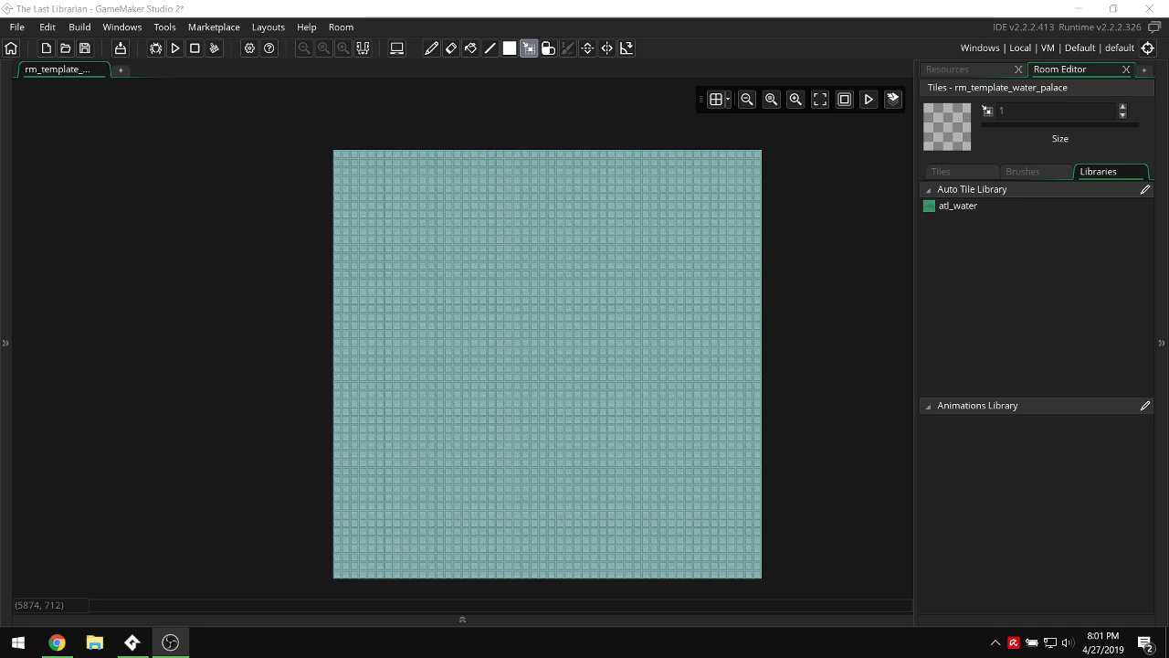
key(XF86AudioLowerVolume)
key(XF86AudioLowerVolume)
key(XF86AudioRaiseVolume)
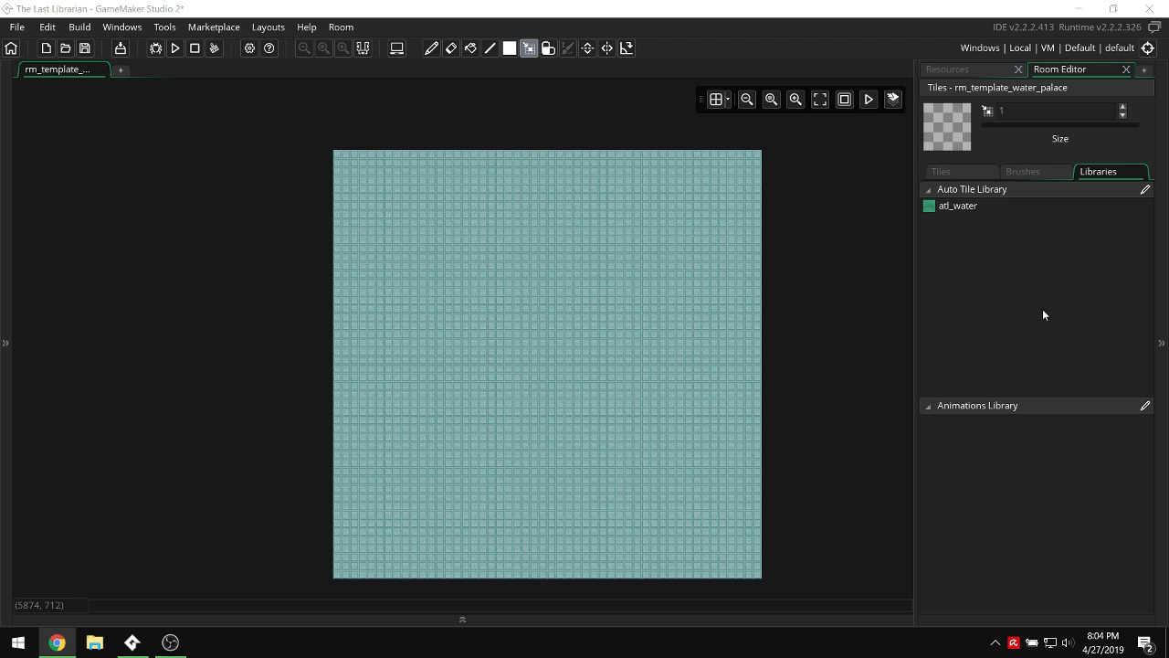
click(245, 335)
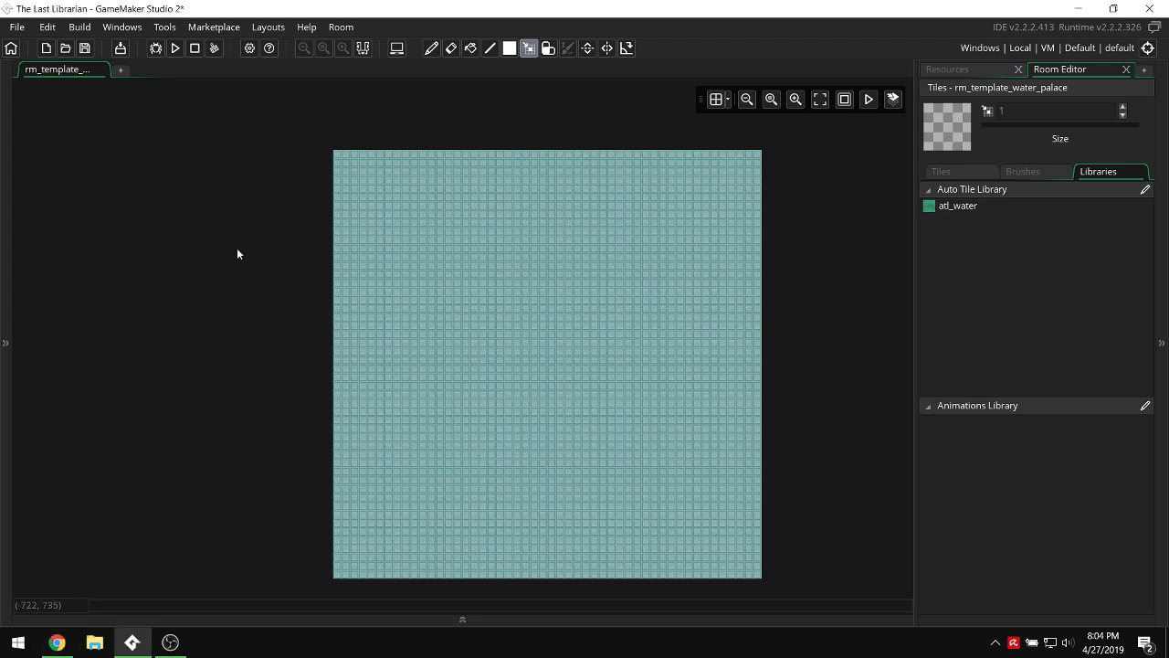
Paint some freehand test walls in the room with autotile_1 on the Tiles_Walls layer.
click(70, 168)
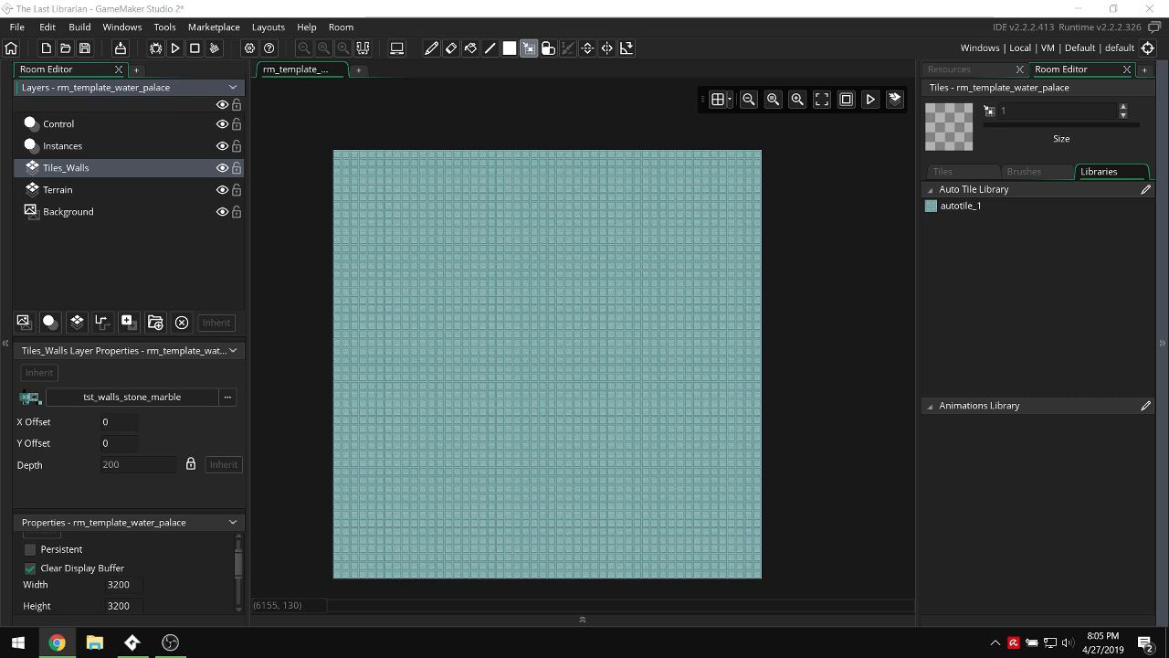
click(986, 210)
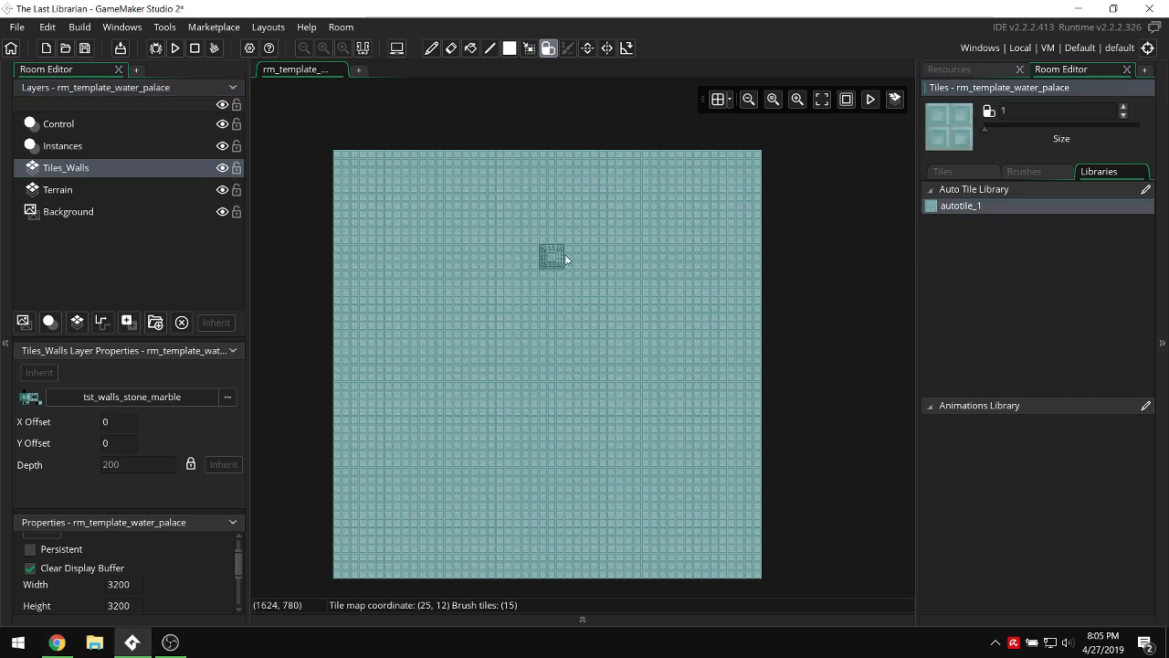
mouse_move(509, 256)
mouse_down()
mouse_move(465, 328)
mouse_move(715, 313)
mouse_move(585, 401)
mouse_up()
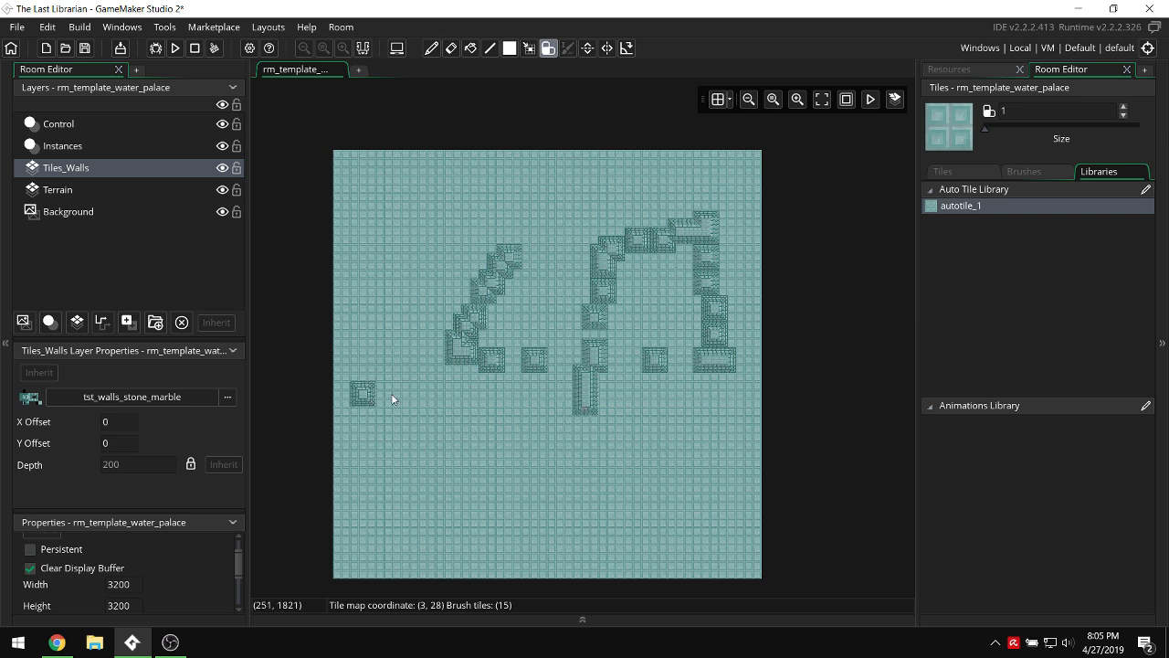
Choose tst_walls_stone_marble from the Cliffs/Walls group as the tile set of the Tiles_Walls layer.
click(158, 399)
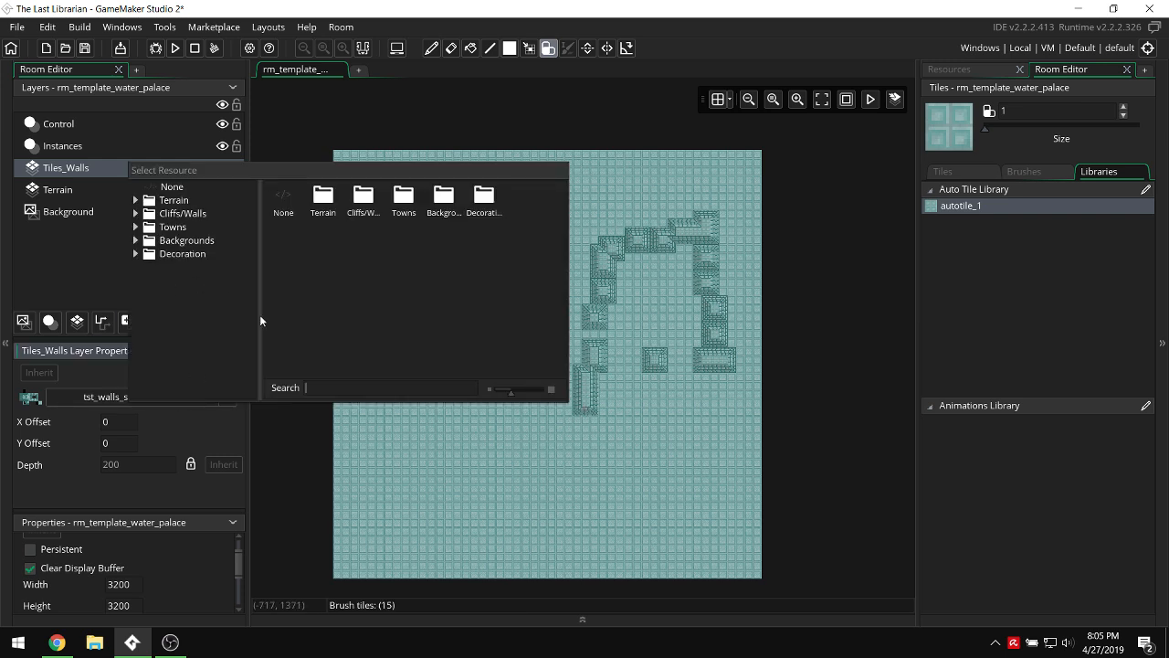
double_click(379, 214)
double_click(436, 205)
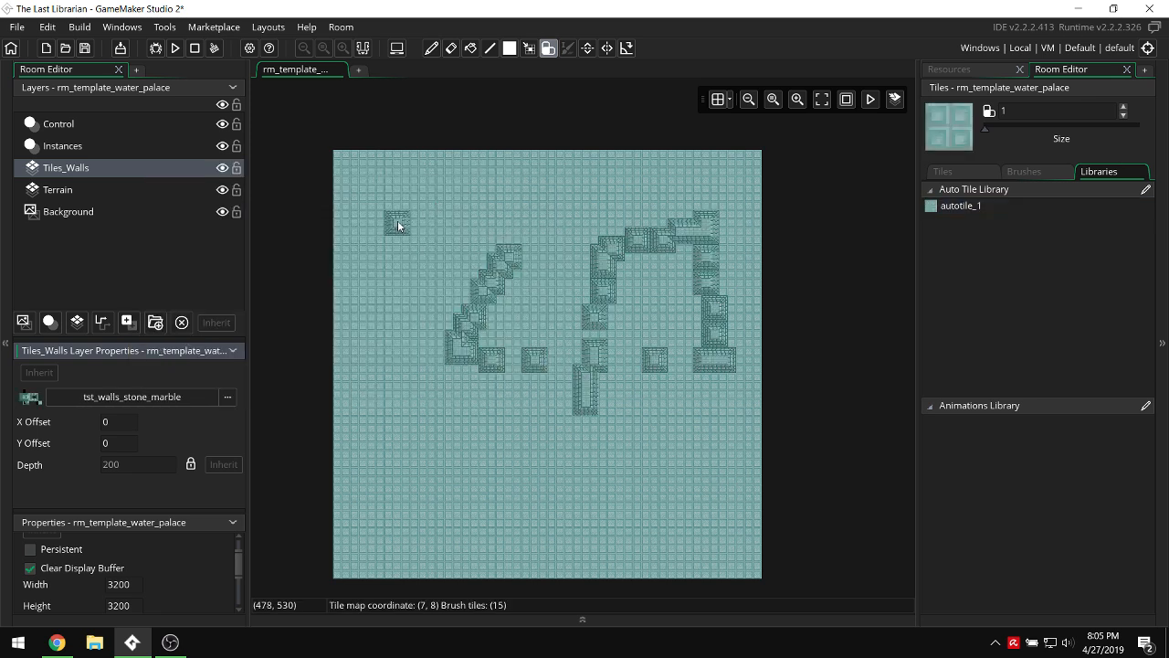
Delete all the test wall tiles from the Tiles_Walls layer and clear the selection.
key(m)
mouse_move(394, 176)
mouse_down()
mouse_move(687, 458)
mouse_move(740, 455)
mouse_up()
key(Delete)
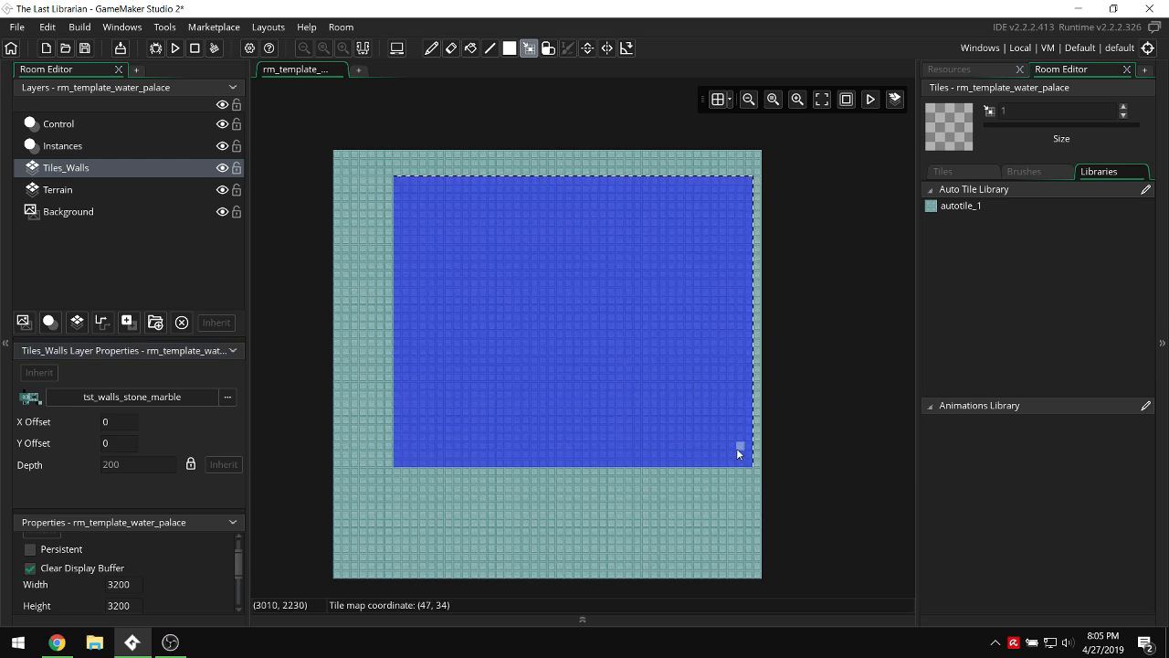
key(p)
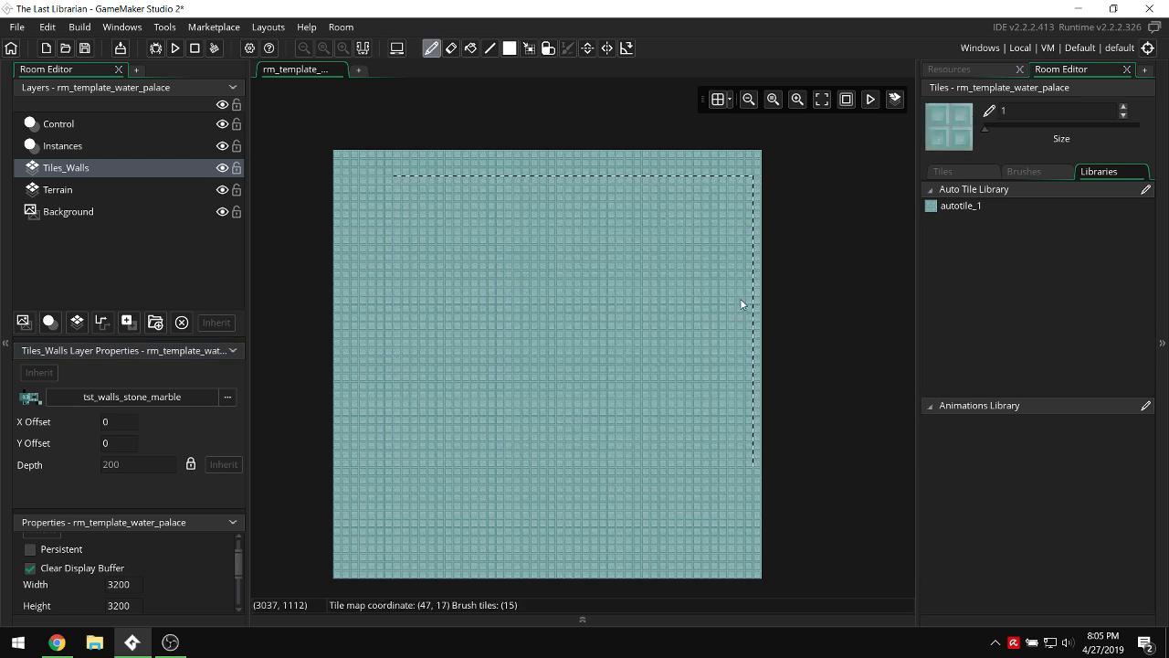
key(Escape)
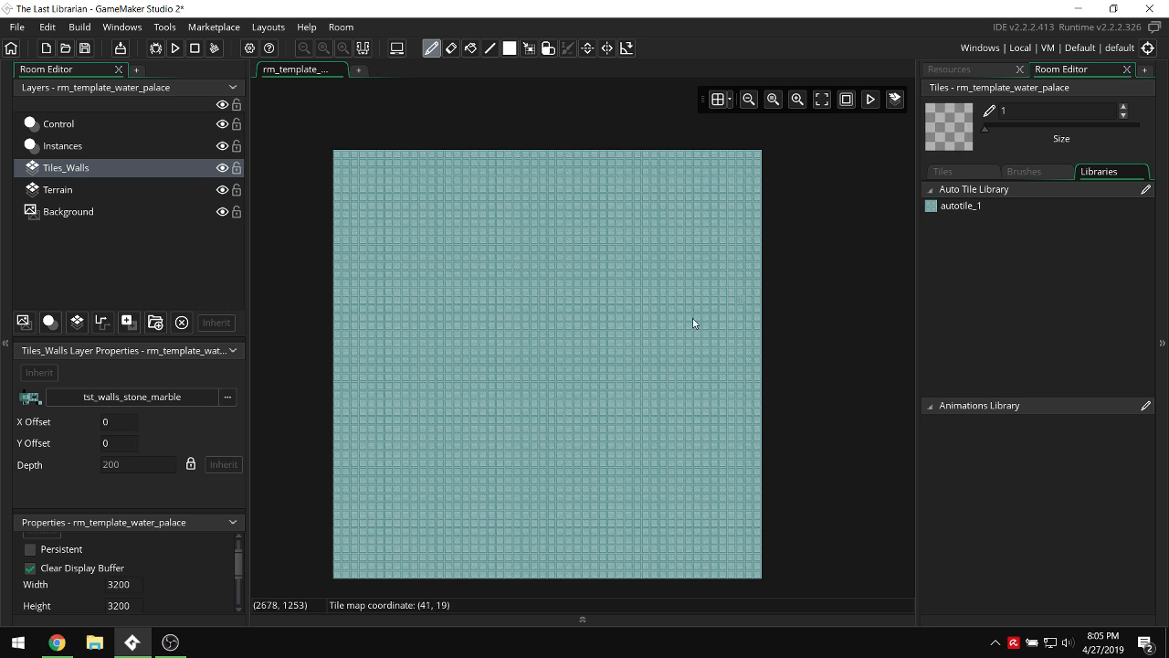
key(m)
drag(724, 294, 822, 364)
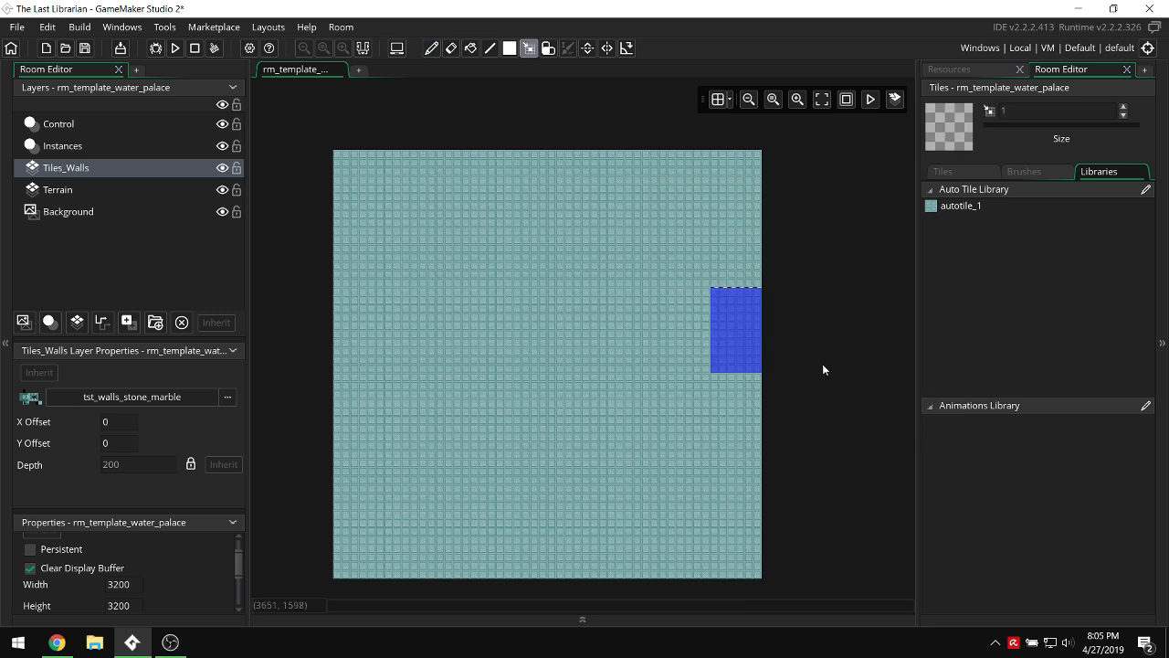
click(715, 316)
key(d)
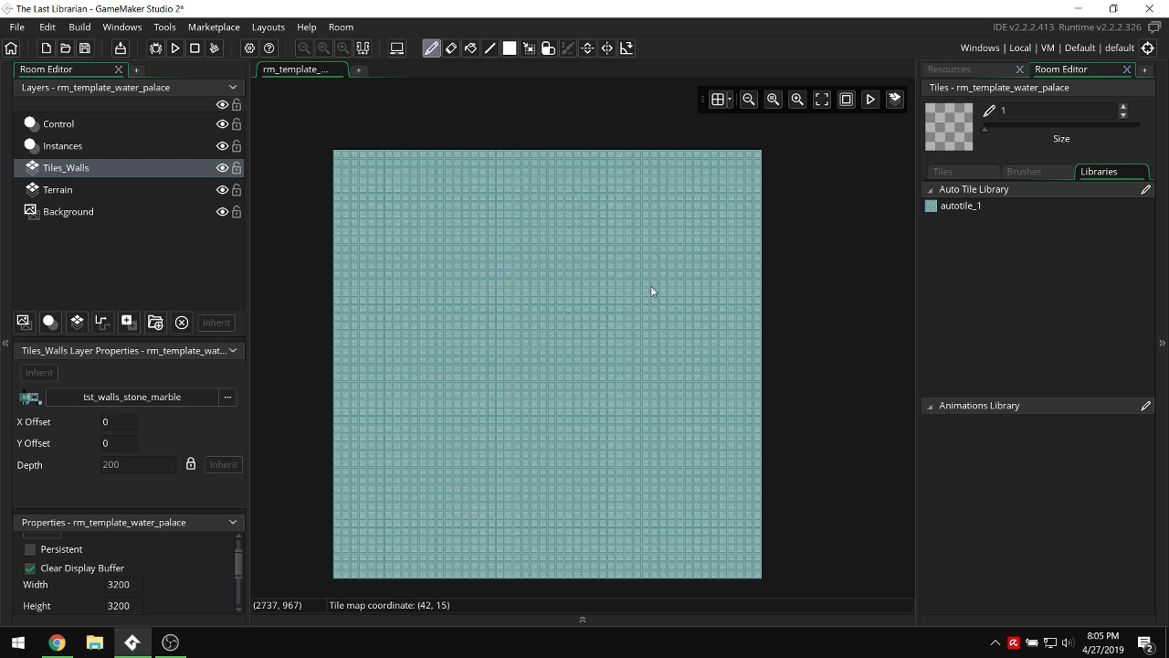
Open the auto tile library of the wall tile set for editing and set the tile set's Group to DragonBog.
click(984, 204)
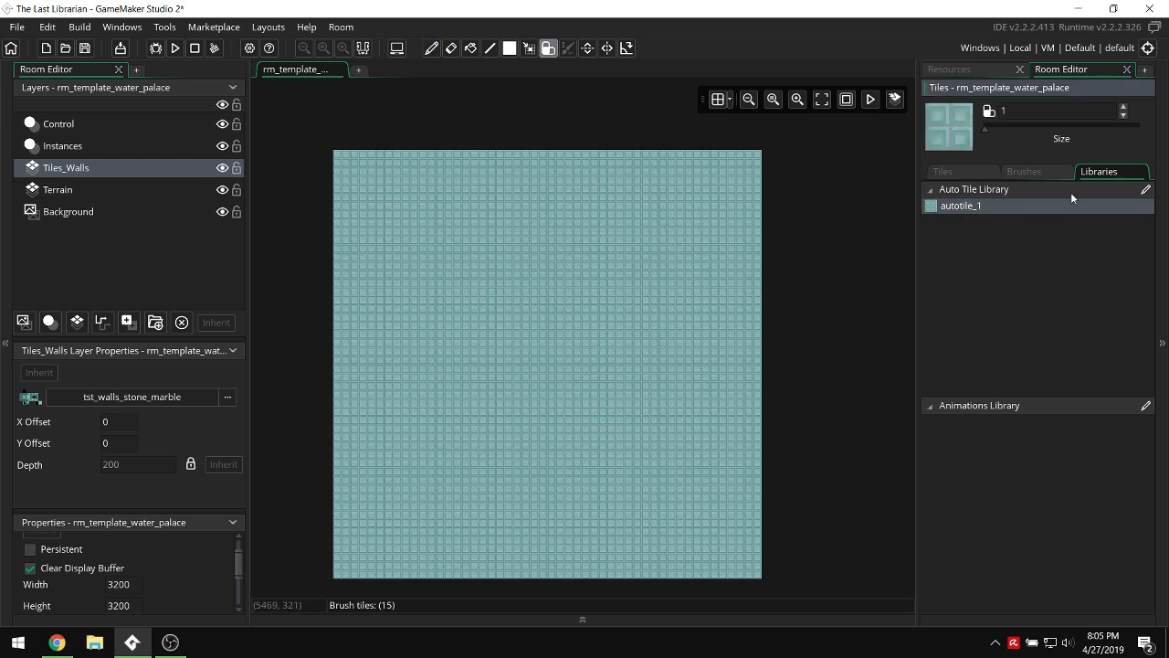
click(1145, 191)
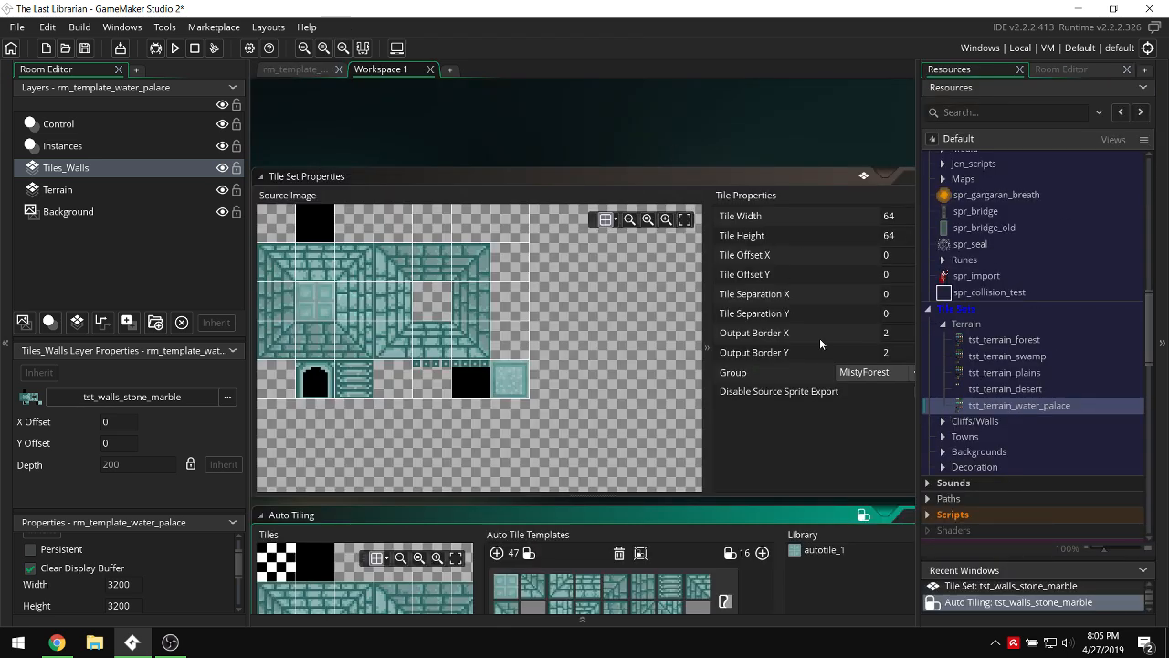
click(877, 372)
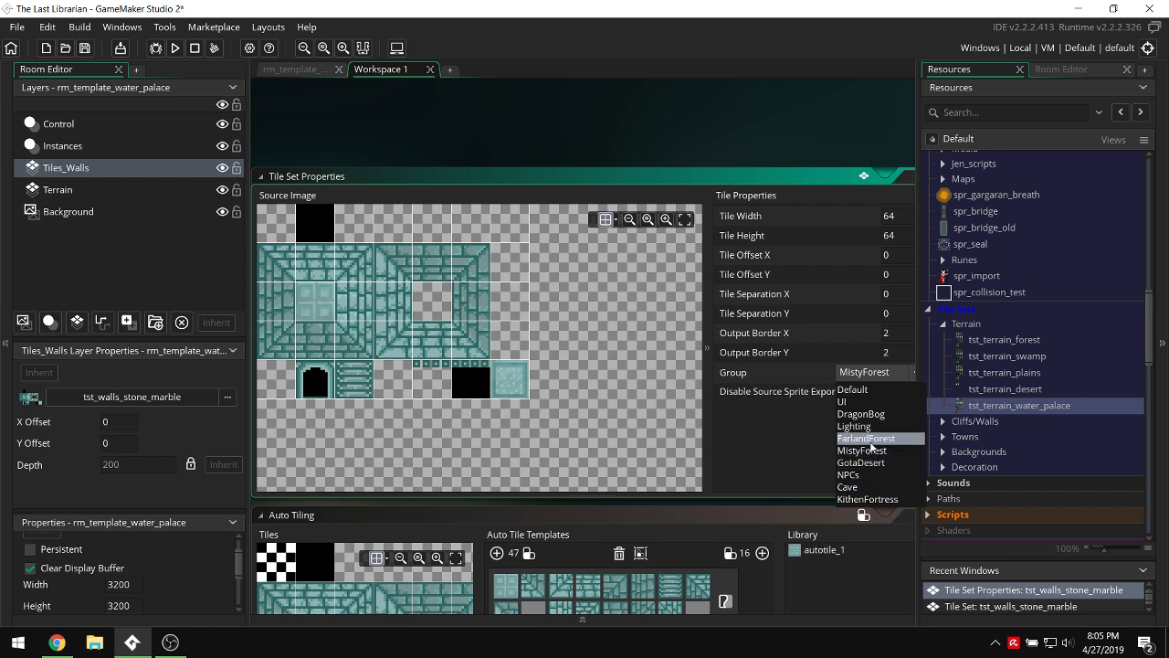
click(860, 414)
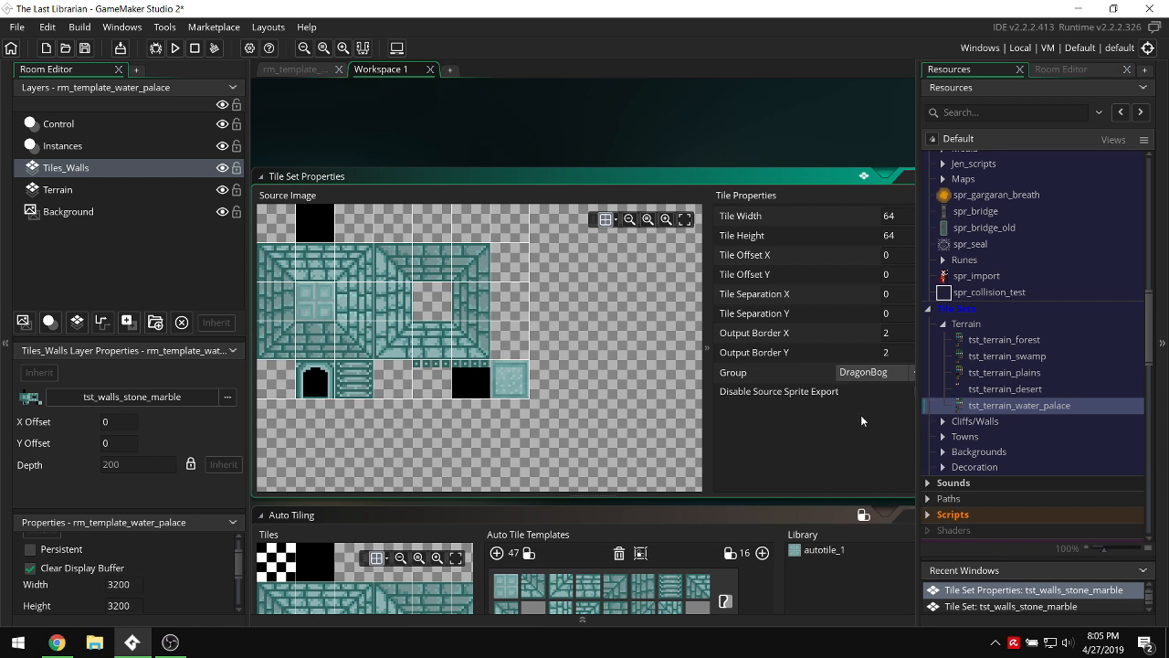
Examine the wall auto tile template and the tst_terrain_desert tile set, and close the workspace to return to the room.
scroll(866, 512, down, 3)
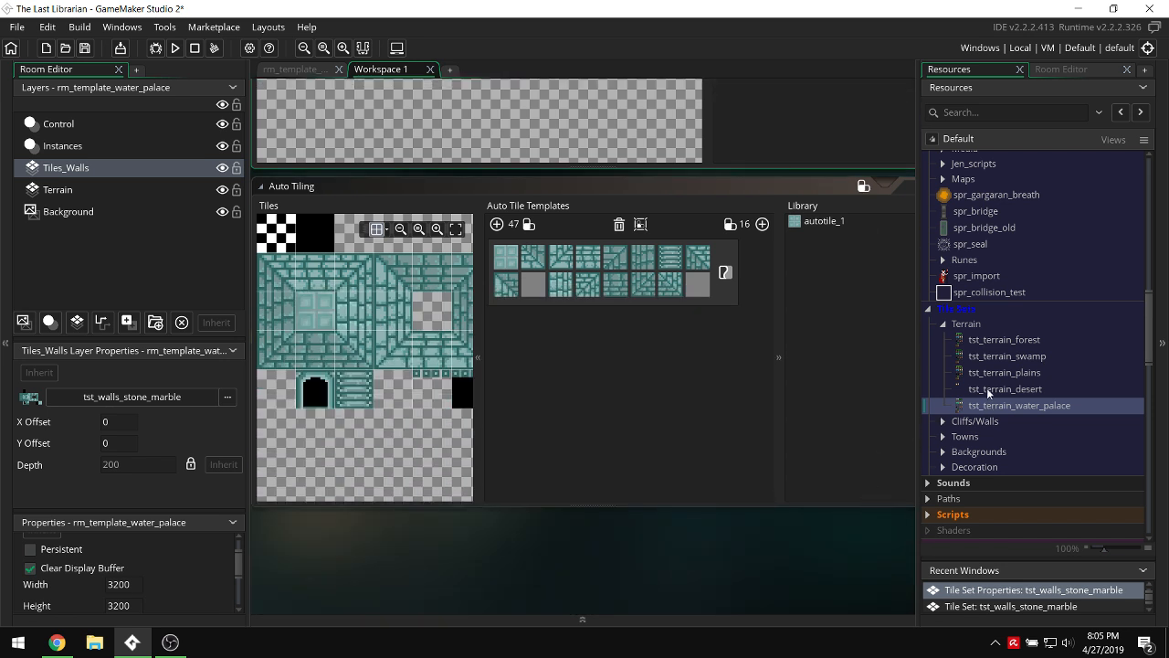
double_click(991, 389)
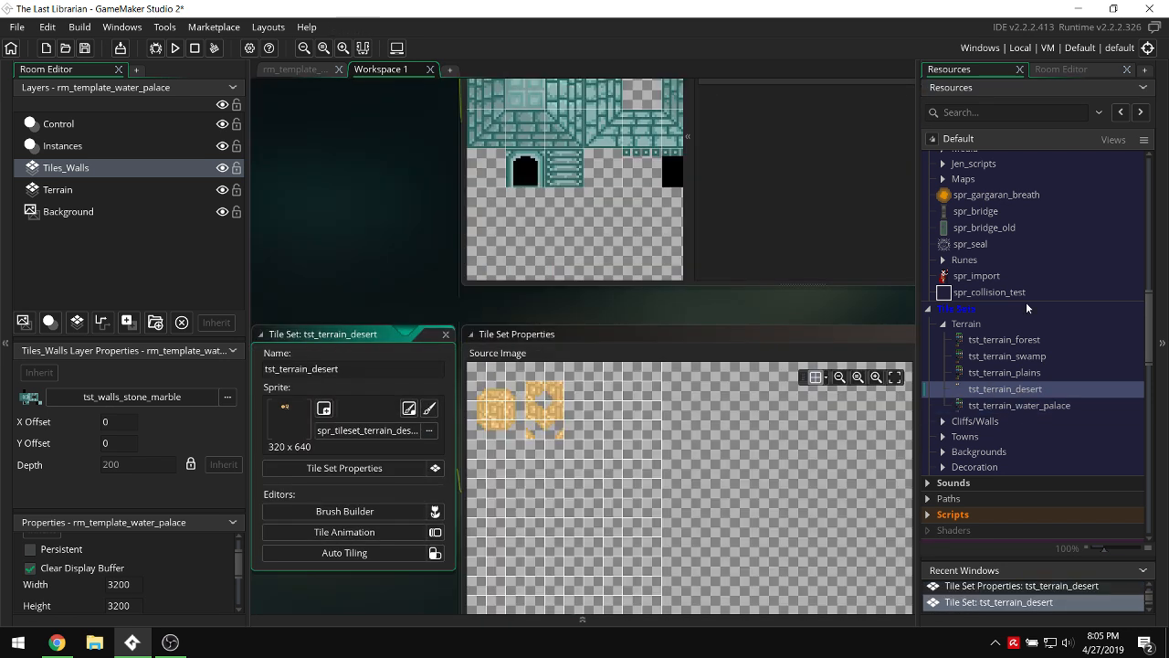
click(316, 69)
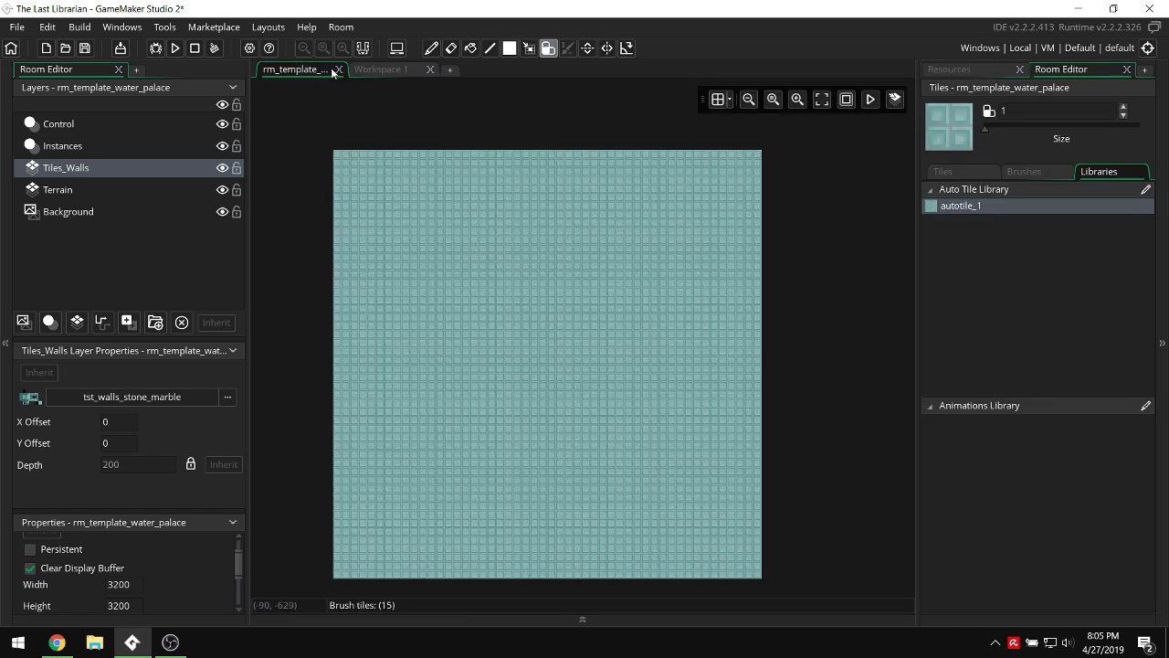
click(430, 69)
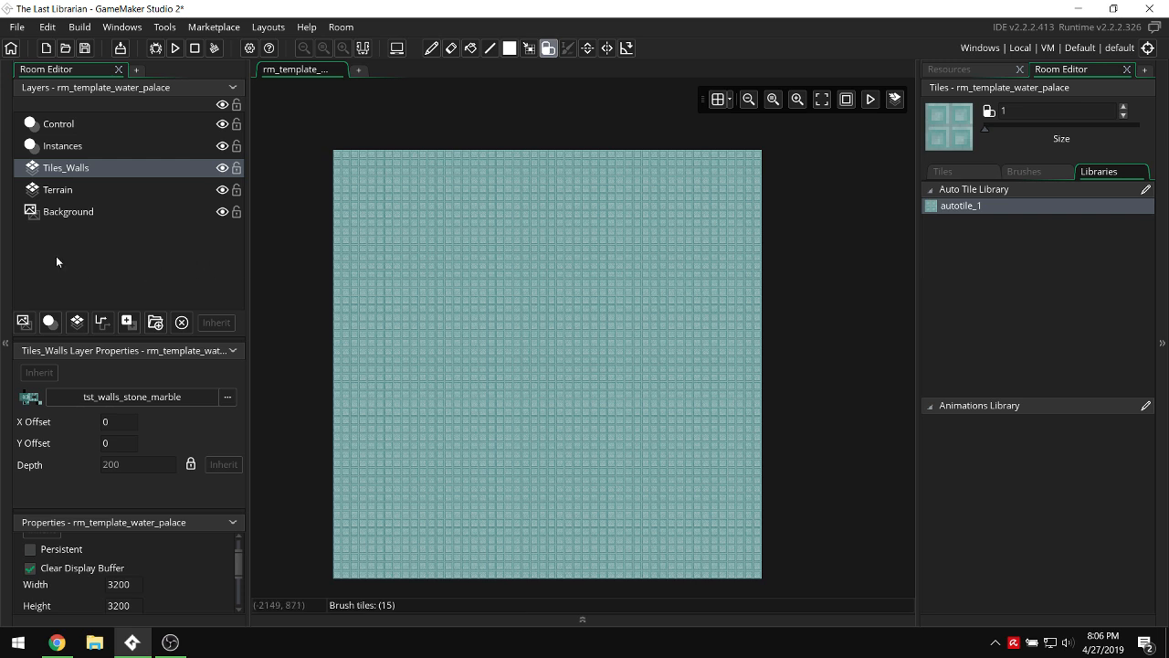
Duplicate the rm_template_water_palace room in the project's Rooms group.
click(955, 70)
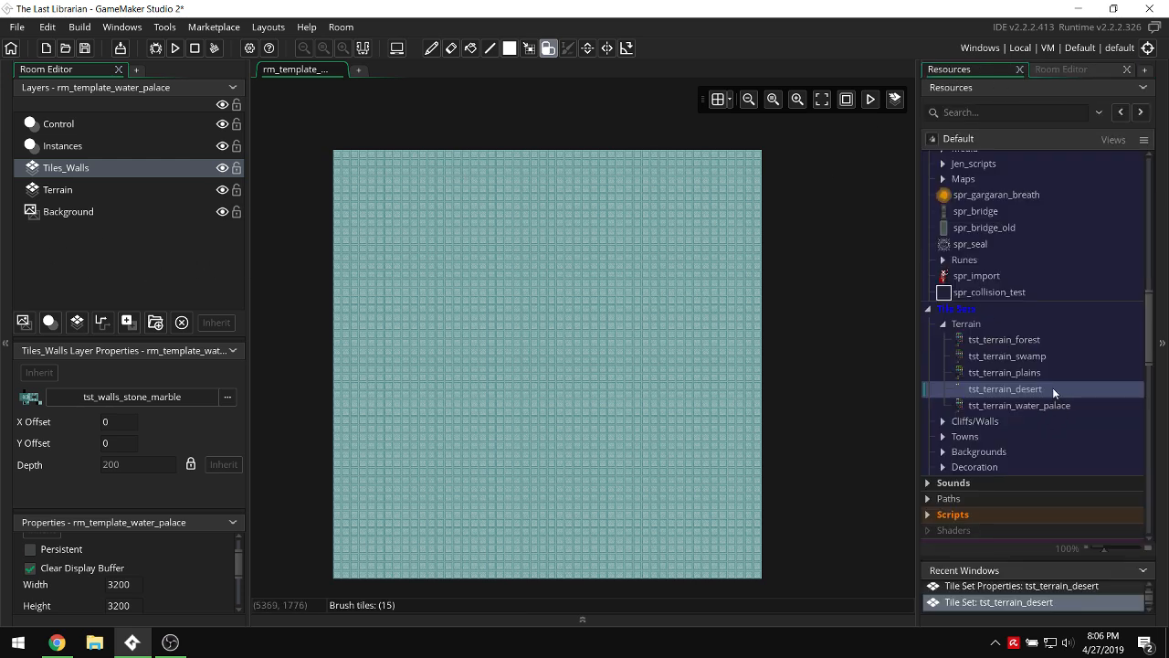
scroll(1051, 387, down, 15)
click(933, 139)
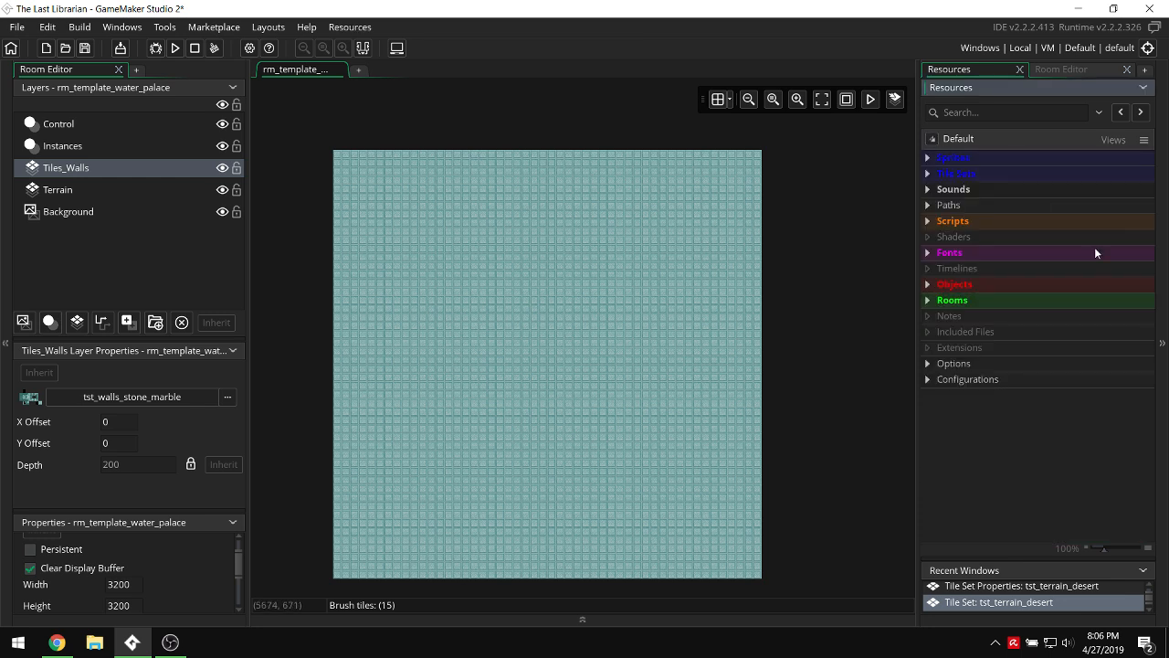
double_click(980, 300)
scroll(1027, 379, down, 2)
click(1011, 407)
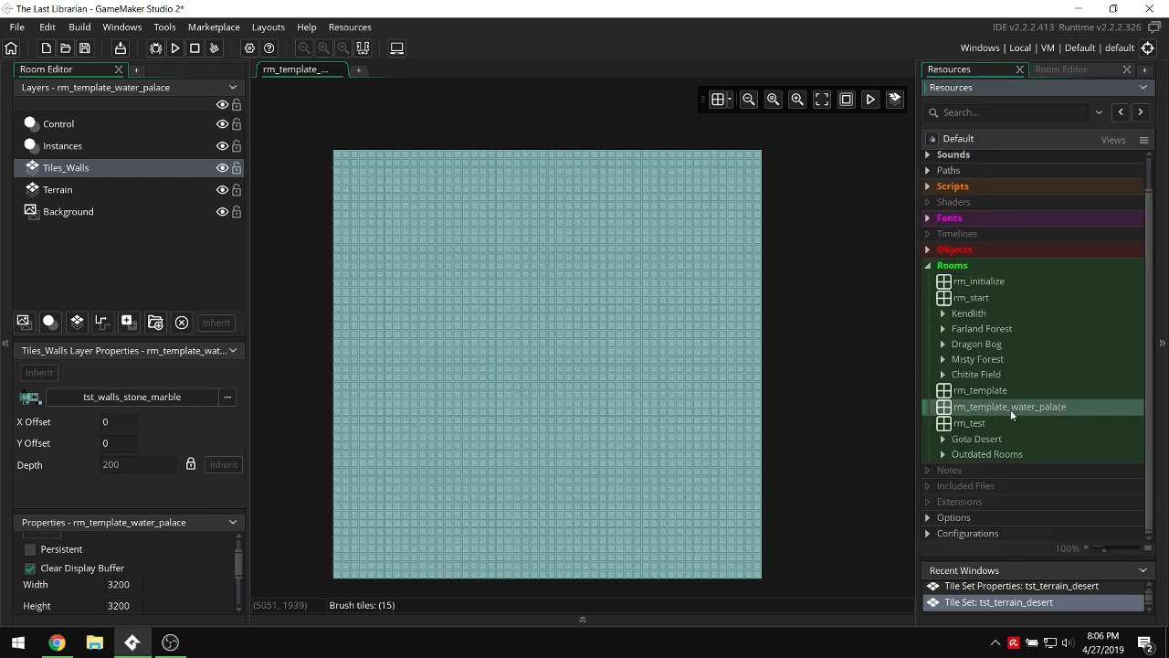
key(ctrl+d)
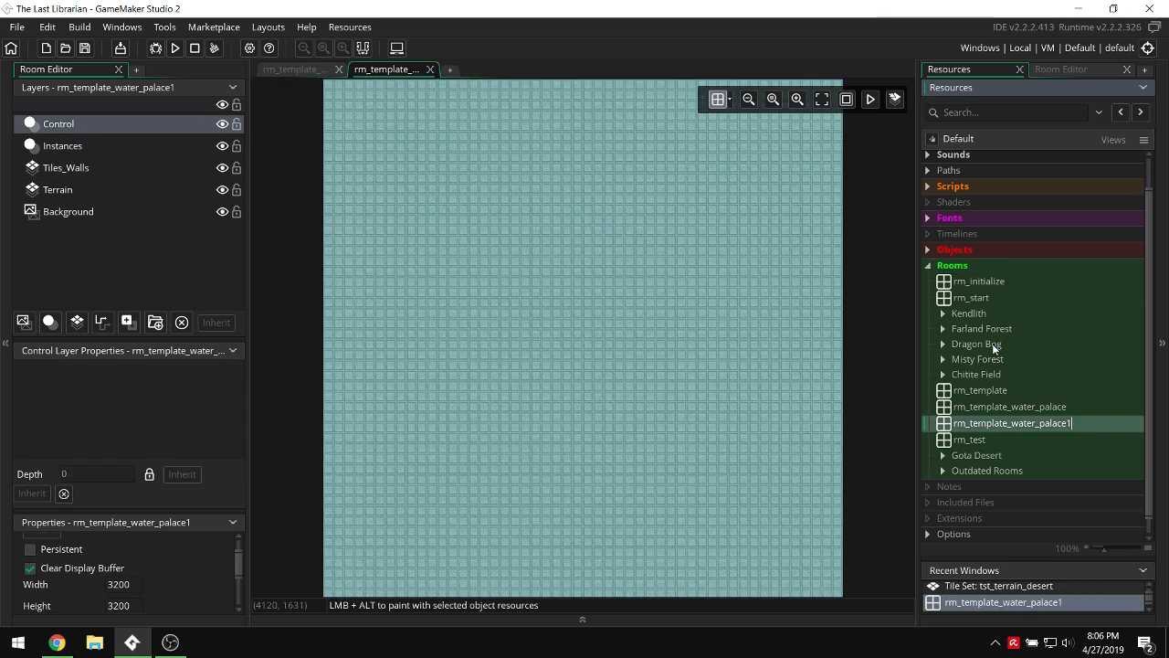
Rename the duplicated room as rm_water_palace_entrance.
key(BackSpace)
key(BackSpace)
key(BackSpace)
key(BackSpace)
key(BackSpace)
key(BackSpace)
key(BackSpace)
key(BackSpace)
key(BackSpace)
key(BackSpace)
key(BackSpace)
key(BackSpace)
key(BackSpace)
key(BackSpace)
key(BackSpace)
key(BackSpace)
key(BackSpace)
key(BackSpace)
key(BackSpace)
key(BackSpace)
text(water_palace_entrance)
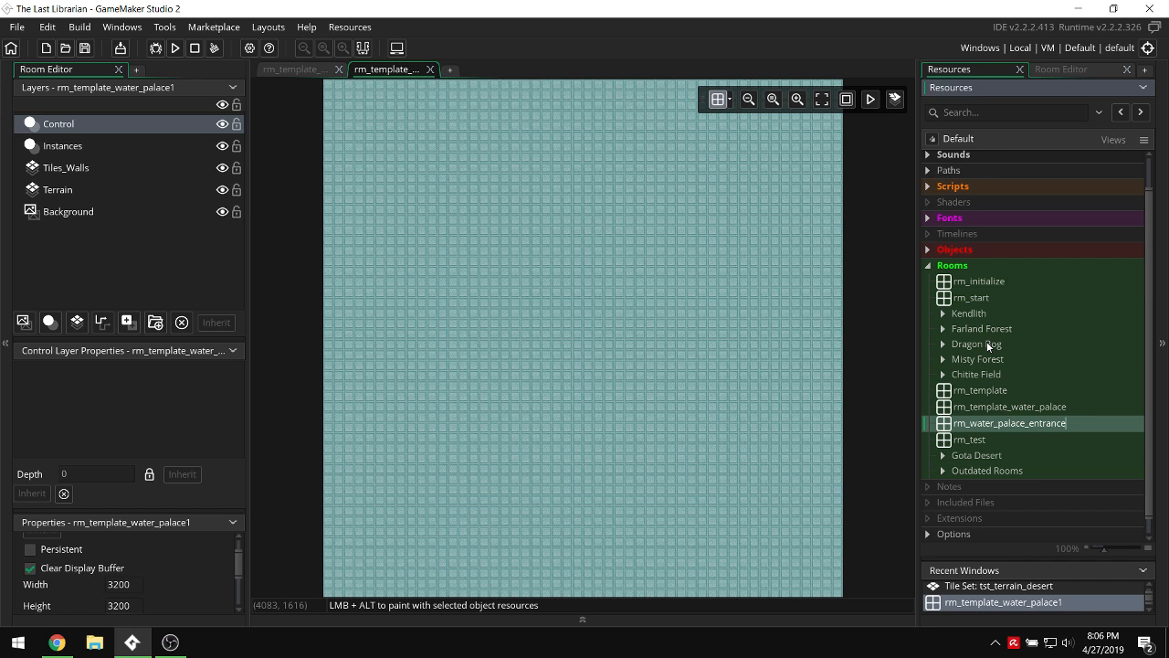
key(Return)
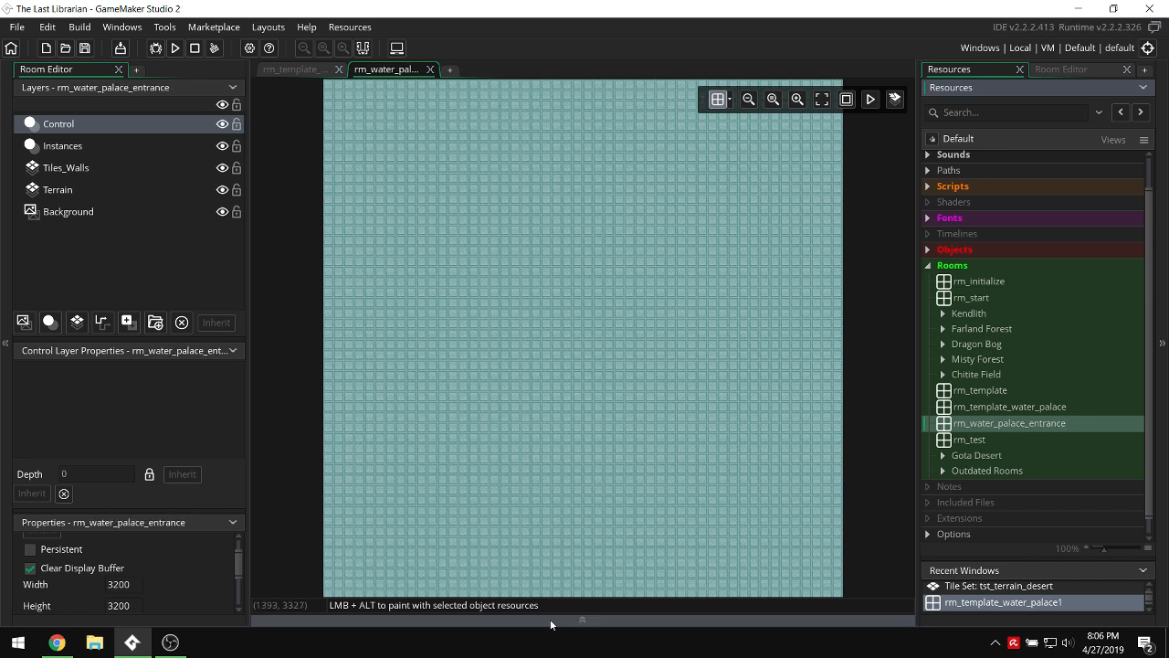
Set the height of the rm_water_palace_entrance room to 1600.
double_click(119, 605)
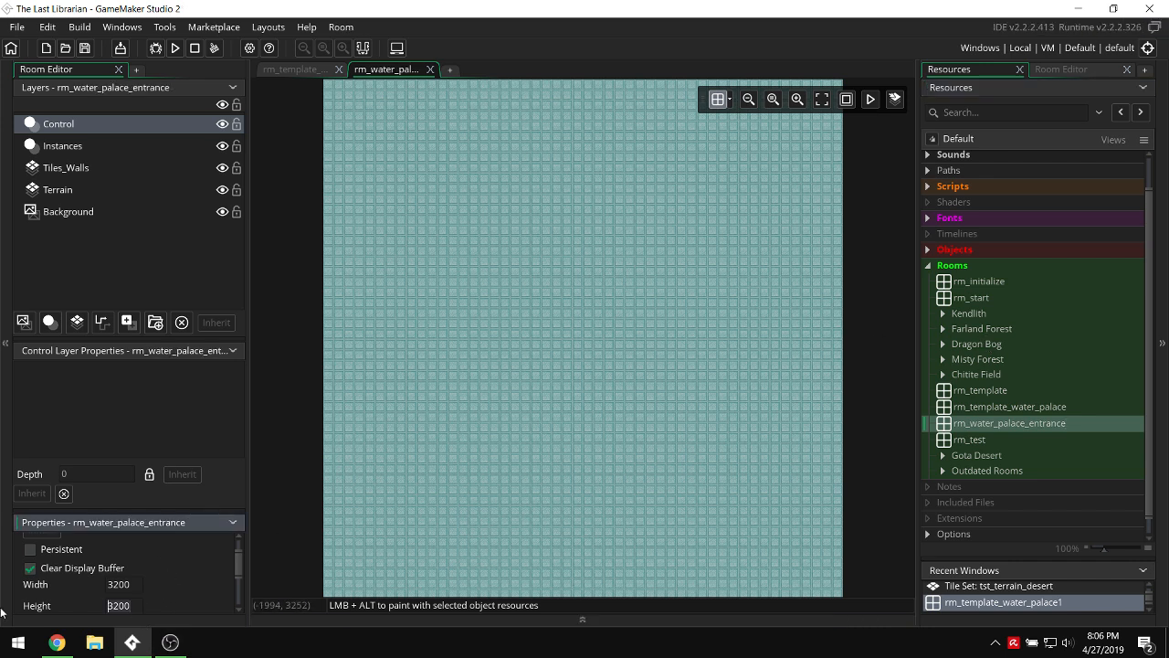
text(160)
key(Return)
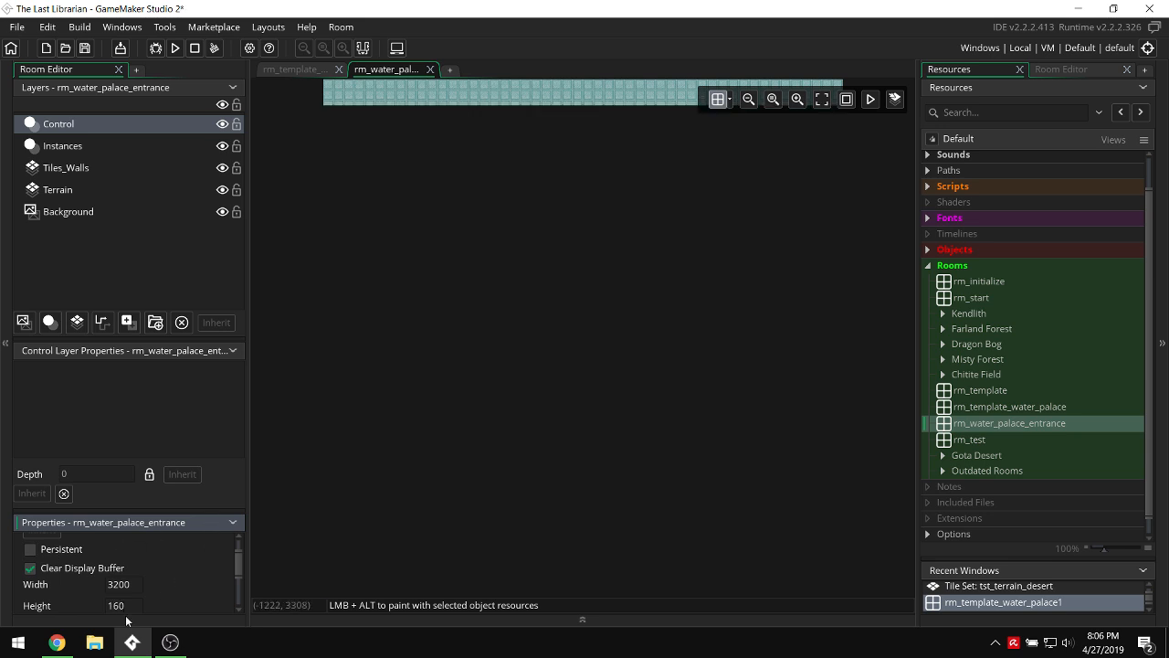
text(0)
key(Return)
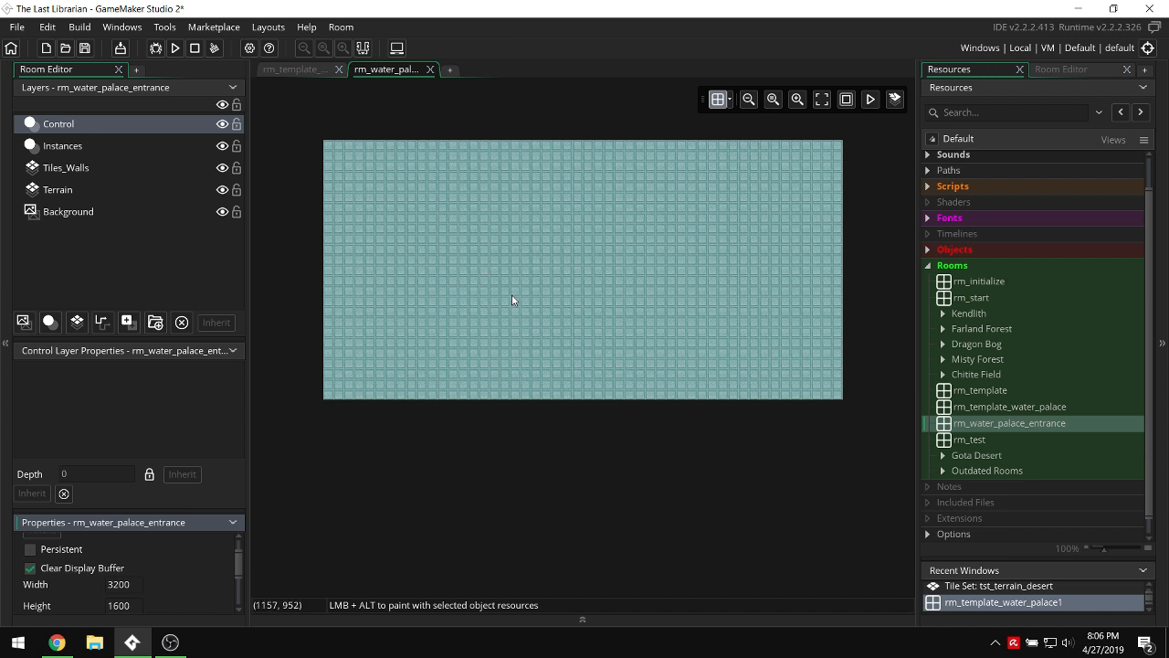
Start painting the room's border wall with autotile_1 on the Tiles_Walls layer, including the first part of the bottom edge.
click(59, 170)
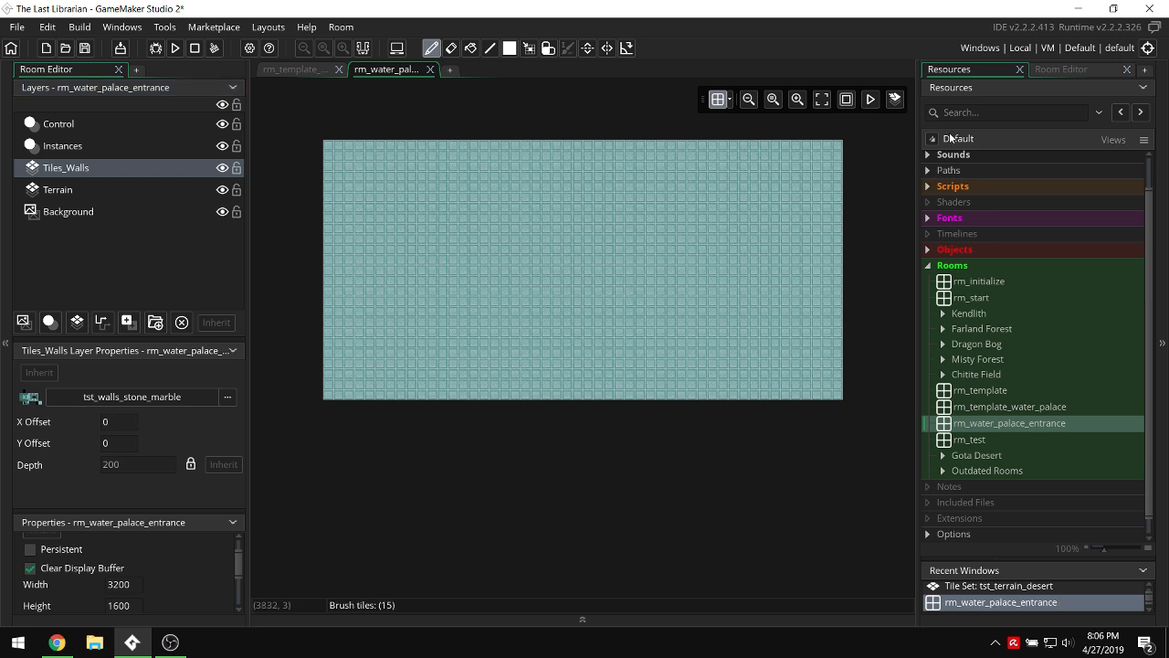
click(1061, 70)
click(1110, 172)
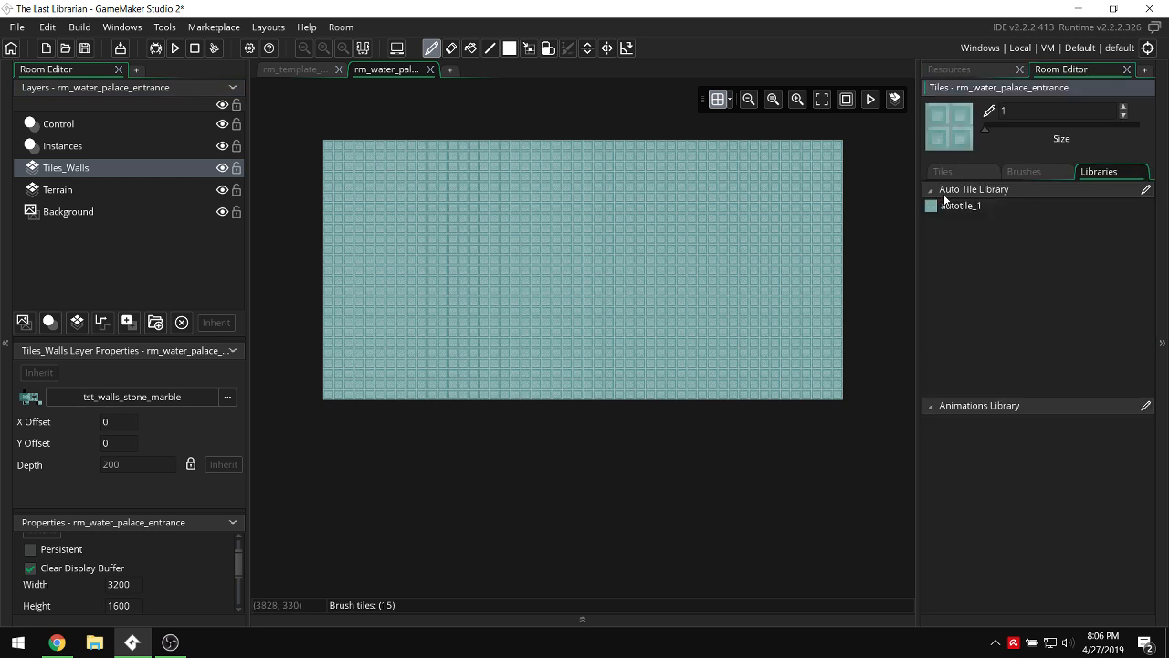
click(955, 206)
mouse_move(830, 166)
mouse_down()
mouse_move(804, 148)
mouse_move(362, 144)
mouse_move(332, 178)
mouse_move(334, 403)
mouse_move(336, 187)
mouse_move(352, 391)
mouse_move(570, 384)
mouse_move(440, 373)
mouse_move(391, 350)
mouse_move(429, 361)
mouse_up()
right_drag(428, 361, 532, 363)
ctrl+scroll(705, 332, up, 3)
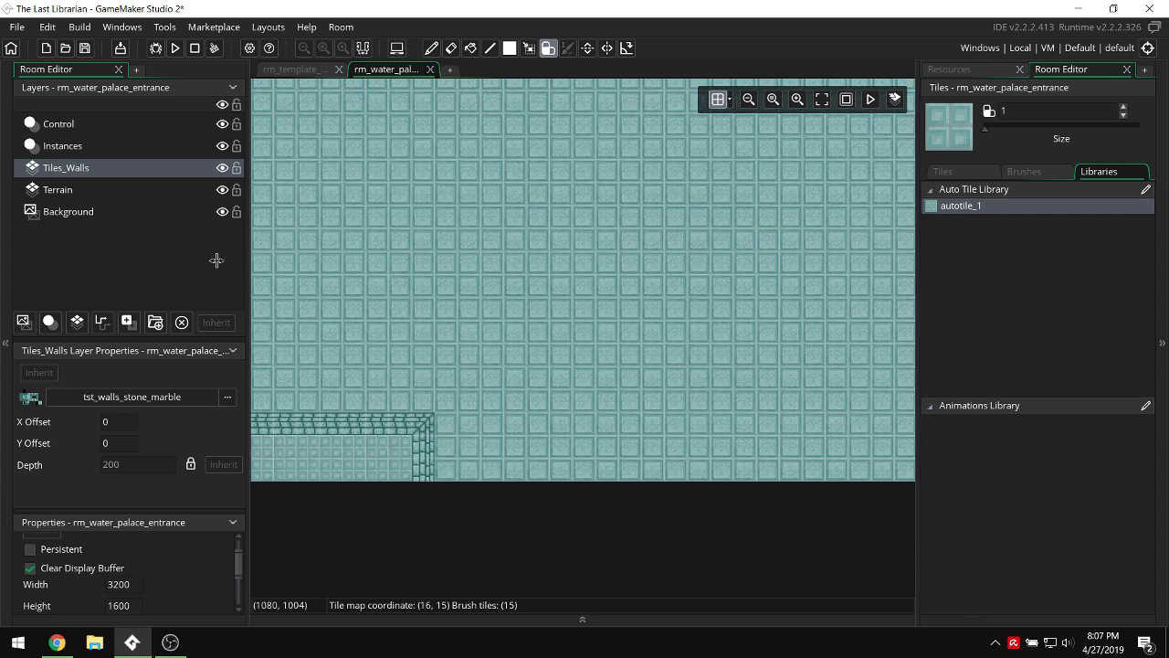
Paint the remaining border walls along the bottom, right and top edges with autotile_1, closing the frame around the room.
click(6, 343)
click(1161, 343)
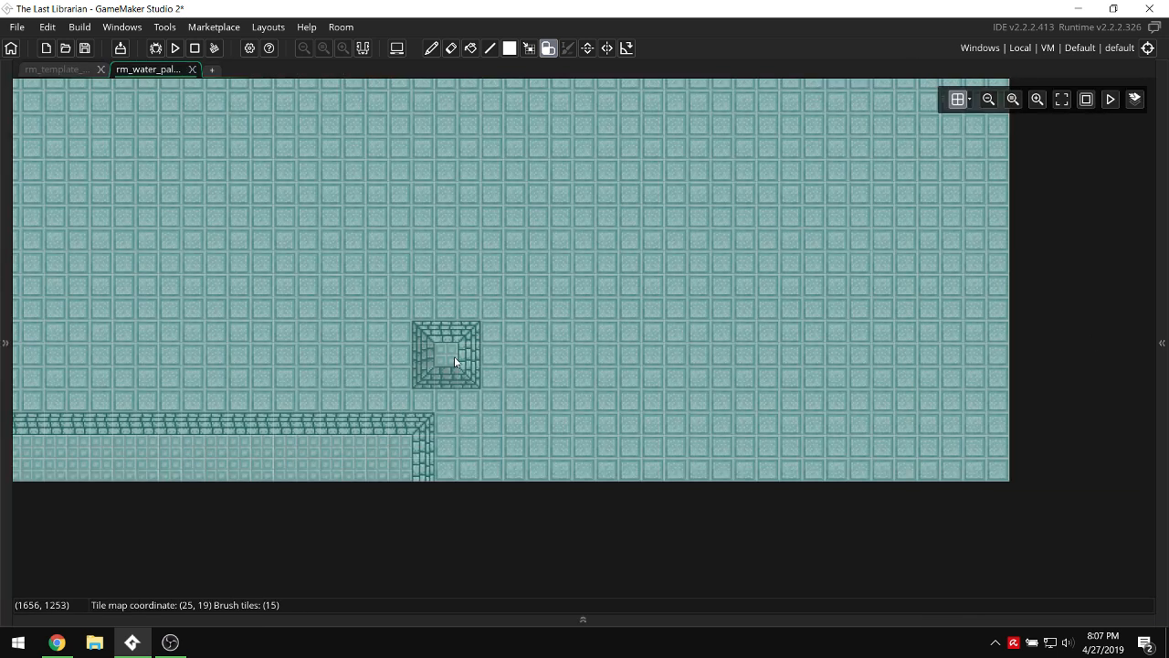
scroll(448, 374, up, 2)
mouse_move(433, 514)
mouse_down()
mouse_move(932, 517)
mouse_move(986, 505)
mouse_move(979, 201)
mouse_up()
scroll(979, 200, up, 4)
drag(980, 431, 971, 256)
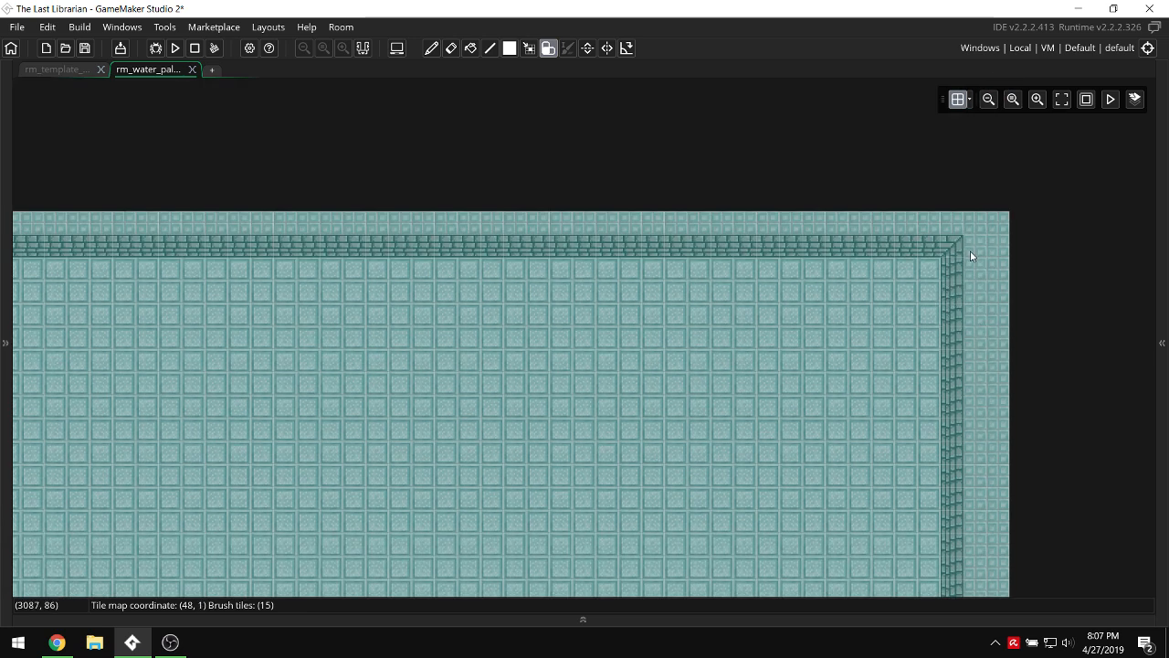
shift+scroll(581, 278, up, 2)
drag(42, 259, 1078, 253)
ctrl+scroll(536, 324, down, 3)
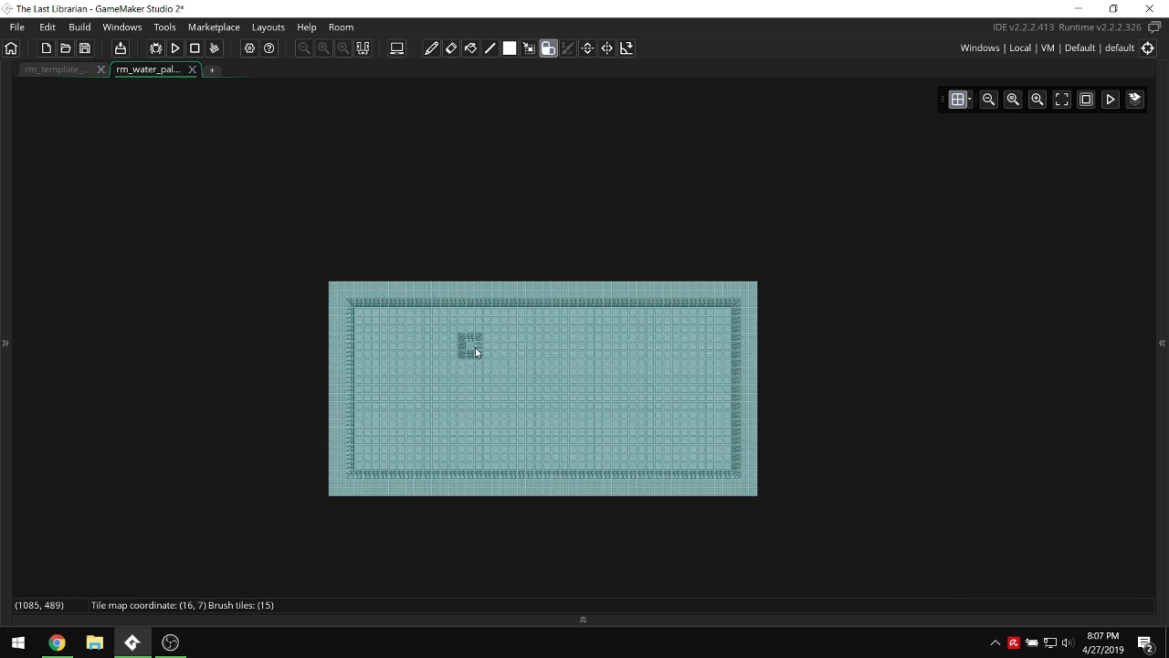
Thicken the top border wall inward by one tile row across the full width of the room.
scroll(470, 344, down, 1)
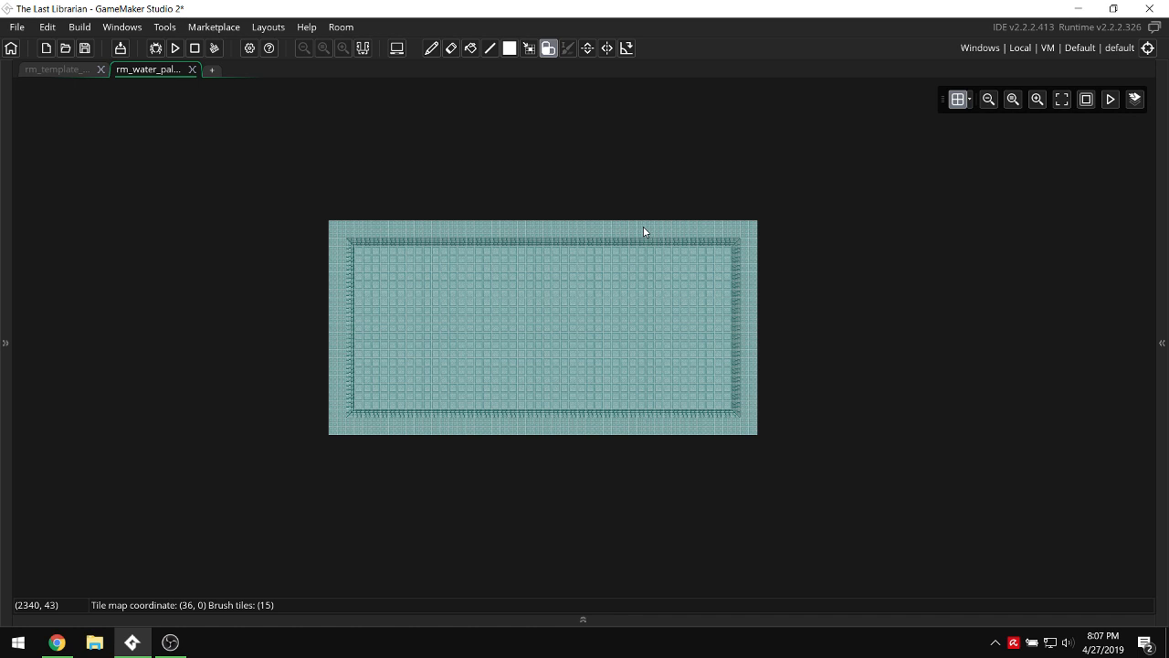
scroll(643, 226, down, 3)
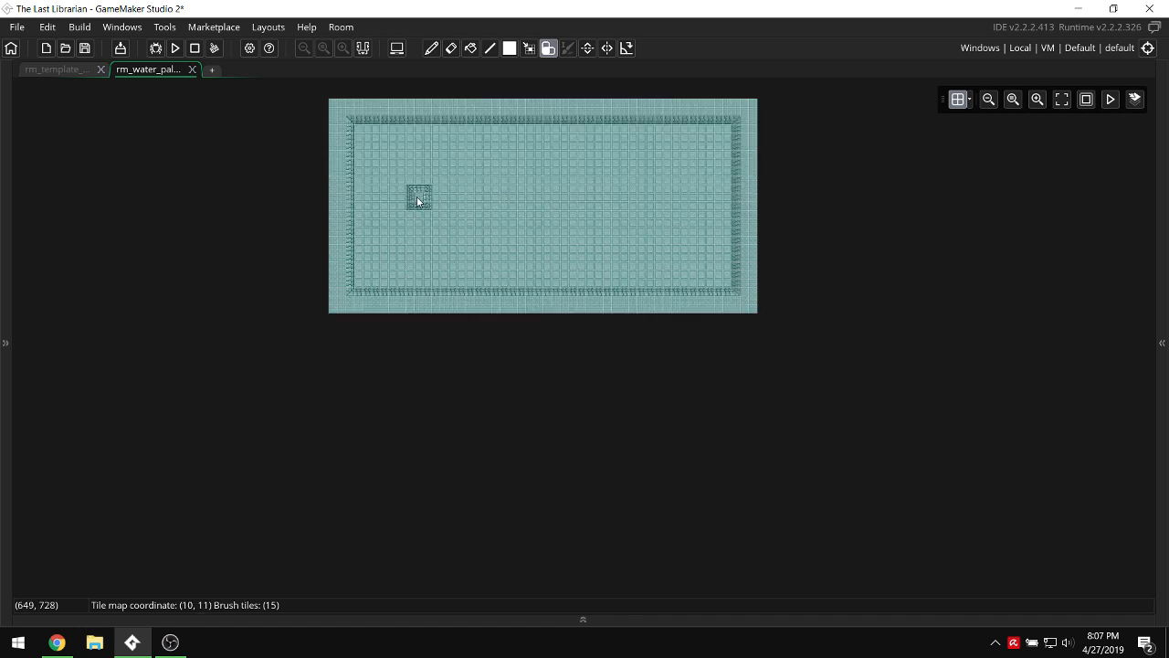
ctrl+scroll(474, 185, up, 2)
ctrl+scroll(475, 184, up, 1)
scroll(480, 192, up, 1)
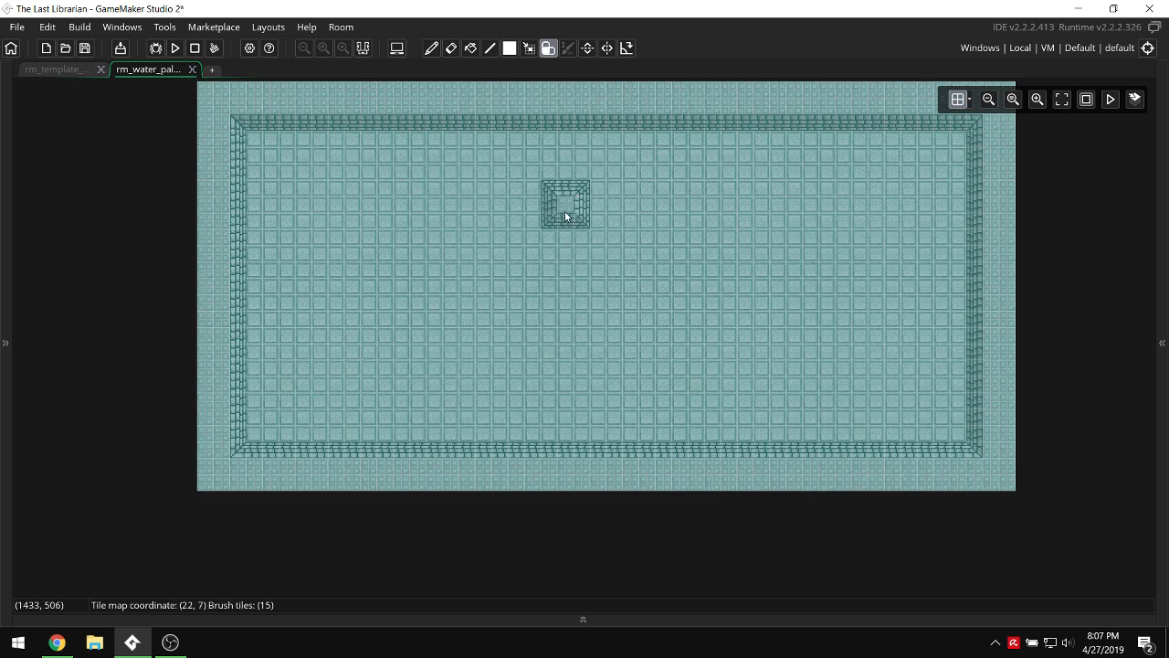
ctrl+scroll(564, 211, up, 1)
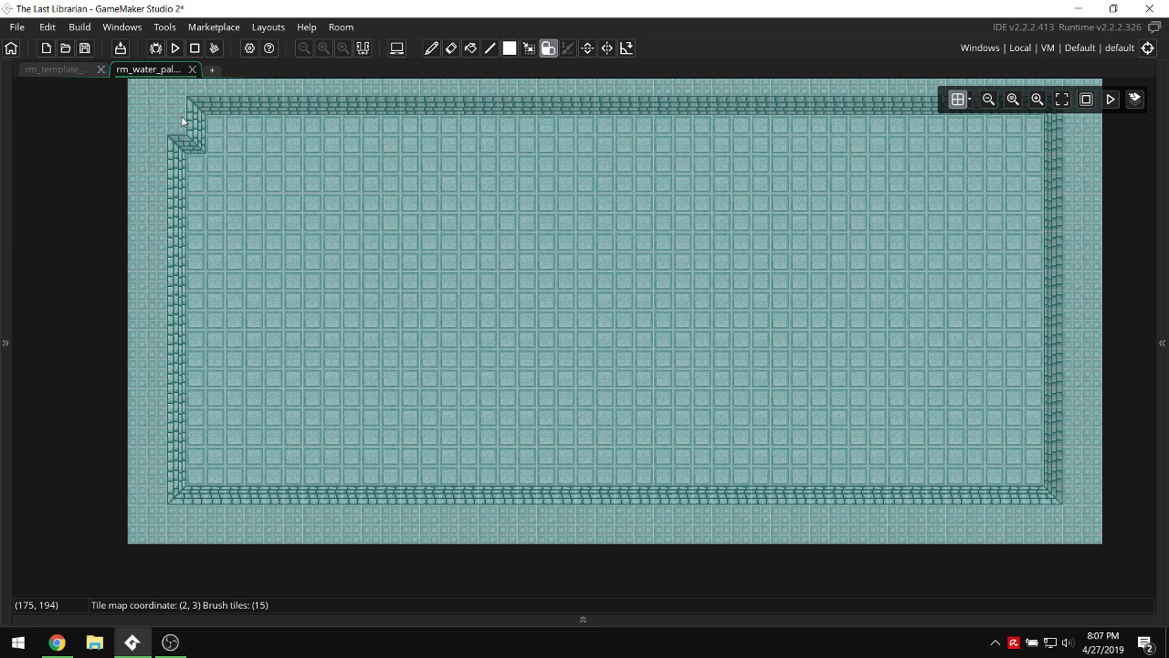
scroll(939, 293, up, 2)
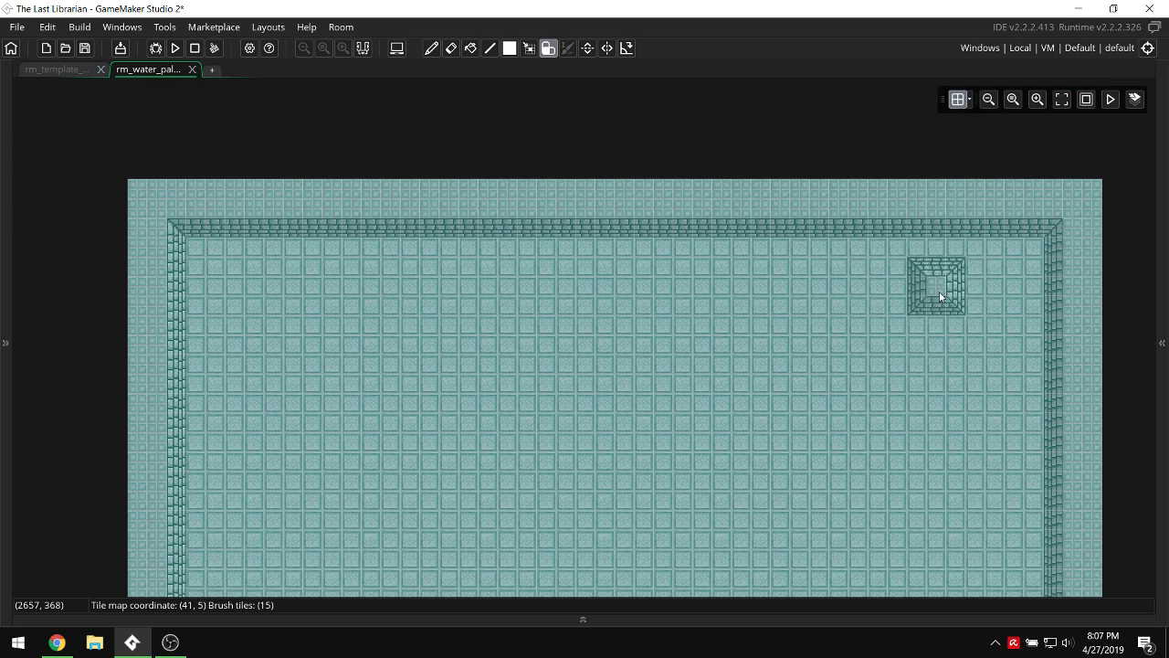
drag(1042, 224, 242, 240)
right_drag(415, 267, 344, 265)
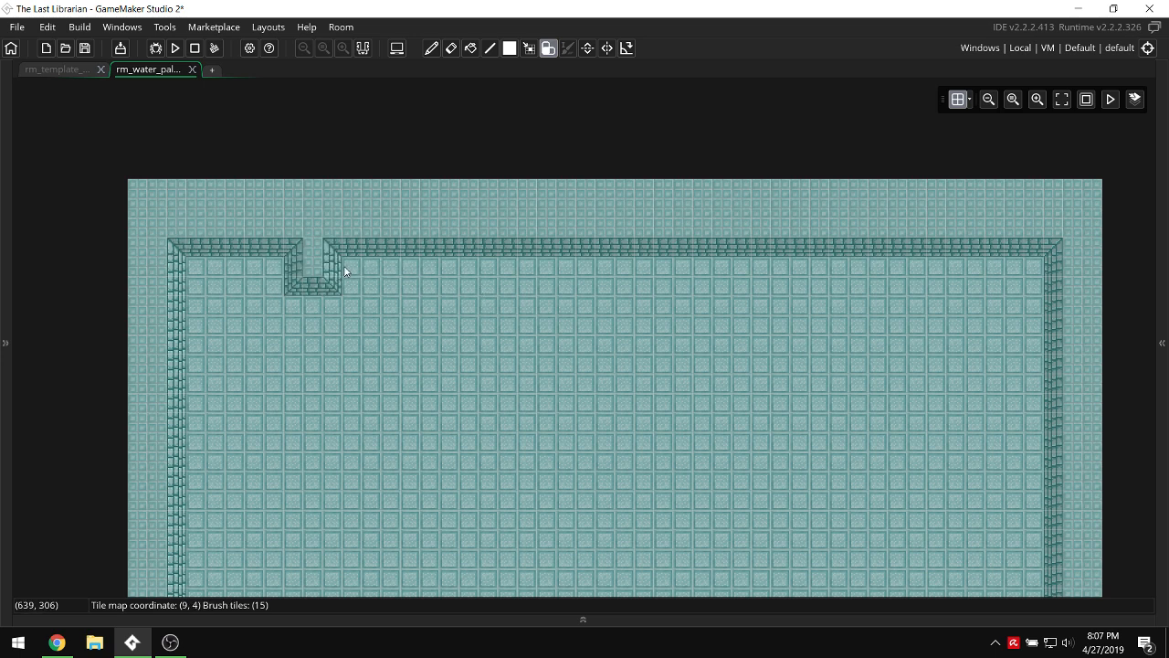
Thicken the left border wall inward by one tile column along its full height.
scroll(343, 262, down, 4)
scroll(178, 118, up, 1)
scroll(178, 120, up, 1)
mouse_move(182, 128)
mouse_down()
mouse_move(185, 469)
mouse_move(198, 274)
mouse_move(176, 261)
mouse_up()
right_drag(175, 262, 170, 484)
drag(199, 301, 212, 227)
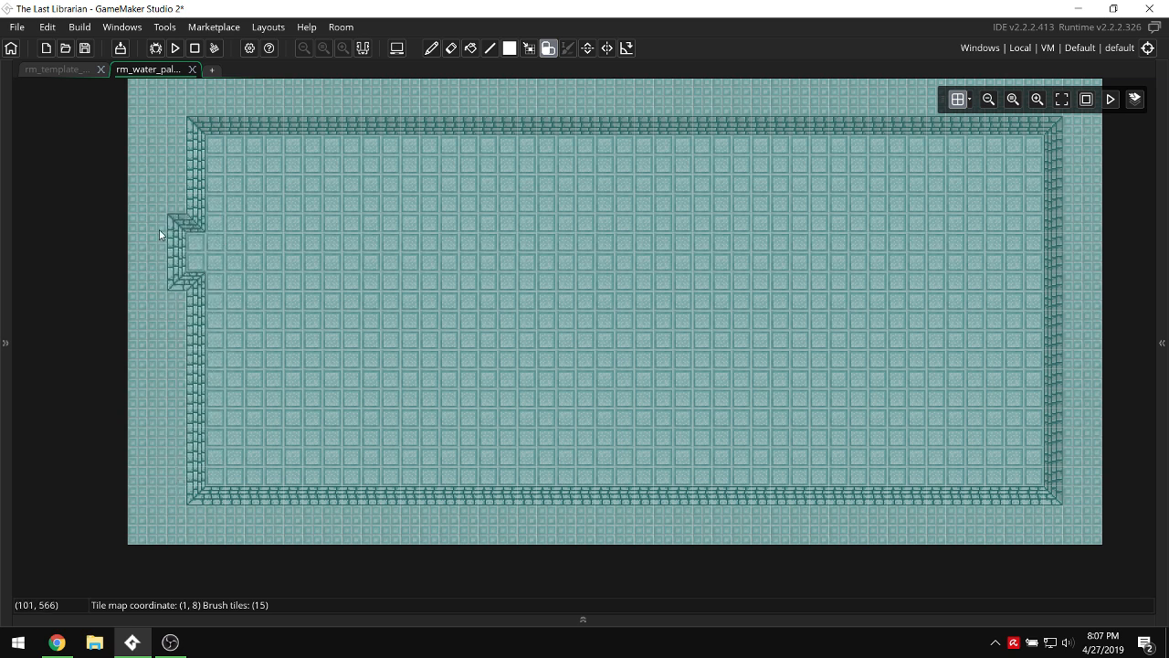
Thicken the bottom and right border walls inward by one tile to even out the frame.
mouse_move(176, 231)
right_down()
mouse_move(170, 507)
mouse_move(1000, 505)
mouse_move(1048, 481)
right_up()
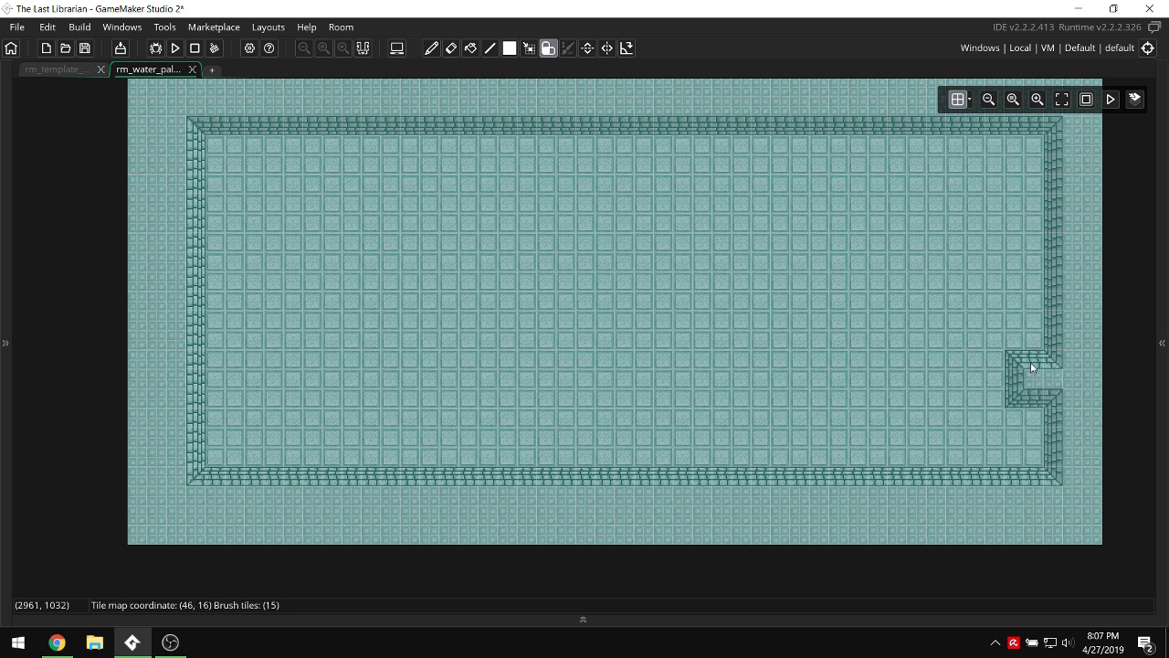
scroll(1030, 362, up, 2)
mouse_move(1031, 362)
right_down()
mouse_move(1037, 213)
mouse_move(1051, 192)
mouse_move(1046, 528)
right_up()
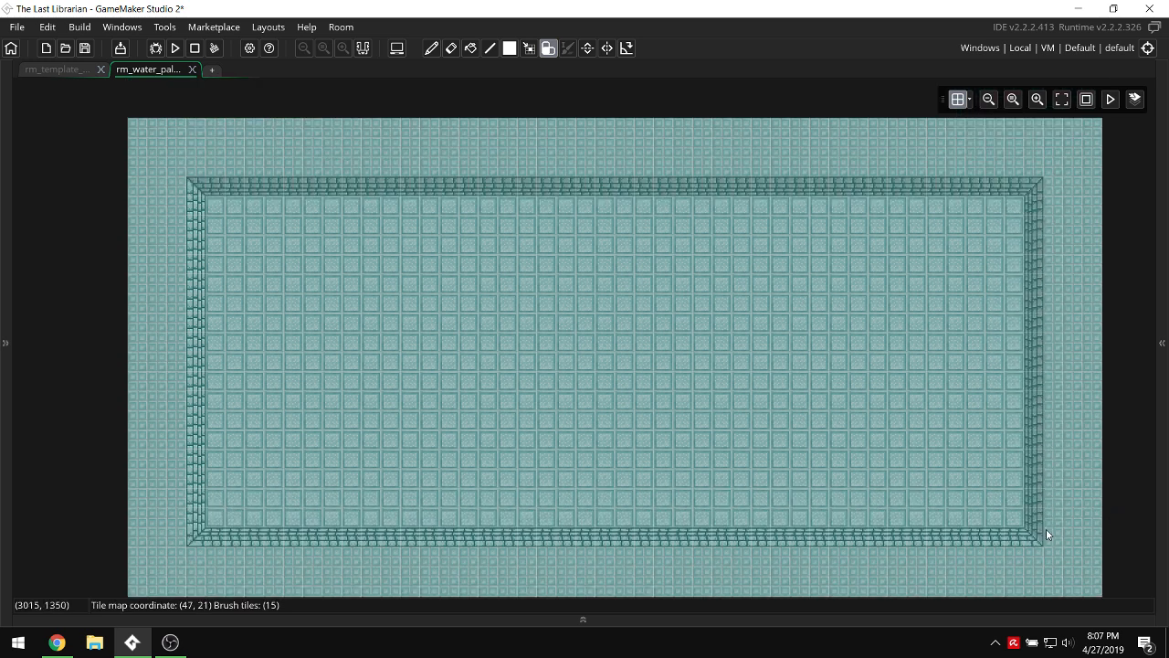
click(399, 530)
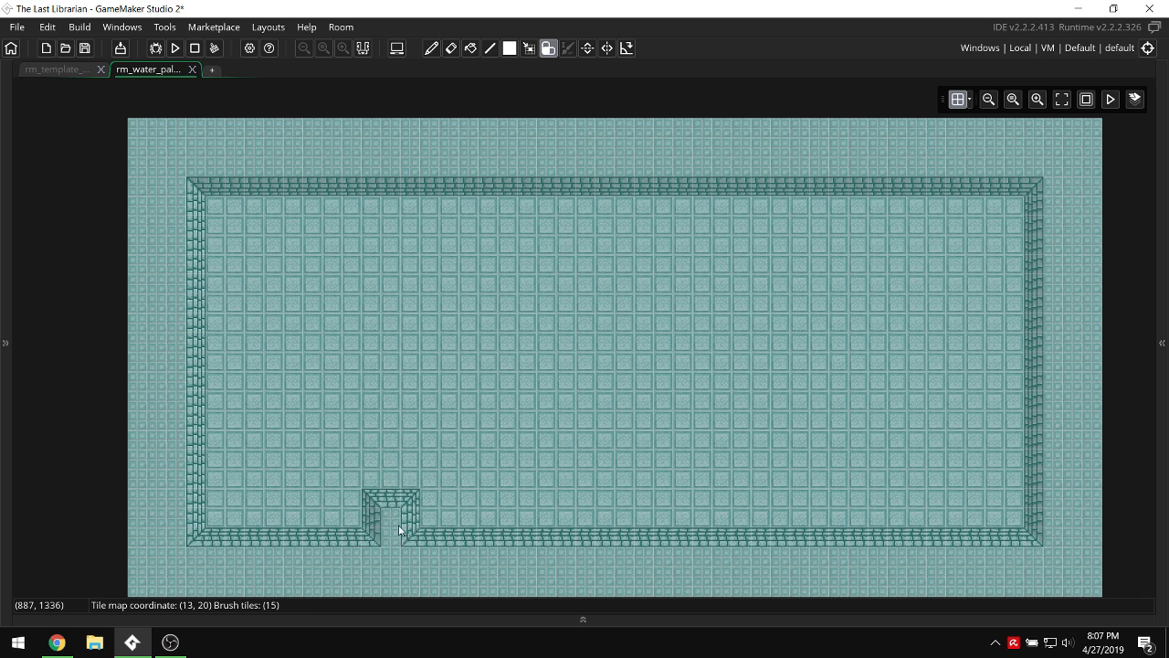
click(2, 307)
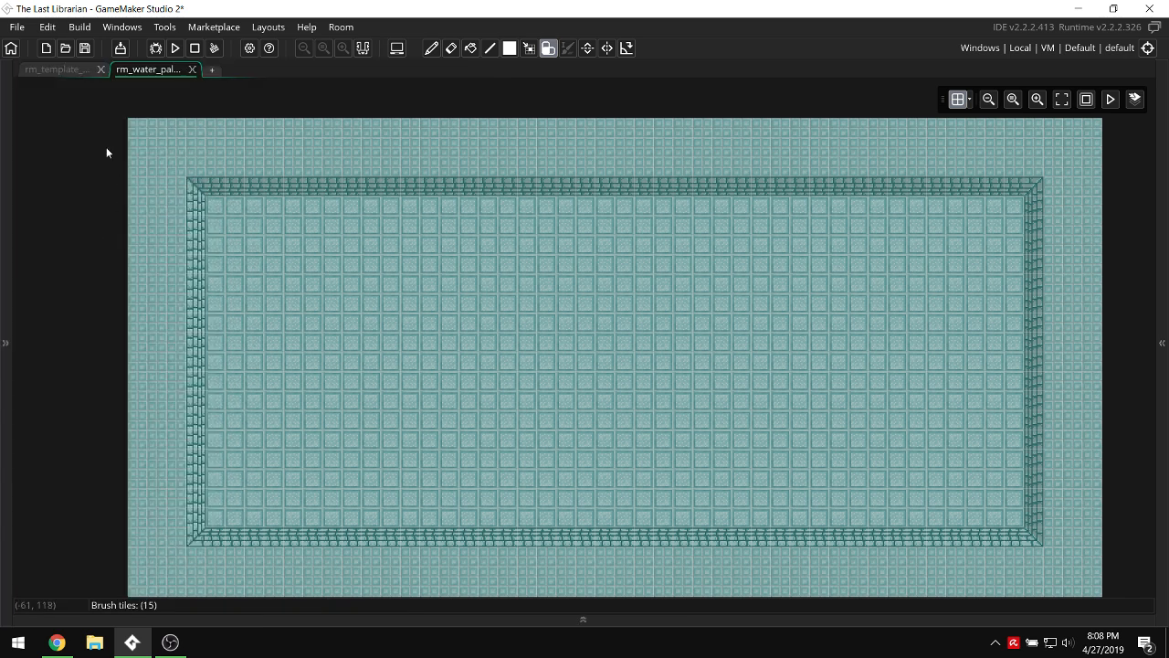
Place square wall pillars diagonally down from both upper corners of the floor, three from the left corner and five from the right.
click(235, 225)
click(298, 283)
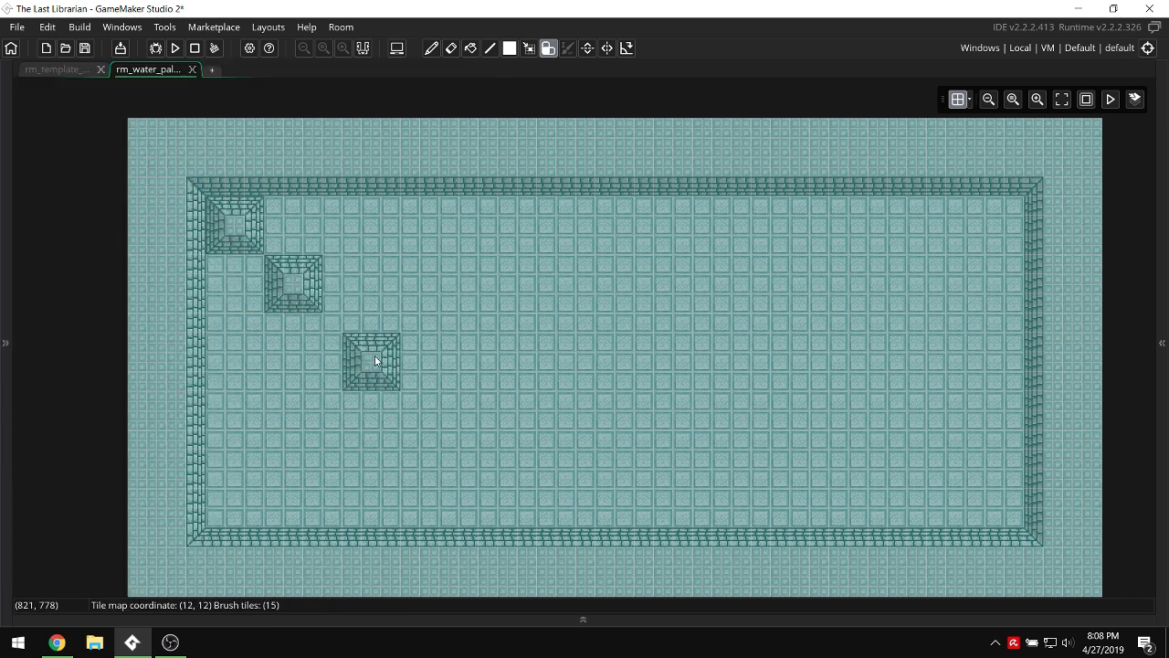
click(348, 351)
click(995, 229)
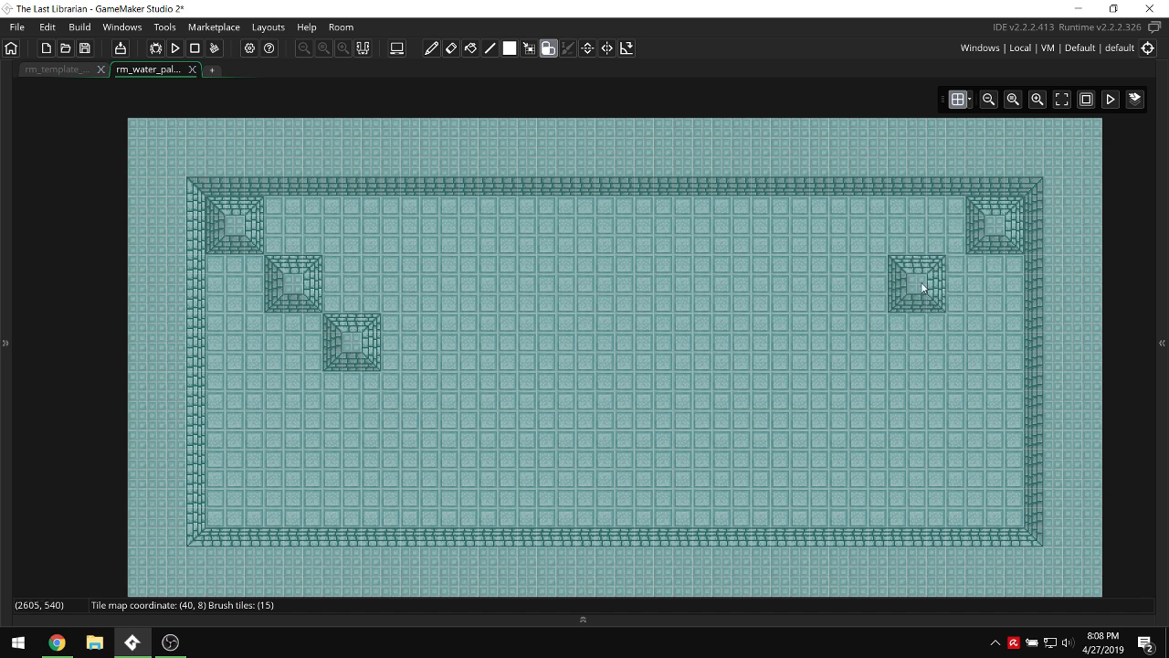
click(936, 285)
click(877, 361)
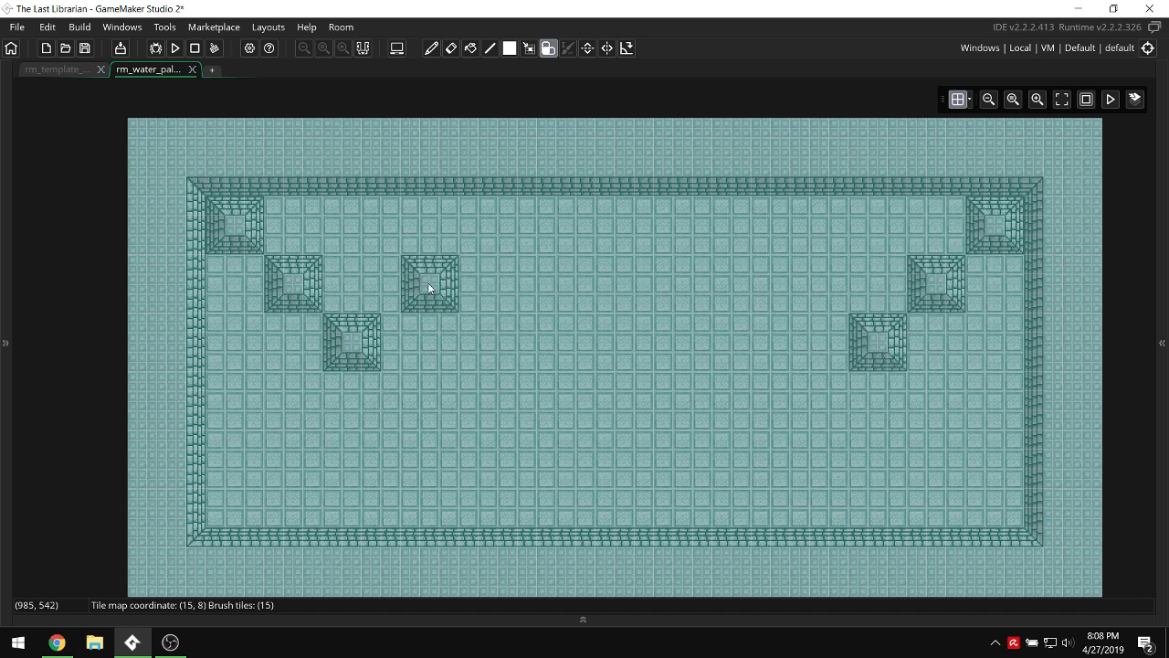
click(813, 405)
click(756, 457)
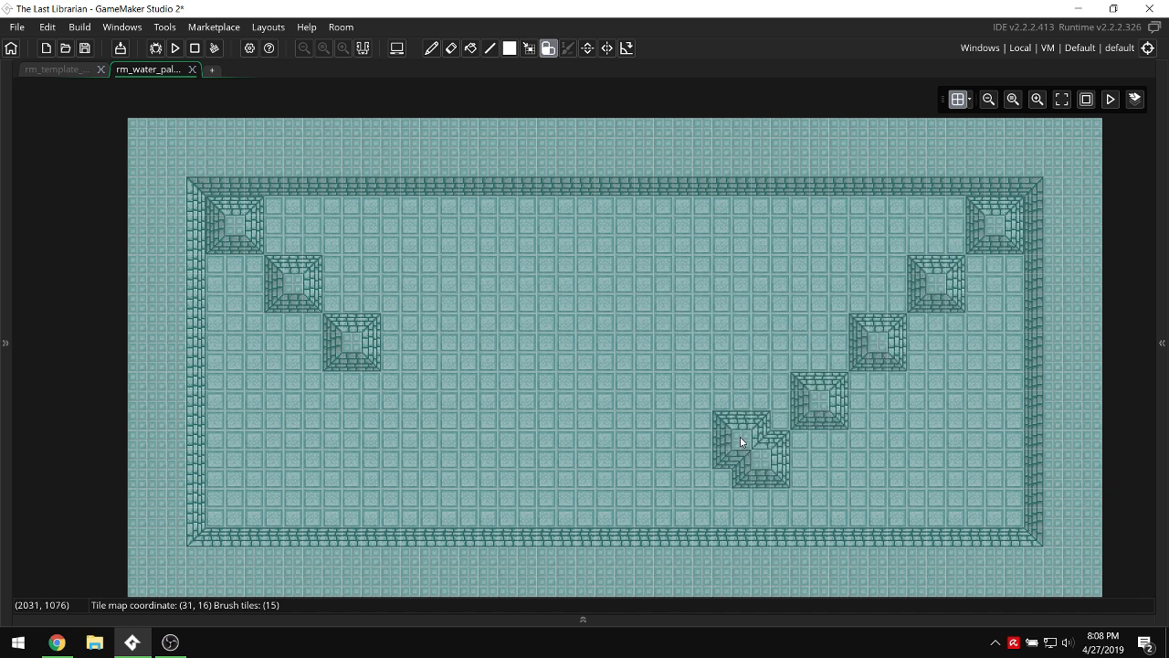
Add six square wall pillars in a zigzag across the lower middle of the floor to connect the two diagonals.
click(708, 413)
click(651, 457)
click(417, 409)
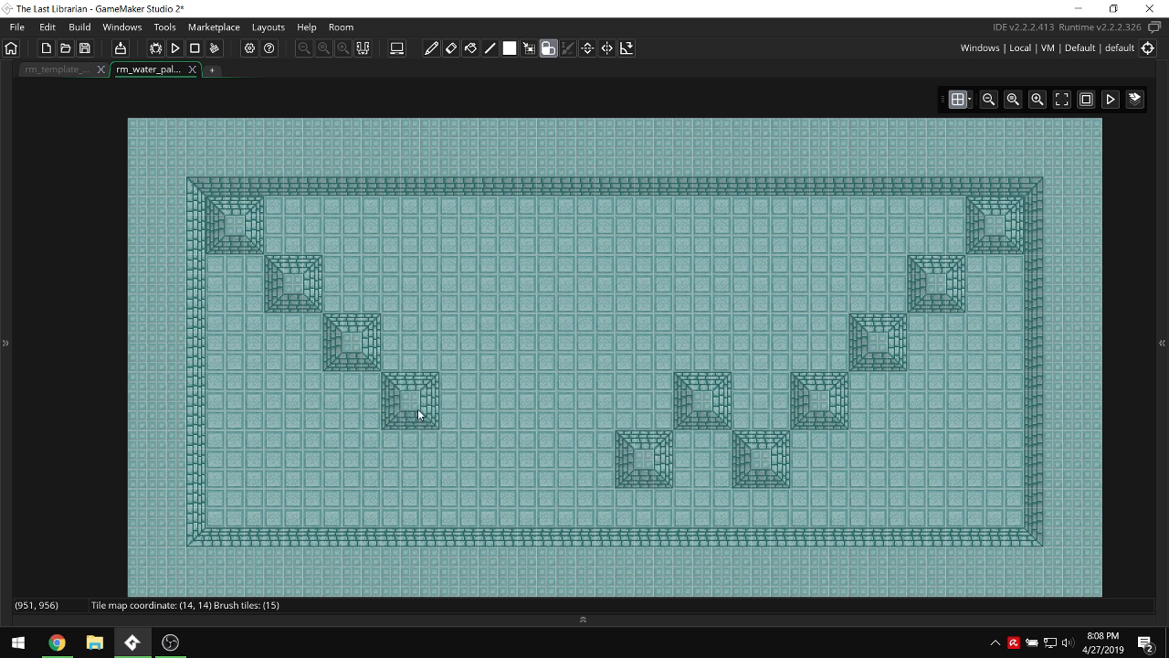
click(485, 440)
click(527, 402)
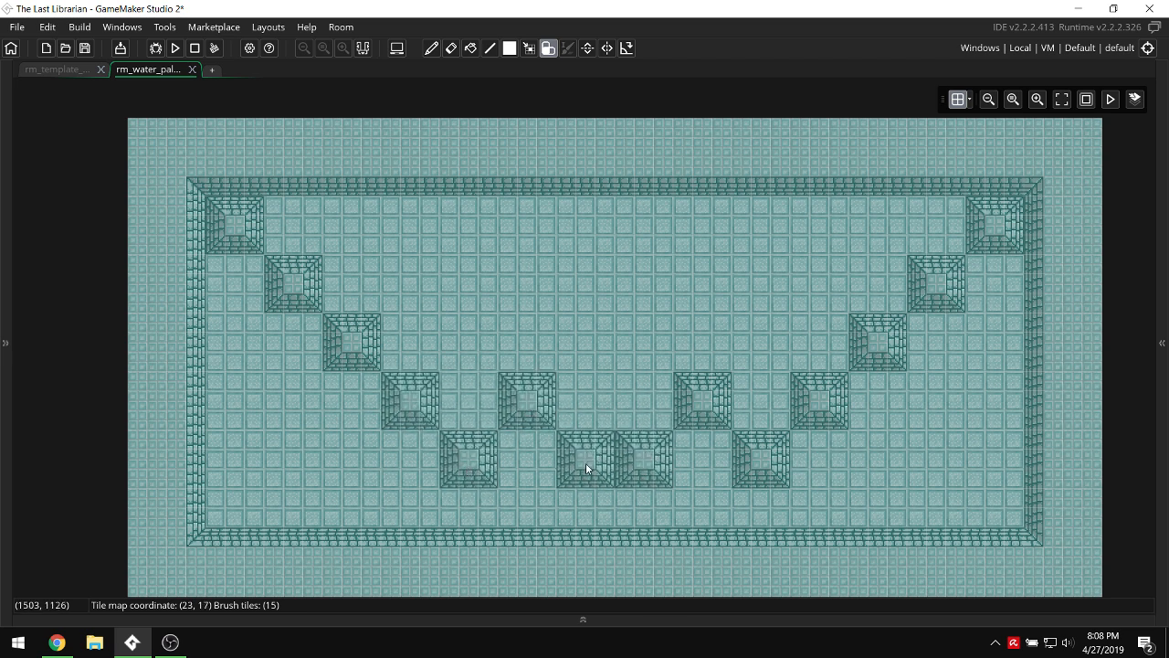
click(585, 462)
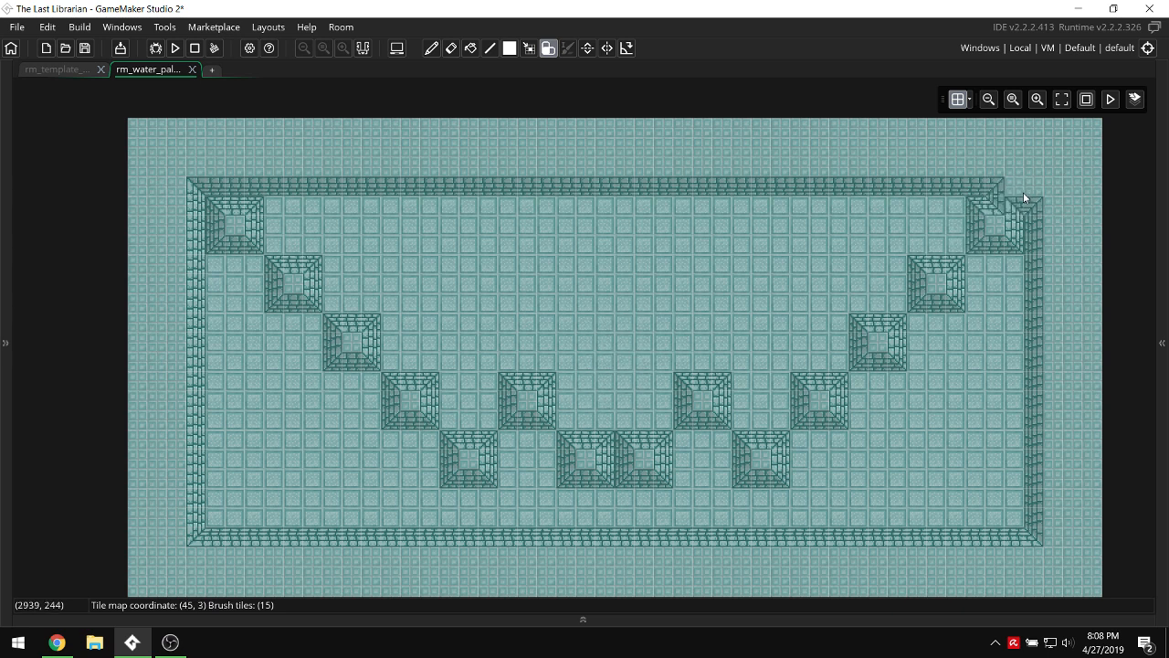
Thicken the right border wall inward by one tile column and erase the pillars in the right half of the floor.
mouse_move(1039, 196)
mouse_down()
mouse_move(1047, 437)
mouse_move(1033, 522)
mouse_up()
right_drag(976, 265, 976, 253)
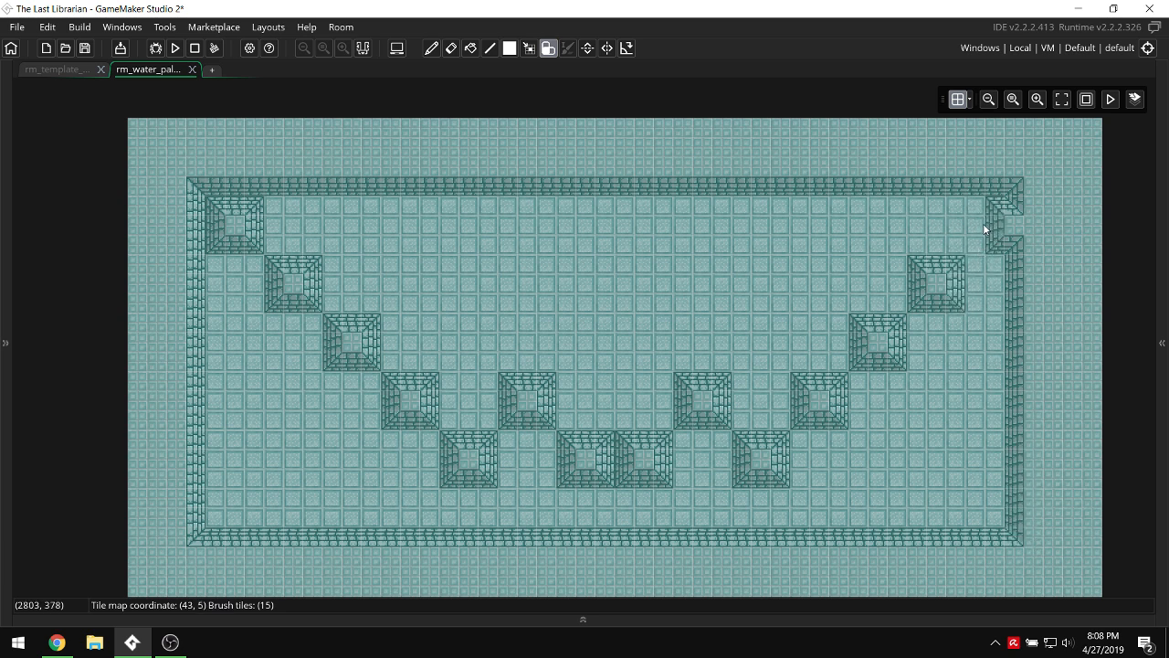
right_click(1013, 218)
right_click(932, 291)
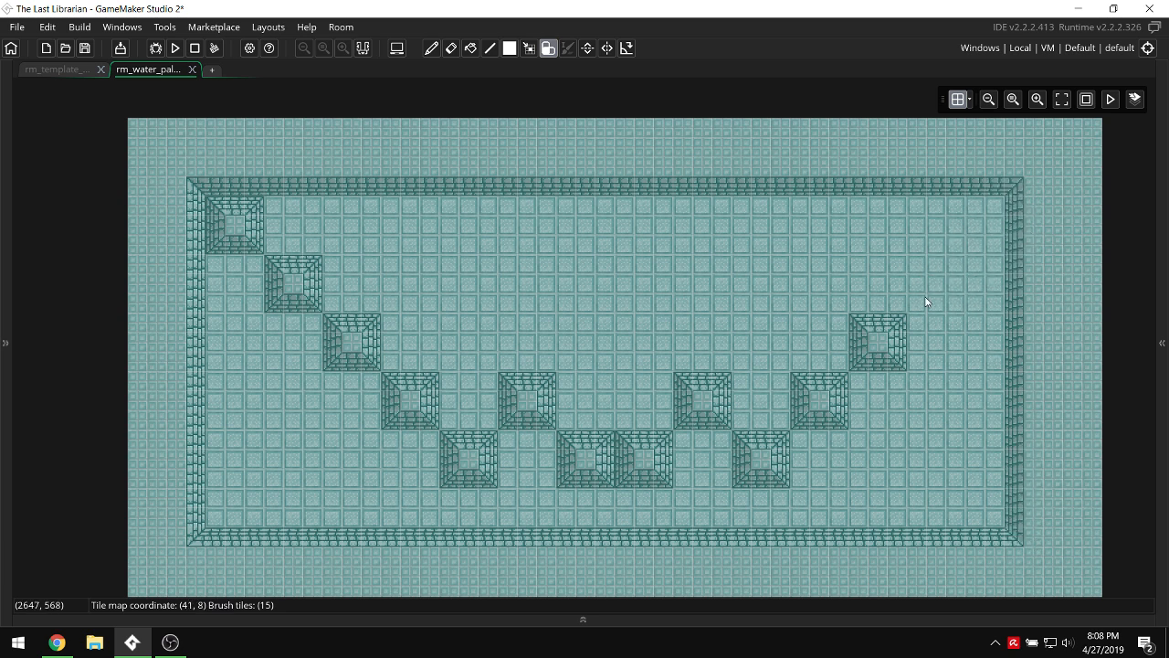
mouse_move(925, 302)
right_down()
mouse_move(796, 447)
mouse_move(789, 361)
right_up()
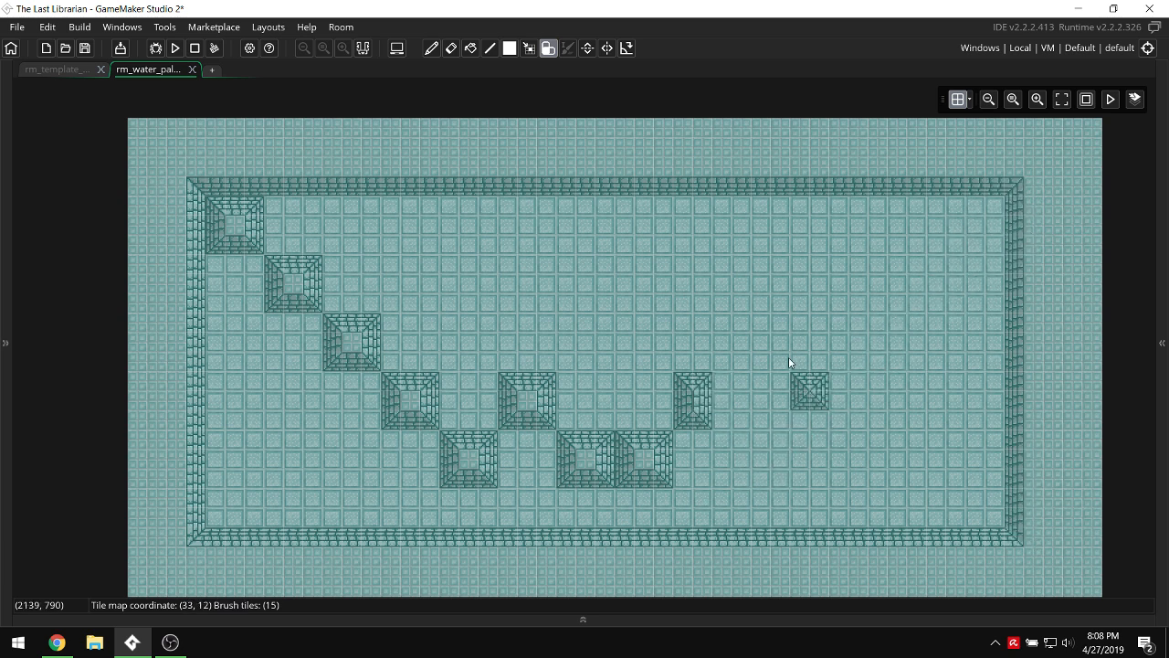
mouse_move(669, 426)
right_down()
mouse_move(785, 367)
mouse_move(813, 387)
right_up()
Widen the lower central pillar into a rectangular block and place six alternating pillars in a zigzag from it to the right wall.
click(603, 459)
click(686, 418)
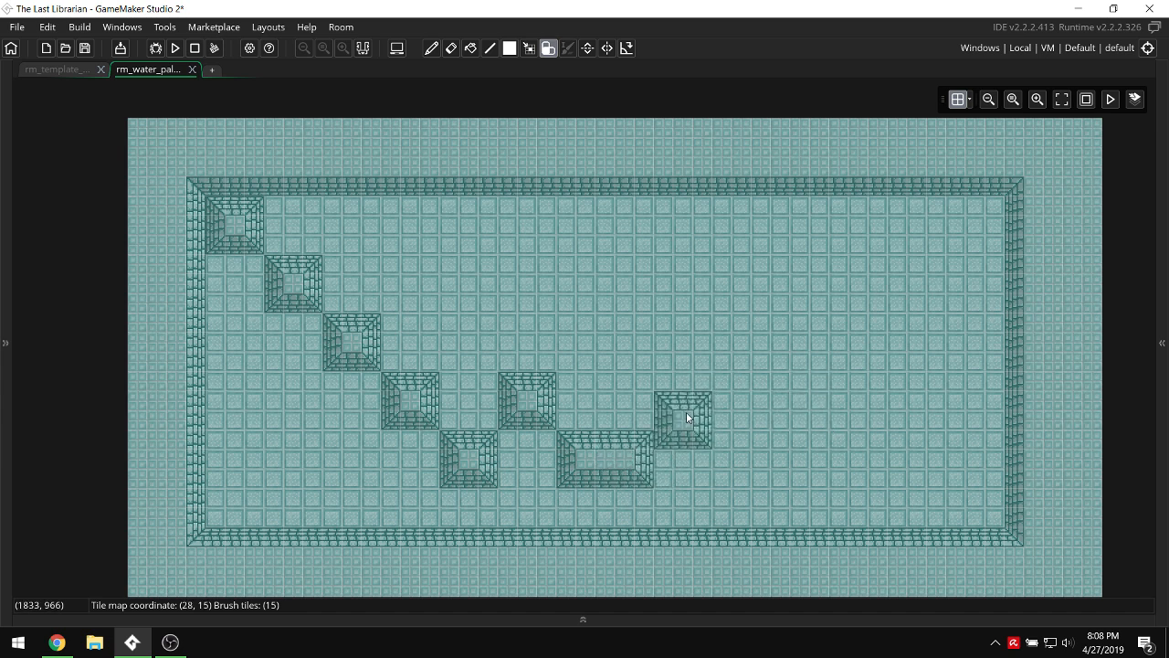
click(686, 398)
click(740, 454)
click(798, 404)
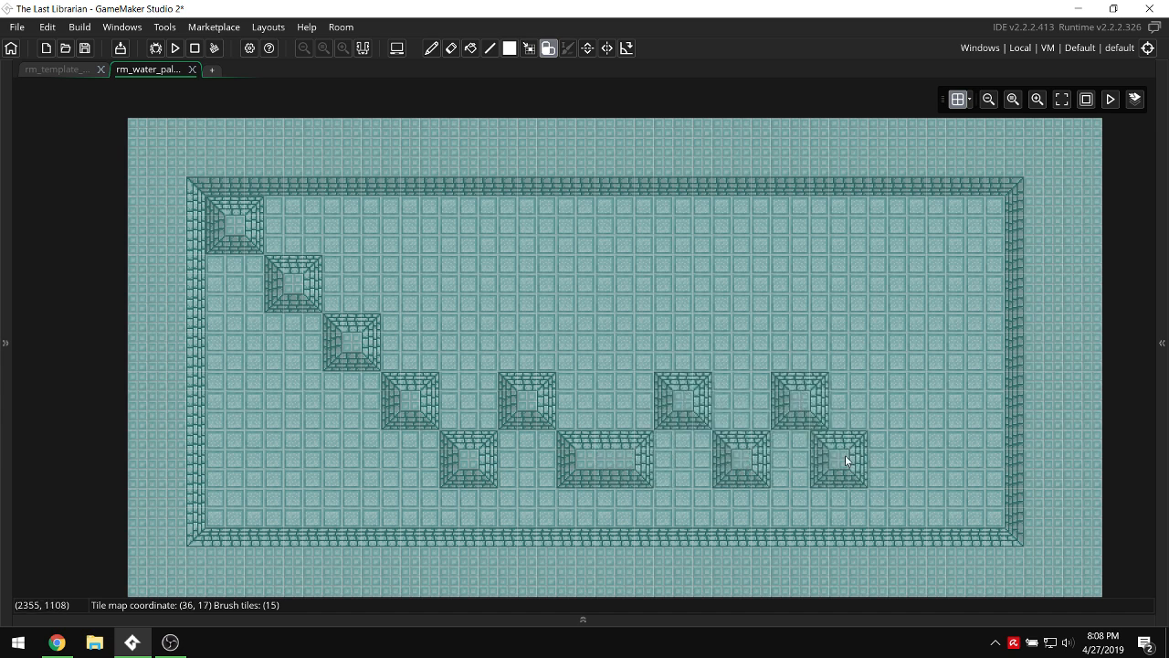
click(871, 450)
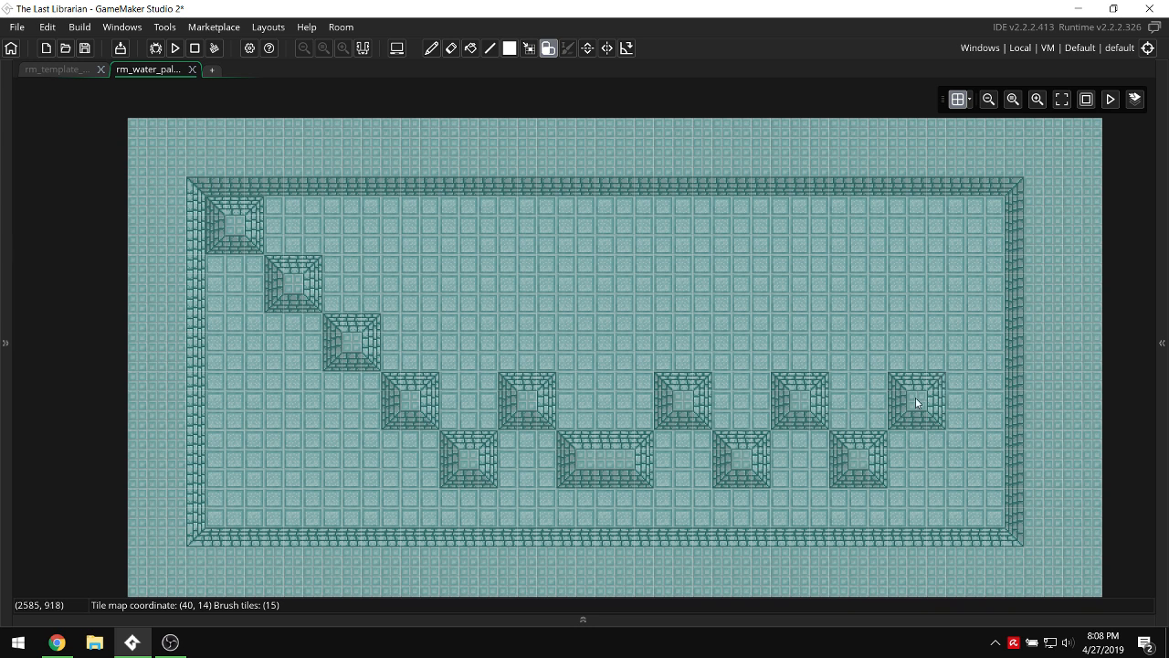
click(916, 398)
click(974, 455)
Continue the pillar zigzag to the left wall with three pillars and erase the three diagonal pillars in the upper left.
click(332, 463)
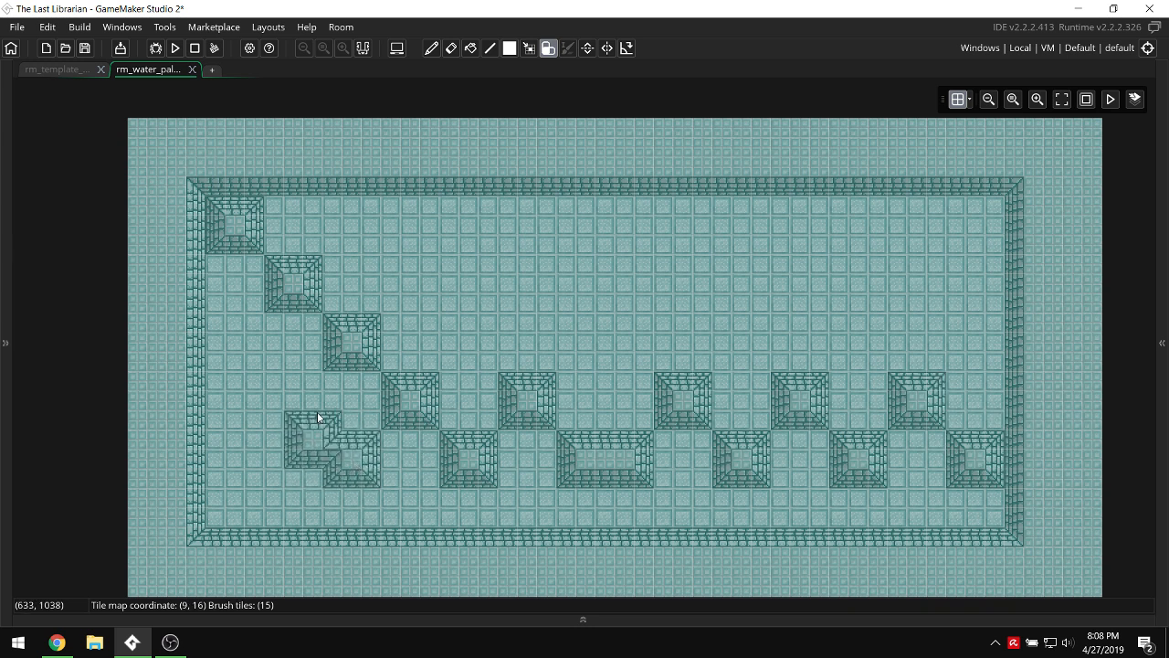
click(293, 406)
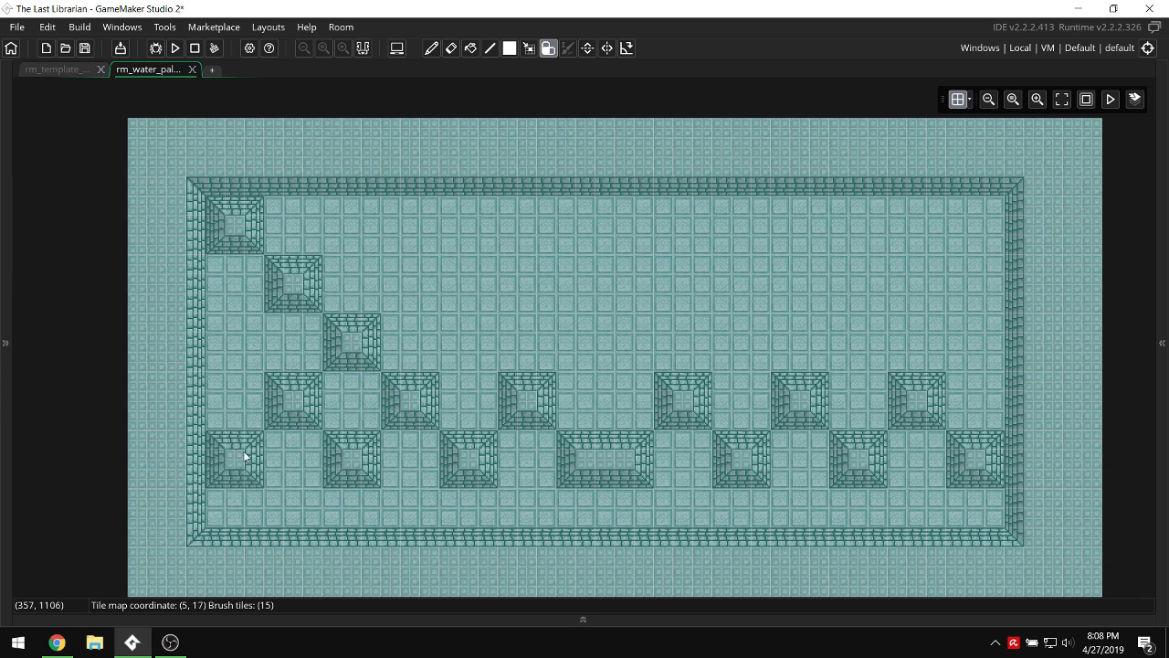
click(241, 455)
mouse_move(362, 334)
right_down()
mouse_move(297, 300)
mouse_move(230, 238)
right_up()
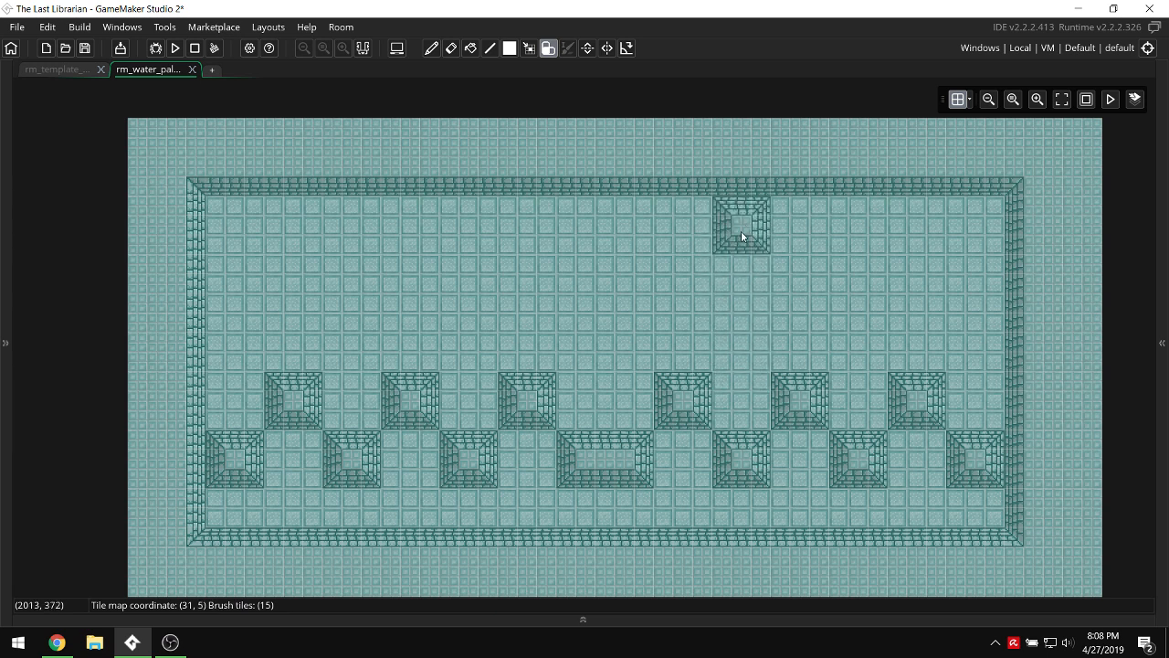
Paint two vertical partition walls about nine tiles long in the upper floor area, and undo a trial pillar between them.
drag(741, 230, 742, 345)
drag(465, 343, 465, 240)
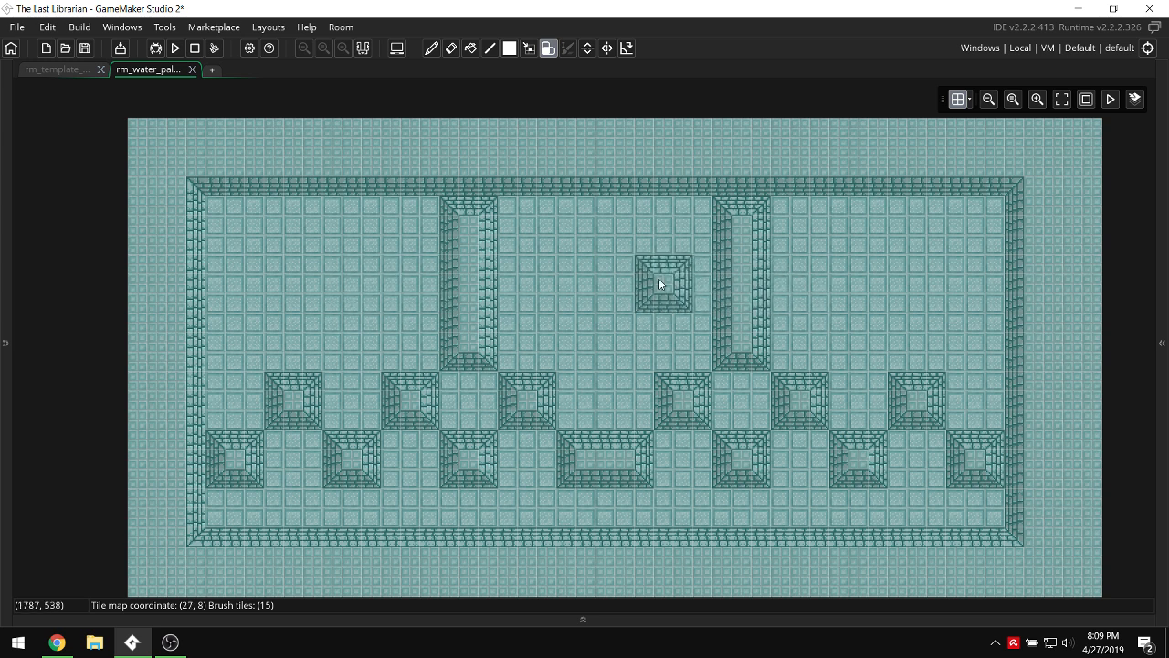
click(644, 301)
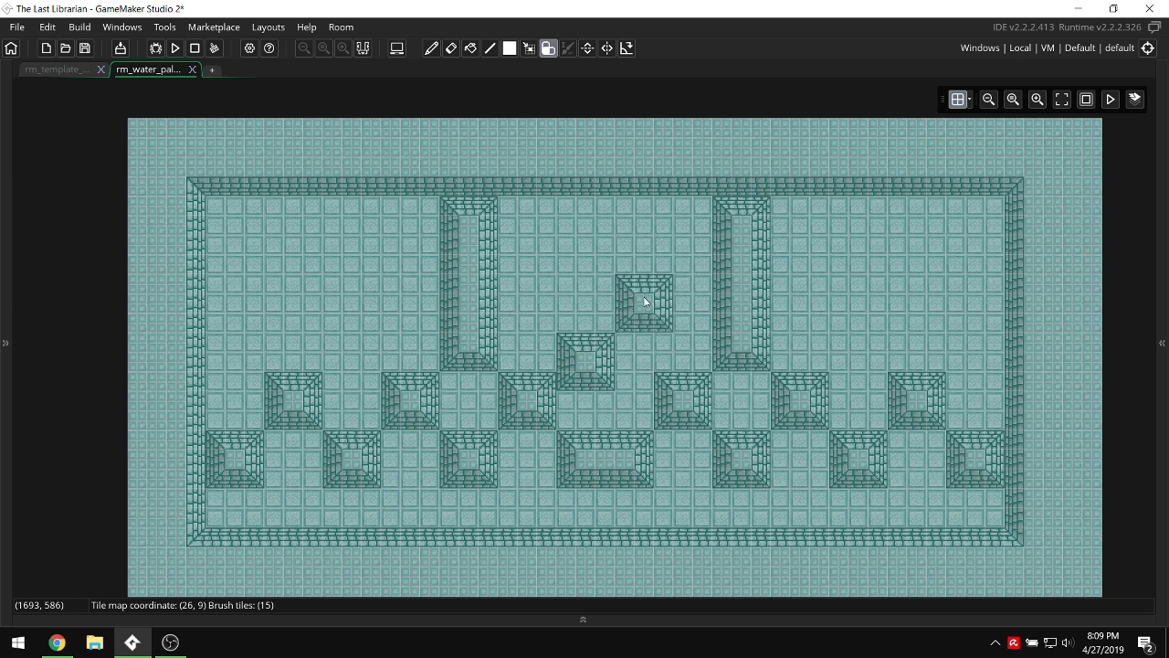
key(ctrl+z)
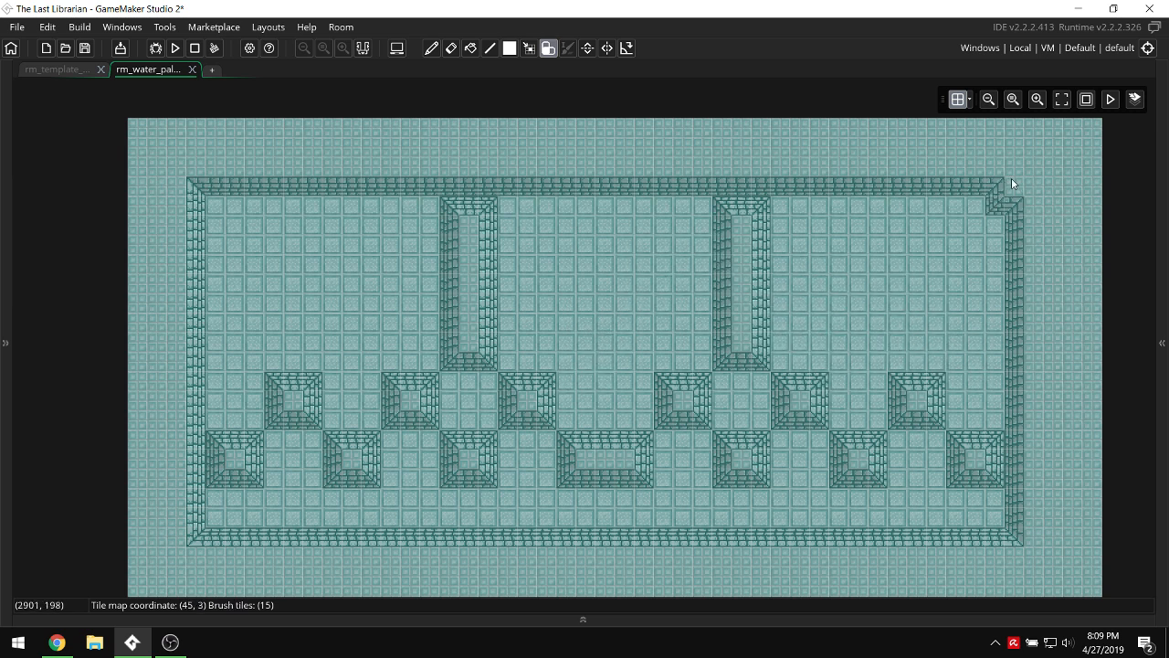
Thicken the left and right border walls inward by one tile column and erase all the zigzag pillars in the lower half.
mouse_move(1011, 178)
right_down()
mouse_move(1017, 553)
mouse_move(170, 548)
mouse_move(204, 539)
mouse_move(203, 187)
right_up()
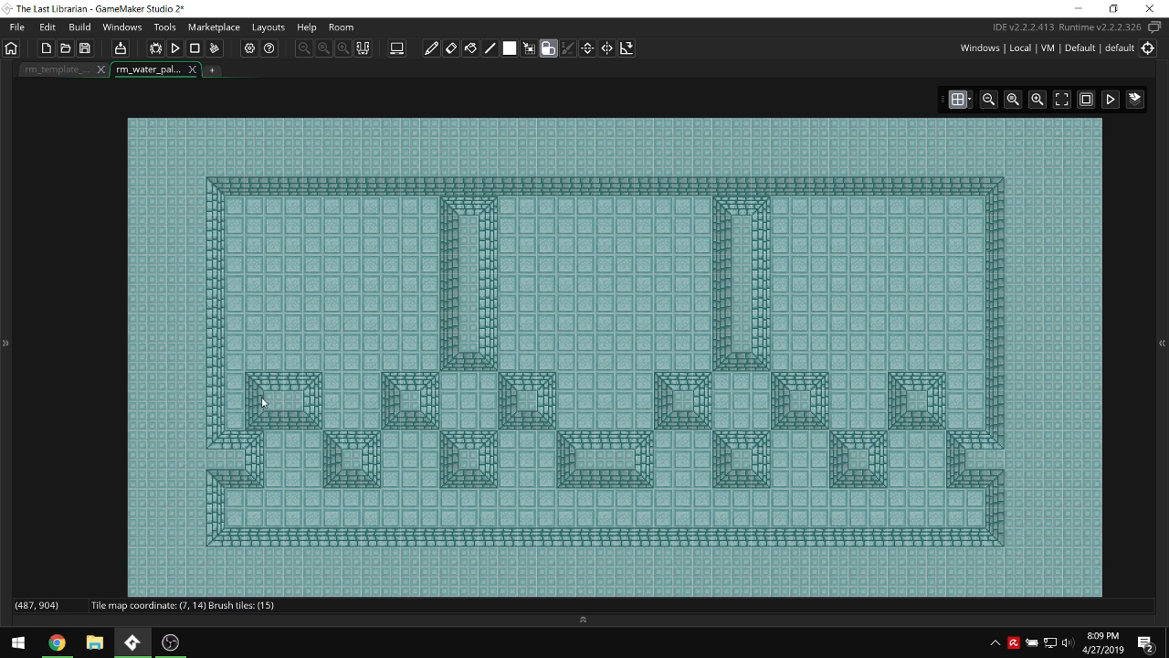
mouse_move(237, 450)
right_down()
mouse_move(365, 484)
mouse_move(416, 399)
mouse_move(375, 456)
mouse_move(534, 459)
mouse_move(583, 384)
mouse_move(922, 383)
mouse_move(963, 474)
mouse_move(984, 465)
mouse_move(527, 465)
mouse_move(757, 427)
mouse_move(624, 426)
right_up()
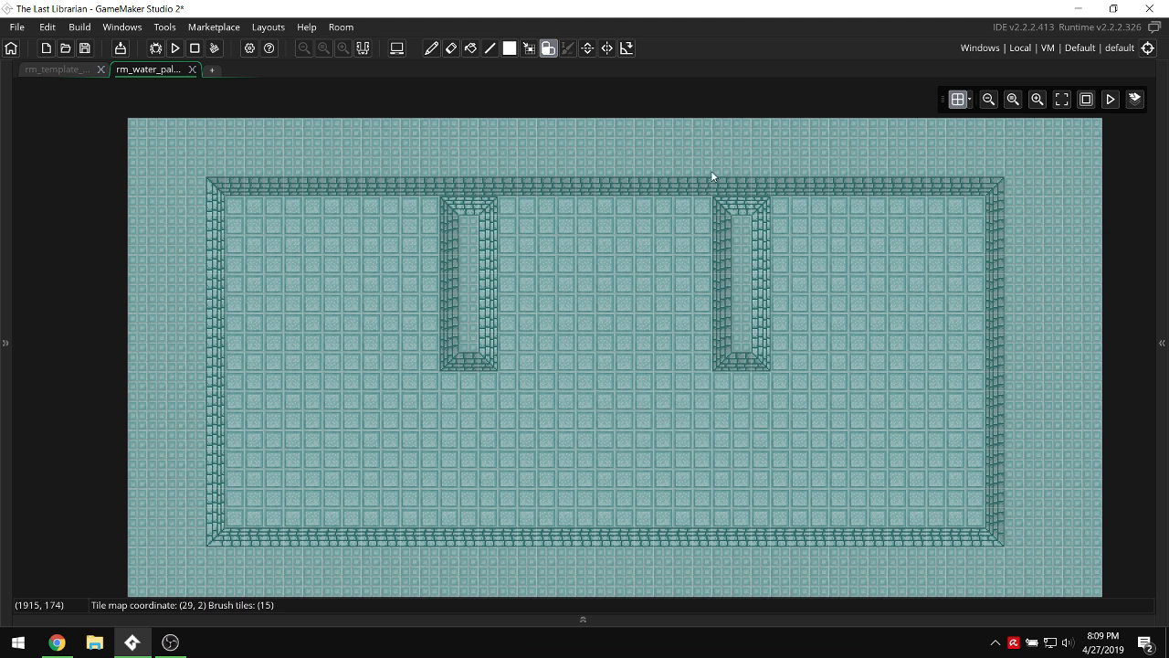
Fill the gaps above the two vertical partitions so that both join the upper border wall.
click(741, 208)
click(465, 200)
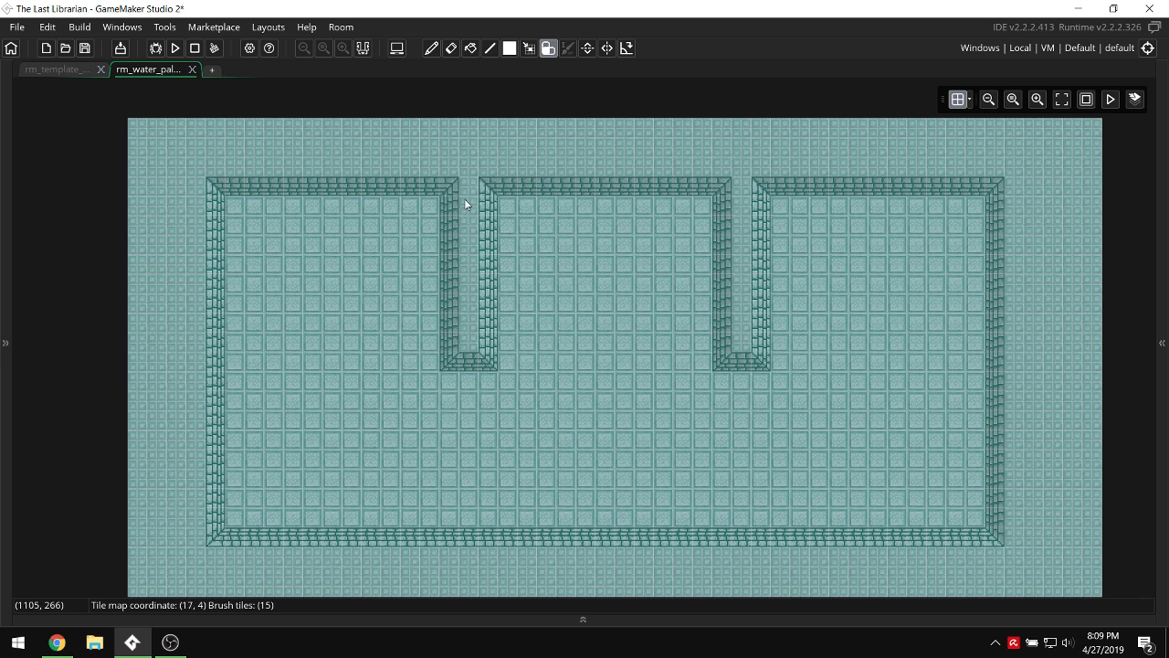
Try moving the left and right border walls outward by one tile and widening both partitions by one tile column.
click(216, 203)
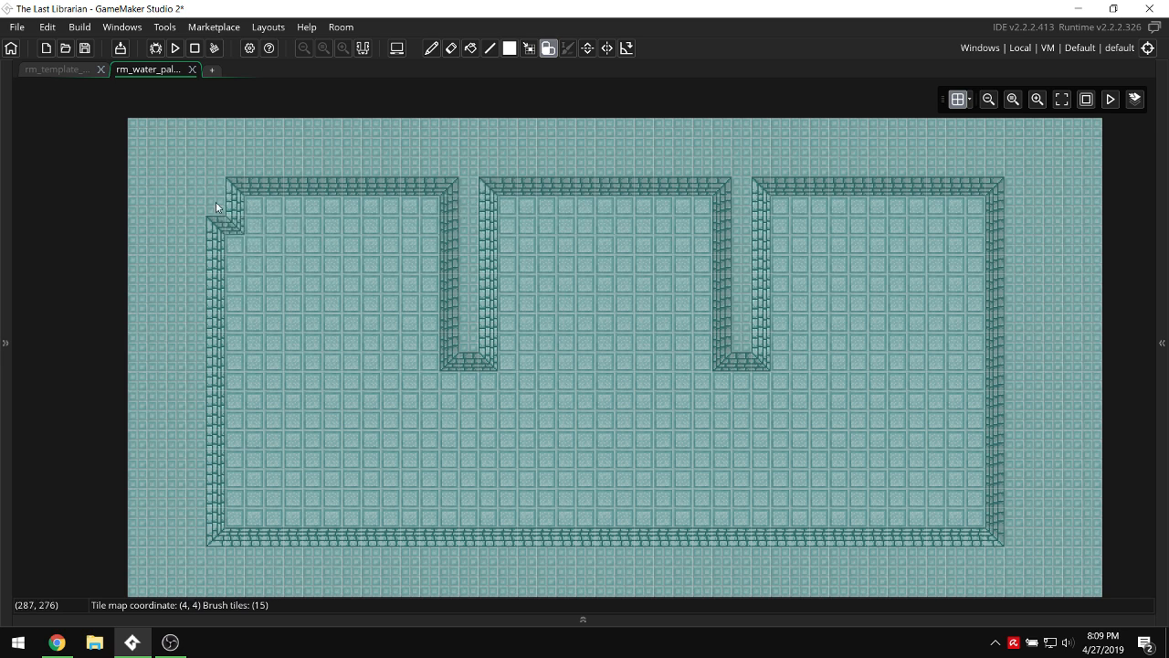
drag(215, 202, 219, 510)
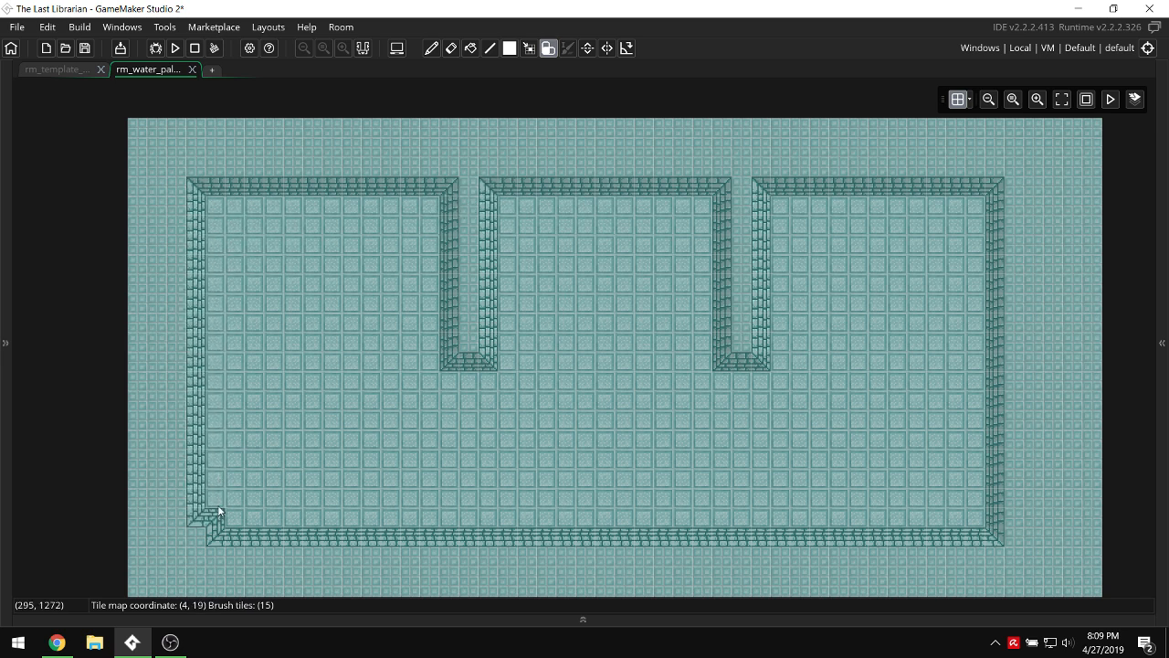
right_drag(218, 506, 217, 516)
drag(451, 341, 452, 196)
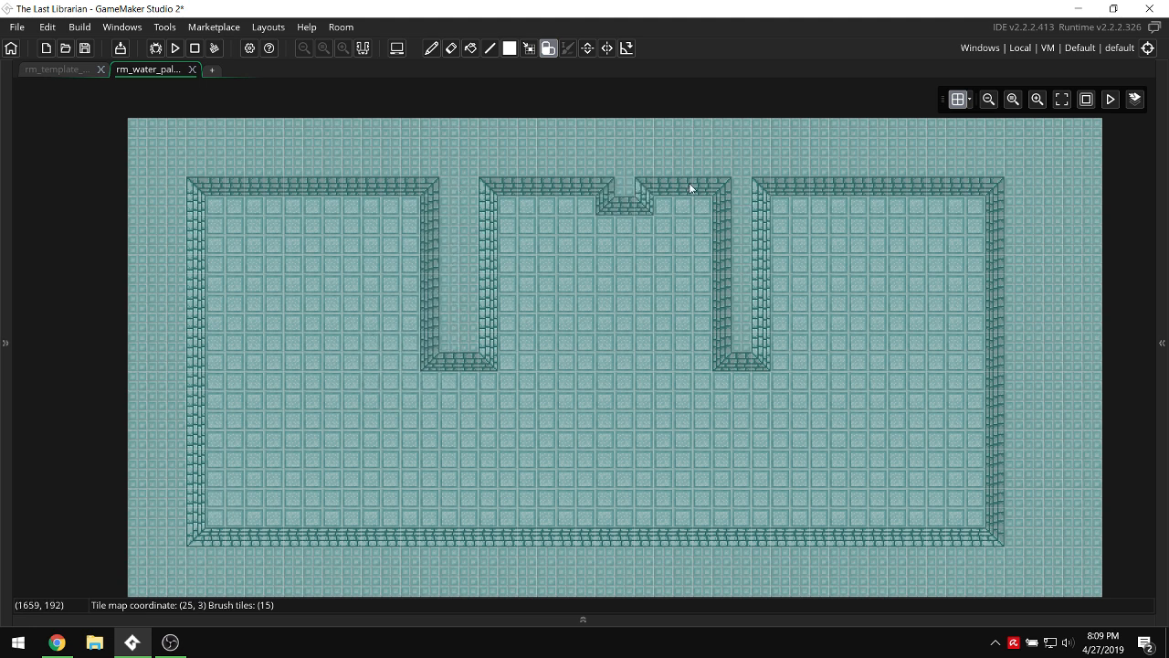
drag(760, 196, 763, 318)
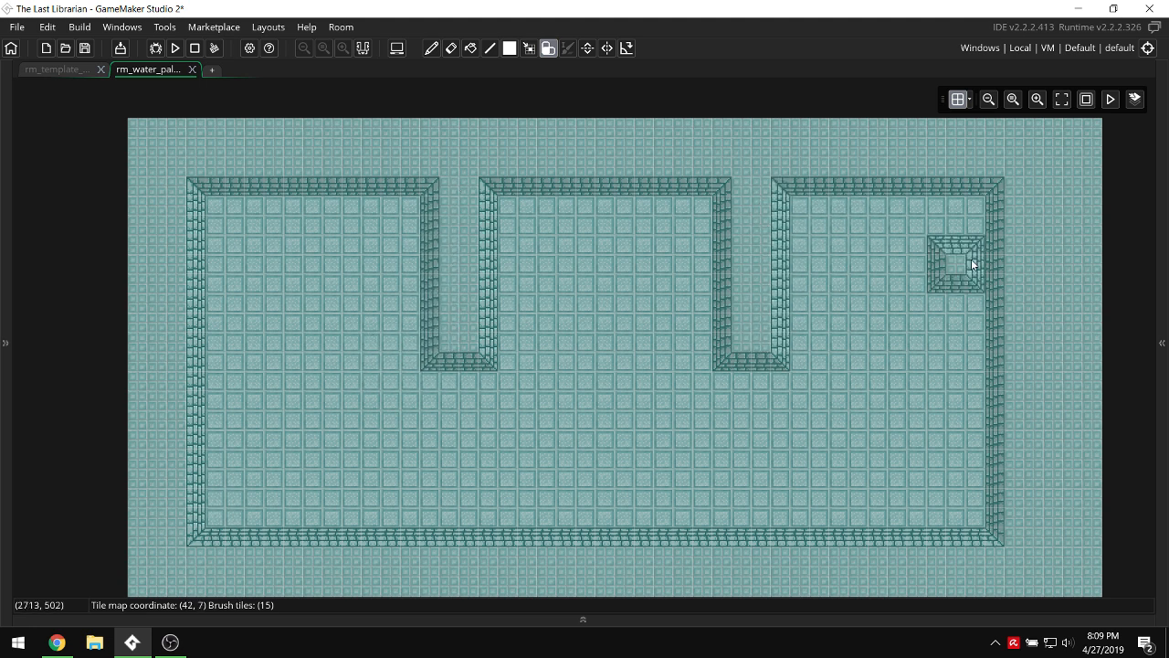
drag(1000, 216, 991, 515)
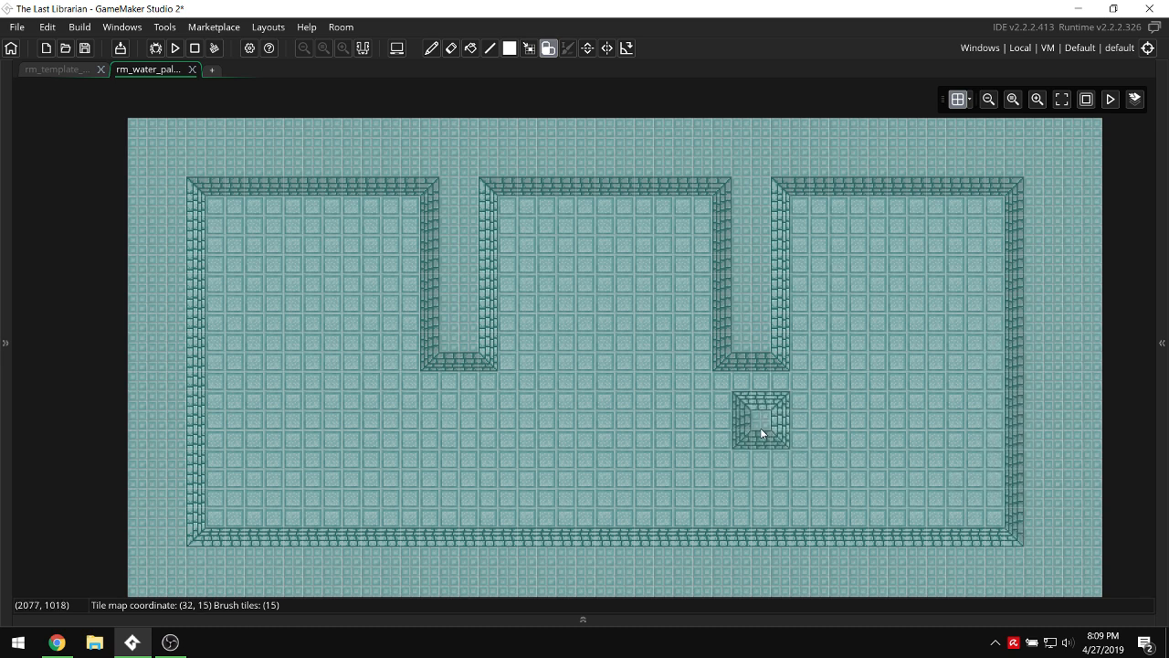
Undo the side wall shifts and the partition widening.
key(ctrl+z)
key(ctrl+z)
key(ctrl+z)
key(ctrl+z)
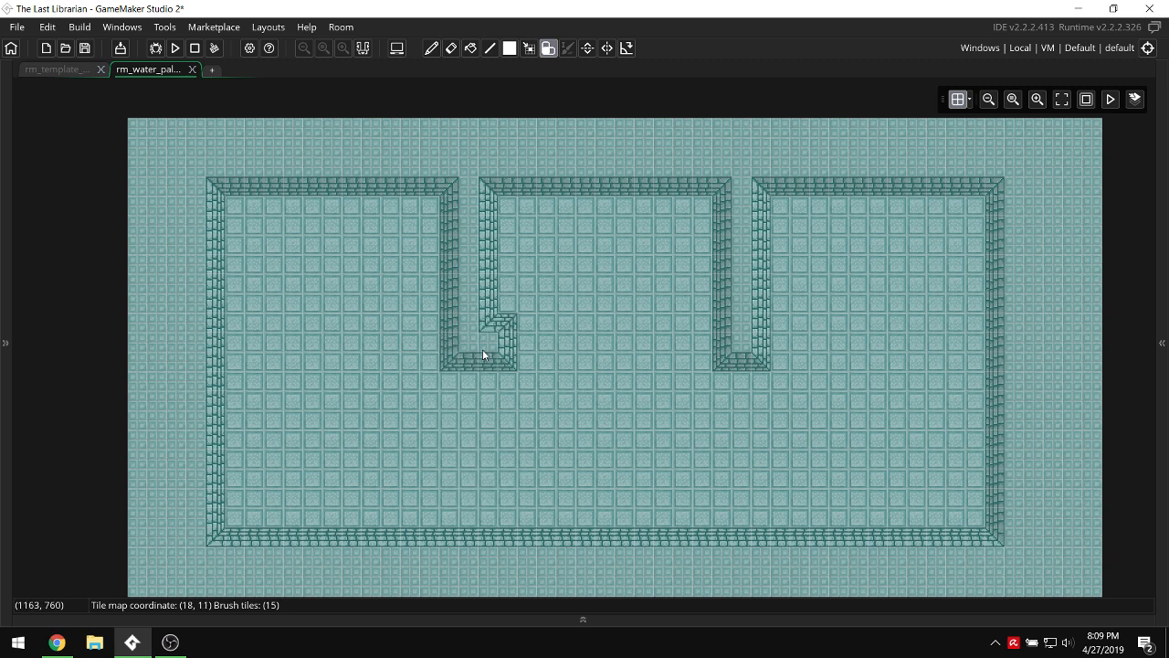
Extend both partitions down to the lower border wall, dividing the floor into three separate chambers.
drag(464, 385, 466, 526)
drag(739, 355, 742, 526)
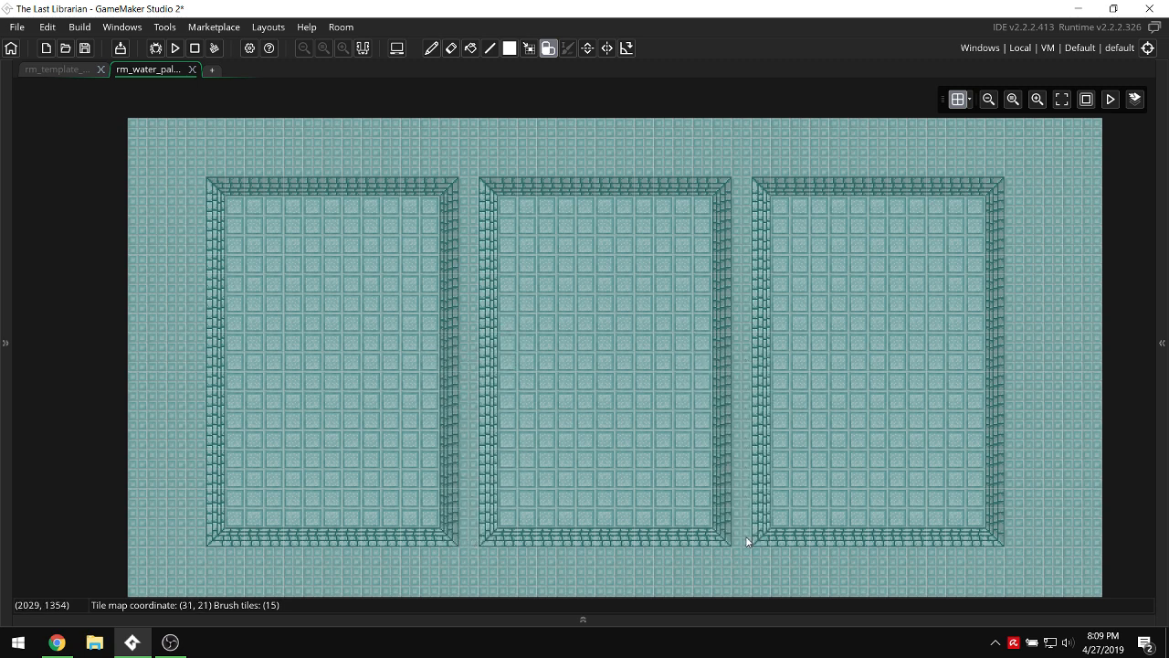
scroll(649, 315, down, 3)
scroll(650, 315, up, 2)
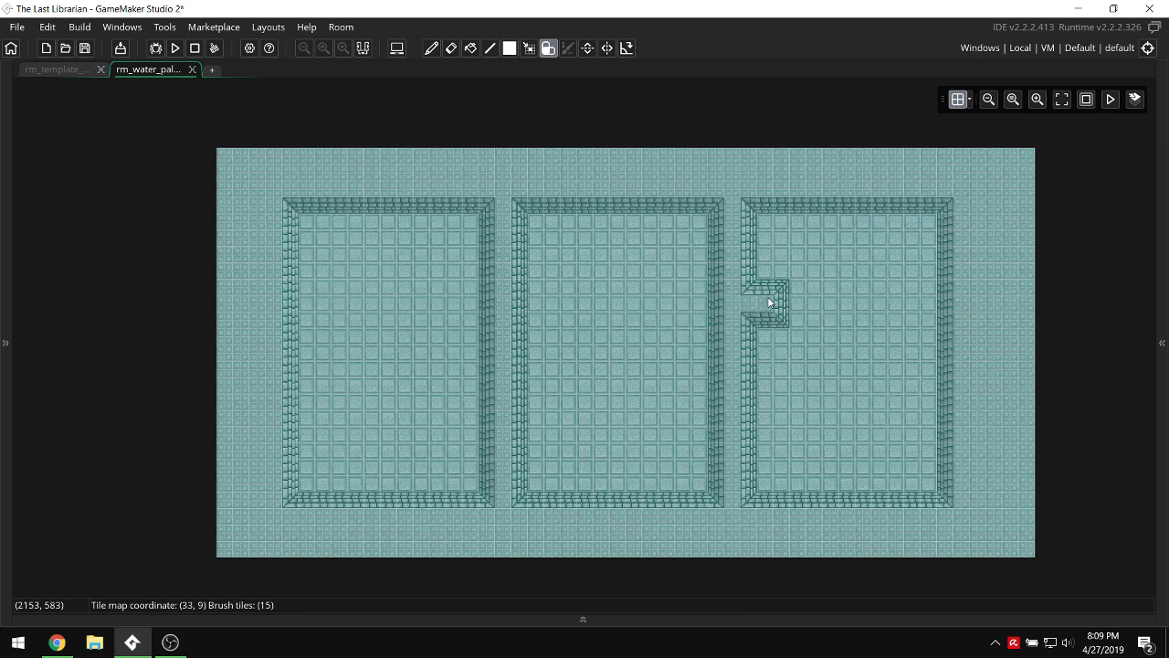
scroll(759, 302, up, 1)
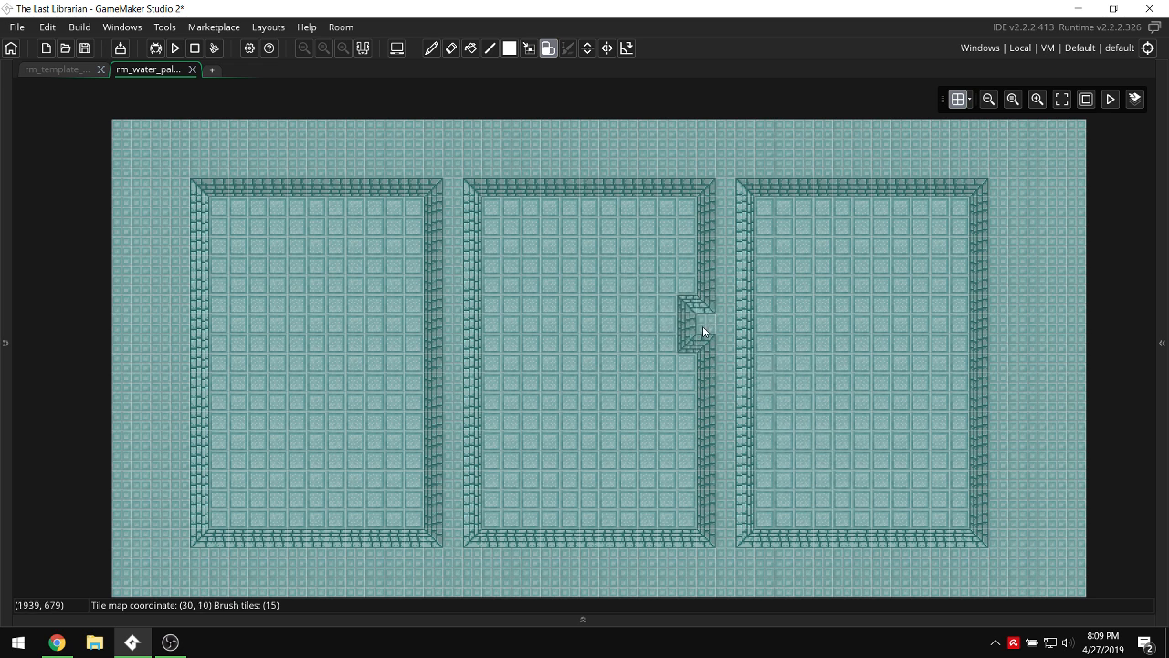
Thicken both partitions and the right border wall into the chambers by one tile column, and carve a three-tile-high corridor through the partitions' upper part.
mouse_move(702, 325)
mouse_down()
mouse_move(707, 194)
mouse_move(707, 539)
mouse_move(743, 418)
mouse_move(755, 194)
mouse_up()
drag(978, 187, 971, 551)
mouse_move(480, 536)
mouse_down()
mouse_move(476, 194)
mouse_move(424, 205)
mouse_move(446, 539)
mouse_up()
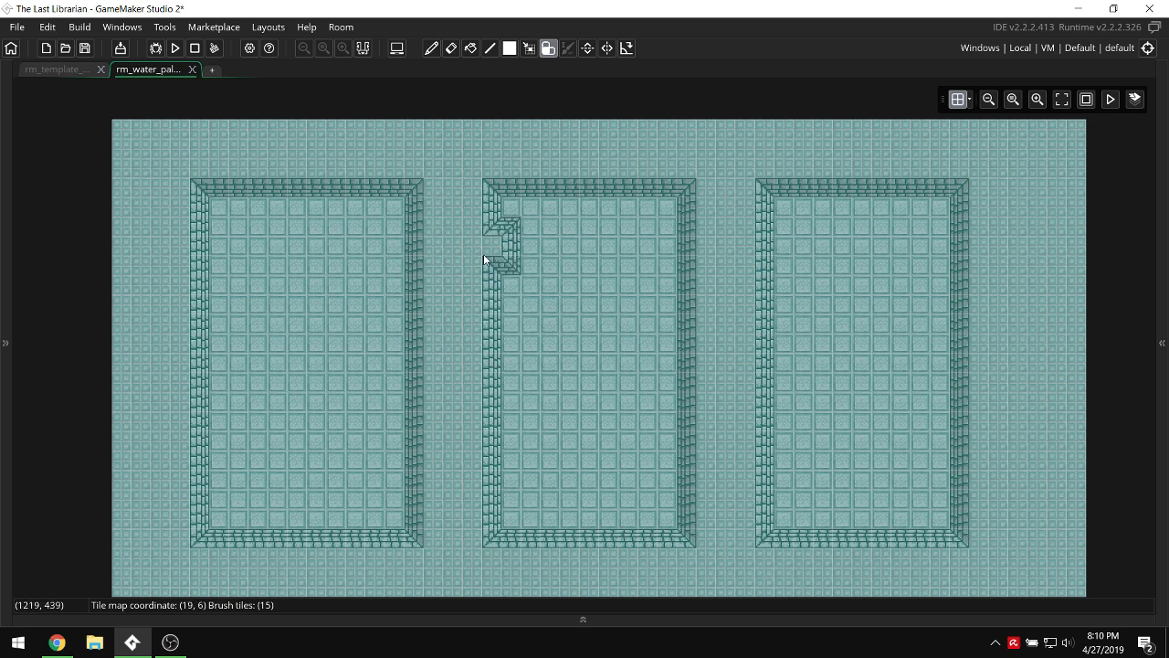
mouse_move(484, 279)
mouse_down()
mouse_move(411, 282)
mouse_move(416, 301)
mouse_move(464, 302)
mouse_move(496, 262)
mouse_move(782, 289)
mouse_move(671, 293)
mouse_move(744, 308)
mouse_up()
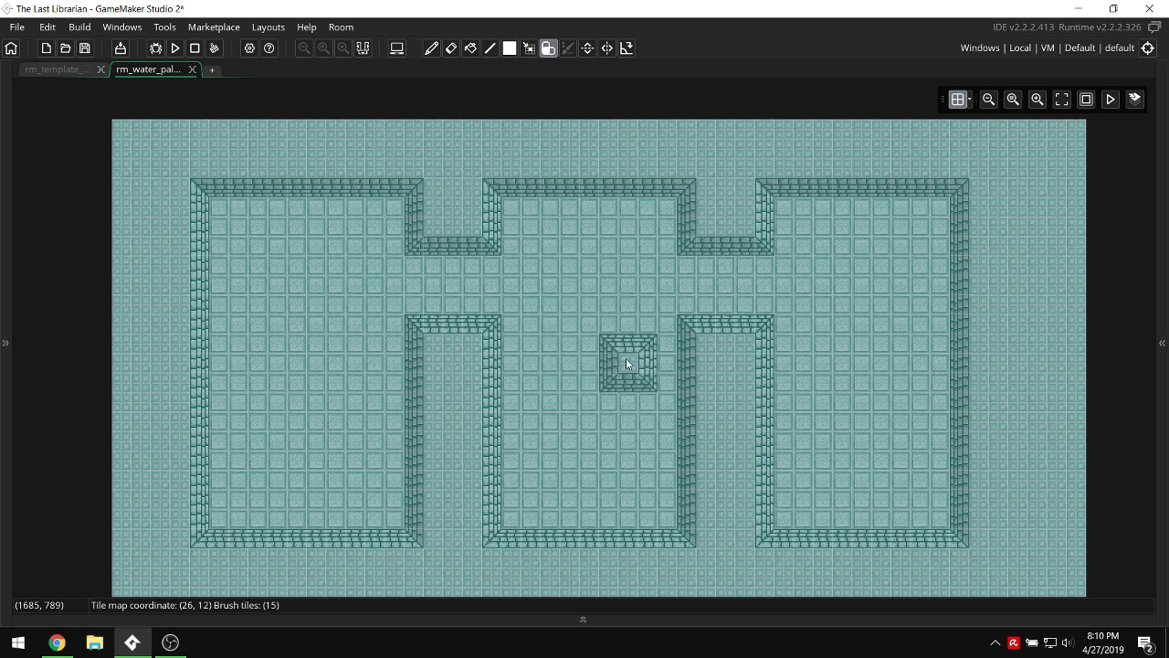
click(56, 642)
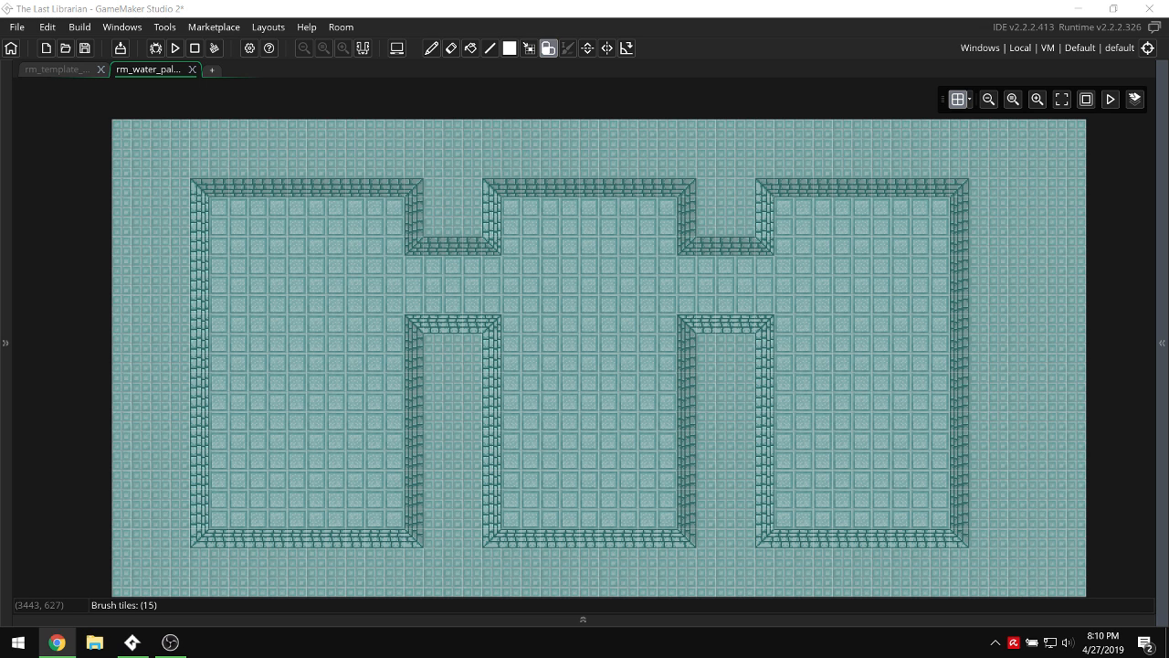
click(555, 285)
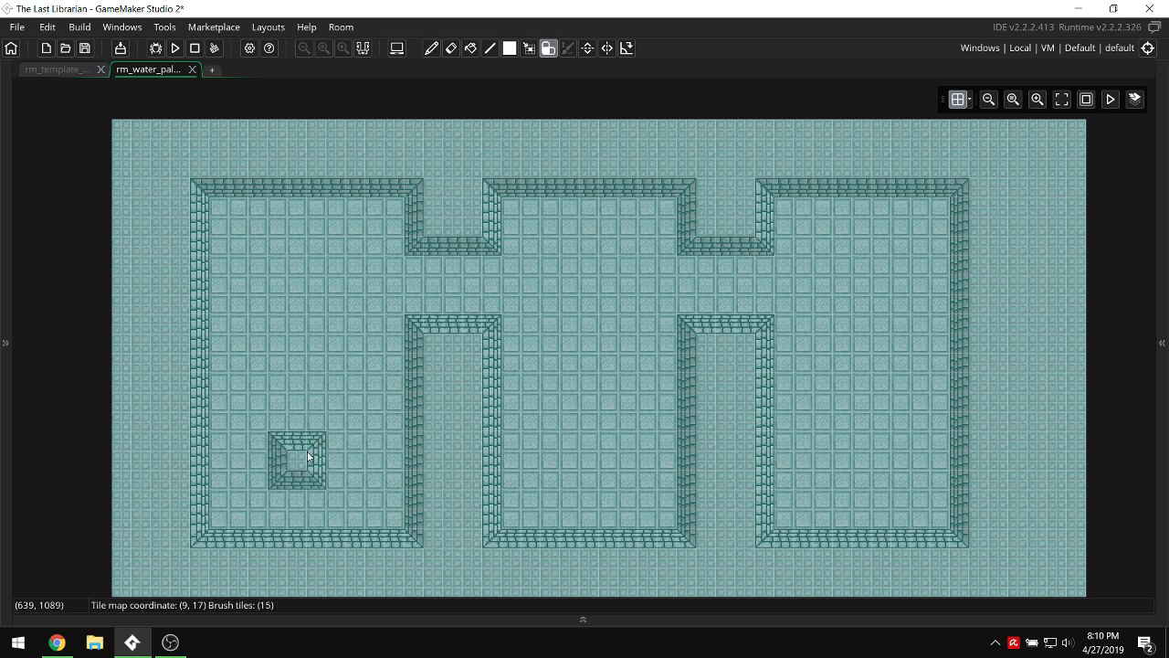
Test the widths of the first two chambers with three diagonal trial pillars in each, and erase all six pillars.
click(247, 230)
click(302, 288)
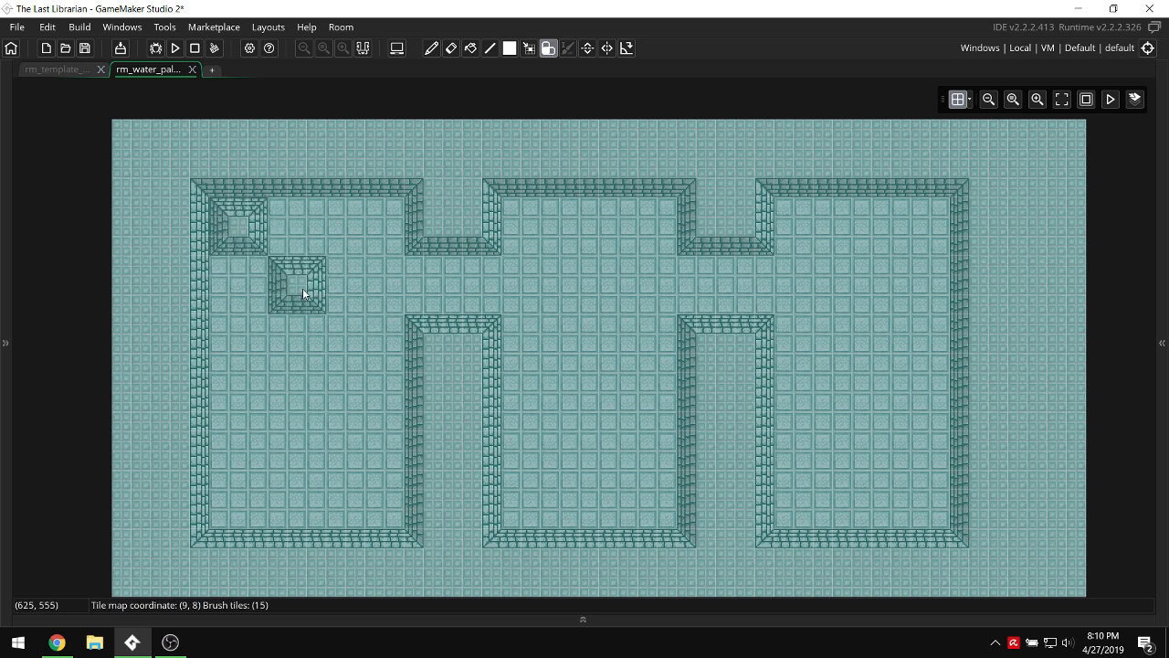
click(353, 344)
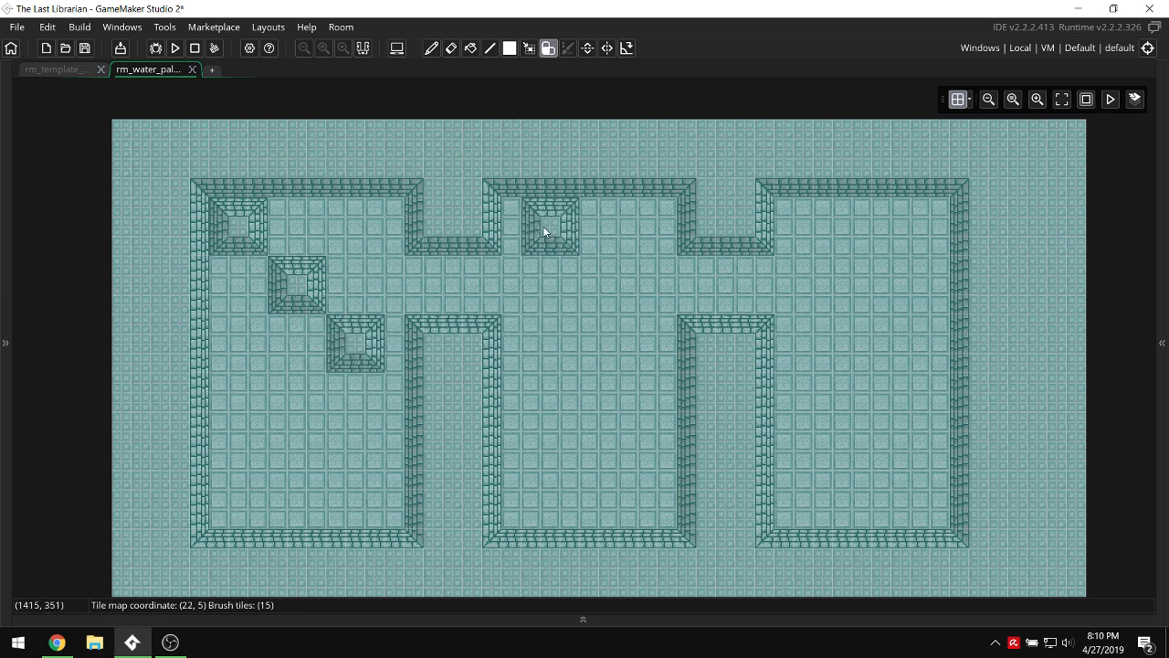
click(528, 225)
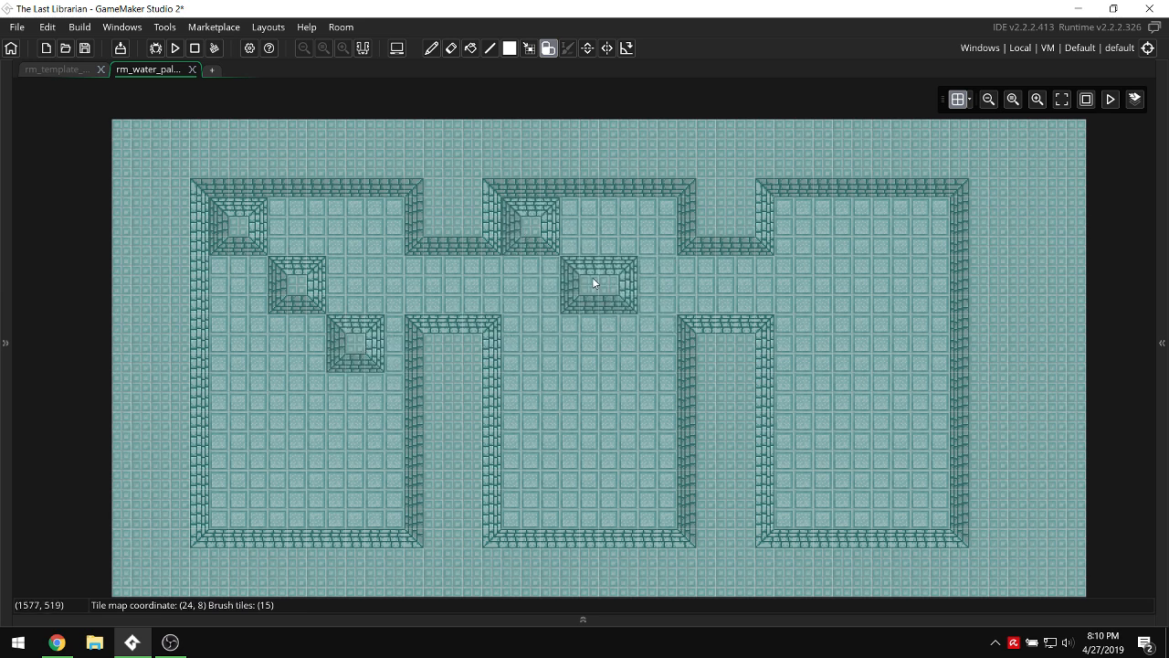
click(592, 287)
click(645, 339)
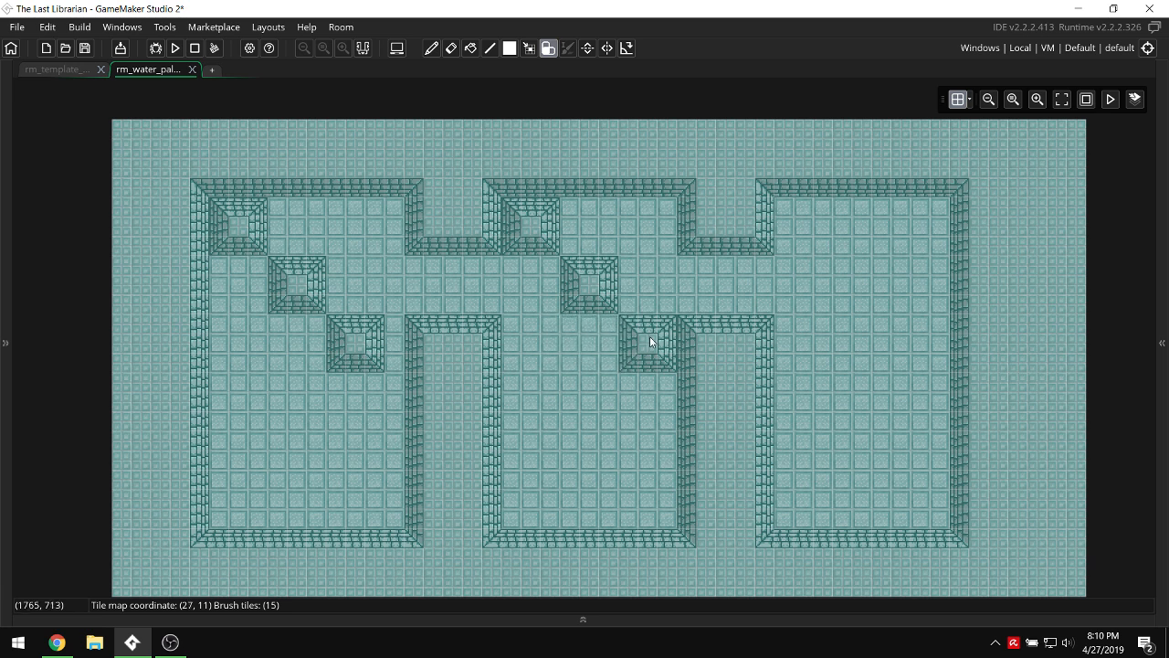
right_drag(628, 308, 531, 231)
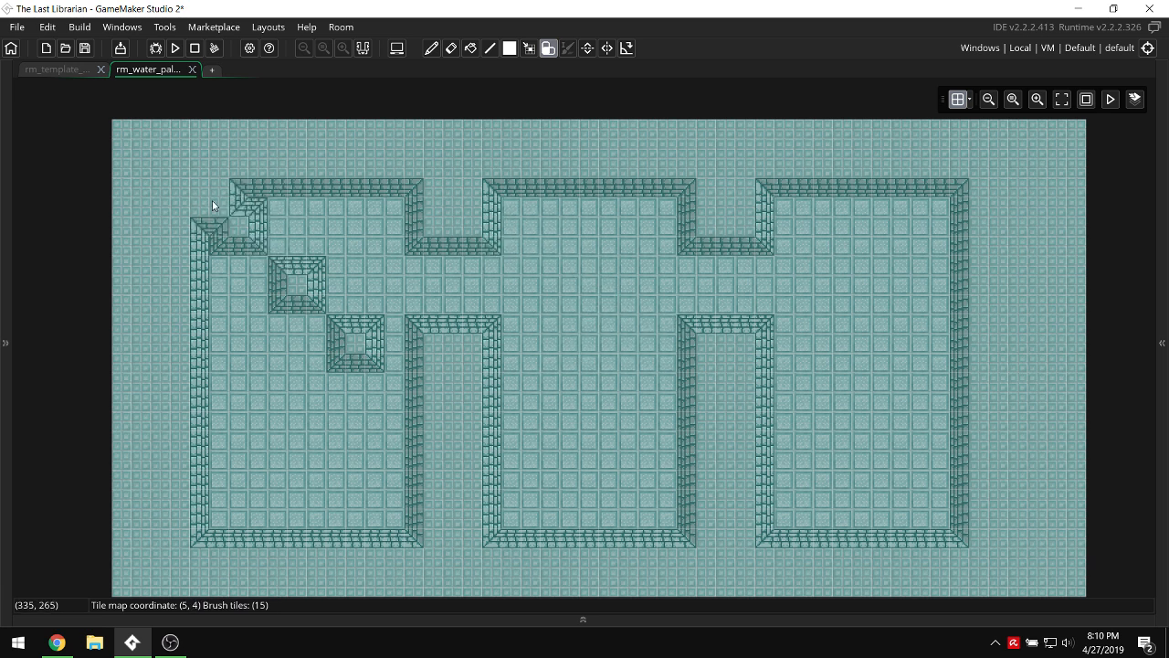
mouse_move(246, 236)
right_down()
mouse_move(282, 287)
mouse_move(368, 341)
mouse_move(277, 264)
right_up()
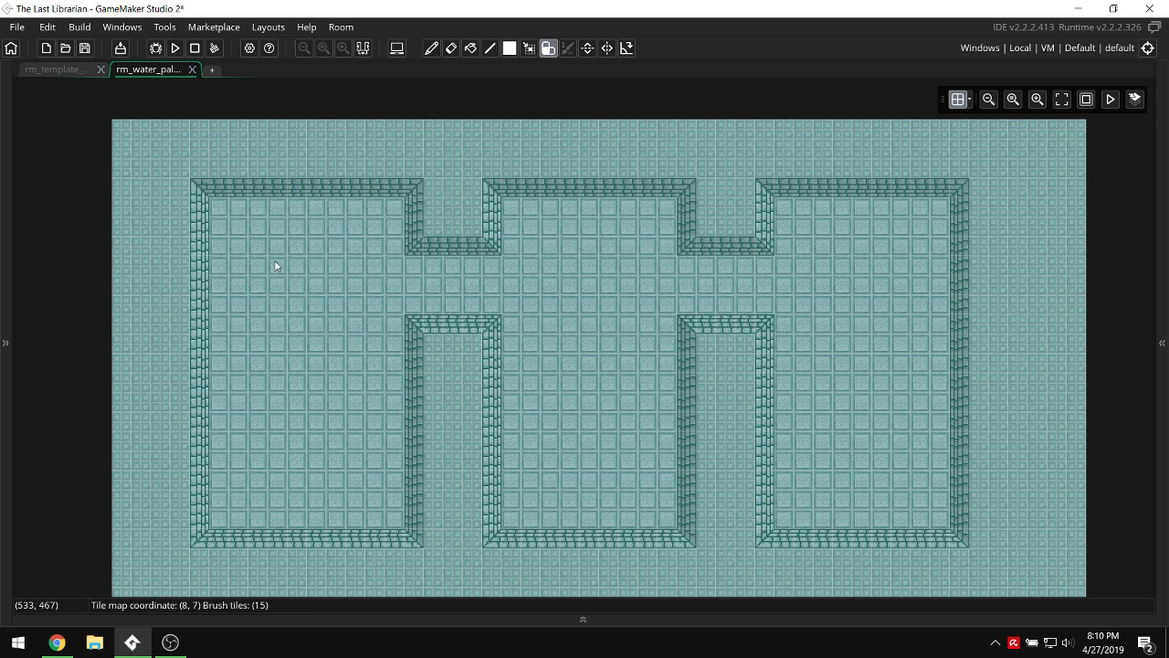
Thicken the left border wall inward by one tile column along its full height.
mouse_move(104, 220)
mouse_down()
mouse_move(202, 197)
mouse_move(210, 511)
mouse_move(233, 420)
mouse_move(243, 511)
mouse_up()
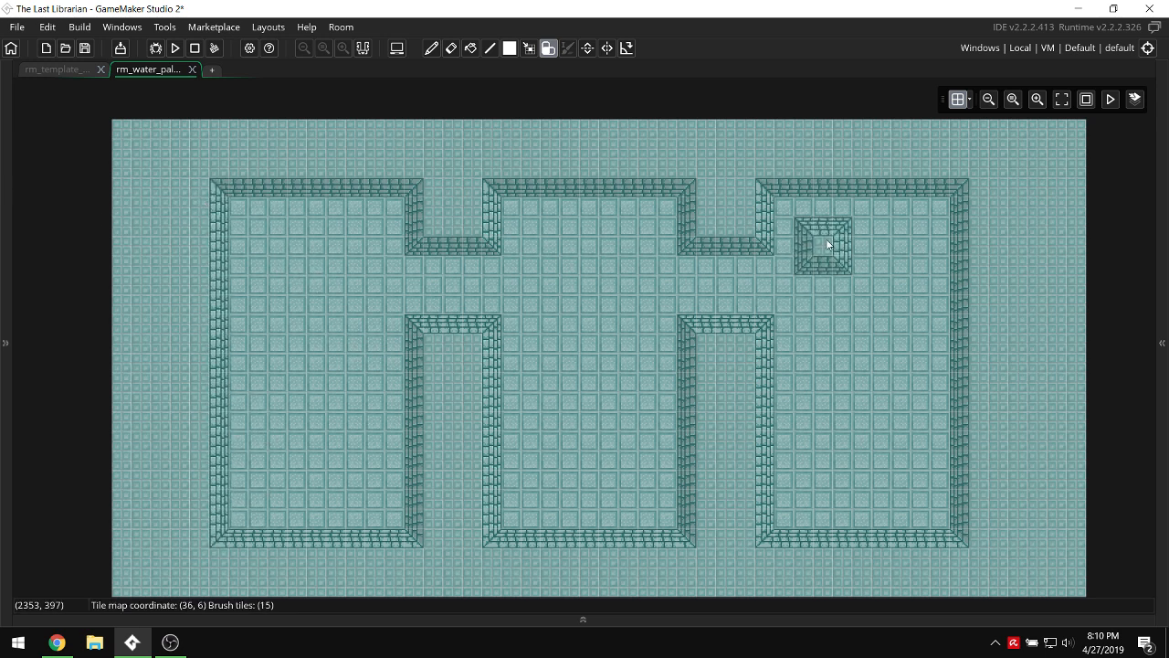
Test the right chamber's width with three diagonal trial pillars and erase them.
click(803, 226)
click(921, 345)
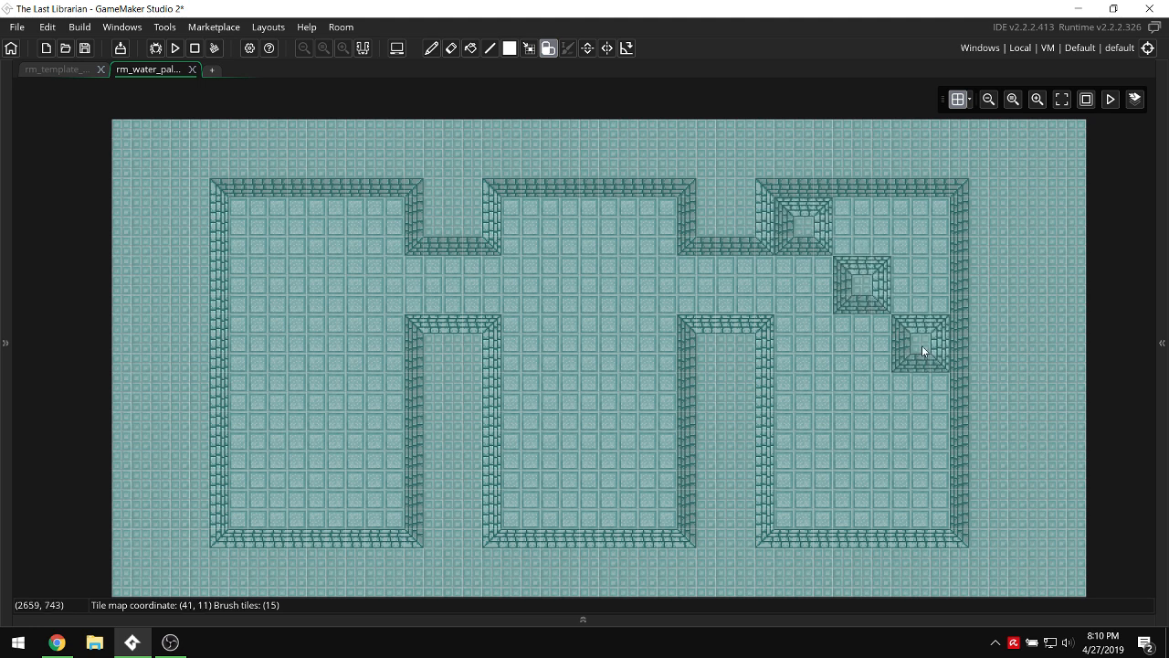
right_drag(922, 352, 804, 222)
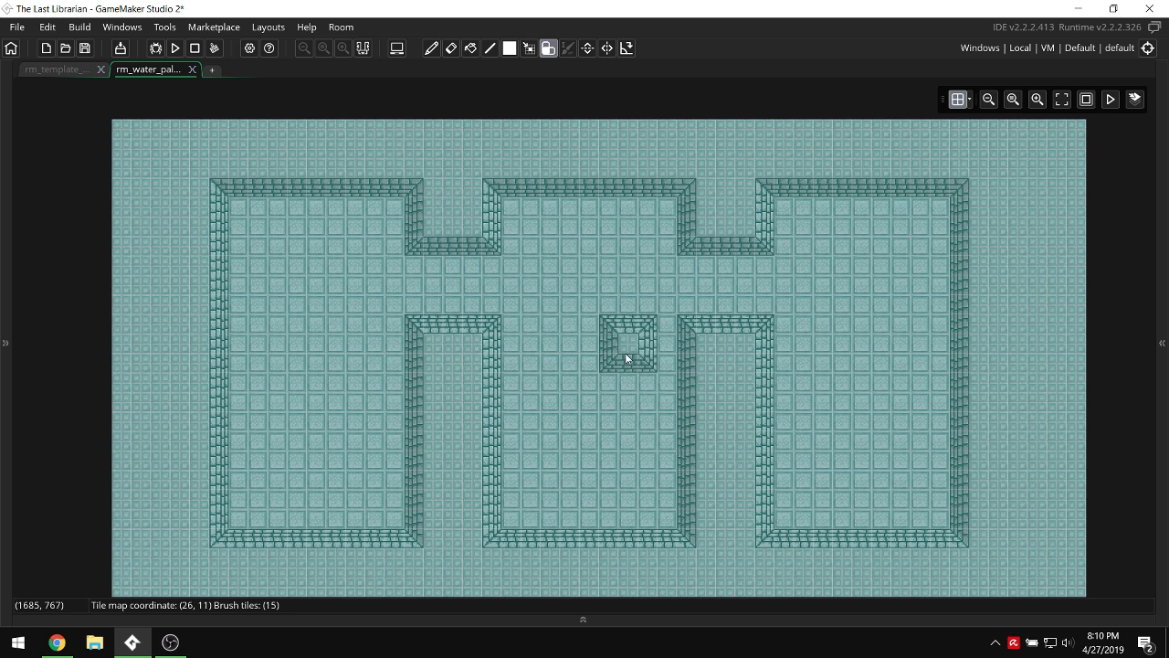
Place an arched doorway tile at the middle of the upper wall in both the left and the central chamber.
scroll(626, 356, down, 1)
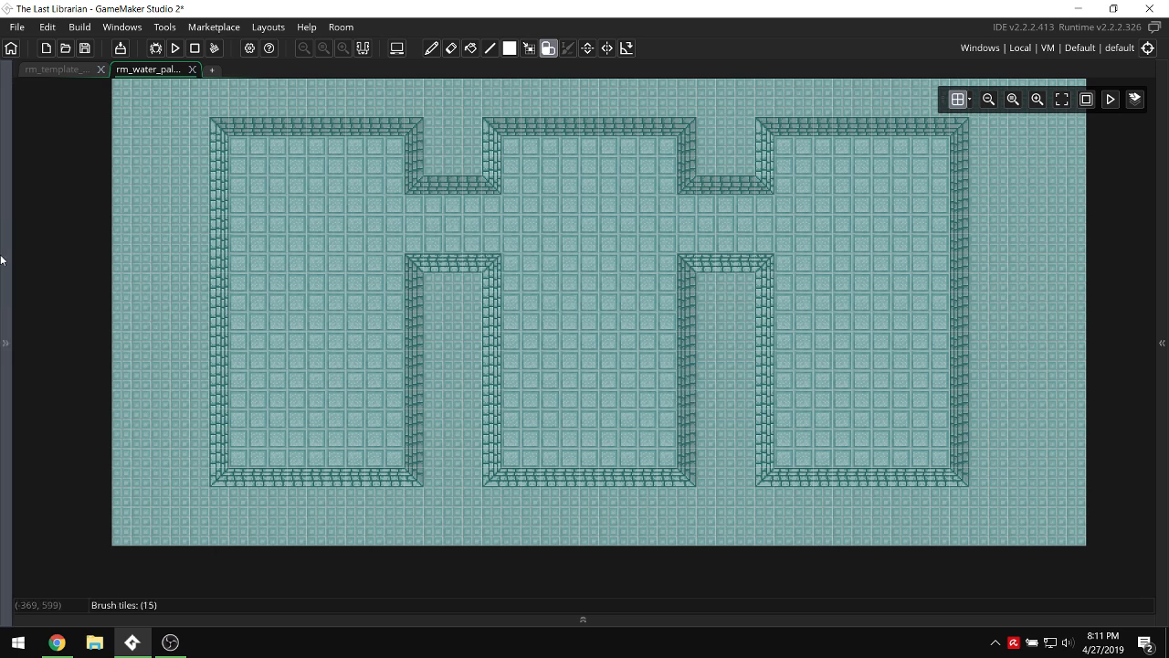
click(5, 342)
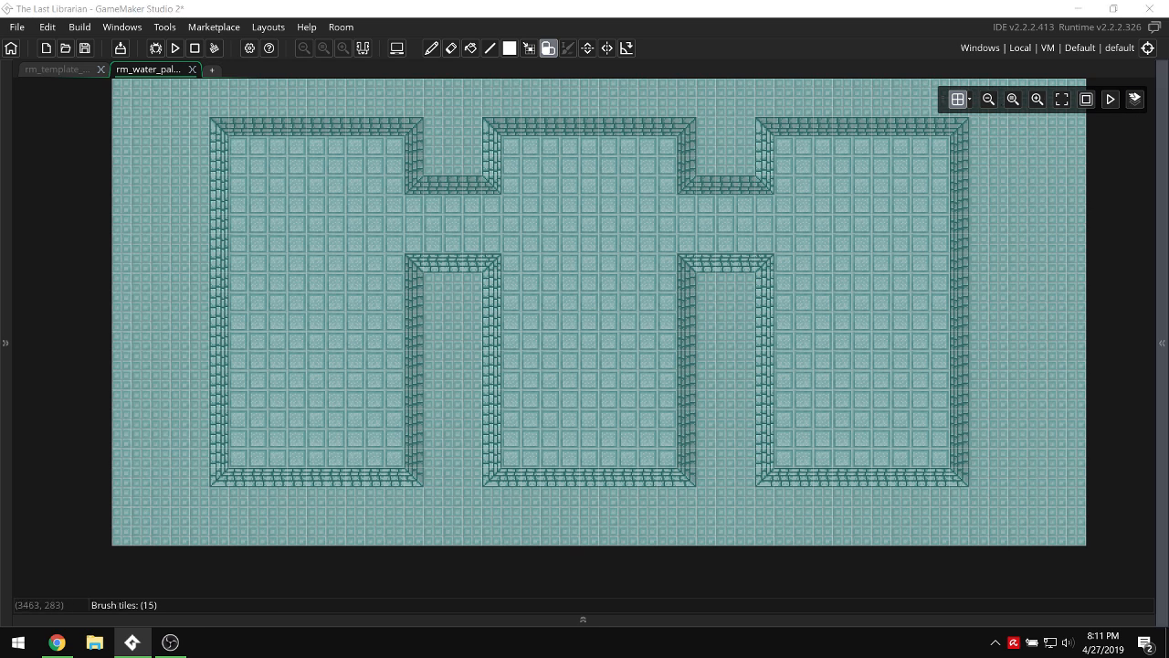
click(1164, 153)
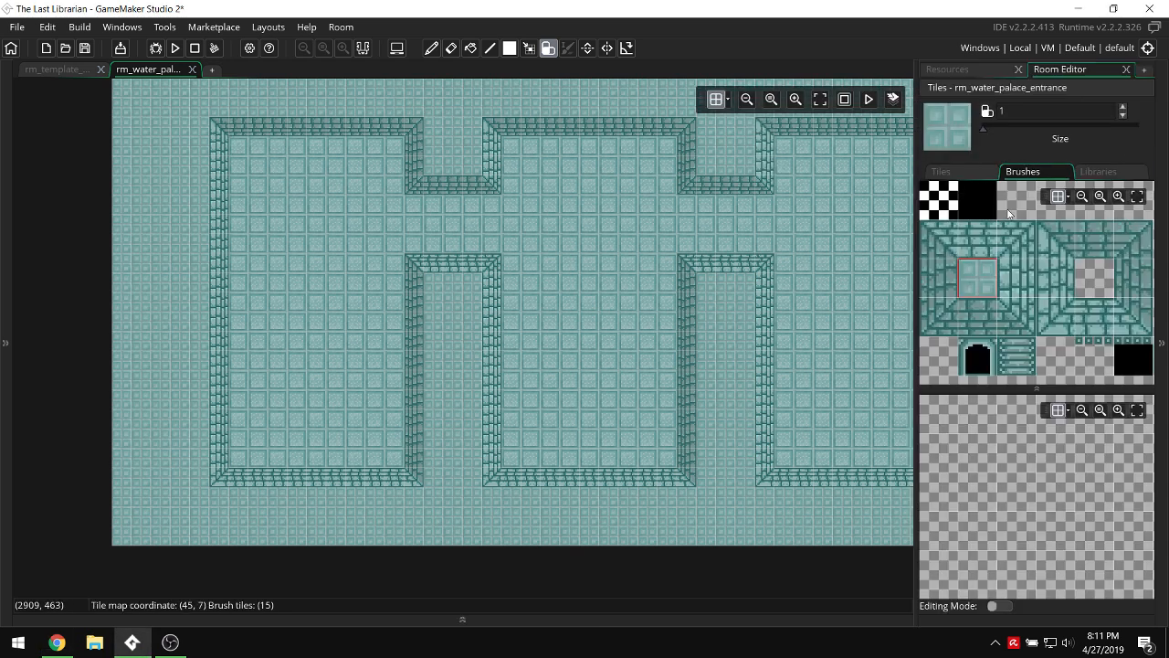
click(978, 355)
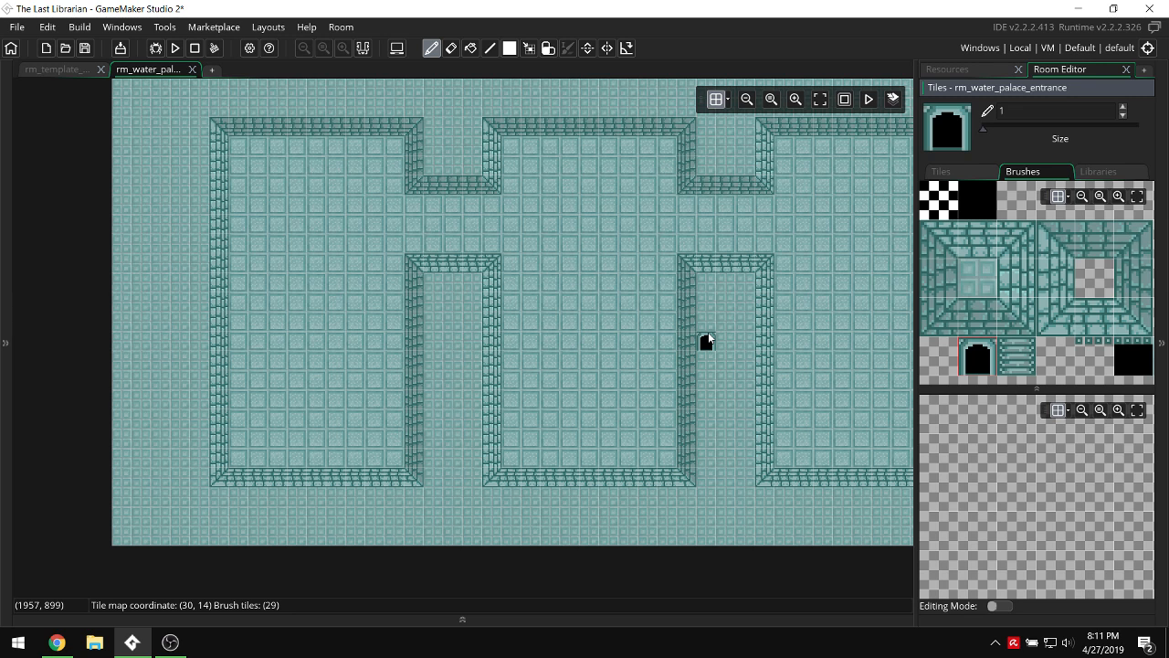
click(316, 128)
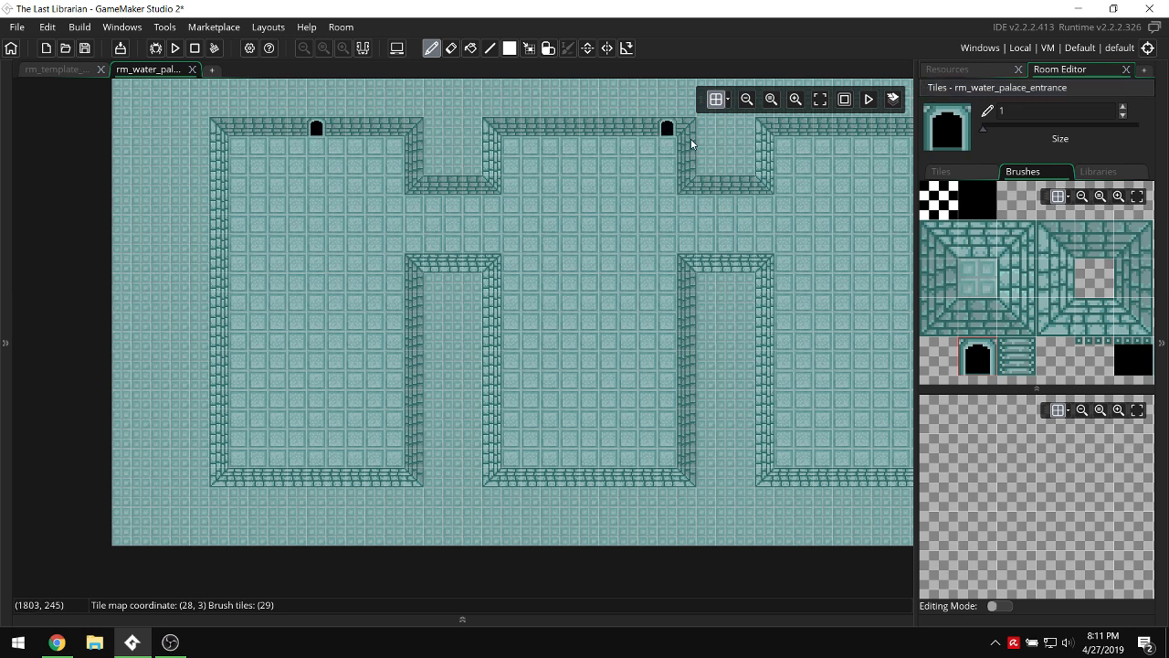
click(590, 128)
Rotate the doorway tile 180 degrees and place it at the middle of the central chamber's lower wall.
click(627, 47)
click(627, 47)
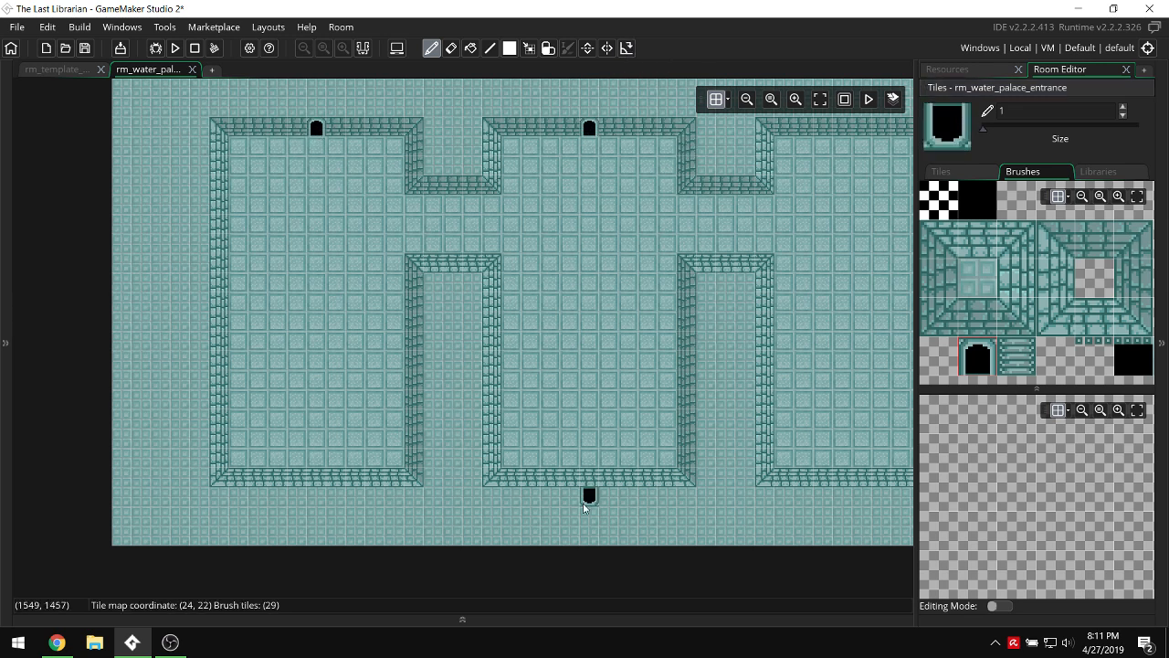
click(589, 474)
scroll(569, 295, right, 3)
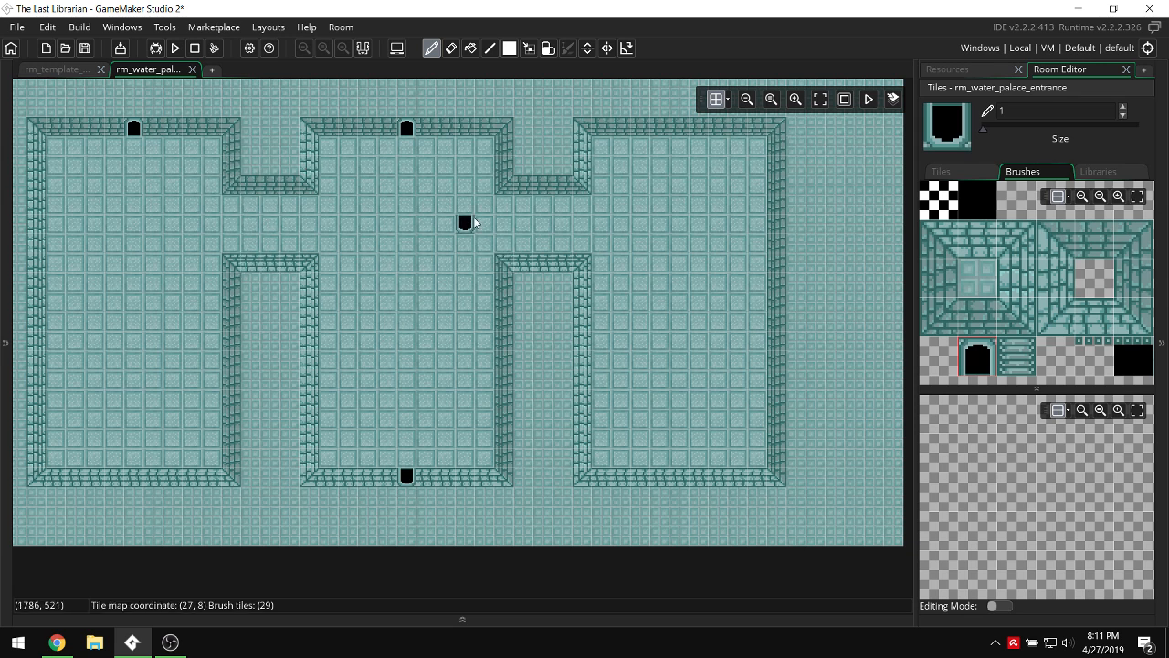
scroll(580, 232, left, 1)
ctrl+scroll(581, 234, down, 2)
ctrl+scroll(582, 213, up, 1)
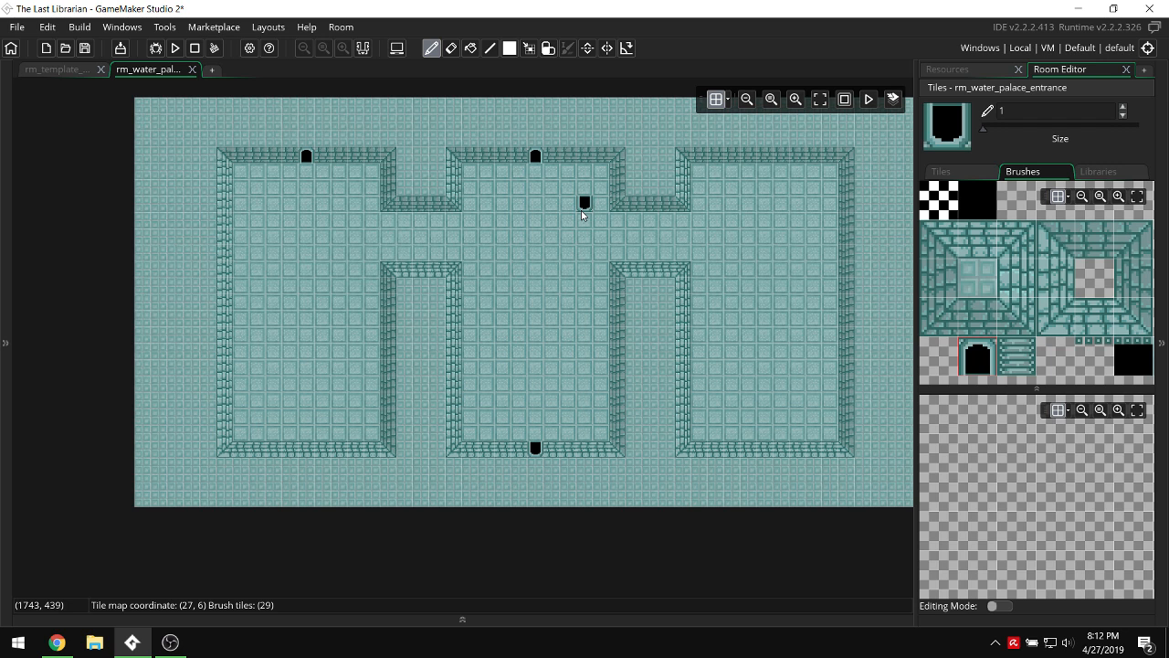
Add a new group named Water Palace among the project's room resources.
click(998, 69)
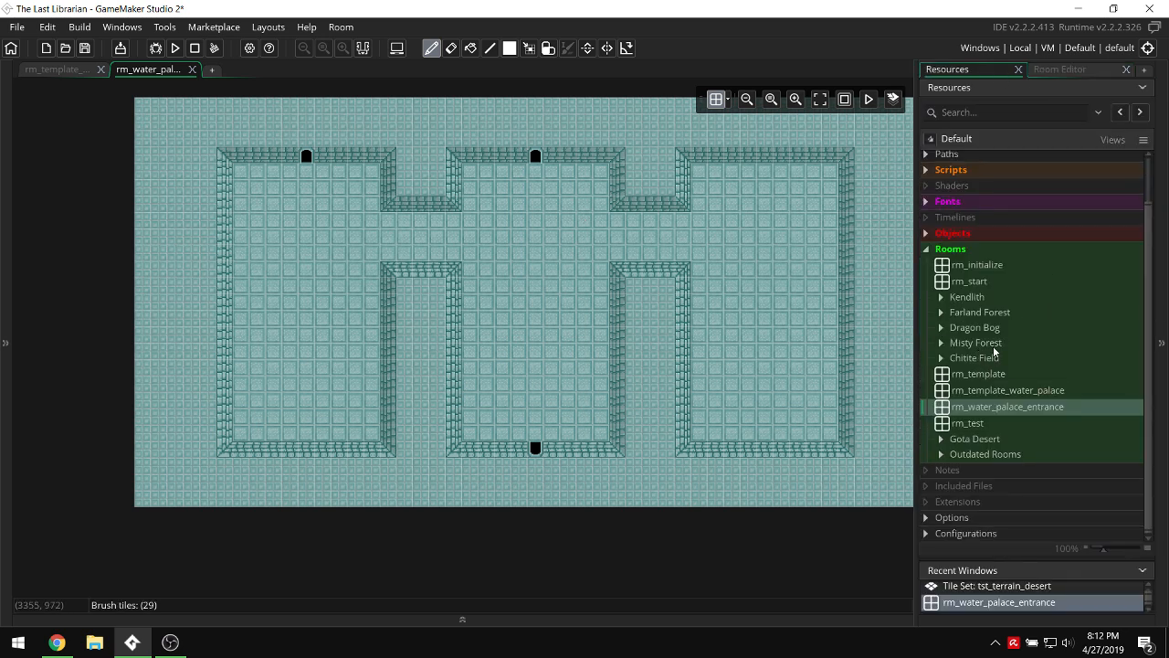
click(1040, 393)
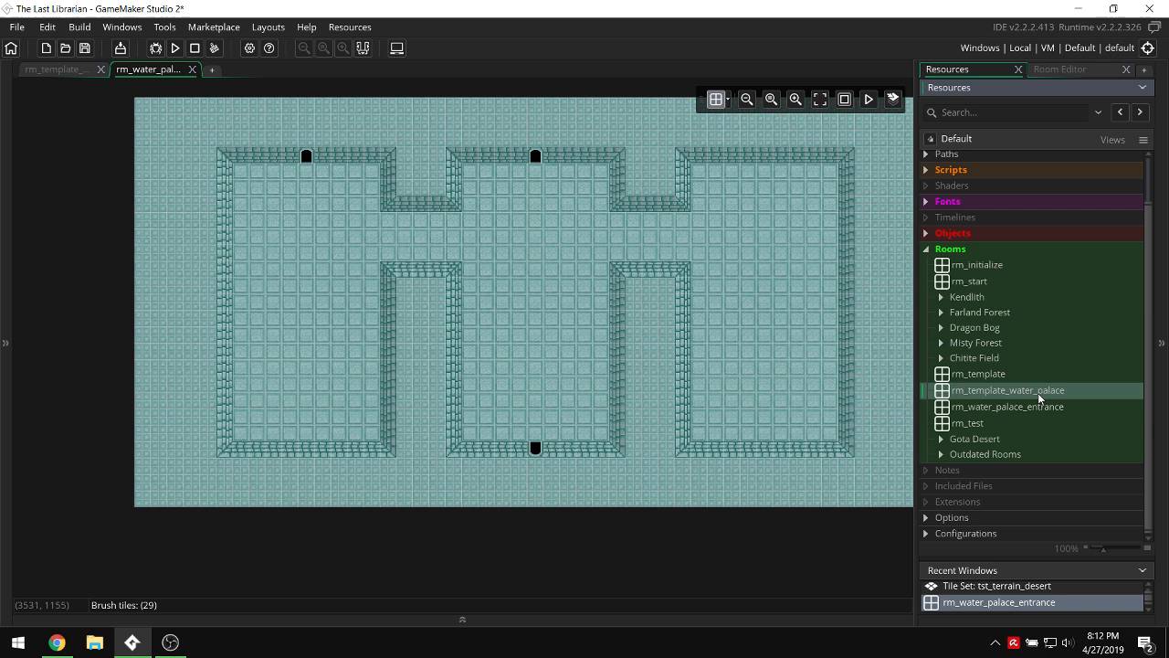
right_click(990, 413)
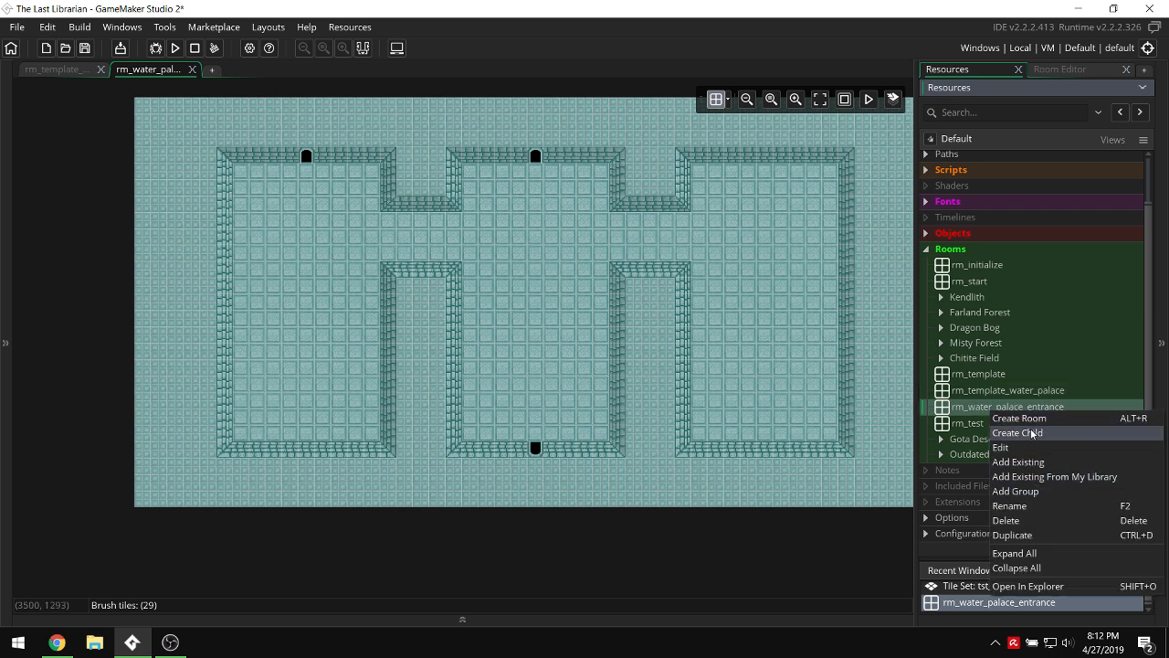
click(1020, 492)
text(W)
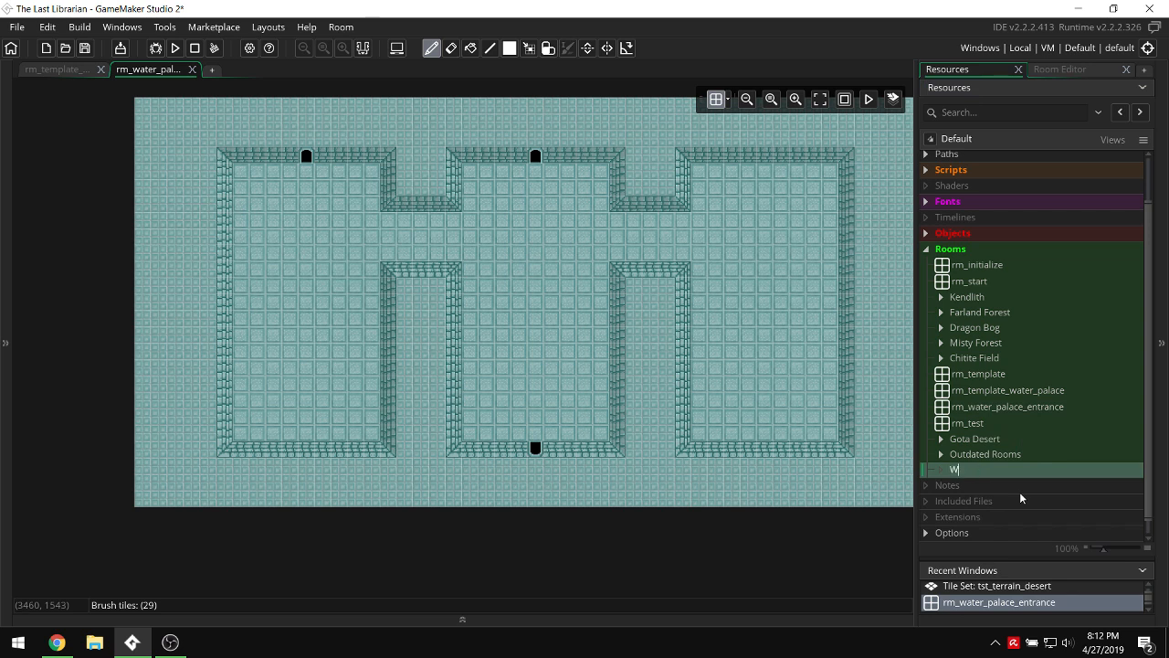
text(ater Palace)
key(Return)
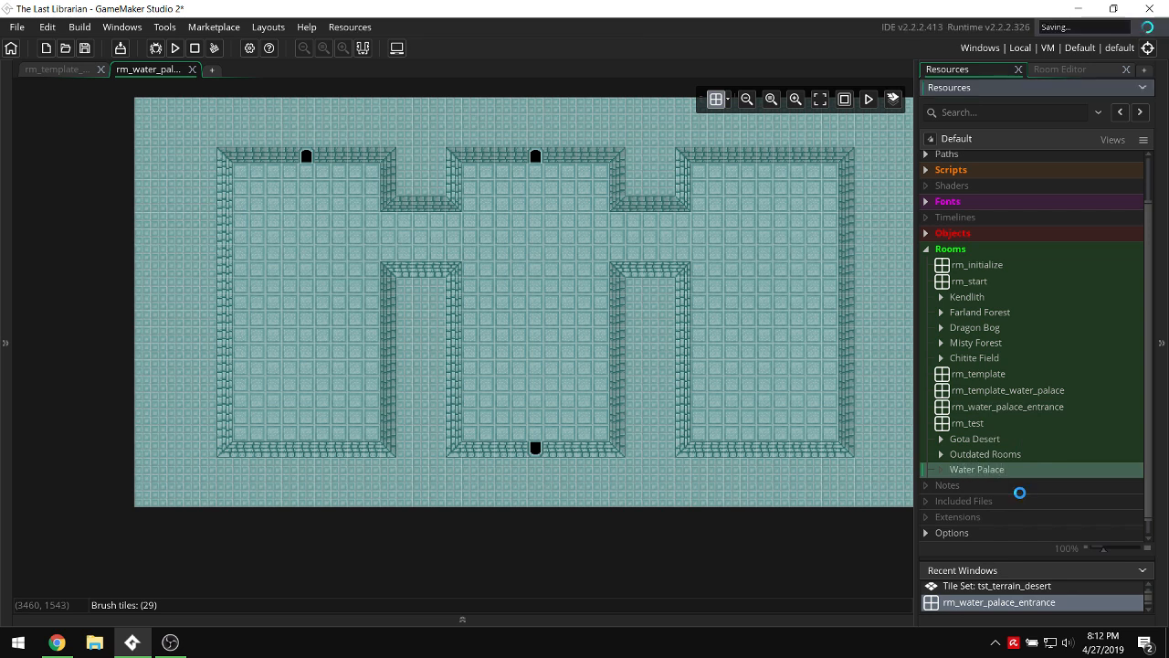
Reposition the Water Palace group directly below rm_water_palace_entrance and move that room into the group.
drag(1060, 471, 1054, 415)
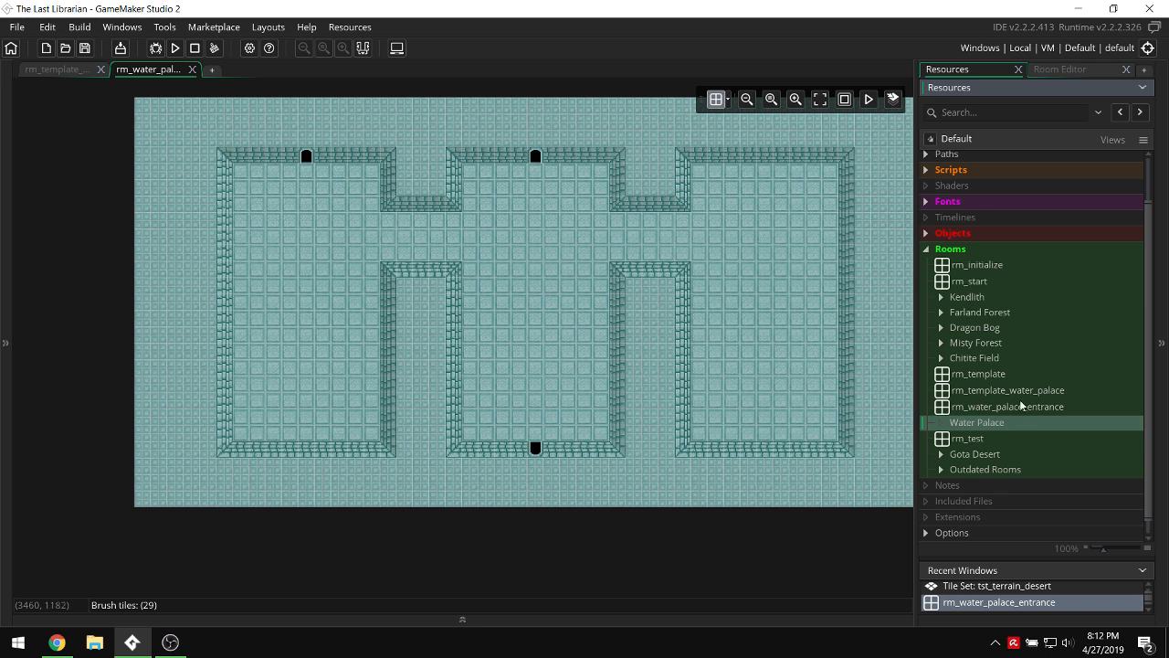
drag(1021, 416, 1022, 423)
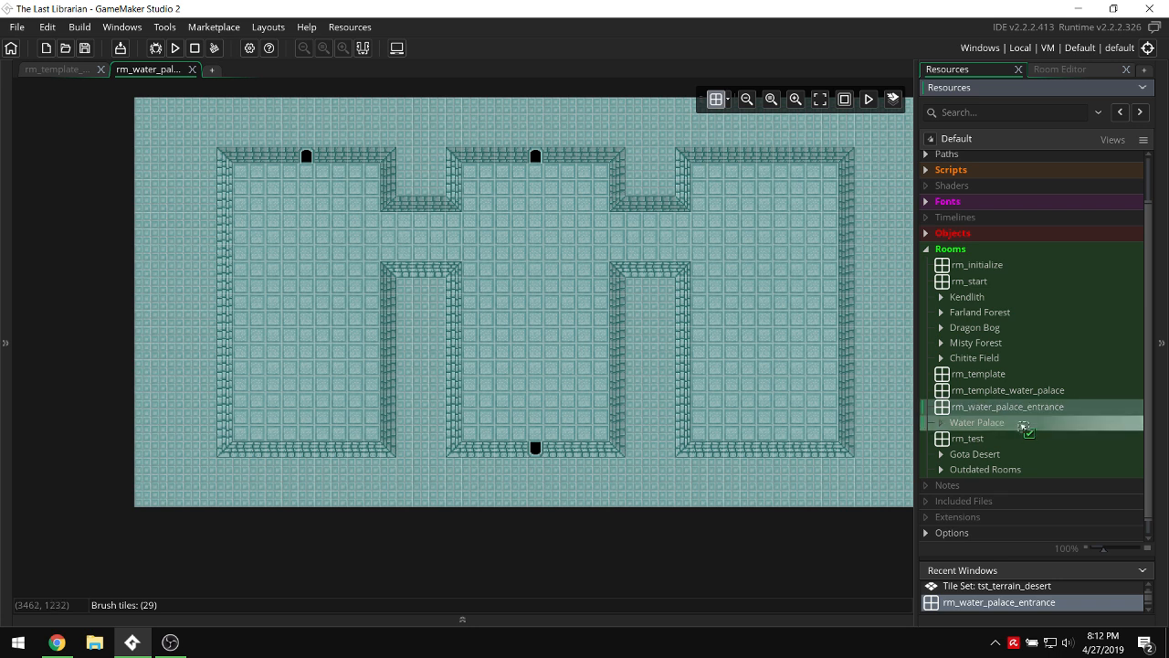
Duplicate the rm_template_water_palace room and name the copy rm_water_palace_main.
click(1016, 390)
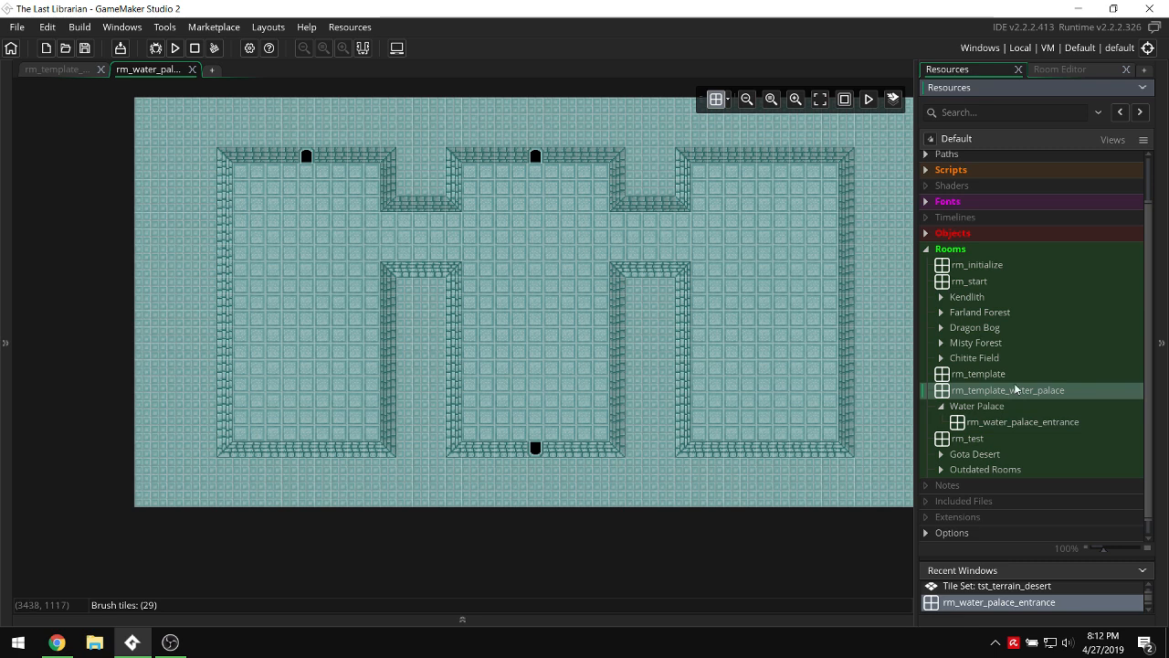
key(ctrl+d)
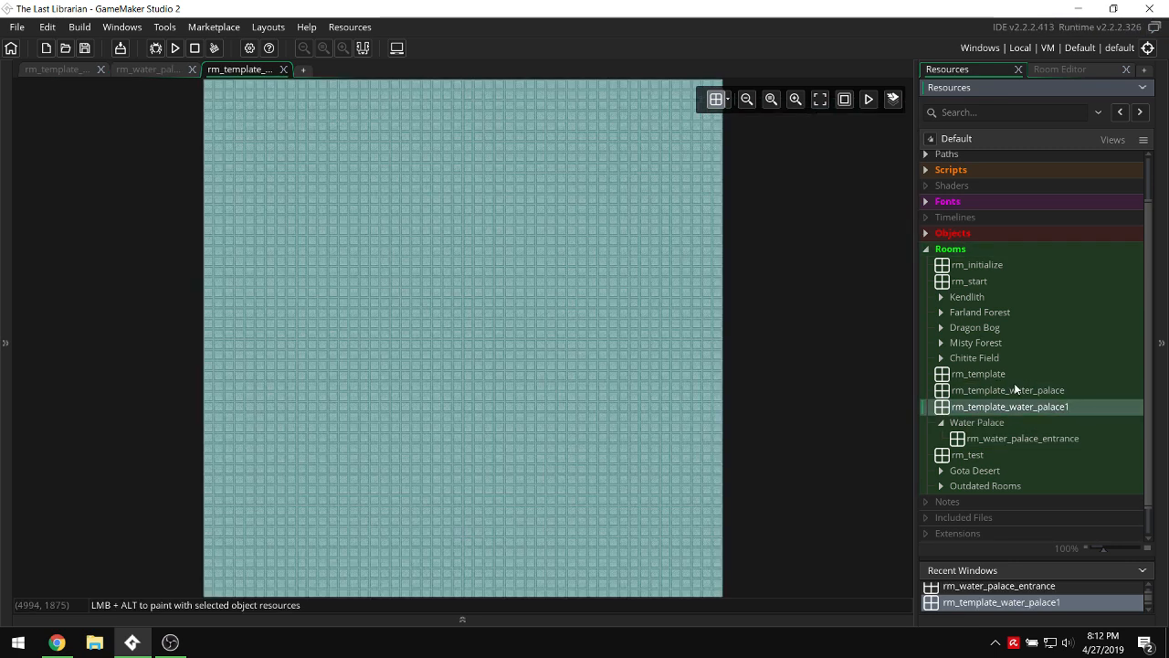
key(BackSpace)
key(BackSpace)
key(BackSpace)
key(BackSpace)
key(BackSpace)
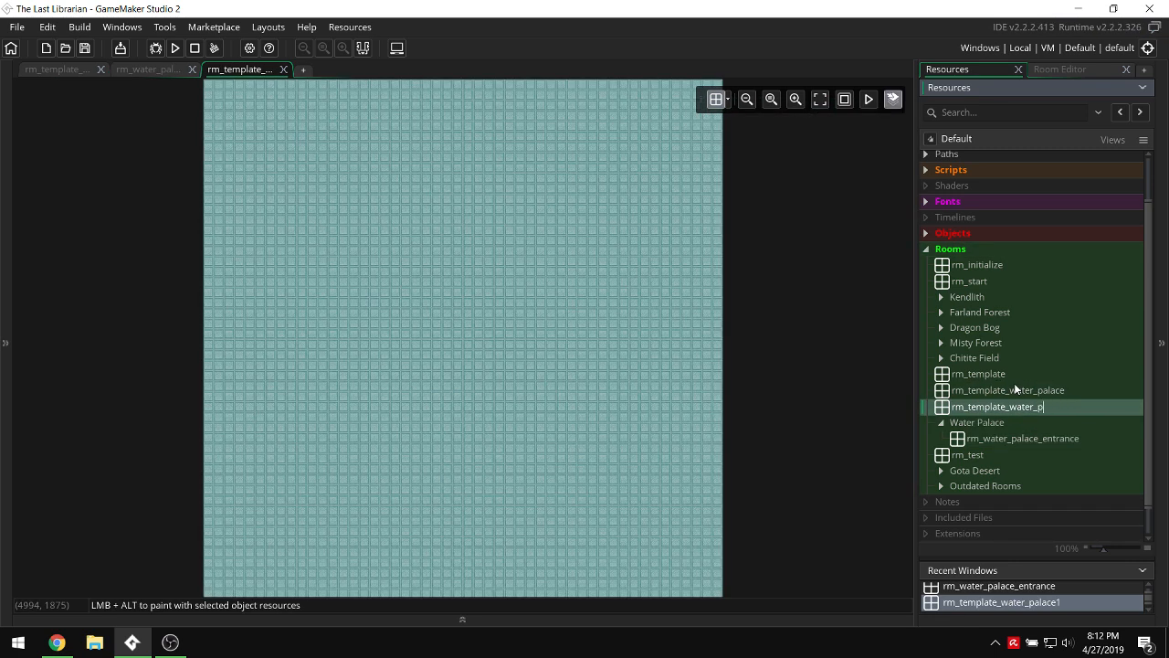
key(BackSpace)
key(BackSpace)
key(BackSpace)
key(BackSpace)
key(BackSpace)
key(BackSpace)
key(BackSpace)
key(BackSpace)
key(BackSpace)
key(BackSpace)
key(BackSpace)
key(BackSpace)
key(BackSpace)
key(BackSpace)
key(BackSpace)
text(water_palace_main)
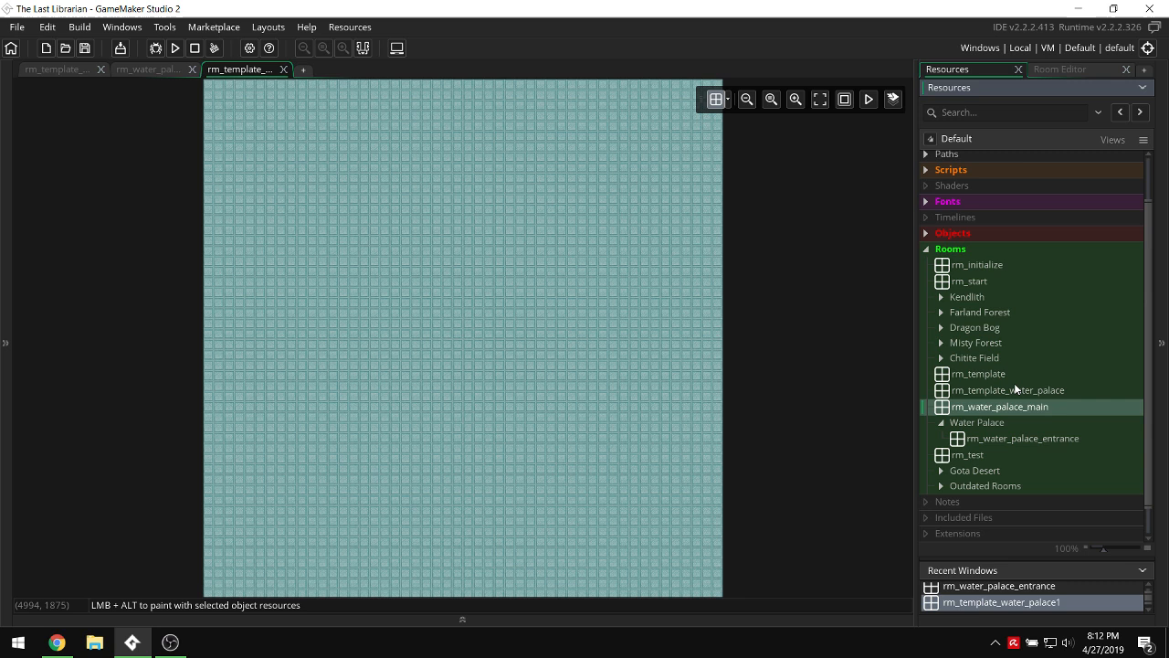
key(Return)
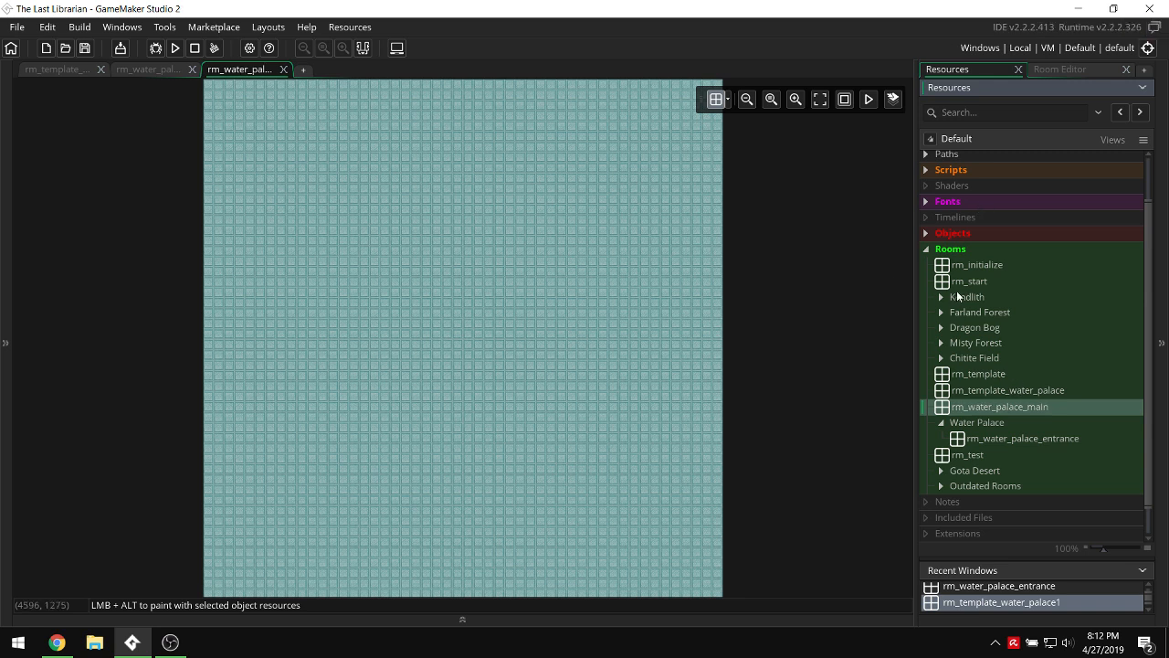
Move rm_water_palace_main into the Water Palace group, below rm_water_palace_entrance.
drag(1036, 412, 1043, 442)
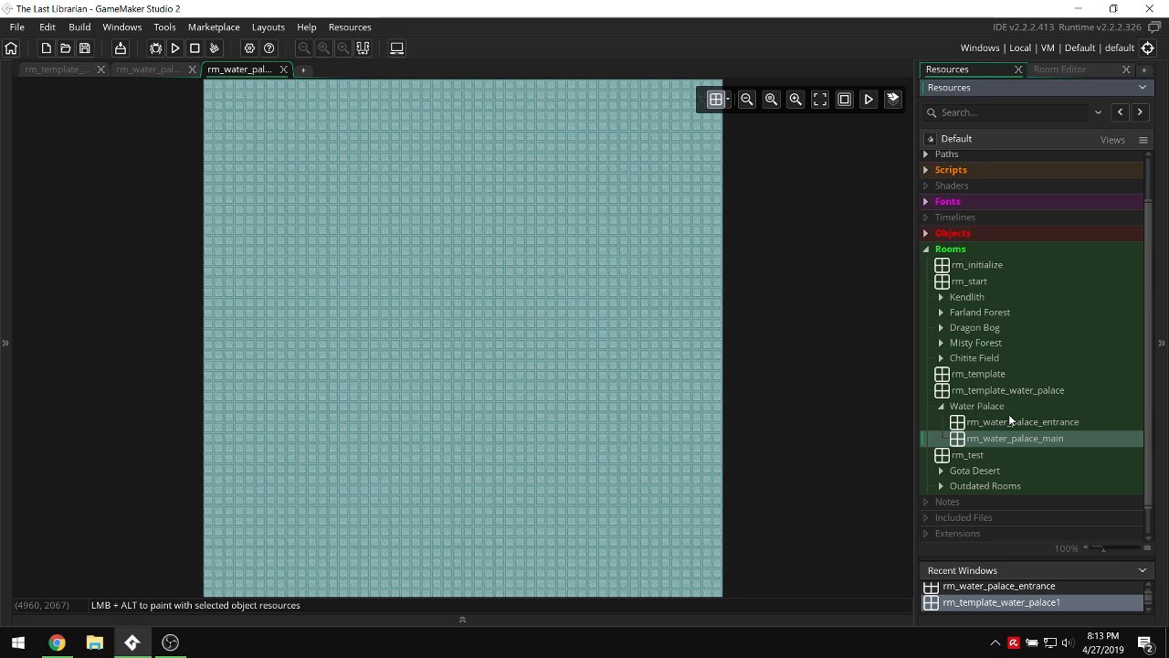
click(5, 462)
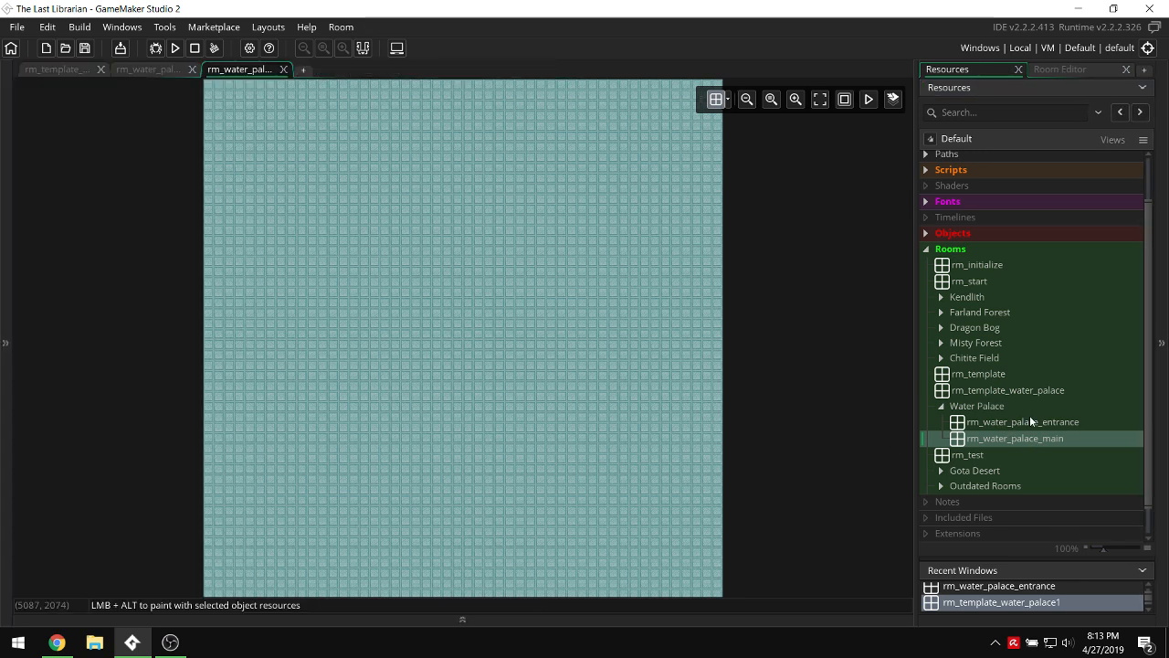
click(1029, 438)
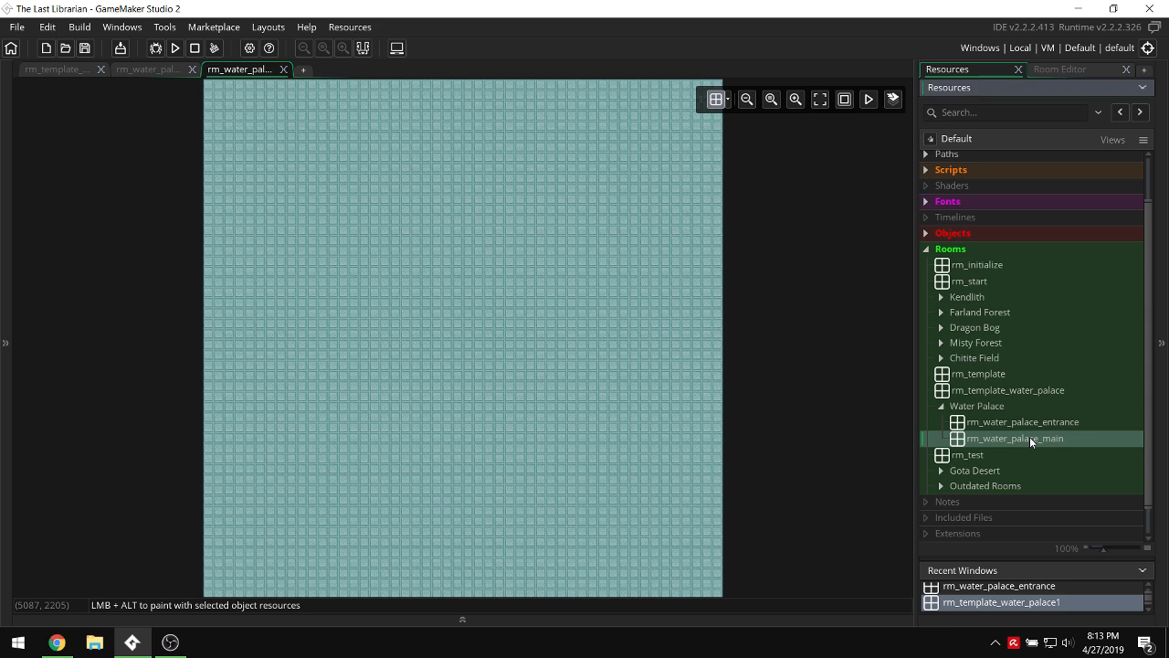
Set the rm_water_palace_main room size to 4800 wide by 3200 high.
click(5, 430)
scroll(149, 553, down, 2)
scroll(153, 550, up, 1)
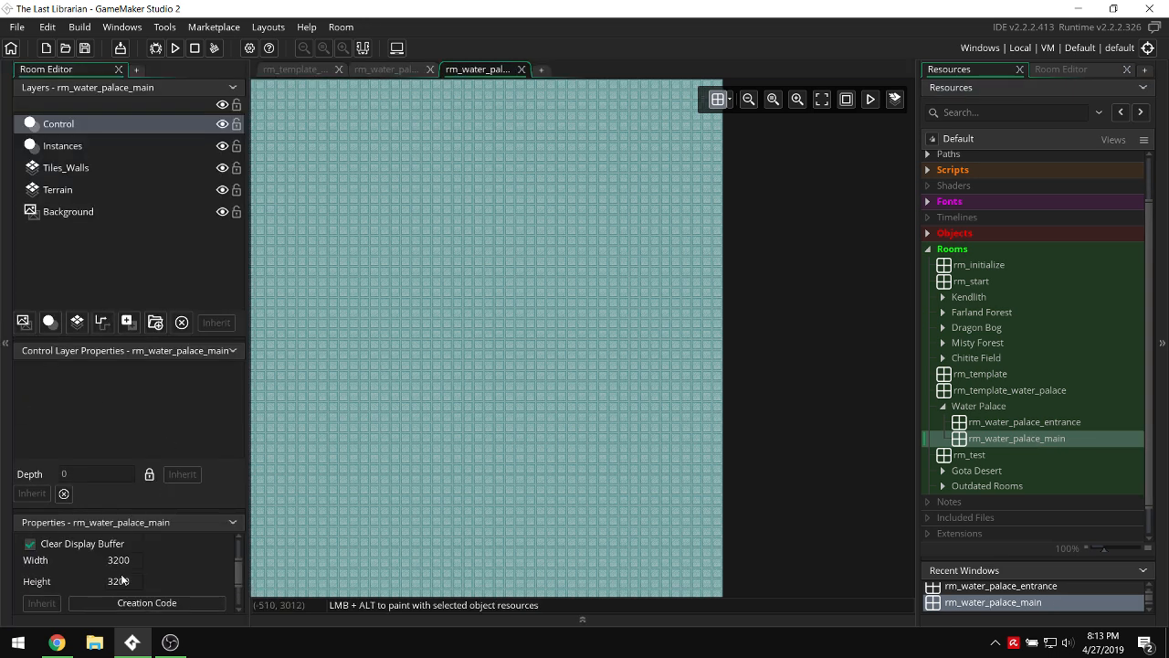
drag(136, 581, 13, 581)
text(4800)
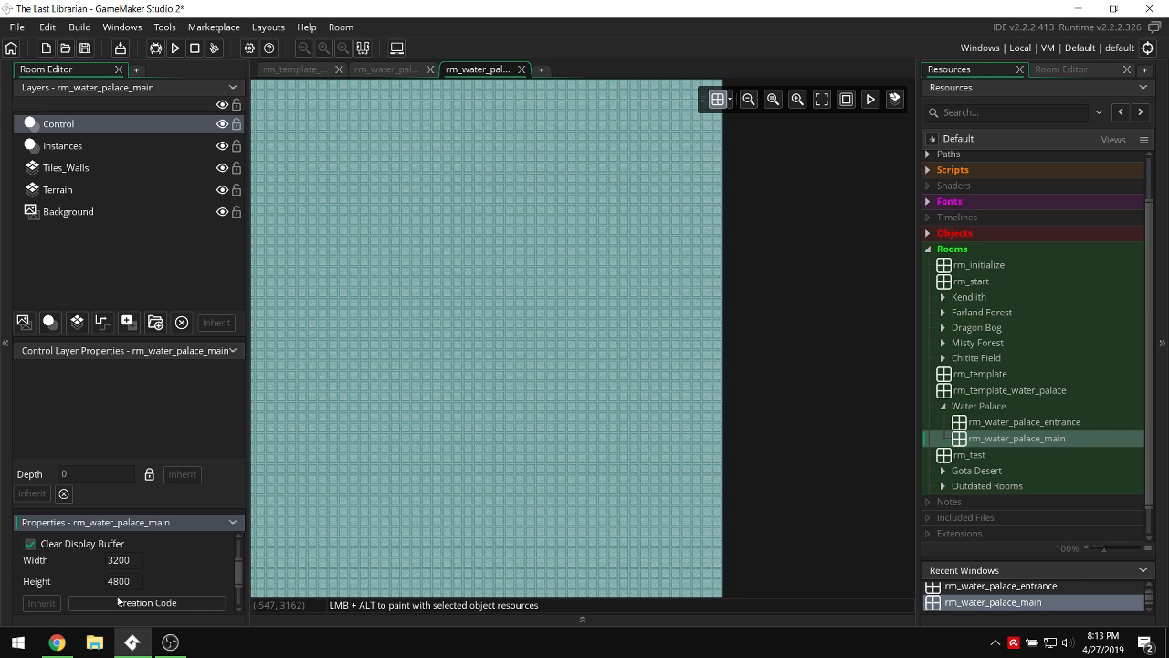
drag(132, 581, 51, 586)
text(3200)
click(118, 559)
text(4800)
ctrl+scroll(664, 404, down, 10)
ctrl+scroll(692, 399, up, 8)
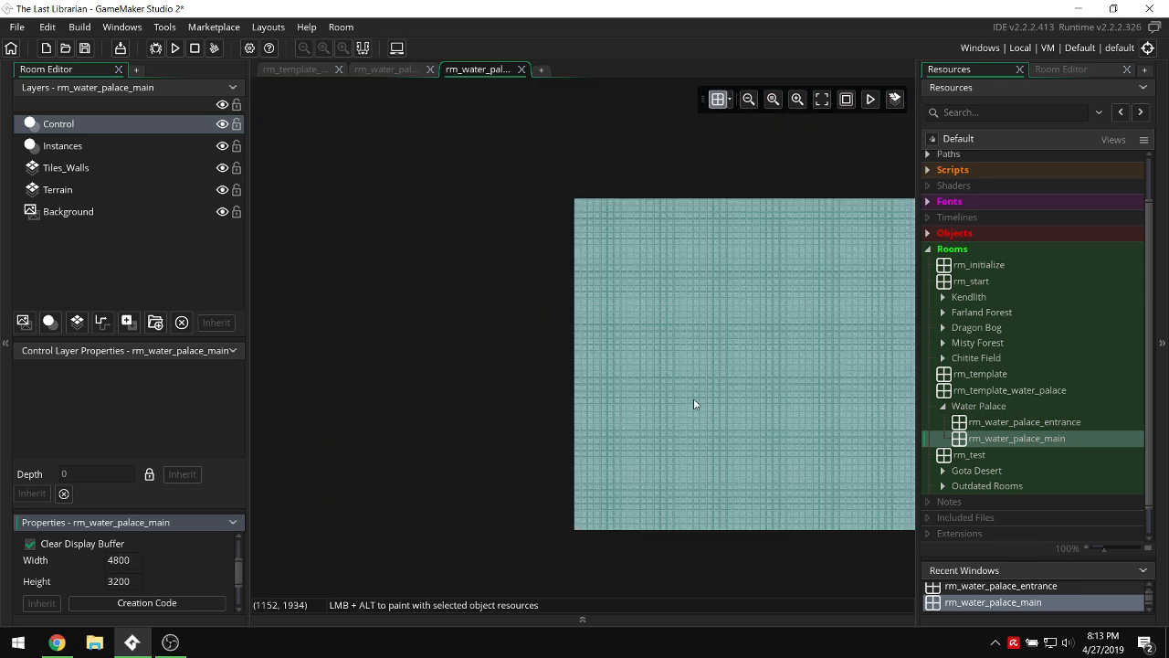
scroll(690, 400, right, 2)
ctrl+scroll(684, 405, up, 2)
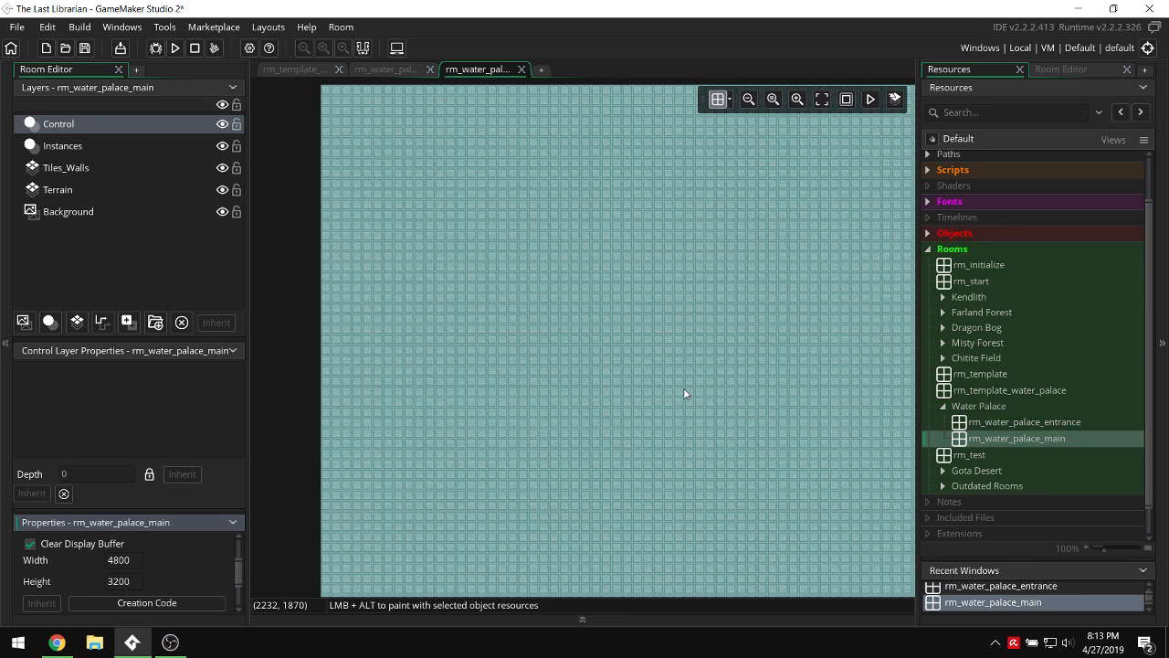
Select the Tiles_Walls layer of rm_water_palace_main and choose the autotile_1 auto tile for painting.
scroll(683, 388, right, 2)
click(107, 162)
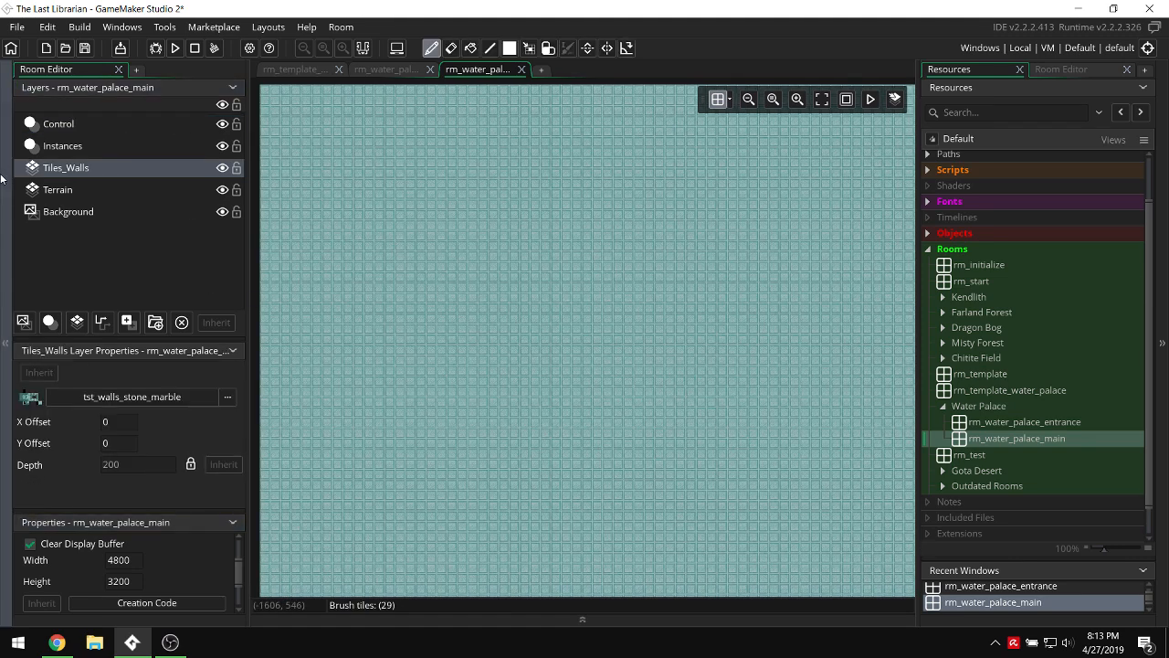
click(4, 179)
click(1044, 72)
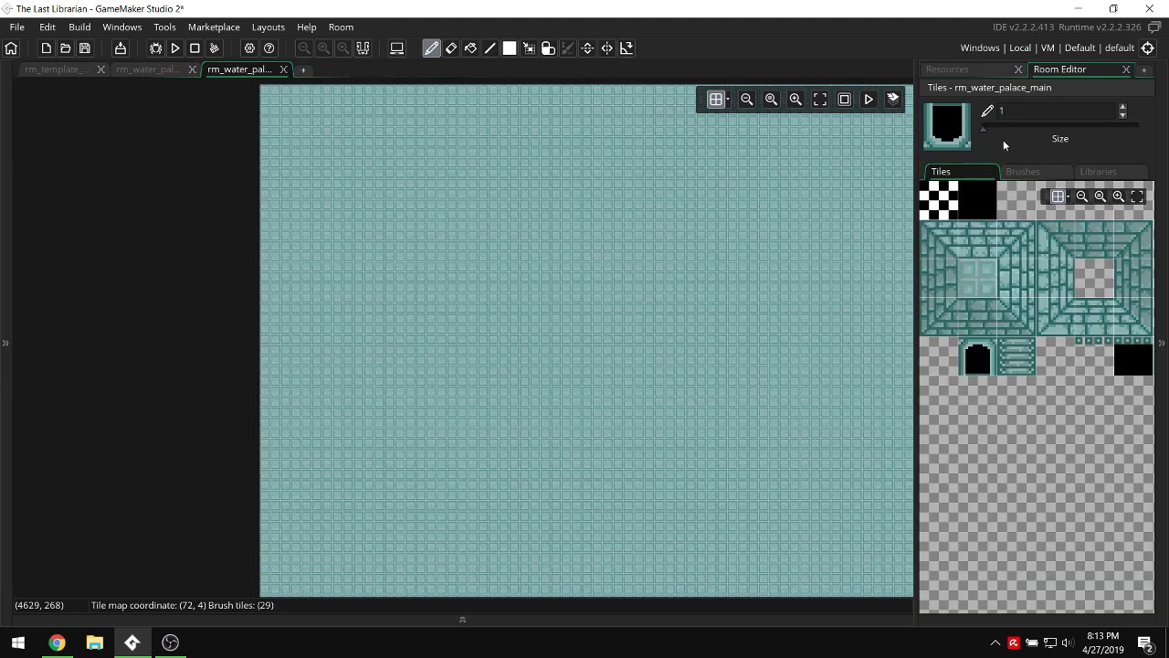
click(1103, 170)
click(955, 205)
scroll(429, 214, up, 2)
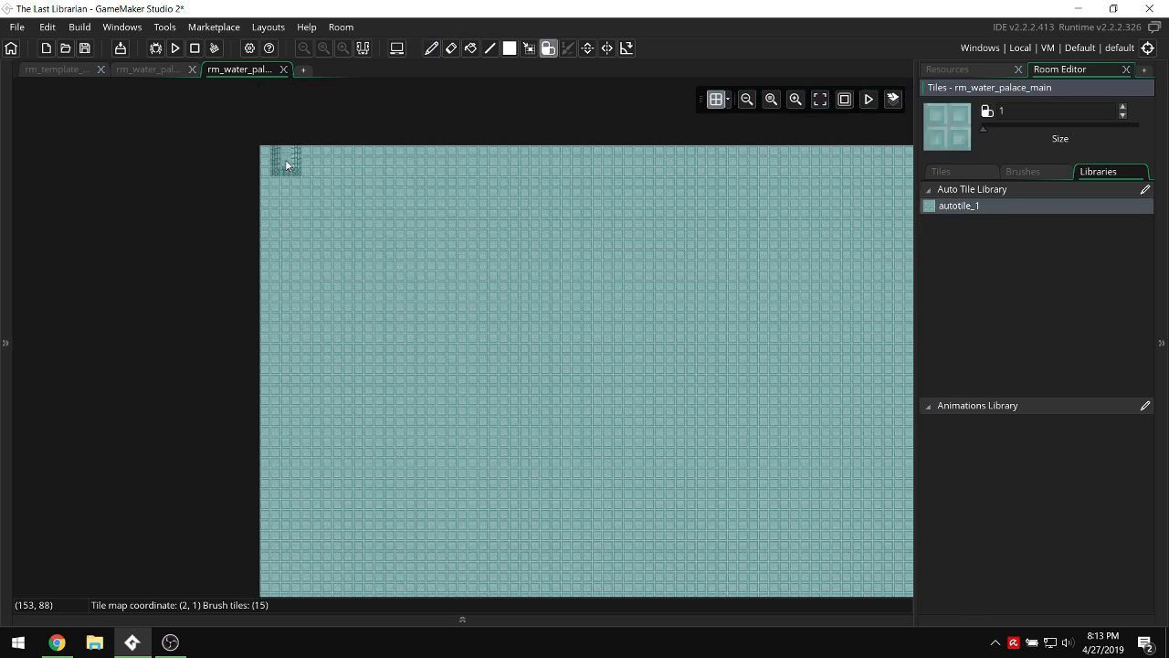
Set the height of rm_water_palace_main to 4800.
scroll(595, 180, down, 3)
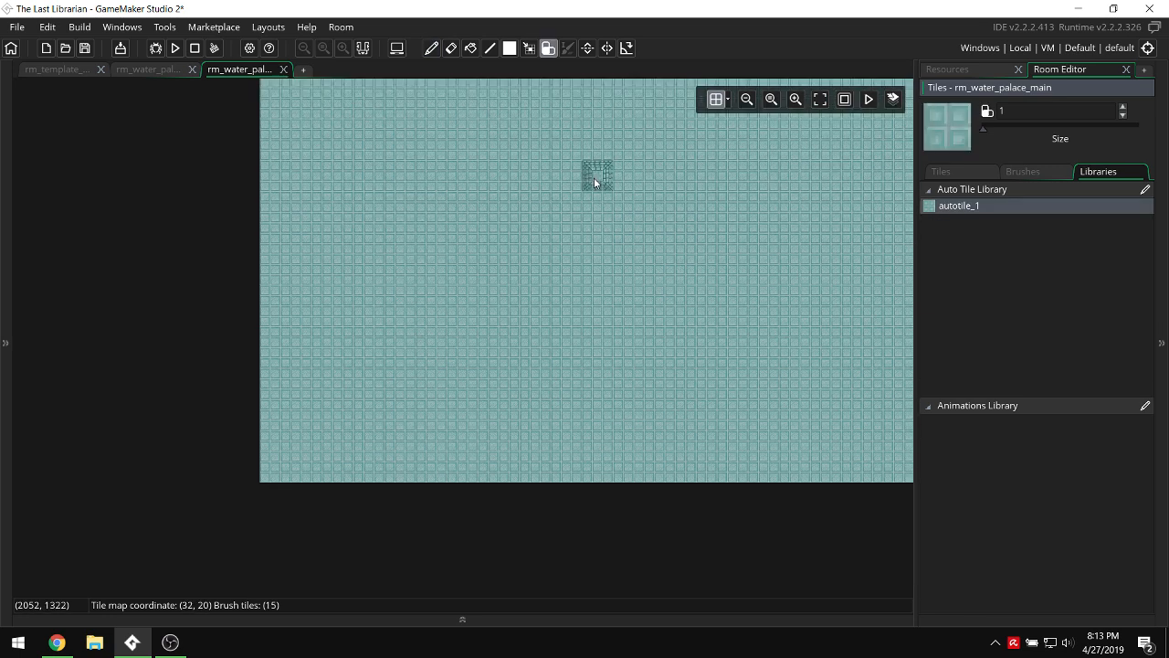
ctrl+scroll(582, 182, down, 2)
scroll(566, 201, up, 2)
ctrl+scroll(687, 229, up, 1)
shift+scroll(612, 226, right, 2)
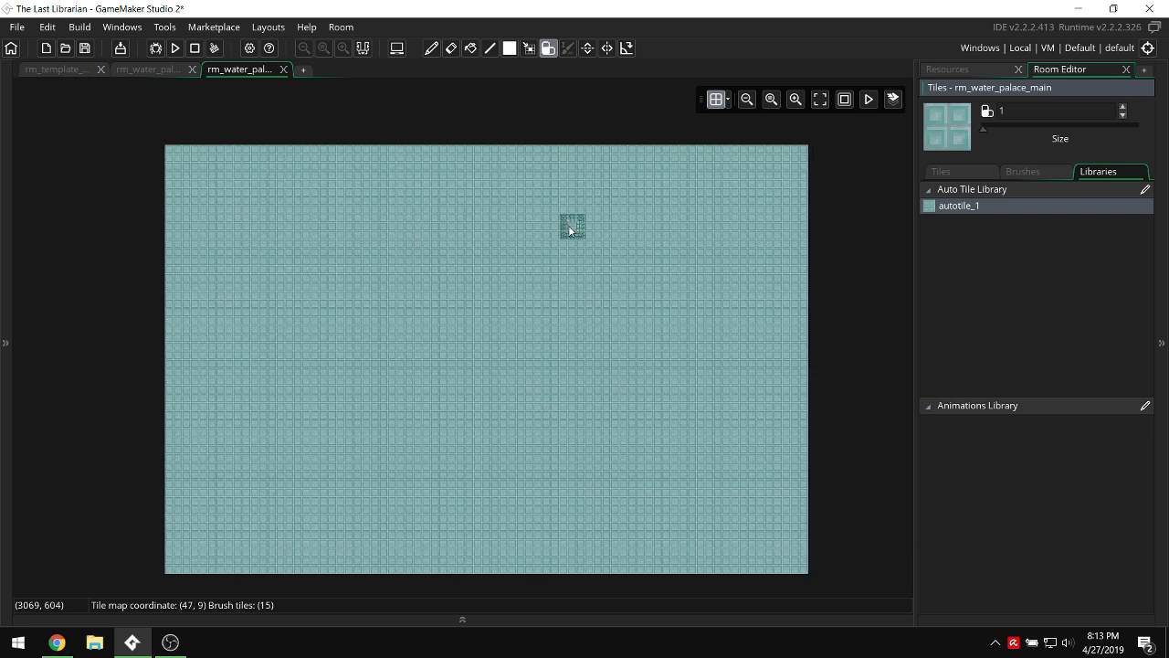
shift+scroll(548, 226, left, 1)
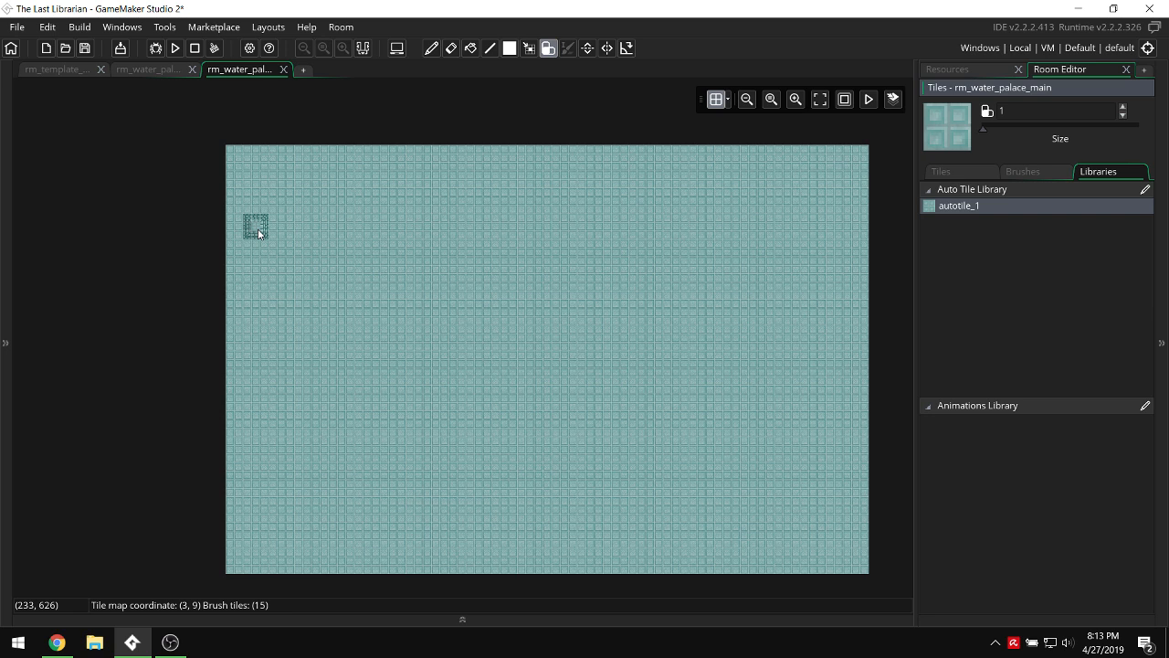
click(3, 526)
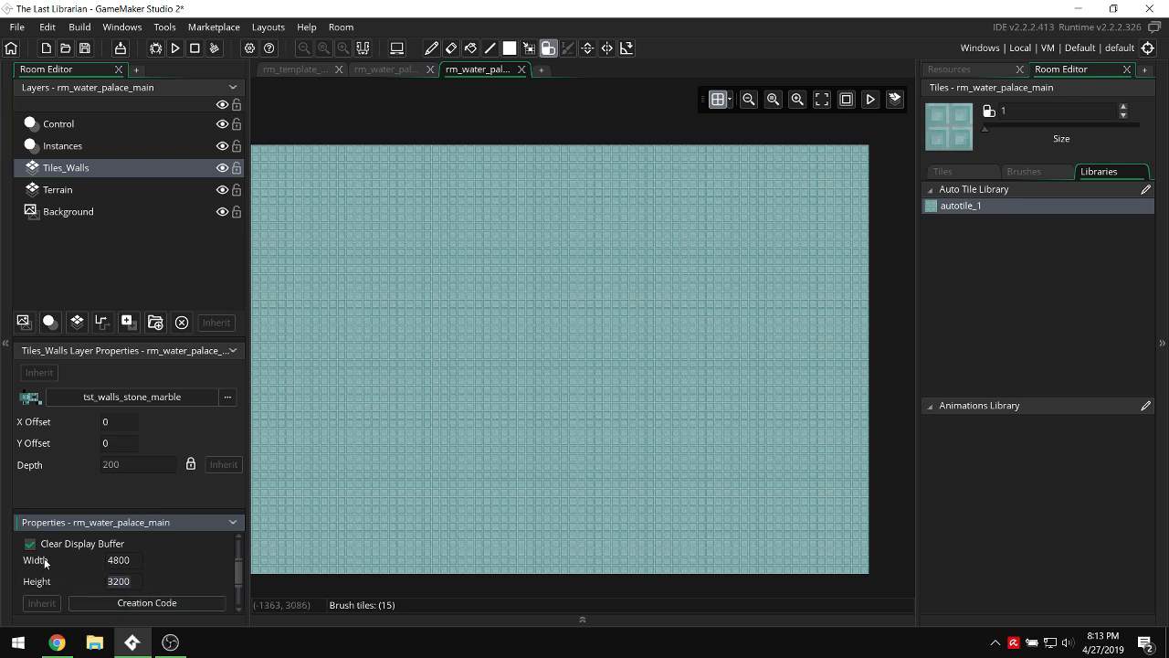
text(4800)
key(Return)
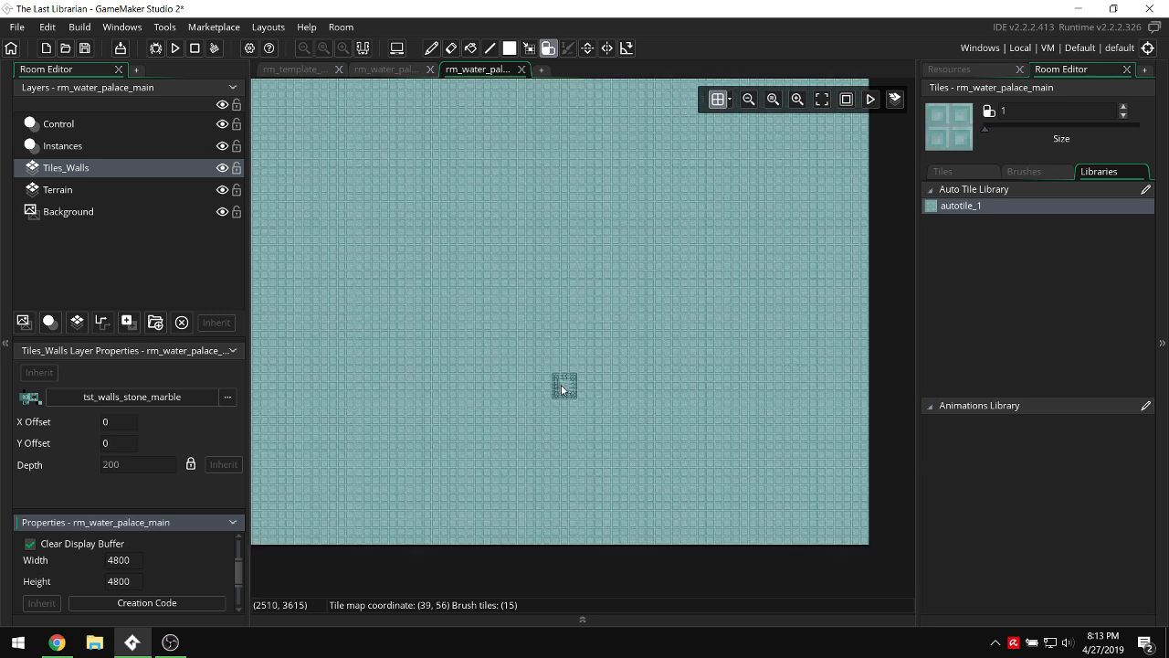
ctrl+scroll(562, 389, down, 2)
scroll(556, 387, up, 1)
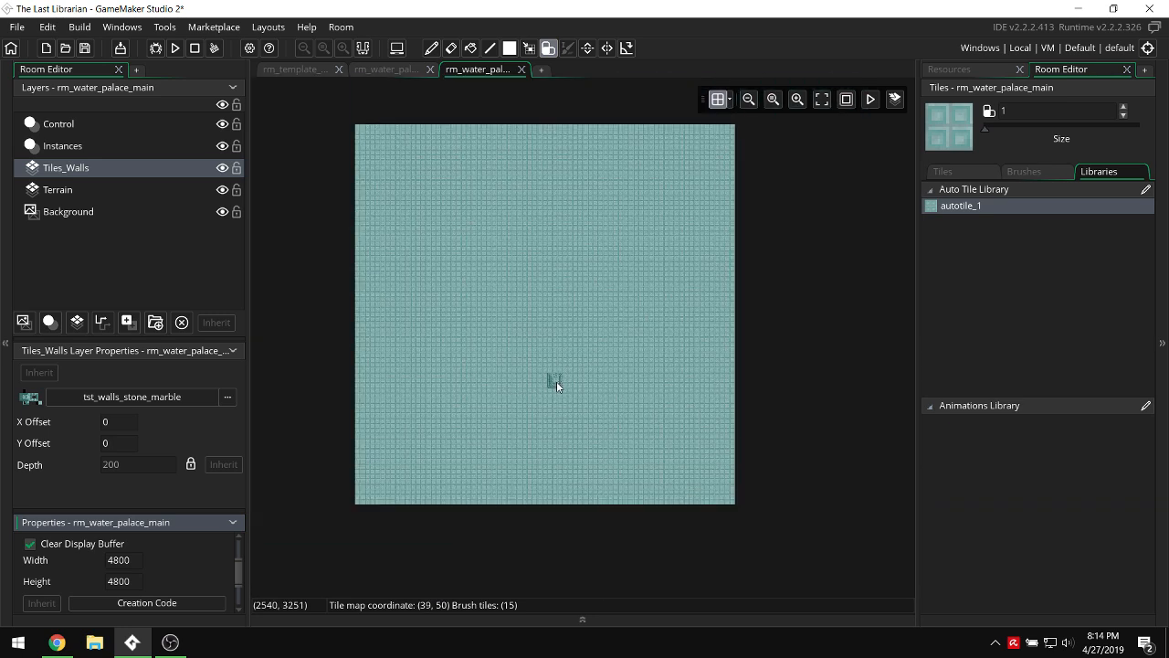
Examine the extent of the resized rm_water_palace_main room at close range and as a whole.
shift+scroll(556, 386, left, 1)
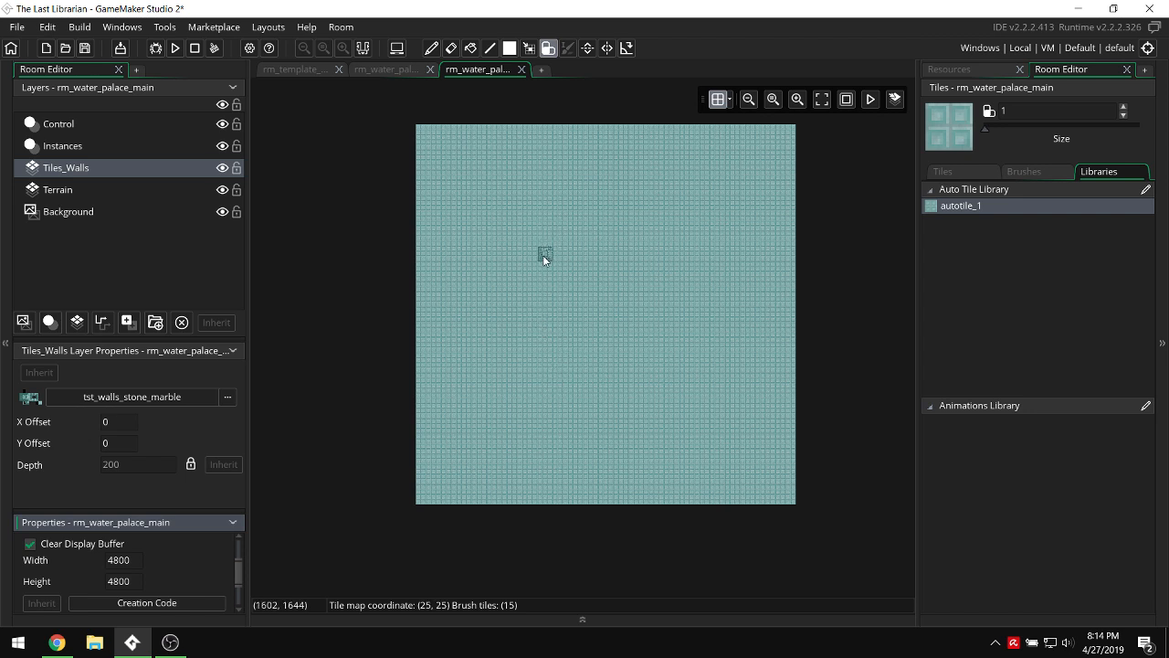
ctrl+scroll(556, 397, up, 2)
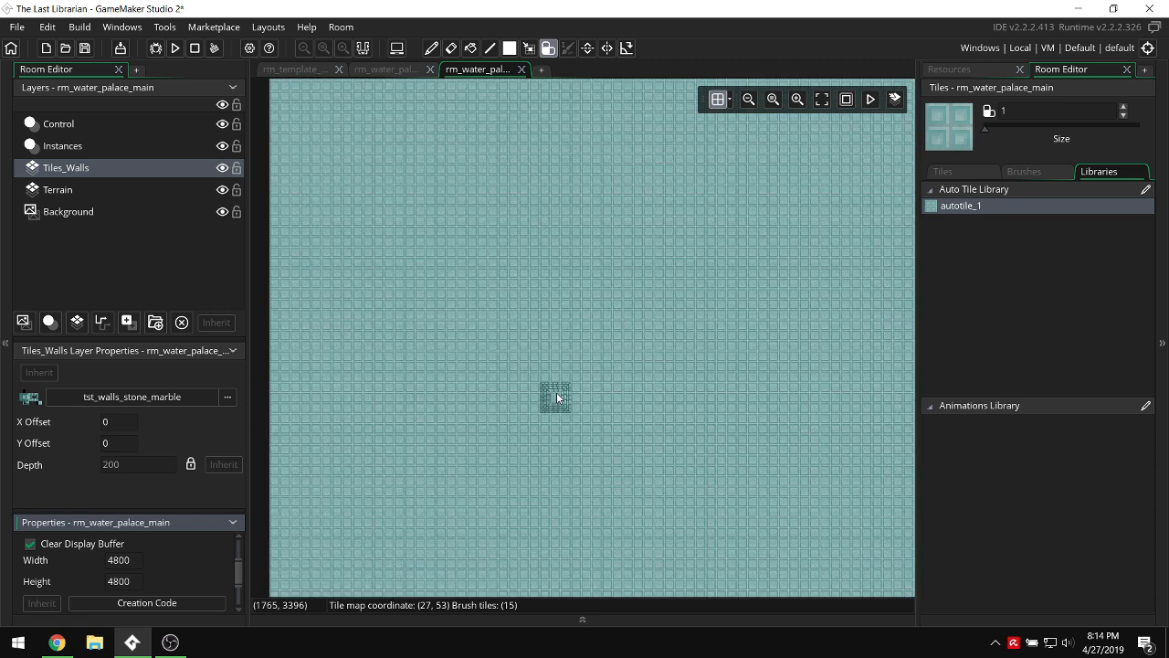
scroll(556, 392, down, 3)
scroll(556, 387, left, 7)
scroll(556, 378, up, 15)
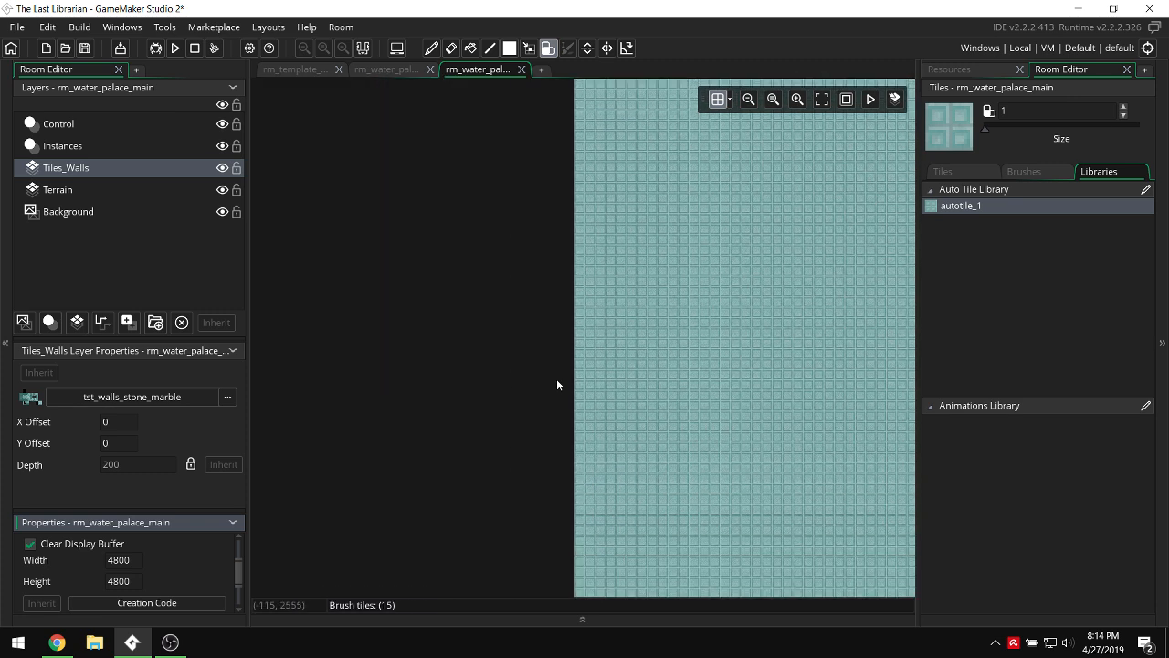
scroll(556, 378, right, 12)
scroll(556, 378, down, 4)
scroll(556, 379, right, 10)
scroll(556, 378, down, 7)
scroll(557, 378, left, 12)
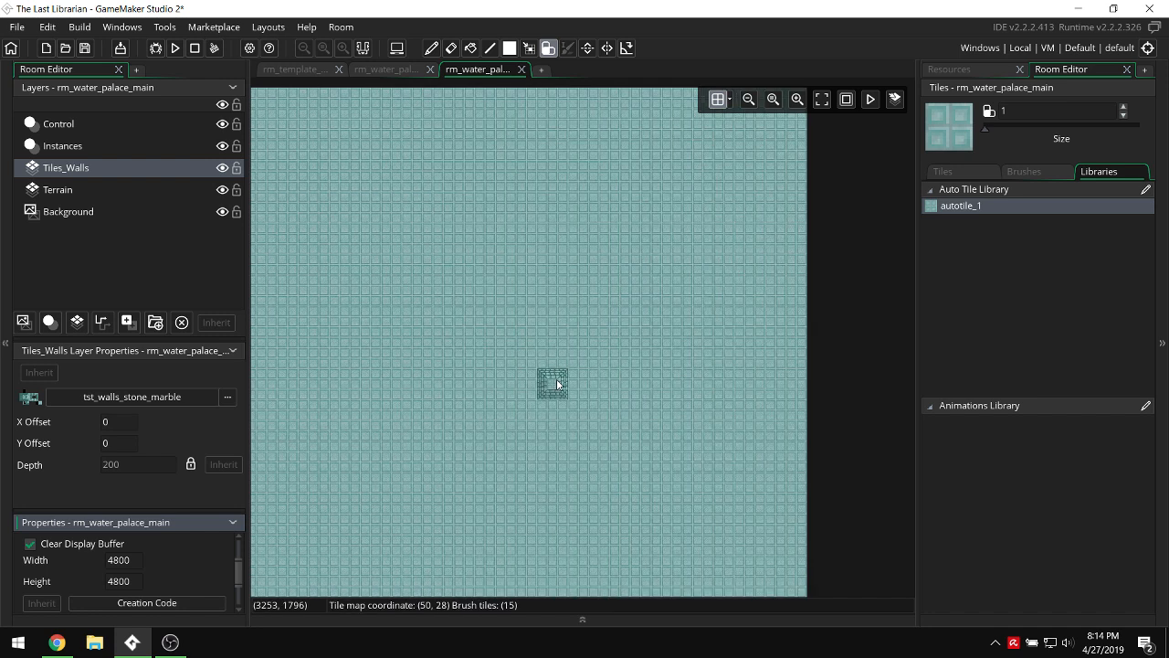
scroll(557, 379, down, 13)
scroll(556, 378, left, 13)
scroll(557, 378, up, 10)
scroll(556, 378, up, 12)
scroll(557, 378, down, 10)
scroll(556, 378, right, 6)
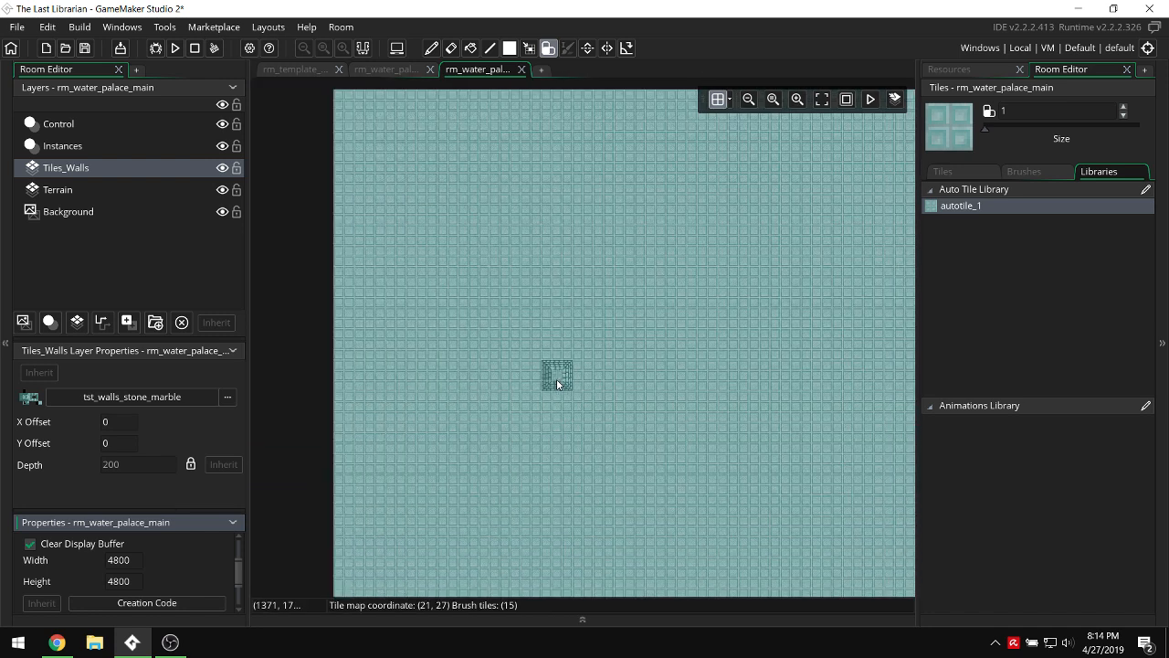
ctrl+scroll(556, 379, down, 5)
scroll(556, 378, down, 3)
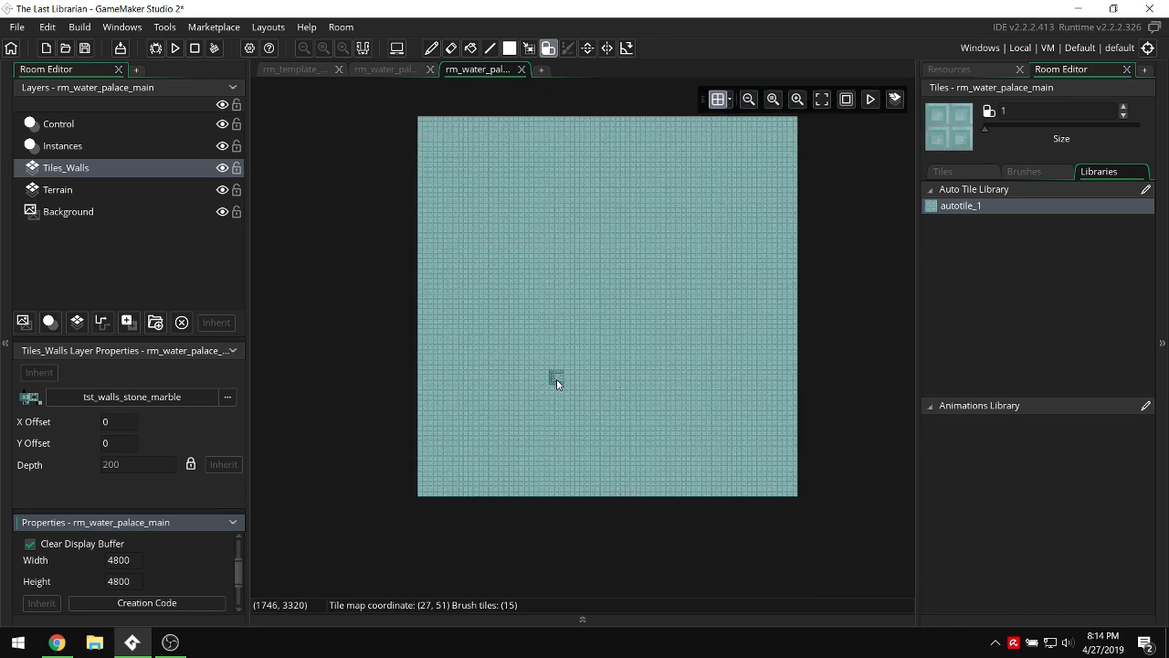
scroll(556, 378, up, 2)
ctrl+scroll(557, 378, up, 5)
Create a new sprite in the project resources and name it spr_foreground_grid, collapsing the room's layer panels to make space.
click(982, 68)
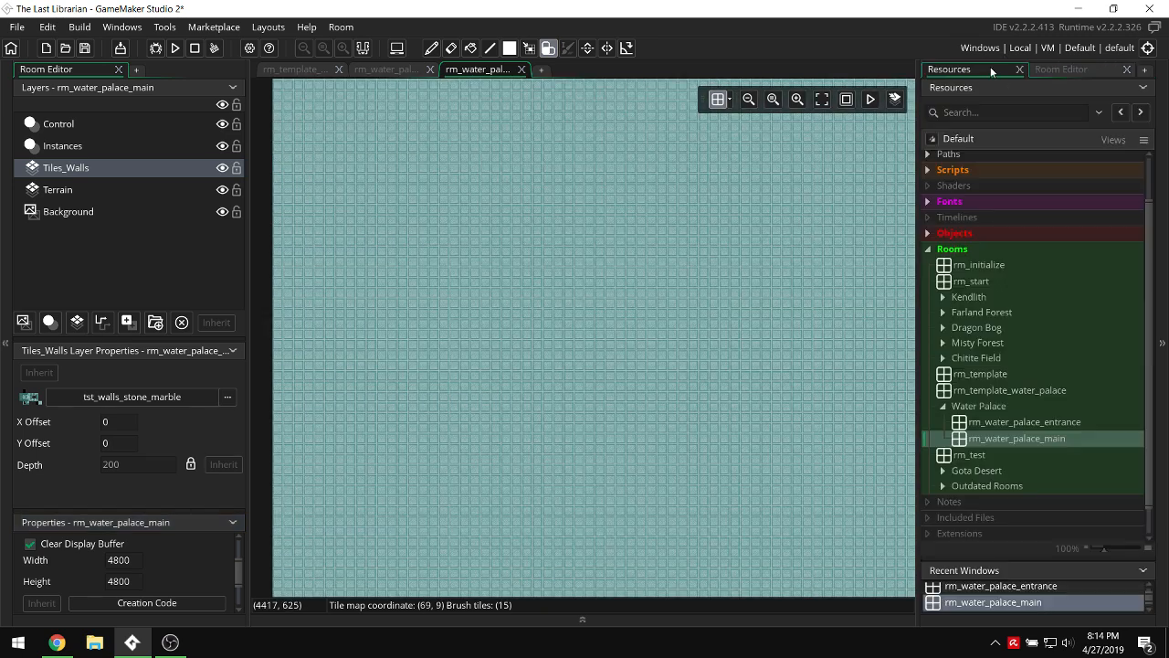
double_click(1003, 159)
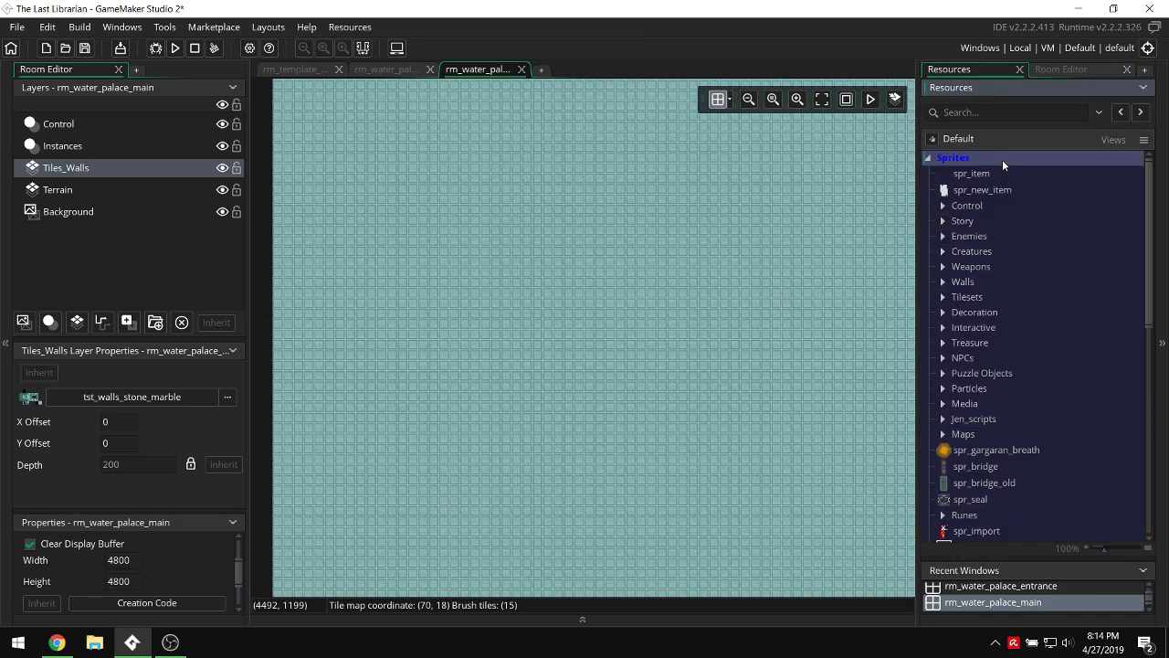
right_click(1003, 161)
click(957, 169)
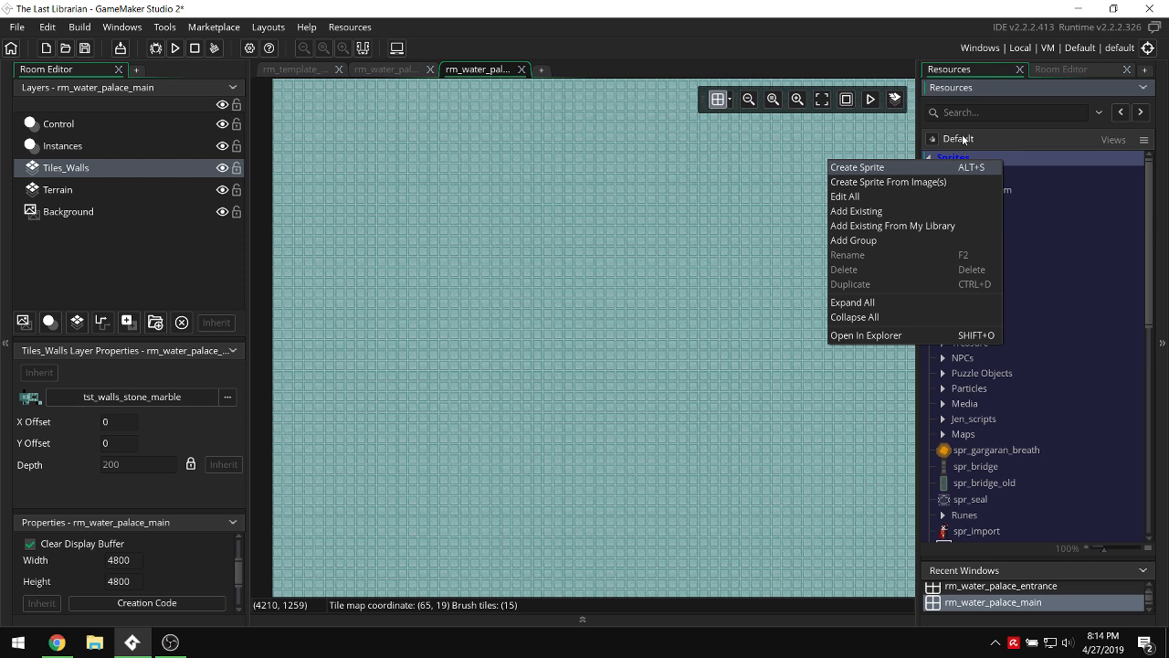
text(spr)
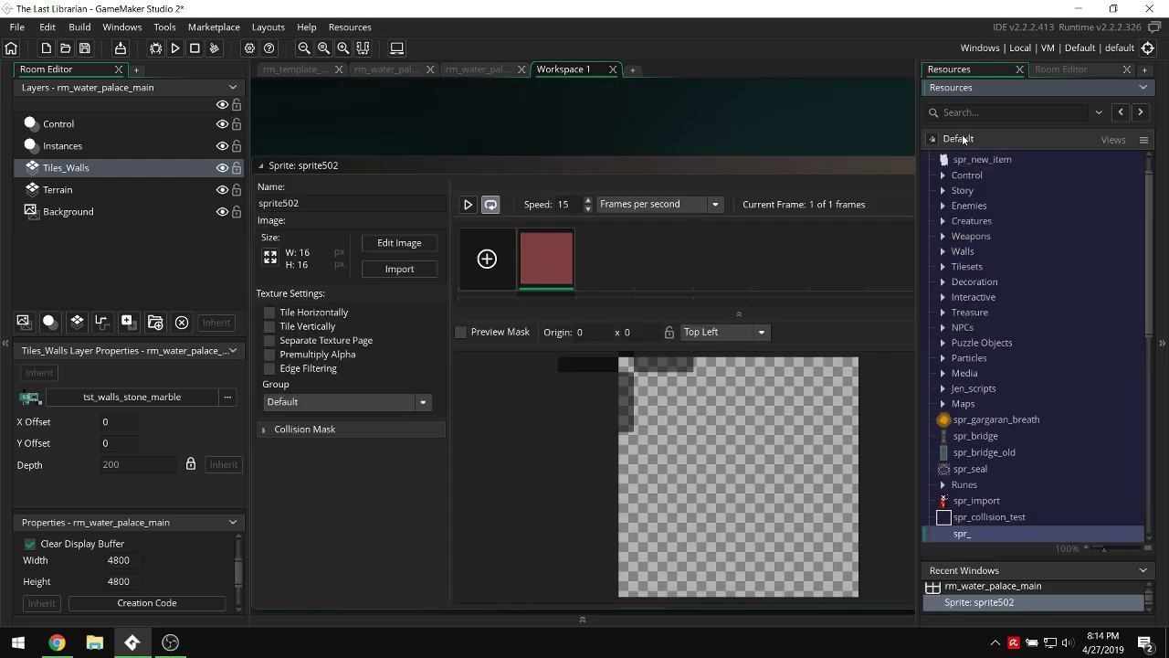
text(_foreground_grid)
key(Return)
click(8, 301)
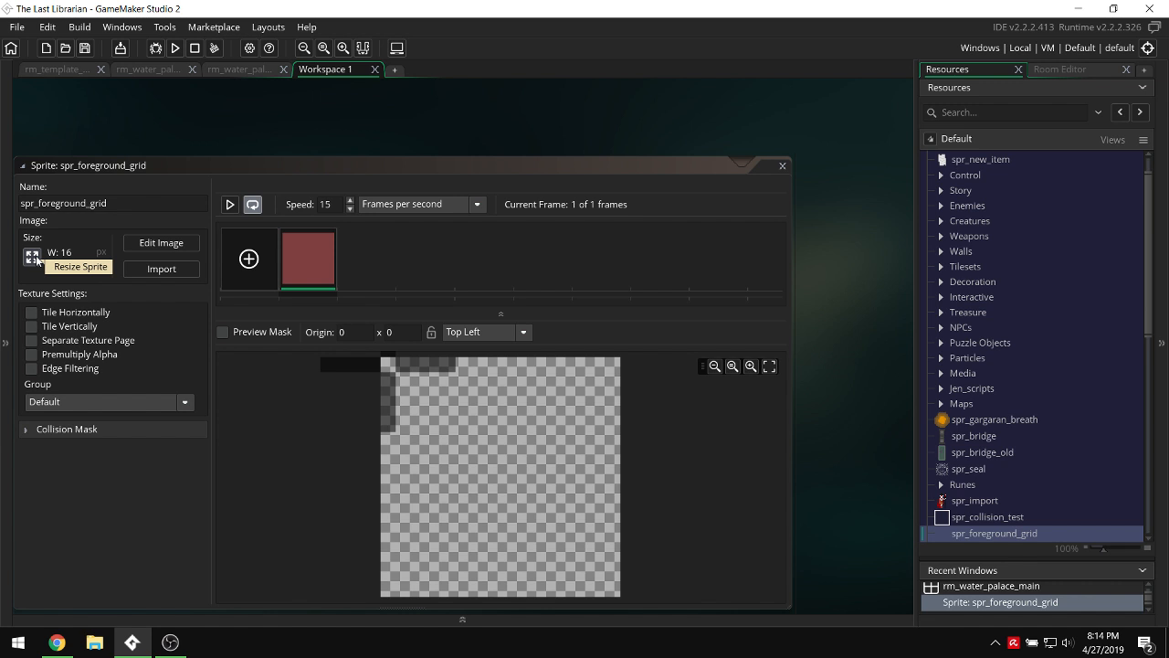
Scale spr_foreground_grid to 128 x 128 pixels with the aspect ratio maintained.
click(31, 256)
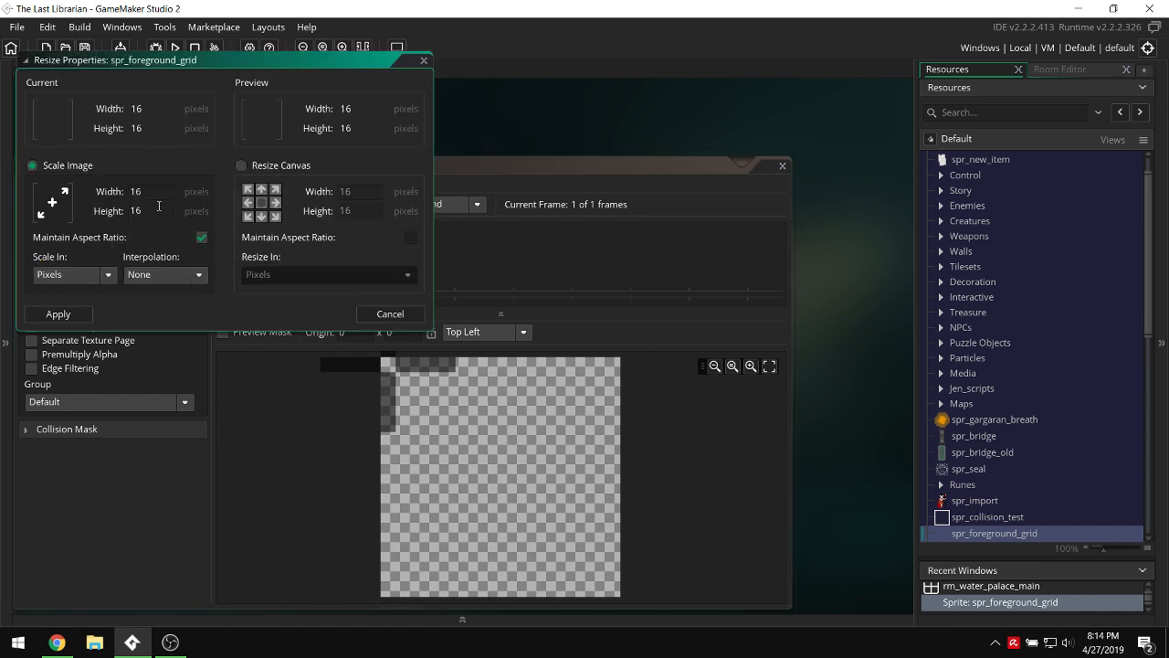
click(202, 237)
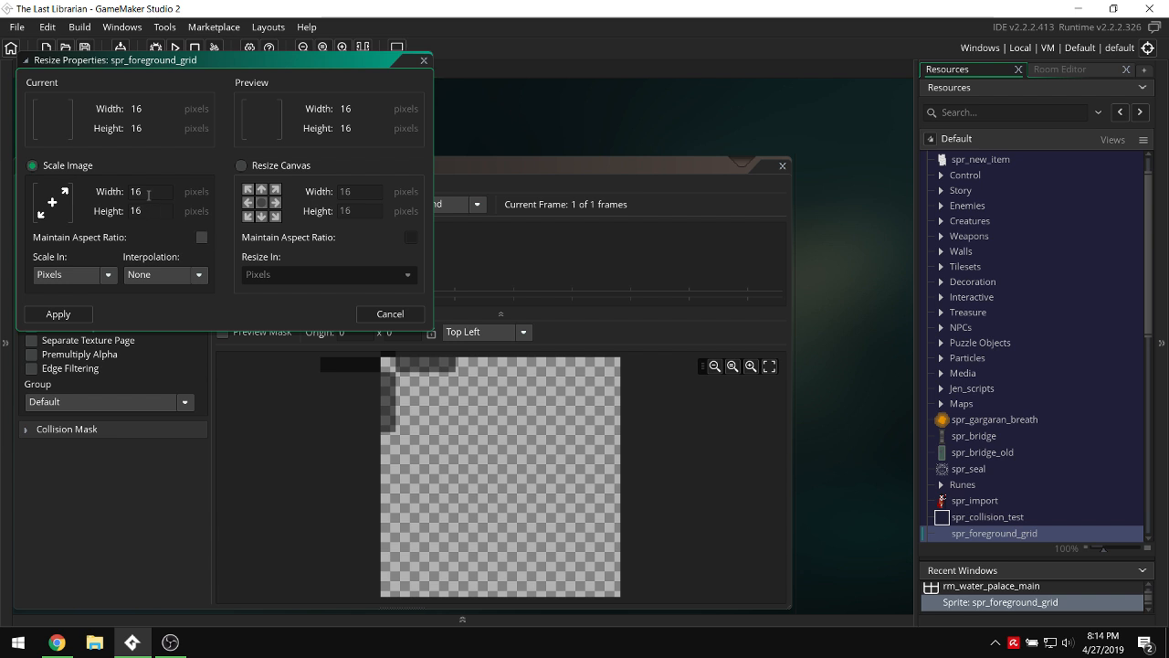
click(147, 192)
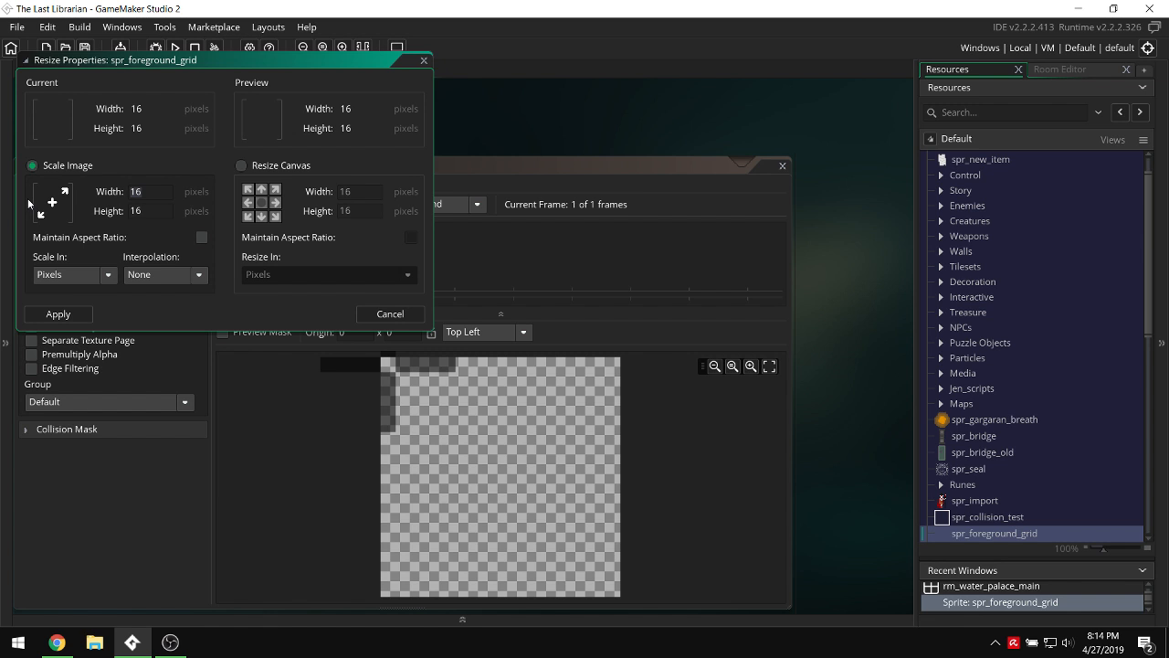
click(201, 241)
click(202, 240)
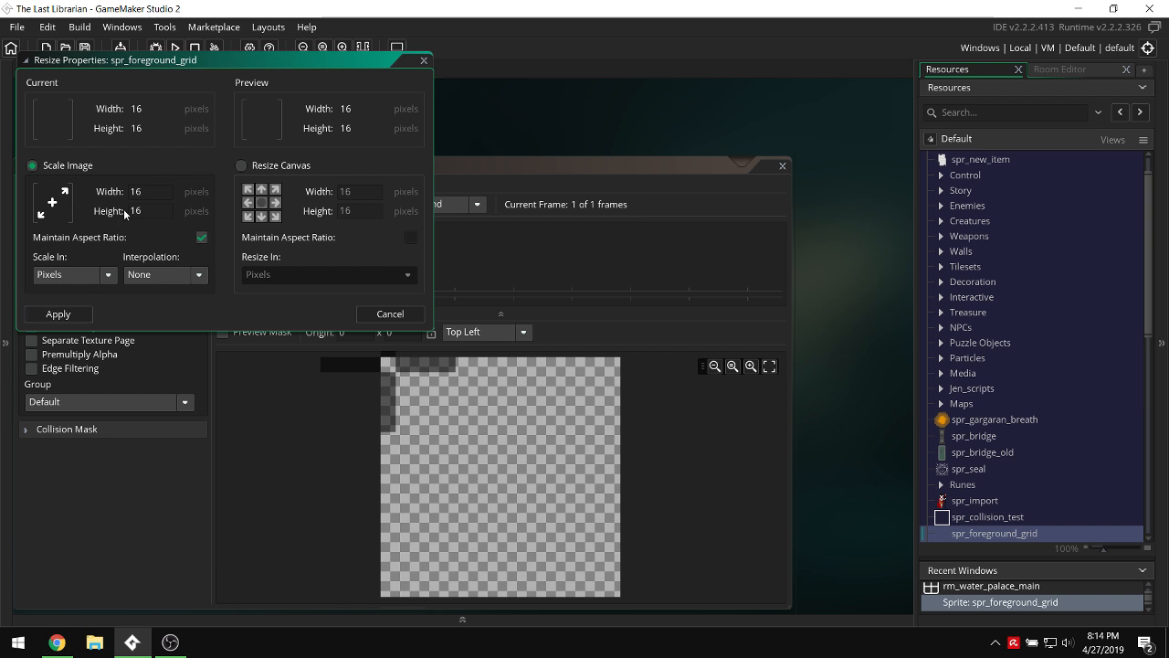
click(150, 192)
text(6)
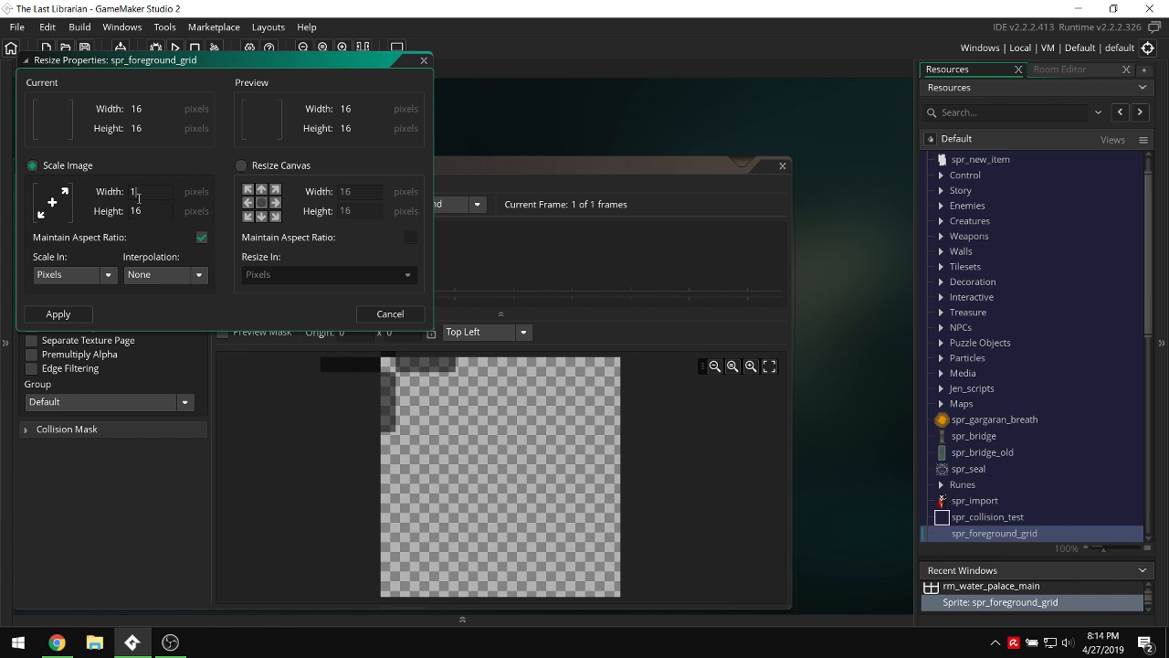
text(28)
click(80, 315)
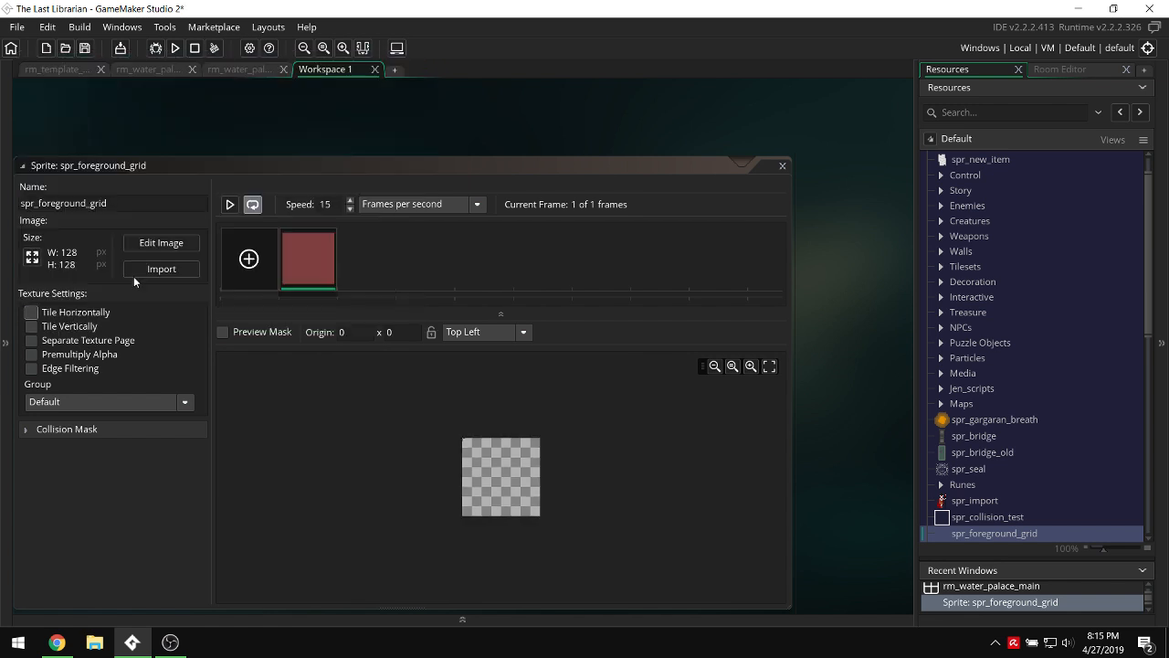
Edit the image of spr_foreground_grid and draw a white rectangle outline along the full edge of the canvas.
click(152, 243)
scroll(383, 292, up, 2)
ctrl+scroll(209, 279, up, 2)
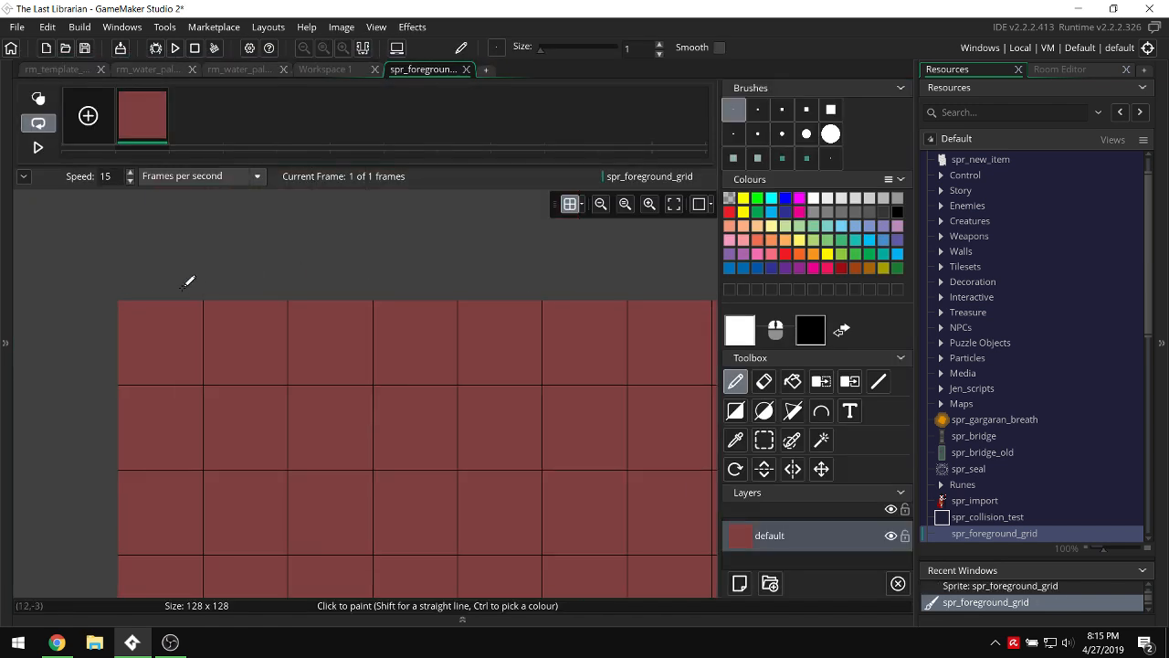
scroll(183, 274, down, 2)
key(r)
scroll(133, 228, up, 1)
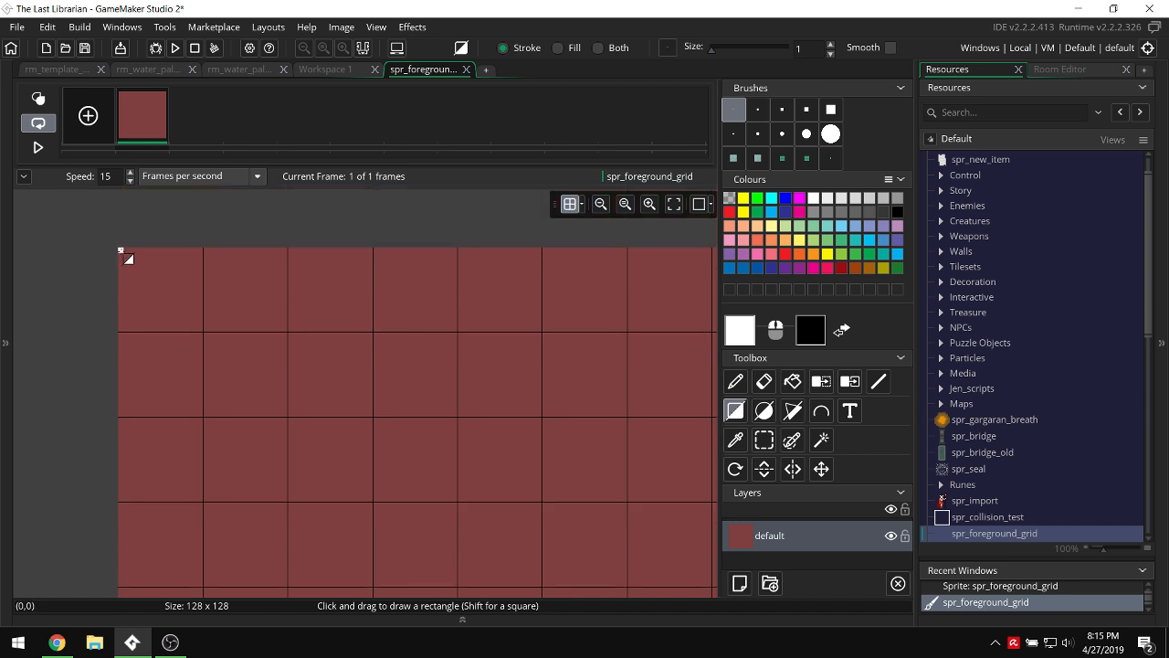
drag(127, 259, 616, 278)
scroll(524, 265, up, 2)
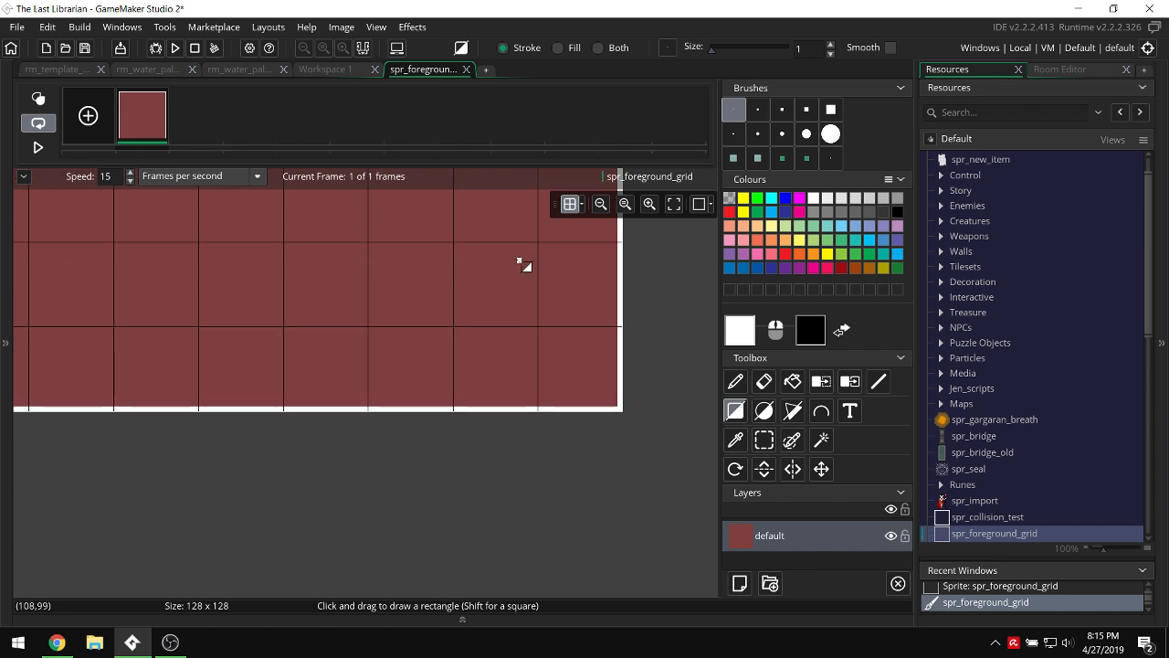
ctrl+scroll(523, 265, down, 4)
ctrl+scroll(480, 274, up, 3)
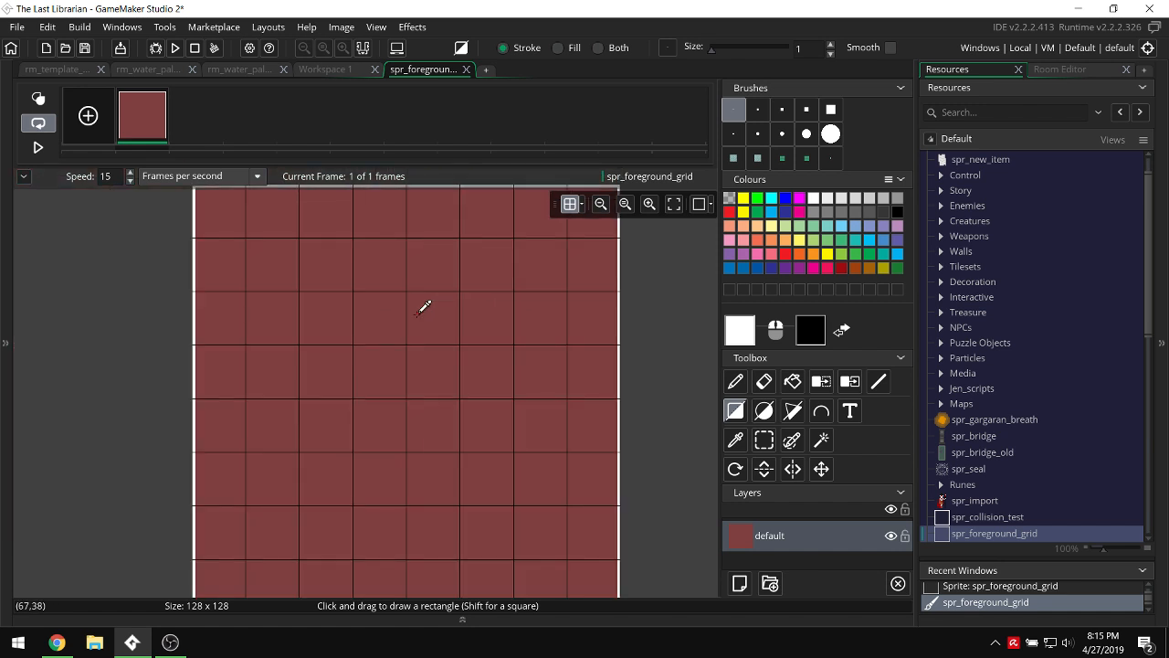
Try a narrow white vertical rectangle down the middle of the canvas, then undo it.
key(l)
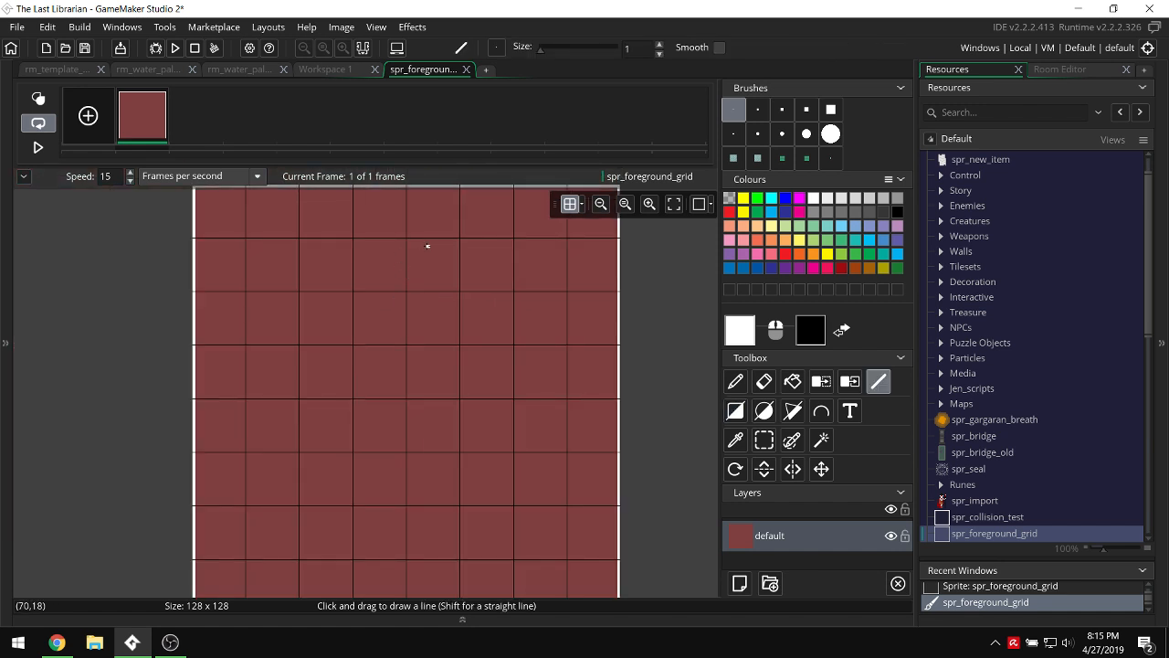
scroll(329, 251, up, 1)
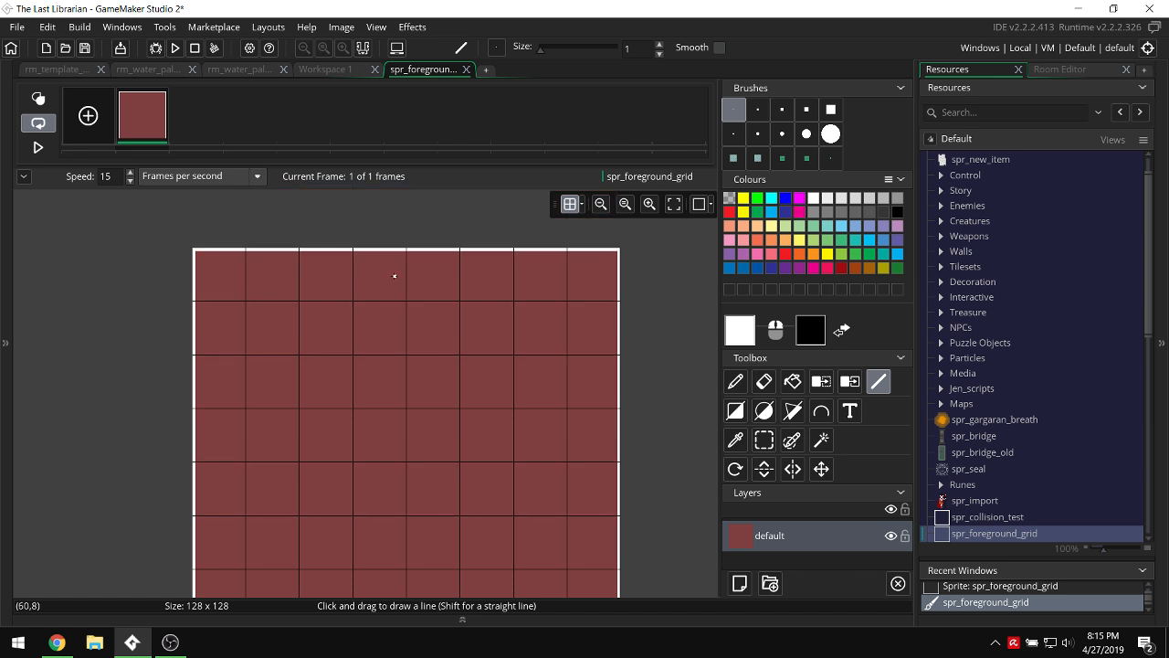
scroll(394, 276, down, 1)
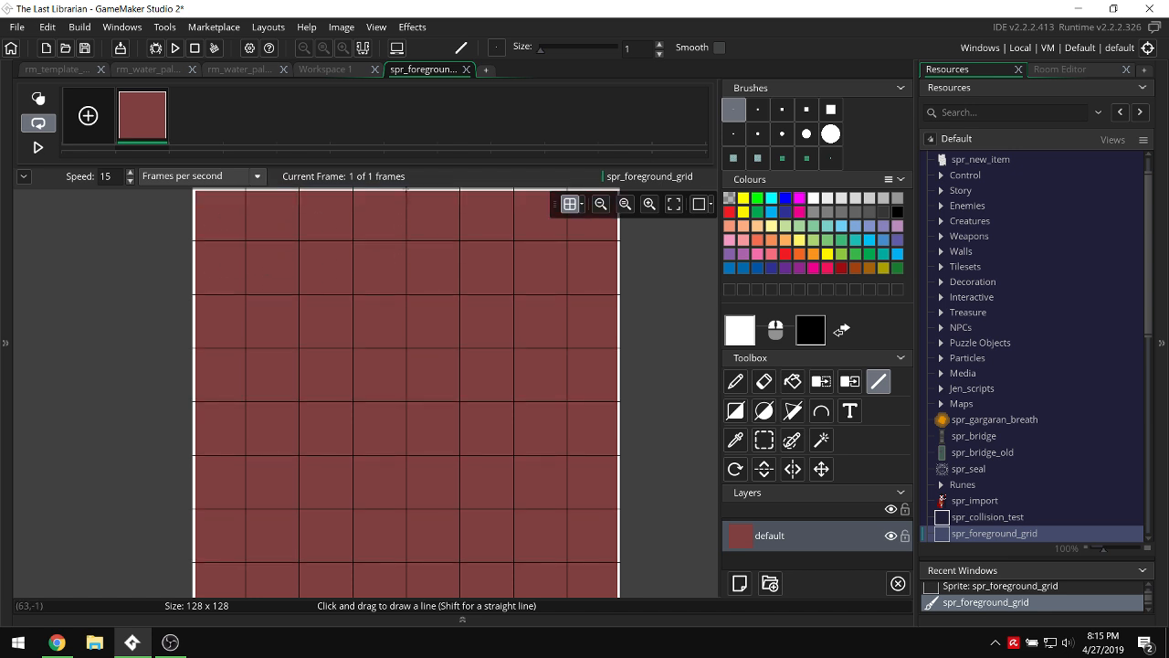
key(r)
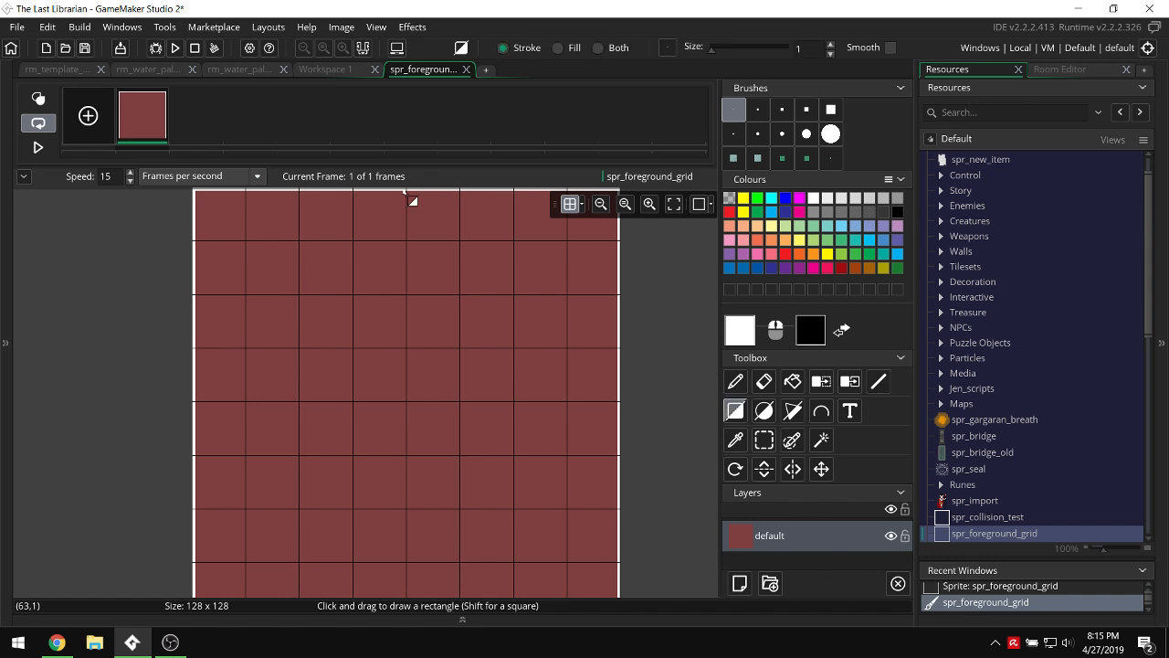
drag(407, 195, 410, 246)
scroll(409, 237, down, 7)
scroll(438, 250, up, 1)
scroll(462, 258, up, 5)
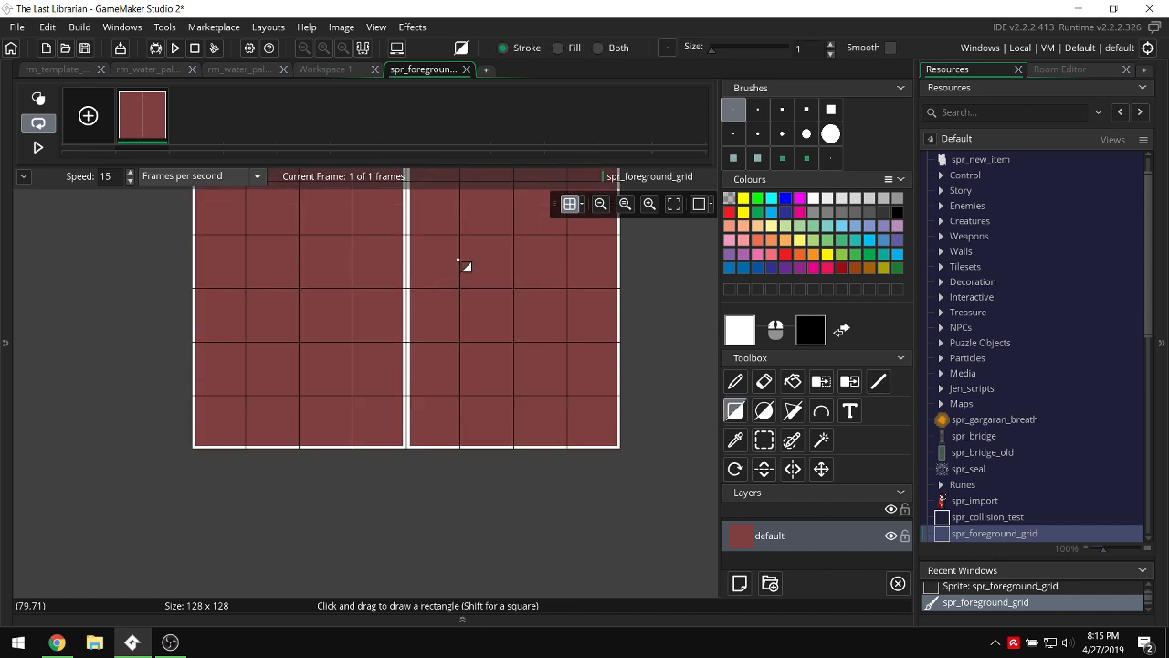
key(ctrl+z)
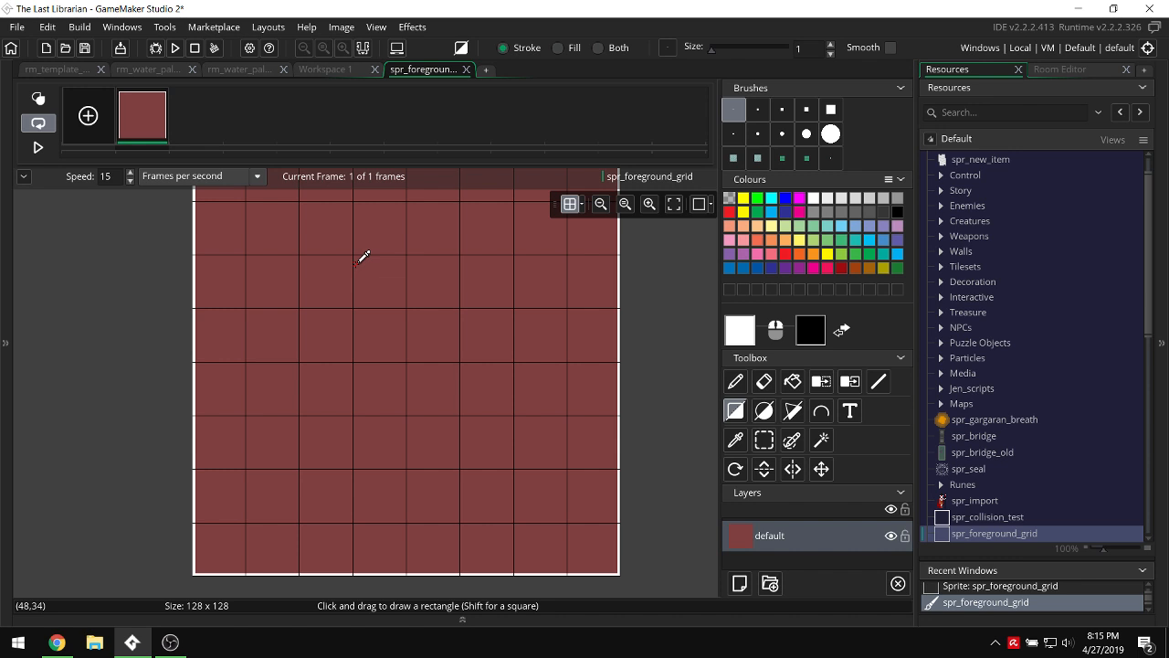
Switch to Calculator, divide 4800 by 6, and return to the sprite image.
key(super)
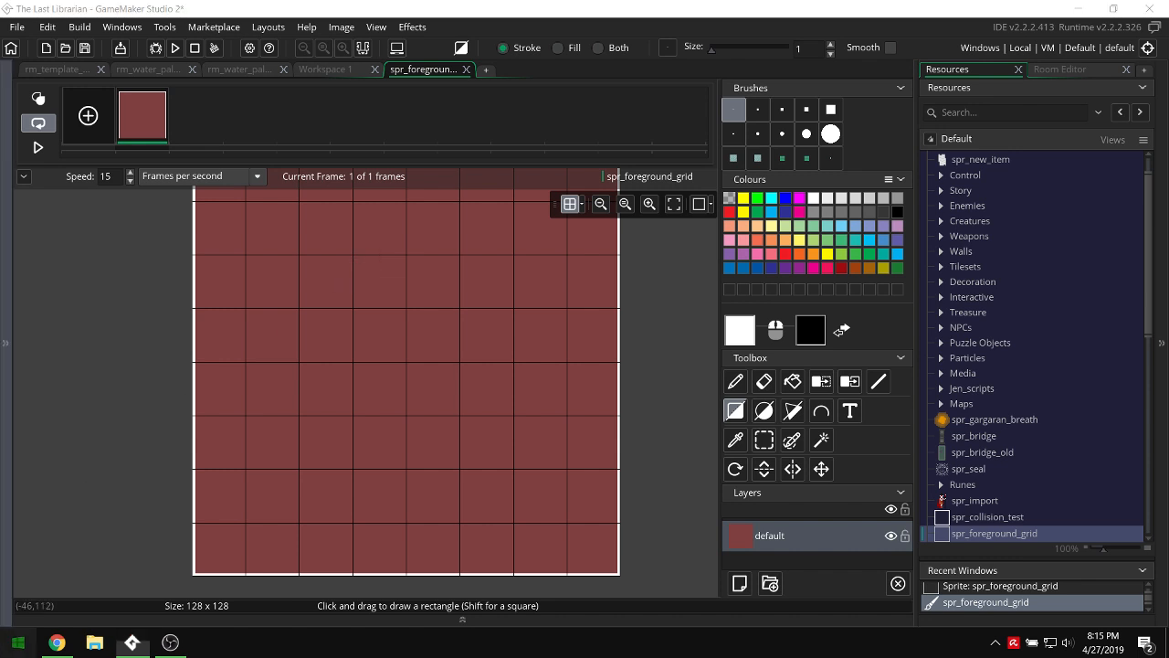
text(cal)
key(Return)
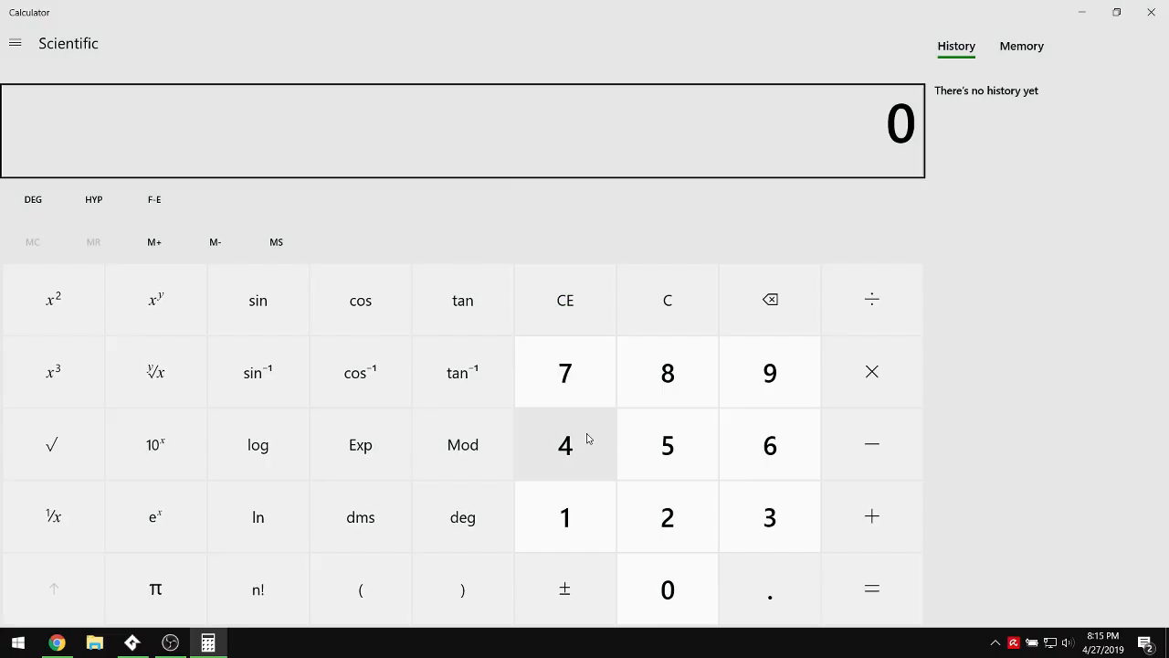
click(587, 440)
click(684, 374)
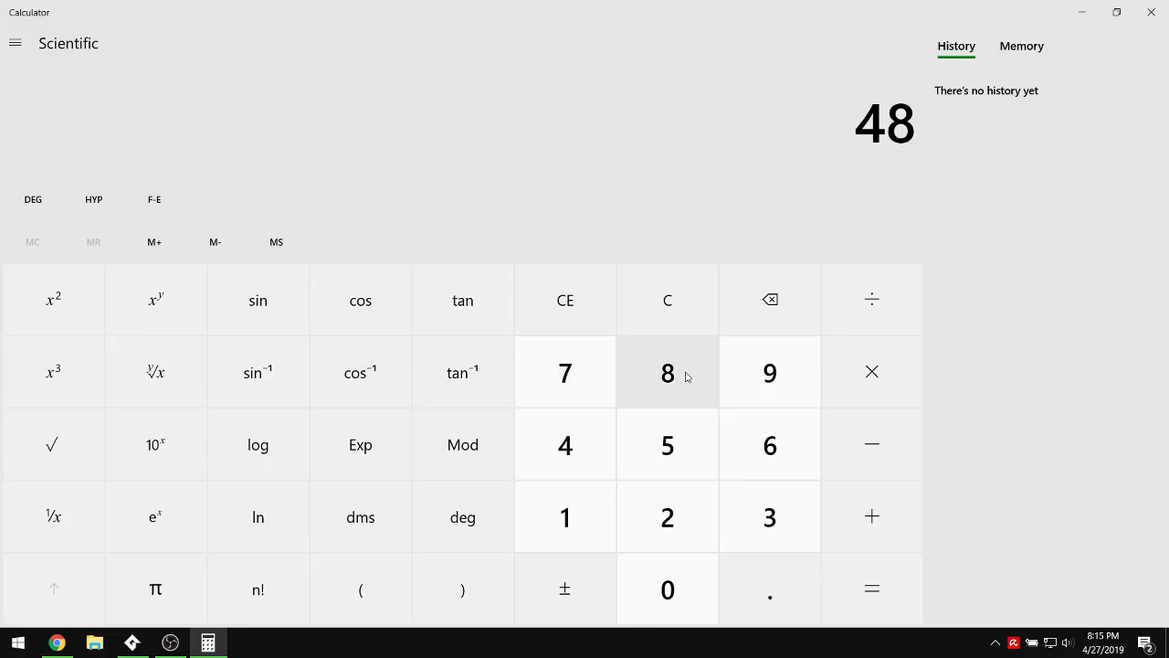
click(670, 569)
click(670, 569)
click(900, 326)
click(761, 448)
click(835, 607)
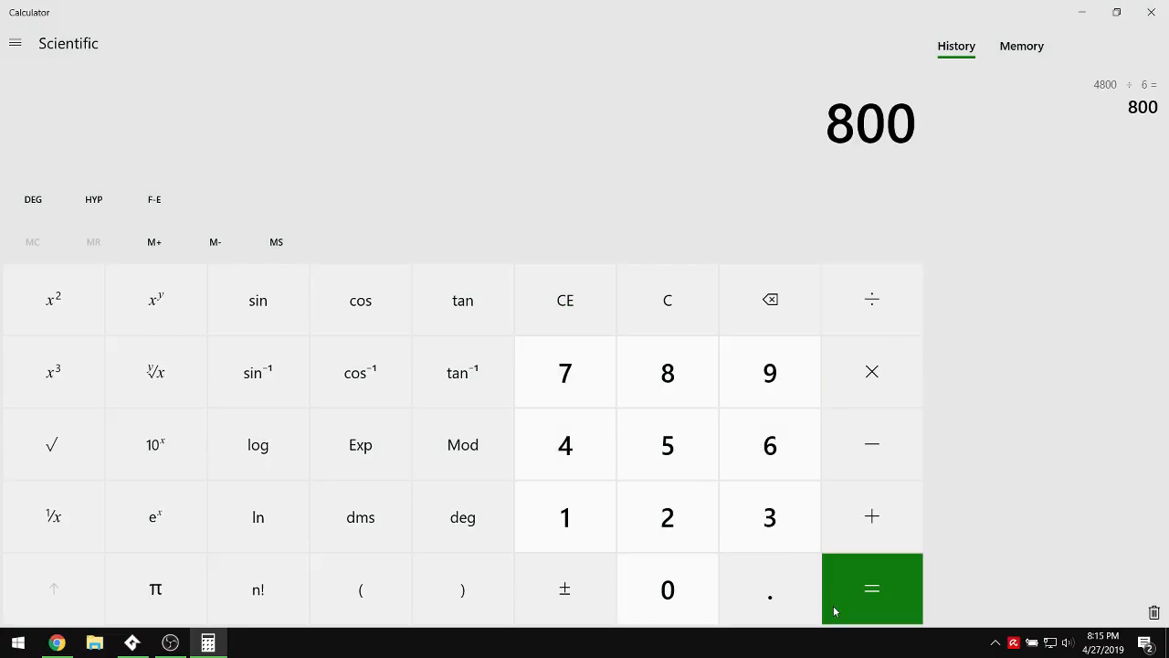
click(1145, 11)
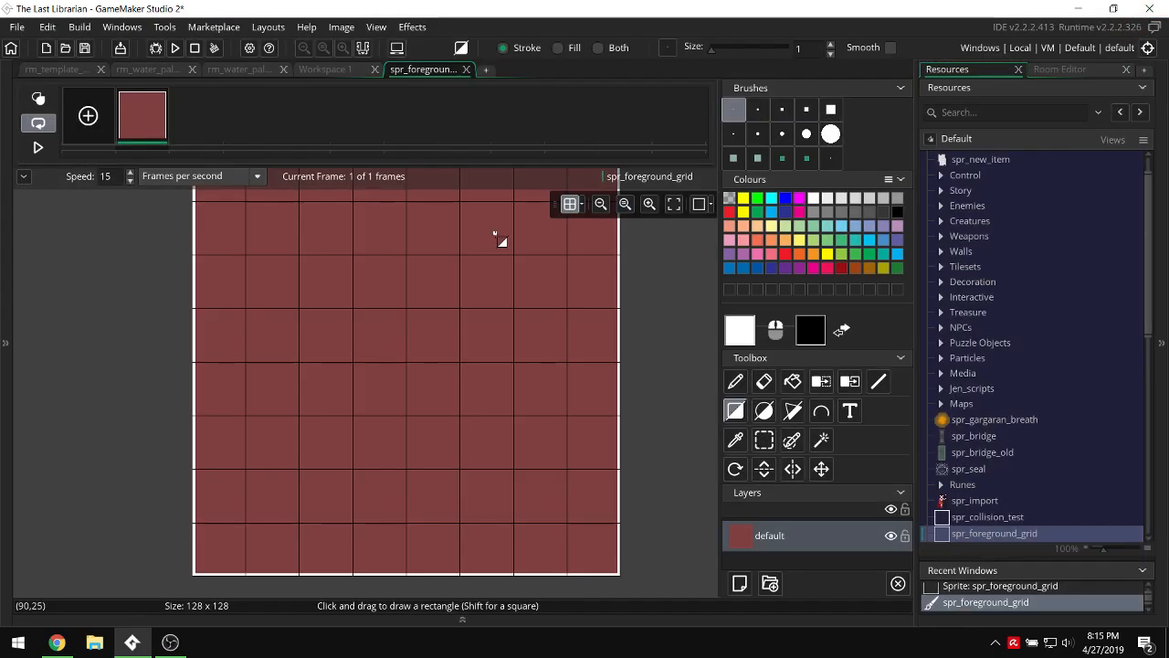
Open the resize properties for all frames of spr_foreground_grid with the scale width ready for editing.
scroll(337, 261, up, 1)
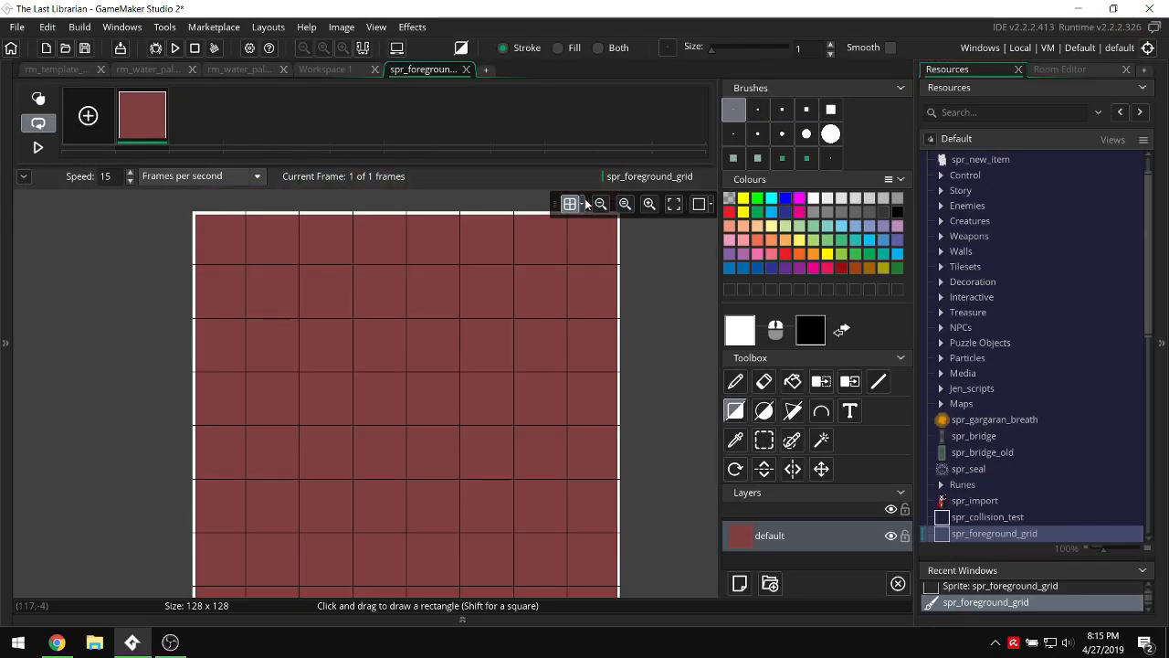
click(582, 204)
click(341, 27)
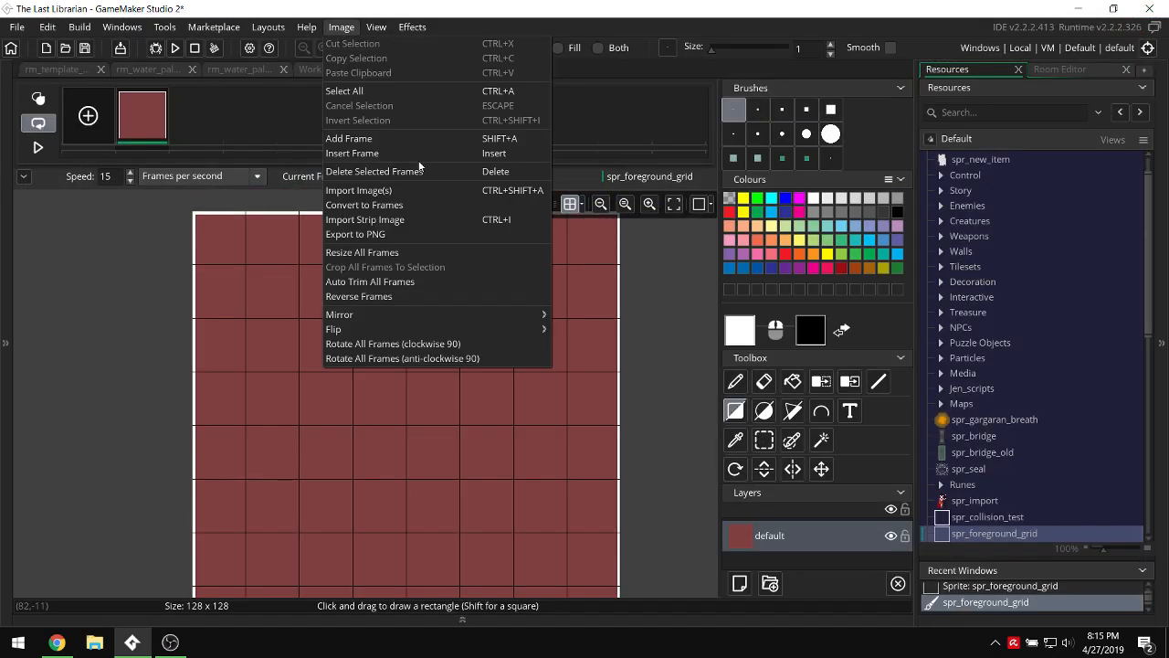
click(427, 254)
double_click(154, 193)
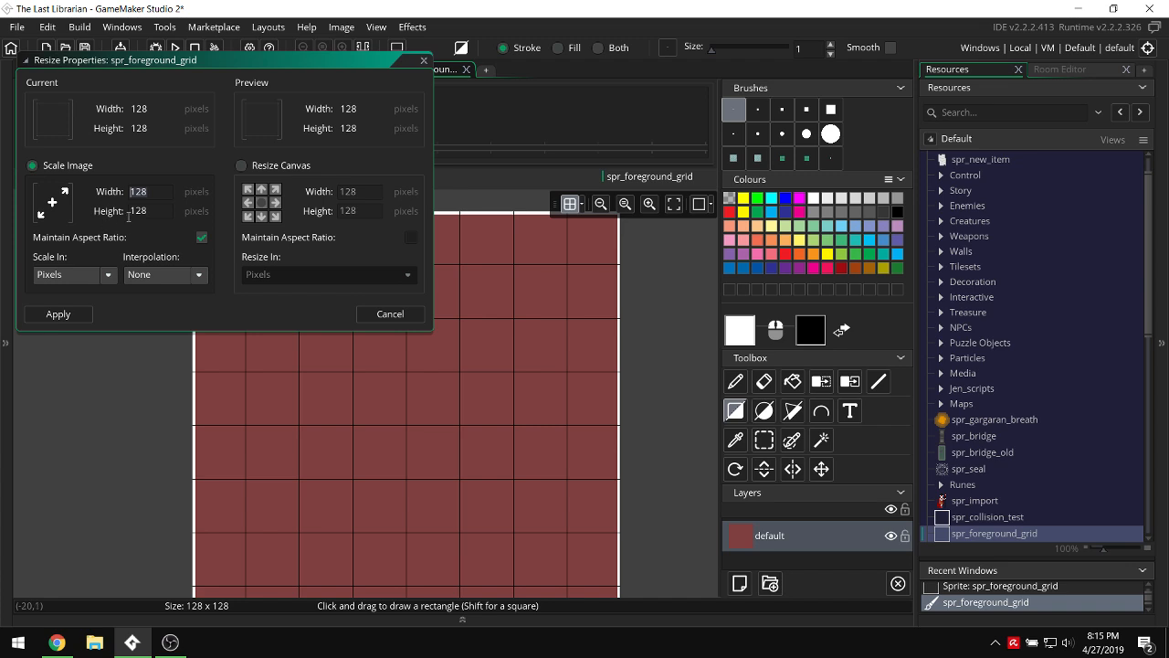
Switch to Calculator, multiply 48 by 4, and return to the resize properties.
key(super)
text(cal)
key(Return)
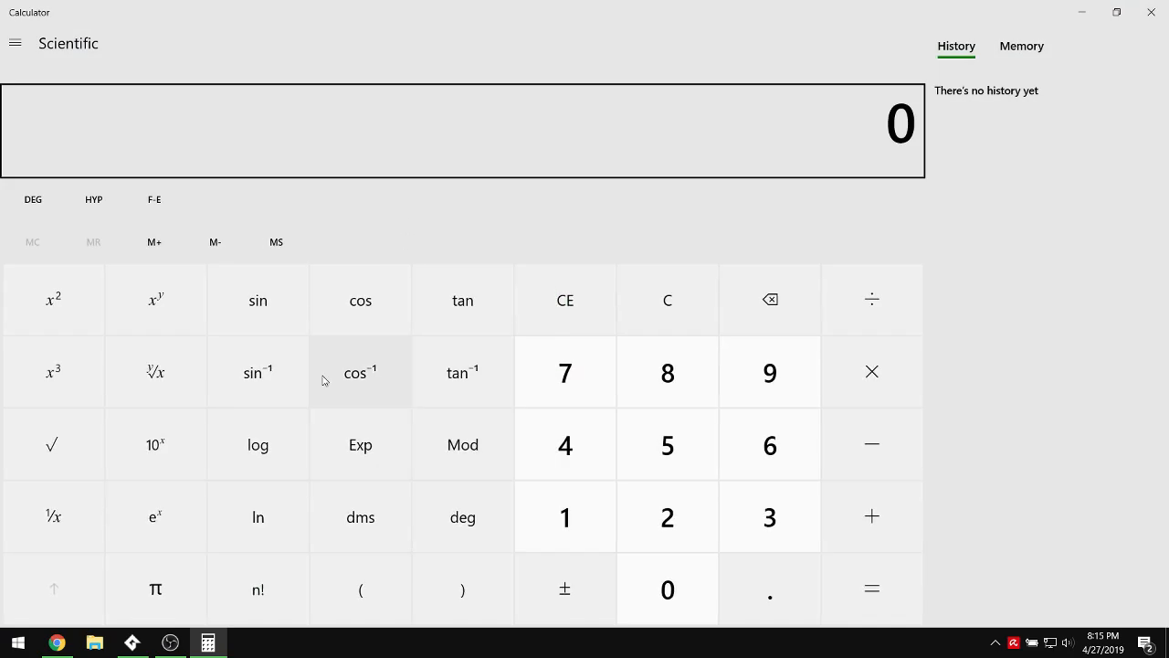
click(595, 454)
click(663, 395)
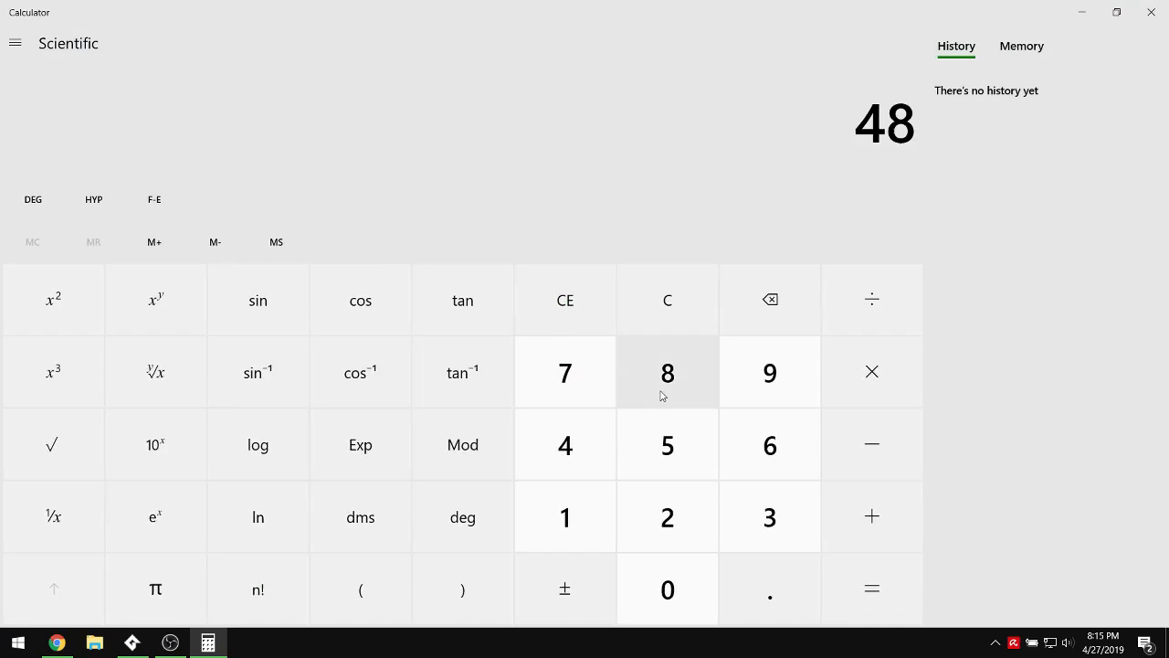
click(873, 372)
click(613, 466)
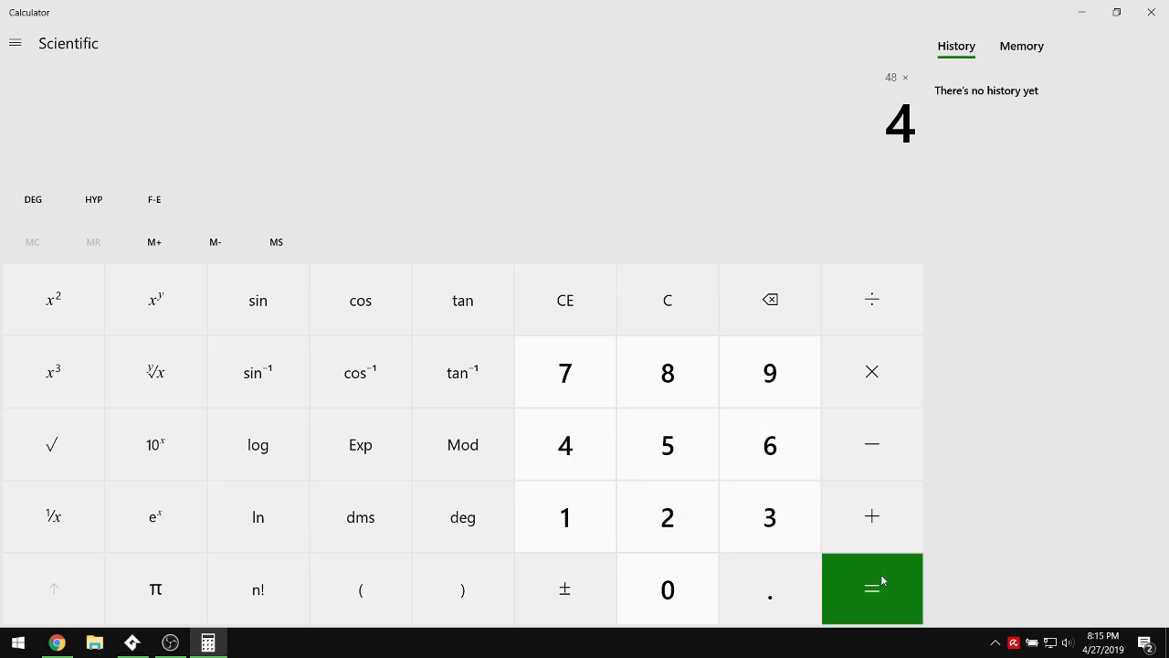
click(883, 581)
click(1151, 14)
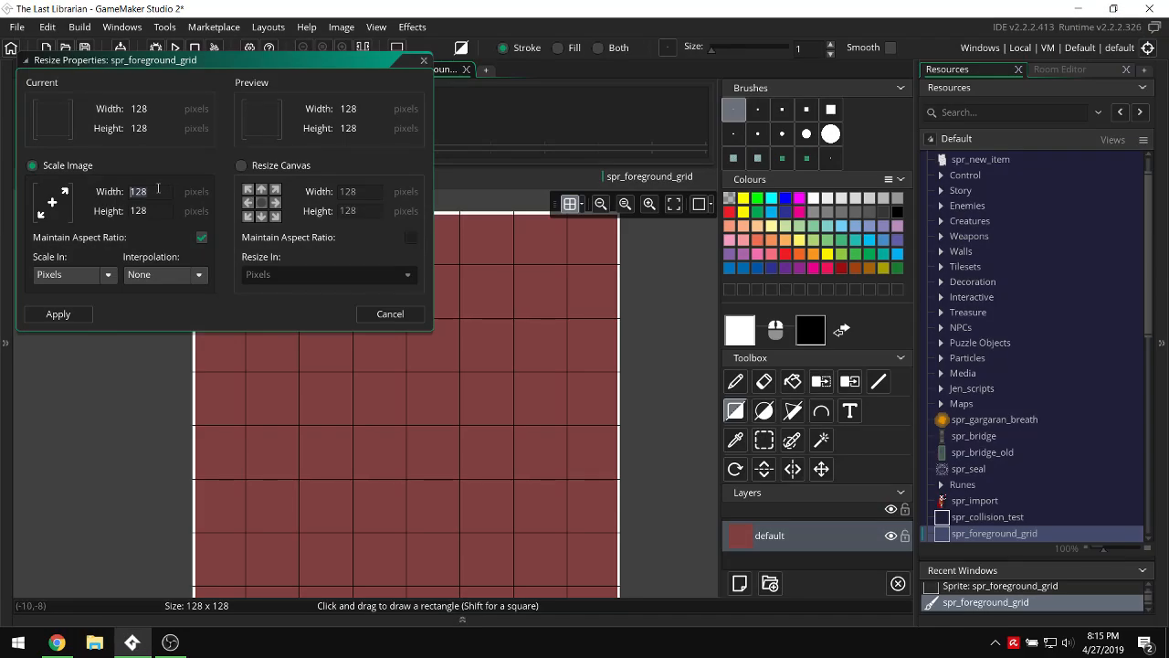
Scale all frames of spr_foreground_grid to 192 x 192 pixels.
click(157, 199)
text(192)
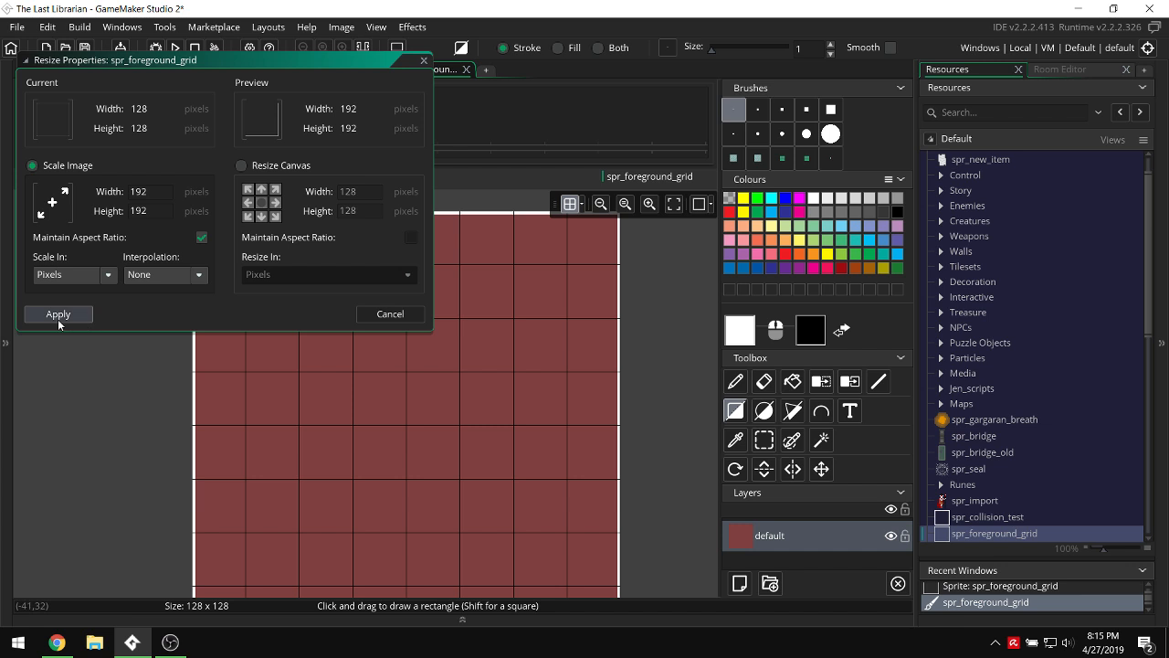
click(58, 313)
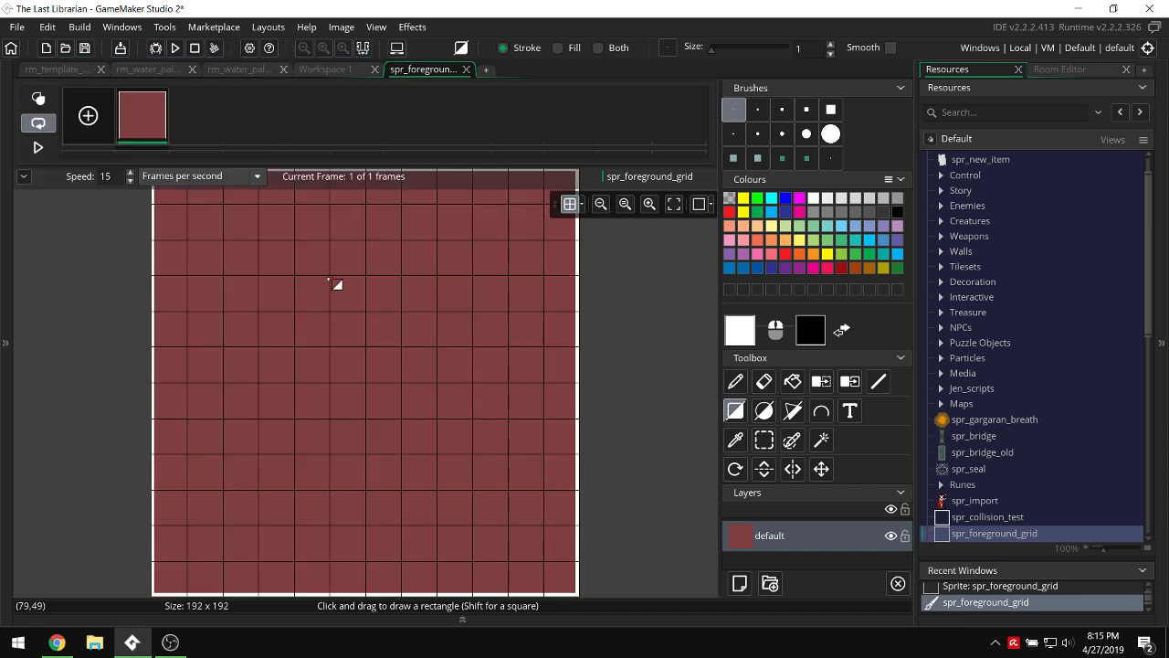
Set the sprite image editor's grid spacing to 48 x 48 pixels.
click(577, 205)
double_click(639, 278)
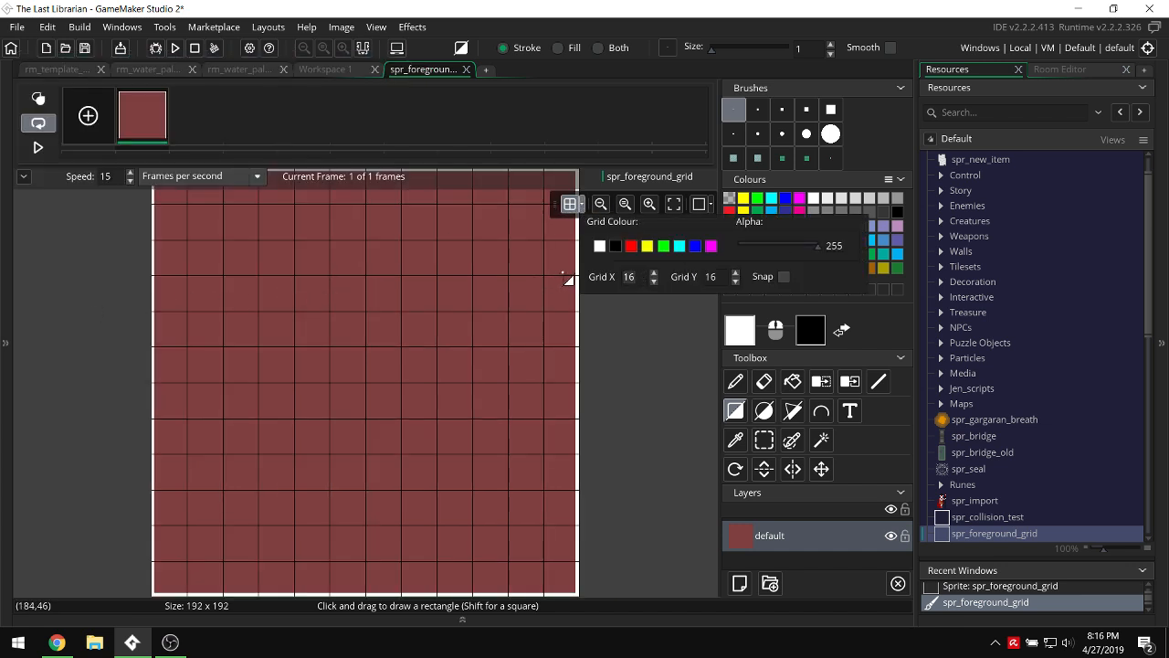
text(48)
double_click(706, 277)
text(48)
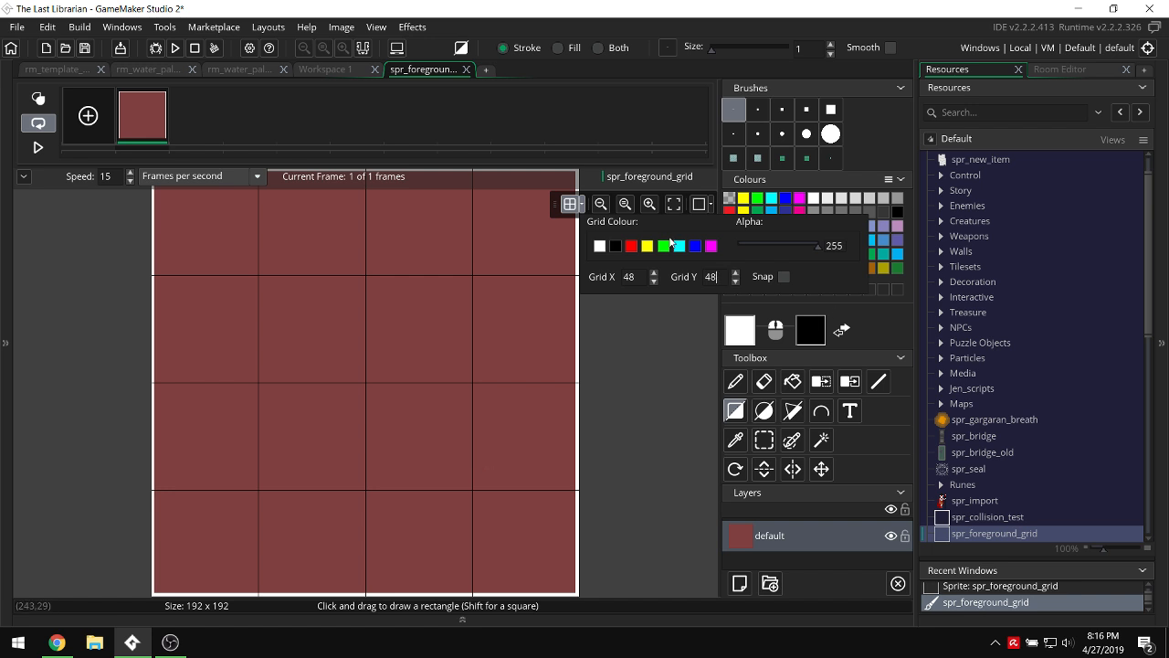
Set the image grid spacing to 32 x 32 pixels and close the grid settings.
drag(643, 282, 619, 280)
text(32)
drag(726, 280, 703, 279)
text(32)
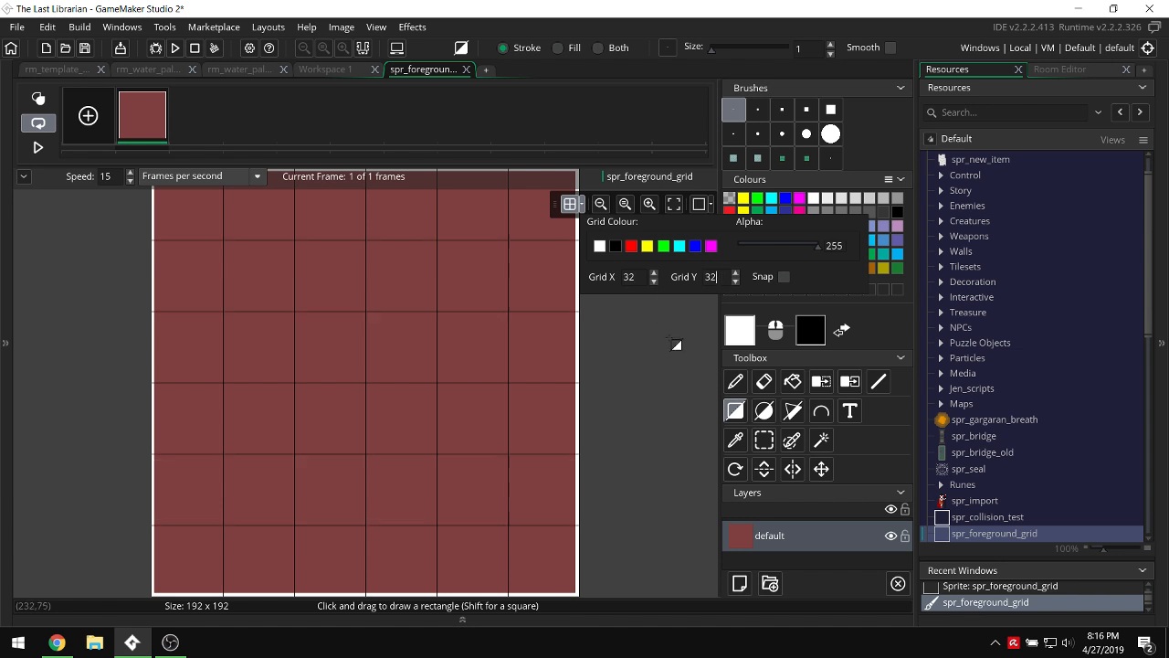
click(669, 356)
Draw thin full-height white rectangles along the vertical grid lines at x = 160 and x = 128 of the sprite.
scroll(596, 334, up, 2)
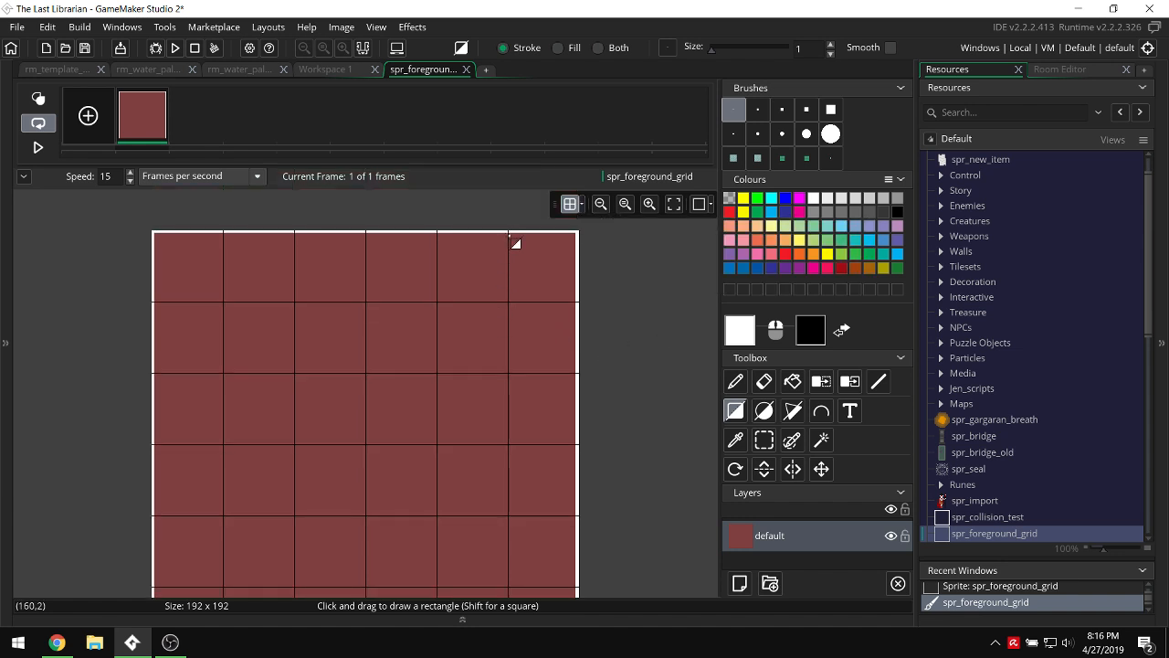
drag(506, 237, 511, 379)
scroll(509, 378, down, 8)
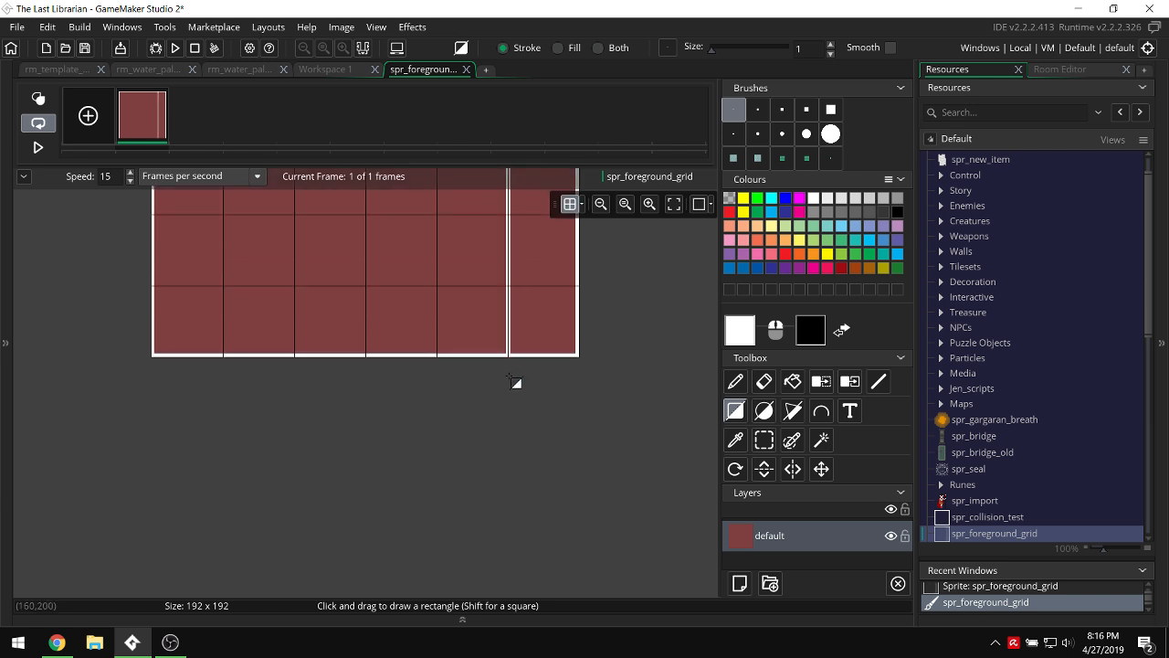
ctrl+scroll(556, 347, up, 3)
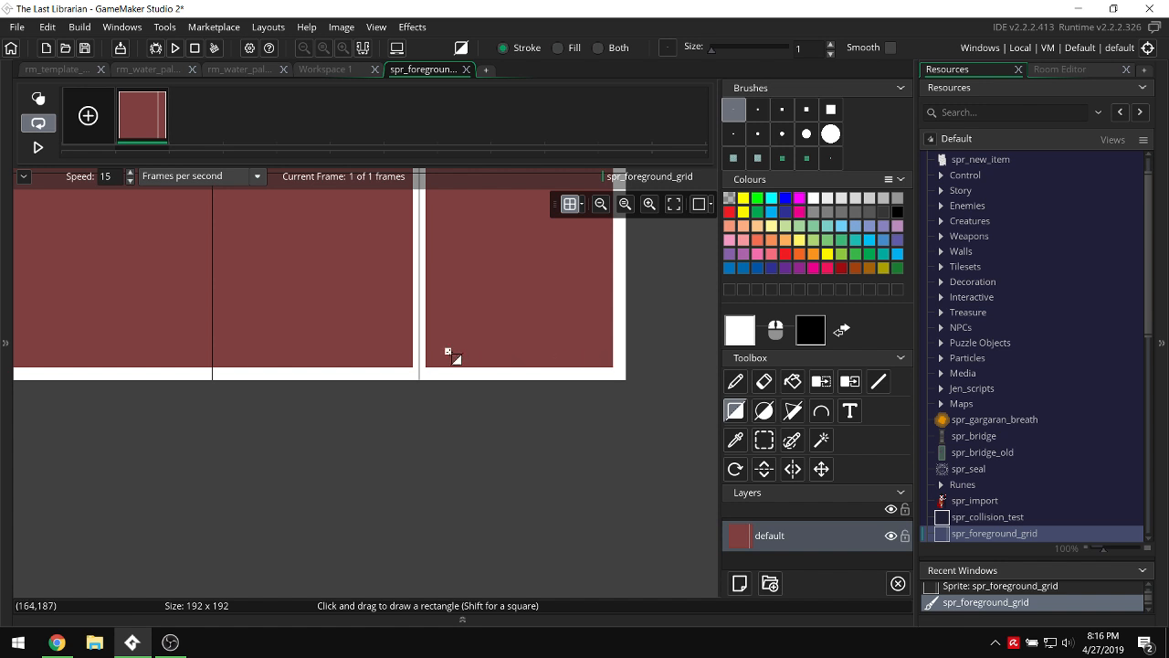
ctrl+scroll(454, 347, down, 3)
scroll(456, 352, up, 2)
ctrl+scroll(475, 274, up, 2)
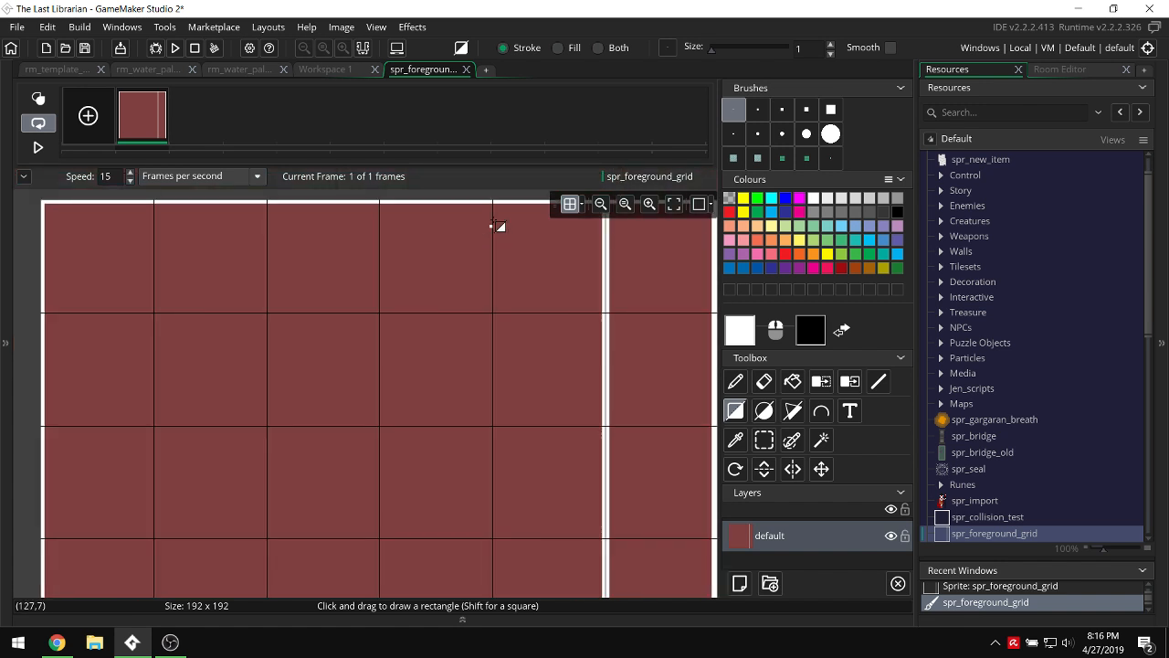
drag(495, 210, 502, 340)
scroll(502, 321, down, 5)
Draw thin full-height white rectangles along the vertical grid lines at x = 96, 64 and 32 of the sprite.
scroll(501, 341, up, 6)
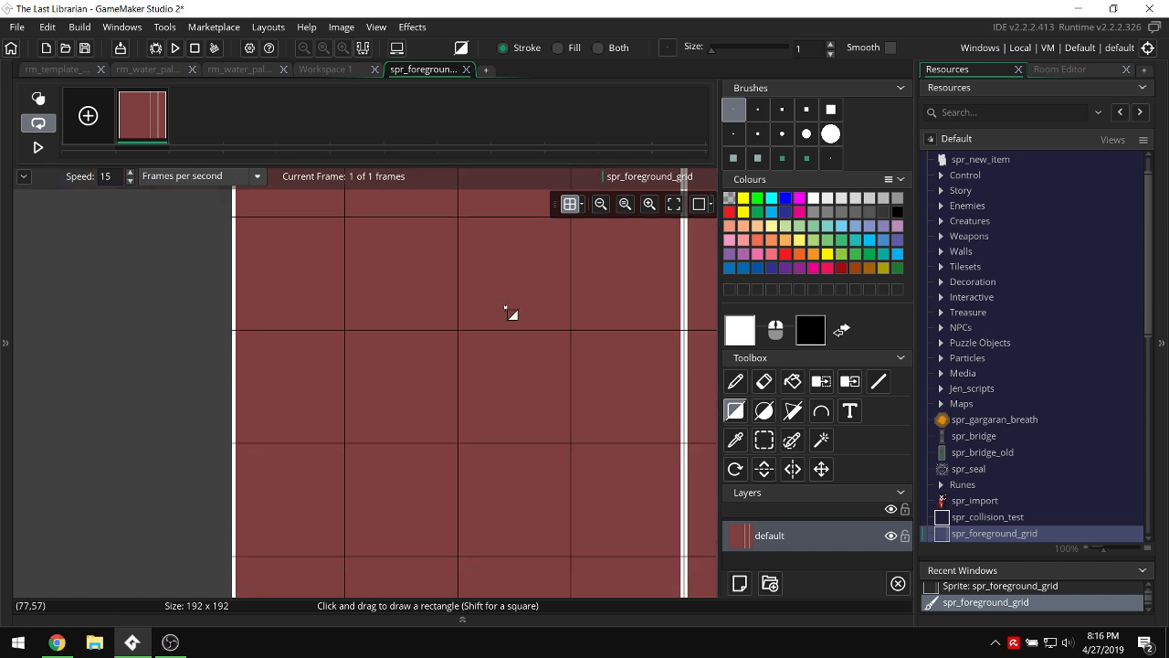
drag(576, 308, 576, 491)
scroll(587, 408, down, 3)
scroll(577, 419, down, 2)
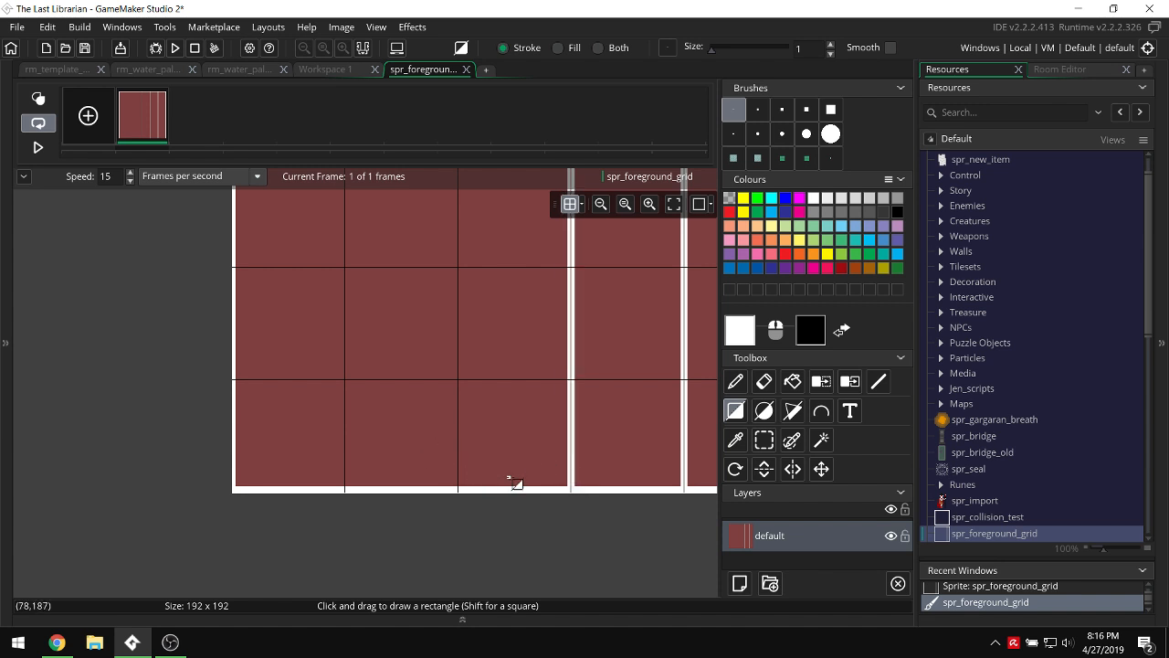
drag(456, 489, 457, 263)
scroll(458, 344, up, 2)
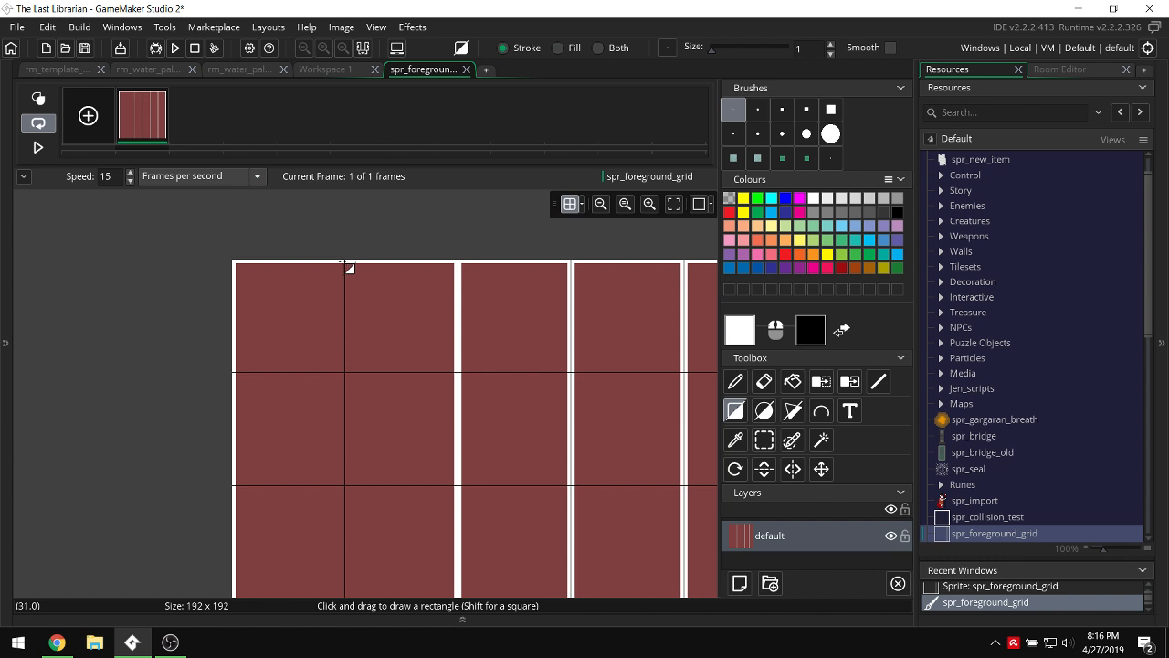
drag(347, 263, 353, 404)
scroll(349, 295, down, 2)
ctrl+scroll(535, 308, down, 3)
scroll(534, 308, up, 2)
Copy the whole sprite image as a brush and rotate that brush by 90 degrees.
key(s)
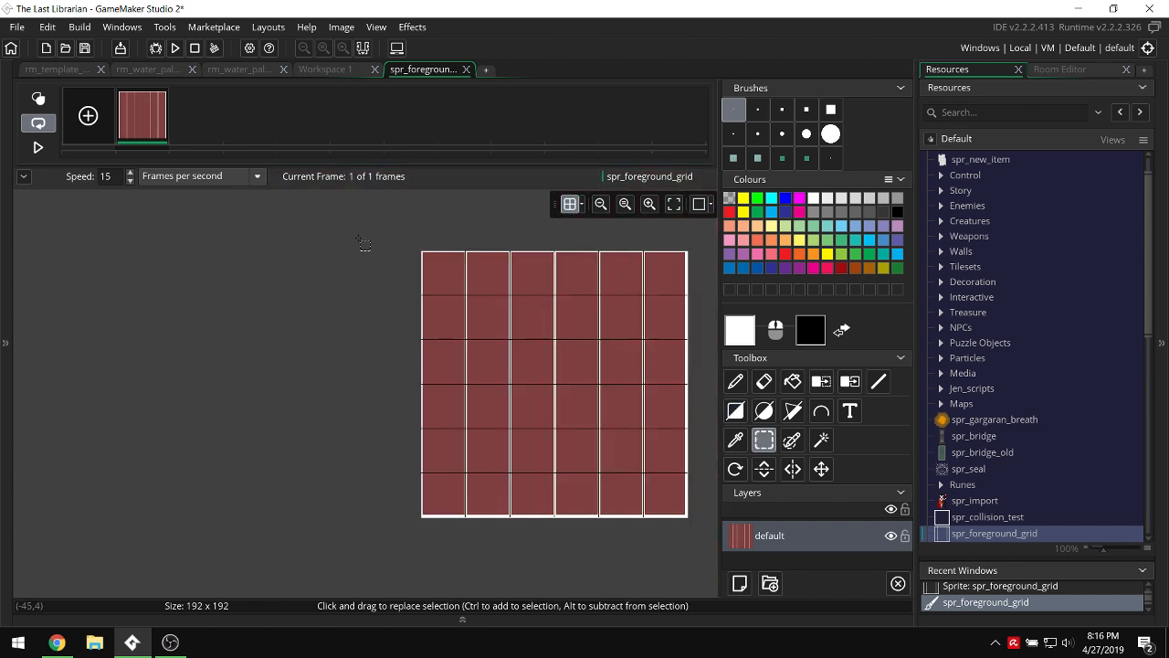
drag(361, 222, 752, 634)
key(ctrl+c)
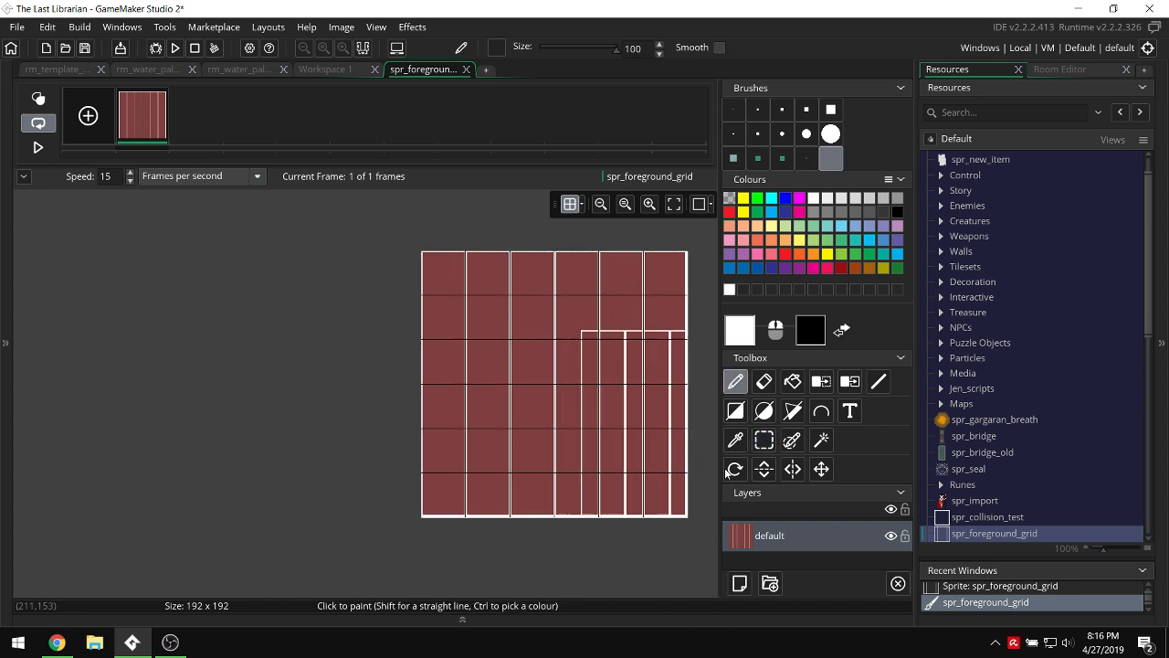
click(733, 471)
drag(616, 48, 570, 49)
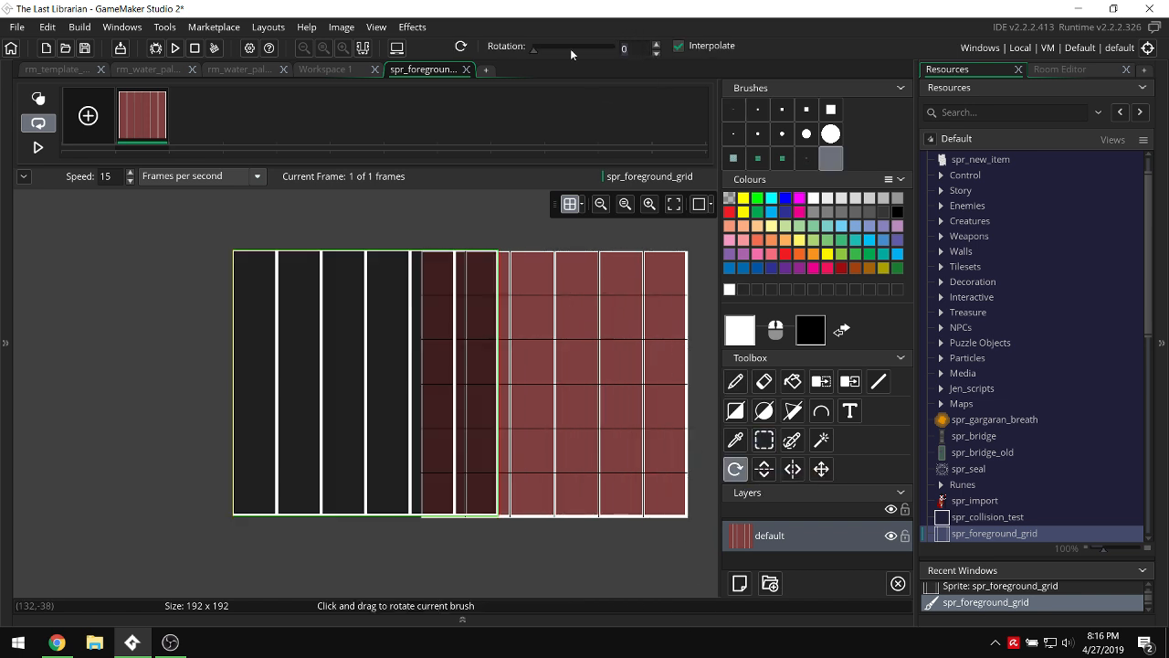
text(90)
click(361, 339)
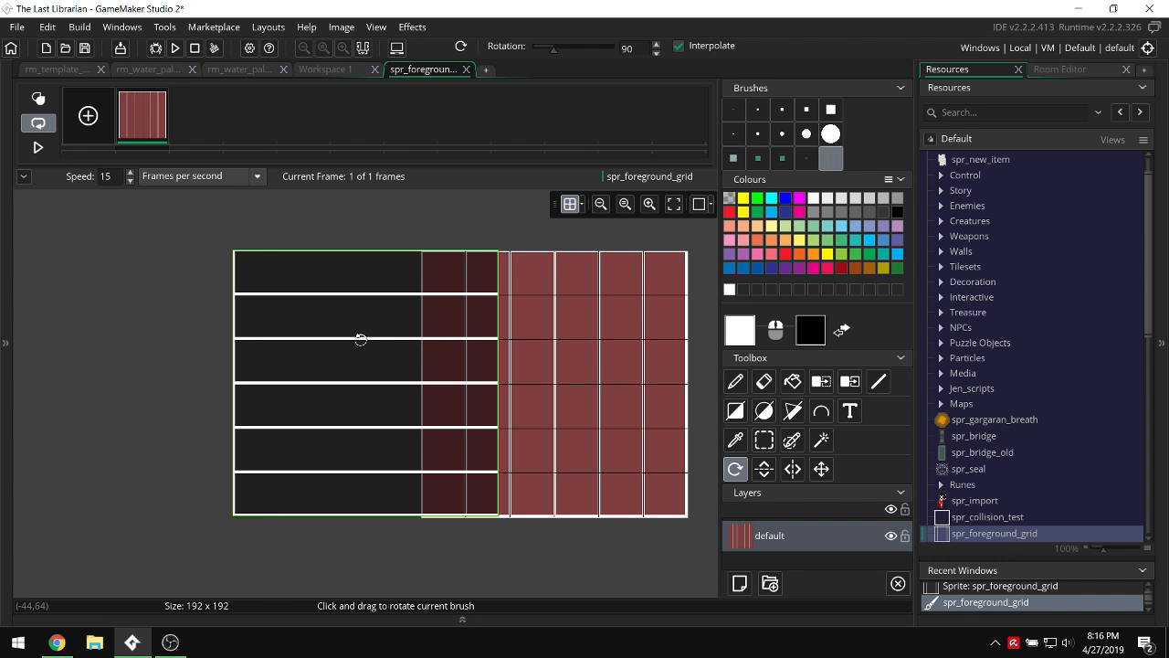
click(360, 339)
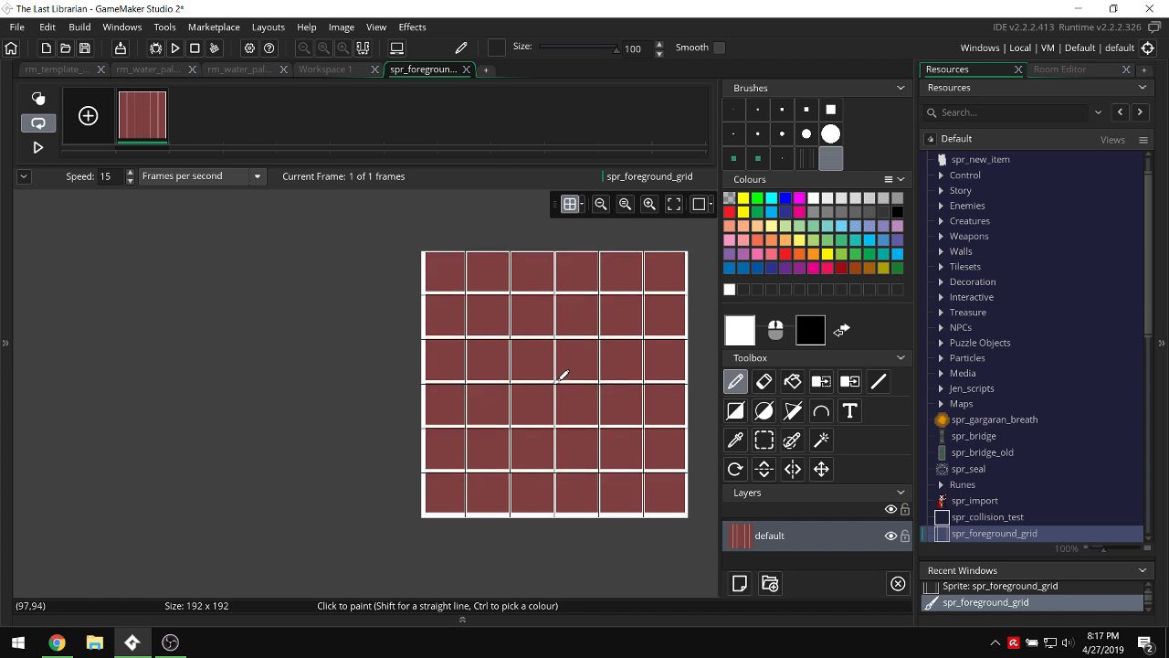
Stamp the rotated line brush over the sprite, aligned so its horizontal lines complete the grid of square cells.
scroll(563, 375, up, 1)
scroll(563, 374, up, 1)
click(562, 379)
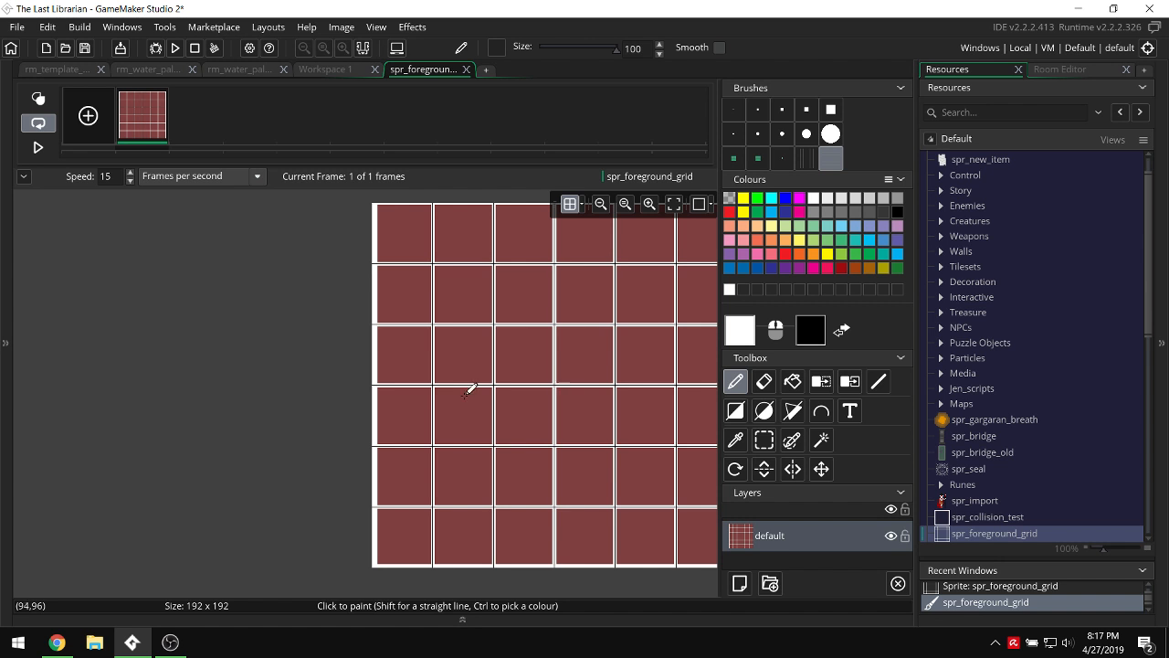
Erase the extra white pixel column inside the left border beside the third and fourth cell rows with a 1-pixel brush.
middle_drag(470, 386, 286, 387)
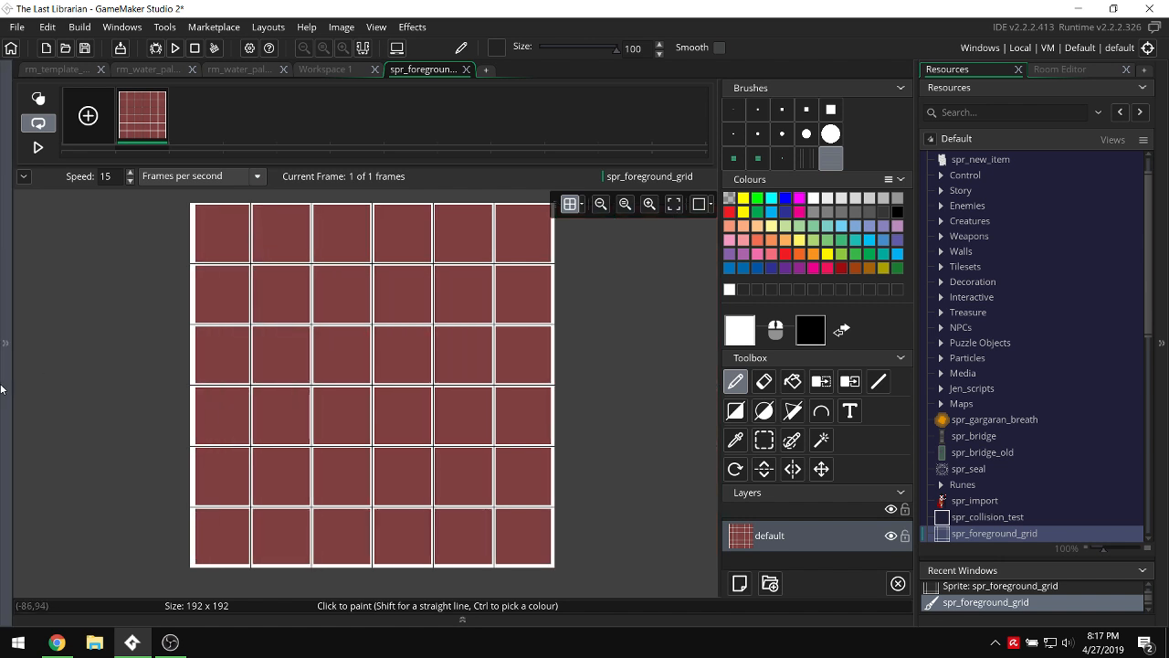
click(731, 111)
key(l)
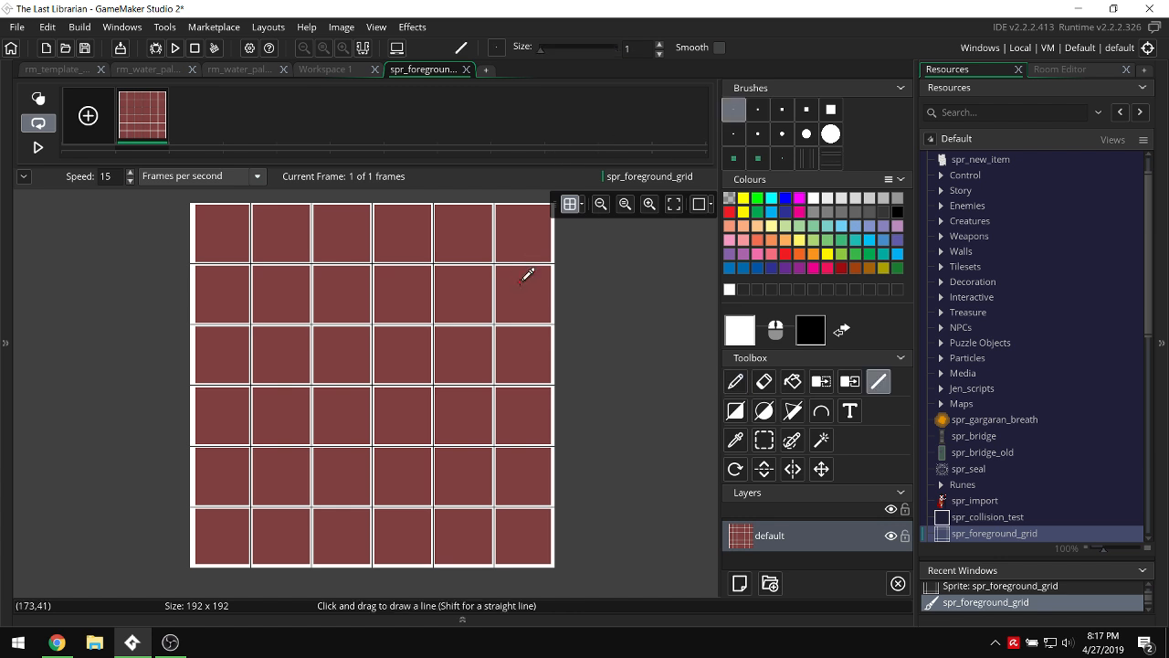
scroll(259, 335, up, 4)
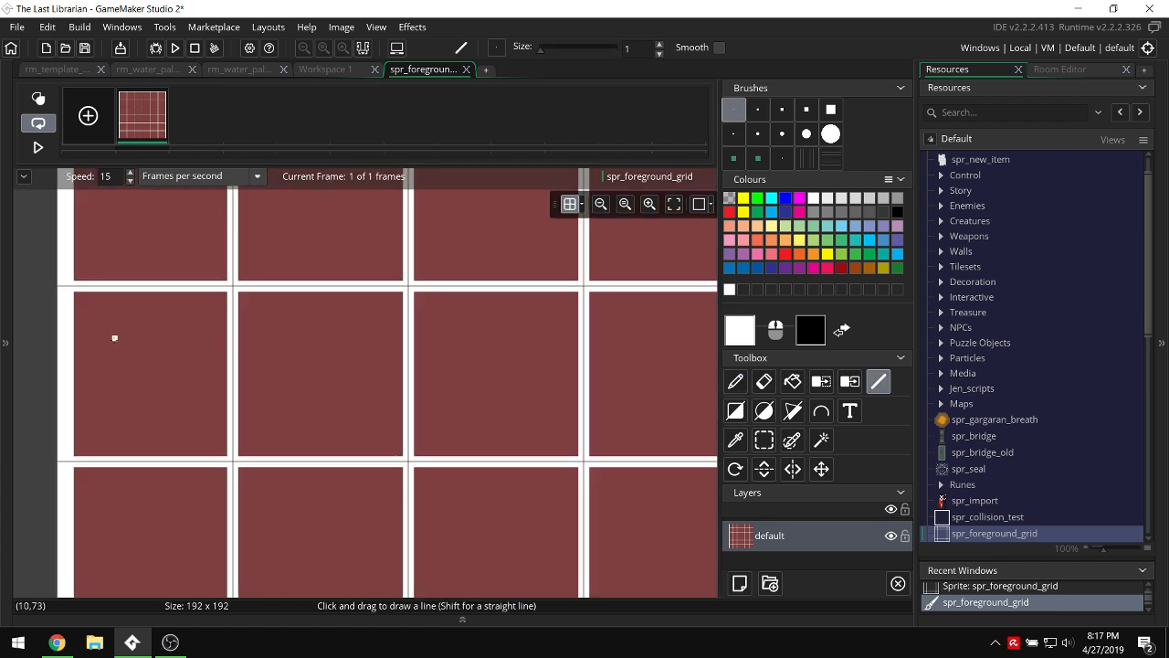
key(e)
mouse_move(135, 313)
mouse_down()
mouse_move(136, 287)
mouse_move(139, 454)
mouse_up()
scroll(395, 315, right, 5)
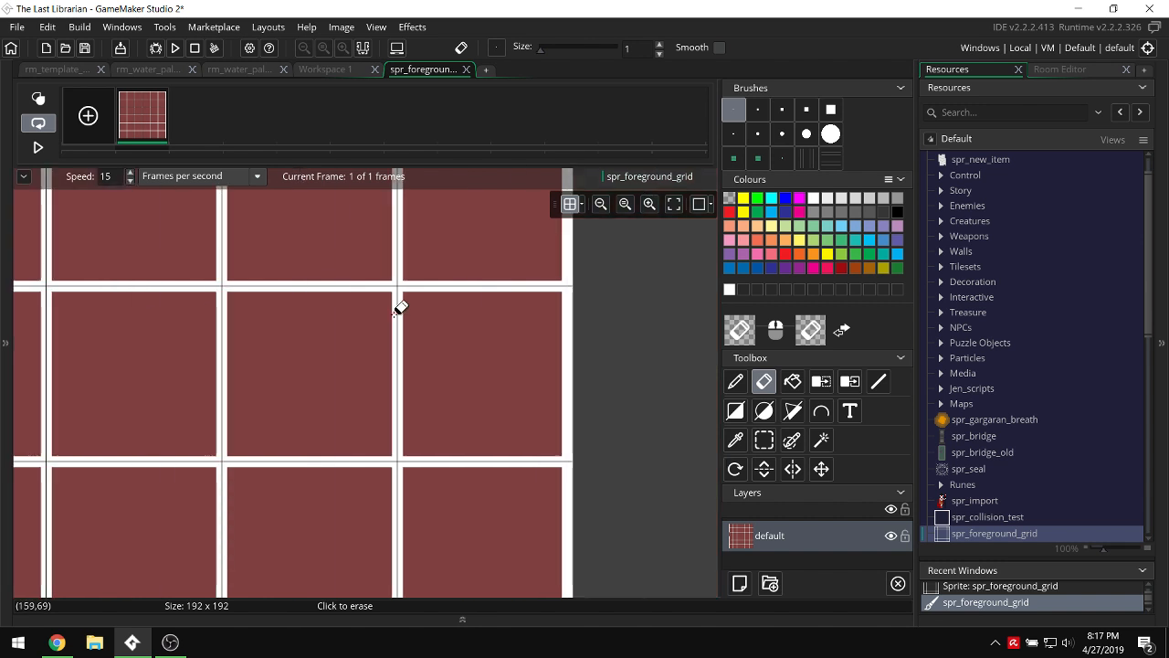
scroll(399, 308, left, 5)
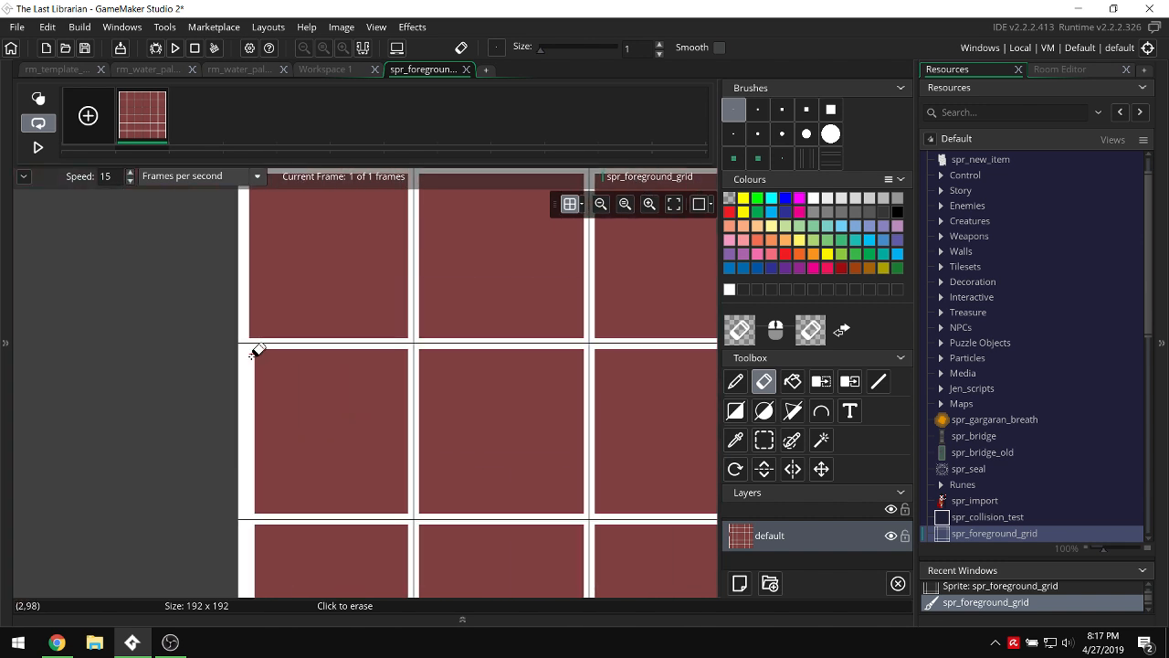
drag(258, 351, 257, 515)
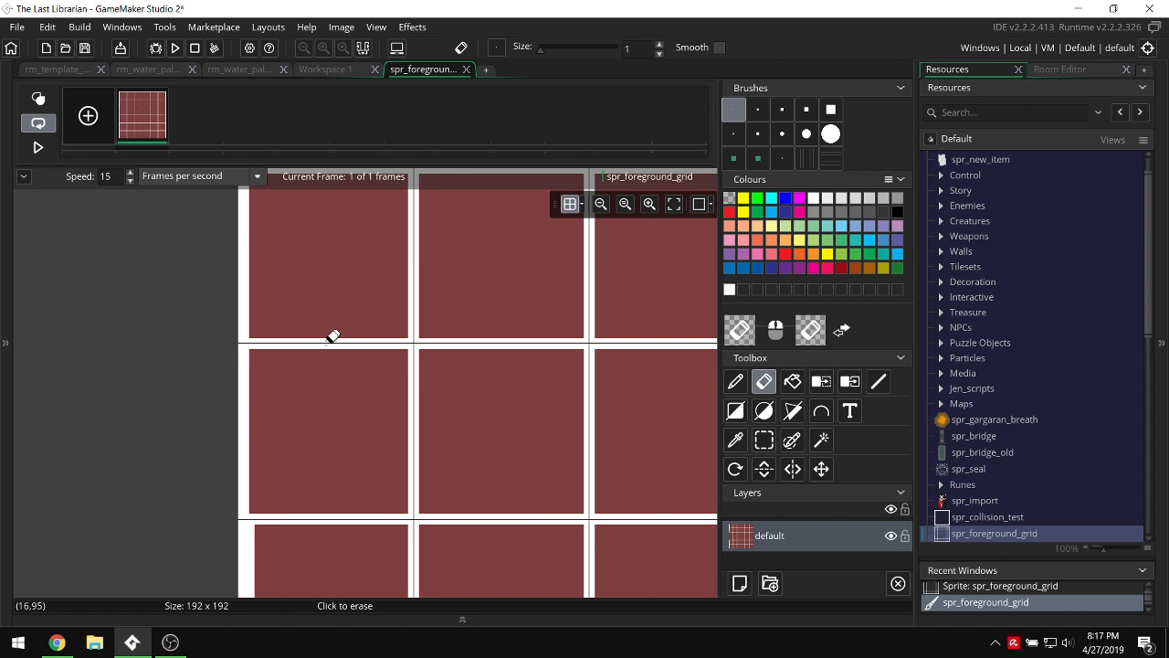
Select and delete the extra white pixels inside the left border beside the fifth and sixth cell rows.
scroll(329, 404, down, 3)
key(s)
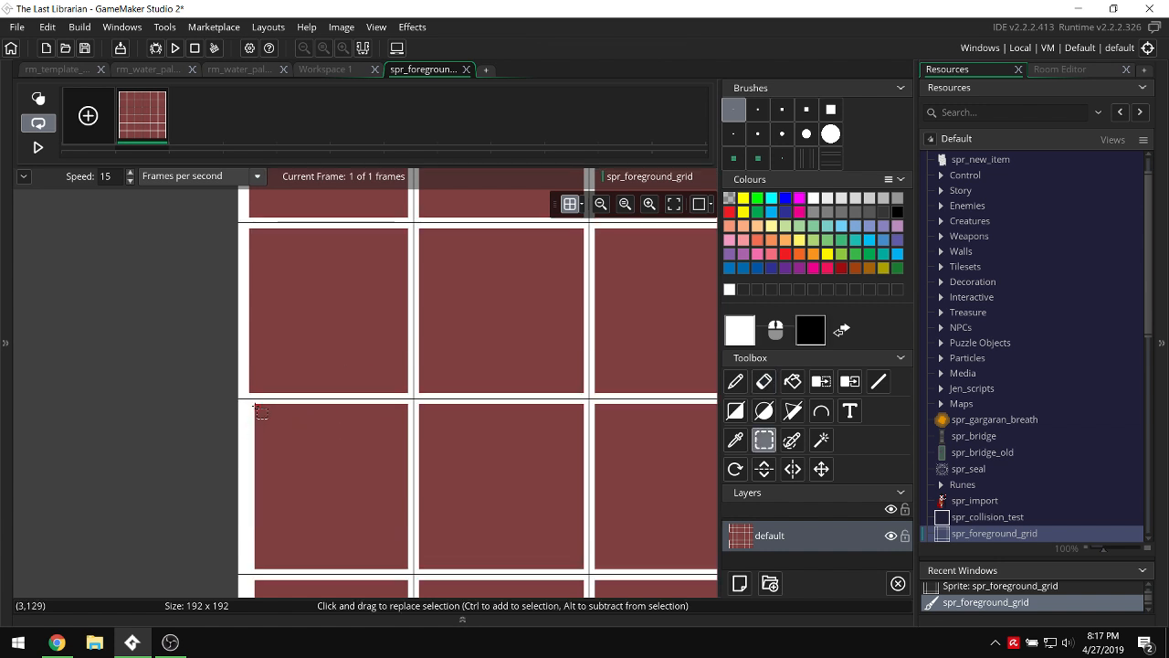
drag(253, 407, 301, 561)
click(296, 552)
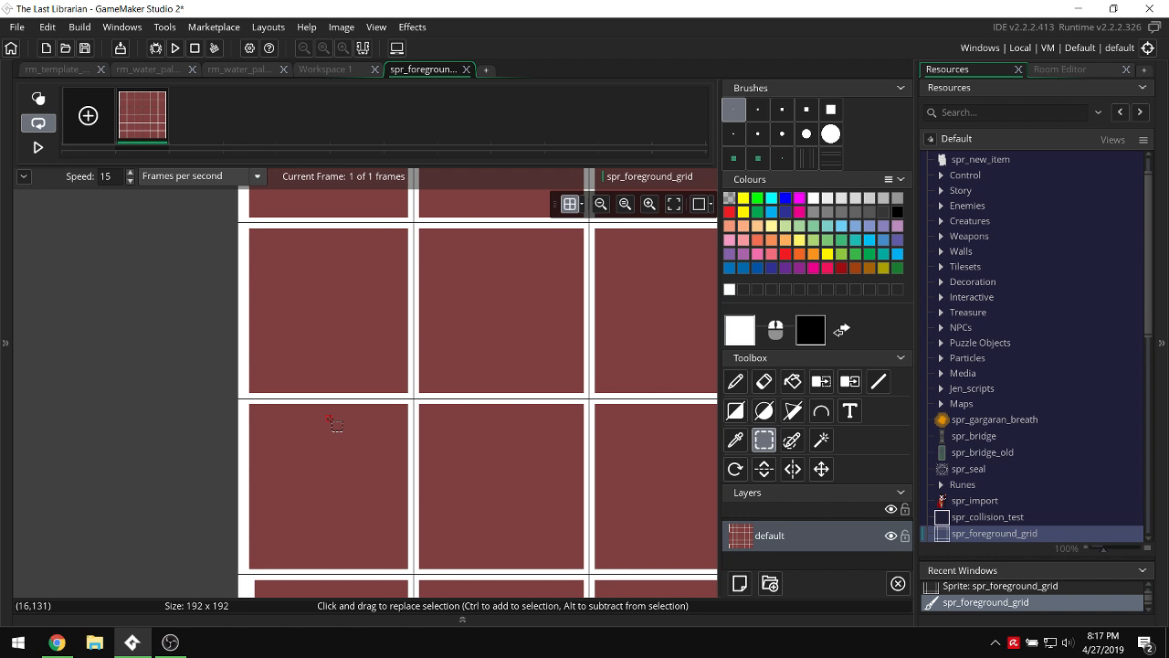
ctrl+scroll(332, 423, up, 2)
scroll(332, 423, down, 3)
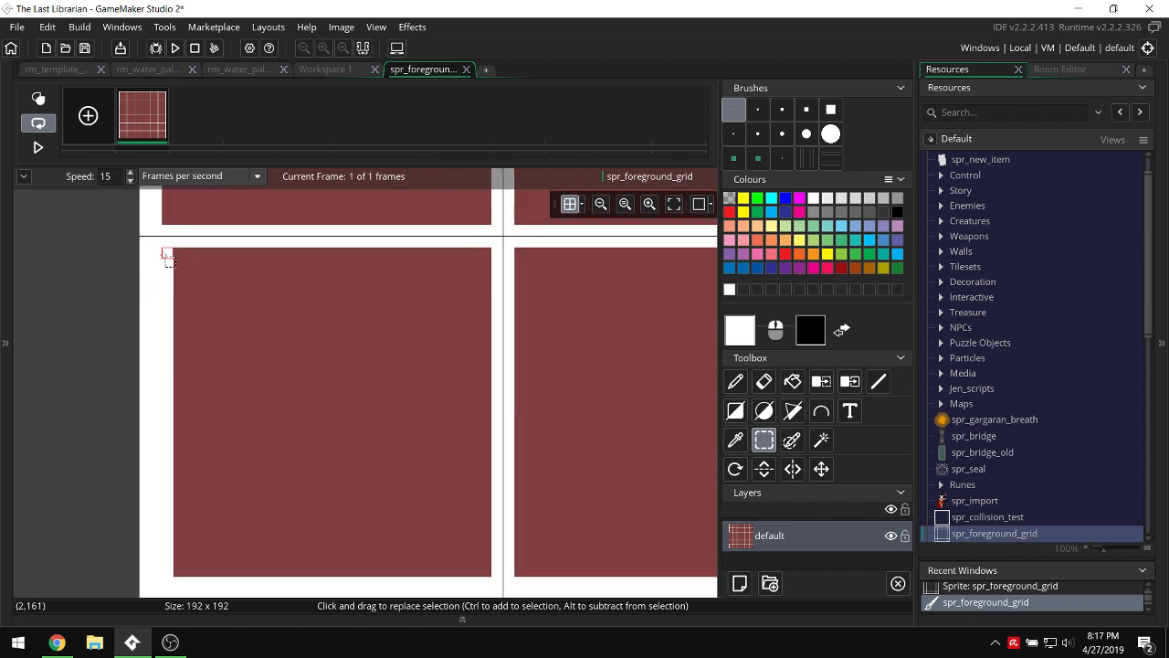
drag(162, 248, 228, 573)
key(Delete)
scroll(255, 454, down, 3)
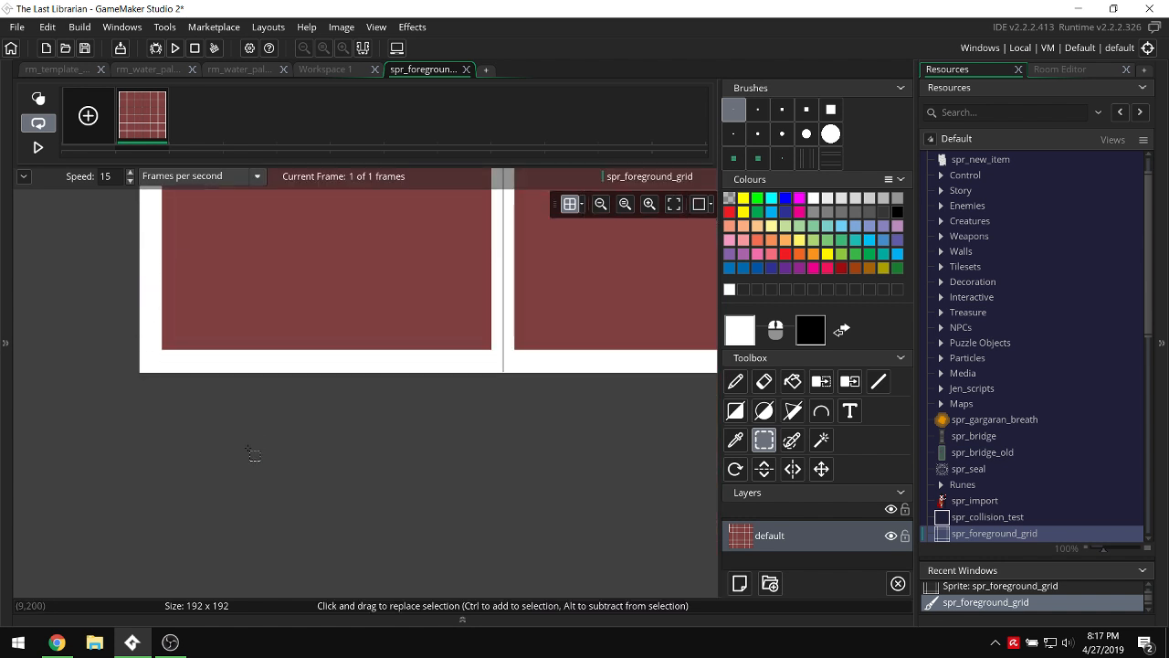
Remove the extra white pixels inside the left border beside the second and first cell rows.
scroll(246, 334, up, 8)
scroll(240, 335, down, 3)
drag(164, 518, 171, 553)
drag(173, 468, 211, 231)
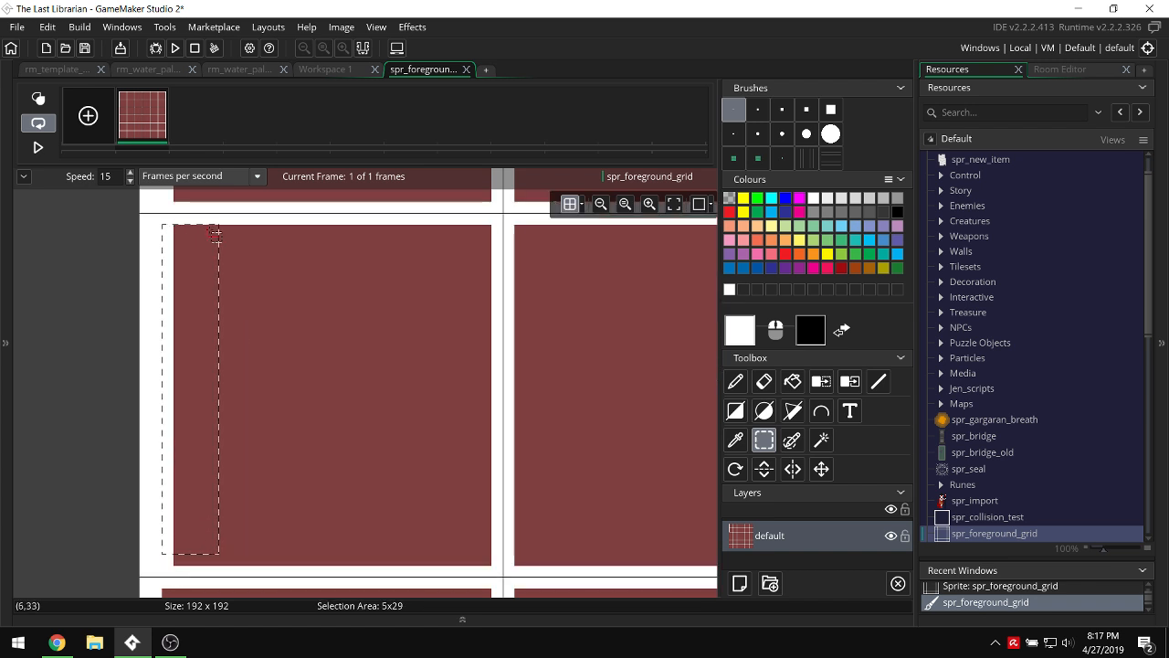
key(Delete)
key(e)
scroll(213, 425, up, 4)
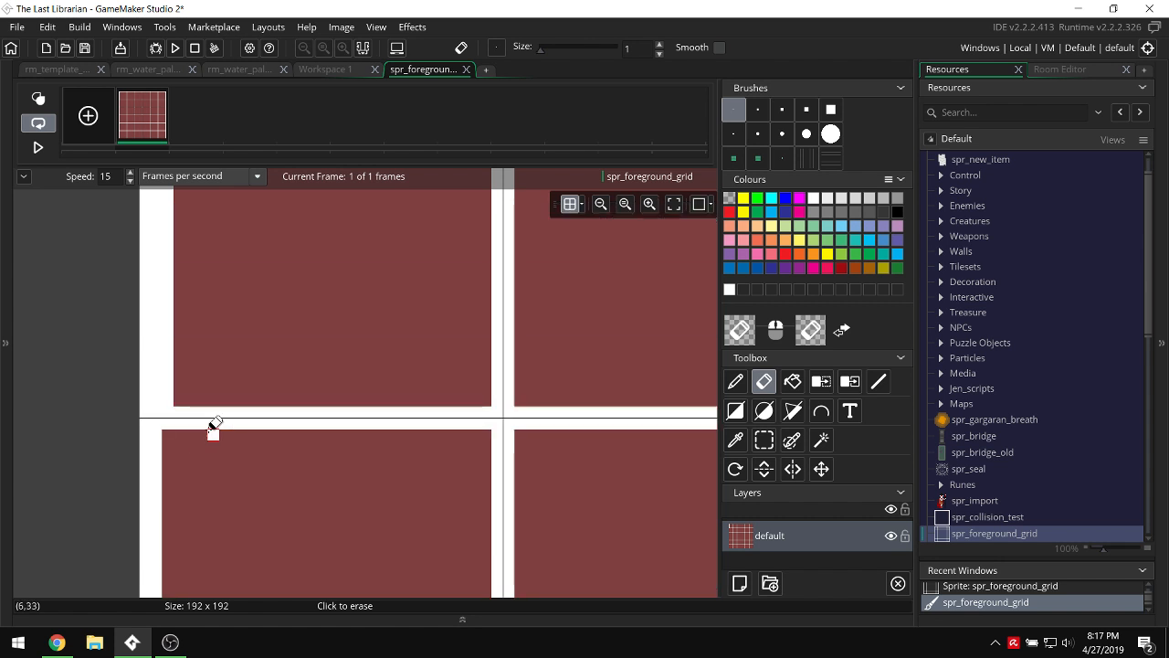
scroll(182, 402, up, 1)
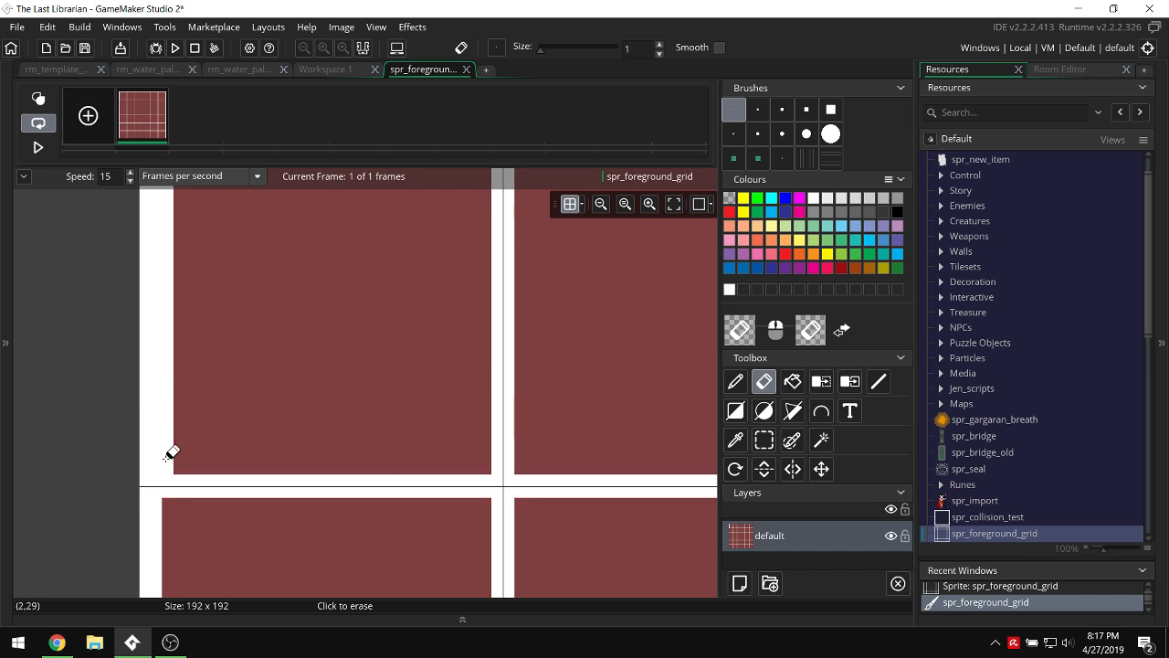
drag(170, 462, 176, 175)
scroll(190, 378, up, 4)
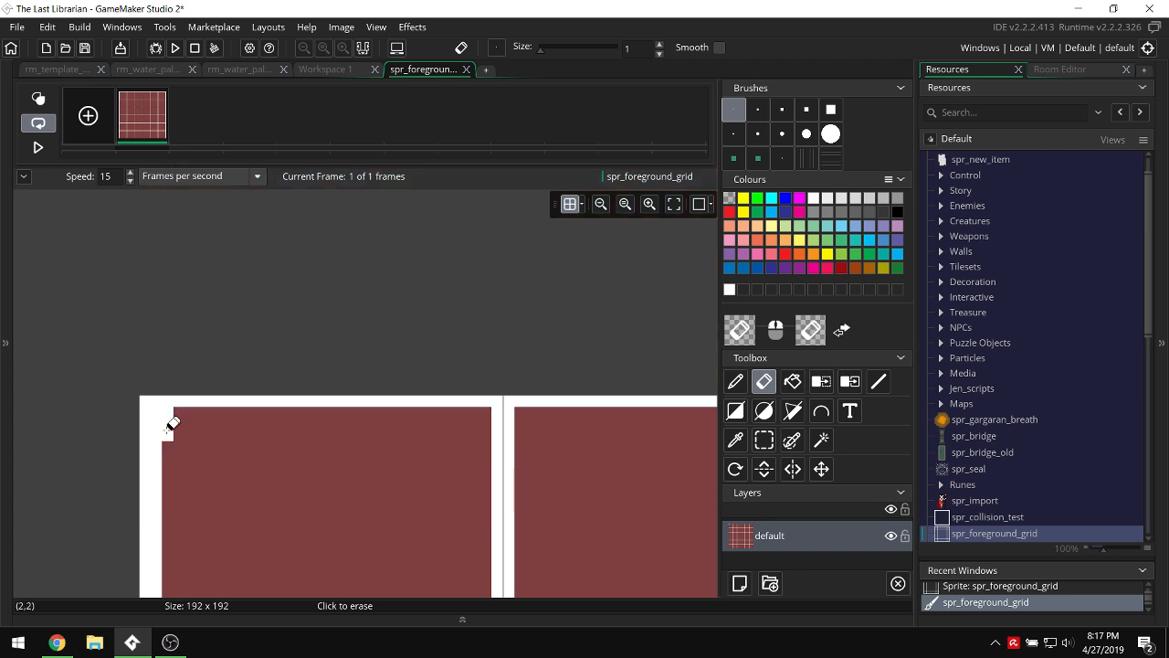
Draw a straight 1-pixel white line just below the top border, across the sprite's full width, to thicken that border.
key(d)
key(l)
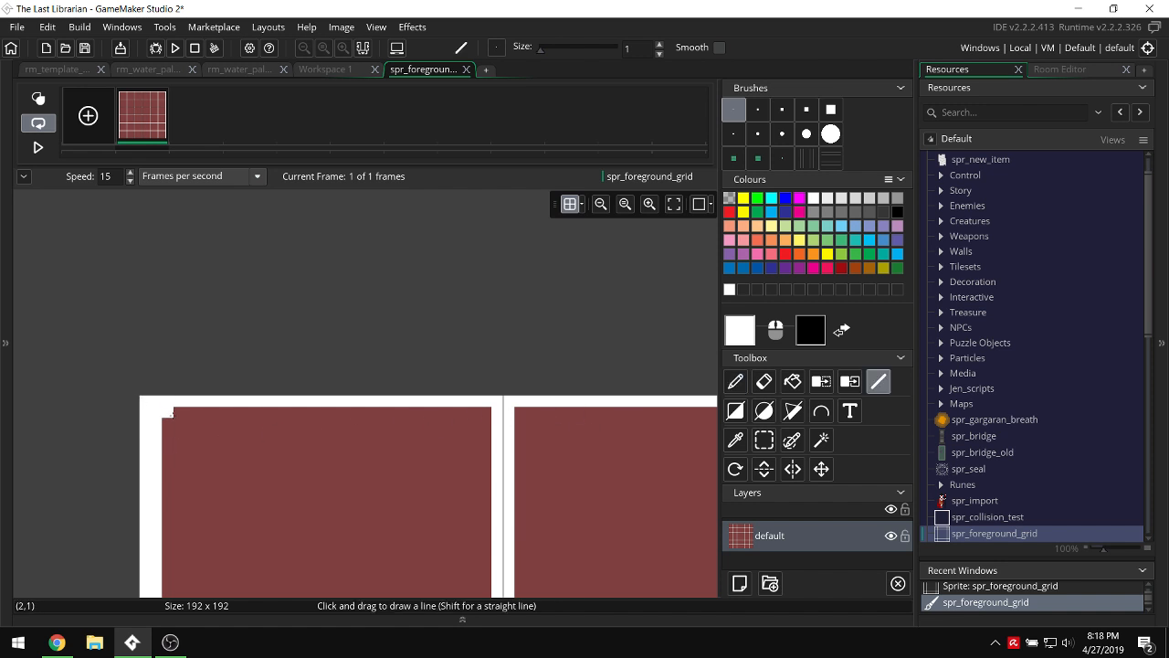
shift+scroll(522, 415, right, 10)
mouse_move(169, 415)
shift+mouse_down()
mouse_move(569, 413)
mouse_move(569, 378)
shift+mouse_up()
ctrl+scroll(372, 385, down, 1)
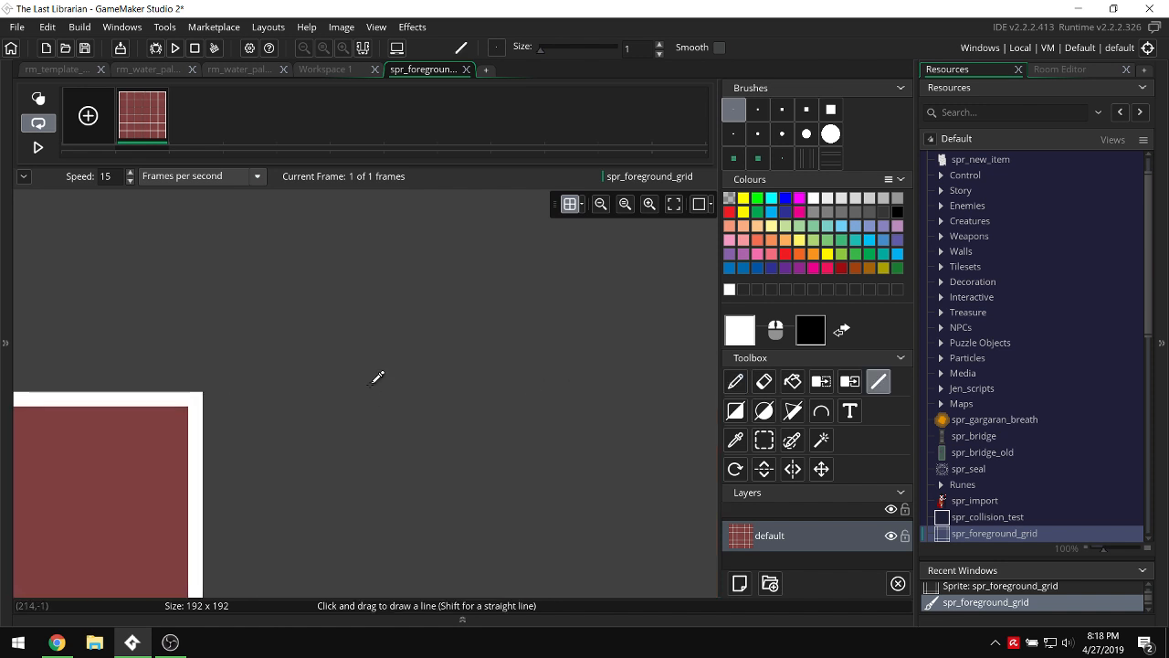
ctrl+scroll(377, 377, down, 2)
scroll(334, 387, down, 2)
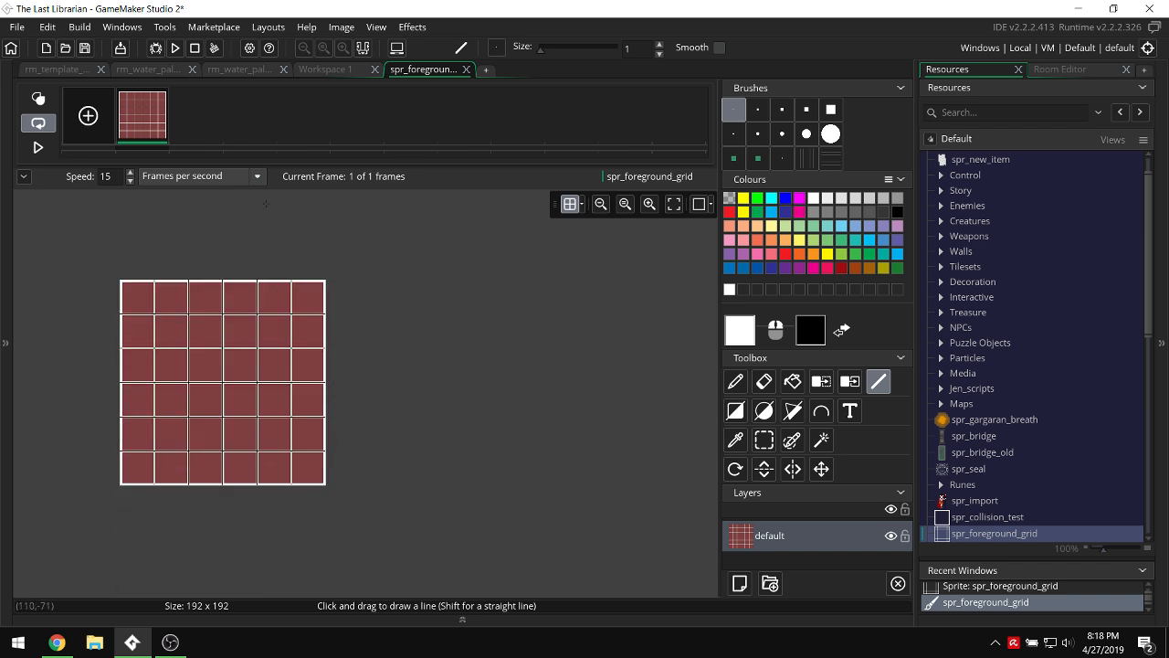
Open the rm_water_palace_main room from the Water Palace rooms group.
scroll(1016, 409, down, 10)
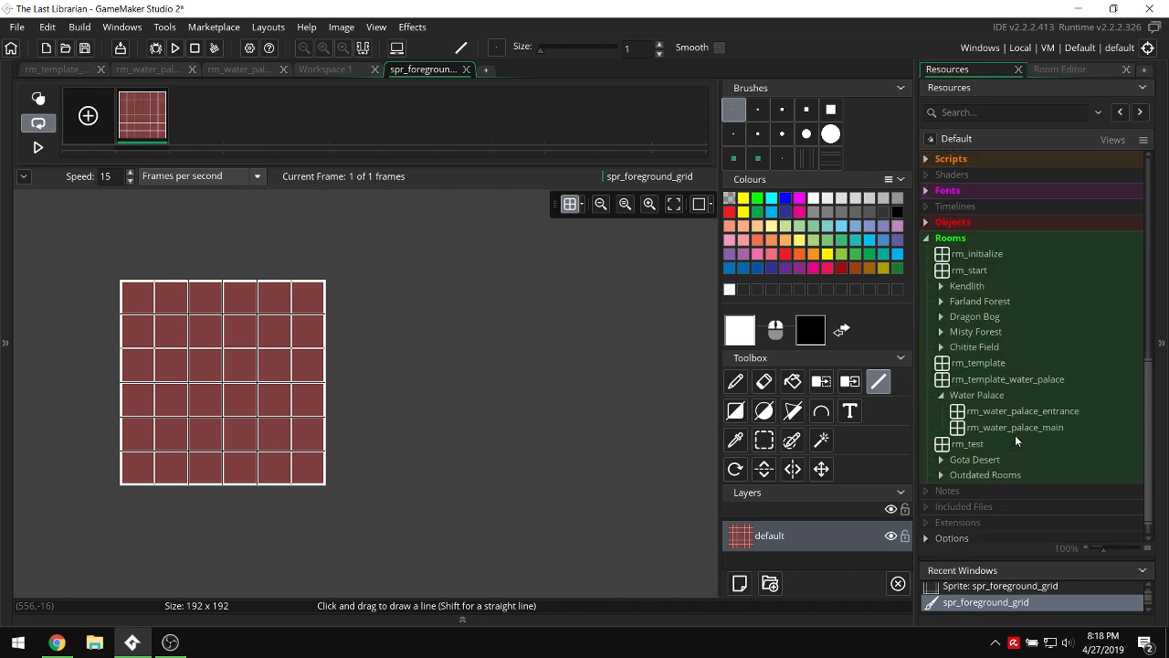
scroll(1015, 434, down, 1)
double_click(1009, 406)
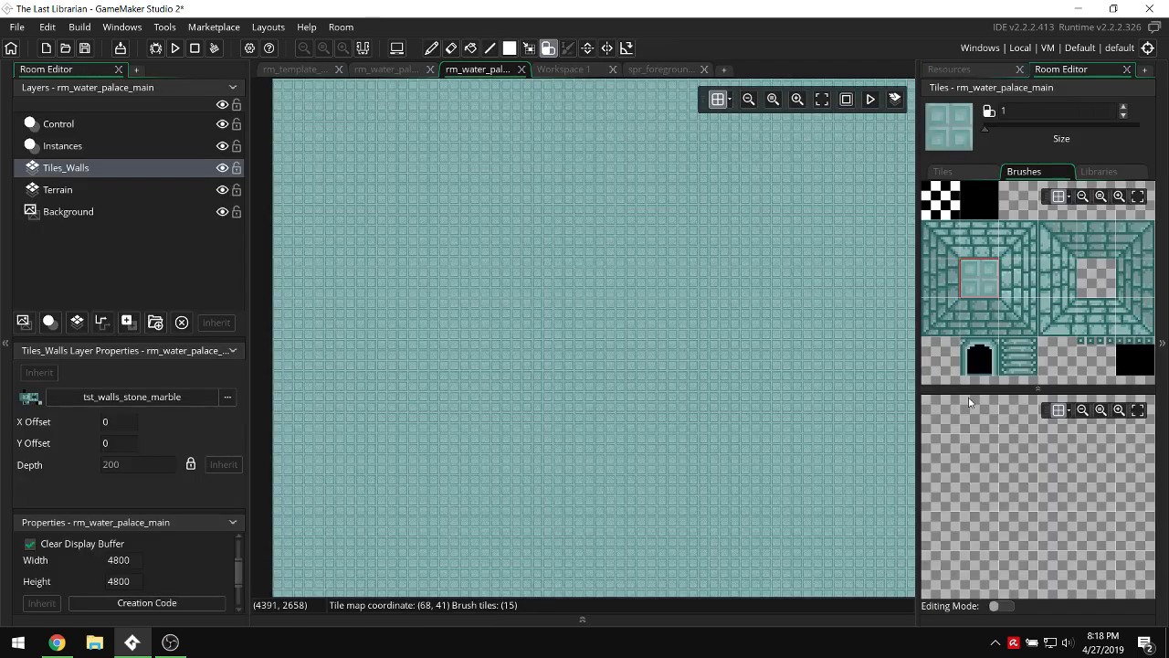
Add a background layer above the Control layer and assign the spr_foreground_grid sprite to it.
click(82, 296)
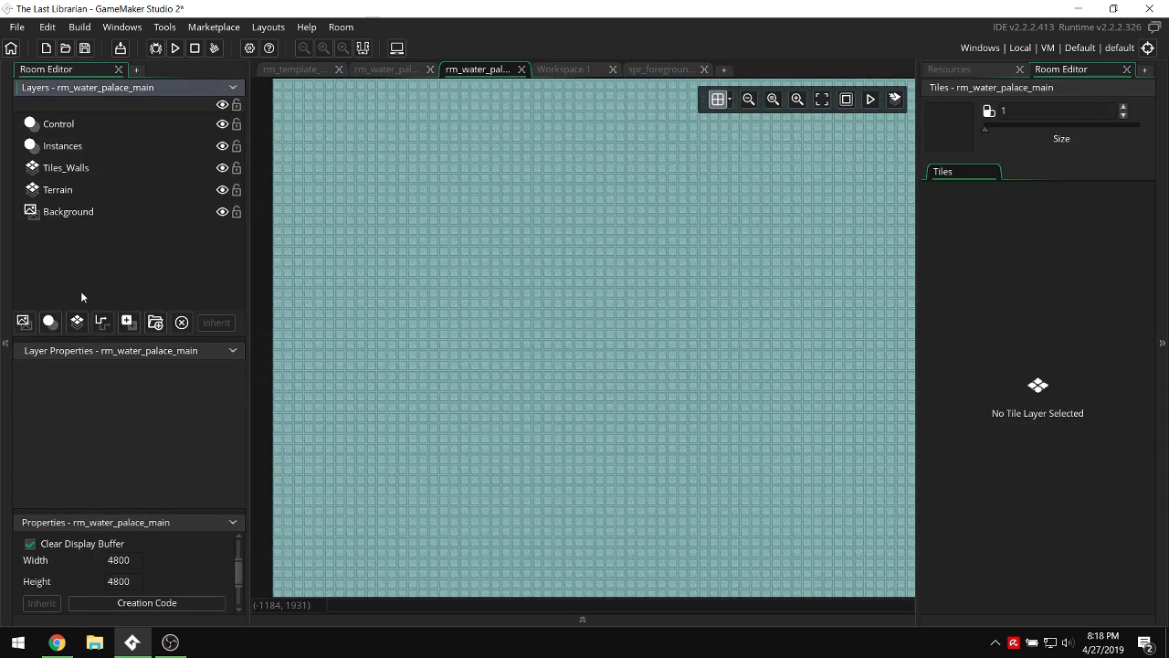
click(43, 126)
click(22, 322)
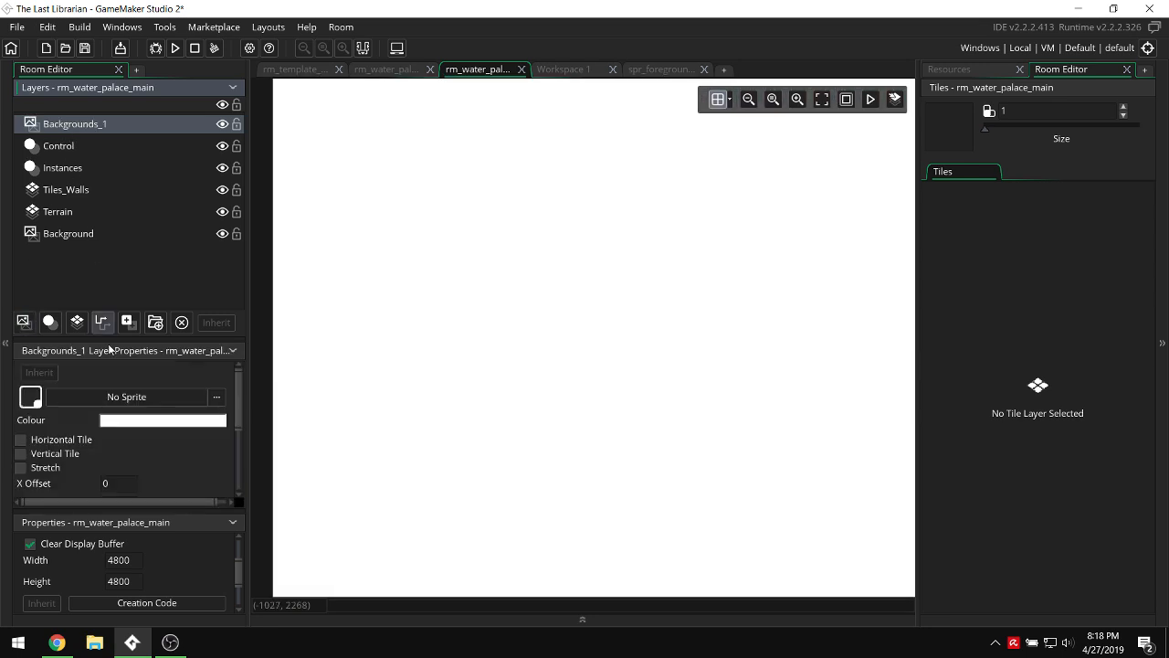
click(126, 396)
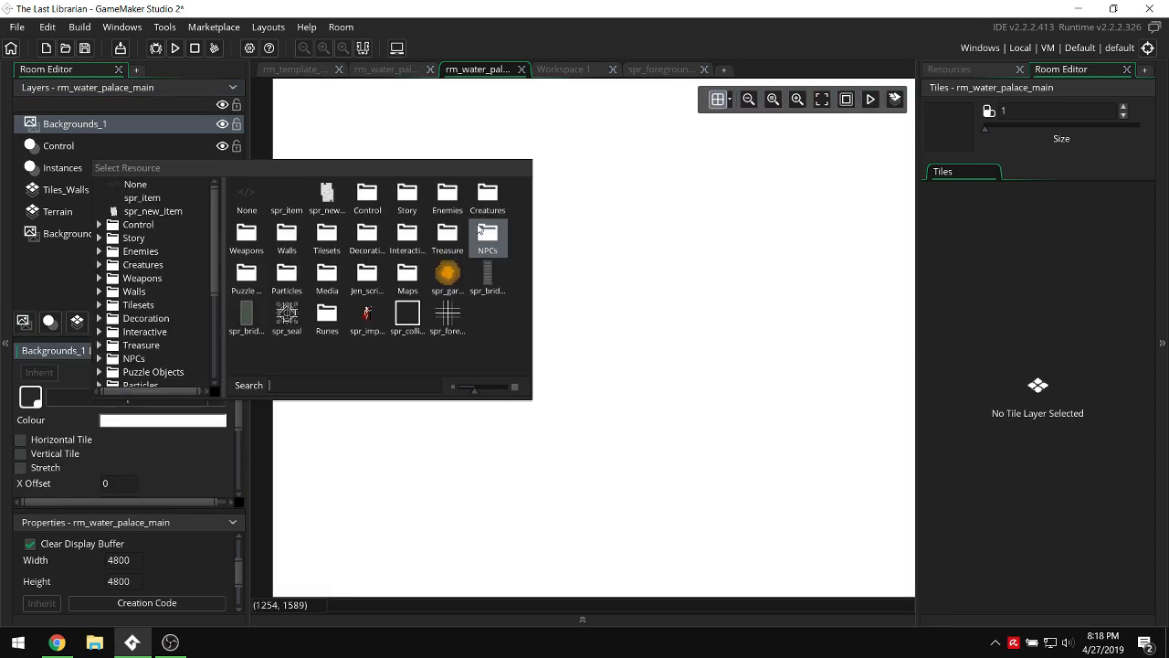
double_click(447, 317)
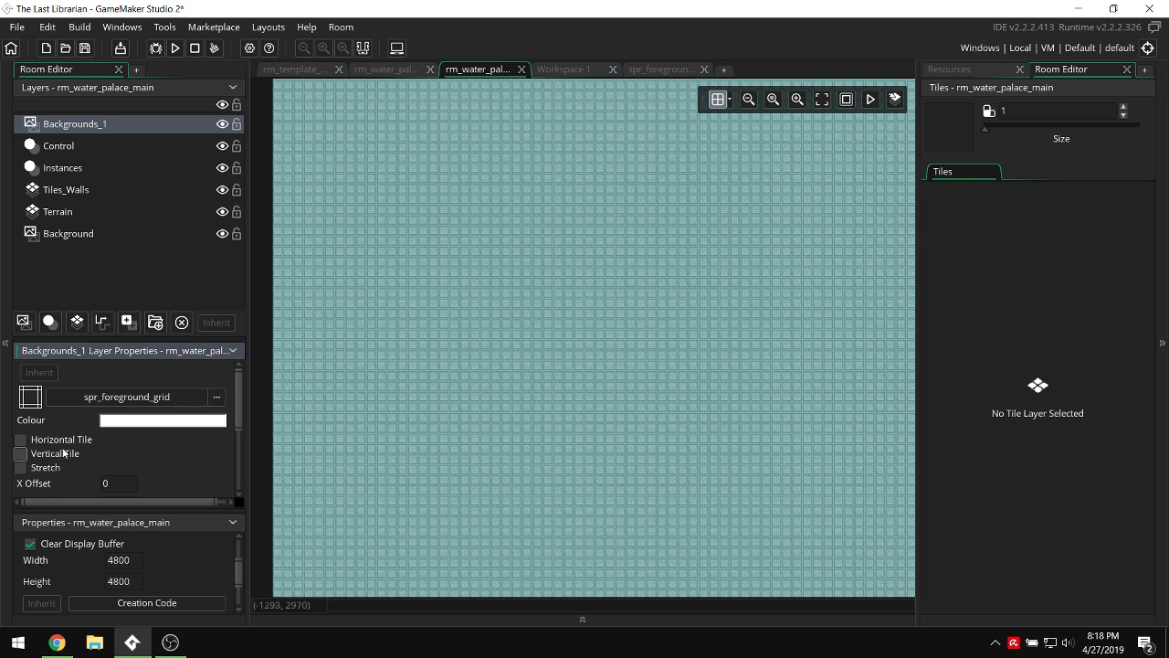
Stretch the new grid background so it covers the entire room.
click(20, 467)
scroll(568, 296, down, 5)
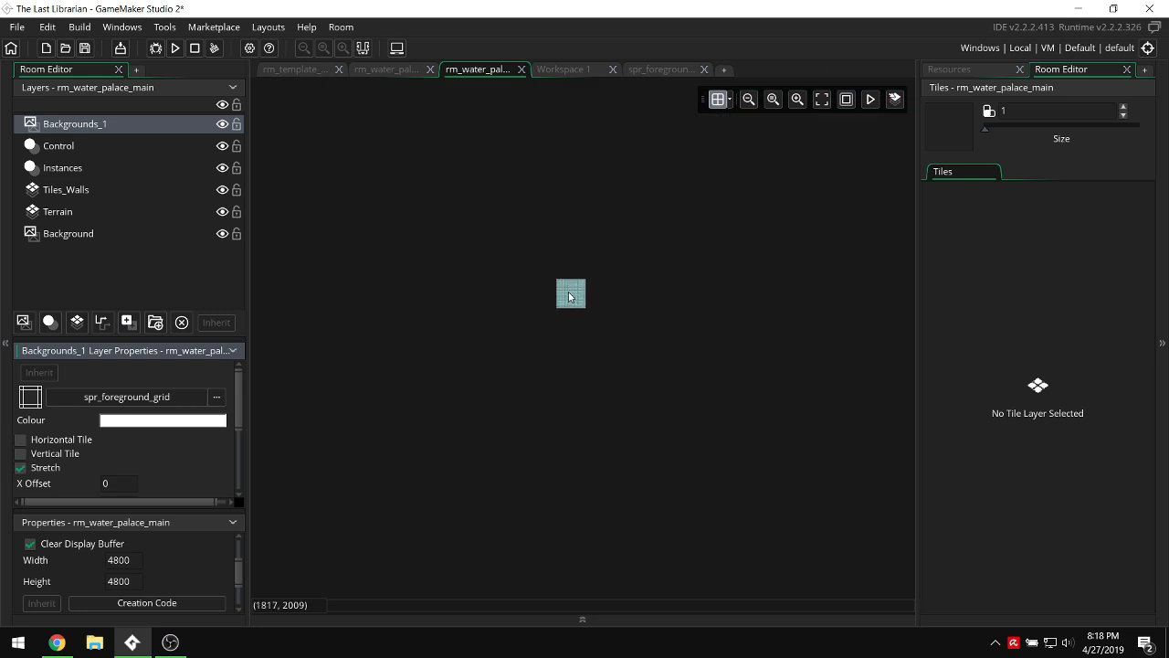
scroll(568, 296, up, 3)
scroll(568, 292, right, 1)
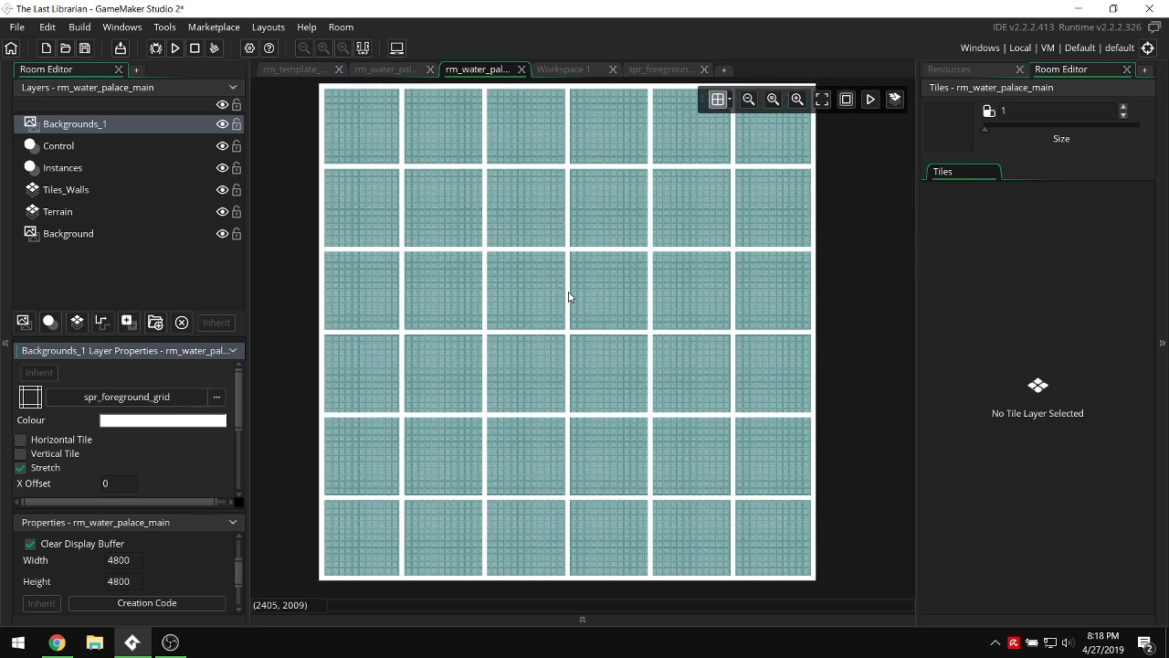
Set the default layer opacity of spr_foreground_grid to 25 and return to the rm_water_palace_main room.
click(689, 71)
double_click(762, 535)
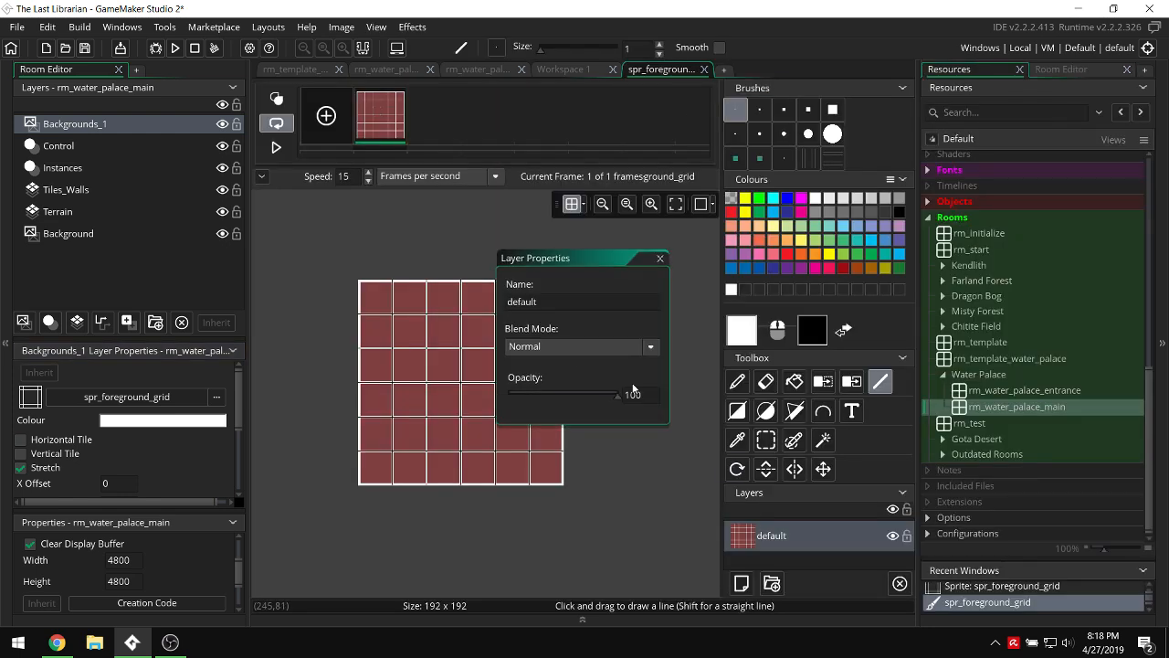
double_click(632, 394)
text(25)
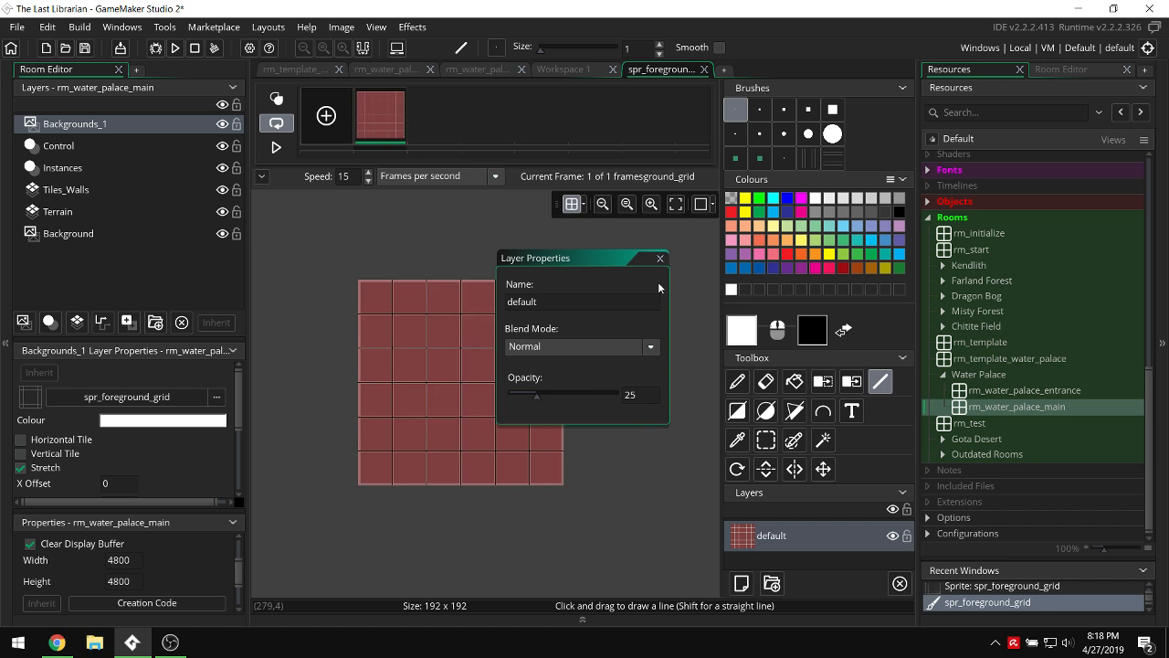
click(661, 258)
click(491, 70)
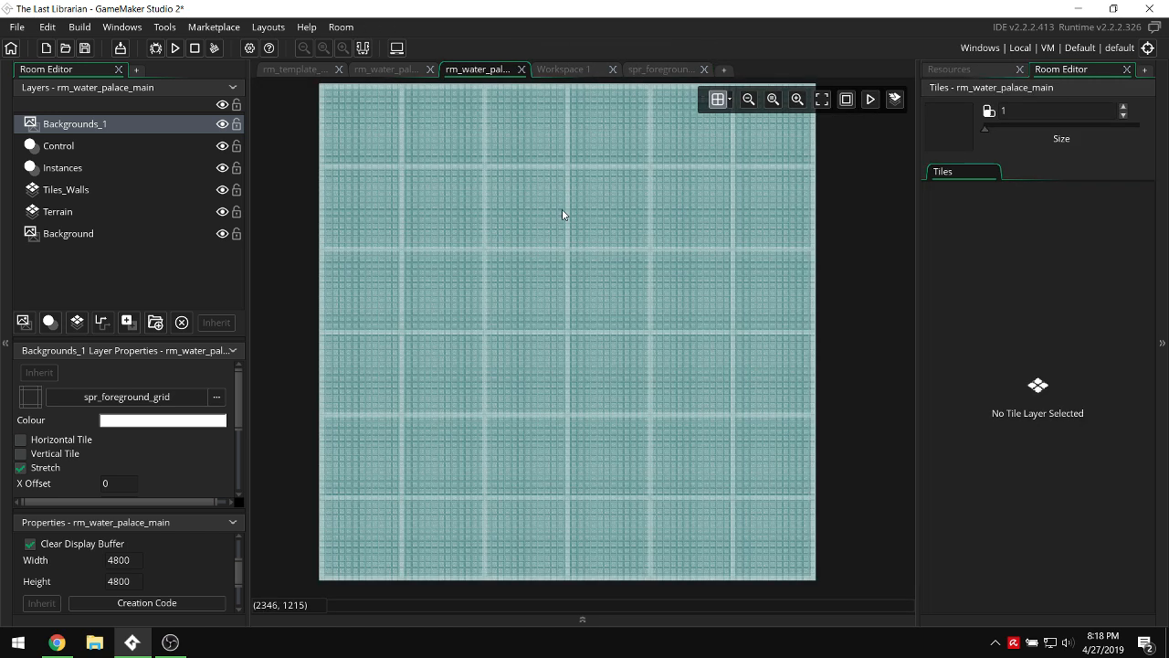
Examine the semi-transparent grid overlay across the room to check how its lines fall on the floor tiles.
ctrl+scroll(563, 215, up, 5)
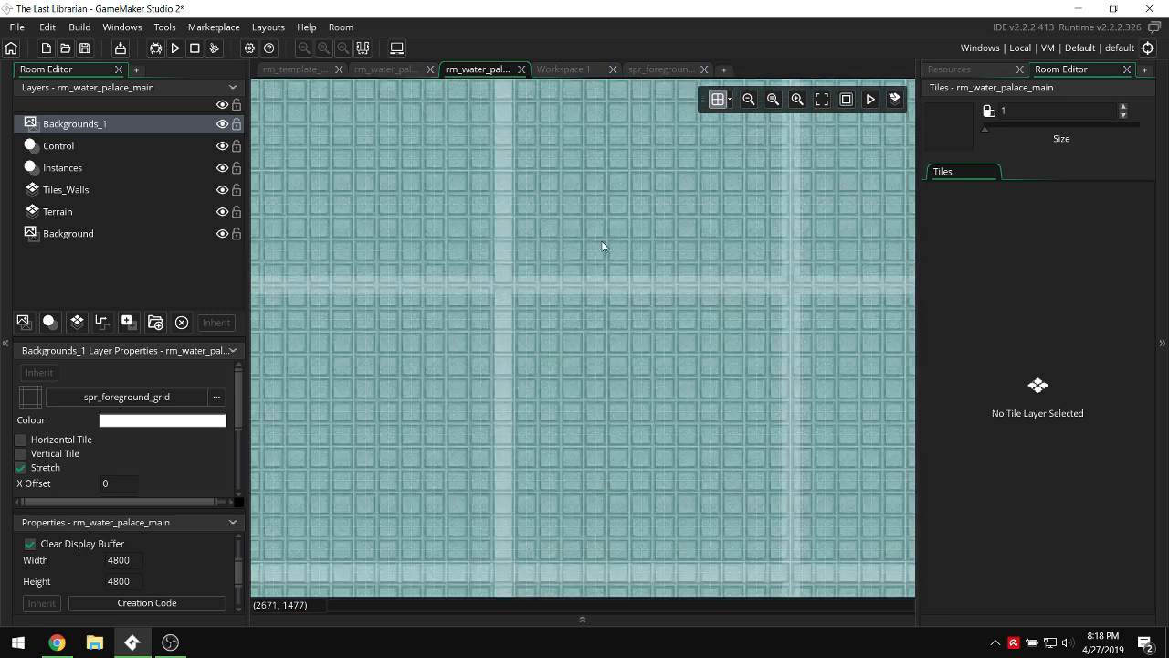
shift+scroll(617, 264, left, 10)
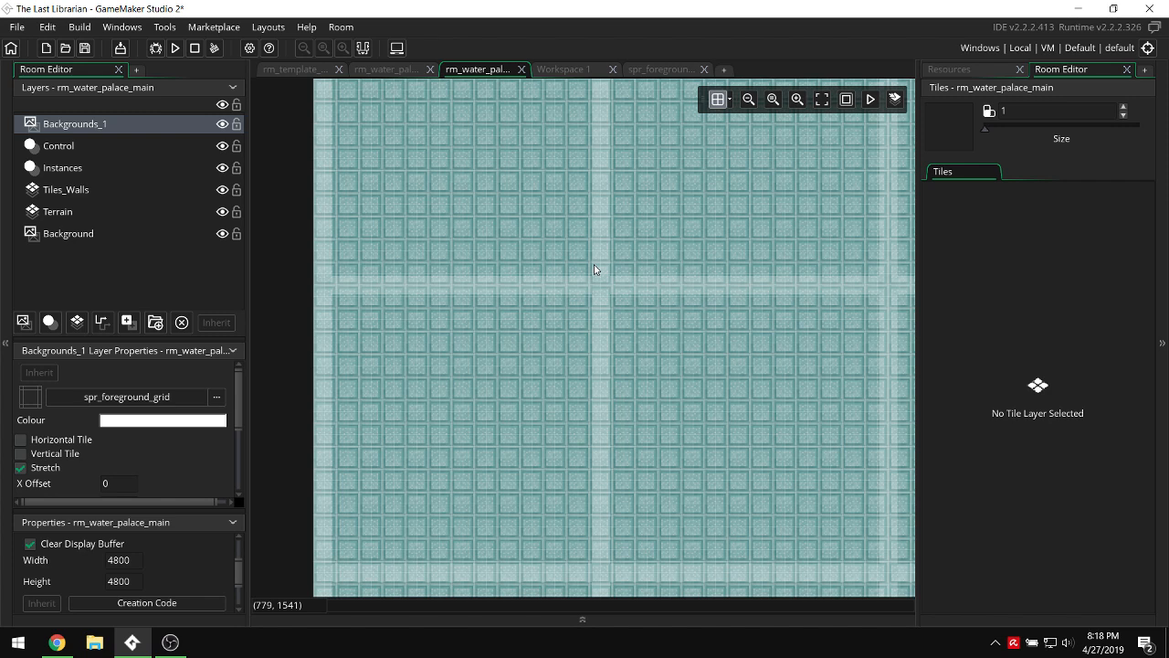
scroll(594, 264, down, 5)
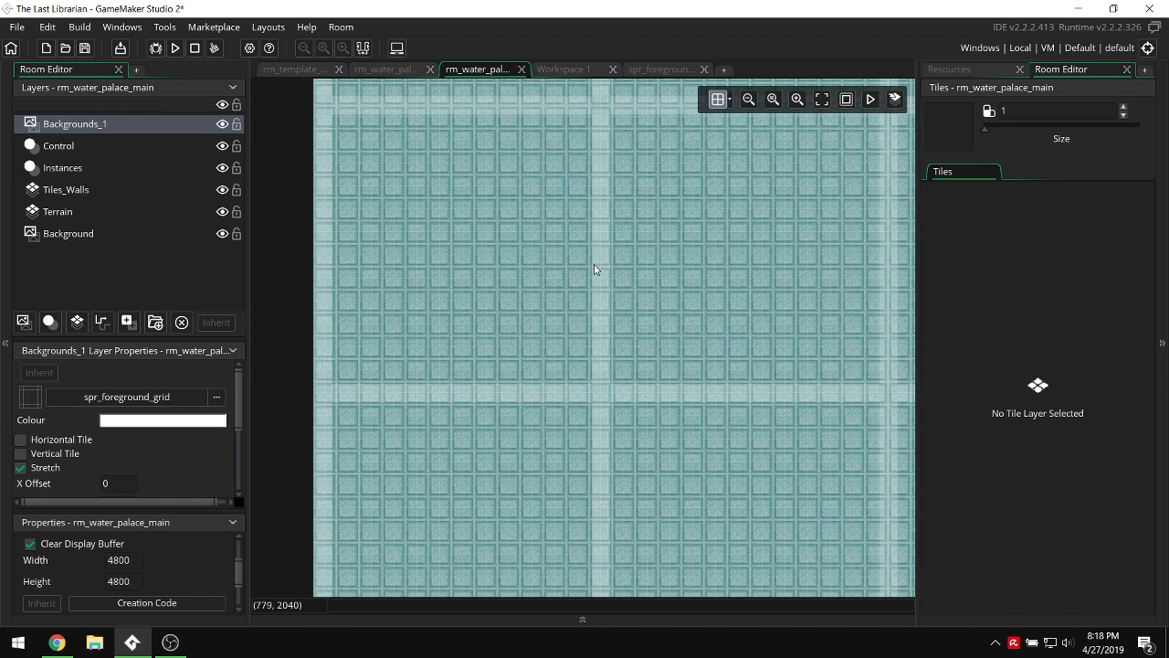
shift+scroll(594, 268, right, 3)
scroll(594, 269, down, 8)
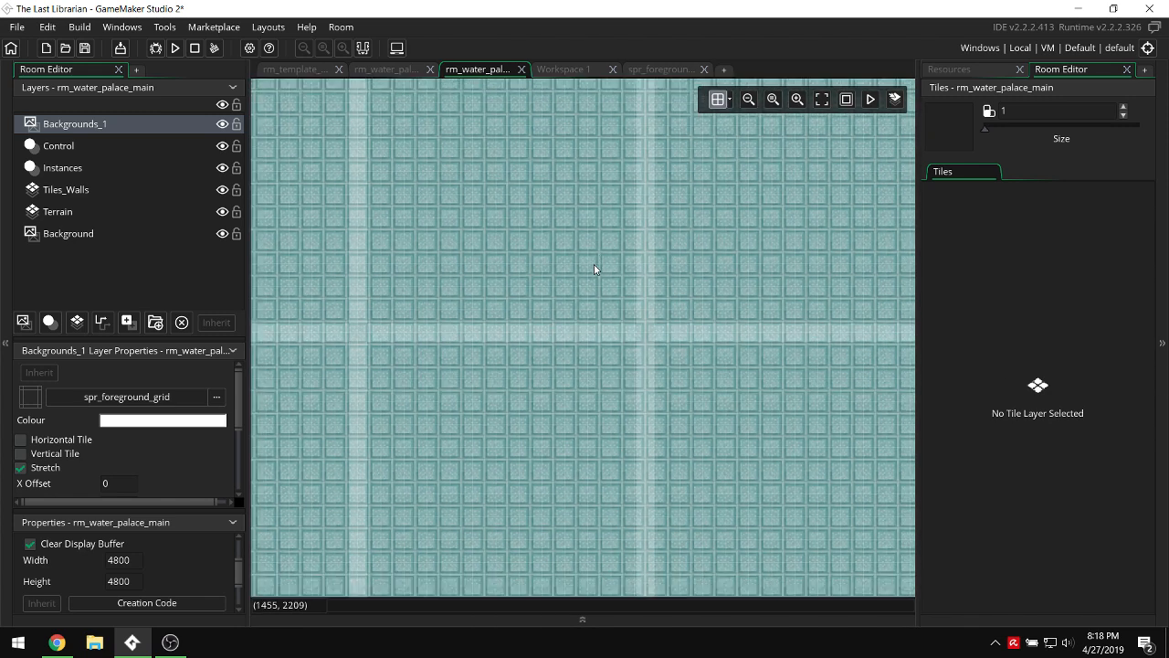
ctrl+scroll(594, 269, down, 3)
shift+scroll(577, 267, right, 4)
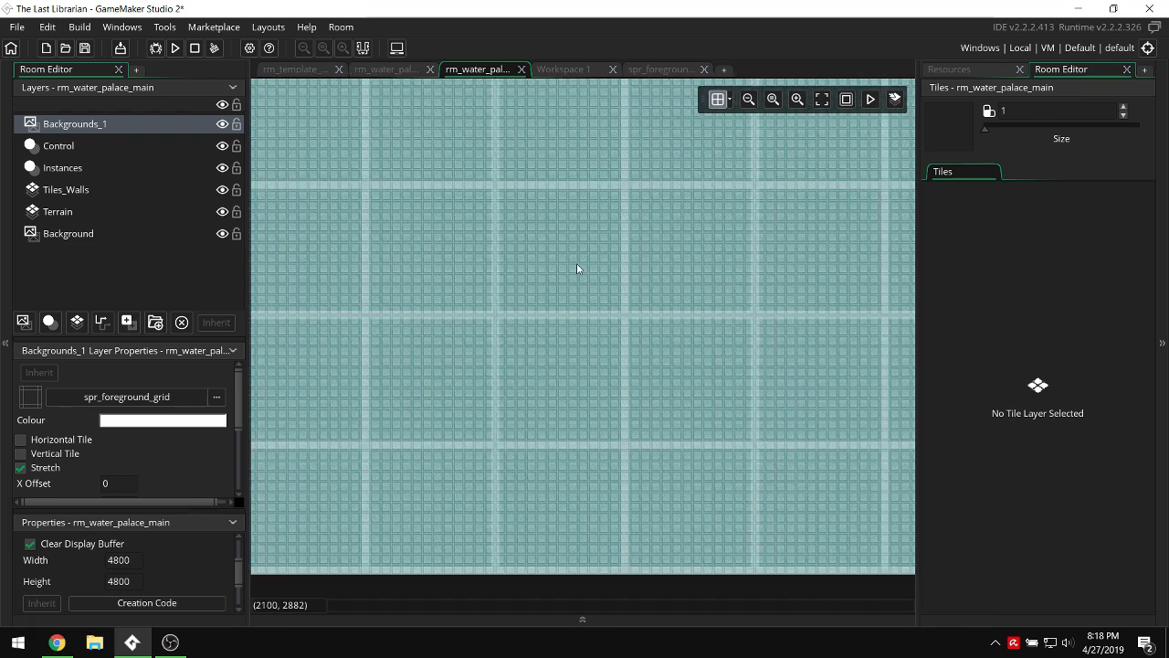
ctrl+scroll(558, 277, down, 3)
scroll(525, 290, up, 2)
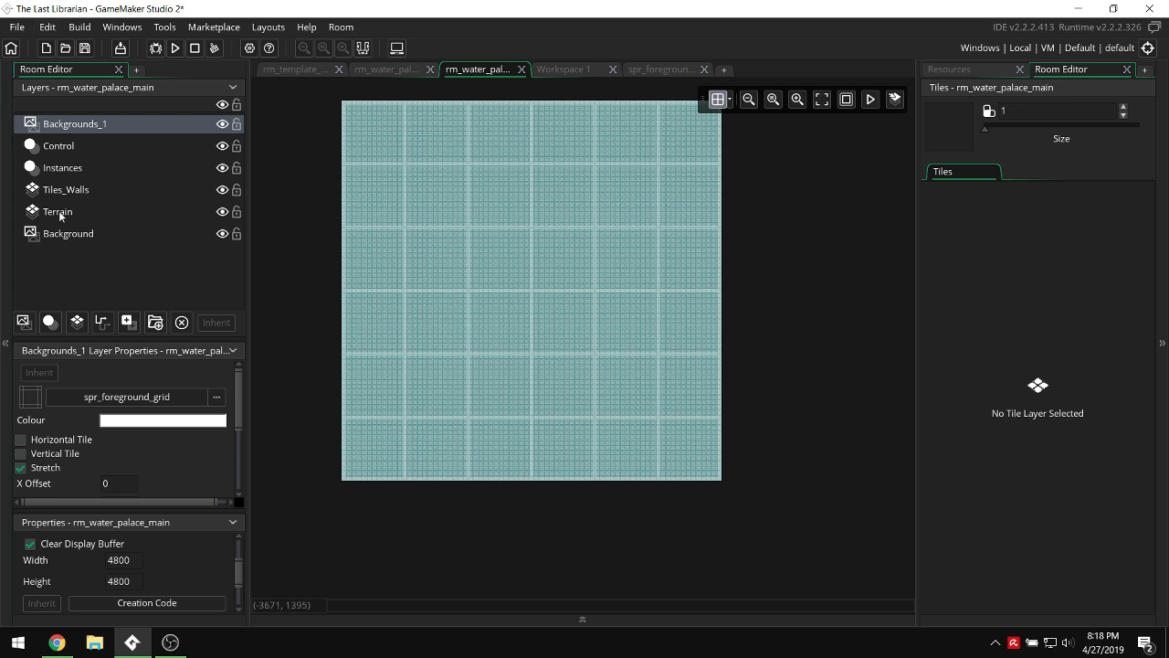
On the Tiles_Walls layer, paint auto-tiled marble wall down the room's right edge from the fourth grid row to the bottom.
click(87, 190)
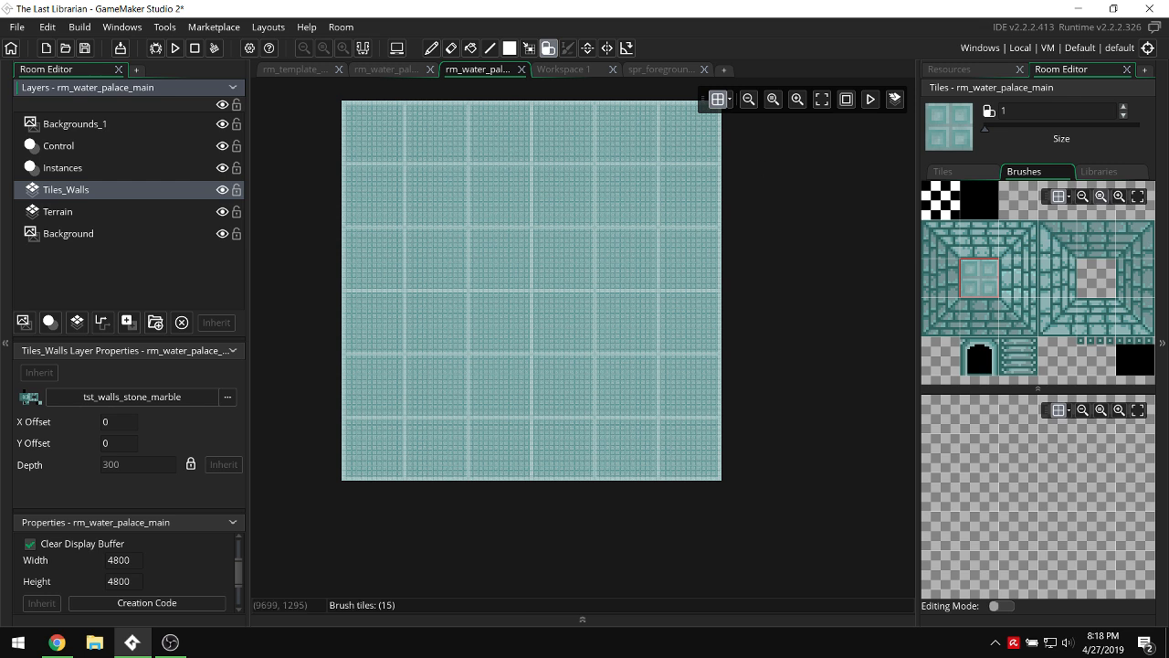
key(alt+Tab)
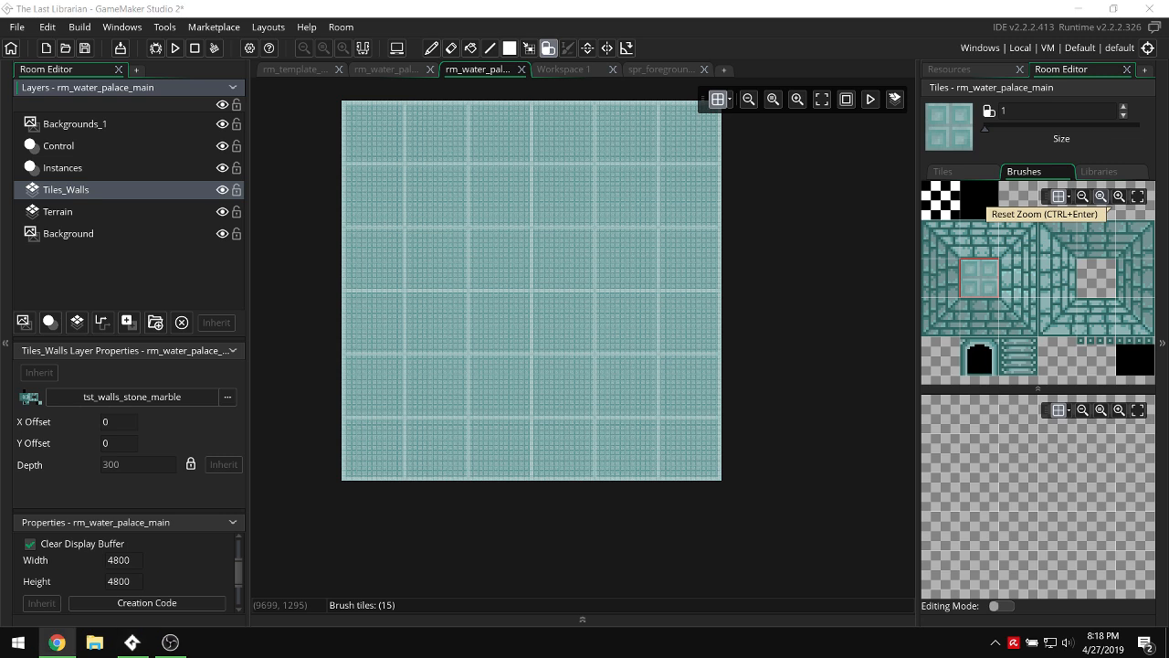
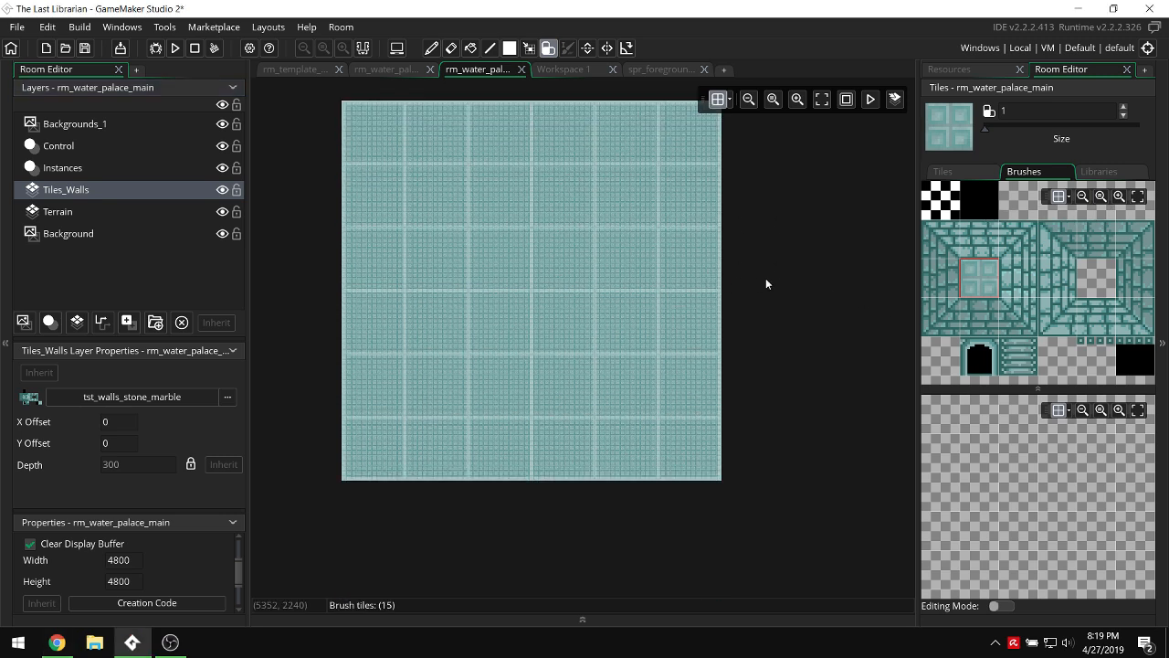
ctrl+scroll(721, 292, up, 2)
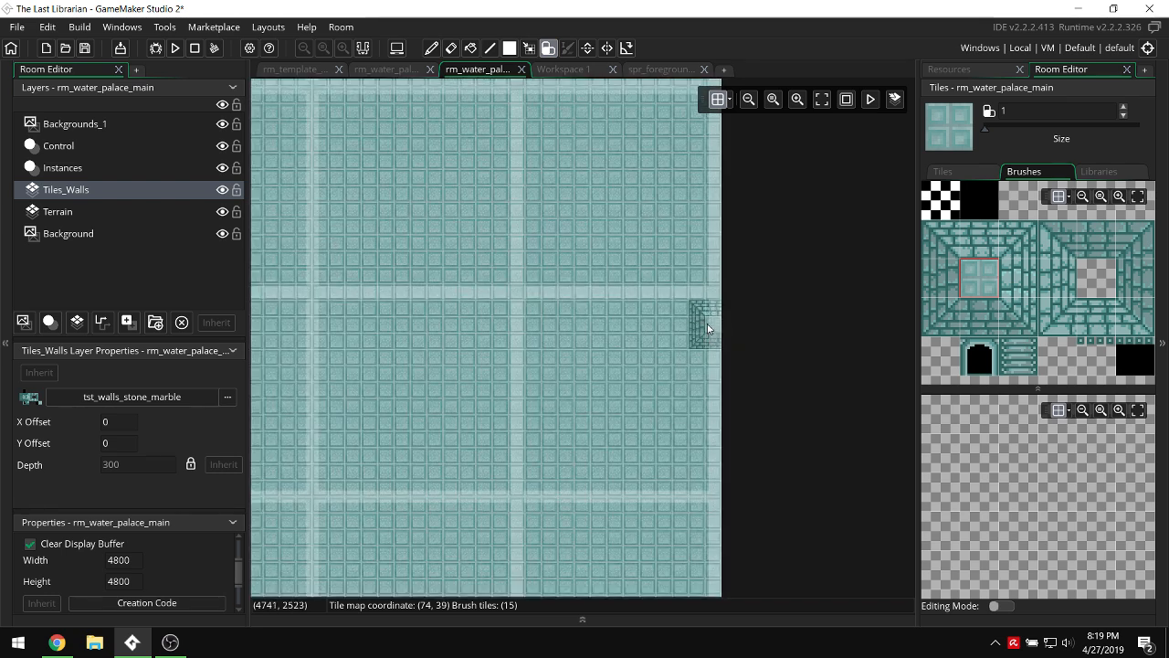
mouse_move(702, 336)
mouse_down()
mouse_move(701, 353)
mouse_move(701, 312)
mouse_move(696, 559)
mouse_up()
scroll(696, 549, down, 3)
drag(697, 137, 697, 483)
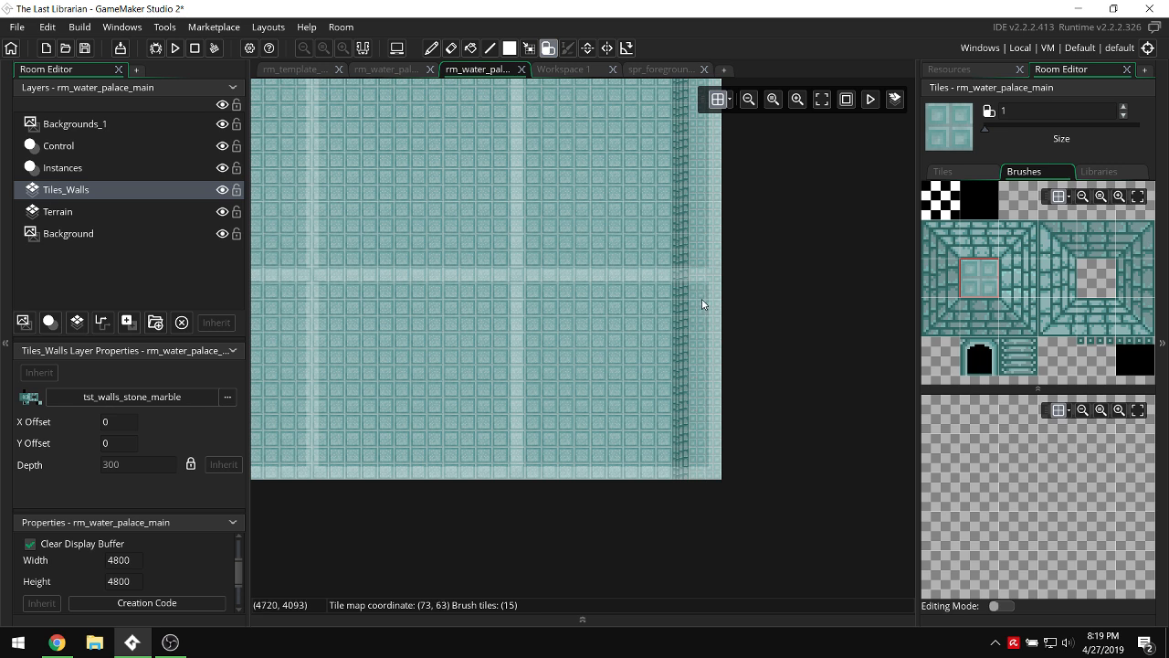
Paint auto-tiled wall leftward along the top of the bottom grid row to the room's left edge, covering most of the bottom-left cell.
drag(644, 304, 322, 297)
mouse_move(327, 294)
middle_down()
mouse_move(710, 322)
mouse_move(750, 291)
middle_up()
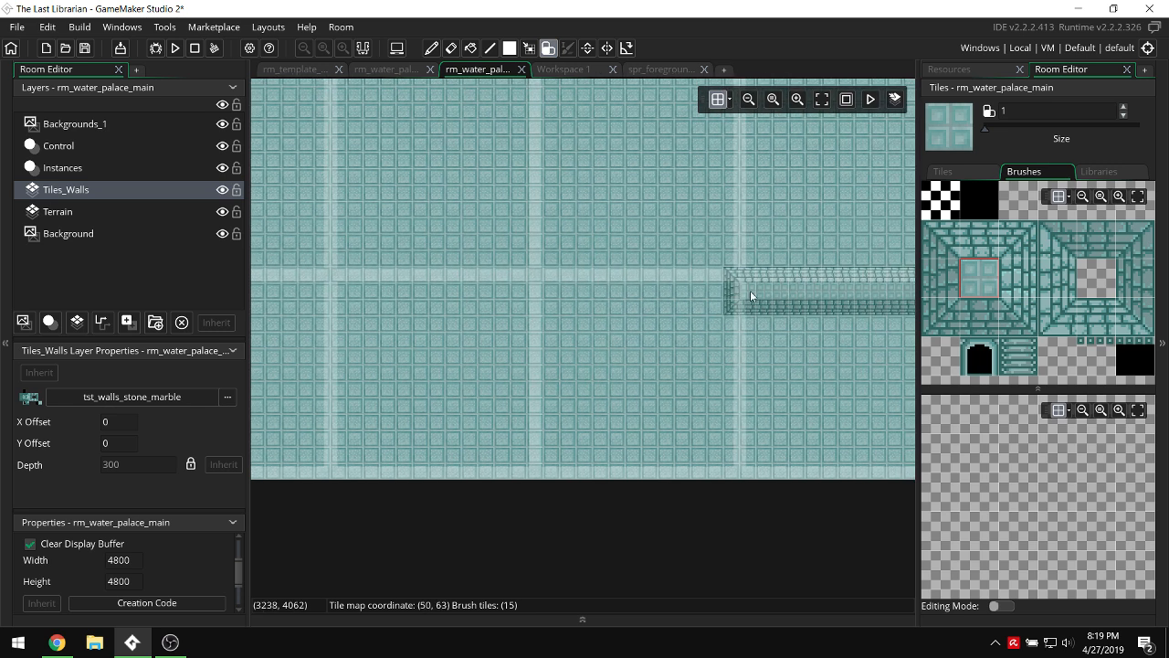
drag(750, 290, 319, 288)
mouse_move(319, 289)
middle_down()
mouse_move(784, 285)
mouse_move(747, 288)
middle_up()
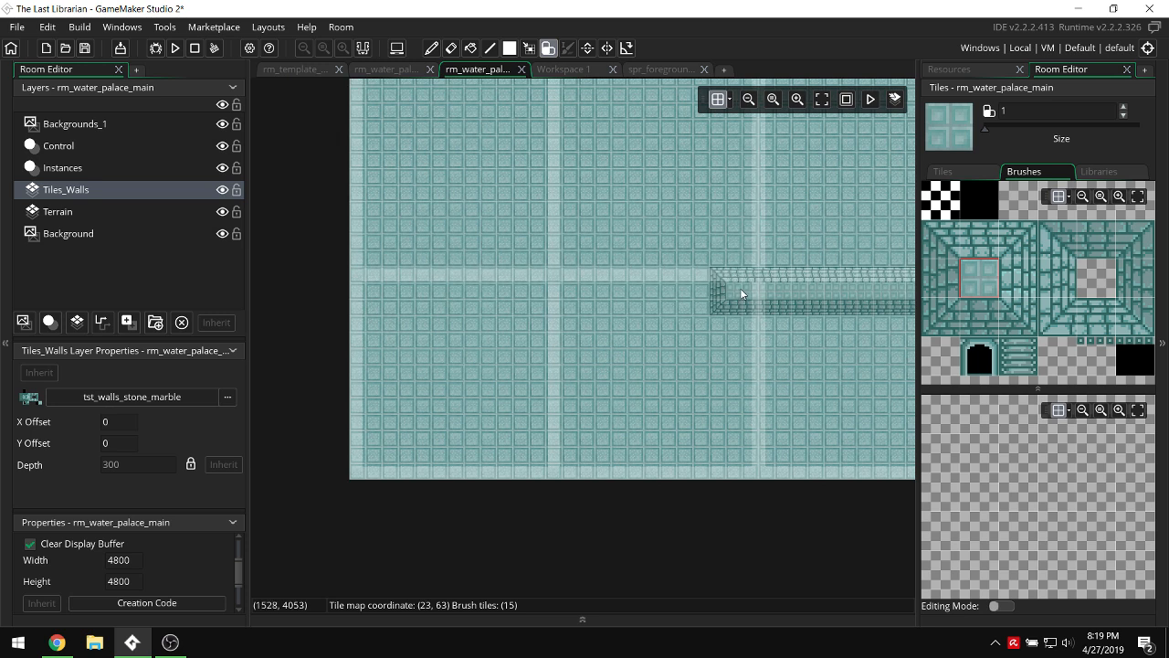
mouse_move(740, 288)
mouse_down()
mouse_move(424, 293)
mouse_move(371, 419)
mouse_move(436, 273)
mouse_move(421, 317)
mouse_up()
key(ctrl+z)
mouse_move(719, 292)
mouse_down()
mouse_move(335, 290)
mouse_move(371, 317)
mouse_move(758, 341)
mouse_move(677, 325)
mouse_move(374, 365)
mouse_move(382, 421)
mouse_move(409, 377)
mouse_move(489, 429)
mouse_move(445, 456)
mouse_move(481, 492)
mouse_up()
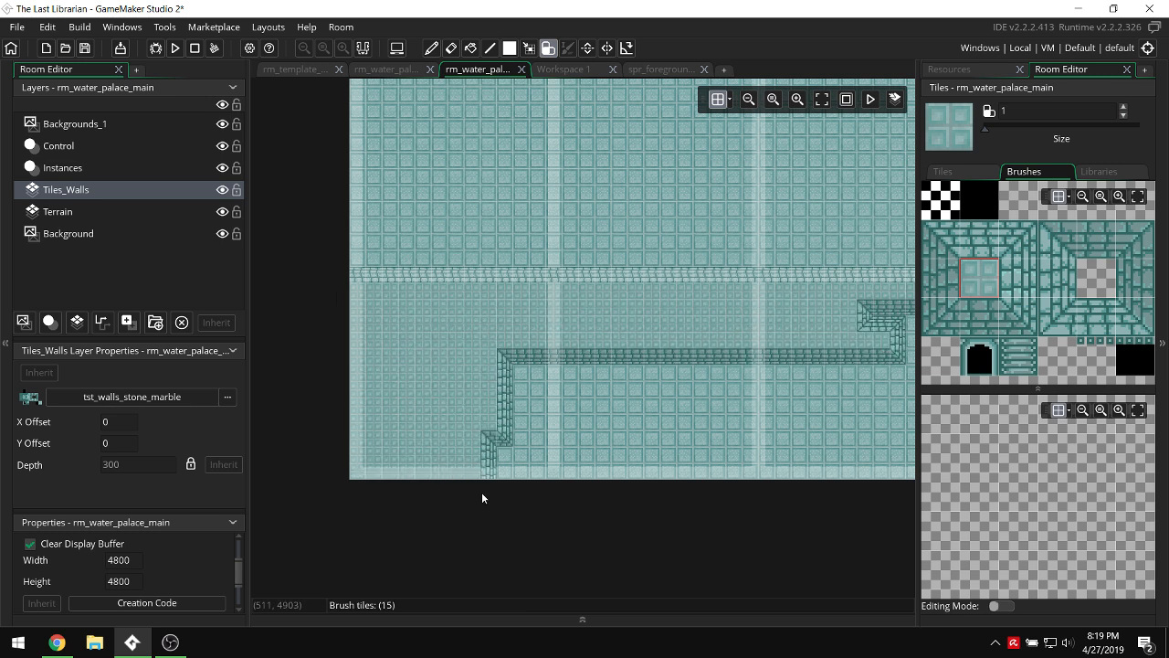
Fill the remaining floor of the bottom grid row with the solid marble tile using rectangle fills across the room's full width.
click(981, 273)
key(r)
drag(459, 302, 731, 445)
scroll(713, 438, right, 6)
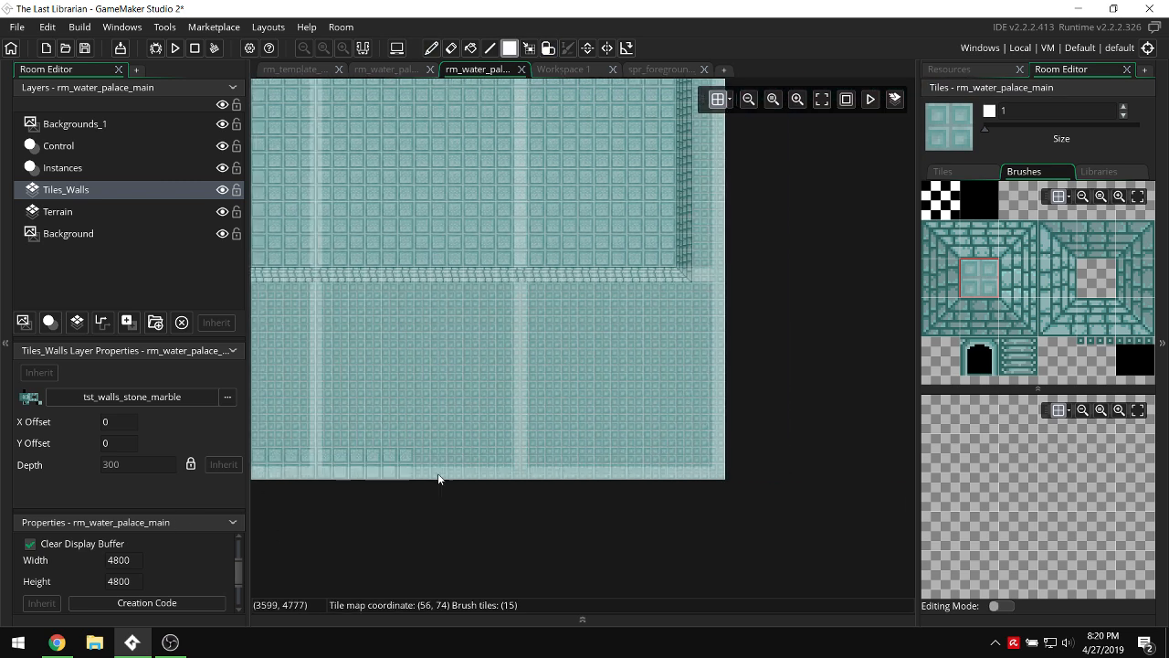
scroll(443, 475, left, 8)
scroll(447, 476, left, 5)
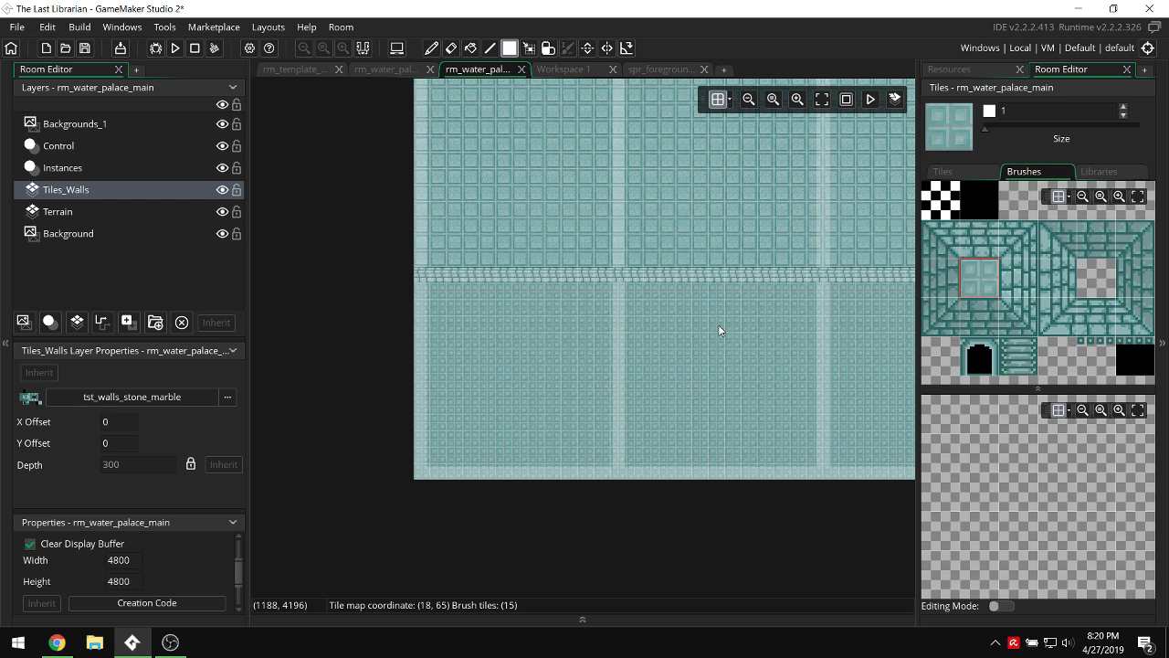
Examine the grid cells in the room's left columns above the filled bottom row.
scroll(718, 325, up, 4)
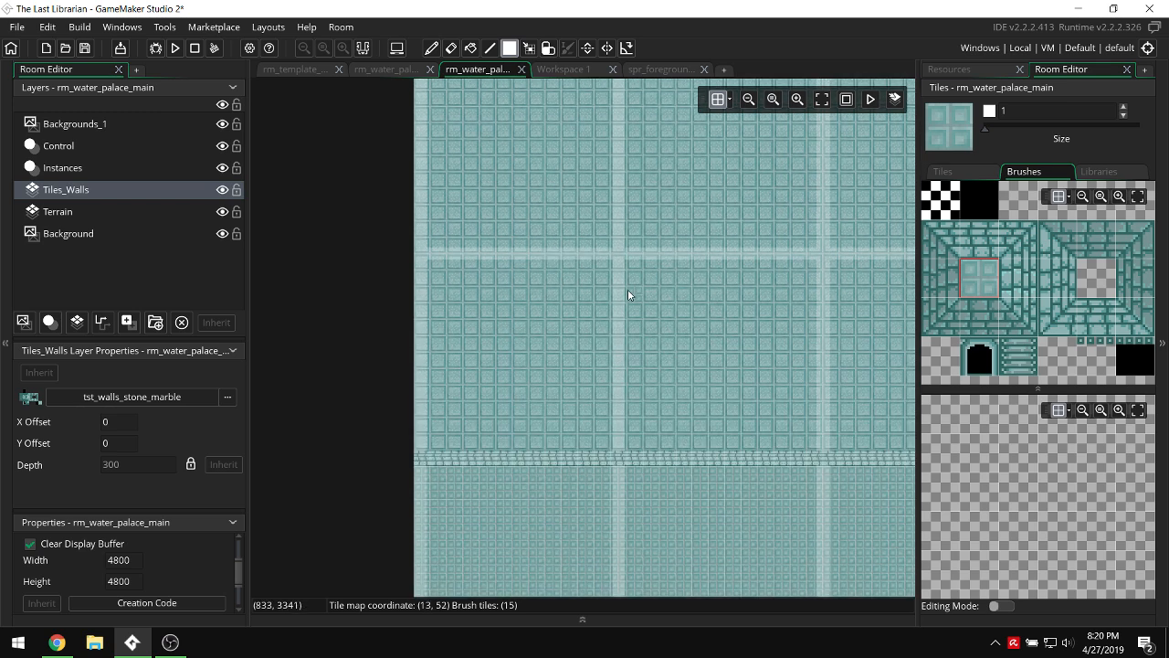
ctrl+scroll(628, 294, up, 1)
scroll(628, 294, down, 1)
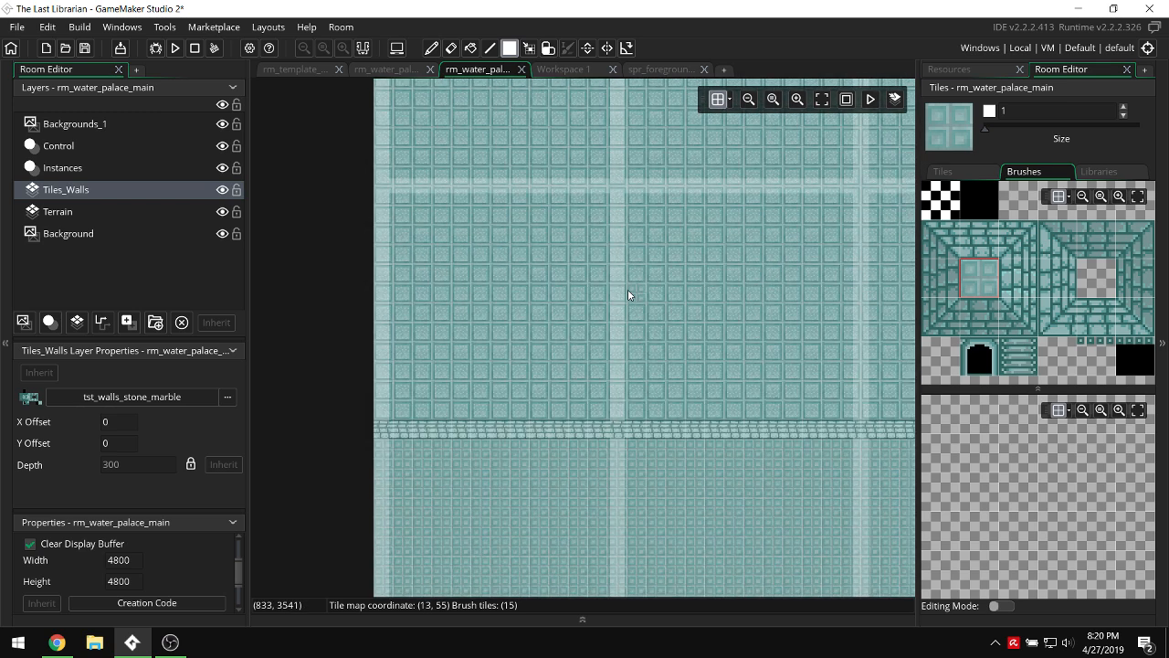
ctrl+scroll(740, 195, up, 1)
scroll(685, 205, up, 1)
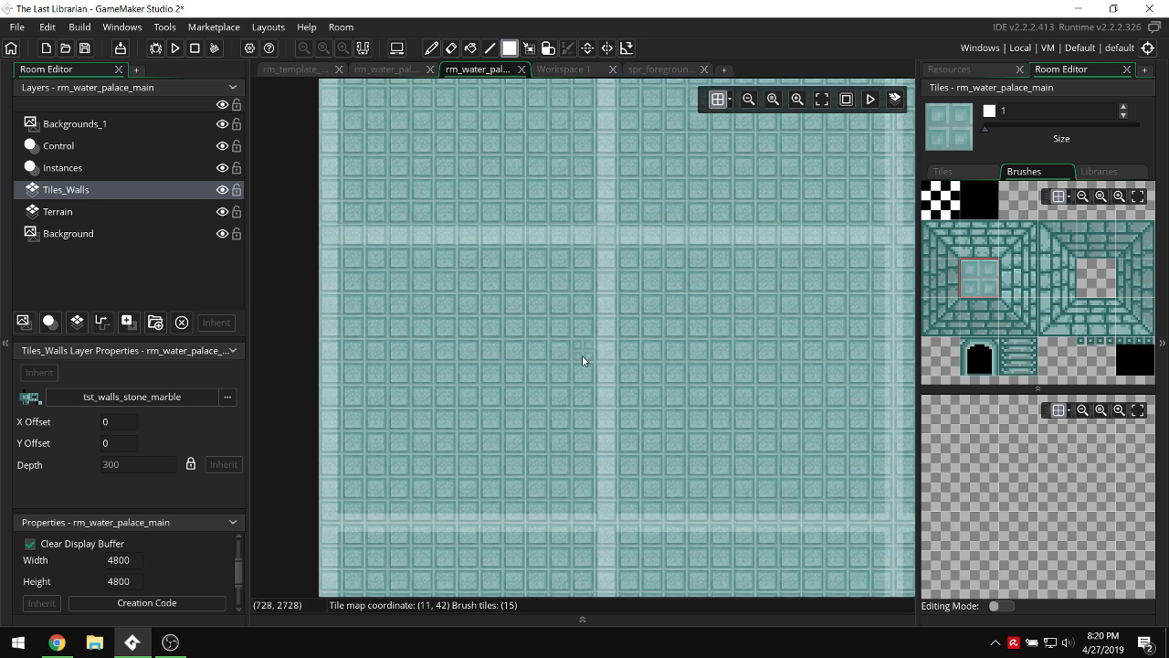
scroll(582, 347, up, 1)
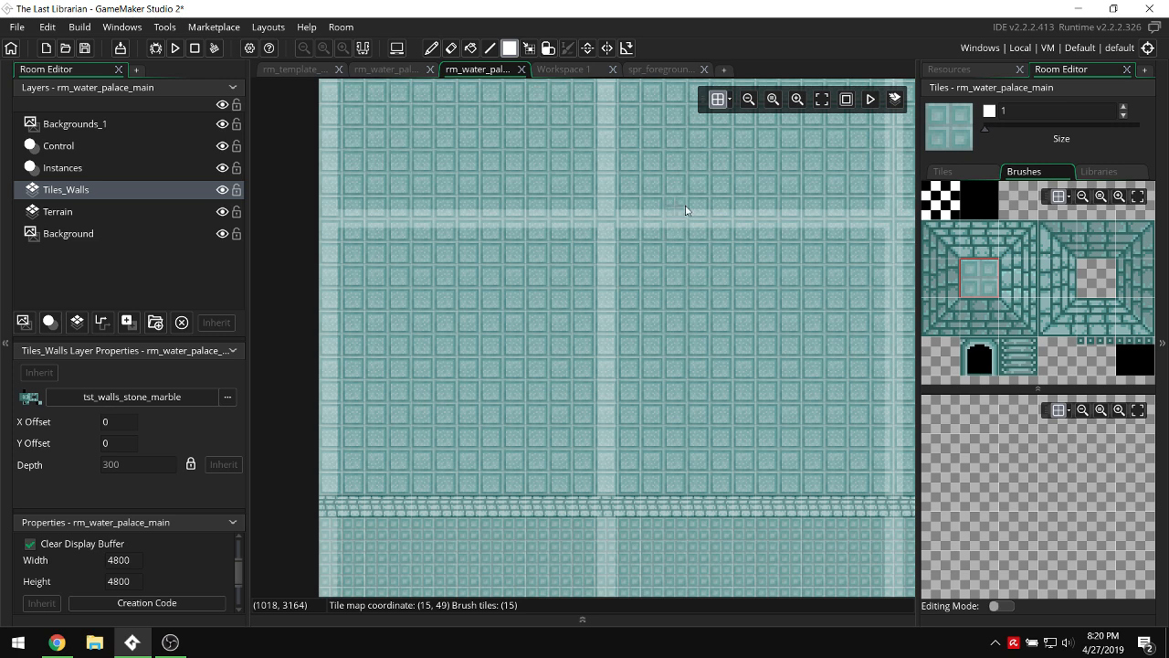
scroll(669, 272, up, 15)
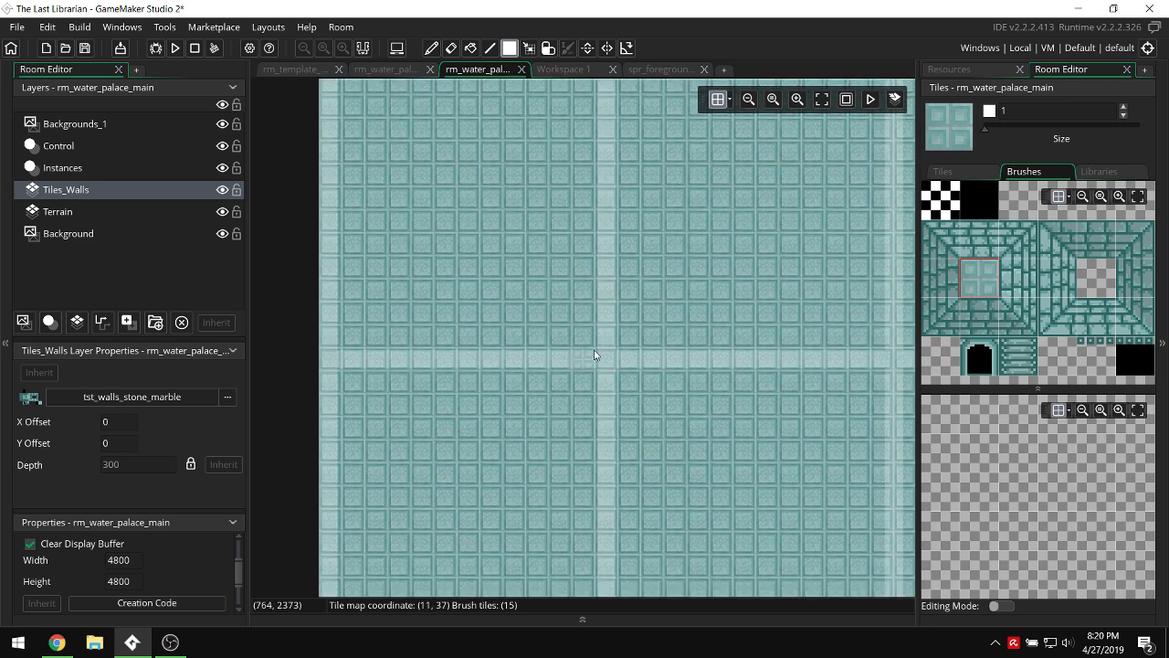
scroll(582, 349, down, 18)
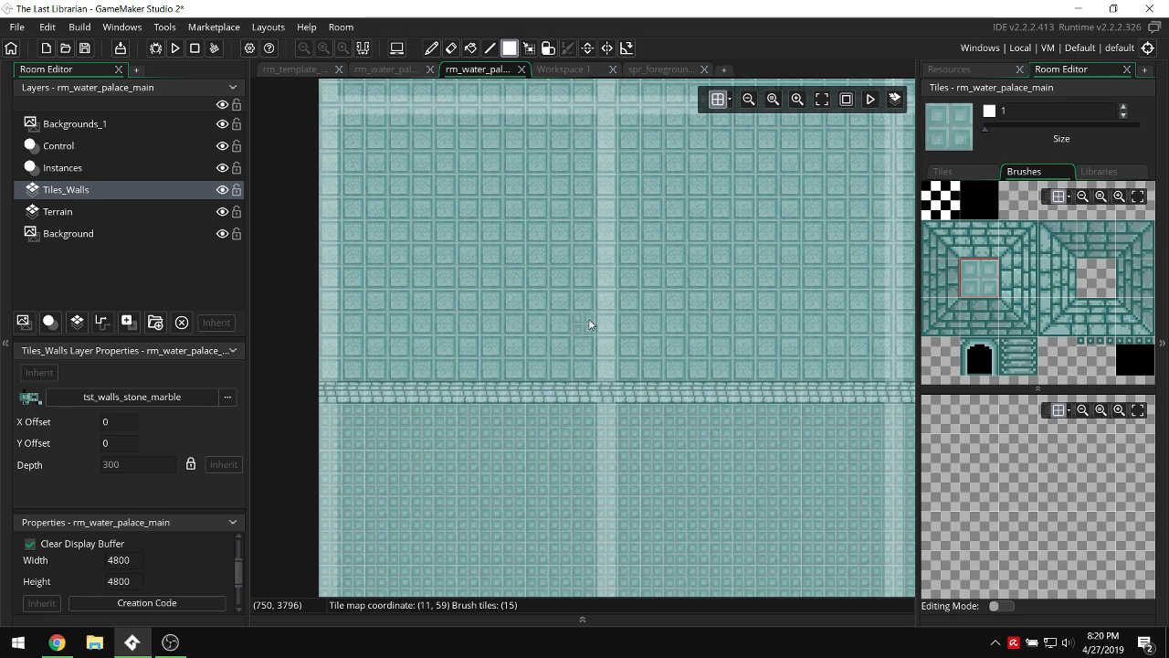
With the autotile_1 auto tile, paint marble wall leftward from the room's right edge along the bottom of the top grid row.
click(1099, 171)
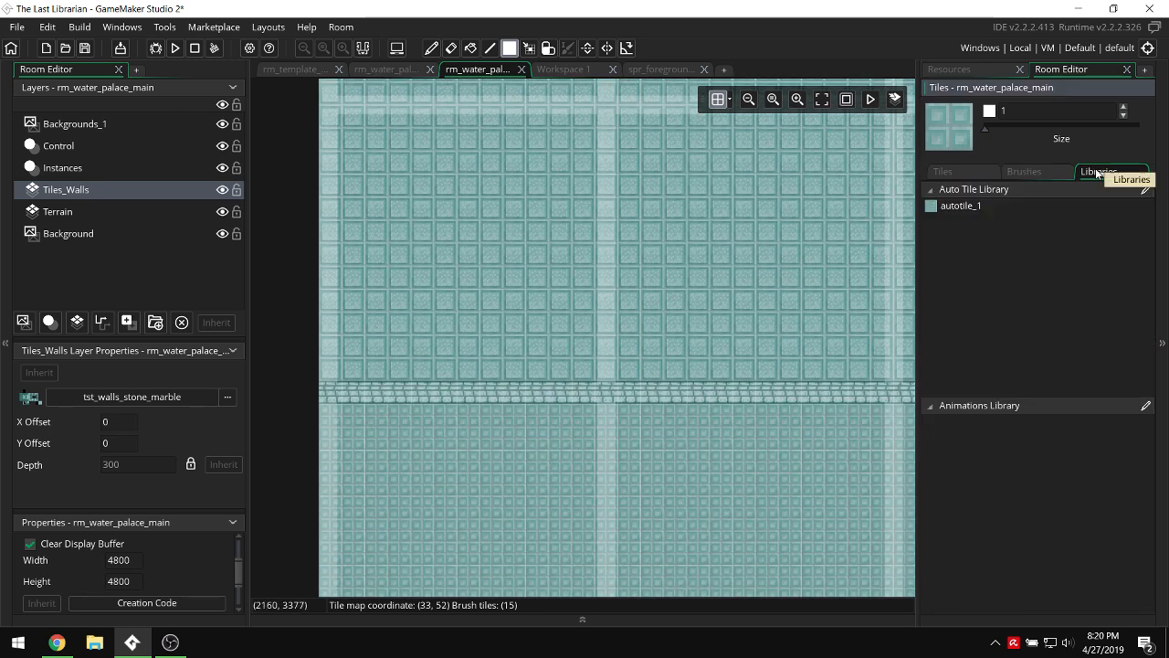
click(950, 205)
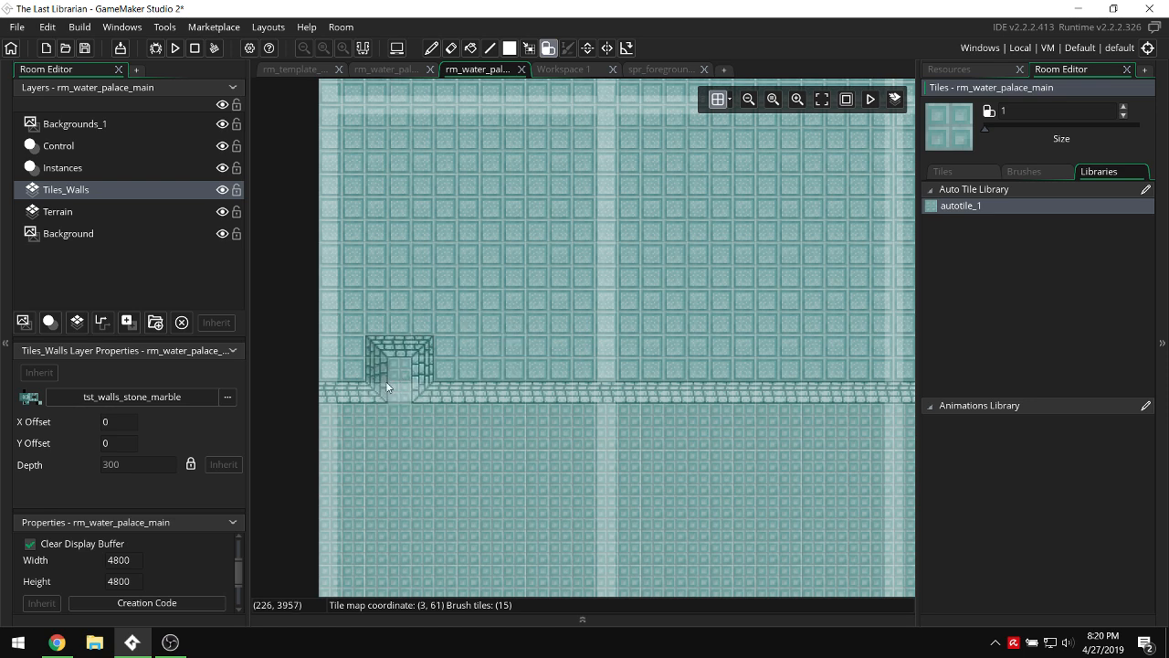
shift+scroll(547, 302, right, 5)
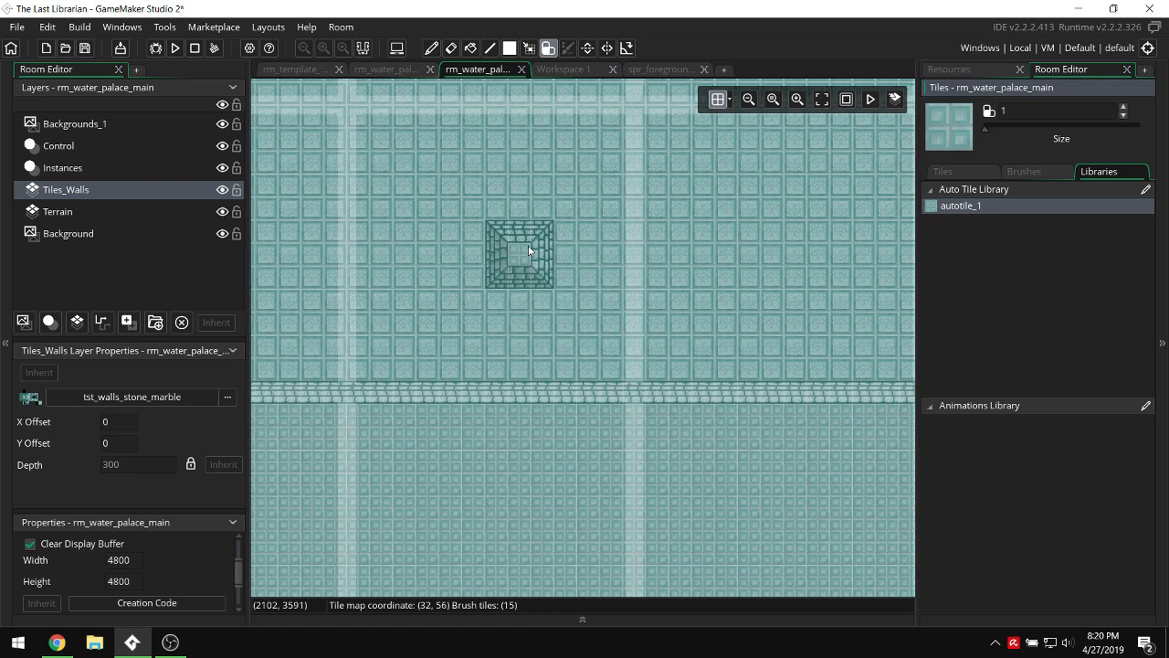
ctrl+scroll(656, 201, down, 5)
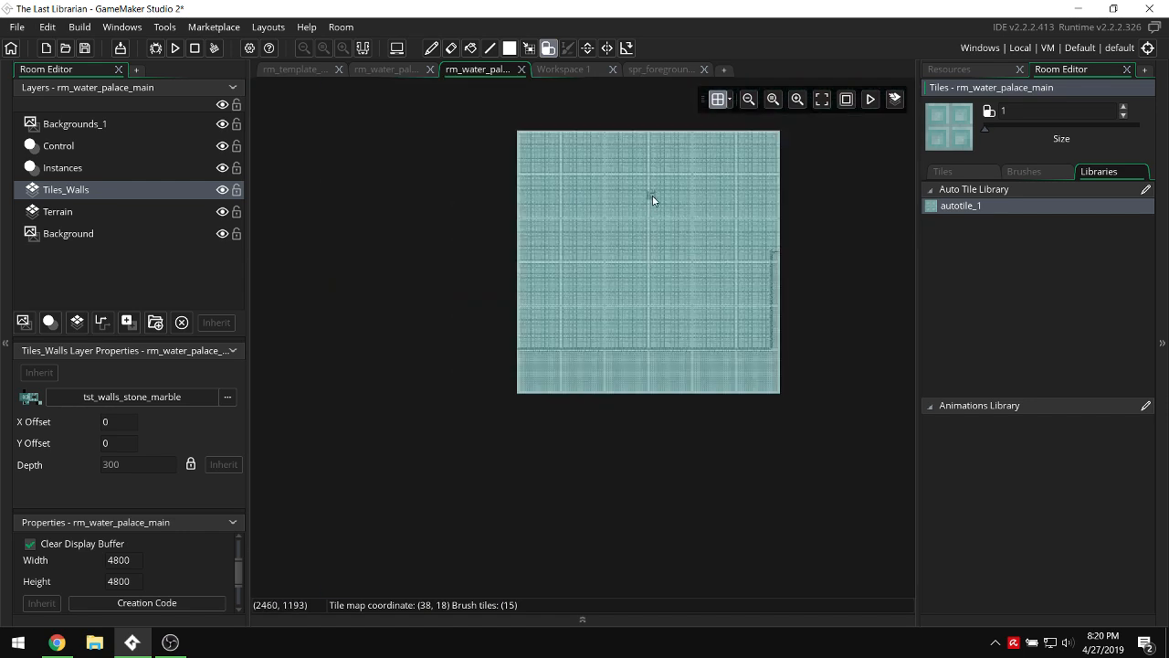
scroll(749, 386, up, 3)
ctrl+scroll(767, 438, up, 4)
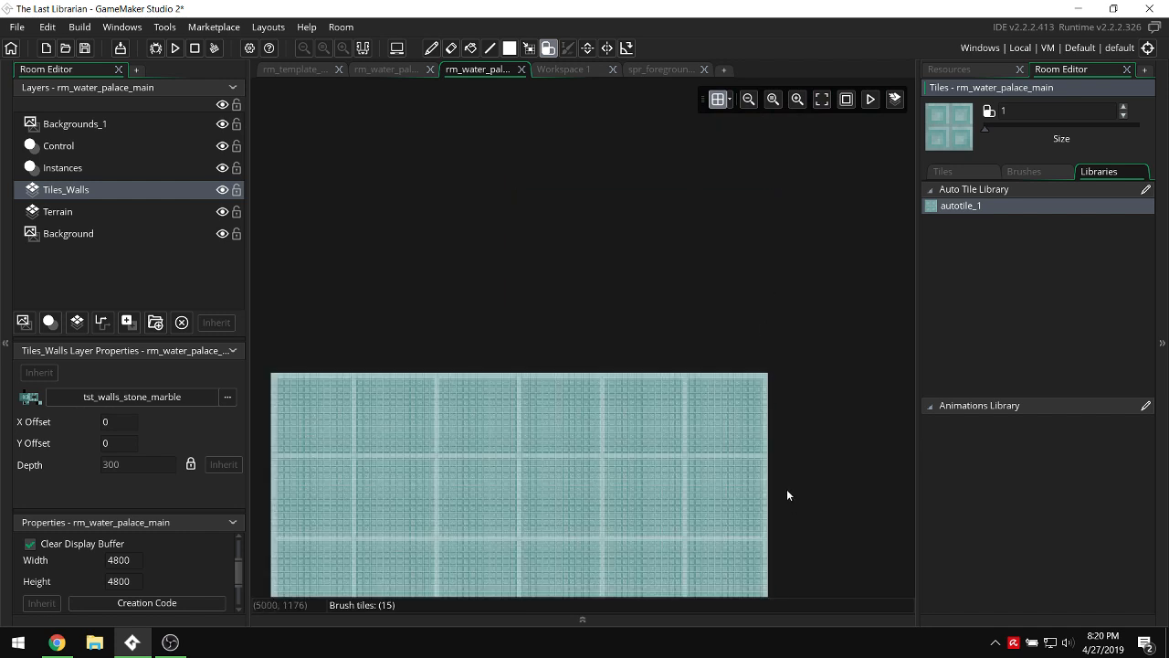
drag(736, 417, 336, 423)
shift+scroll(335, 420, up, 3)
mouse_move(717, 418)
mouse_down()
mouse_move(422, 420)
mouse_move(807, 413)
mouse_up()
drag(680, 412, 660, 428)
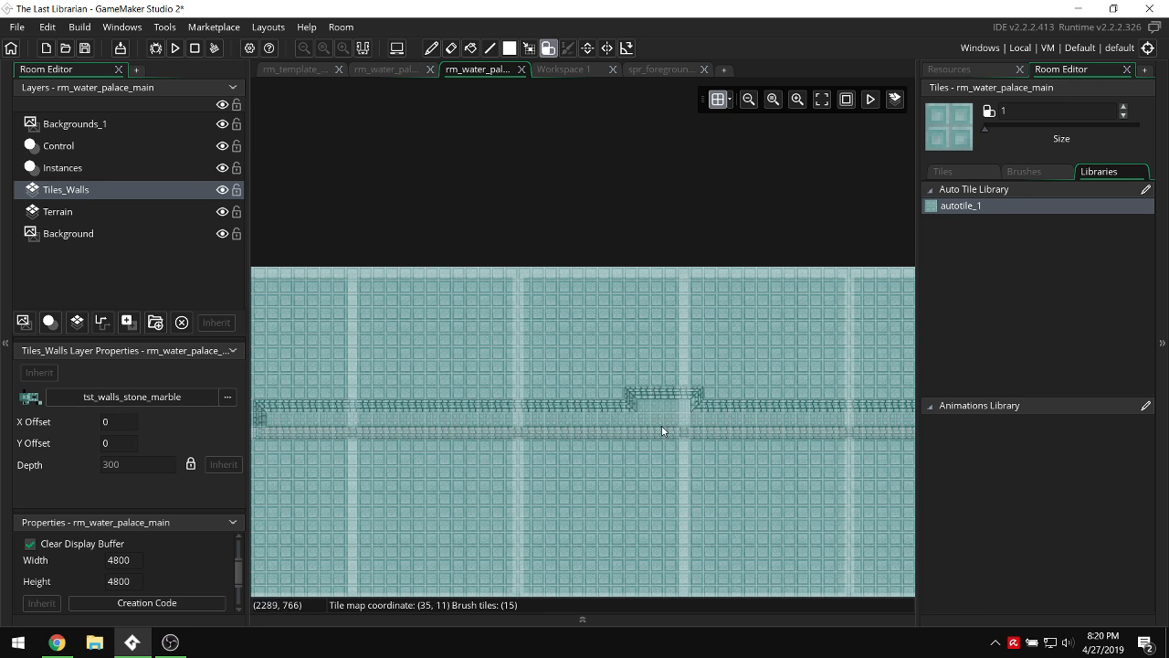
Extend the auto-tiled wall along the bottom of the top grid row to the room's left edge.
shift+scroll(726, 398, up, 4)
drag(771, 418, 683, 417)
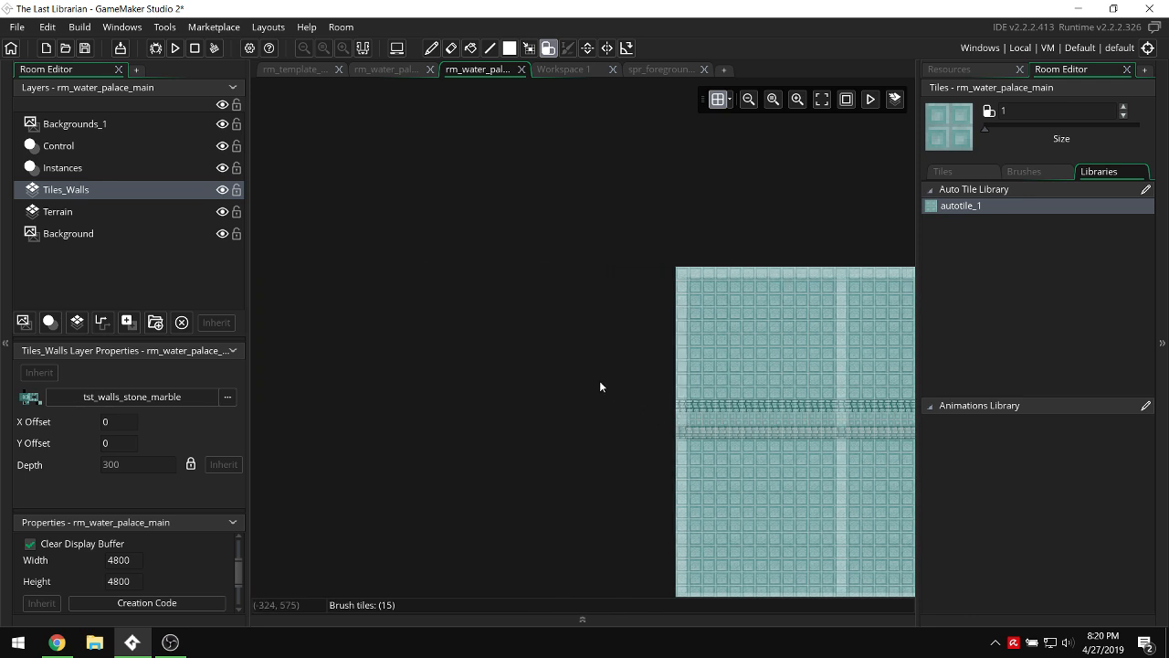
shift+scroll(528, 370, up, 1)
shift+scroll(528, 370, up, 1)
click(528, 370)
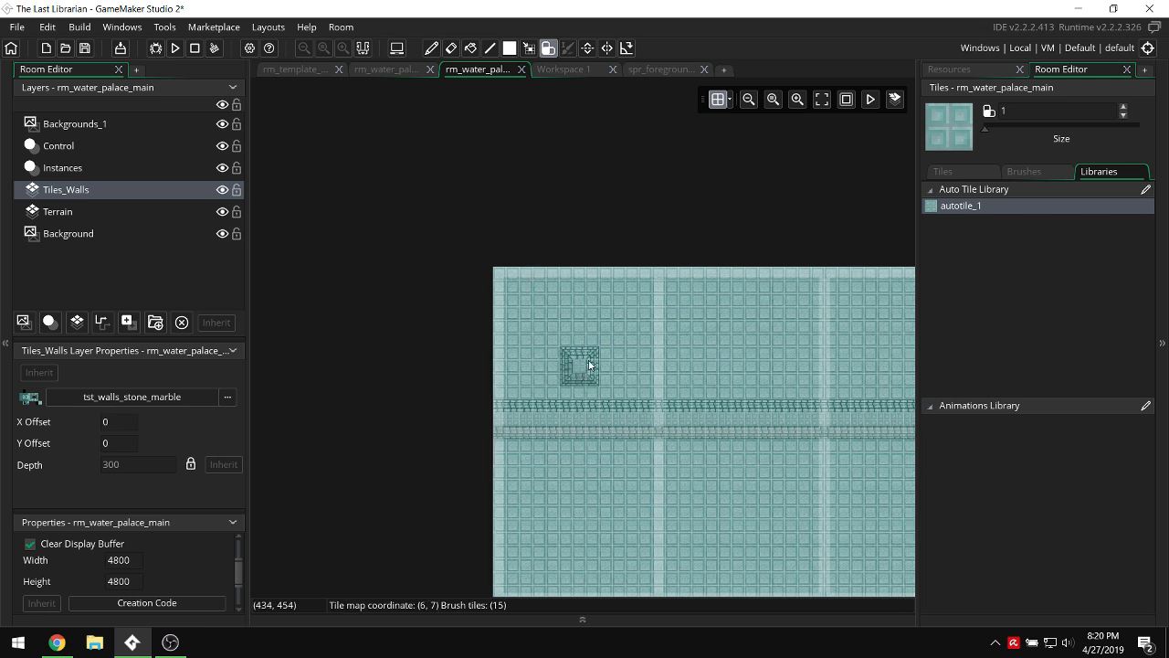
Fill the top grid row above the wall with the solid marble tile across the room's full width.
click(1022, 173)
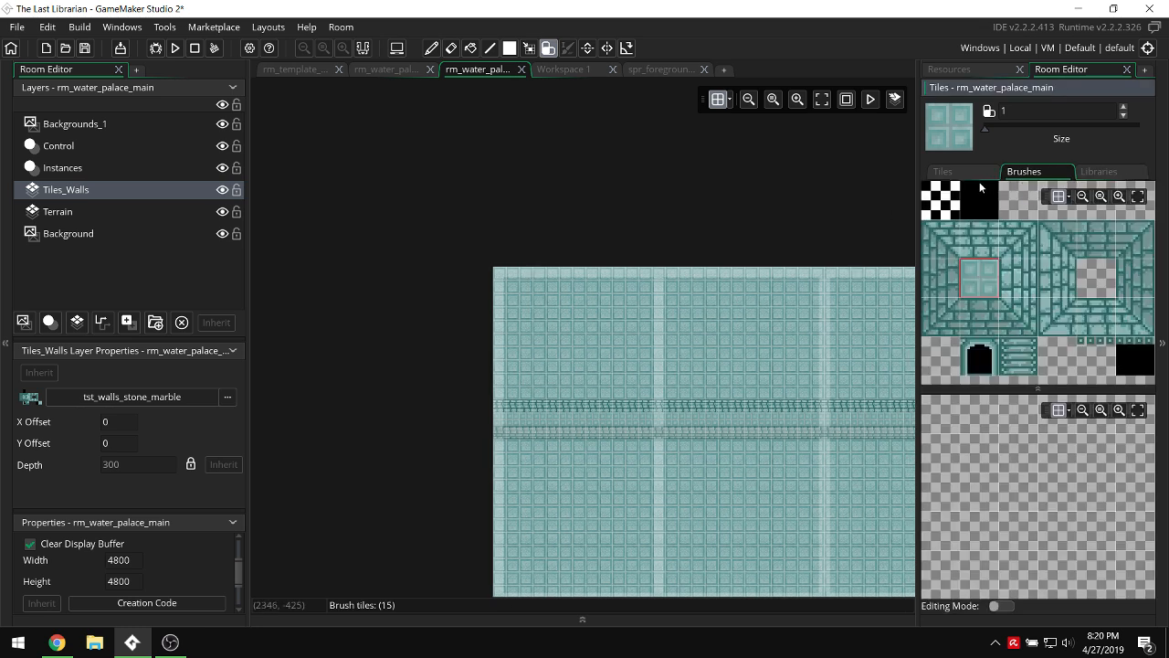
shift+scroll(801, 222, down, 7)
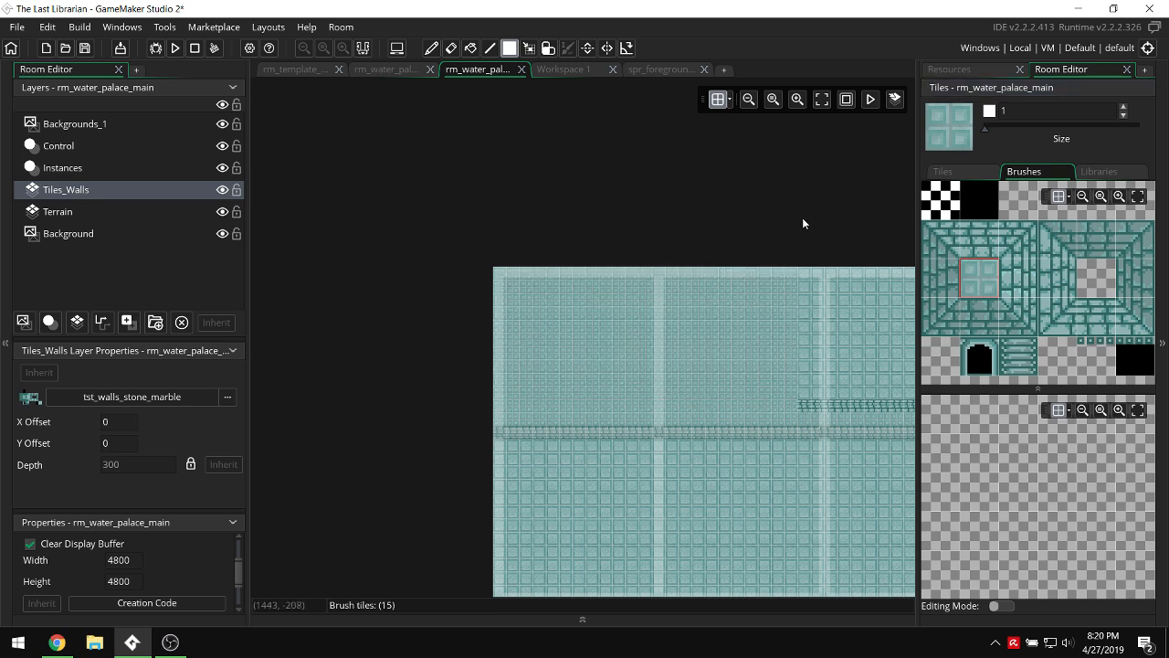
scroll(763, 242, down, 3)
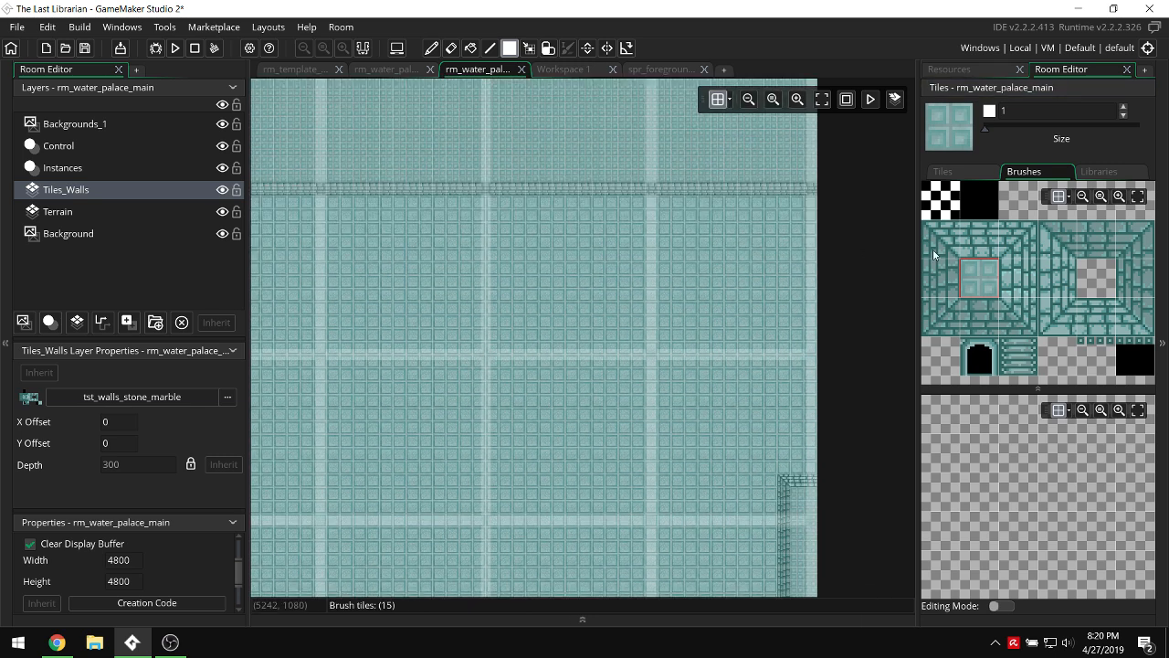
Paint auto-tiled wall with autotile_1 down the room's right edge from the top wall to the existing right-edge wall.
click(1099, 171)
click(957, 205)
mouse_move(789, 190)
mouse_down()
mouse_move(801, 234)
mouse_move(801, 470)
mouse_move(780, 365)
mouse_up()
Paint auto-tiled wall down the room's left edge from the top wall to the bottom wall.
shift+scroll(533, 255, up, 9)
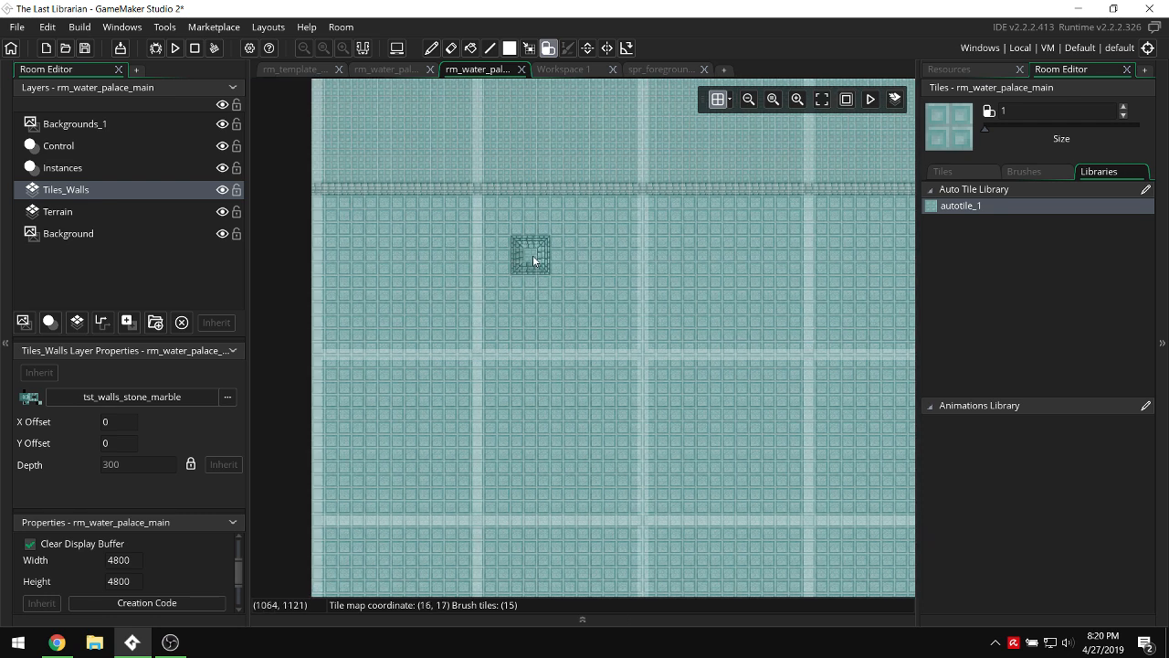
drag(511, 189, 509, 557)
scroll(511, 561, down, 4)
drag(518, 433, 518, 395)
drag(521, 188, 518, 480)
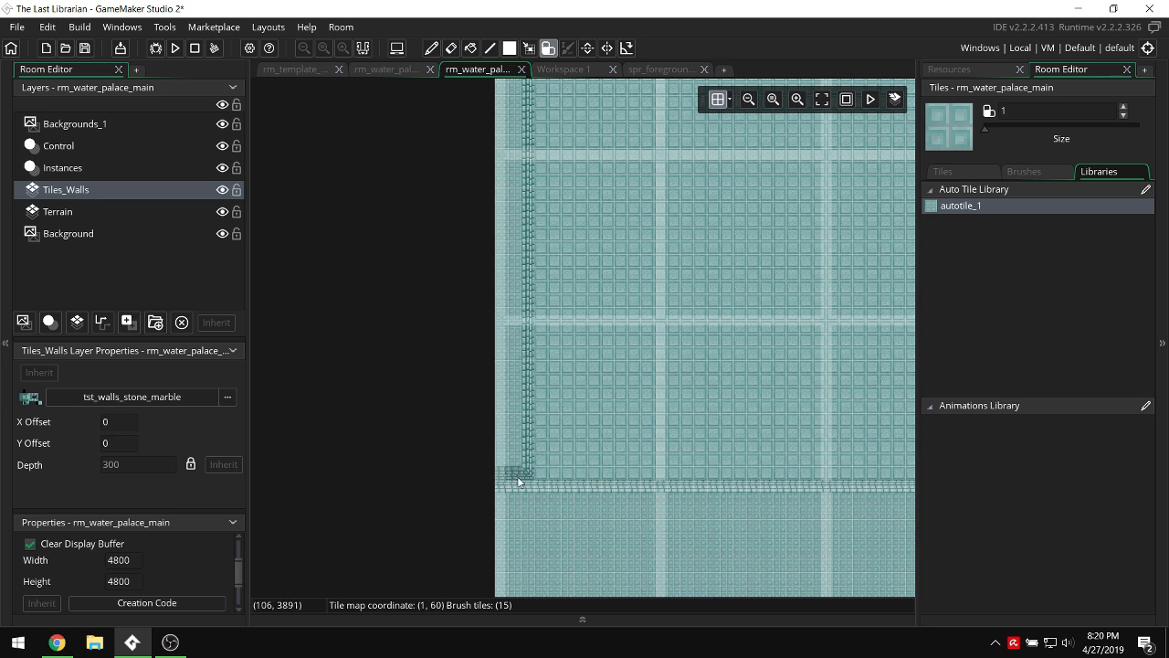
Try to paint a vertical auto-tiled wall down the middle of the second grid column and undo the stroke.
shift+scroll(585, 338, down, 3)
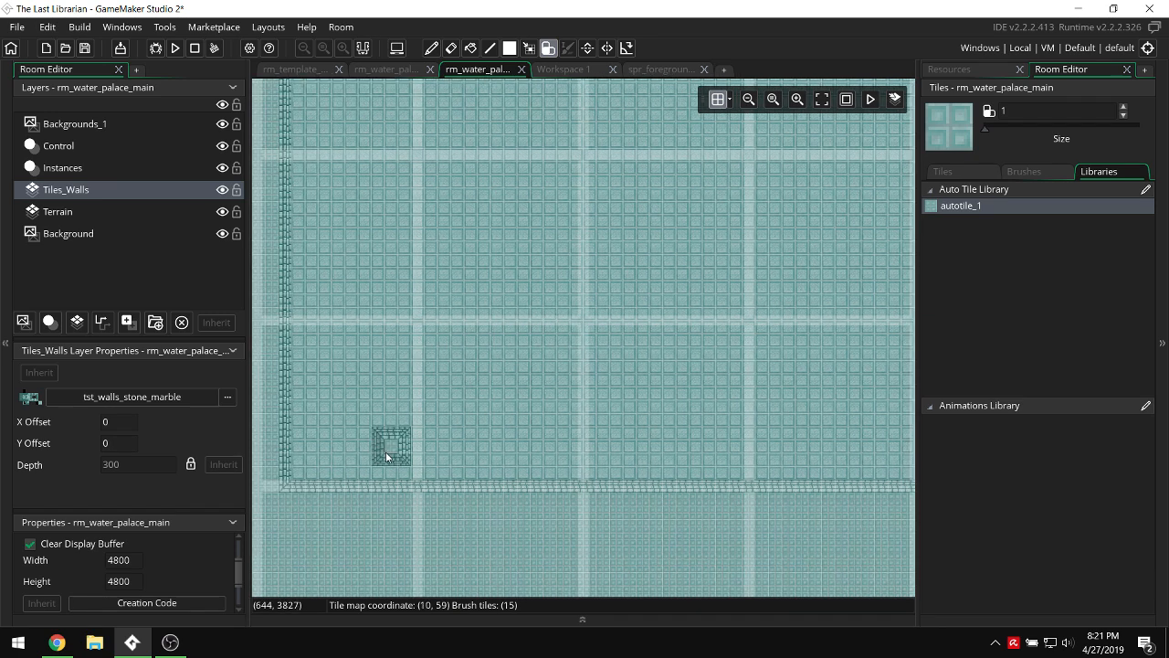
ctrl+scroll(558, 313, down, 3)
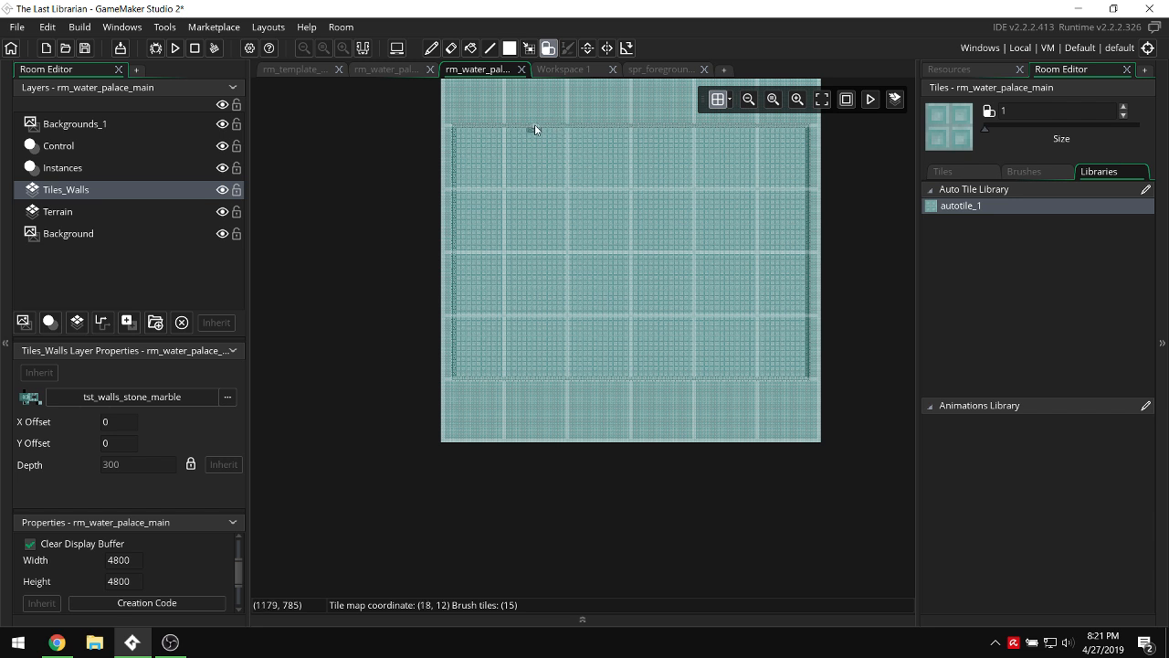
drag(534, 127, 525, 319)
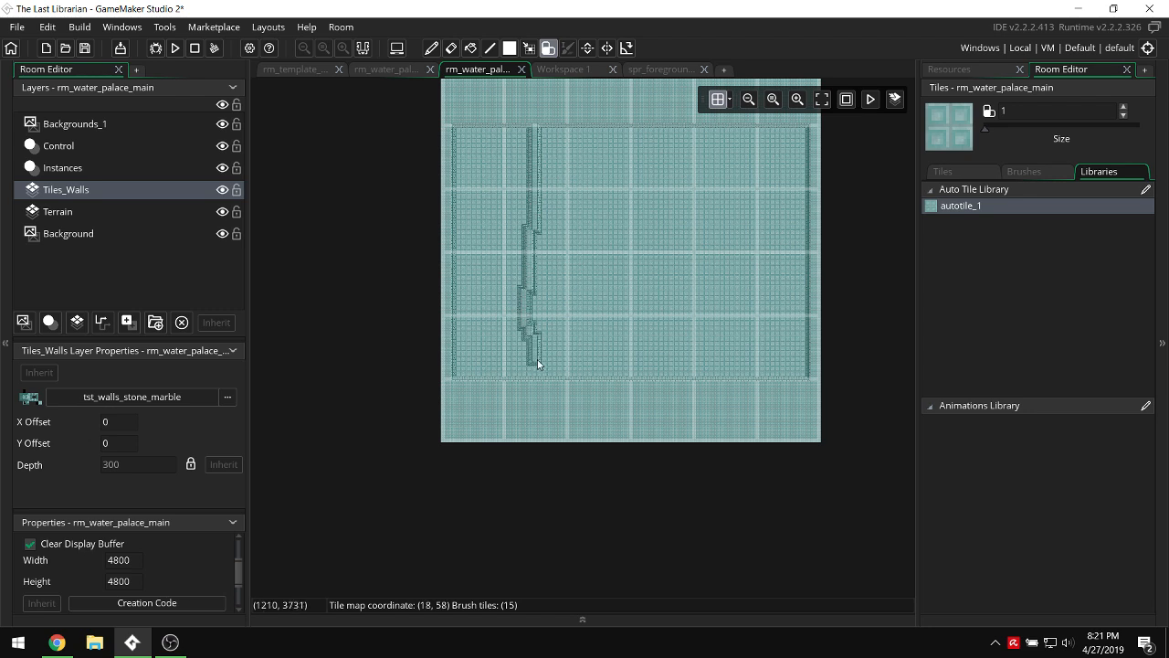
key(ctrl+z)
Paint a straight vertical auto-tiled wall down from the top wall in the middle of the second grid column.
ctrl+scroll(531, 164, up, 3)
ctrl+scroll(530, 164, up, 3)
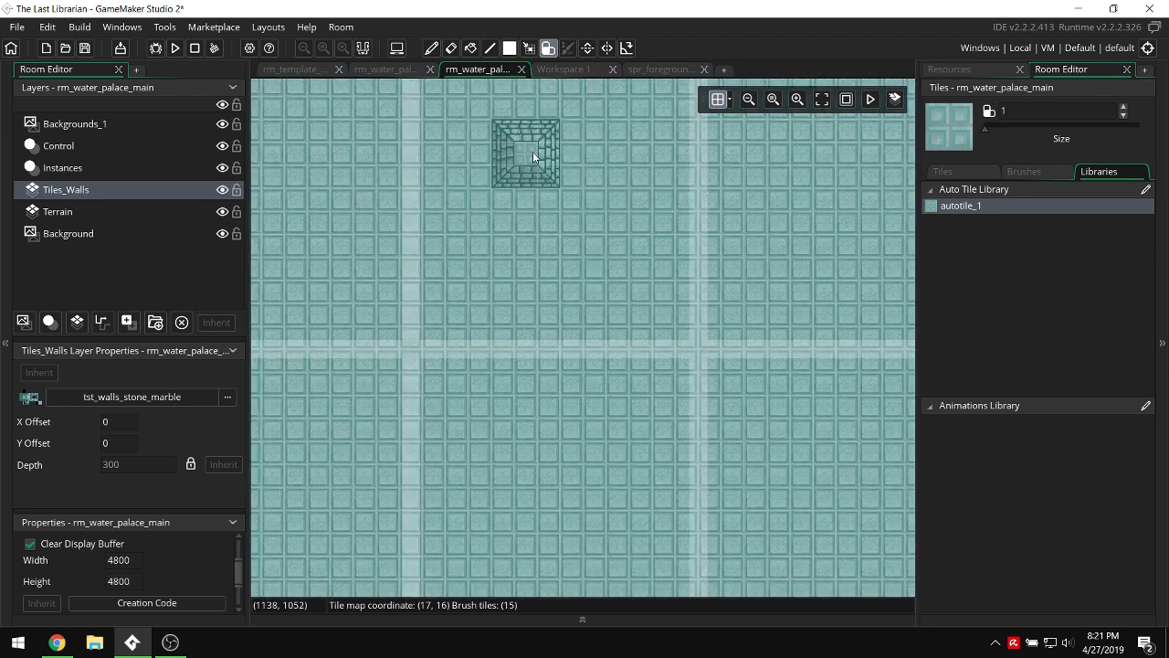
drag(542, 175, 549, 450)
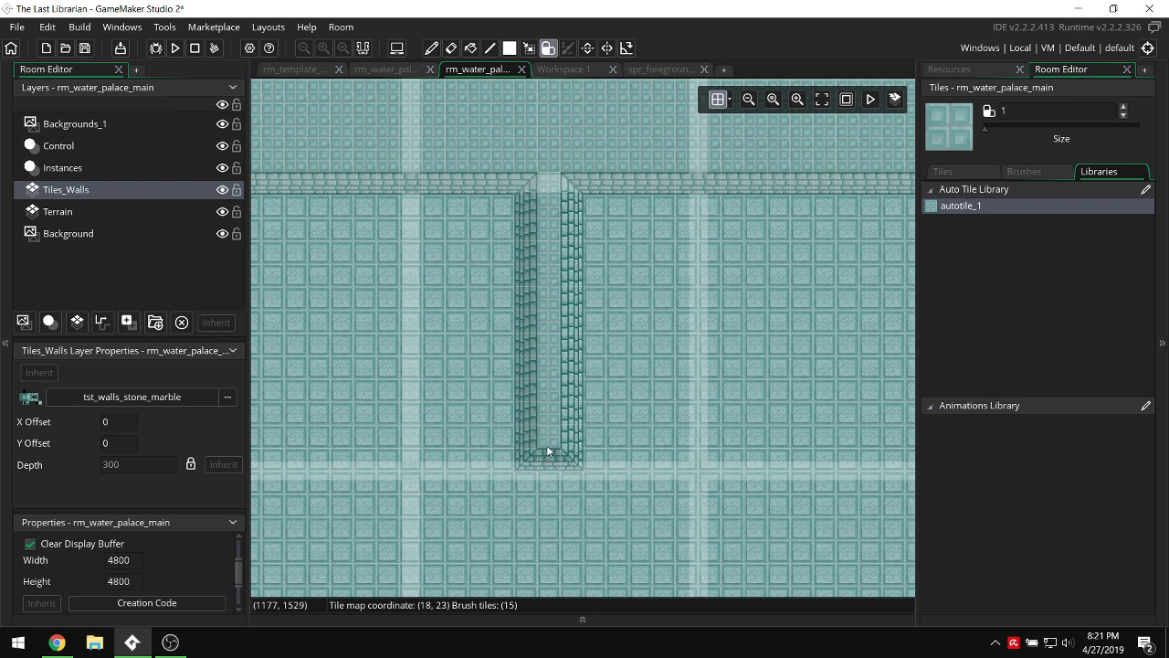
Paint a matching vertical auto-tiled wall in the middle of the fifth grid column, from the top wall to the bottom wall.
ctrl+scroll(627, 245, down, 3)
shift+scroll(630, 243, right, 5)
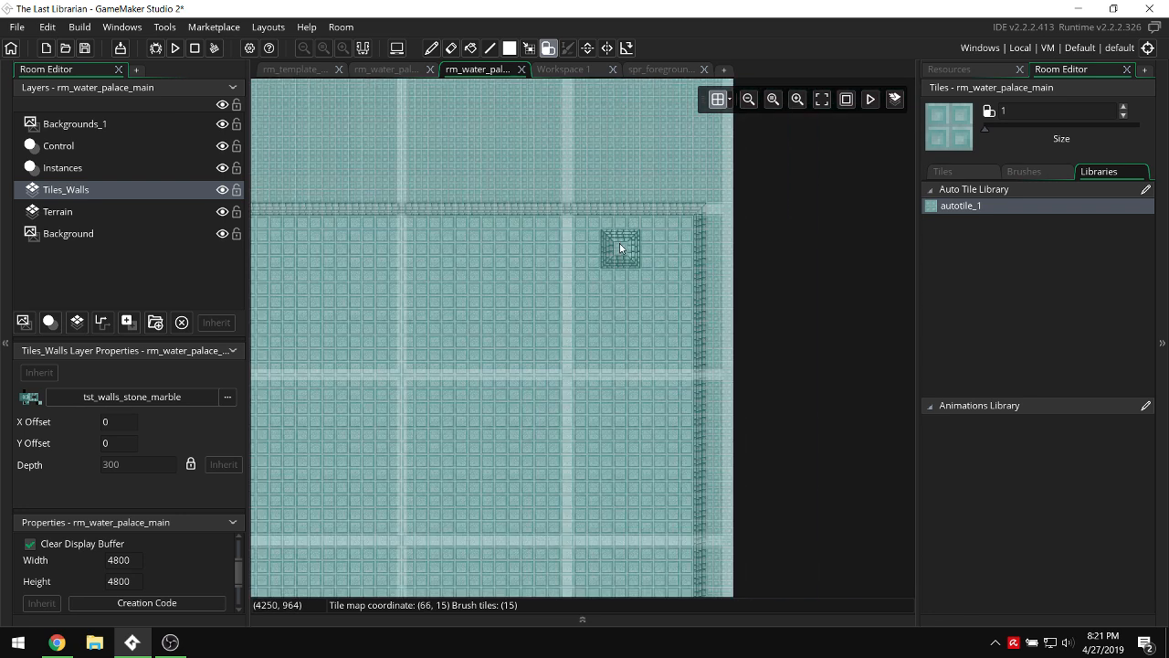
click(528, 228)
drag(488, 223, 488, 483)
scroll(488, 457, down, 3)
drag(488, 339, 488, 473)
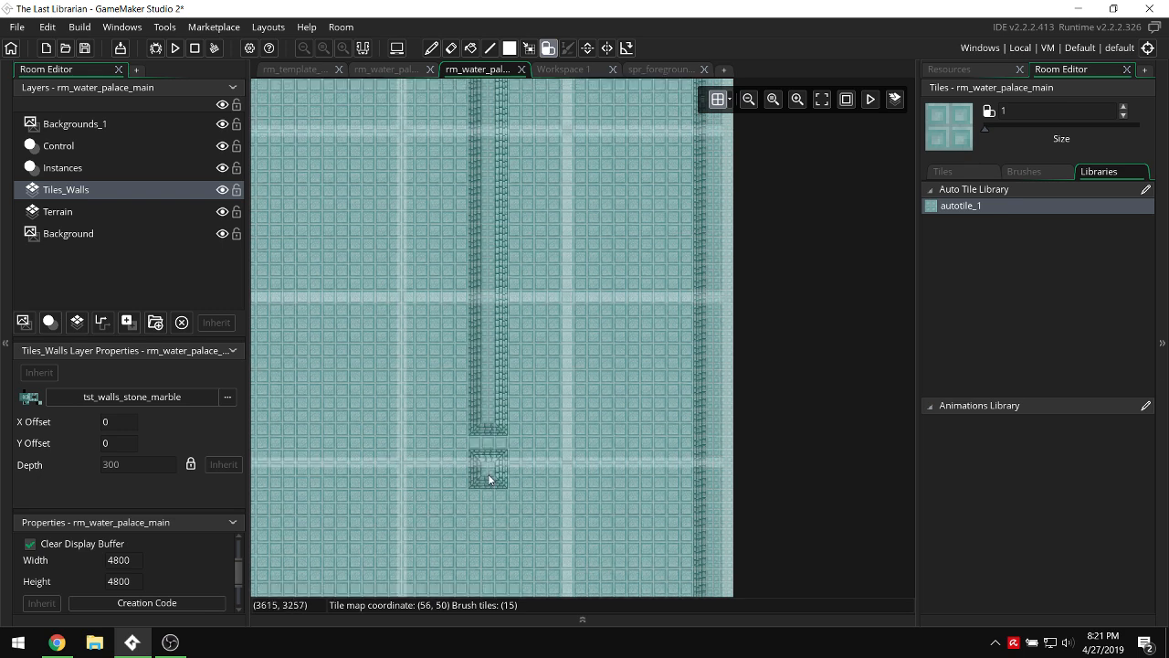
scroll(488, 473, down, 4)
mouse_move(488, 285)
mouse_down()
mouse_move(492, 382)
mouse_move(536, 514)
mouse_up()
Extend the vertical wall in the second grid column down to the bottom wall.
scroll(515, 325, left, 6)
scroll(523, 302, up, 4)
scroll(533, 404, down, 1)
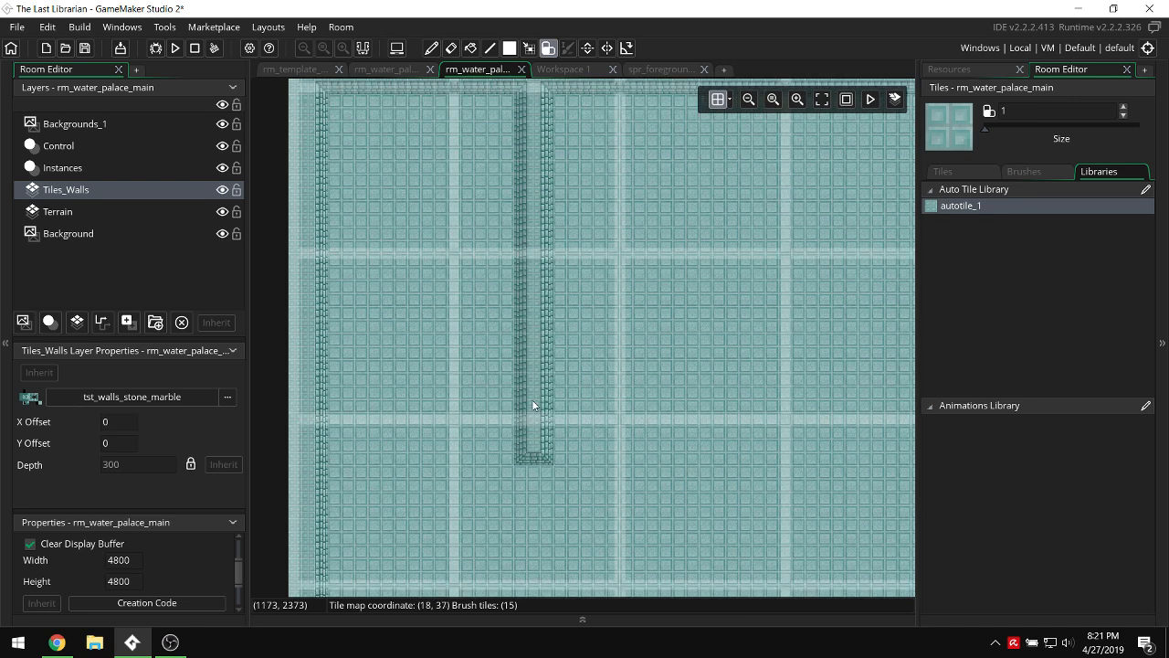
scroll(532, 453, down, 4)
mouse_move(534, 375)
mouse_down()
mouse_move(537, 240)
mouse_move(534, 453)
mouse_move(557, 341)
mouse_up()
Select the Instances layer and set the editor grid's horizontal spacing to 800.
scroll(600, 318, right, 2)
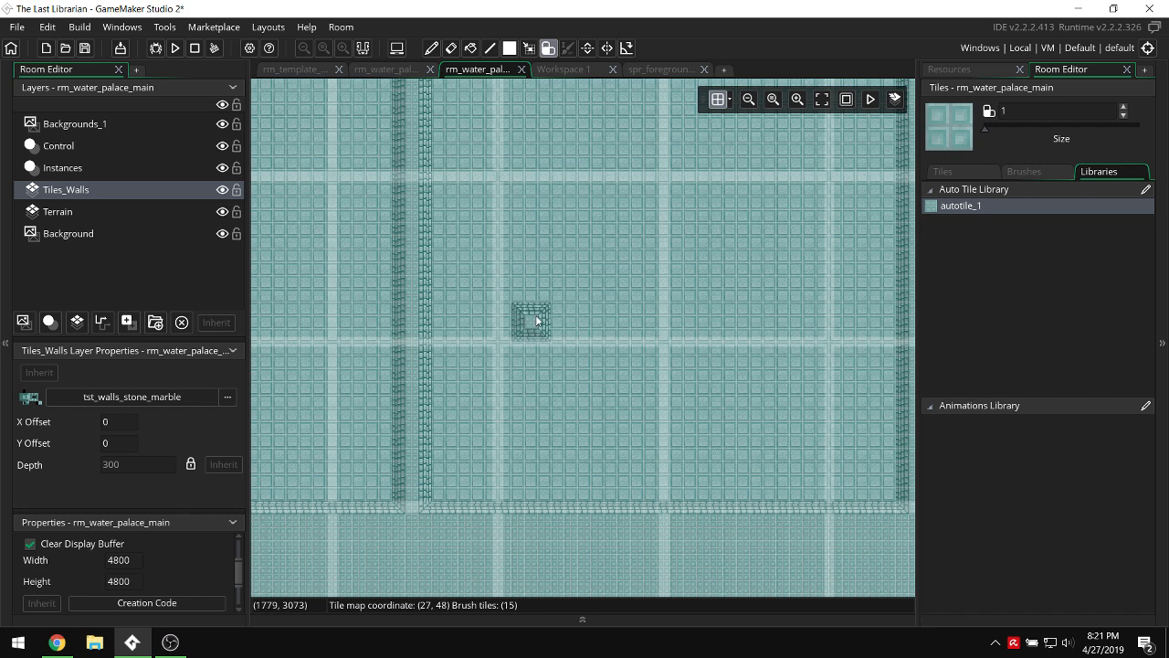
click(730, 102)
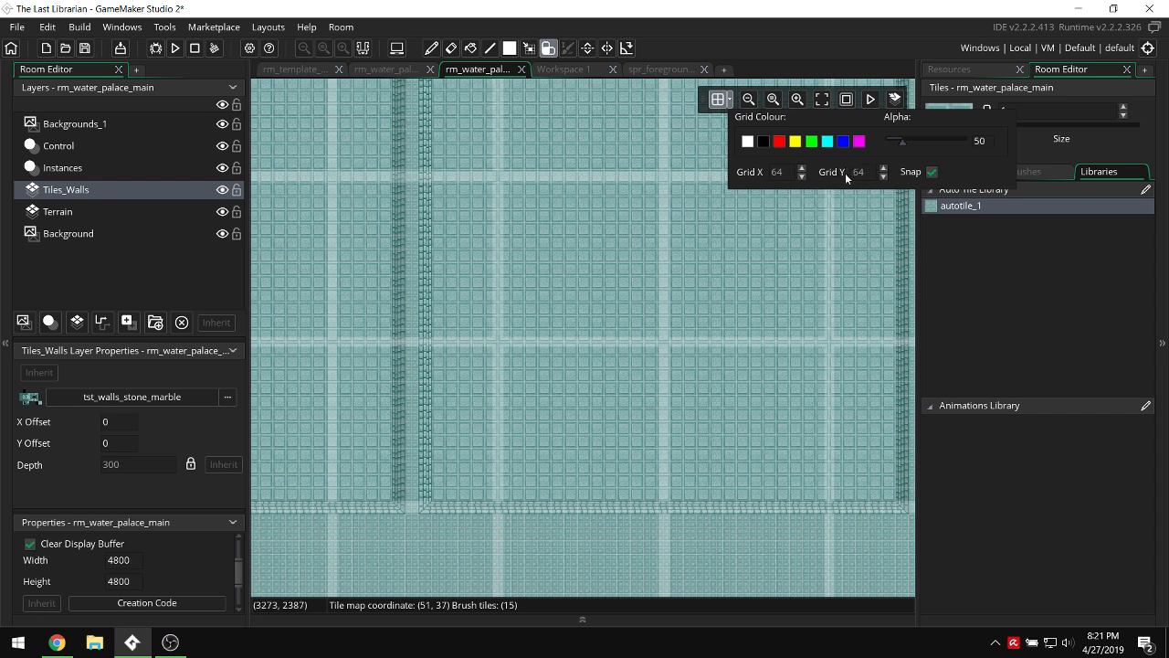
click(109, 169)
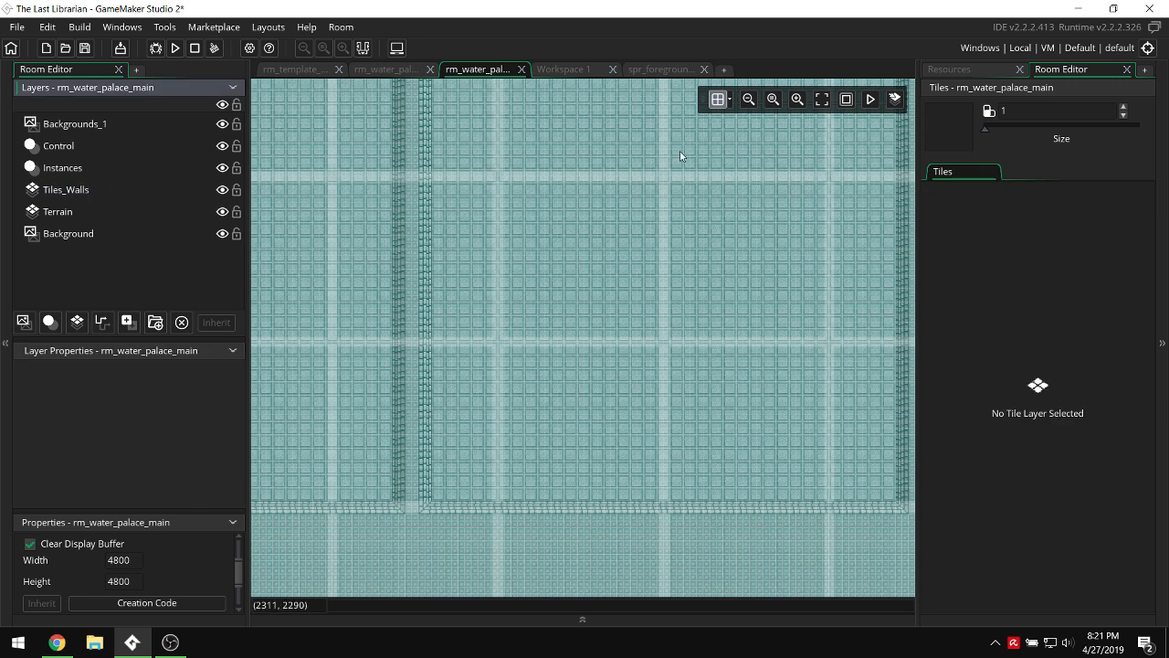
click(729, 100)
double_click(778, 172)
text(800)
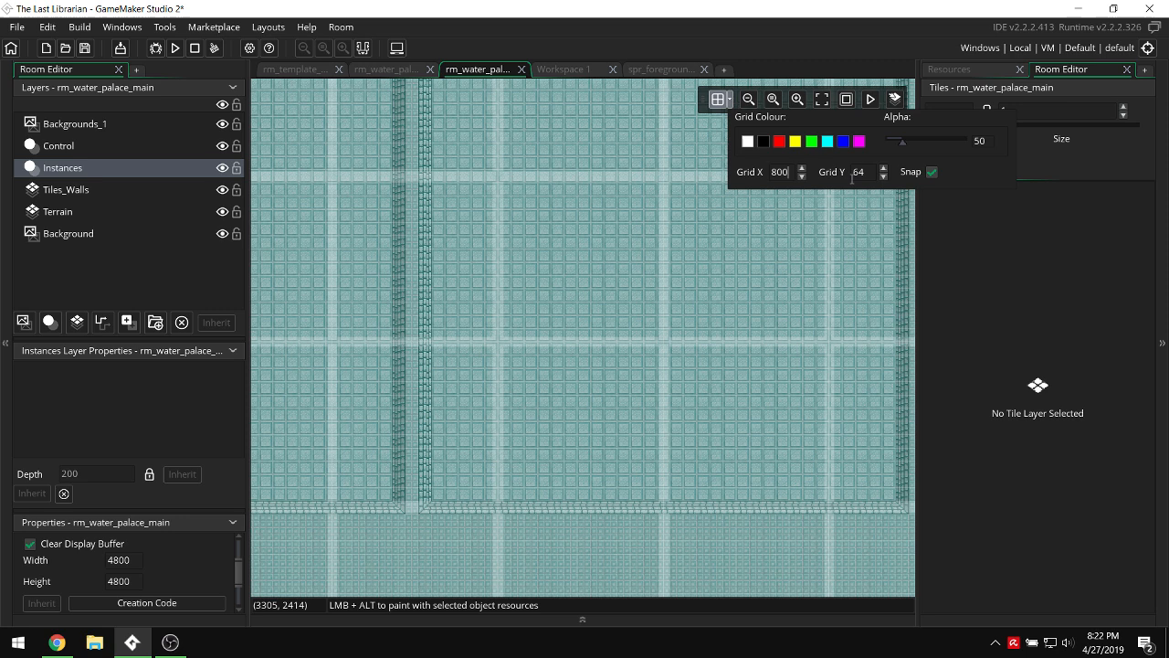
key(Tab)
text(800)
click(688, 248)
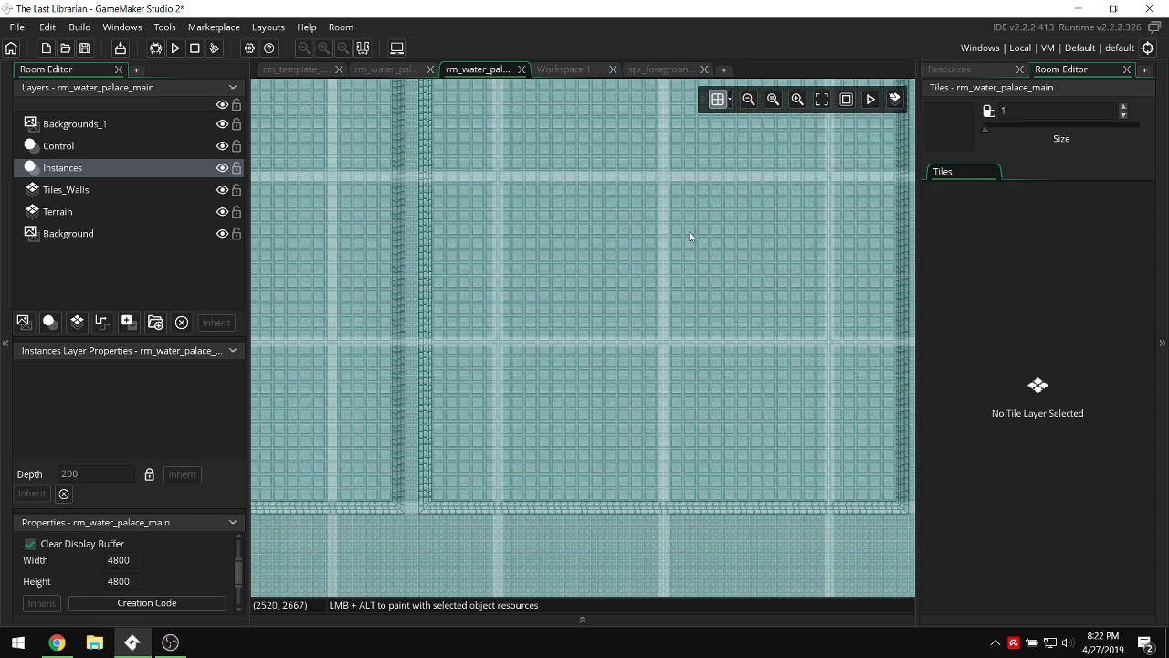
ctrl+scroll(689, 235, down, 2)
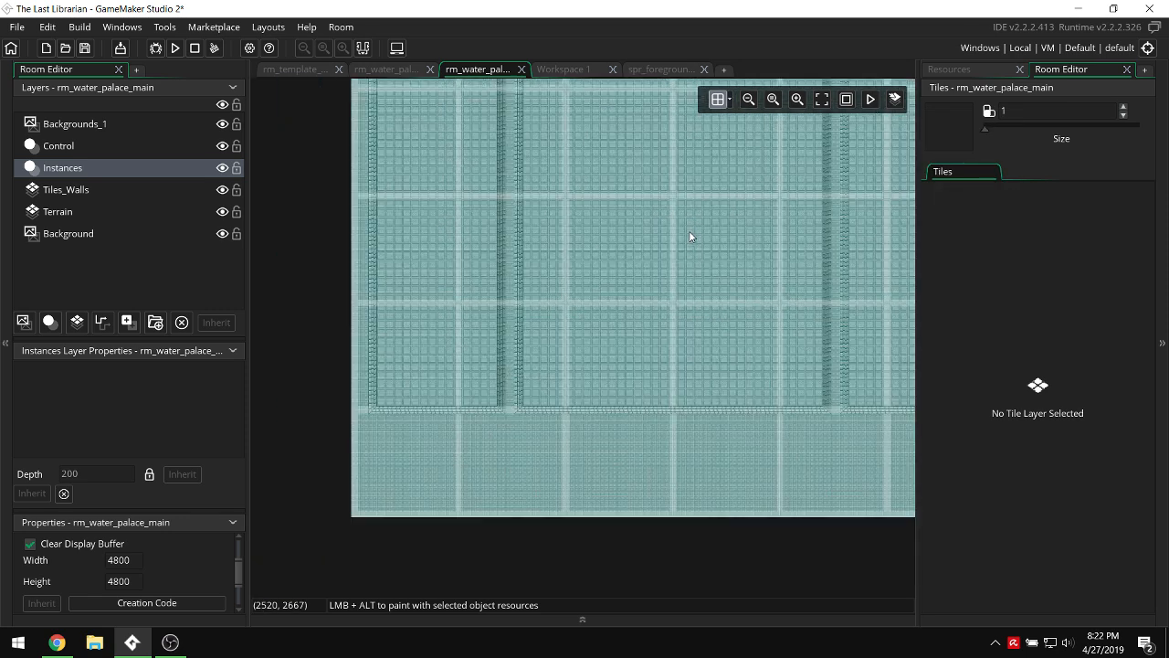
Set the editor grid's vertical spacing to 800 and its colour to magenta.
click(730, 99)
click(765, 144)
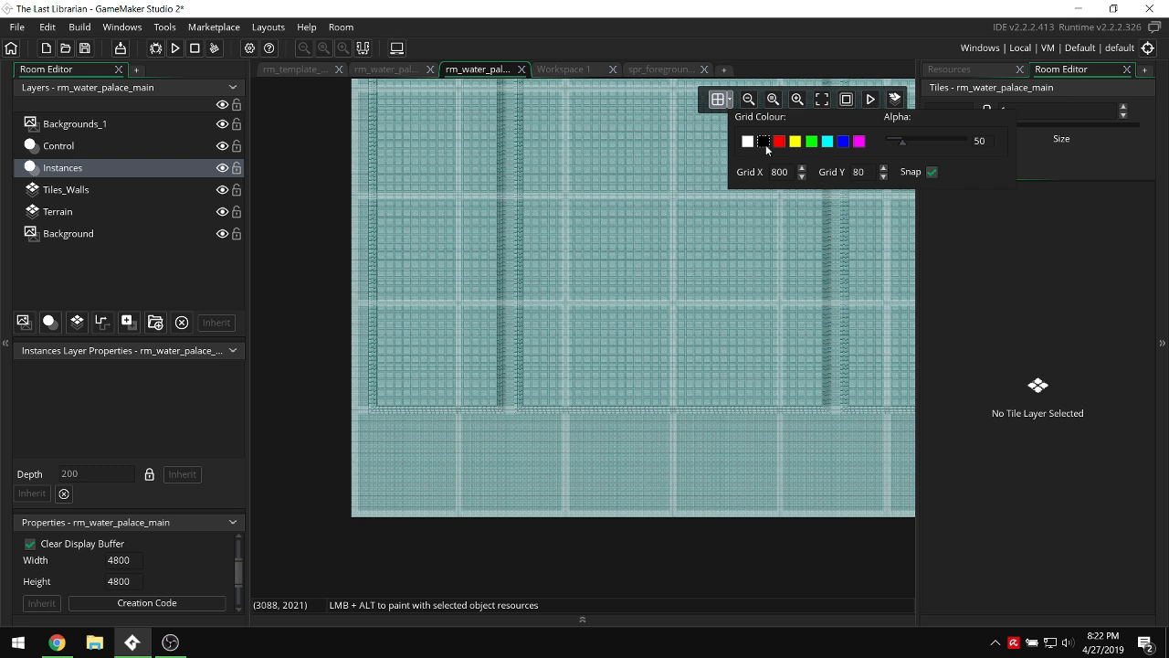
ctrl+scroll(667, 200, up, 2)
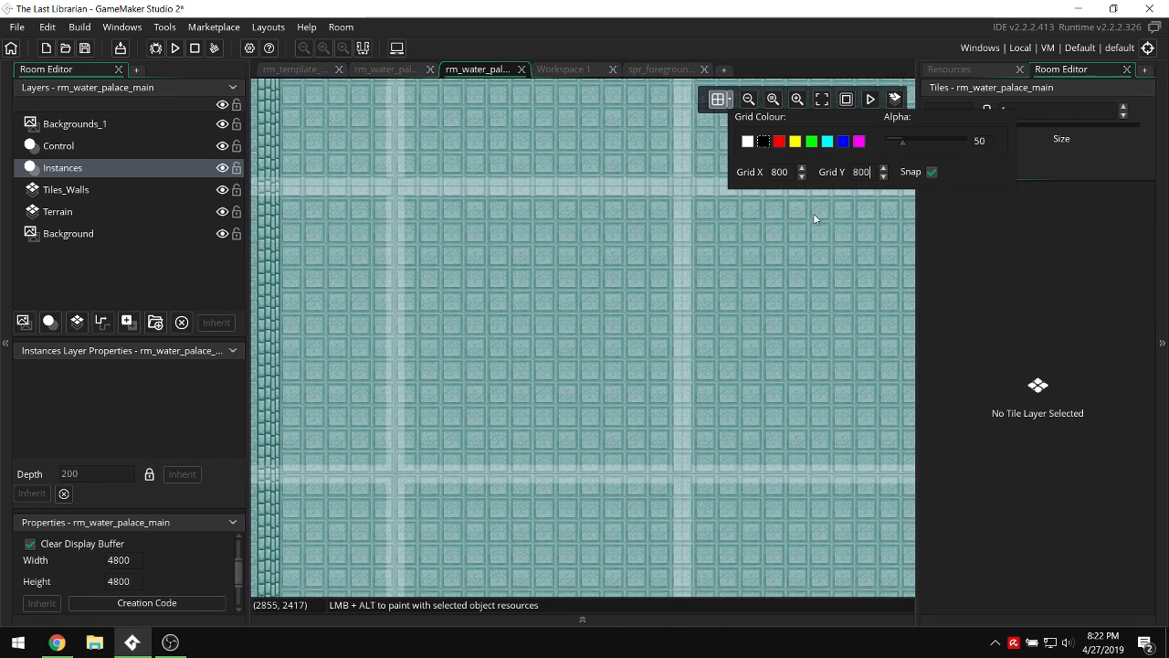
click(748, 141)
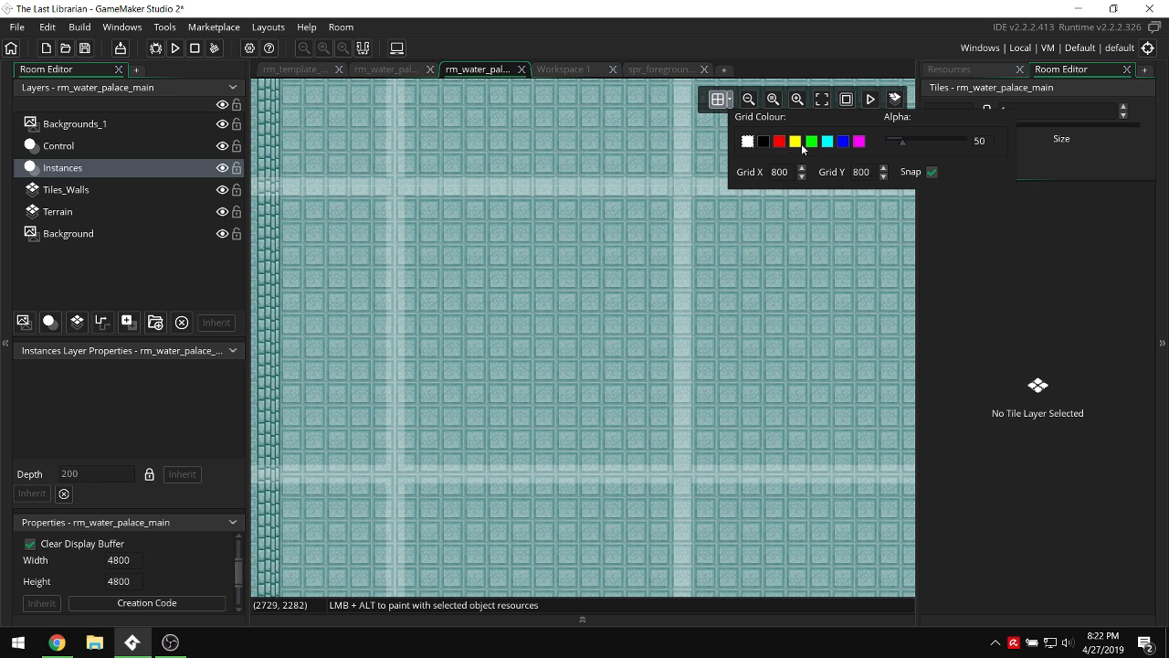
click(858, 141)
ctrl+scroll(611, 195, down, 5)
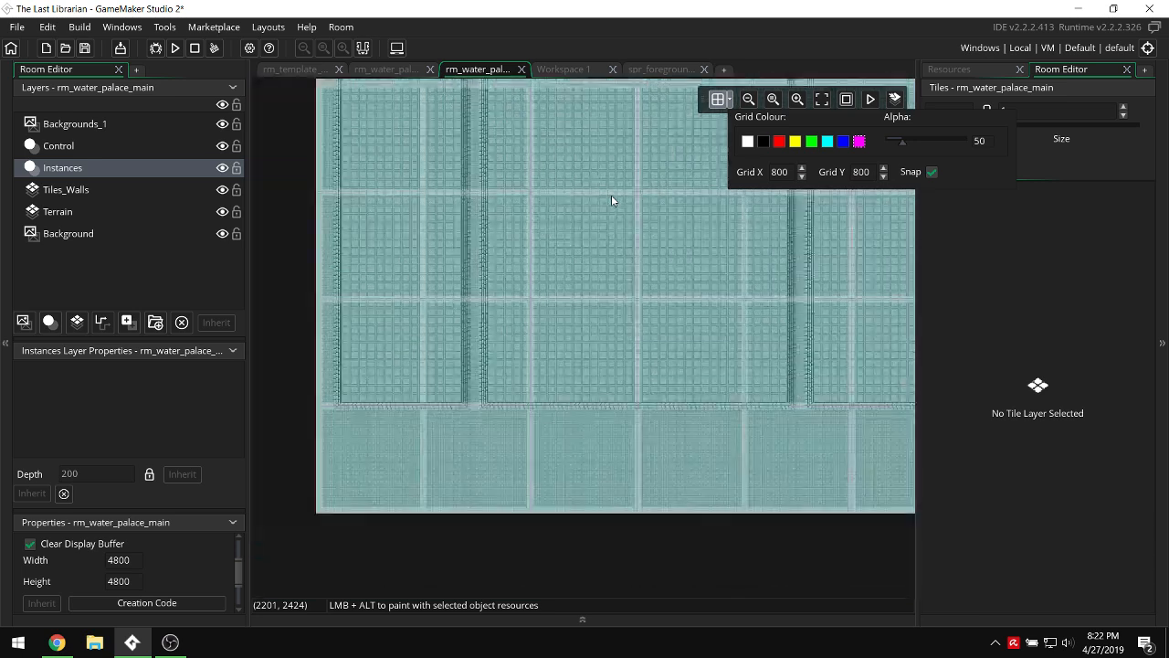
Select the Tiles_Walls layer and set the editor grid's colour to white.
scroll(611, 195, up, 2)
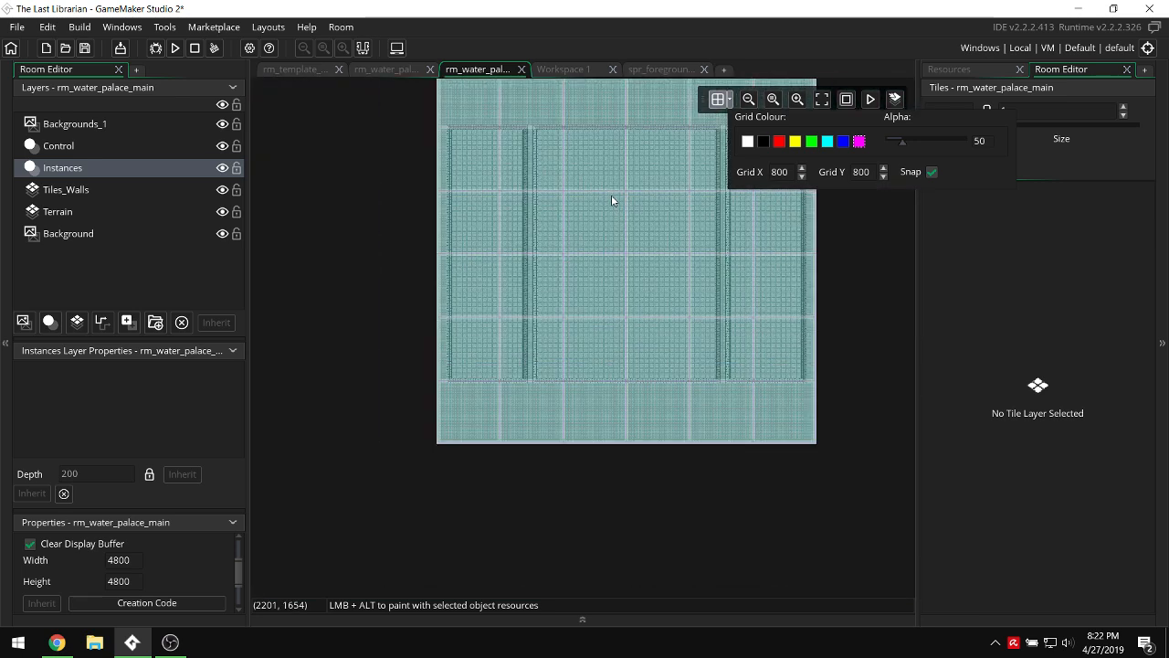
scroll(611, 195, up, 2)
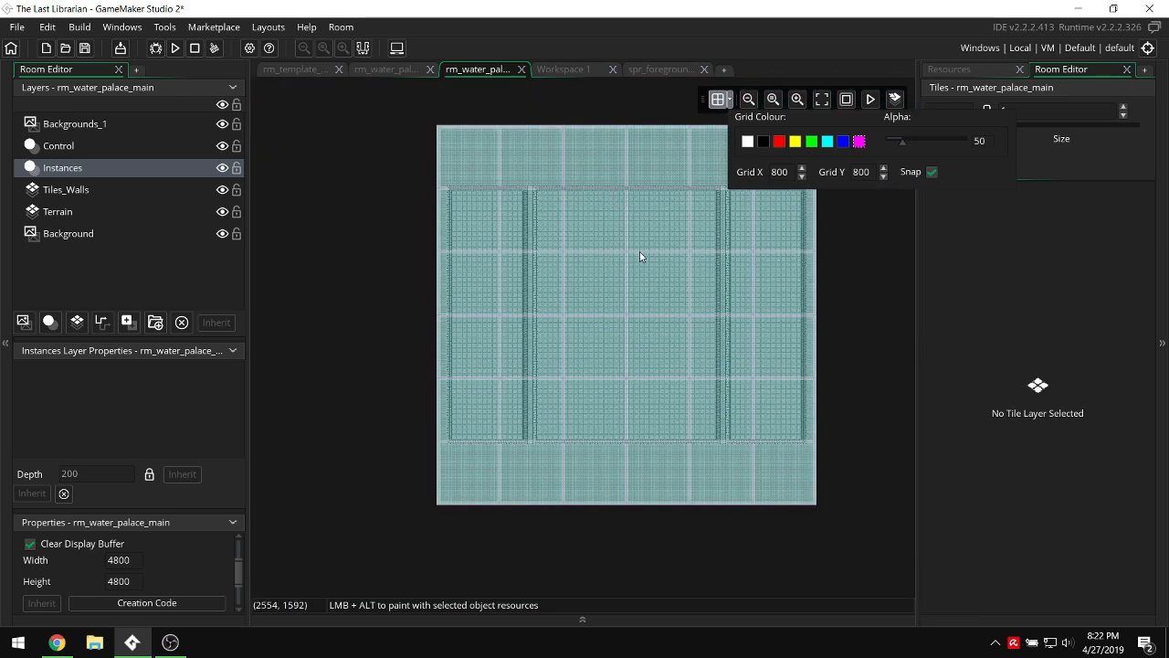
shift+scroll(762, 272, right, 2)
ctrl+scroll(639, 281, up, 3)
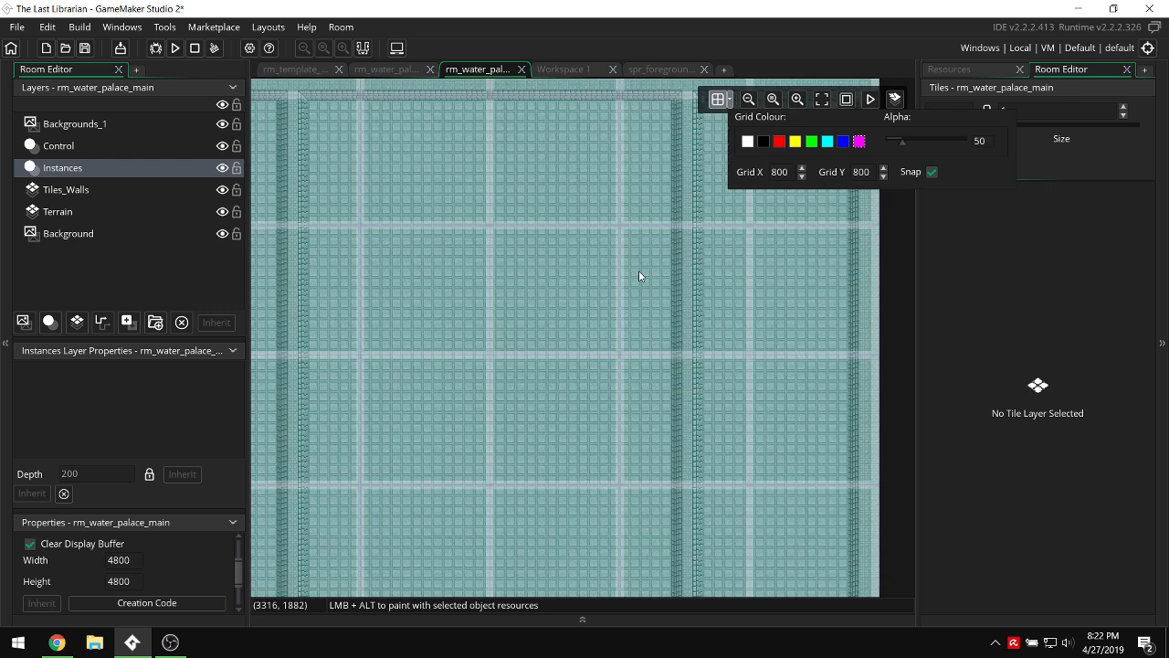
click(100, 189)
click(100, 208)
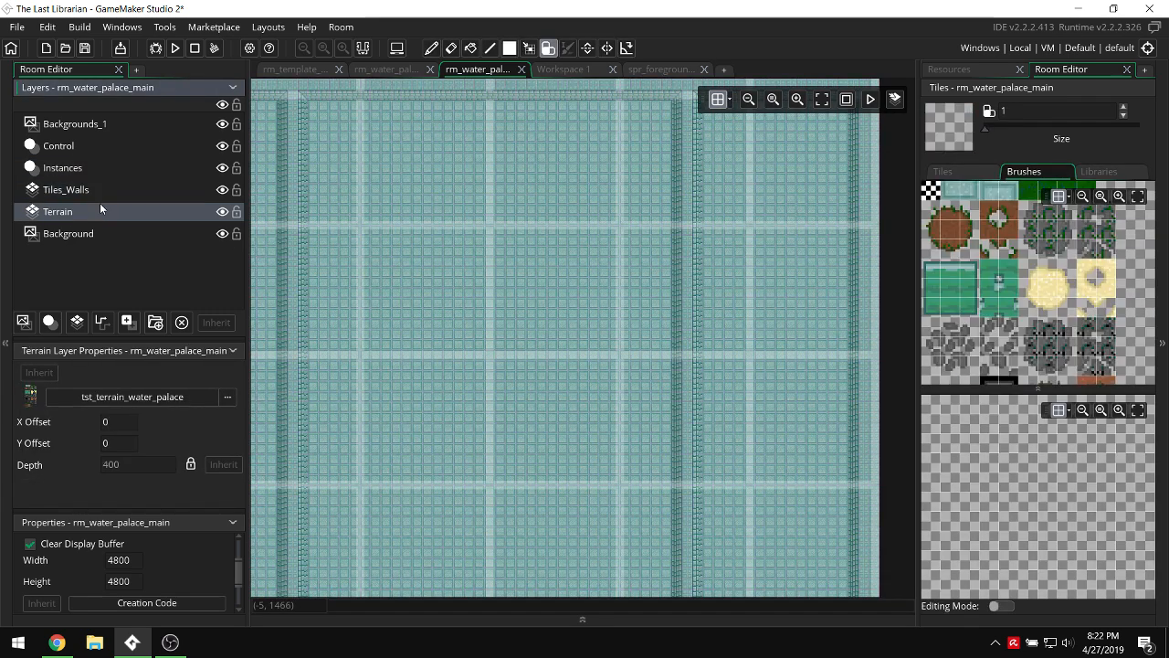
click(101, 192)
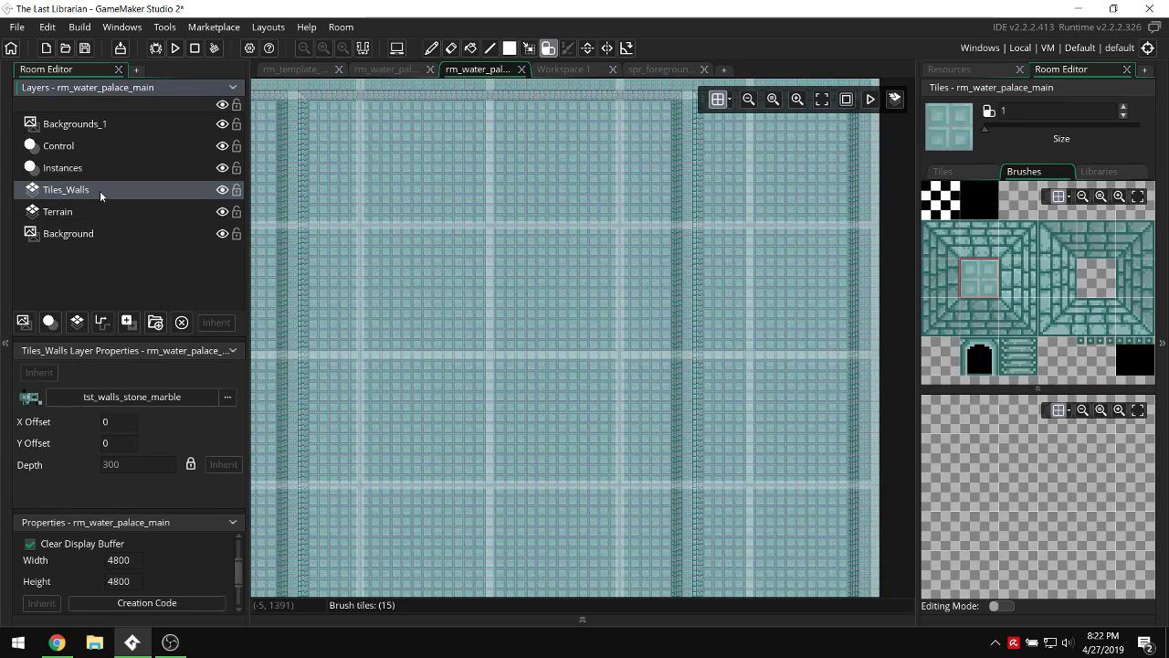
click(727, 99)
click(748, 141)
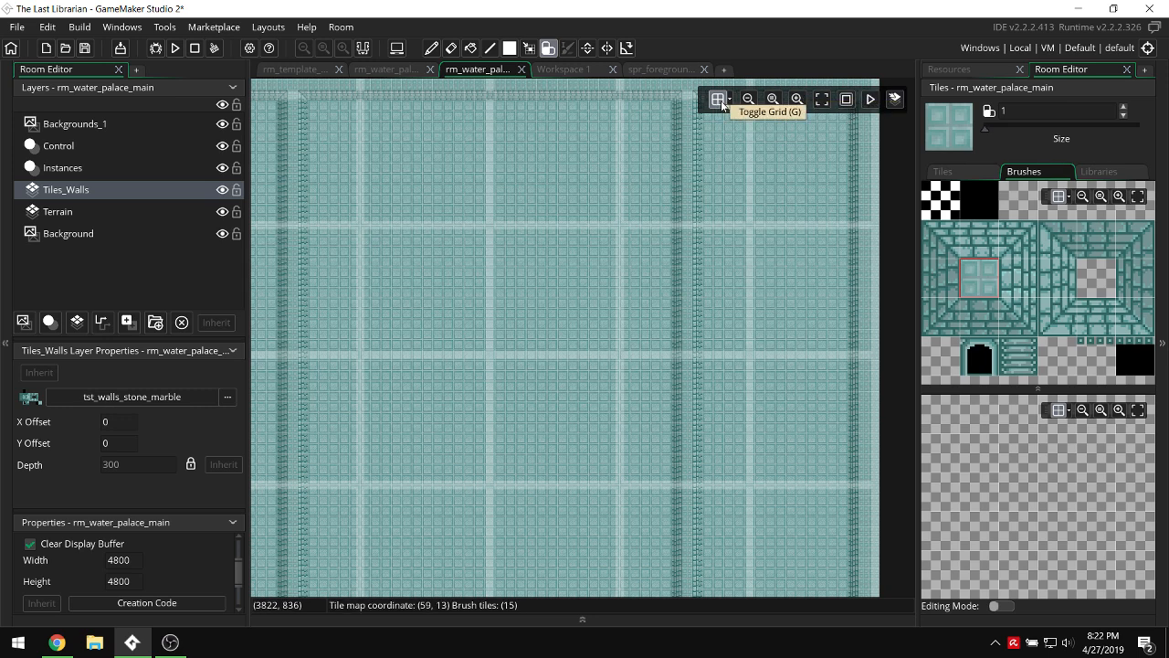
Fill the area between the left outer wall and the left inner wall with the plain marble tile, using the rectangle tool.
scroll(564, 188, down, 2)
shift+scroll(552, 279, up, 2)
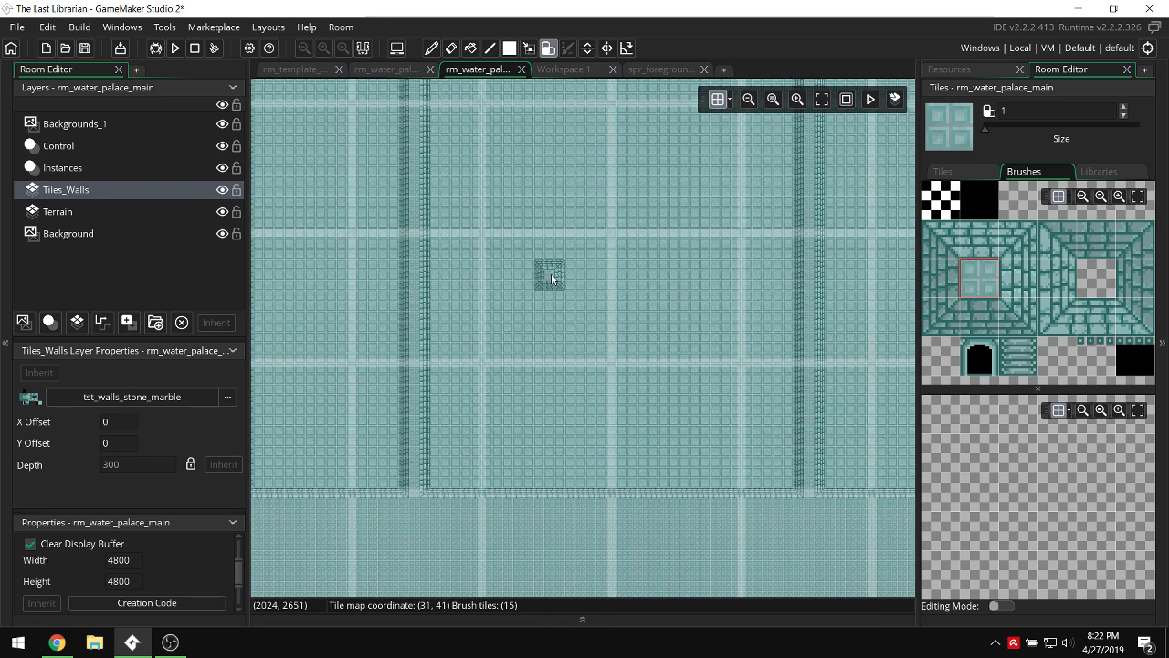
shift+scroll(471, 308, up, 3)
scroll(614, 186, up, 2)
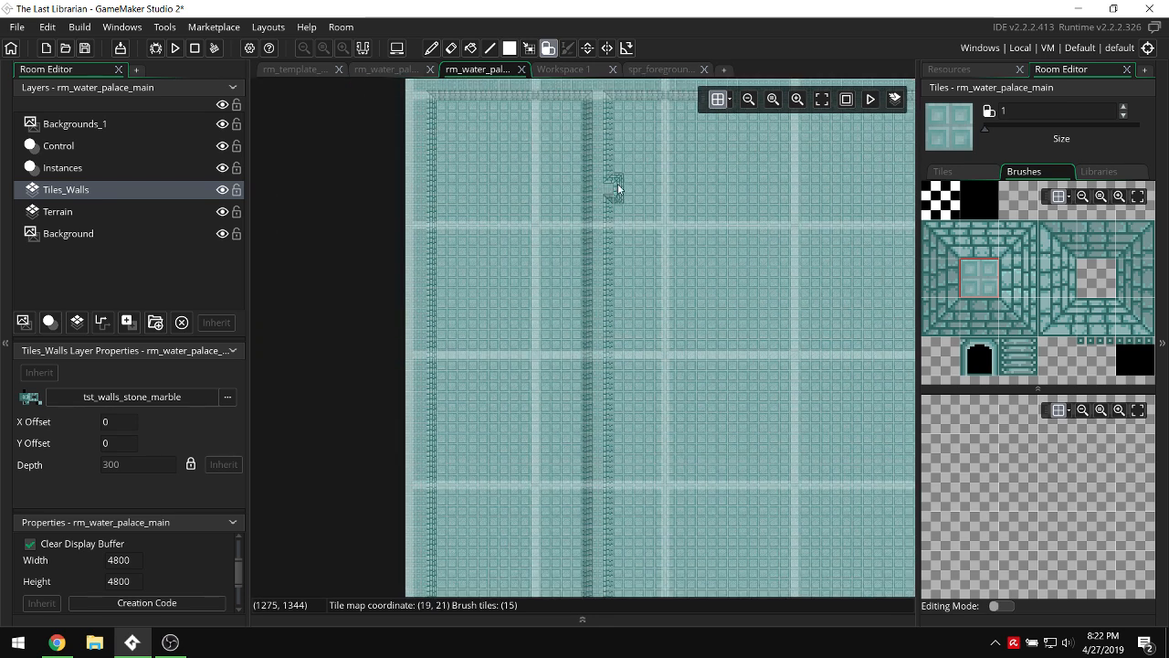
click(964, 288)
scroll(689, 223, up, 1)
key(r)
mouse_move(590, 210)
mouse_down()
mouse_move(435, 395)
mouse_move(437, 370)
mouse_up()
scroll(438, 370, down, 3)
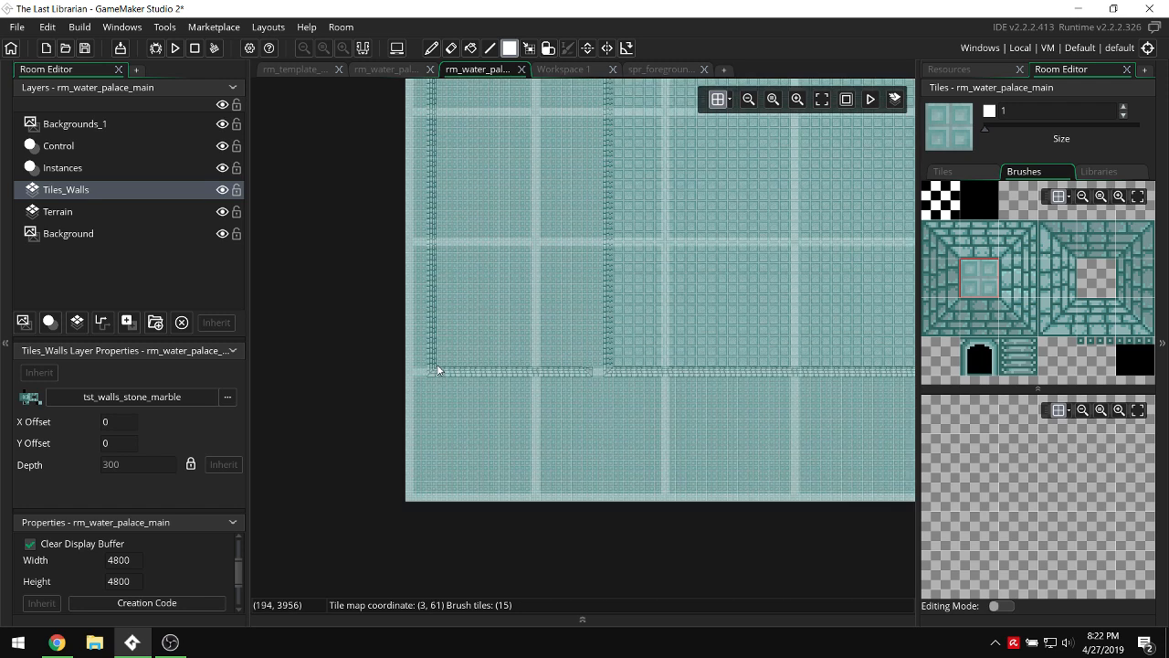
Fill the matching area between the right inner wall and the right outer wall with the same marble tile, from bottom to top wall.
shift+scroll(504, 284, down, 5)
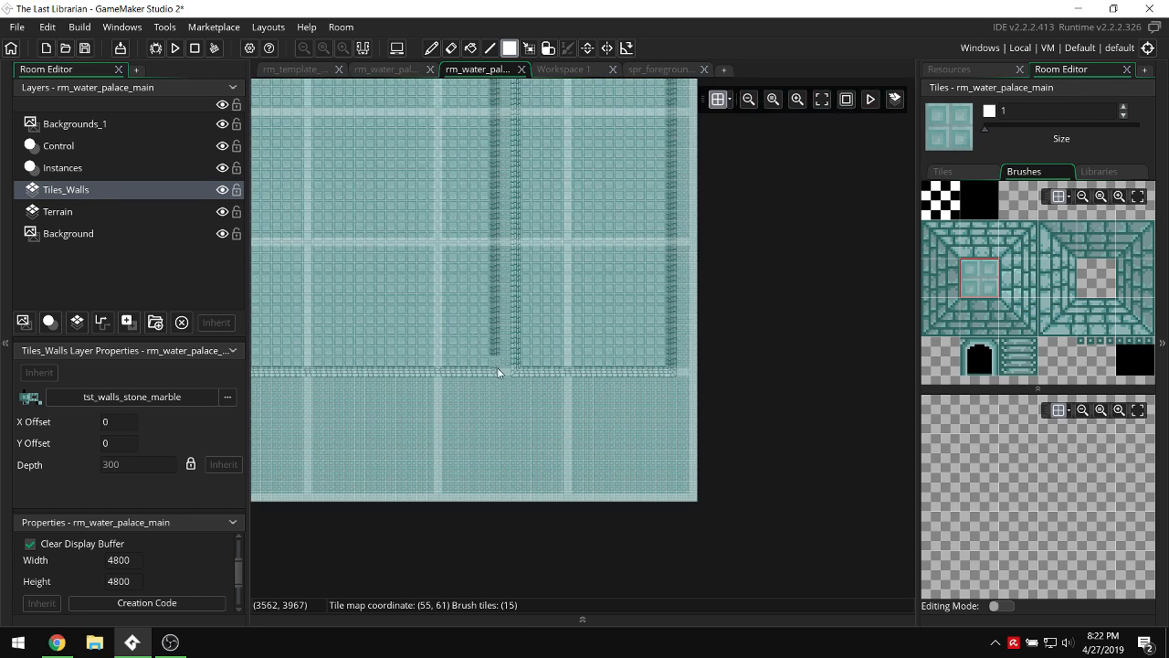
drag(514, 375, 718, 170)
scroll(717, 174, up, 3)
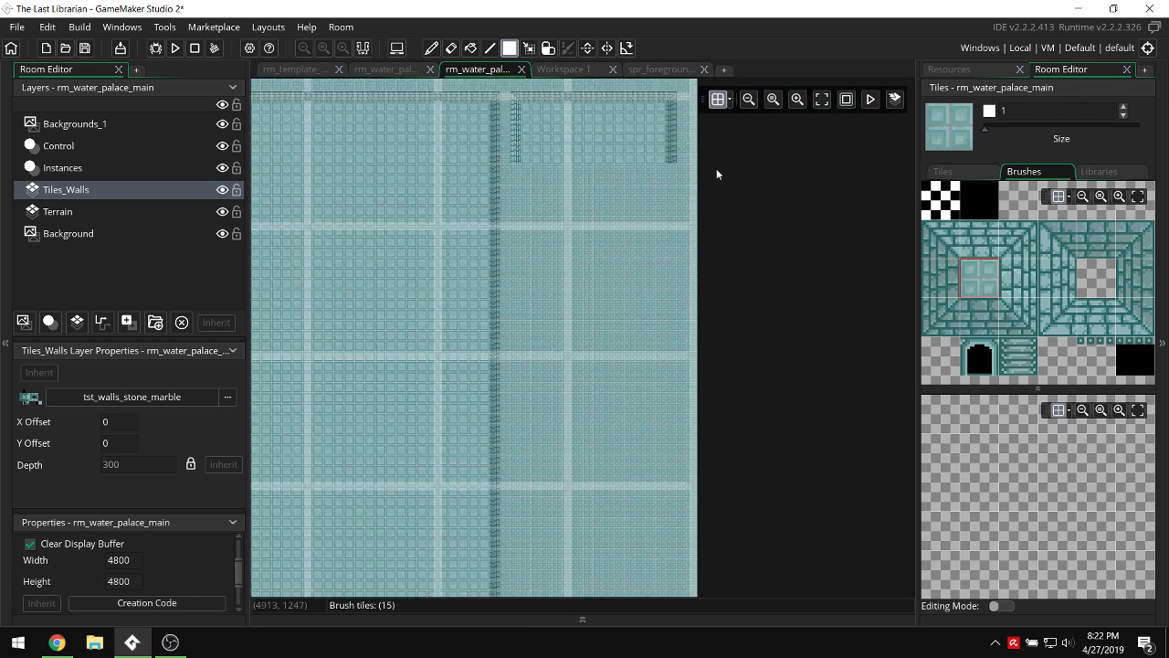
ctrl+scroll(744, 256, down, 5)
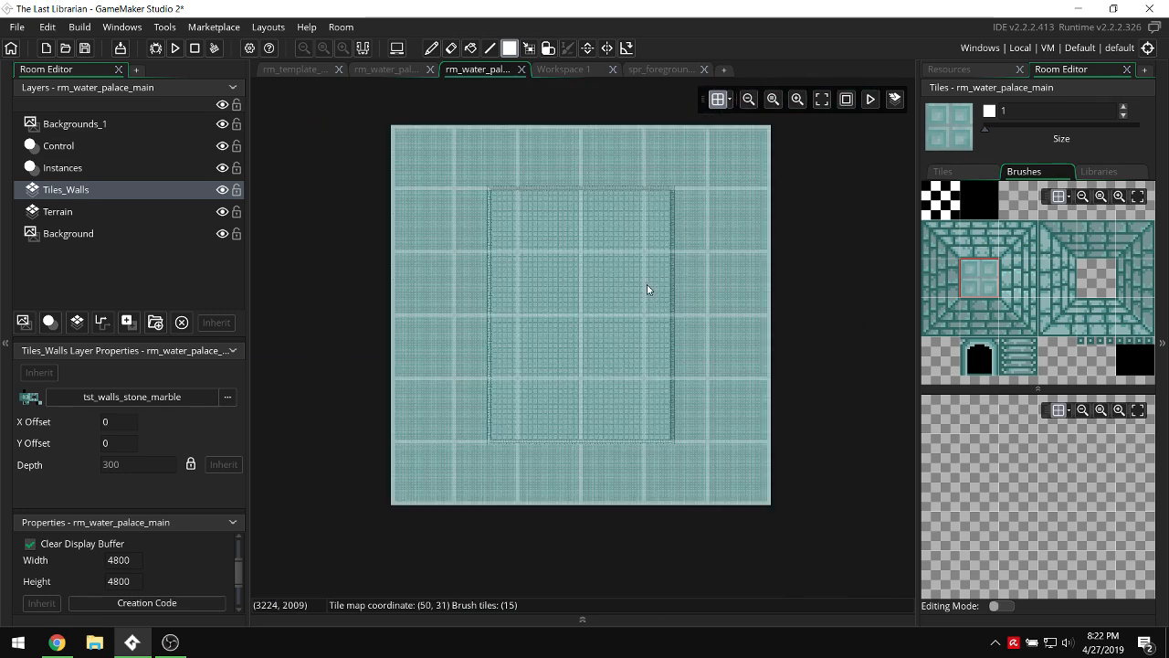
Place the arched doorway tile, turned upside down, in the middle of the bottom wall.
ctrl+scroll(598, 319, up, 2)
ctrl+scroll(573, 320, up, 1)
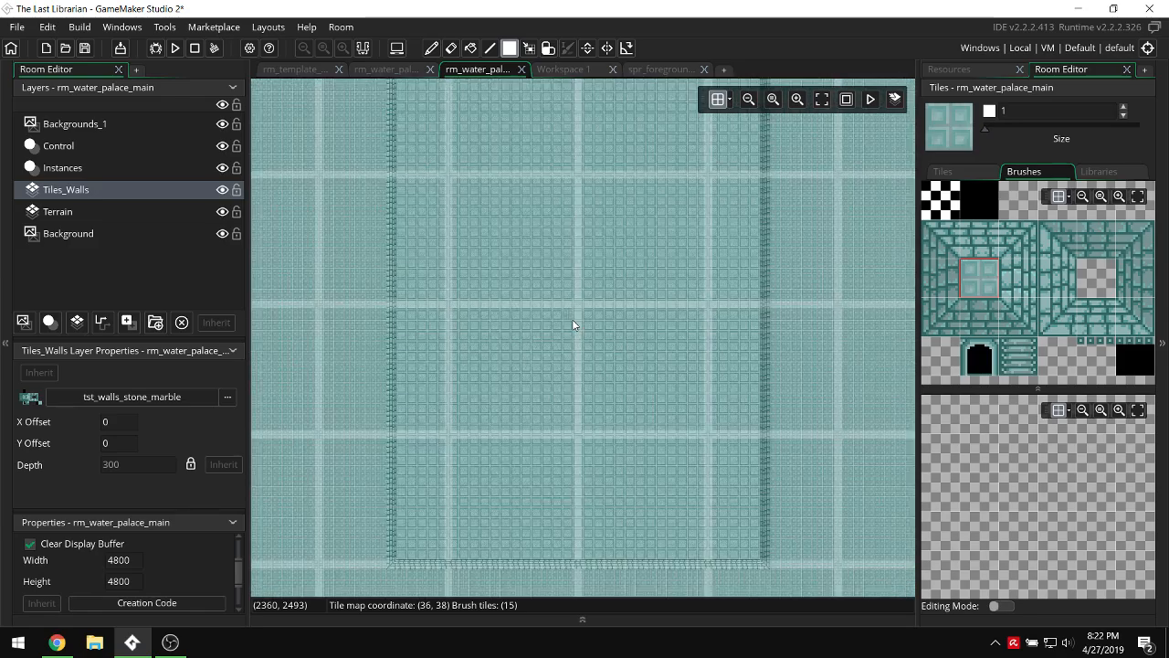
ctrl+scroll(572, 323, down, 3)
ctrl+scroll(573, 324, up, 4)
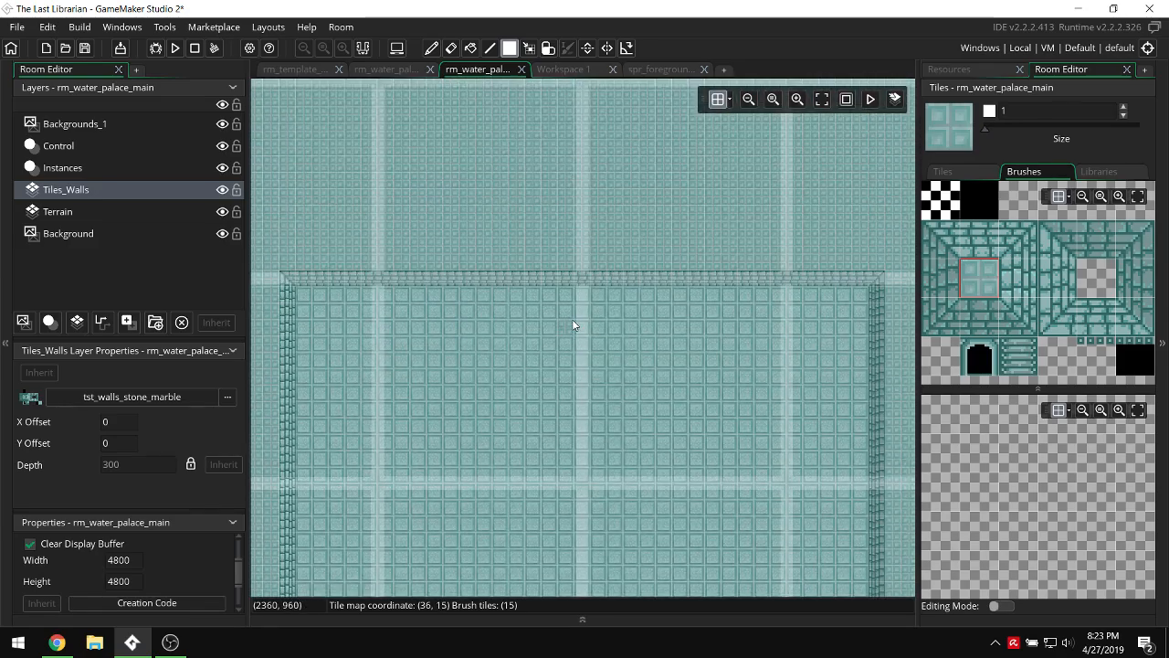
scroll(571, 324, down, 3)
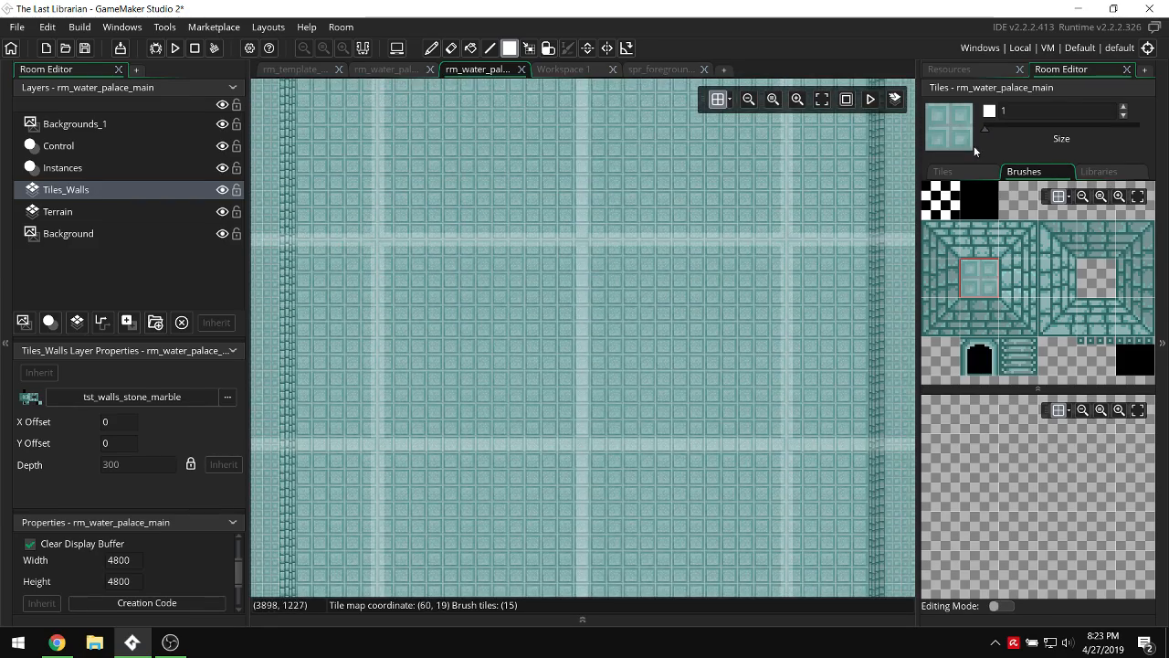
click(1091, 173)
click(997, 207)
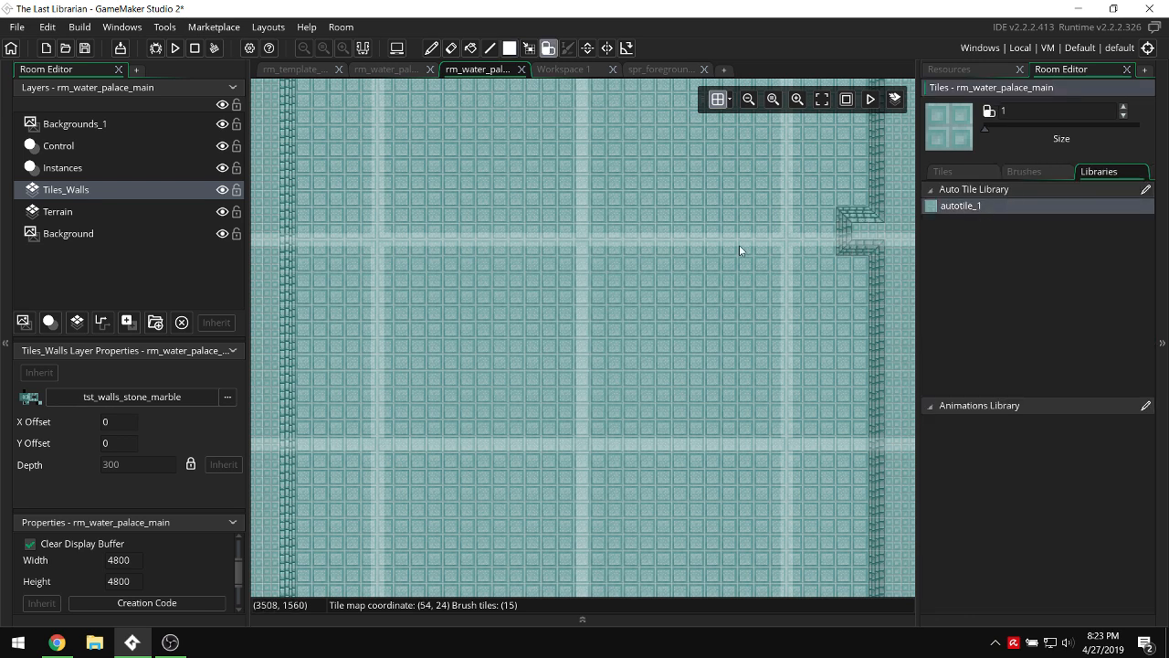
scroll(639, 256, down, 3)
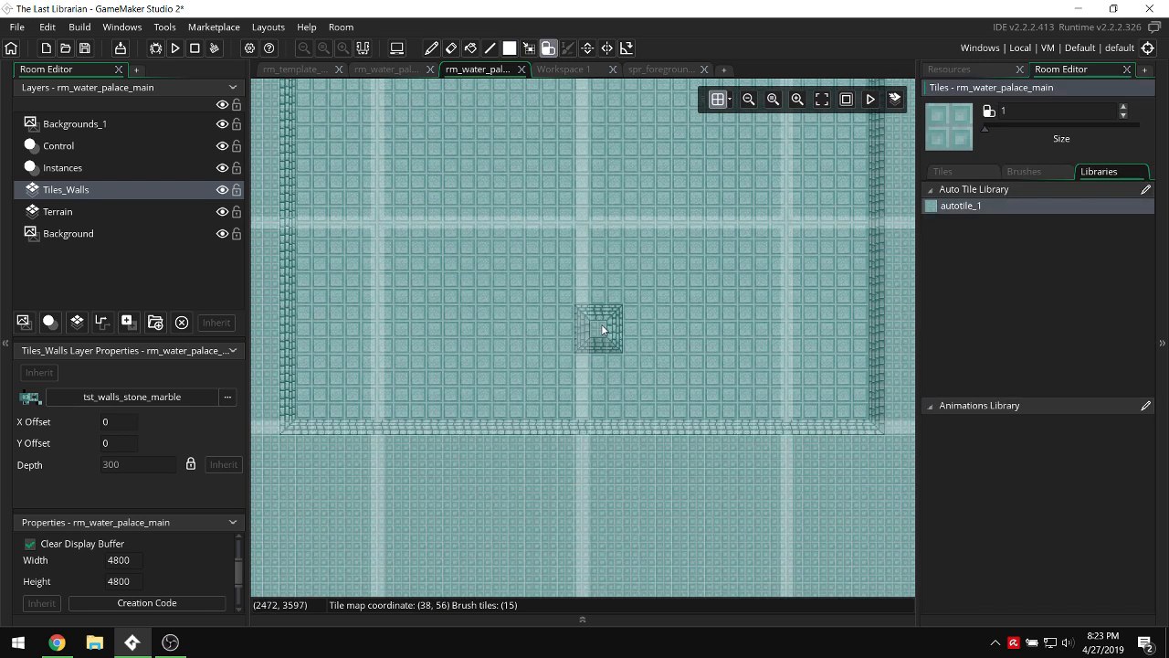
click(959, 171)
click(979, 358)
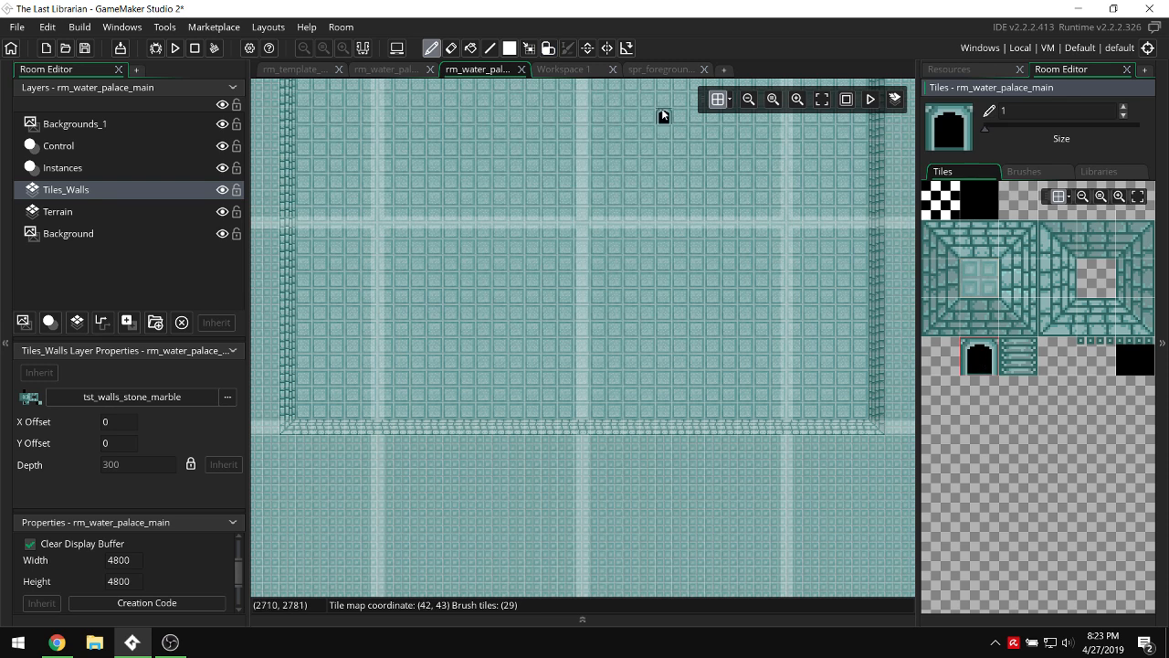
click(627, 48)
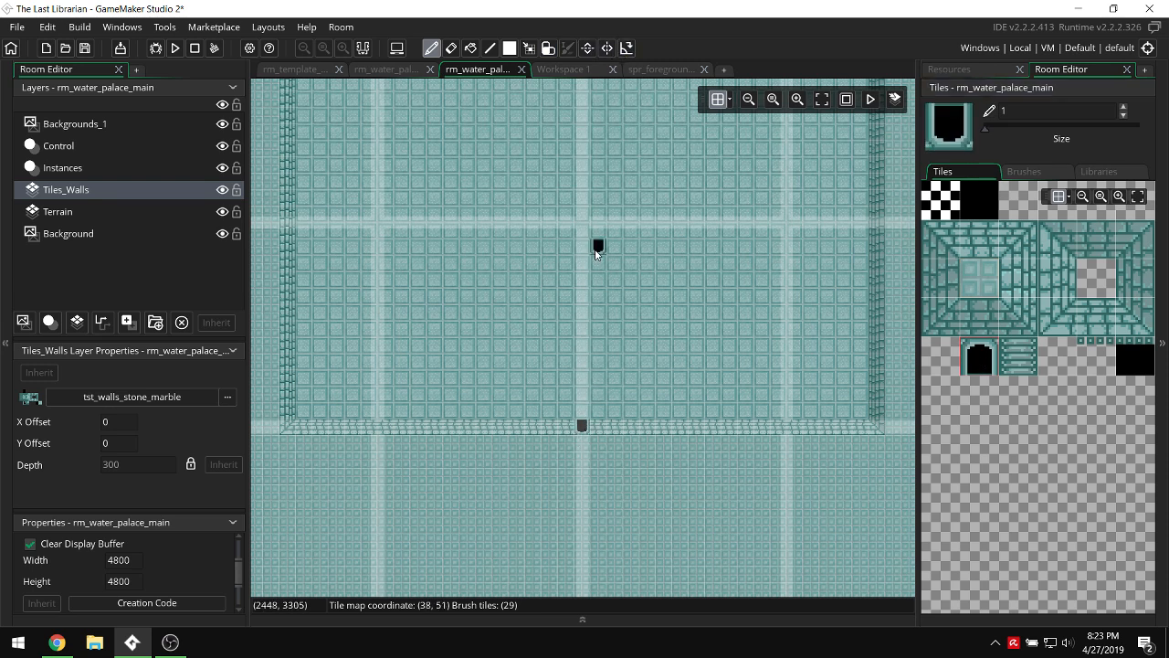
scroll(596, 245, down, 3)
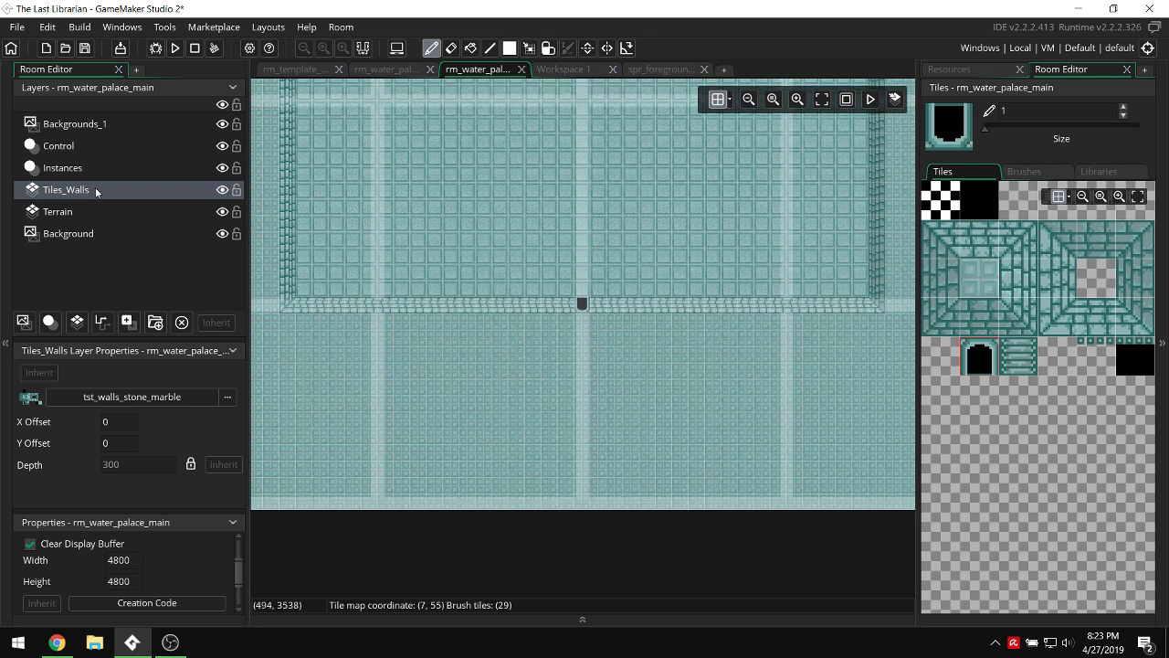
Add a tile layer above Tiles_Walls and name it Tiles_WallsB.
click(77, 322)
right_click(90, 192)
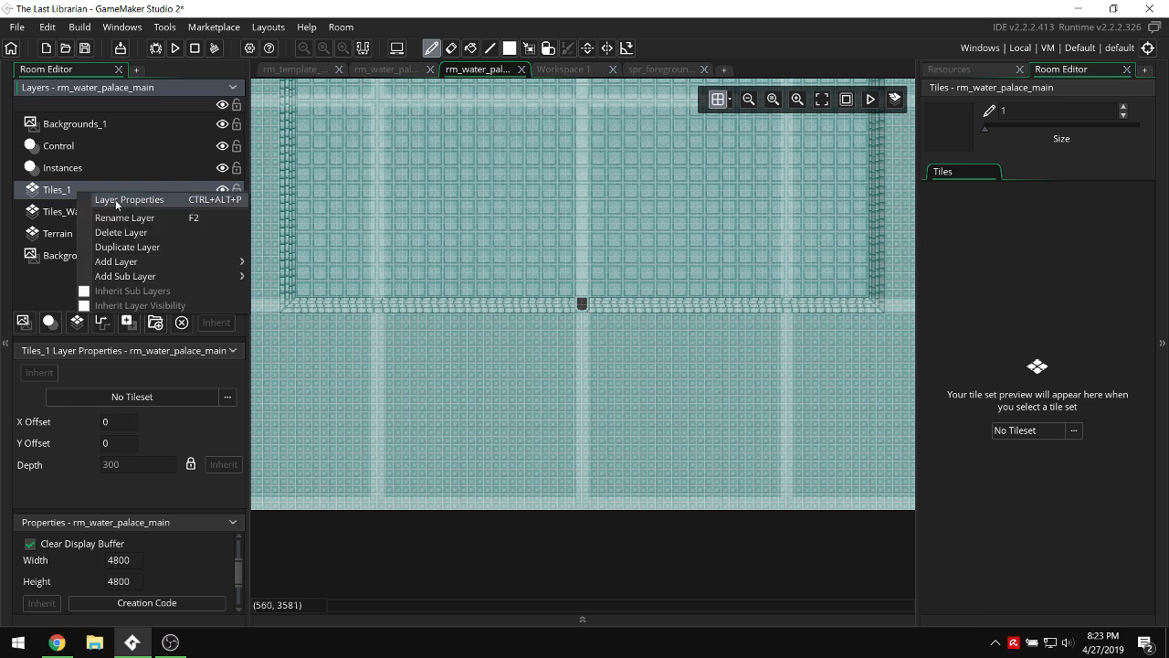
click(125, 217)
text(Tiles_WallsB)
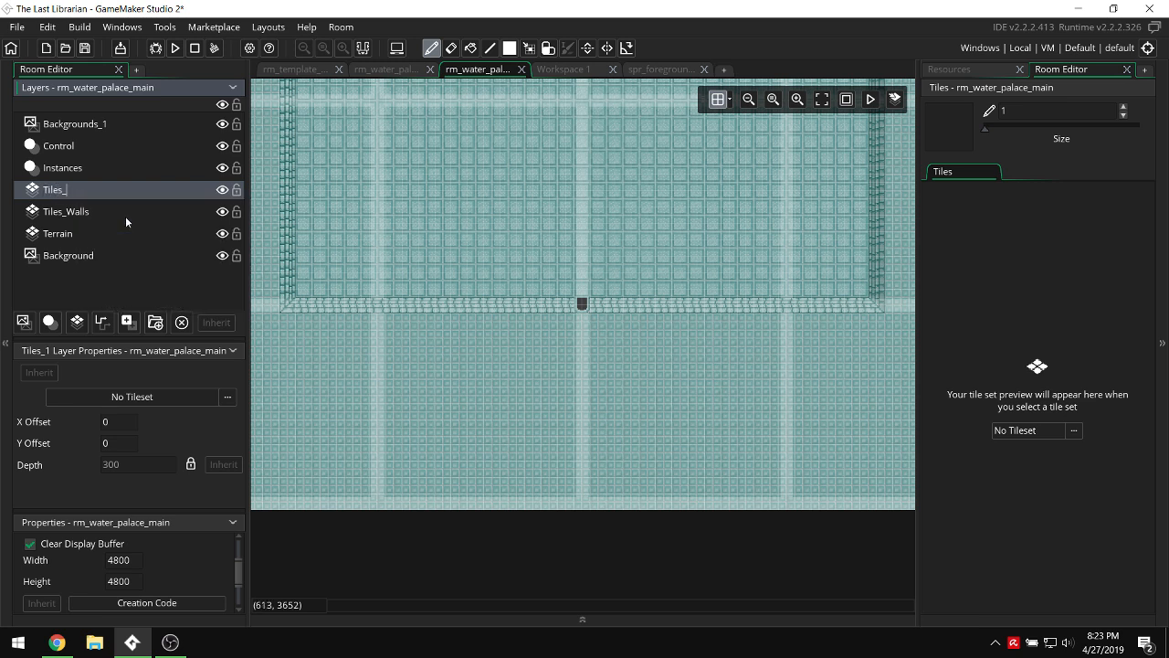
key(Return)
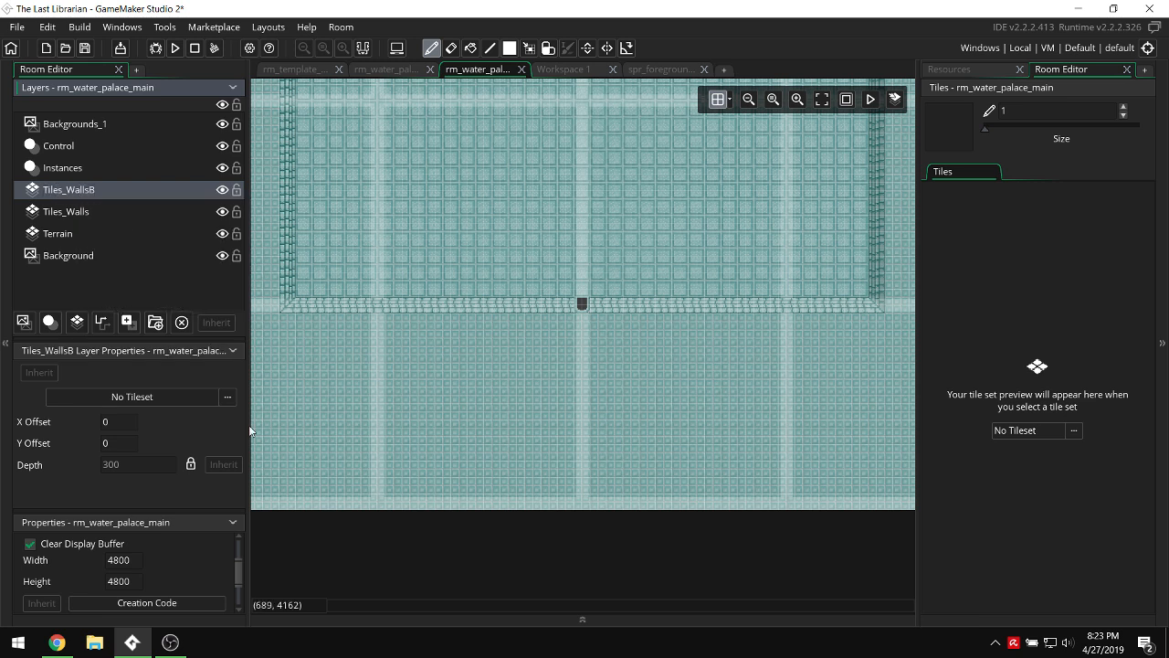
Assign the tst_walls_stone_marble tile set from the Cliffs/Walls folder to the Tiles_WallsB layer.
click(1023, 430)
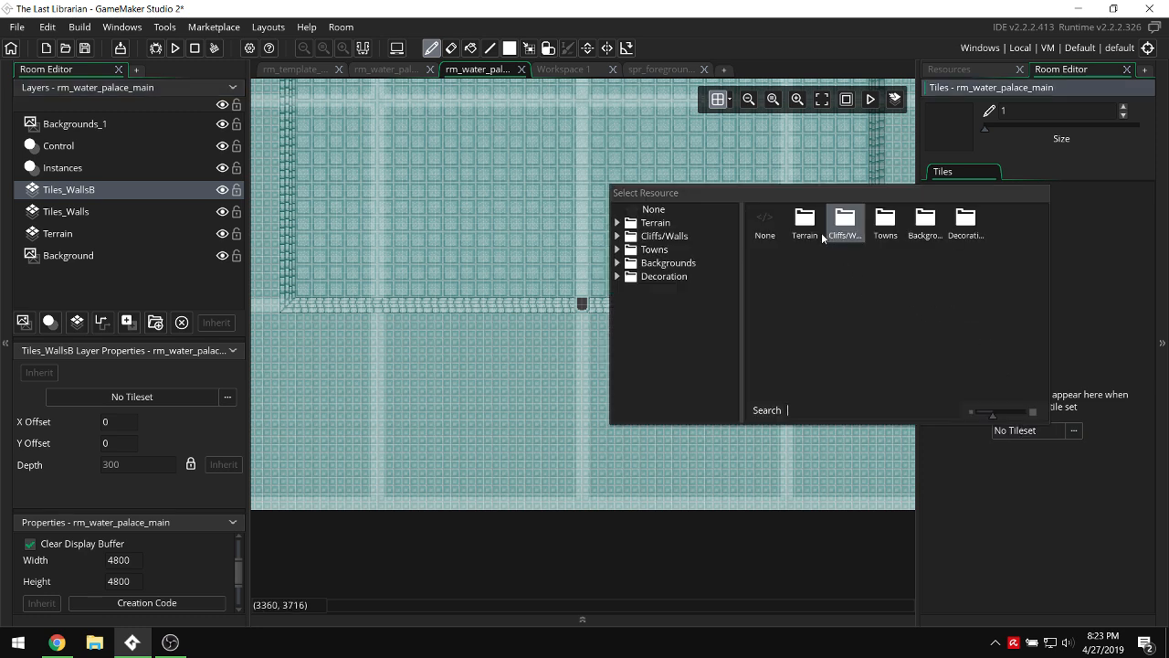
double_click(842, 222)
click(972, 231)
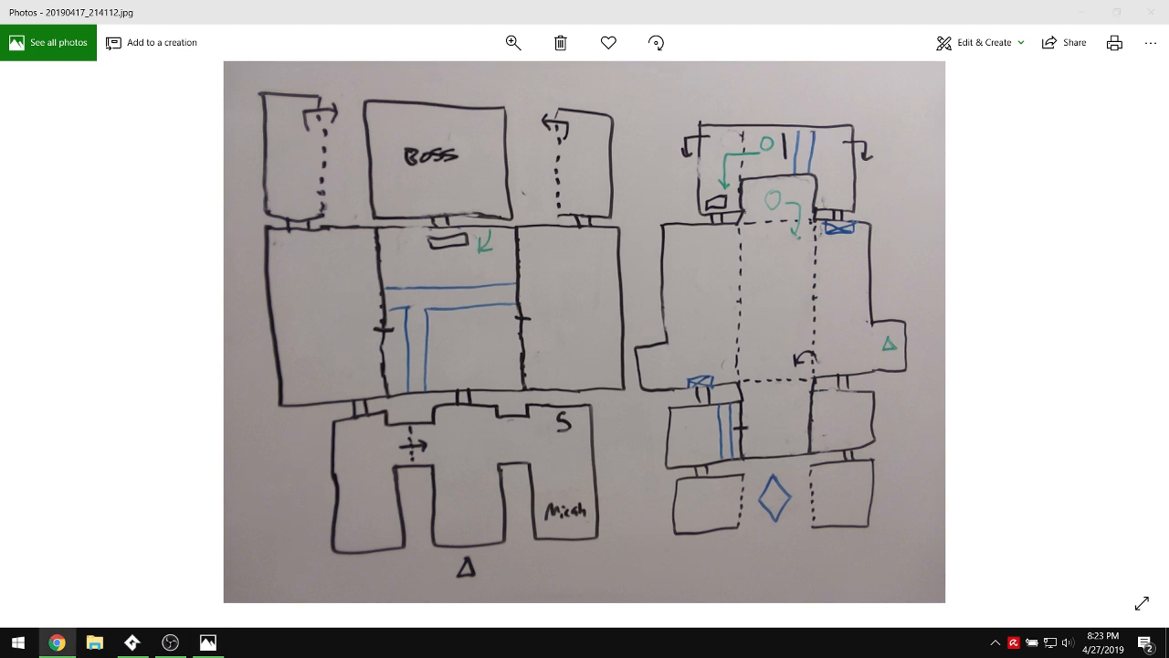
Consult the hand-drawn palace map in Photos and compare it with the room's wall layout in GameMaker Studio 2.
click(896, 301)
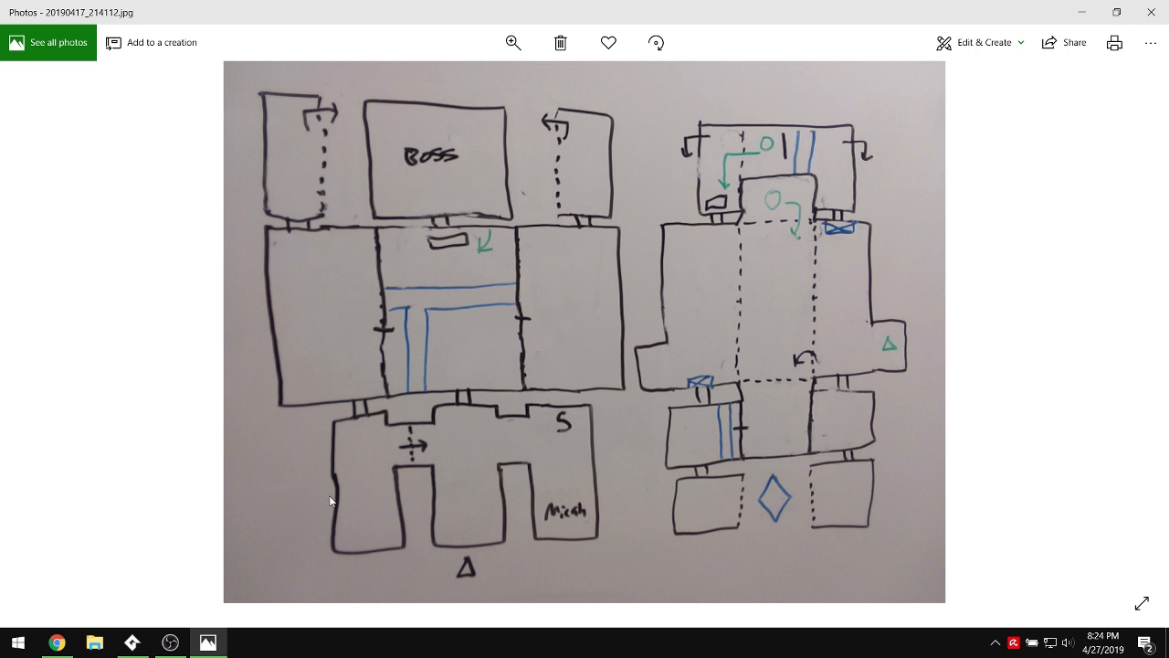
click(132, 642)
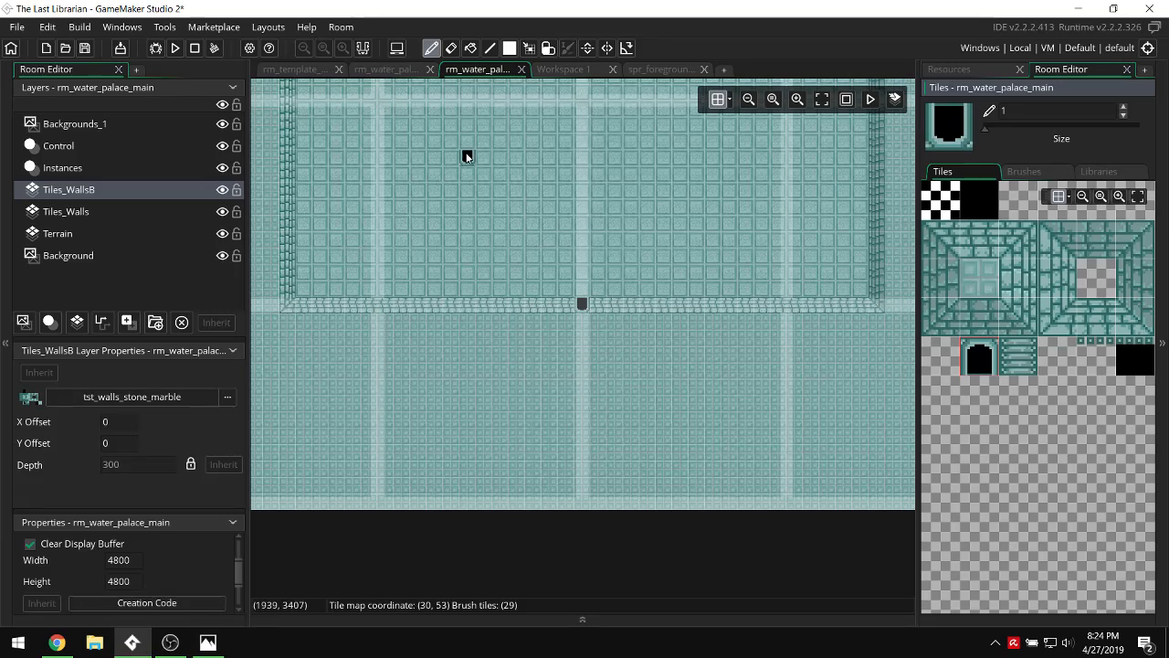
ctrl+scroll(467, 157, down, 4)
ctrl+scroll(467, 180, up, 1)
scroll(467, 180, up, 3)
scroll(466, 180, left, 3)
scroll(466, 179, up, 1)
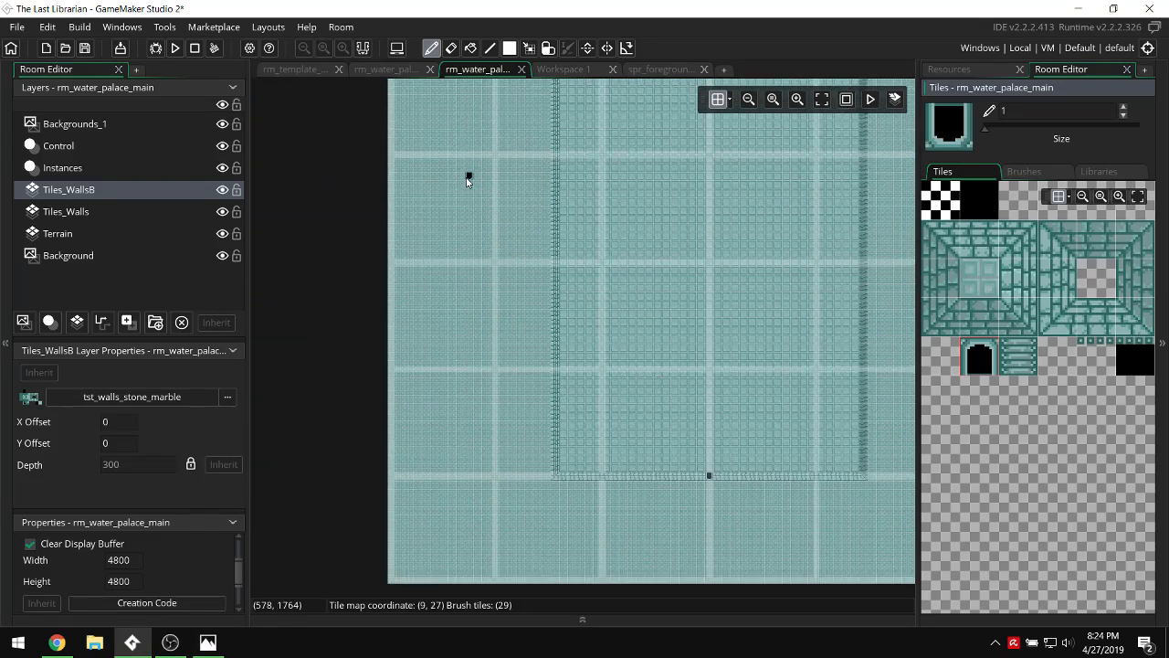
scroll(467, 180, up, 1)
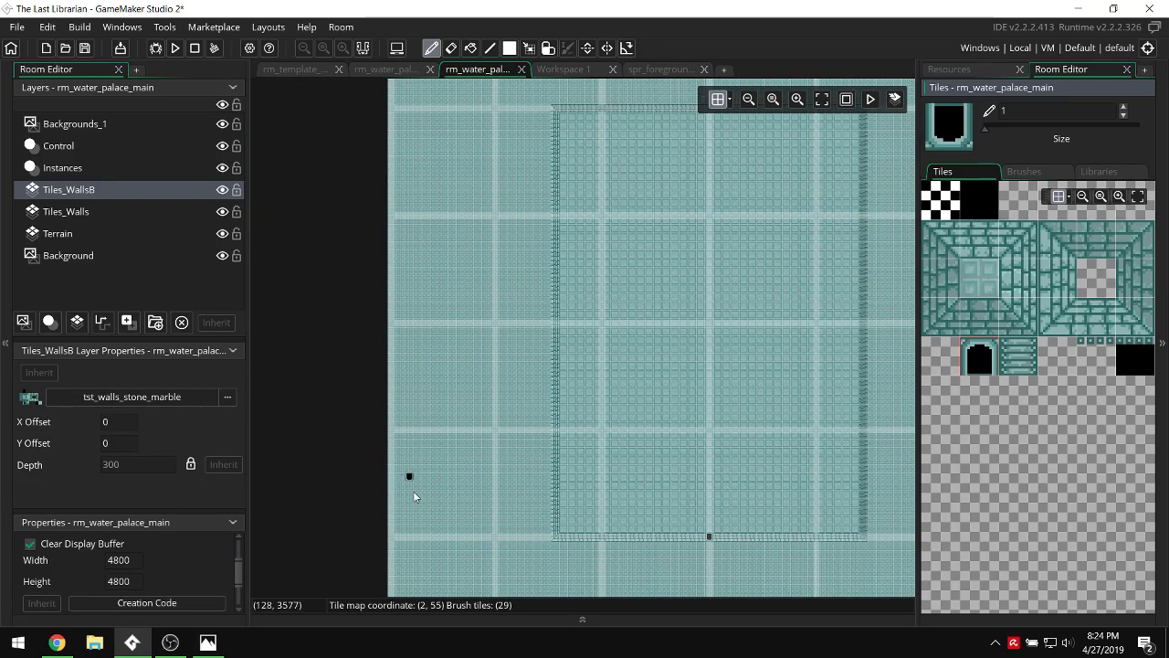
scroll(516, 149, right, 4)
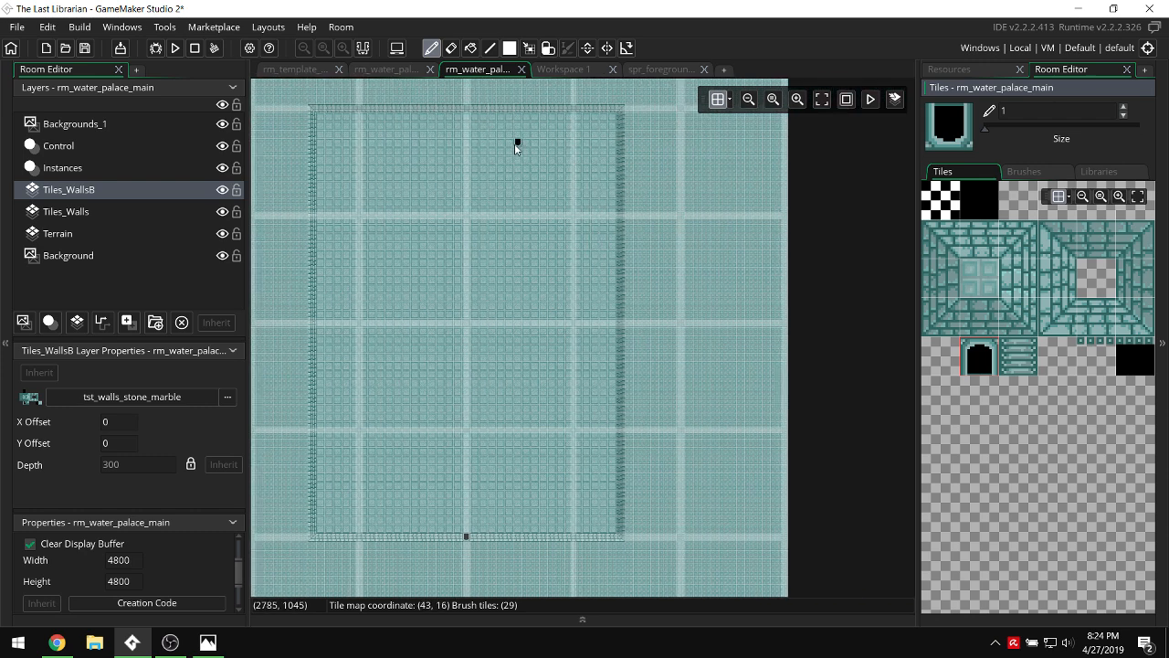
scroll(703, 183, up, 1)
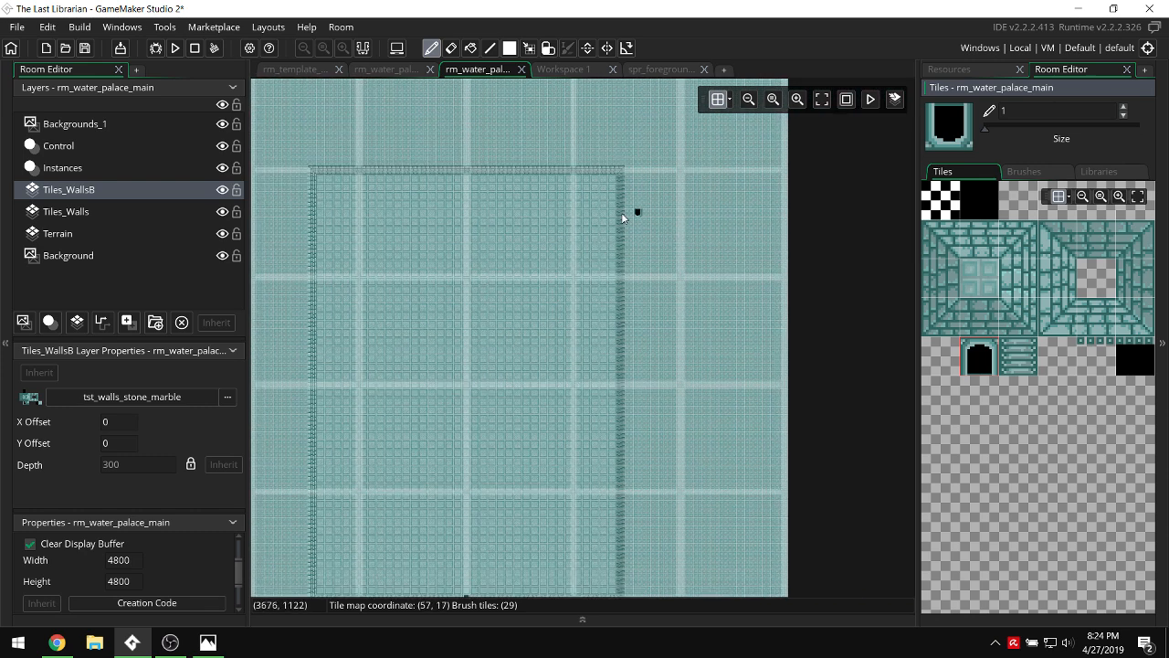
scroll(720, 385, down, 3)
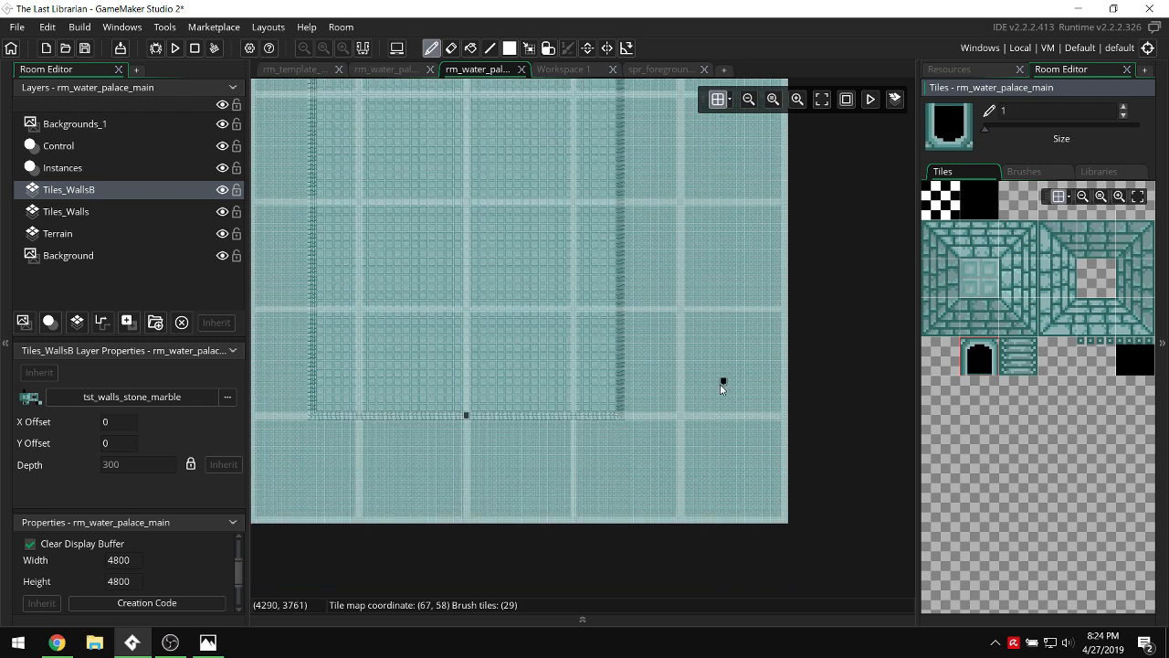
scroll(682, 238, left, 2)
Select the Tiles_WallsB layer and pick the autotile_1 brush from its auto tile library.
click(128, 198)
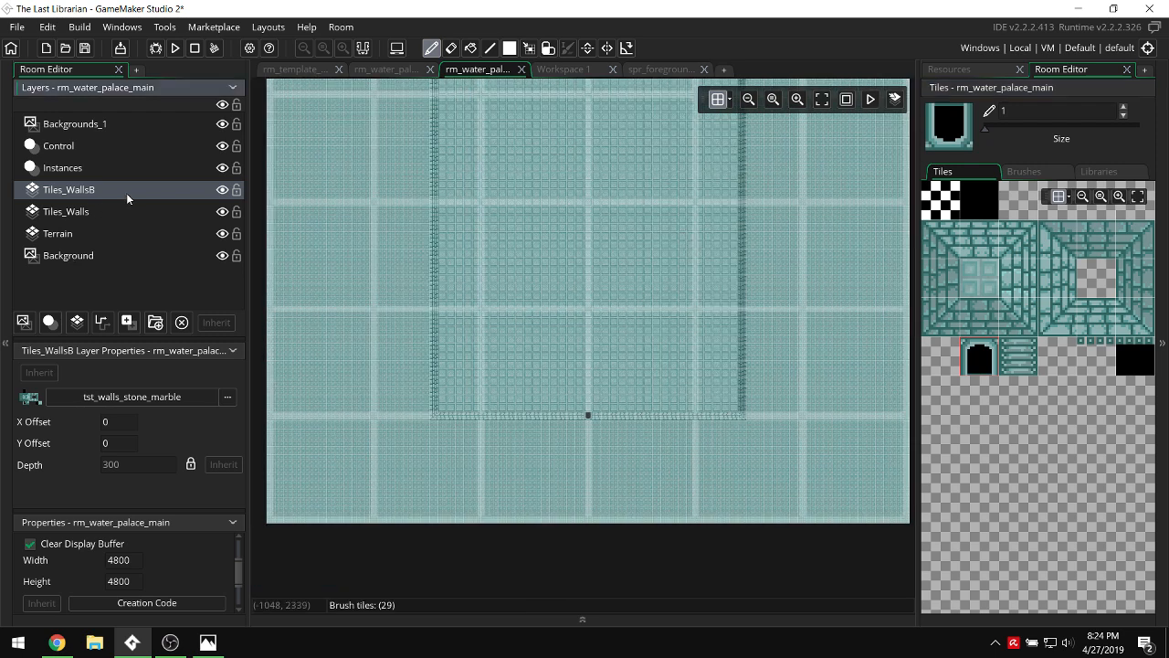
click(1110, 172)
click(961, 205)
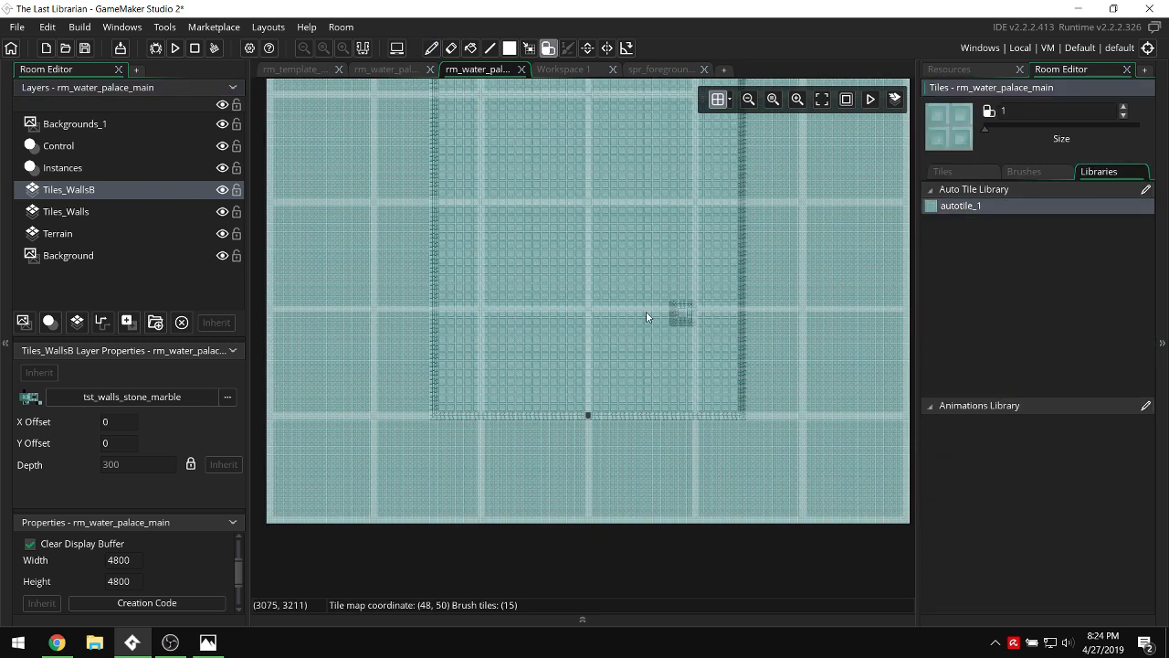
scroll(594, 336, down, 1)
ctrl+scroll(563, 356, up, 3)
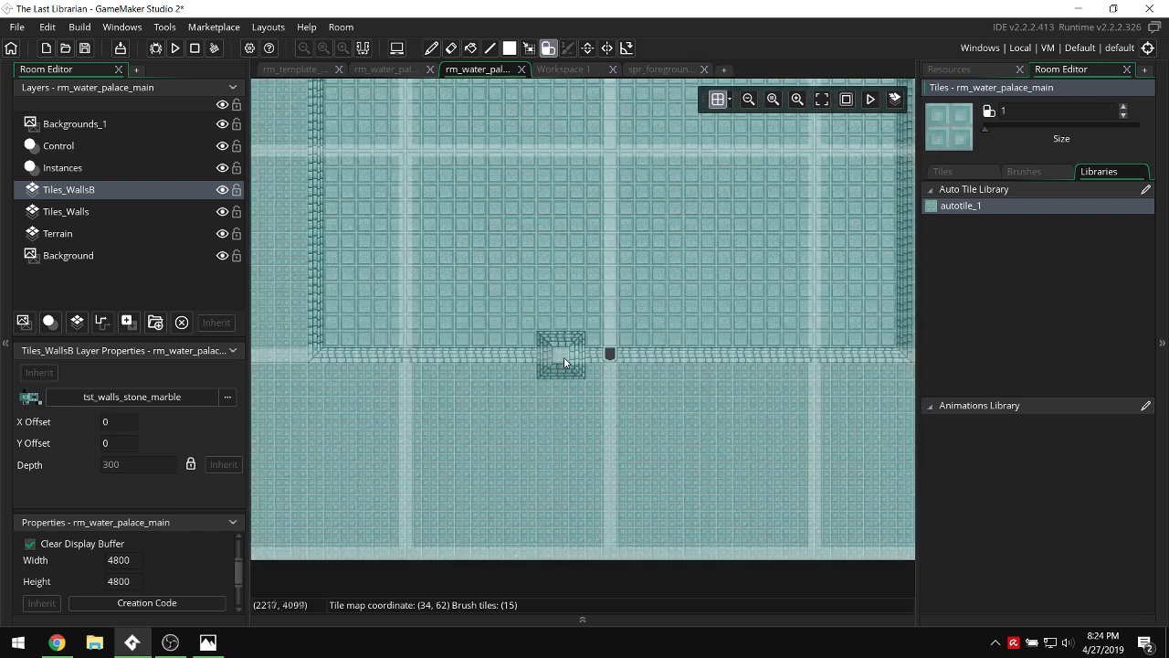
Check the hand-drawn palace map, and paint a vertical autotile wall from tile (31, 10) above the central area up to the room's top edge.
click(208, 642)
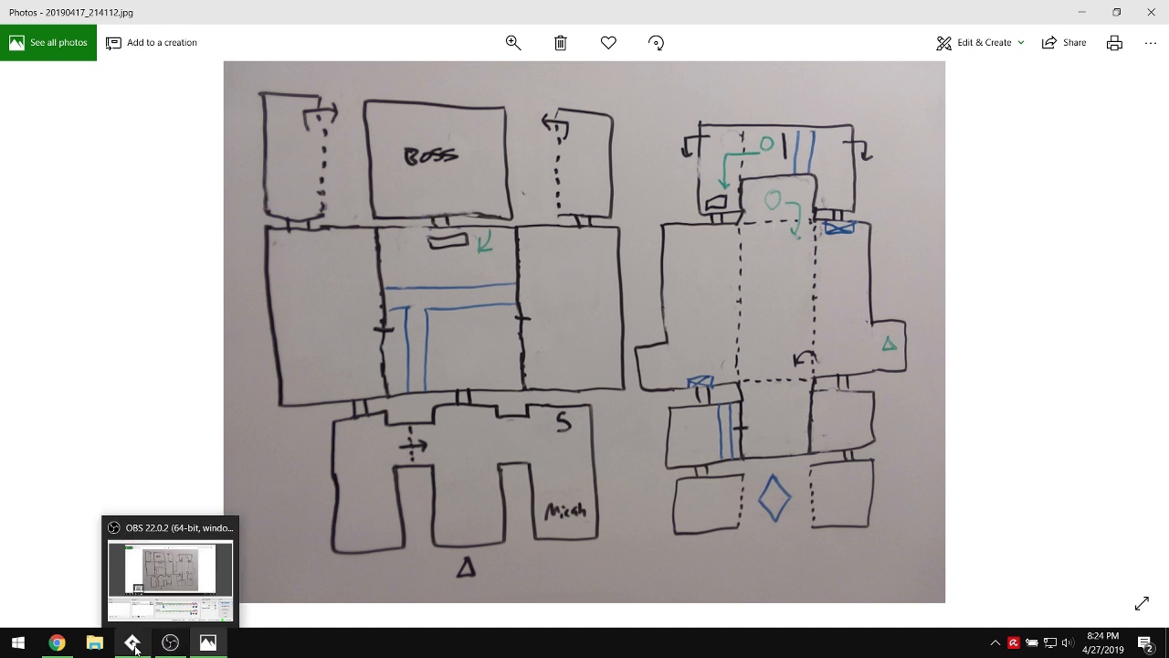
click(203, 546)
ctrl+scroll(623, 190, down, 4)
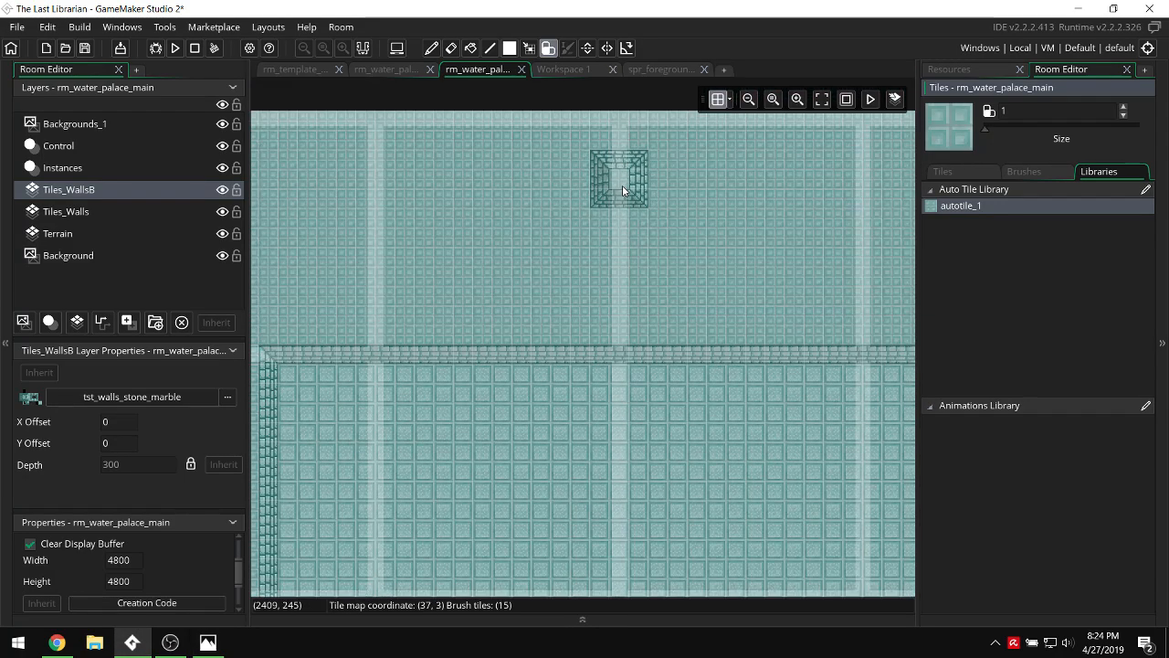
ctrl+scroll(548, 347, up, 3)
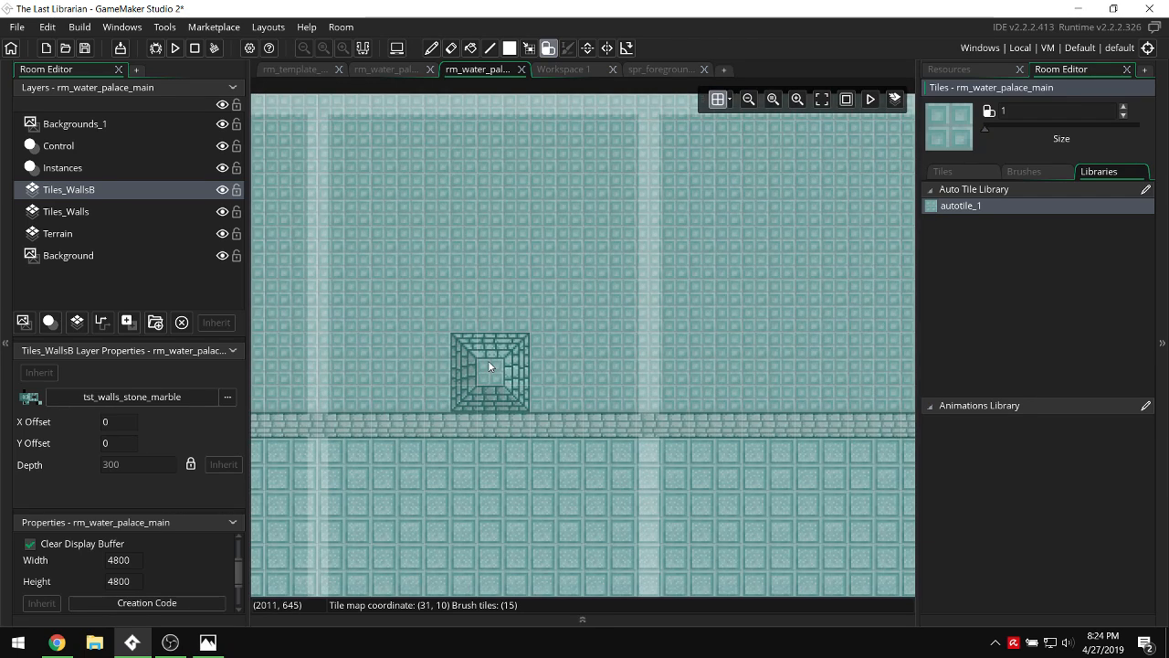
mouse_move(483, 361)
mouse_down()
mouse_move(462, 370)
mouse_move(475, 323)
mouse_move(463, 261)
mouse_move(479, 119)
mouse_move(510, 293)
mouse_up()
mouse_move(510, 292)
right_down()
mouse_move(512, 319)
mouse_move(517, 90)
right_up()
ctrl+scroll(518, 148, down, 1)
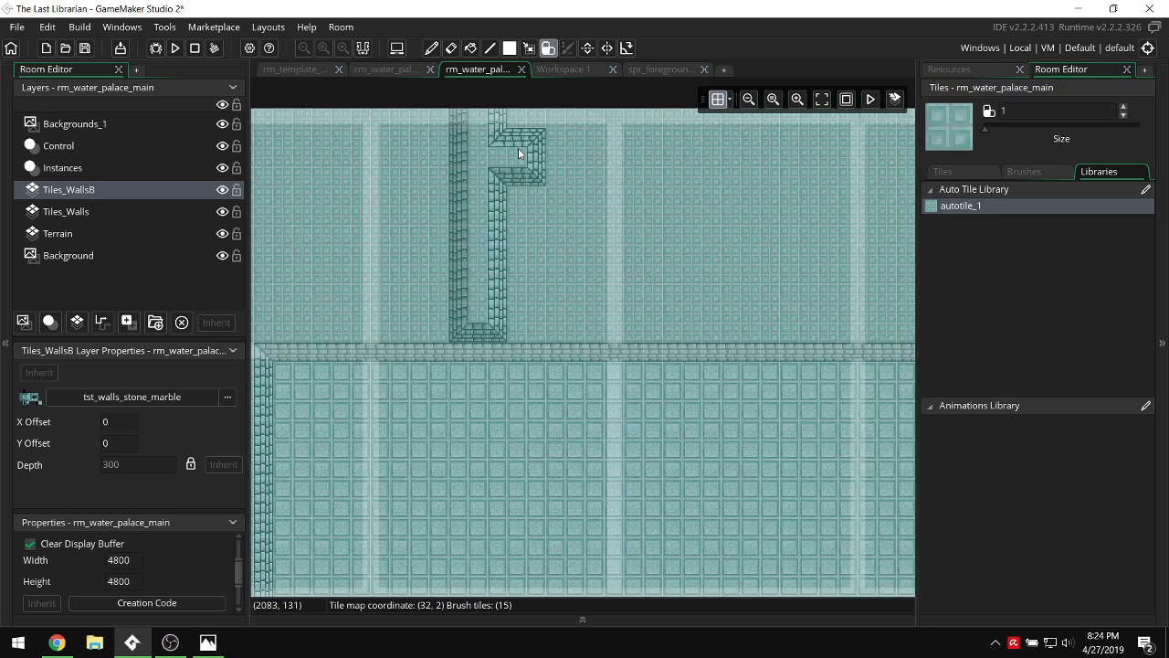
Paint the outer autotile wall leftward along the room's top edge and down its left side, one tile in from the border.
drag(517, 130, 245, 129)
middle_drag(92, 129, 516, 126)
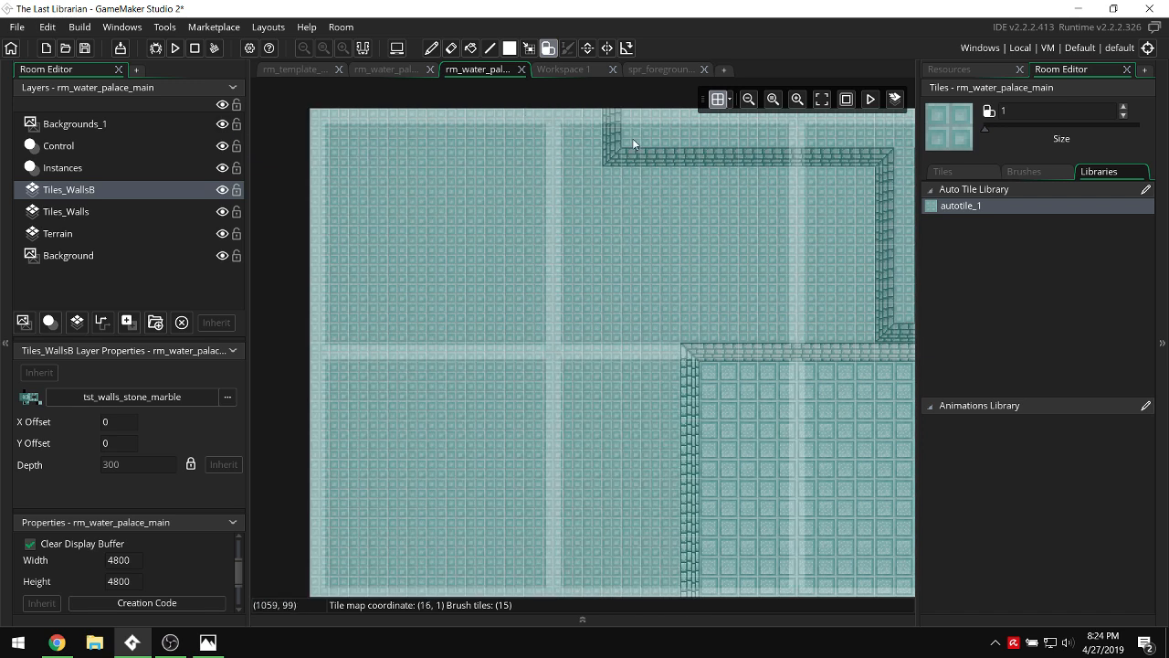
mouse_move(632, 138)
mouse_down()
mouse_move(328, 137)
mouse_move(337, 554)
mouse_up()
scroll(341, 348, down, 3)
mouse_move(343, 240)
mouse_down()
mouse_move(345, 183)
mouse_move(333, 500)
mouse_move(346, 551)
mouse_up()
scroll(351, 420, down, 4)
scroll(340, 174, up, 1)
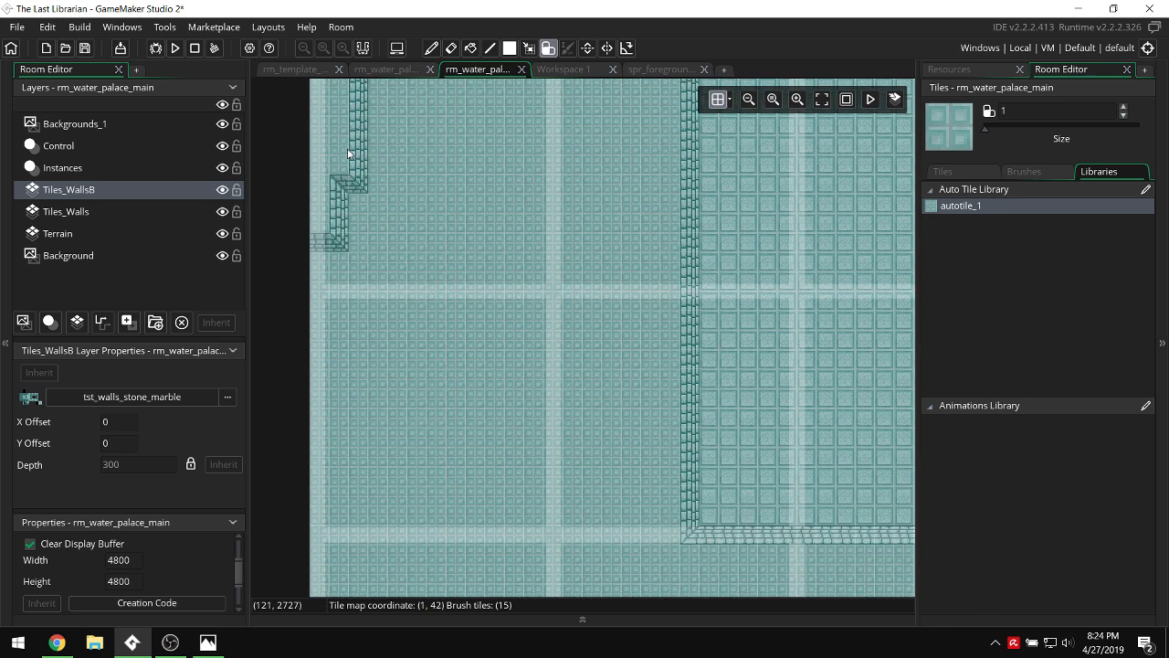
drag(345, 154, 346, 584)
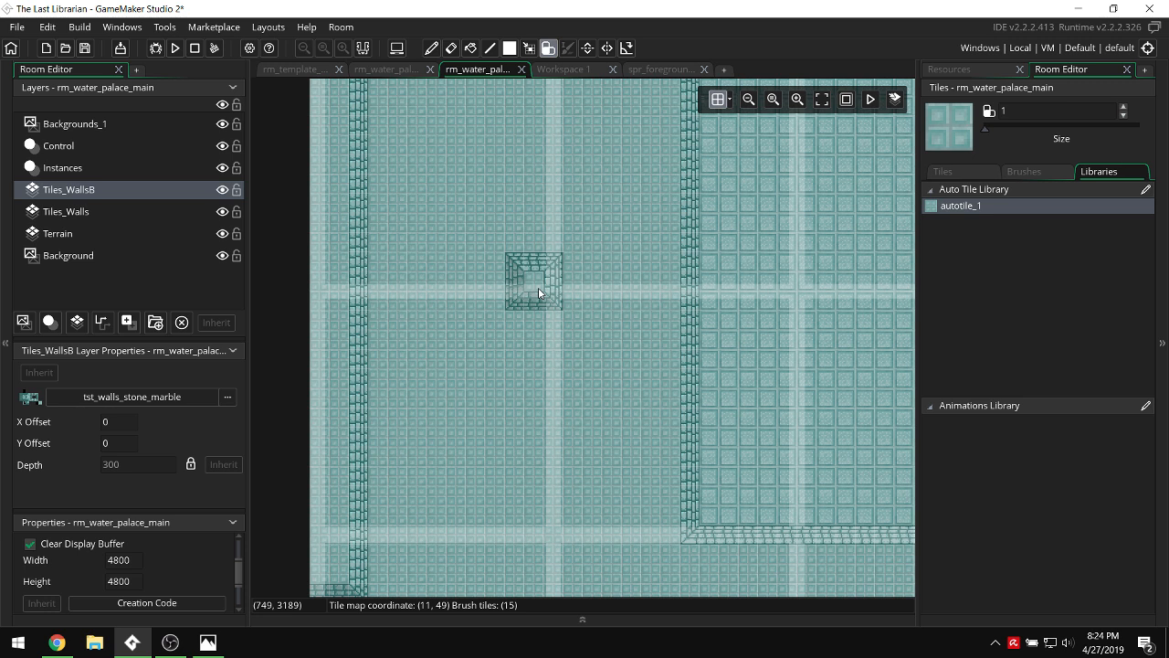
Recheck the palace map, and paint the outer wall around the bottom-left corner and along tile row 73 at the room's bottom edge.
click(208, 642)
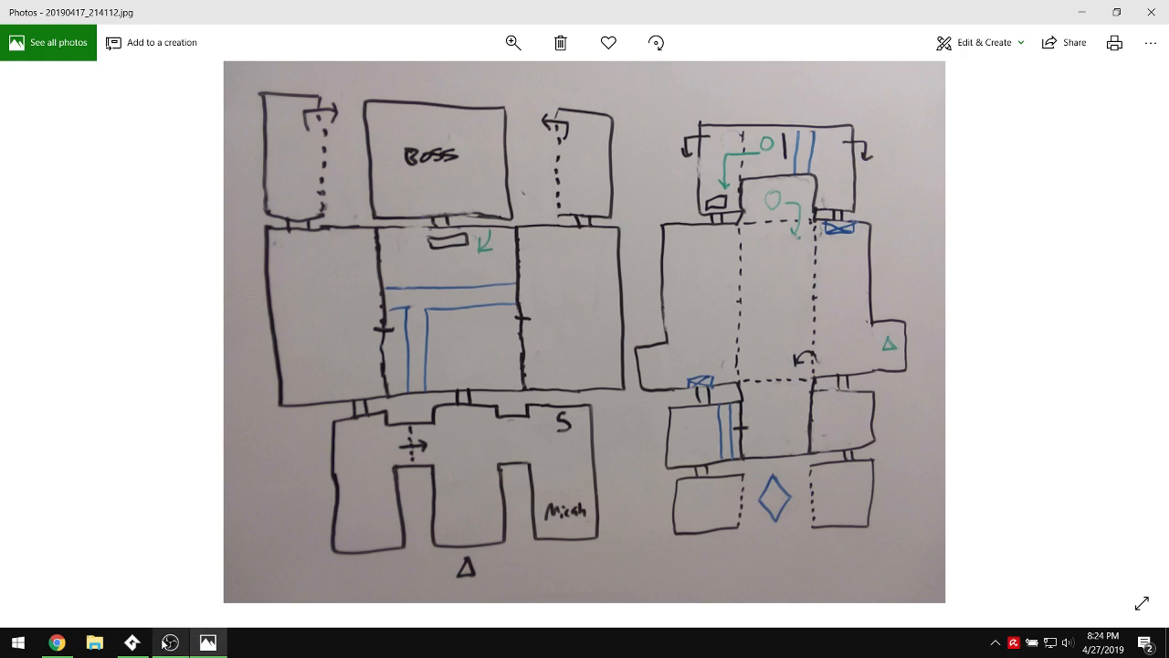
click(132, 642)
scroll(384, 411, down, 5)
mouse_move(343, 358)
mouse_down()
mouse_move(344, 520)
mouse_move(765, 502)
mouse_up()
middle_drag(725, 486, 532, 499)
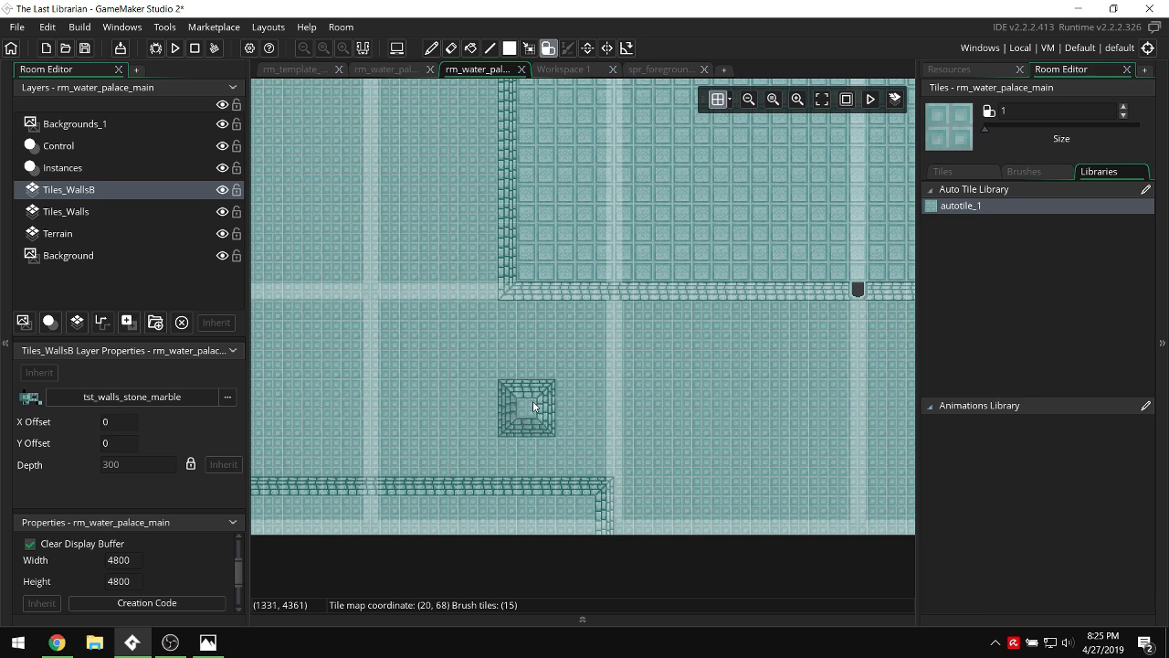
scroll(533, 405, down, 3)
drag(639, 387, 829, 386)
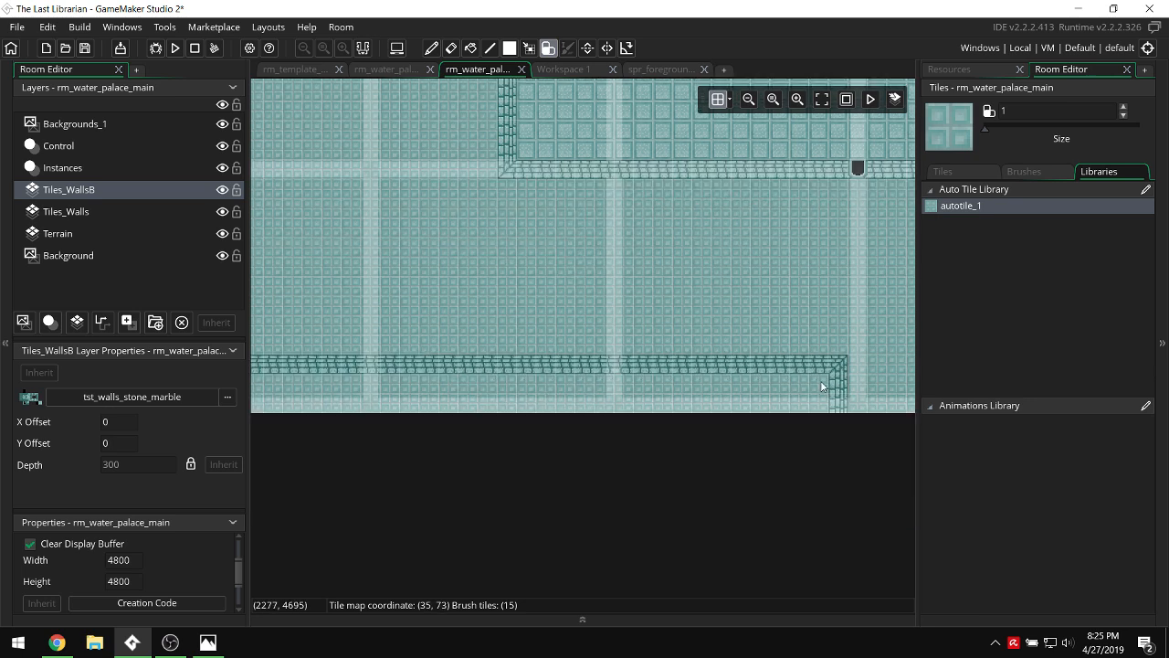
middle_drag(830, 387, 487, 397)
drag(413, 396, 789, 390)
middle_drag(789, 391, 484, 386)
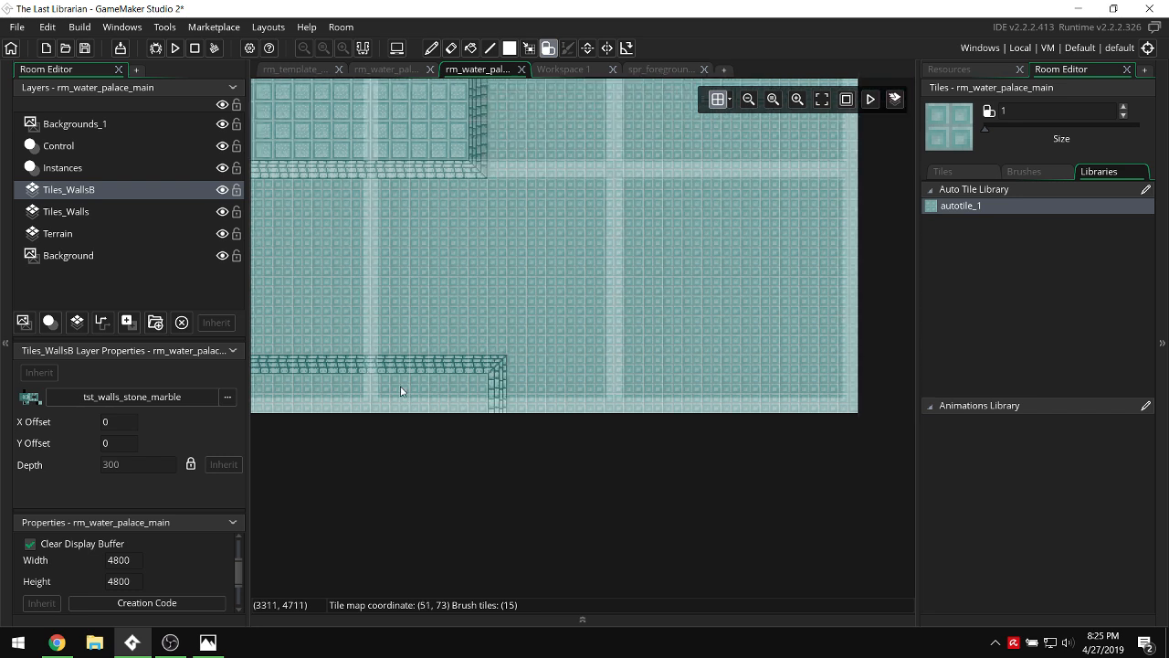
Paint the outer wall around the bottom-right corner and up the right side of the room.
mouse_move(517, 370)
mouse_down()
mouse_move(795, 371)
mouse_move(848, 393)
mouse_move(844, 229)
mouse_move(834, 318)
mouse_move(838, 146)
mouse_move(836, 528)
mouse_move(836, 229)
mouse_up()
scroll(837, 146, up, 5)
scroll(835, 232, up, 6)
drag(840, 494, 850, 244)
drag(827, 353, 828, 218)
scroll(828, 218, up, 3)
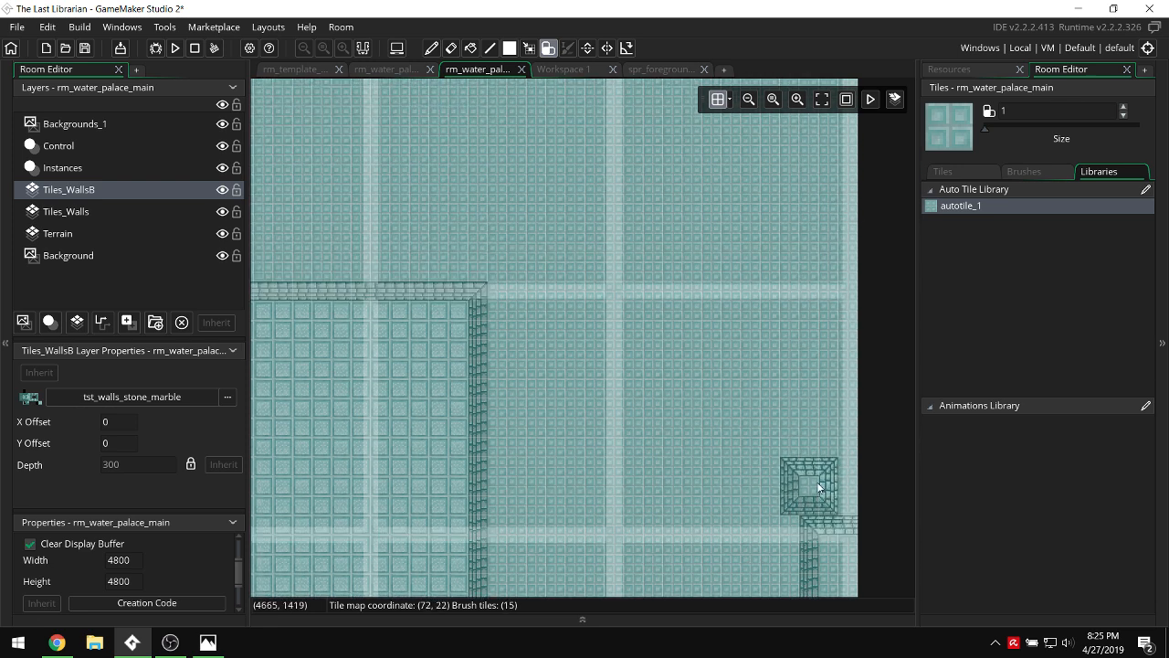
Complete the outer wall around the top-right corner and along the top edge to the vertical divider wall.
mouse_move(816, 482)
mouse_down()
mouse_move(834, 517)
mouse_move(773, 540)
mouse_move(795, 466)
mouse_move(826, 210)
mouse_move(785, 242)
mouse_move(779, 307)
mouse_move(793, 264)
mouse_move(799, 341)
mouse_move(839, 417)
mouse_move(838, 292)
mouse_move(816, 331)
mouse_move(299, 335)
mouse_up()
scroll(796, 301, up, 3)
middle_drag(298, 335, 725, 331)
drag(654, 316, 465, 311)
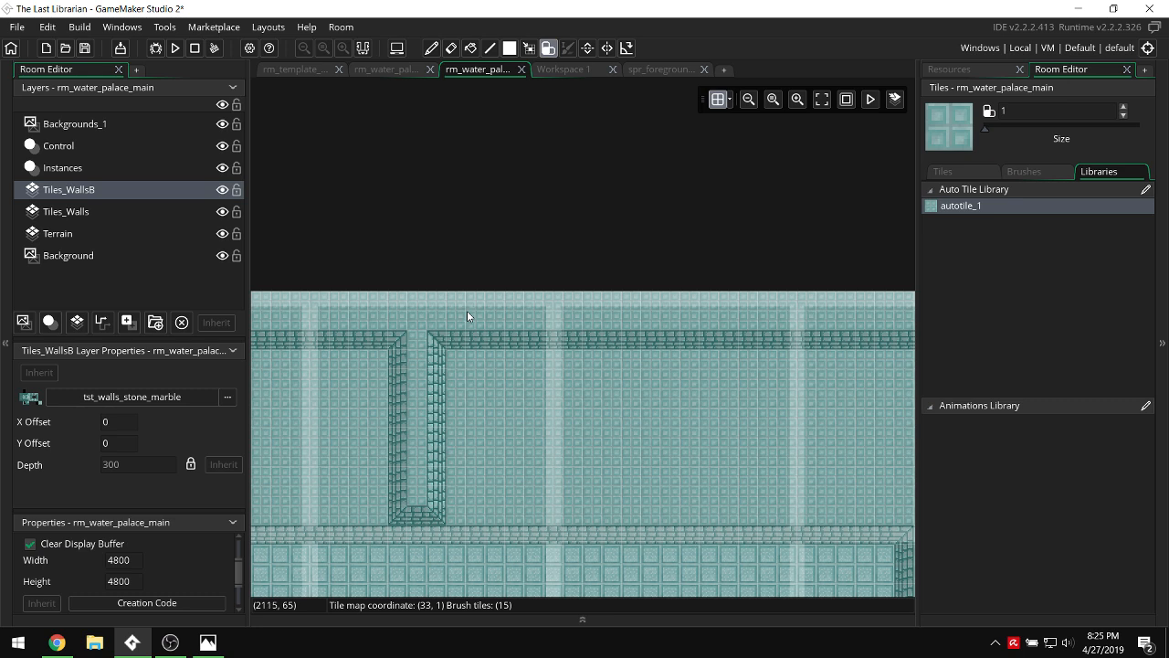
Paint a second vertical divider wall from tile (44, 10) up to the top outer wall.
scroll(571, 367, down, 3)
ctrl+scroll(571, 366, down, 2)
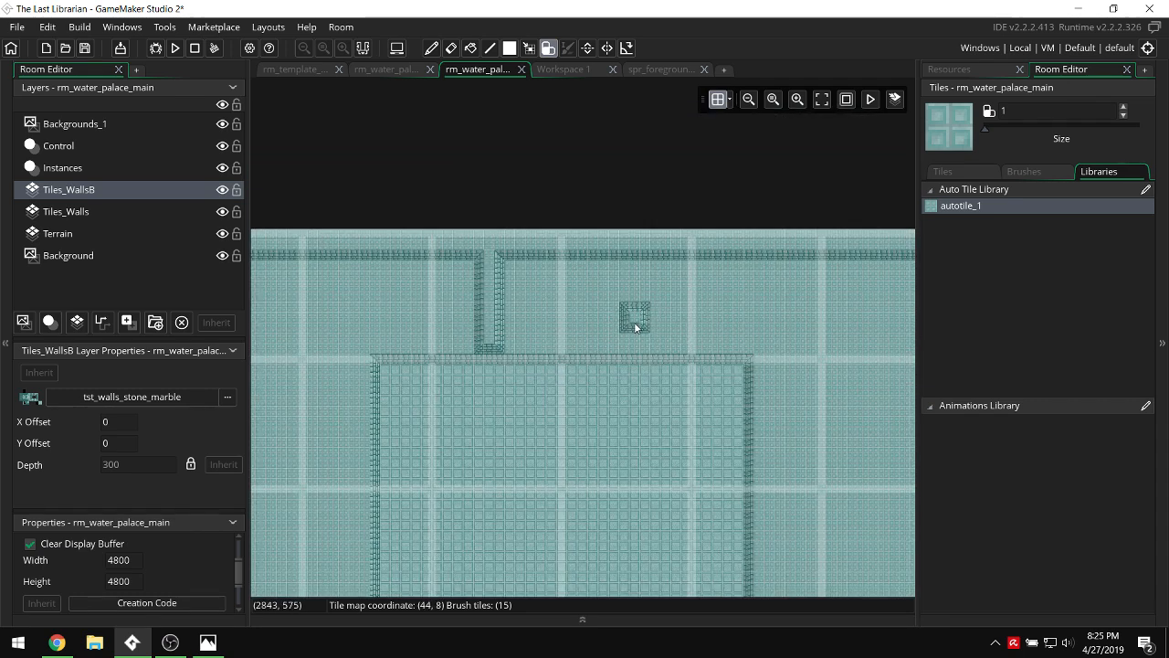
ctrl+scroll(636, 327, up, 3)
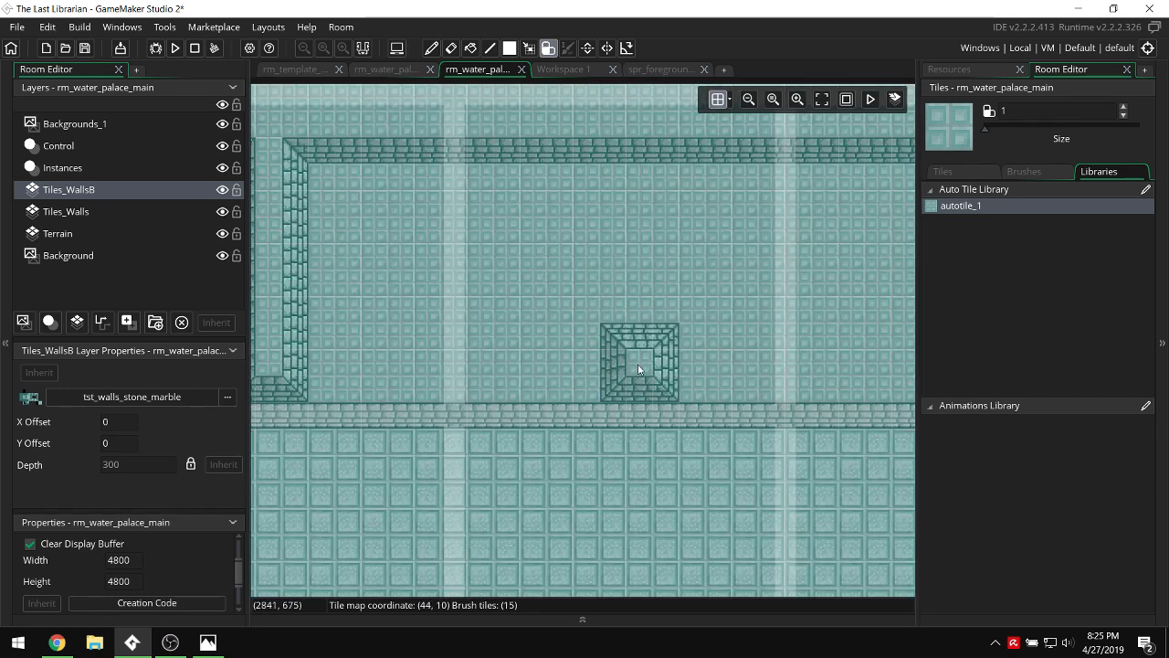
drag(639, 369, 643, 163)
shift+scroll(630, 205, left, 2)
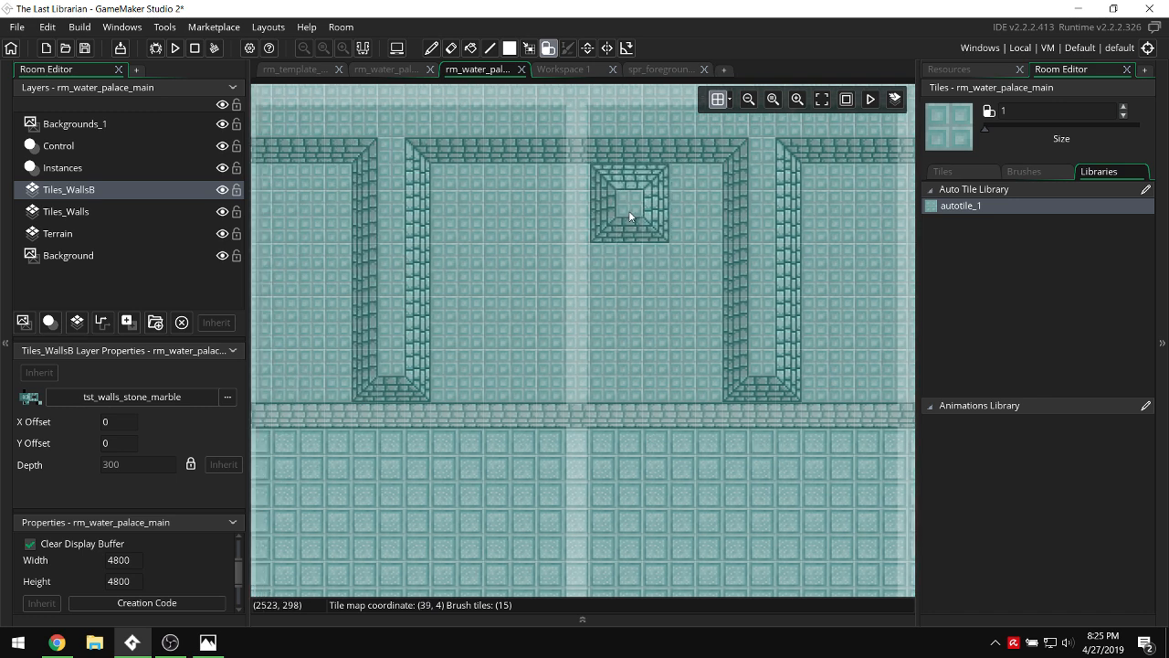
Paint a horizontal wall from the base of the second divider to the right outer wall.
ctrl+scroll(668, 298, down, 4)
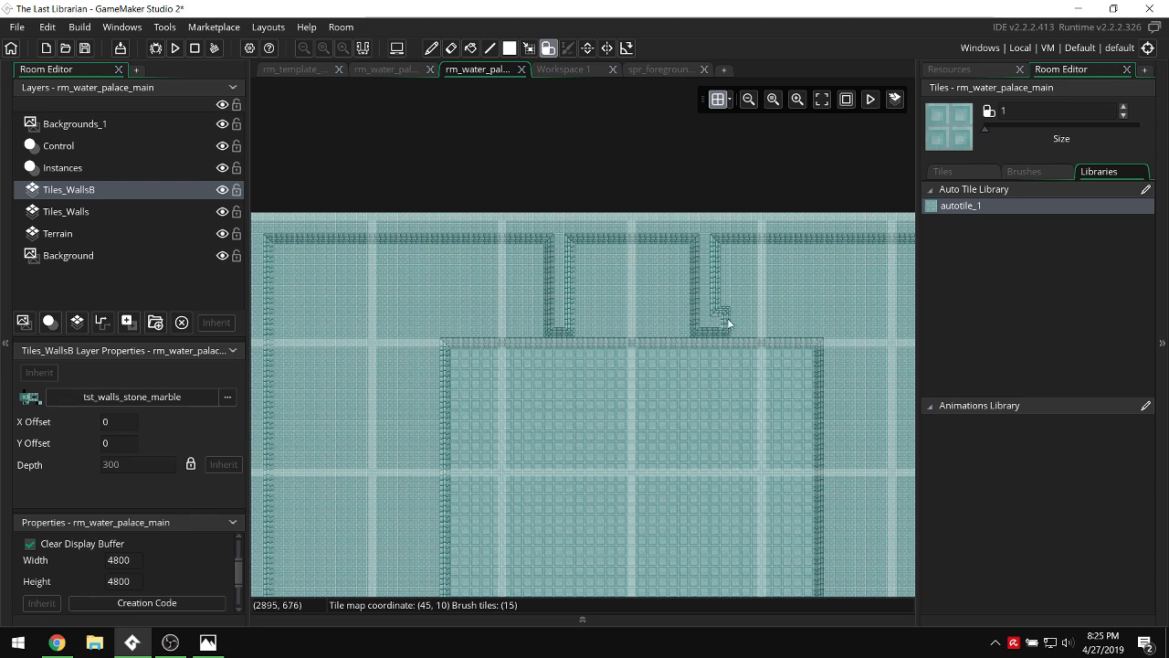
drag(718, 319, 944, 318)
middle_drag(820, 319, 637, 319)
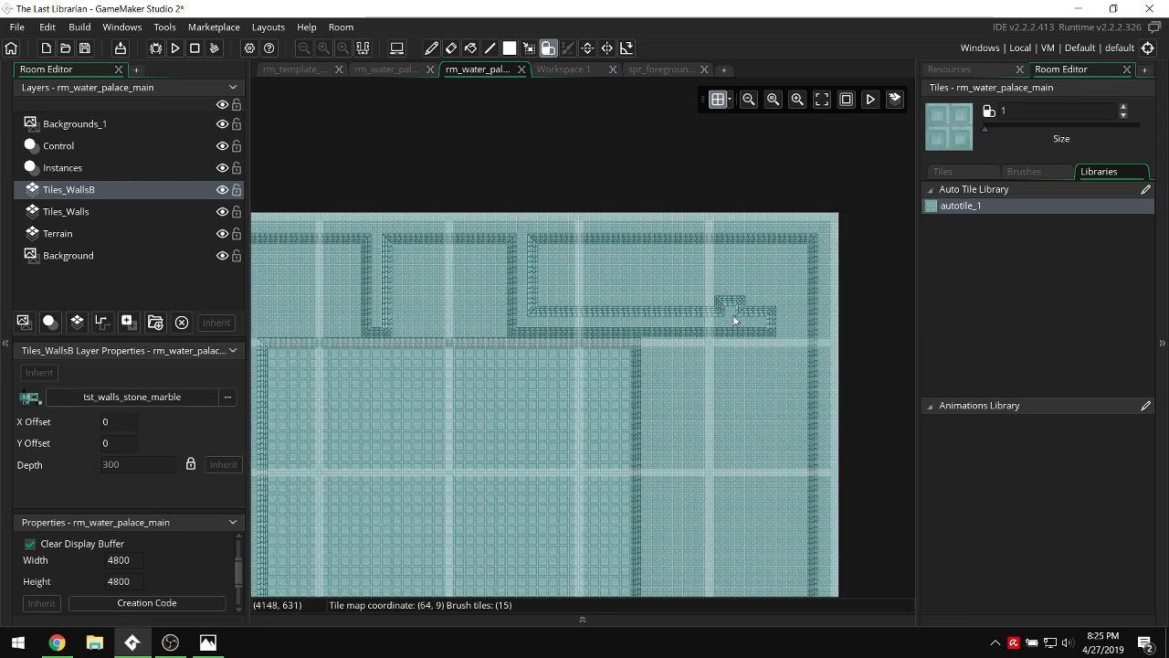
drag(769, 322, 820, 324)
Paint a matching horizontal wall along tile row 10 from the base of the first divider to the left outer wall.
scroll(733, 317, left, 5)
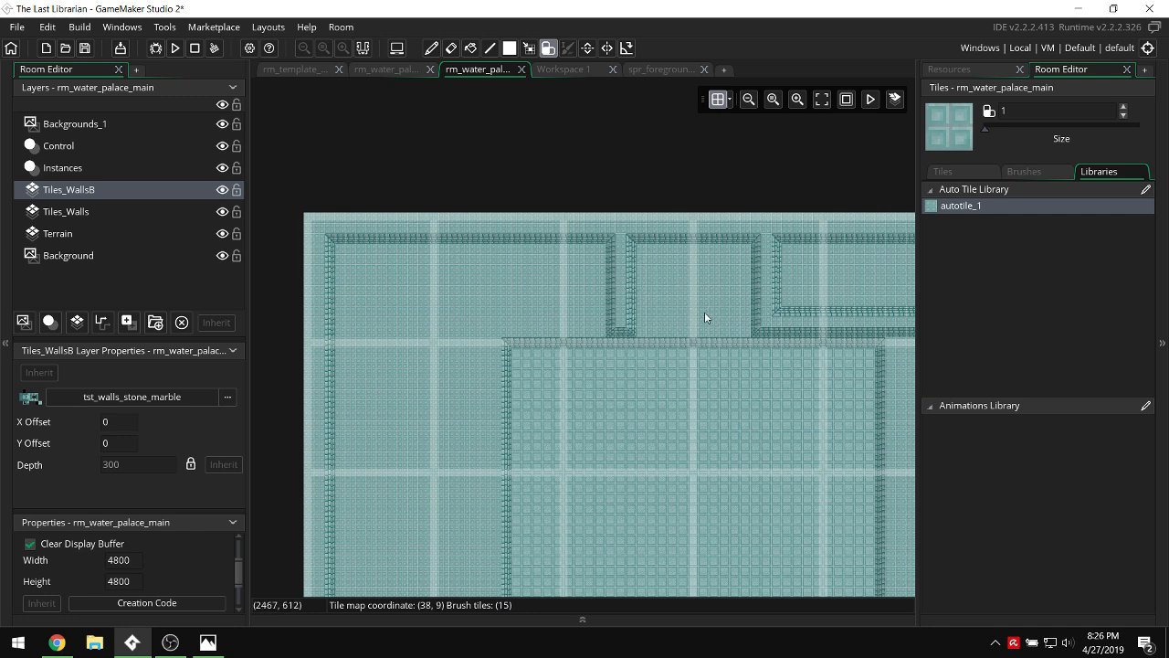
ctrl+scroll(704, 311, up, 3)
drag(720, 325, 463, 315)
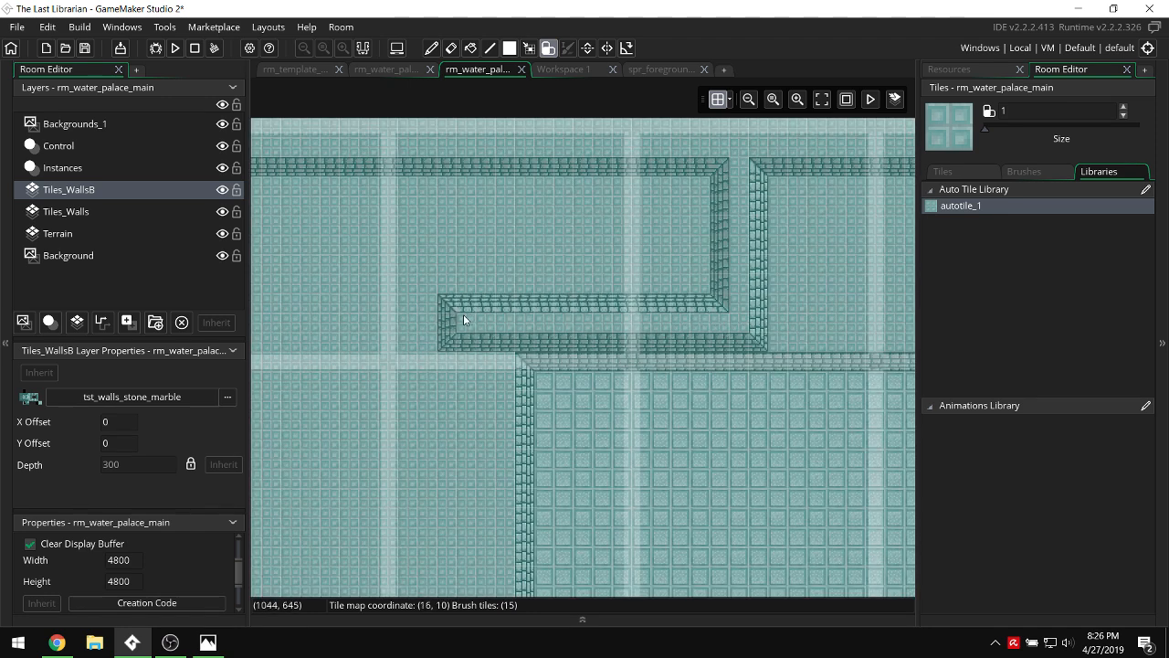
middle_drag(536, 324, 718, 324)
mouse_move(641, 323)
mouse_down()
mouse_move(392, 324)
mouse_move(387, 167)
mouse_move(654, 295)
mouse_move(909, 316)
mouse_up()
Fill the enclosed upper-left and upper-right areas with solid wall tiles using the rectangle tool, leaving the central alcove open.
key(r)
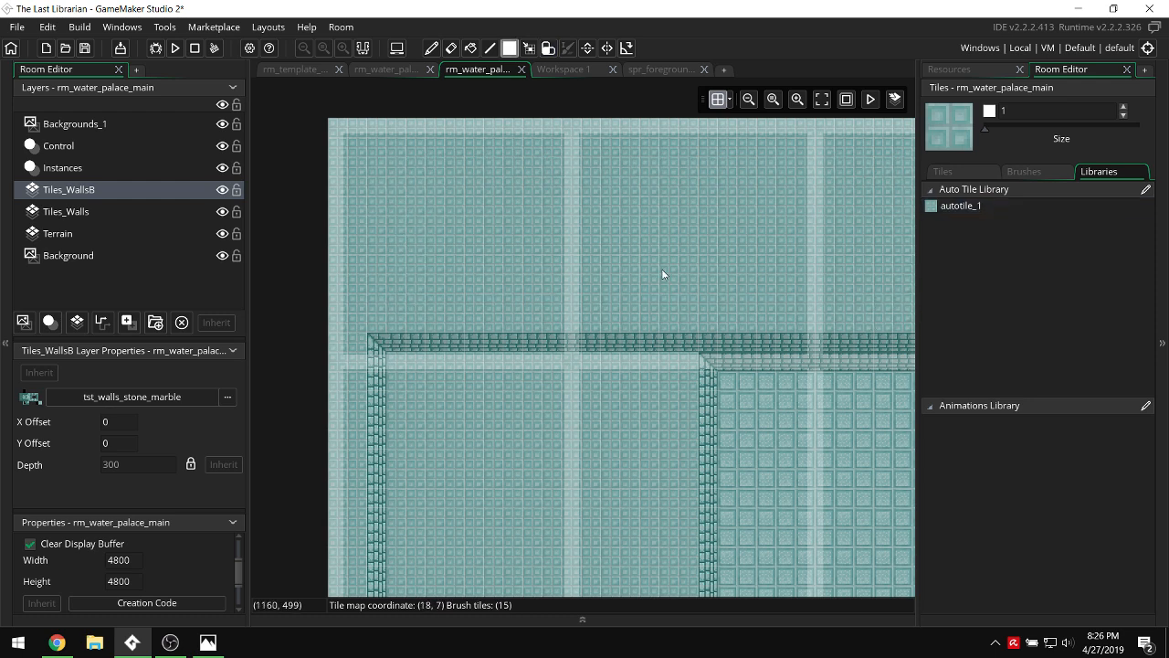
middle_drag(878, 265, 391, 238)
middle_drag(751, 196, 321, 169)
drag(302, 170, 848, 313)
Reselect the autotile_1 brush and widen the upper part of the left outer wall inward to tile column 3.
scroll(748, 291, left, 4)
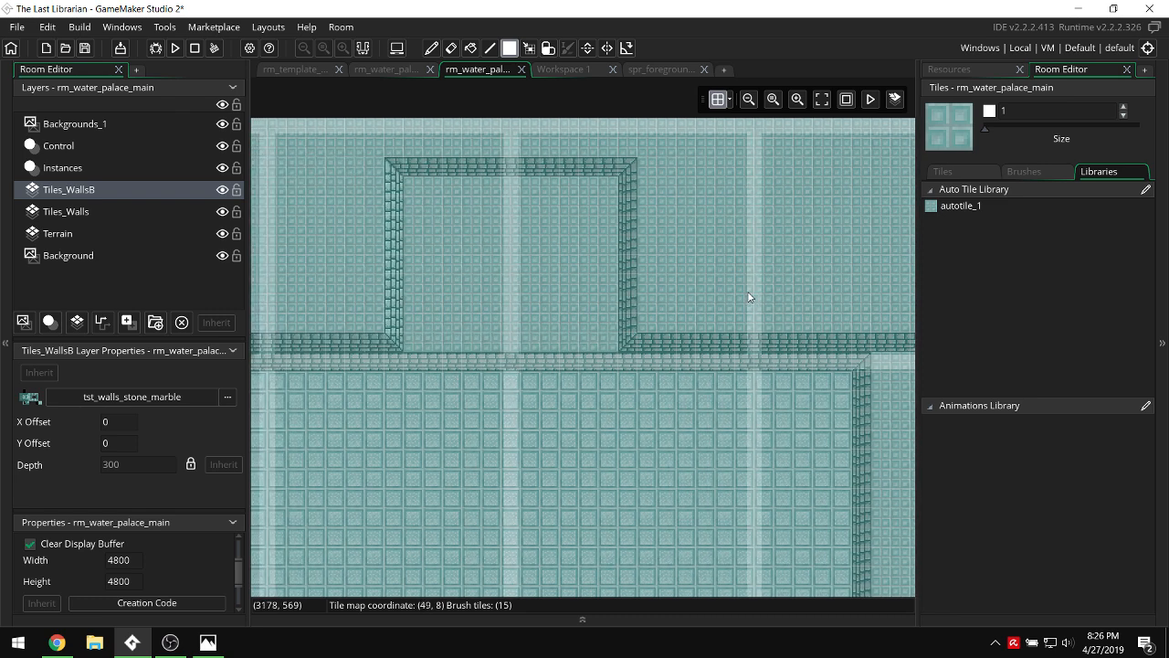
scroll(748, 297, left, 3)
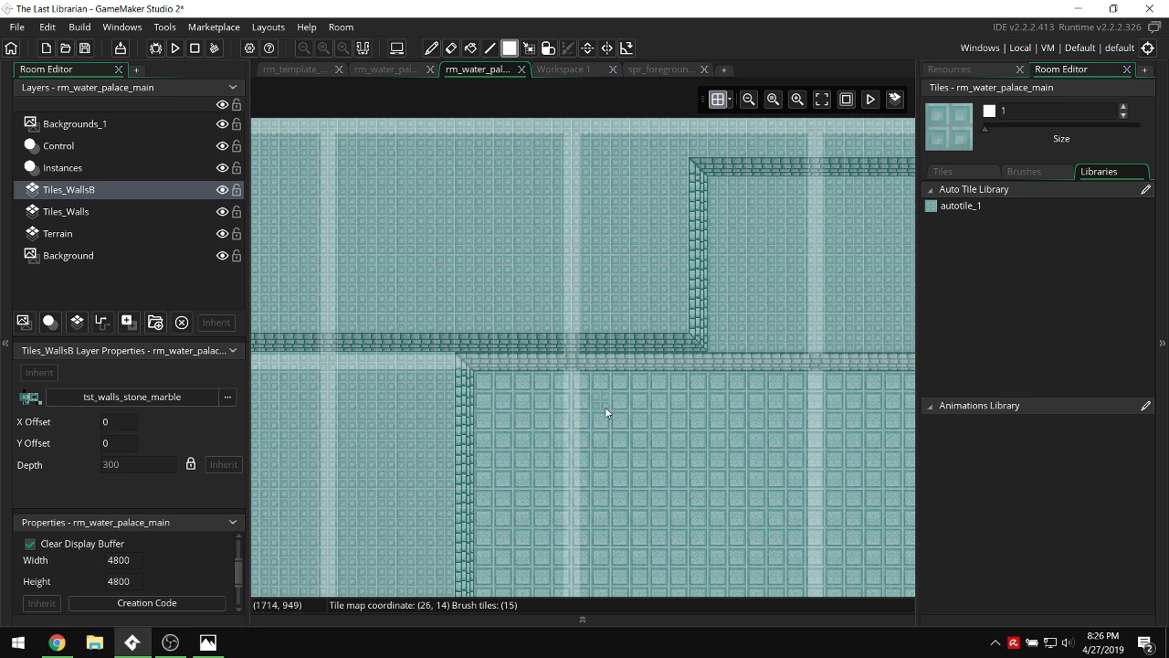
scroll(604, 406, down, 2)
scroll(606, 402, left, 4)
ctrl+scroll(627, 320, down, 1)
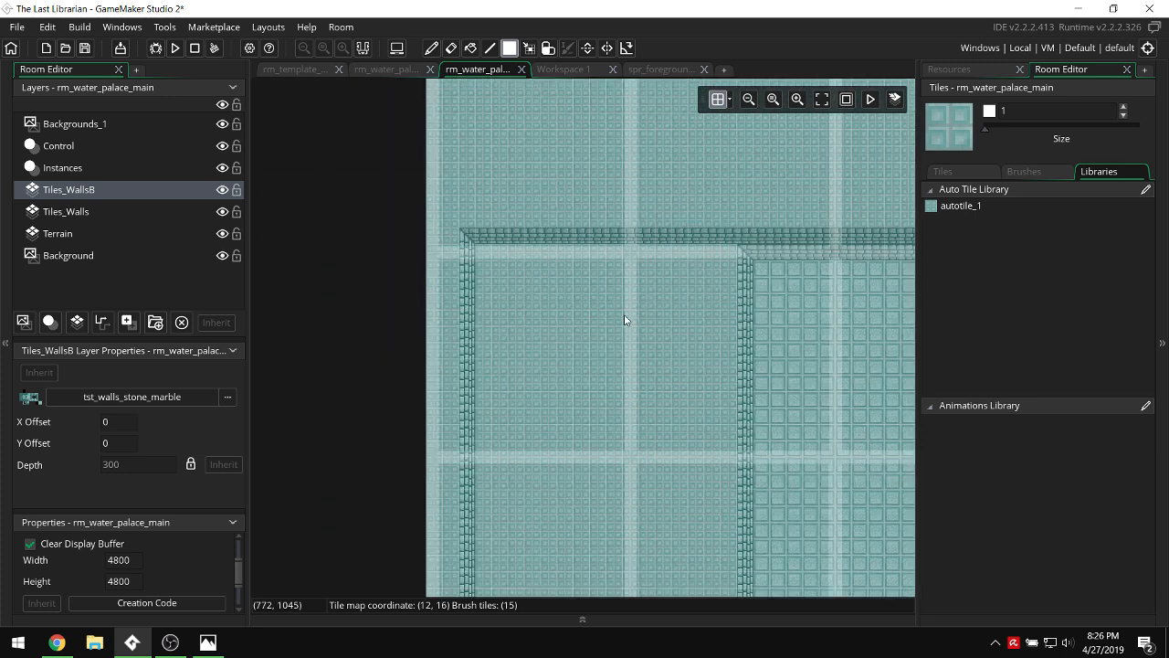
click(987, 208)
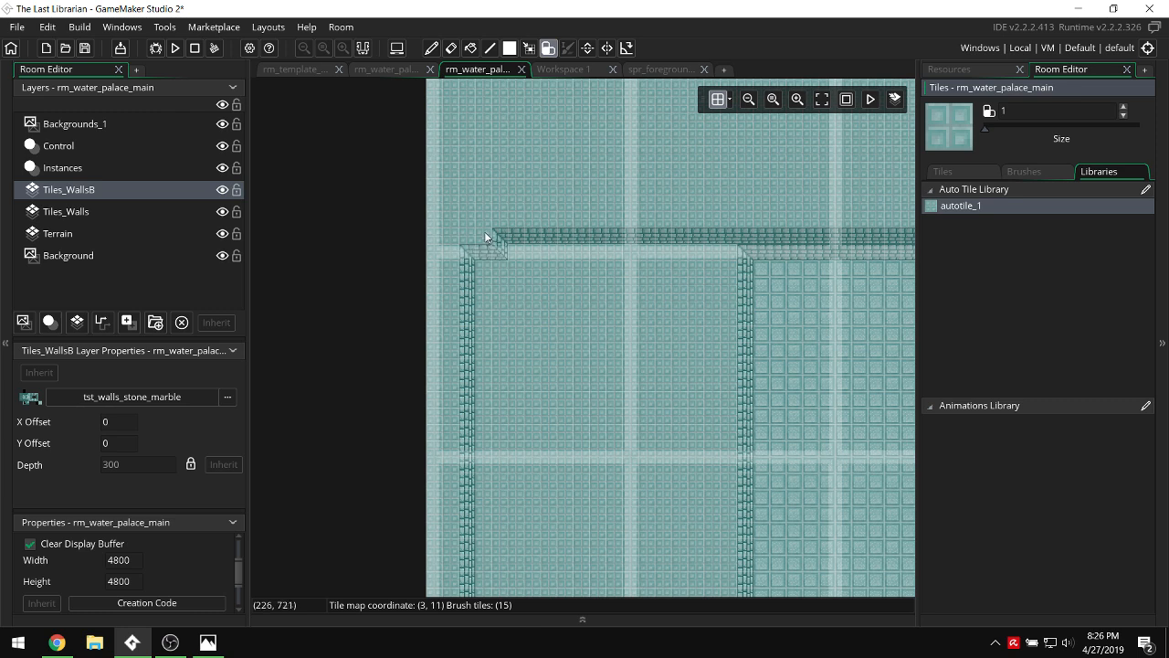
drag(484, 237, 485, 498)
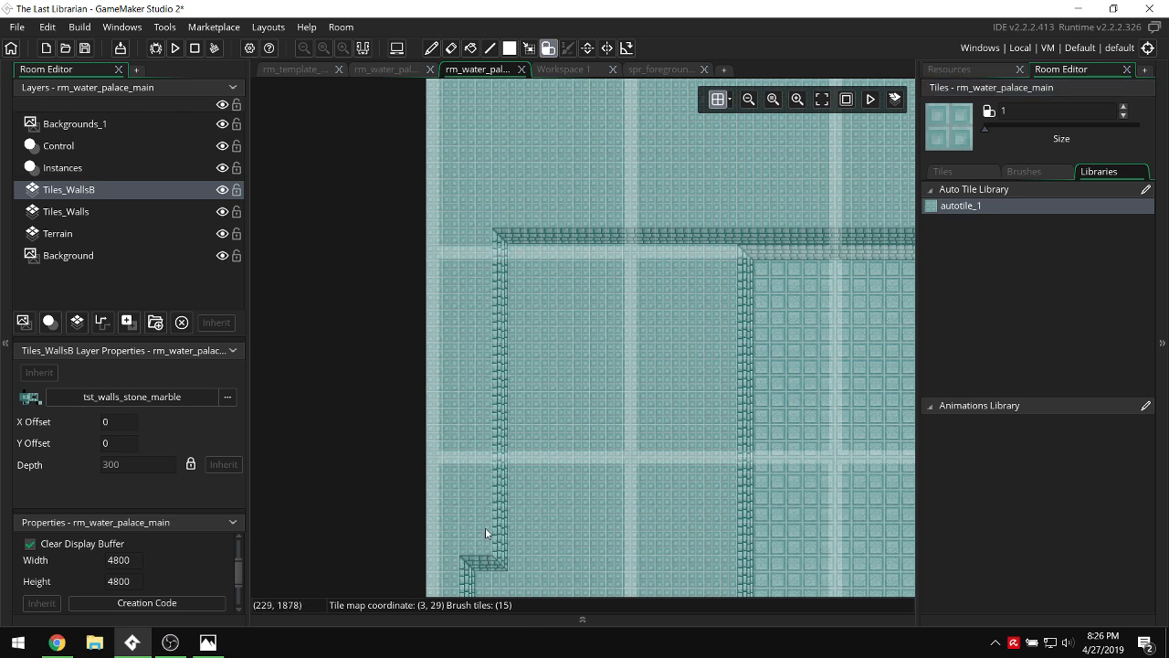
Extend the left wall's widening down column 3 to the bottom wall, erasing the tiles that stick out too far.
scroll(485, 527, down, 3)
drag(493, 352, 478, 136)
right_click(517, 235)
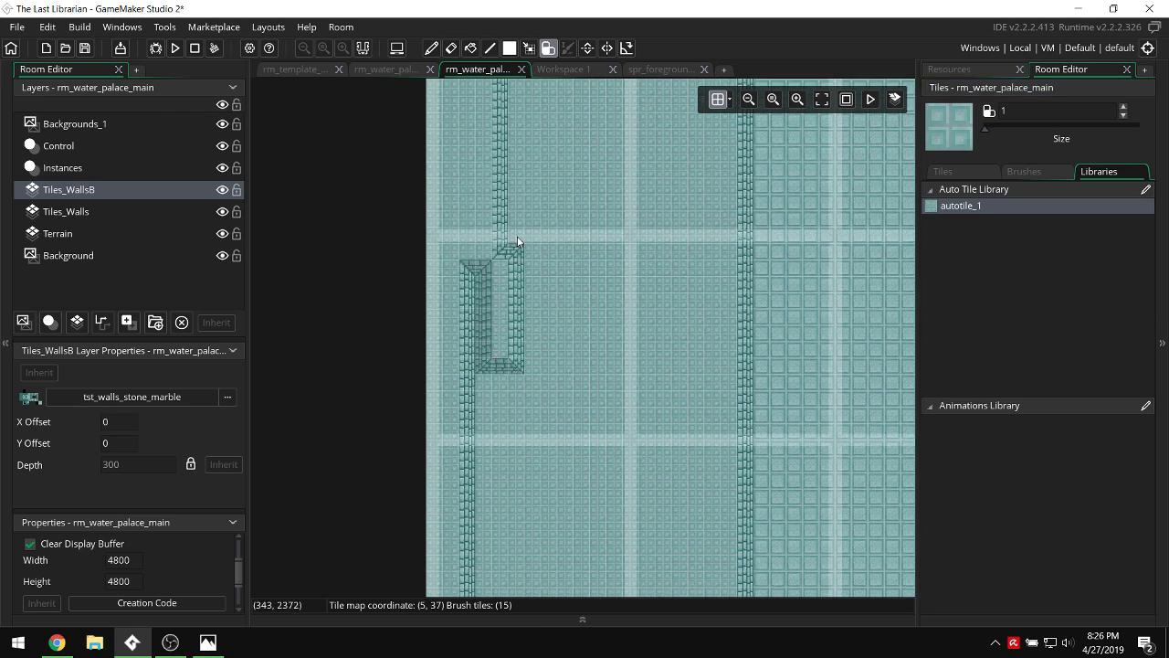
right_drag(517, 241, 517, 352)
drag(491, 399, 492, 278)
scroll(492, 274, down, 3)
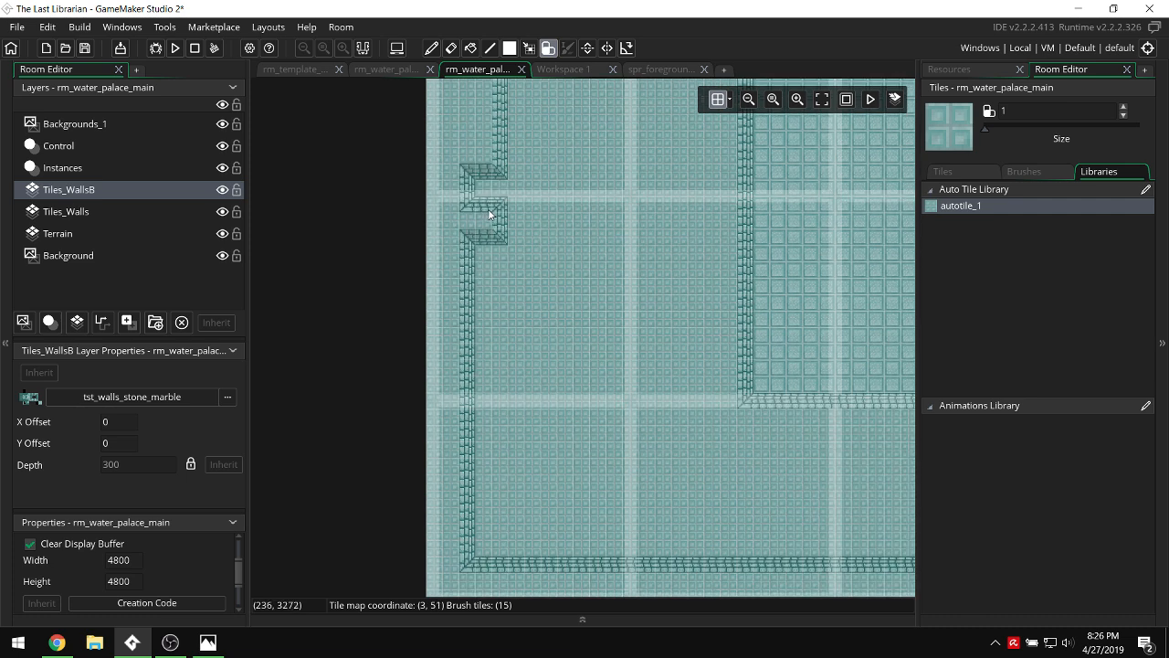
mouse_move(489, 213)
mouse_down()
mouse_move(490, 175)
mouse_move(484, 569)
mouse_up()
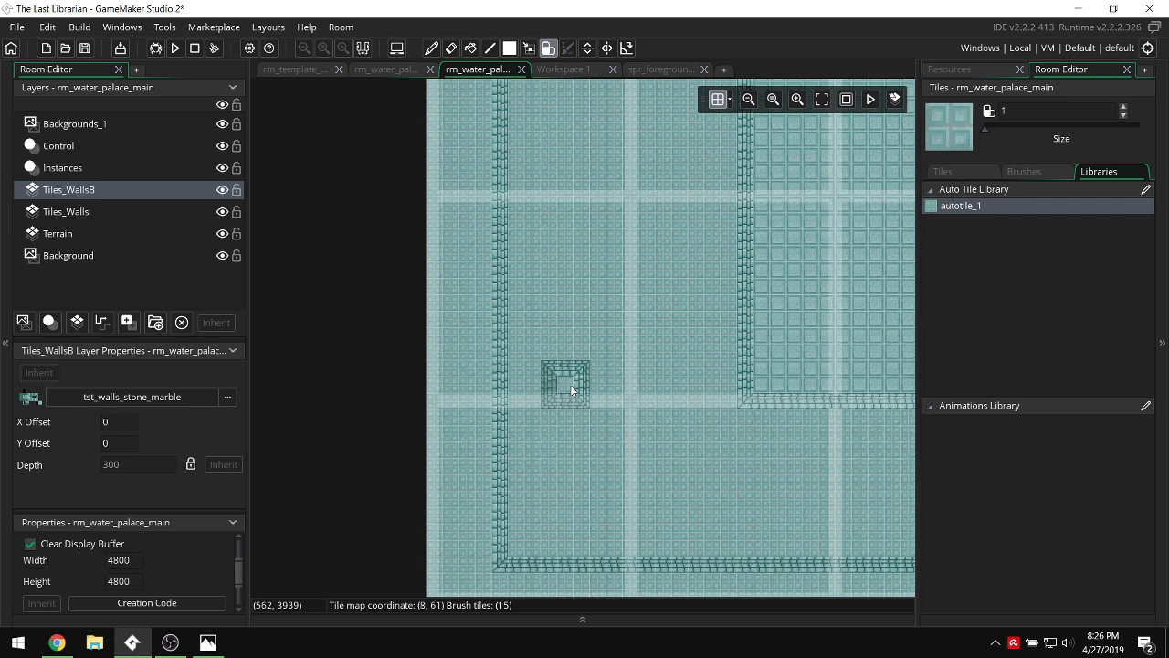
Widen the right outer wall inward by the same amount, from the bottom wall up to the top corner.
scroll(570, 384, right, 10)
drag(560, 556, 566, 87)
scroll(566, 110, up, 3)
click(565, 239)
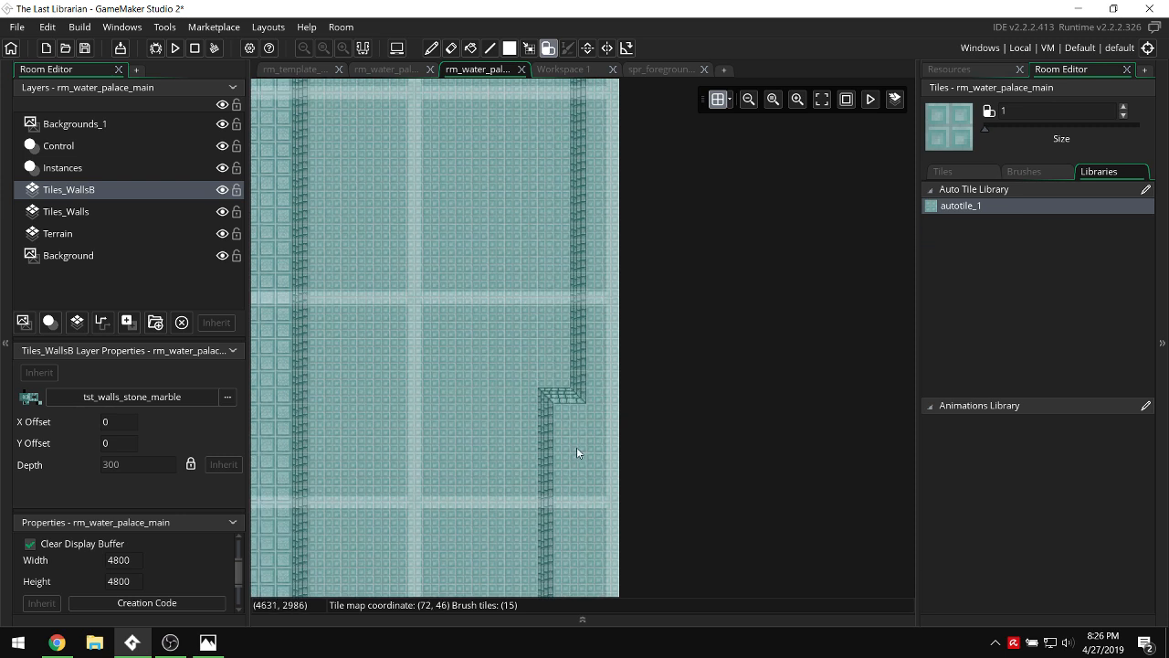
drag(576, 448, 567, 43)
scroll(568, 274, up, 5)
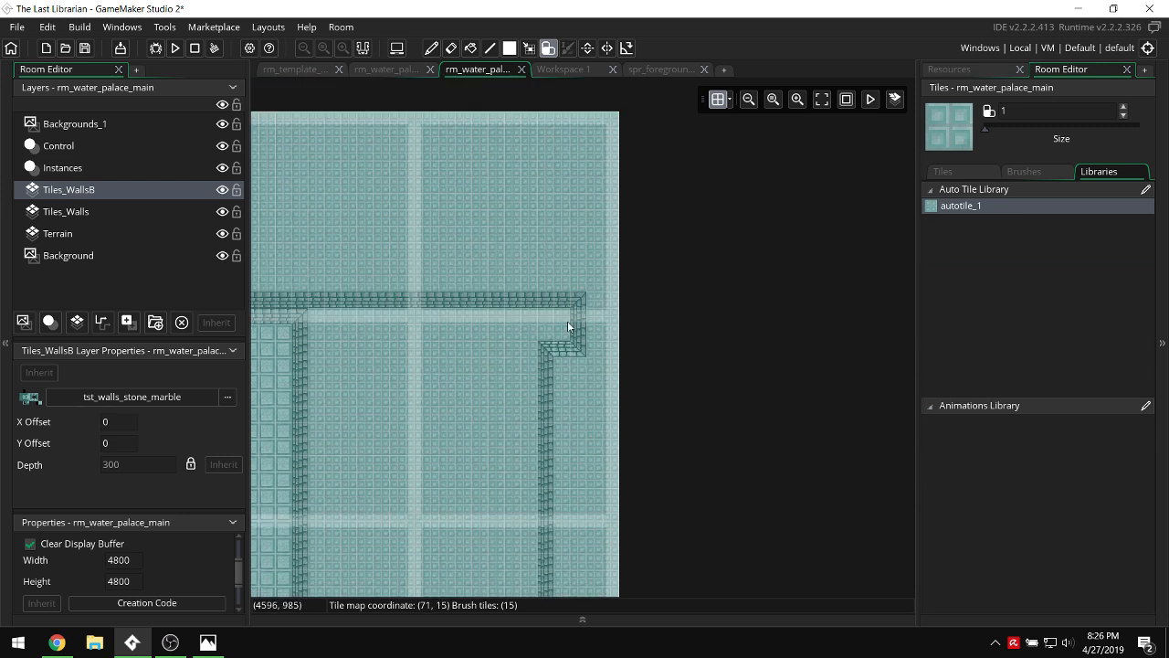
scroll(564, 293, down, 10)
scroll(565, 257, up, 4)
scroll(530, 347, left, 4)
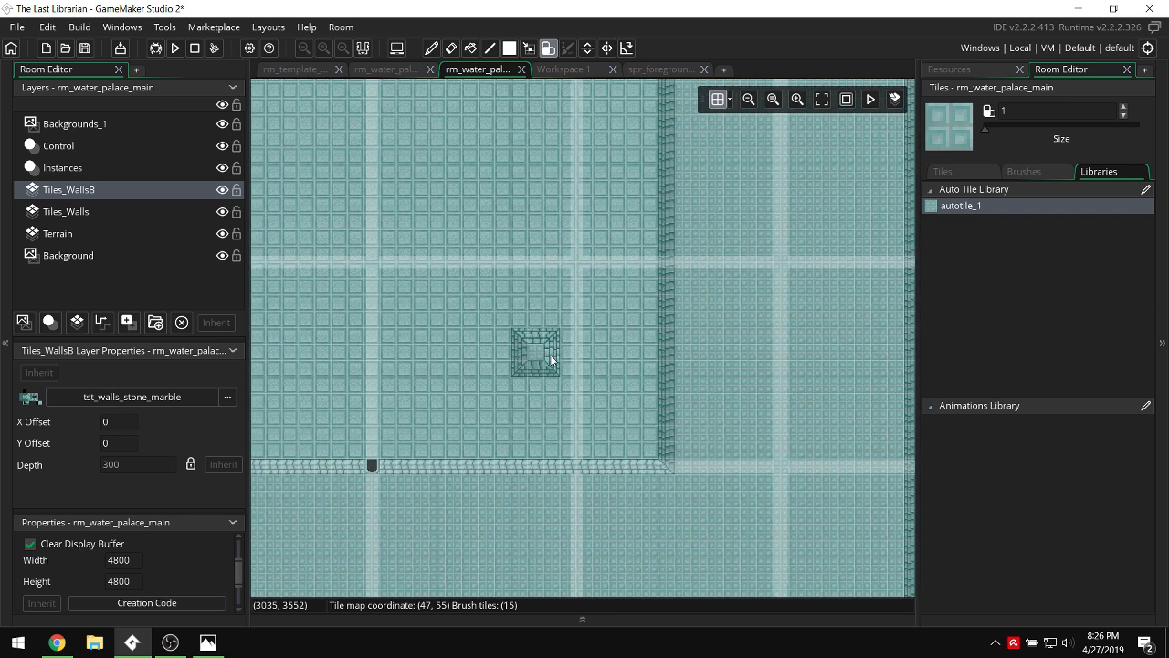
Draw a vertical wall at tile column 44 from just below the central building down to the bottom outer wall.
scroll(548, 352, down, 2)
scroll(505, 356, up, 5)
scroll(504, 344, down, 6)
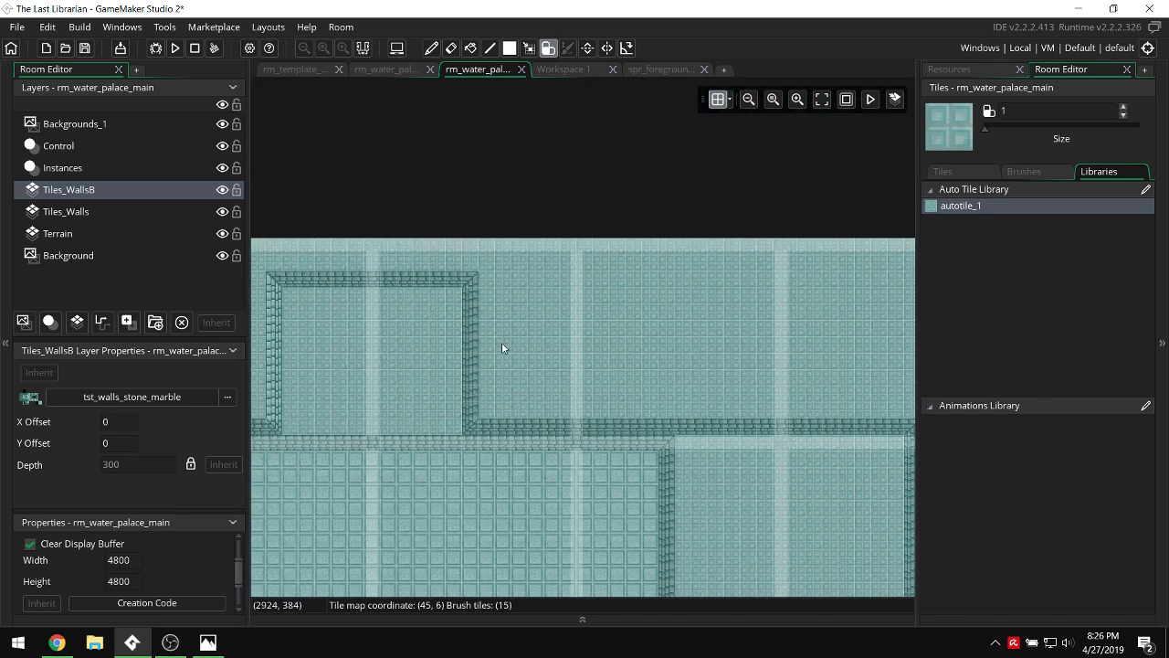
scroll(483, 462, up, 4)
scroll(483, 453, down, 3)
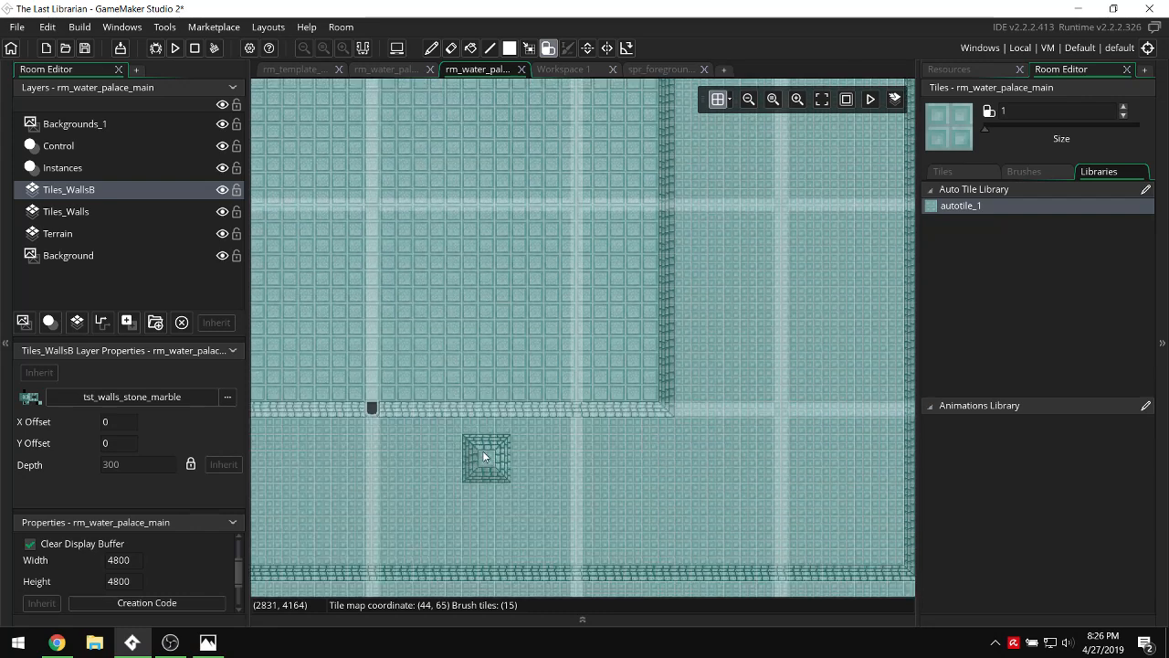
drag(482, 450, 483, 567)
Draw the matching vertical wall on the left side and run a horizontal wall from its top beneath the central building toward the left outer wall.
scroll(531, 444, left, 4)
scroll(531, 444, left, 2)
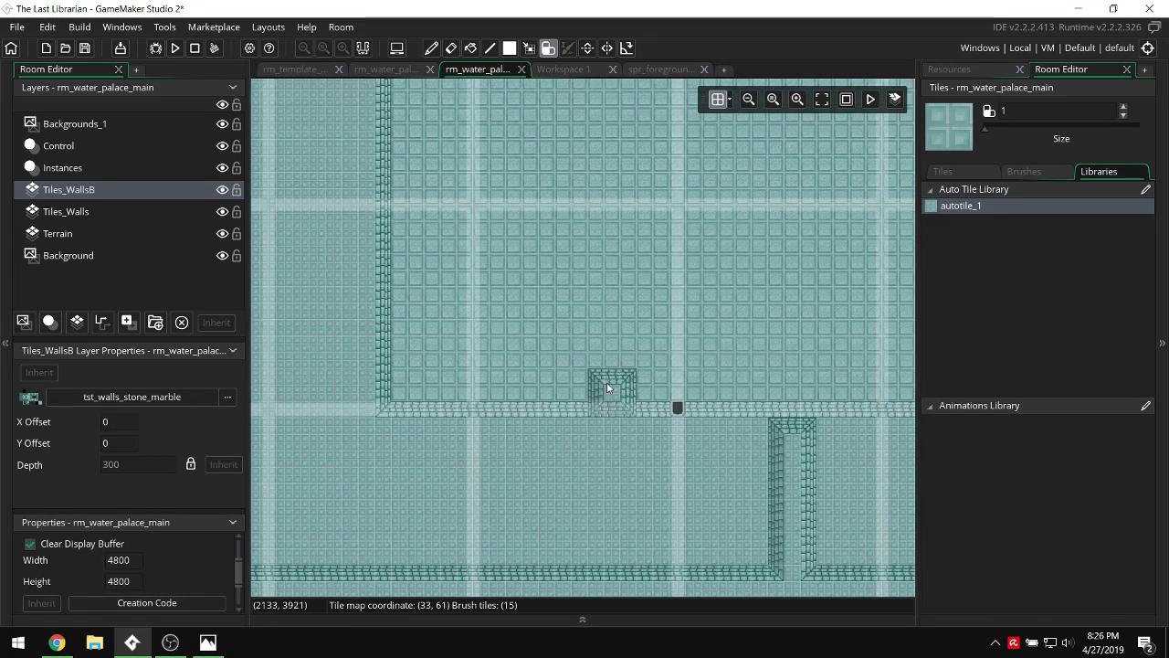
scroll(585, 420, up, 8)
scroll(562, 510, down, 12)
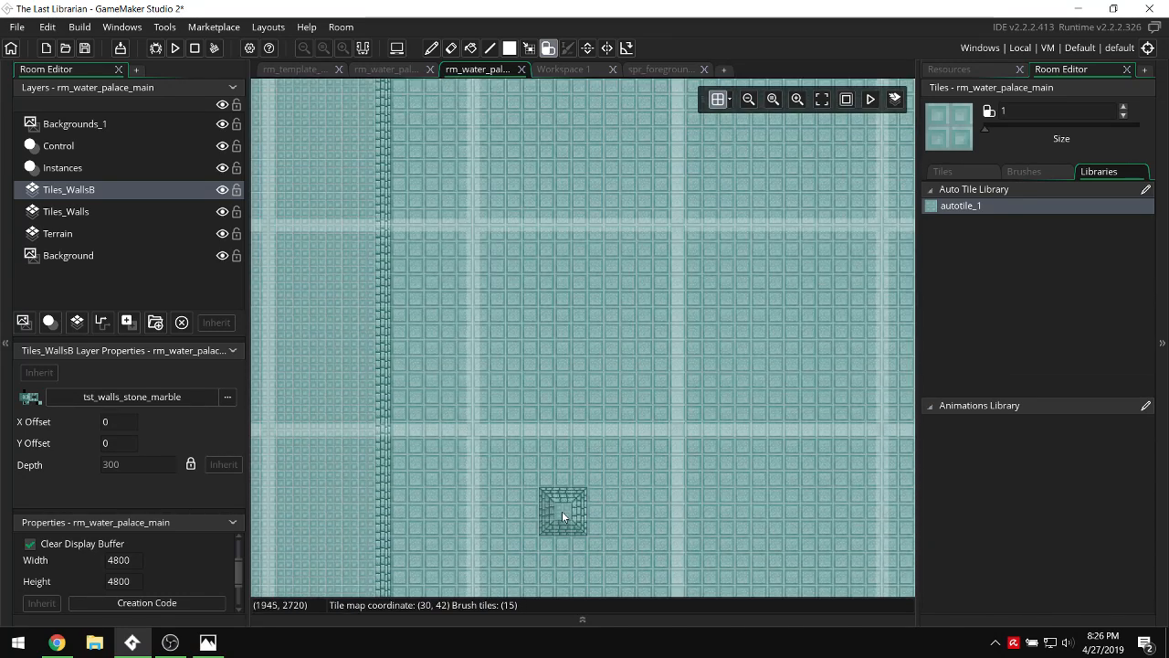
scroll(562, 511, up, 2)
scroll(572, 439, up, 10)
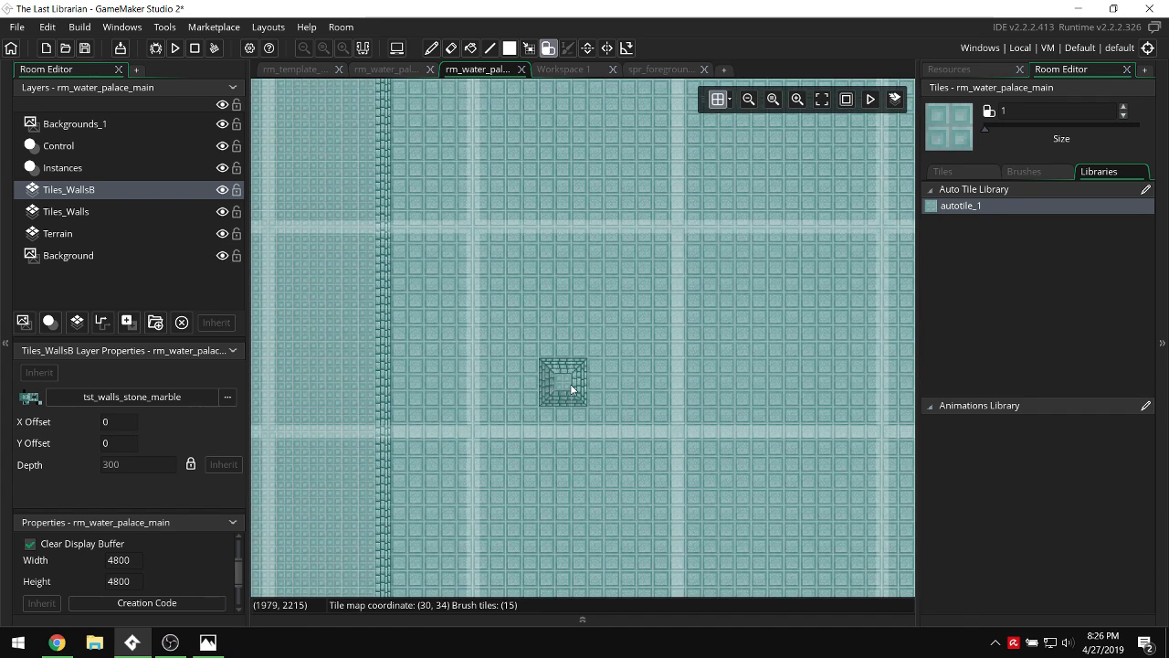
scroll(561, 453, down, 4)
scroll(566, 450, down, 10)
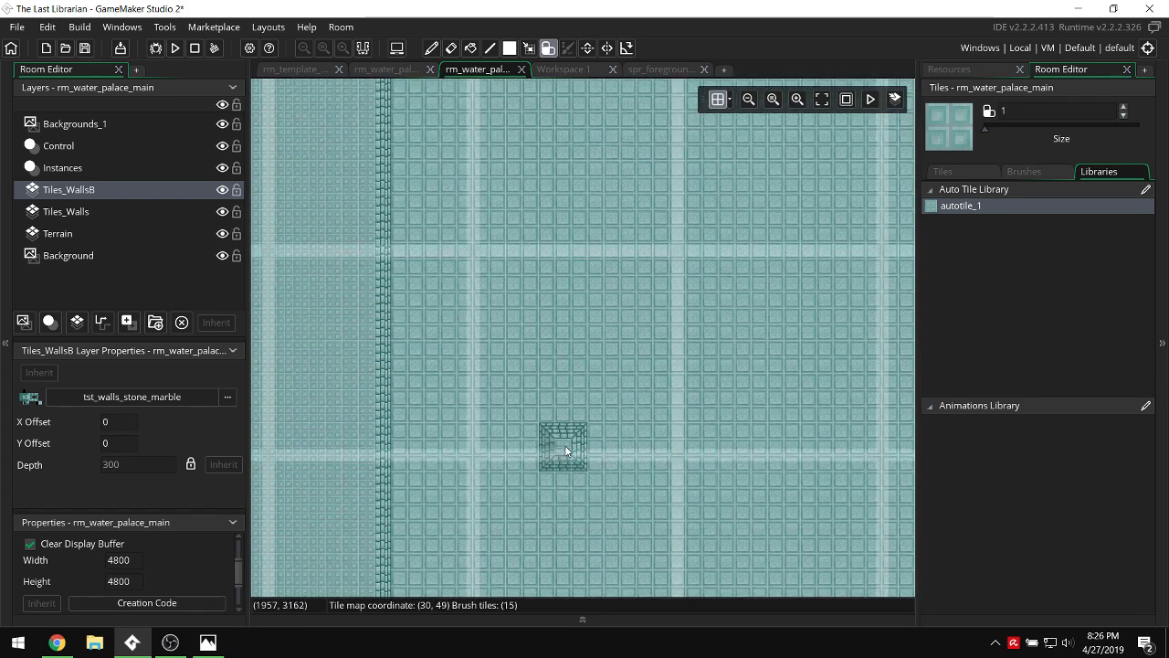
mouse_move(563, 472)
mouse_down()
mouse_move(561, 582)
mouse_move(559, 455)
mouse_move(360, 457)
mouse_up()
middle_drag(360, 453, 728, 453)
Reselect the autotile_1 brush and extend the horizontal walls at tile row 64 to the left and right outer walls.
key(r)
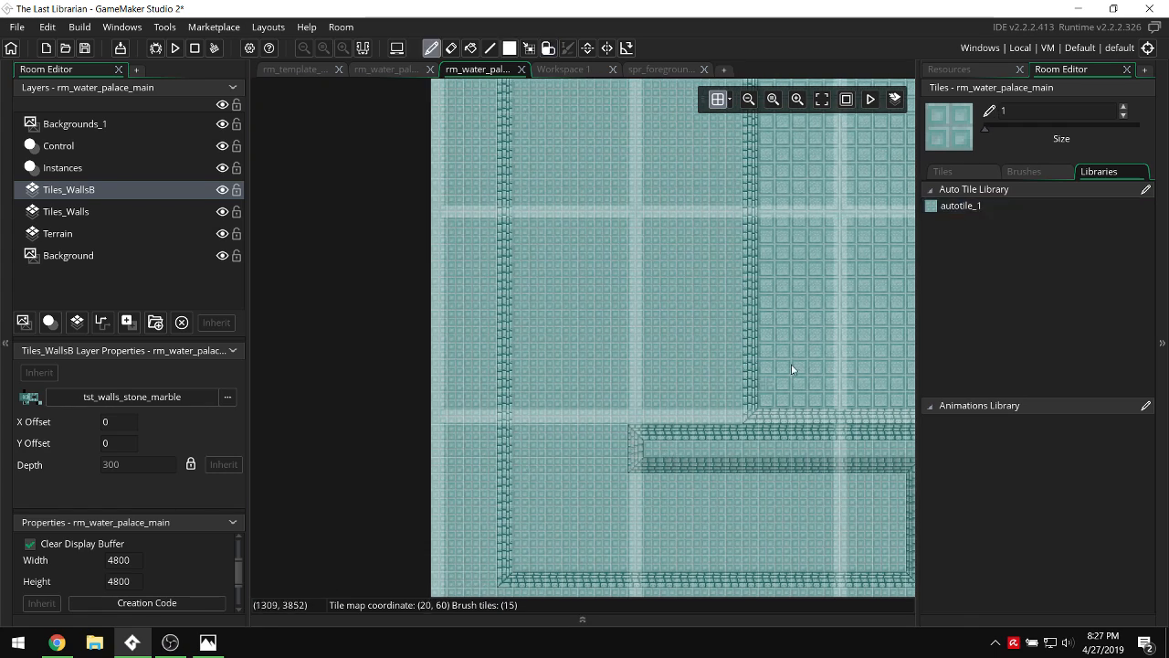
click(935, 205)
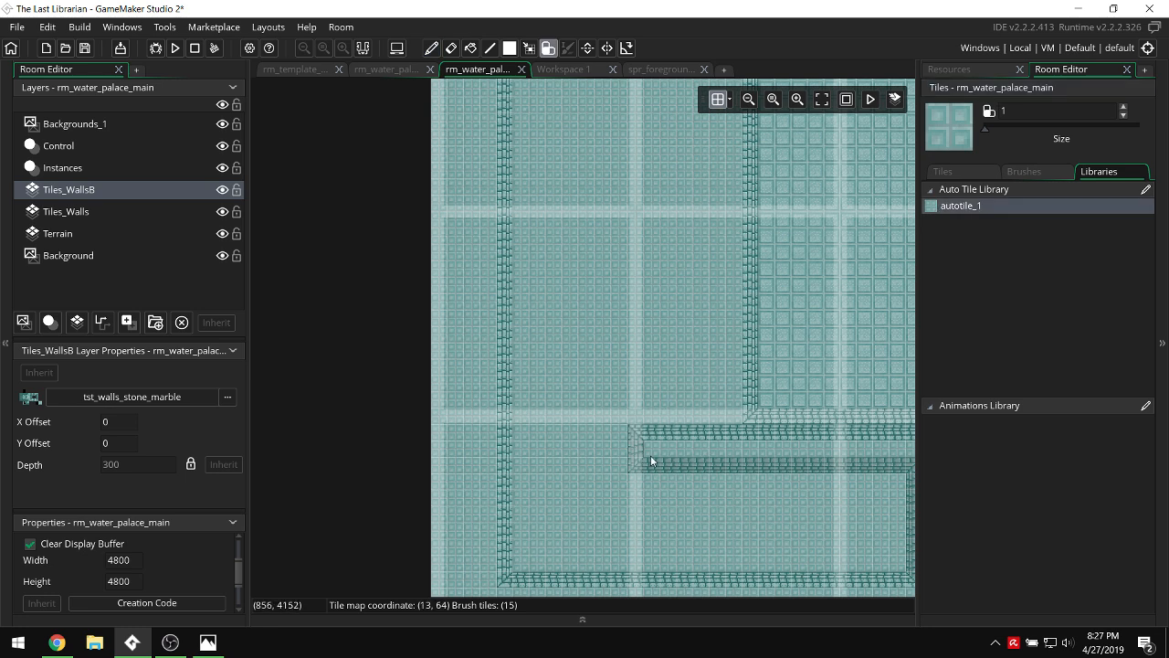
drag(650, 455, 585, 420)
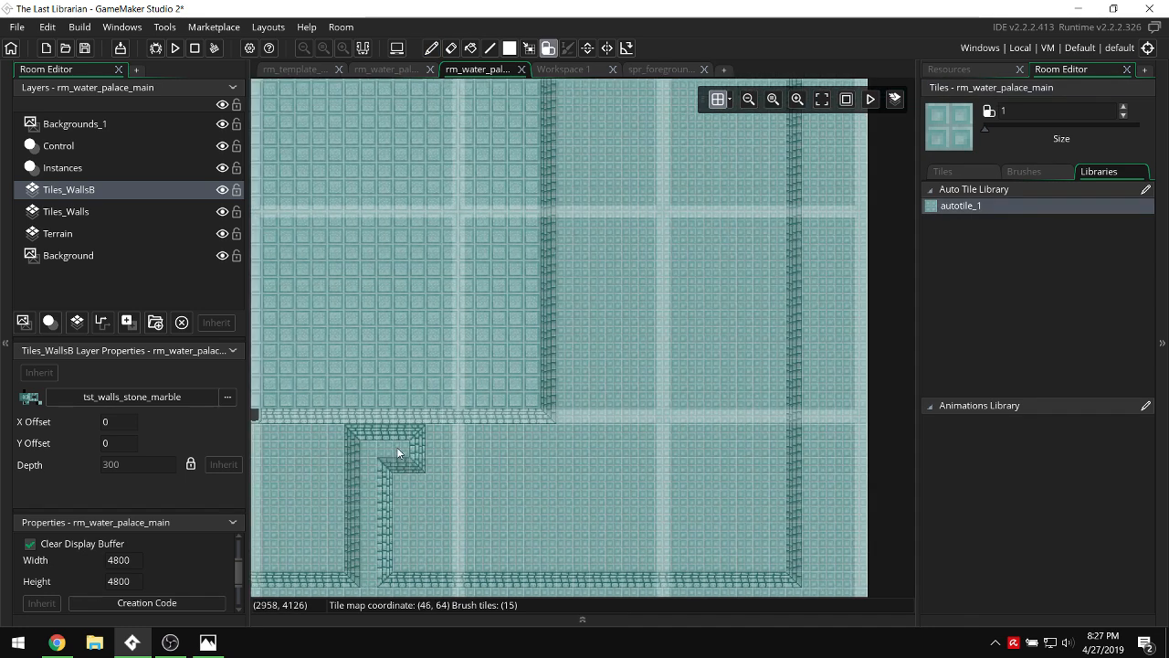
mouse_move(396, 446)
mouse_down()
mouse_move(780, 445)
mouse_move(407, 453)
mouse_up()
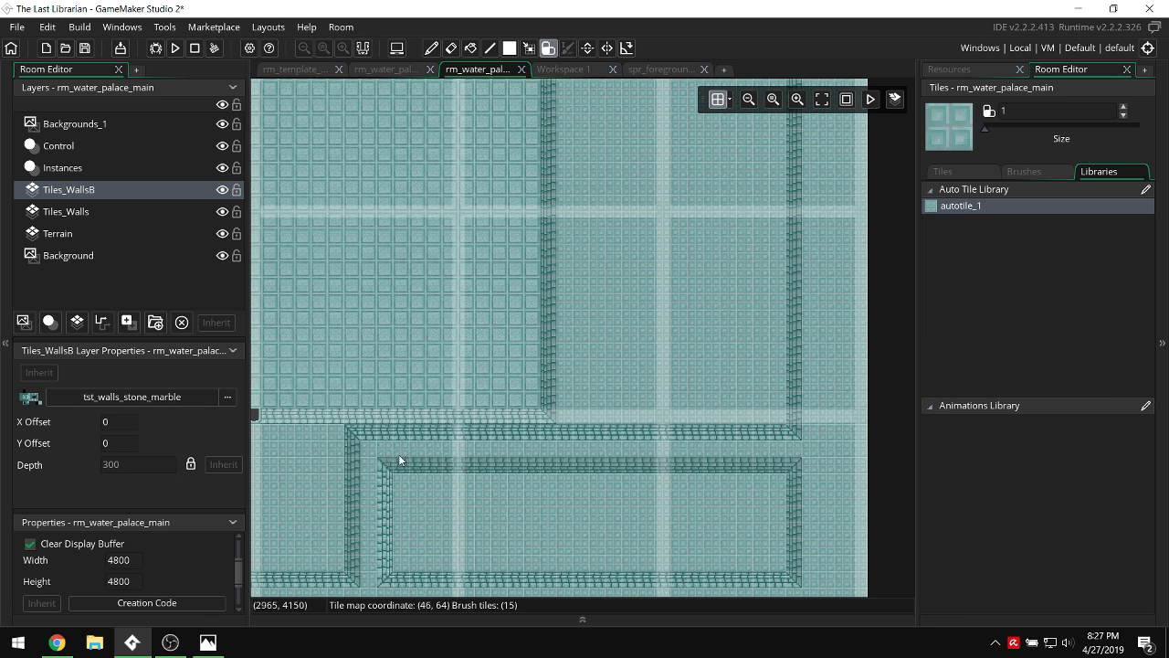
Fill the enclosed lower-right and lower-left areas with solid wall tiles using the rectangle tool.
key(r)
mouse_move(379, 457)
mouse_down()
mouse_move(522, 548)
mouse_move(826, 604)
mouse_up()
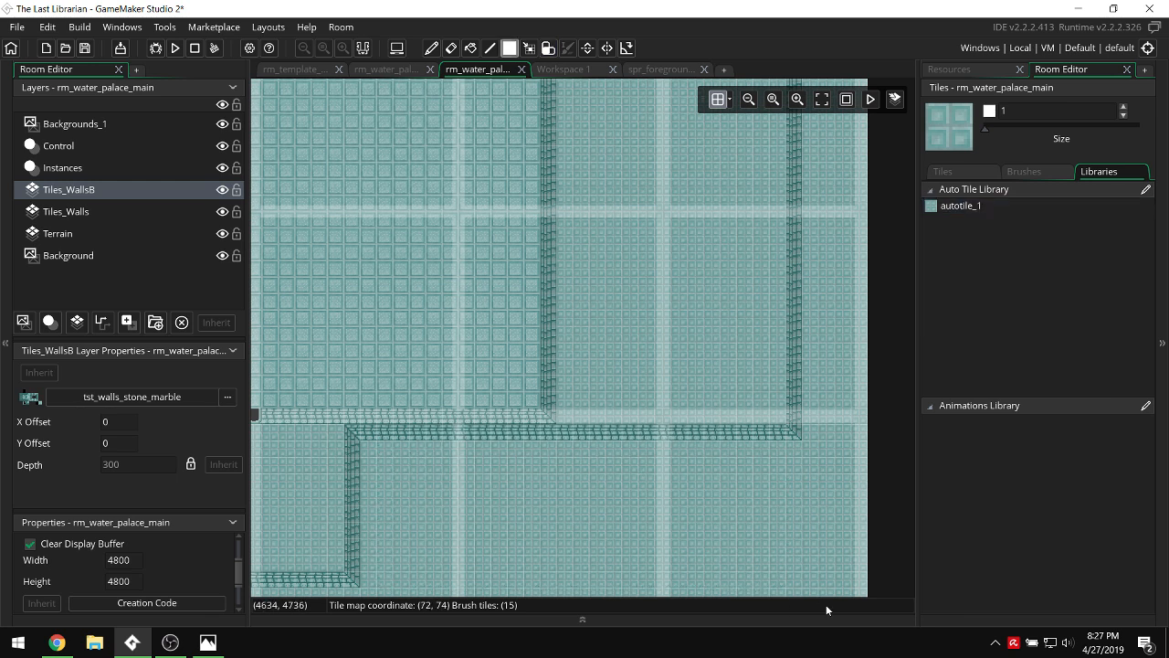
ctrl+scroll(743, 471, down, 2)
ctrl+scroll(706, 398, up, 2)
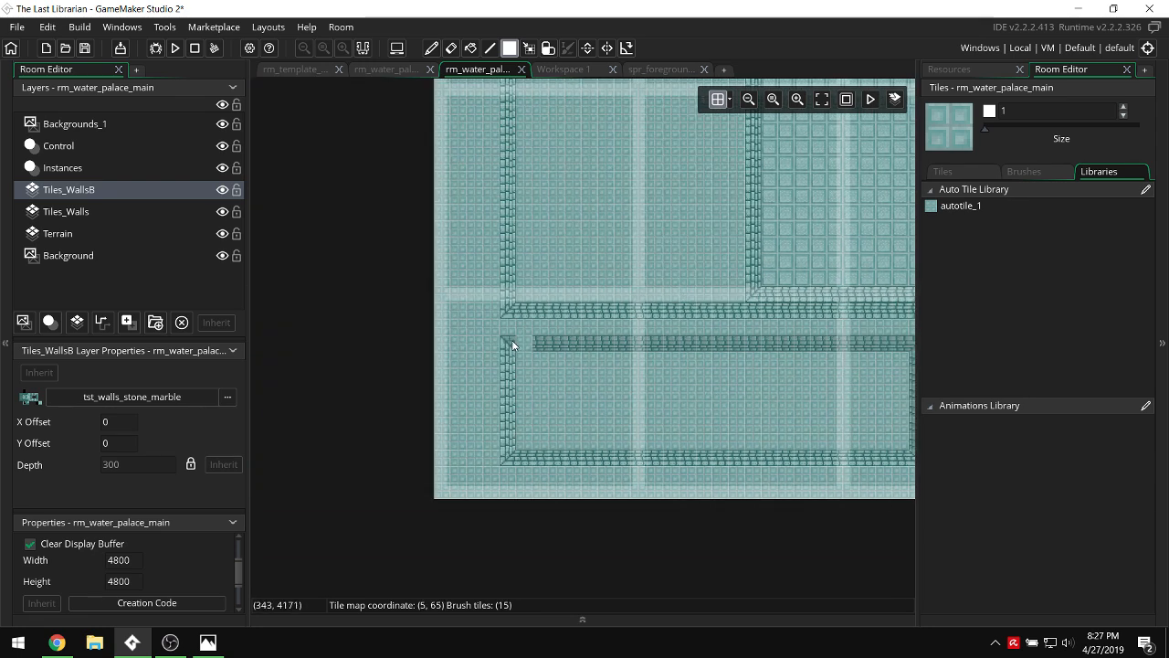
mouse_move(514, 340)
right_down()
mouse_move(709, 448)
mouse_move(670, 451)
mouse_move(742, 474)
right_up()
scroll(670, 452, right, 3)
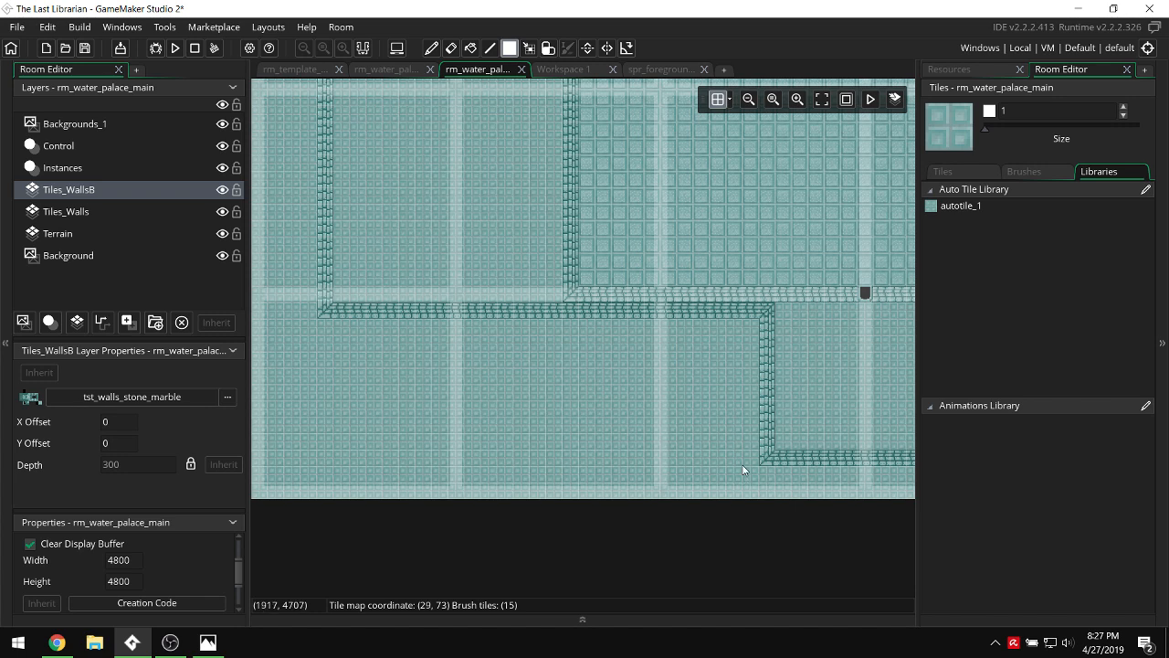
ctrl+scroll(602, 350, down, 2)
scroll(602, 350, up, 3)
scroll(603, 349, right, 1)
scroll(603, 355, down, 5)
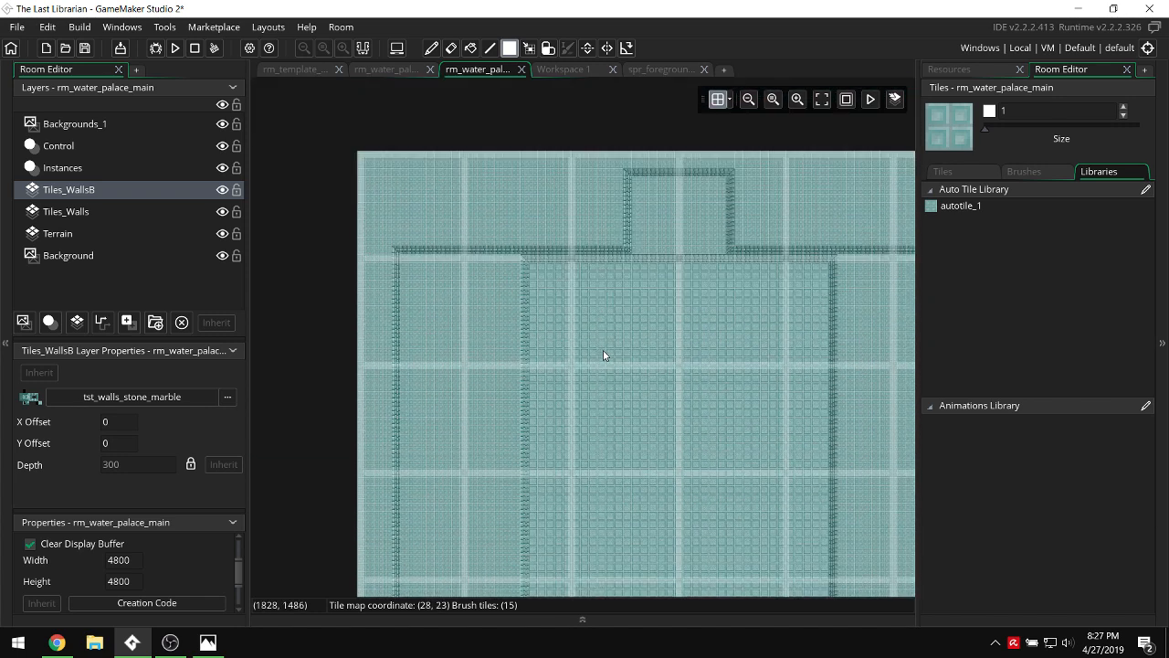
Open the rm_test room and delete the two specter enemies in its lower-left area from the Instances layer.
click(974, 69)
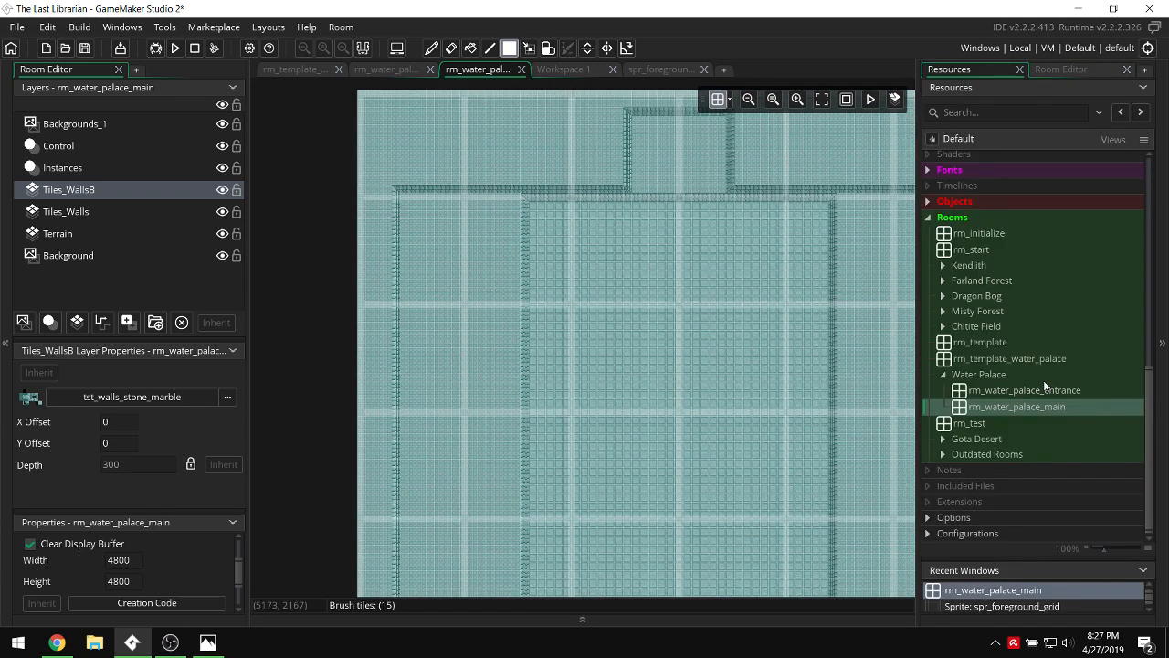
double_click(970, 423)
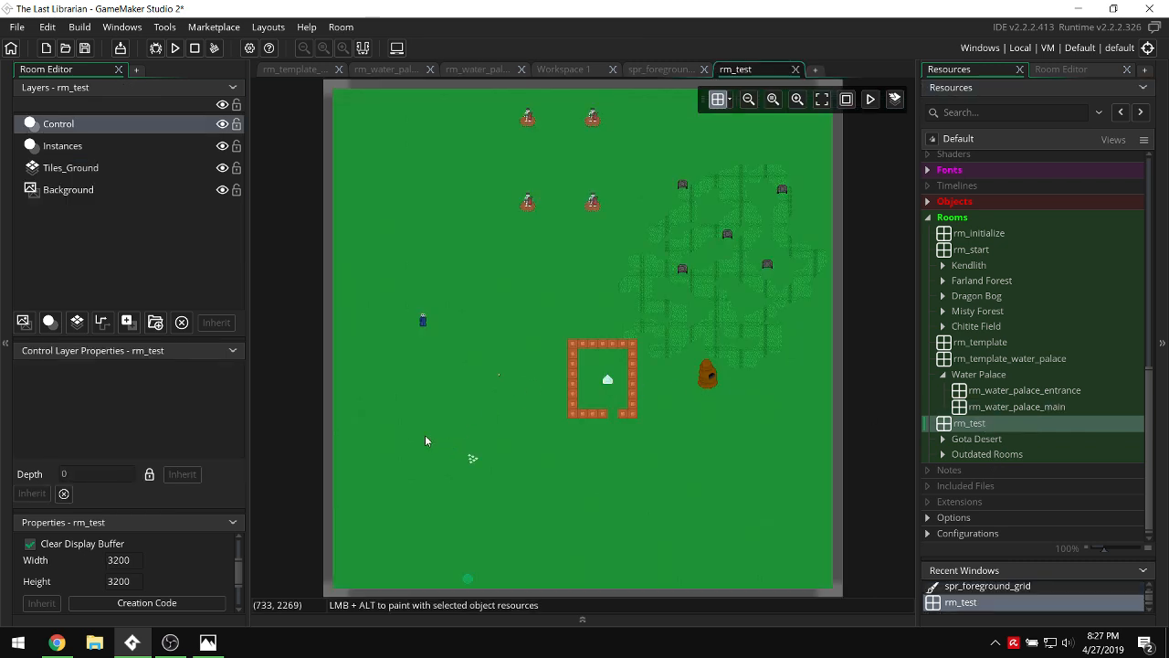
click(82, 148)
drag(441, 436, 508, 580)
key(Delete)
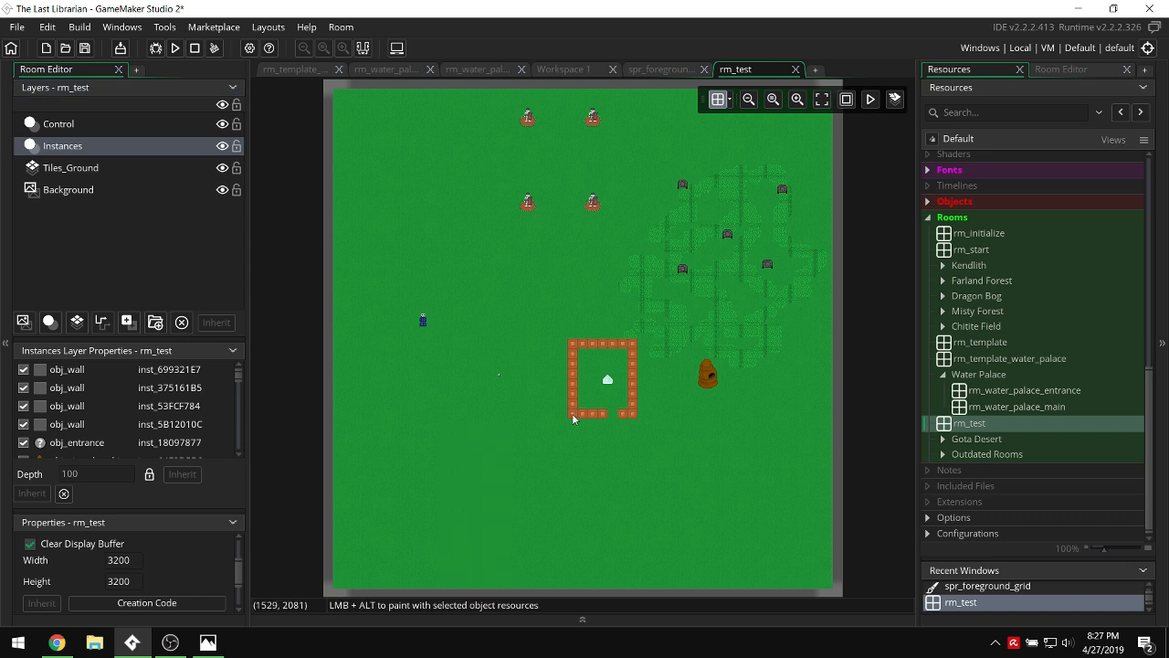
ctrl+scroll(462, 393, up, 2)
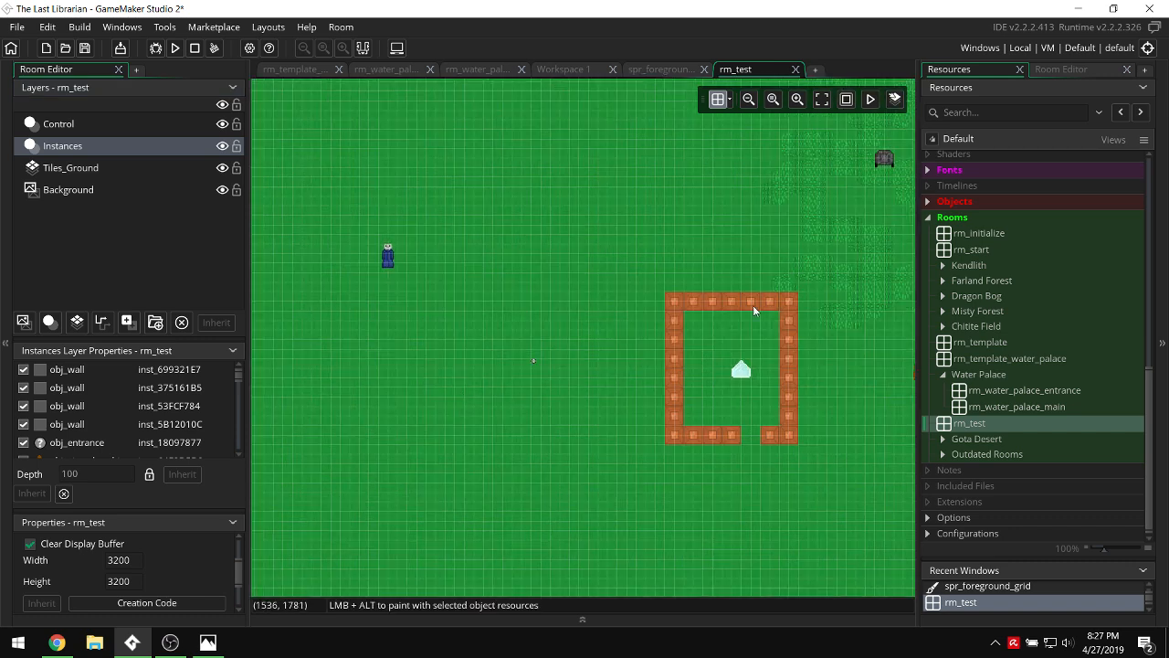
Place one obj_globber_water from the Water Palace enemies in the open lower-left area of rm_test.
click(965, 201)
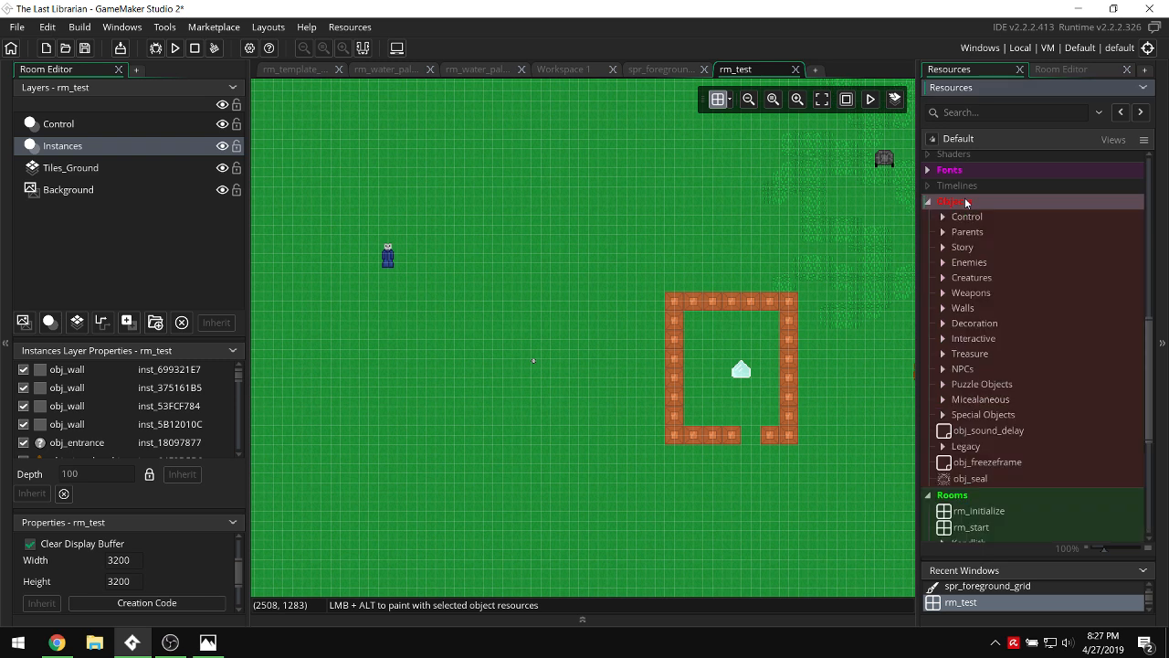
click(998, 267)
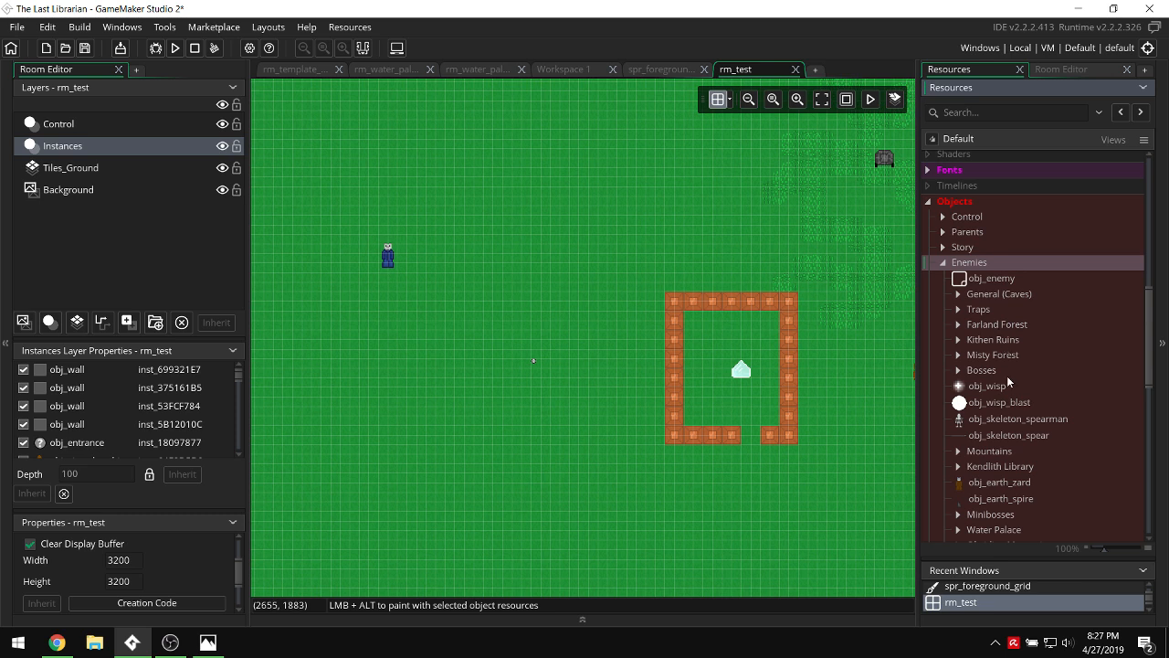
scroll(1008, 381, down, 3)
click(997, 471)
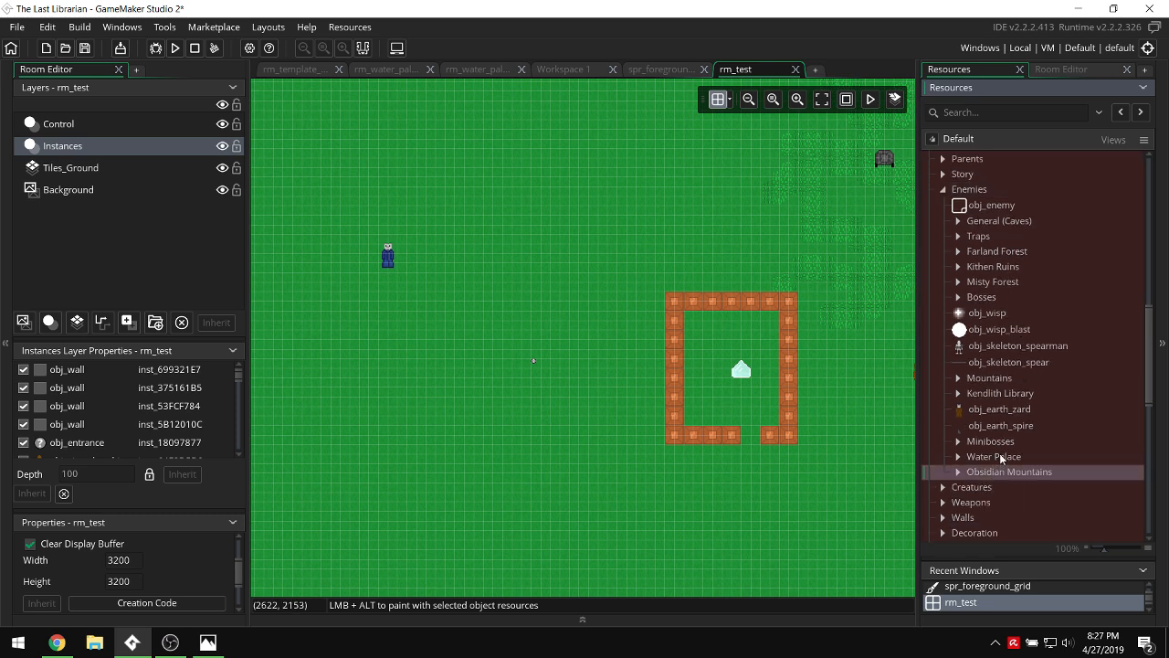
click(1001, 457)
scroll(1026, 461, down, 2)
click(1023, 442)
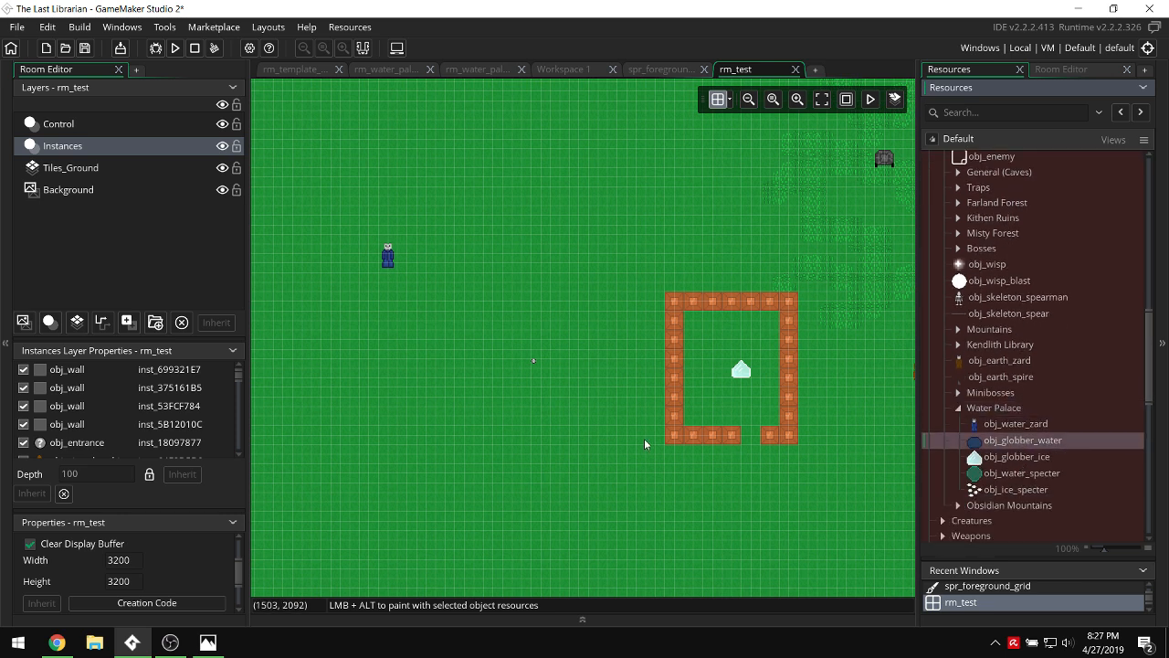
middle_drag(644, 444, 826, 270)
alt+click(629, 311)
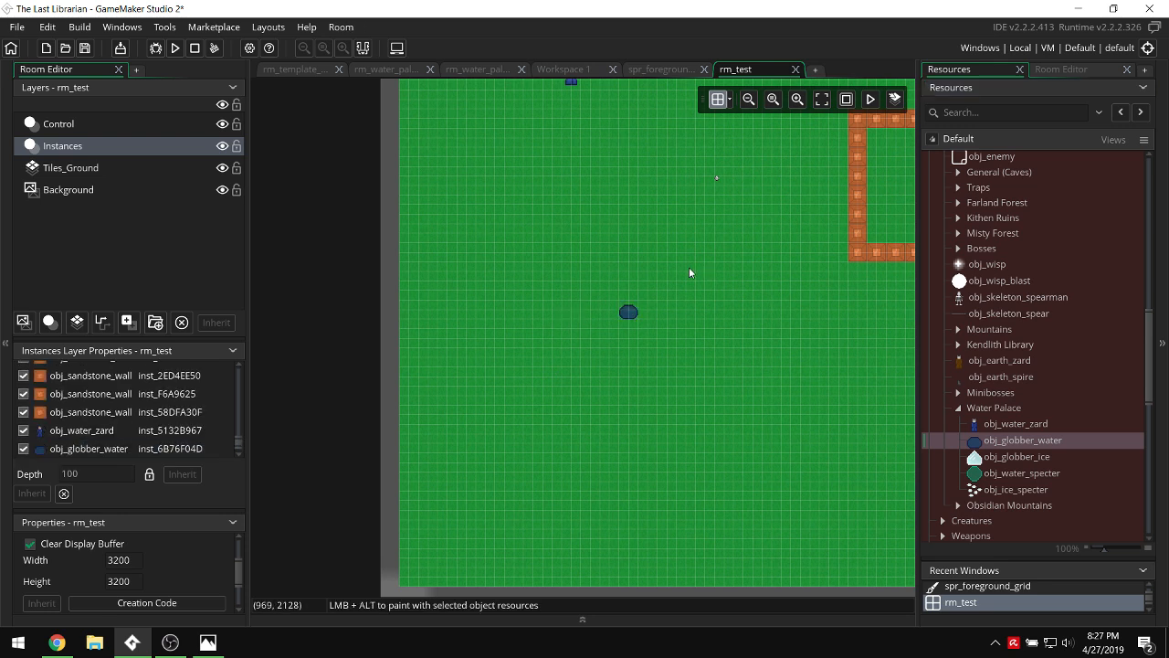
Run the game, lower its sound volume in the in-game options, and return to play.
key(F5)
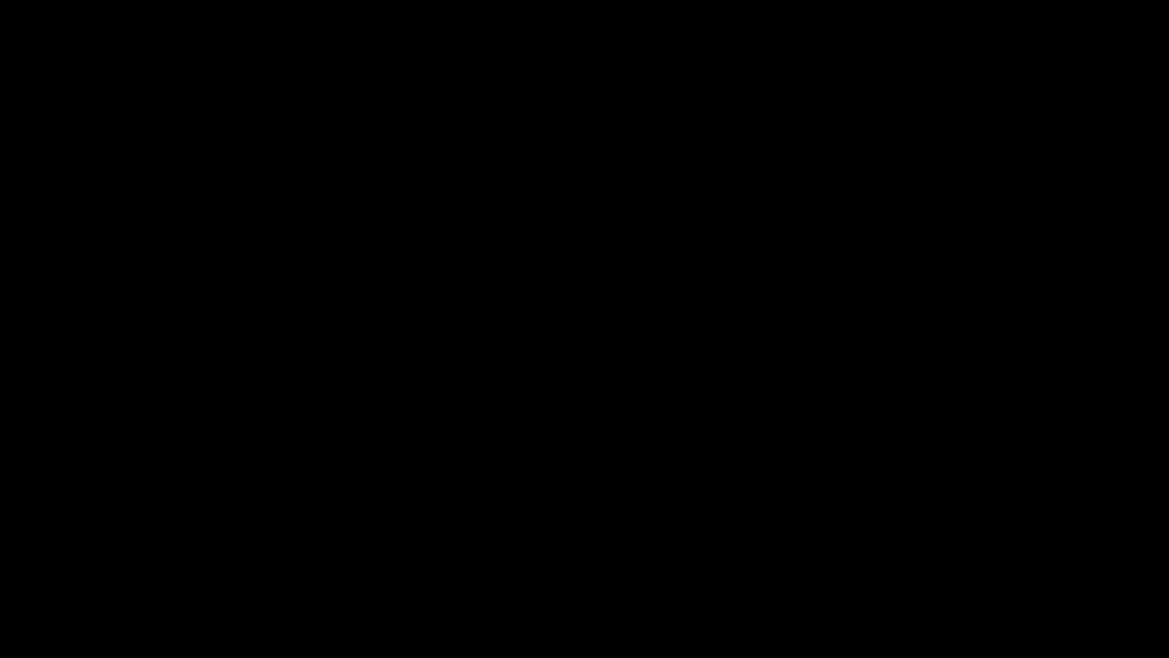
key(Left)
key(Left)
key(Left)
key(Left)
key(Left)
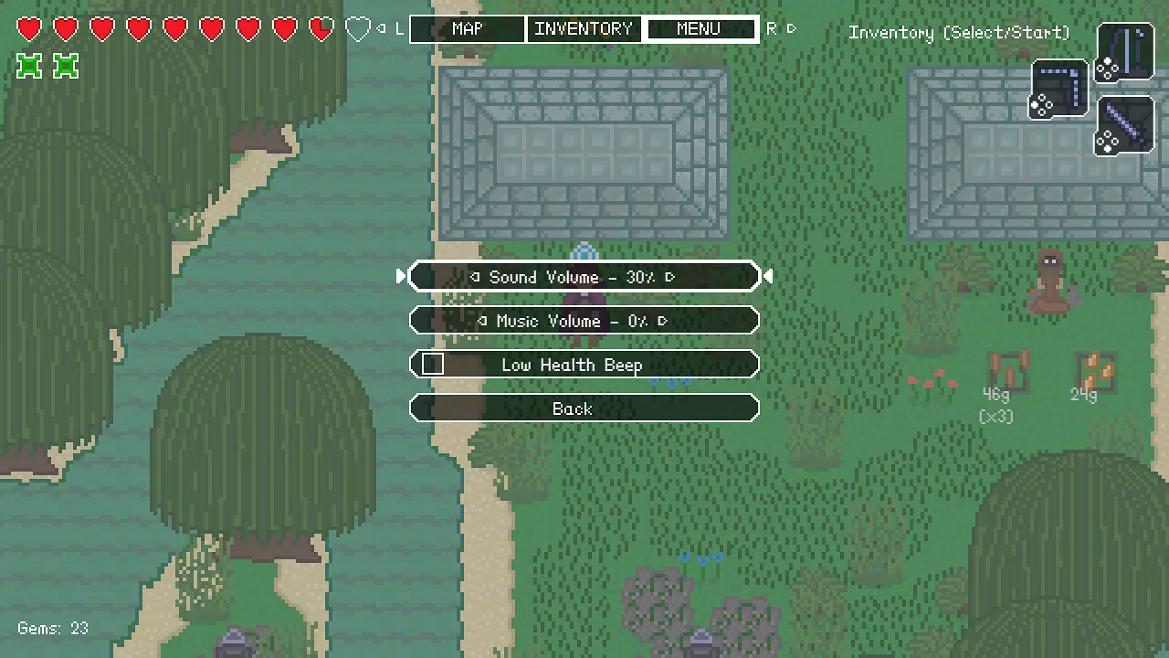
key(Left)
key(Up)
key(Up)
key(Down)
key(Return)
key(Escape)
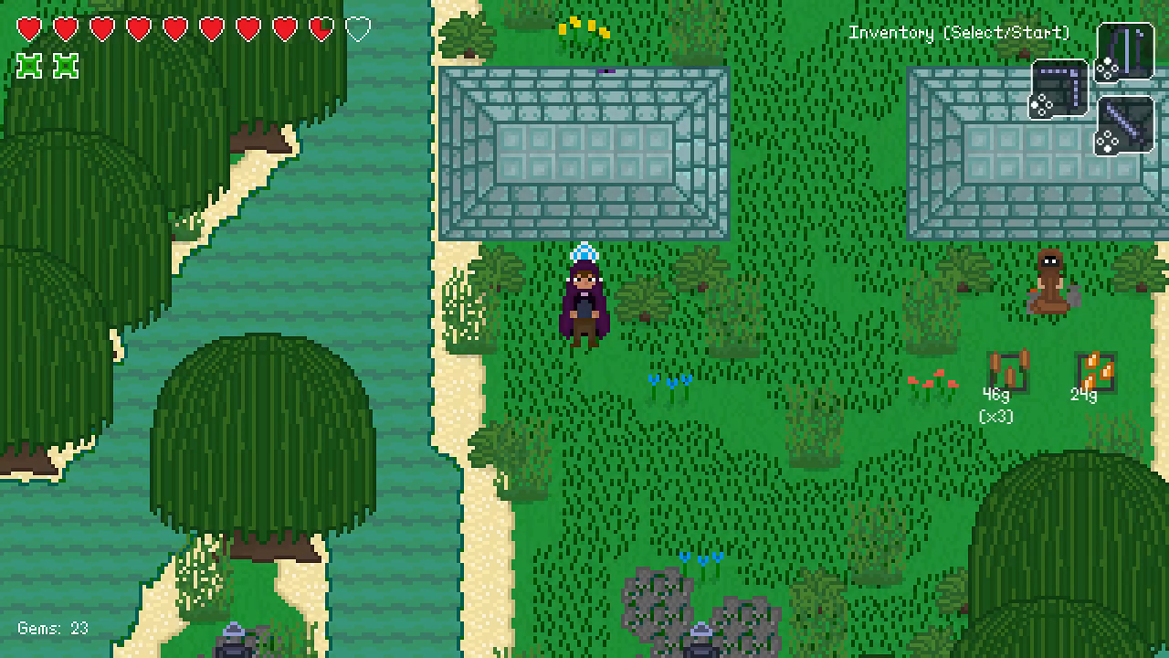
Teleport the player to the test room with the console command "teleport rm_test".
key(Right)
key(Up)
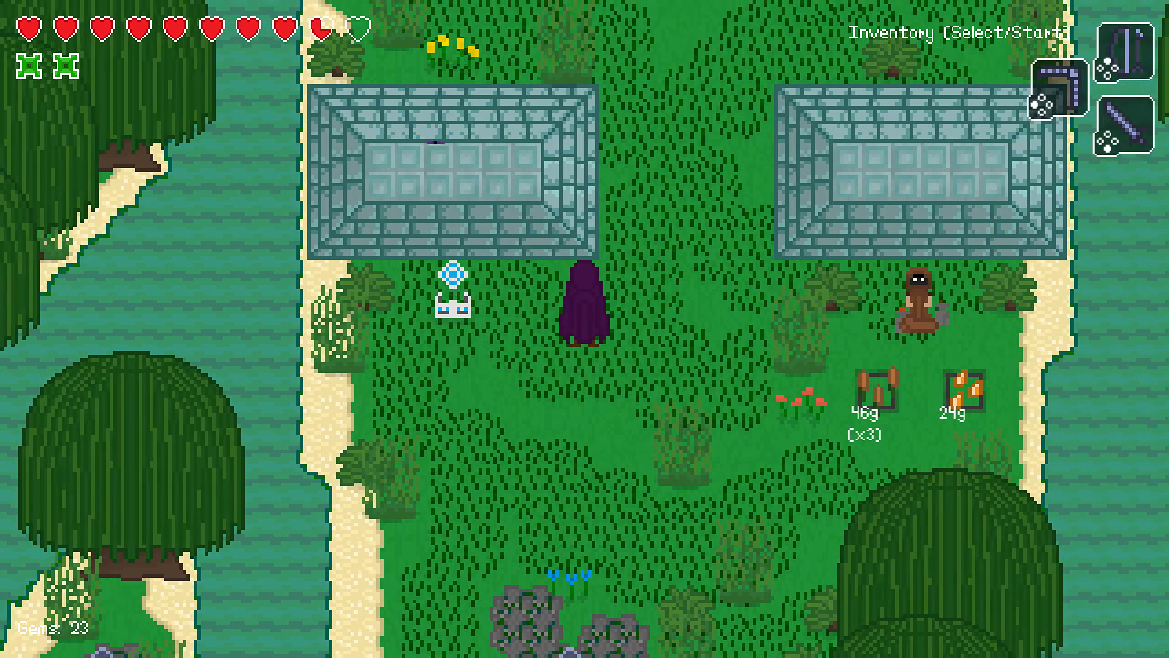
key(Up)
key(Right)
key(grave)
text(tele)
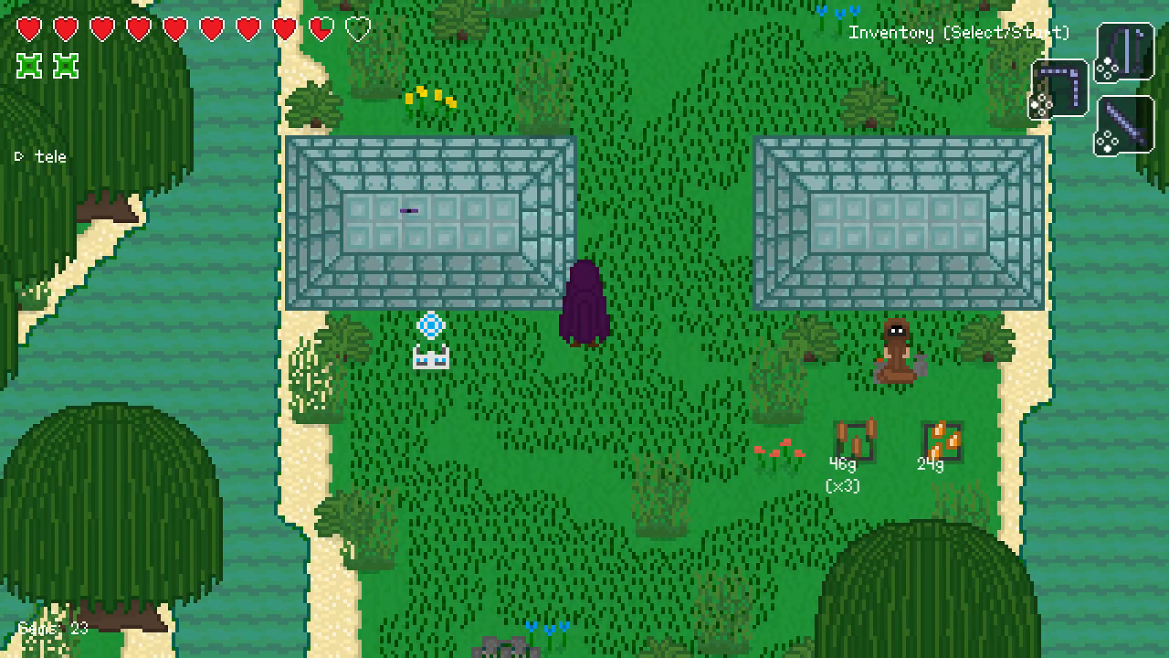
text(port rm_te)
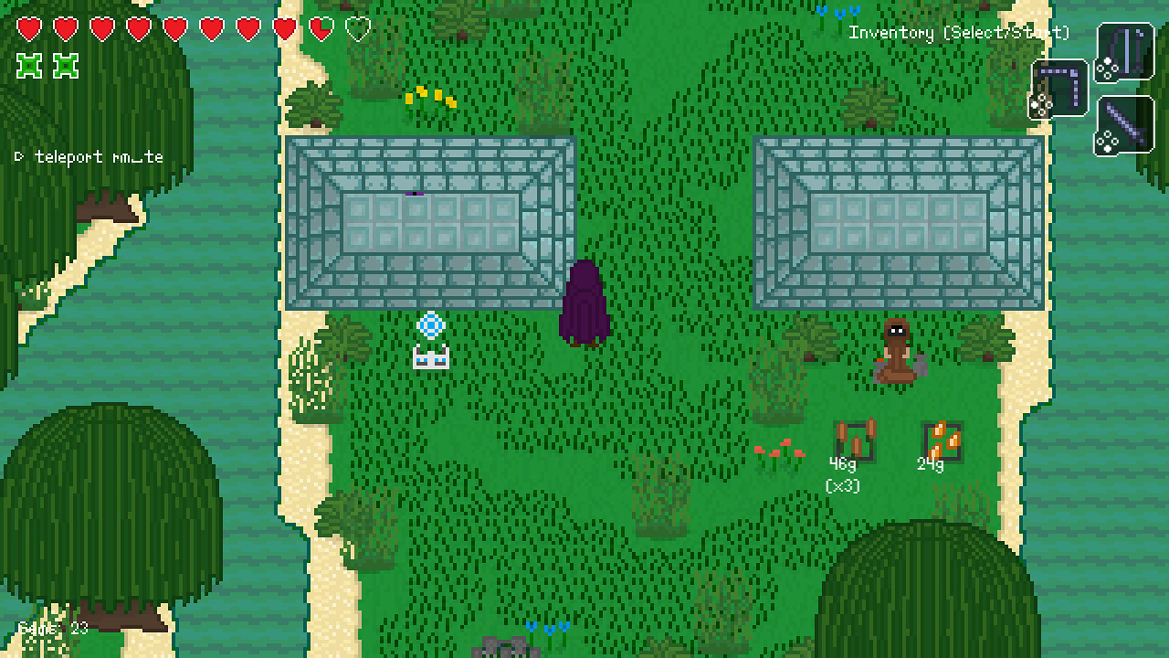
text(st)
key(Return)
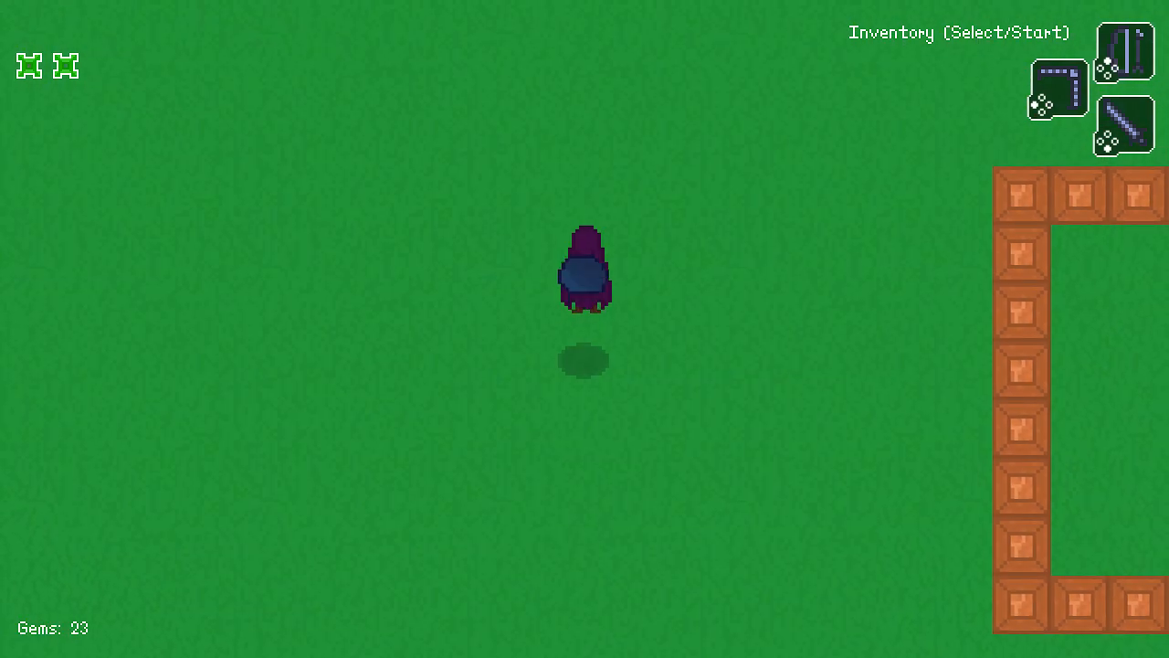
Fight the water globber at close range with the sword to playtest its jumping attack.
key(Up)
key(space)
key(Left)
key(Right)
key(Left)
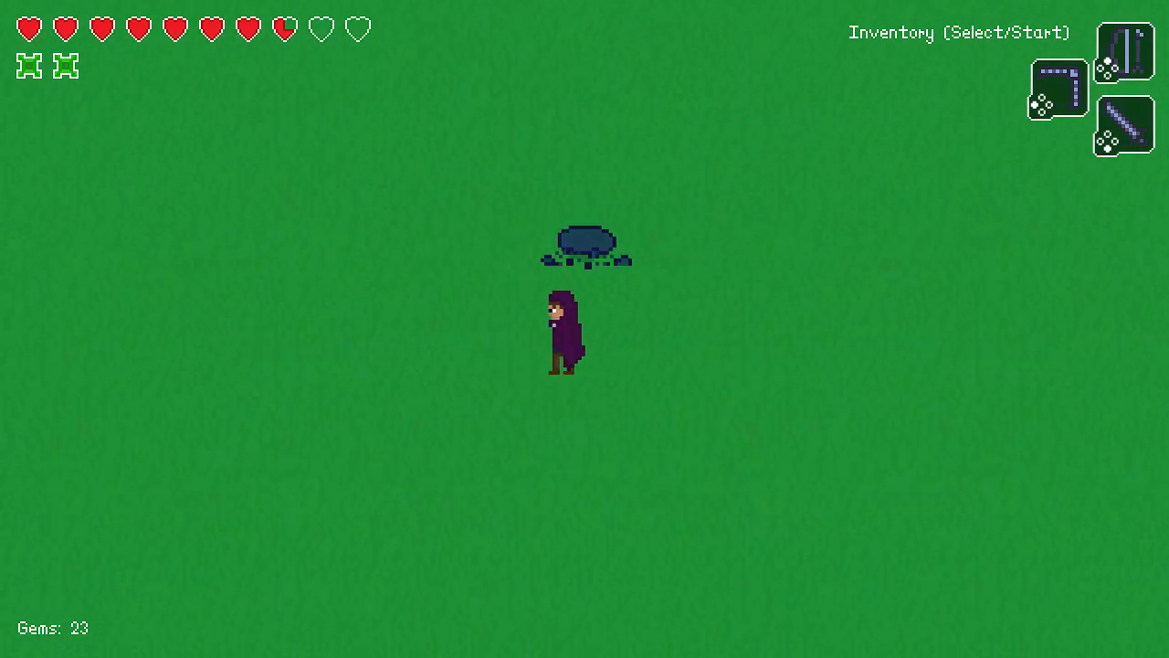
key(Left)
key(space)
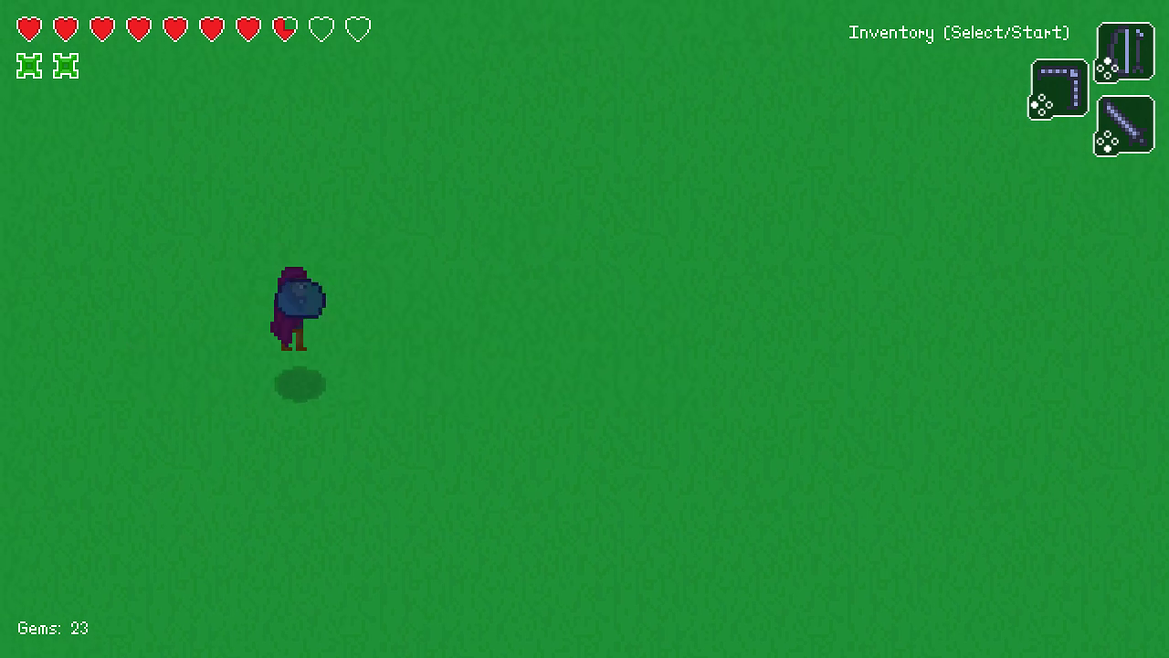
key(Right)
key(Up)
key(Left)
key(space)
key(Left)
key(space)
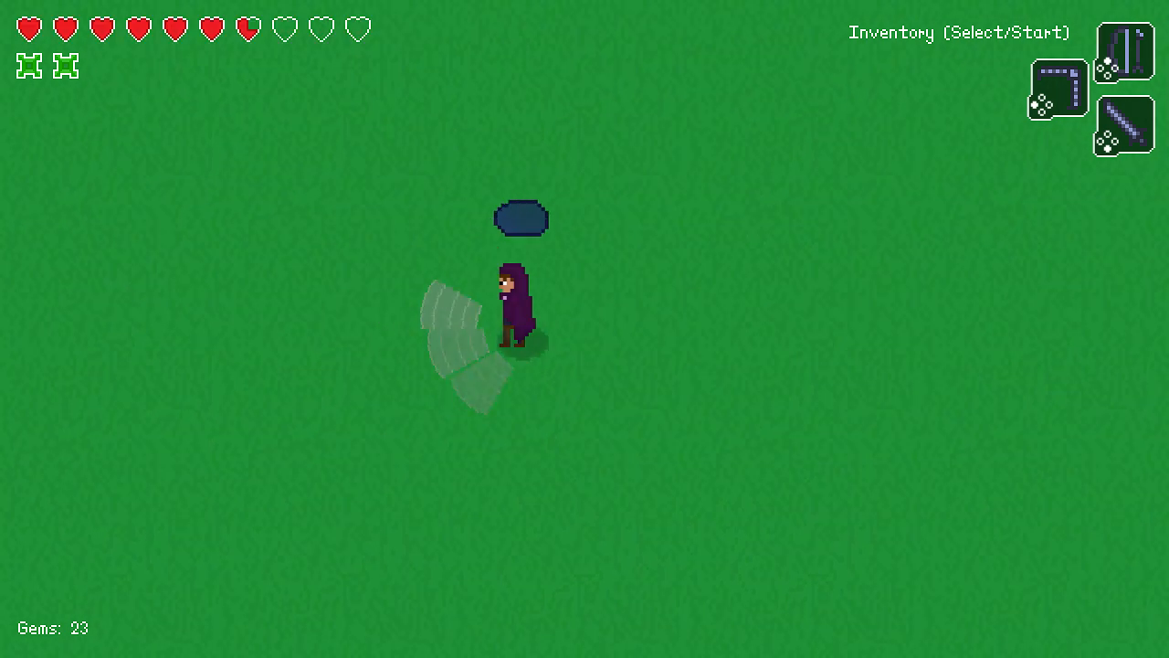
key(Left)
key(Right)
key(space)
key(Up)
key(space)
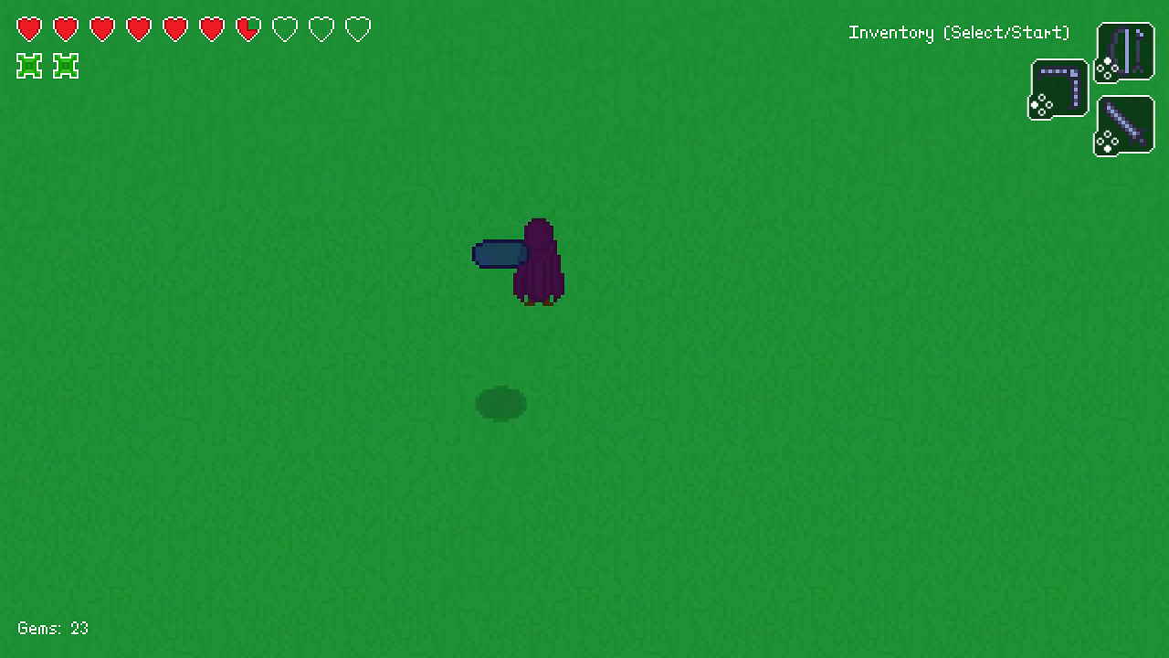
Lead the water globber around the open grass field while swinging the sword to test how it pursues the player.
key(Up)
key(Right)
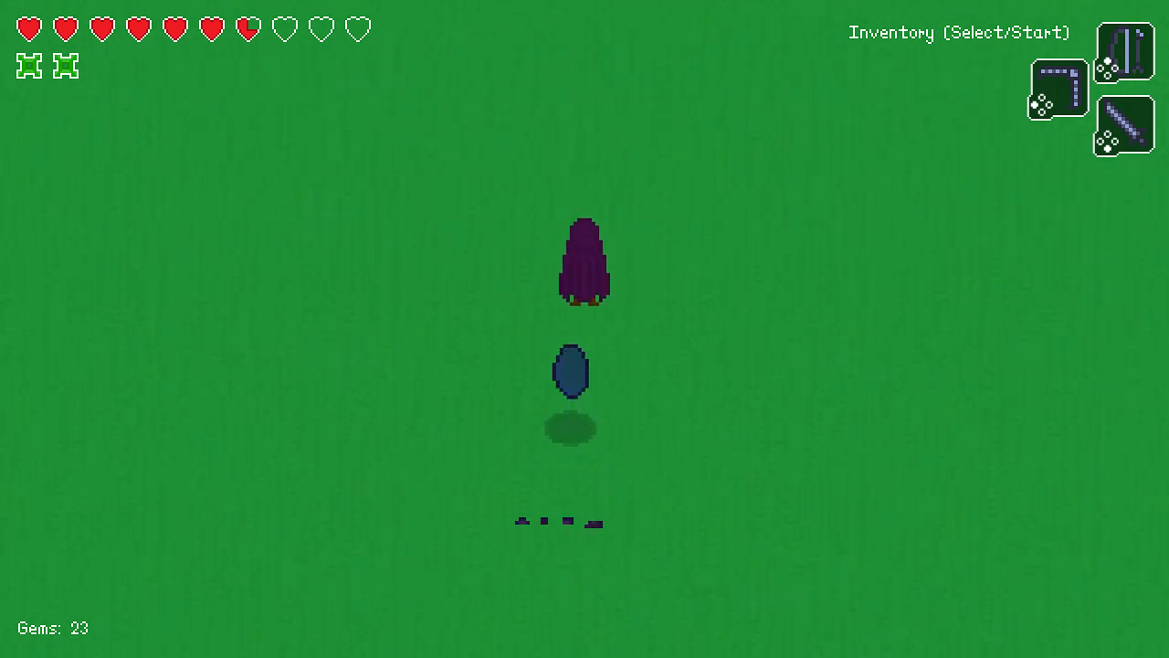
key(Right)
key(Down)
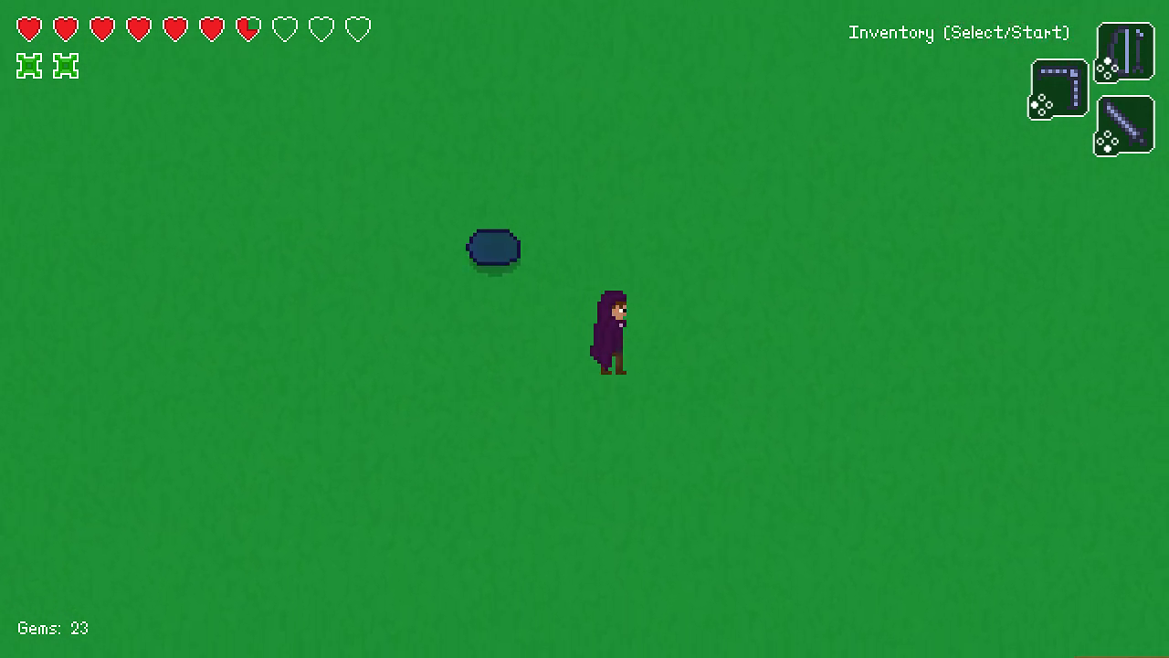
key(Down)
key(Left)
key(space)
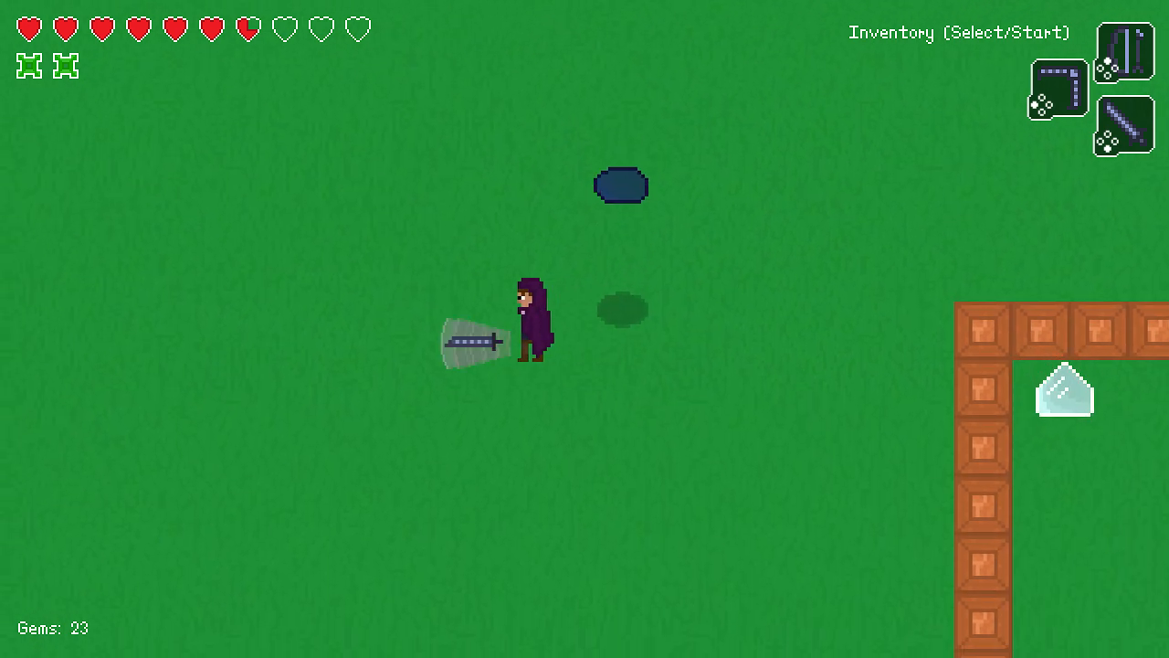
key(Left)
key(space)
key(Up)
key(space)
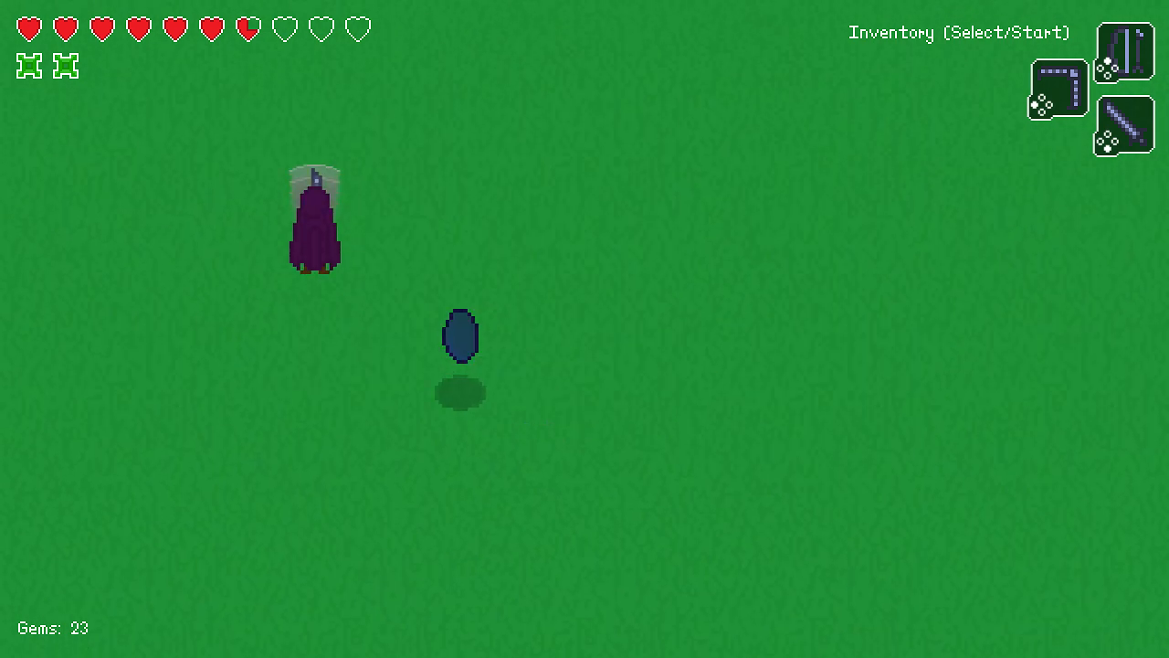
key(Left)
key(Up)
key(Right)
key(space)
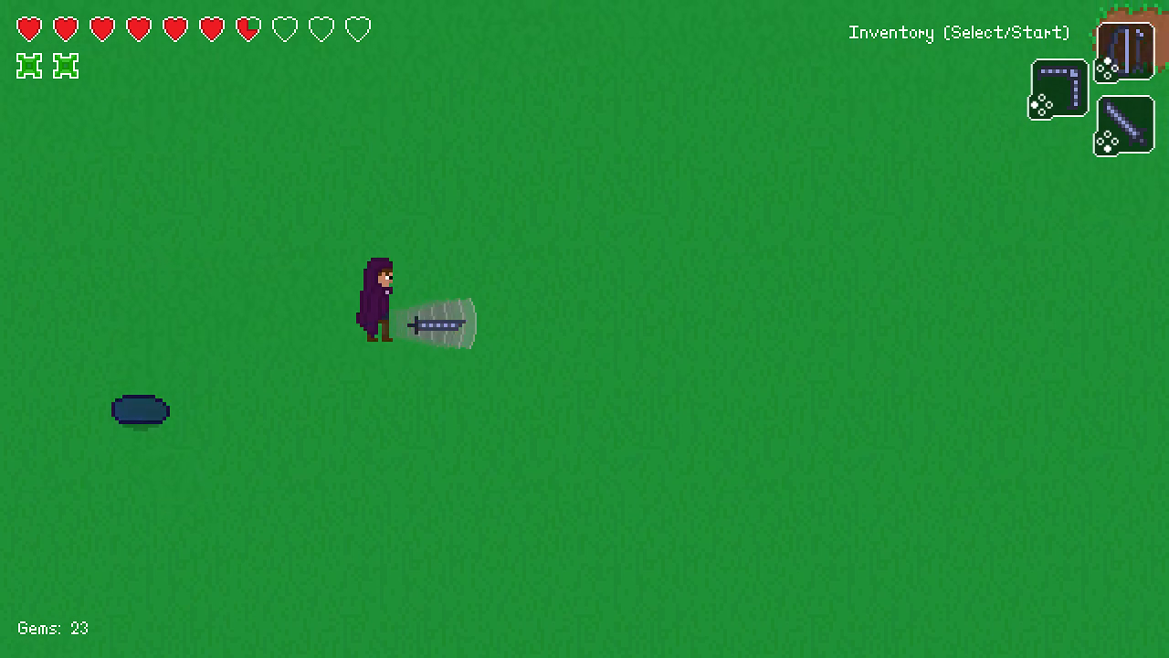
key(Right)
key(space)
key(Down)
key(space)
Quit the running game from its in-game menu and confirm.
key(Escape)
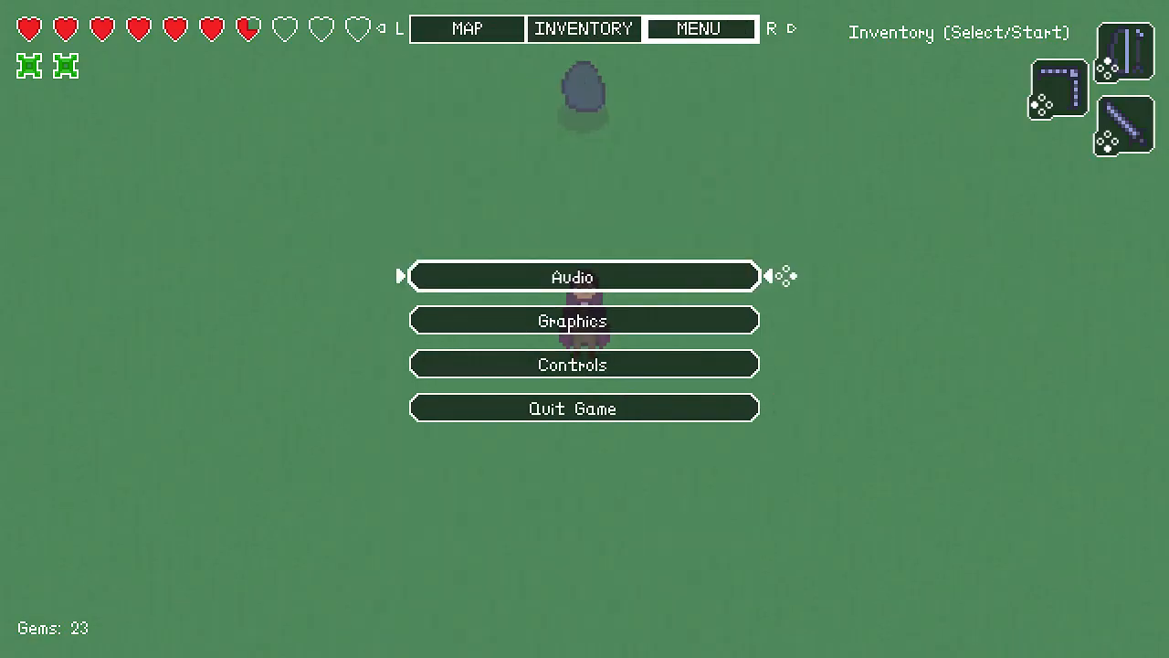
key(Up)
key(Return)
key(Down)
key(Return)
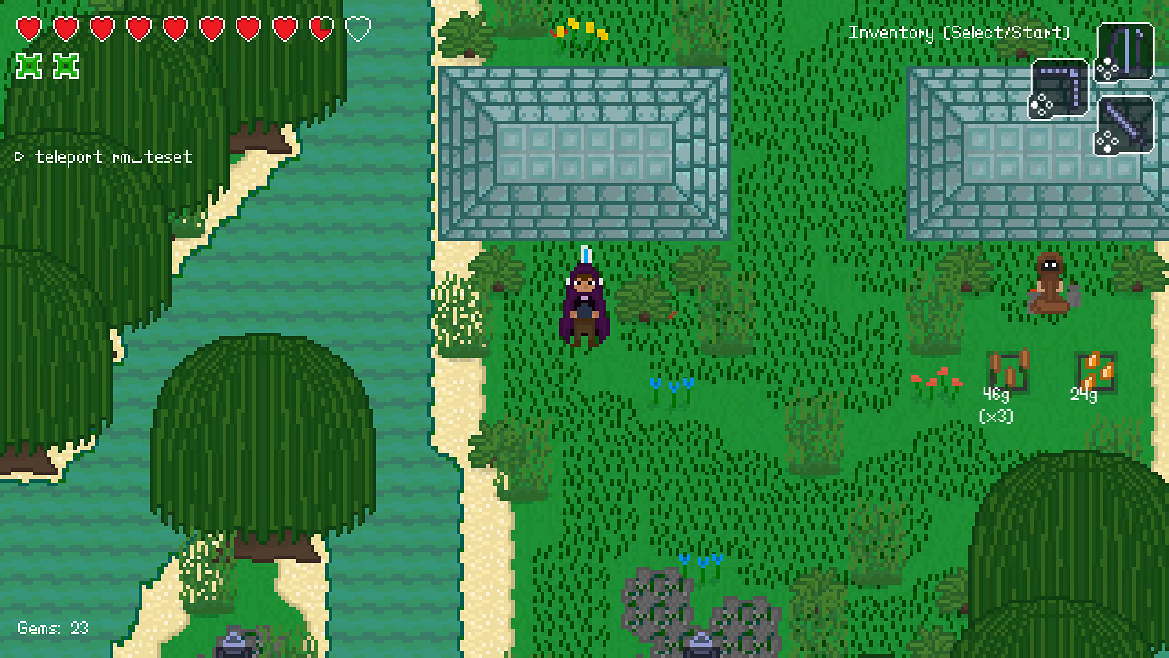
Correct the room name in the console command to "teleport rm_test" and run it.
key(BackSpace)
text(t)
key(Return)
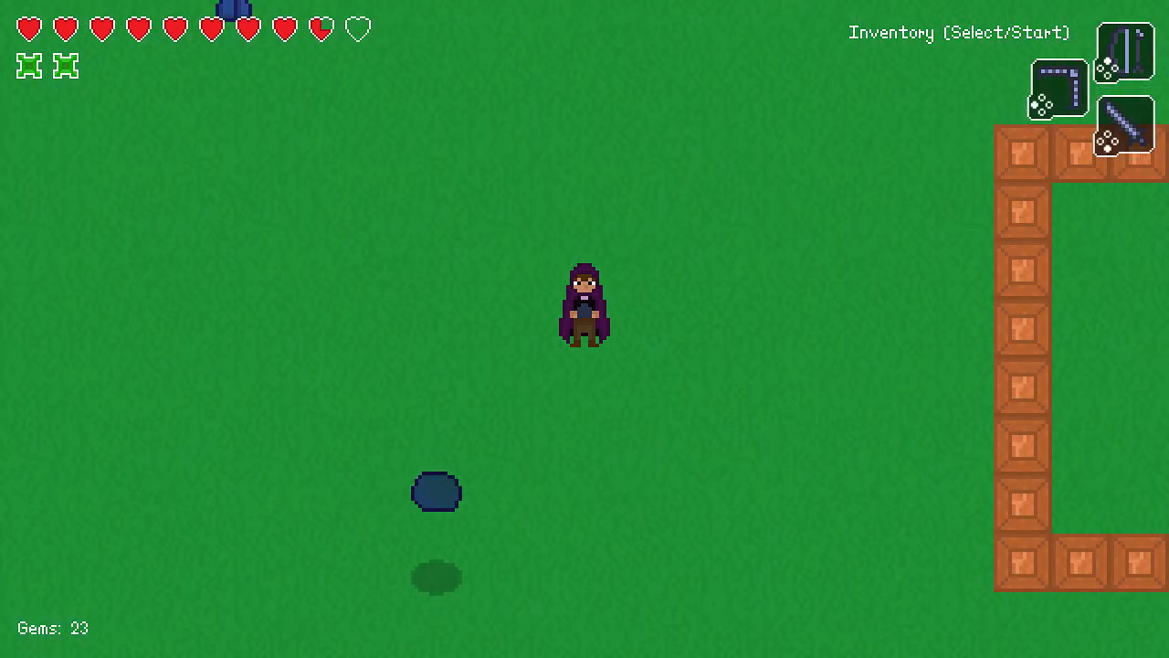
Playtest the blue-robed caster together with the water globber by approaching and attacking them with the sword.
key(Up)
key(Left)
key(space)
key(Down)
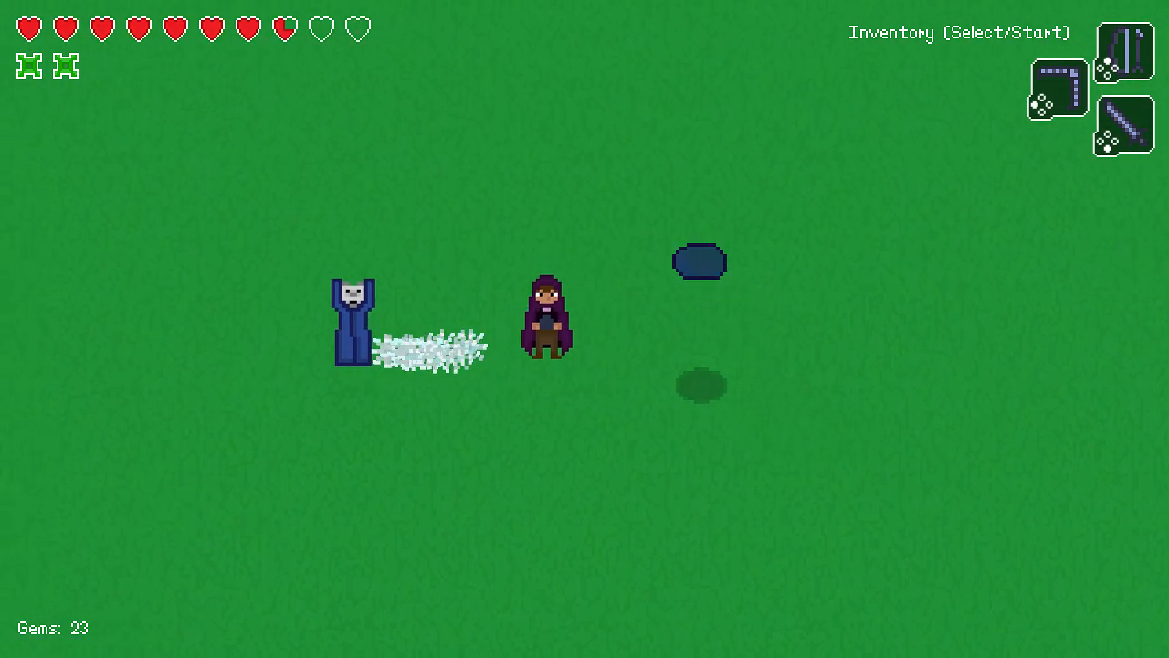
Move around the blue-robed skull mage and the ice crystal to evade their ice blasts.
key(Right)
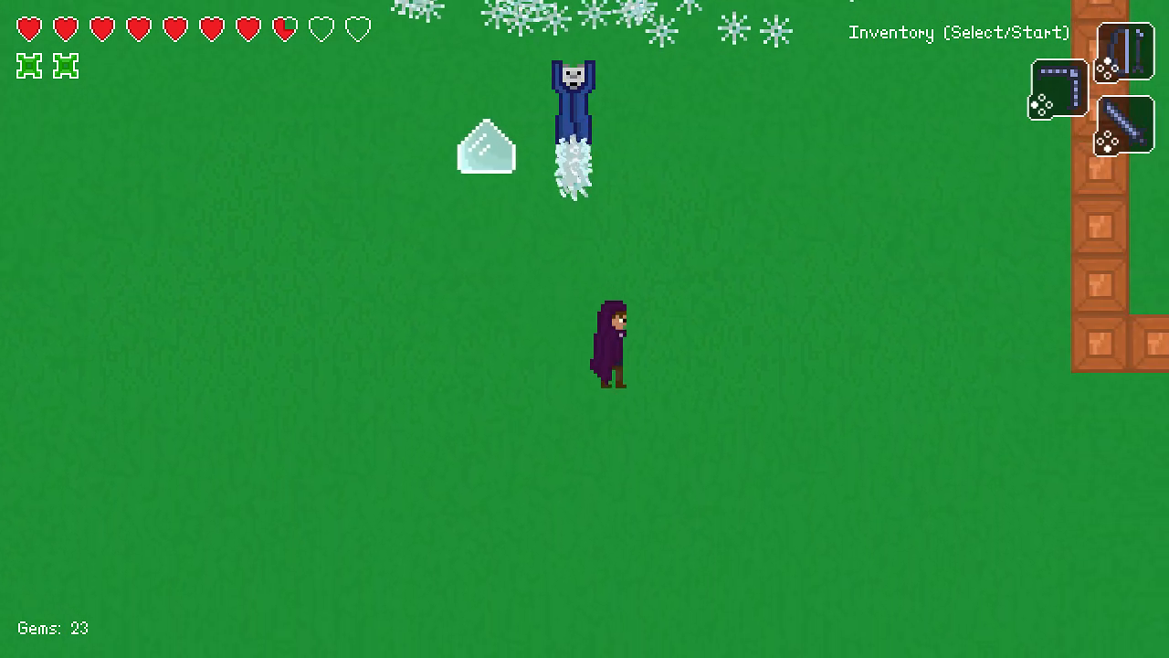
key(Up)
key(Down)
key(Down)
key(Left)
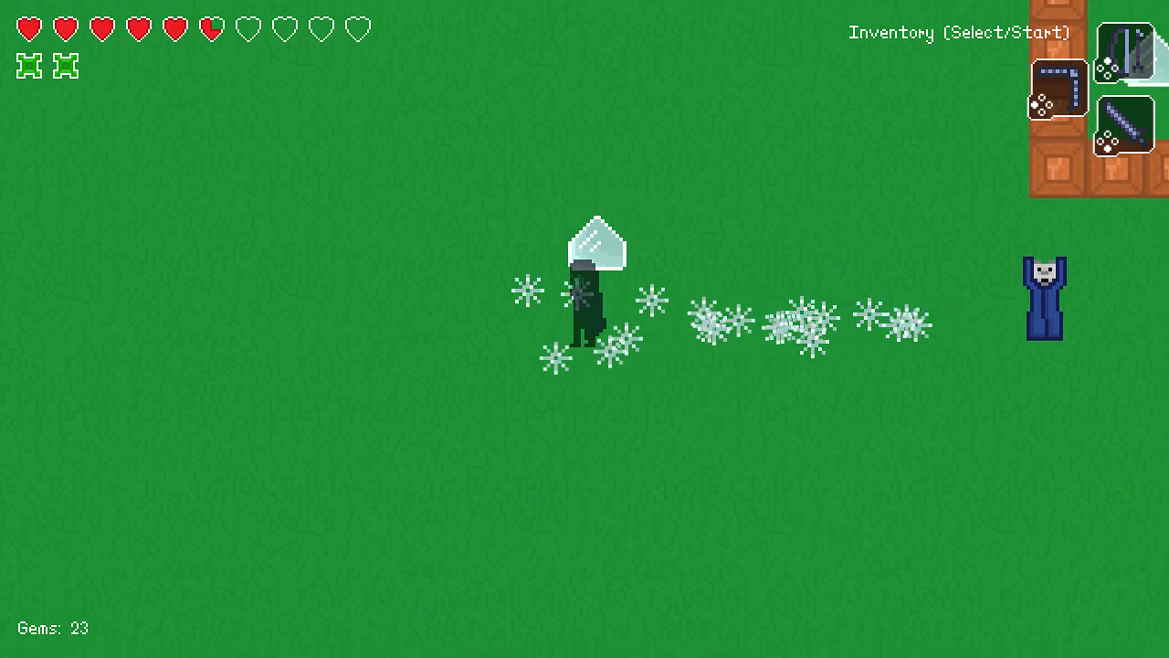
Step away from the ice crystal beside the character and swing the sword while avoiding the mage's frost trail.
key(Left)
key(Up)
key(space)
key(Right)
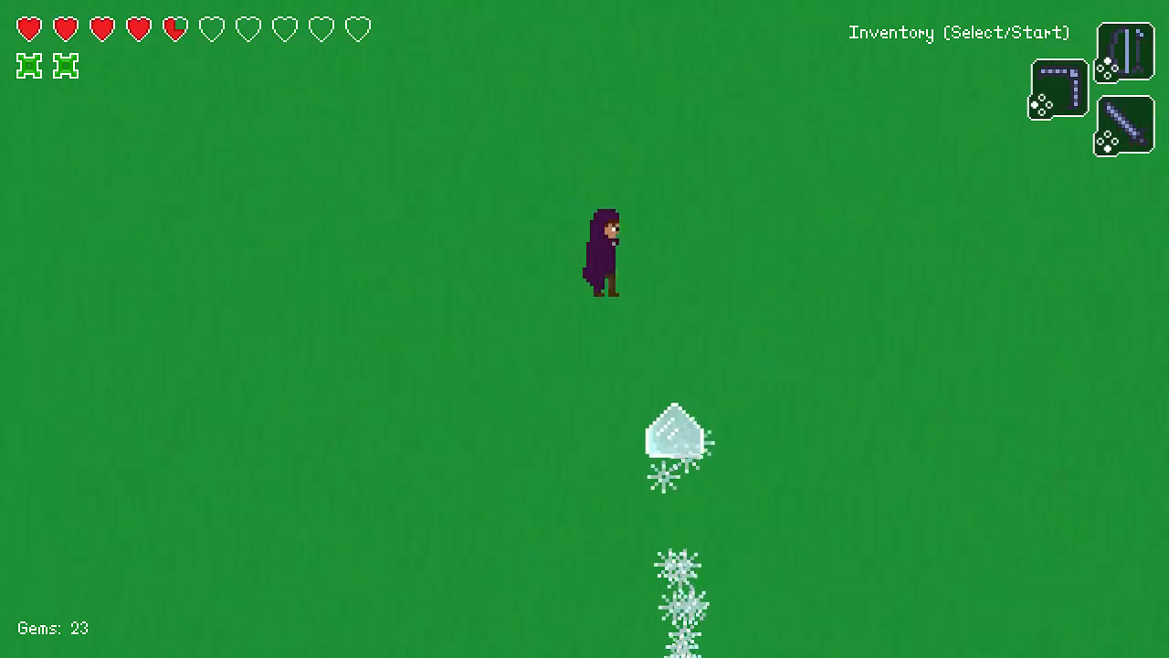
Retreat down past the ice crystal and out of the mage's line of fire.
key(Right)
key(Down)
key(Right)
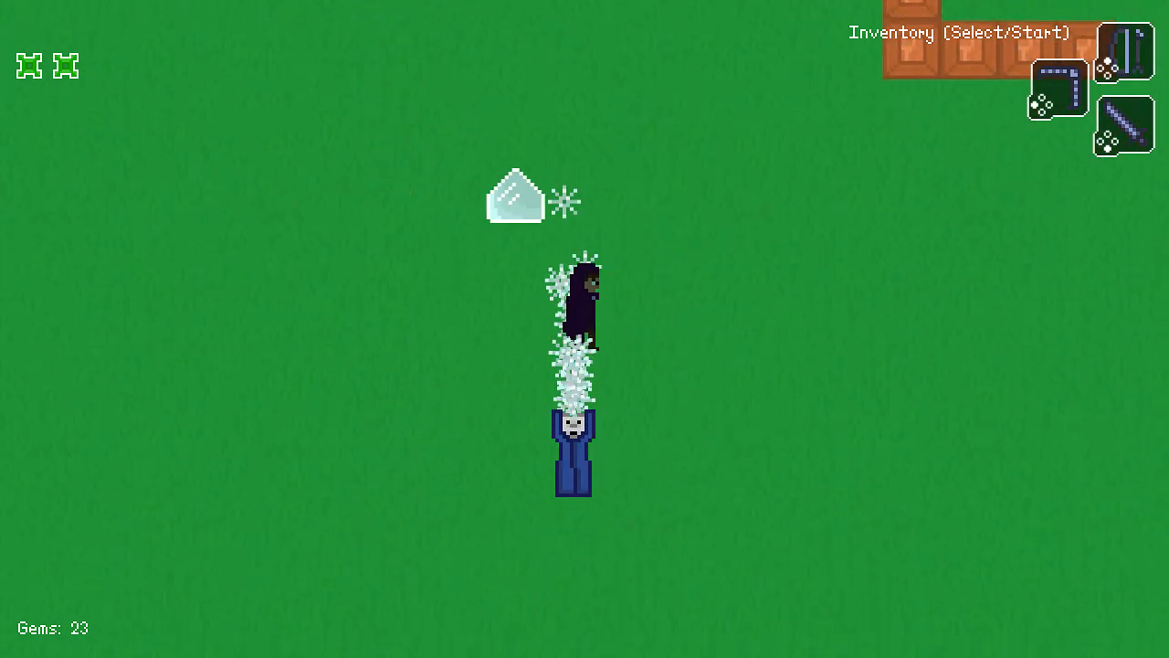
key(Right)
key(Down)
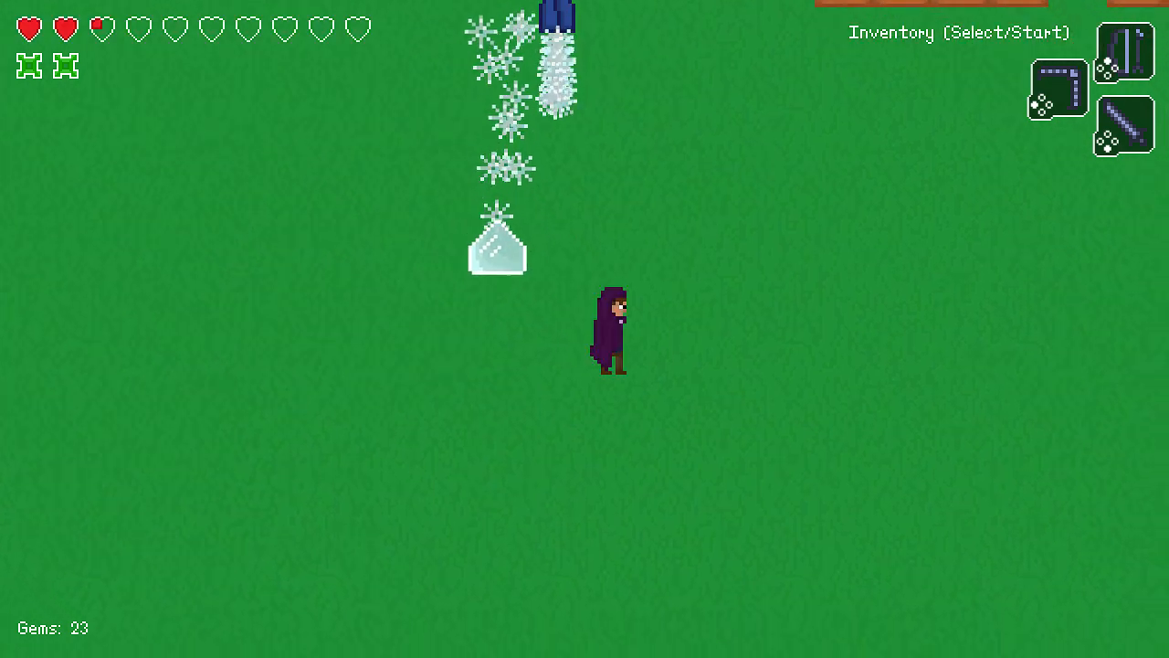
Consume Life Bones from the inventory to refill all hearts, and resume moving toward the orange block enclosure.
key(Escape)
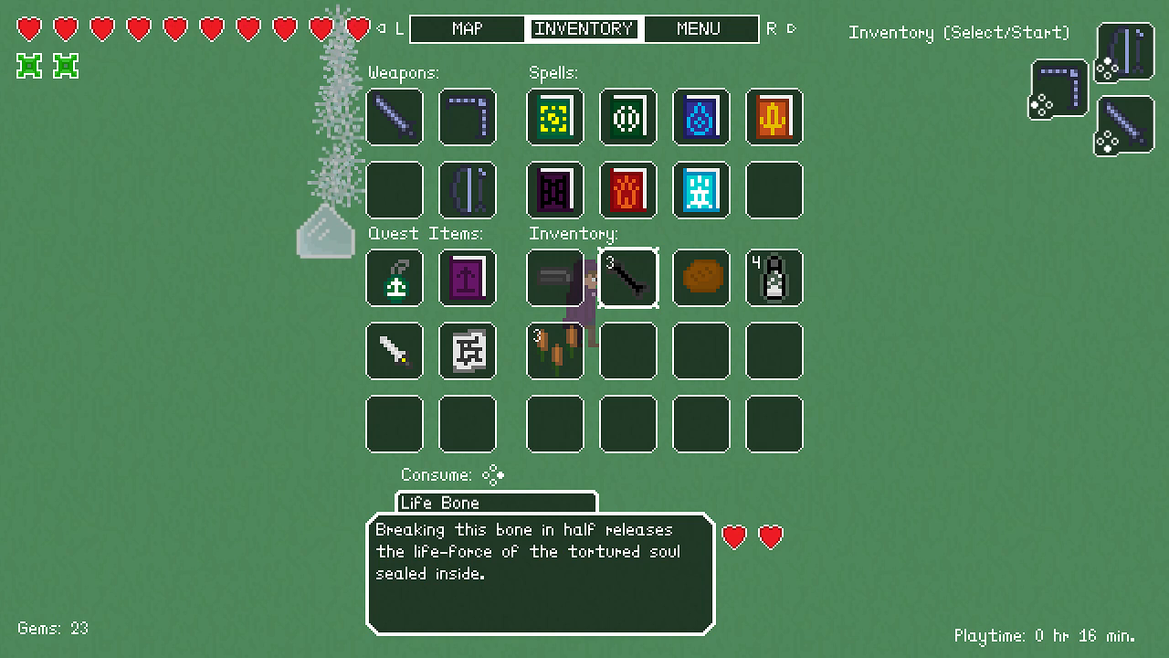
key(Escape)
key(Up)
key(Right)
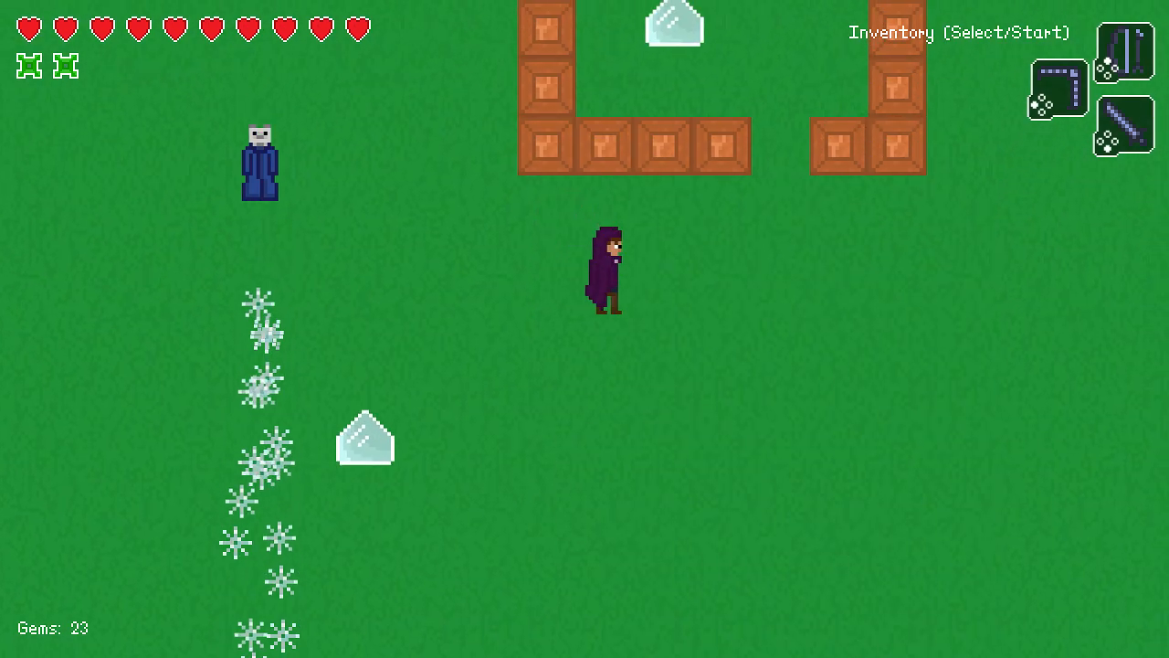
Move down and away from the enclosure to dodge the mage's ice attacks.
key(Down)
key(Down)
key(Left)
key(Right)
key(Left)
key(Down)
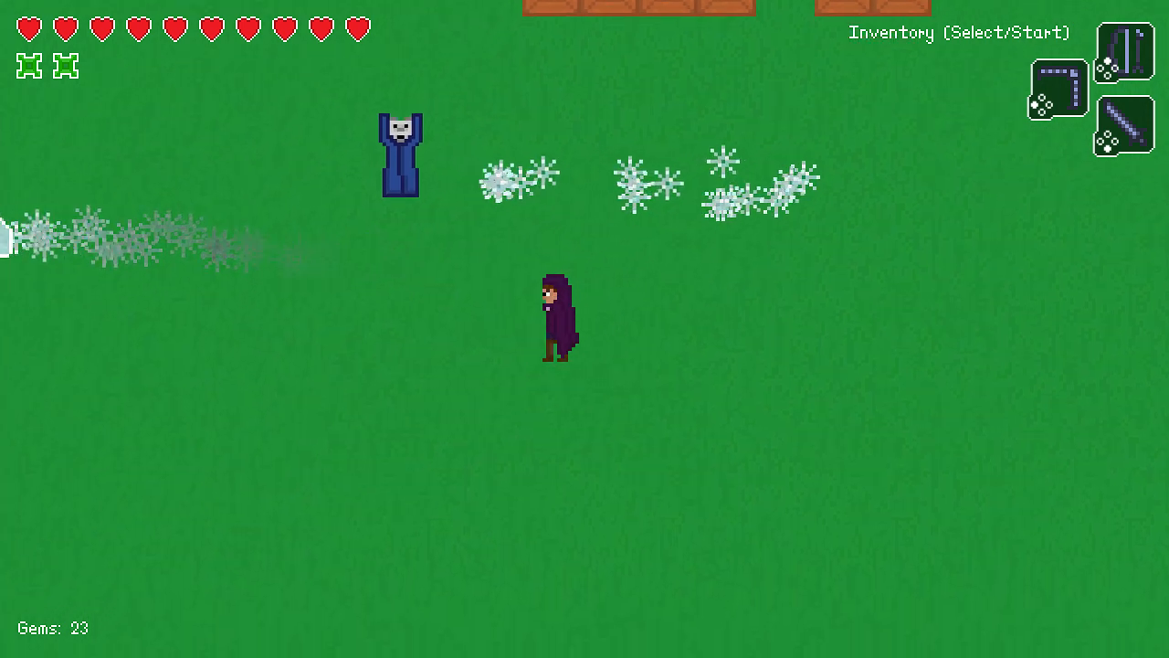
Close in on the teleporting mage and try a sword strike near the enclosure's lower wall.
key(Left)
key(Up)
key(Left)
key(Right)
key(space)
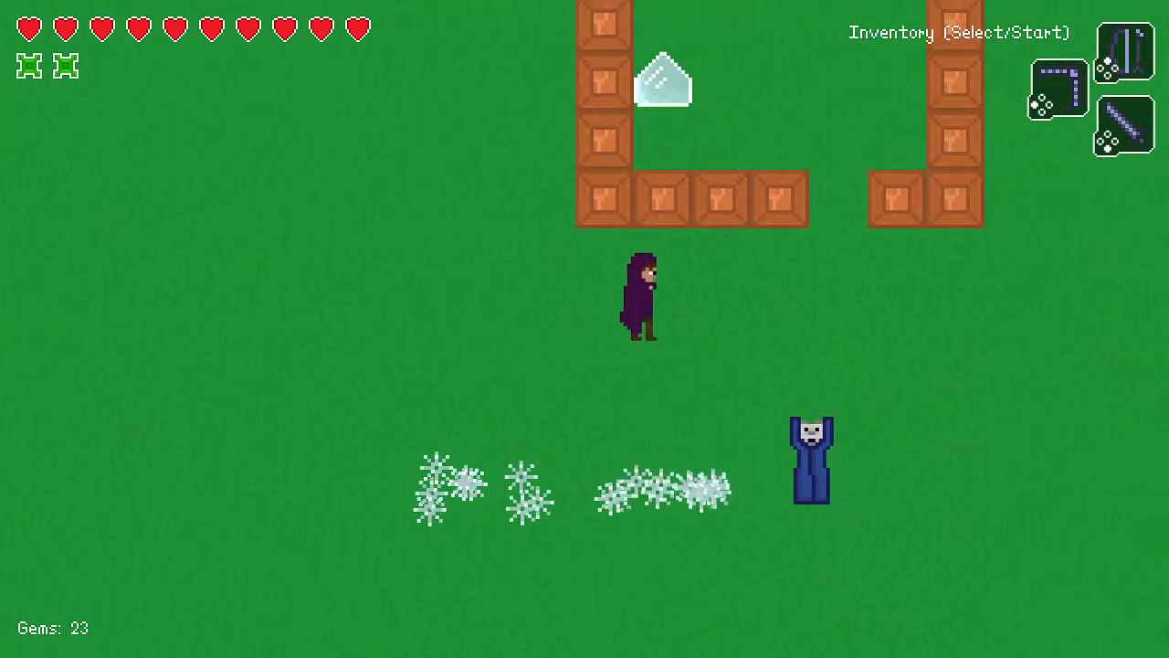
Back away below the enclosure to get clear of the mage's upward ice stream.
key(Down)
key(Left)
key(Down)
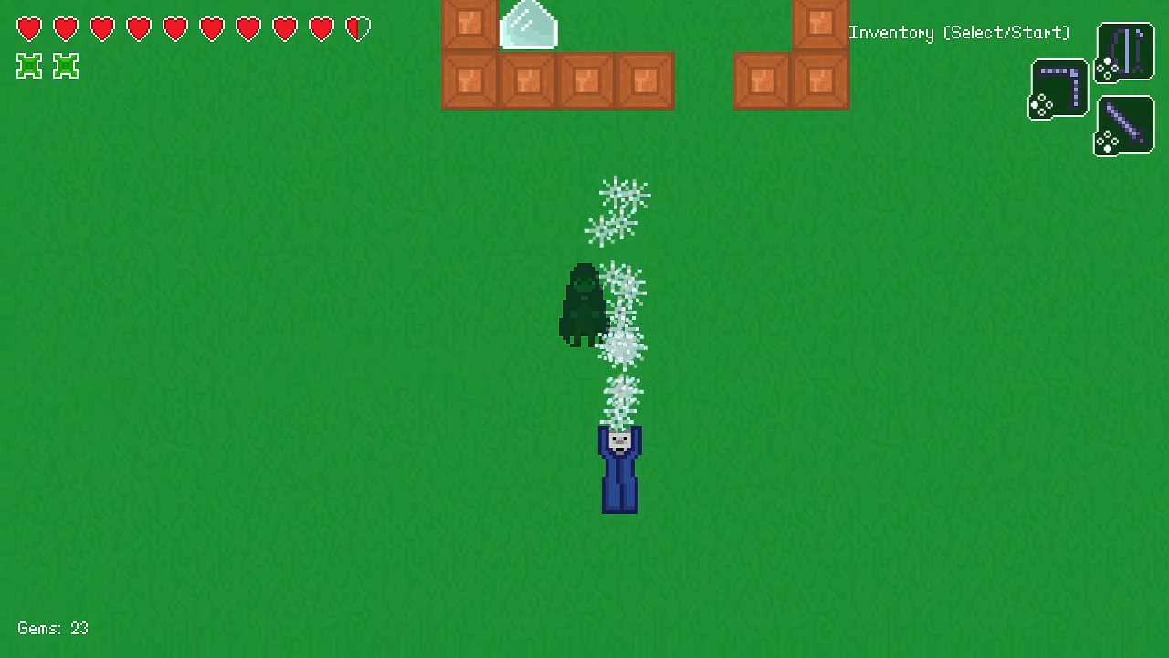
key(Down)
key(Left)
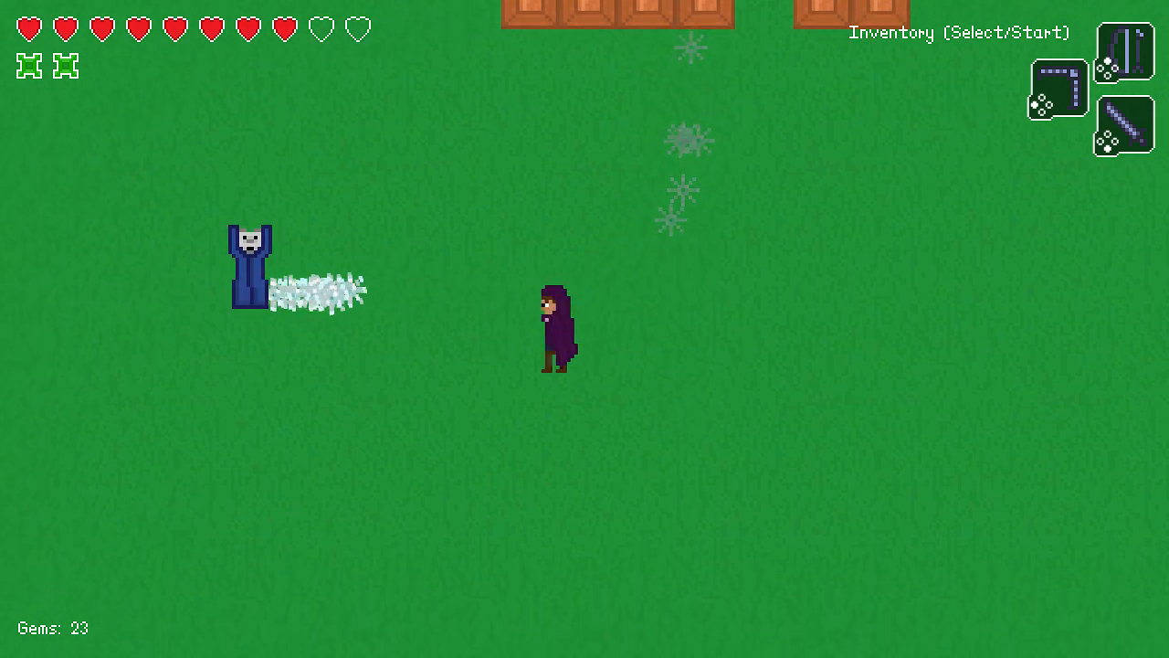
Attack with the sword while manoeuvring around the mage's sideways ice blast.
key(space)
key(Up)
key(space)
key(Left)
key(Down)
key(Up)
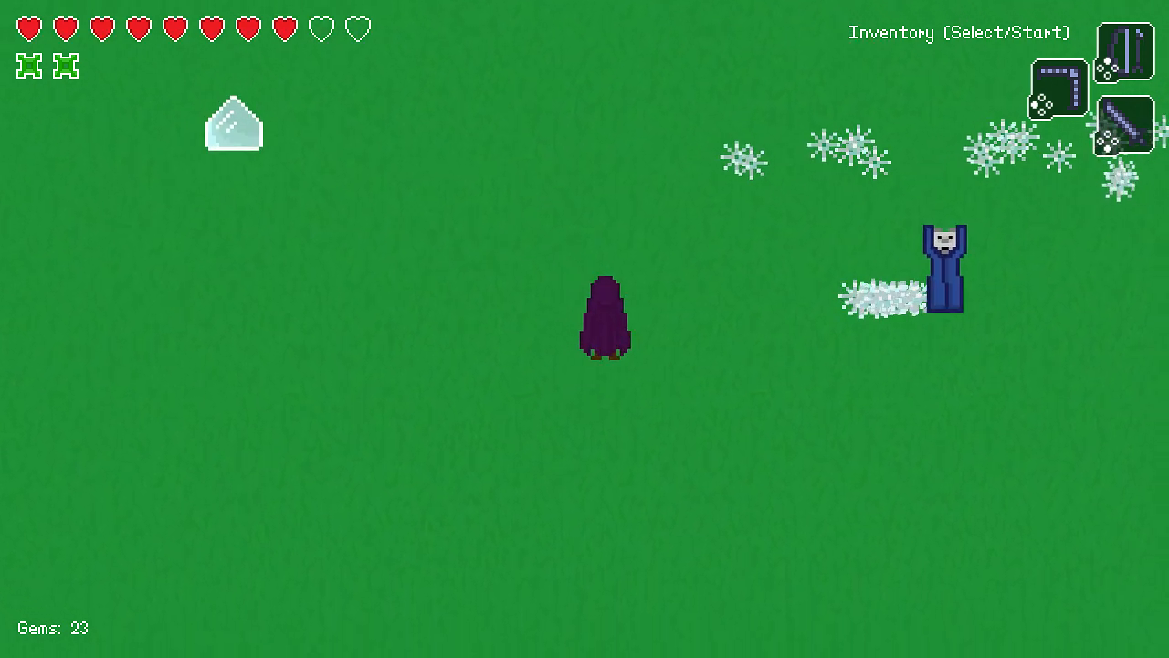
Strike toward the reappeared mage, and move up toward its new position while avoiding the frost trail.
key(Right)
key(space)
key(Left)
key(Up)
key(Right)
key(Up)
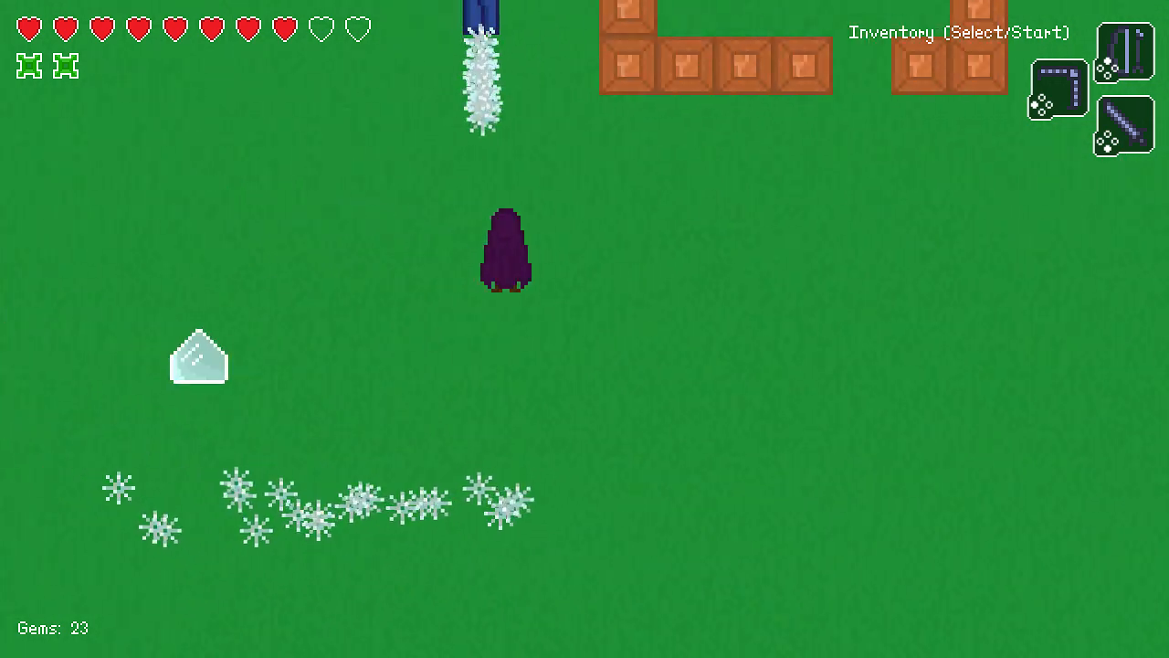
Swing the sword upward at the mage and sidestep its downward ice blast beside the enclosure.
key(Left)
key(Up)
key(space)
key(Right)
key(Up)
key(Left)
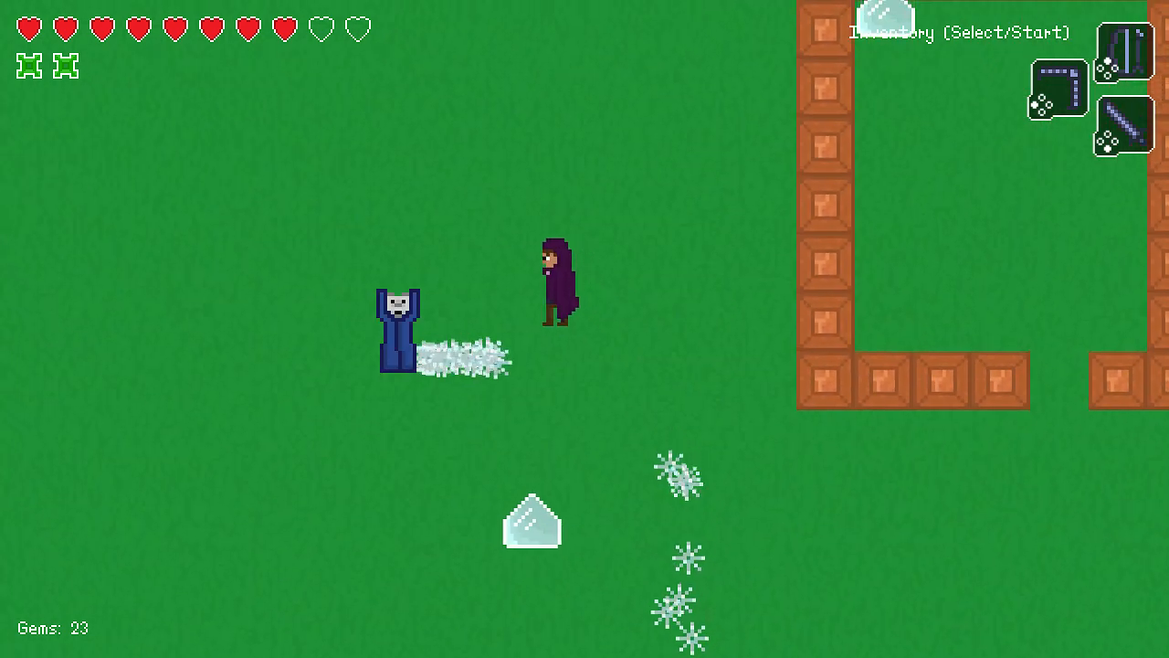
Strike toward the mage and circle down past the ice crystal with another sword swing.
key(space)
key(Down)
key(Left)
key(Down)
key(space)
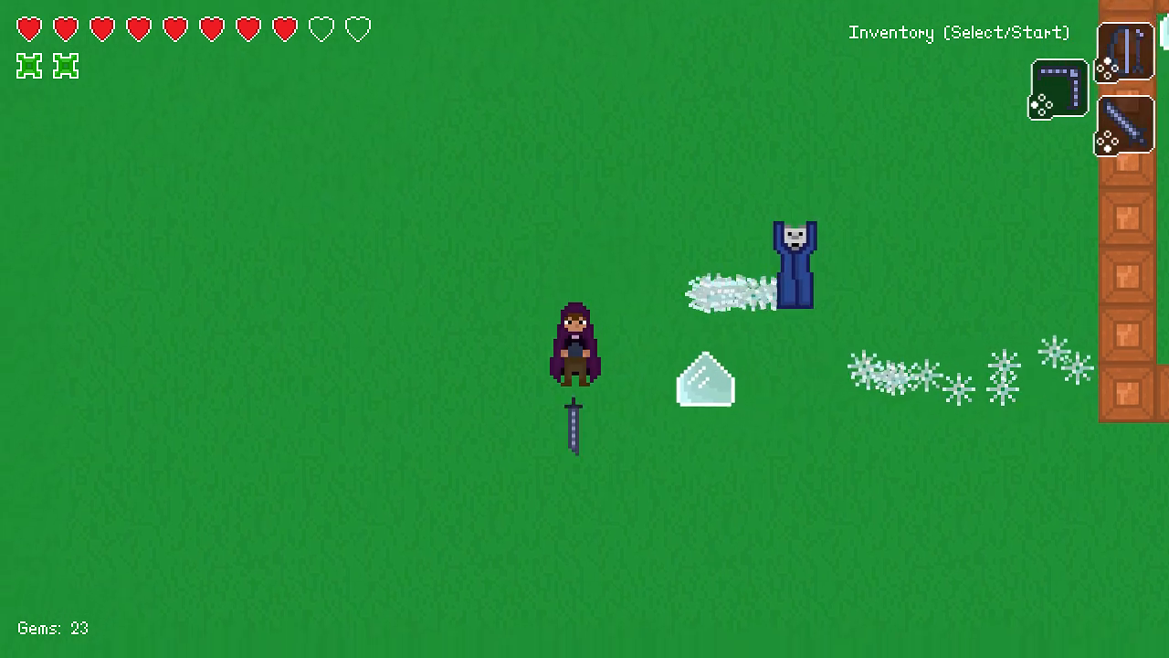
Throw the boomerang upward during the mage fight and move below the ice crystal.
key(Right)
key(Up)
key(x)
key(Down)
key(Left)
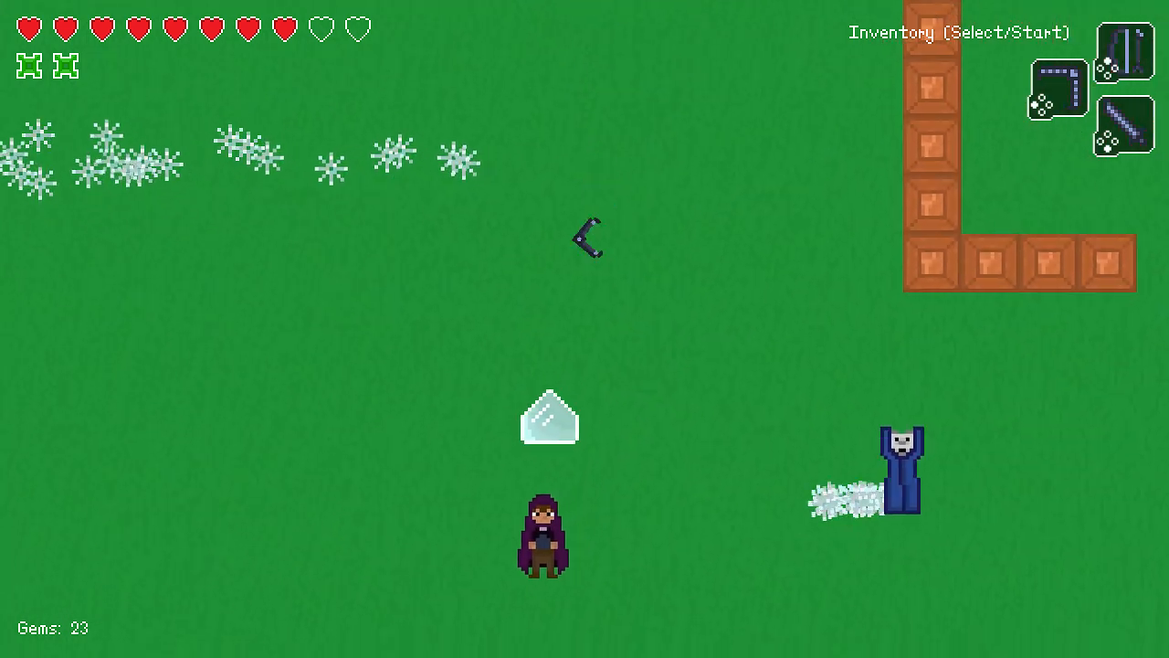
Advance on the mage beyond the ice crystal and attack with the sword.
key(Up)
key(Right)
key(space)
key(Up)
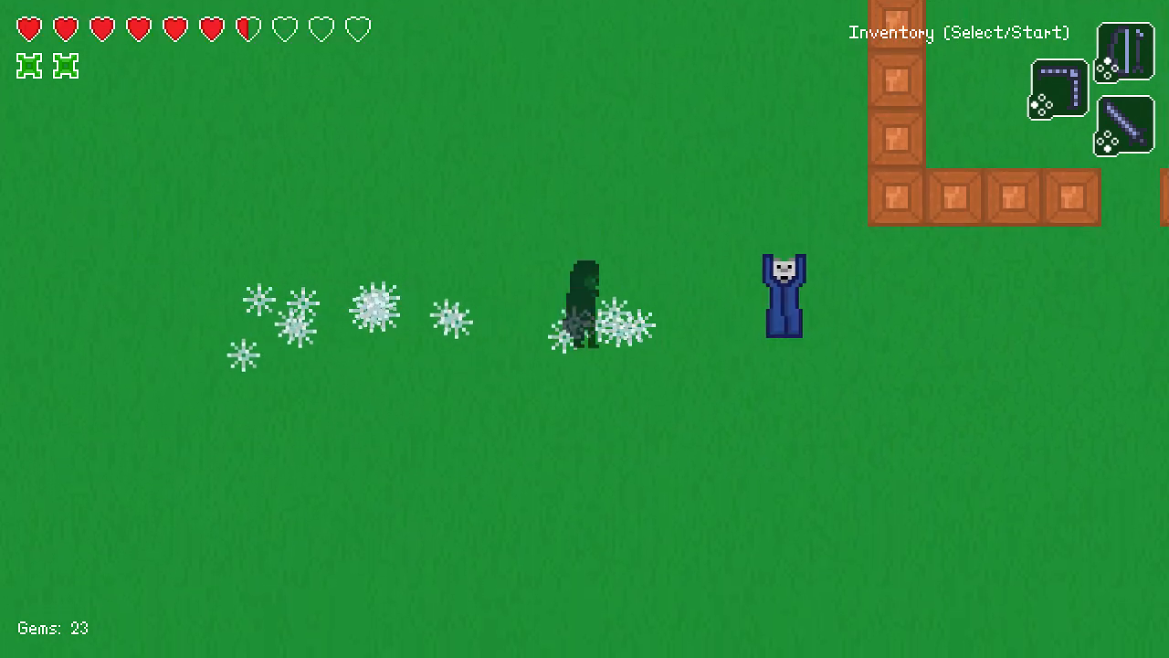
Step aside from the mage's ice stream and swing the sword downward.
key(Up)
key(Left)
key(Down)
key(space)
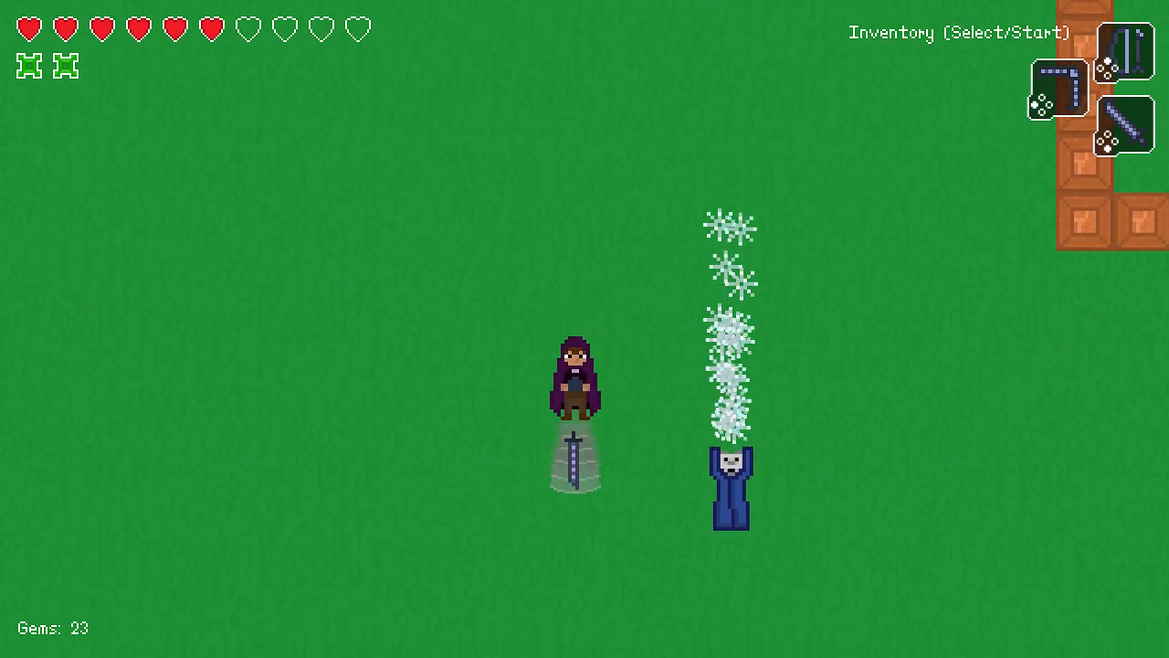
Close in on the mage beside its ice stream and defeat it with sword strikes.
key(Right)
key(Up)
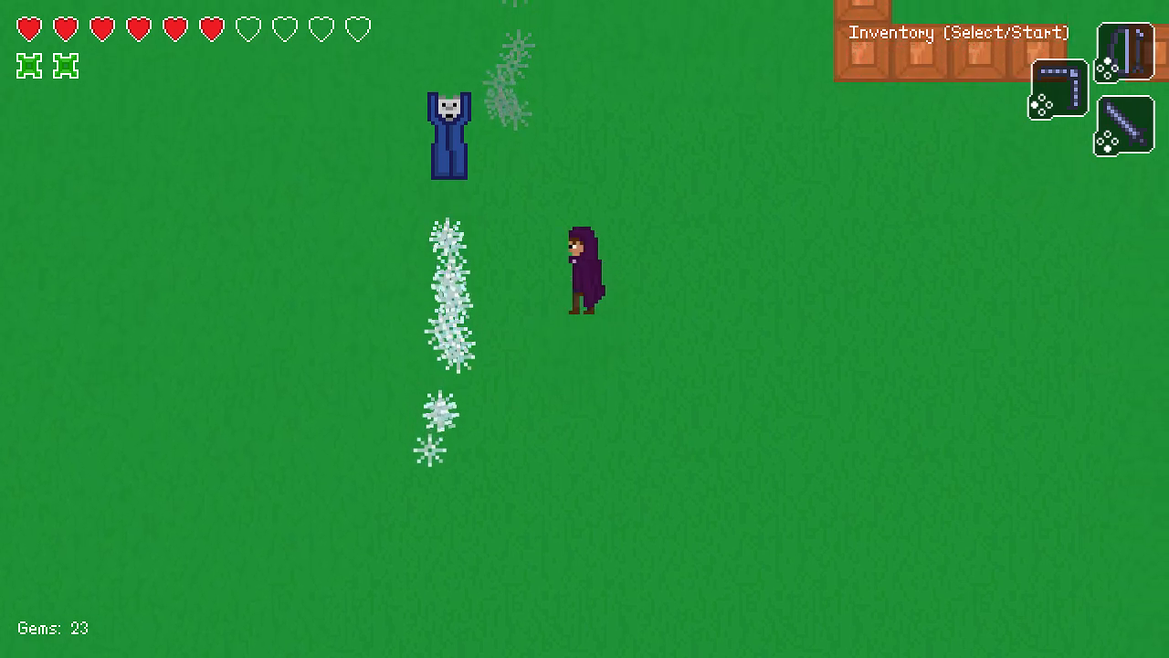
key(Left)
key(space)
key(Left)
key(Down)
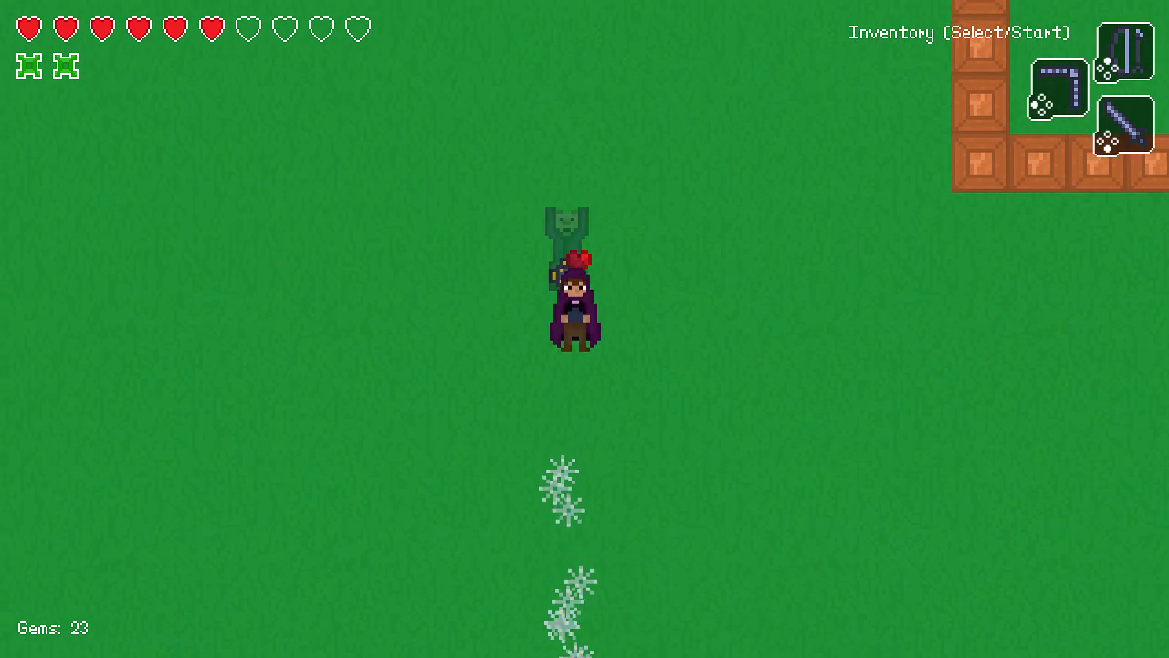
Collect the heart and the Zard Relic dropped by the defeated mage.
key(Right)
key(Up)
key(Up)
key(Left)
key(Down)
key(Right)
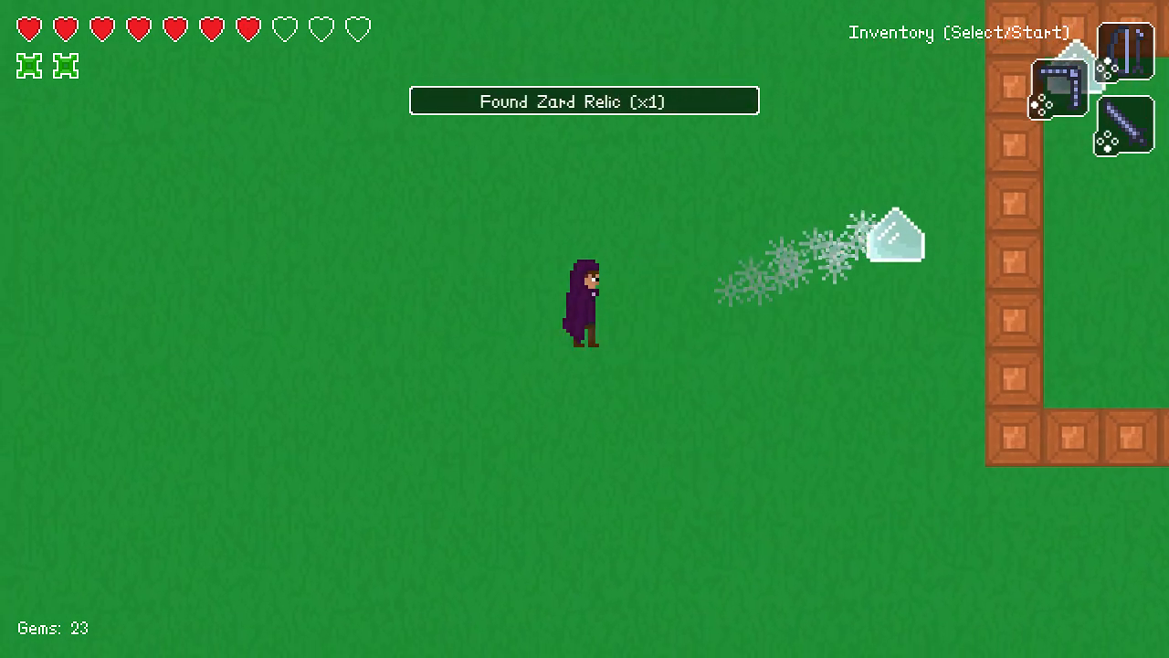
Walk to the outer side wall of the orange block enclosure, near its upper corner.
key(Up)
key(Left)
key(Right)
key(Down)
key(Up)
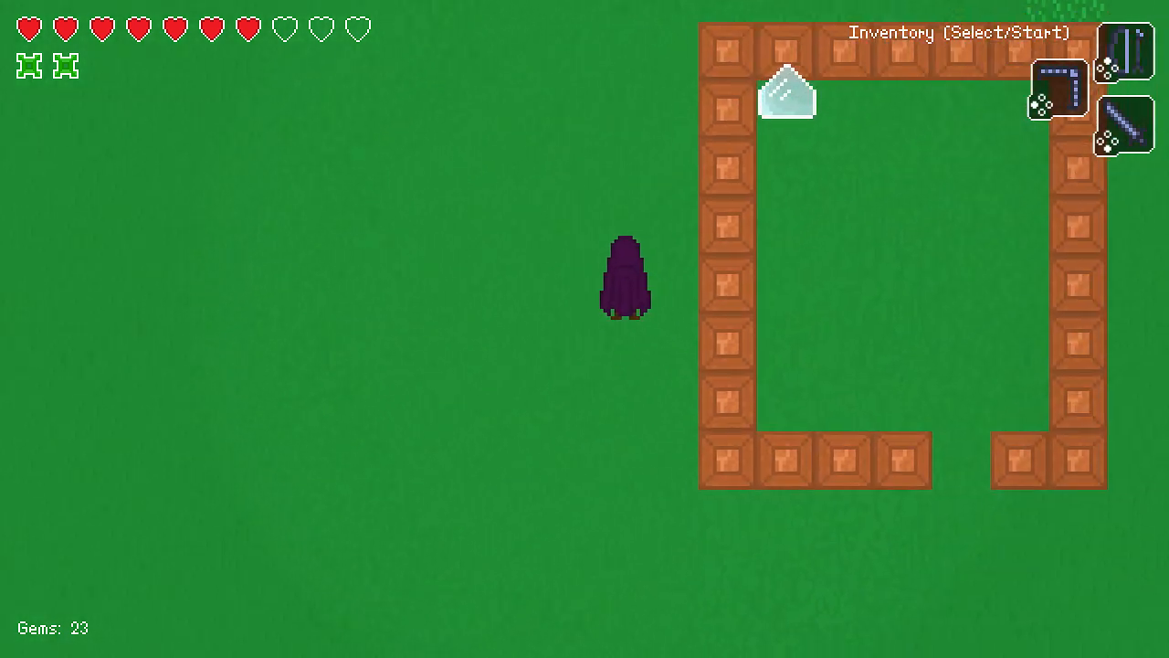
key(Right)
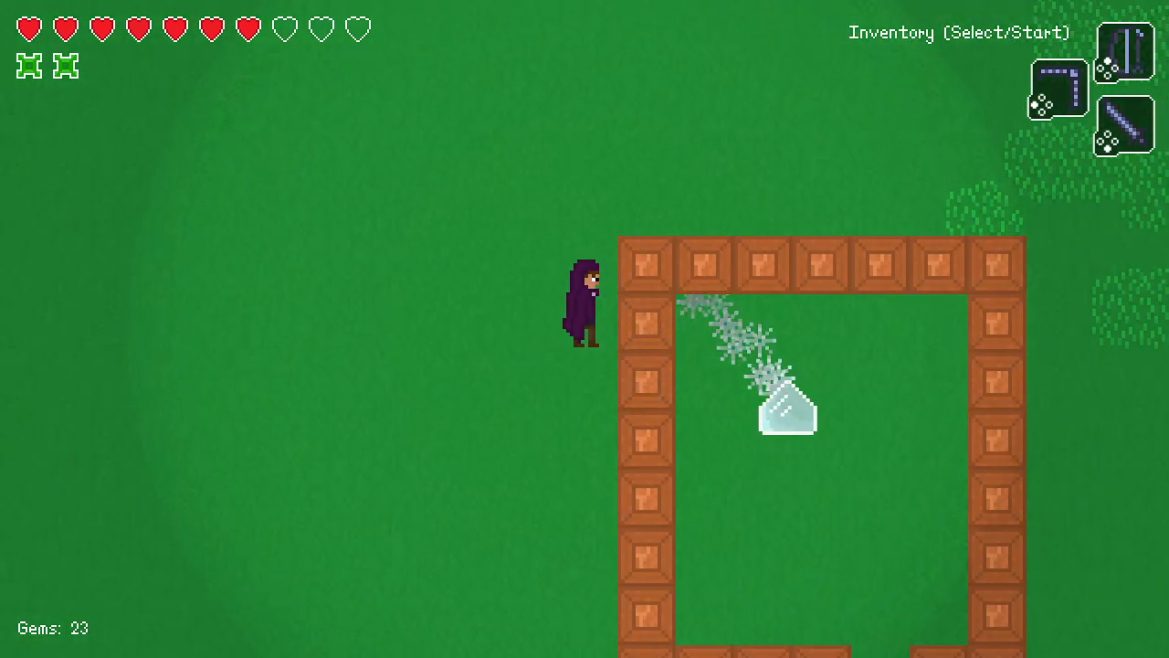
Follow the enclosure's outer wall downward, keeping track of the ice crystal moving inside.
key(Down)
key(Down)
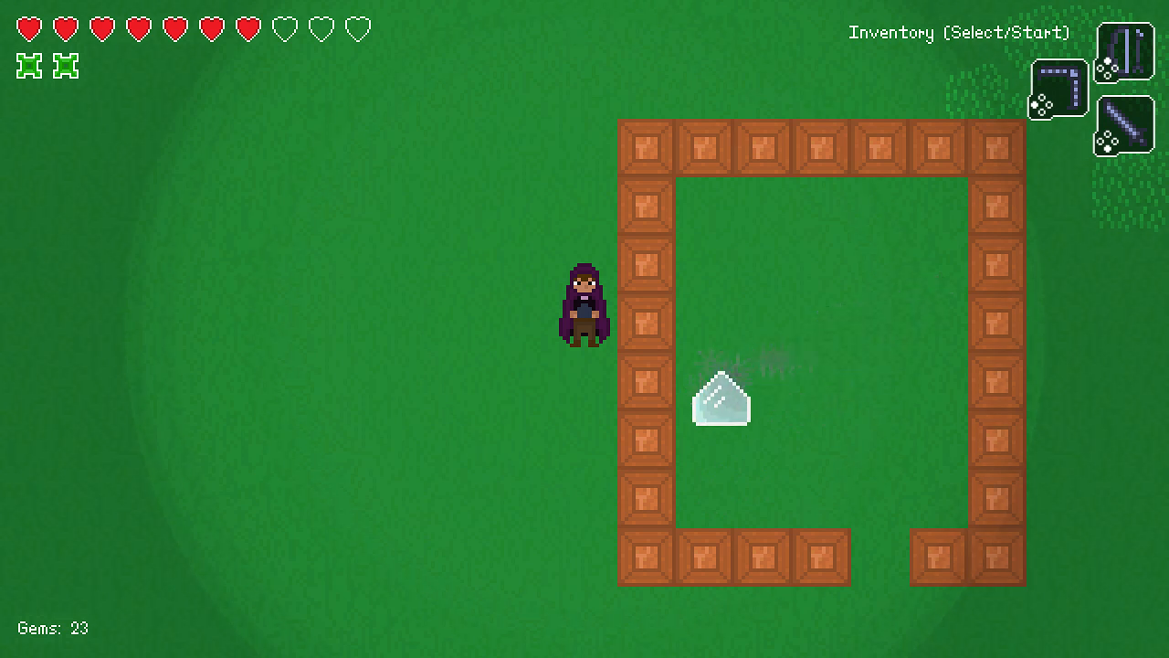
key(Right)
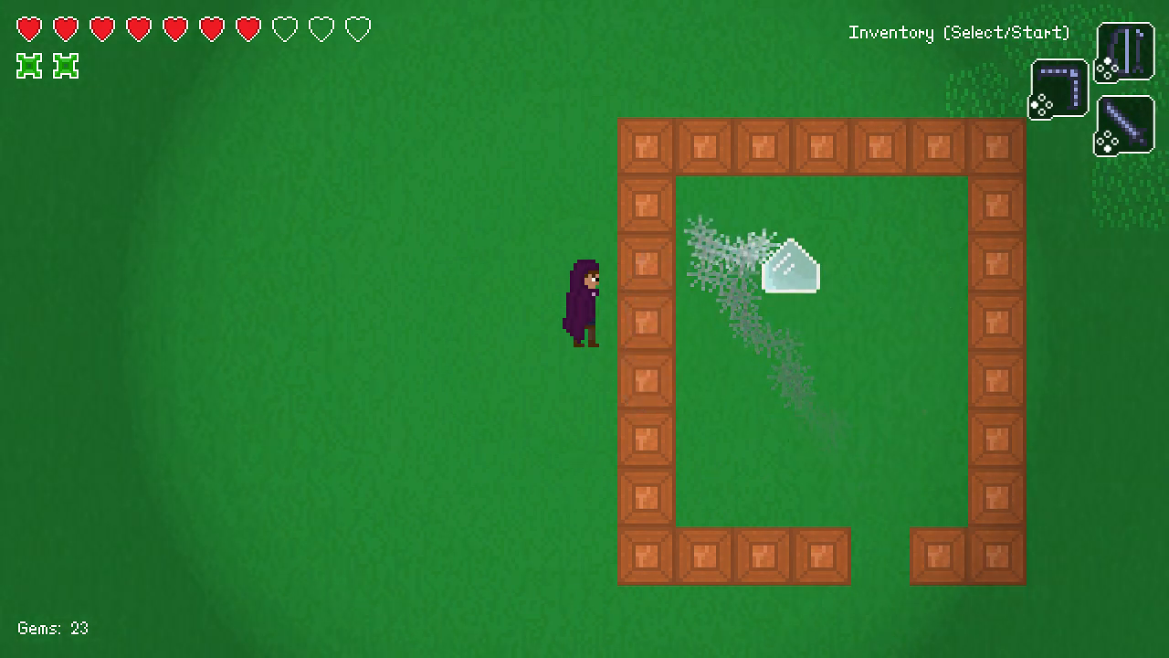
key(Down)
key(Up)
key(Left)
key(Down)
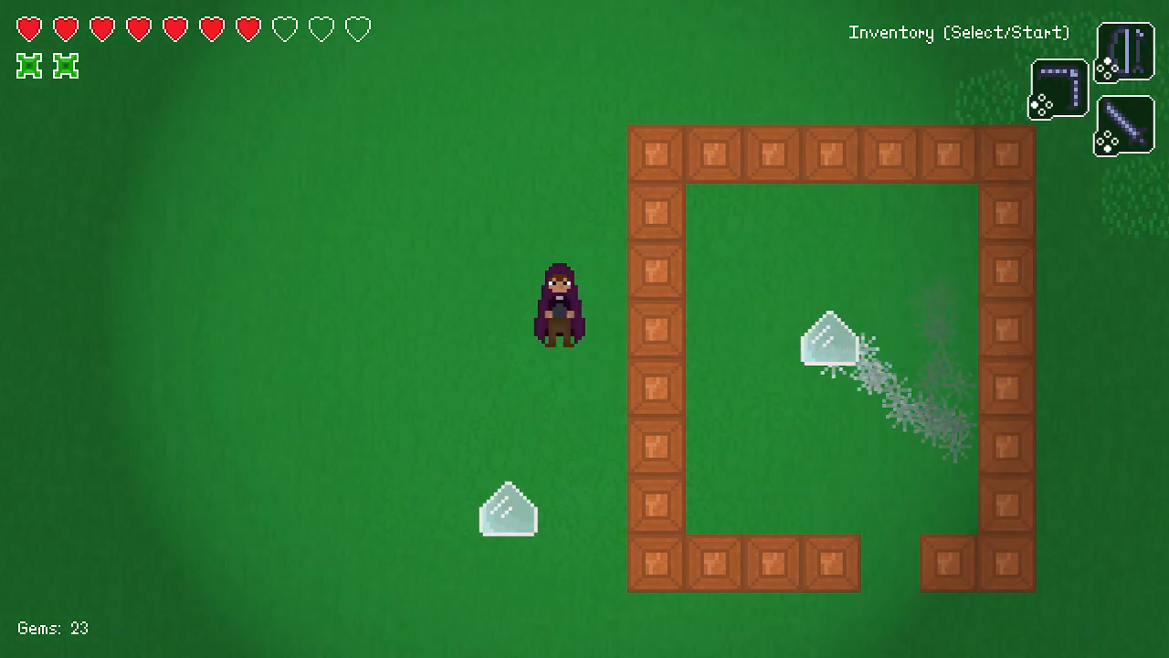
Attack toward the ice crystal outside the enclosure and move to the enclosure's lower corner.
key(space)
key(Down)
key(Left)
key(Right)
key(Up)
key(Down)
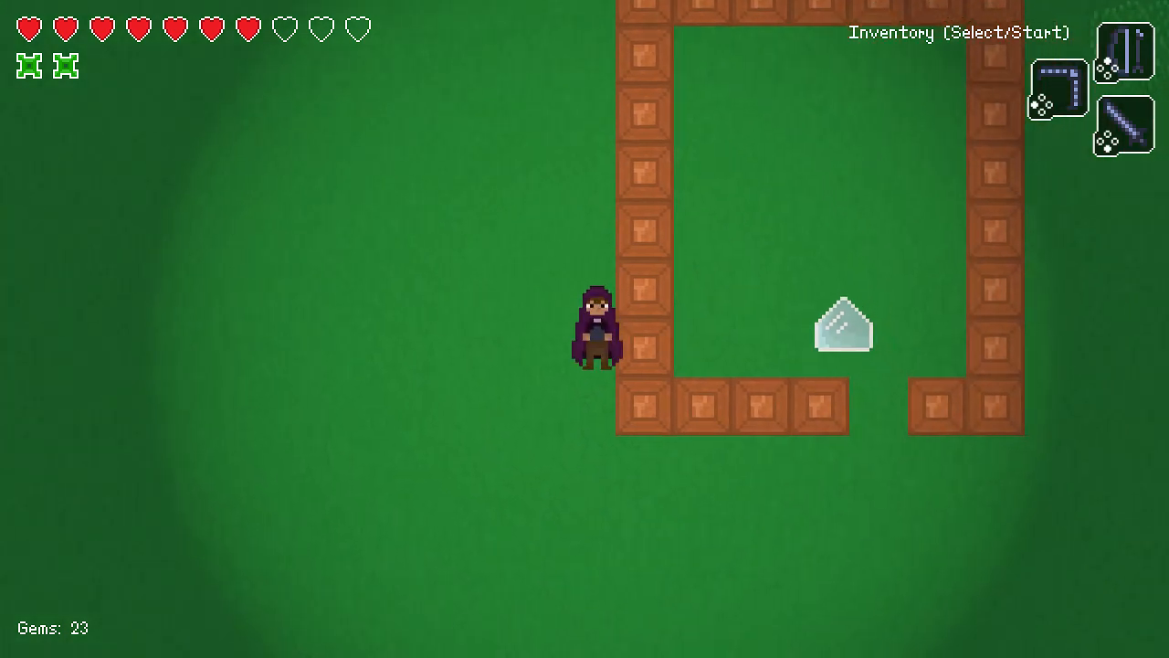
Defeat the ice crystal inside the enclosure and move along the outside of its lower wall.
key(Right)
key(Up)
key(space)
key(Right)
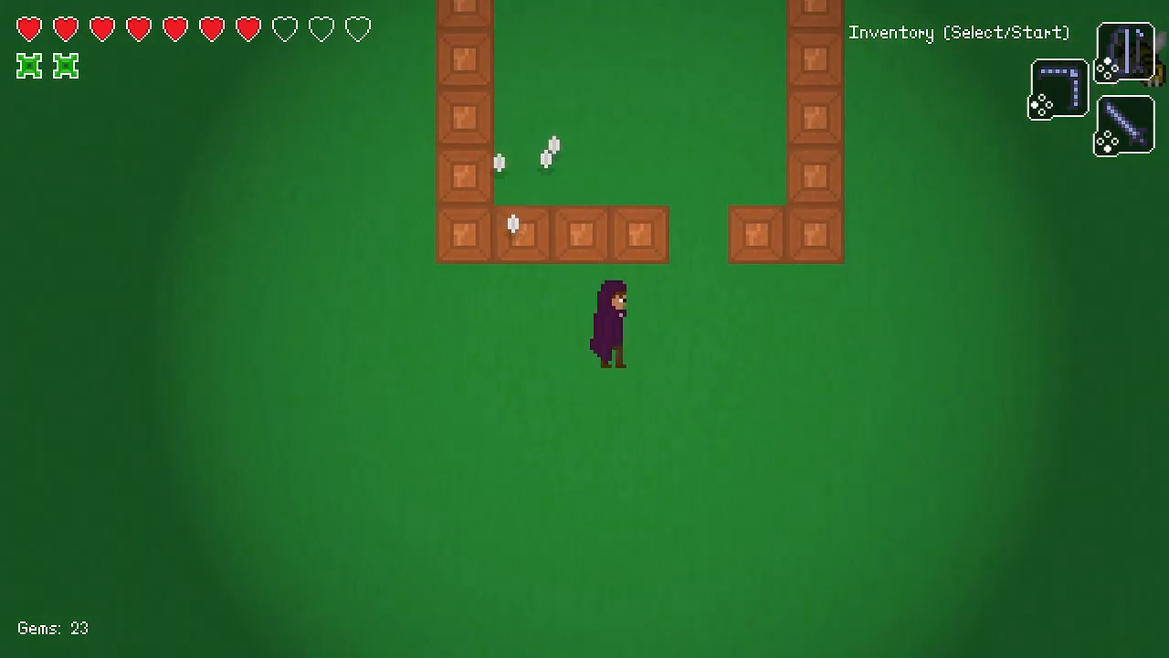
Enter the enclosure through the gap in its lower wall and start collecting the dropped gems.
key(Up)
key(Left)
key(Down)
key(Left)
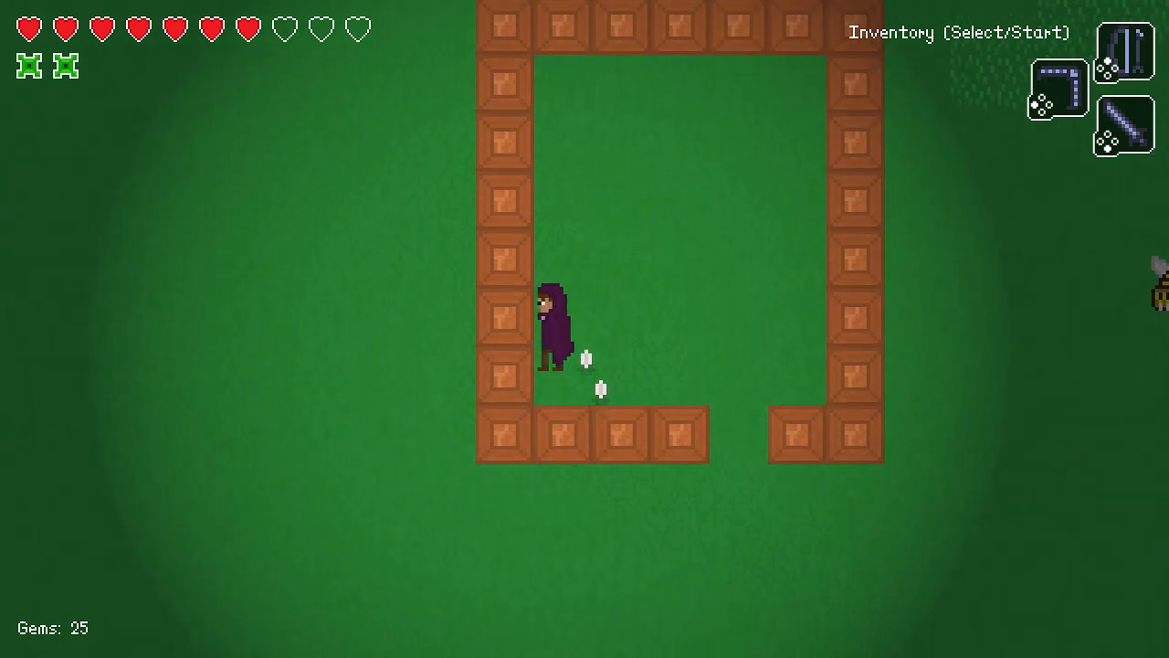
Collect the remaining gems inside the enclosure and leave through the gap in its lower wall.
key(Right)
key(Right)
key(Down)
key(space)
key(Down)
key(Left)
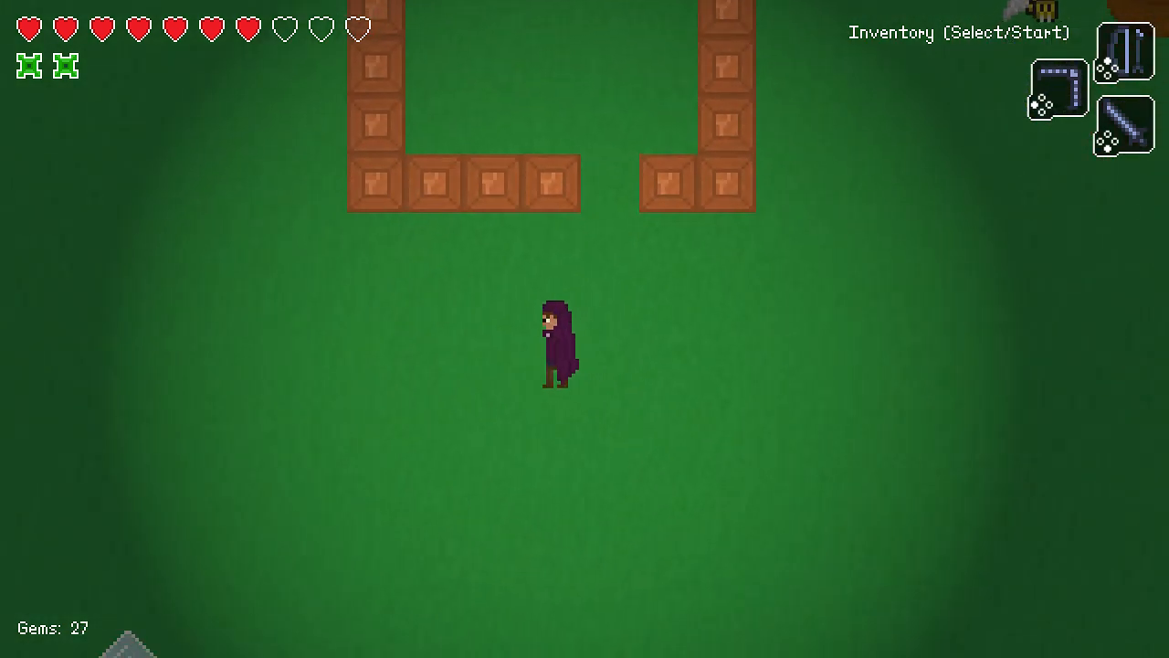
Defeat the remaining ice crystal below the enclosure with the sword and collect its gems.
key(Left)
key(space)
key(Left)
key(Down)
key(space)
key(Right)
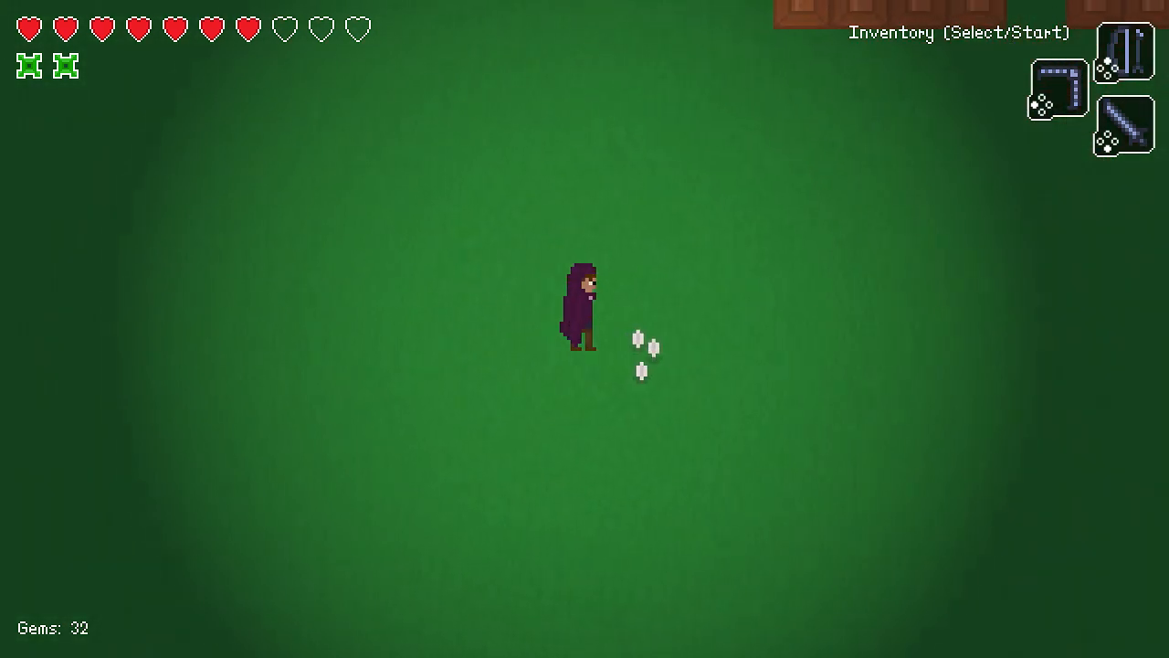
key(Up)
key(Left)
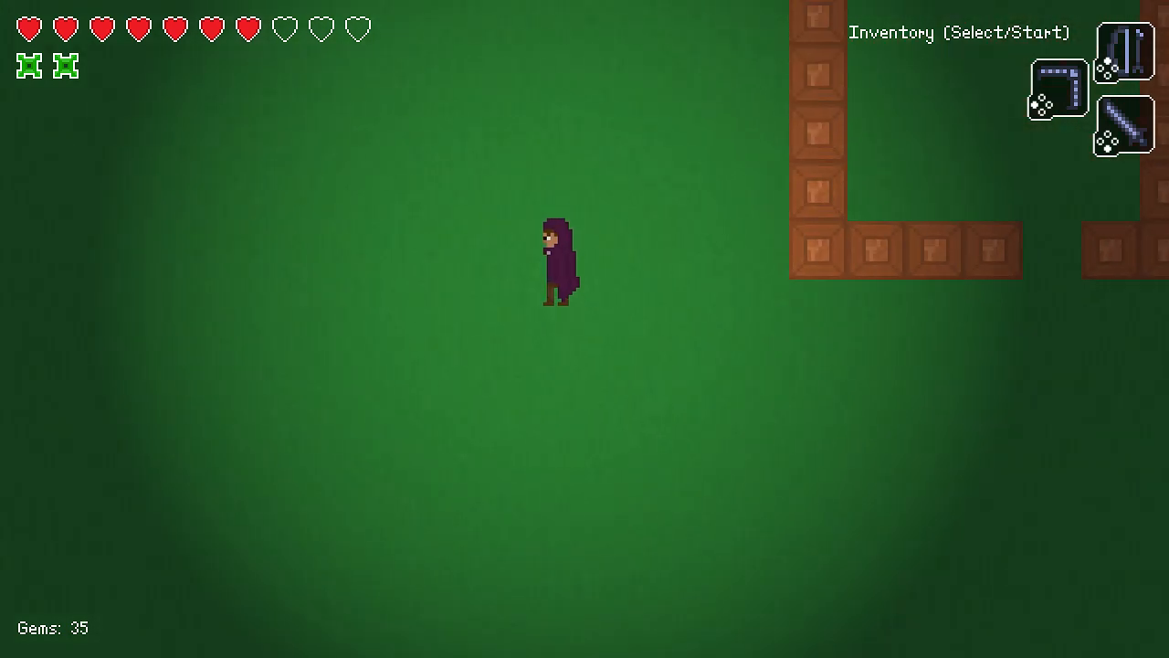
Explore the open grass beyond the enclosure's side wall, swinging the sword along the way.
key(Up)
key(space)
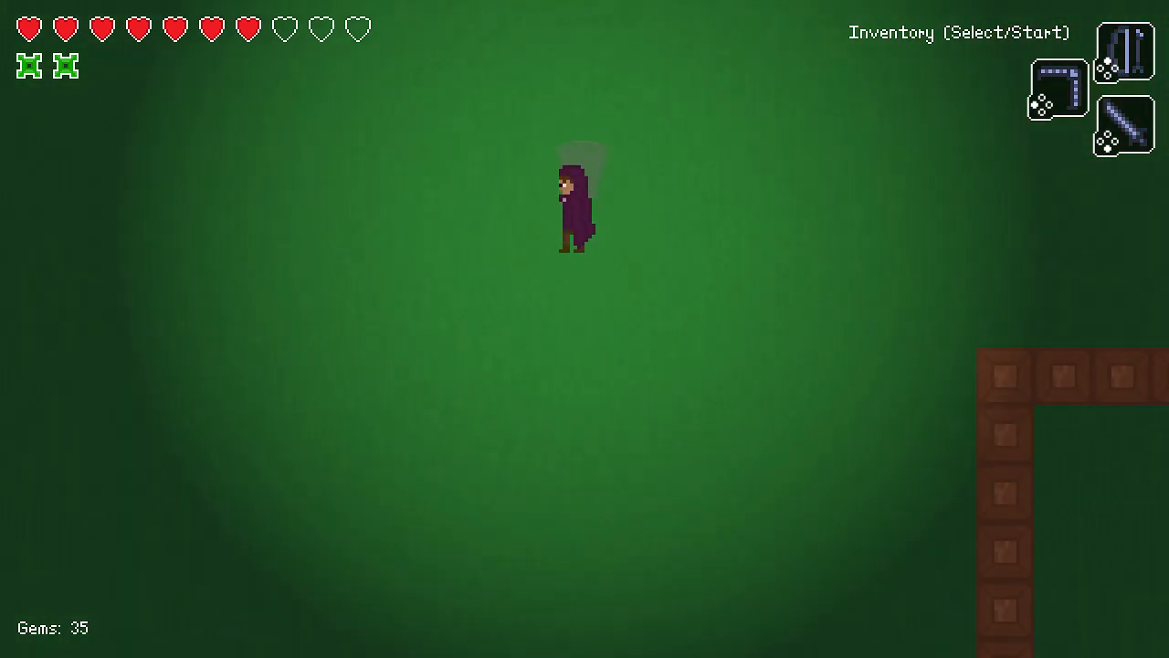
key(Down)
key(space)
key(Right)
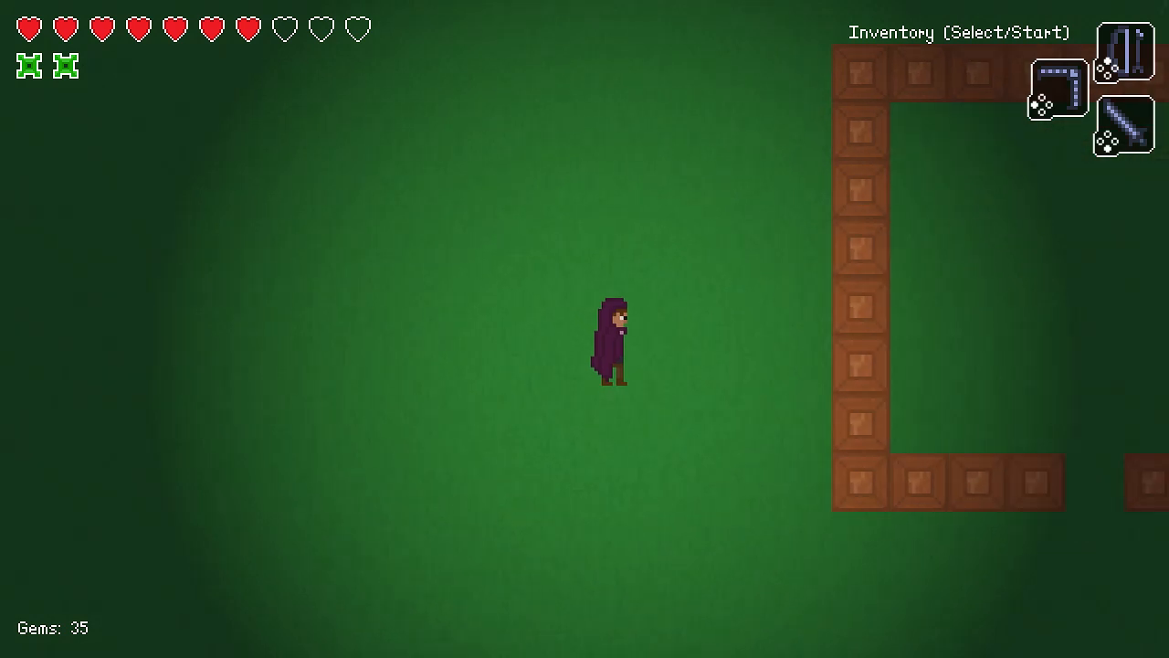
Walk around the enclosure's lower corner to the gap in its lower wall, swinging the sword on the way.
key(Right)
key(Down)
key(space)
key(Right)
key(space)
key(Up)
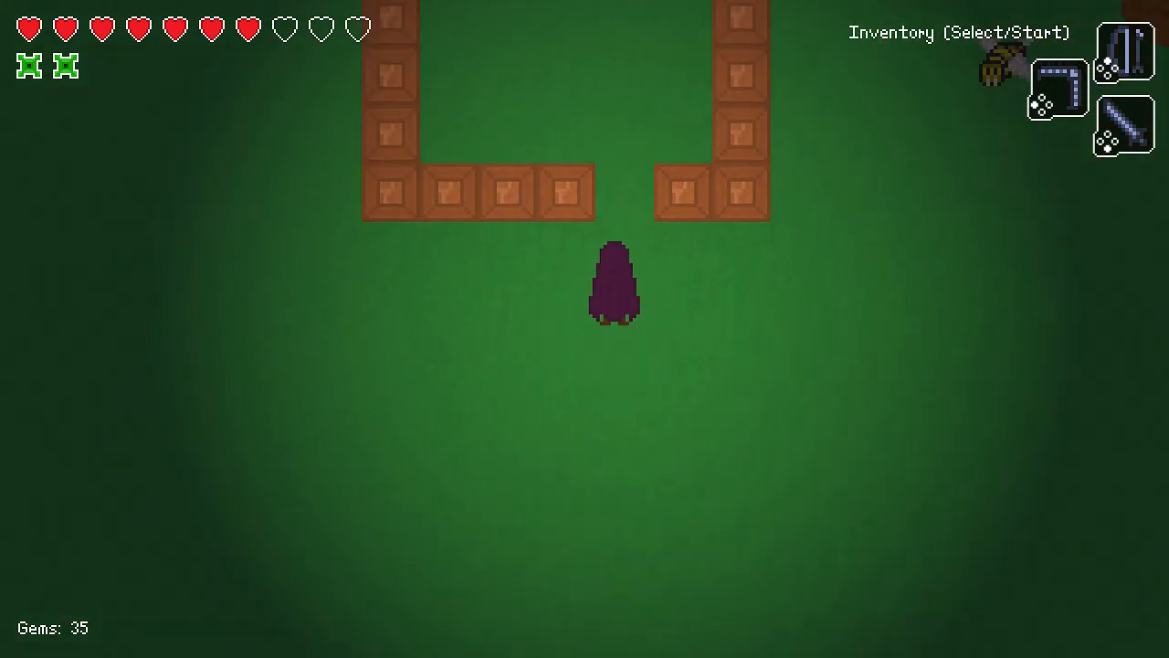
Walk around the enclosure's lower corner to the open grass along its outer side wall, swinging the sword on the way.
key(Up)
key(Down)
key(space)
key(Left)
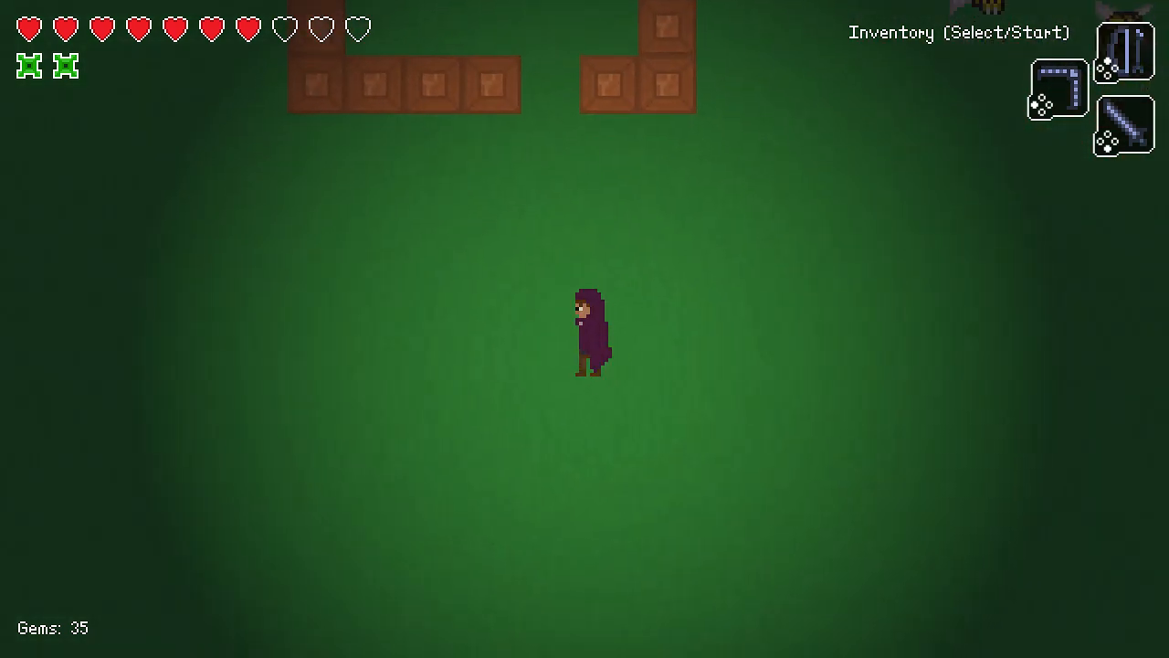
key(Left)
key(space)
key(Up)
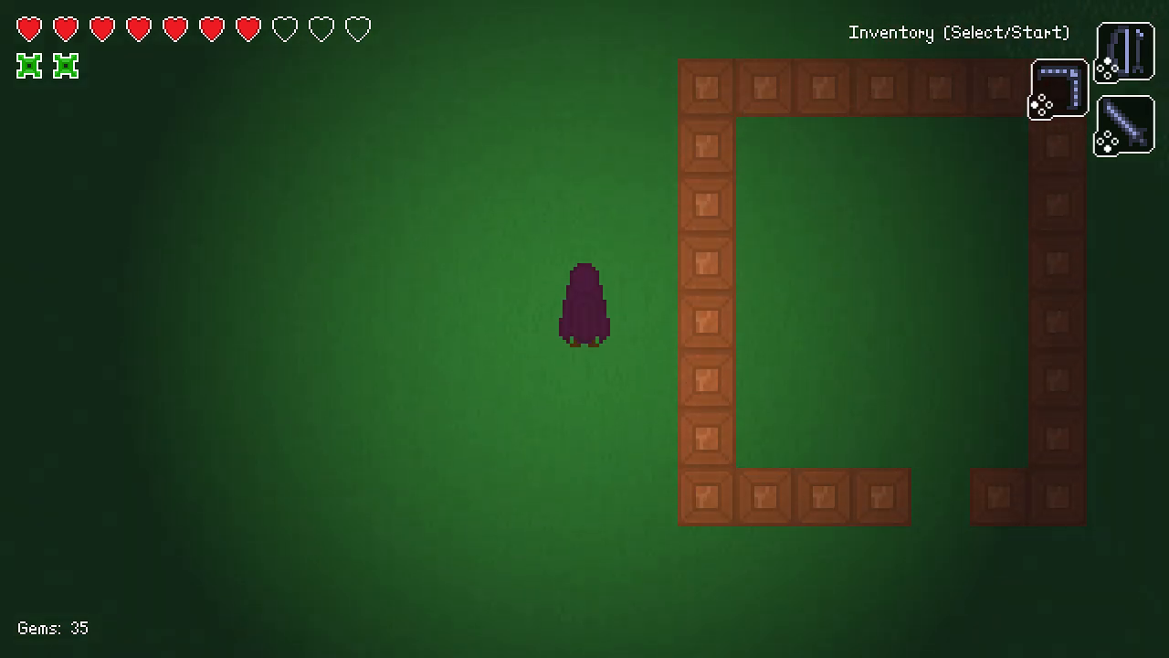
Search the open grass beside and below the enclosure, throwing the boomerang and swinging the sword.
key(x)
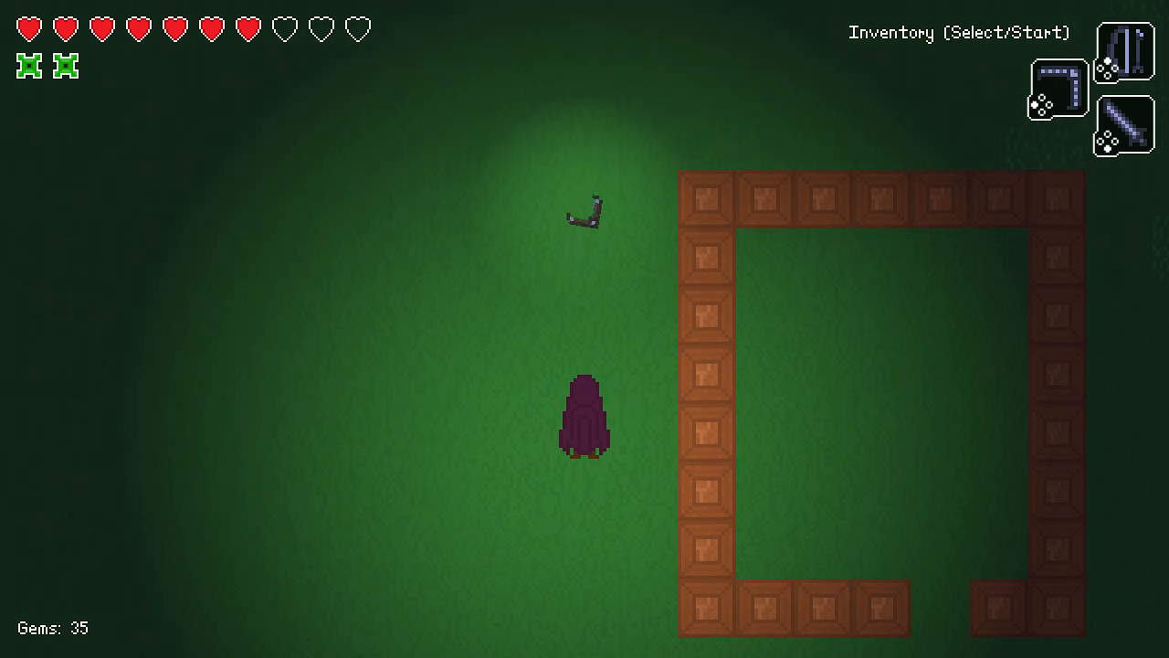
key(Left)
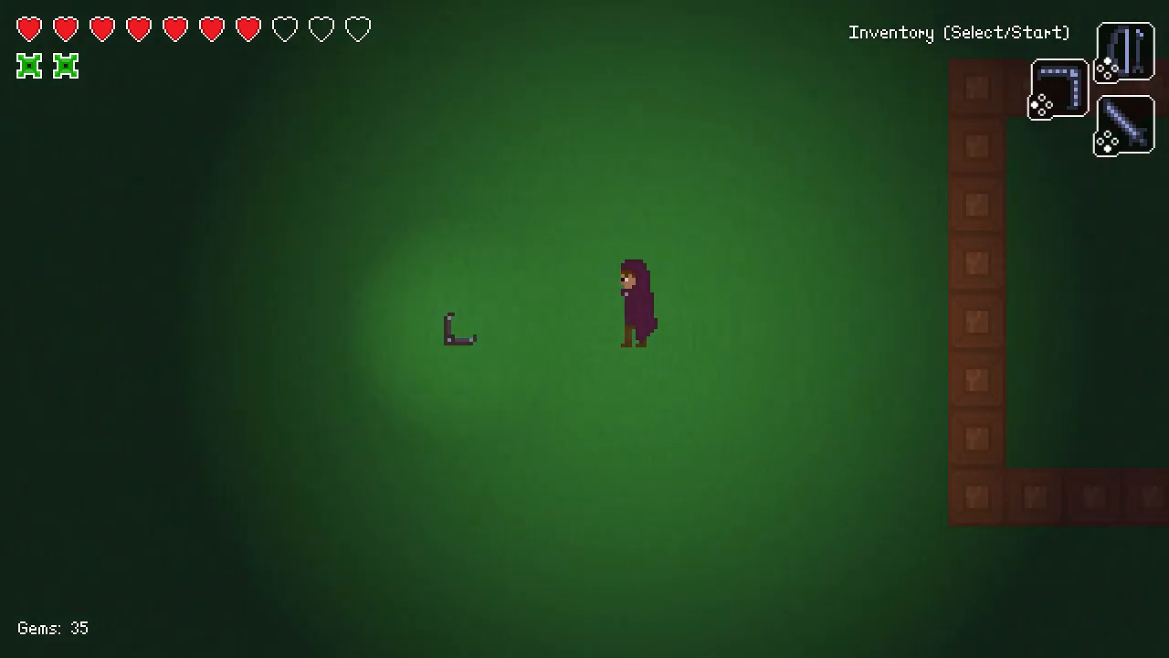
key(Down)
key(x)
key(Right)
key(x)
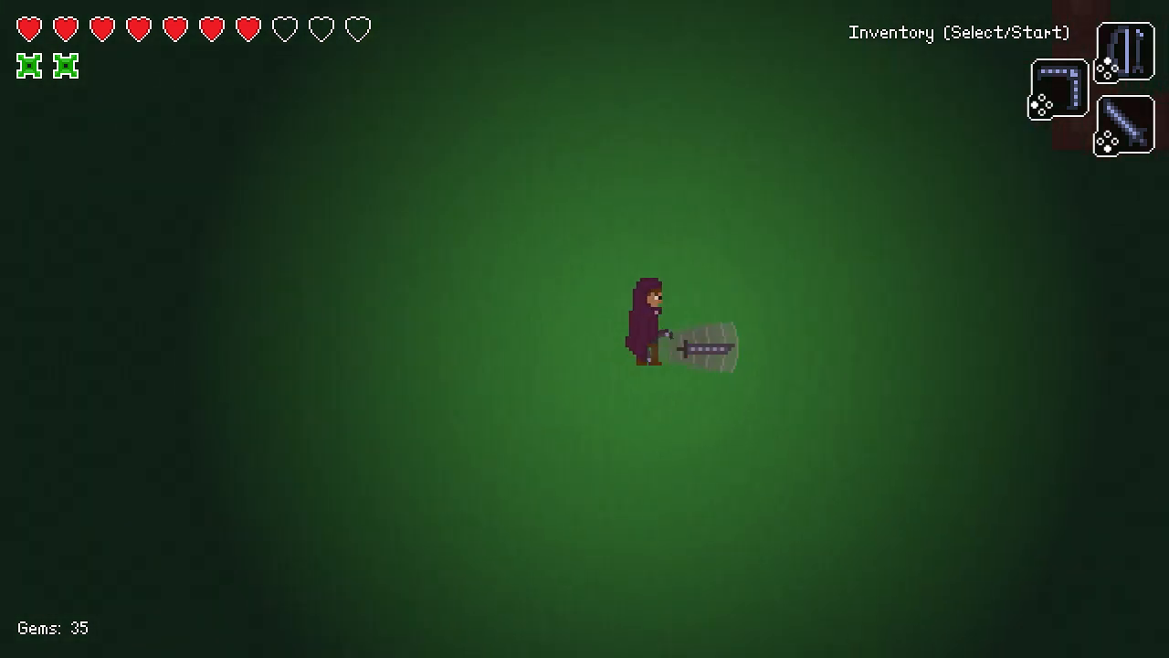
Enter the enclosure through the gap in its lower wall and throw the boomerang toward its upper wall.
key(Up)
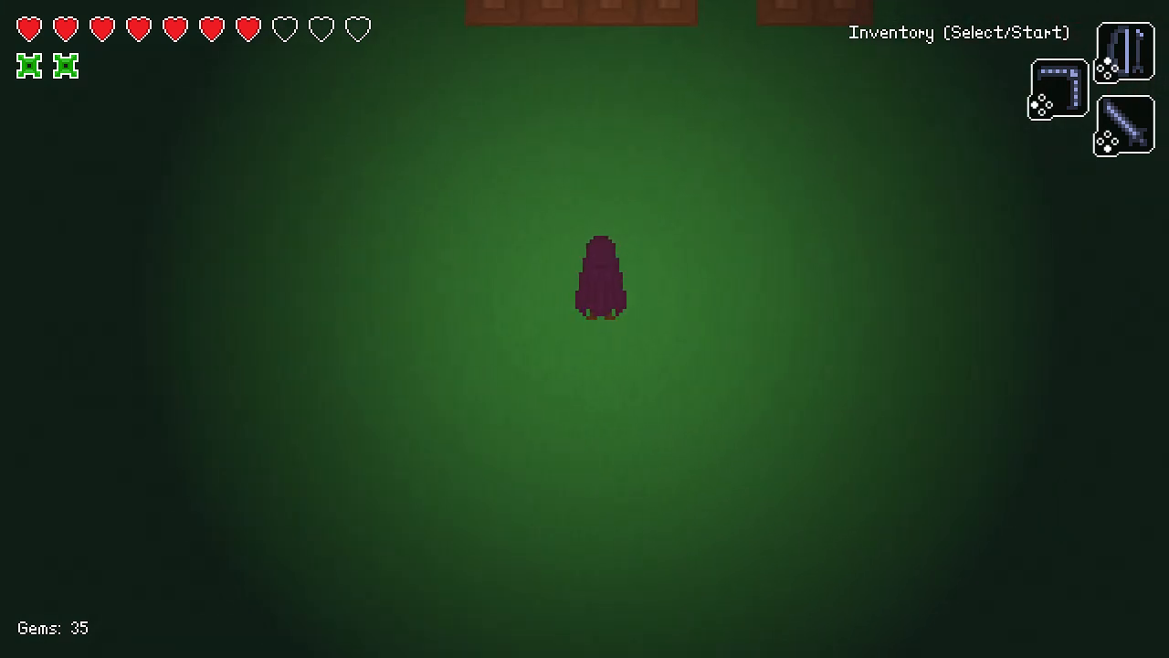
key(Up)
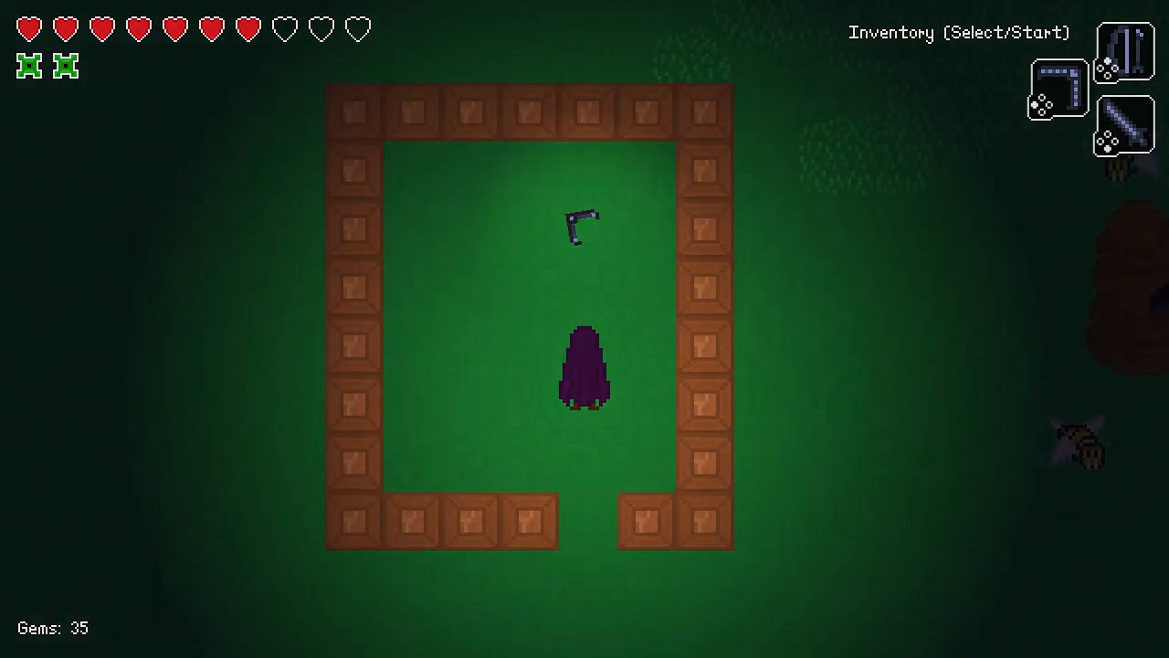
key(Down)
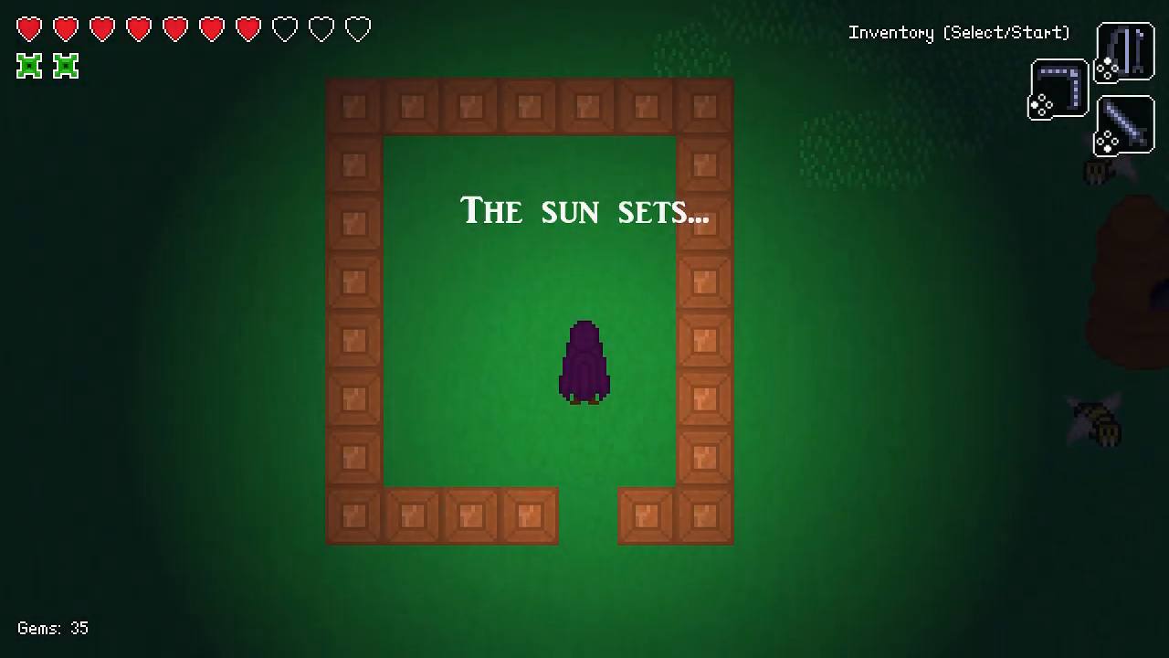
Leave the enclosure and approach the two bees near the hive, swinging the sword at them.
key(Right)
key(Right)
key(space)
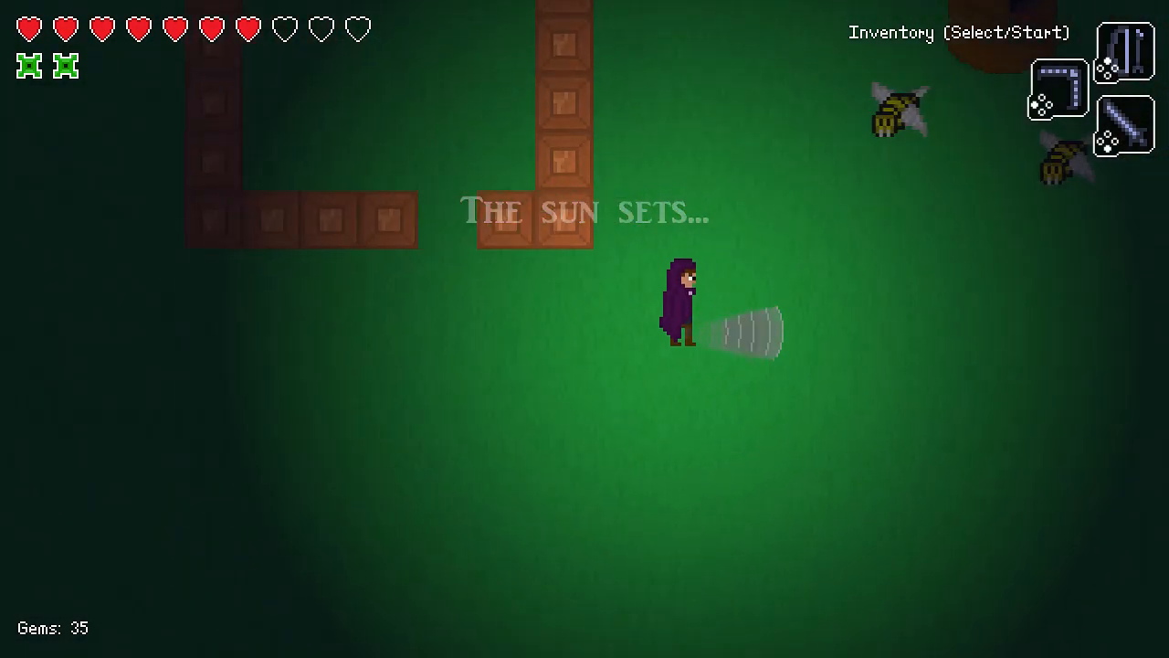
key(Up)
key(Right)
key(space)
key(Down)
key(space)
key(Down)
key(Left)
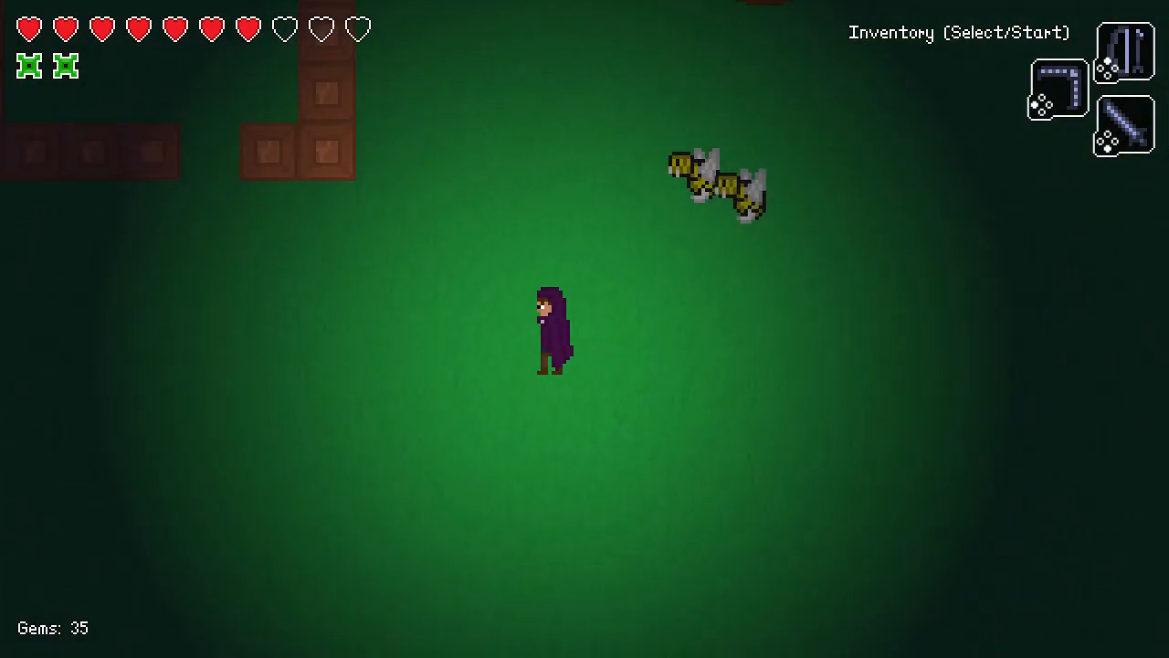
Retreat from the two bees to the gap in the enclosure's lower wall, then turn back toward them.
key(space)
key(Up)
key(Right)
key(Up)
key(Down)
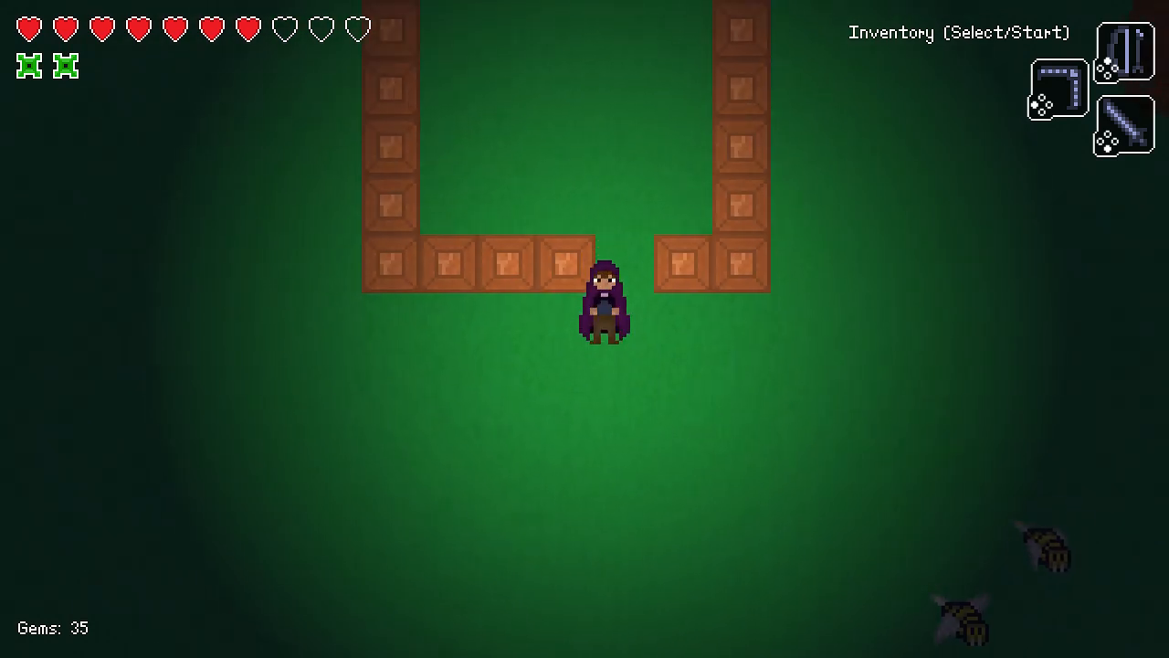
key(Left)
key(Right)
key(Up)
key(Right)
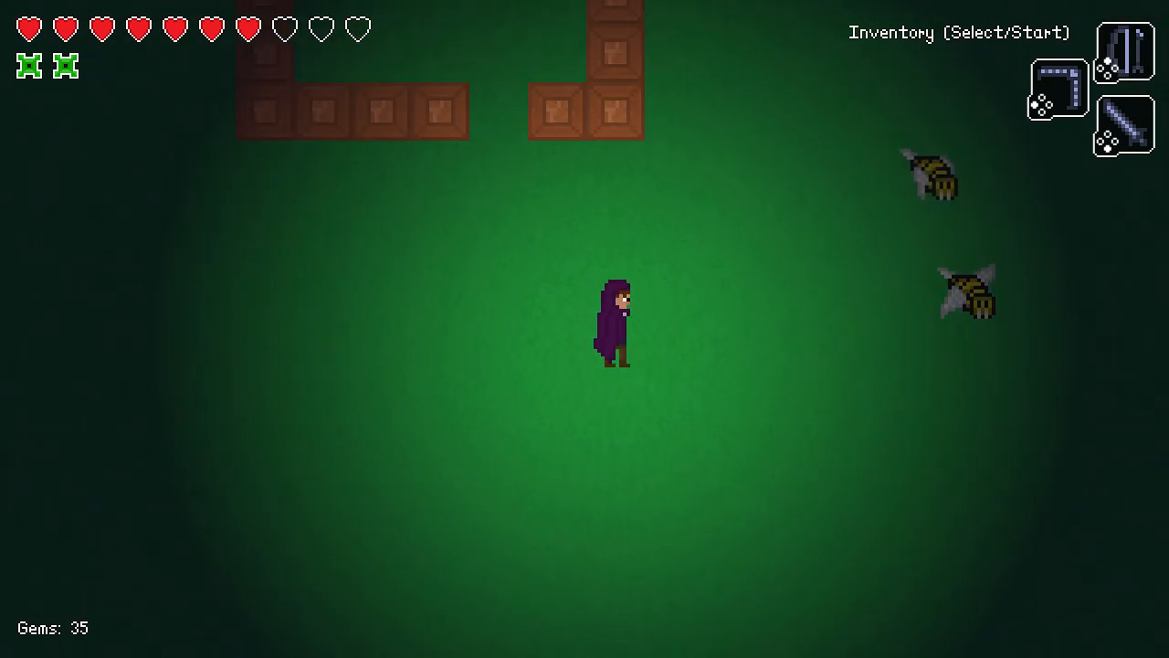
Defeat the two bees on the grass below the enclosure with the sword and collect their gems.
key(Right)
key(space)
key(Down)
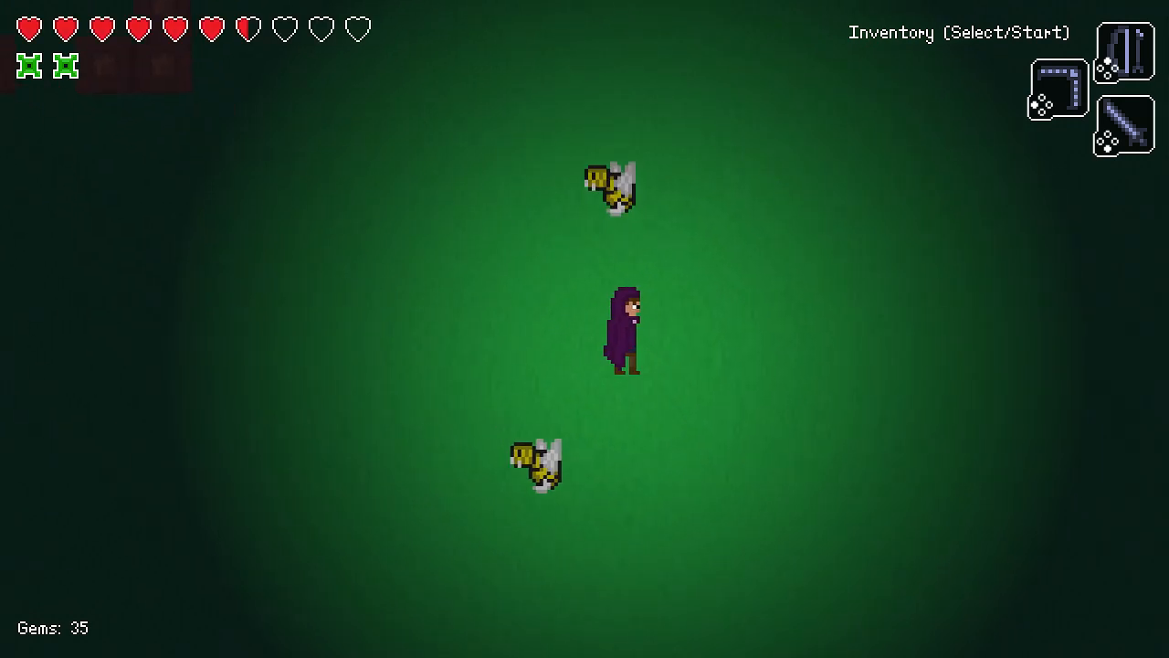
key(Up)
key(Left)
key(Down)
key(space)
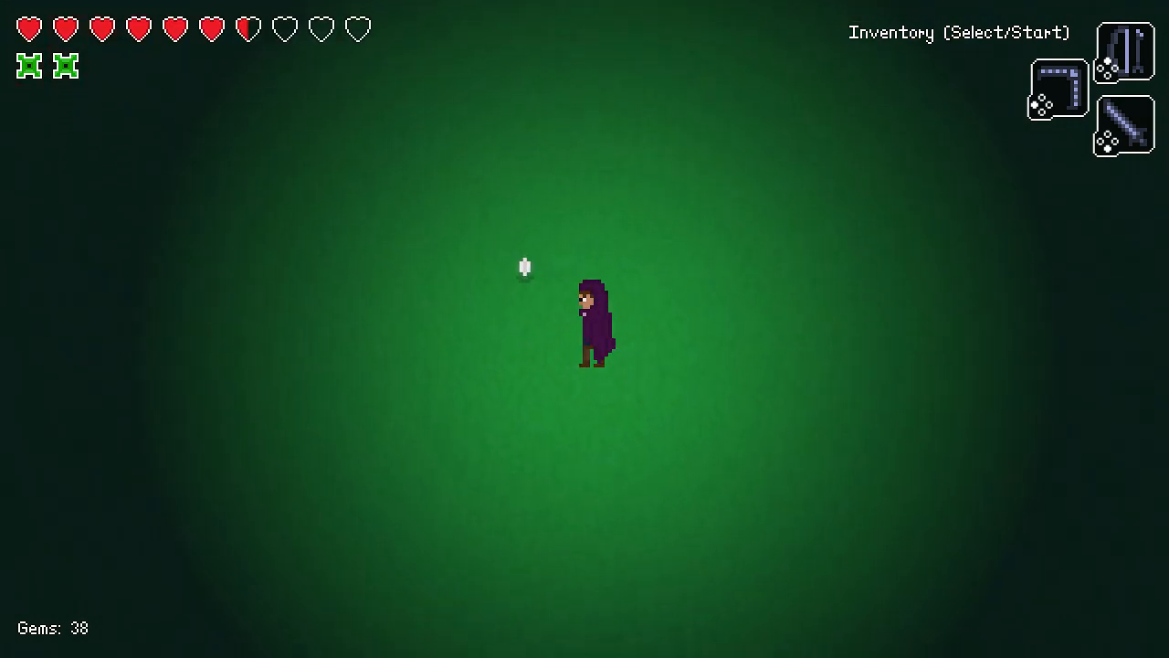
key(Left)
key(Up)
key(space)
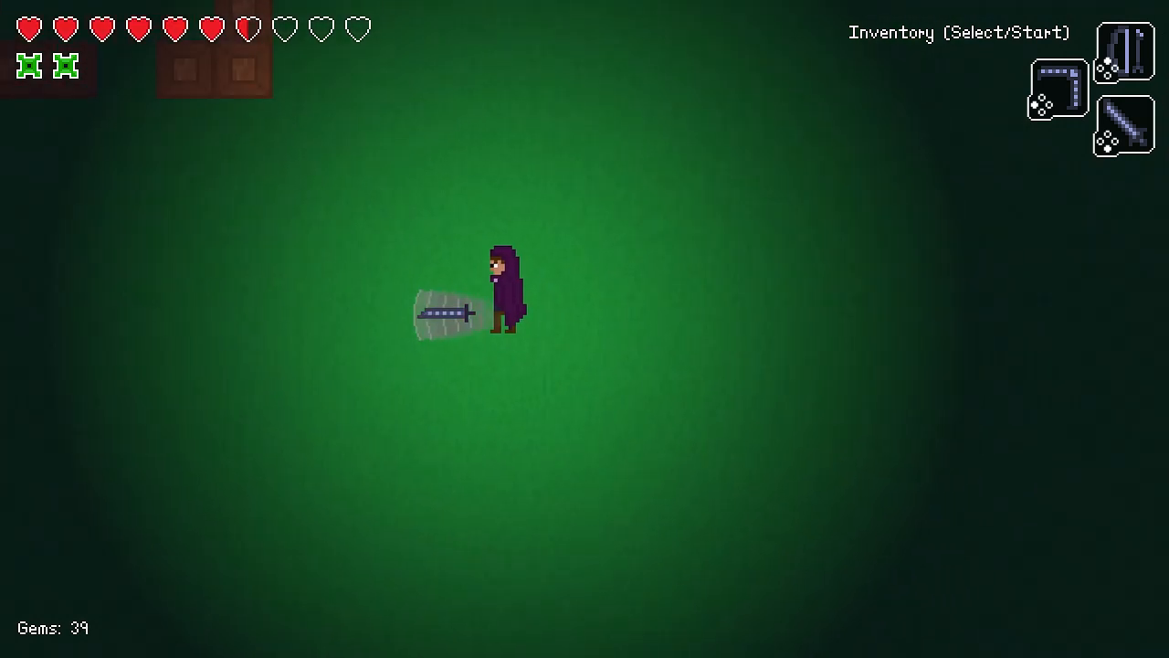
Destroy the beehive beside the enclosure and run past the wall's upper corner into the tall grass to evade the swarm.
key(Up)
key(Left)
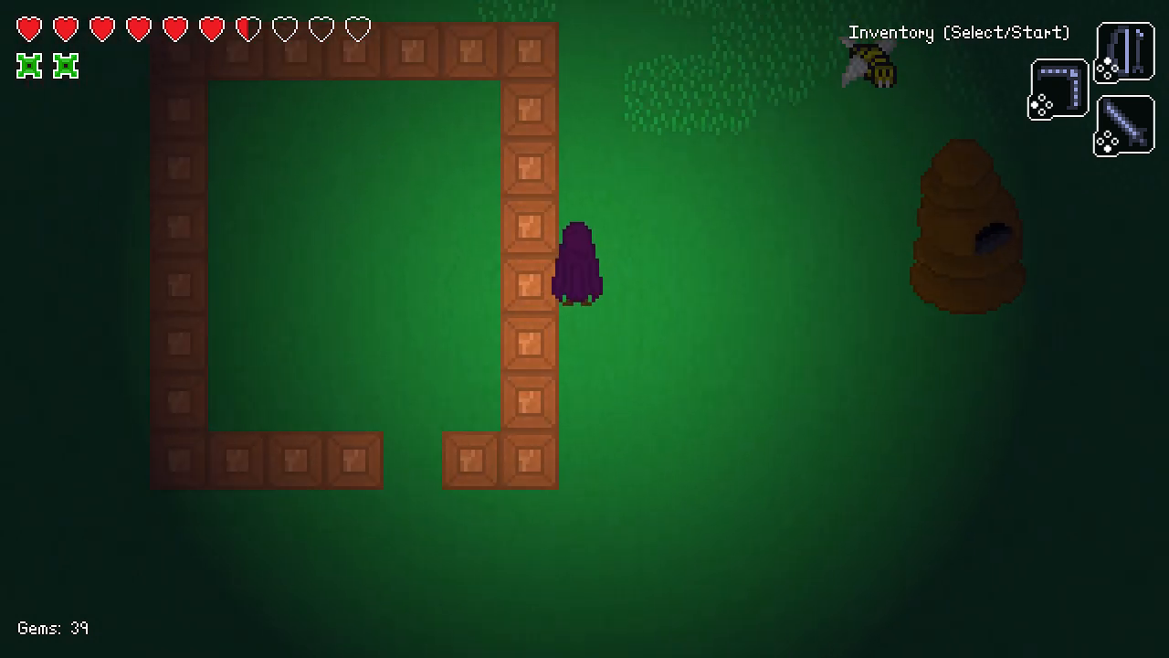
key(Right)
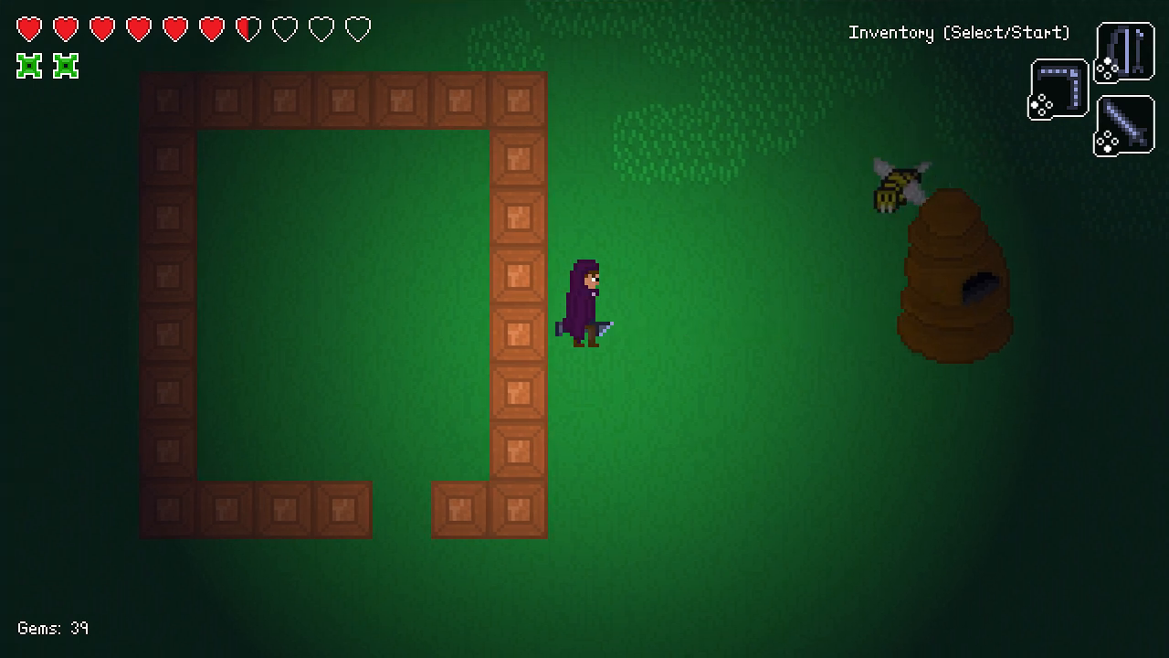
key(Up)
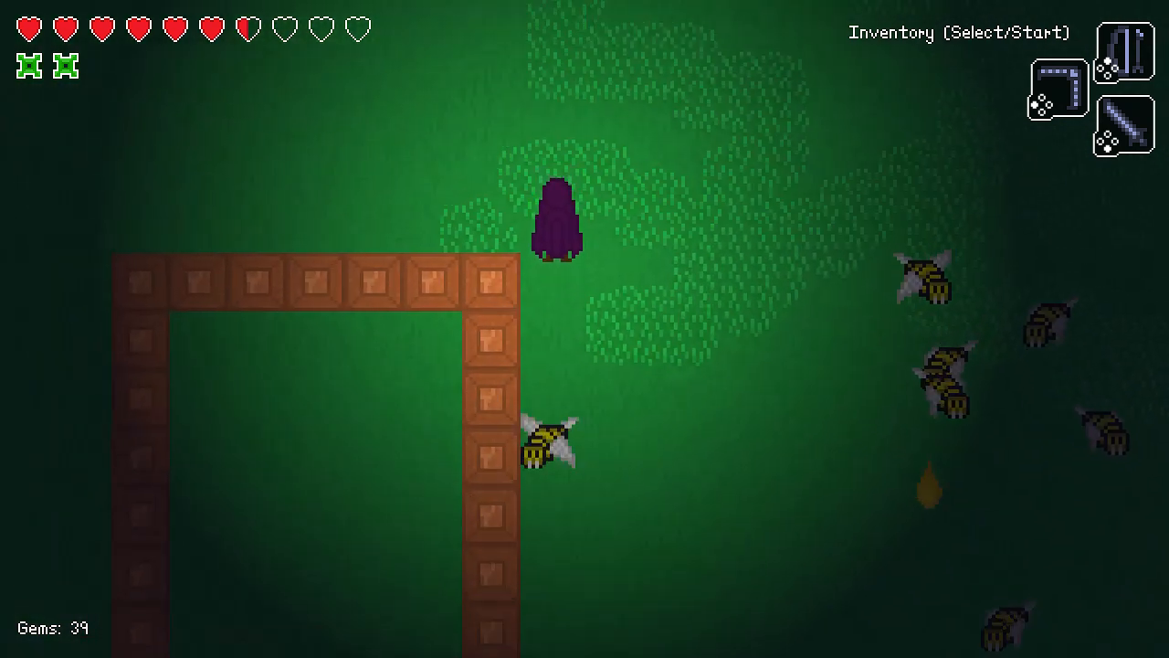
key(Right)
key(space)
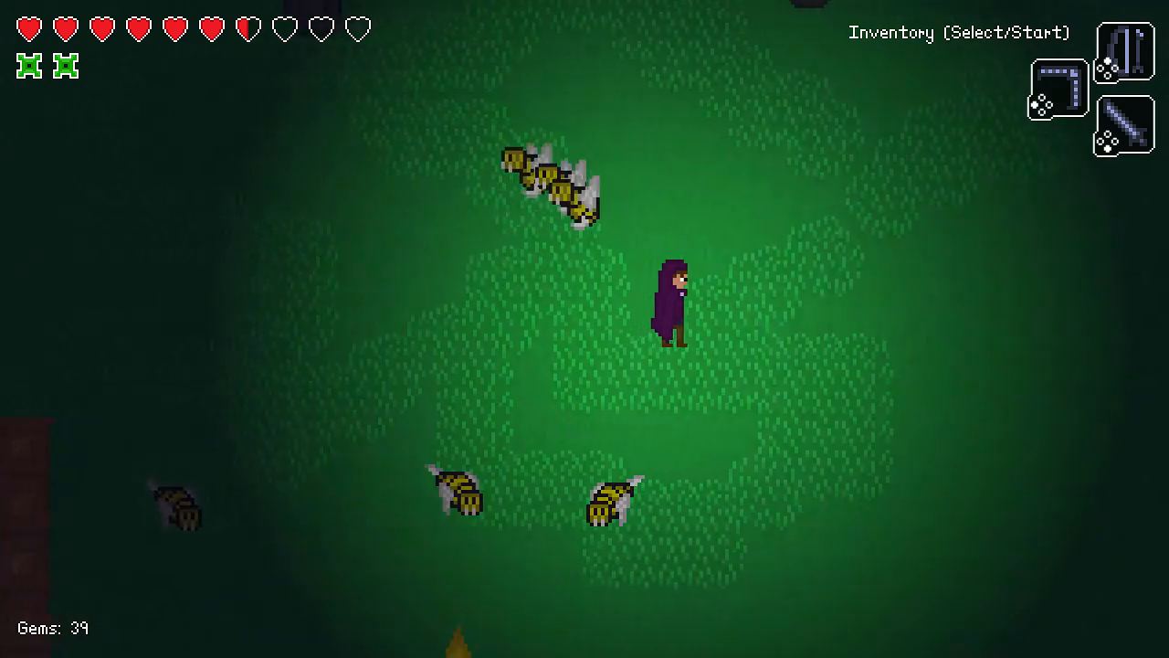
Circle back through the swarm to the destroyed hive's spot and collect the Honey Drop.
key(Down)
key(Left)
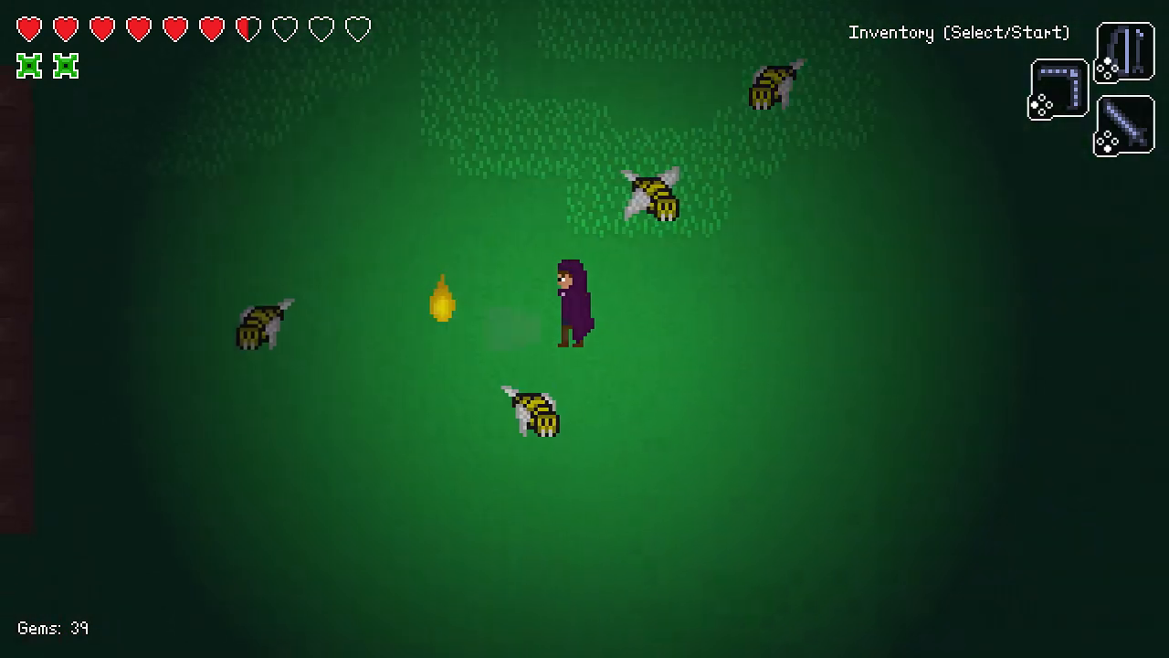
key(Left)
key(space)
key(space)
key(Down)
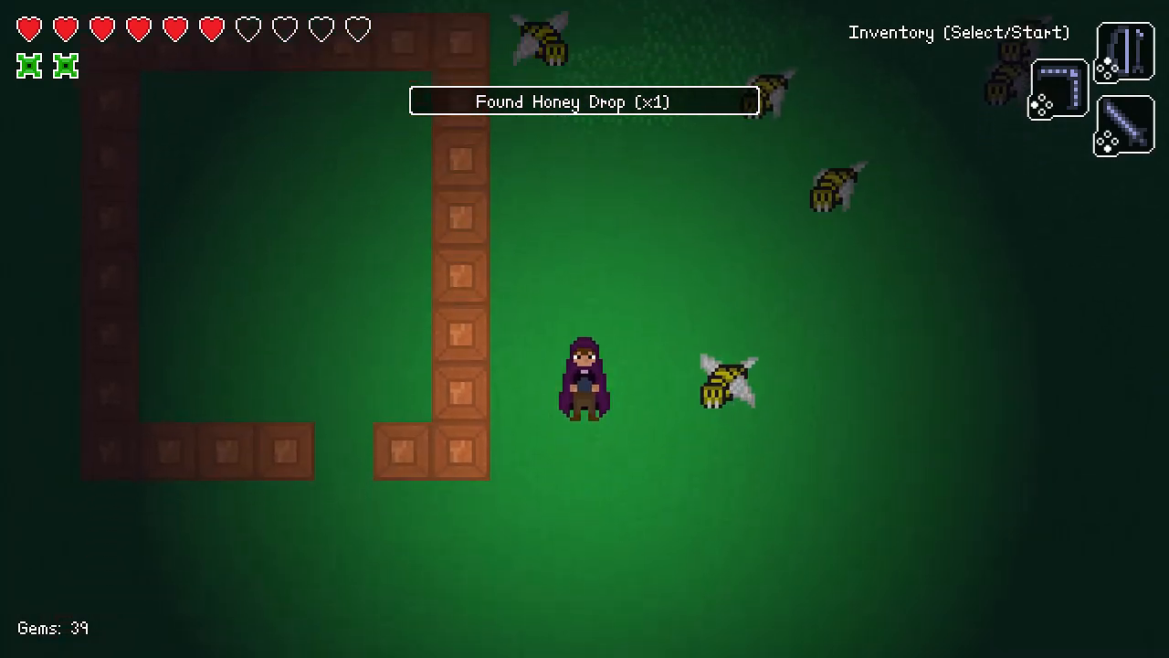
Fight the bee swarm on the grass beside the enclosure with the sword while dodging between the bees.
key(Right)
key(space)
key(Up)
key(space)
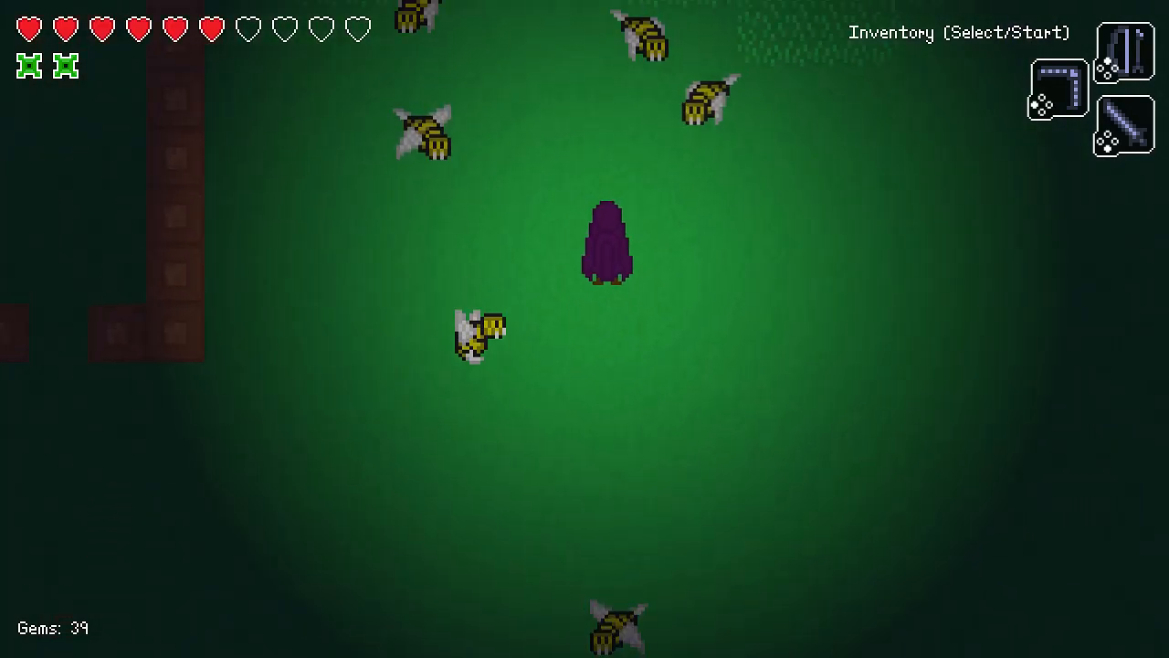
key(Left)
key(Down)
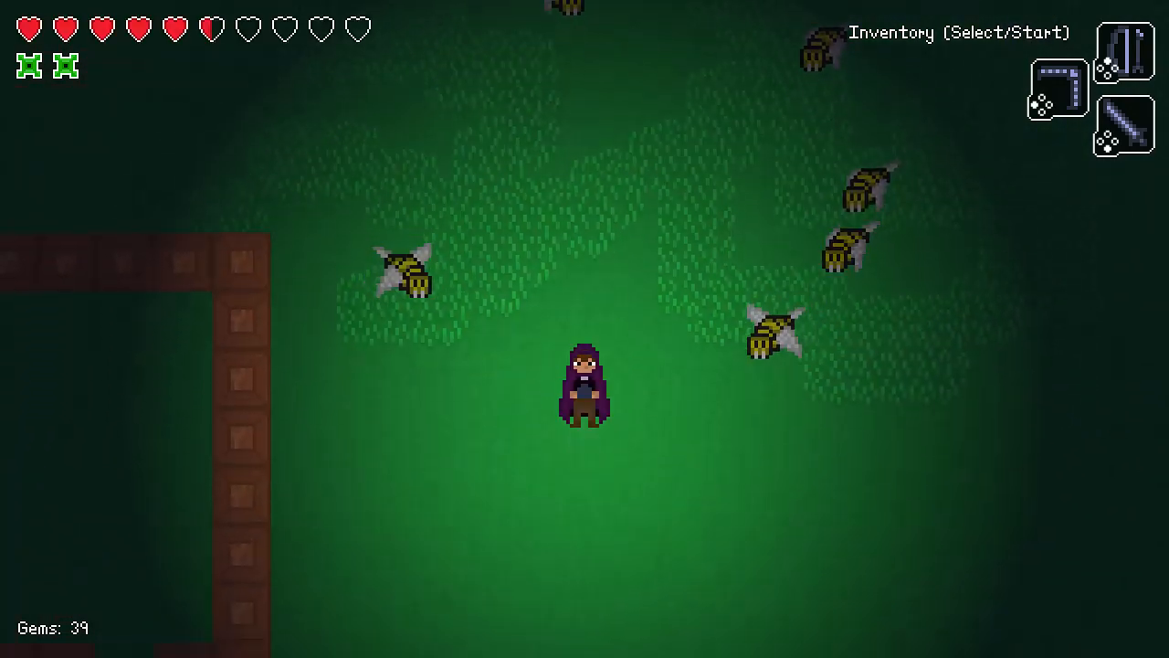
key(Down)
key(Right)
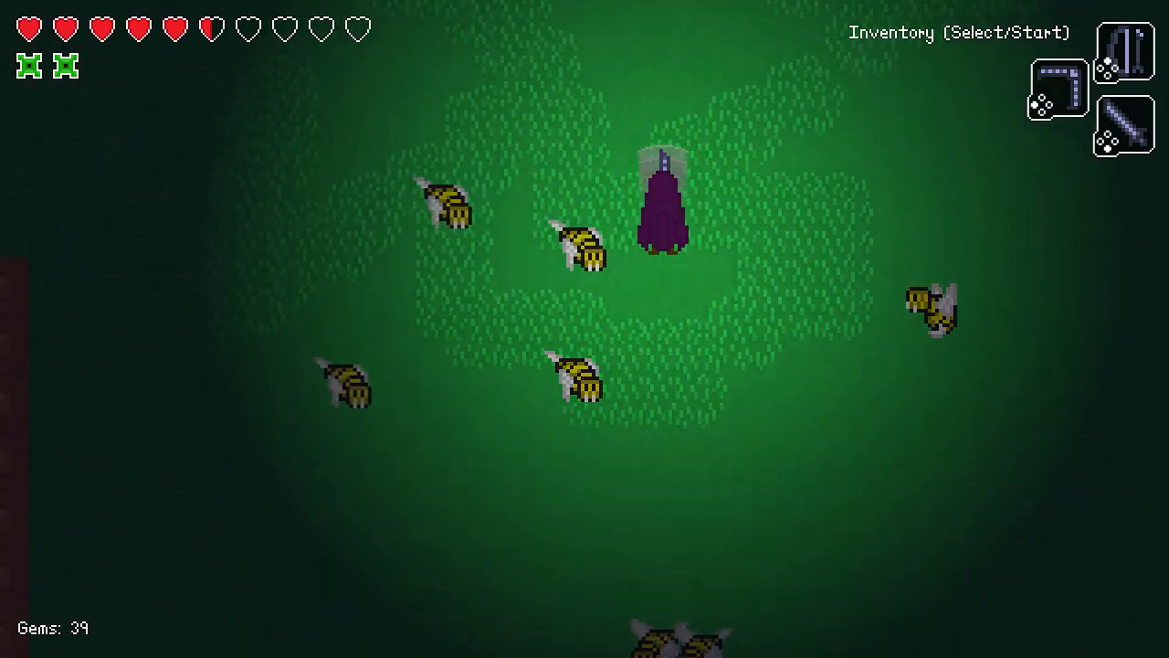
Escape the bees through the tall grass above the enclosure, swinging the sword and moving clear of the stone creature.
key(Up)
key(Left)
key(space)
key(space)
key(Down)
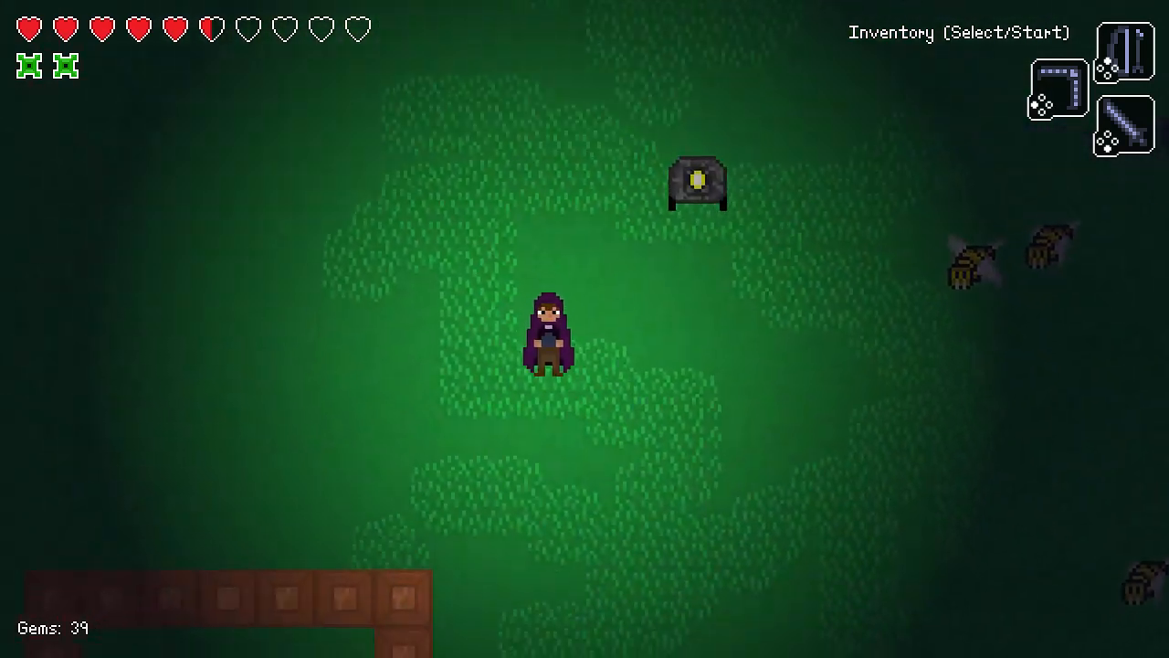
key(Left)
key(space)
key(Up)
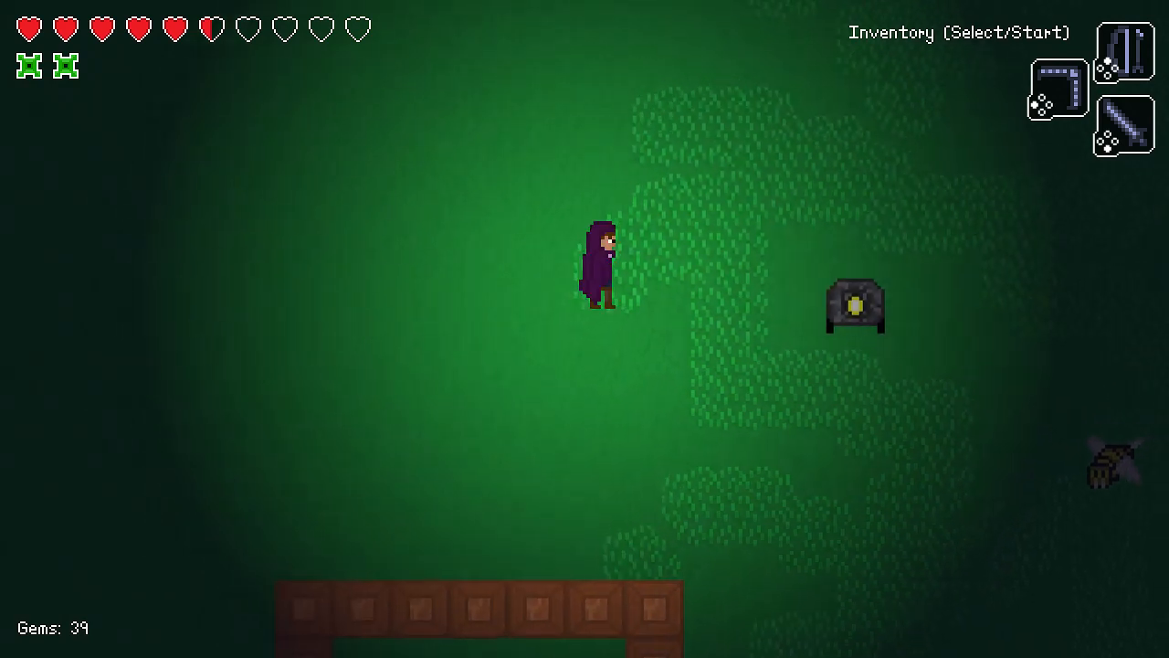
Throw the boomerang at the stone creature above the enclosure and back away from it onto the open grass.
key(Right)
key(Down)
key(x)
key(Left)
key(Up)
key(Left)
key(space)
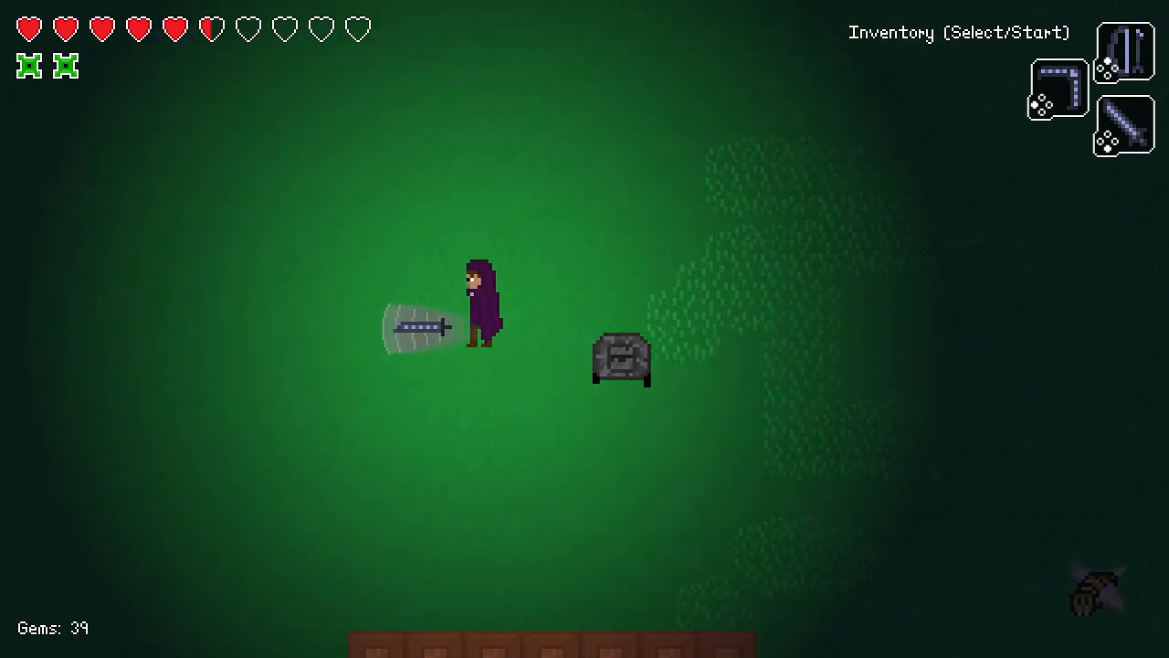
Keep attacking the pursuing stone creature with the boomerang while retreating toward the enclosure's outer side wall.
key(Down)
key(Left)
key(space)
key(Right)
key(x)
key(Left)
key(Right)
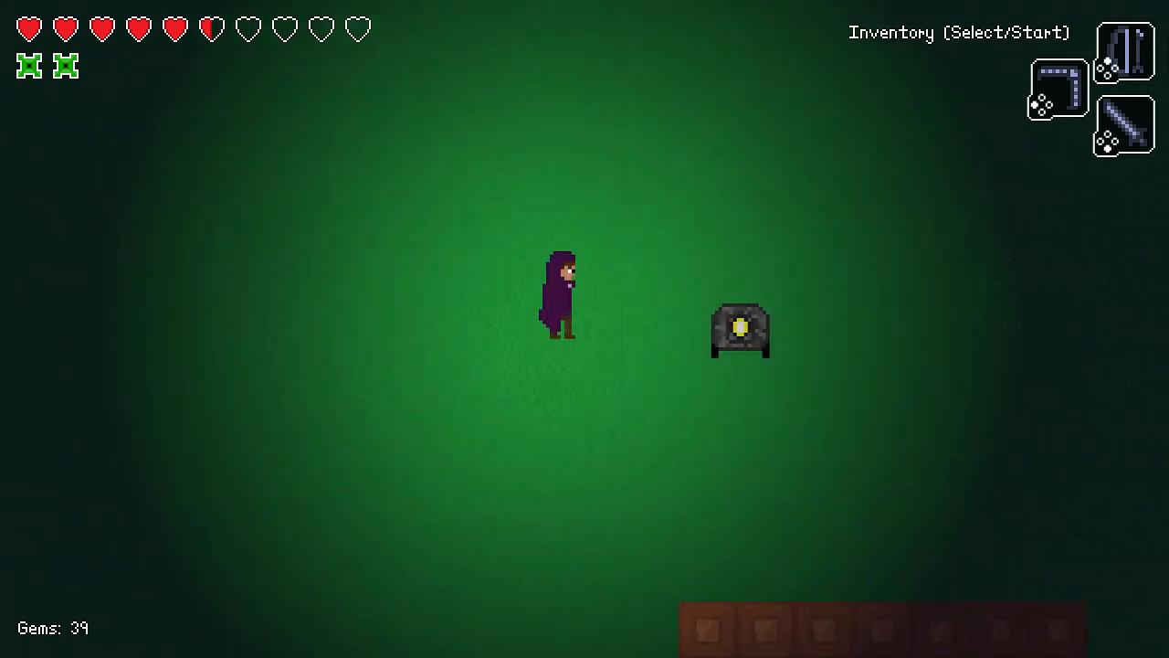
key(x)
key(Left)
key(Down)
key(space)
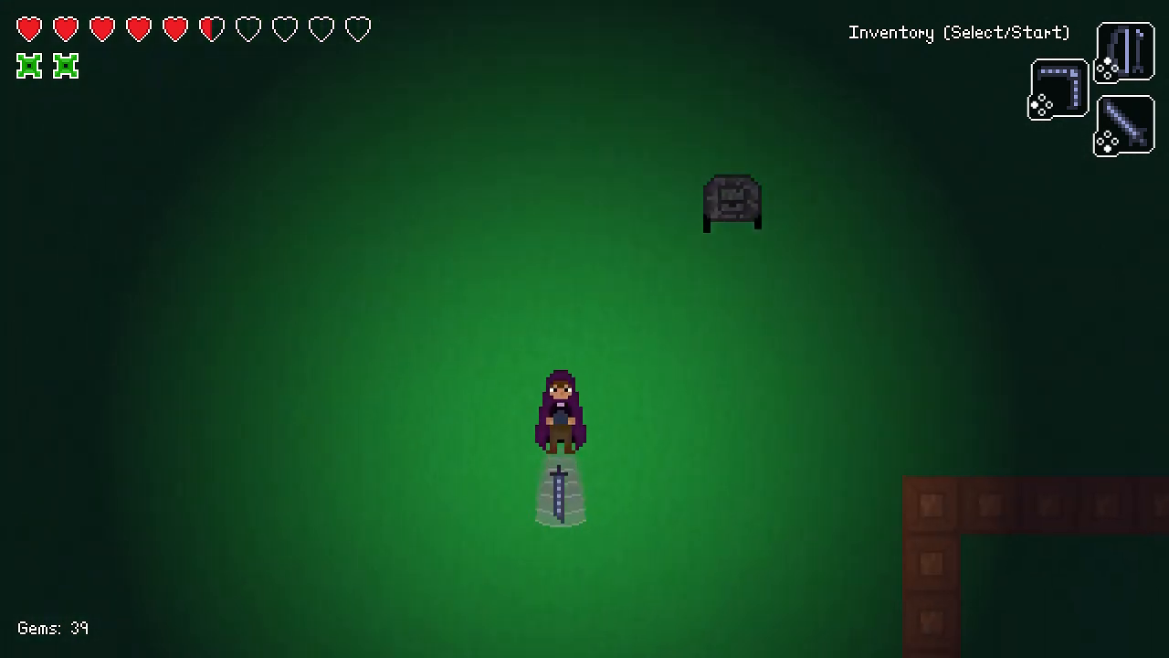
Hit the stone creature with the boomerang beside the enclosure and destroy it with the sword.
key(Down)
key(Right)
key(Up)
key(x)
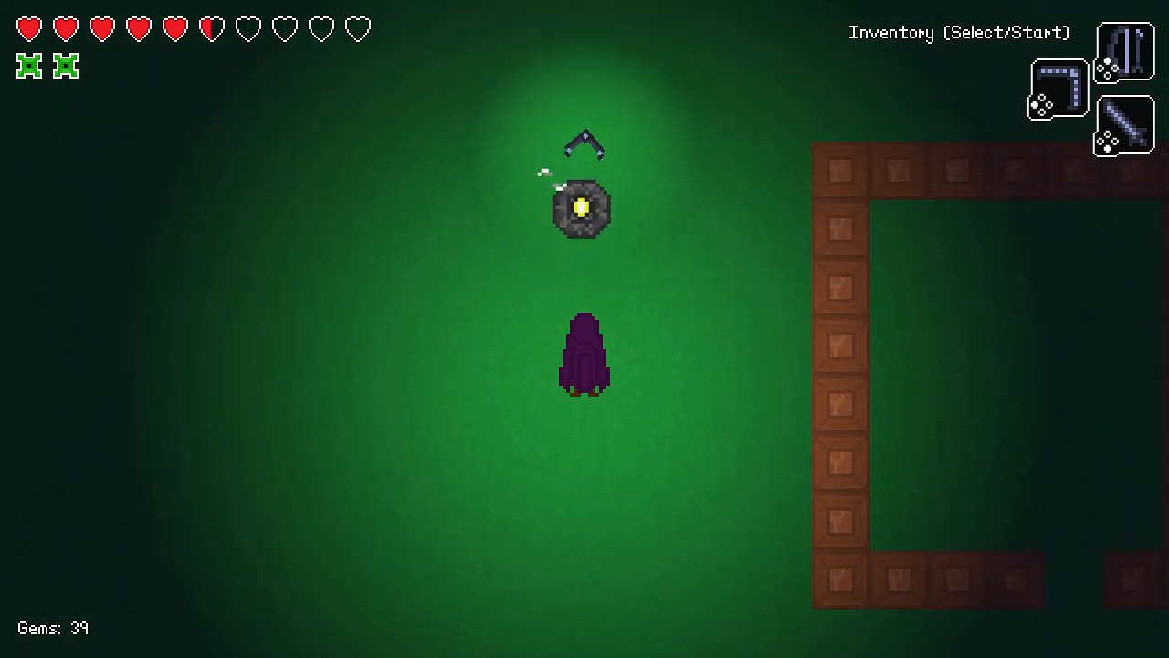
key(Down)
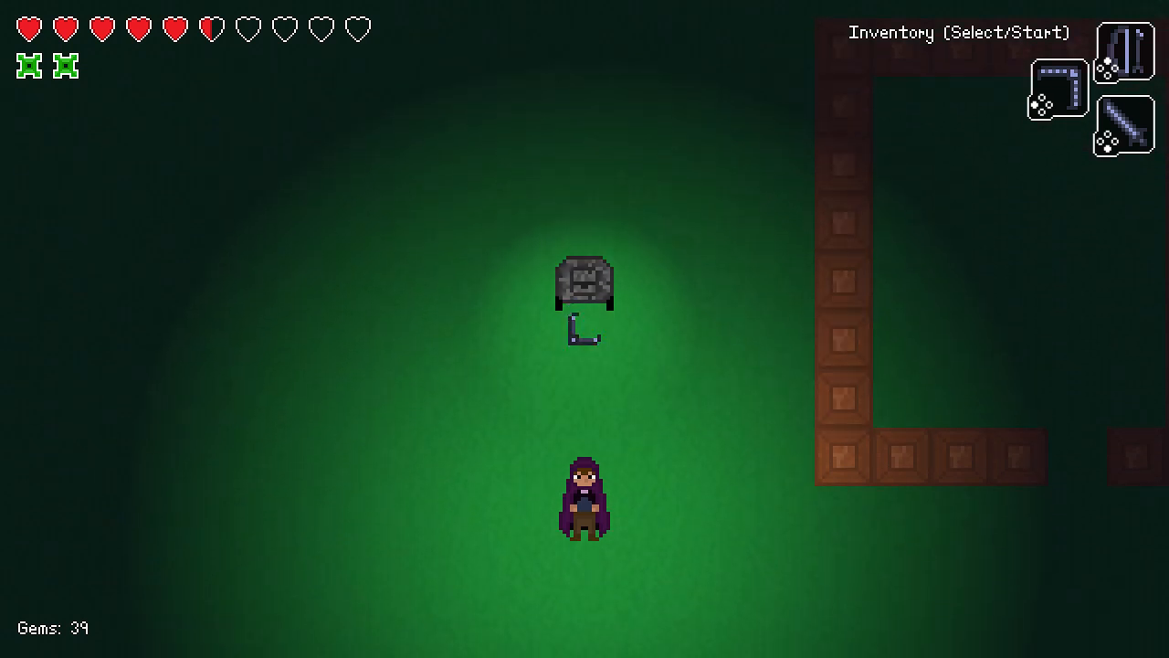
key(Down)
key(Left)
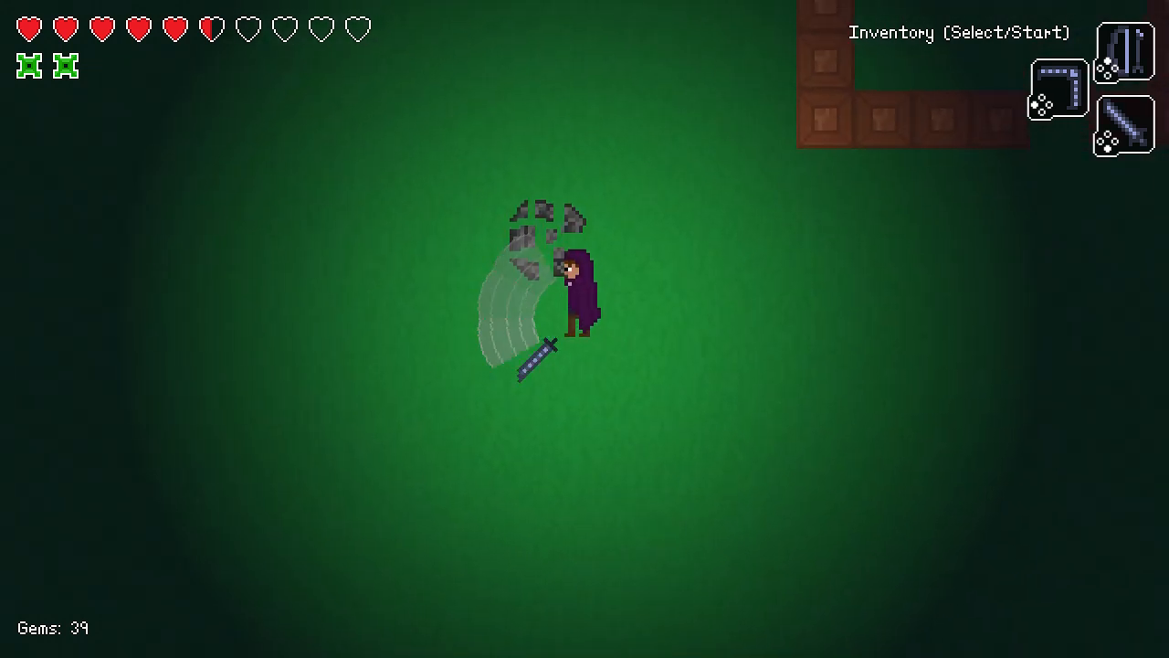
Walk along the enclosure's lower wall past the gap to the corner nearest the bees.
key(Right)
key(z)
key(Right)
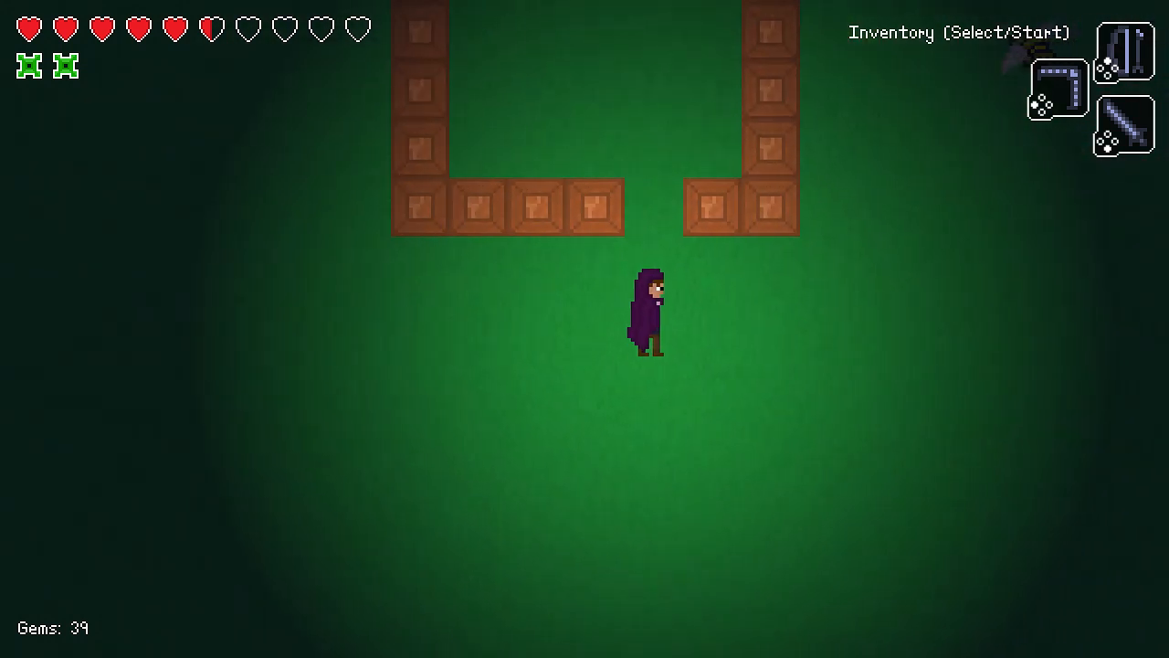
key(Up)
key(Left)
Open the inventory and consume two Cattails to restore health.
key(Return)
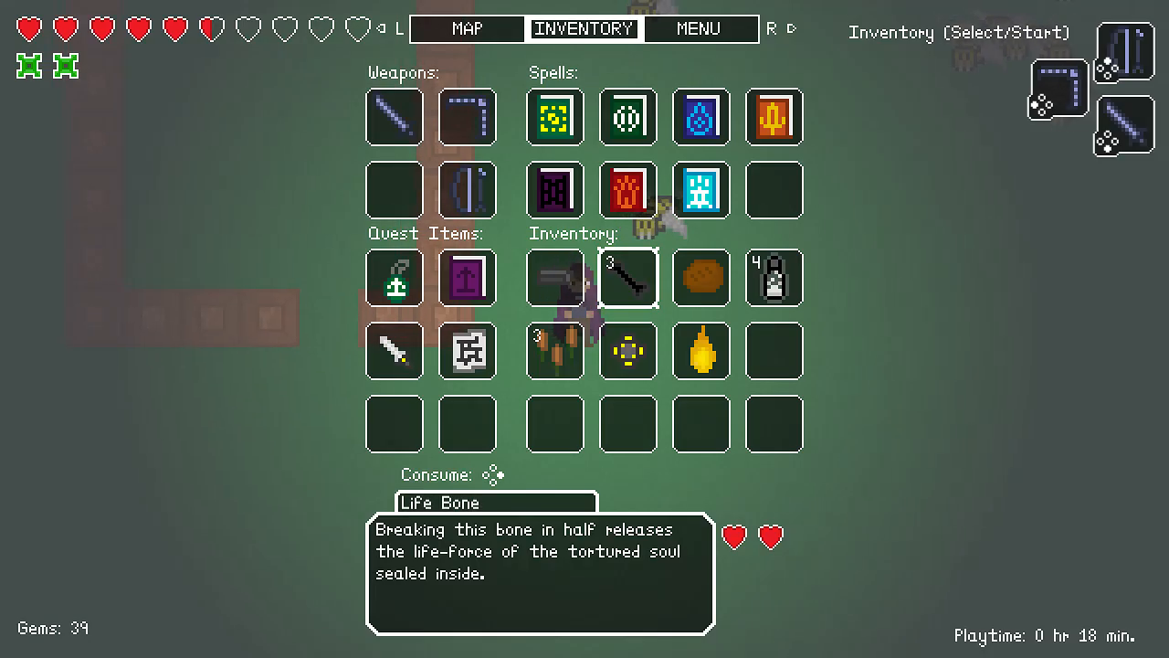
key(Down)
key(Left)
key(Up)
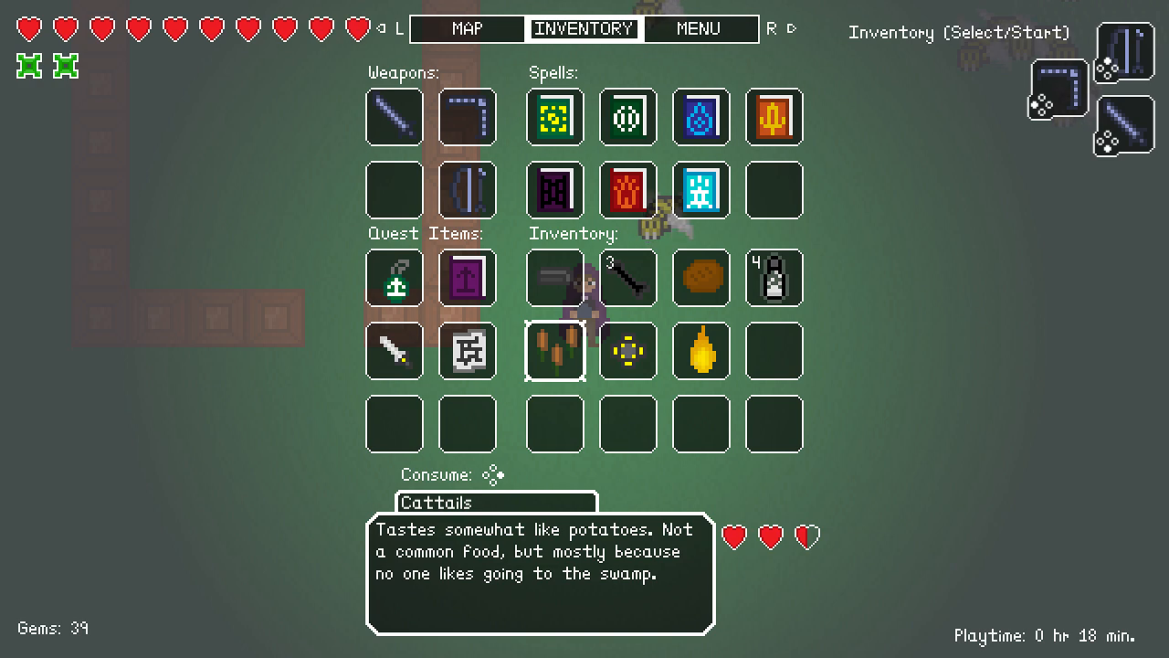
Resume play from the inventory and attack the nearest bee while moving up beside the enclosure's outer side wall.
key(Return)
key(Left)
key(Up)
key(space)
key(Right)
key(space)
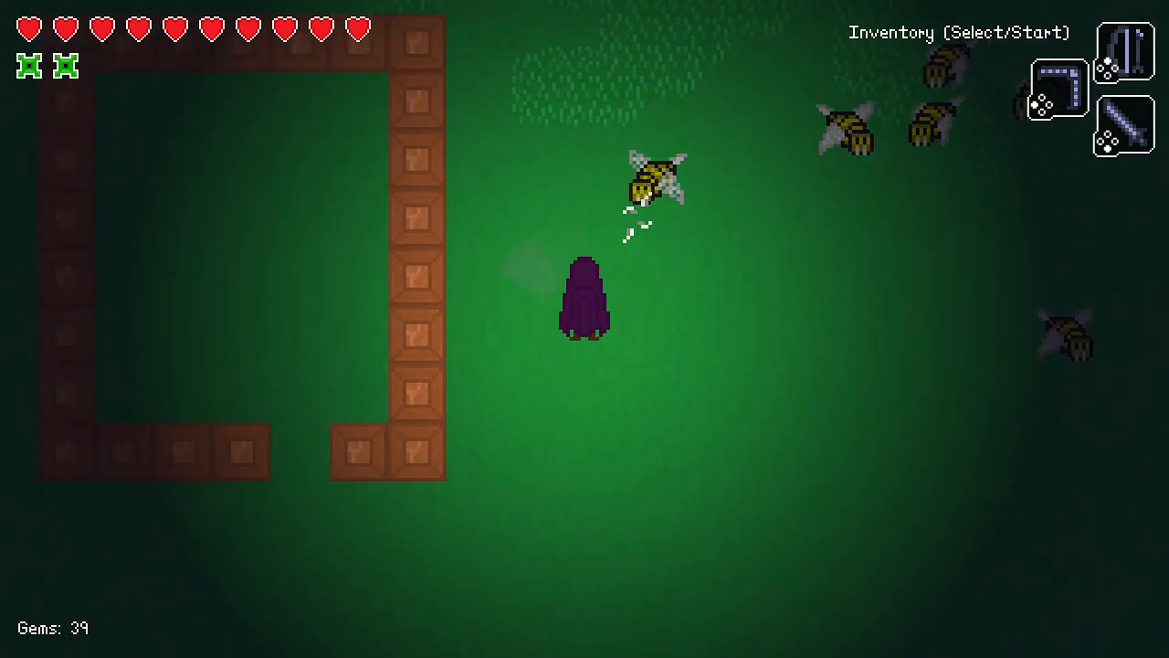
Fight the swarming bees near the enclosure's upper outer corner and collect the dropped gems.
key(Up)
key(Right)
key(space)
key(Left)
key(Right)
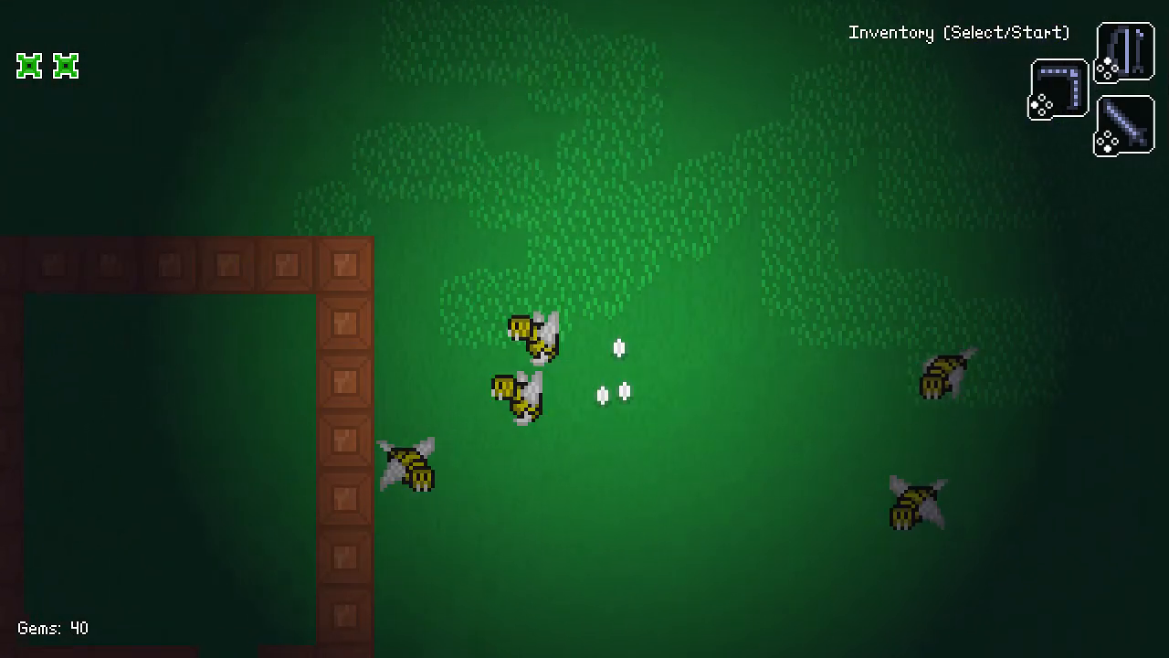
key(Down)
key(space)
Leave the test play for the title screen and exit the game.
key(Return)
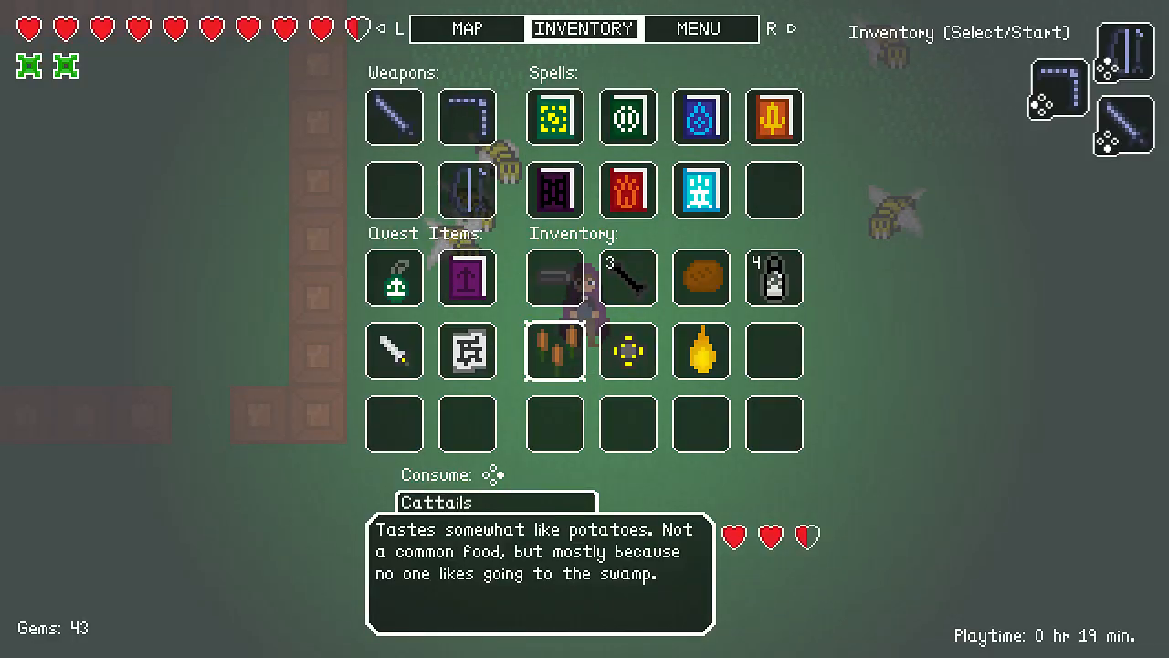
key(Escape)
key(Escape)
key(Up)
key(Return)
key(Down)
key(Return)
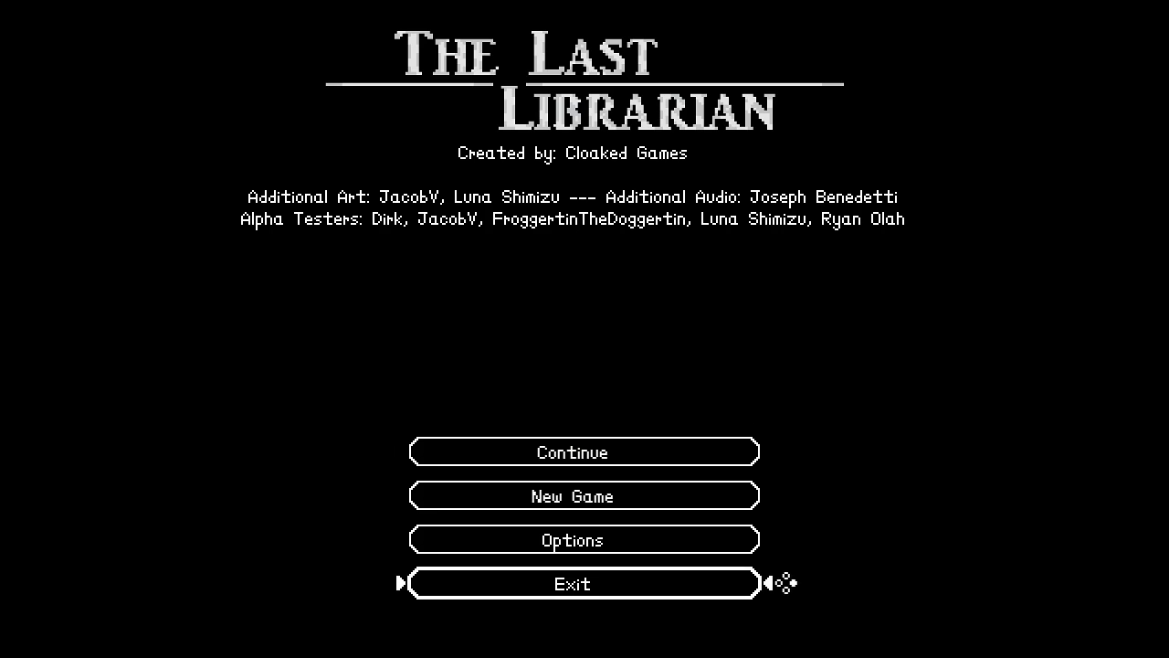
key(Return)
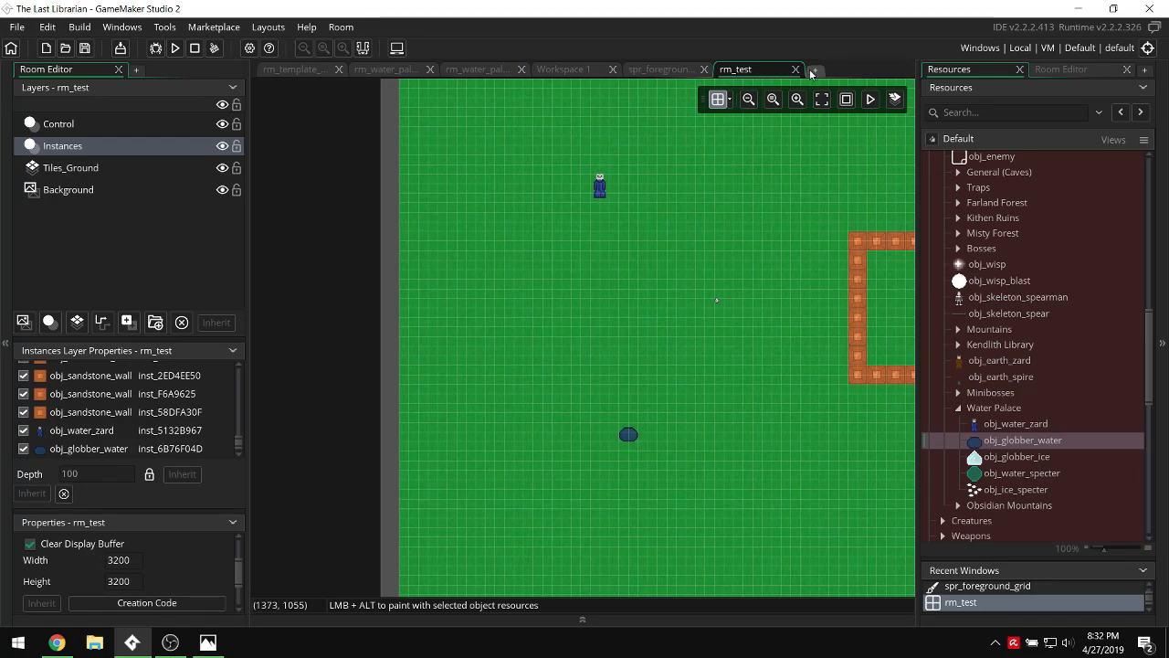
Close the rm_test room and compare the rm_water_palace_main layout with the hand-drawn floor plan in Photos.
click(796, 69)
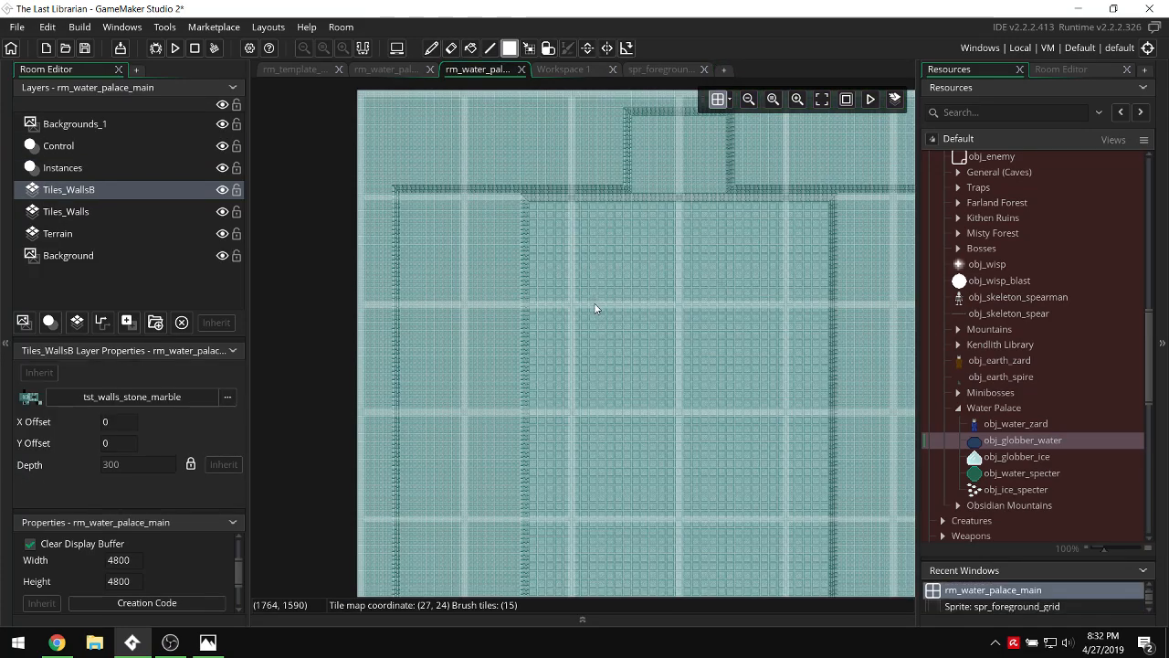
scroll(636, 294, down, 10)
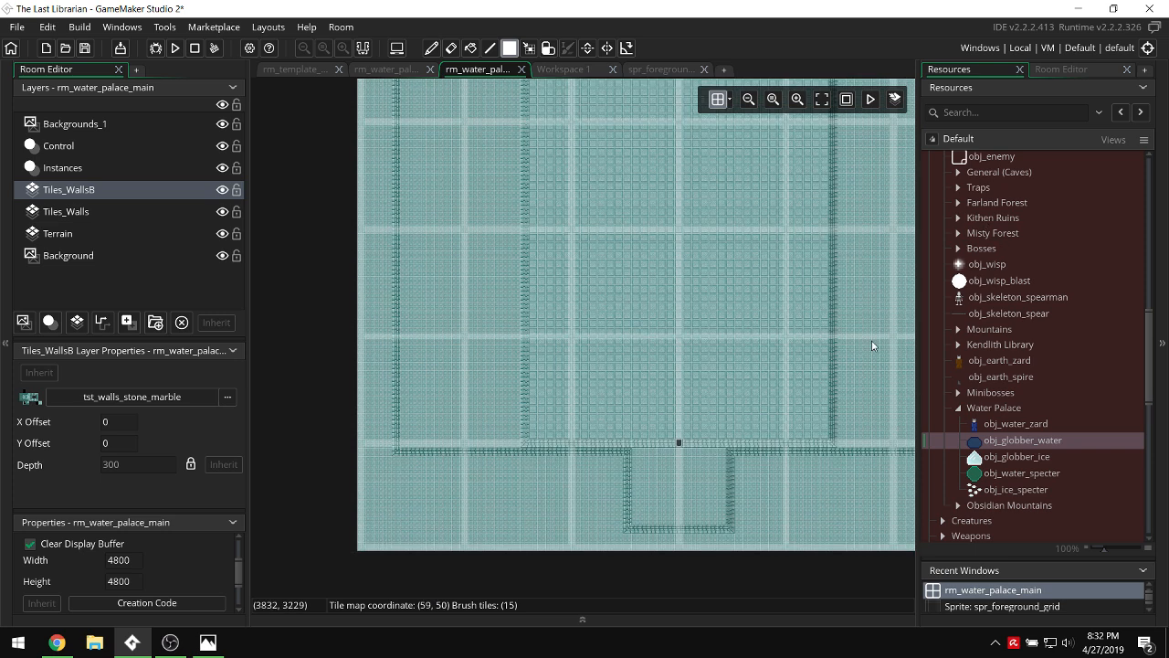
click(208, 642)
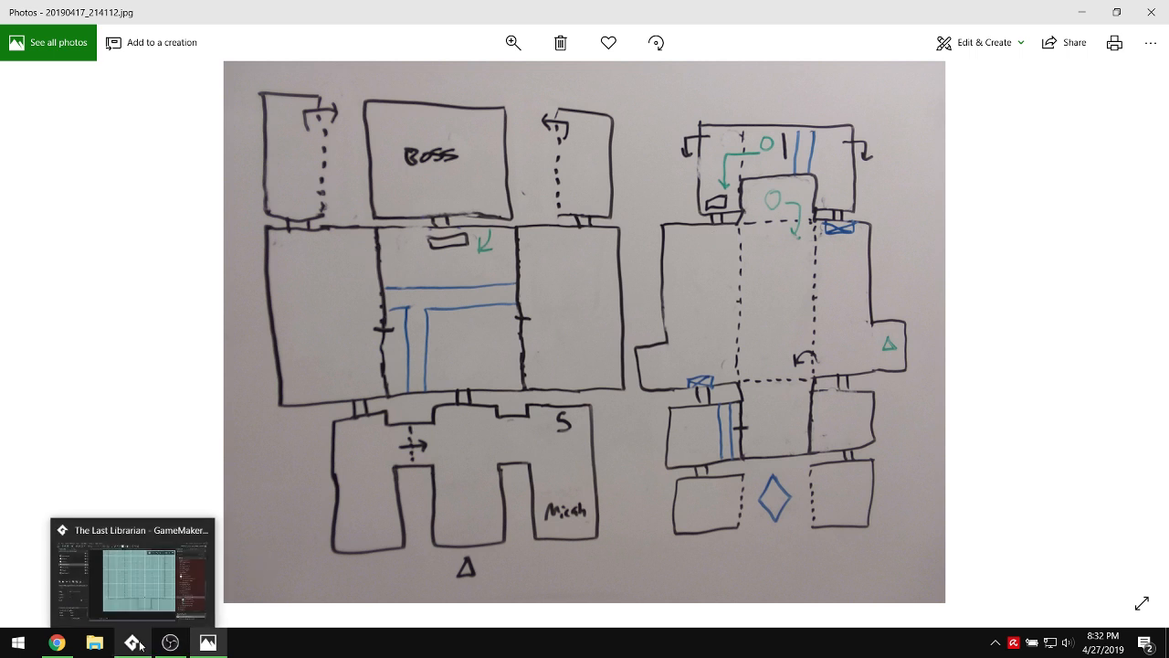
click(144, 583)
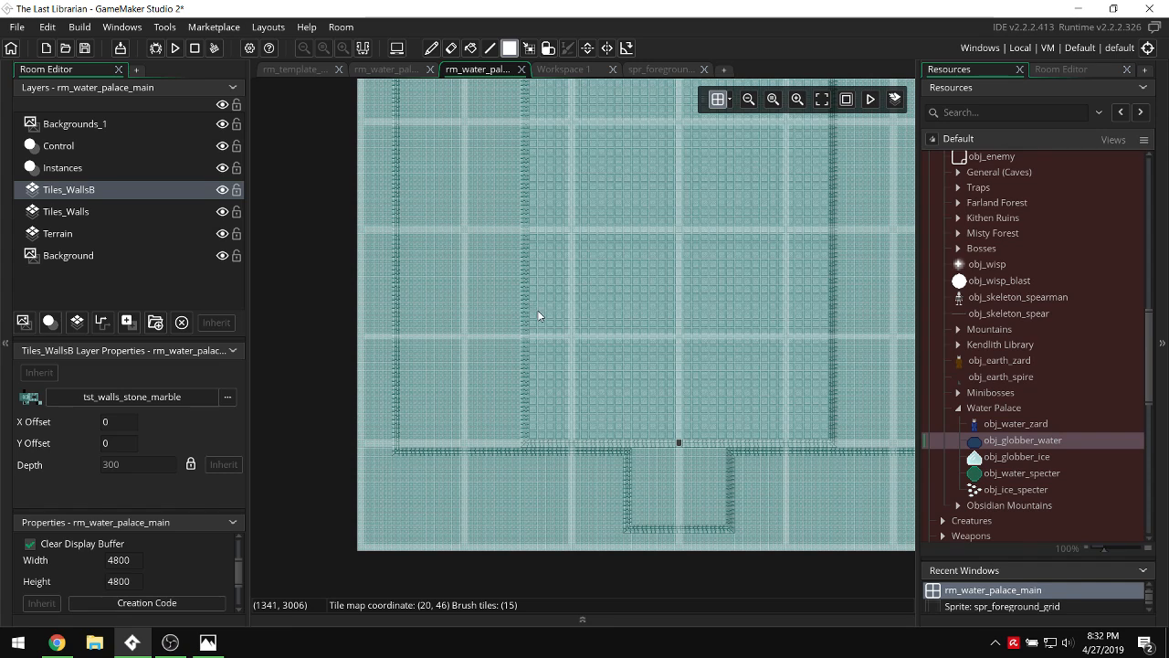
Enlarge the room view by hiding the layer list, and choose autotile_1 from the Auto Tile Library for Tiles_WallsB.
scroll(538, 315, right, 1)
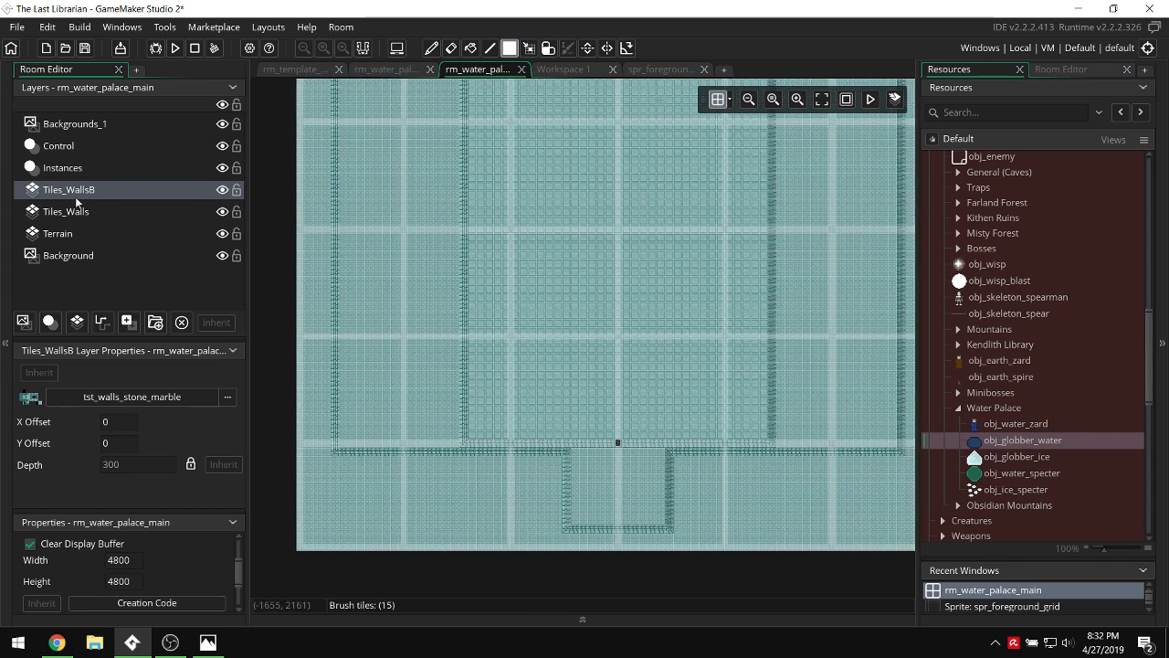
click(3, 214)
scroll(466, 302, up, 2)
ctrl+scroll(487, 302, up, 3)
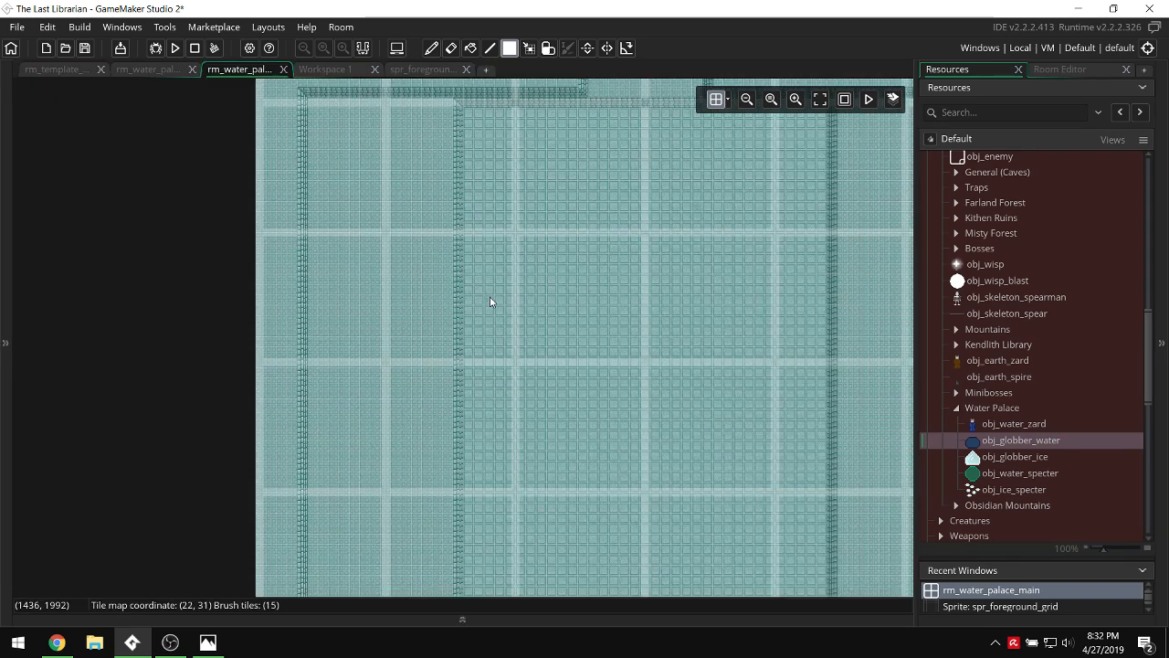
click(1059, 70)
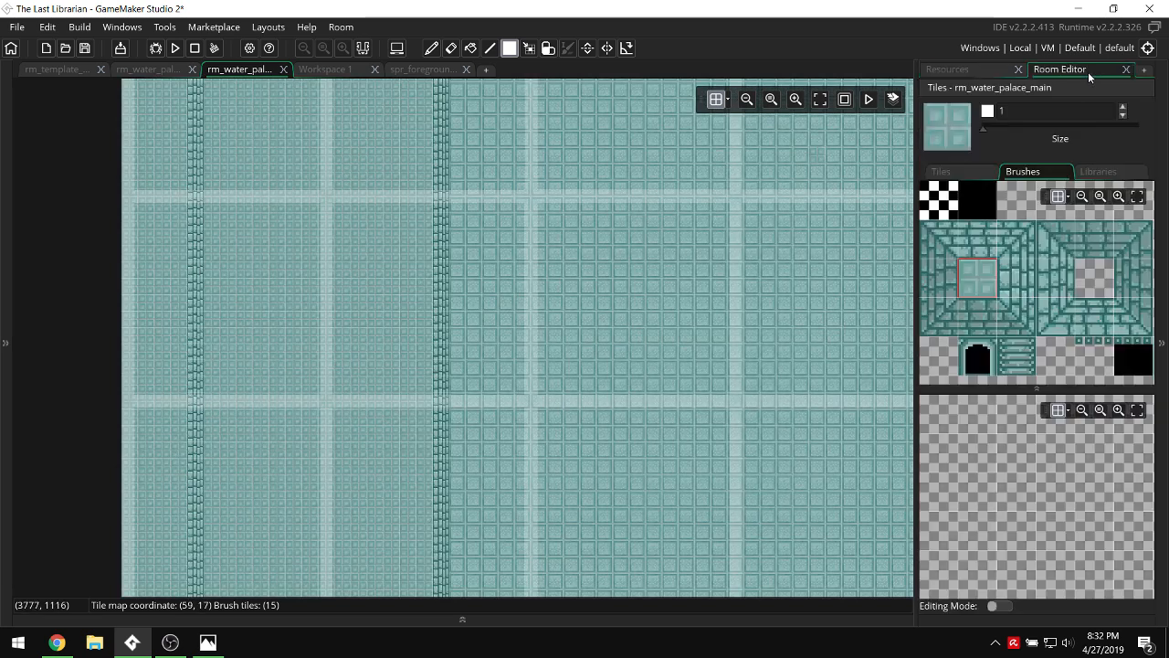
click(1103, 171)
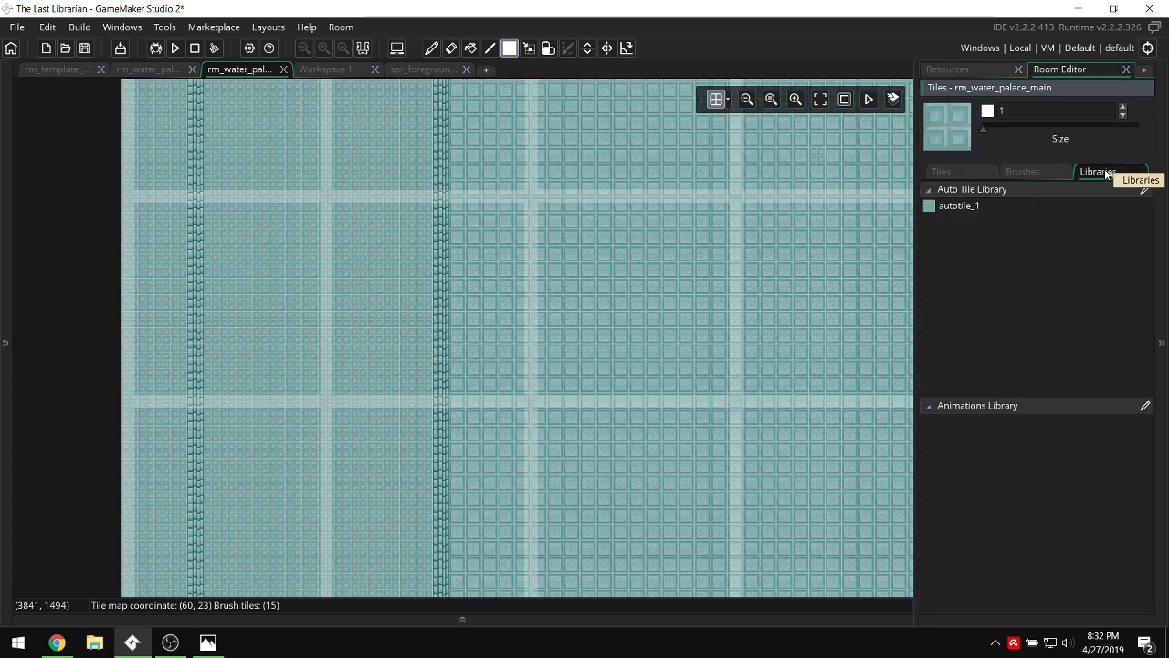
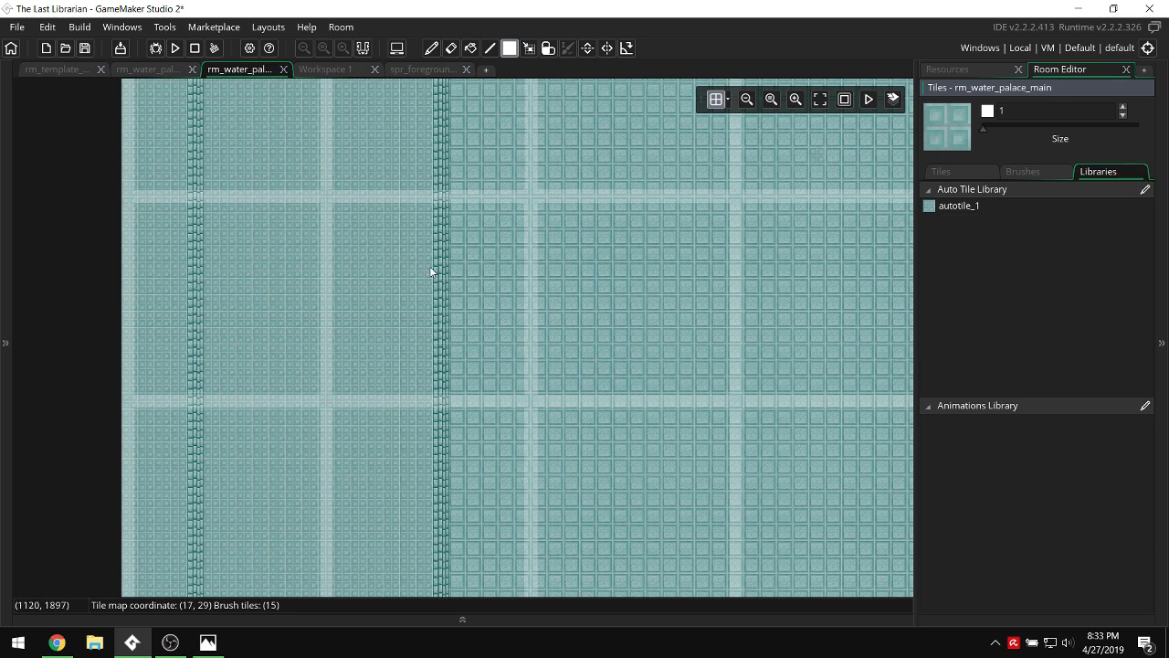
click(1002, 204)
Paint autotile_1 down the full length of the left inner wall, shifting it one tile toward the room's centre.
scroll(640, 212, up, 3)
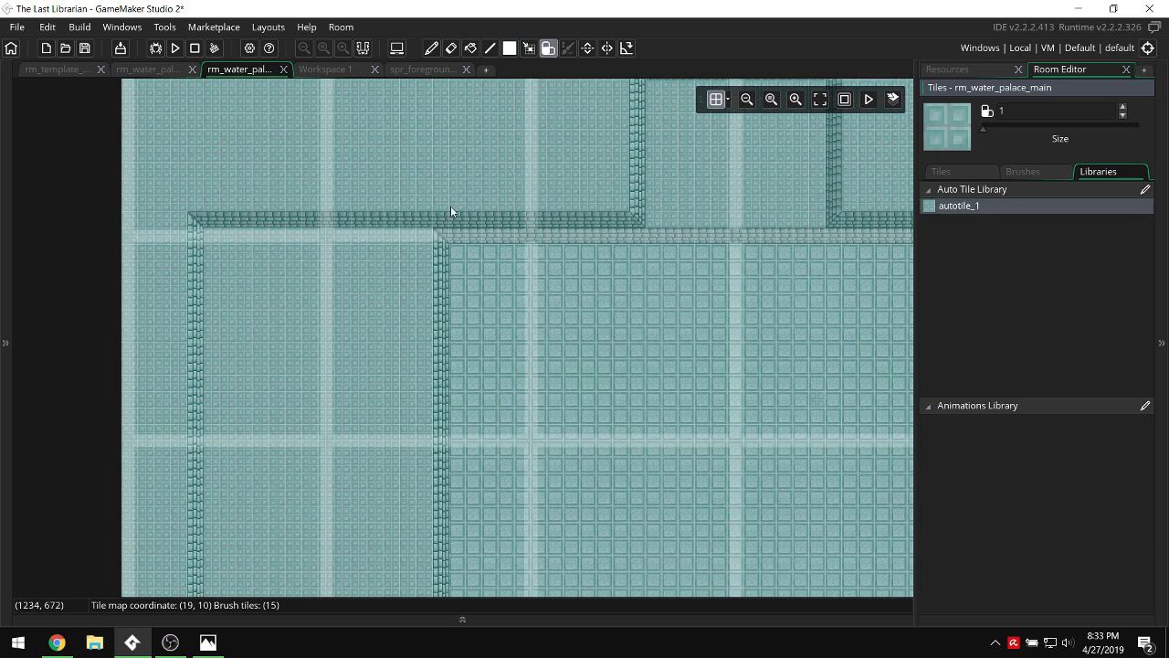
click(444, 252)
drag(443, 251, 444, 458)
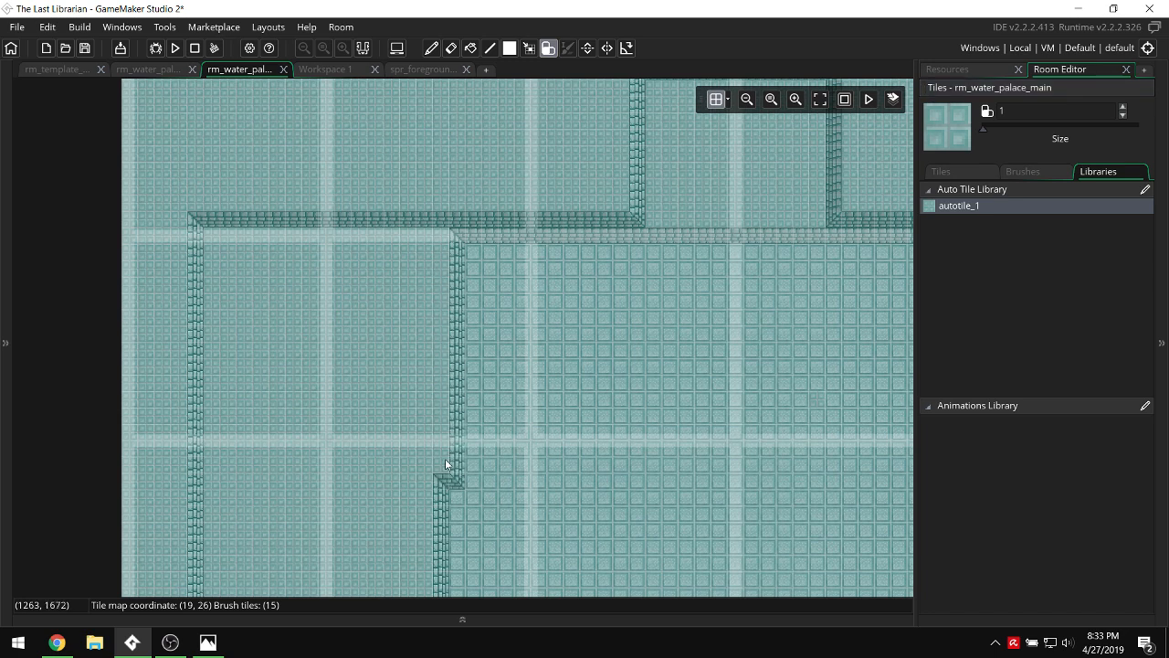
scroll(444, 459, down, 3)
mouse_move(450, 395)
mouse_down()
mouse_move(445, 277)
mouse_move(448, 386)
mouse_up()
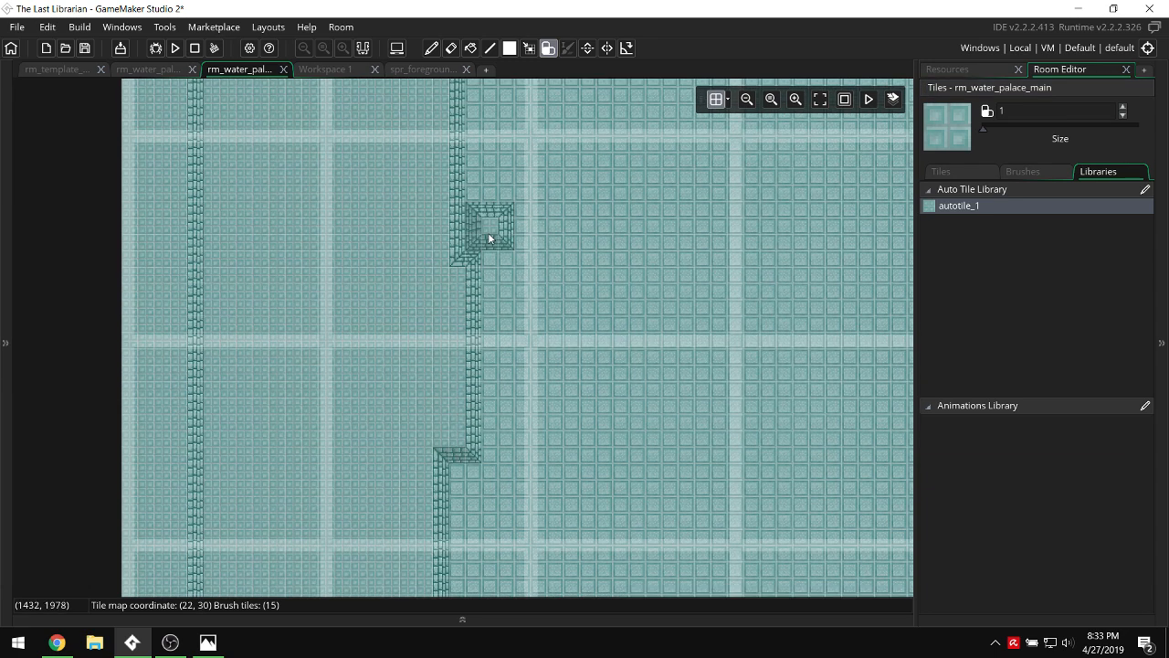
scroll(478, 467, down, 3)
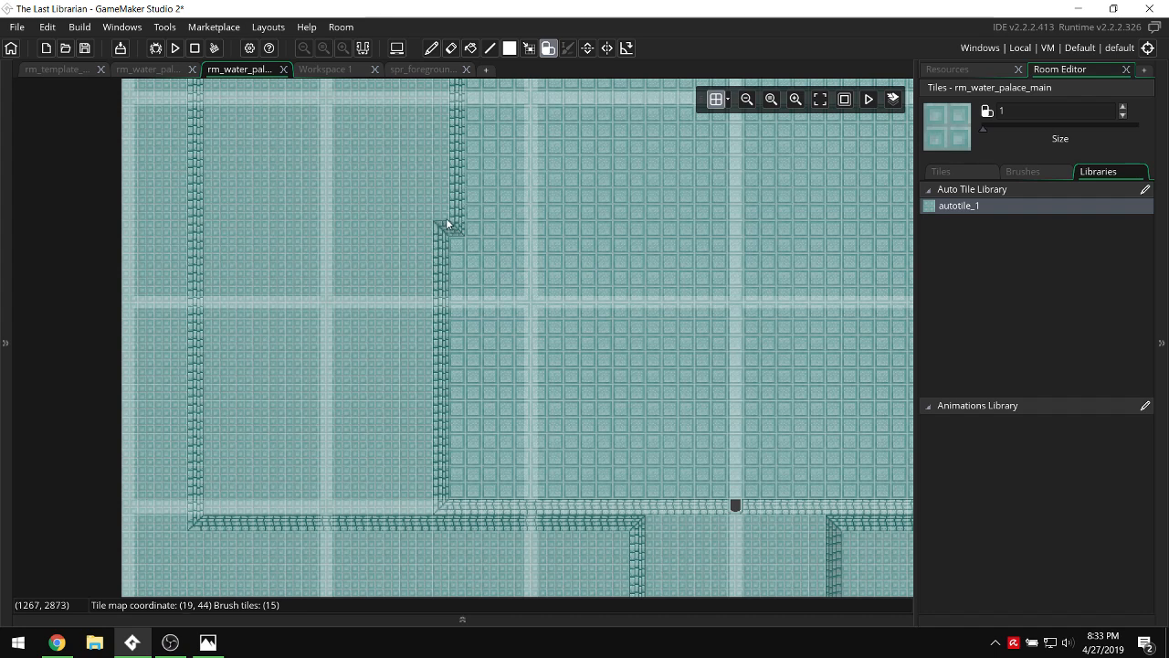
drag(446, 218, 448, 499)
Paint autotile_1 along the full right inner wall, shifting it one tile toward the room's centre.
scroll(676, 289, right, 3)
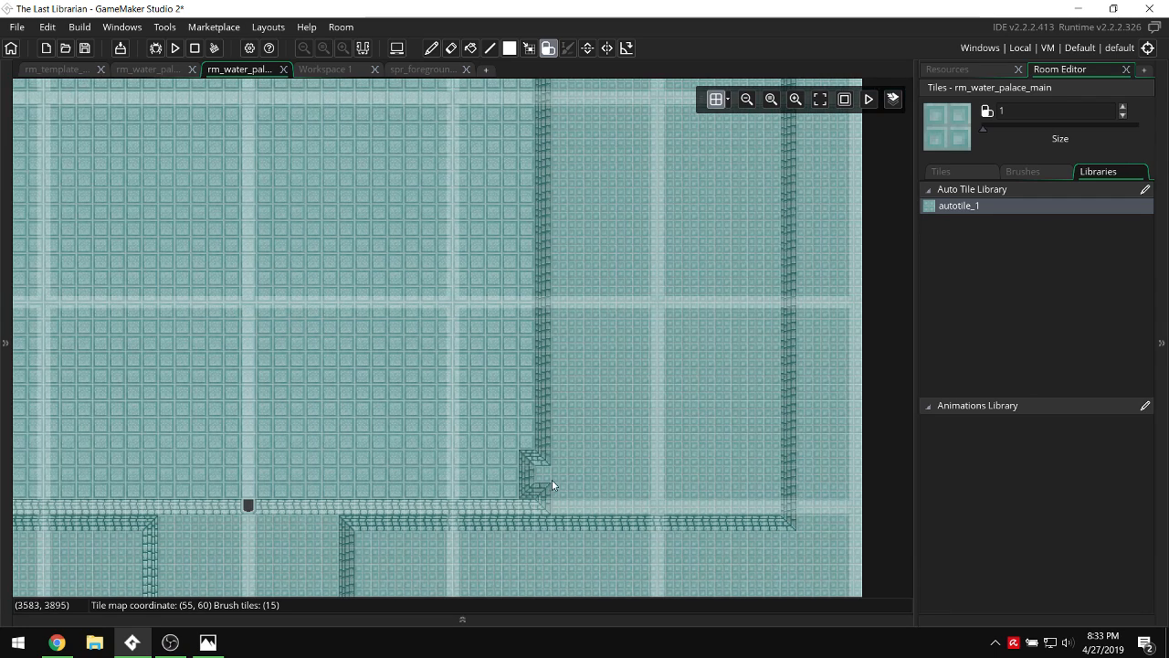
mouse_move(552, 479)
mouse_down()
mouse_move(551, 511)
mouse_move(551, 253)
mouse_up()
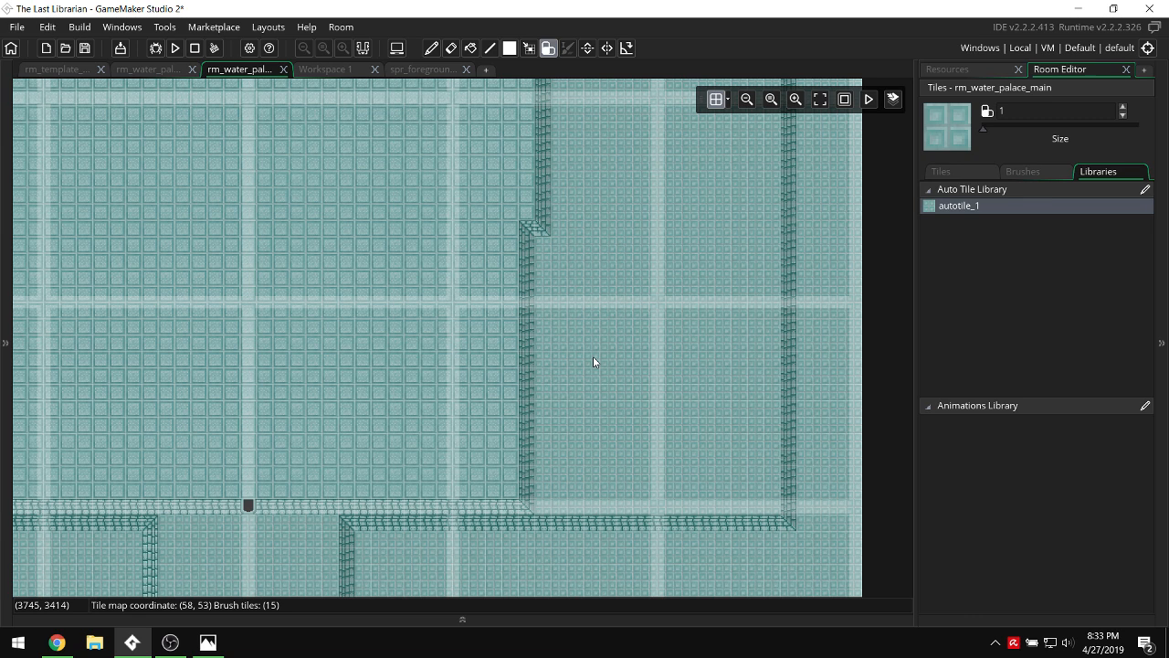
scroll(593, 361, up, 4)
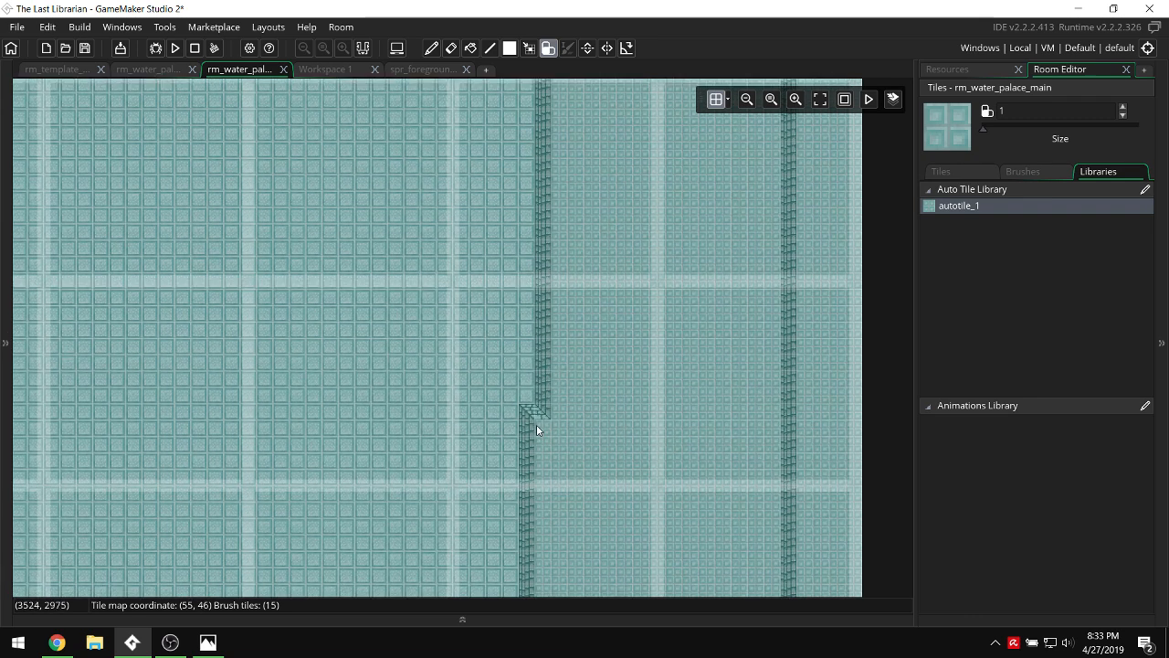
mouse_move(536, 424)
mouse_down()
mouse_move(538, 217)
mouse_move(540, 496)
mouse_up()
scroll(539, 219, up, 4)
scroll(548, 384, up, 7)
scroll(626, 382, down, 7)
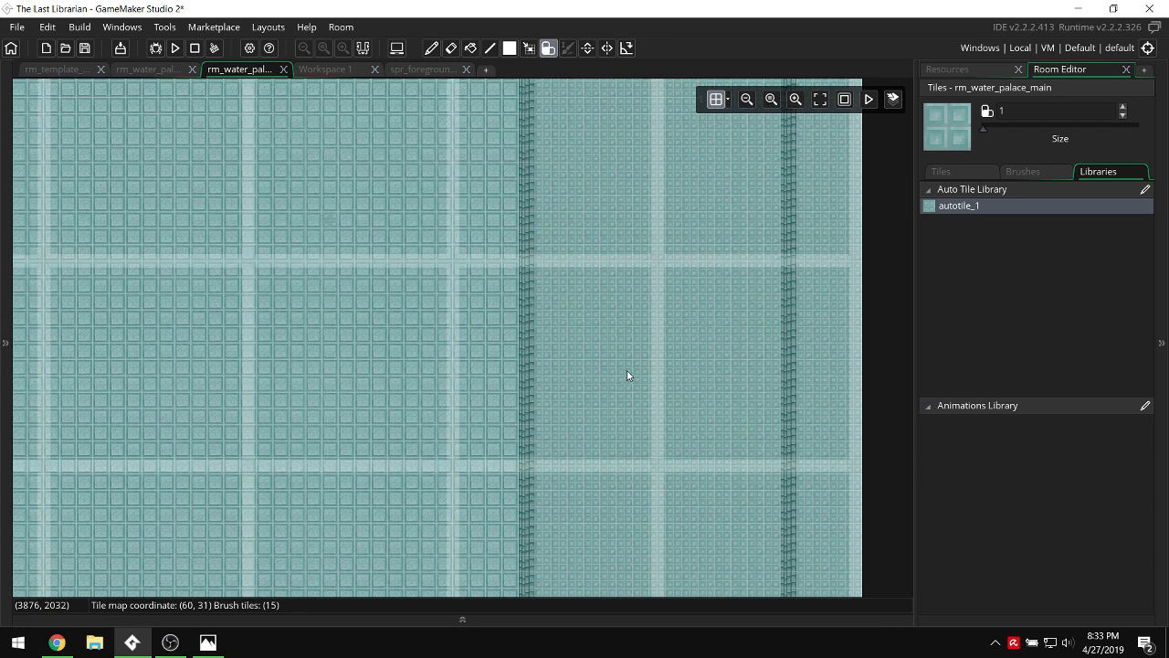
Paint autotile_1 on Tiles_WallsB down the right outer wall, shifting it one tile toward the room's centre.
mouse_move(3, 344)
click(73, 189)
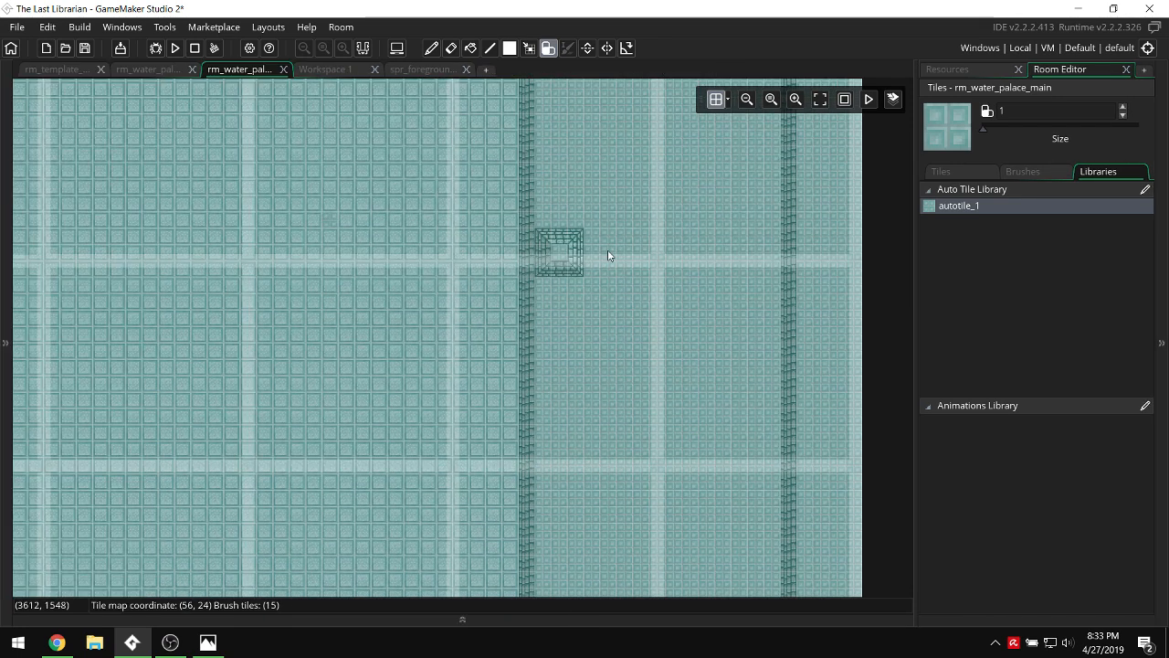
scroll(789, 240, up, 7)
drag(788, 332, 776, 521)
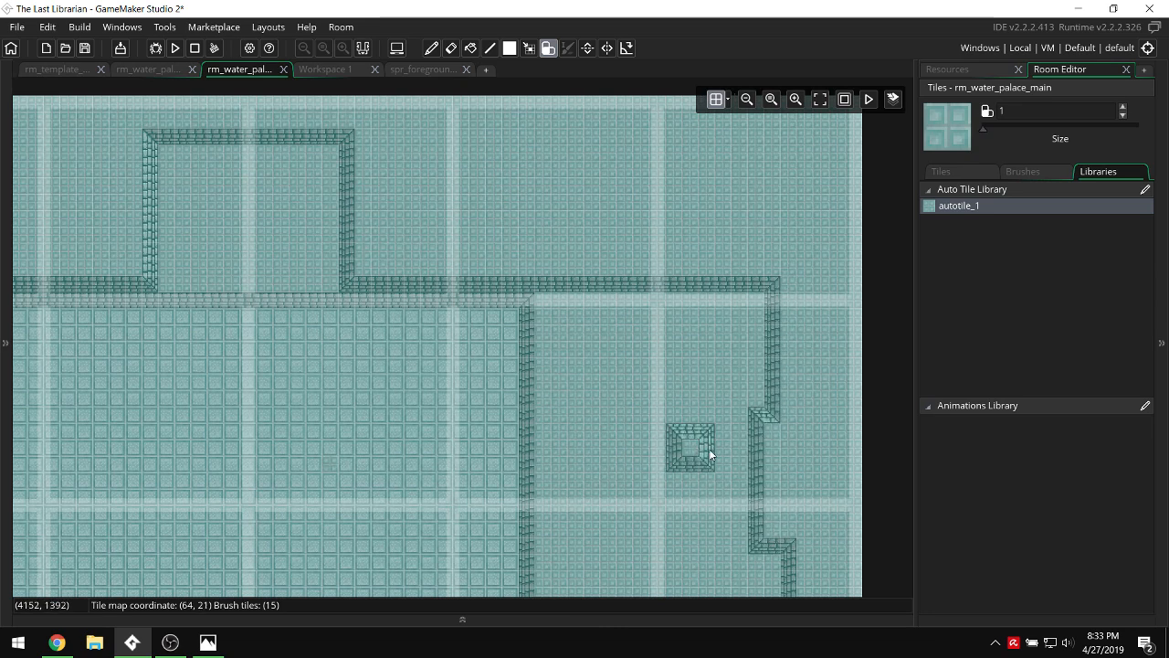
drag(753, 479, 752, 558)
scroll(793, 425, down, 3)
drag(793, 370, 794, 533)
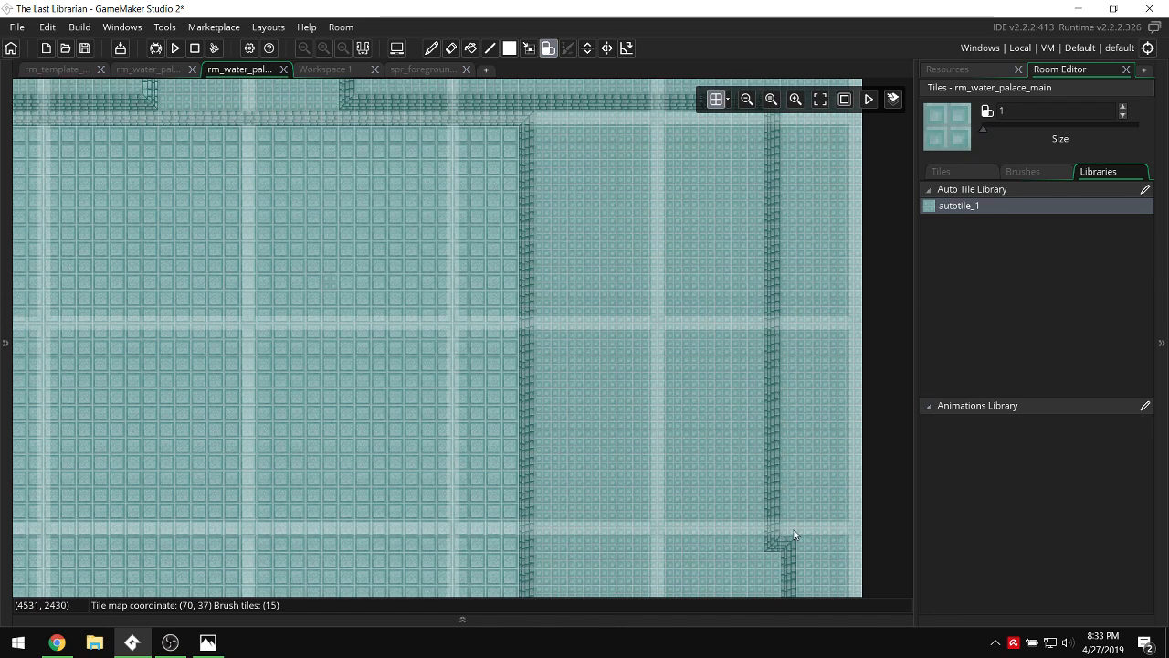
scroll(794, 533, down, 6)
drag(787, 206, 787, 573)
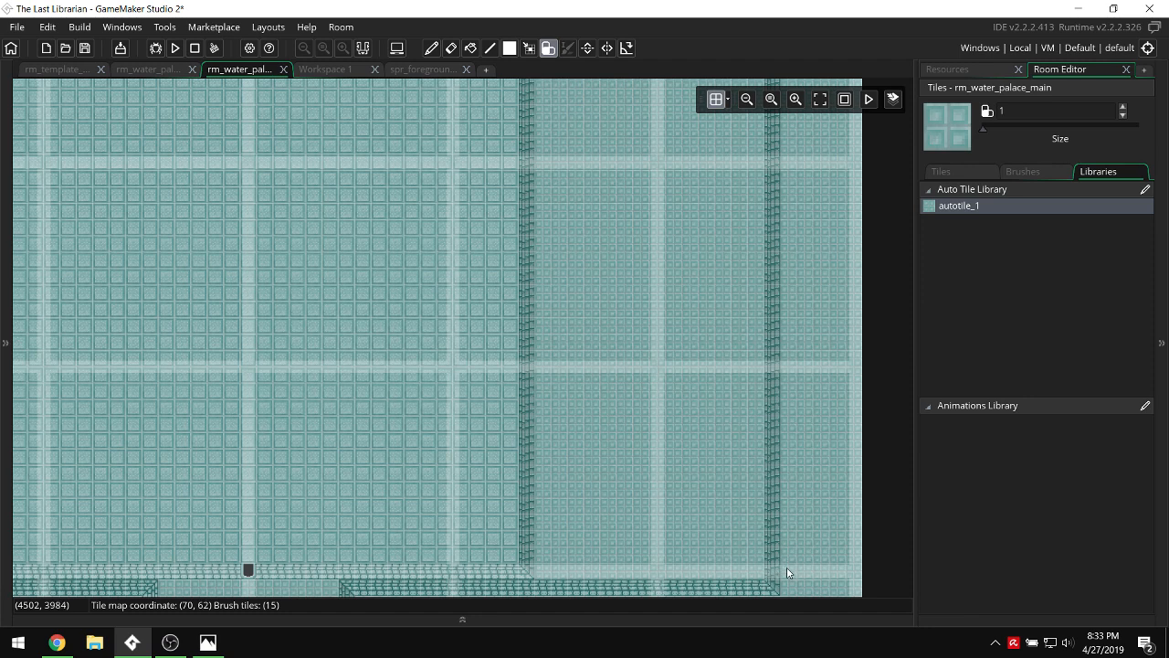
Paint autotile_1 along the left outer wall from its lower corner to its upper corner, shifting it one tile inward.
scroll(751, 344, down, 3)
shift+scroll(640, 345, left, 3)
shift+scroll(465, 345, left, 3)
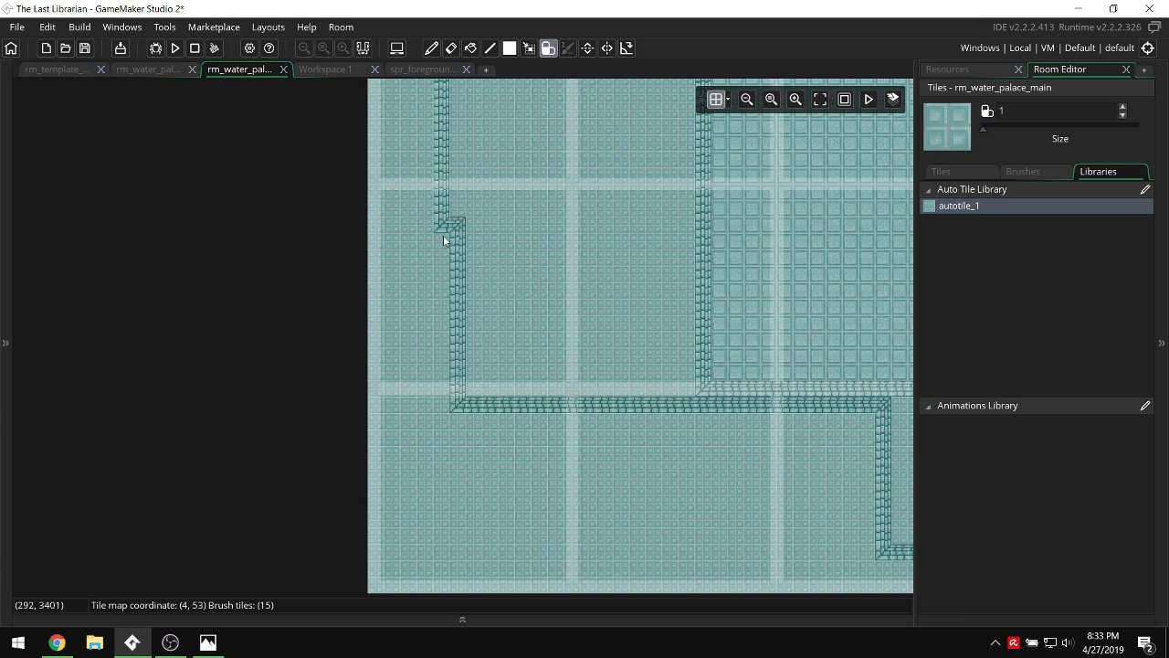
scroll(448, 192, up, 3)
scroll(445, 311, up, 3)
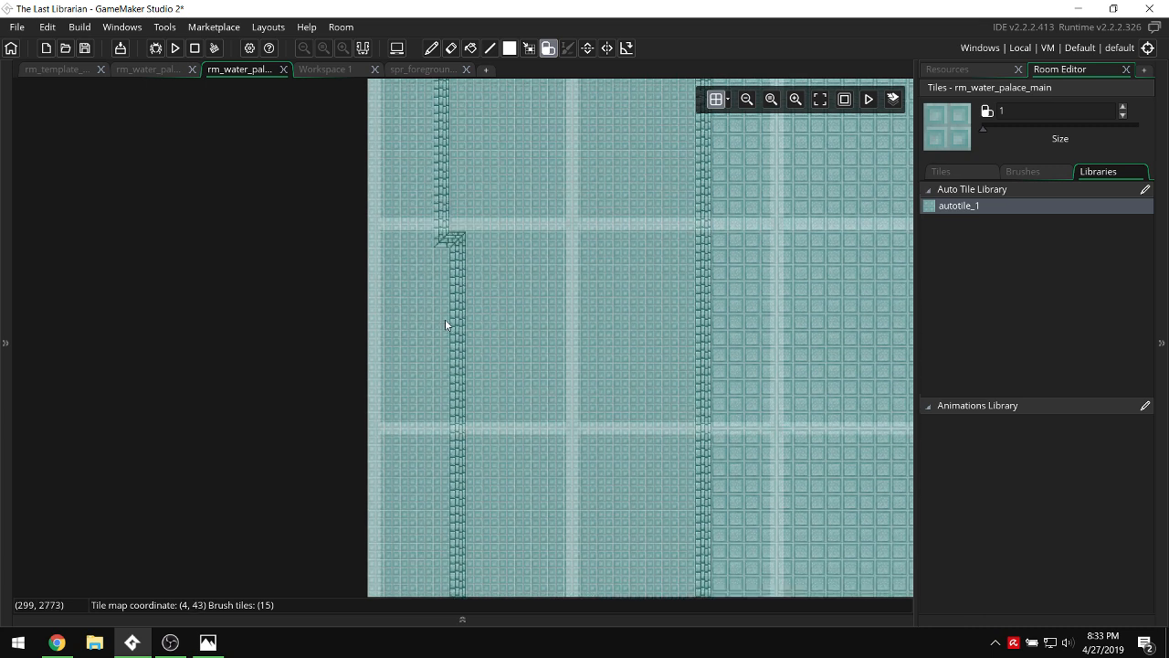
scroll(444, 298, up, 3)
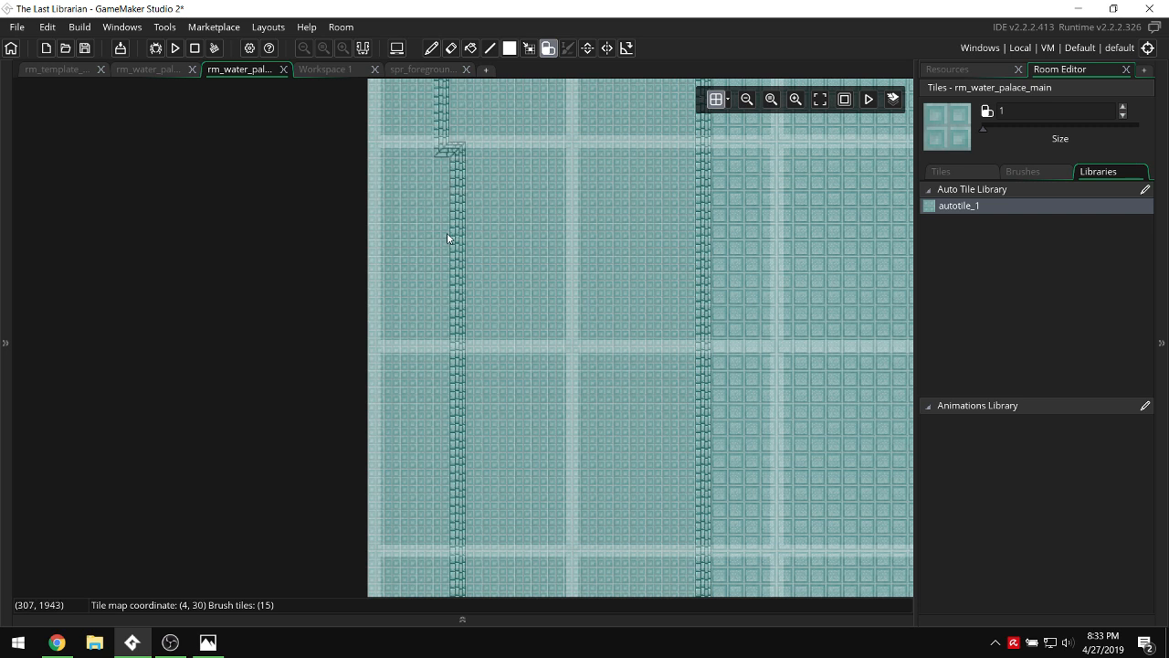
scroll(447, 256, up, 3)
drag(447, 263, 448, 463)
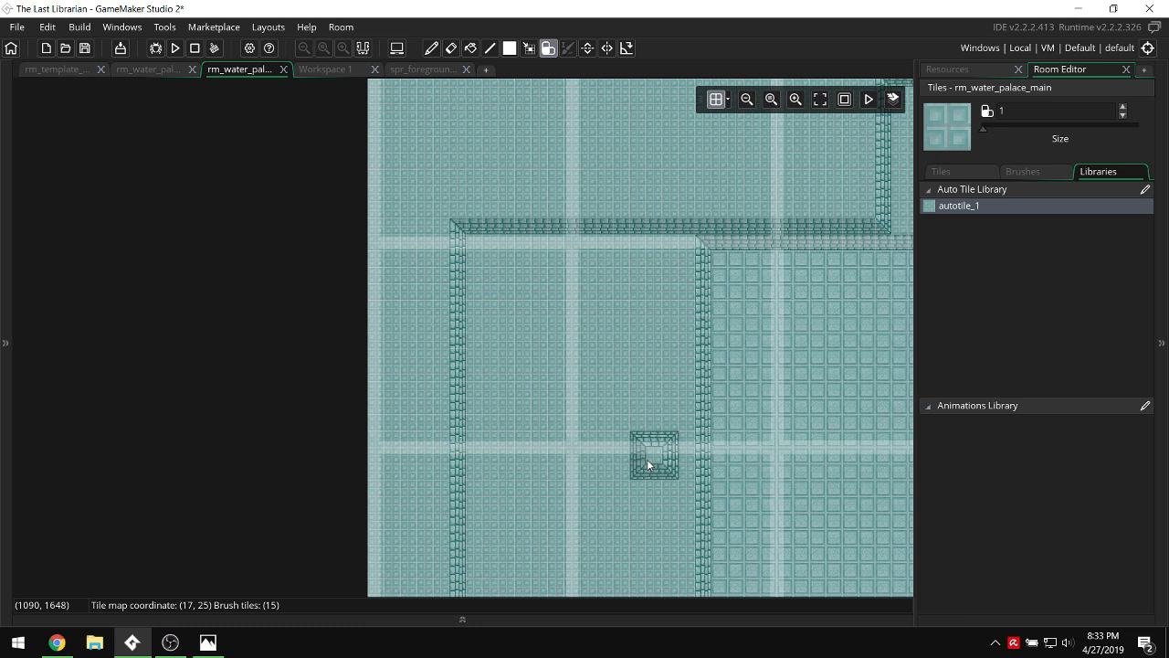
Check the floor plan and paint an autotile_1 alcove at the left outer wall's lower corner, extending three tiles outward.
shift+scroll(642, 441, right, 2)
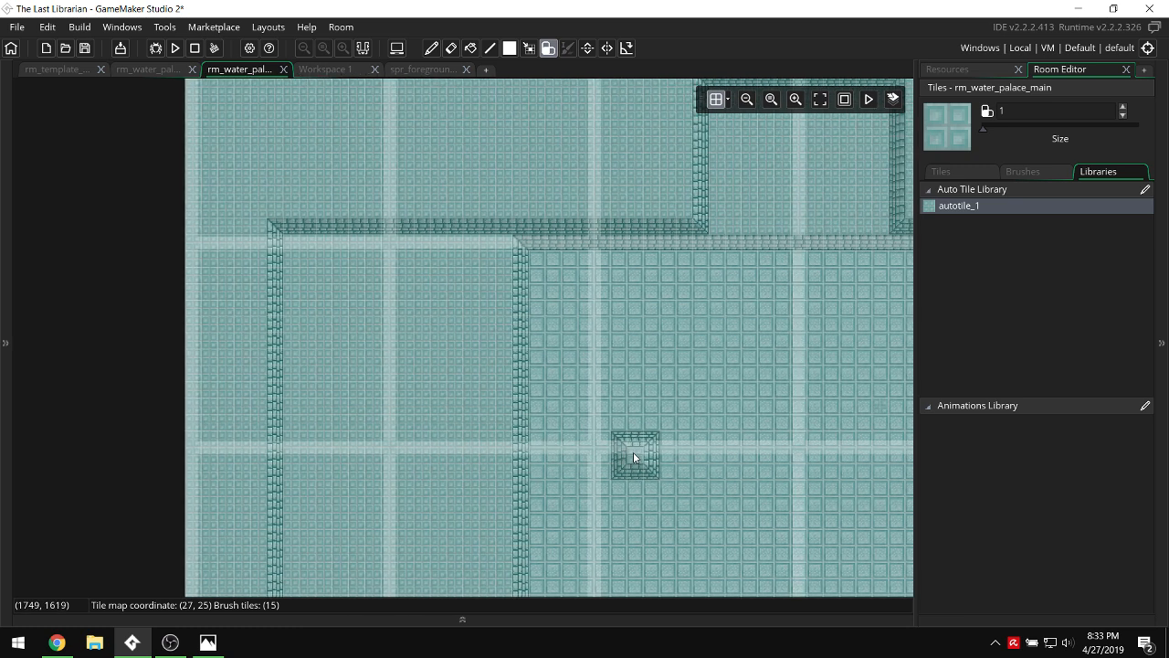
scroll(633, 452, down, 4)
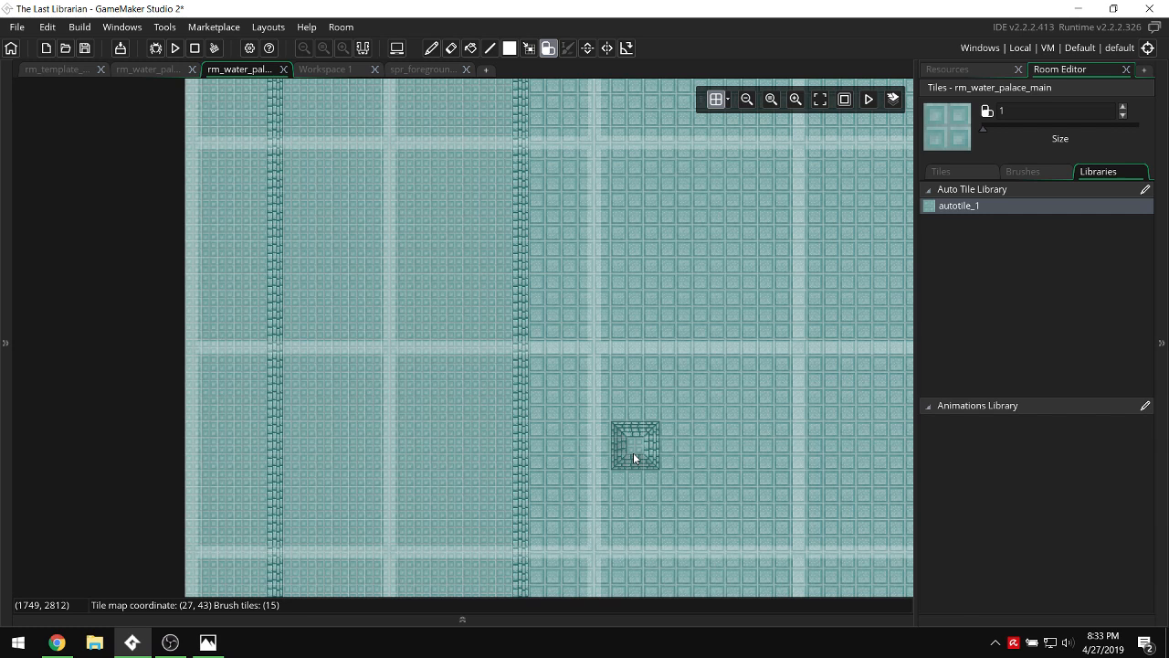
scroll(633, 452, down, 3)
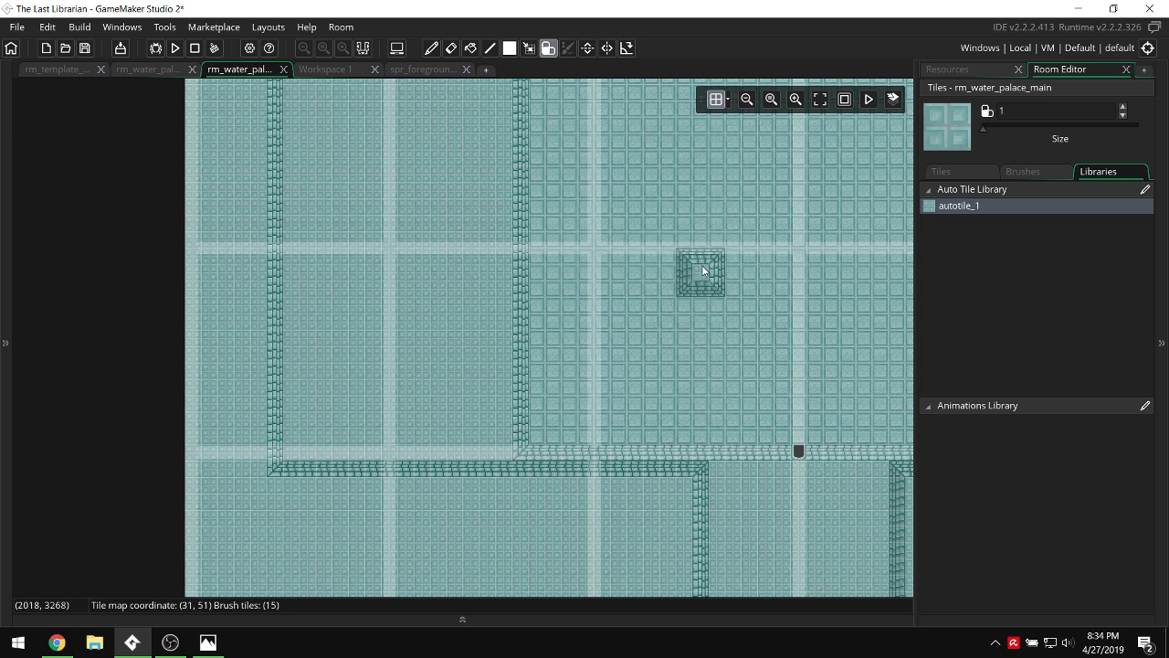
shift+scroll(703, 270, left, 3)
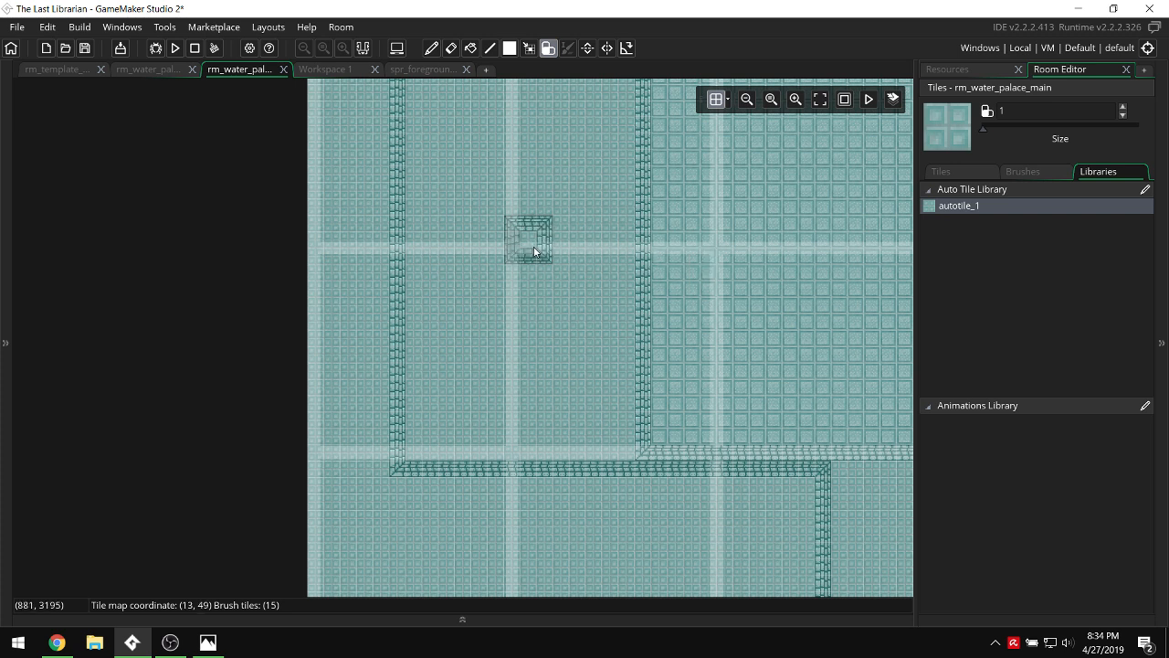
click(5, 344)
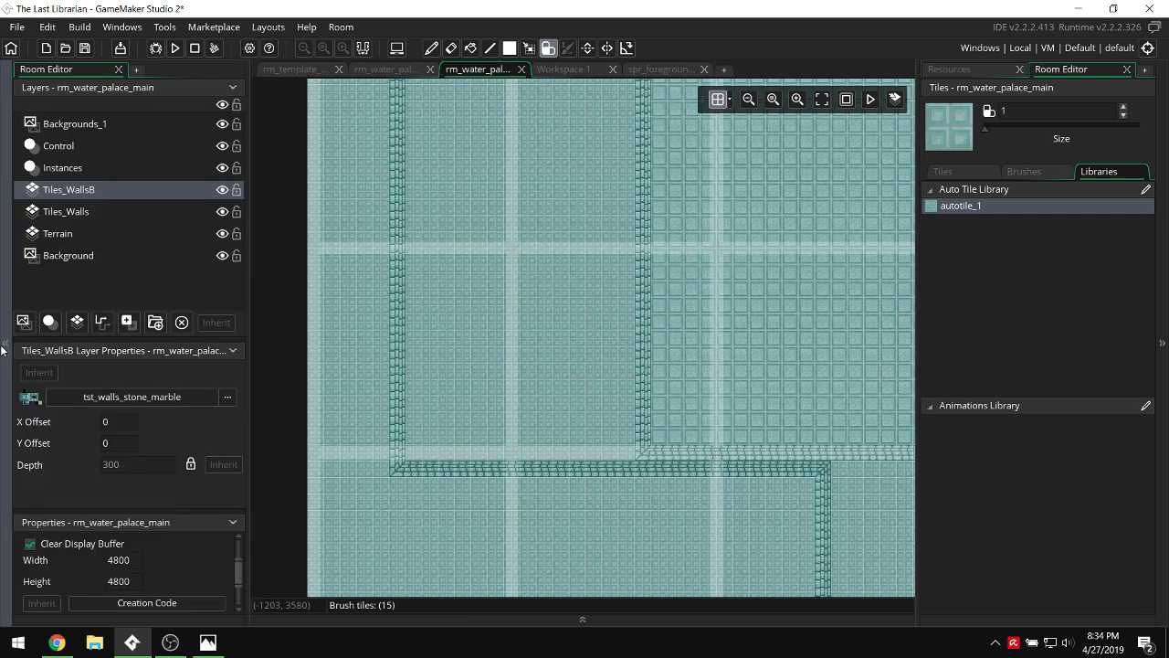
click(2, 346)
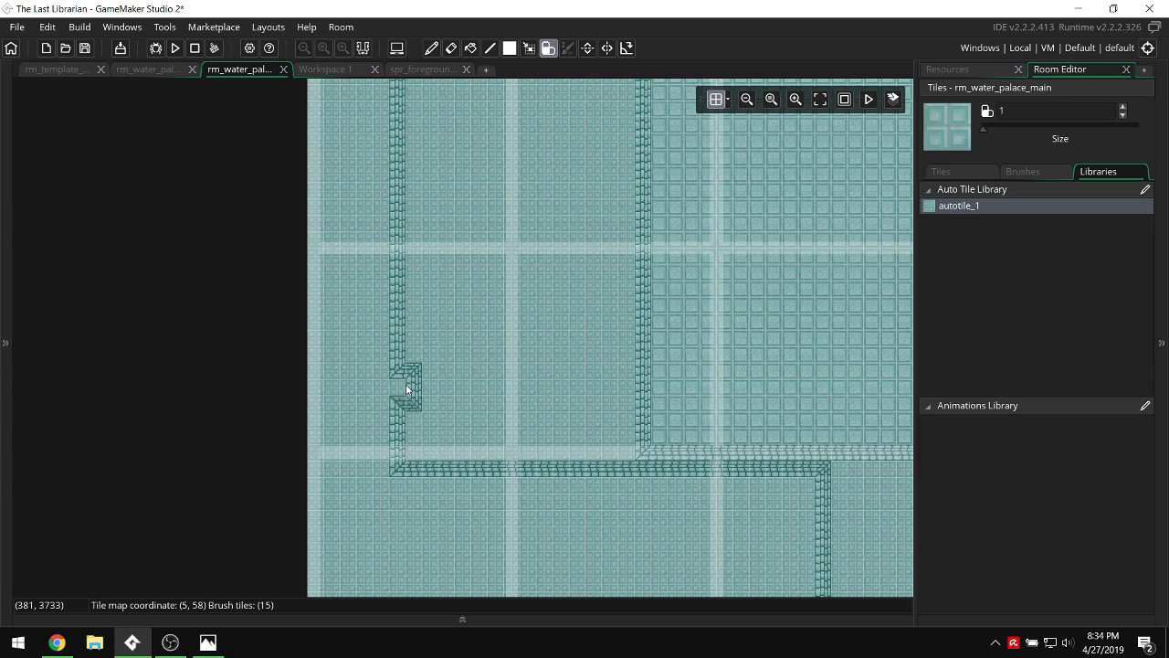
click(207, 643)
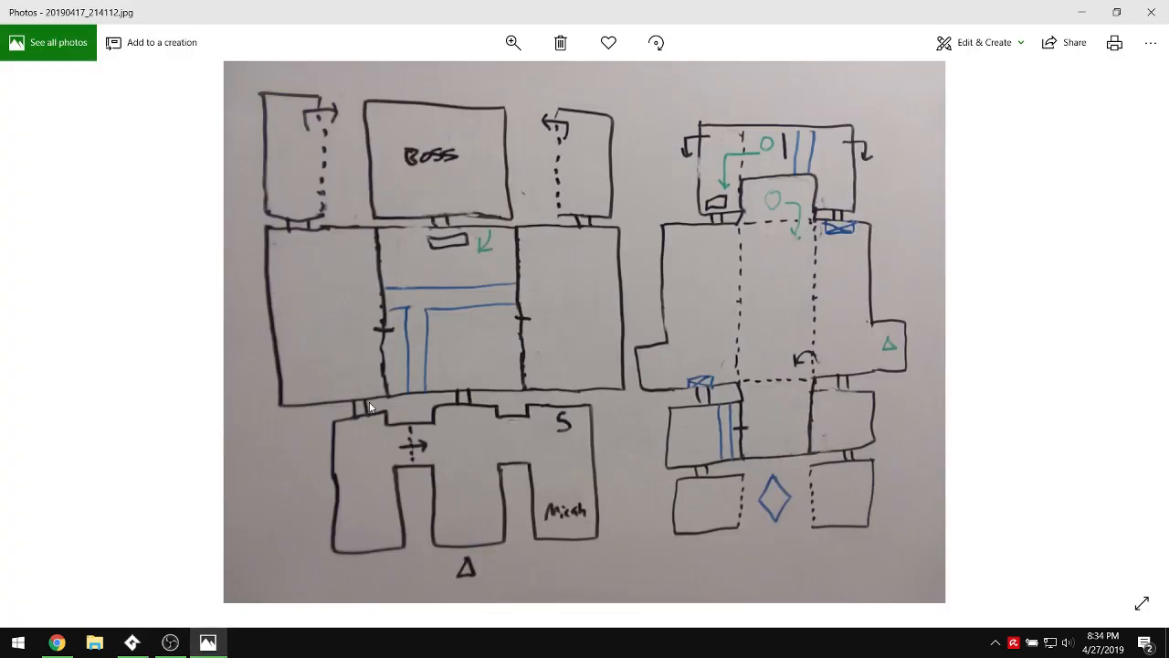
click(132, 642)
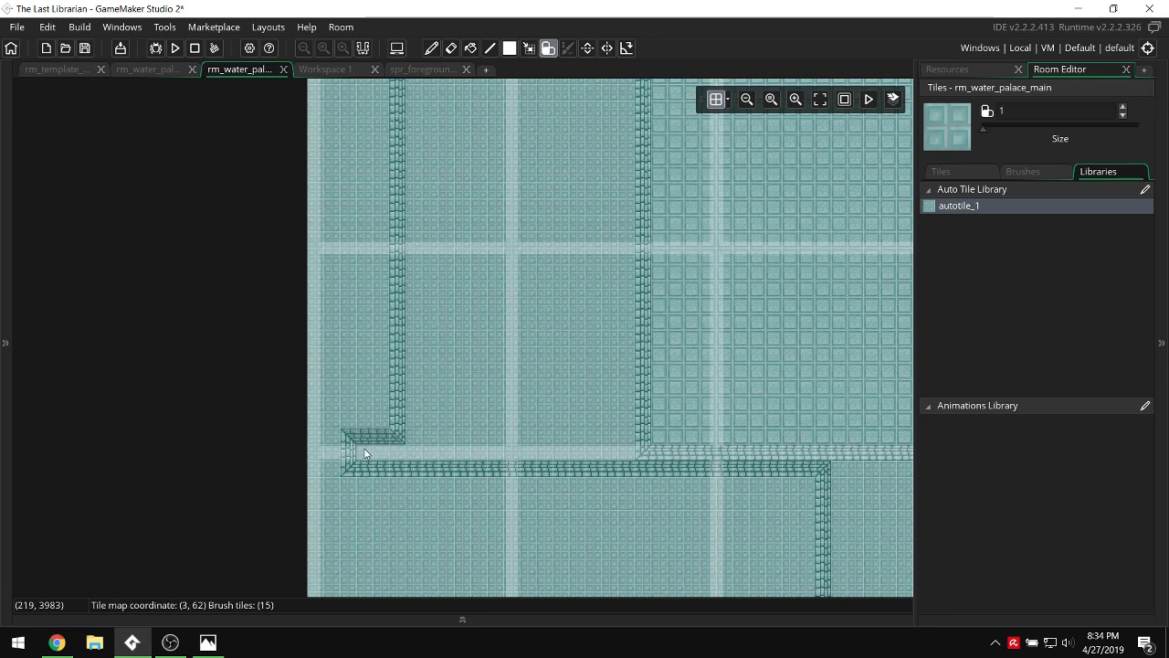
mouse_move(364, 452)
mouse_down()
mouse_move(368, 375)
mouse_move(393, 358)
mouse_up()
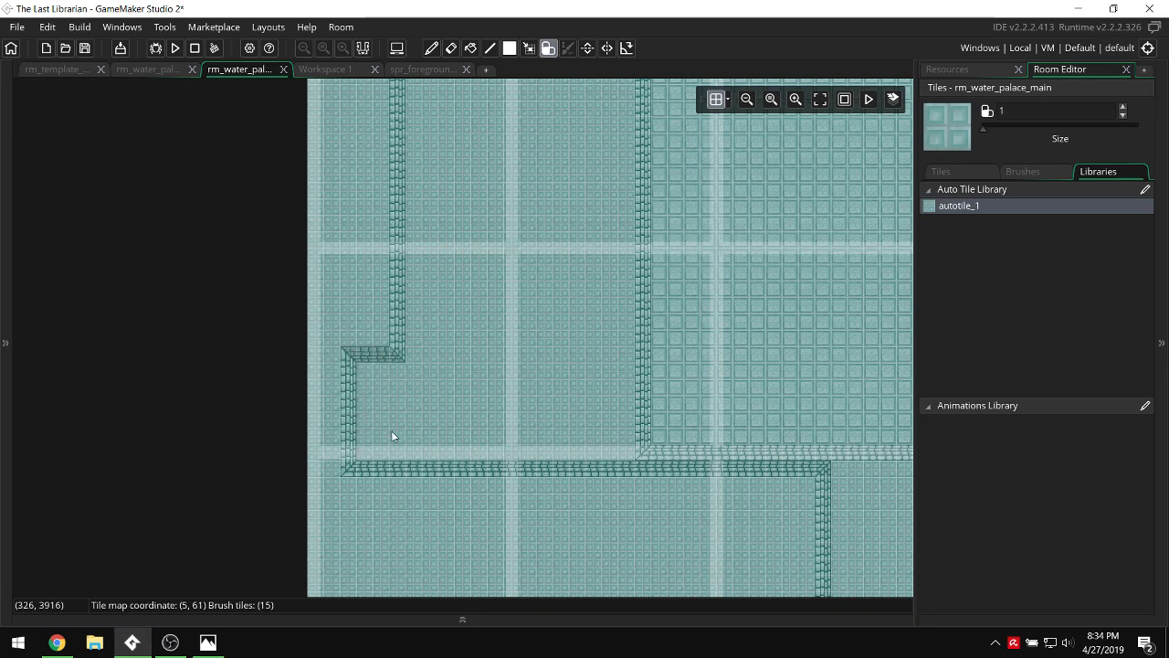
scroll(391, 430, up, 2)
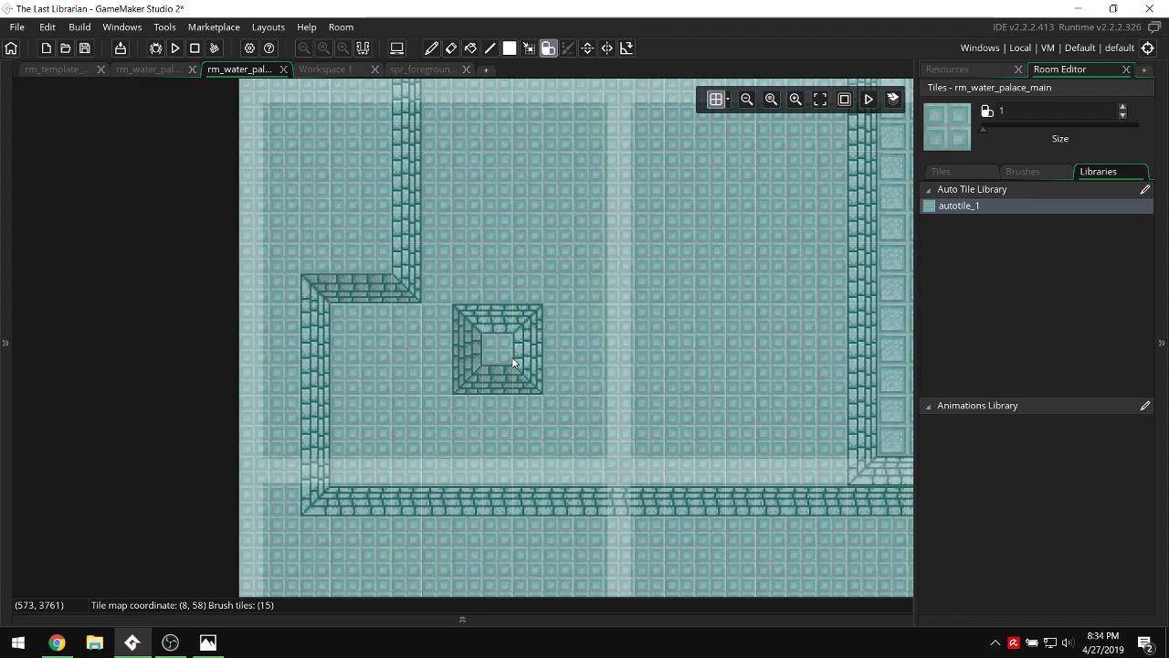
drag(398, 295, 343, 285)
Paint a matching three-tile-wide autotile_1 alcove at the right outer wall's lower corner, level with the left alcove.
middle_drag(685, 272, 508, 272)
ctrl+scroll(505, 273, down, 1)
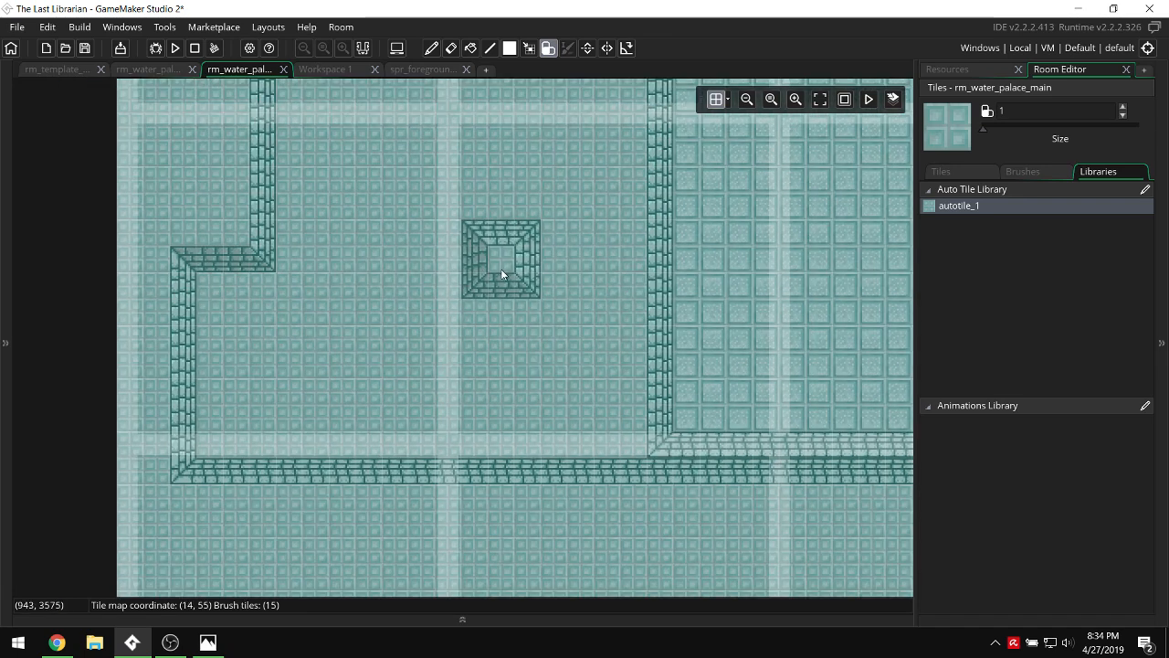
ctrl+scroll(473, 271, down, 2)
scroll(461, 270, right, 6)
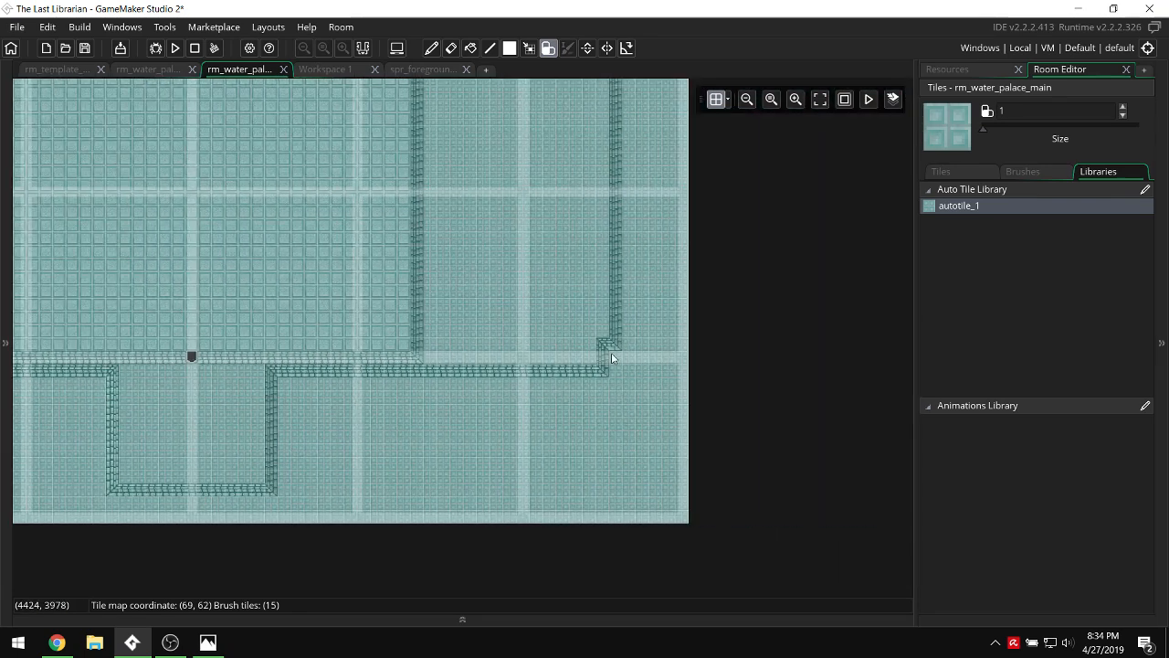
mouse_move(611, 354)
mouse_down()
mouse_move(636, 352)
mouse_move(637, 290)
mouse_move(605, 322)
mouse_up()
scroll(600, 322, left, 5)
scroll(600, 322, right, 4)
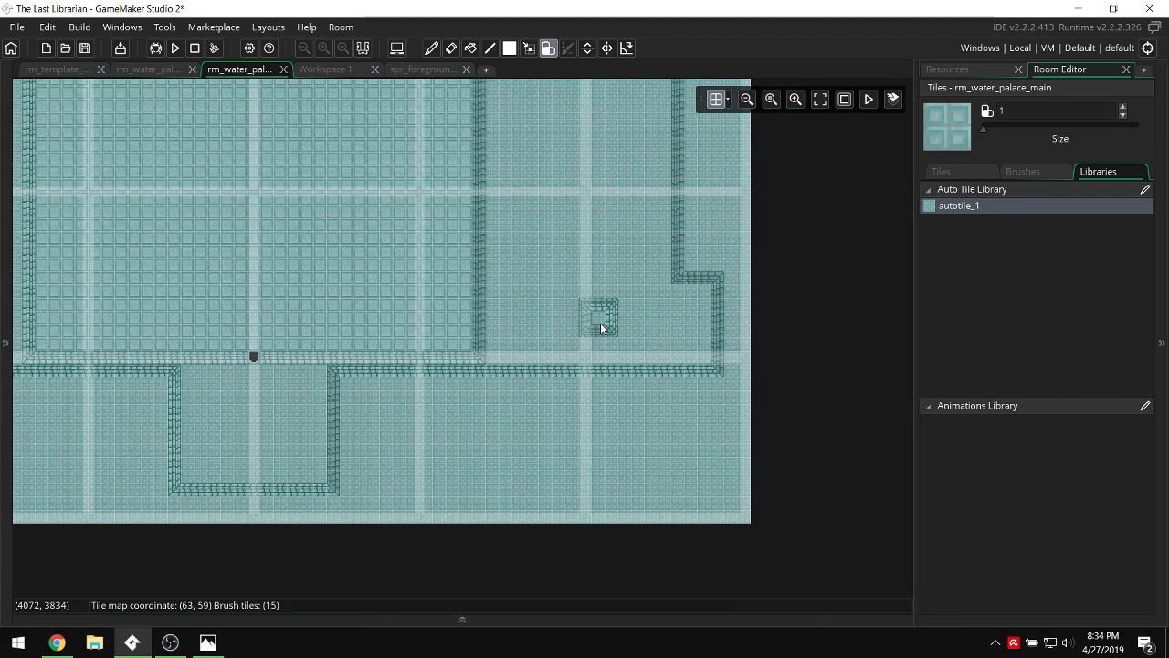
scroll(703, 279, left, 6)
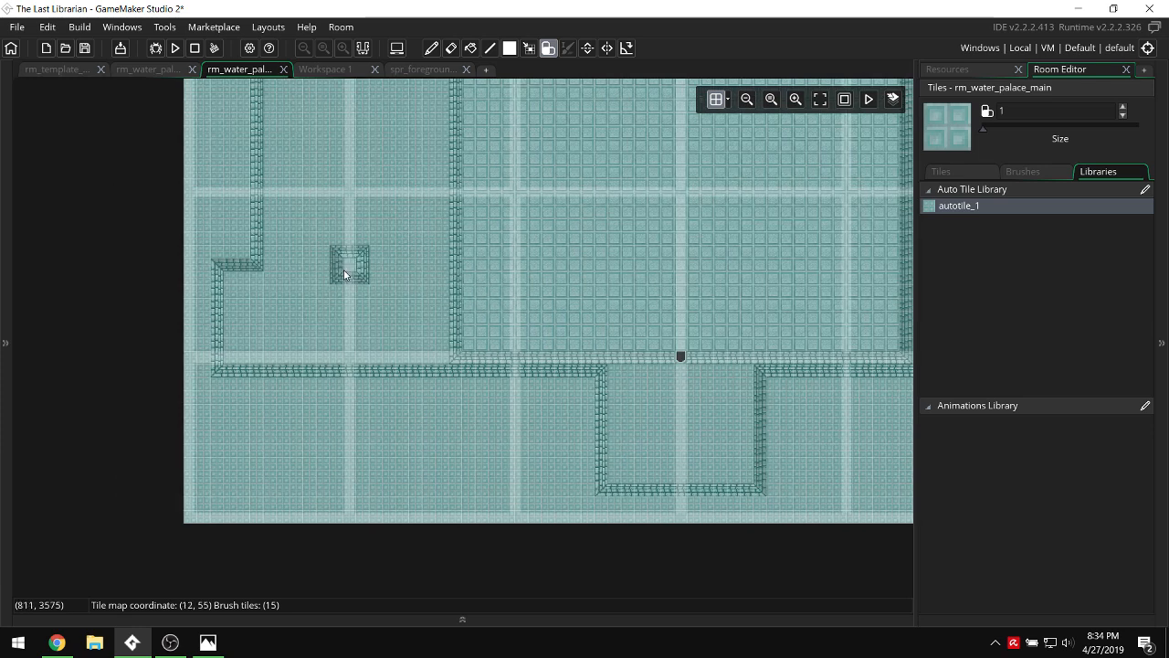
click(276, 276)
scroll(276, 277, right, 8)
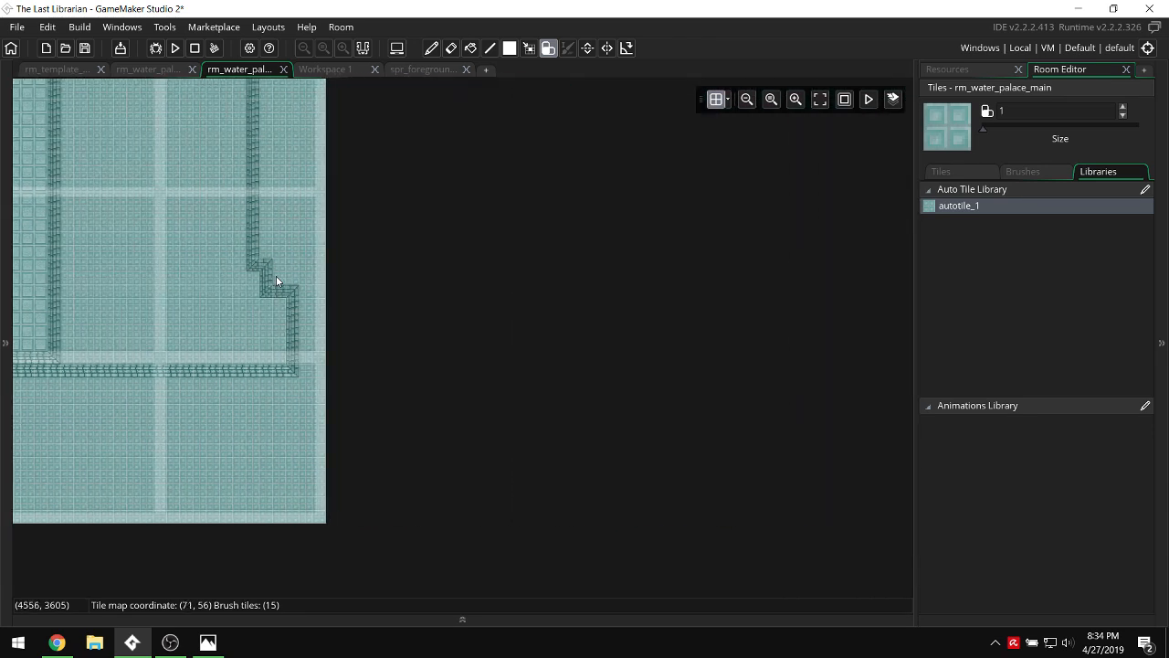
scroll(273, 277, left, 8)
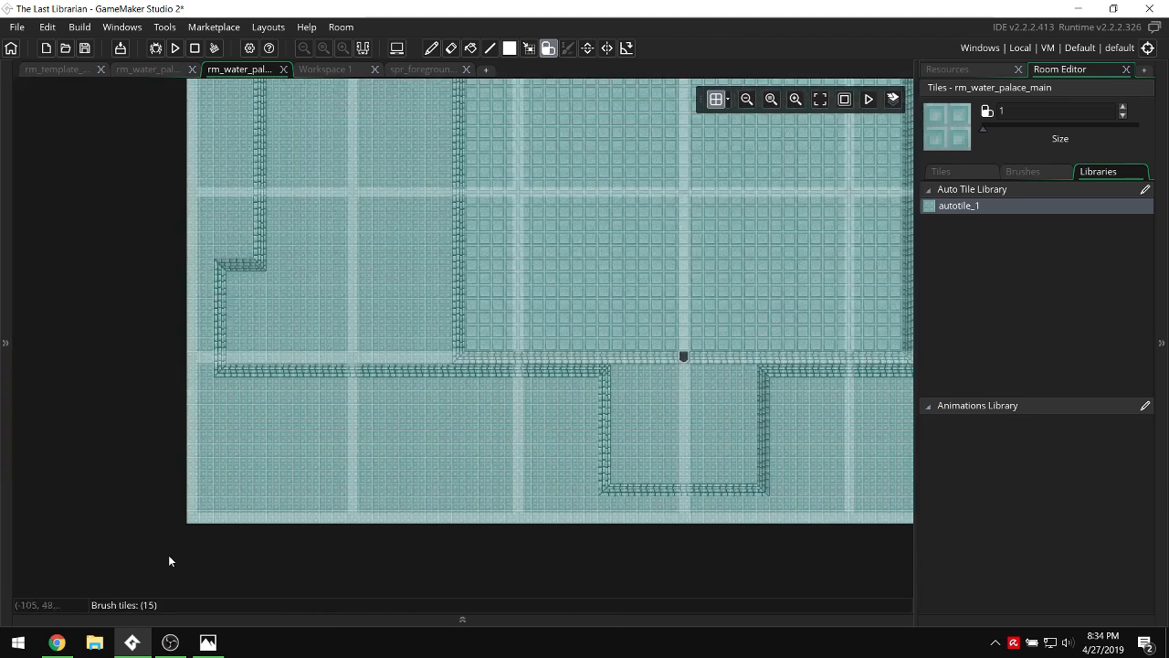
Recheck the floor plan and repaint the lower-right alcove's outer edge with autotile_1, one tile inward.
click(207, 642)
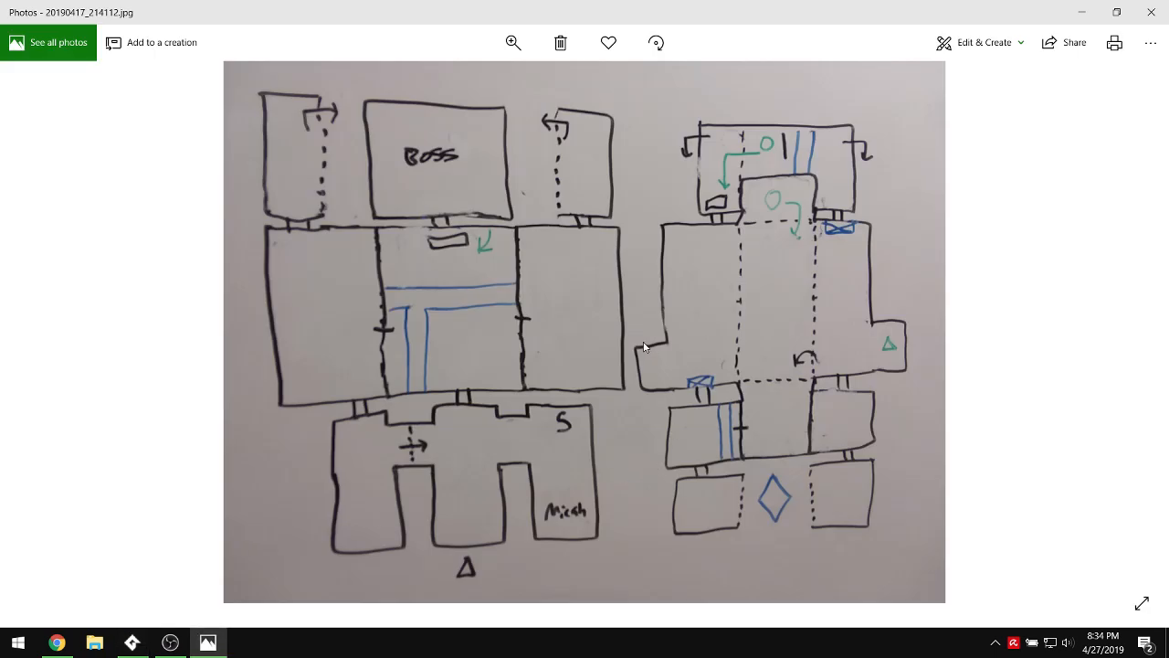
click(131, 644)
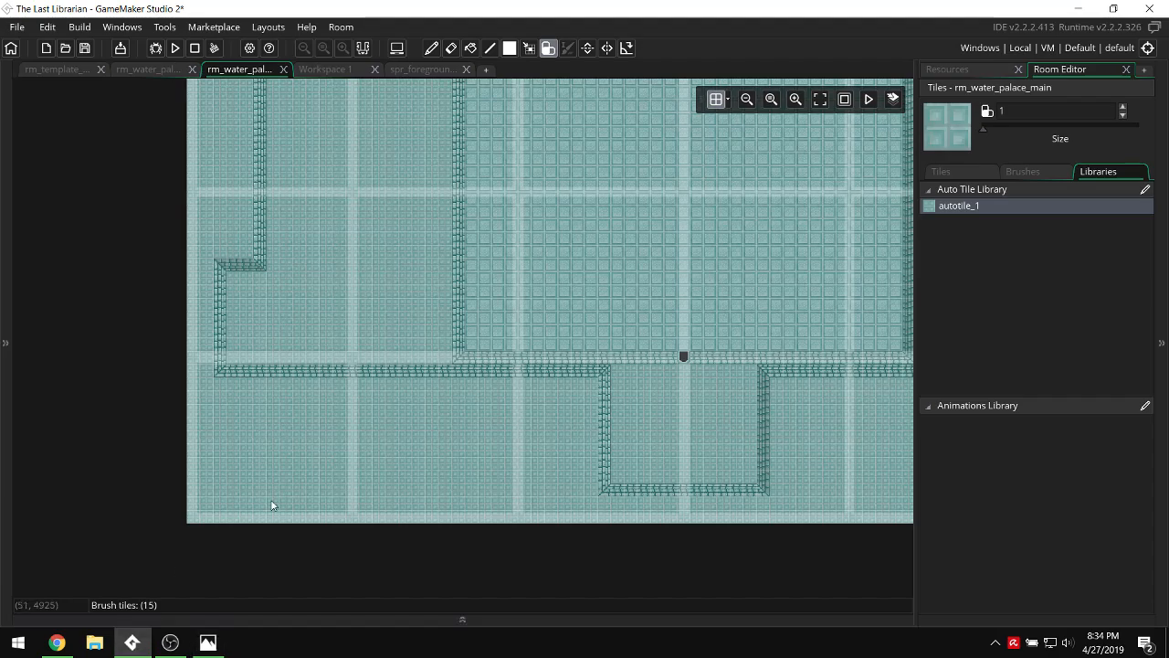
ctrl+scroll(424, 331, down, 2)
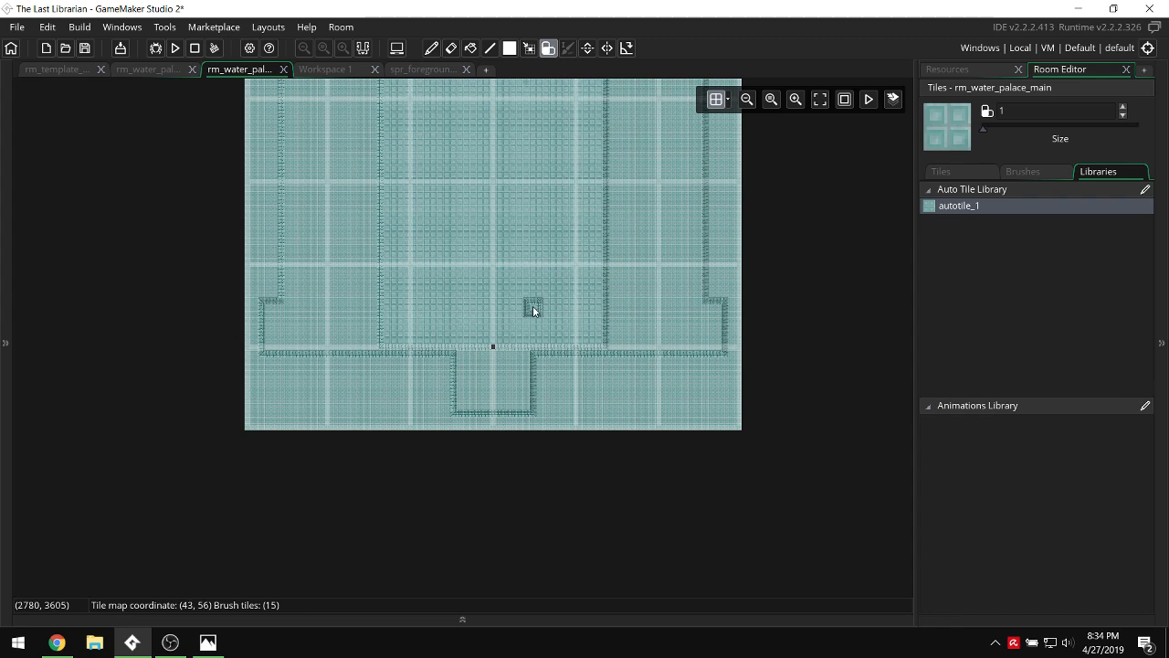
scroll(533, 305, up, 3)
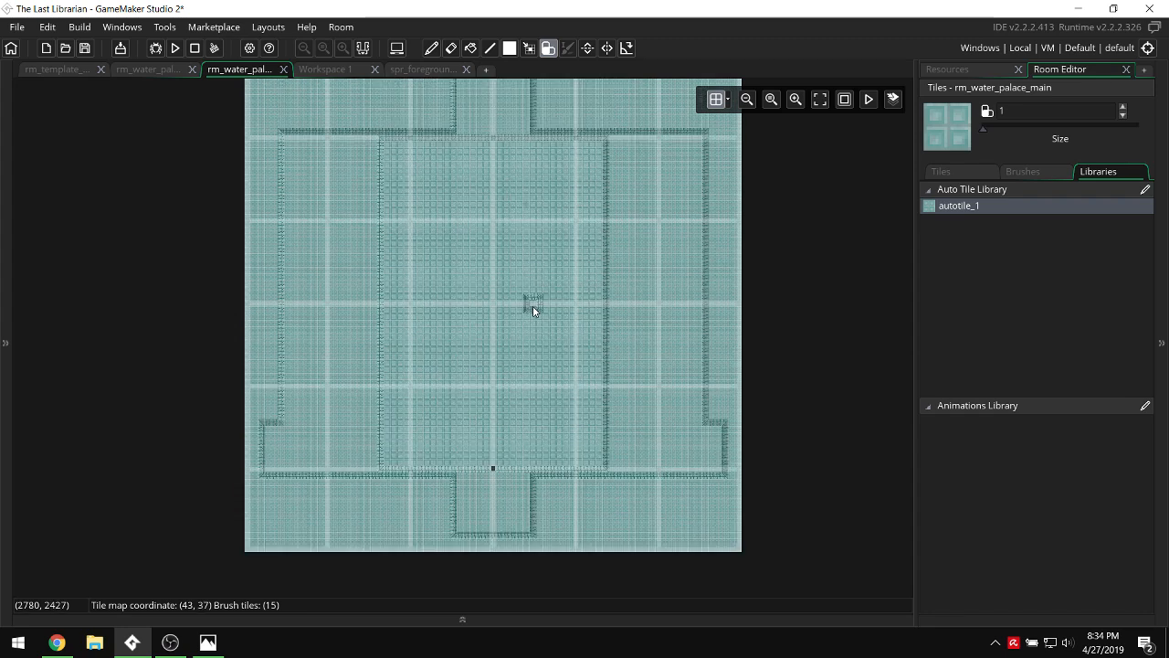
ctrl+scroll(716, 322, up, 3)
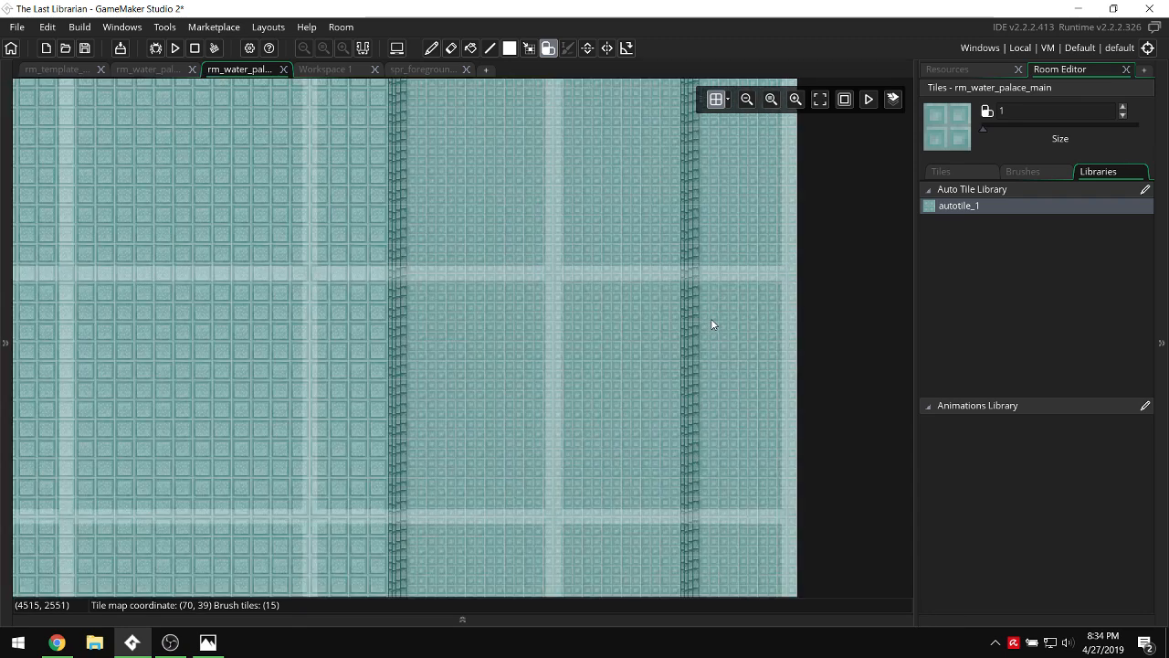
scroll(711, 318, down, 3)
drag(752, 363, 754, 503)
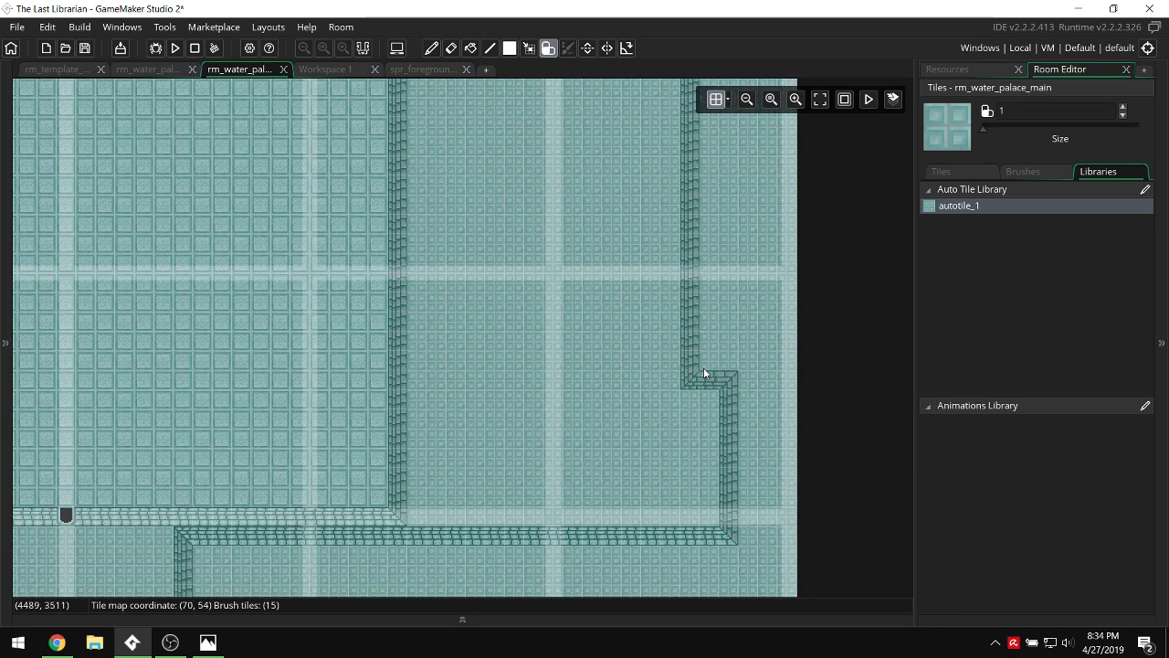
Paint autotile_1 along the right outer wall from the alcove to the upper corner, shifting it another tile inward.
drag(691, 364, 692, 151)
scroll(691, 182, up, 4)
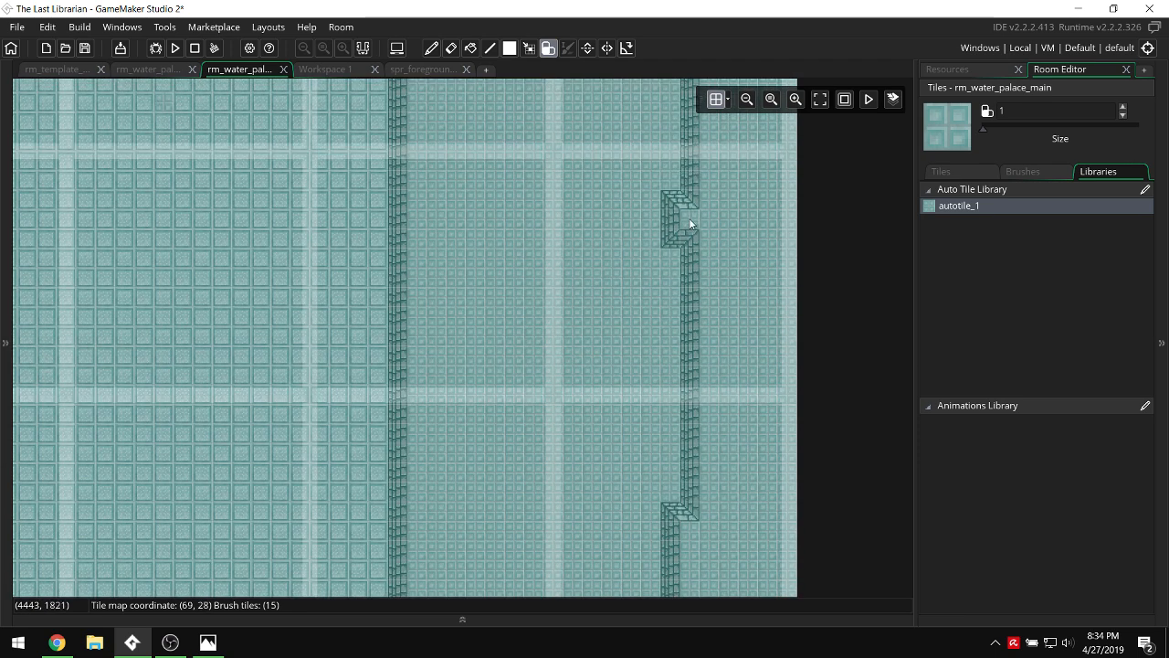
drag(689, 217, 683, 457)
scroll(691, 439, up, 4)
mouse_move(692, 265)
mouse_down()
mouse_move(681, 484)
mouse_move(668, 502)
mouse_up()
right_drag(646, 475, 656, 587)
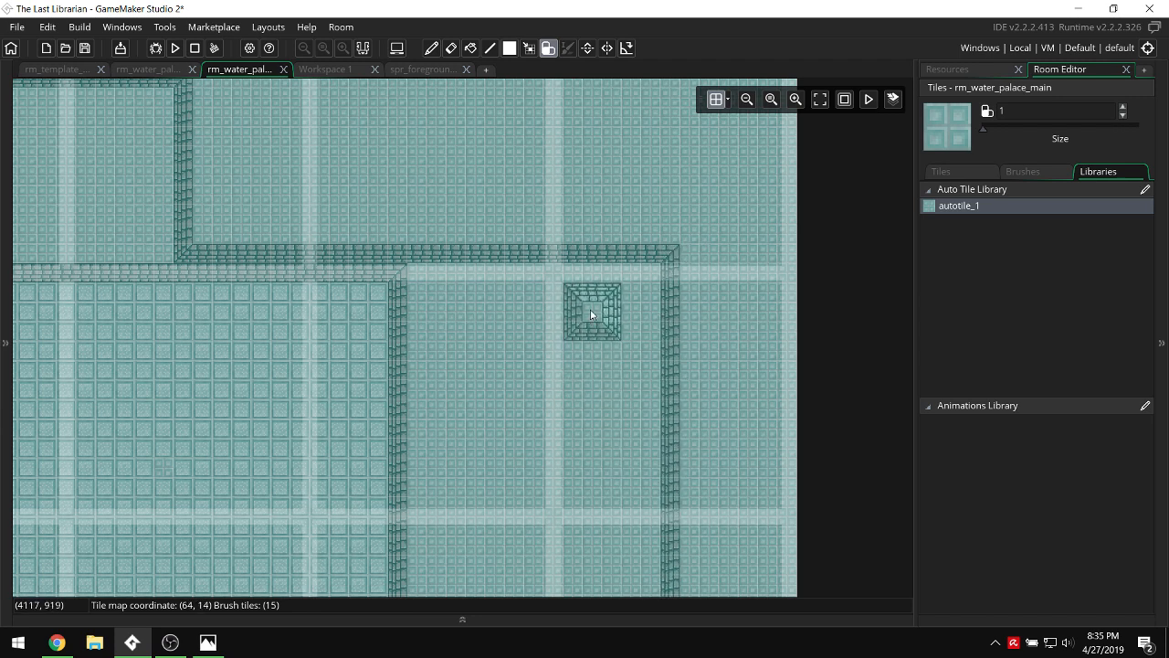
Repaint the lower-left alcove's outer edge with autotile_1, one tile inward, to mirror the right alcove.
scroll(582, 309, down, 3)
scroll(582, 307, left, 7)
scroll(582, 309, left, 8)
scroll(567, 315, down, 8)
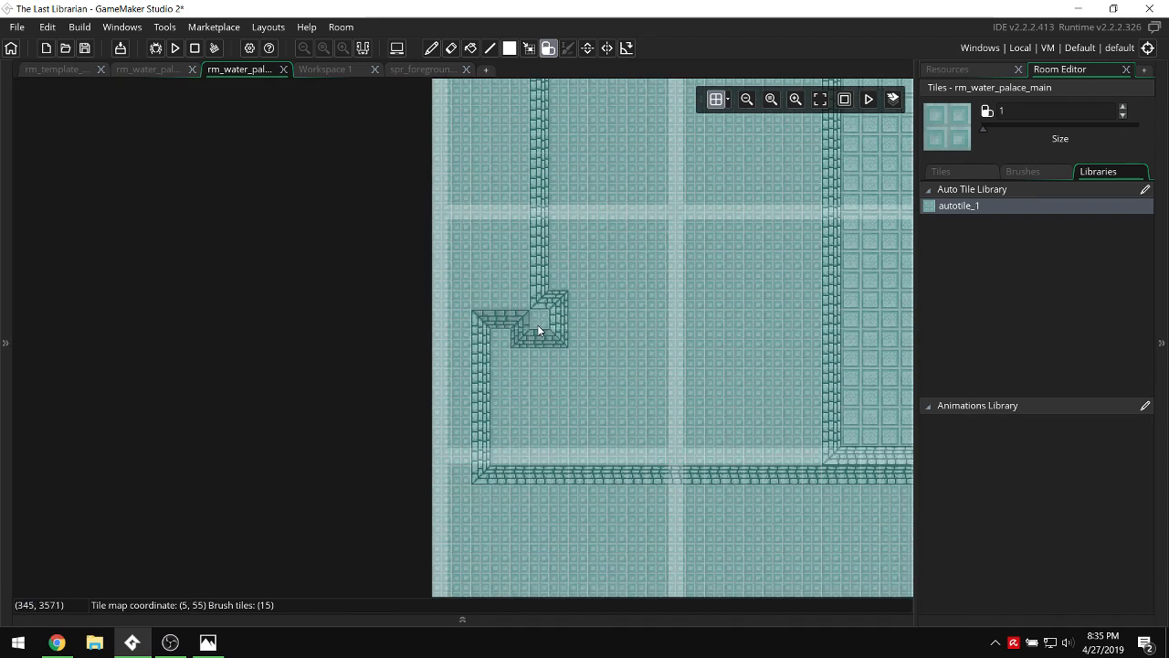
mouse_move(485, 336)
mouse_down()
mouse_move(484, 443)
mouse_move(535, 224)
mouse_move(551, 410)
mouse_up()
Paint autotile_1 along the left outer wall up to its upper corner, shifting it another tile inward.
scroll(526, 356, up, 3)
scroll(535, 222, up, 10)
scroll(548, 356, up, 7)
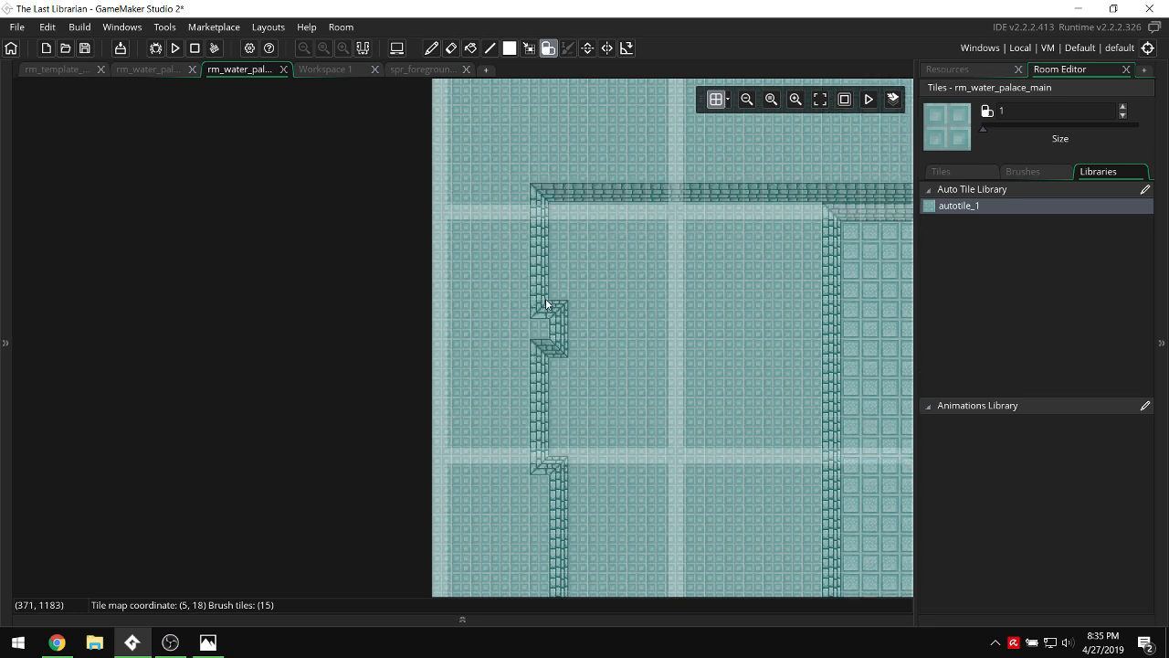
drag(538, 187, 539, 481)
ctrl+scroll(645, 293, down, 5)
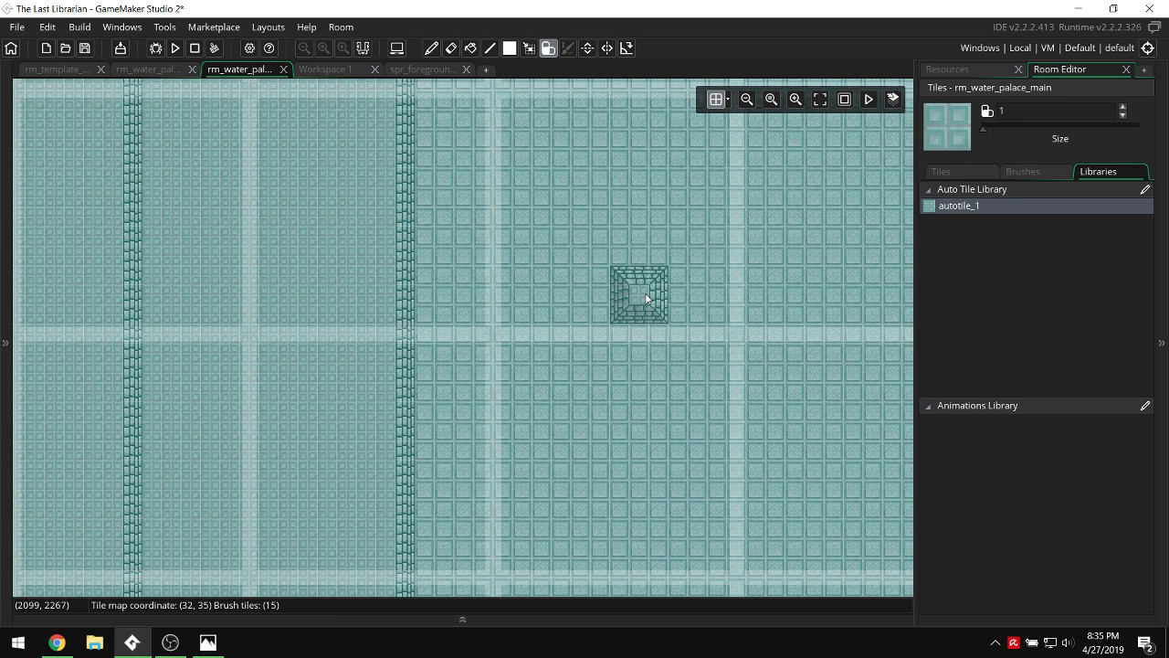
shift+scroll(645, 297, right, 3)
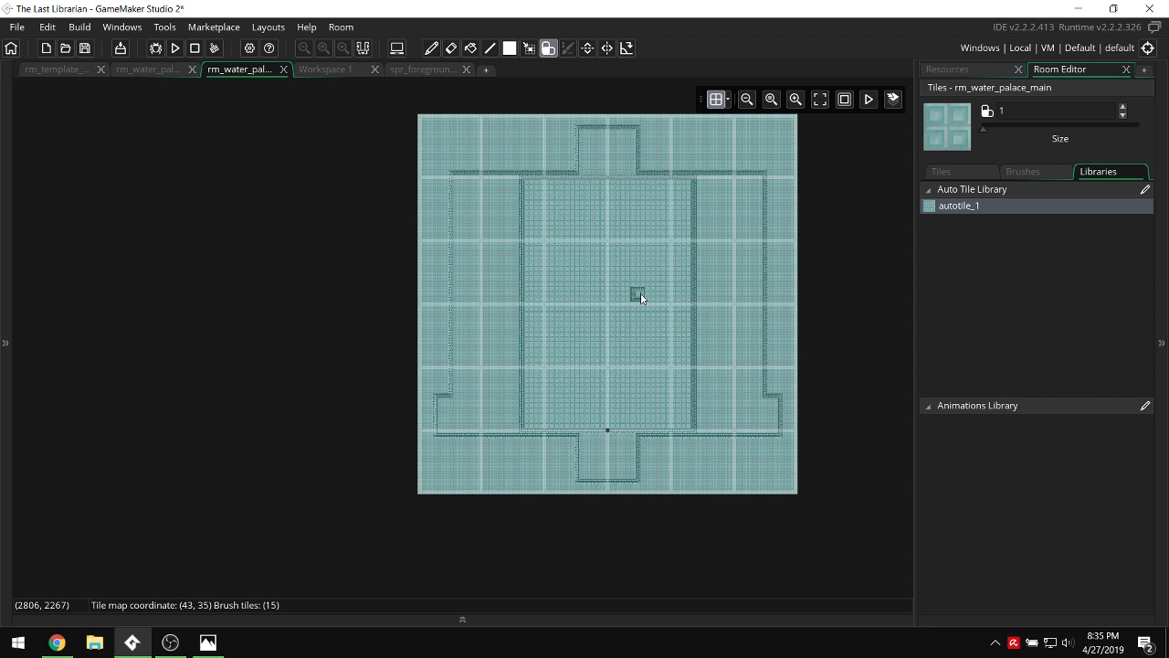
Try to flood-fill the area outside the outer walls with the solid black tile.
click(950, 173)
key(f)
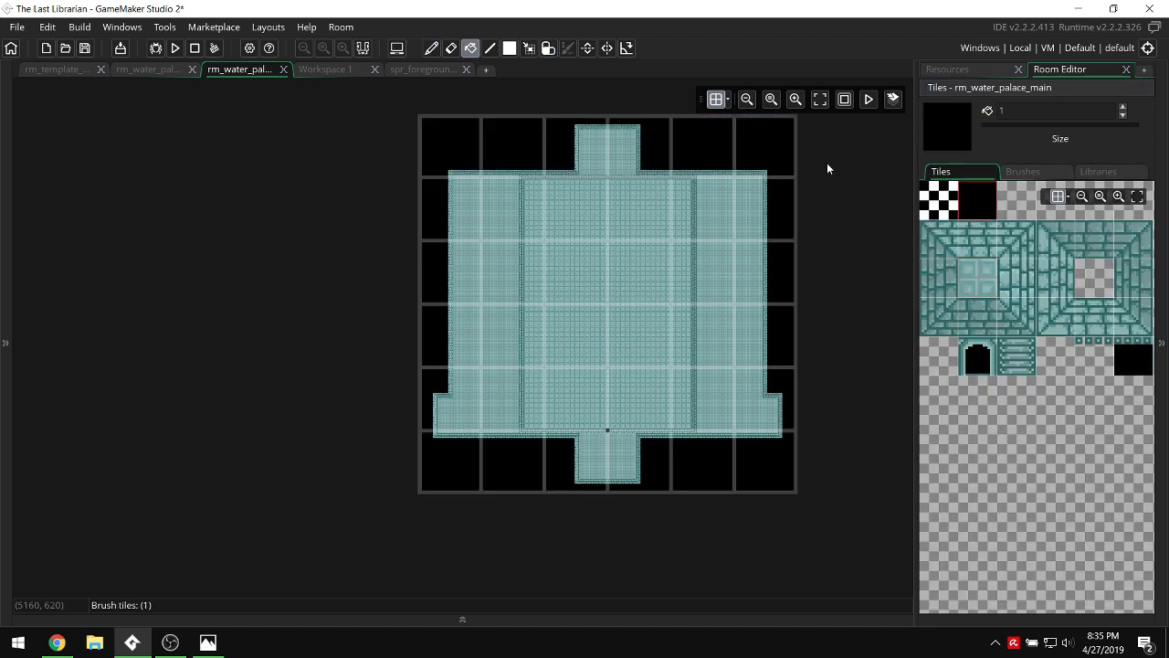
ctrl+scroll(792, 308, up, 5)
click(571, 267)
key(ctrl+z)
key(d)
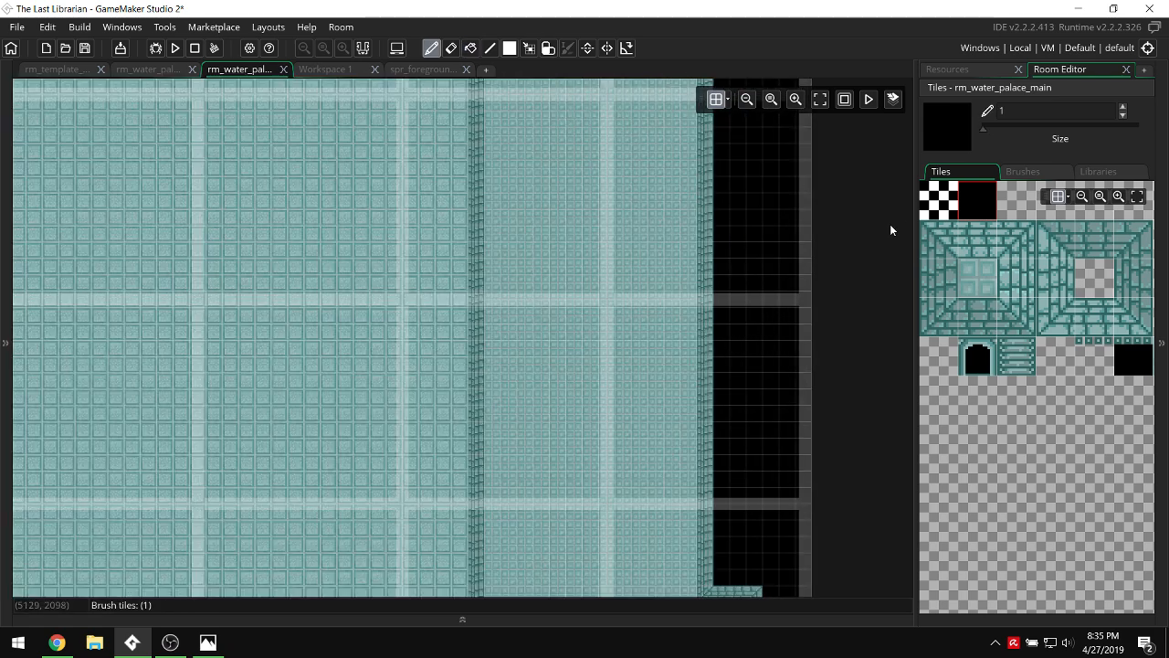
scroll(859, 225, down, 7)
shift+scroll(858, 222, left, 5)
scroll(559, 326, up, 3)
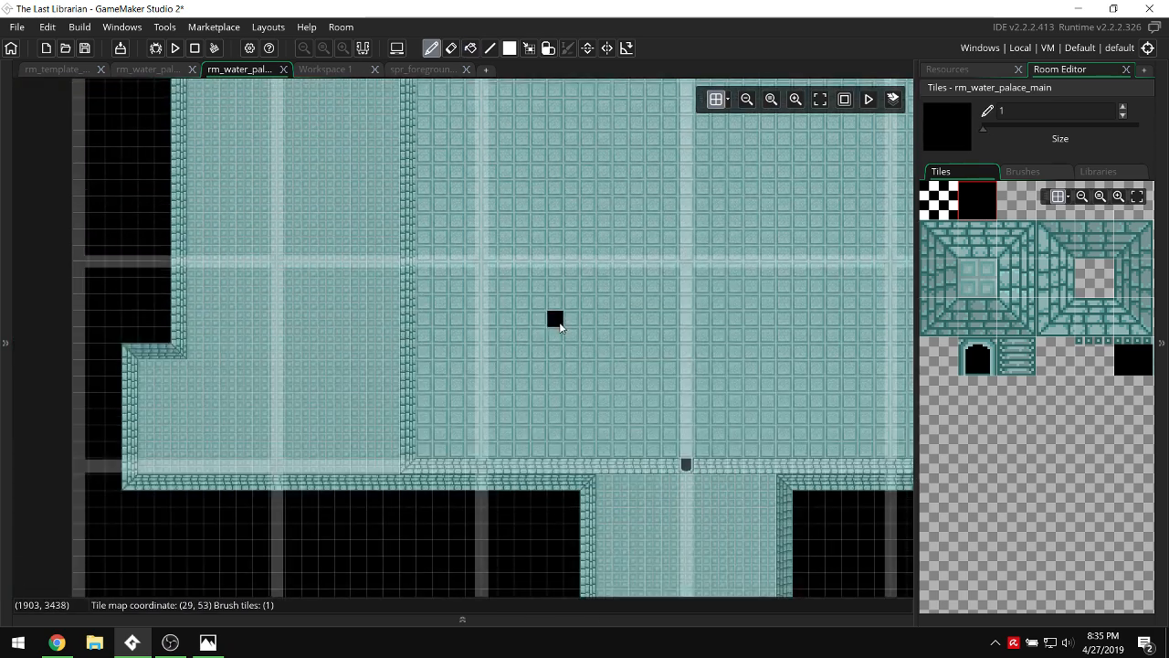
ctrl+scroll(559, 326, down, 2)
ctrl+scroll(558, 322, down, 3)
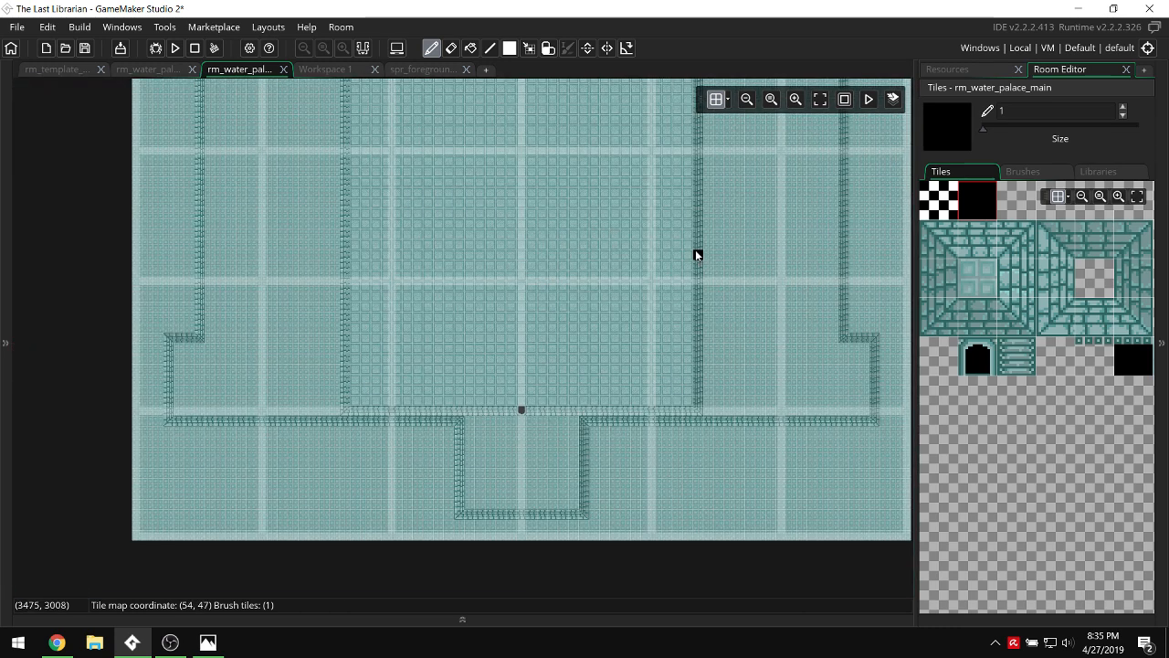
Place the arched doorway tile in the middle of the inner room's upper wall, at tile 37, 12.
scroll(697, 252, up, 3)
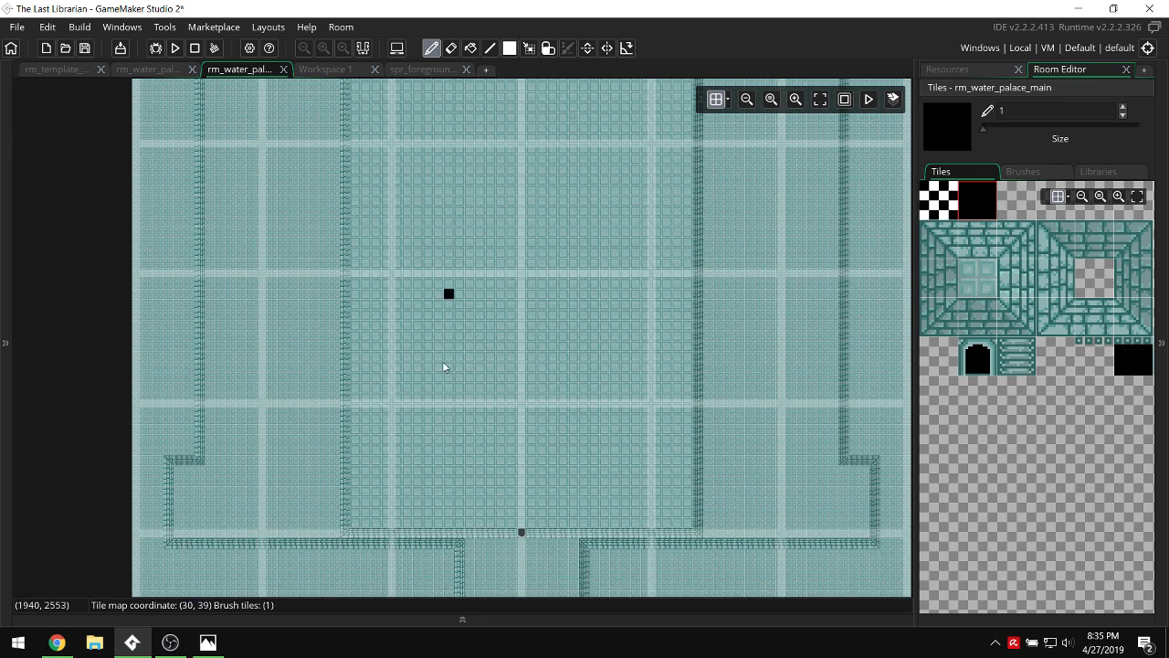
click(977, 356)
scroll(745, 370, up, 3)
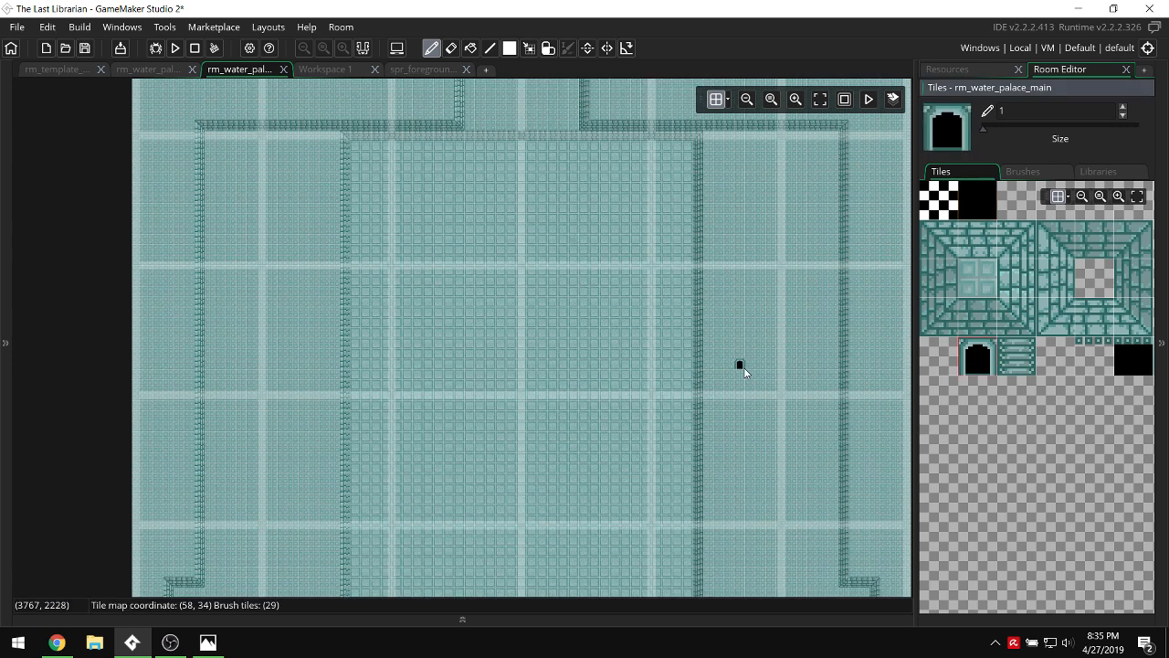
scroll(744, 370, up, 3)
ctrl+scroll(539, 292, up, 3)
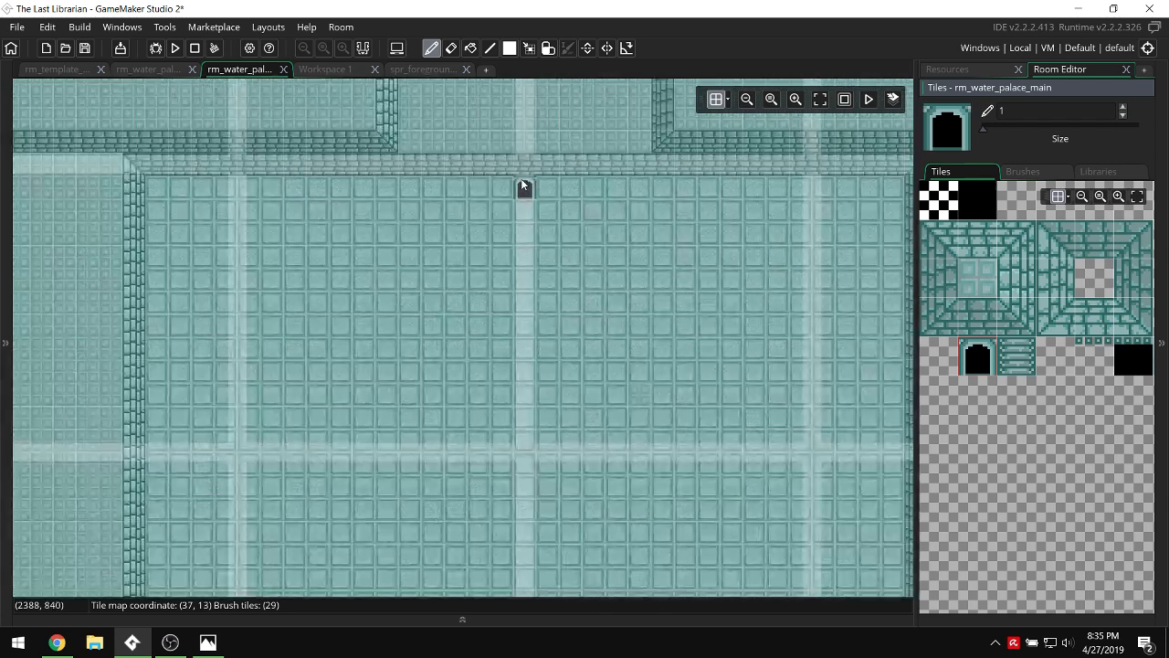
click(524, 165)
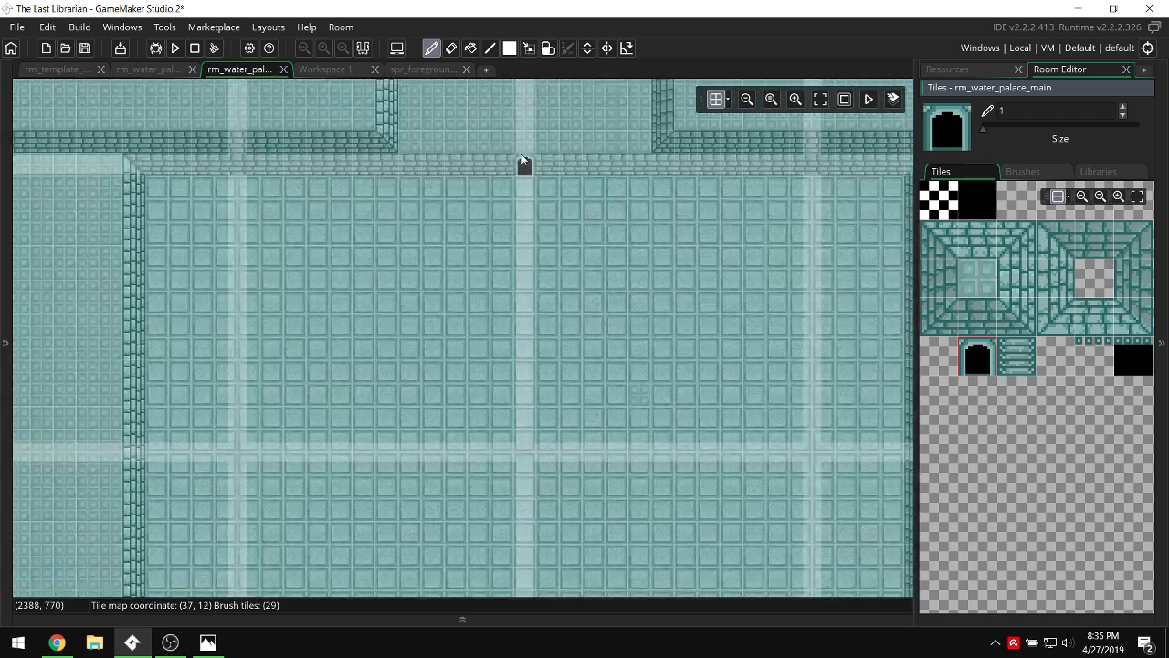
Check the hand-drawn plan and place rotated doorway tiles midway along the inner room's right and left walls, at row 37.
click(204, 639)
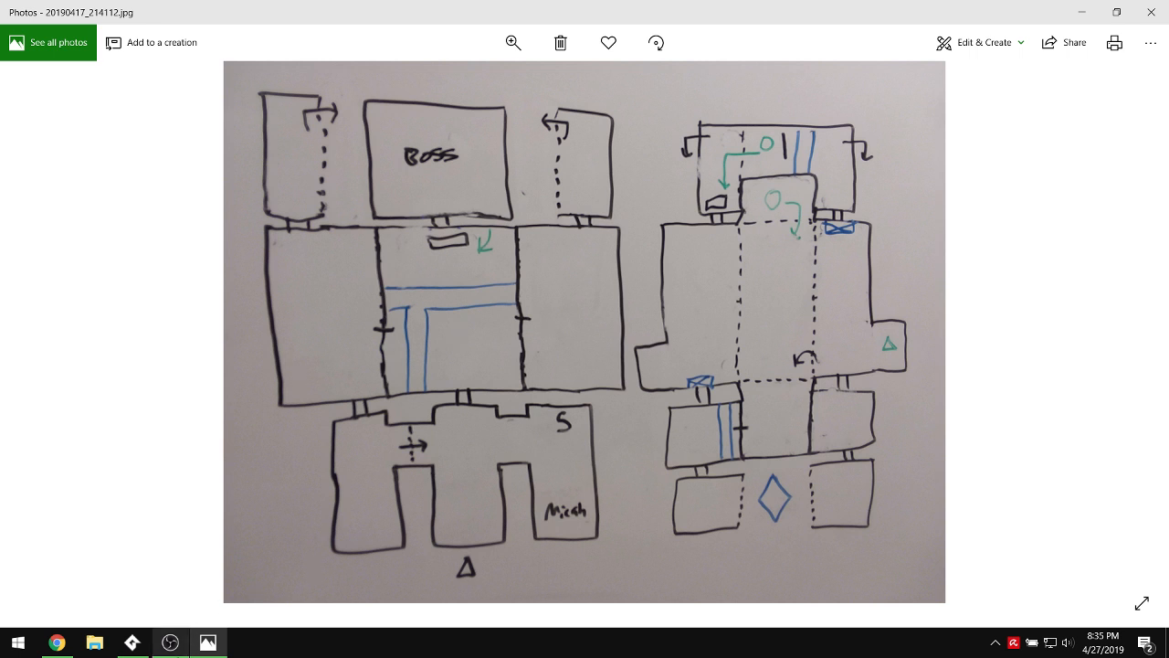
click(137, 643)
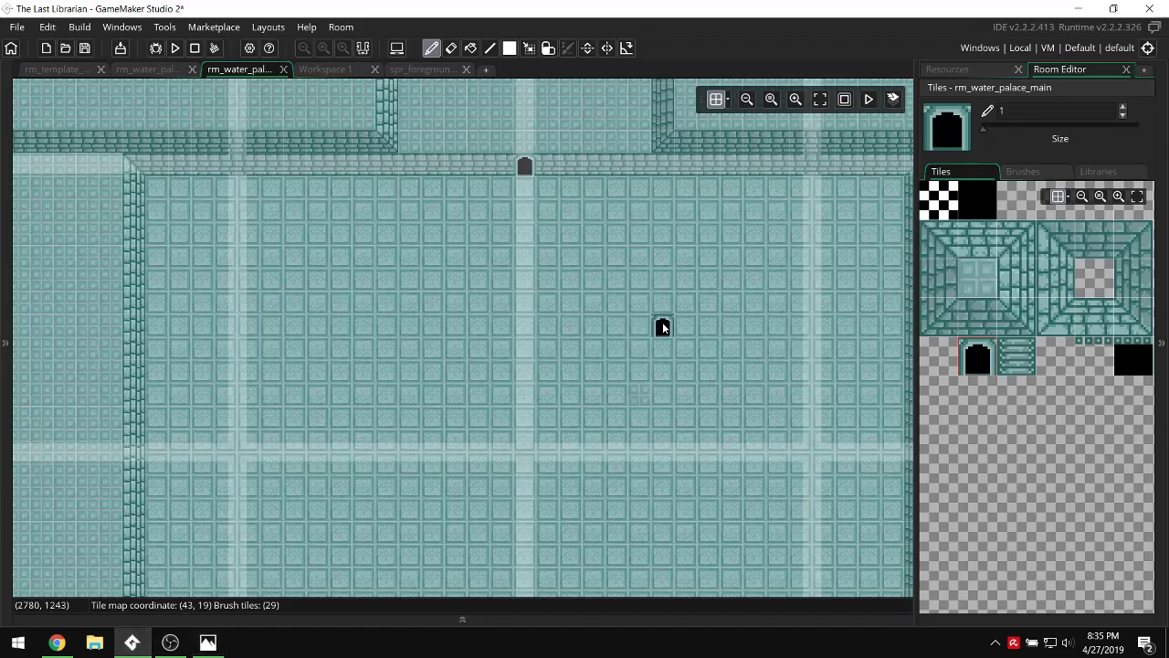
ctrl+scroll(663, 322, up, 2)
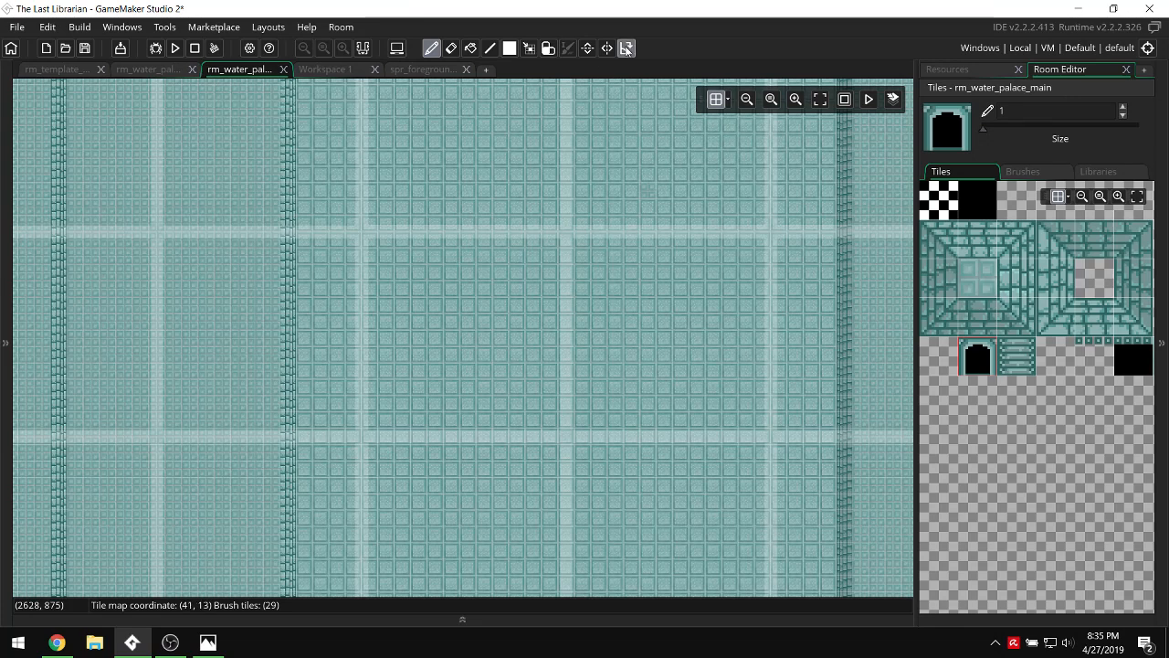
scroll(649, 253, down, 5)
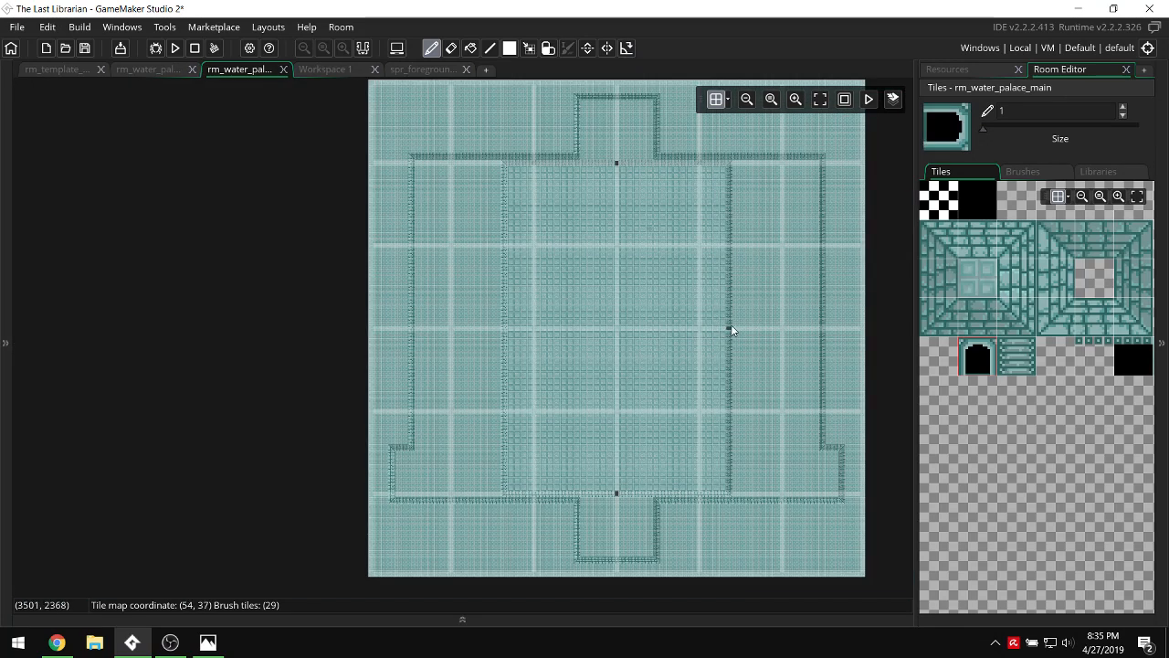
click(626, 48)
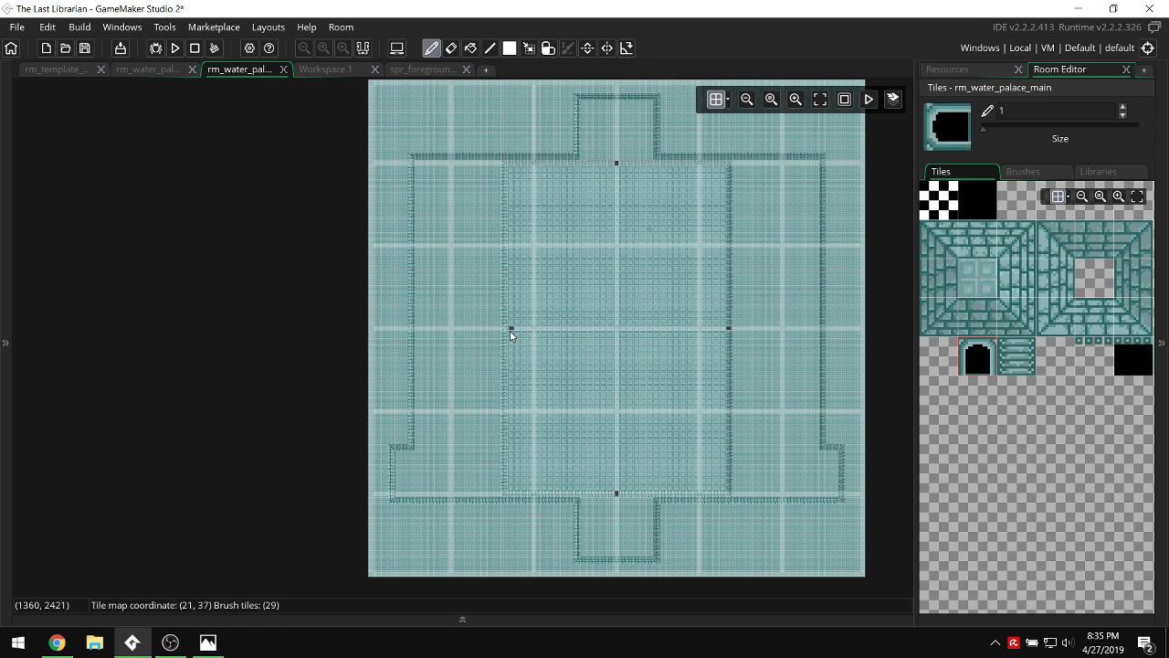
click(506, 329)
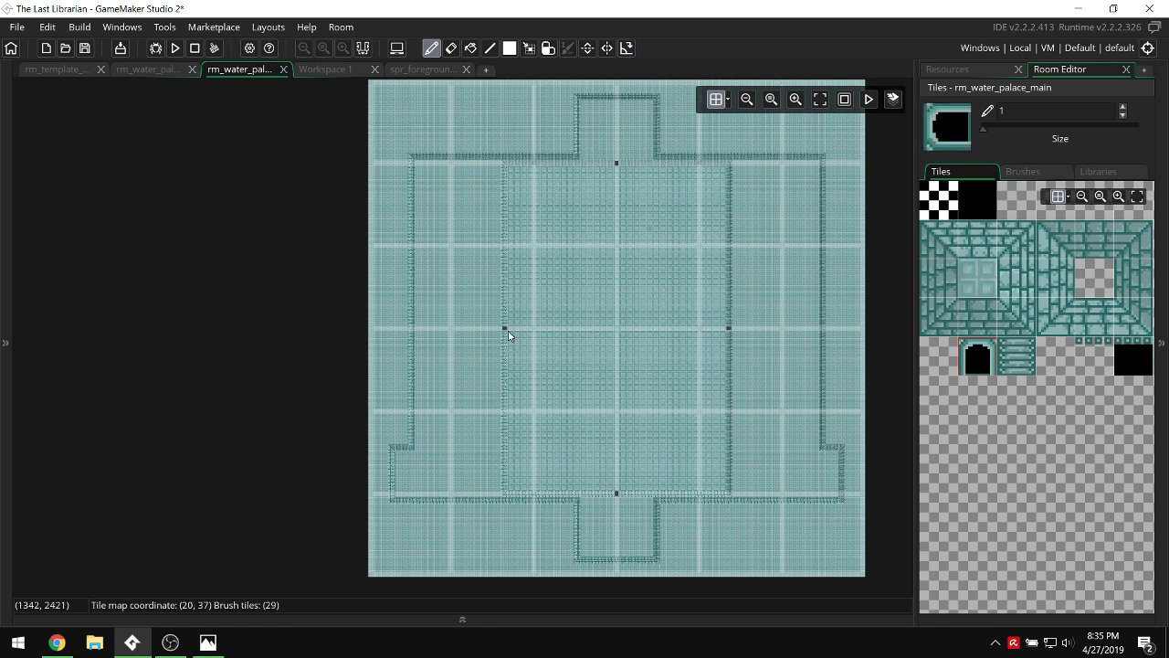
Try to flood-fill the inner room with the rotated doorway tile, and undo the fill.
key(f)
click(674, 331)
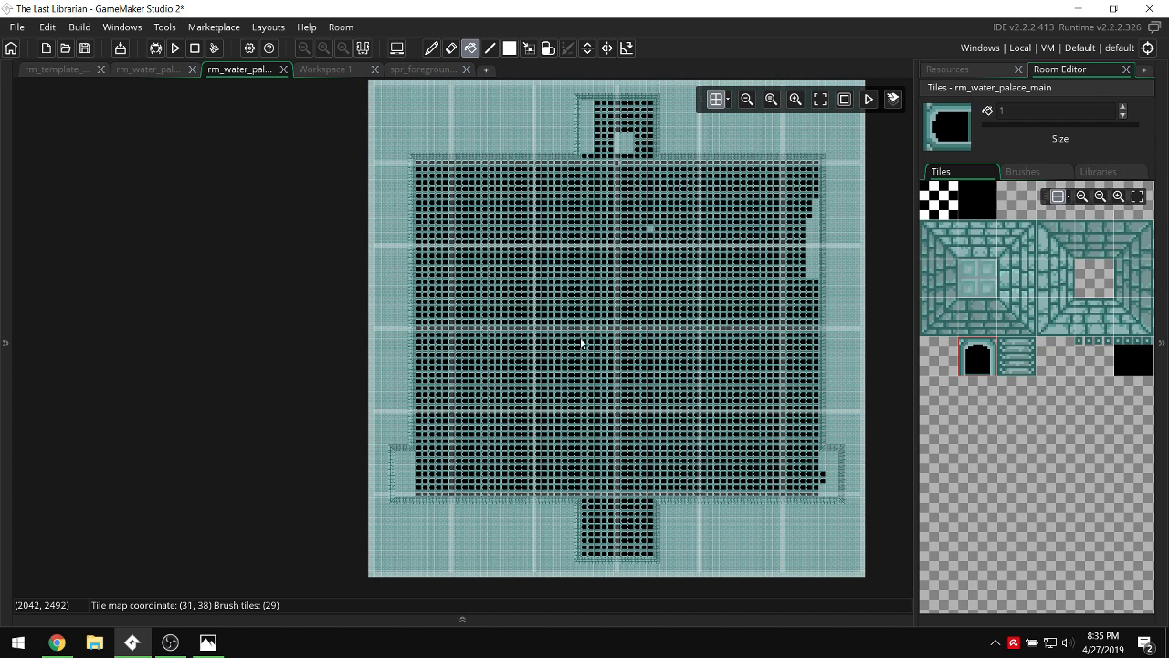
key(ctrl+z)
key(p)
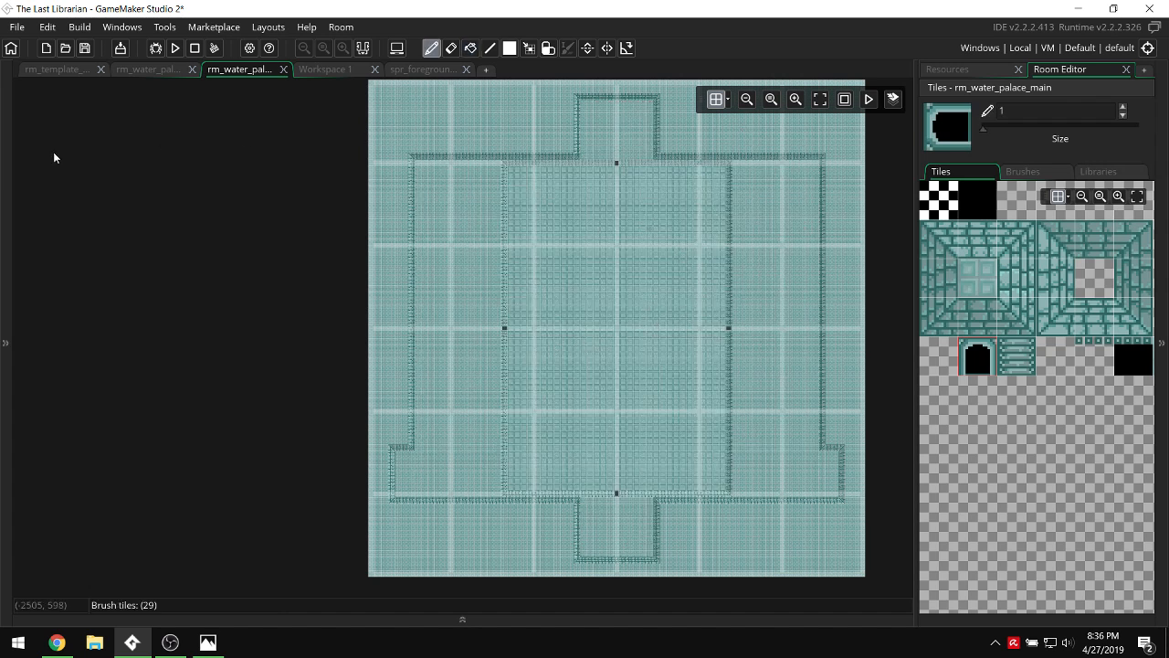
Try to copy the inner room's block of doorway tiles from Tiles_WallsB for stamping on the Tiles_Walls layer.
click(3, 225)
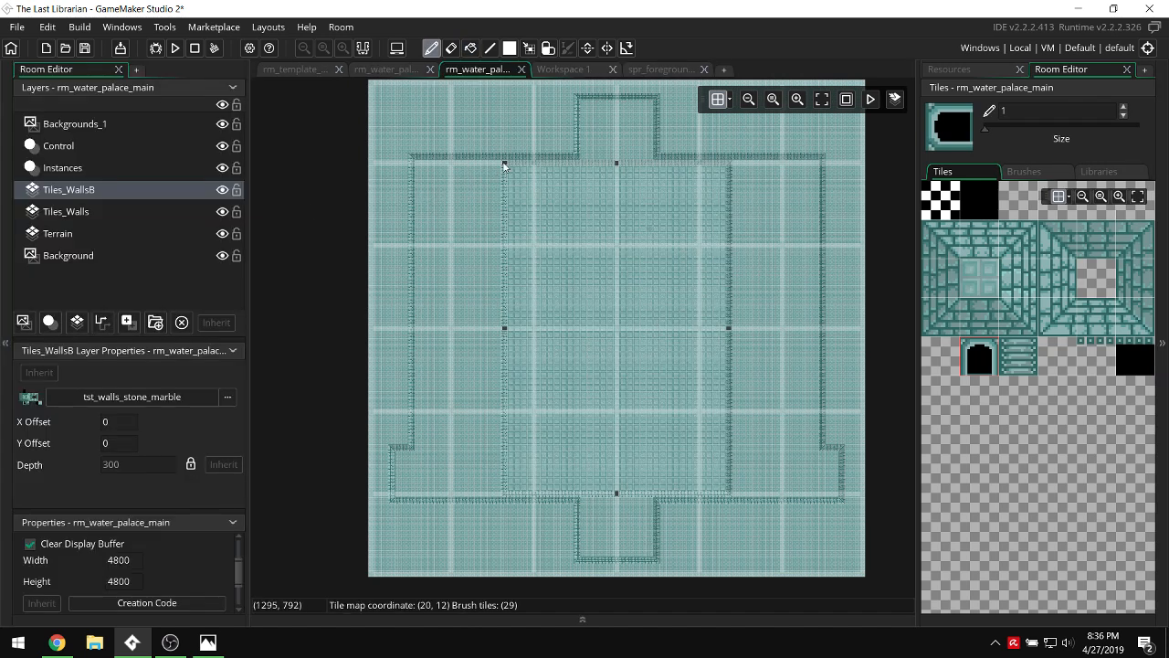
key(m)
mouse_move(485, 167)
mouse_down()
mouse_move(592, 282)
mouse_move(730, 498)
mouse_move(758, 497)
mouse_up()
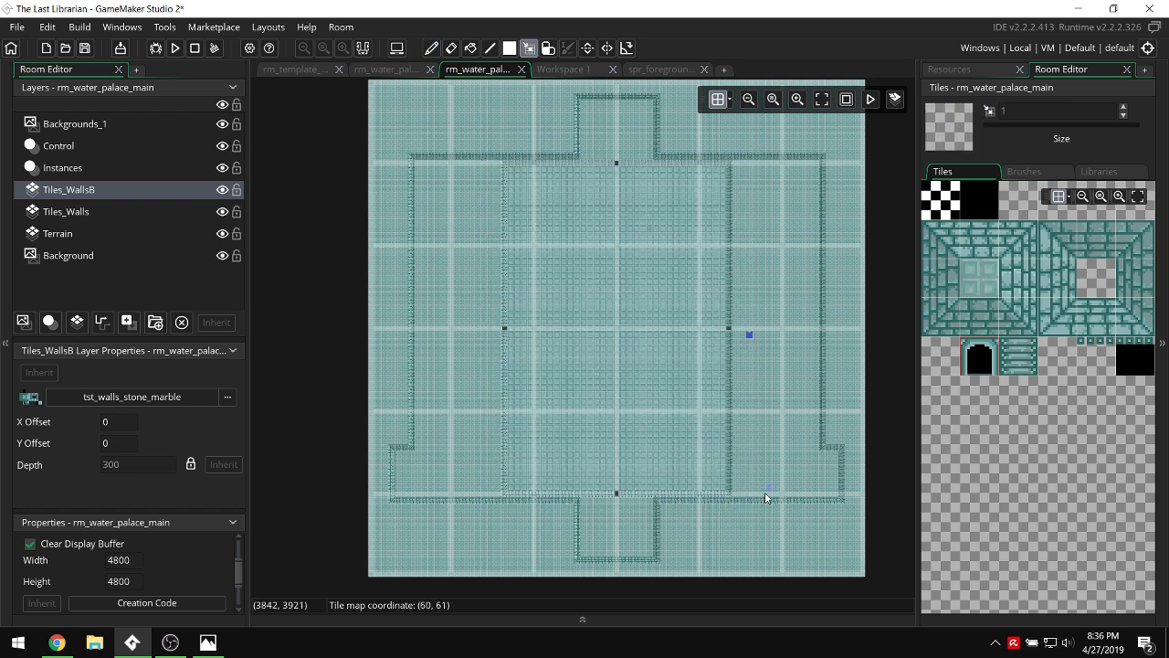
click(749, 334)
drag(741, 492, 487, 169)
key(ctrl+c)
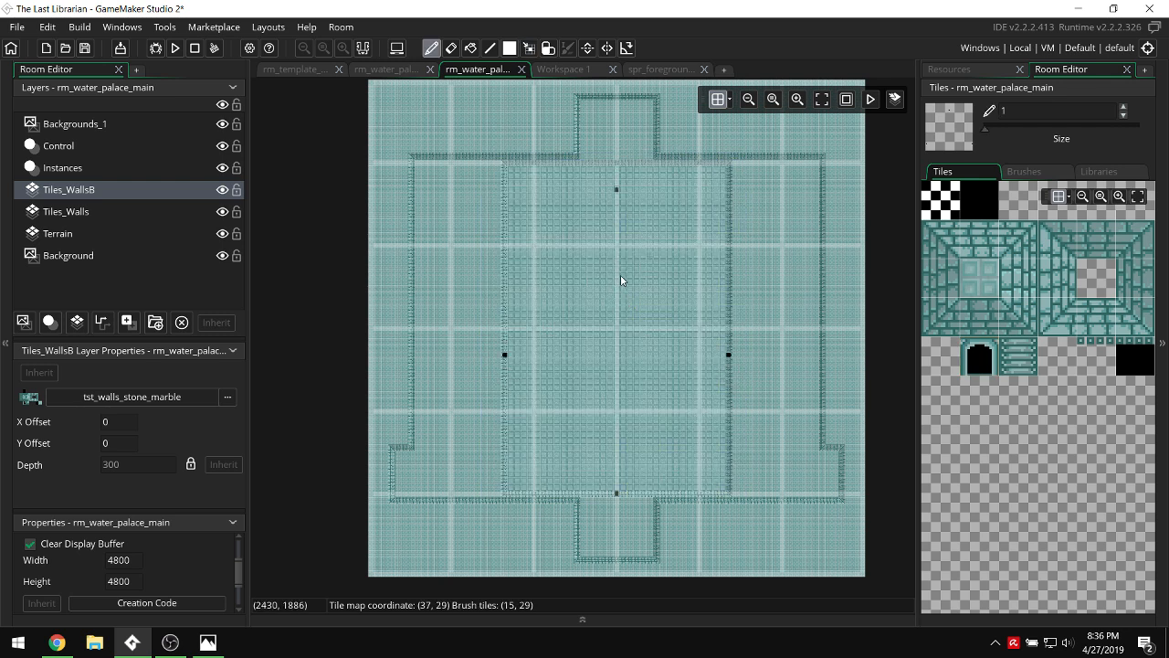
click(97, 216)
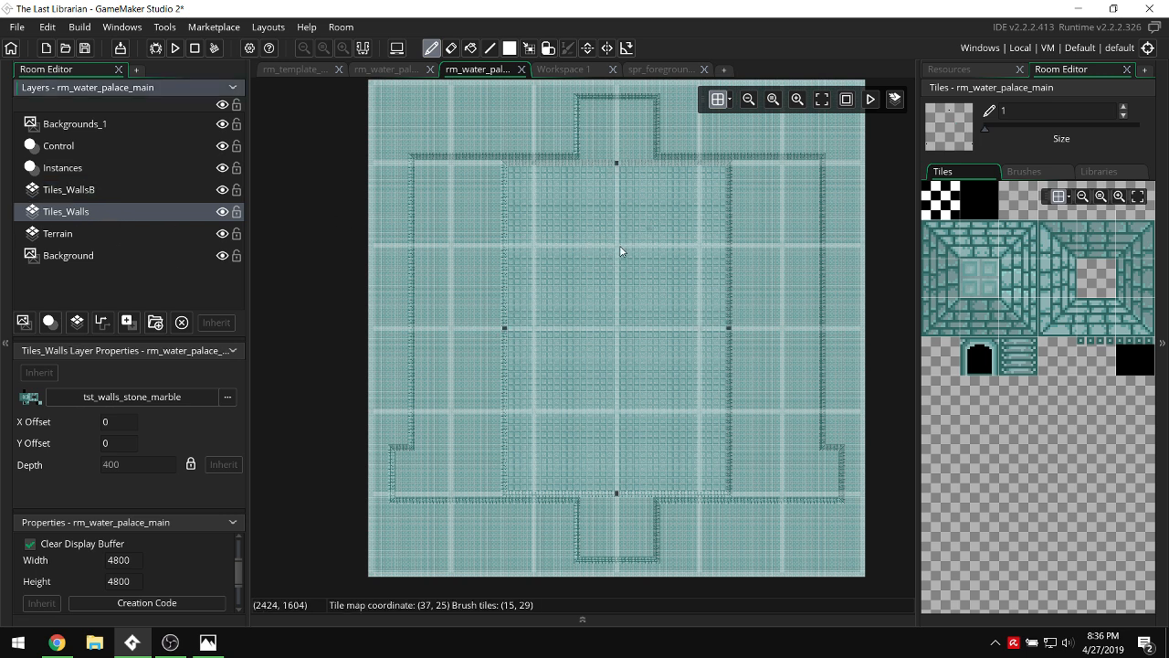
Try to place the plain floor tile inside the inner room on the Tiles_Walls layer.
click(953, 73)
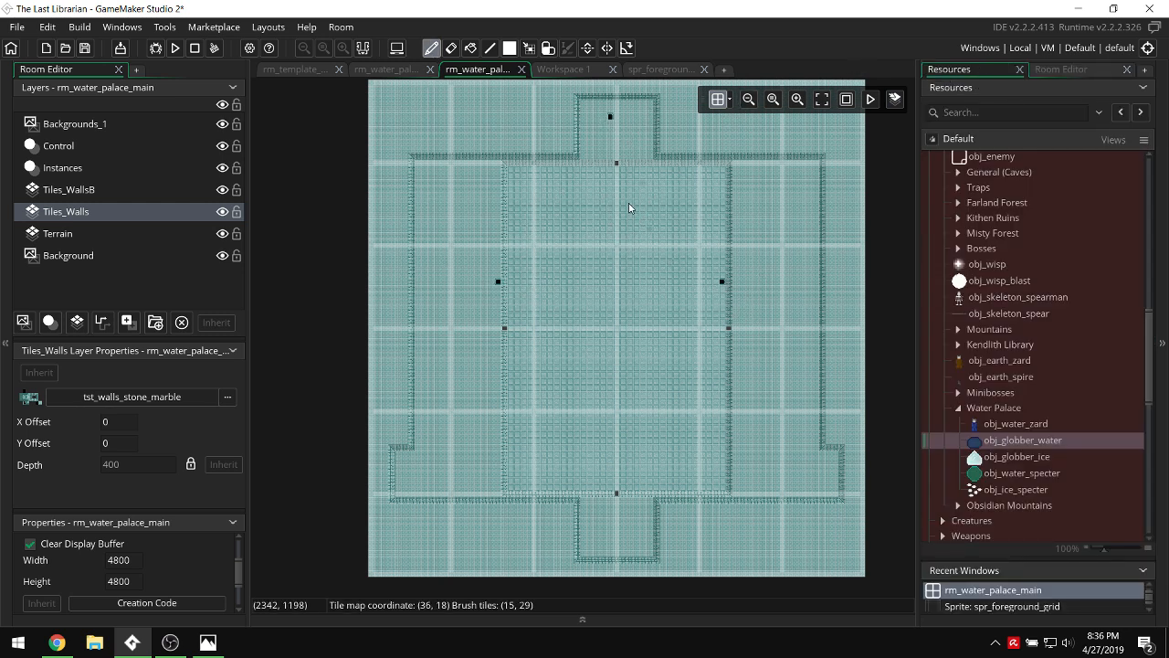
click(1053, 70)
click(984, 290)
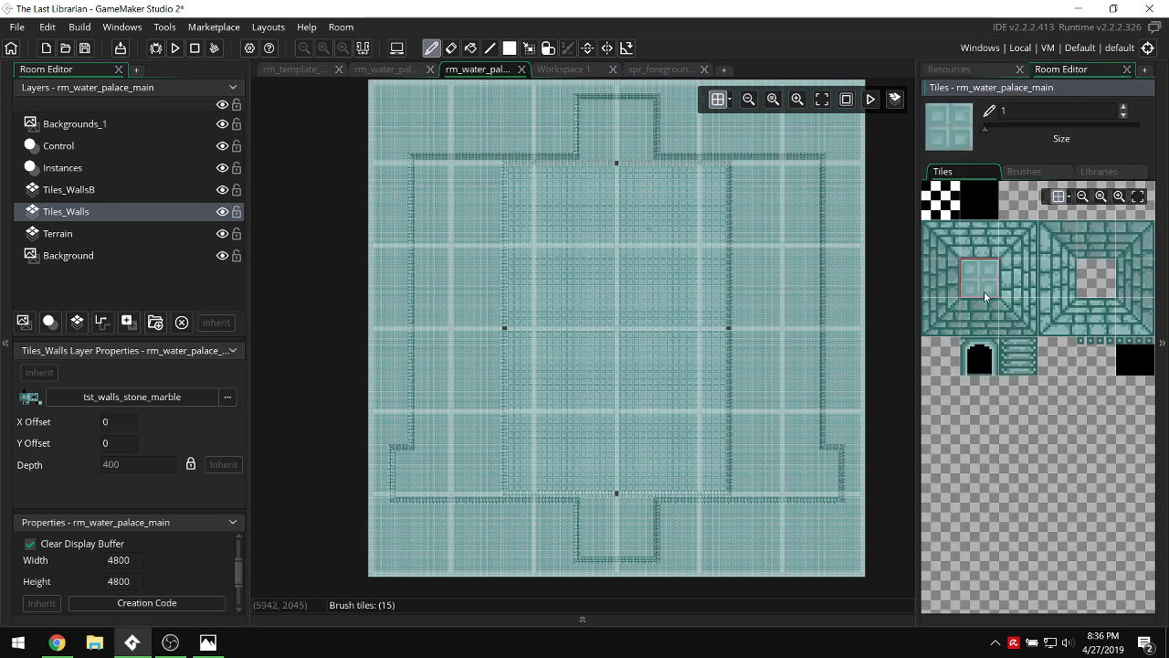
click(659, 232)
key(s)
key(d)
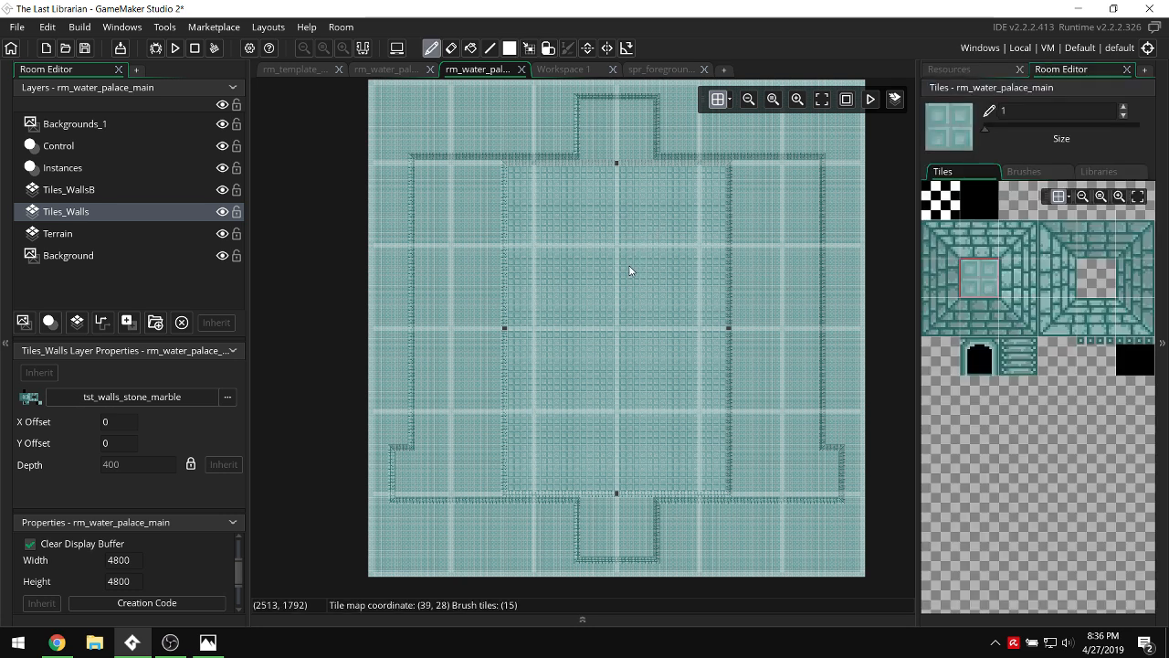
Place the upright doorway tile on Tiles_WallsB in the right part of the upper outer wall, at tile 61, 11.
click(64, 188)
click(4, 199)
click(977, 356)
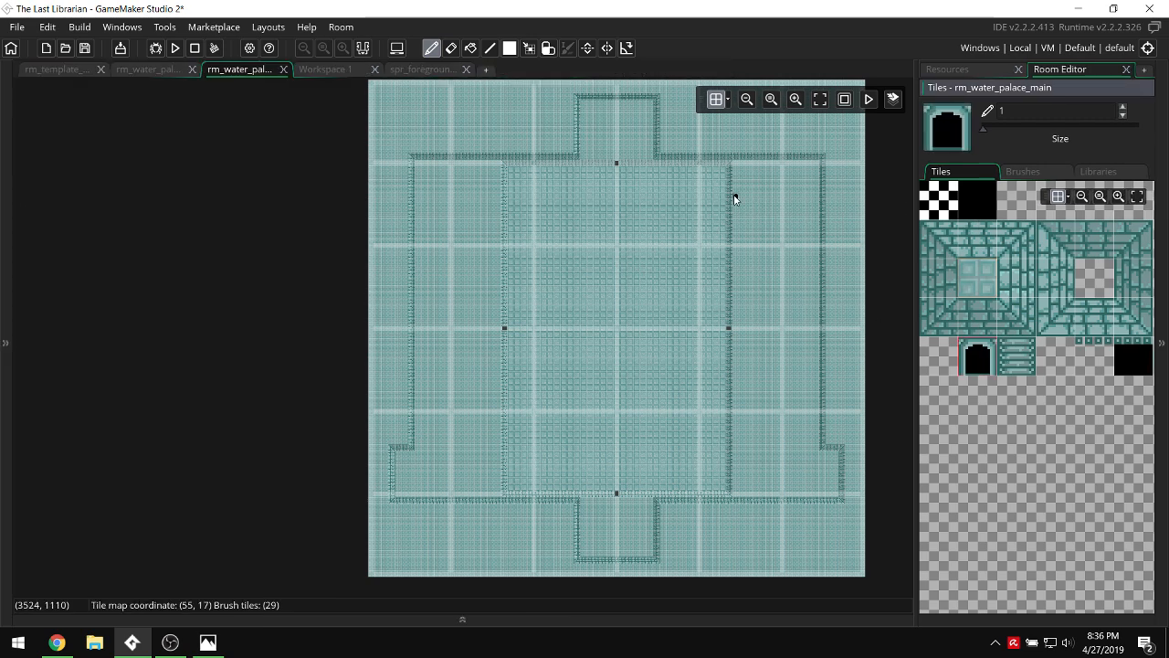
ctrl+scroll(736, 192, up, 4)
ctrl+scroll(722, 195, up, 2)
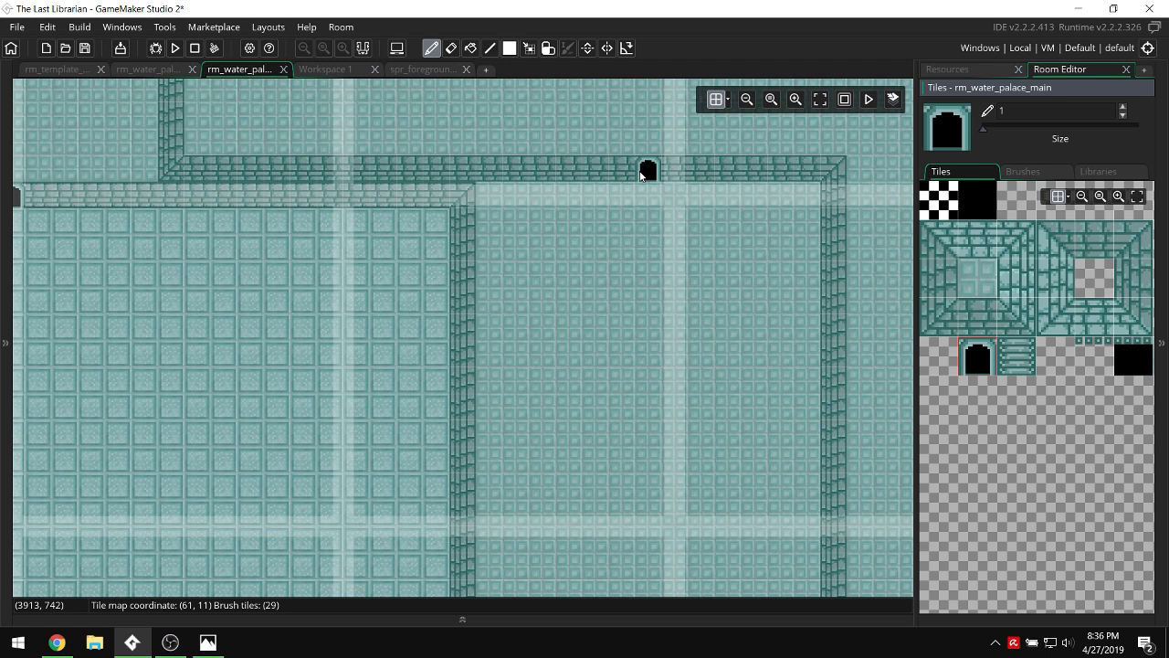
click(641, 175)
Try to place extra doorway tiles on the right corridor's floor, and undo them.
click(596, 226)
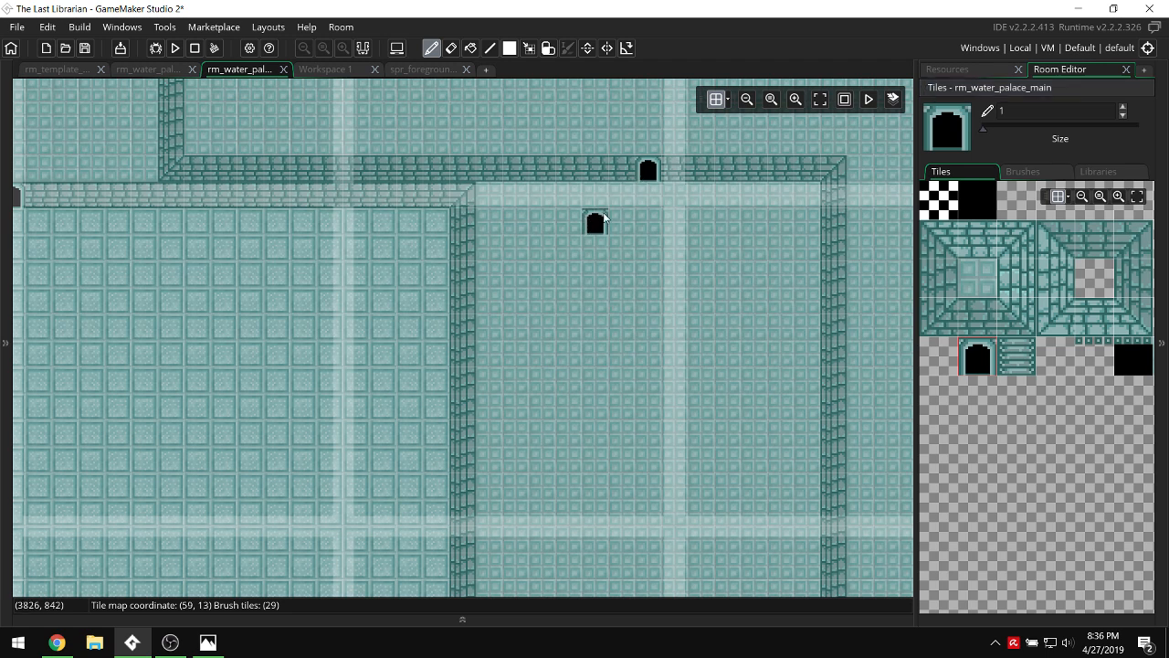
click(544, 254)
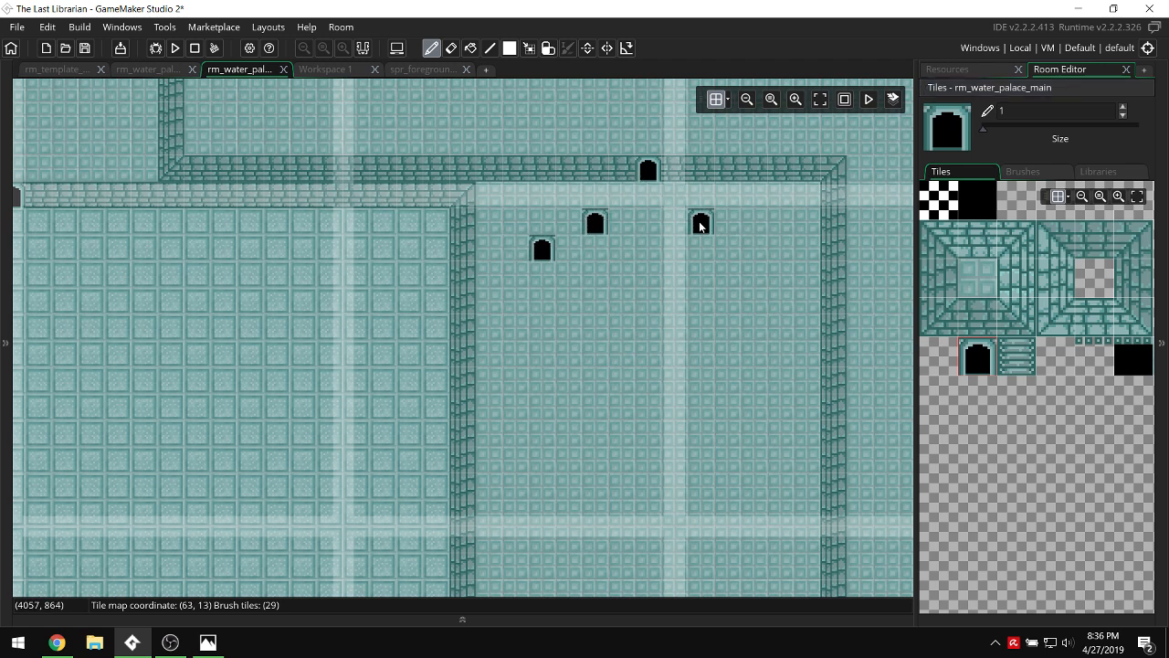
click(715, 236)
key(ctrl+z)
key(ctrl+z)
key(ctrl+z)
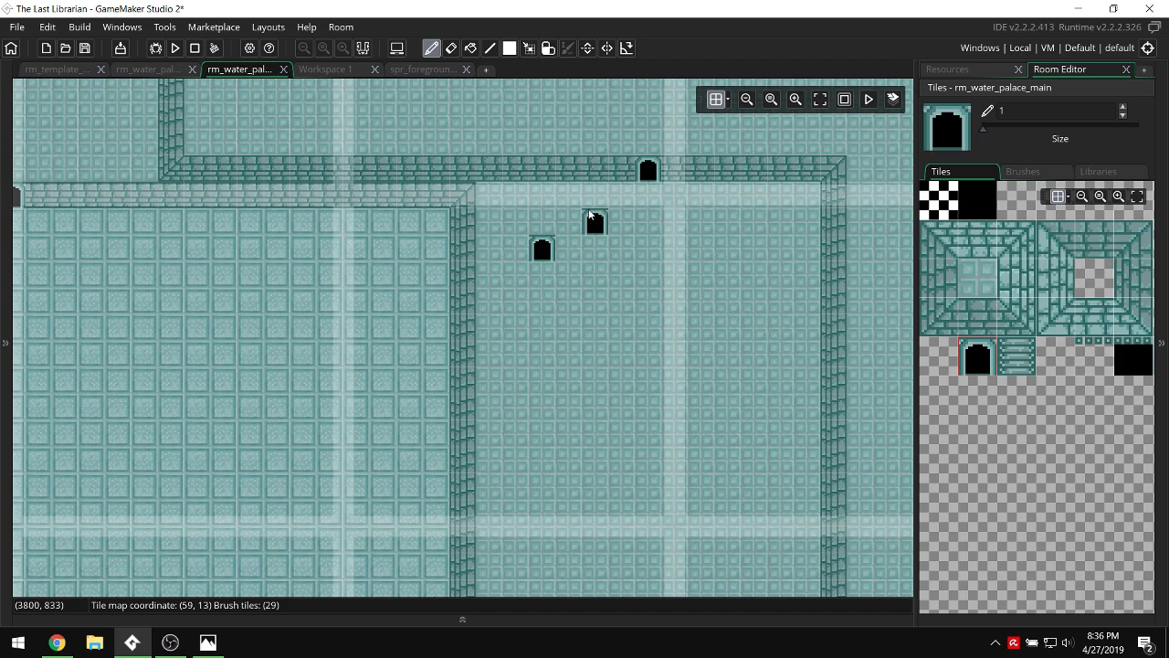
Add a doorway to the upper outer wall at tile 13, 11, and vertically flipped doorways to both sides of the lower outer wall.
scroll(587, 253, left, 10)
click(291, 169)
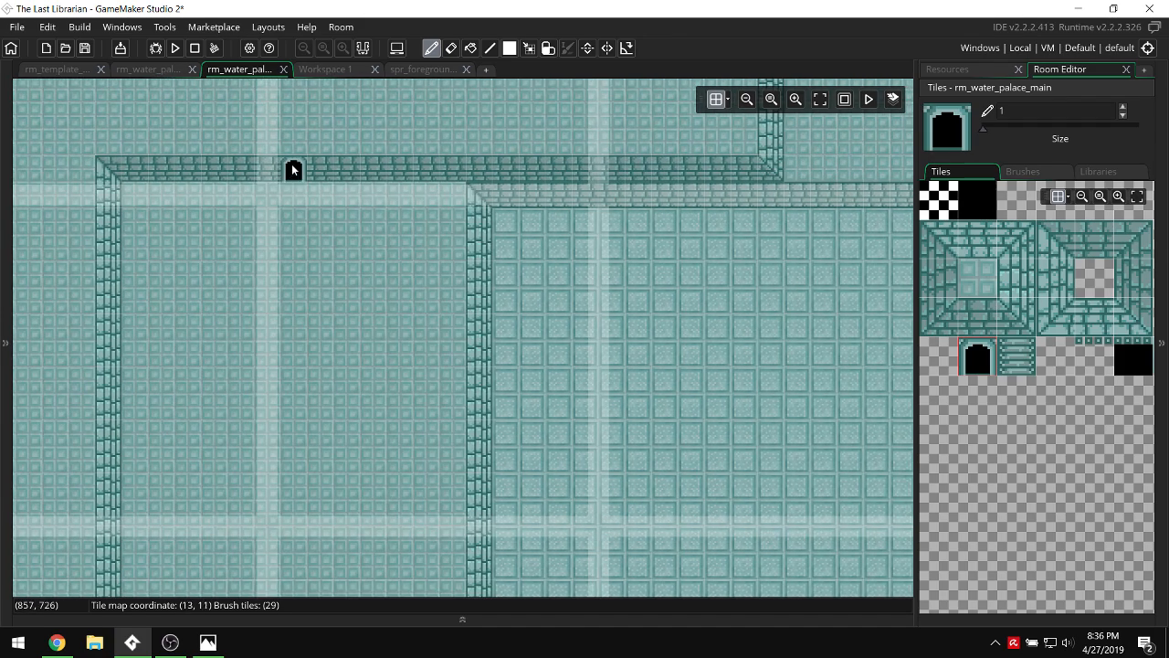
scroll(512, 275, down, 20)
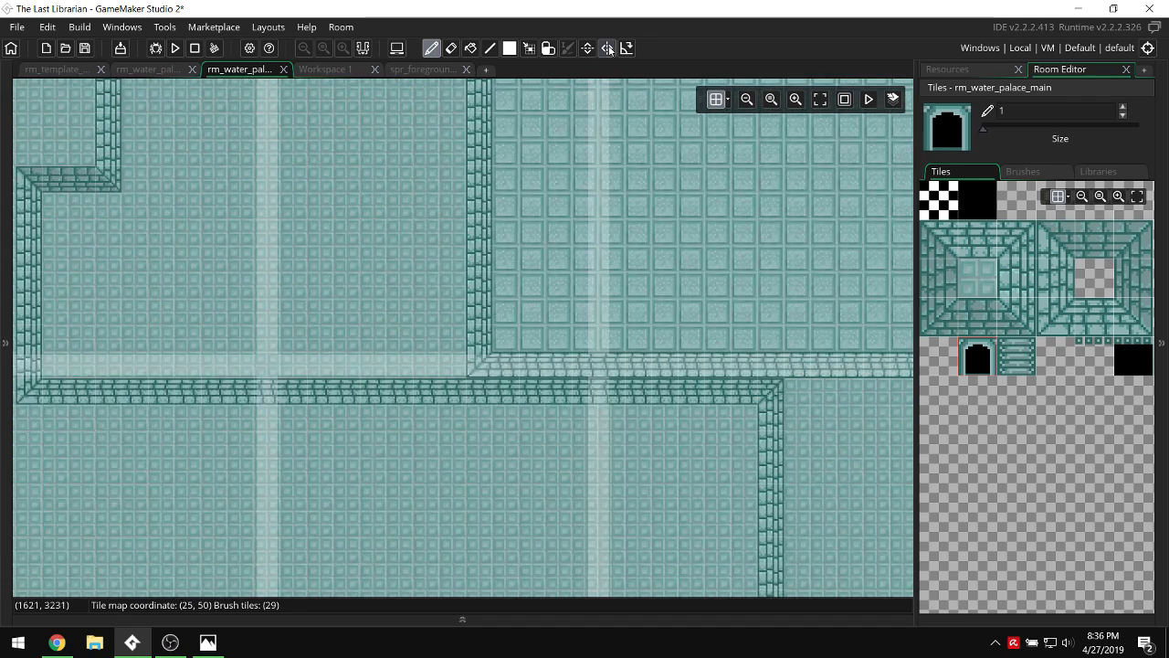
scroll(444, 209, right, 10)
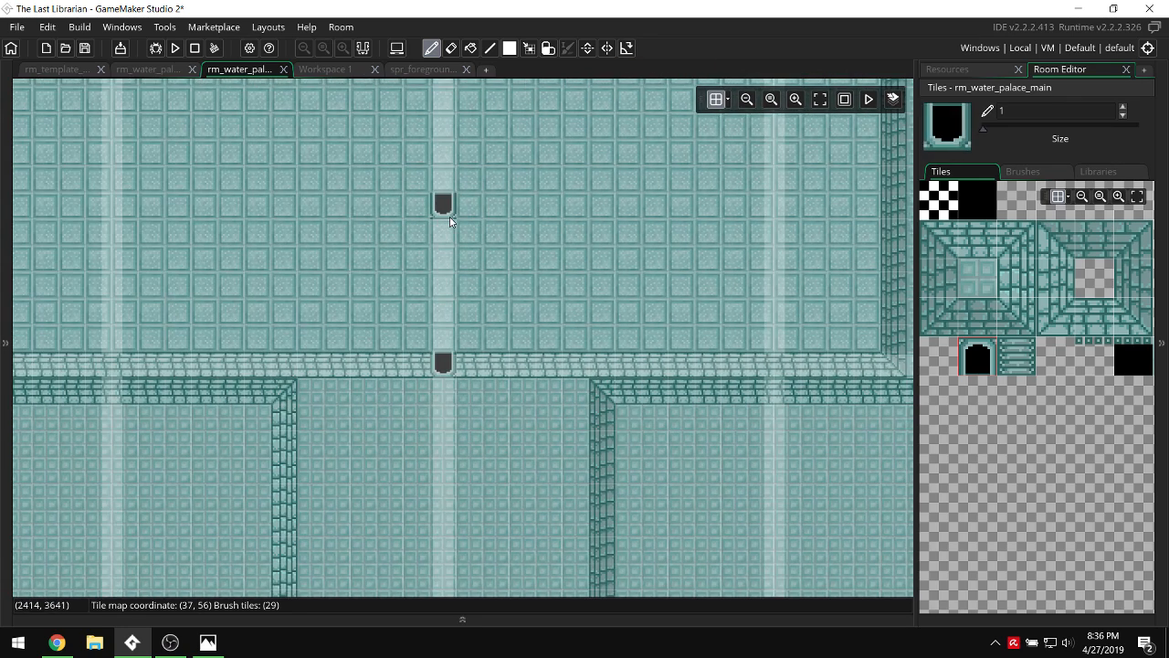
click(470, 390)
ctrl+scroll(461, 266, down, 4)
scroll(461, 268, left, 2)
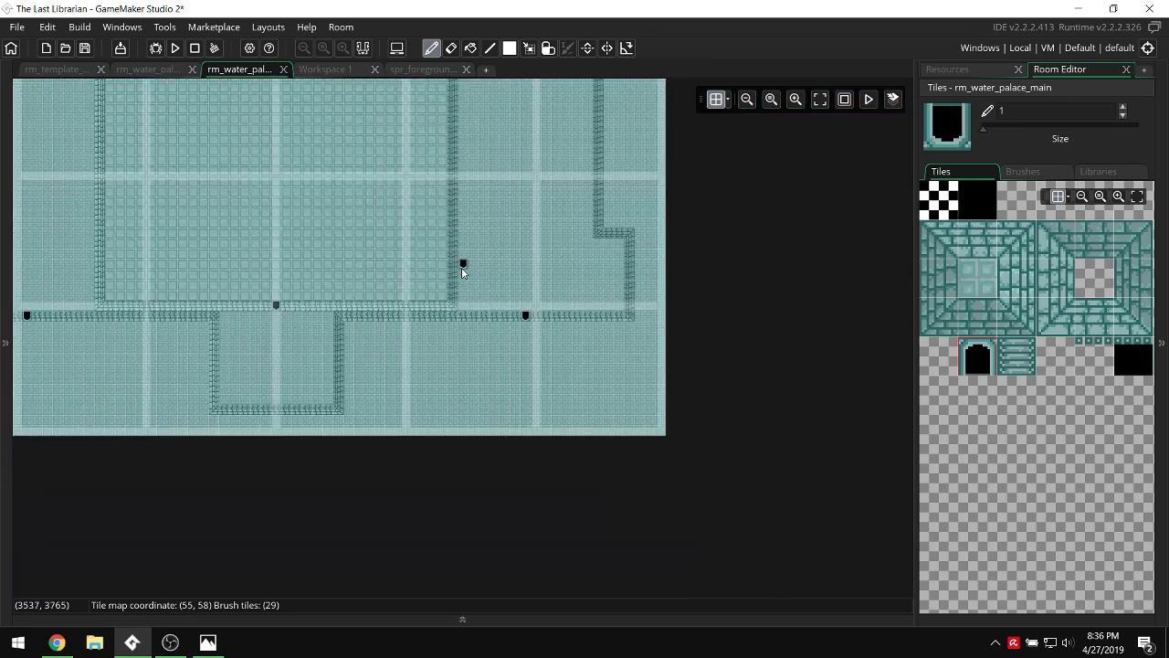
Examine the whole room layout and the placement of its doorways.
scroll(640, 342, up, 1)
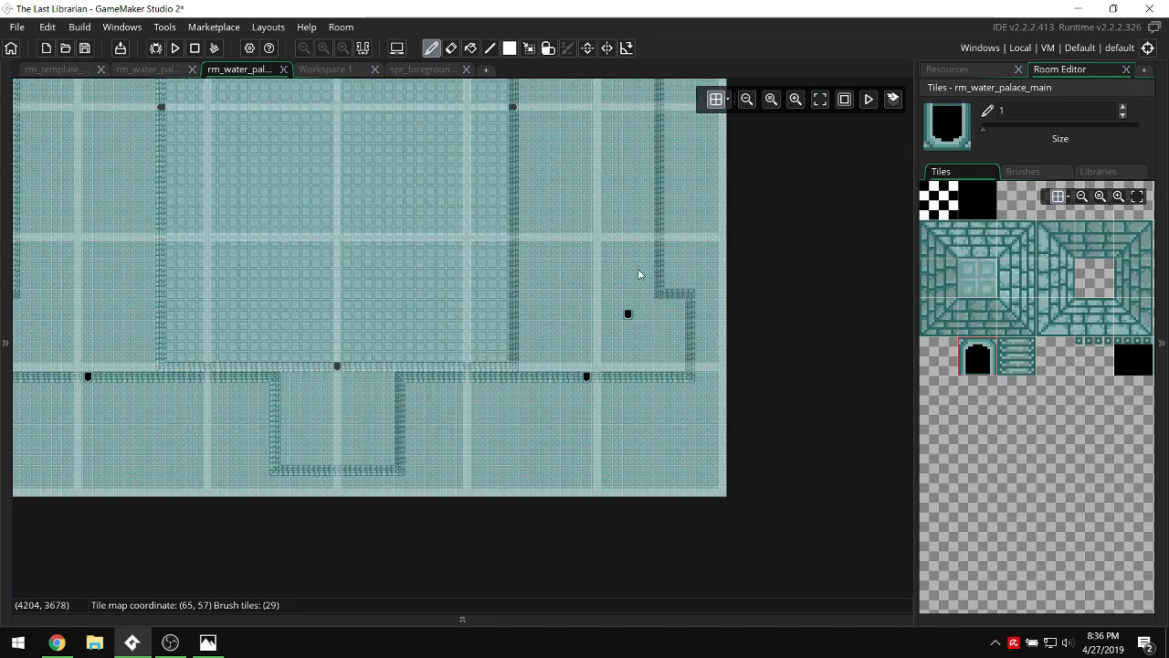
scroll(603, 273, up, 3)
scroll(567, 270, up, 3)
scroll(566, 268, down, 5)
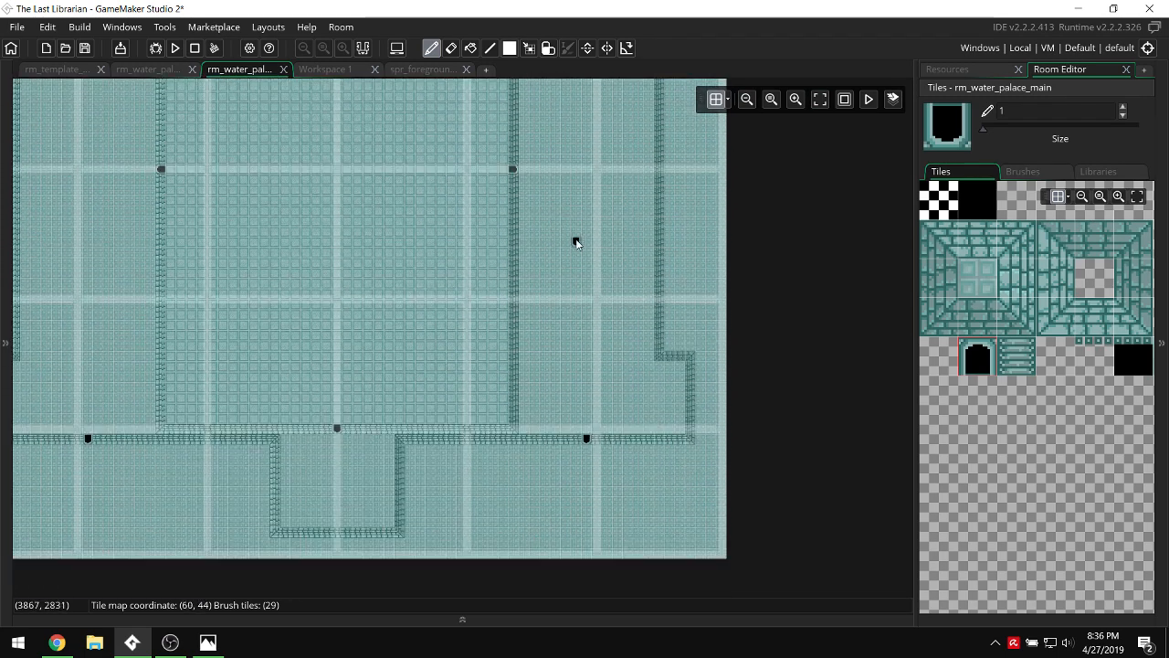
scroll(574, 243, up, 2)
ctrl+scroll(548, 265, down, 2)
scroll(475, 274, down, 1)
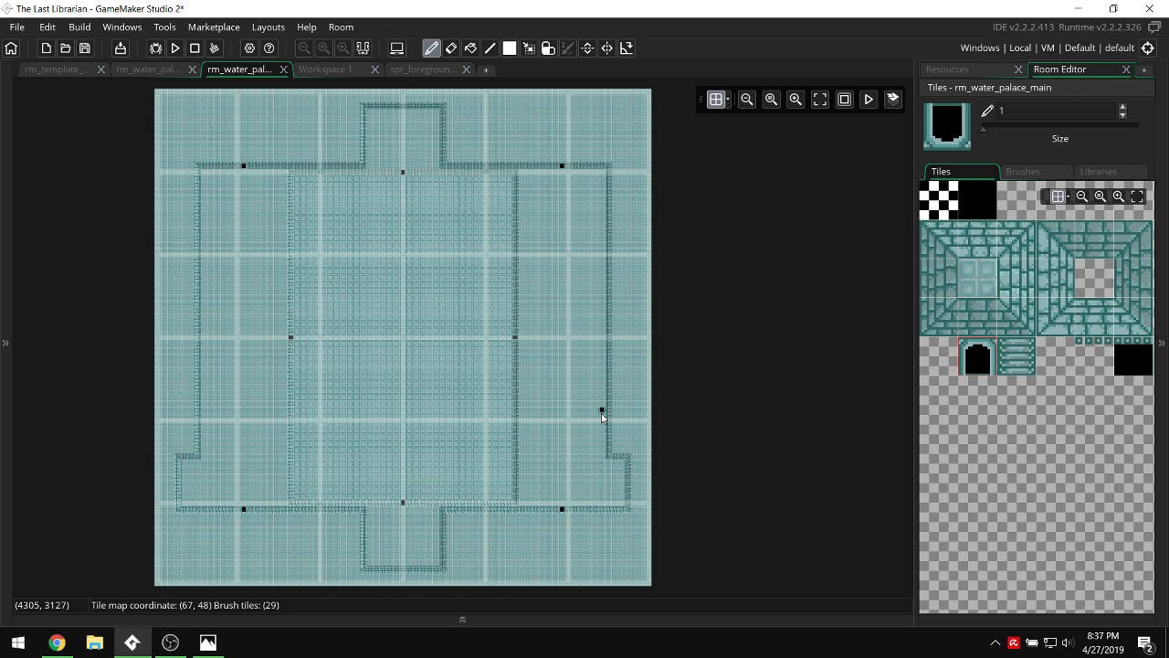
ctrl+scroll(410, 365, up, 4)
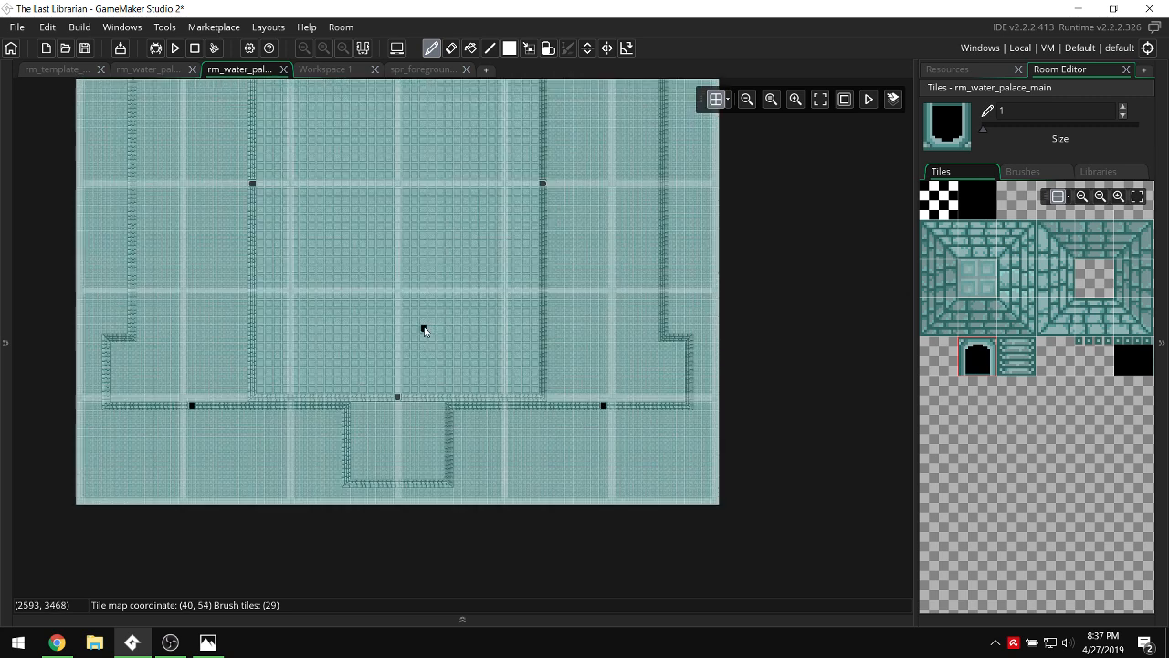
Paint a horizontal water channel across the central hall on the Terrain layer with the atl_water autotile, following the hand-drawn floor plan.
click(3, 279)
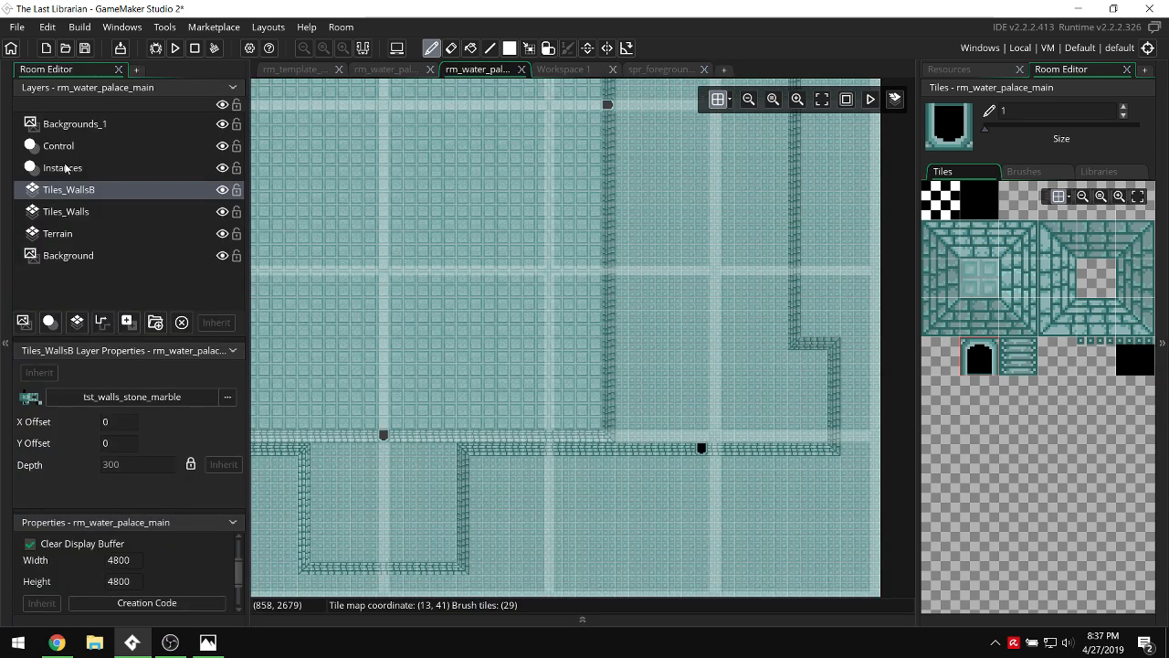
click(66, 255)
click(59, 232)
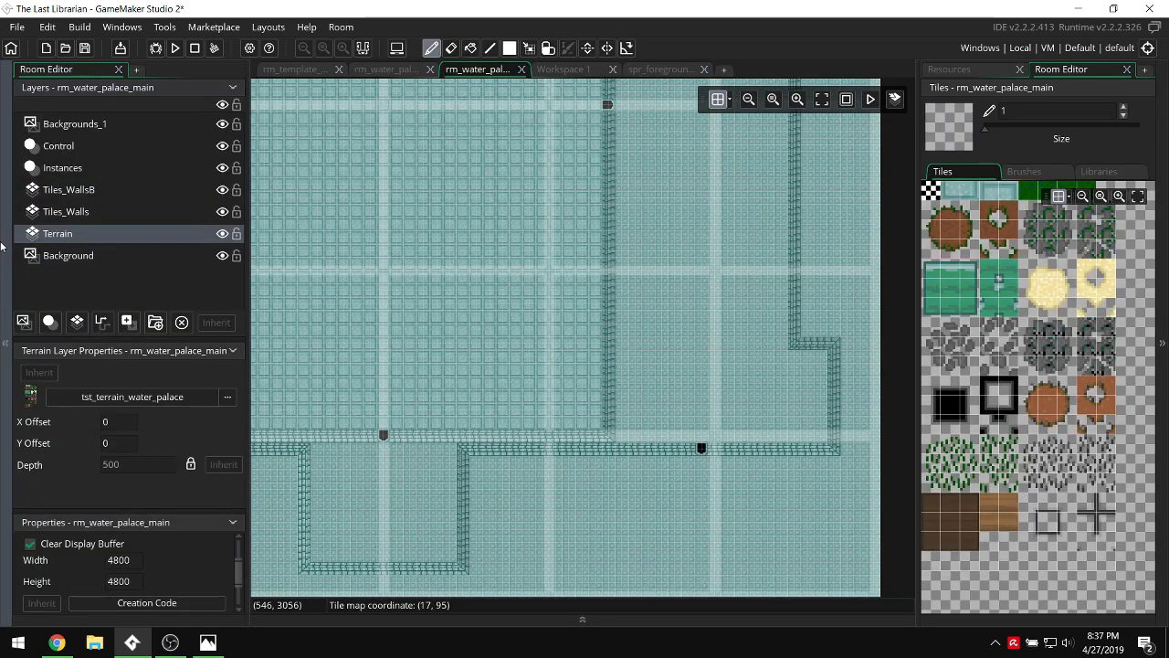
click(1098, 170)
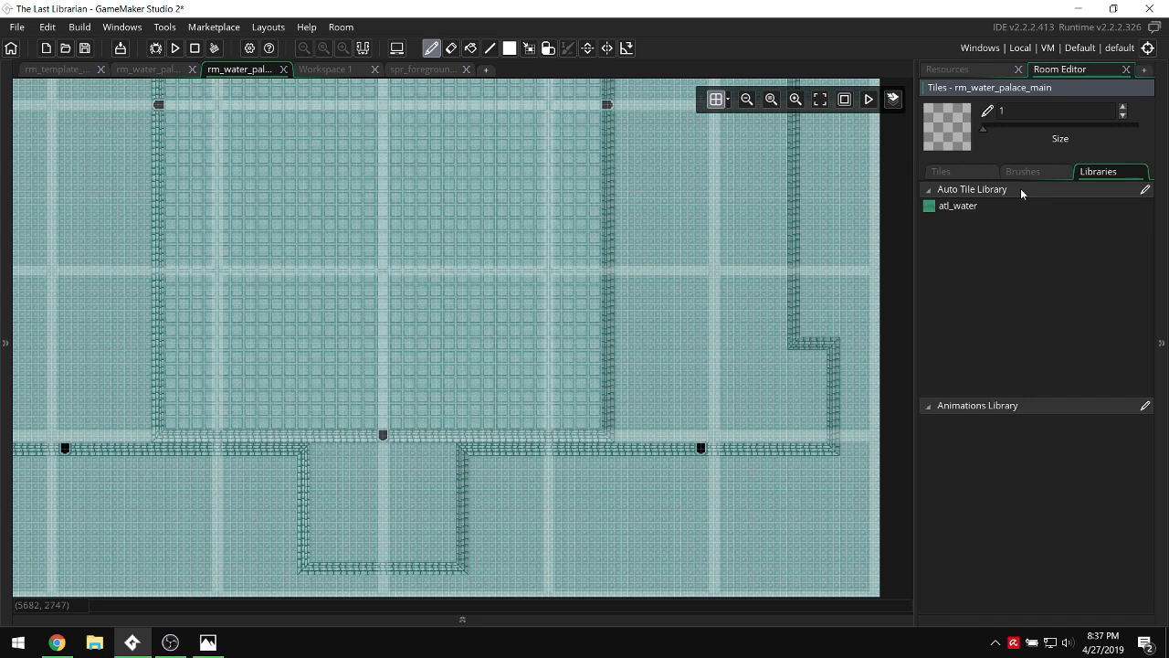
click(976, 206)
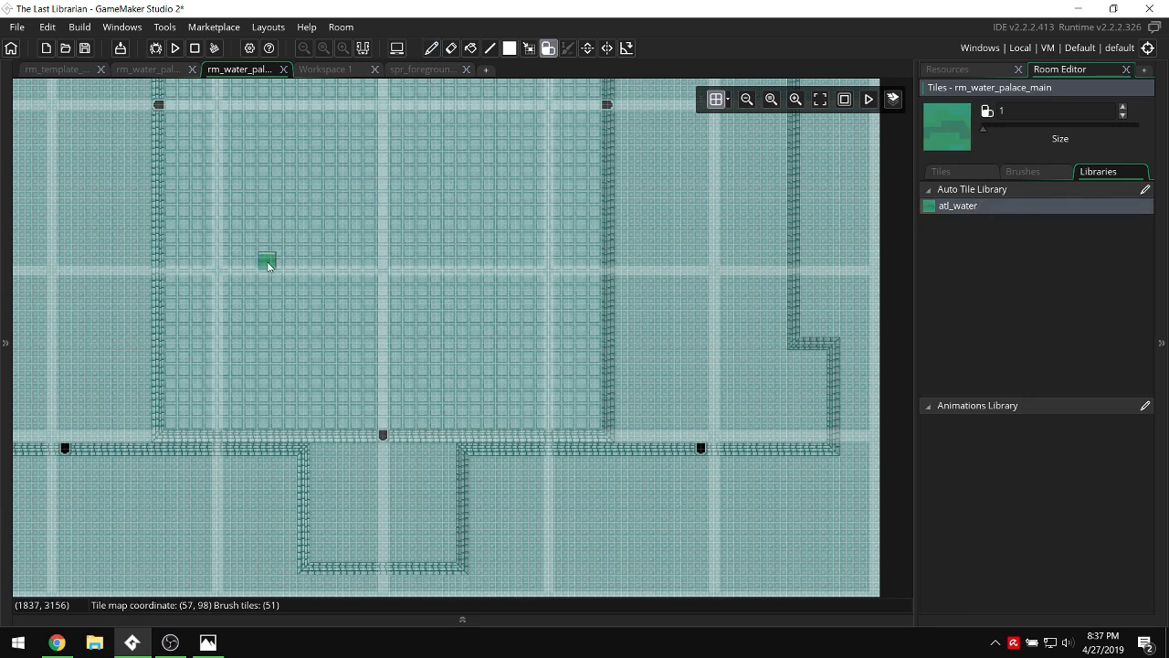
click(207, 642)
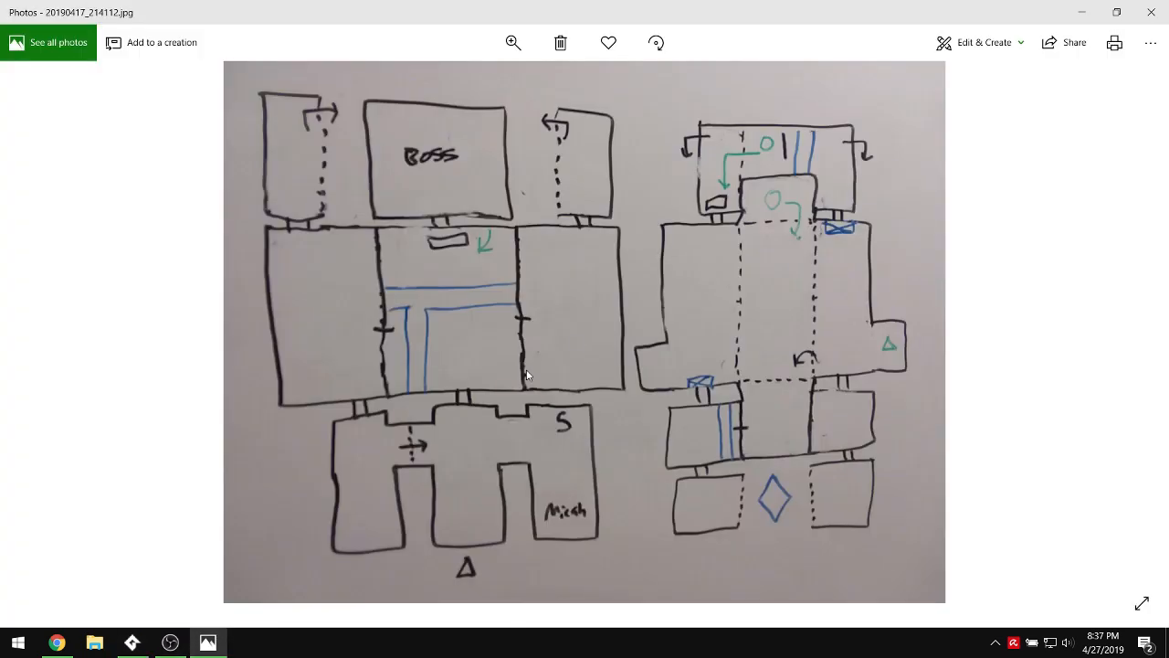
click(132, 642)
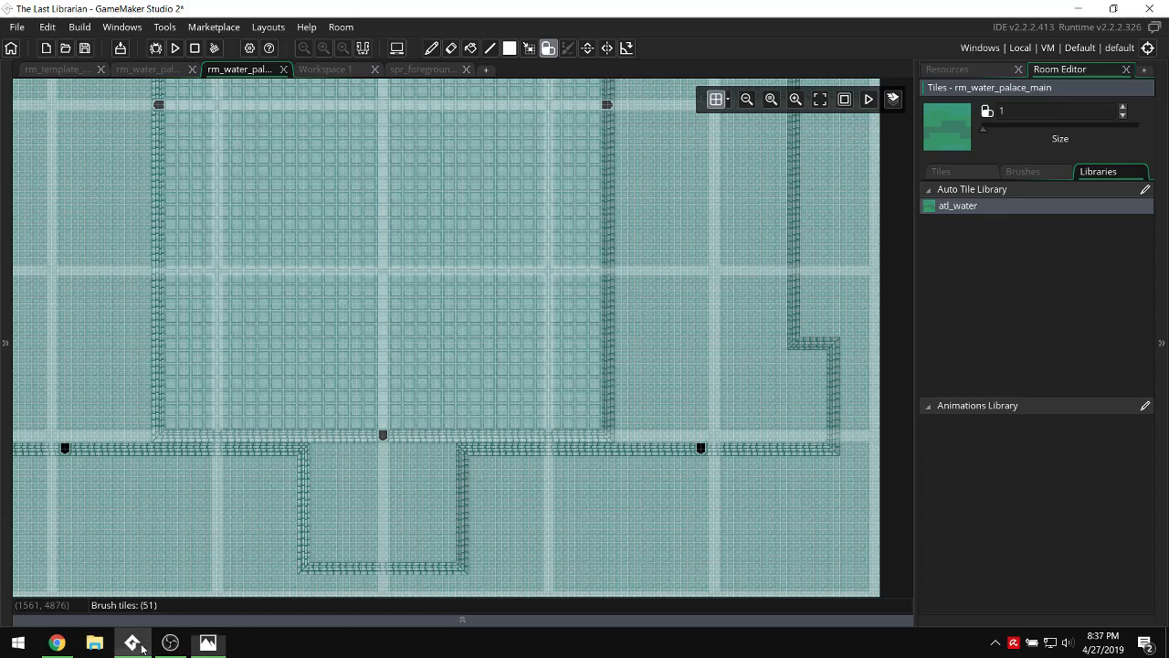
ctrl+scroll(327, 390, up, 5)
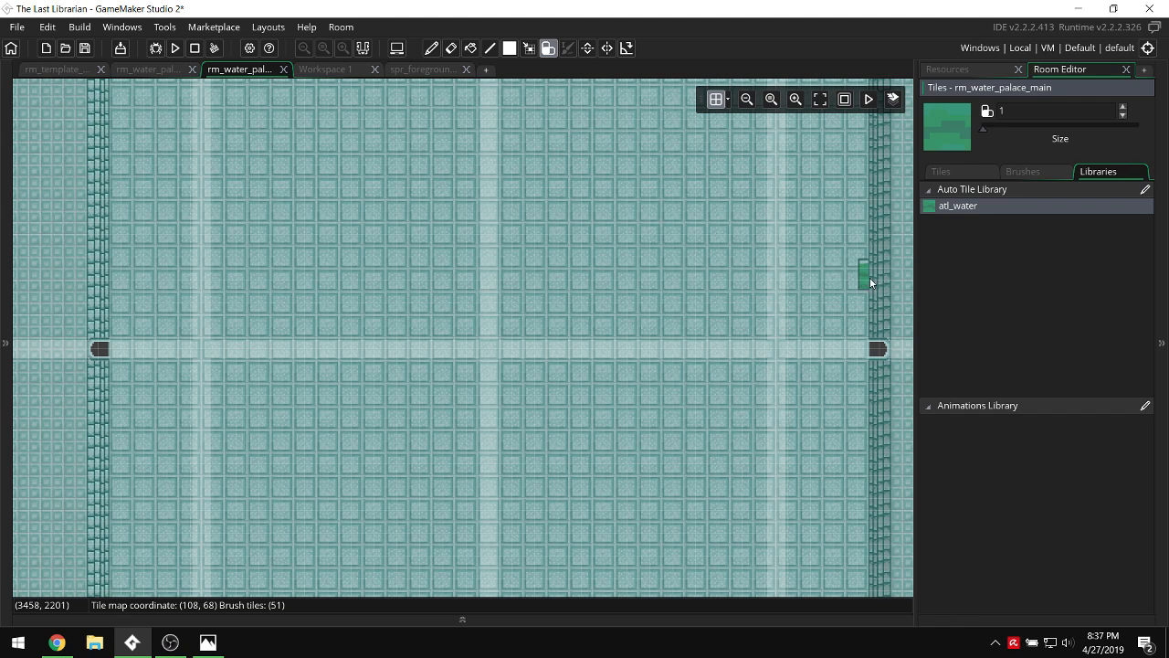
drag(860, 274, 116, 273)
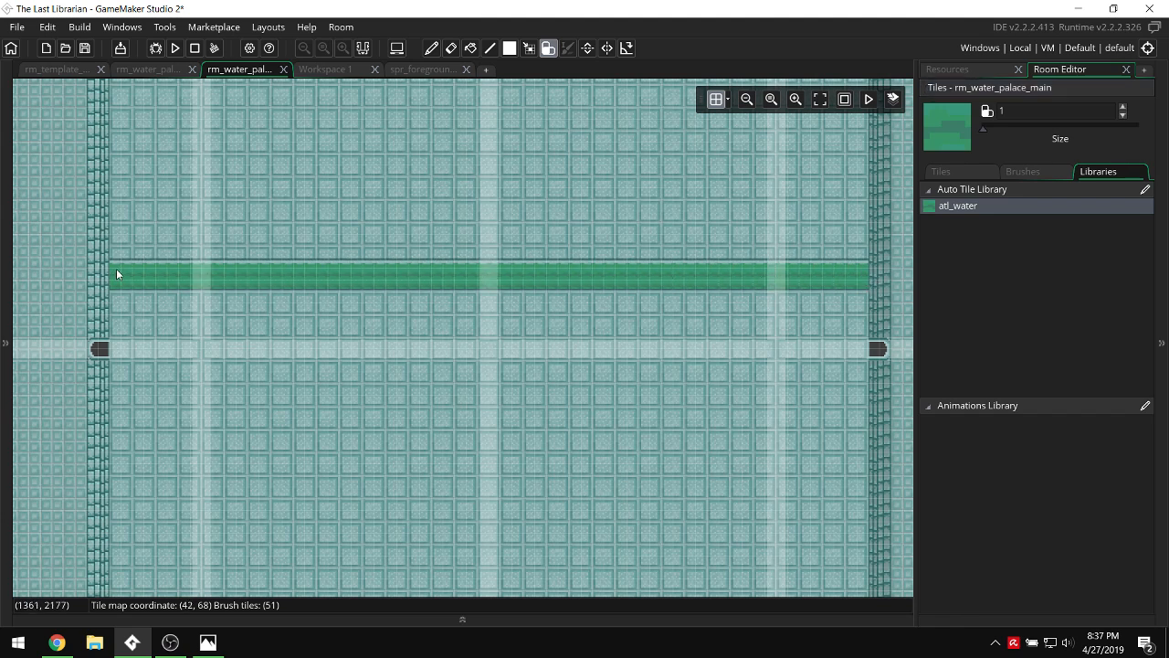
drag(234, 259, 871, 261)
Paint a vertical water channel in the left part of the central hall, from the horizontal channel down to the lower wall.
scroll(236, 265, down, 2)
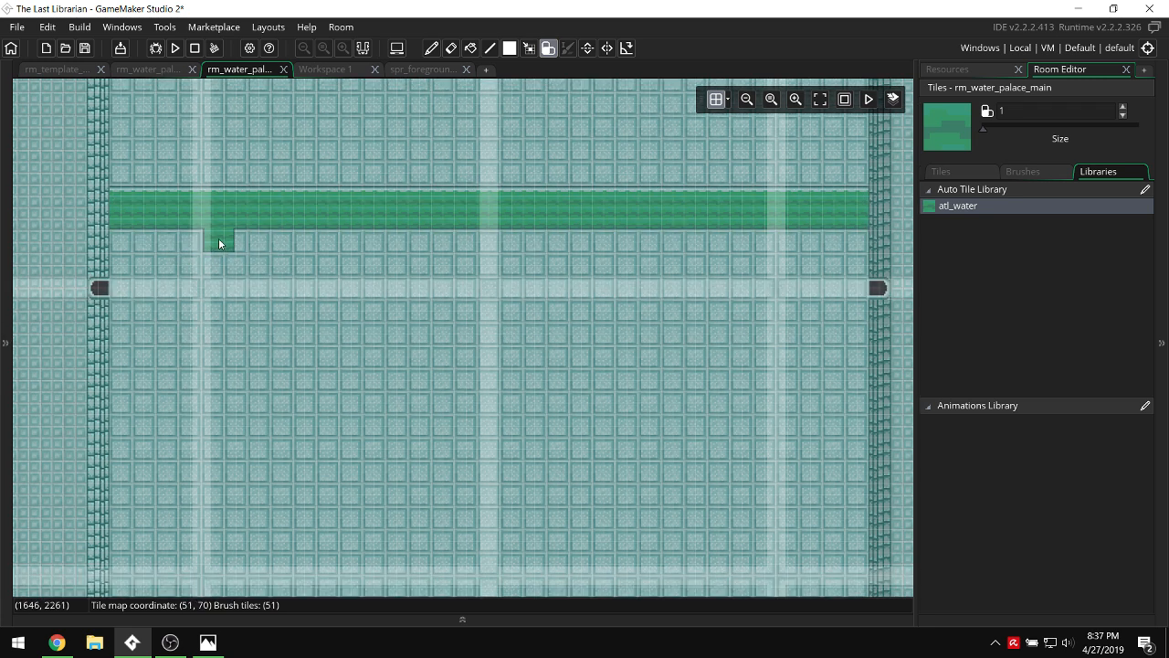
mouse_move(219, 241)
mouse_down()
mouse_move(194, 241)
mouse_move(204, 358)
mouse_move(209, 255)
mouse_up()
key(ctrl+z)
mouse_move(242, 243)
mouse_down()
mouse_move(243, 423)
mouse_move(259, 483)
mouse_move(254, 232)
mouse_up()
scroll(253, 232, down, 3)
scroll(235, 243, up, 2)
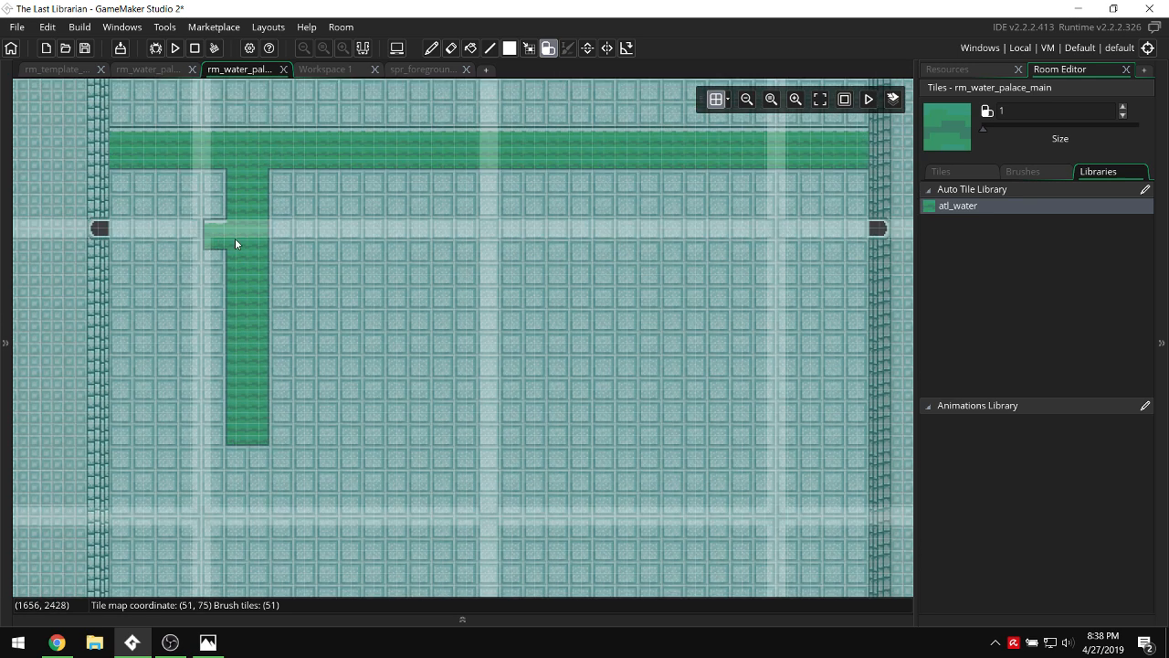
scroll(234, 243, down, 5)
mouse_move(242, 142)
mouse_down()
mouse_move(251, 471)
mouse_move(249, 150)
mouse_up()
ctrl+scroll(313, 197, down, 3)
scroll(354, 246, up, 4)
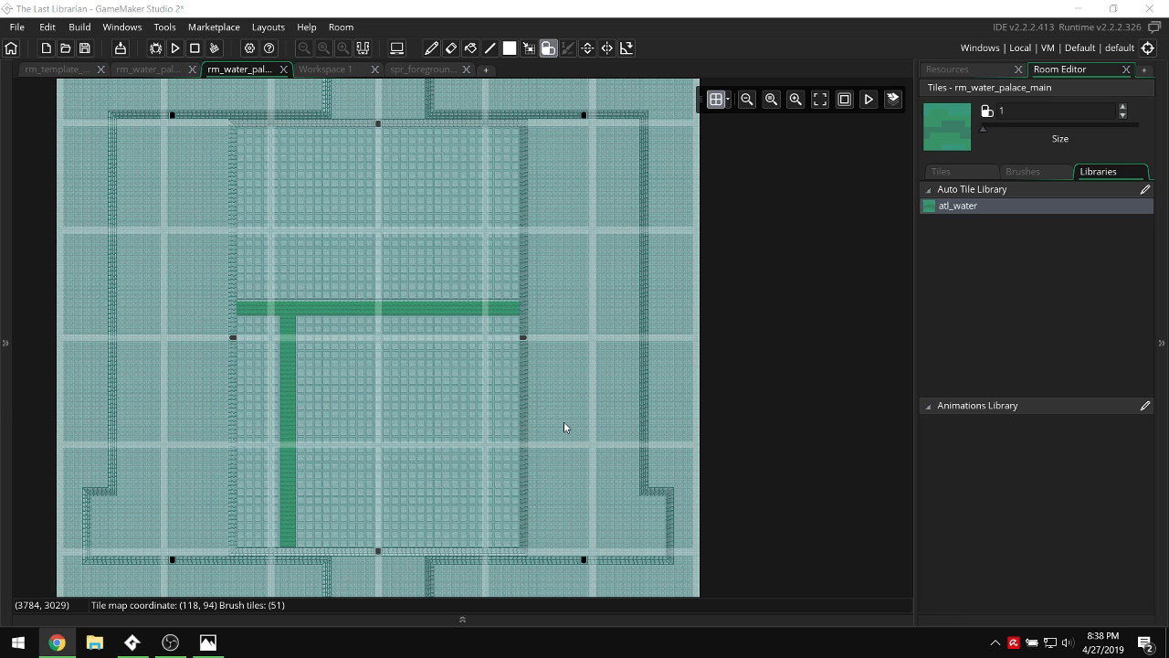
Check the hand-drawn floor plan photo against the painted water channels, and return to the room editor.
click(501, 447)
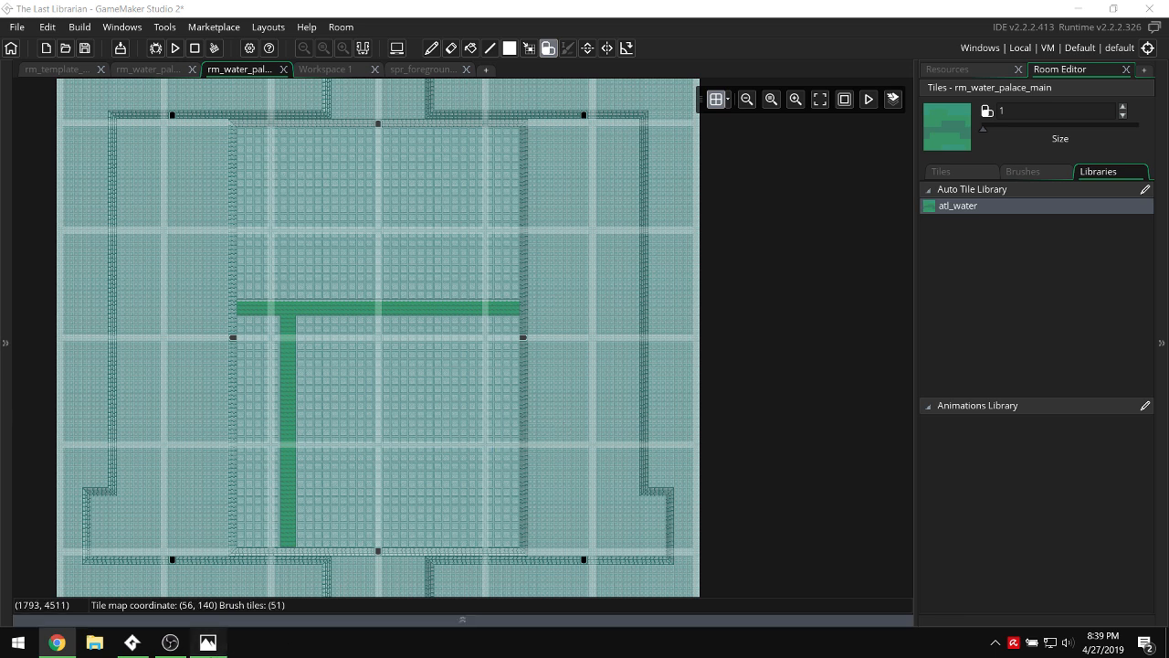
click(207, 642)
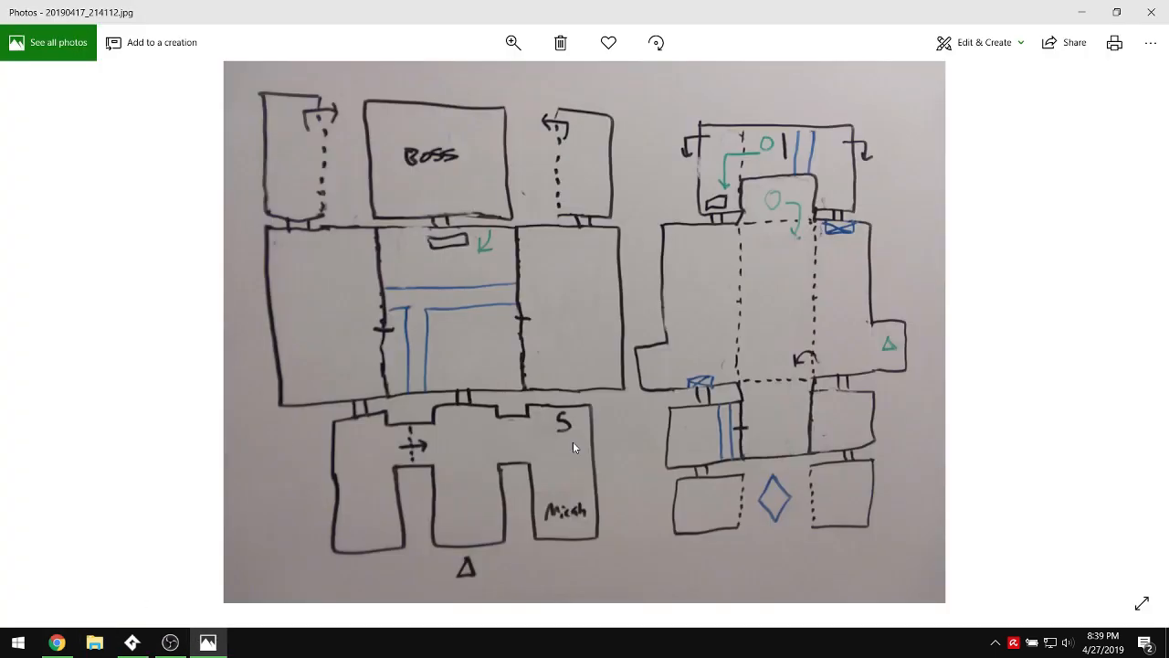
click(133, 643)
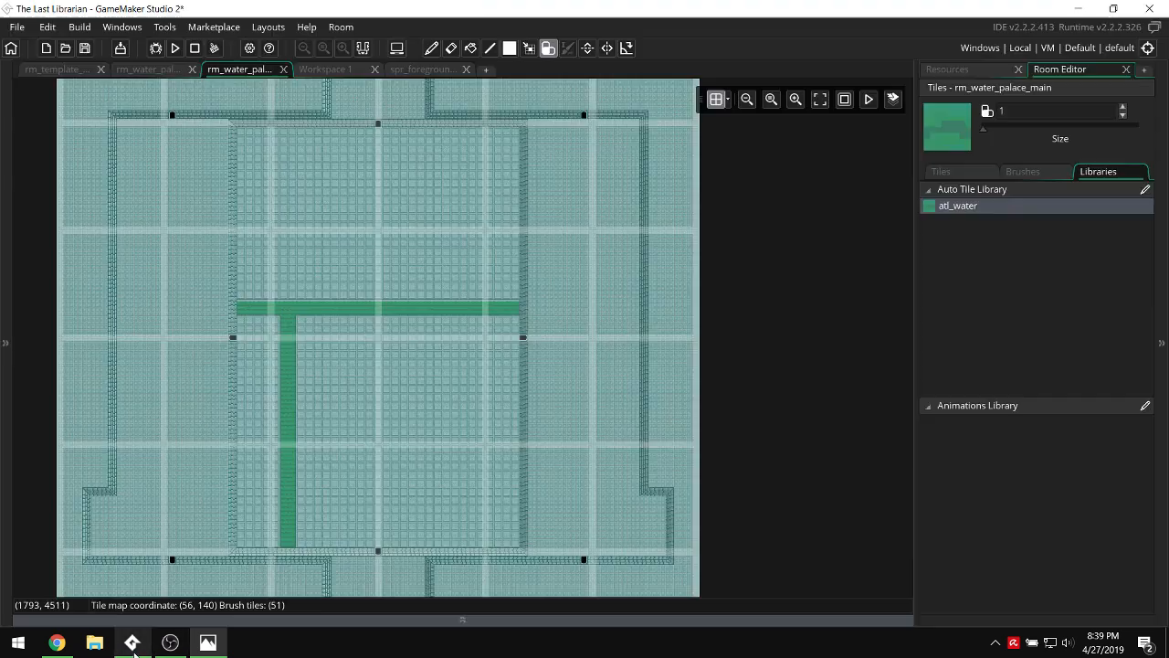
Examine the water channels, the upper and lower alcoves, and the doorways throughout the room.
scroll(444, 331, down, 2)
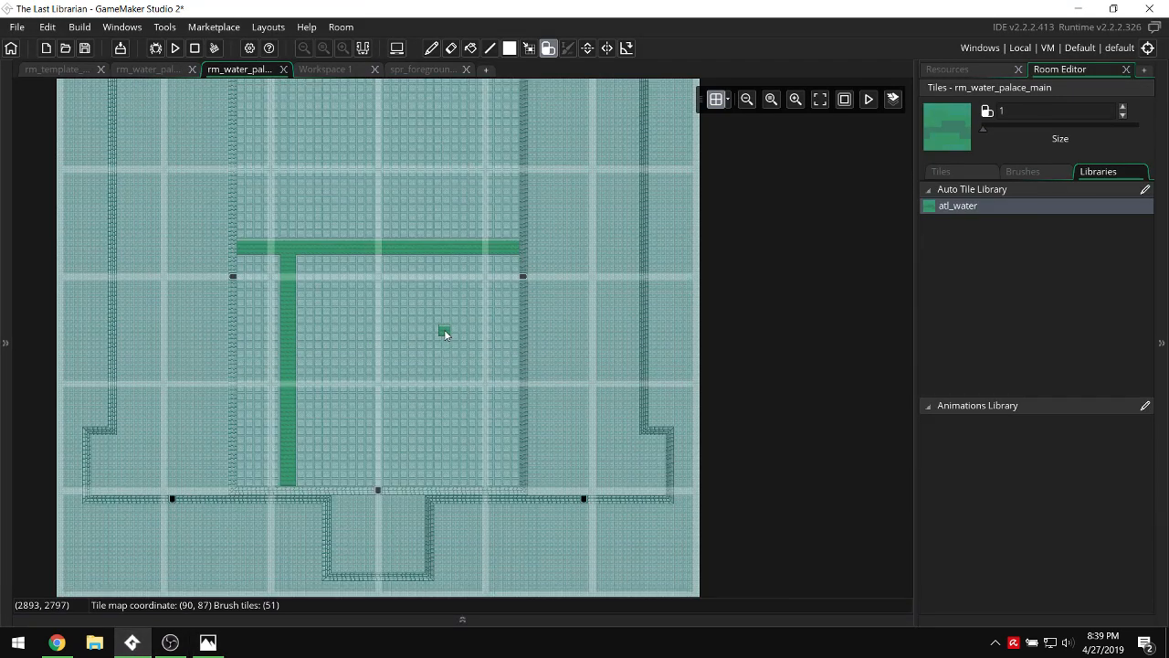
shift+scroll(444, 329, left, 2)
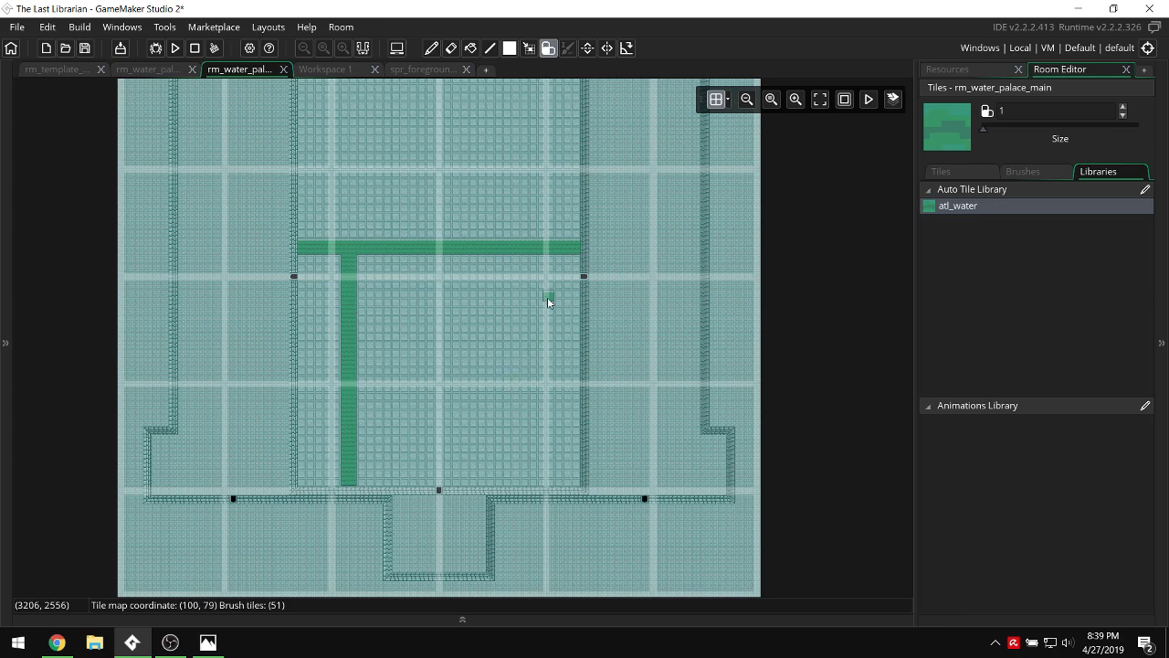
scroll(547, 295, up, 2)
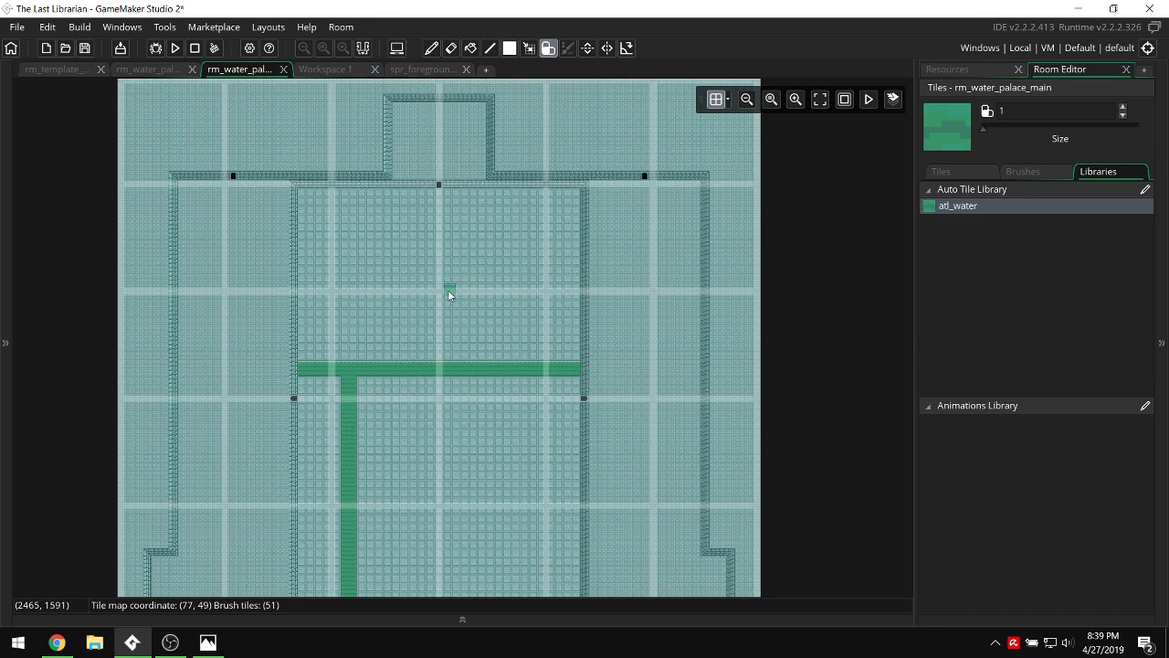
ctrl+scroll(449, 293, up, 3)
scroll(430, 343, down, 3)
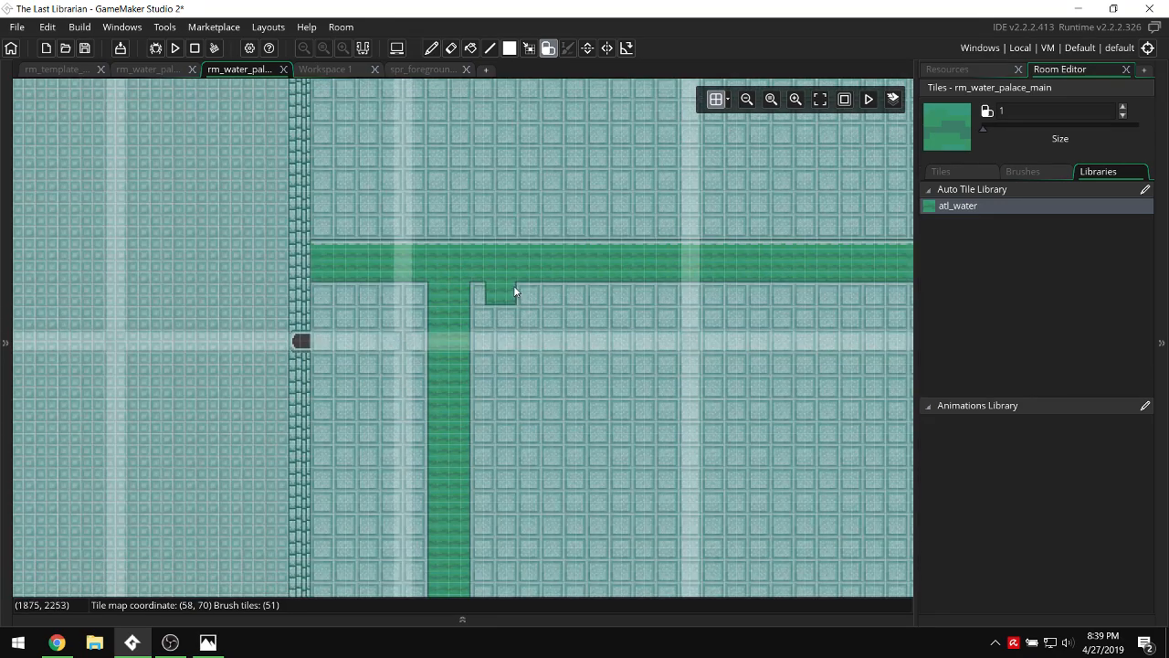
scroll(507, 289, down, 8)
scroll(501, 285, right, 5)
scroll(501, 284, up, 10)
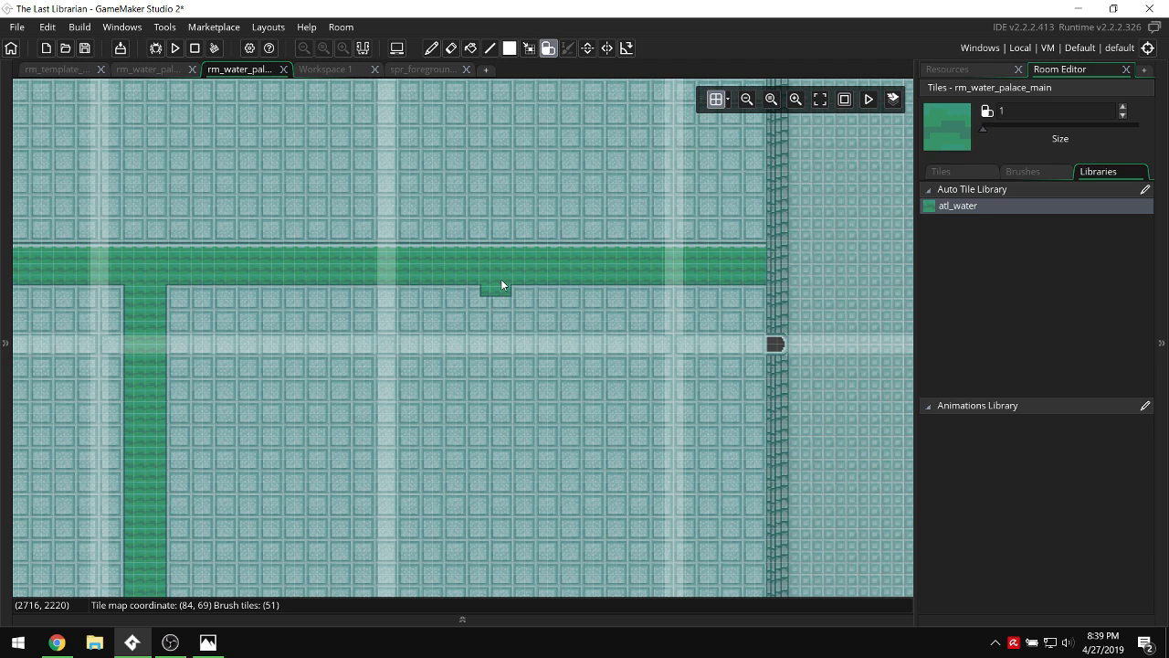
scroll(501, 278, up, 14)
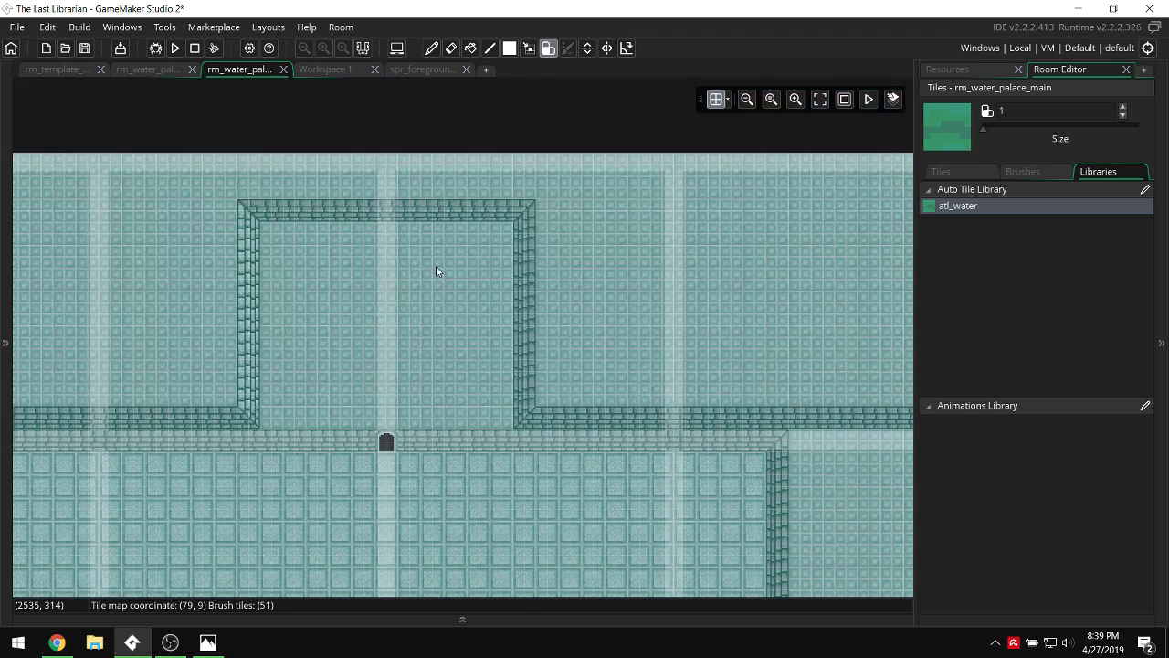
scroll(436, 263, down, 6)
scroll(437, 256, left, 7)
scroll(512, 256, up, 3)
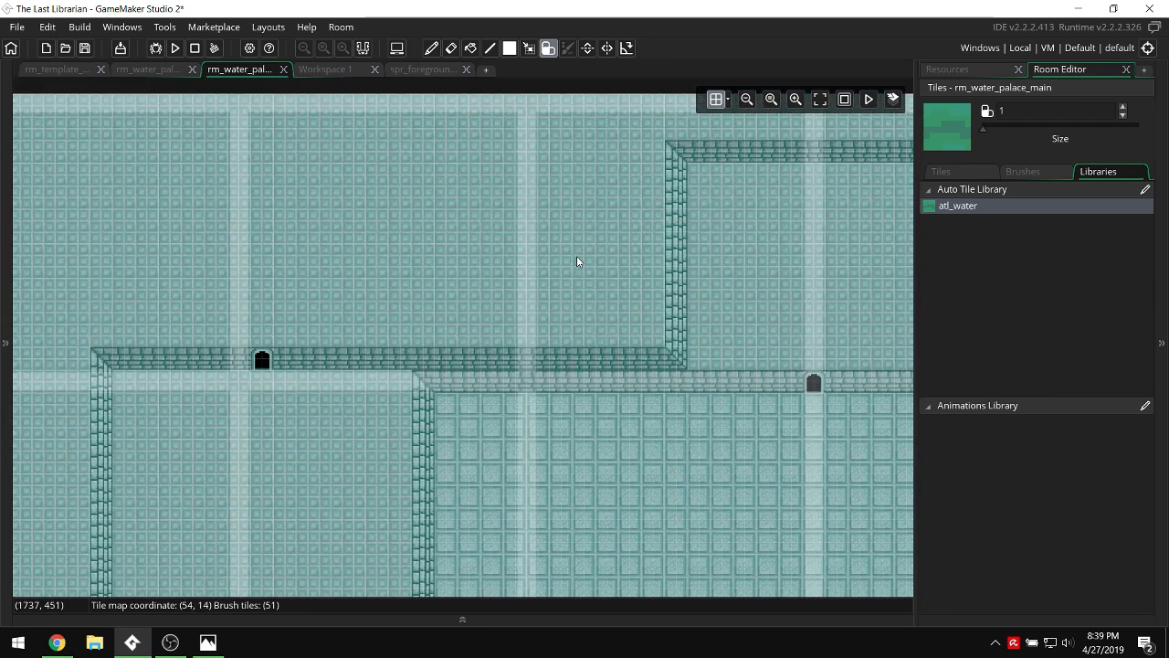
scroll(576, 258, down, 1)
scroll(577, 256, down, 20)
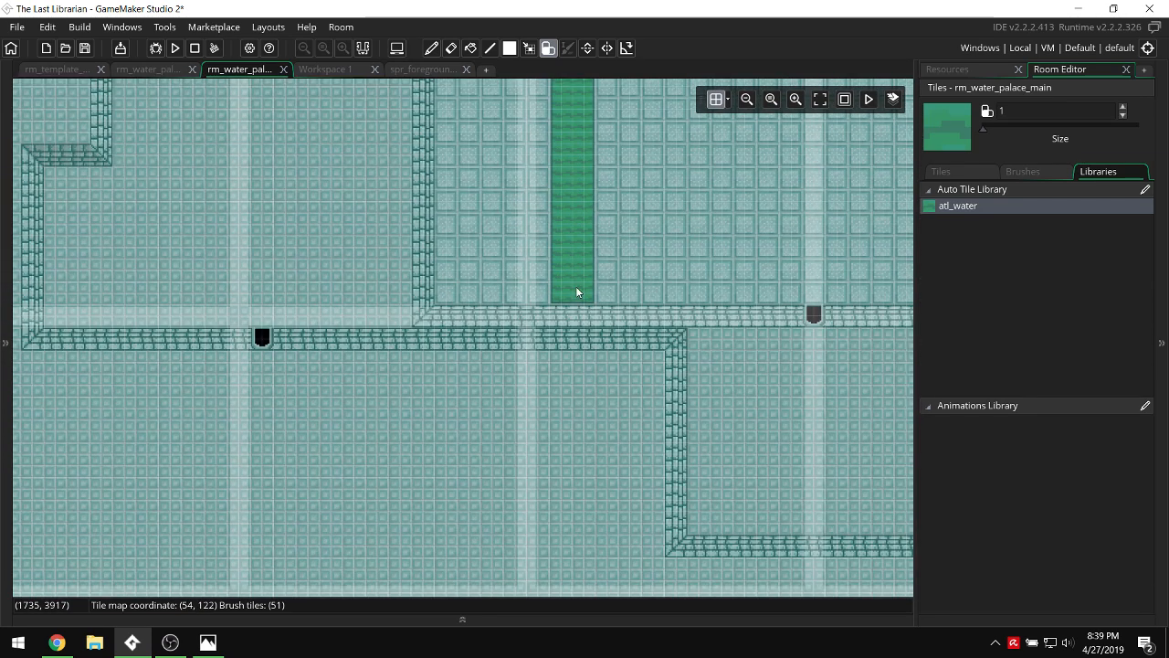
scroll(577, 292, down, 6)
scroll(577, 292, right, 10)
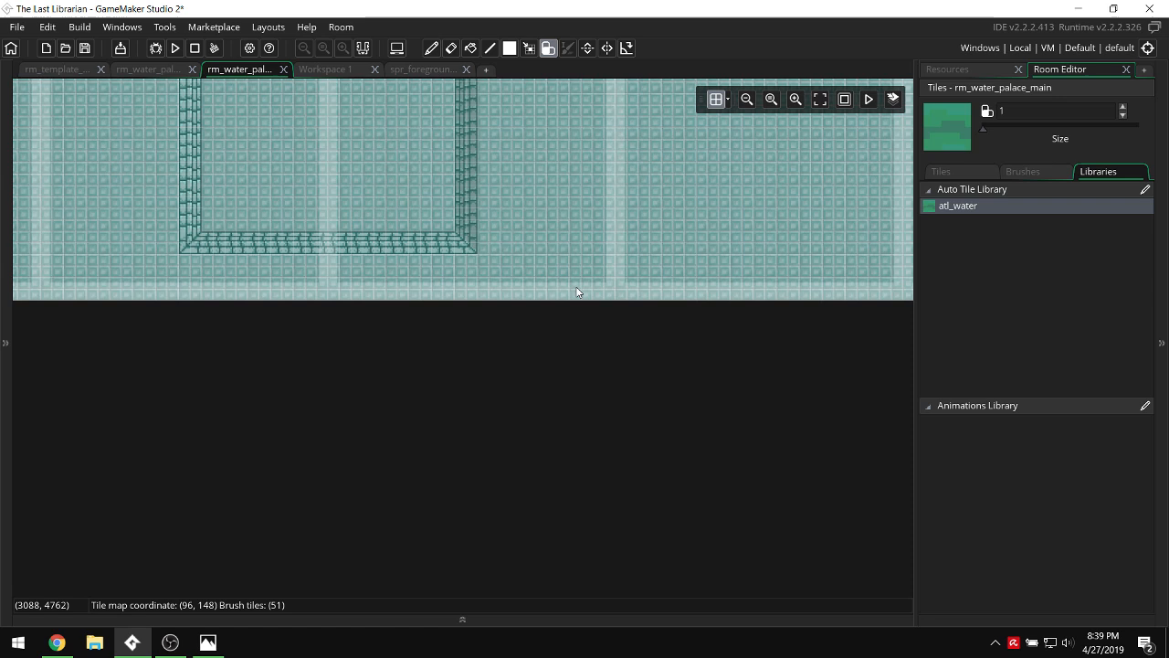
Place a rotated doorway tile on Tiles_WallsB in the left wall of the lower alcove.
click(3, 282)
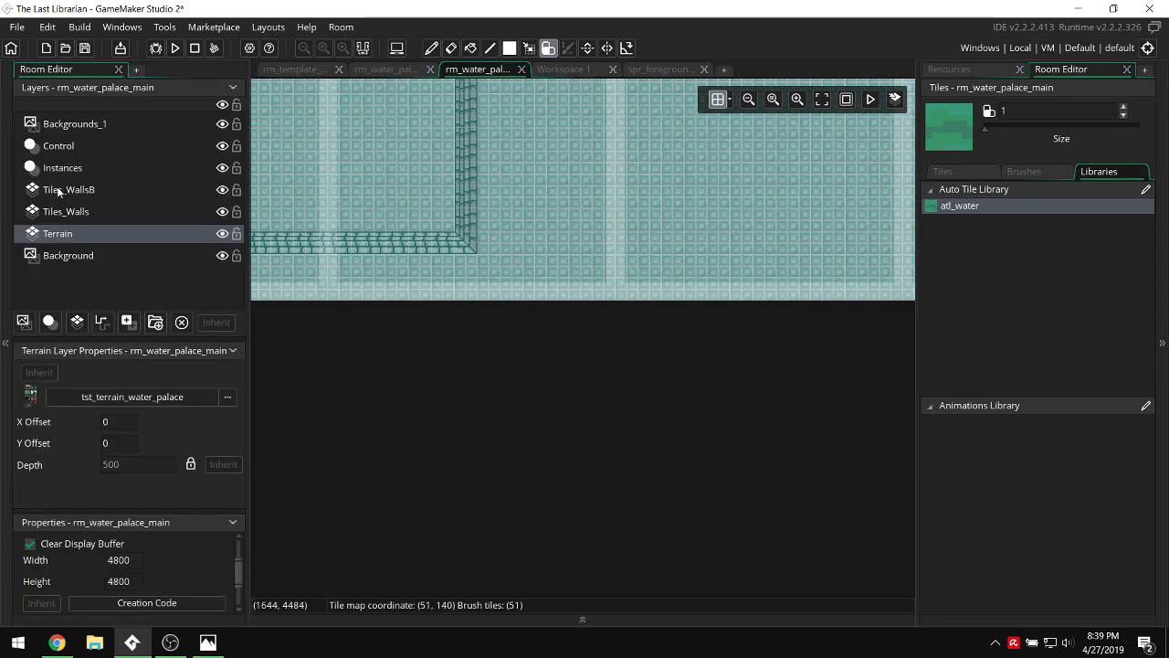
click(63, 190)
scroll(312, 190, up, 5)
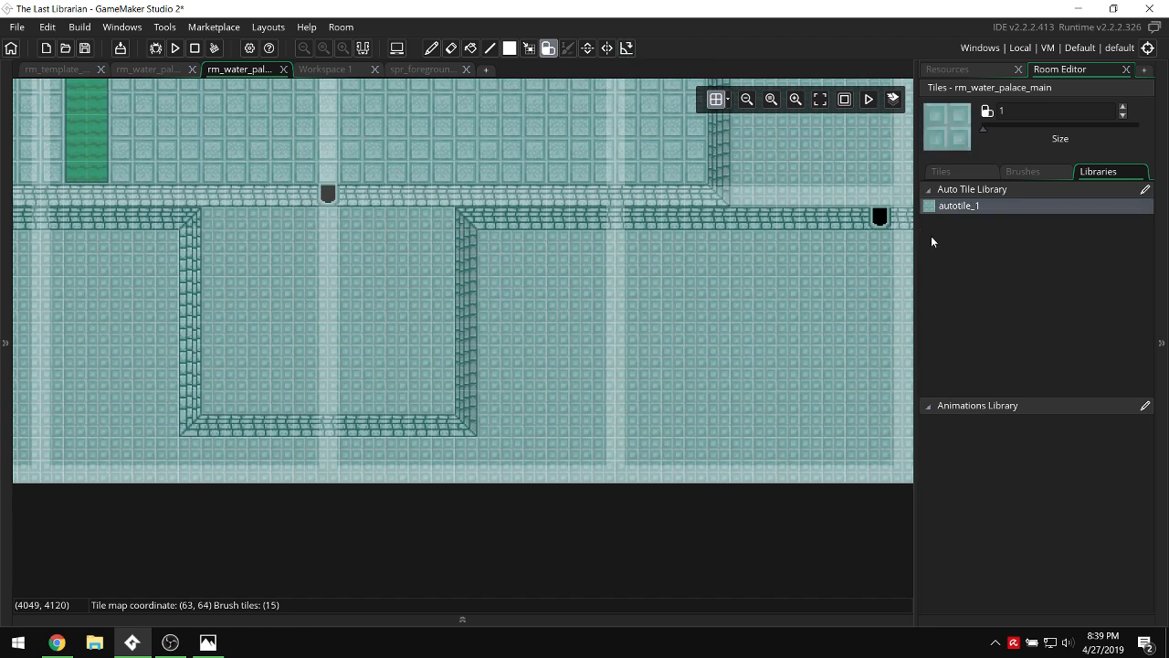
click(1022, 172)
click(979, 354)
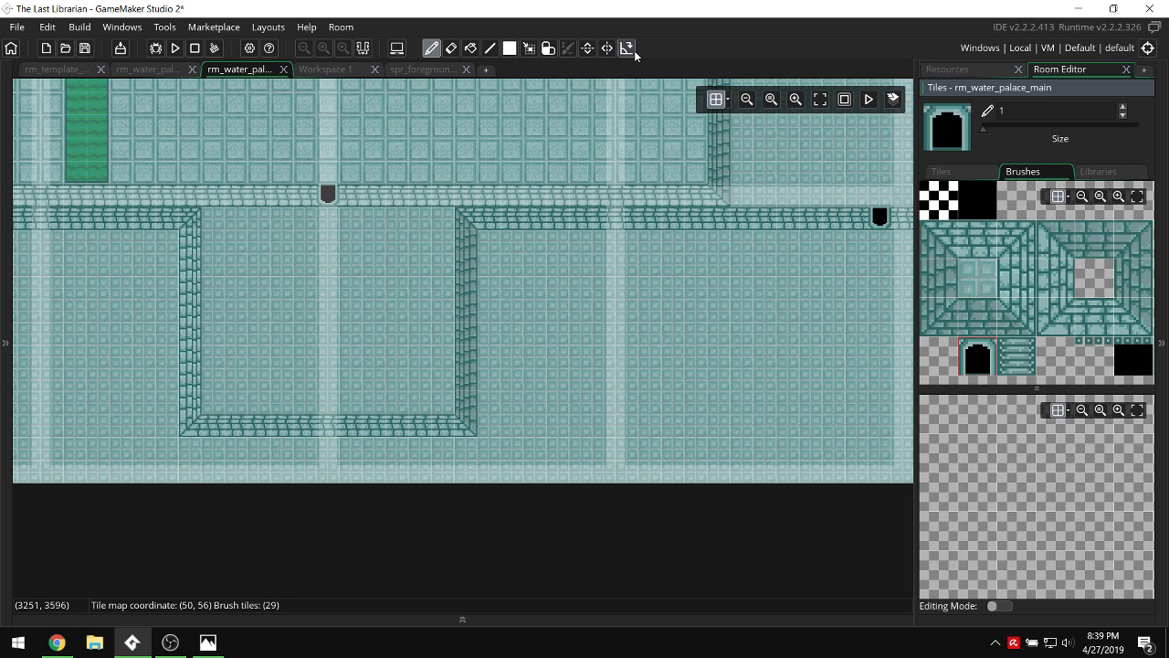
click(626, 47)
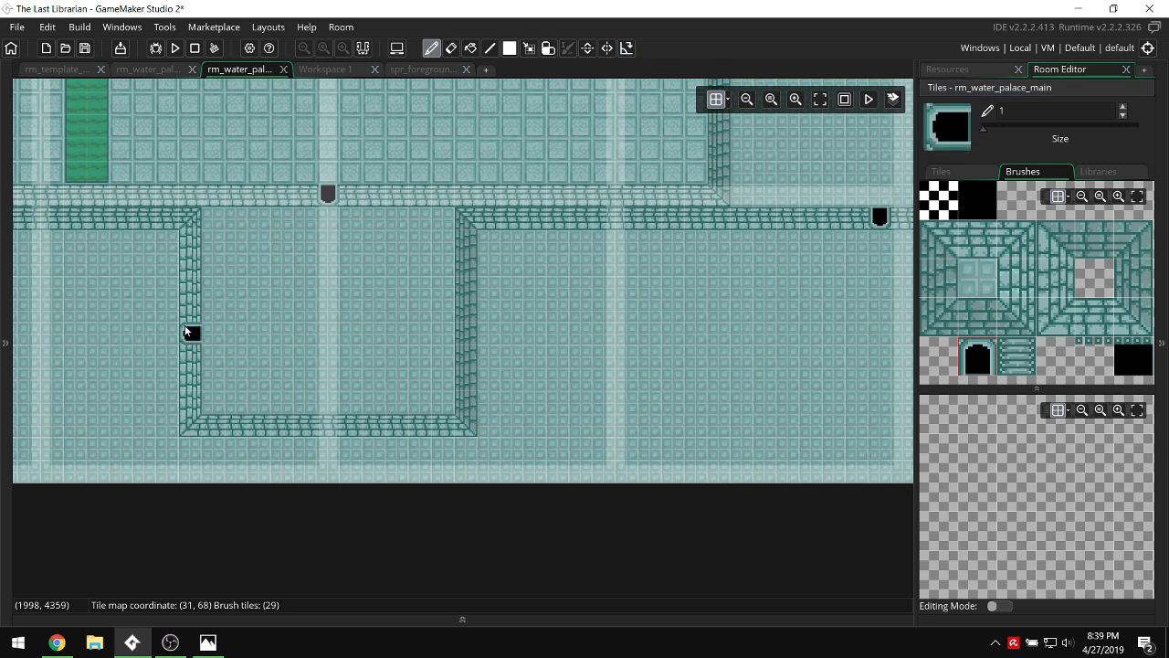
click(184, 312)
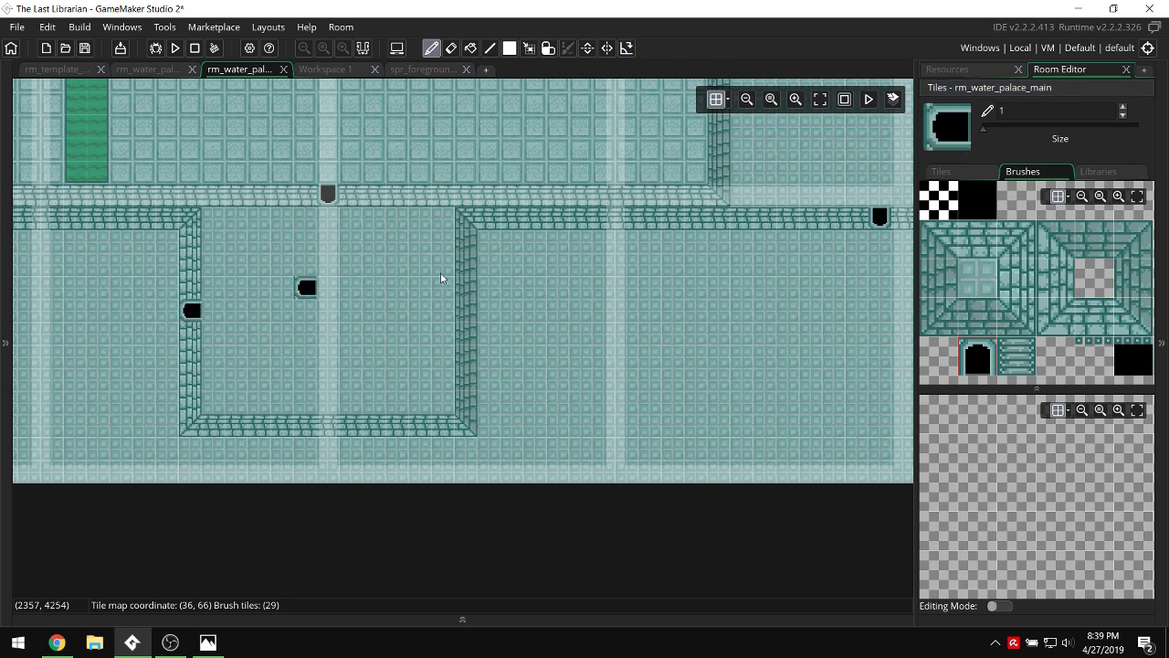
Raise the lower alcove's bottom wall by one tile row with autotile_1 on the Tiles_WallsB layer.
click(6, 333)
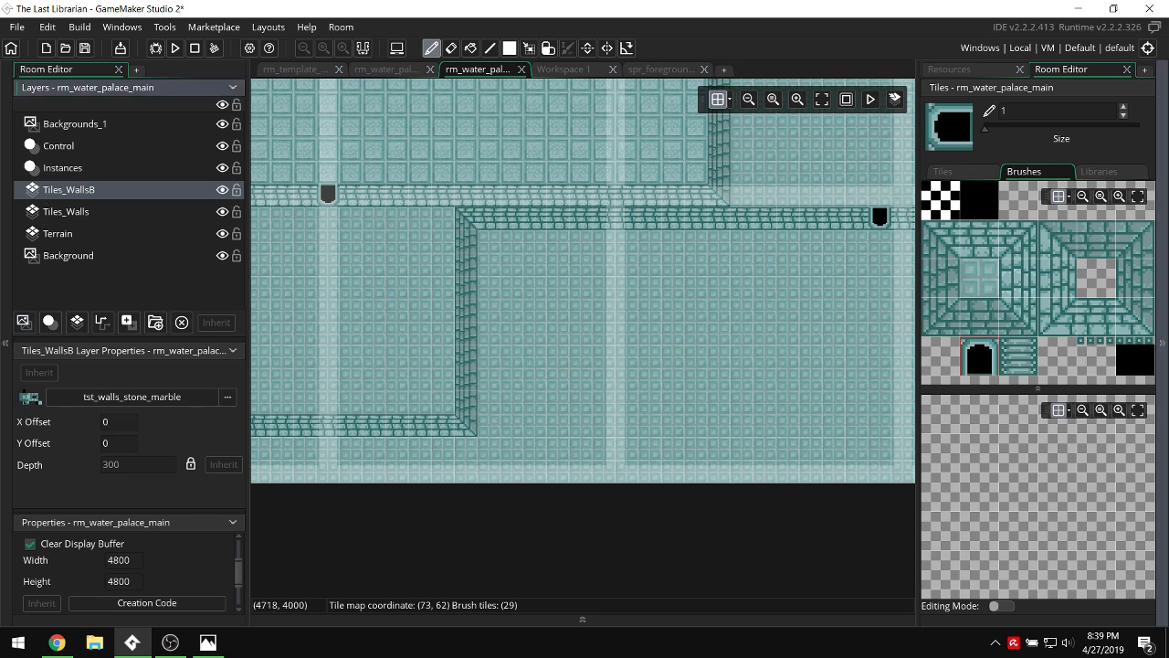
click(1112, 172)
click(943, 206)
click(3, 253)
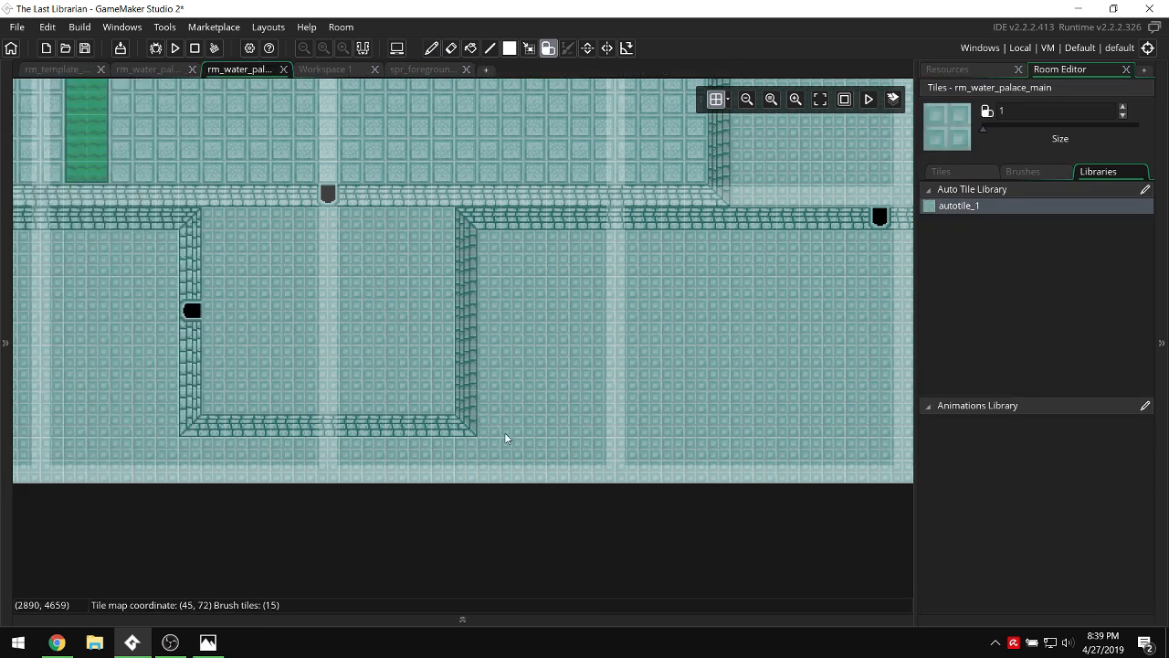
drag(488, 426, 50, 425)
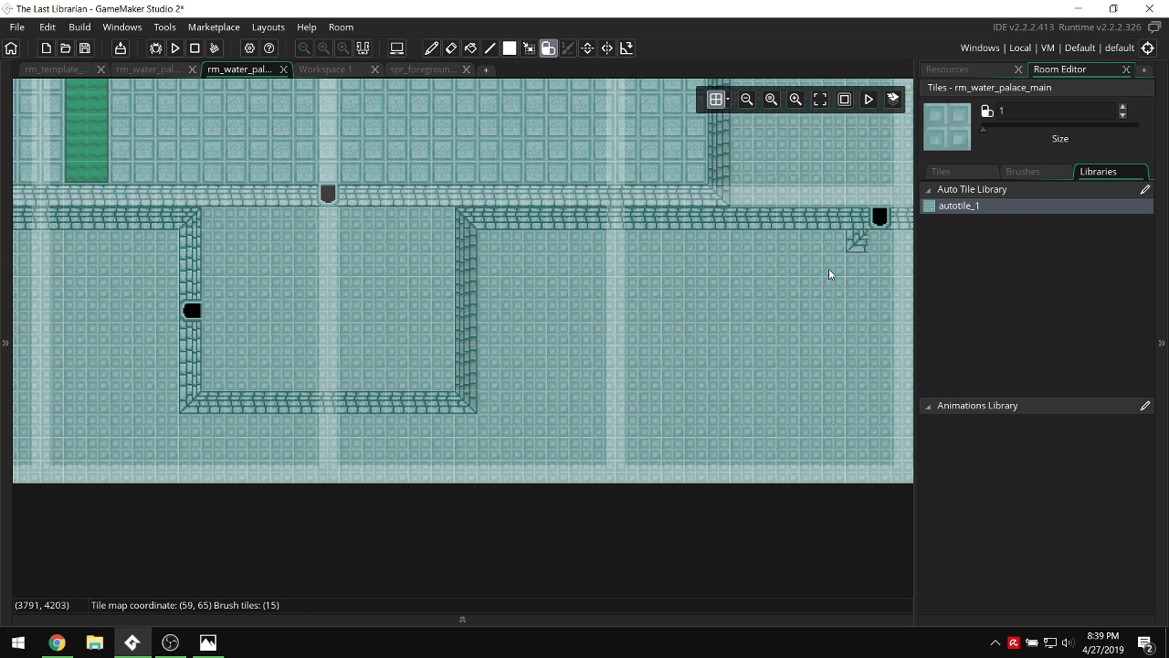
Try to add small walled blocks above and below the doorway inside the lower alcove, and undo them.
click(236, 241)
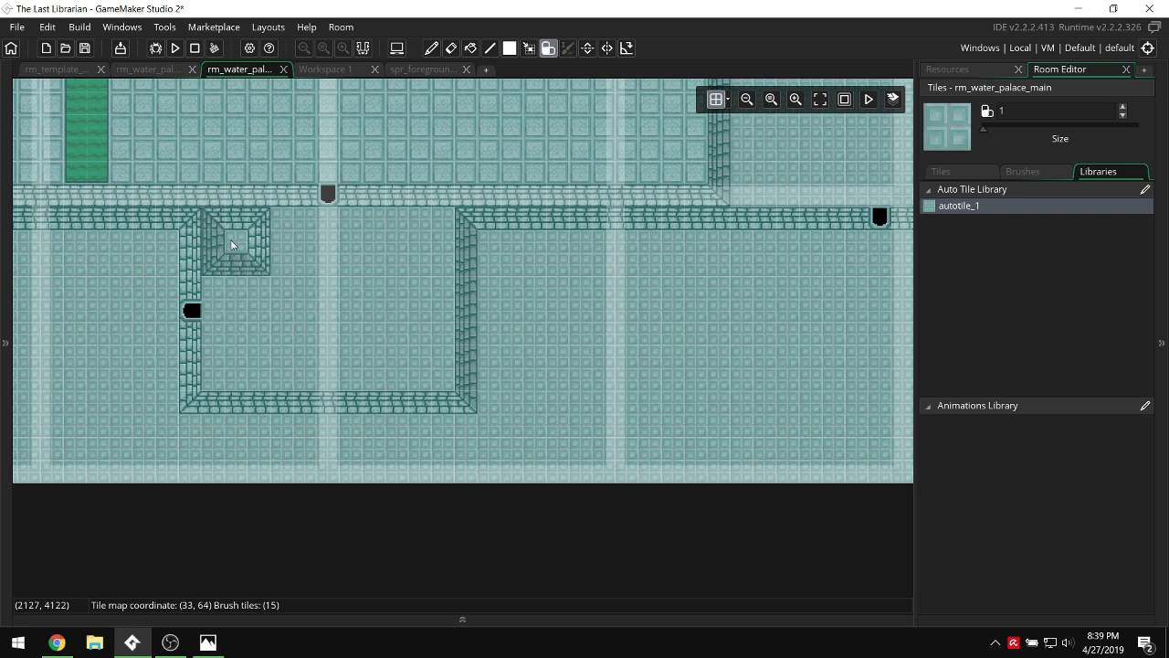
click(237, 356)
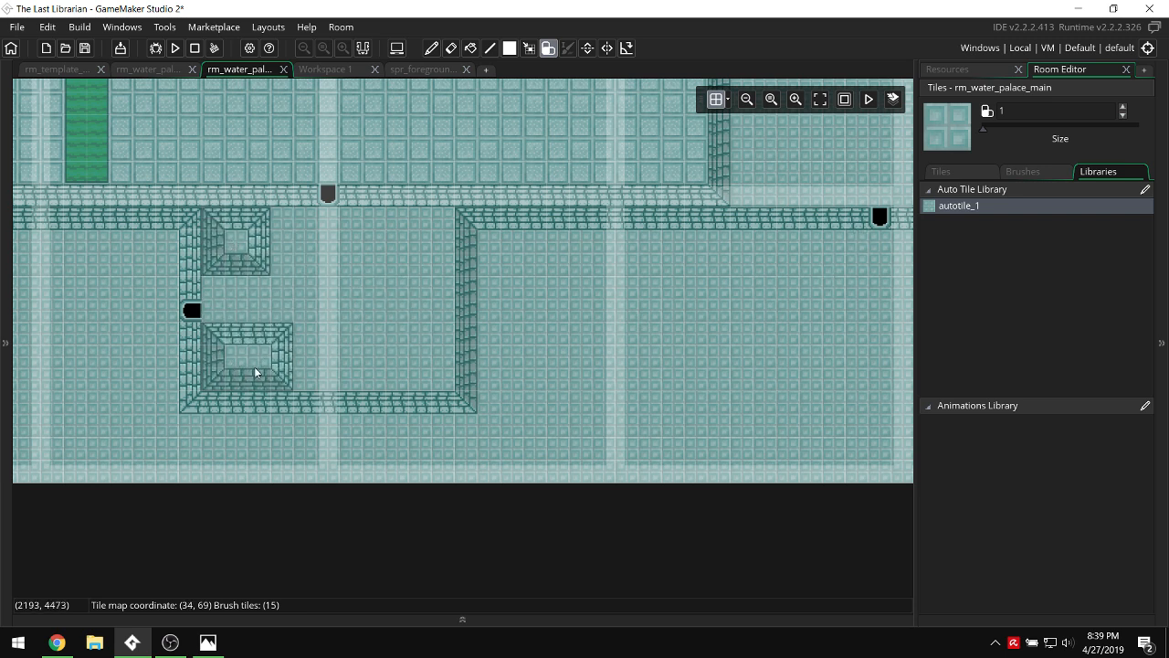
key(ctrl+z)
key(ctrl+z)
Return the lower alcove's bottom wall to its original row, and try and undo one walled block below the left doorway.
drag(226, 406, 433, 399)
click(231, 359)
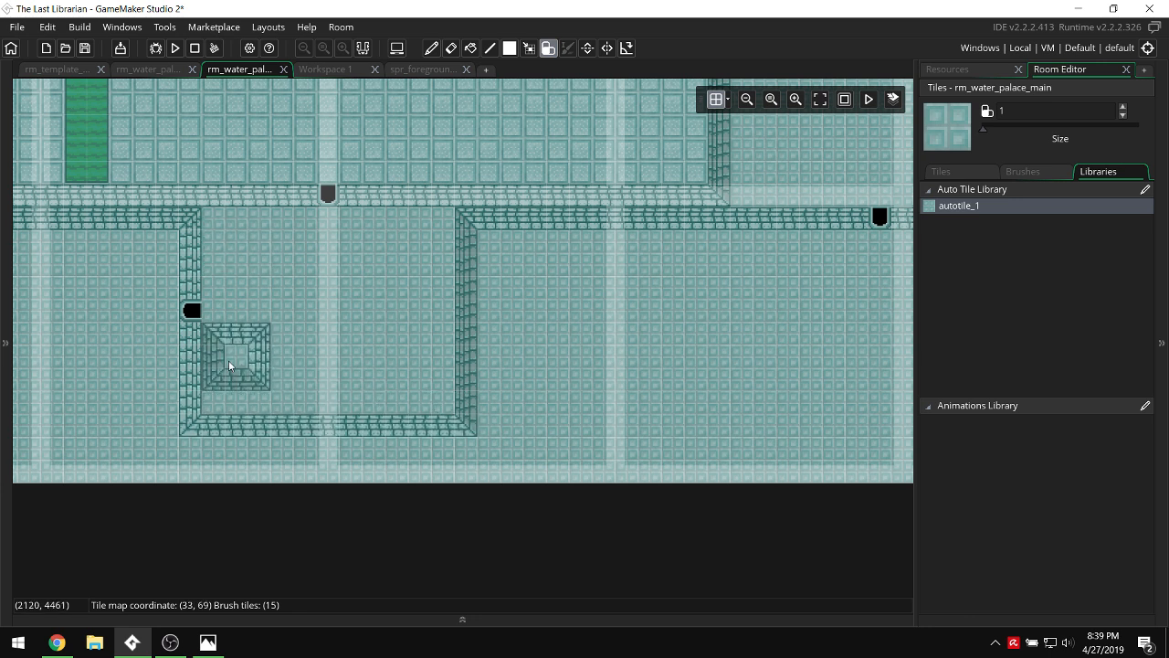
key(ctrl+z)
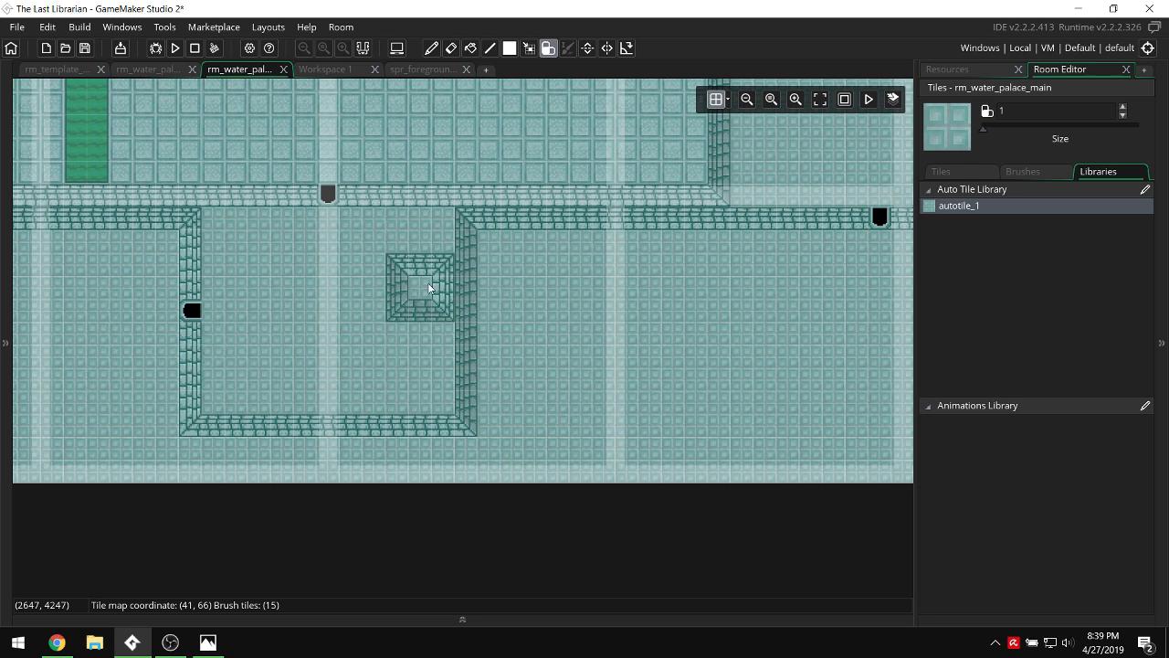
Look over the main room from the lower alcove up to the upper alcove beyond the top doorway.
scroll(502, 284, left, 2)
scroll(593, 248, up, 6)
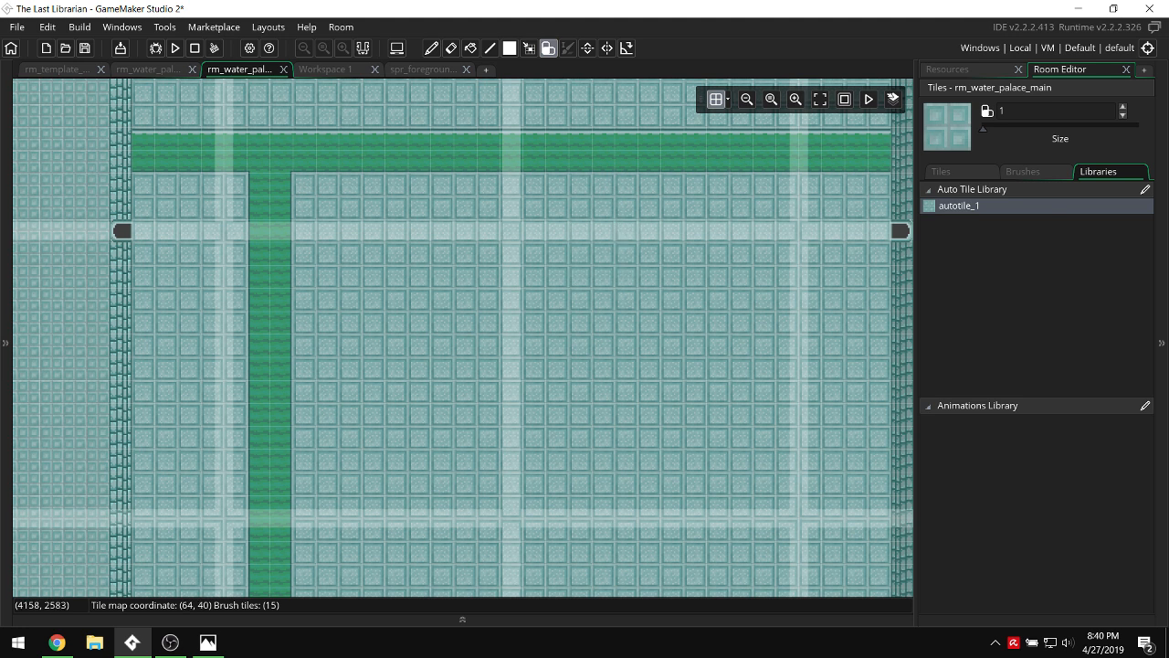
scroll(692, 248, up, 6)
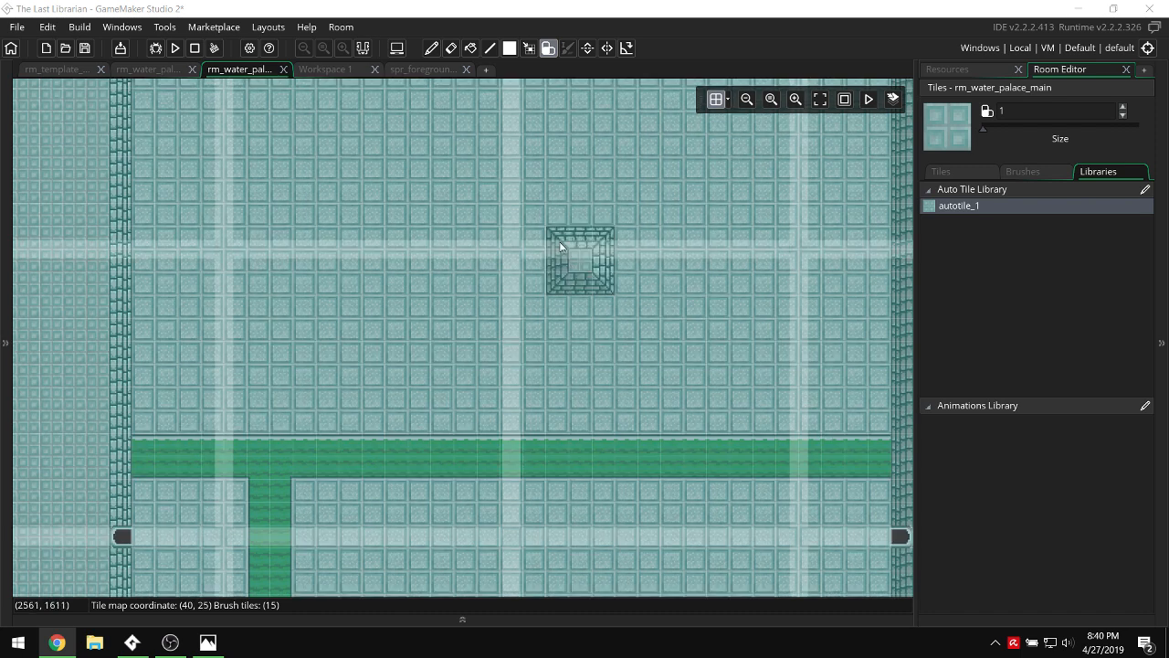
scroll(560, 246, up, 8)
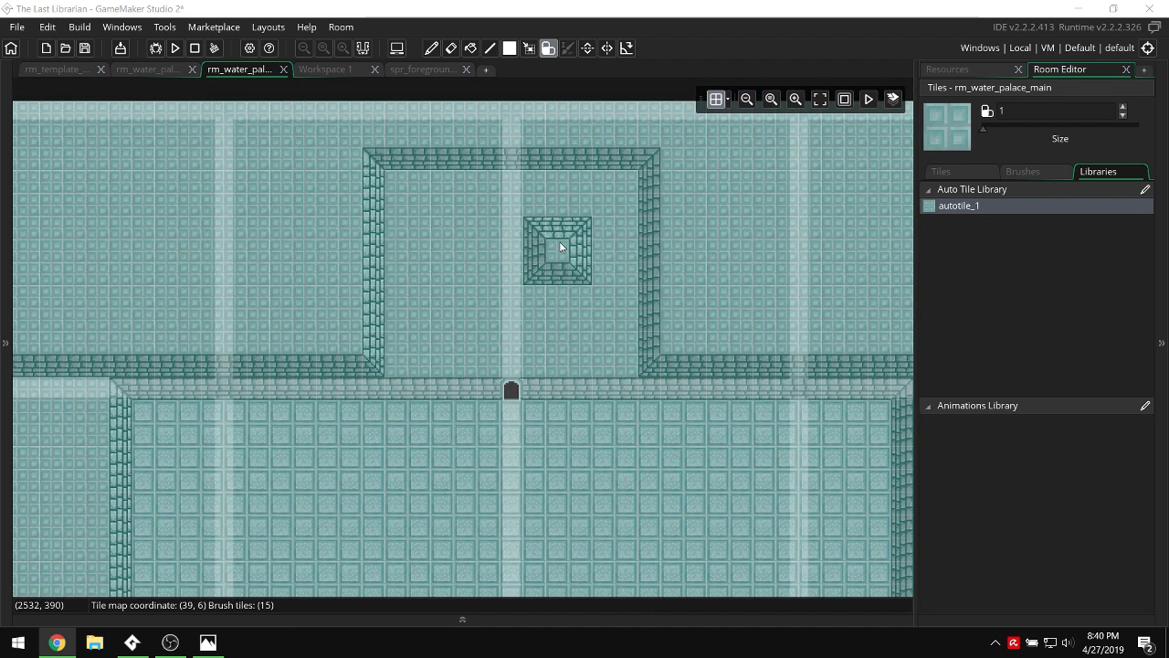
scroll(560, 247, up, 5)
scroll(560, 247, down, 10)
scroll(560, 246, up, 6)
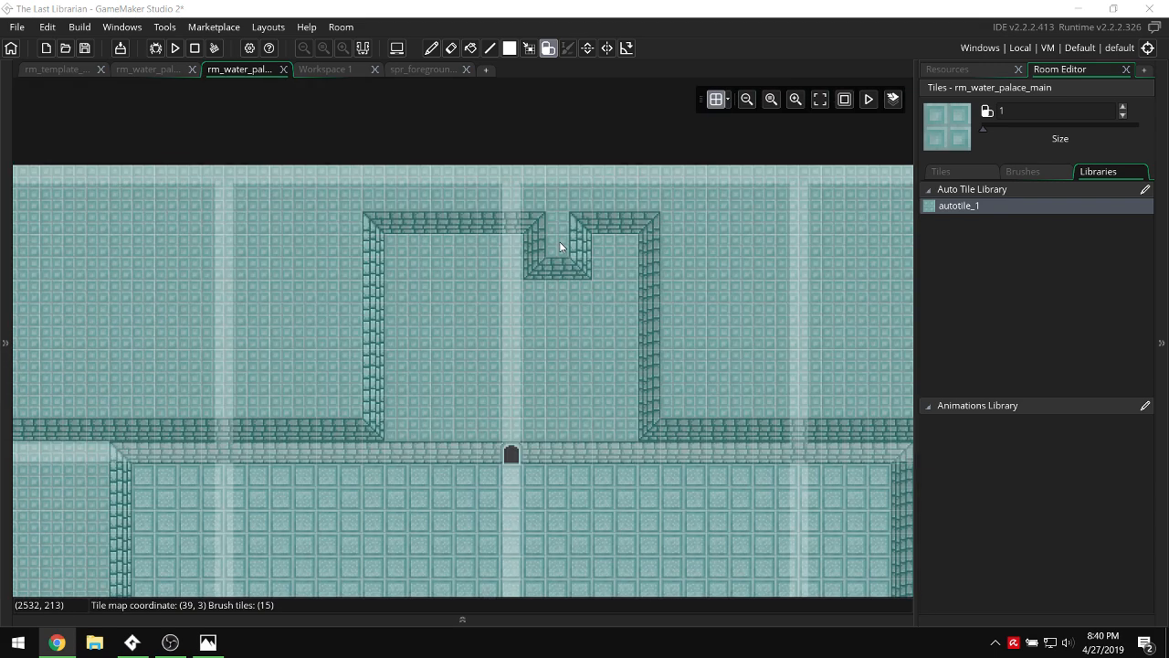
scroll(560, 247, down, 15)
scroll(560, 246, up, 13)
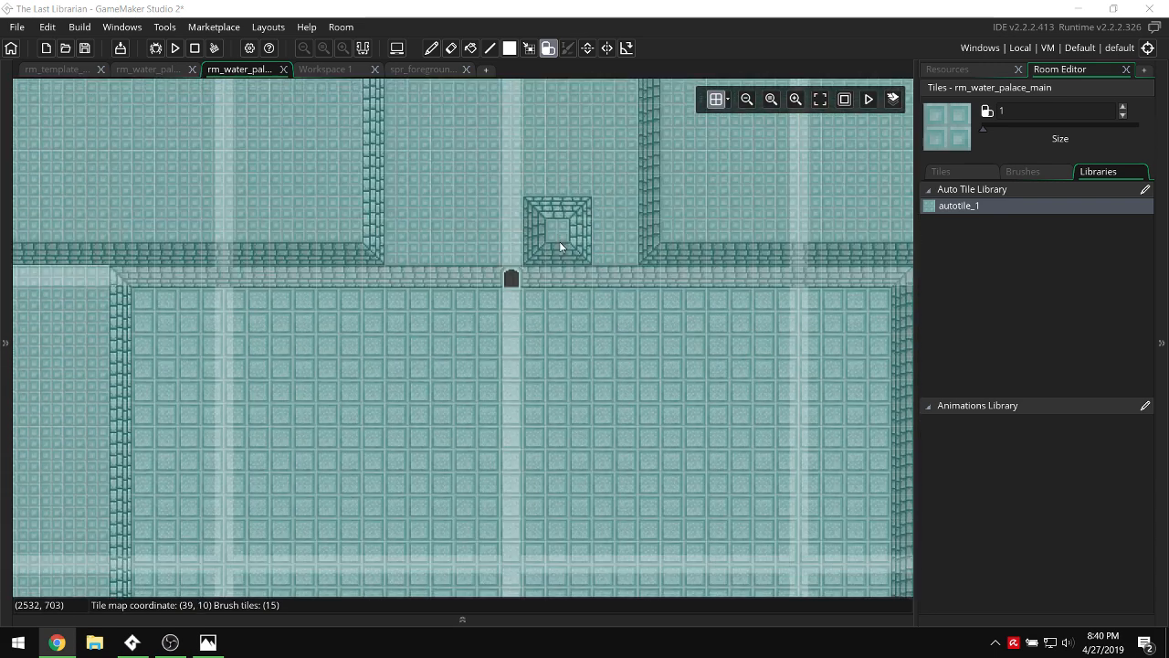
scroll(559, 241, up, 3)
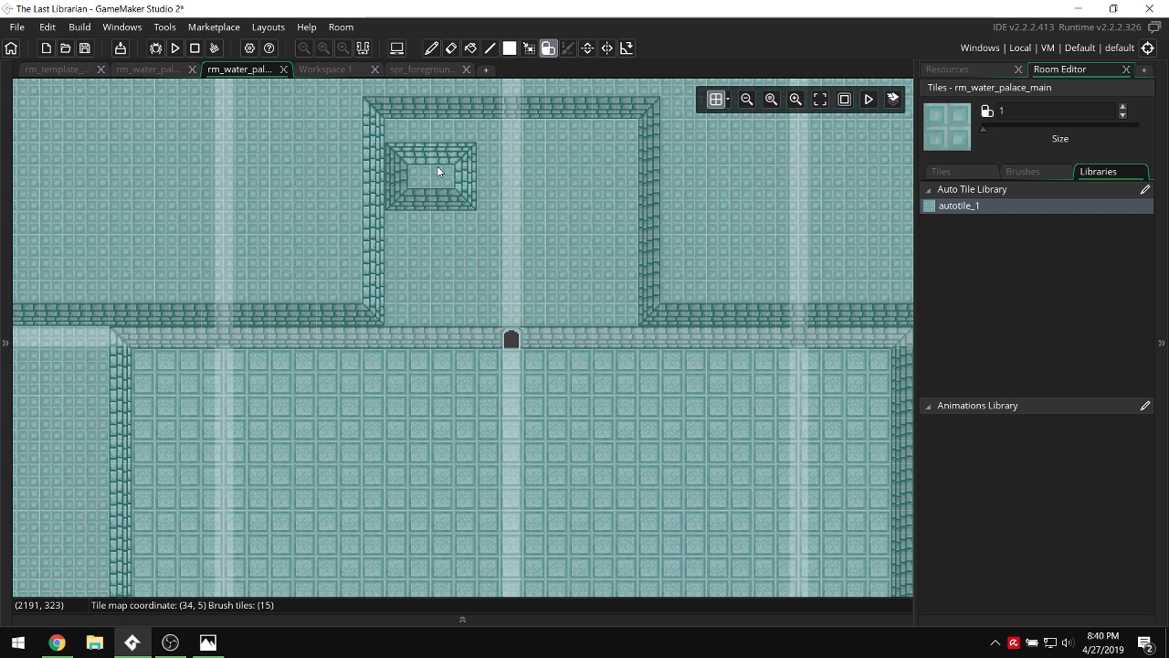
Try placing small walled blocks with autotile_1 inside the upper alcove, and erase them.
click(437, 166)
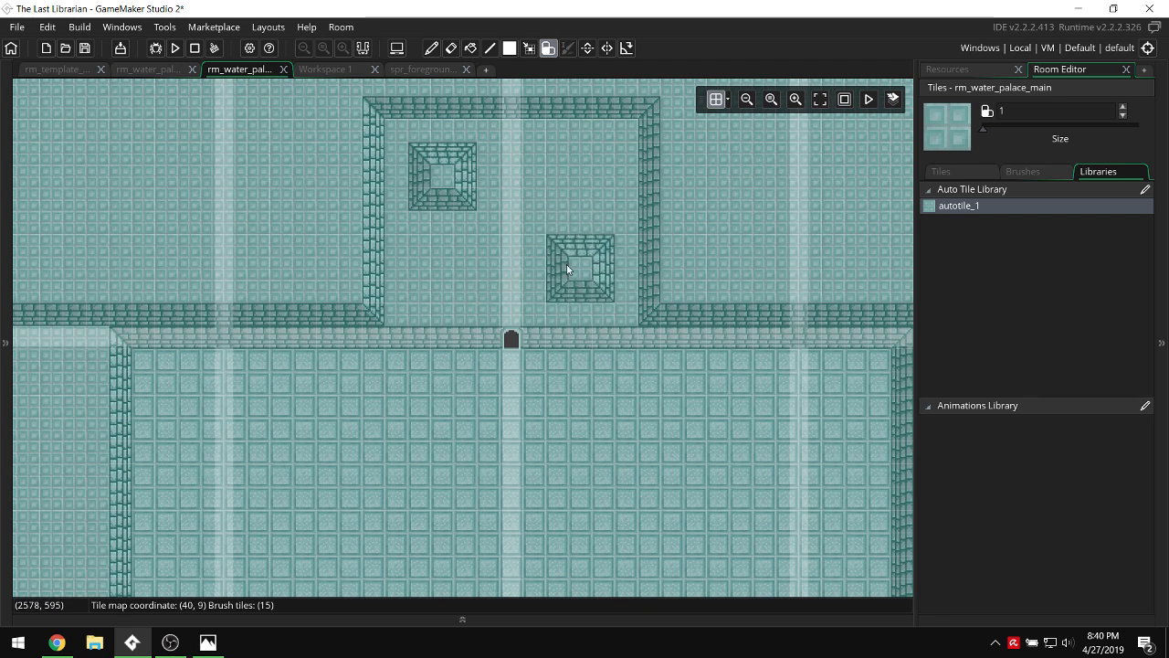
click(567, 266)
click(509, 218)
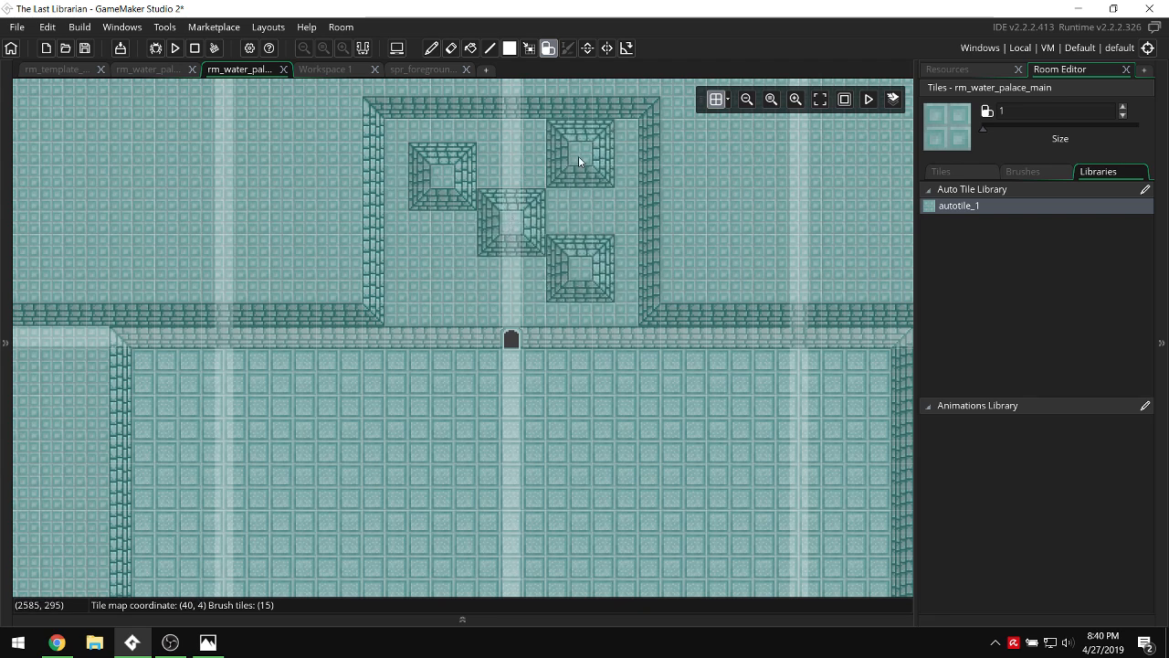
click(583, 178)
click(443, 266)
mouse_move(443, 266)
right_down()
mouse_move(453, 175)
mouse_move(582, 191)
mouse_move(580, 267)
right_up()
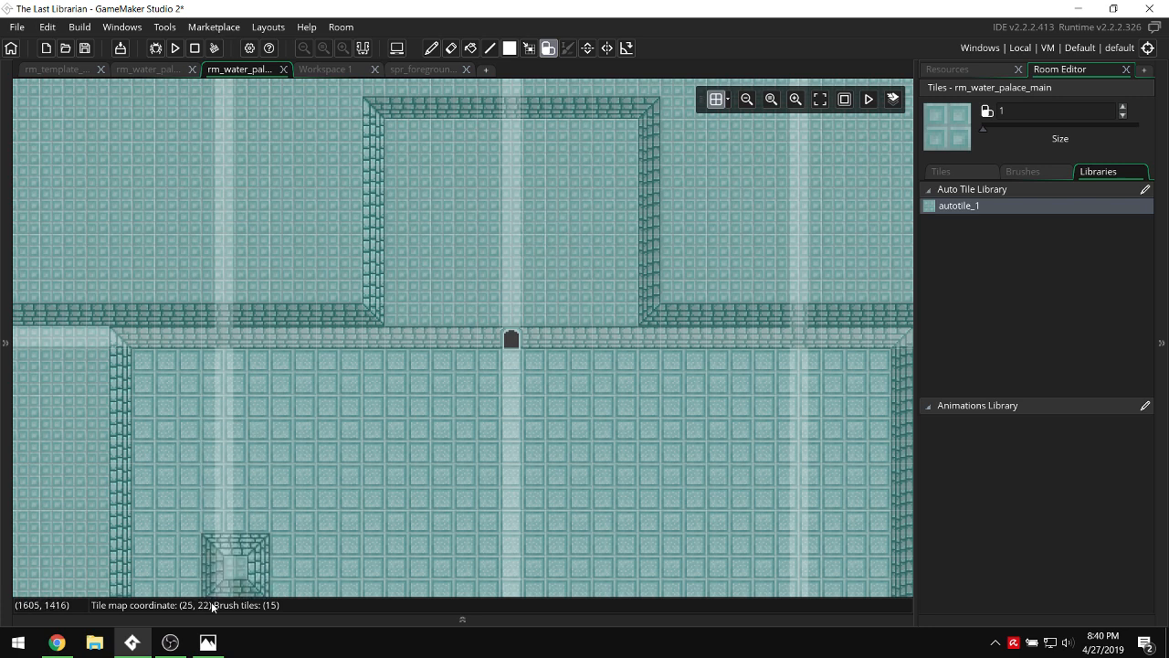
Check the hand-drawn floor plan in Photos, and shrink the upper alcove to five by three tiles around the doorway with autotile_1.
click(208, 642)
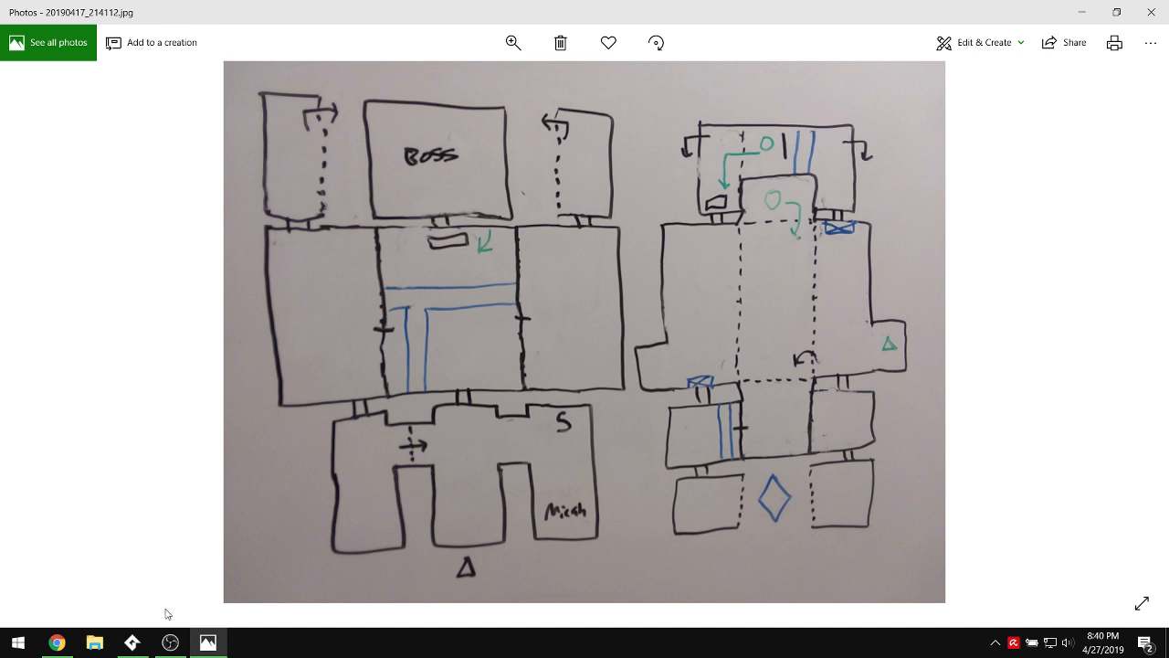
click(132, 642)
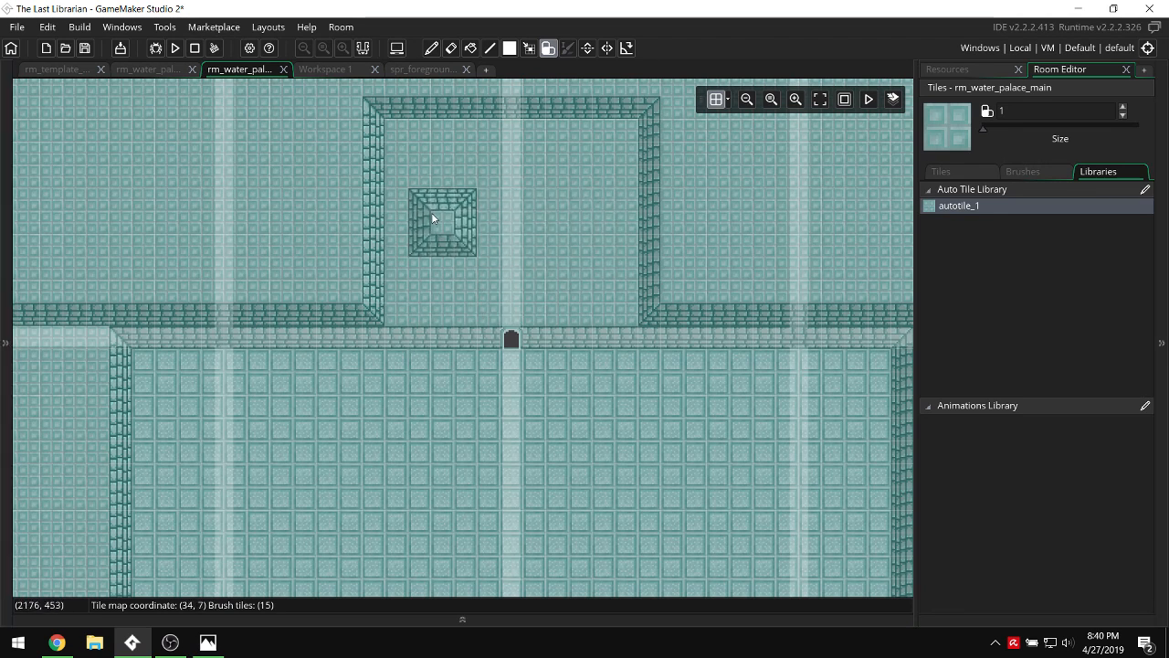
click(418, 288)
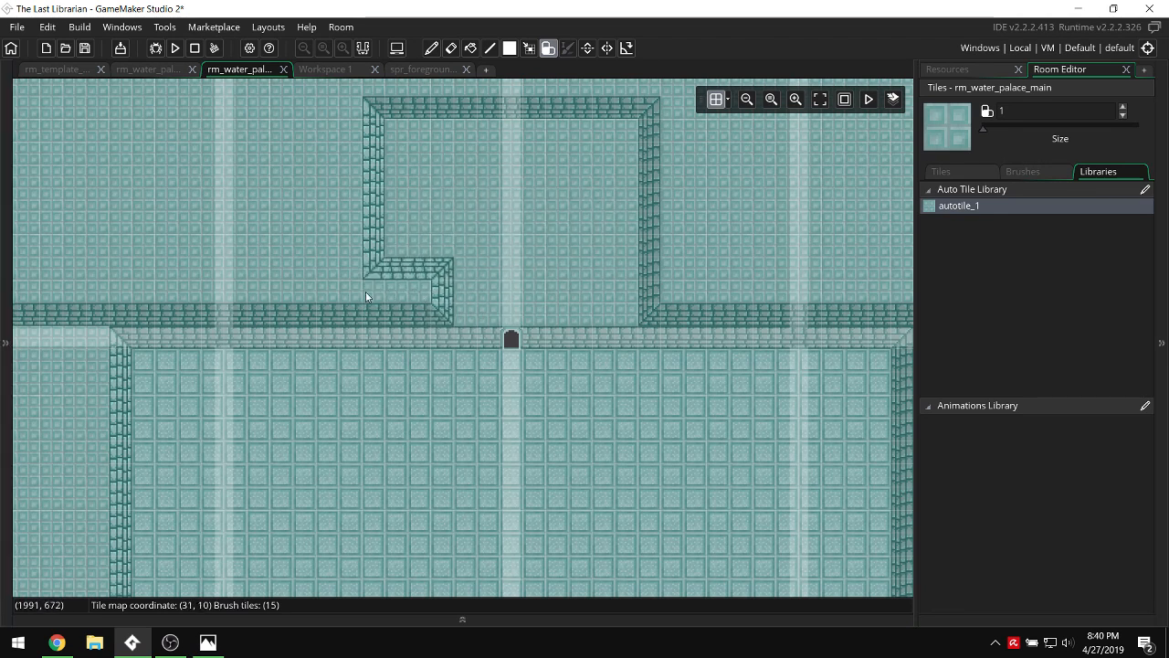
click(599, 286)
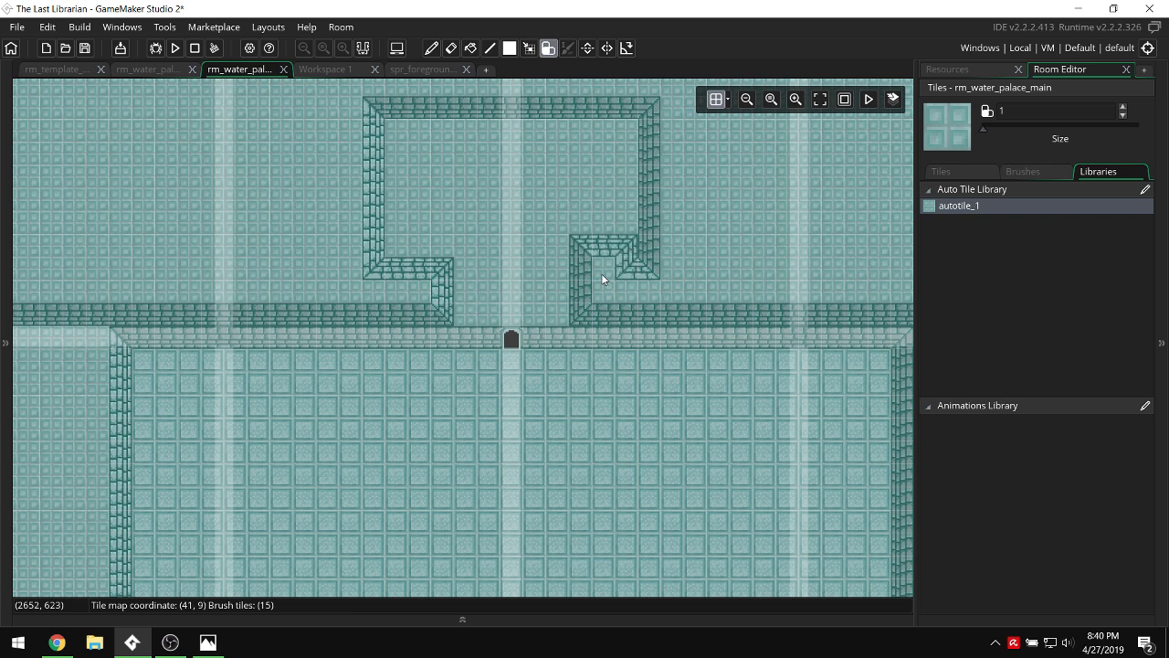
mouse_move(458, 235)
mouse_down()
mouse_move(572, 224)
mouse_move(610, 251)
mouse_move(638, 217)
mouse_move(436, 115)
mouse_move(383, 259)
mouse_move(426, 205)
mouse_move(436, 137)
mouse_move(591, 208)
mouse_move(468, 203)
mouse_move(460, 185)
mouse_up()
right_drag(444, 189, 451, 206)
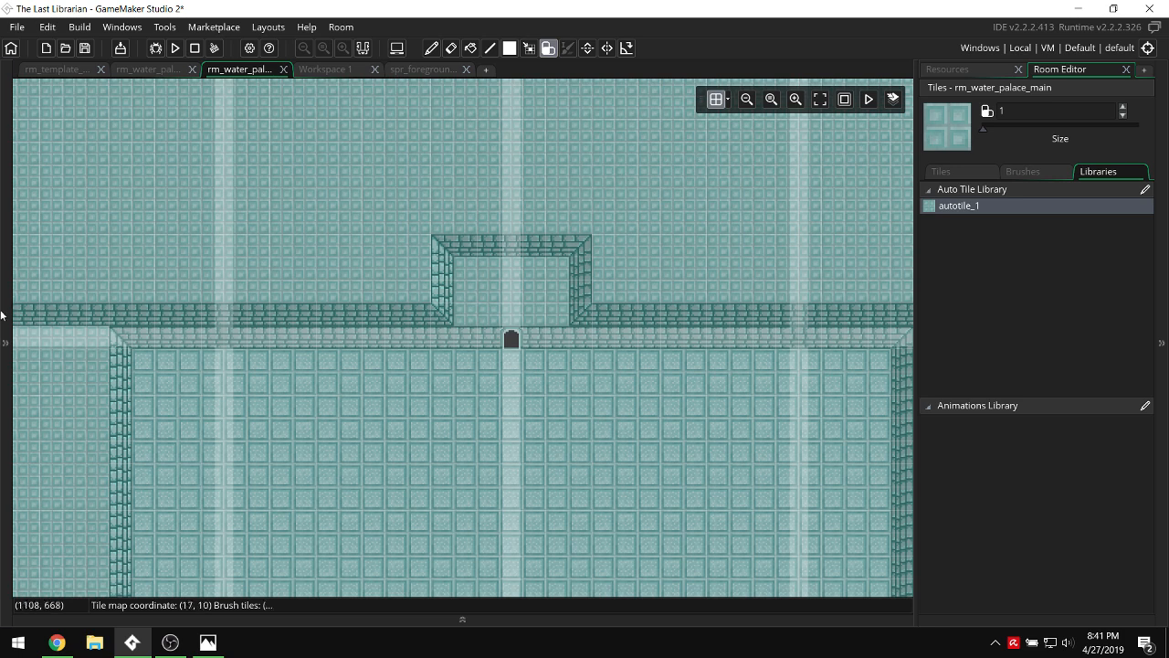
Add a second instance layer directly above the existing Instances layer.
click(6, 164)
click(51, 167)
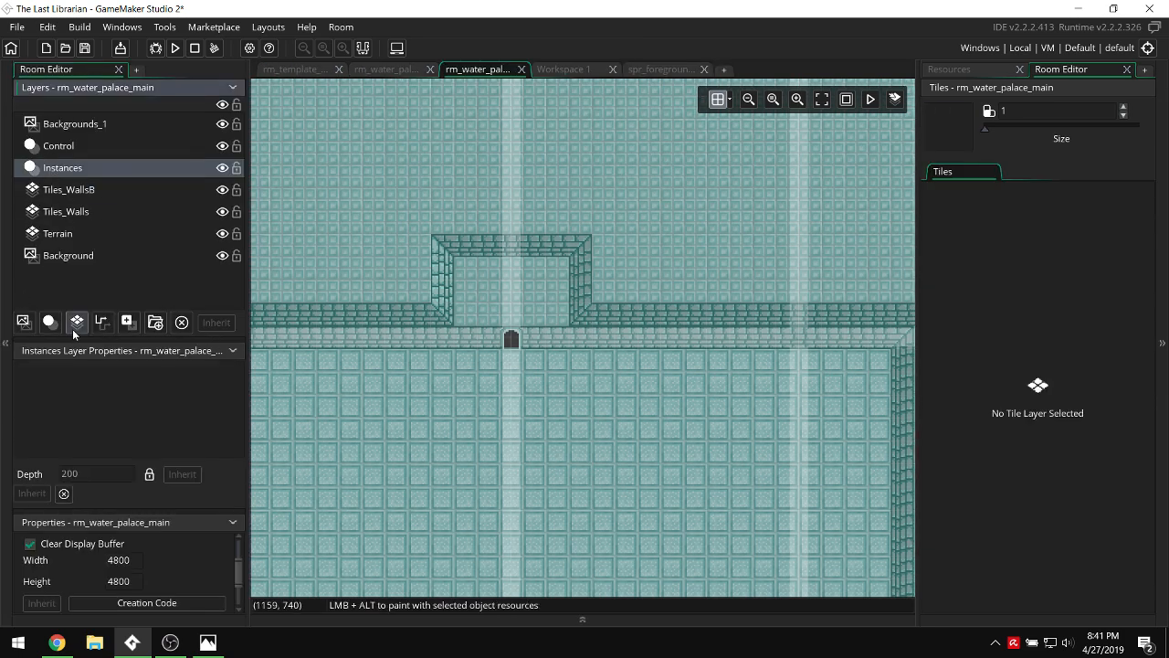
click(50, 323)
right_click(46, 173)
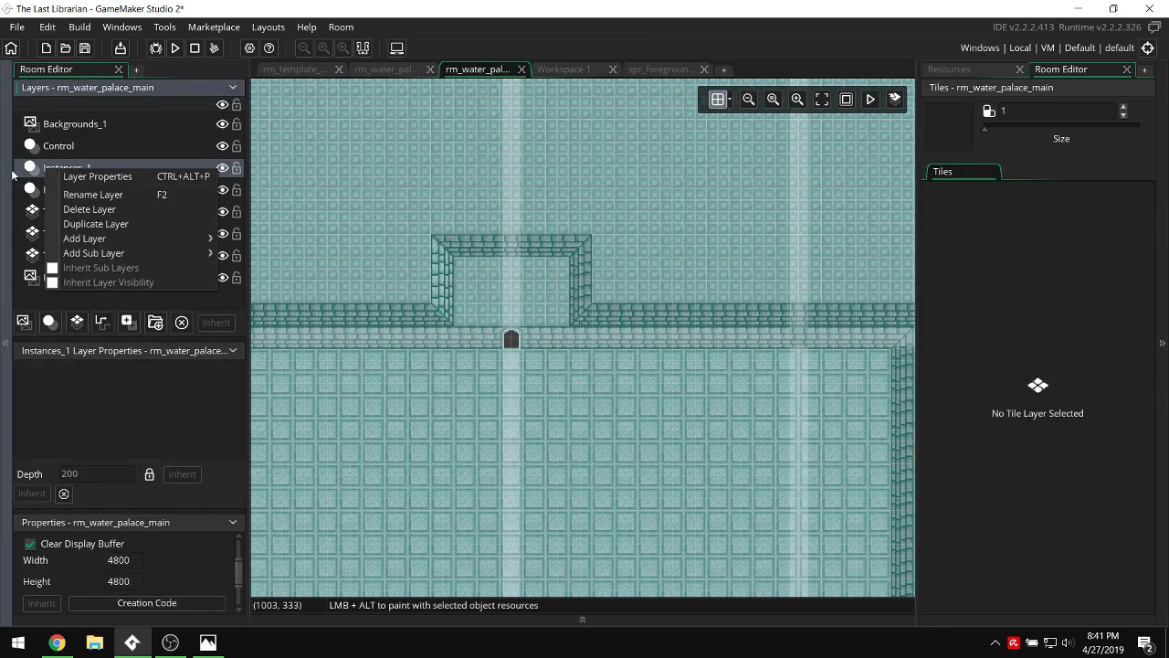
click(4, 171)
click(5, 169)
Place an obj_switch_door from the Switches puzzle objects on the new instance layer, centred in the upper alcove above the doorway.
click(954, 69)
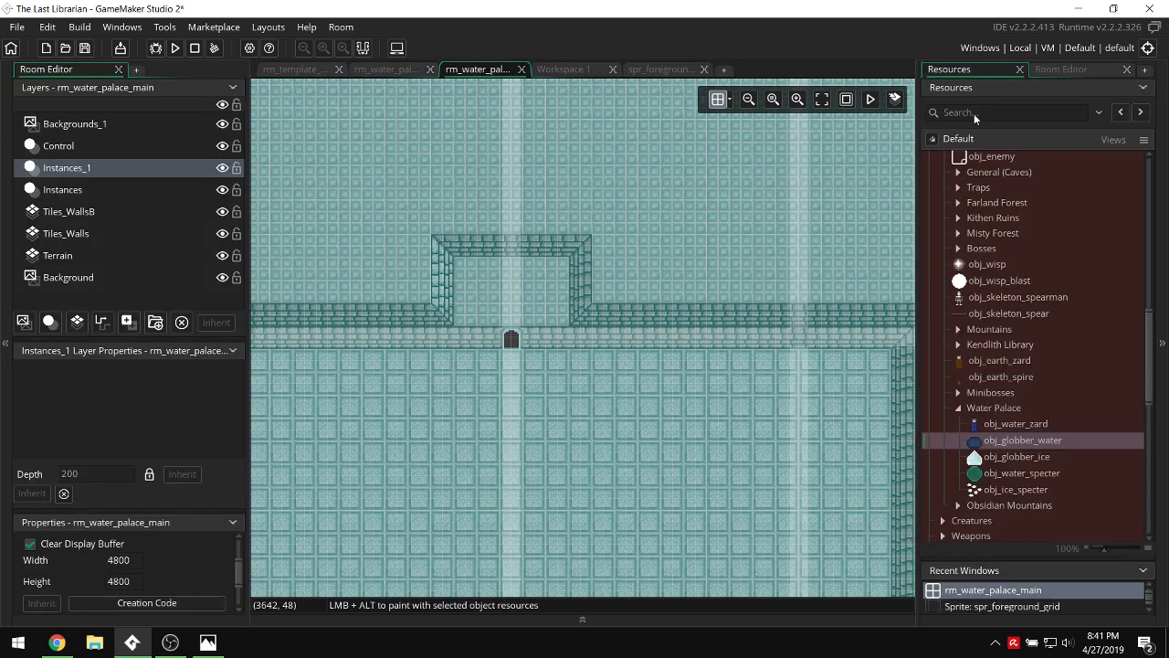
scroll(1011, 214, down, 7)
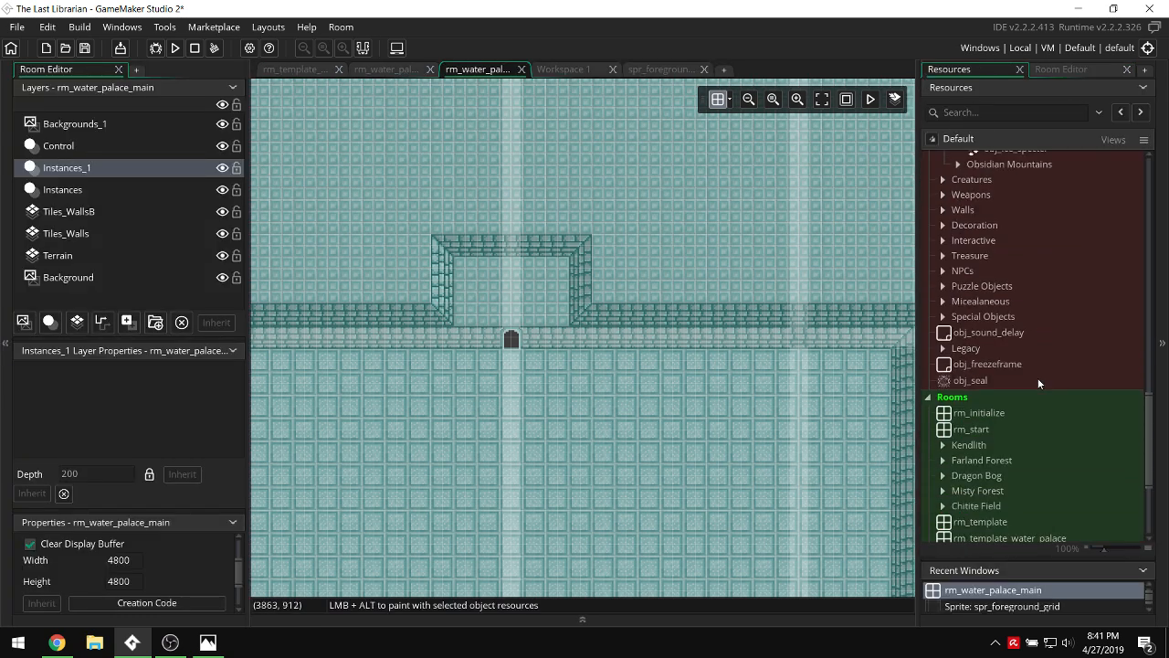
double_click(982, 286)
double_click(995, 302)
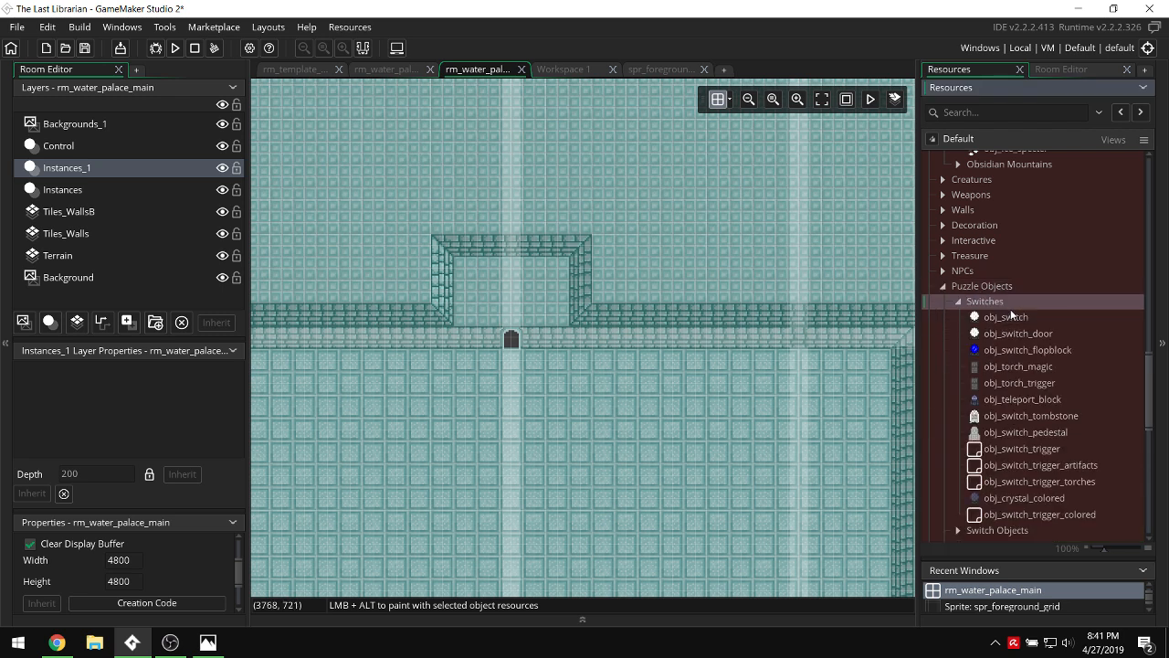
drag(1012, 338, 522, 295)
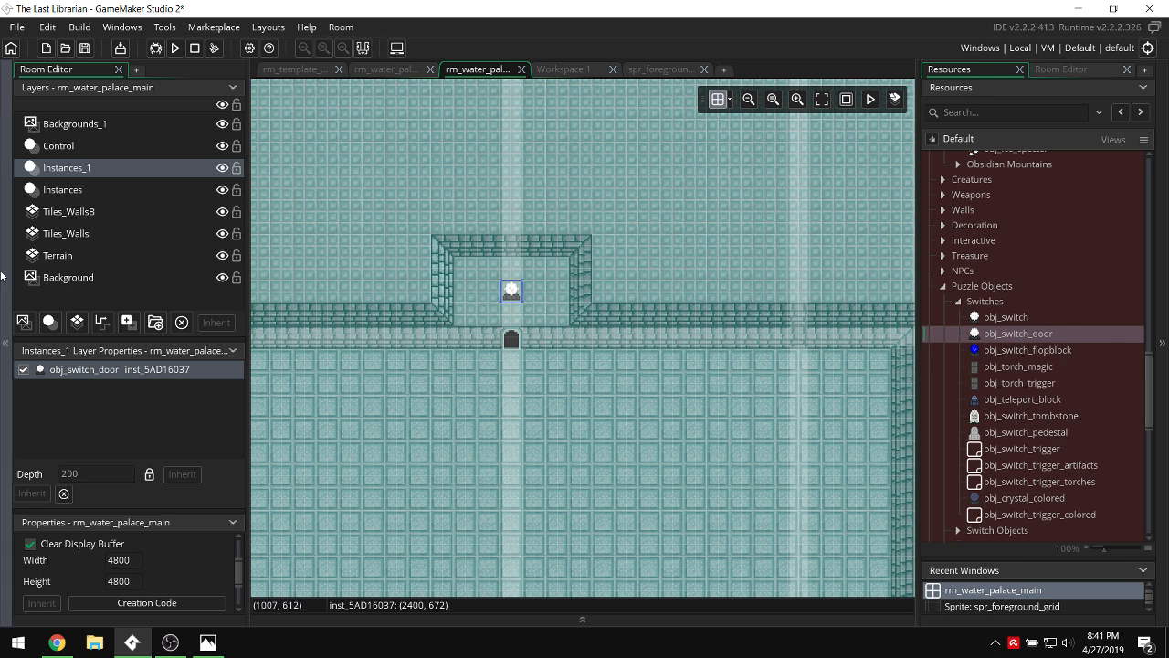
Select the Instances layer and obj_door_block from the Switch Objects, and set the room grid to 32 by 32.
click(66, 189)
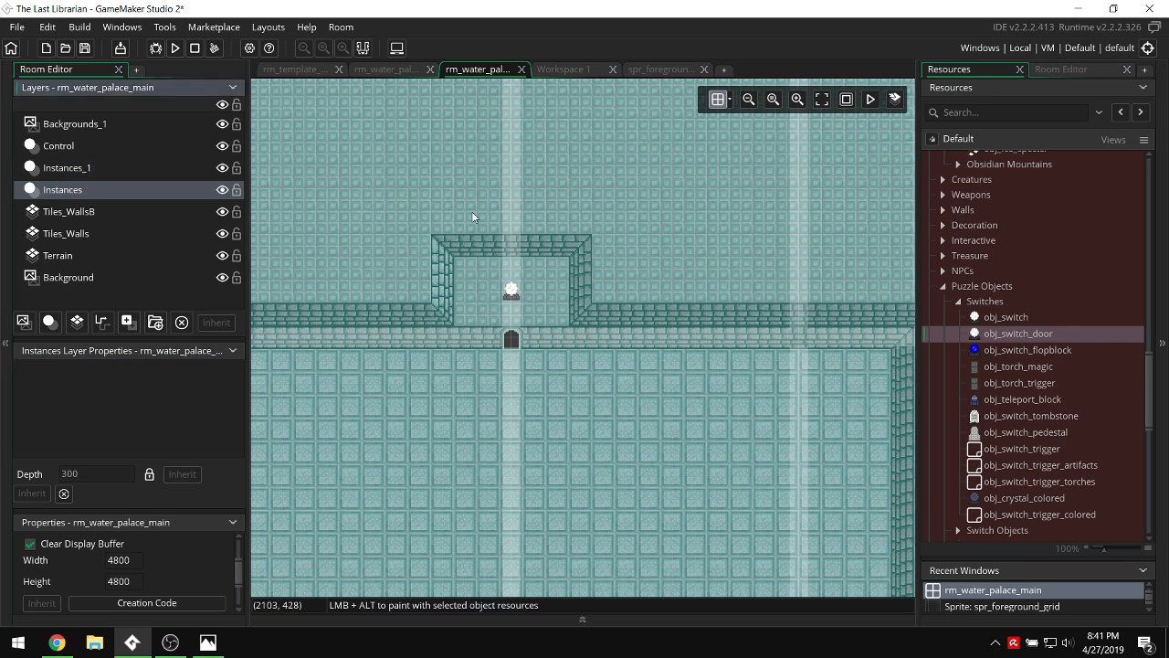
scroll(981, 421, down, 3)
double_click(993, 408)
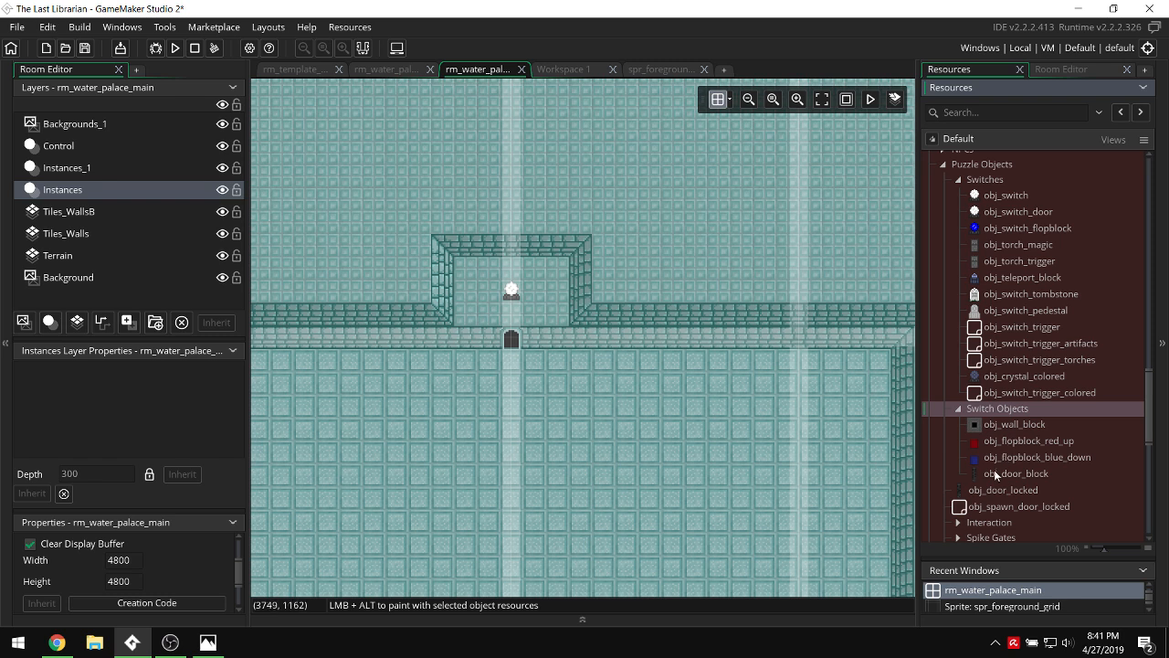
click(994, 471)
key(alt)
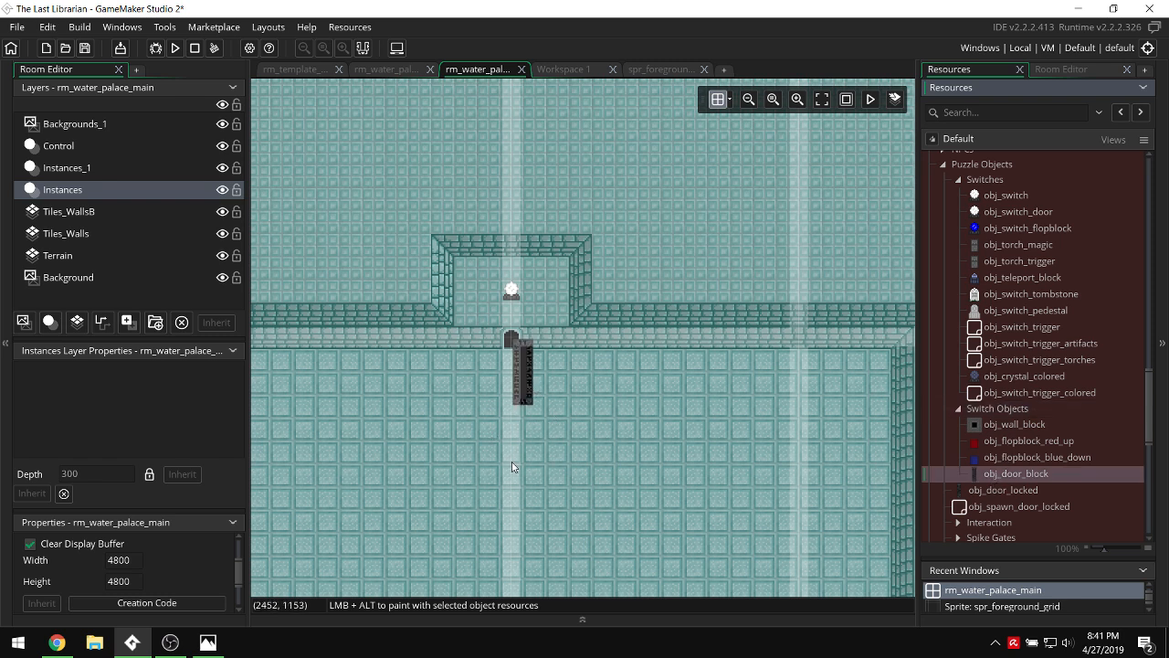
click(732, 100)
click(777, 172)
text(32)
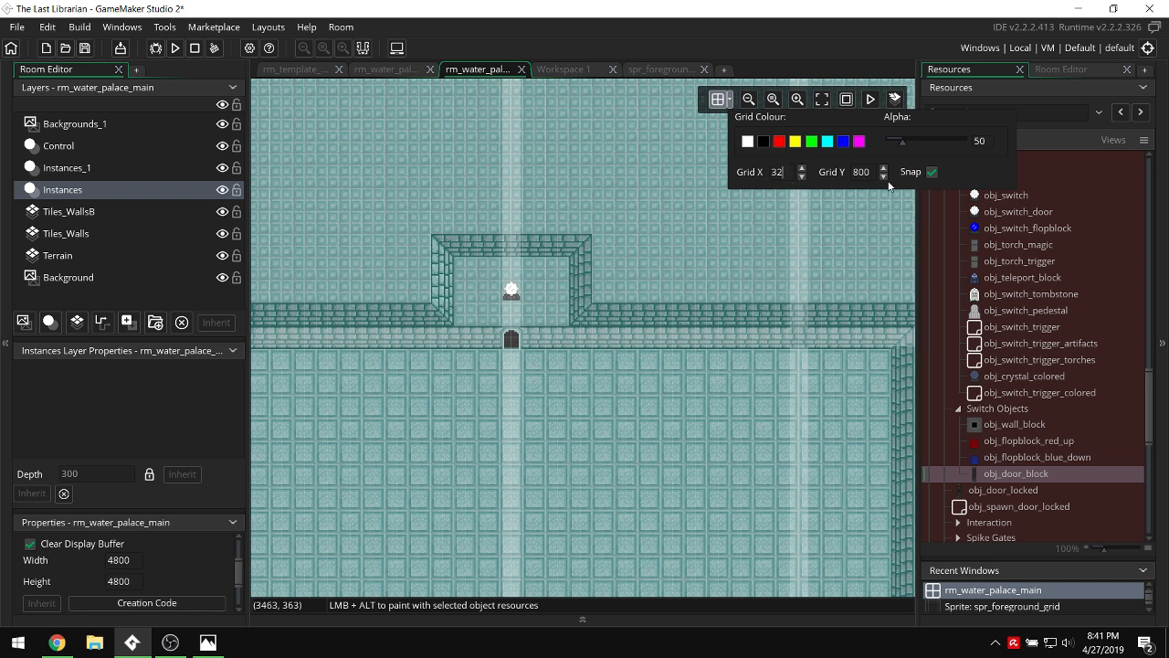
drag(871, 174, 751, 212)
text(32)
click(569, 411)
Place obj_door_block on the Instances layer, rotate it 90 degrees, and centre it directly below the upper doorway.
key(alt)
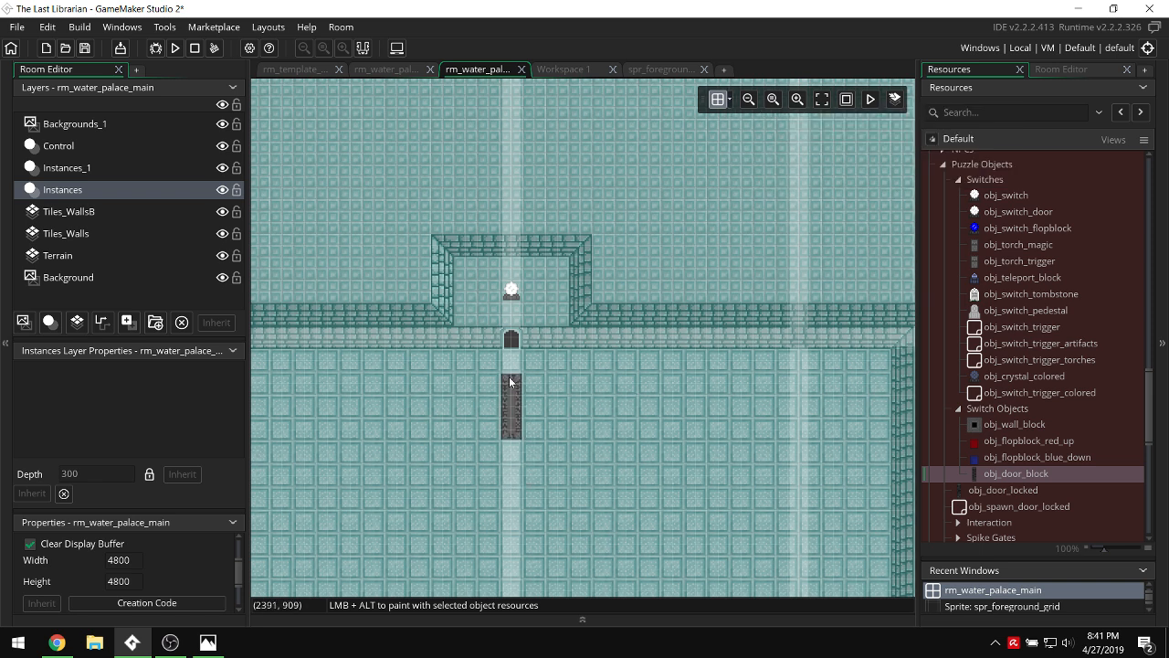
click(509, 376)
double_click(500, 406)
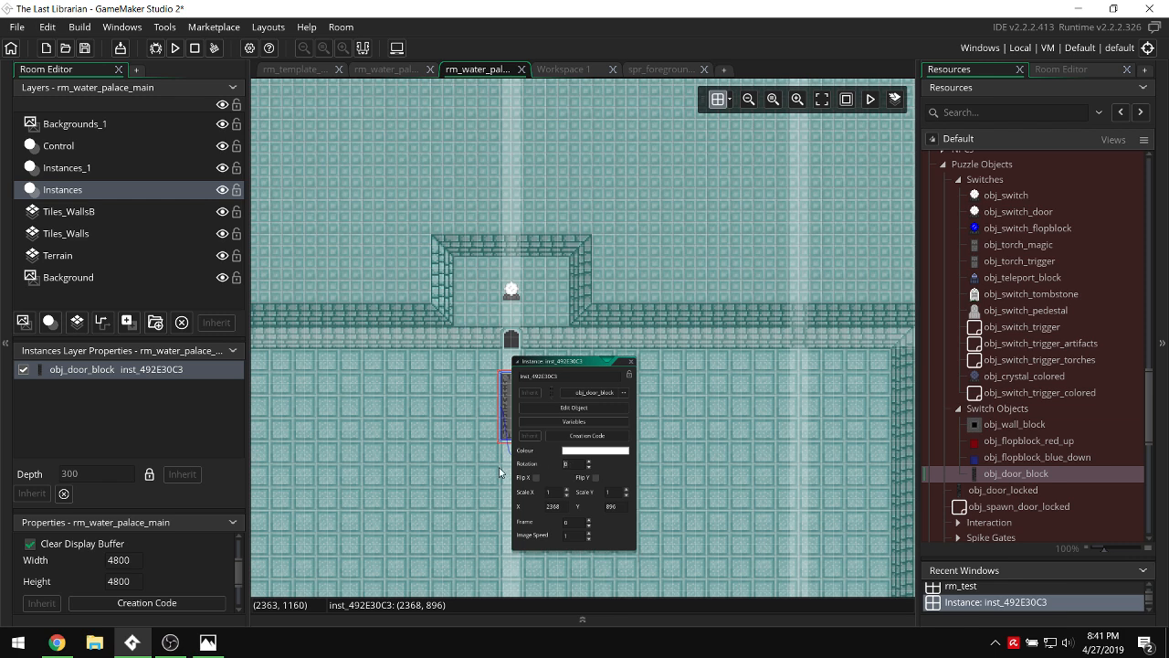
text(90)
click(713, 434)
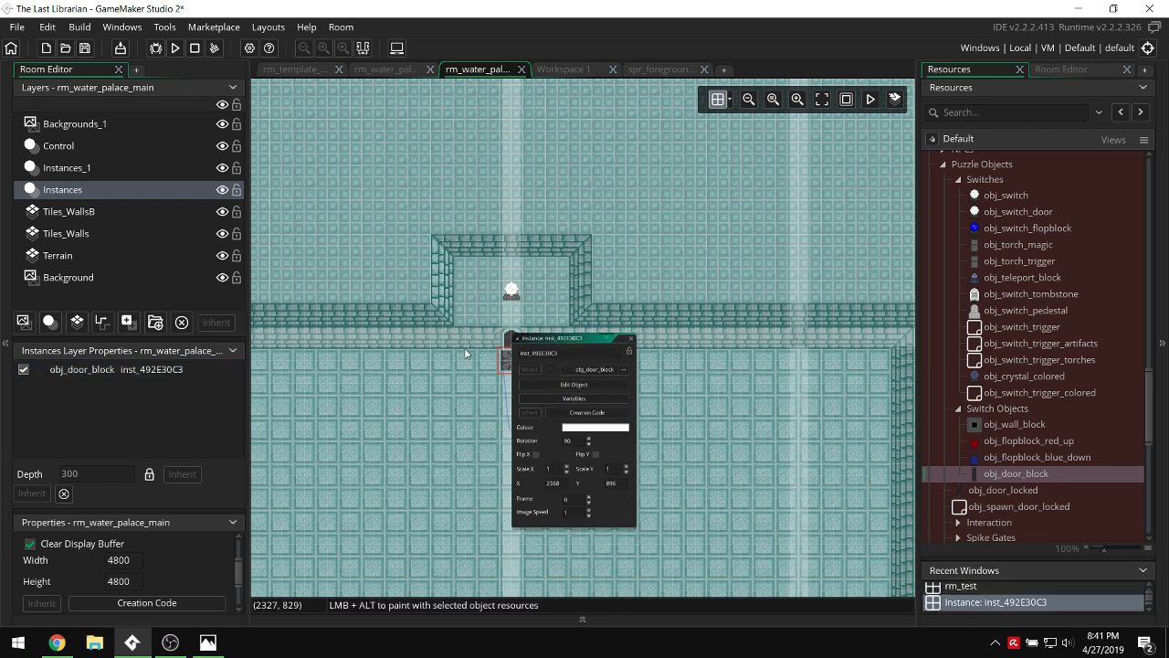
ctrl+scroll(577, 359, up, 2)
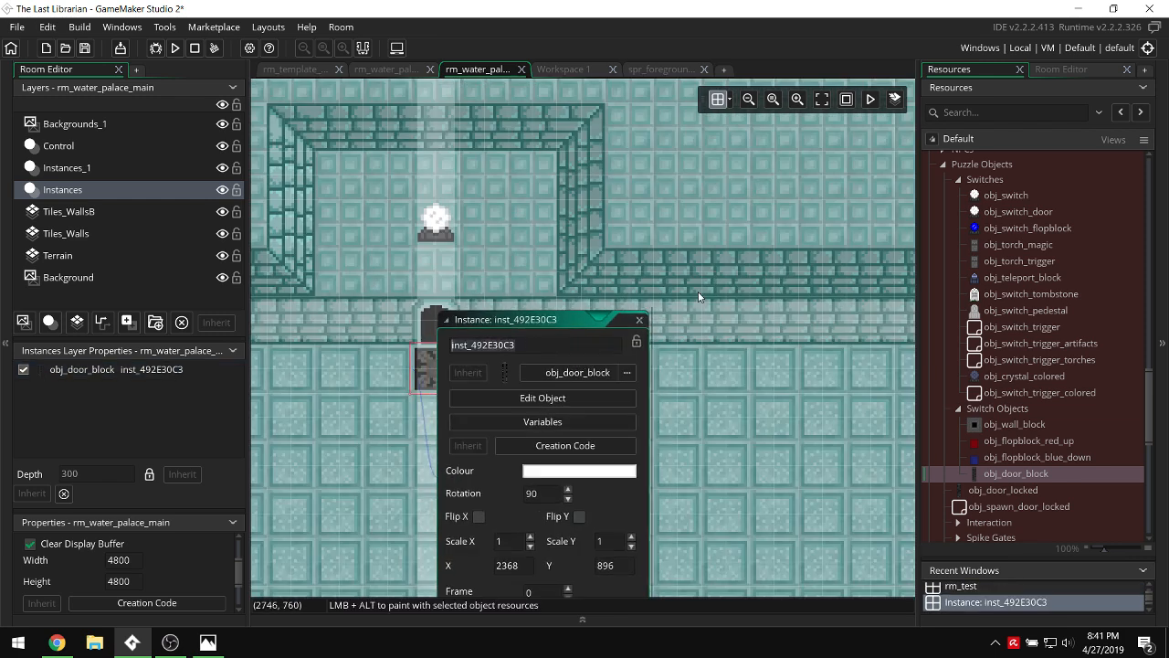
click(639, 320)
drag(480, 384, 435, 370)
Set the switch_instance variable of the alcove's obj_switch_door to the door block's instance, inst_492E30C3.
click(71, 170)
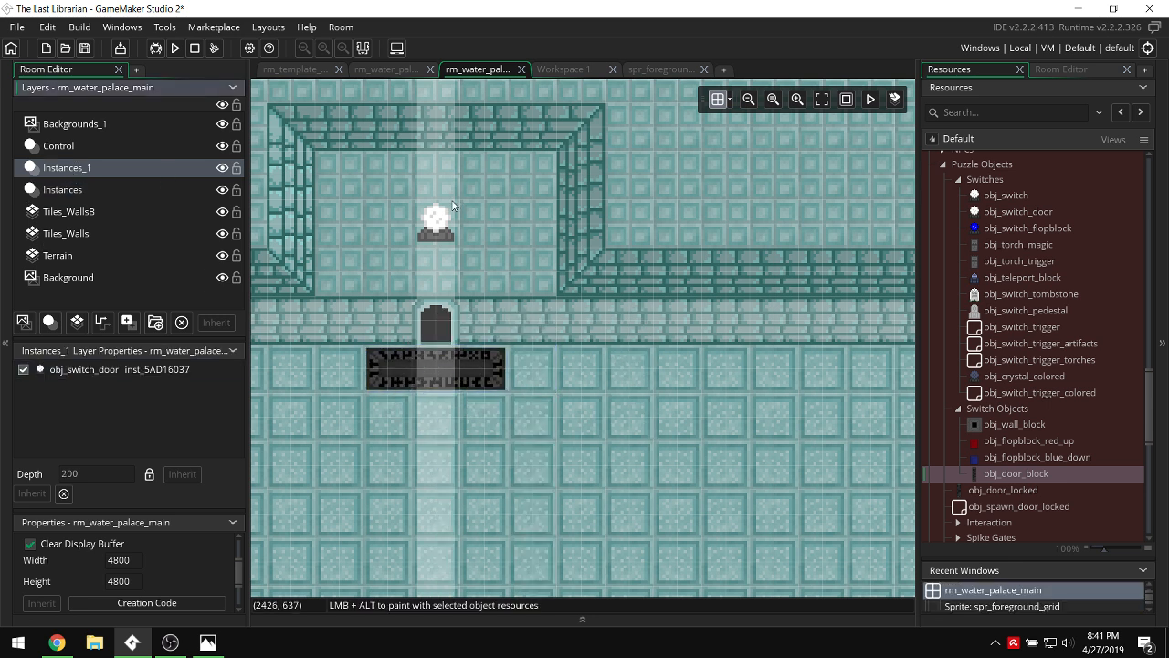
double_click(438, 232)
click(567, 277)
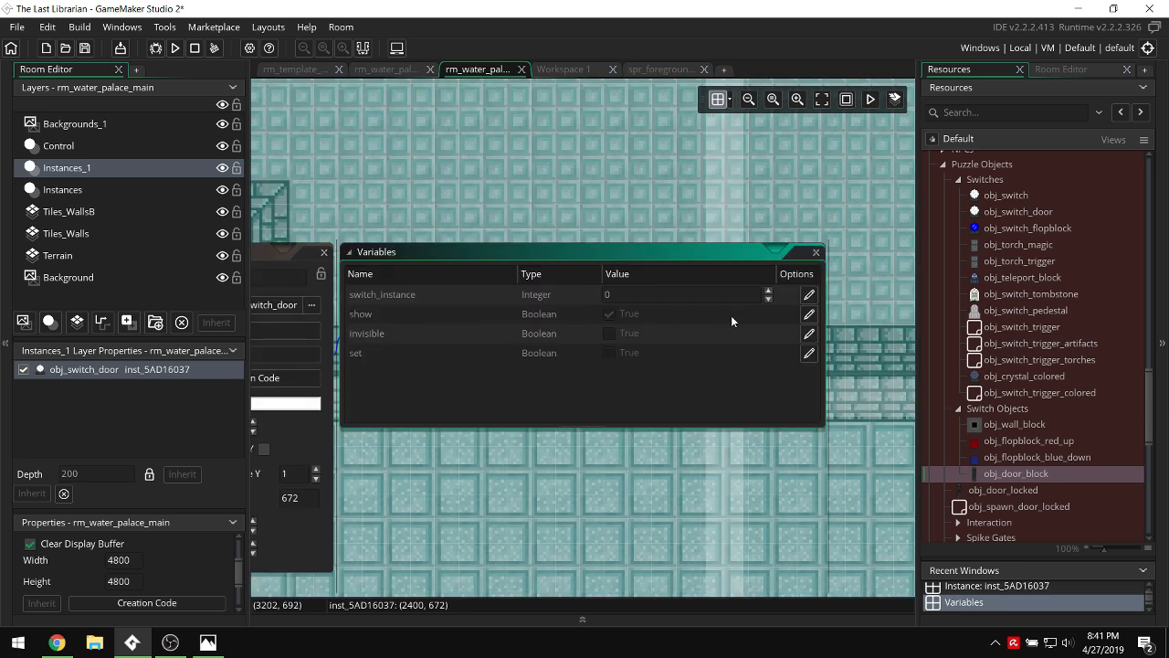
click(809, 296)
drag(643, 290, 508, 289)
text(inst_4F43D0C3)
middle_drag(687, 150, 994, 150)
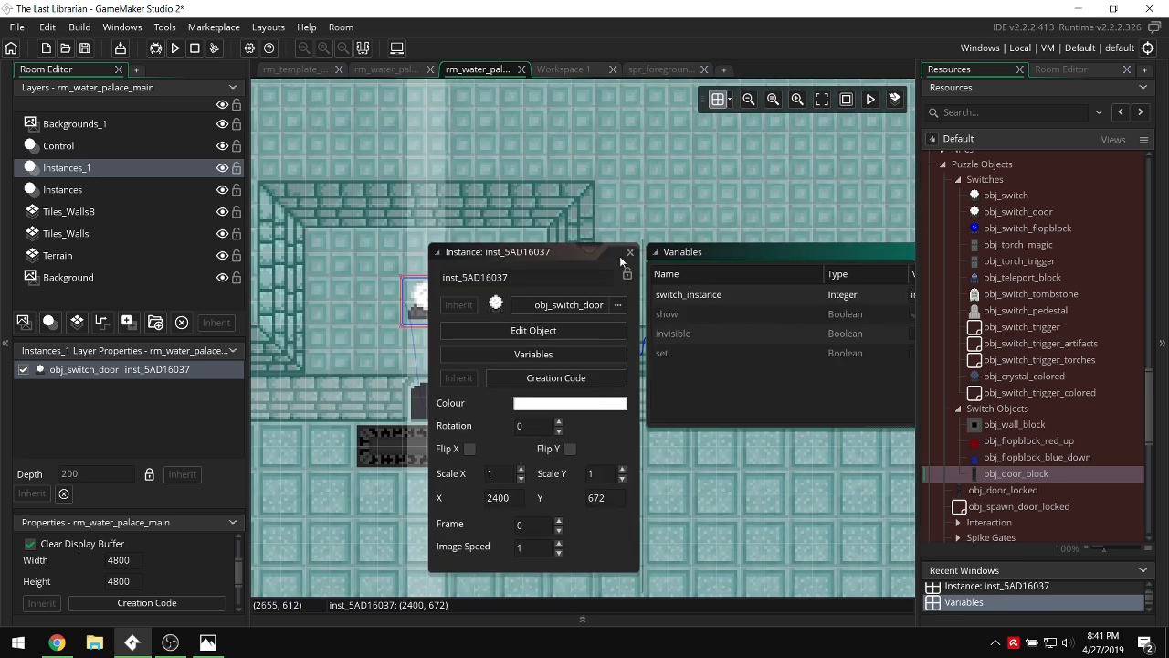
click(630, 255)
click(629, 252)
ctrl+scroll(632, 218, down, 2)
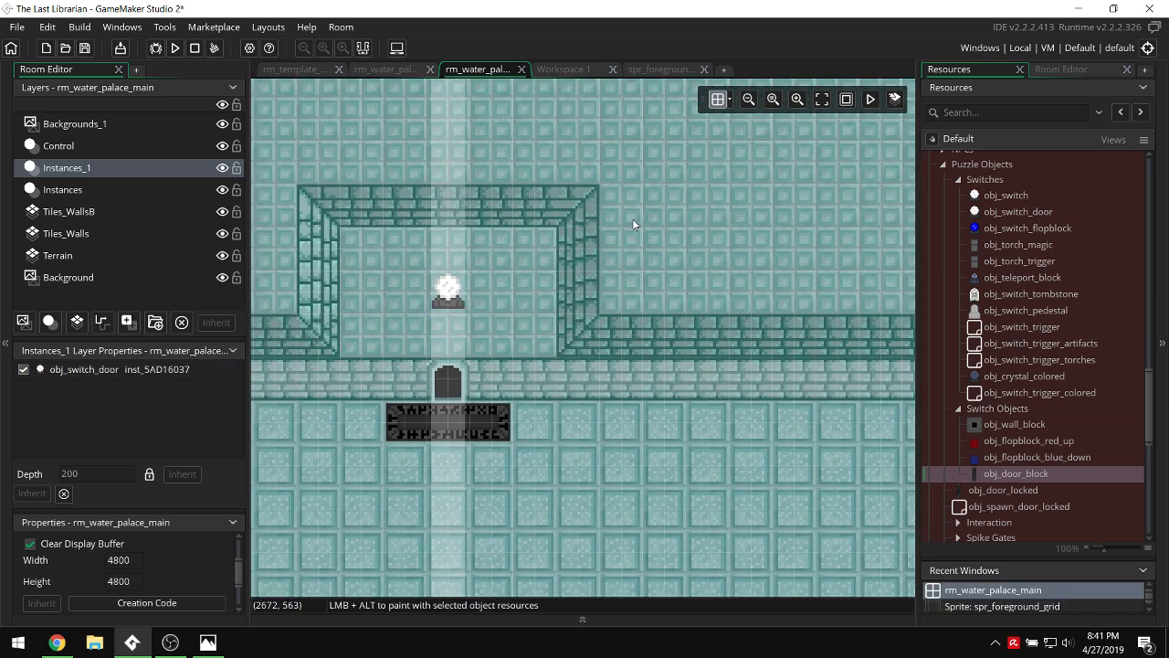
Open the rm_test room and make its Instances layer active.
ctrl+scroll(632, 219, down, 2)
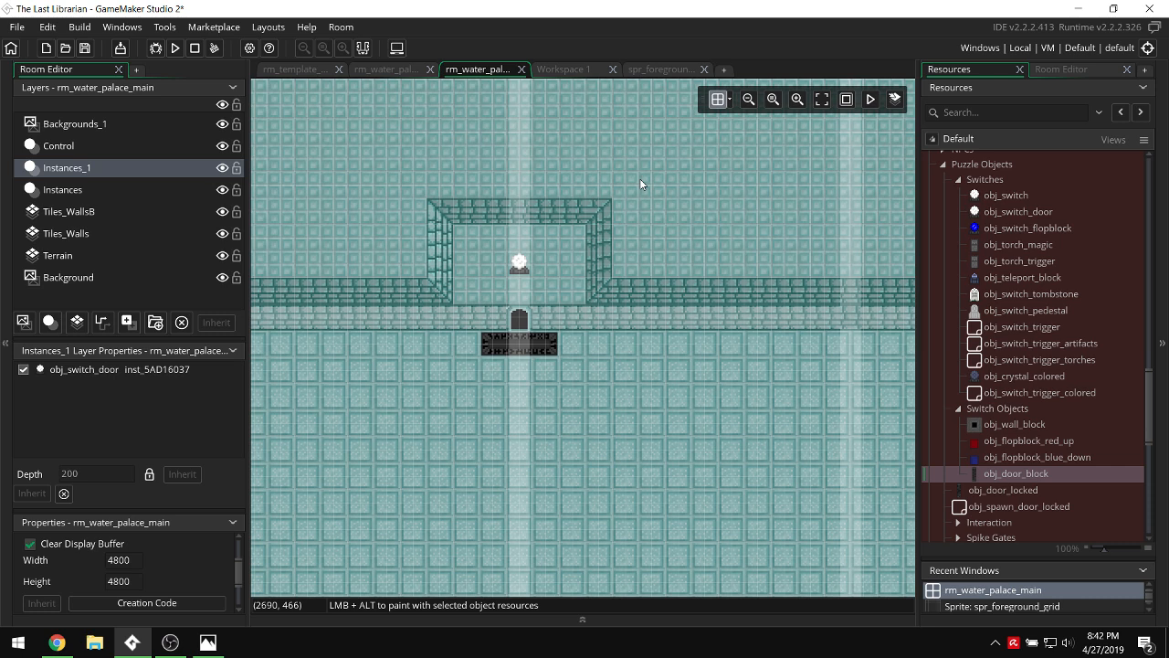
scroll(691, 287, down, 3)
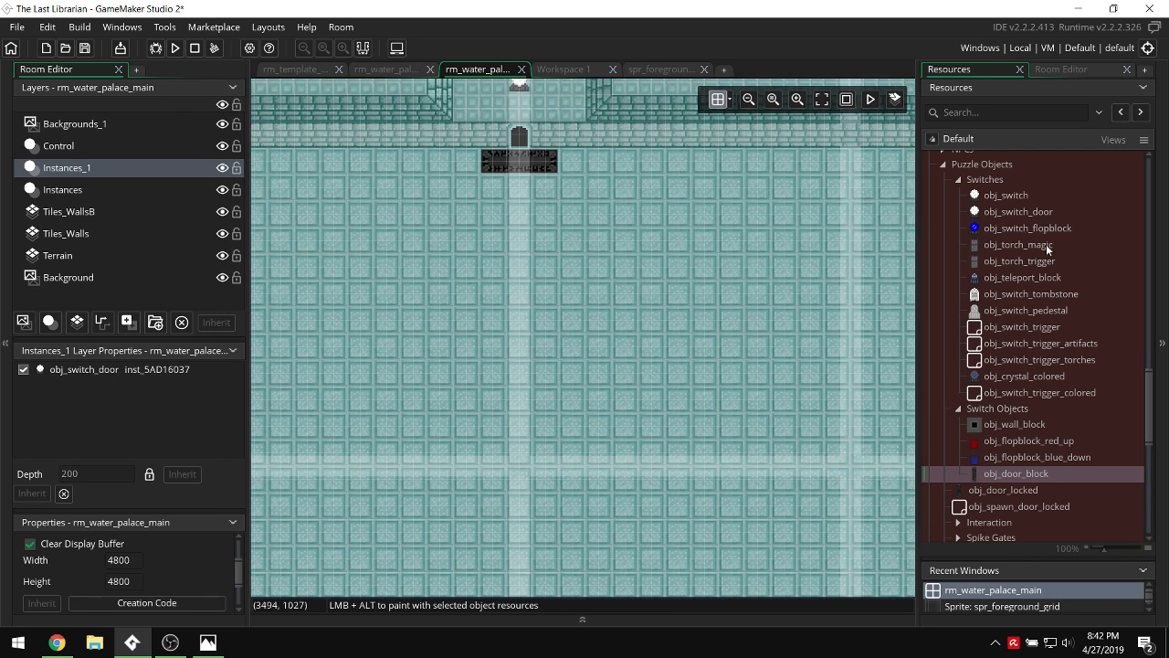
scroll(1048, 247, down, 5)
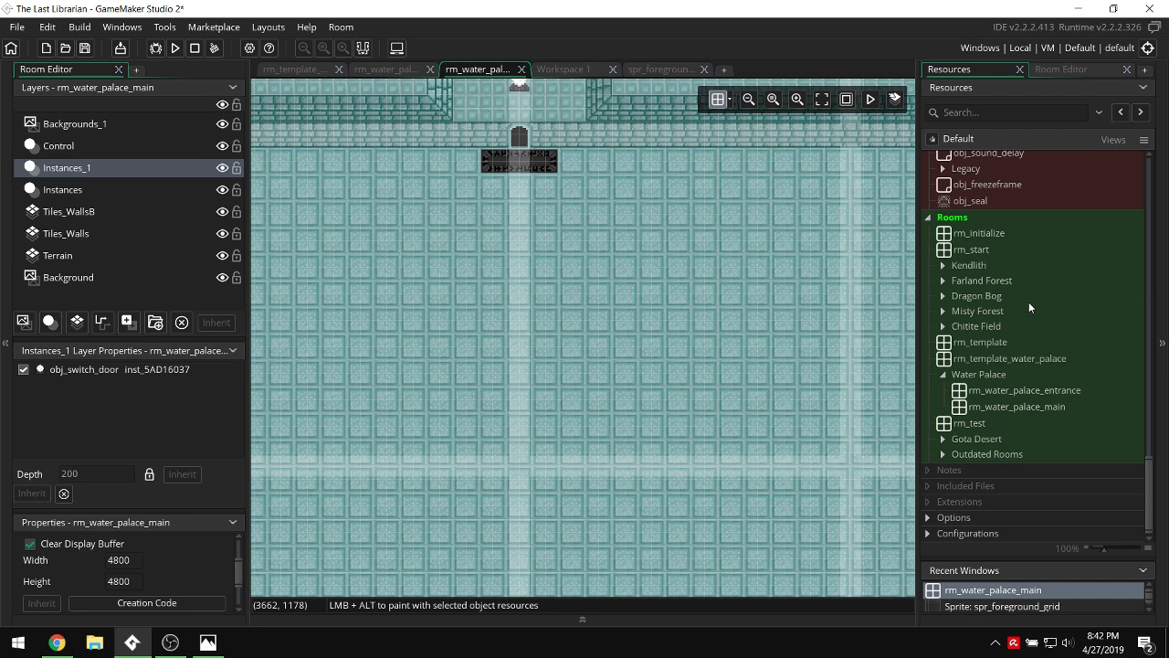
double_click(977, 422)
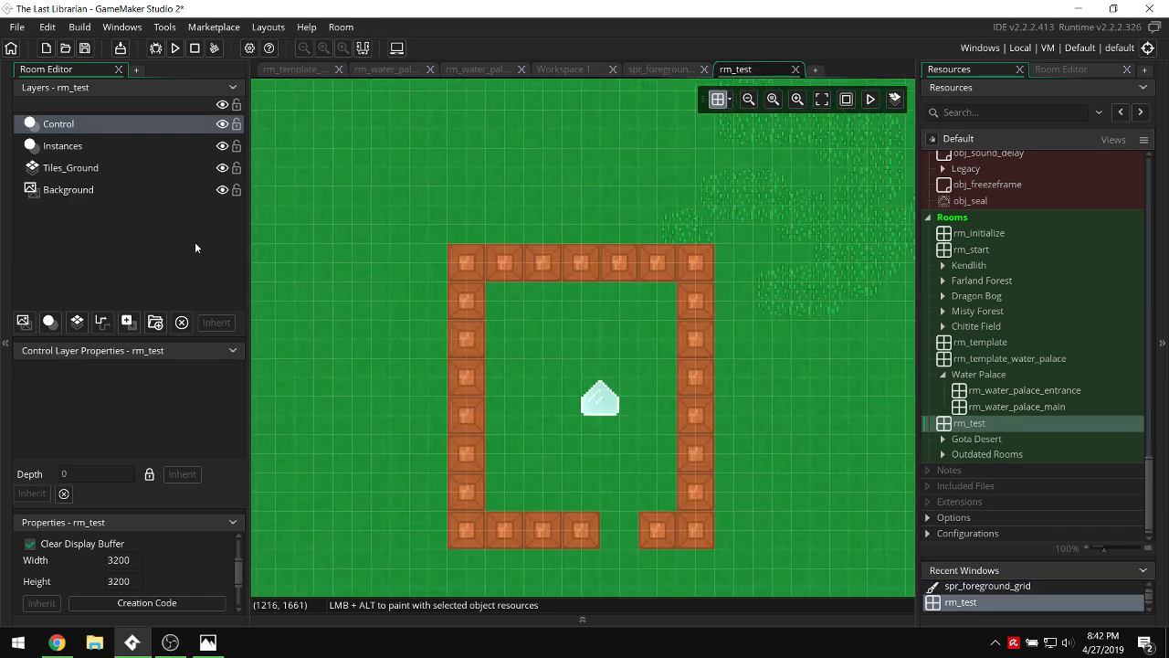
click(68, 146)
Place four obj_globber_ice enemies from the Water Palace objects around the existing one inside the orange block enclosure.
scroll(1017, 325, up, 10)
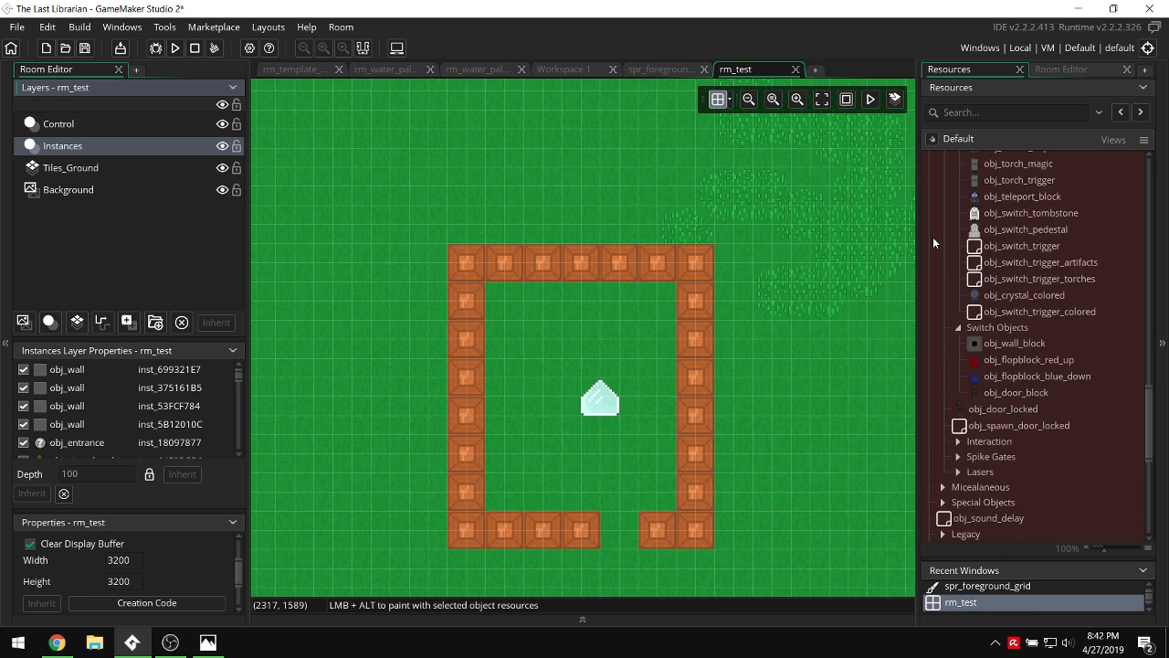
click(943, 277)
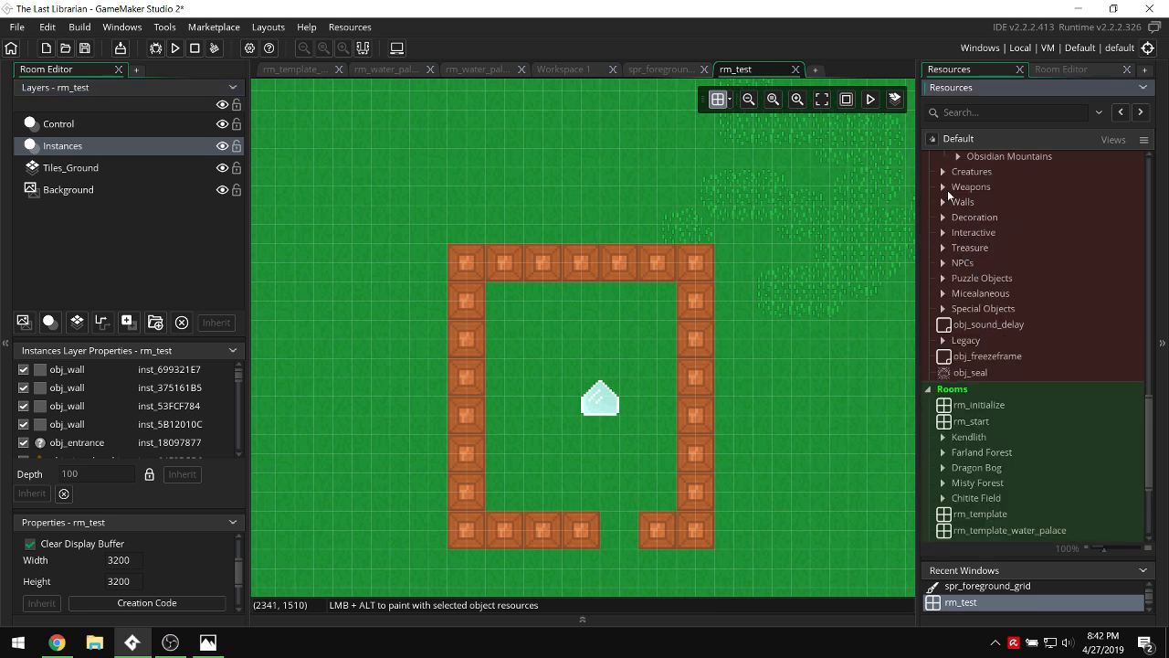
scroll(947, 196, up, 3)
click(985, 233)
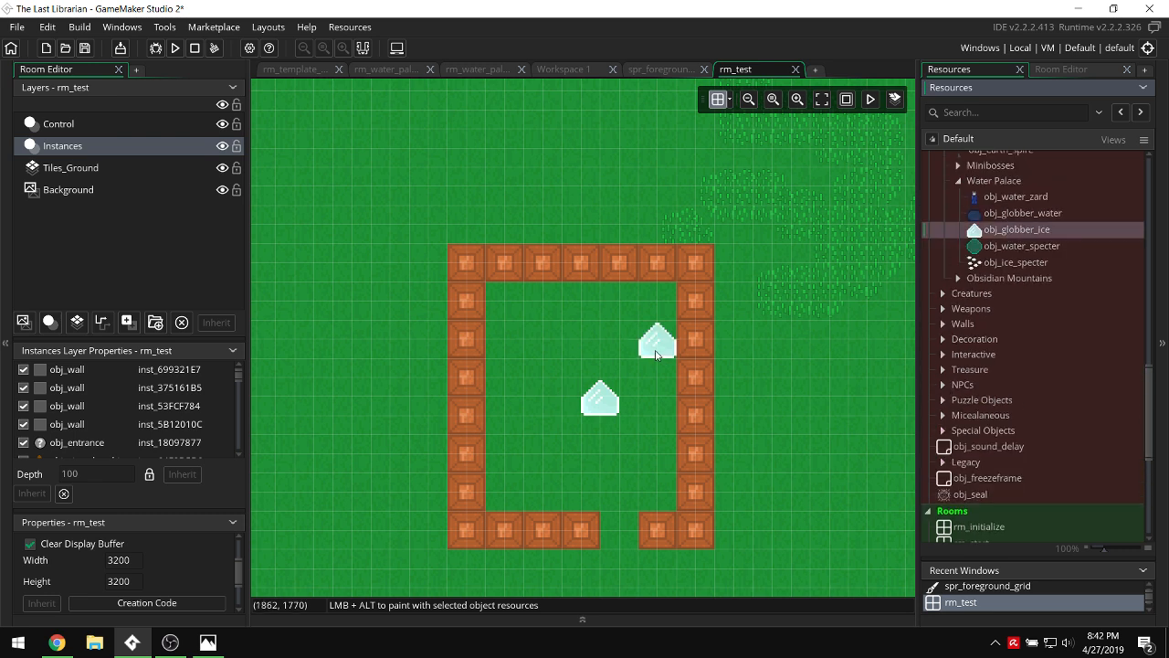
alt+click(555, 339)
alt+click(553, 451)
alt+click(670, 324)
alt+click(656, 454)
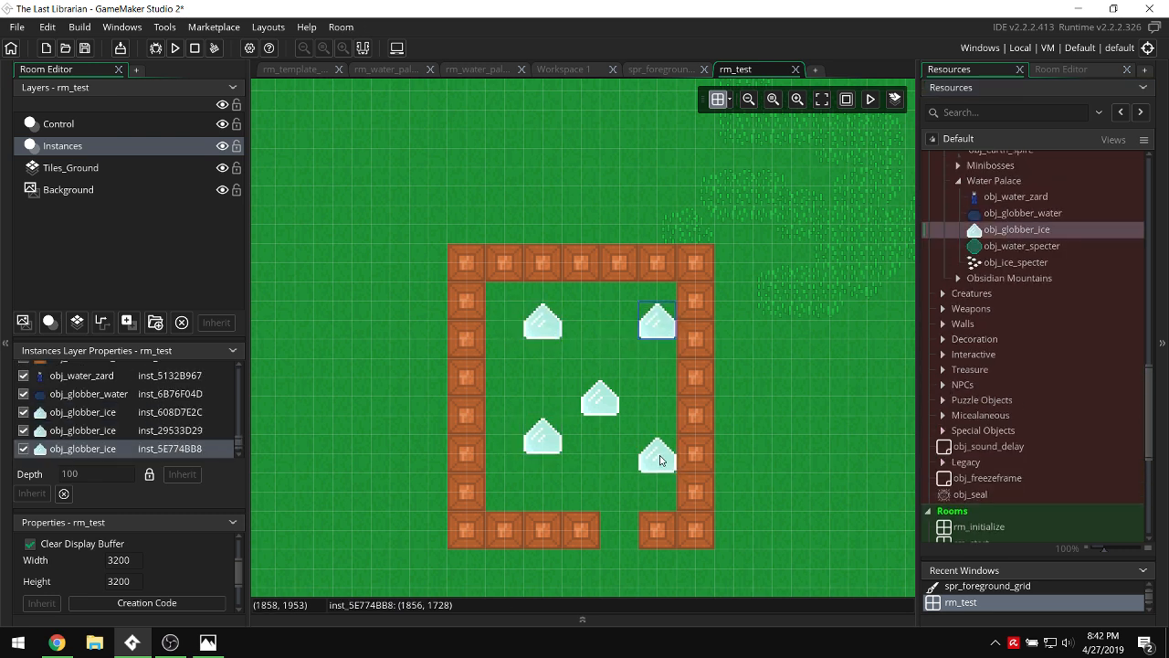
Inspect the properties and variables of the obj_globber_ice instance placed near the enclosure's lower right corner.
double_click(657, 457)
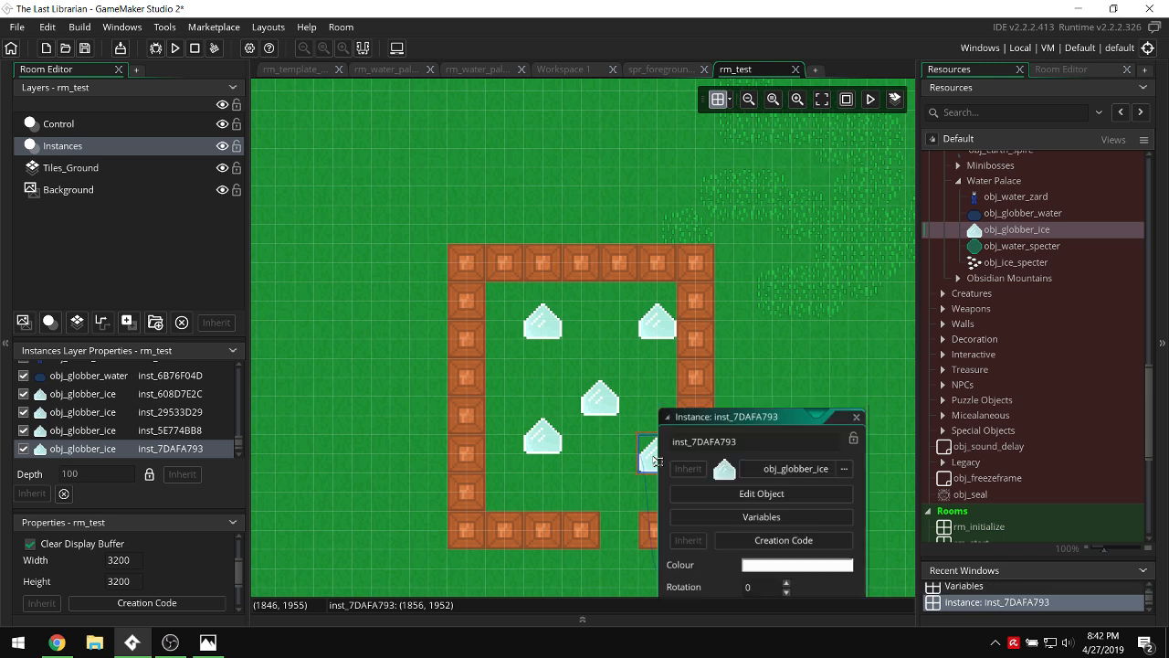
scroll(832, 425, down, 3)
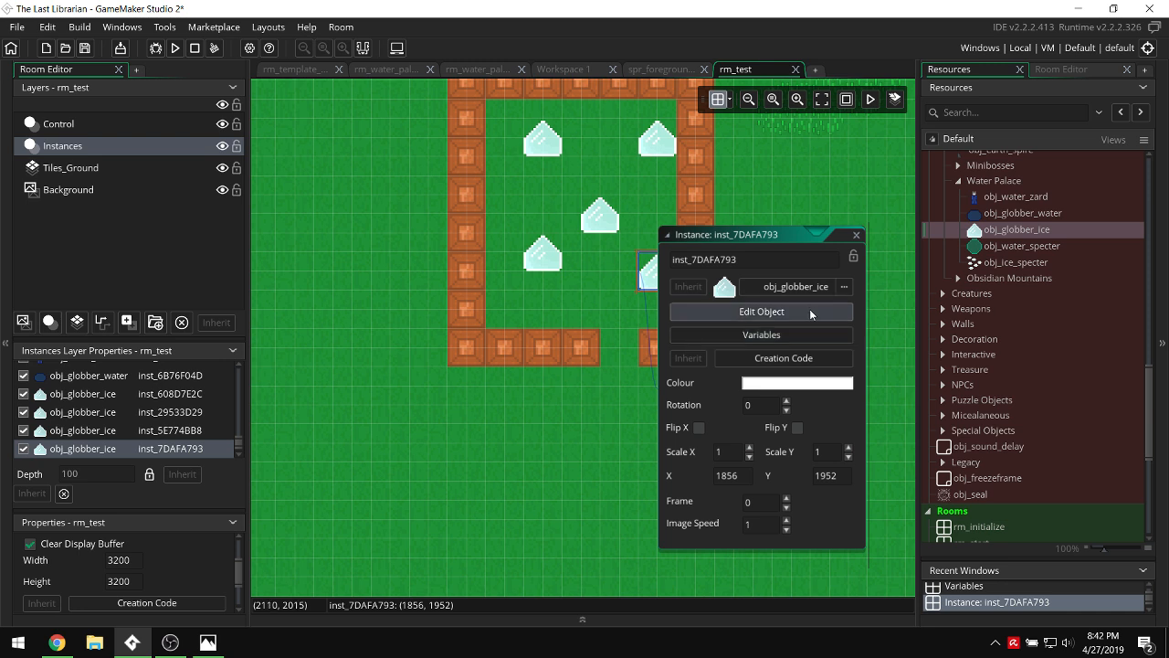
click(761, 334)
click(810, 252)
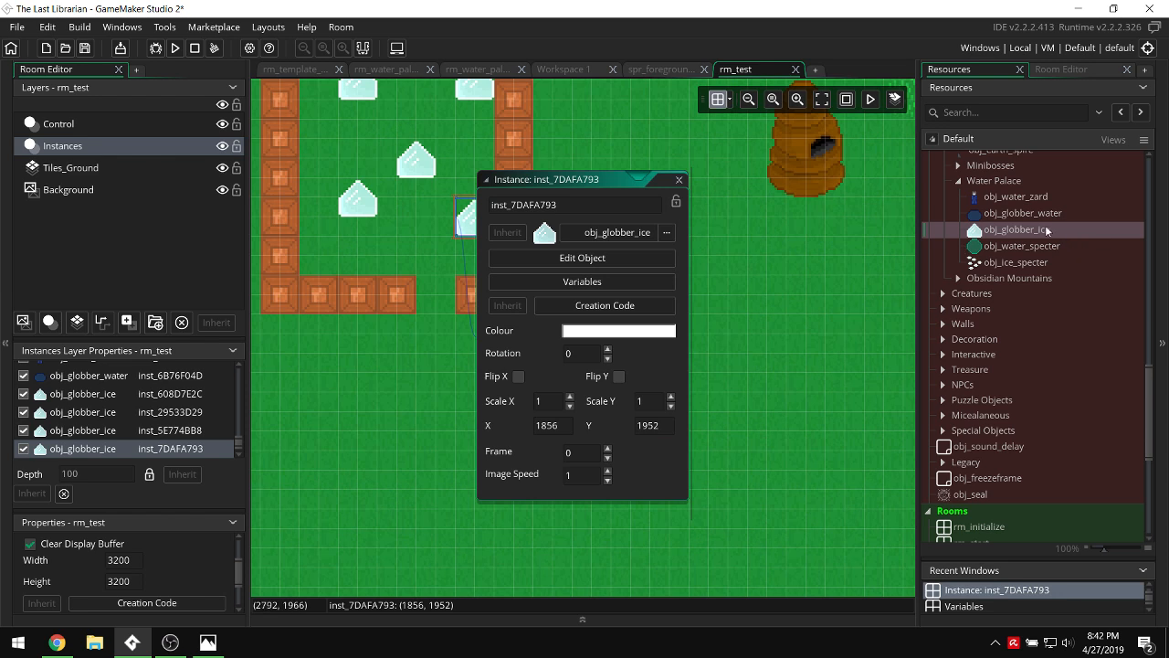
Open obj_globber_ice for editing and open the code of its Step event.
click(650, 256)
click(4, 256)
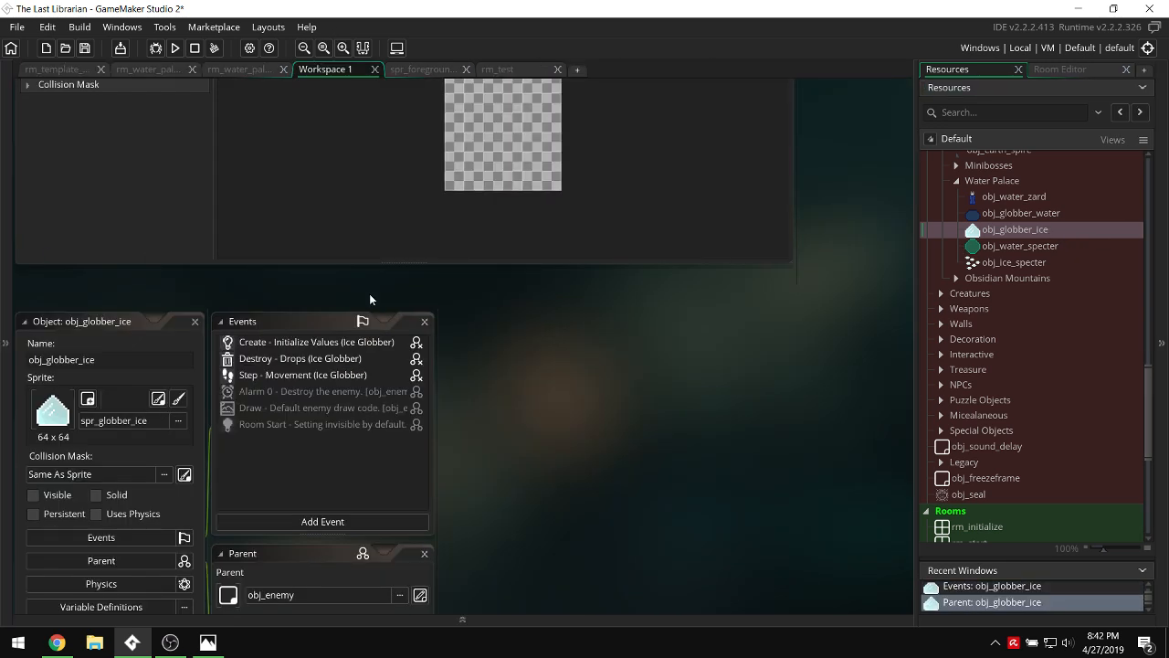
double_click(325, 380)
scroll(388, 345, down, 3)
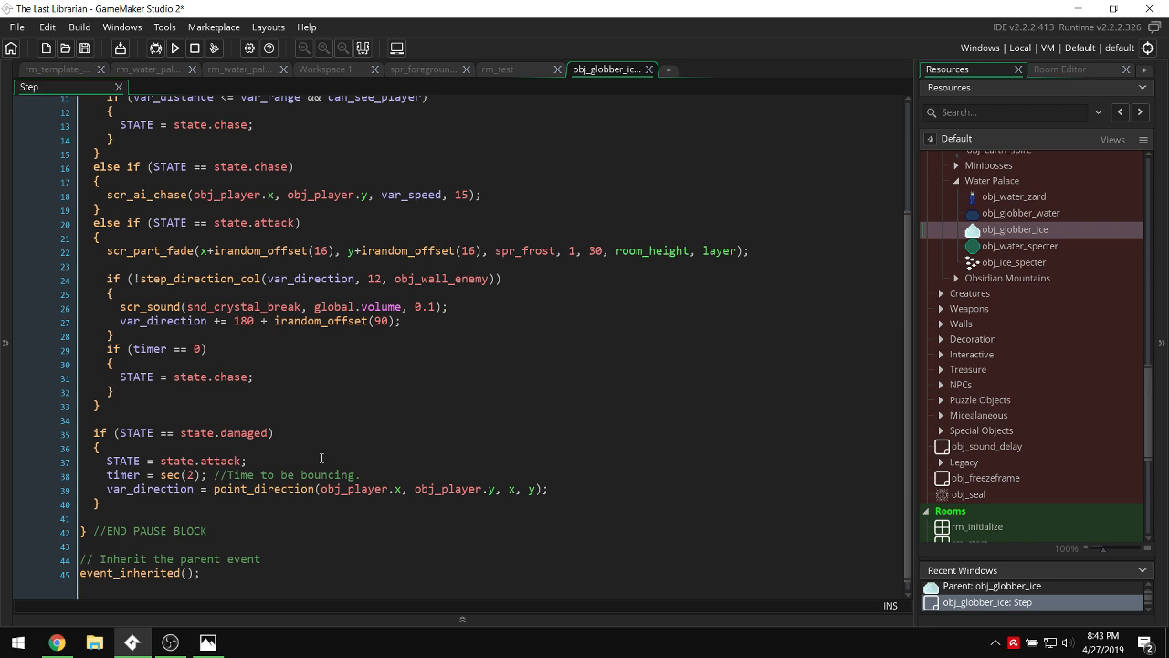
Review the Step code for the state.damaged block and the state.attack block.
drag(362, 475, 80, 475)
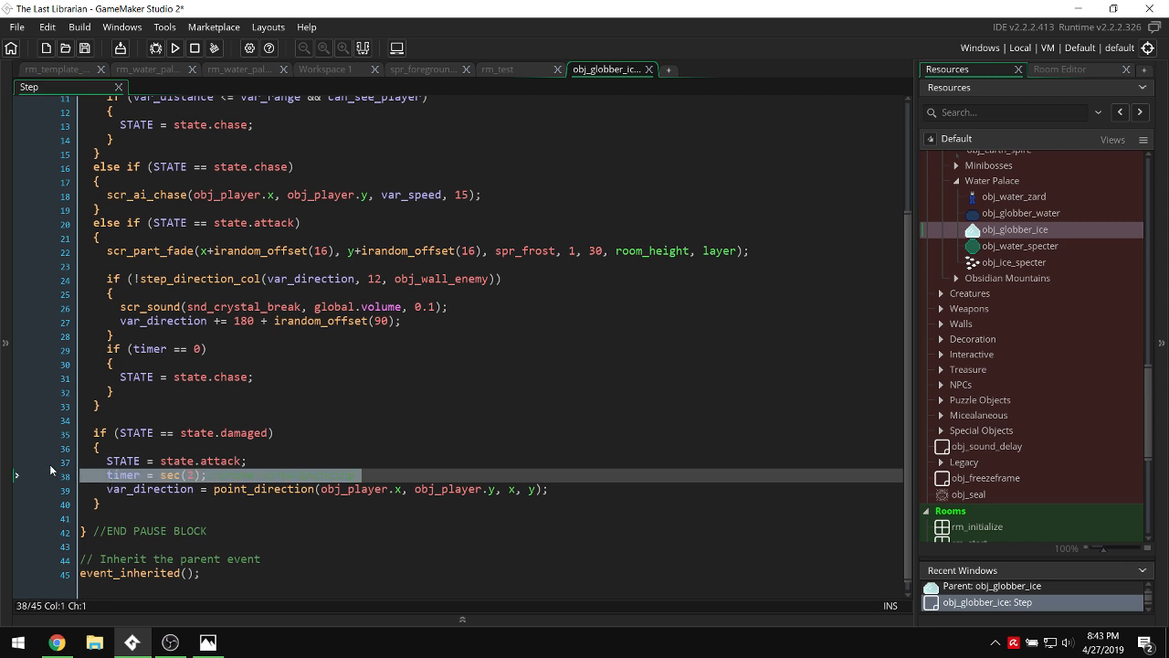
key(shift+Up)
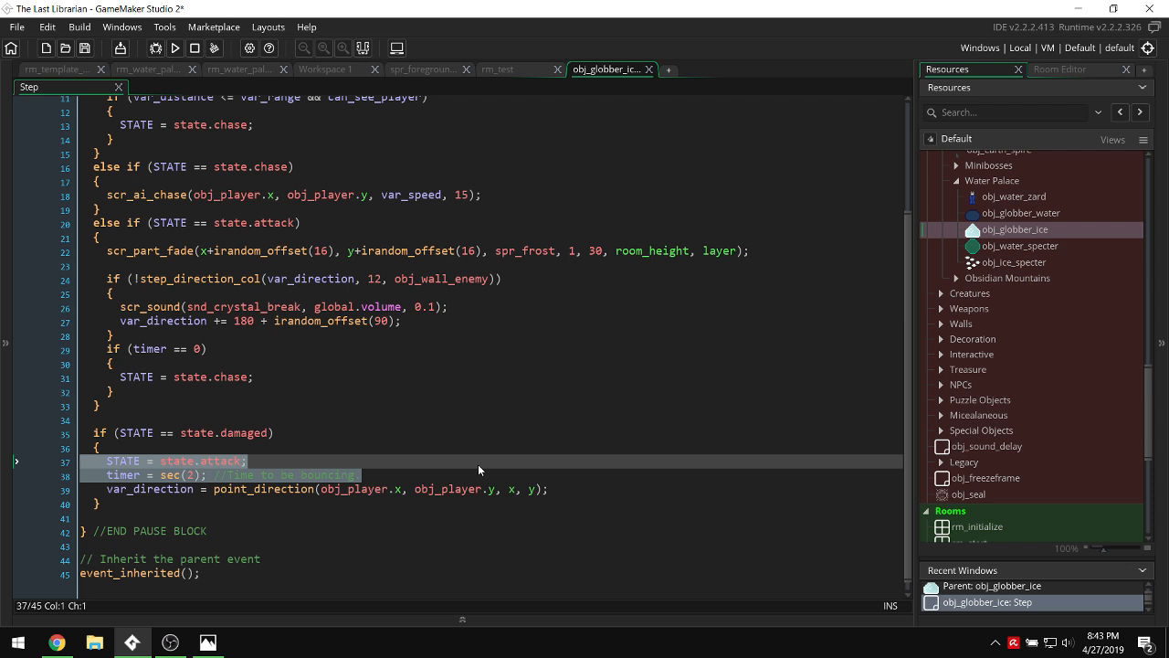
click(559, 482)
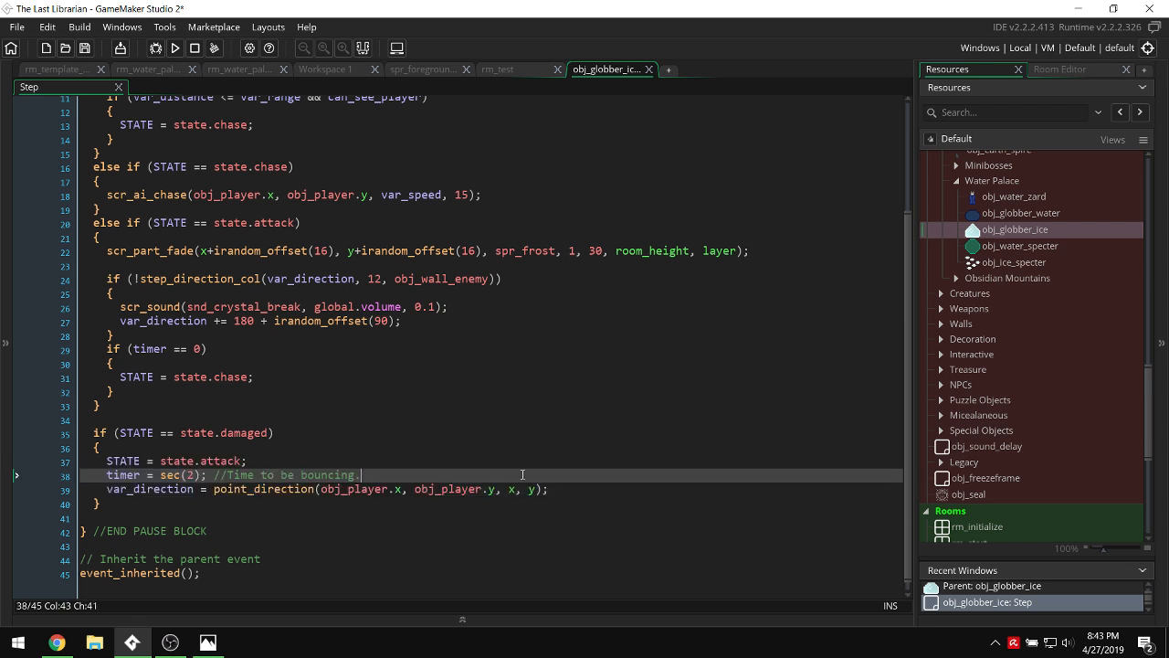
drag(549, 488, 81, 461)
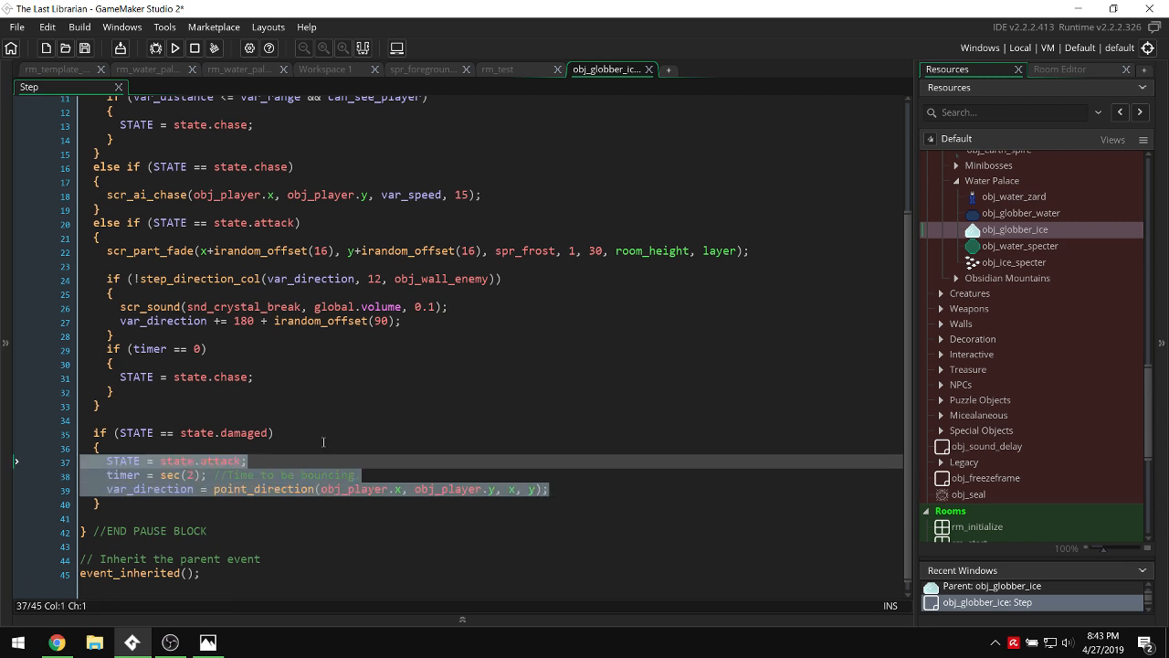
scroll(246, 396, up, 1)
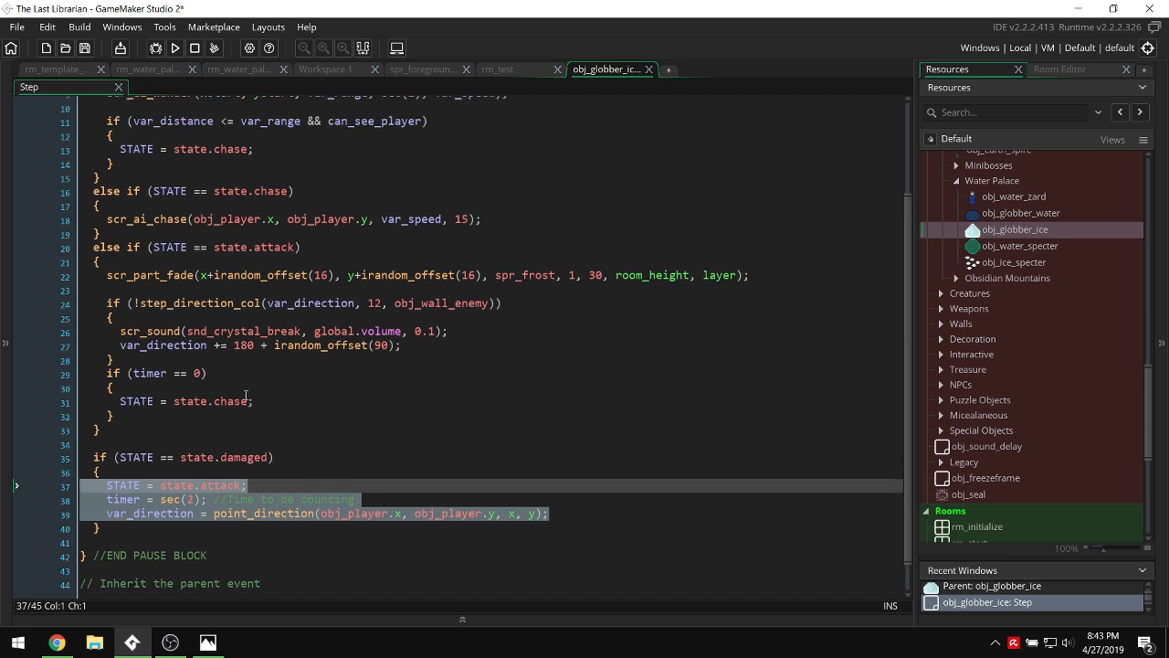
click(113, 260)
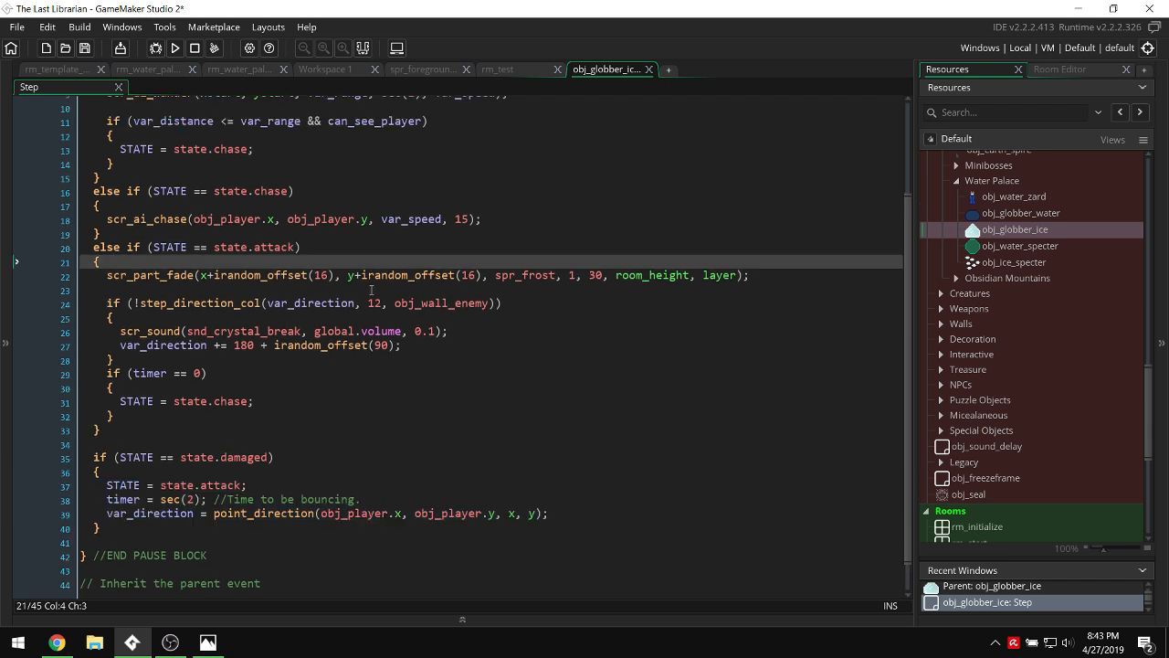
Extend the attack state's wall-collision condition with || place_meeting(x, y, obj_globber_ice).
click(496, 304)
text(|| place_)
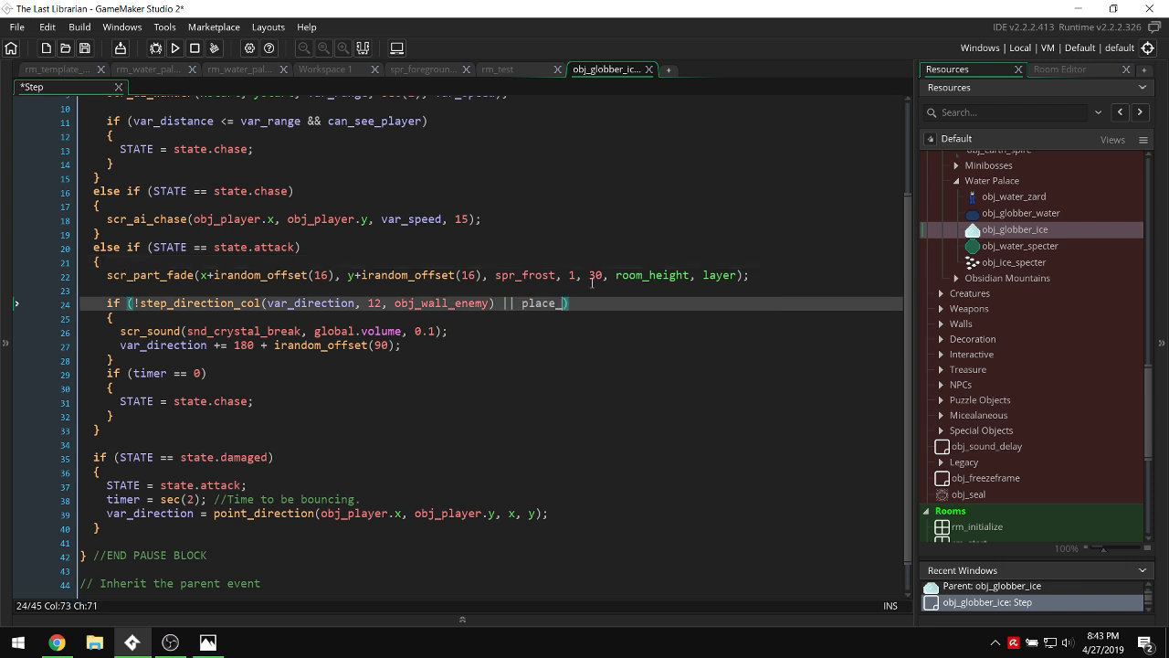
text(mee)
text(ting(x, y, obj_)
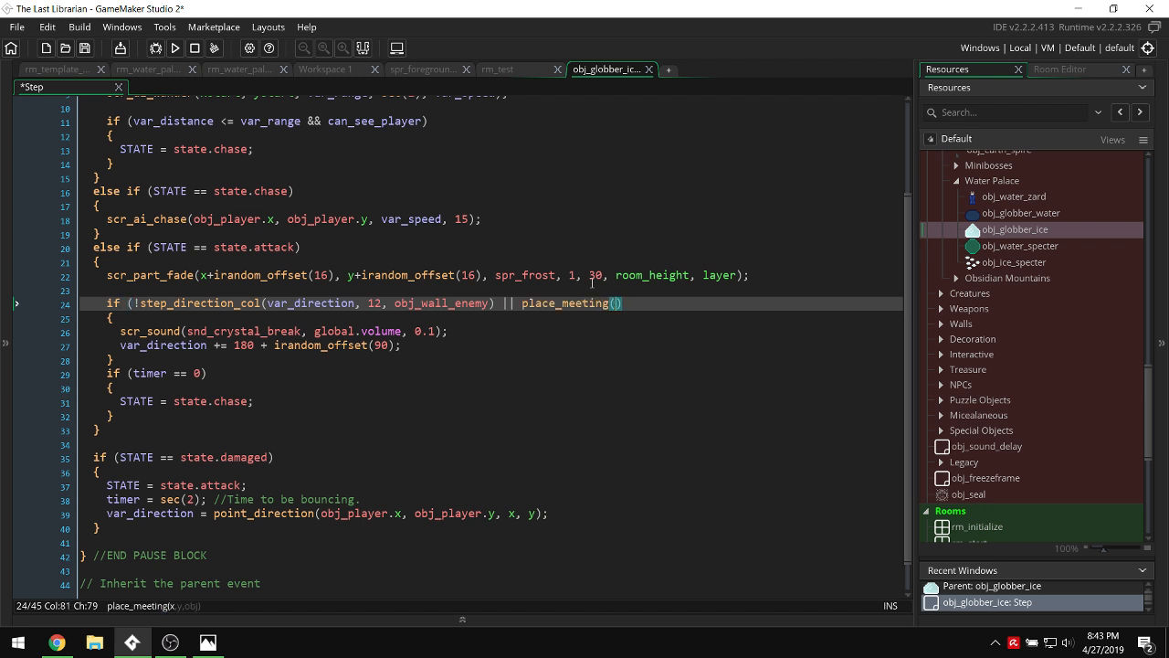
text(globber_ice))
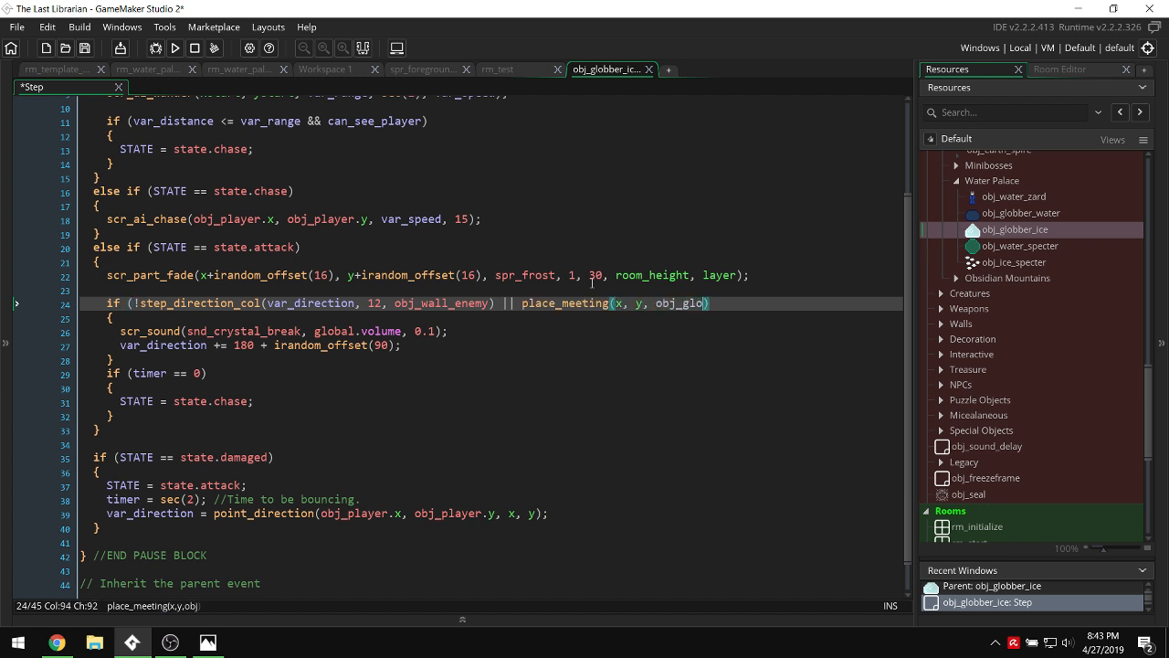
key(Down)
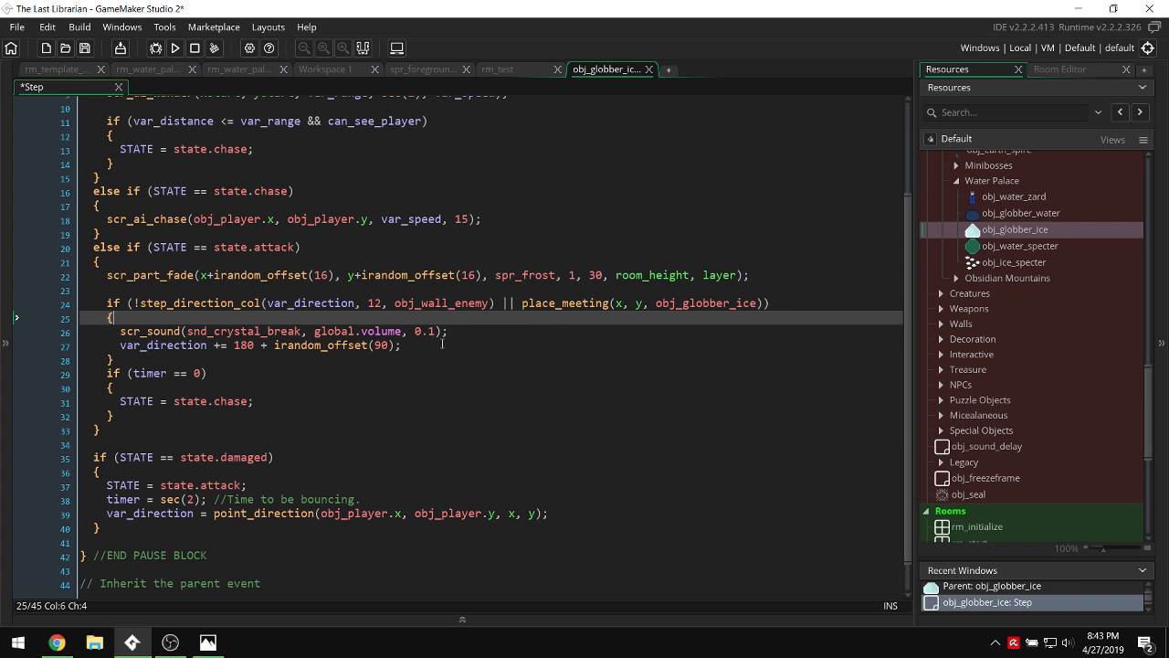
Start a local variable declaration, var col =, on a new line above the wall-collision condition.
click(407, 289)
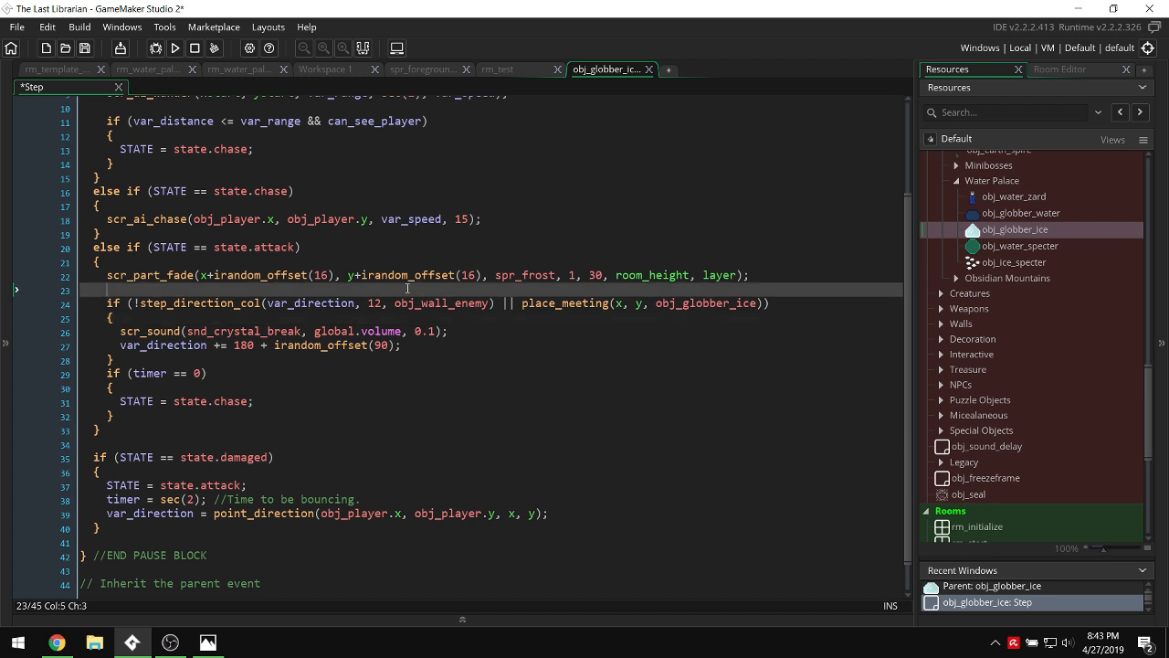
key(Return)
text(var test)
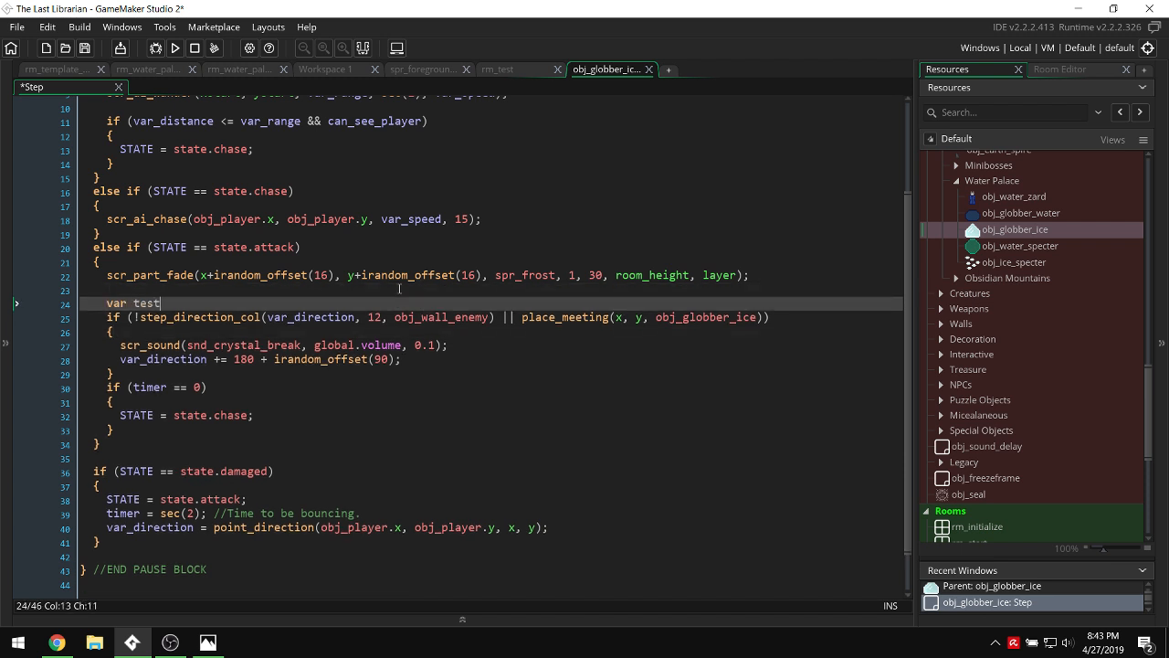
key(BackSpace)
key(BackSpace)
key(BackSpace)
key(BackSpace)
text(col =)
Move the place_meeting(x, y, obj_globber_ice) call out of the condition into the col declaration and end it with a semicolon.
drag(762, 317, 525, 319)
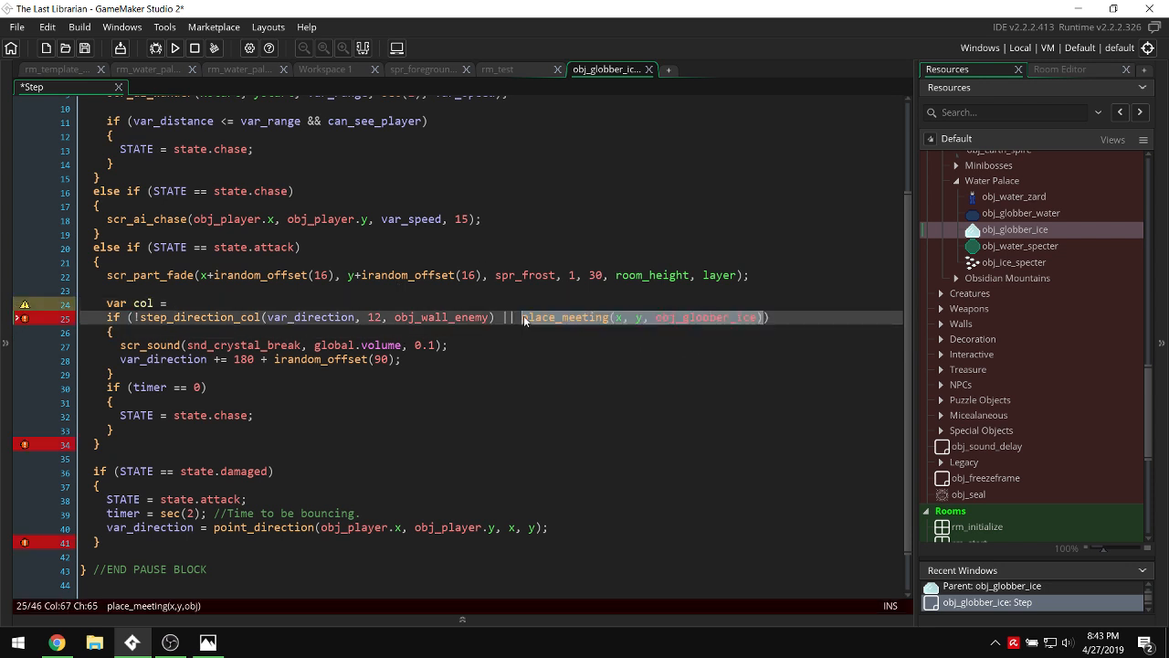
key(ctrl+x)
click(430, 304)
key(ctrl+v)
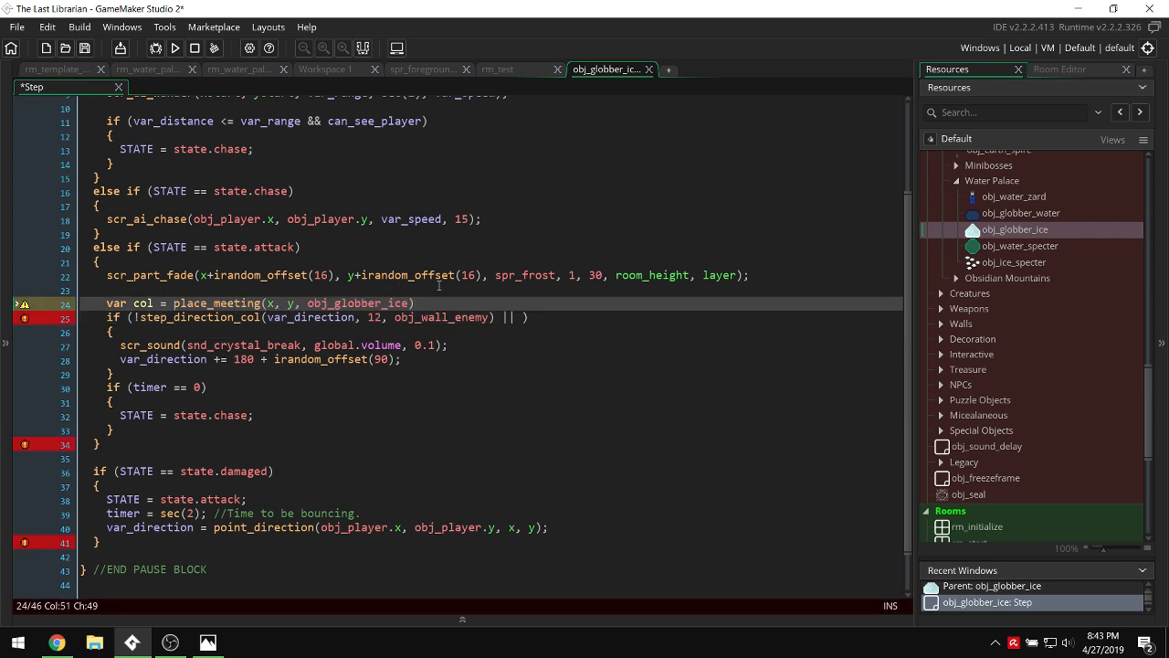
text(;)
click(521, 318)
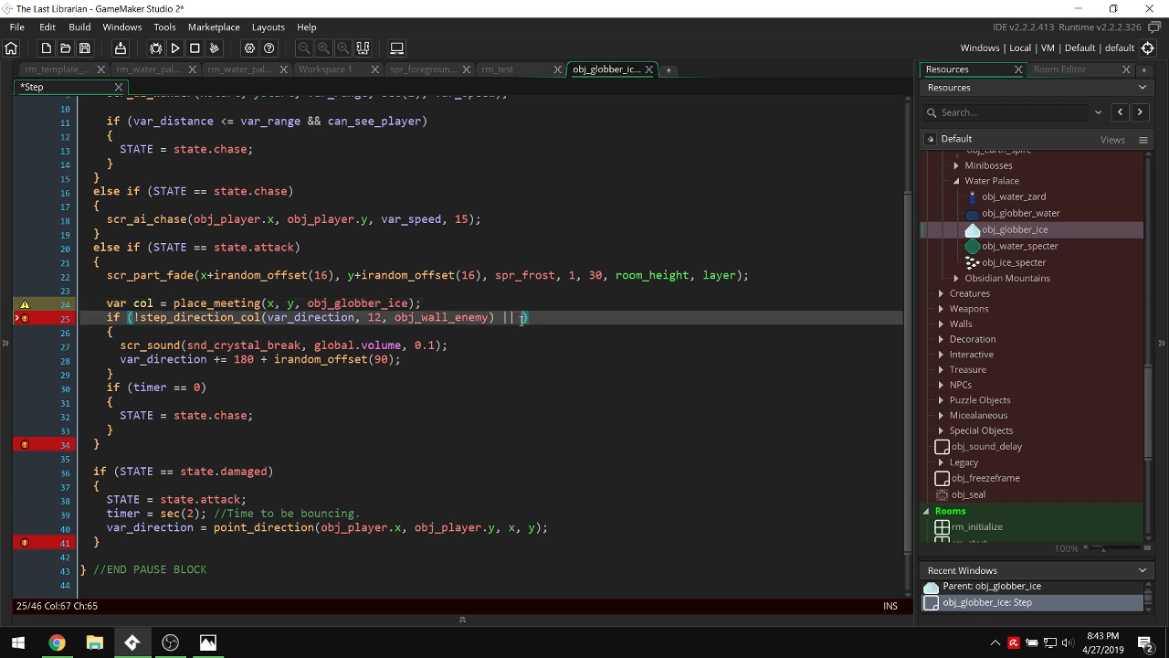
Rename the col variable to inst and replace its place_meeting function with instance_place.
double_click(137, 303)
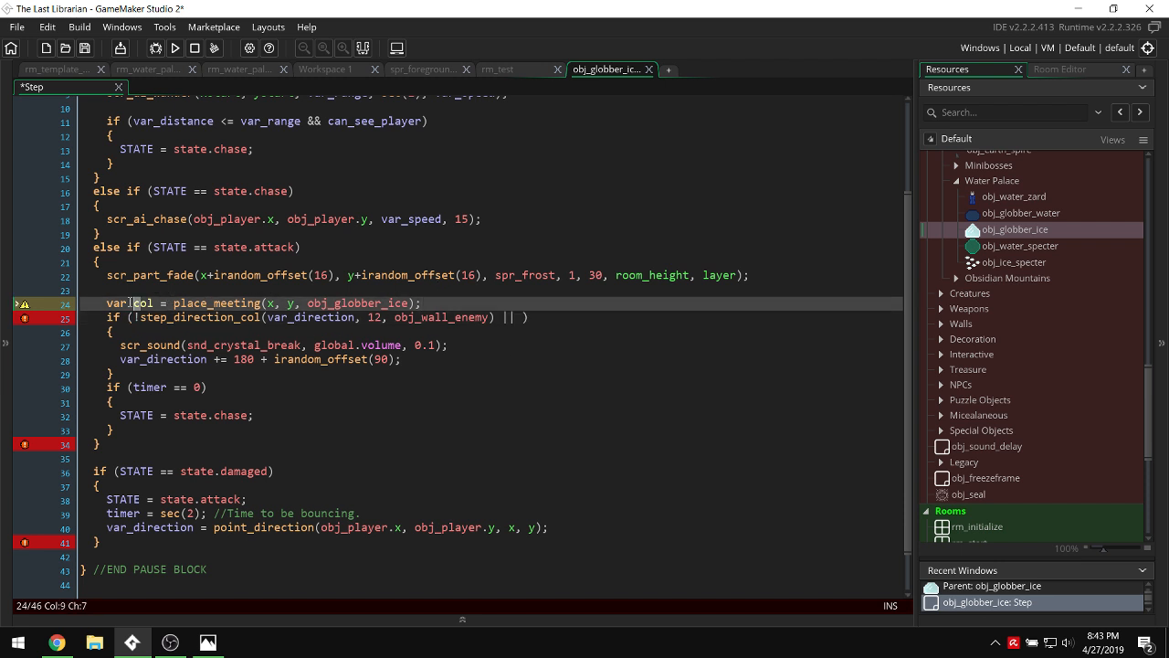
text(inst)
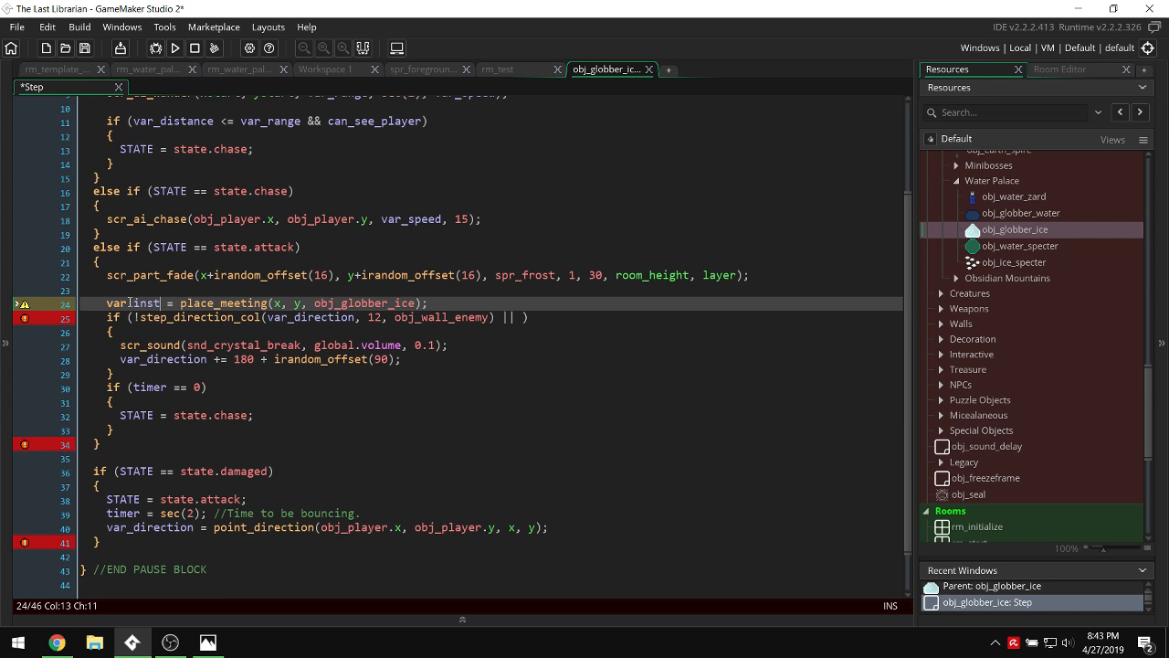
click(242, 303)
double_click(222, 308)
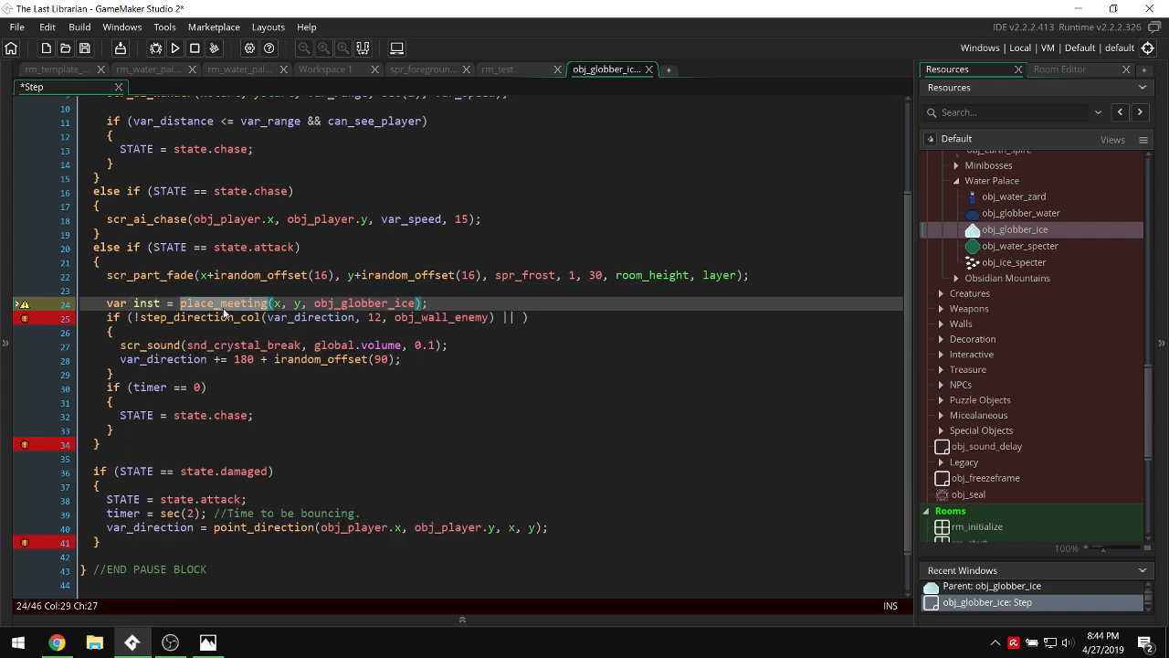
text(instance_meet)
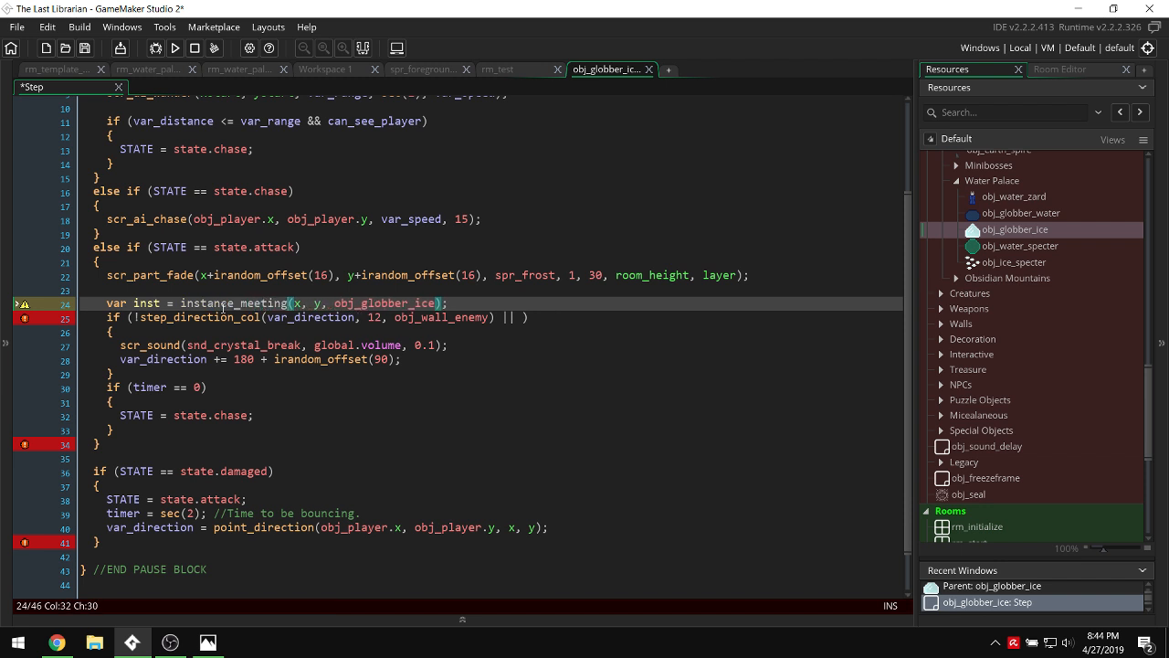
key(BackSpace)
key(BackSpace)
key(BackSpace)
key(BackSpace)
text(place)
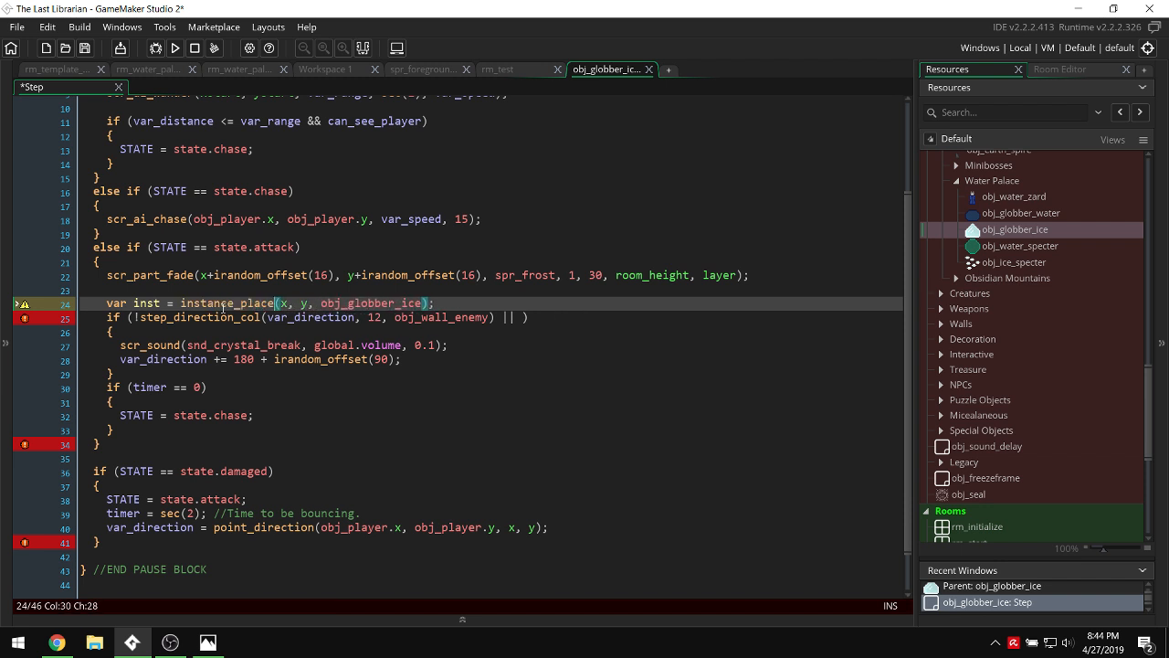
Complete the attack state's wall-collision condition with instance_exists(inst) after the || operator.
click(485, 289)
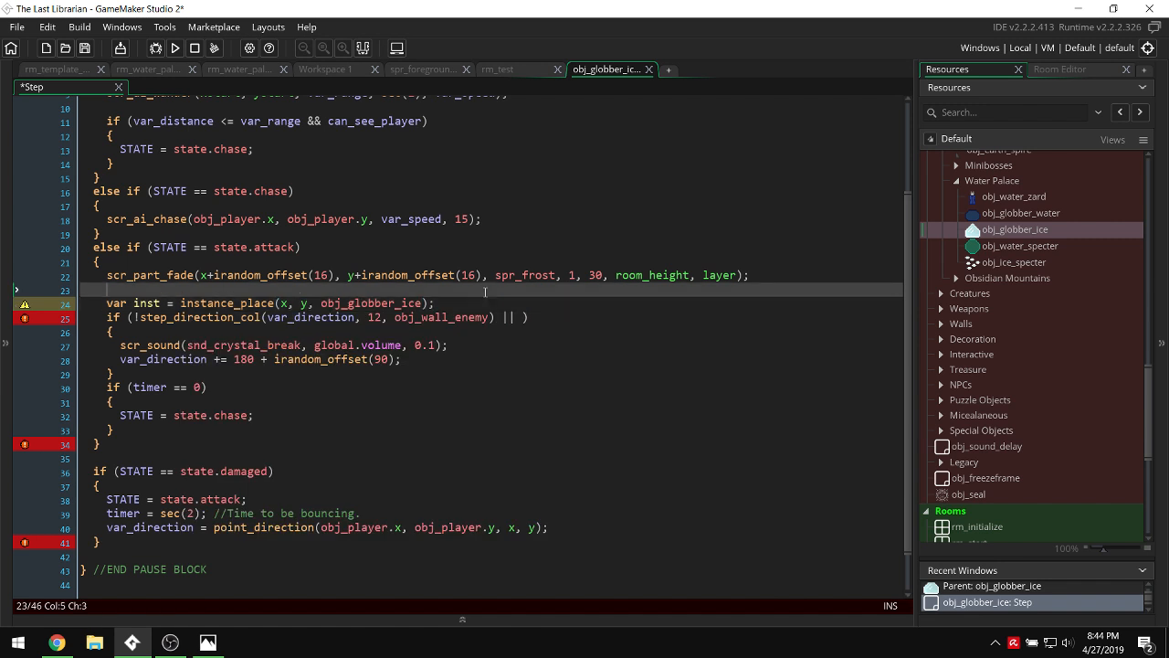
click(515, 318)
text(inst)
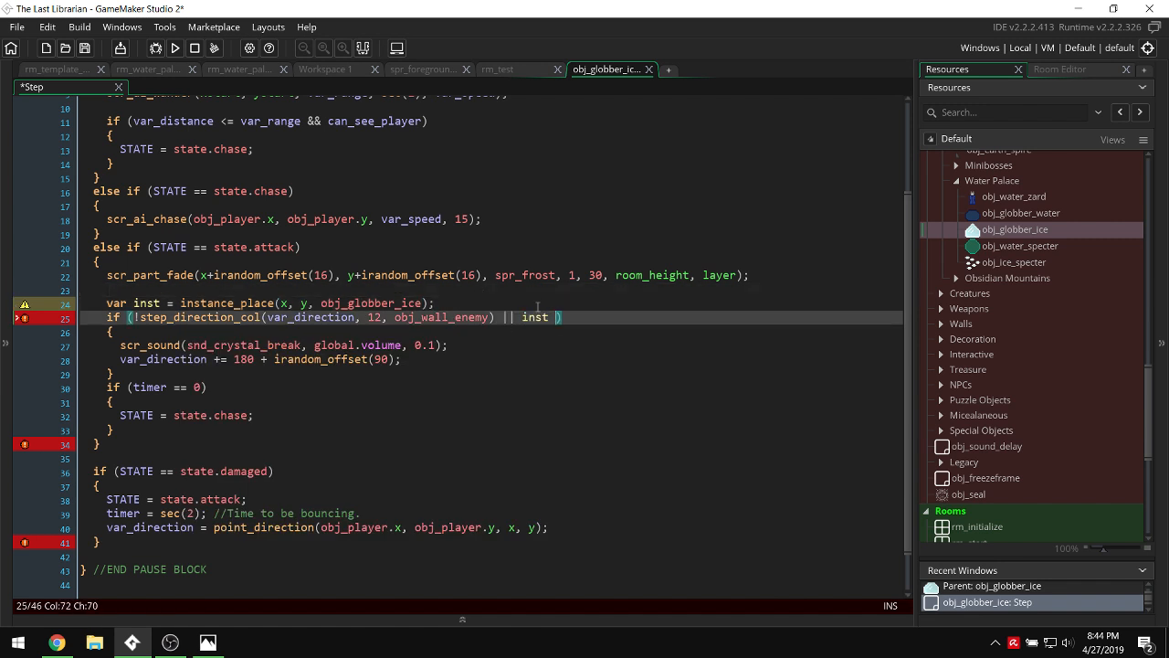
key(BackSpace)
text(ance_exists(inst))
key(Down)
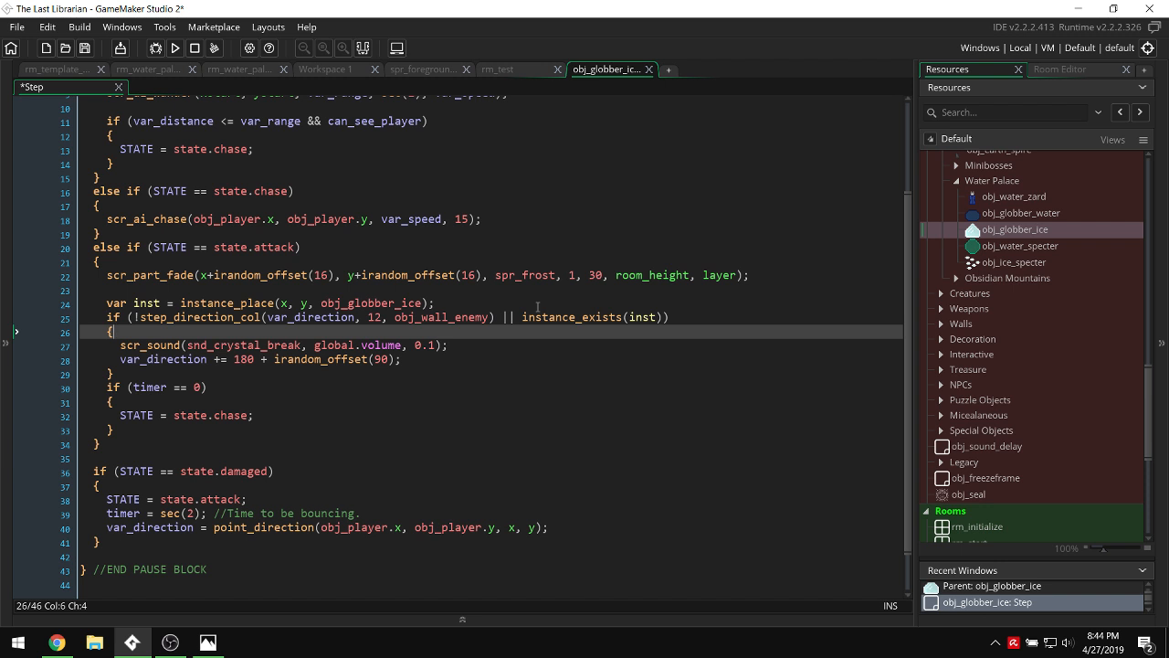
Add an empty with (inst) block below the var_direction += 180 + irandom_offset(90) line.
click(438, 359)
key(Return)
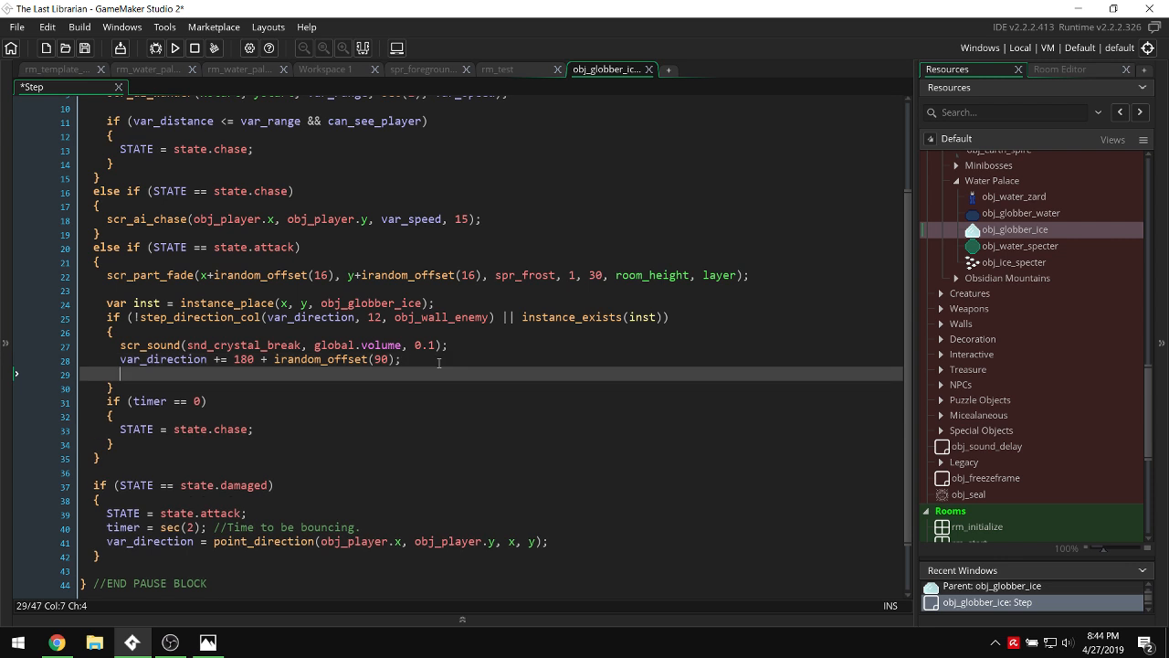
text(with (inst))
key(Return)
text({)
key(Return)
key(ctrl+v)
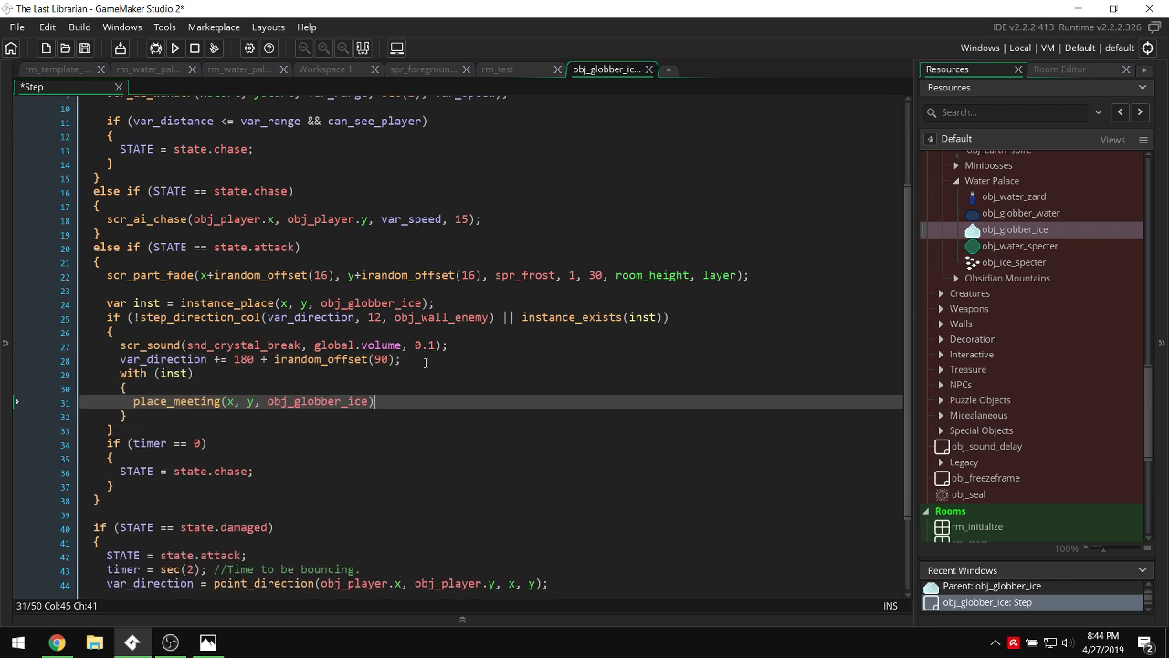
key(ctrl+z)
Copy the damaged state's STATE, timer and var_direction lines into the with (inst) block and align their indentation.
scroll(353, 387, down, 2)
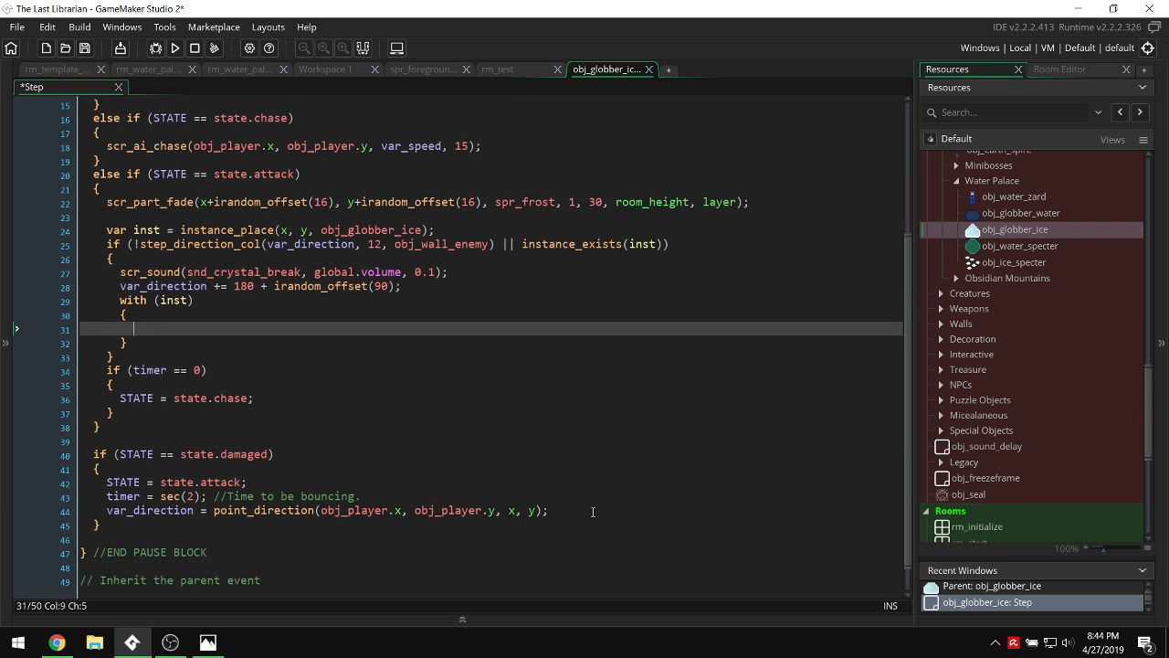
drag(592, 511, 15, 484)
click(196, 330)
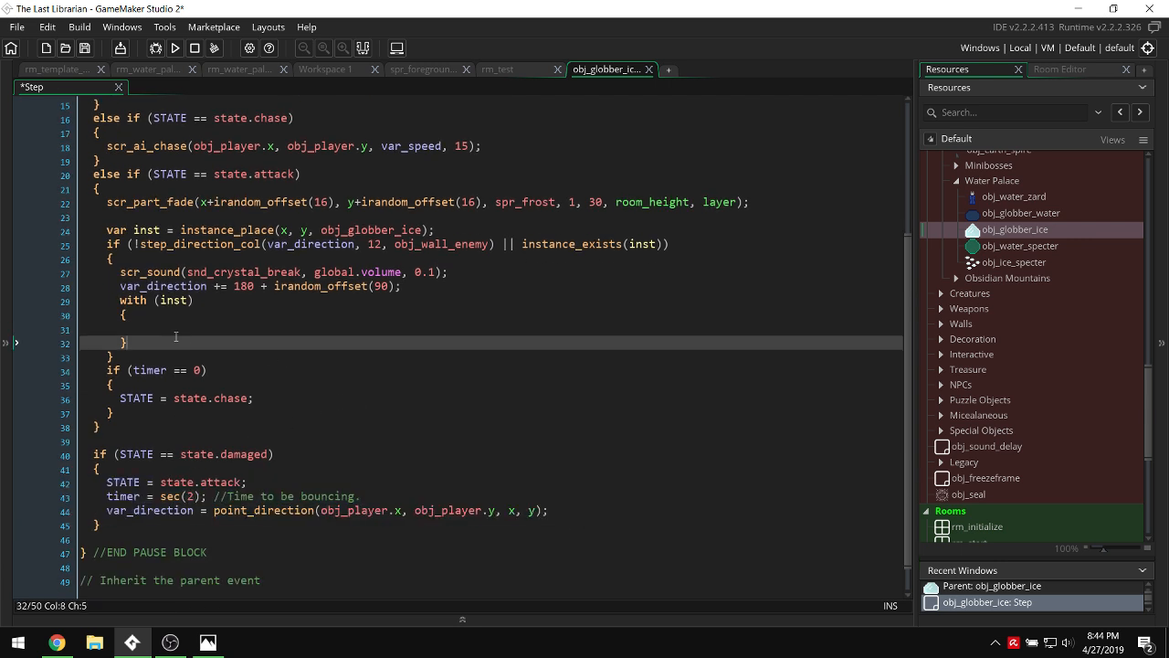
key(ctrl+v)
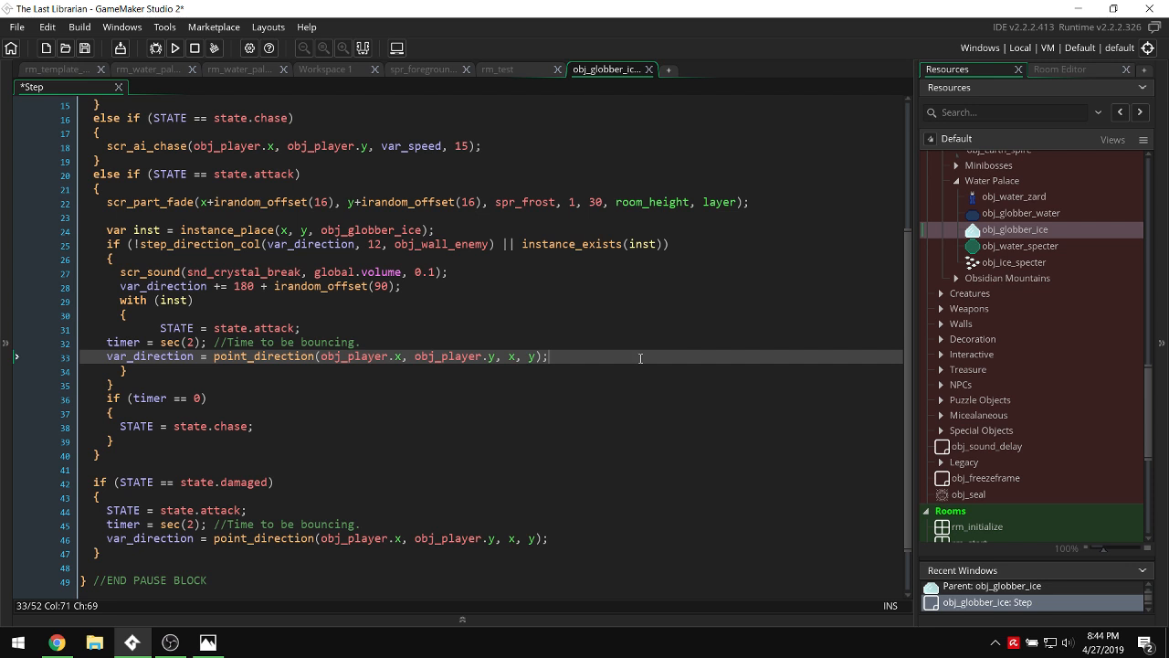
drag(639, 356, 4, 332)
key(Tab)
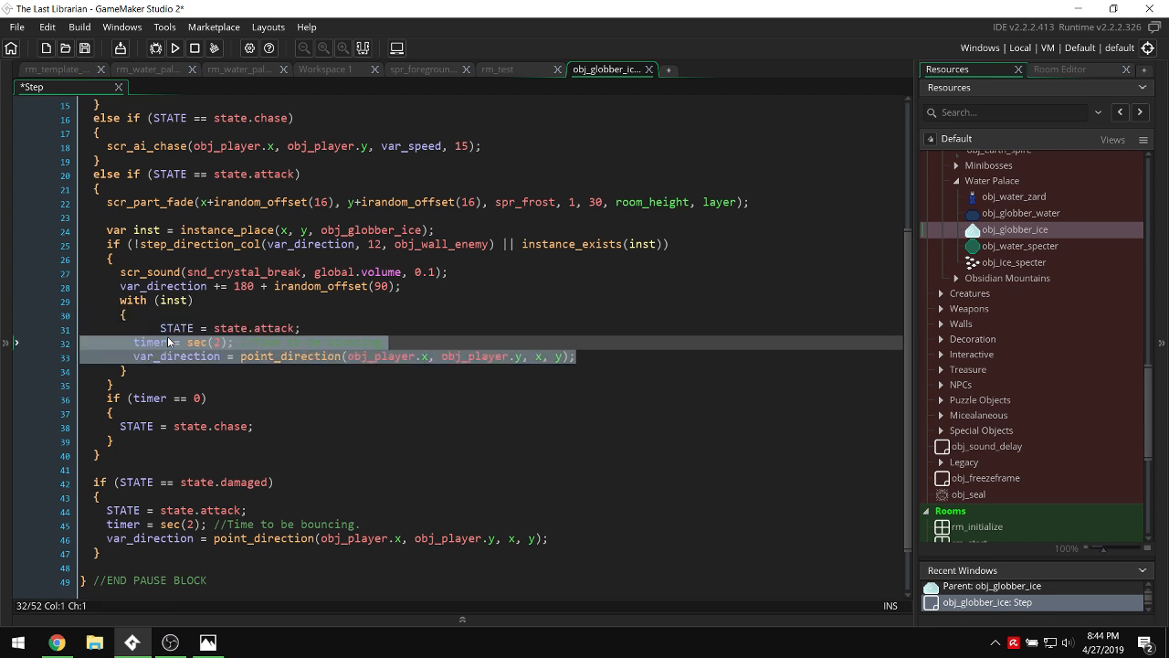
click(162, 326)
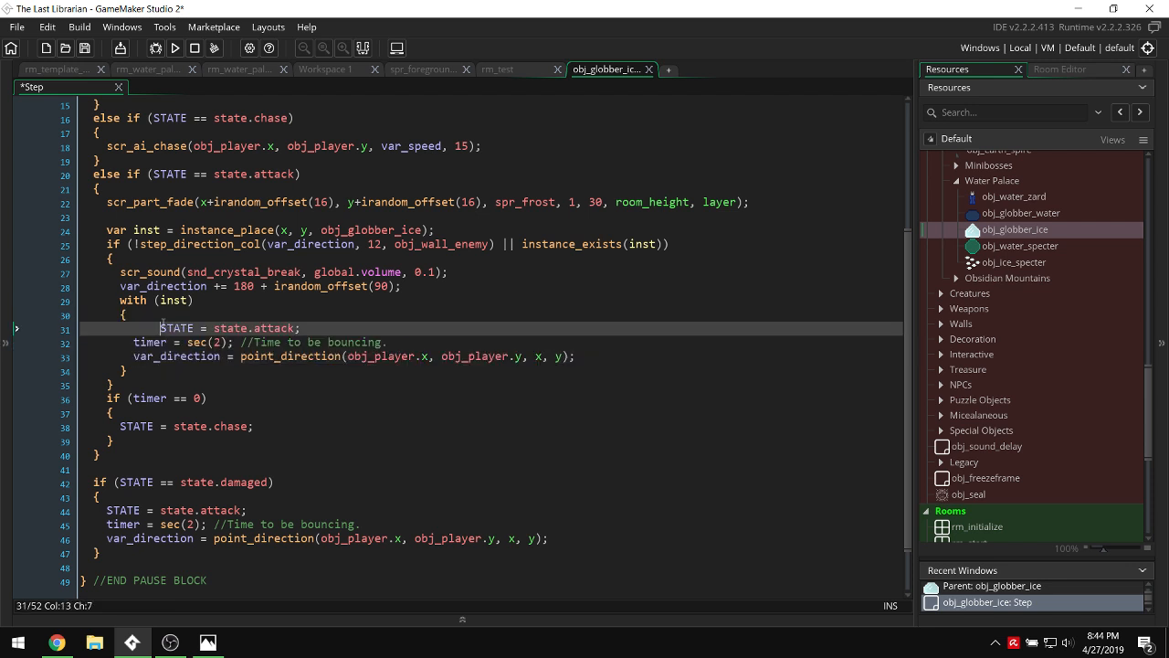
key(BackSpace)
key(BackSpace)
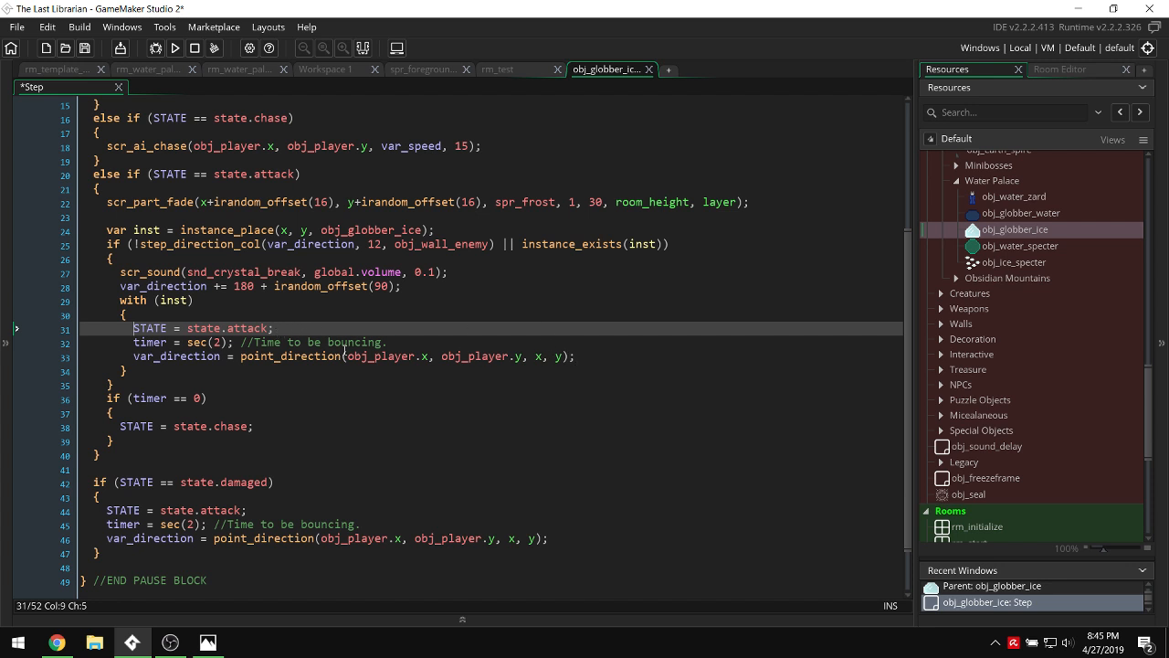
Declare var myid = id; on a new line above the with (inst) block.
click(457, 287)
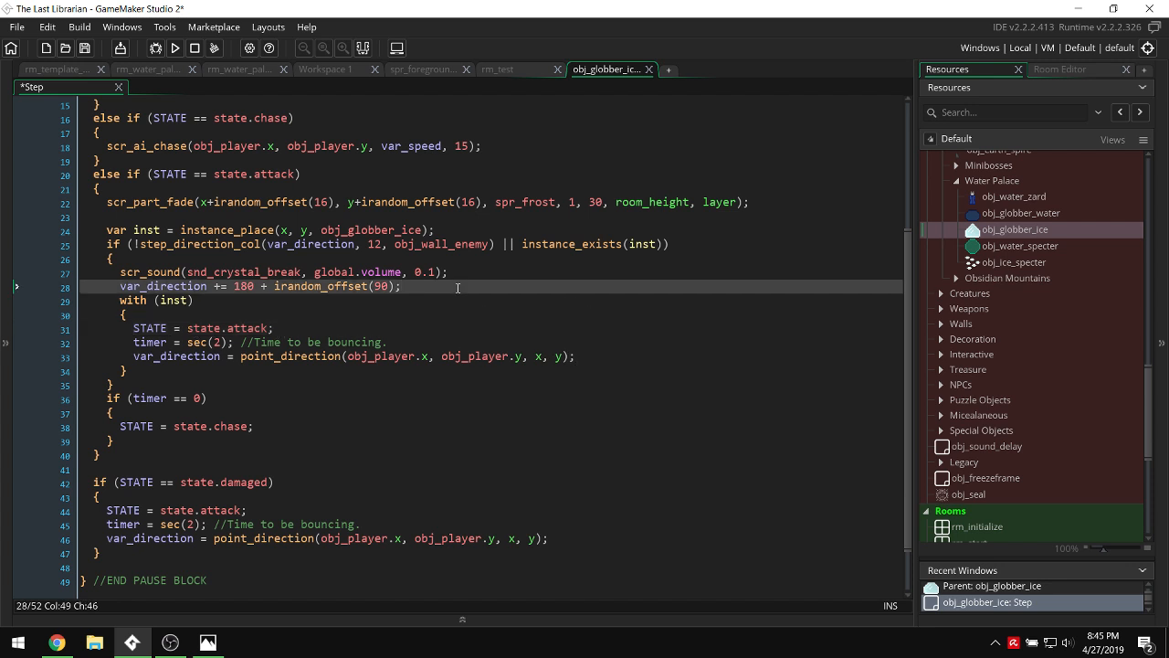
key(Return)
text(var myid =)
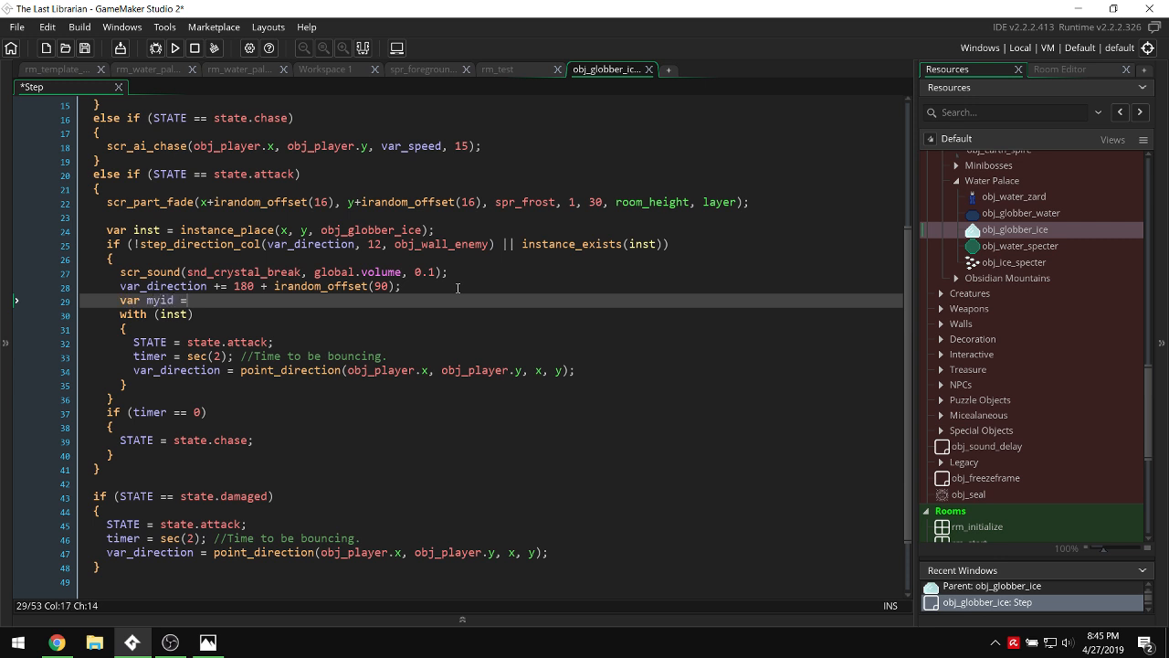
text( id;)
Replace both obj_player references with myid in the with (inst) block's point_direction call.
click(392, 358)
double_click(393, 369)
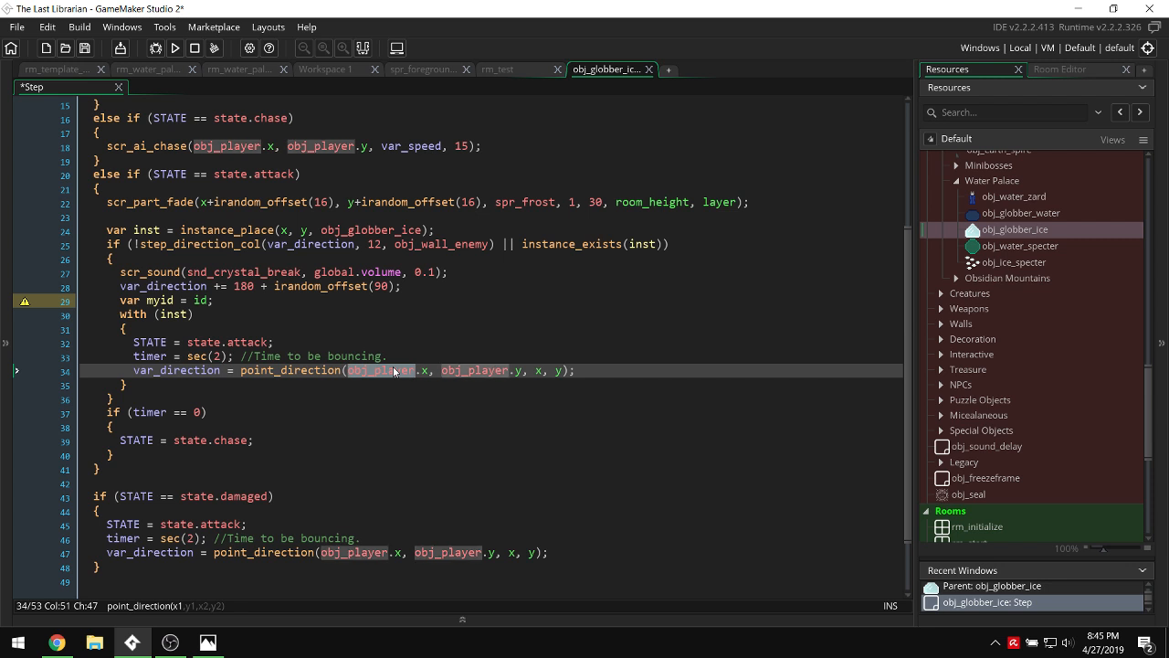
text(myi)
key(Return)
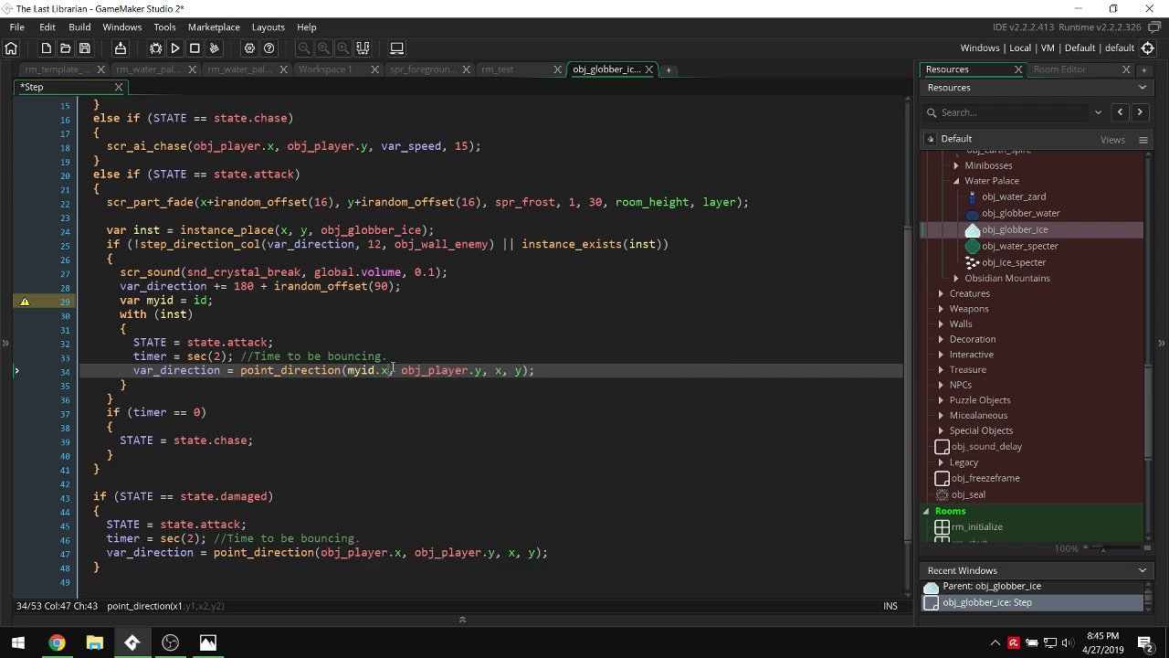
click(400, 369)
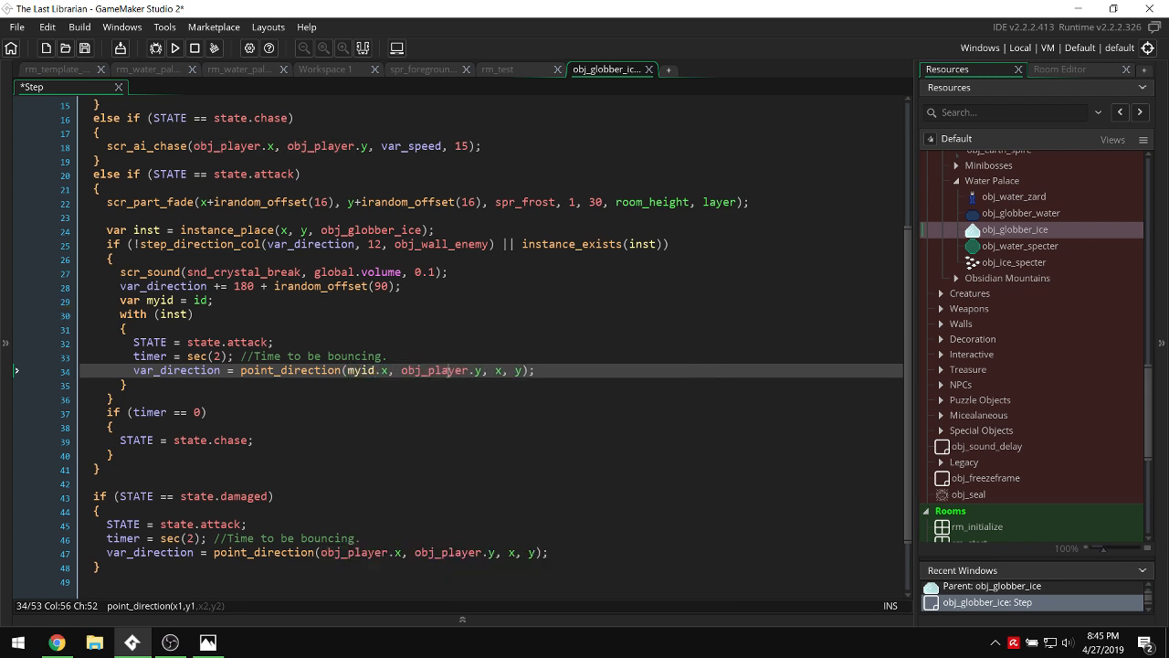
double_click(404, 370)
text(myid)
Start an if (STATE != state.attack) check with an opening brace at the top of the with (inst) block.
click(180, 314)
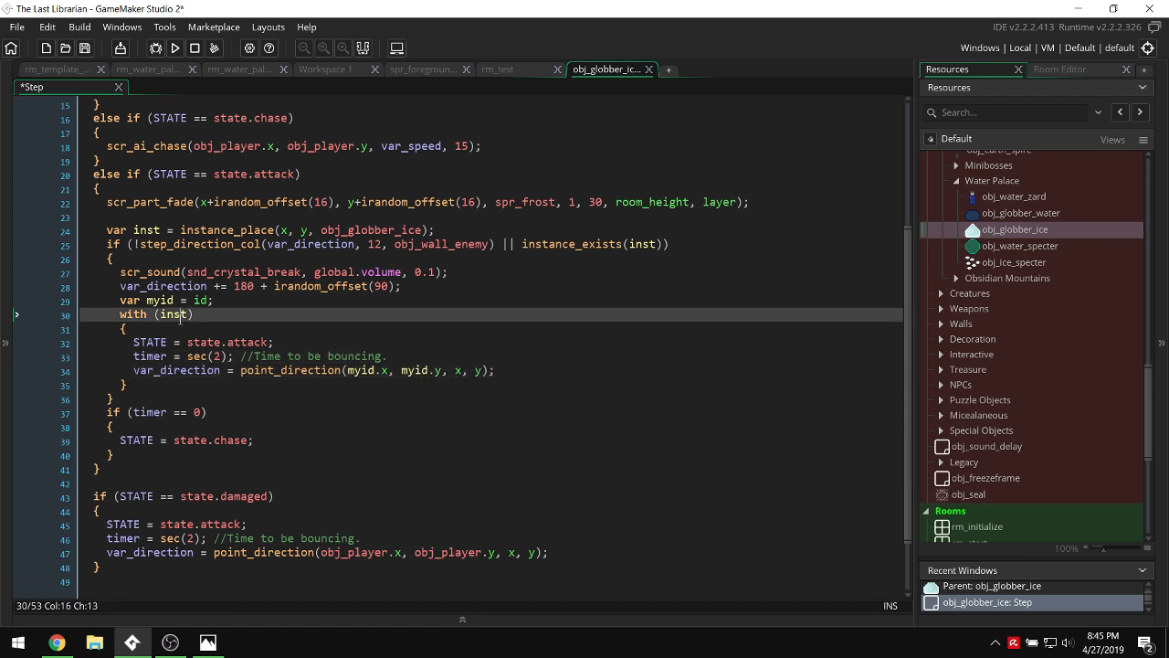
key(Down)
key(Return)
text(STATE )
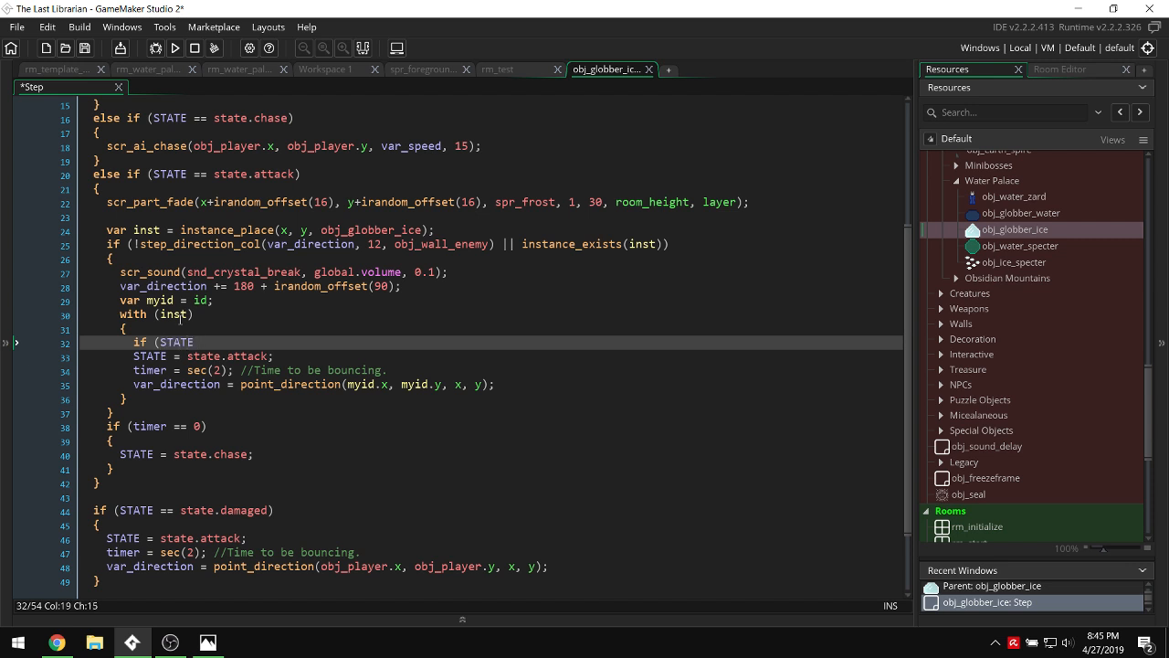
text(!= state.attack))
key(Return)
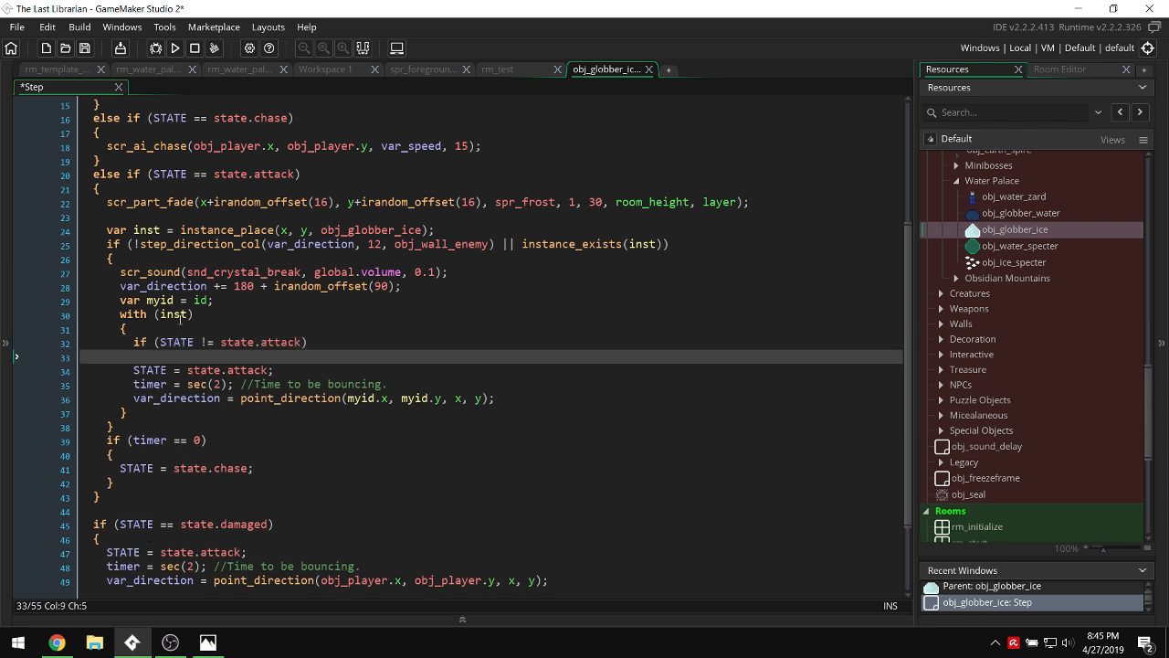
text({)
Indent the STATE, timer and var_direction lines under the new if check and close it with a brace.
drag(606, 399, 289, 400)
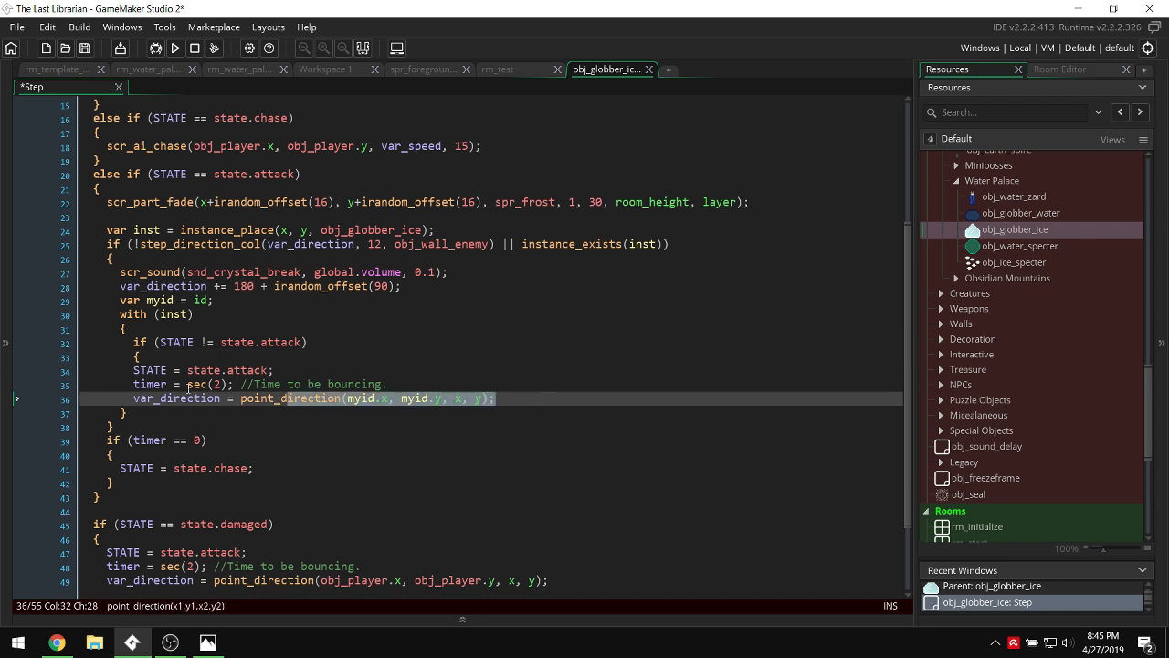
drag(187, 387, 18, 369)
key(Tab)
click(564, 399)
key(Return)
text(})
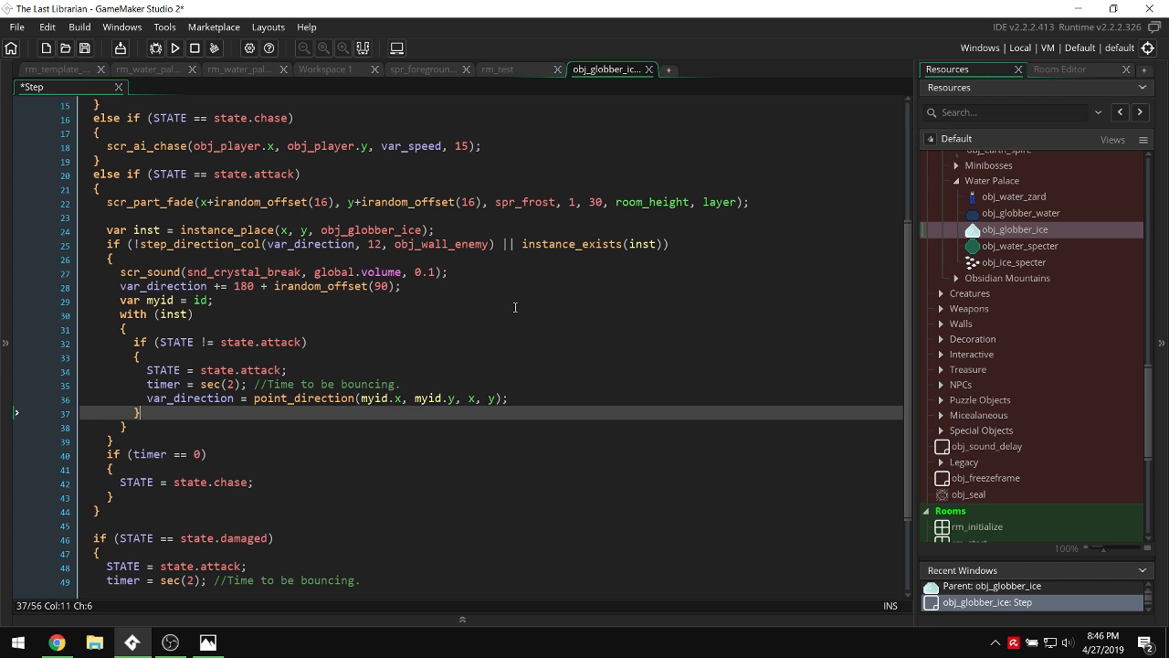
Close the ice globber's instance properties in the rm_test room and run the game.
scroll(1020, 257, down, 5)
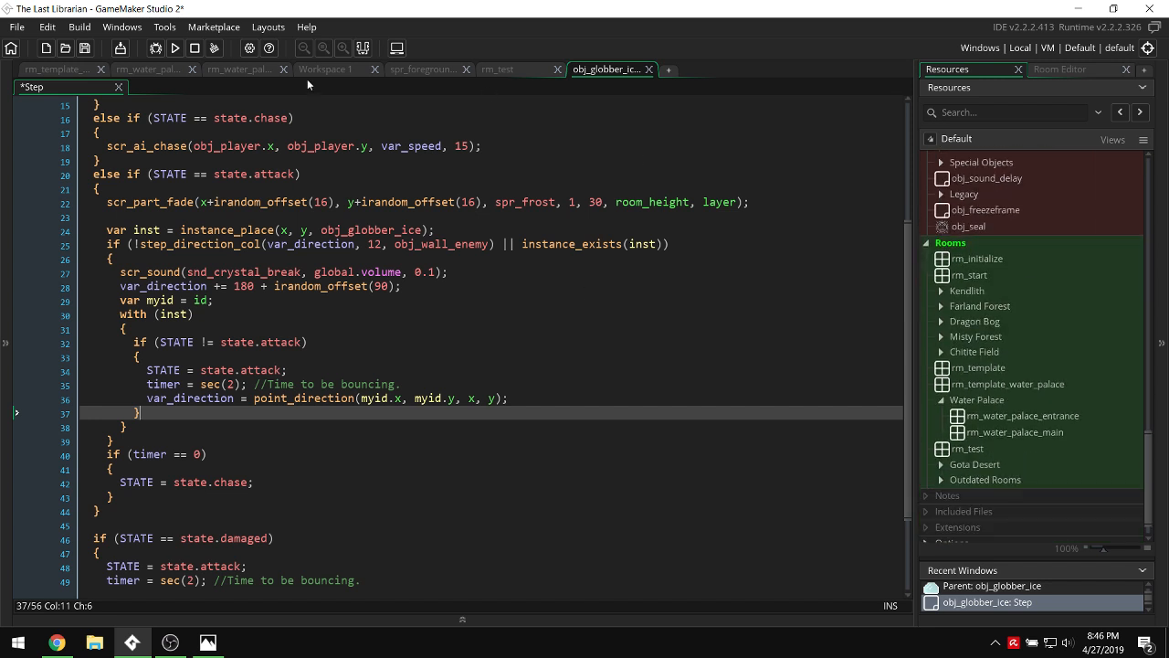
click(533, 70)
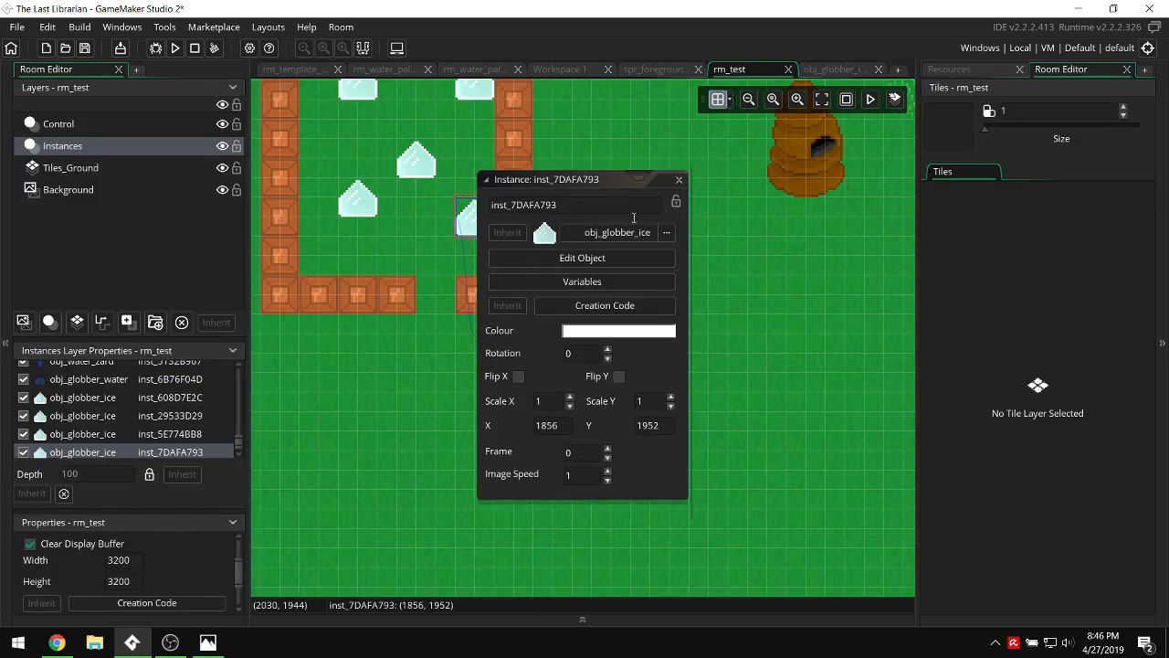
click(678, 179)
click(757, 305)
key(F5)
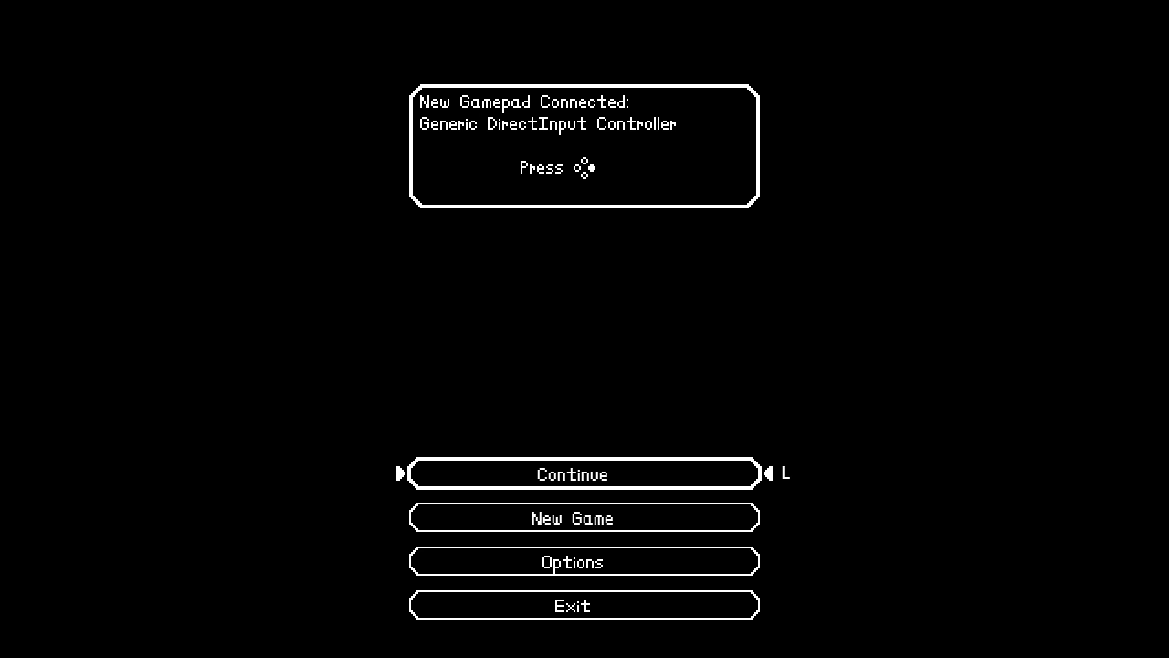
Continue the saved game and move the player to rm_test with the teleport rm_test console command.
key(l)
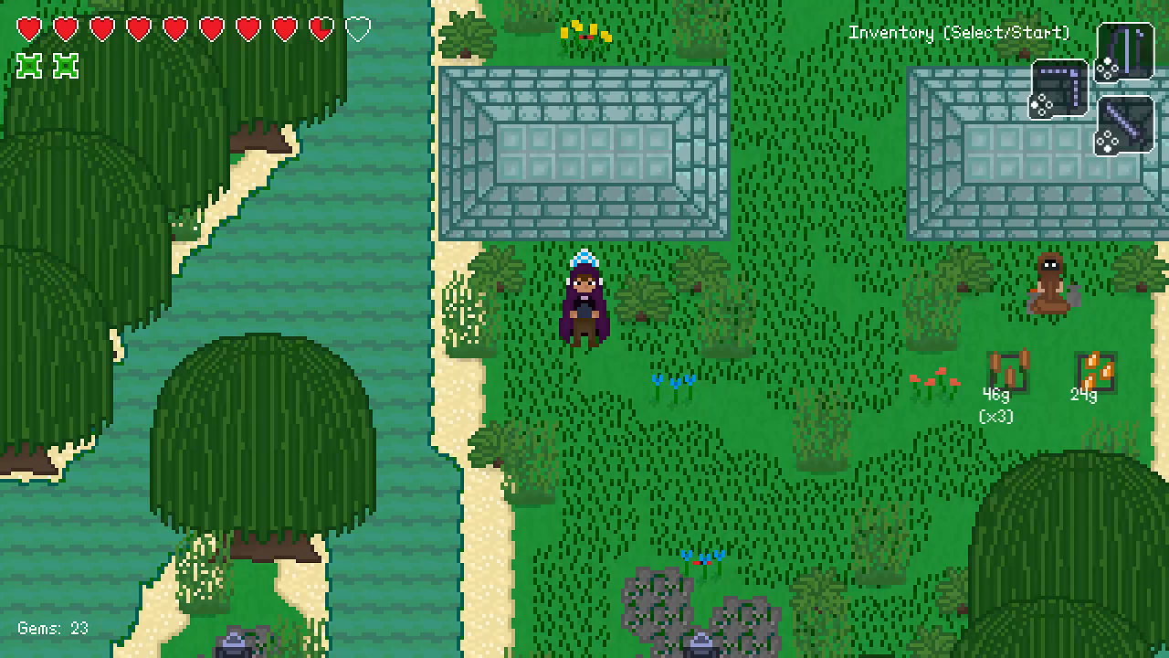
text(leport rm_test)
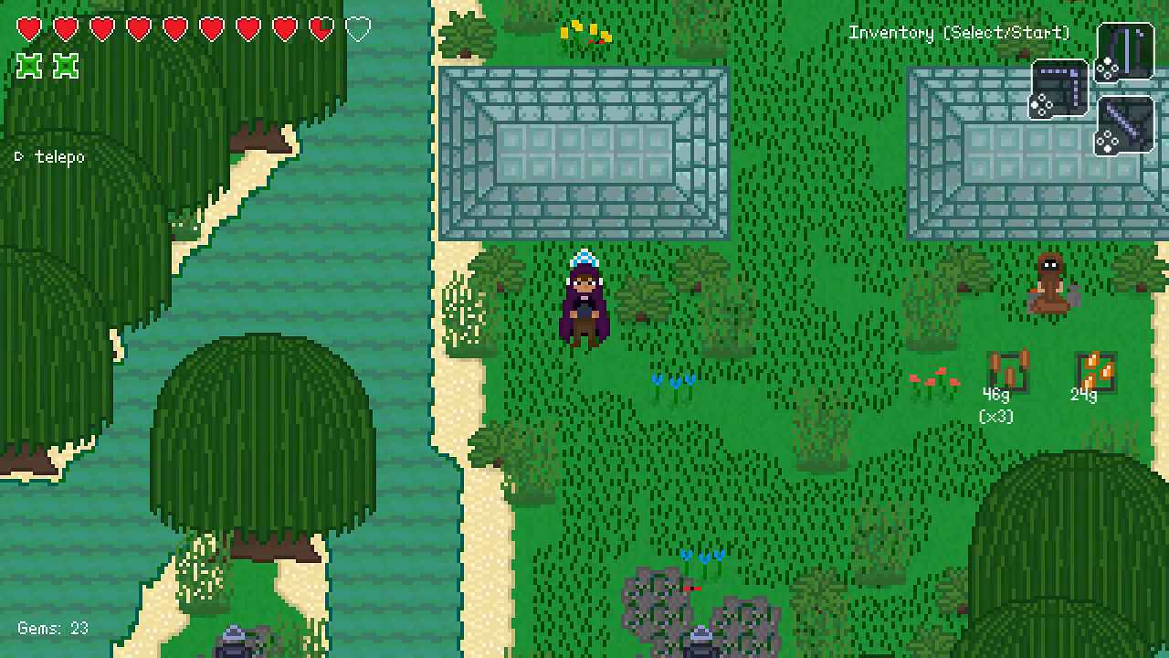
key(Return)
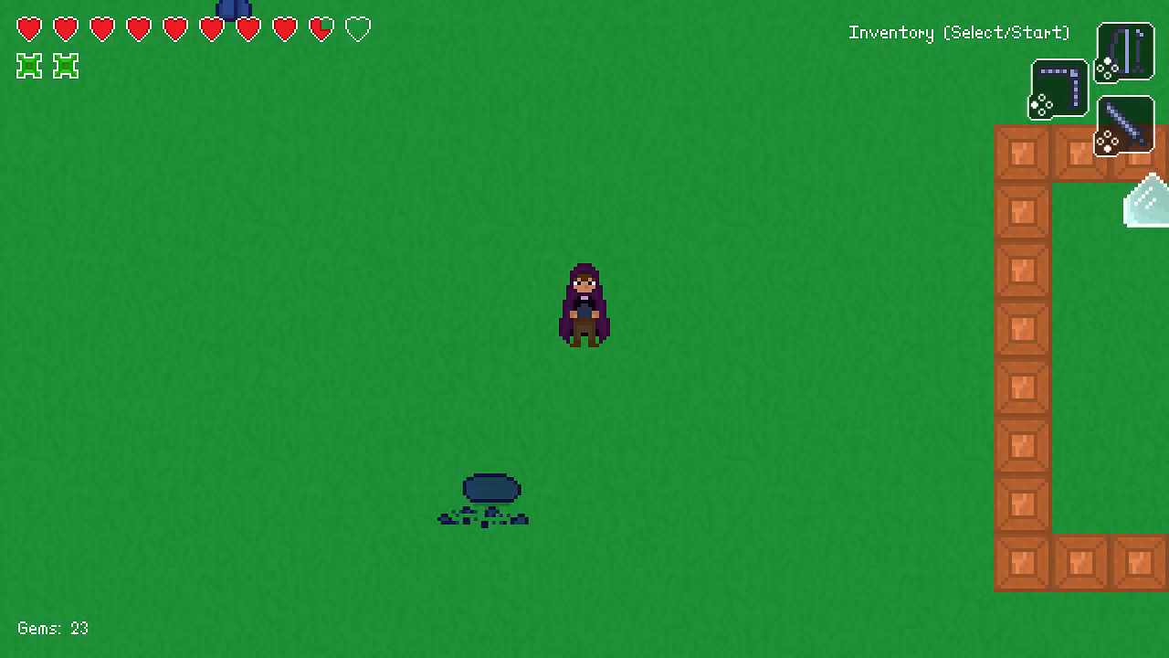
Save the game in rm_test with the save console command.
key(grave)
text(save)
key(Return)
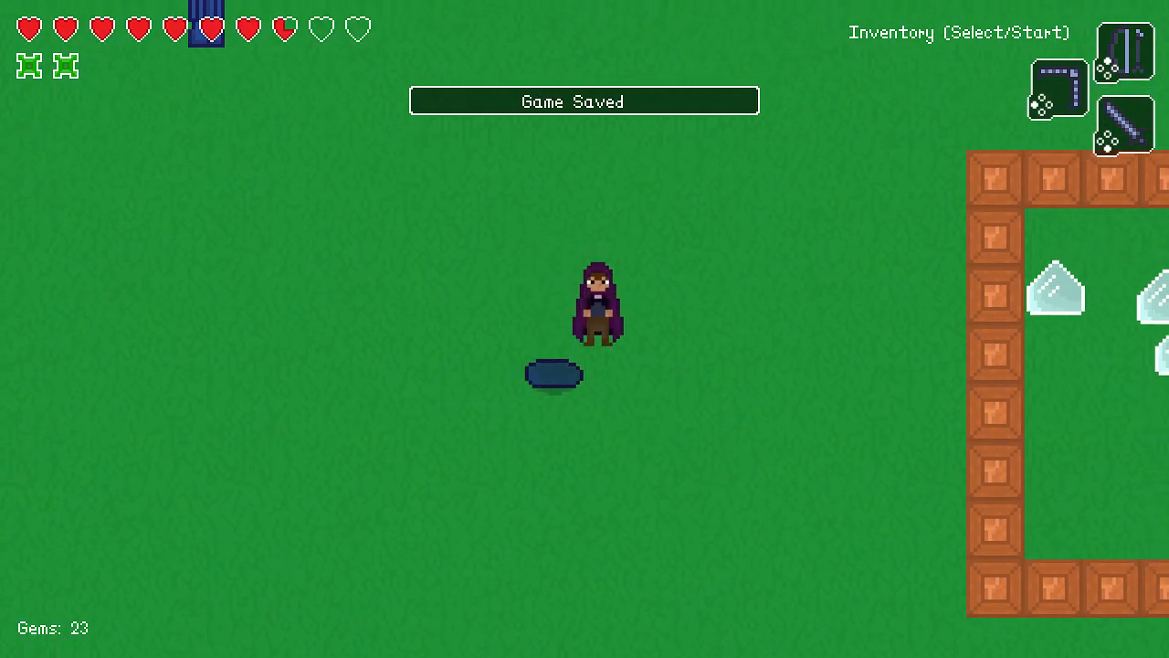
Walk the player to the gap in the crate pen to test the ice globbers' attack state, and back out past its right wall.
key(s)
key(space)
key(d)
key(space)
key(s)
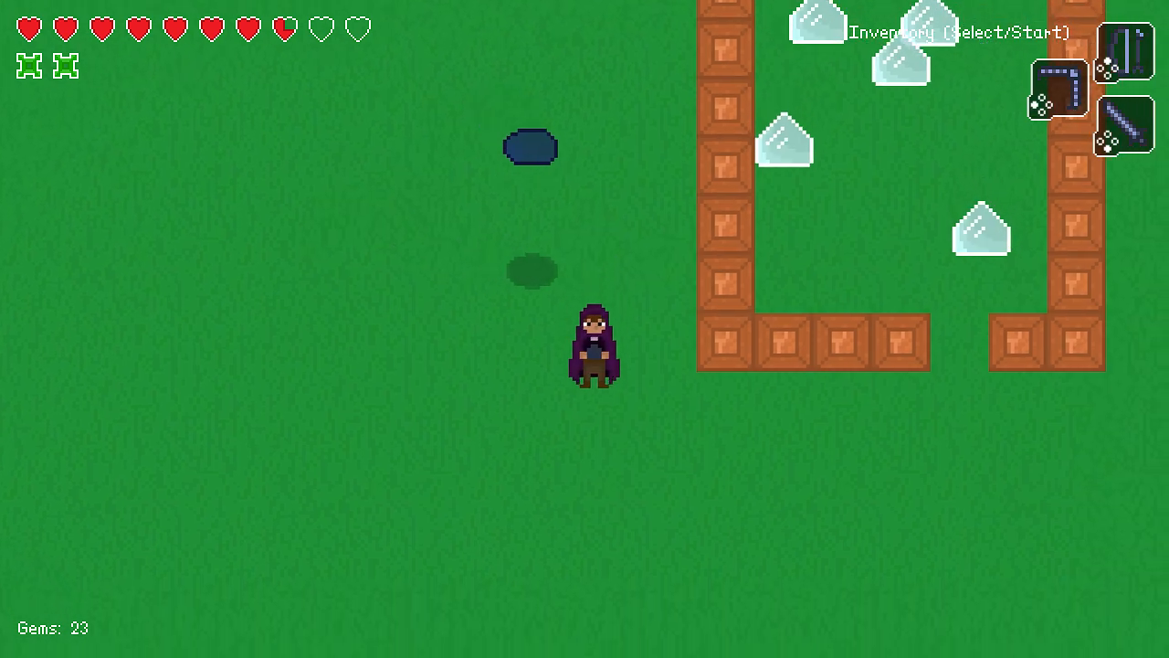
key(d)
key(space)
key(w)
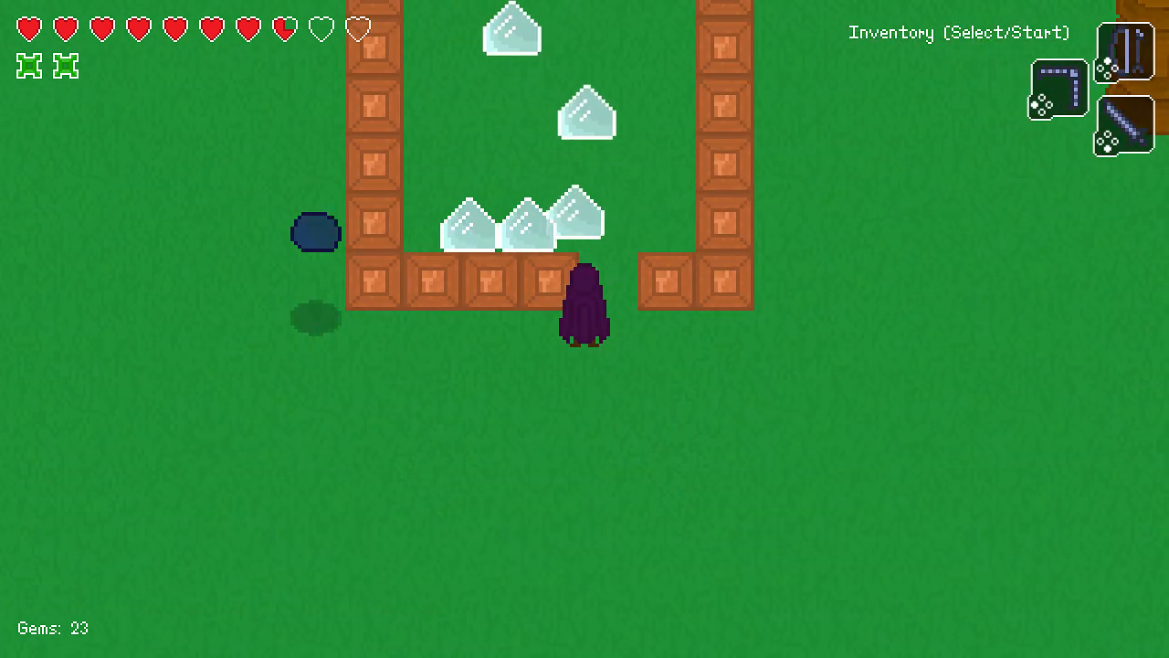
key(d)
key(w)
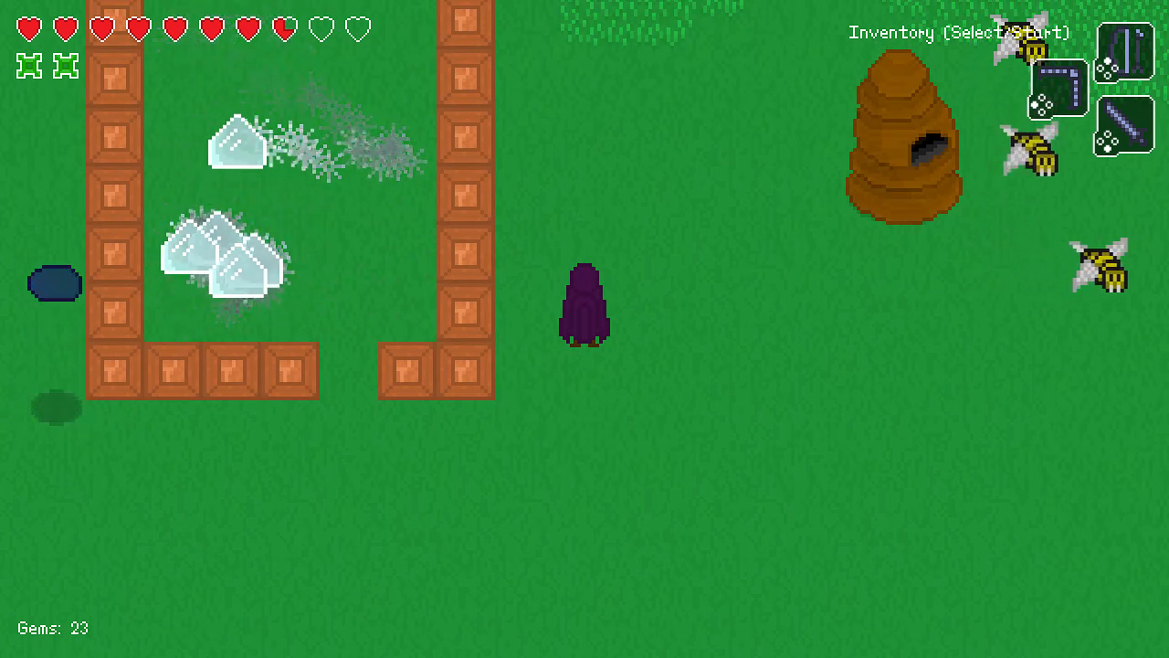
Watch how the ice globbers bounce off each other from outside the pen while walking along its right wall.
key(w)
key(d)
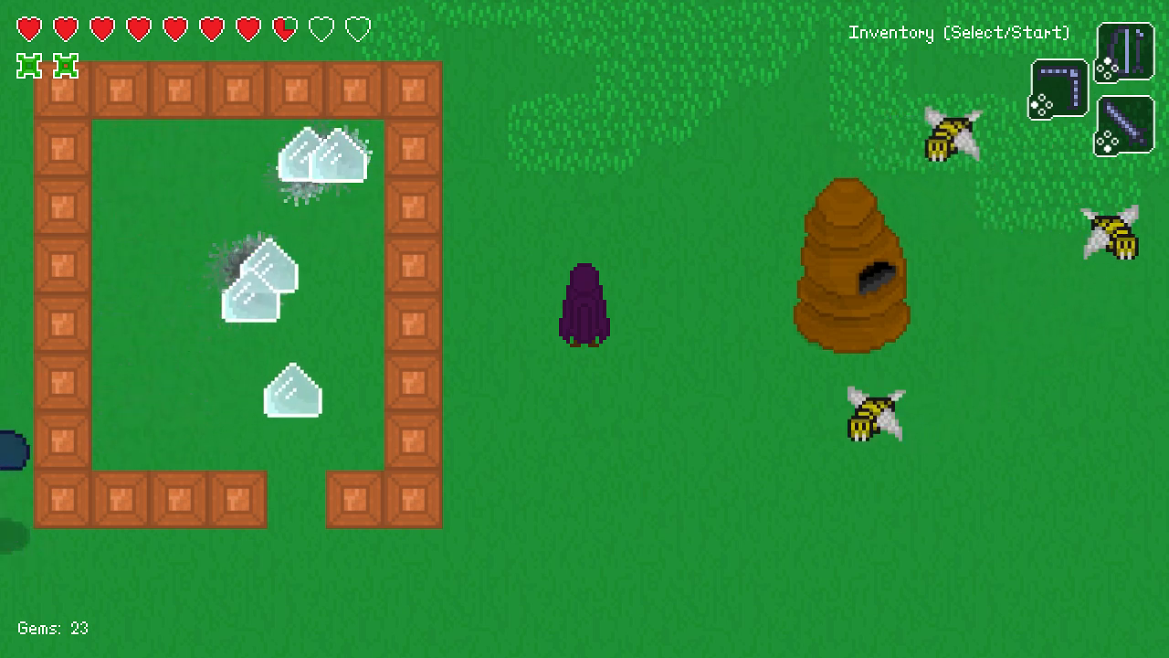
key(Left)
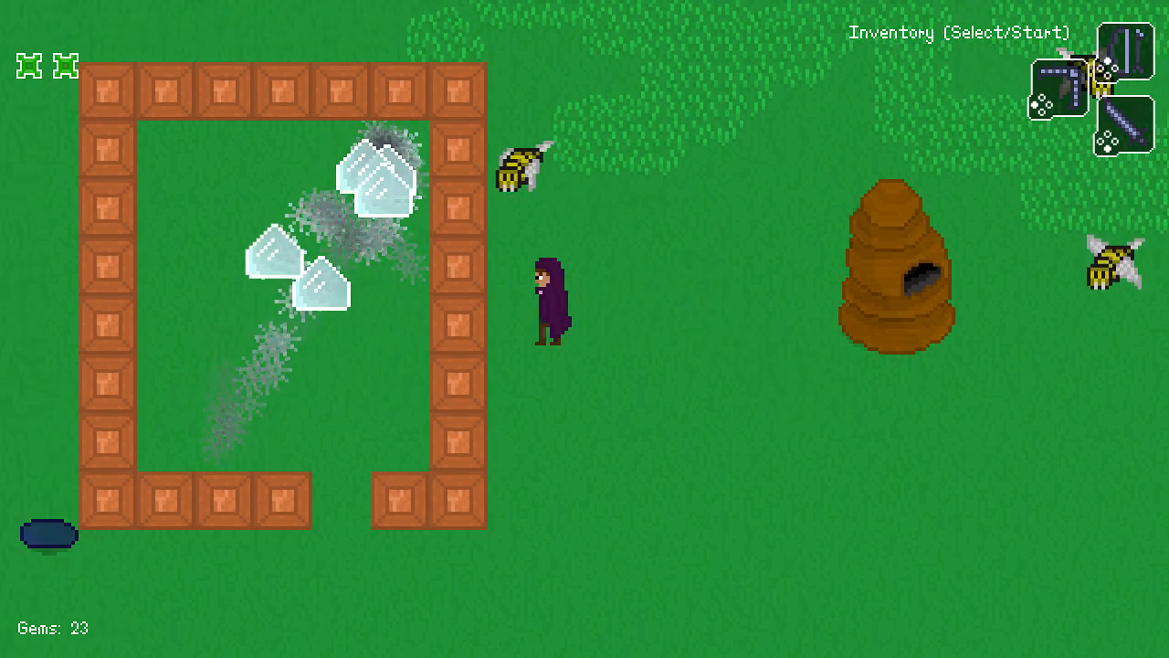
key(Up)
key(Down)
key(Up)
key(Up)
key(Down)
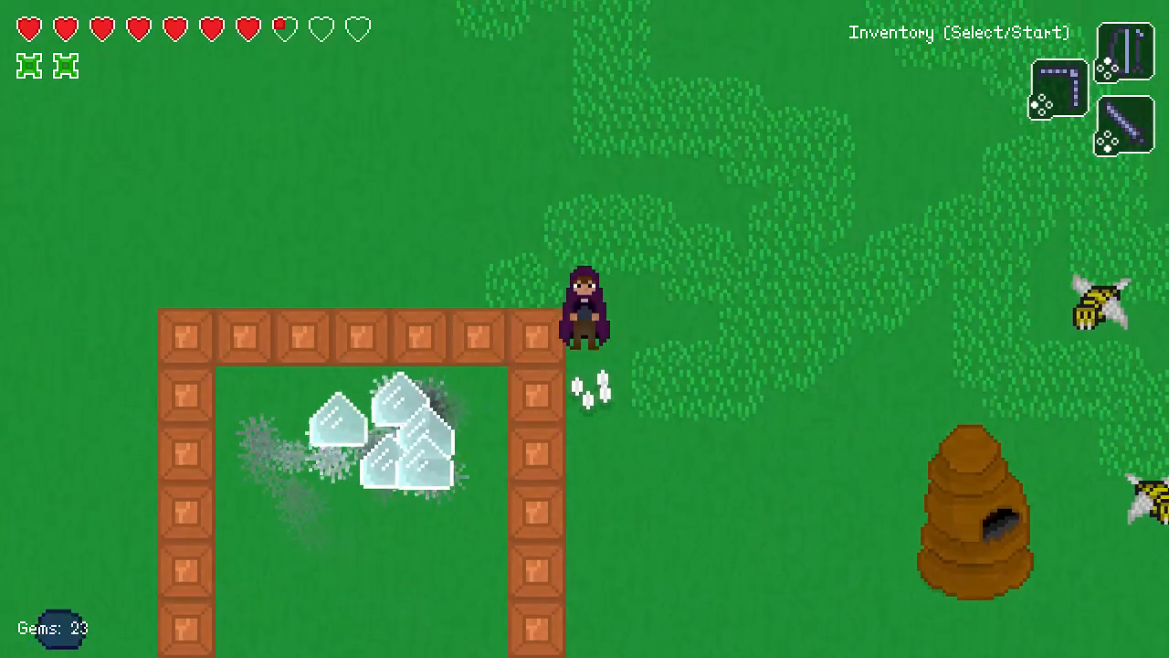
key(Right)
key(Left)
key(Down)
key(Down)
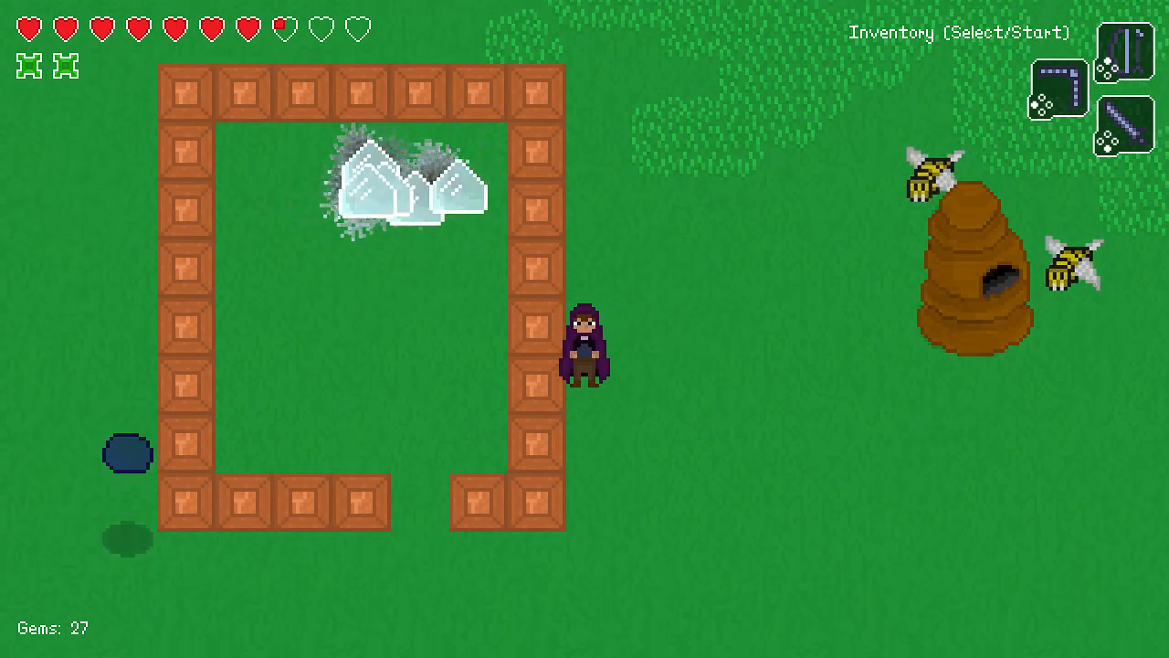
Walk the player back into the crate pen through its gap and strike the ice globbers with the sword.
key(Left)
key(x)
key(Left)
key(Up)
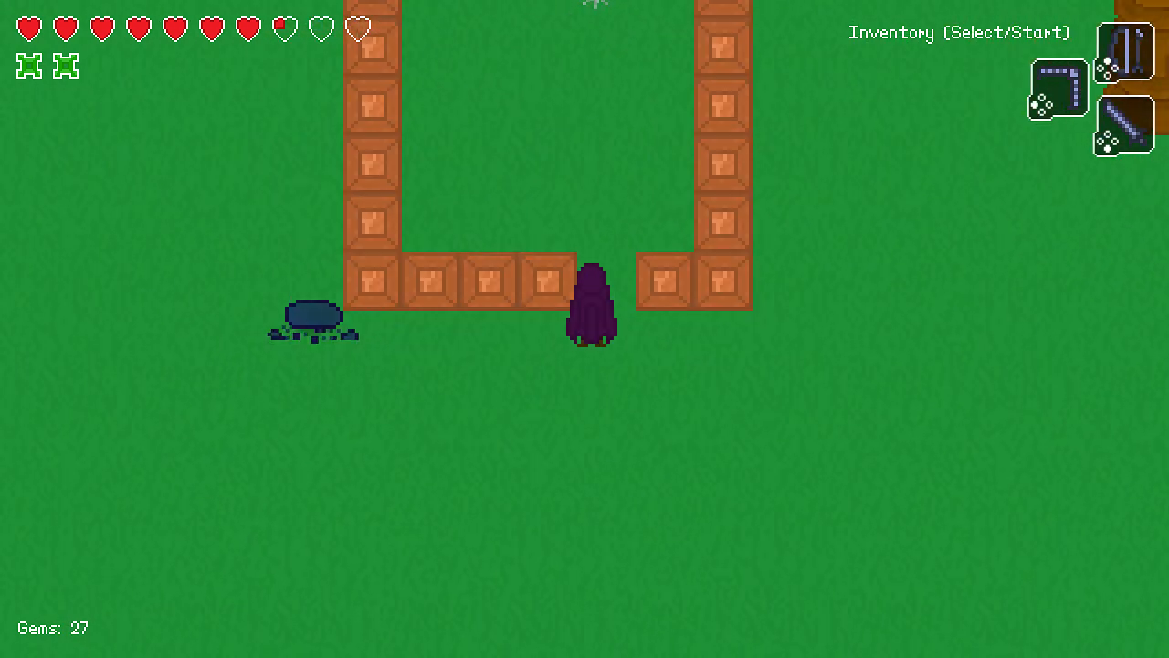
key(x)
key(x)
key(Left)
key(x)
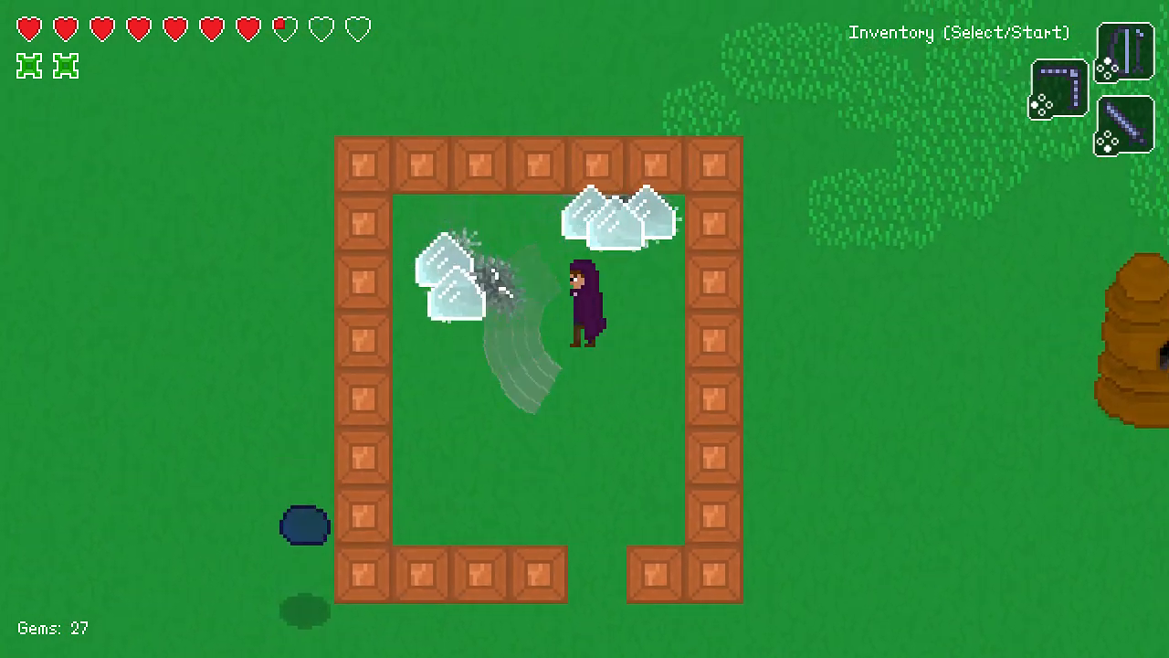
Fight the ice globbers in the upper part of the crate pen with repeated sword strikes to test their bouncing.
key(Up)
key(x)
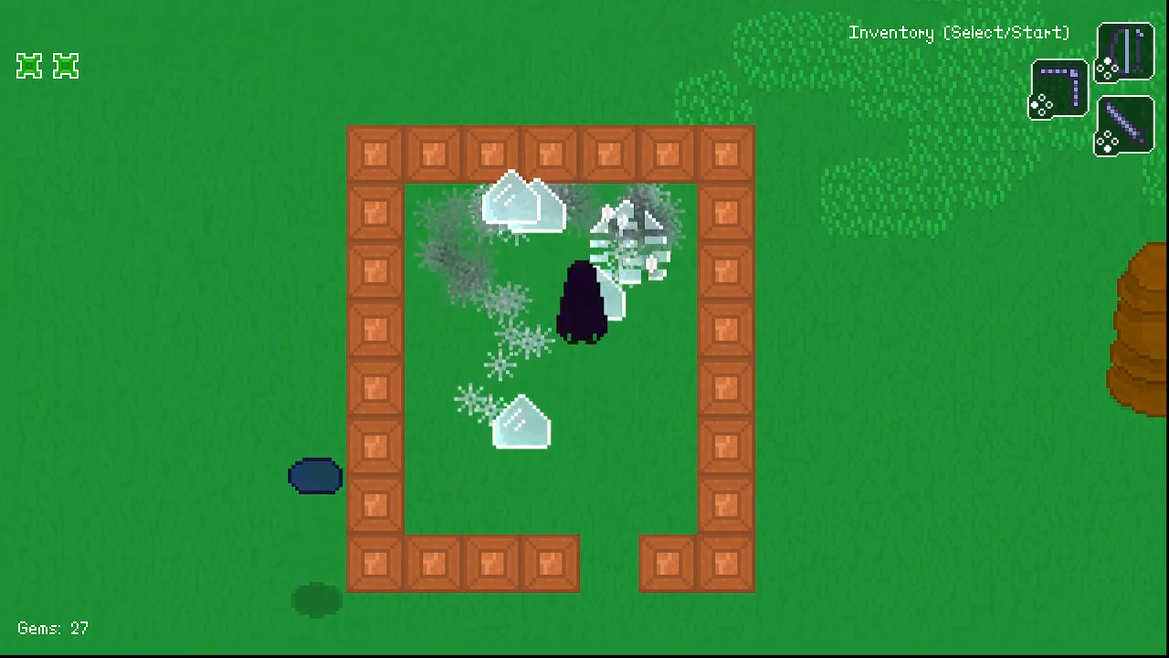
key(Up)
key(x)
key(Left)
key(Up)
key(x)
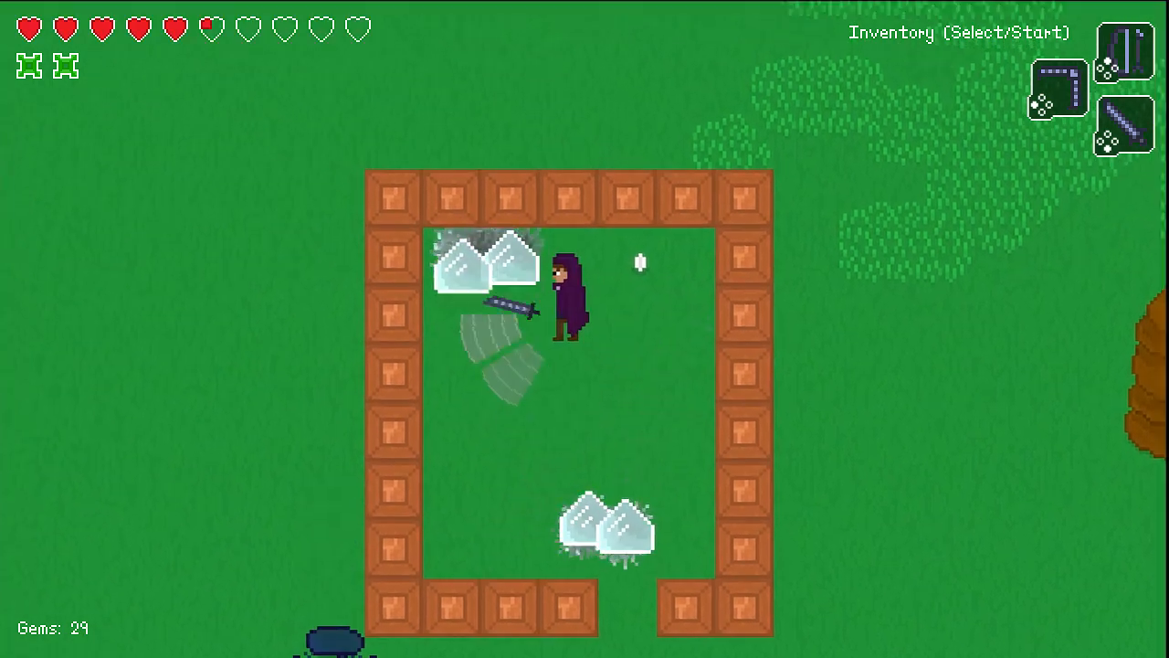
key(x)
key(Right)
key(Down)
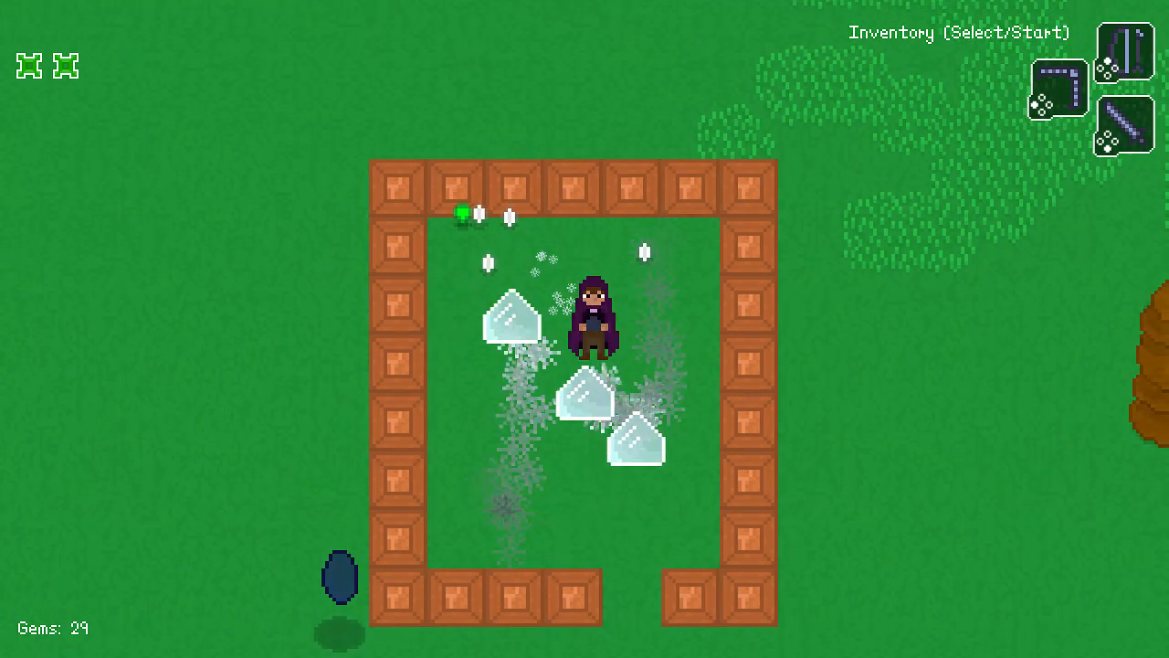
Strike the ice globbers near the pen's top wall until only one is left.
key(Left)
key(Up)
key(x)
key(Up)
key(x)
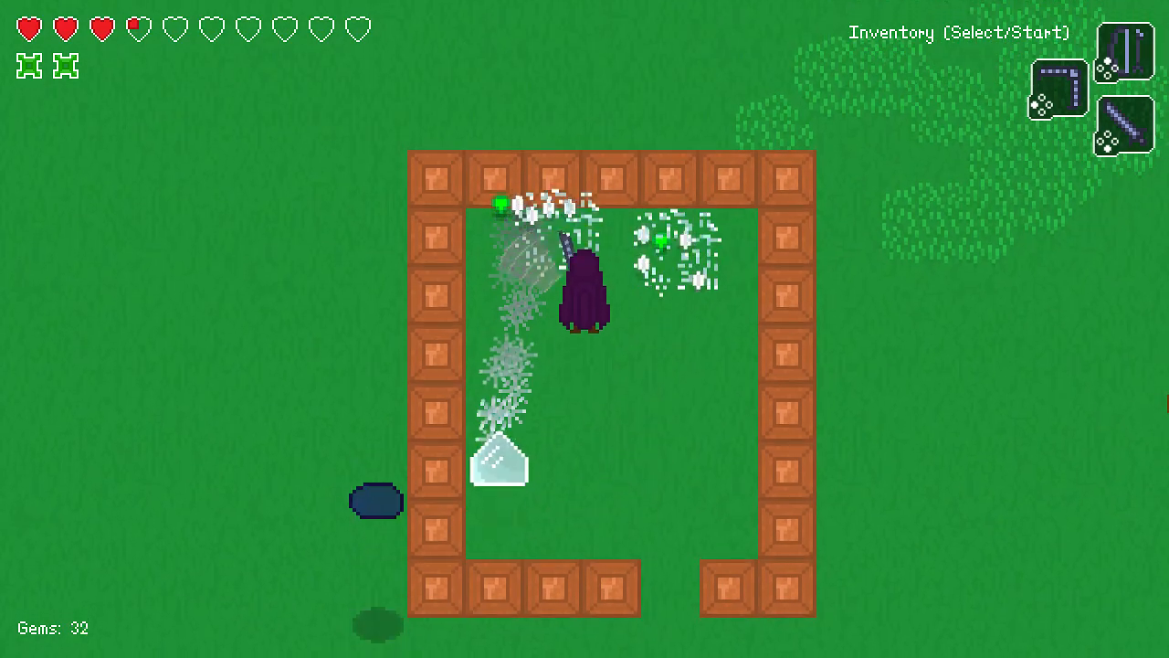
Defeat the last ice globber inside the crate pen with the sword.
key(Down)
key(Right)
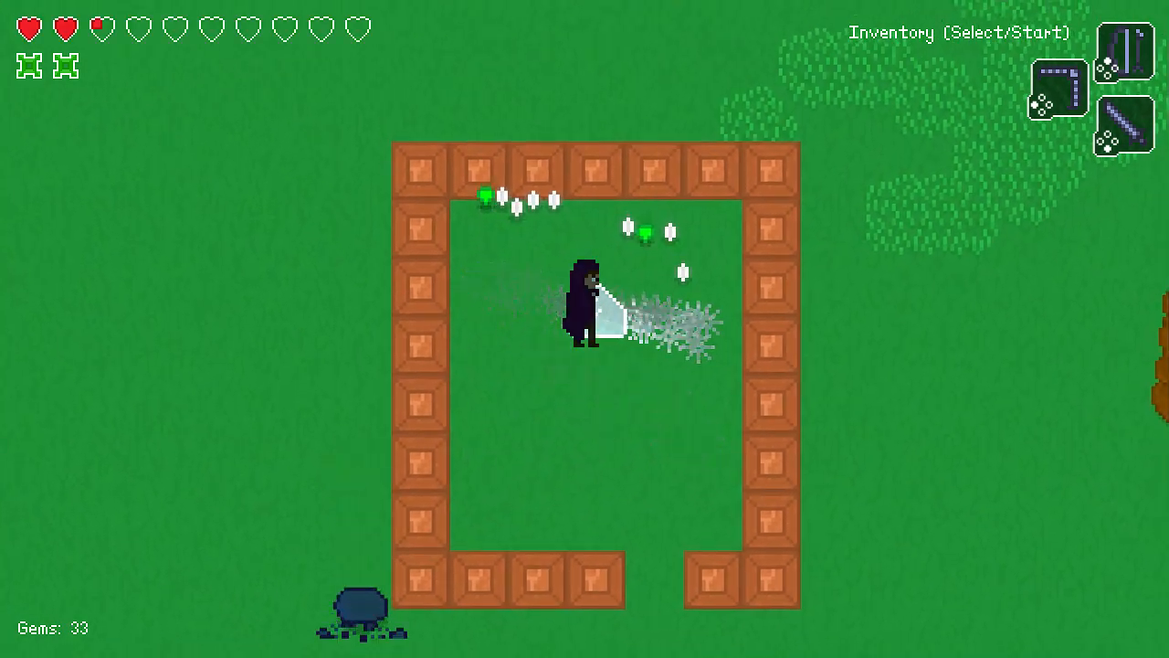
key(Right)
key(Down)
key(x)
key(x)
Collect the dropped gems inside the crate pen and walk the player down toward its gap.
key(Right)
key(Up)
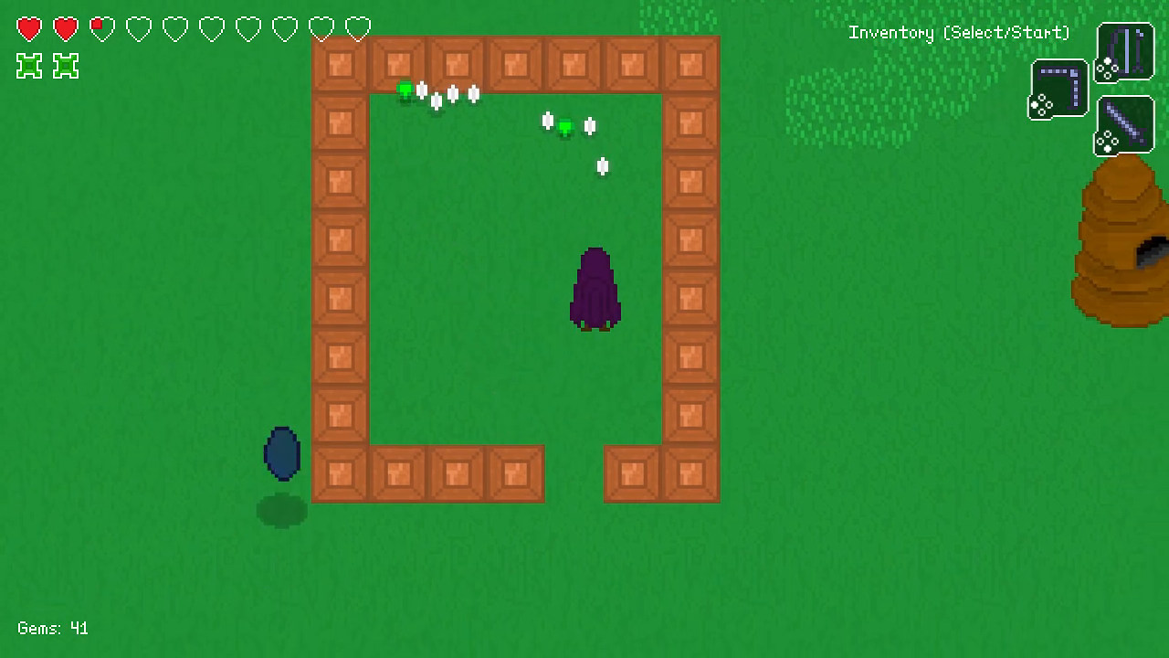
key(Left)
key(Down)
key(Right)
key(Right)
key(Down)
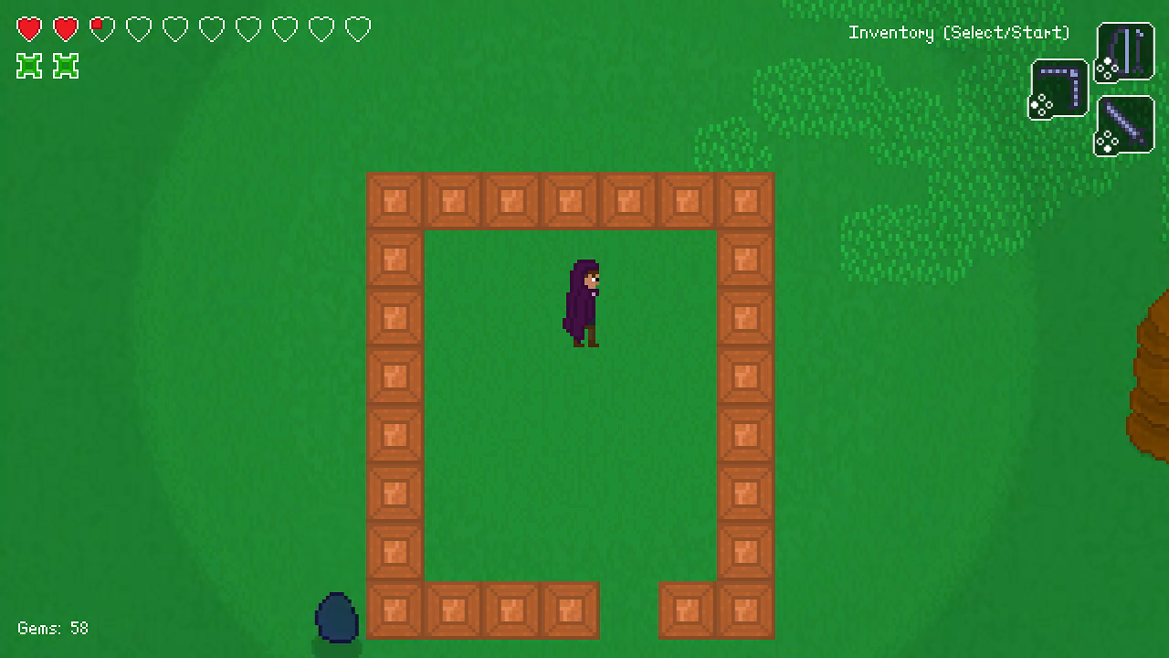
key(Down)
key(Down)
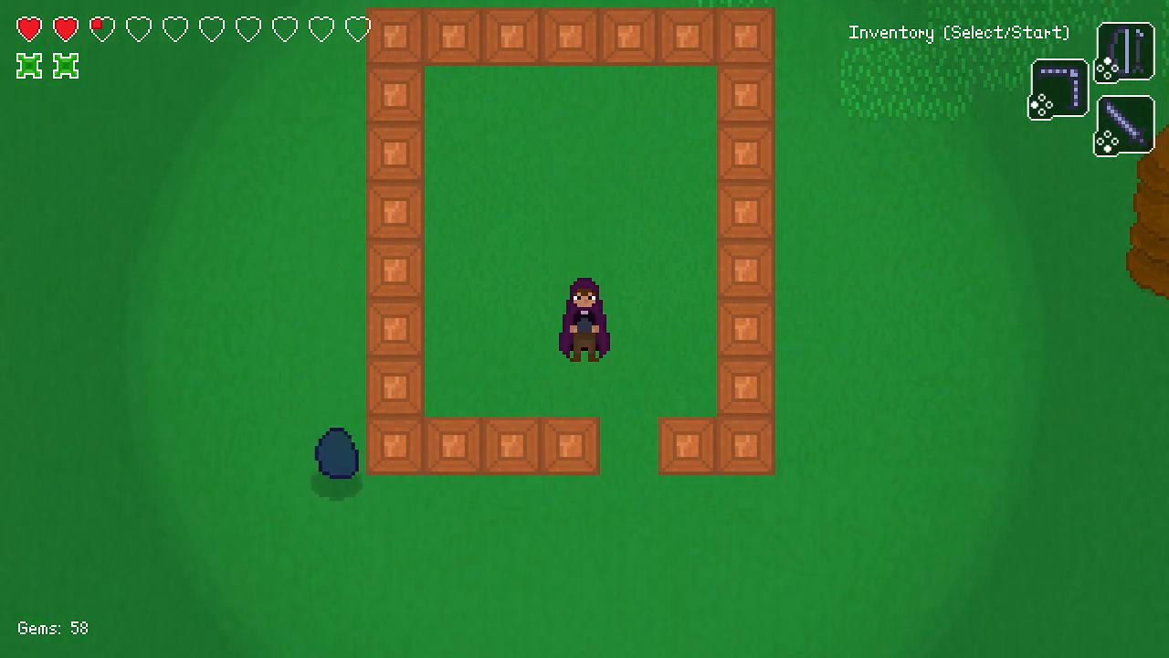
Run the daytime console command twice to cycle the game through night and back to day.
key(Return)
text(daytime)
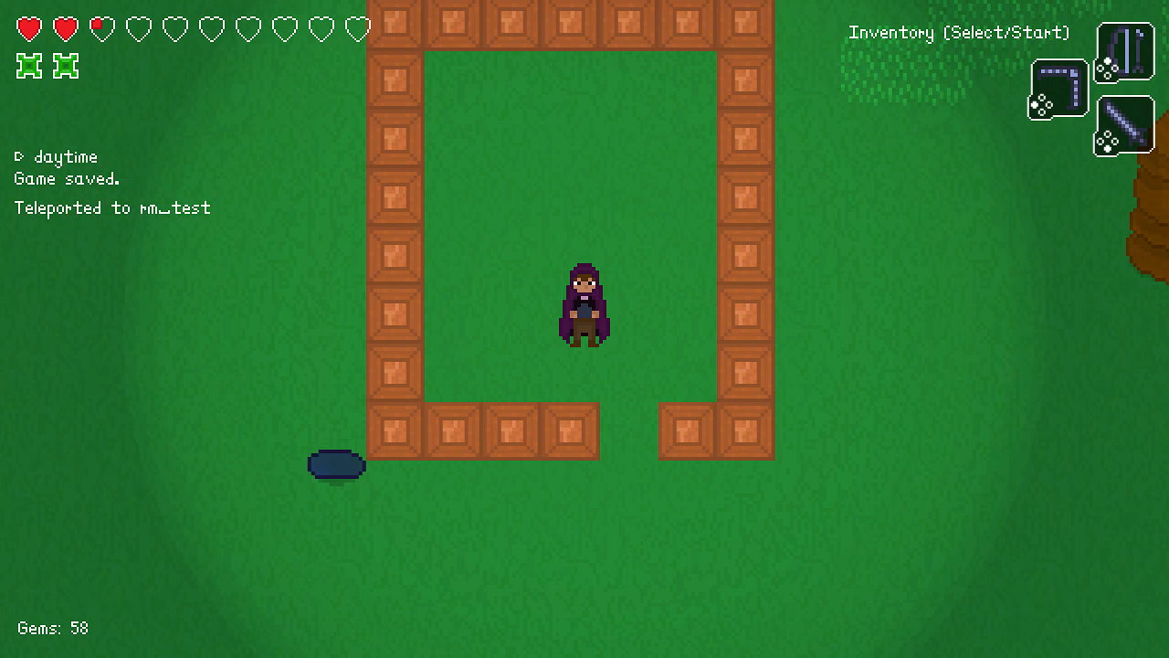
key(Return)
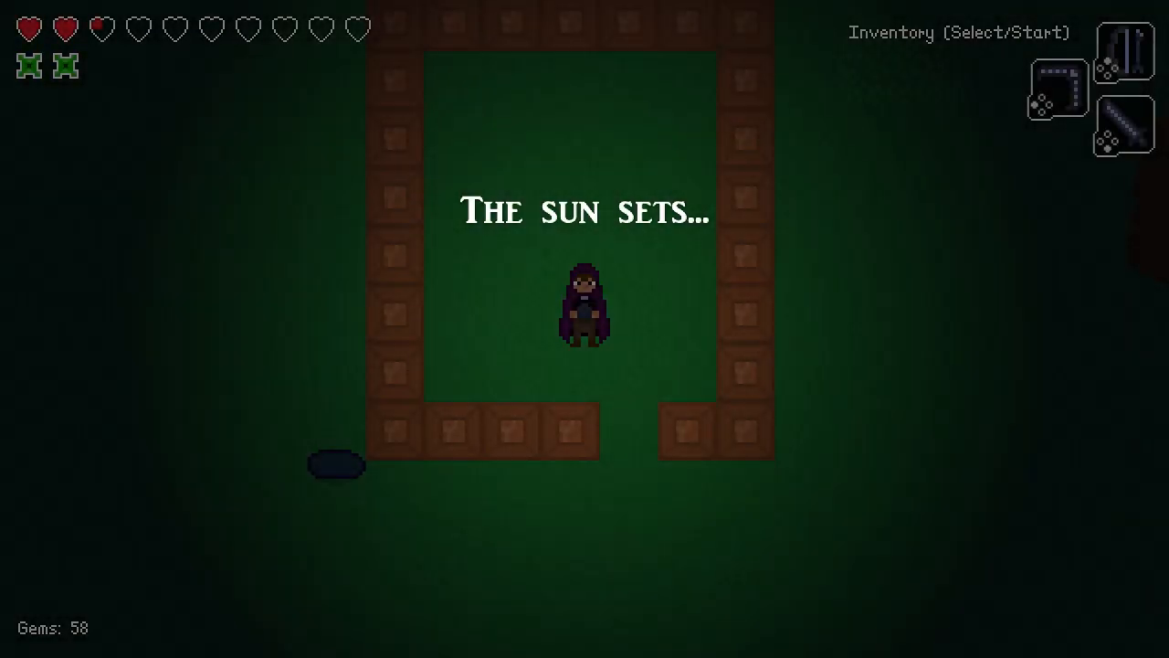
text(daytime)
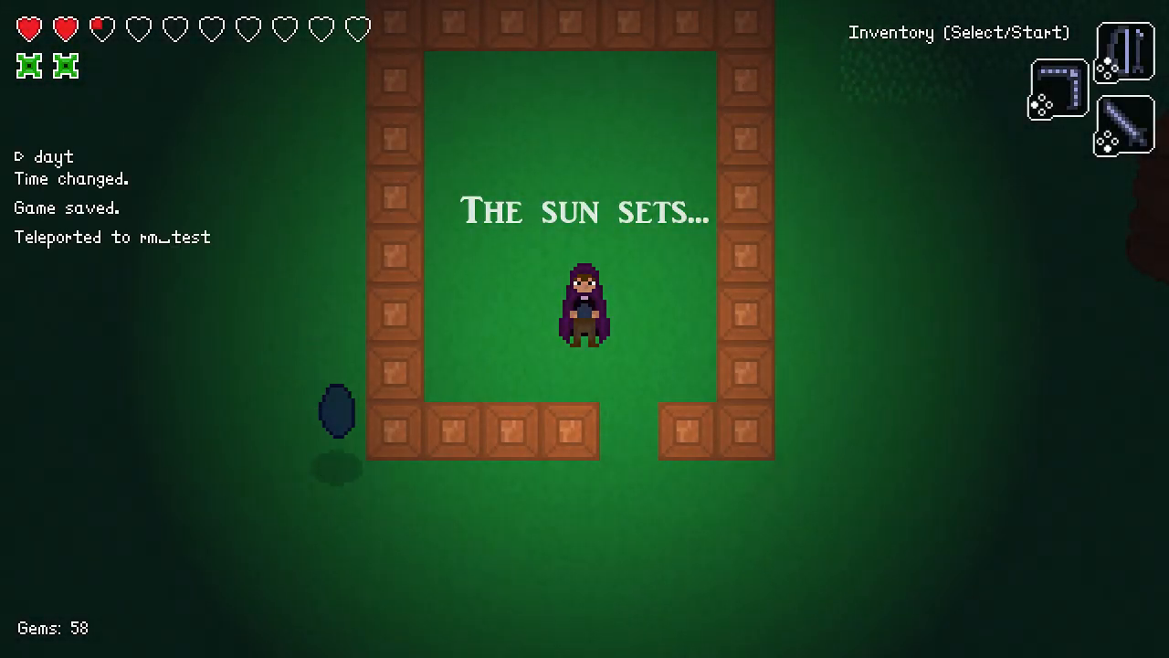
key(Return)
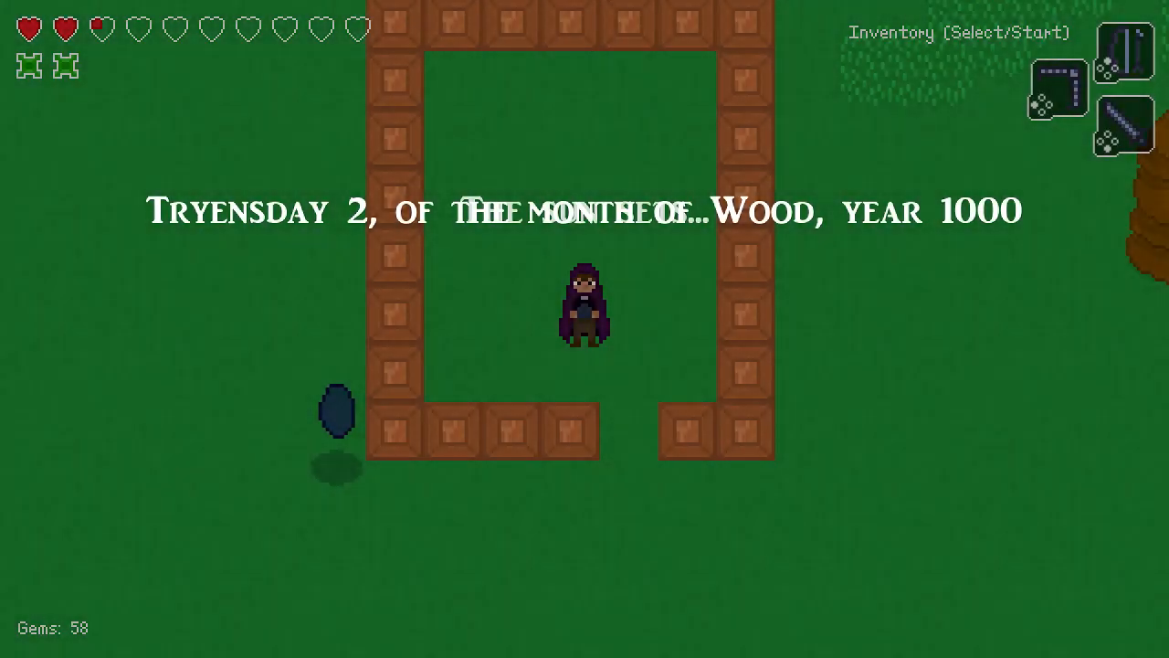
Save the game with the save console command.
key(Return)
text(save)
key(Return)
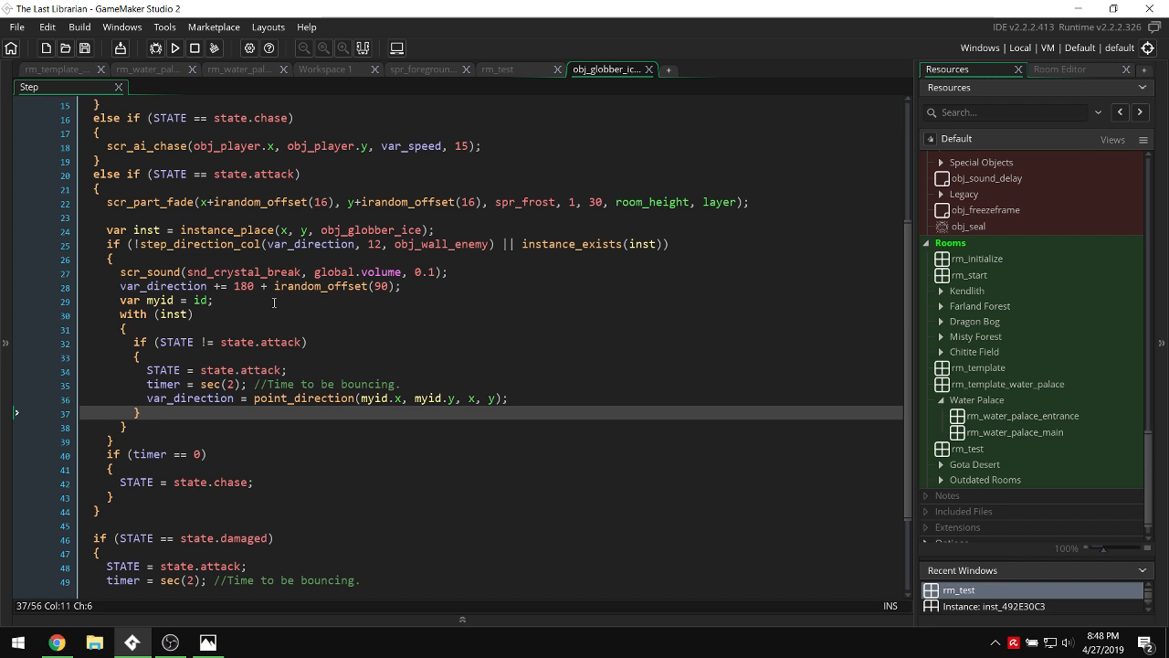
Delete the var myid line and the whole with (inst) block from the attack state in obj_globber_ice's Step event.
click(147, 426)
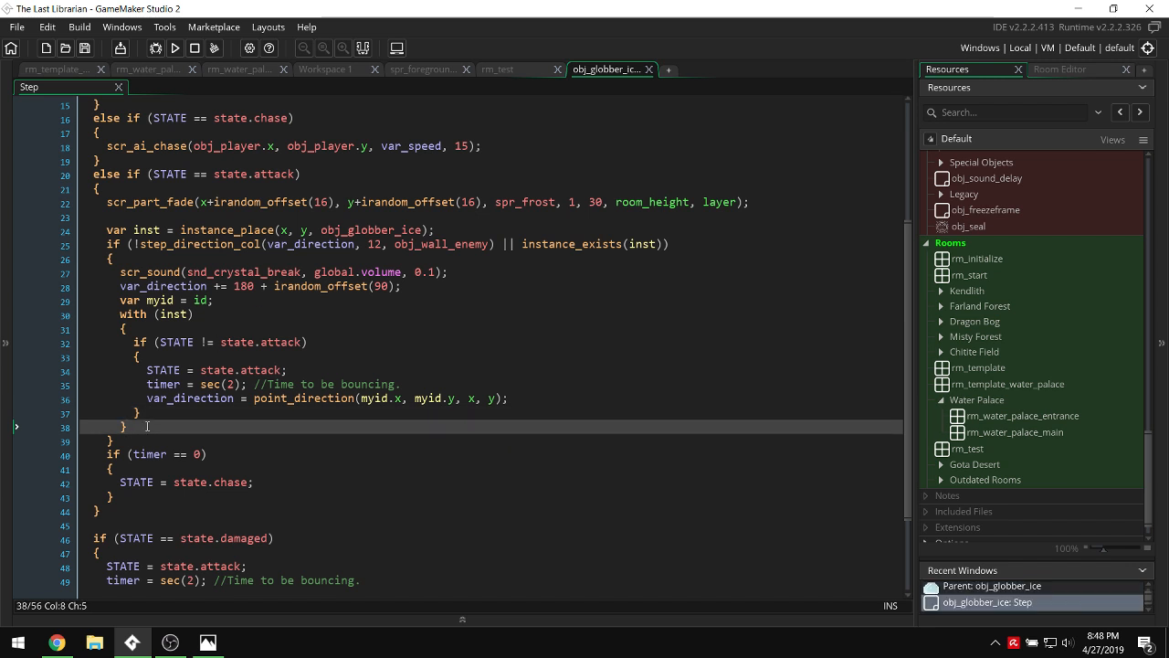
drag(147, 426, 69, 299)
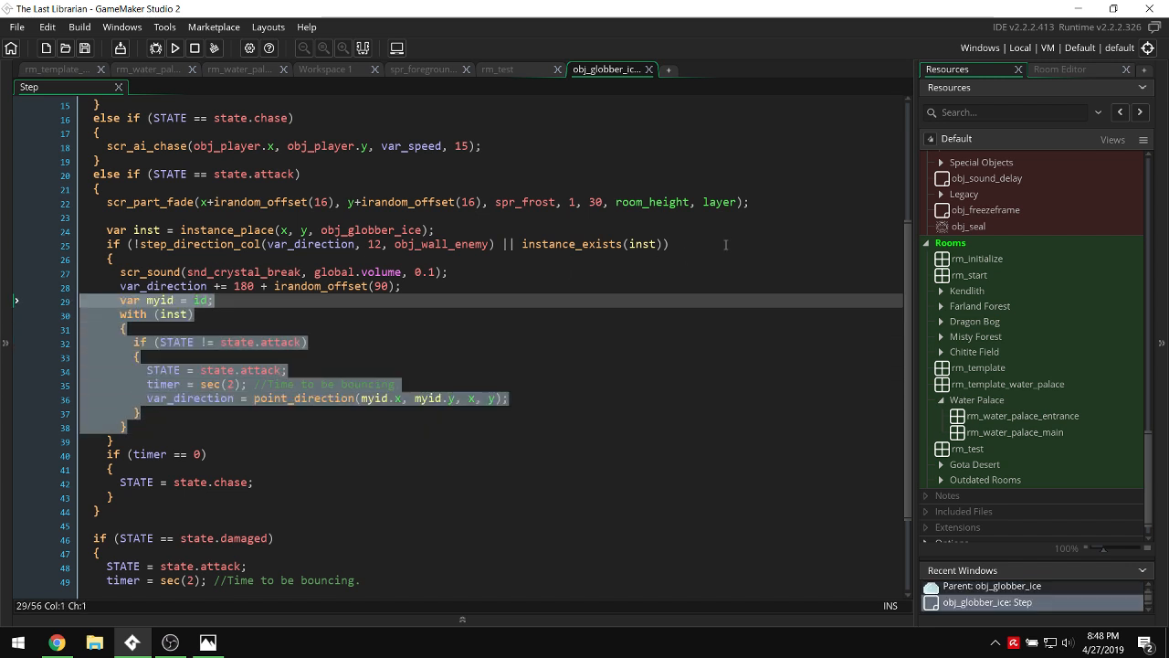
key(BackSpace)
key(BackSpace)
Remove the || instance_exists(inst) part from the step_direction_col condition.
key(Up)
key(Up)
key(Up)
key(End)
key(Left)
key(ctrl+shift+Left)
key(ctrl+shift+Left)
key(ctrl+shift+Left)
key(ctrl+shift+Left)
key(ctrl+shift+Left)
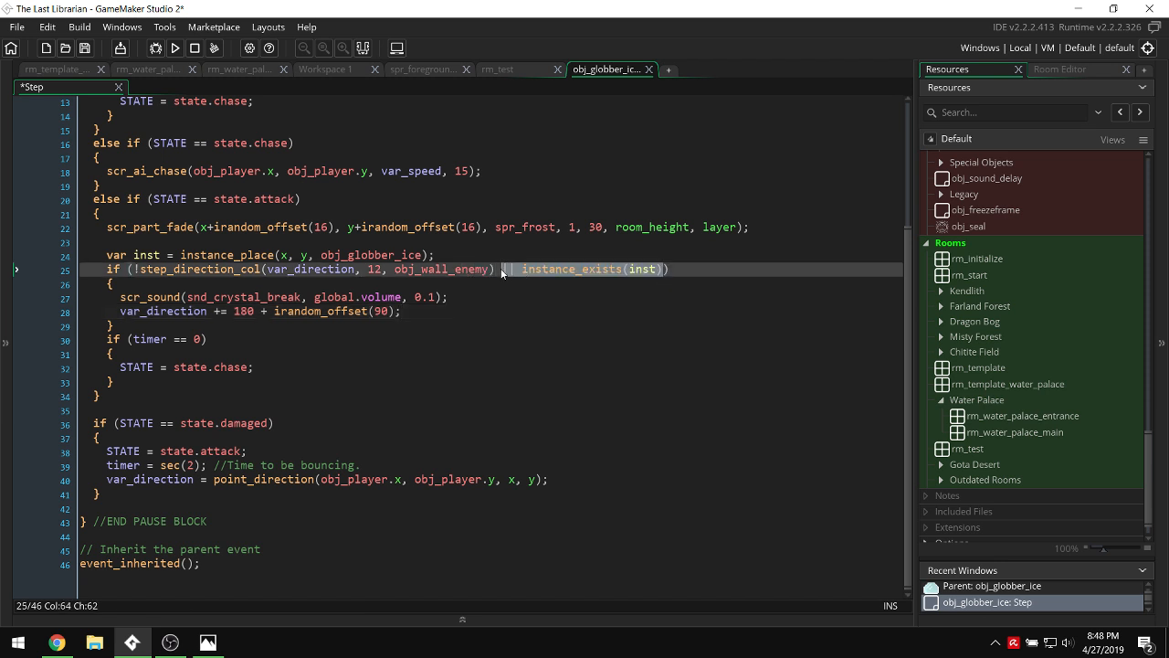
key(BackSpace)
Delete the var inst = instance_place(x, y, obj_globber_ice); line above the wall collision check.
drag(449, 250, 107, 259)
key(BackSpace)
key(BackSpace)
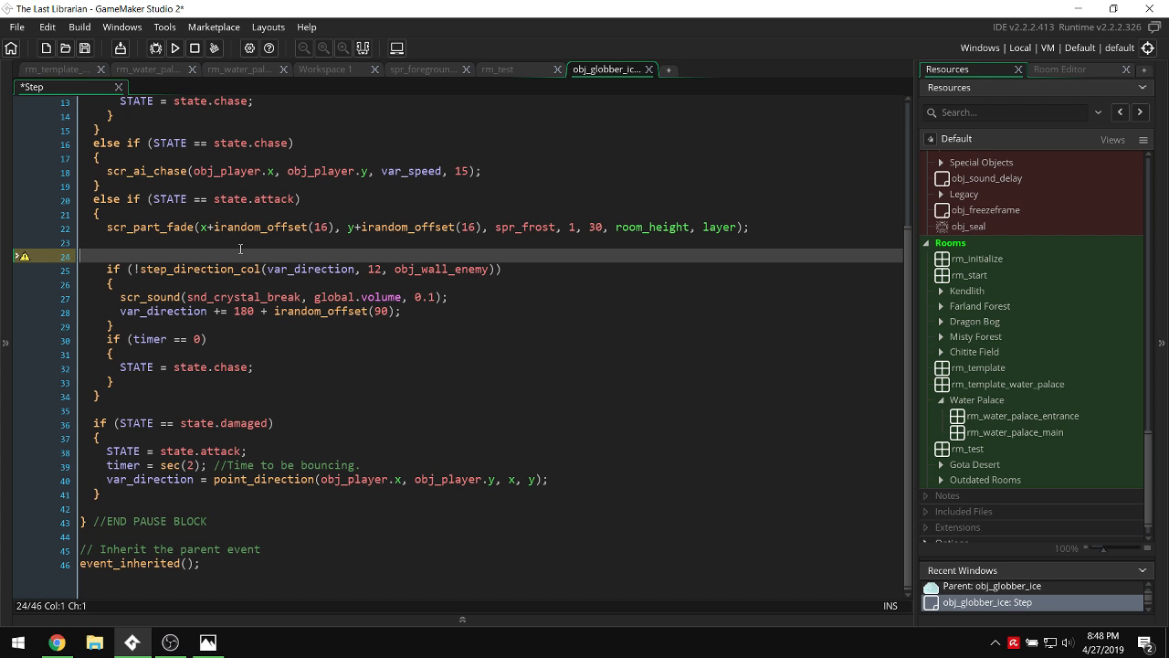
key(BackSpace)
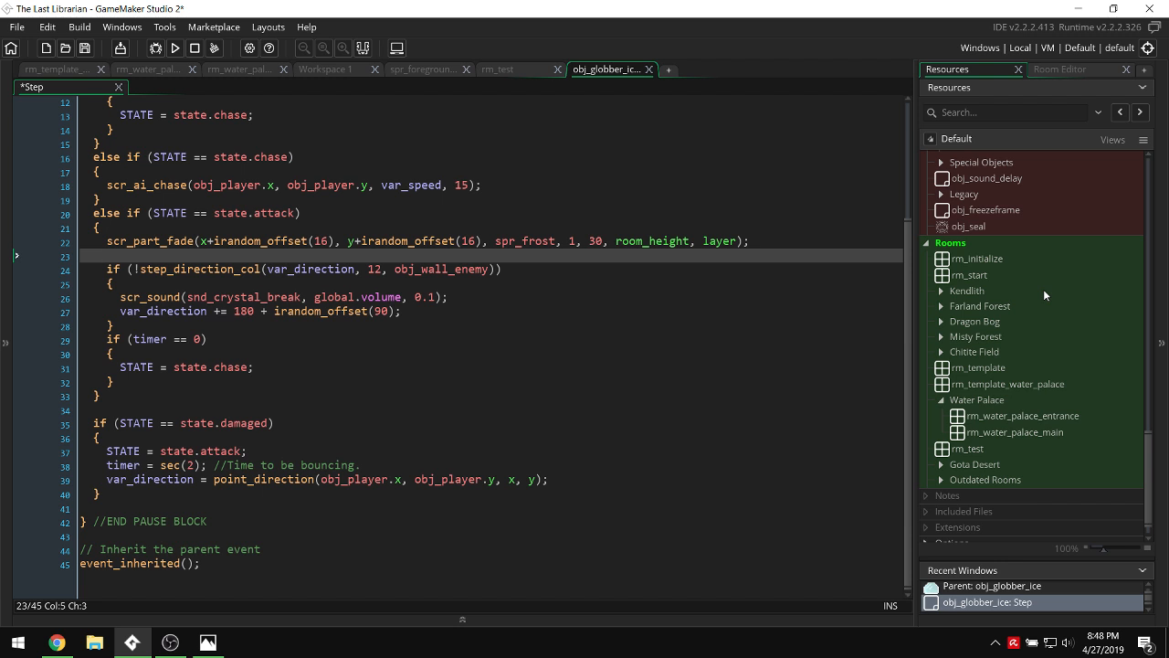
Find obj_globber_ice in the Water Palace group of the enemy objects and open its Create event code.
scroll(1023, 288, up, 8)
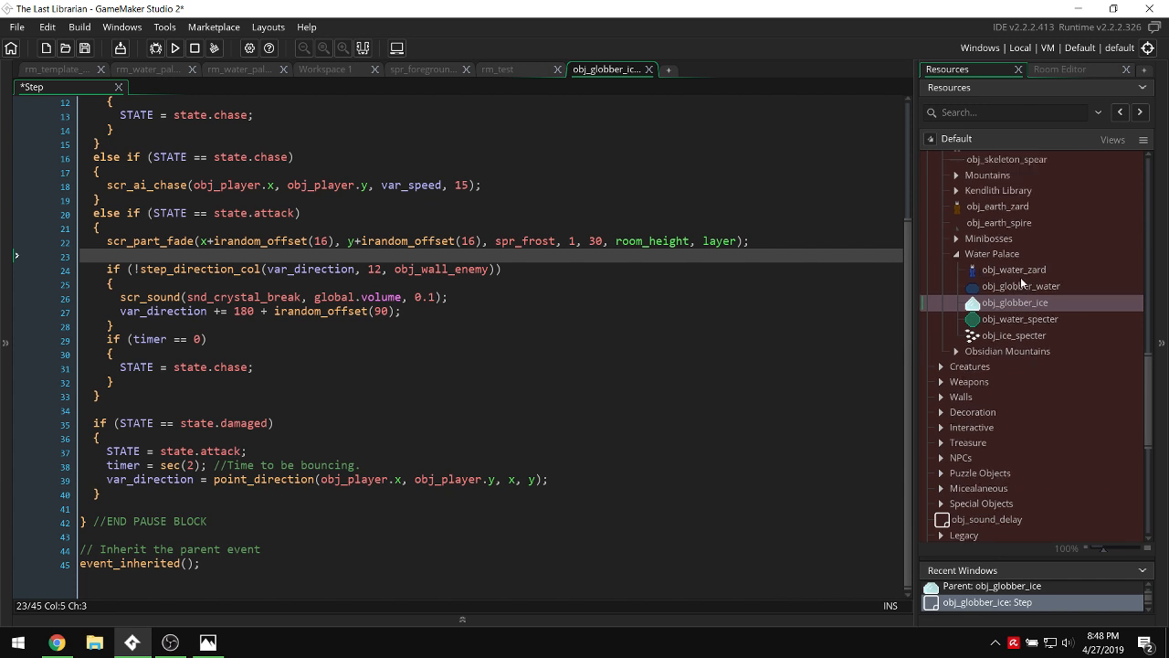
scroll(1021, 277, up, 5)
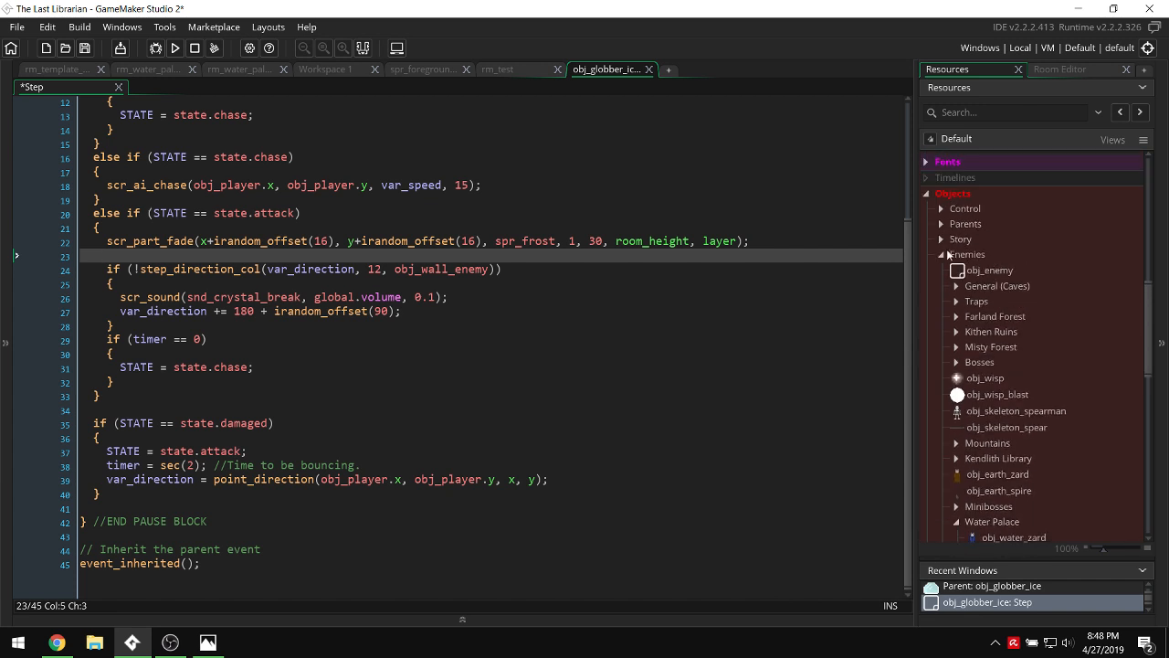
click(942, 255)
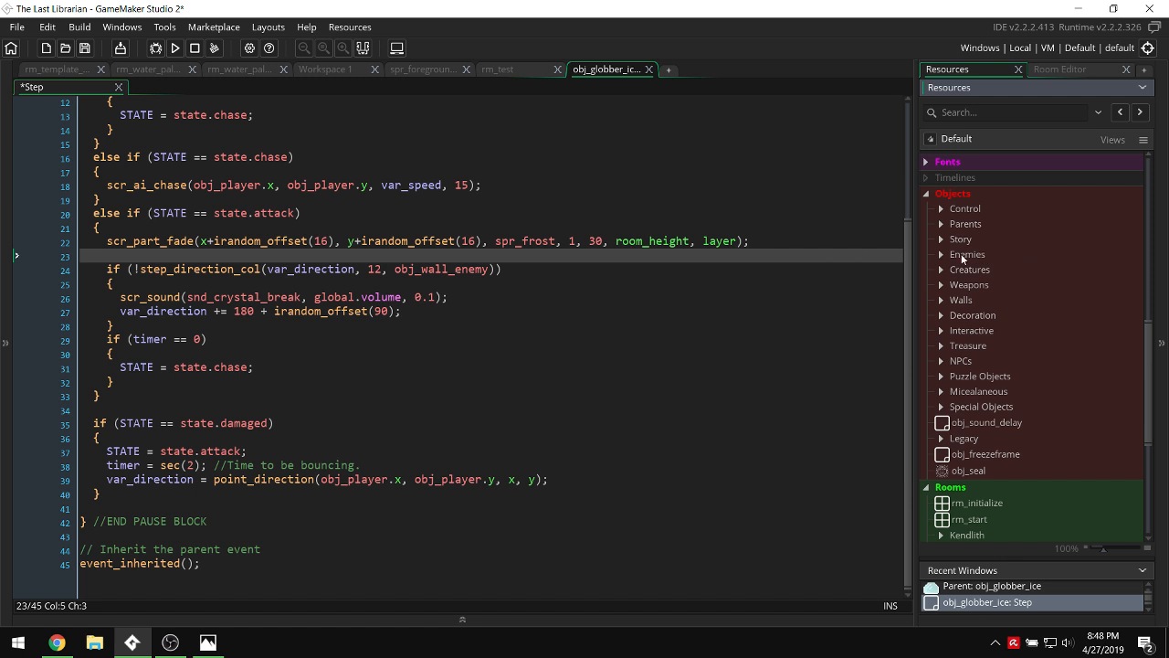
double_click(973, 255)
scroll(1004, 388, down, 4)
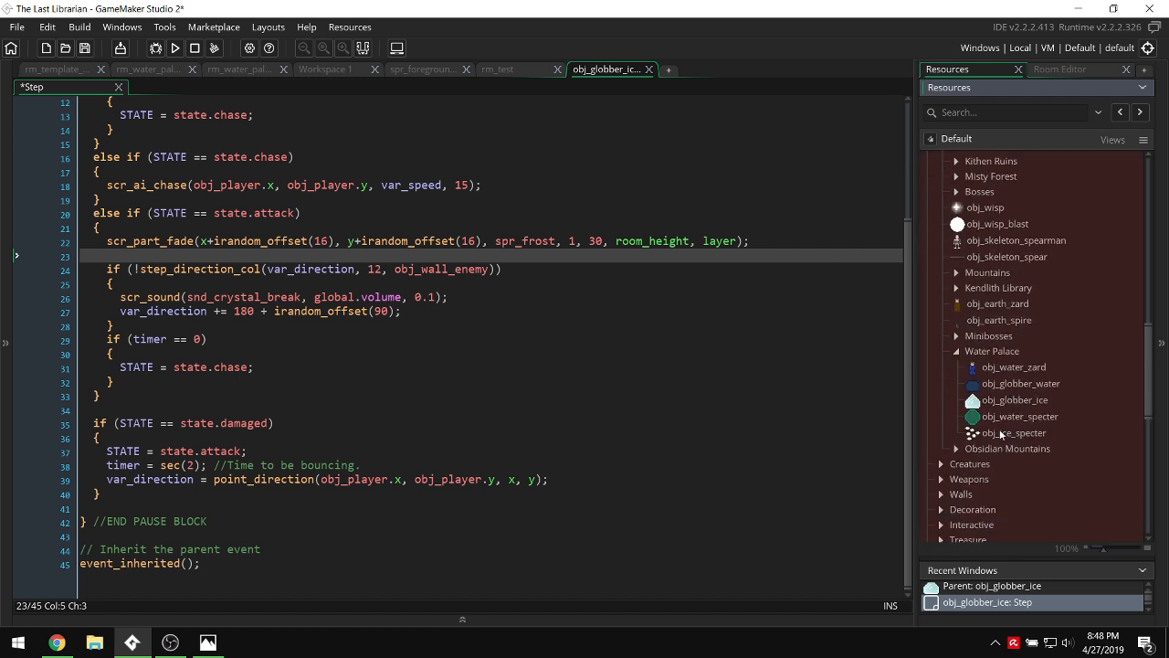
double_click(1012, 400)
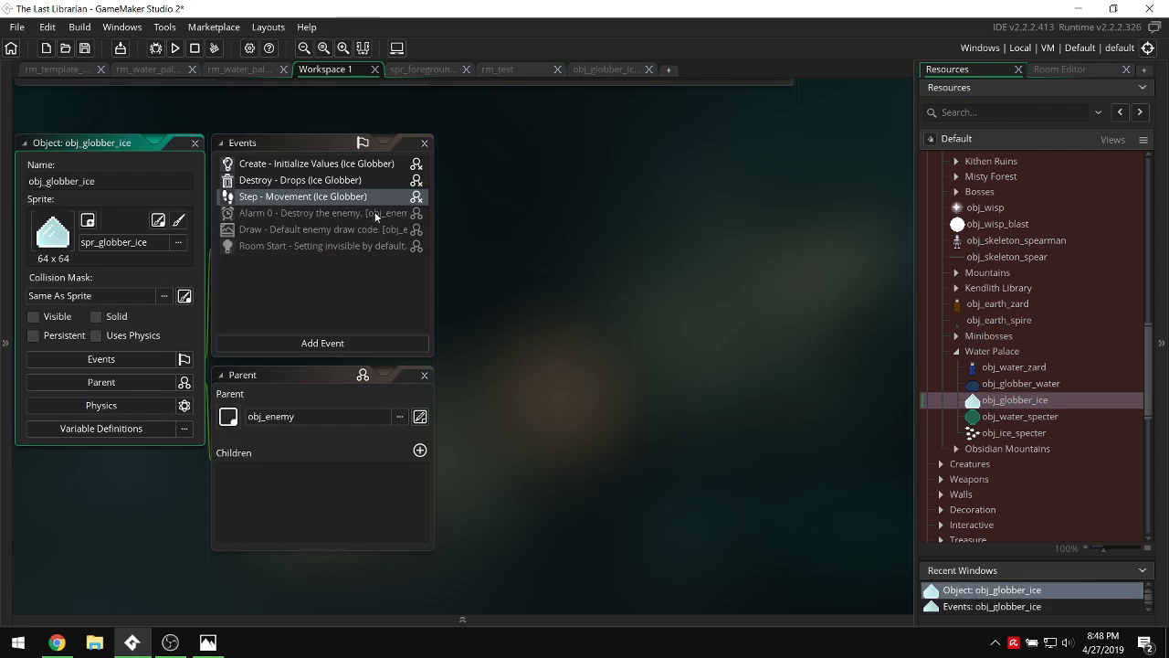
double_click(362, 165)
Add the variable ice_bounce = false; at the end of the Create event, separated by a blank line.
click(325, 319)
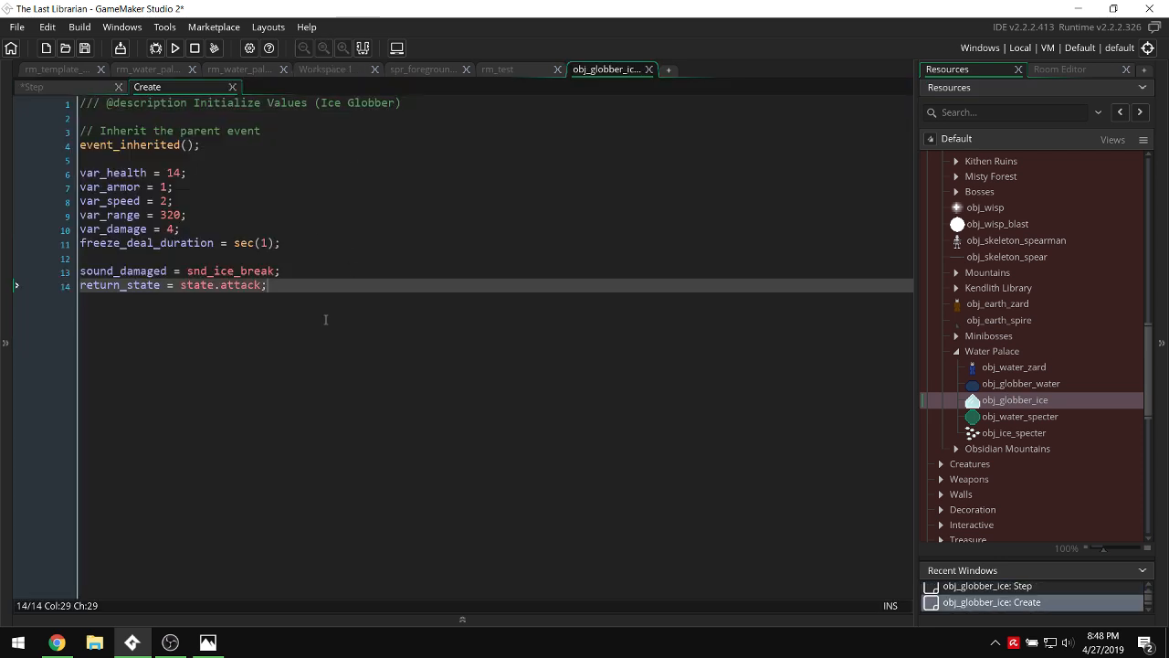
key(Return)
key(Return)
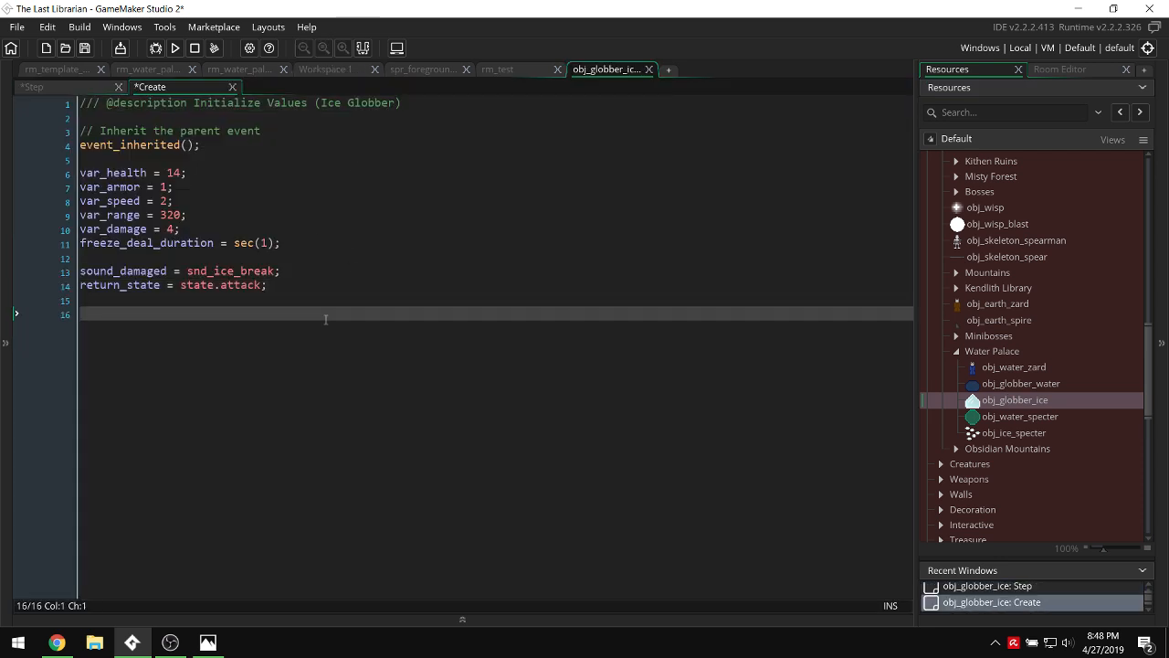
text(ice)
key(BackSpace)
key(BackSpace)
key(BackSpace)
key(BackSpace)
text(_bounce = )
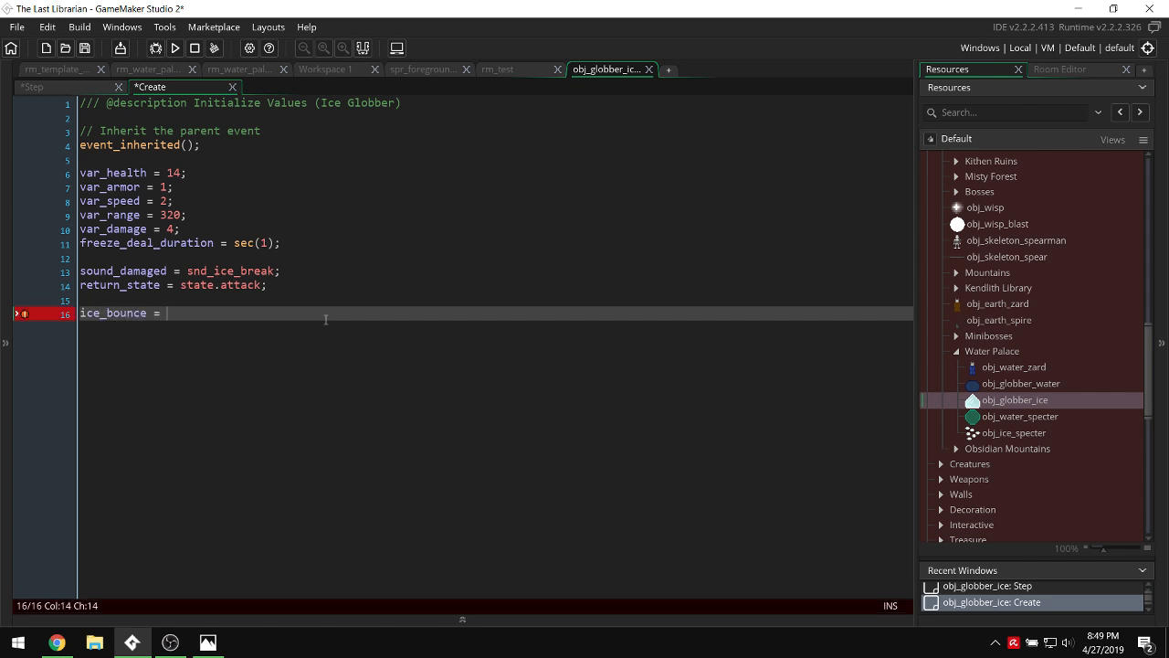
text(false;)
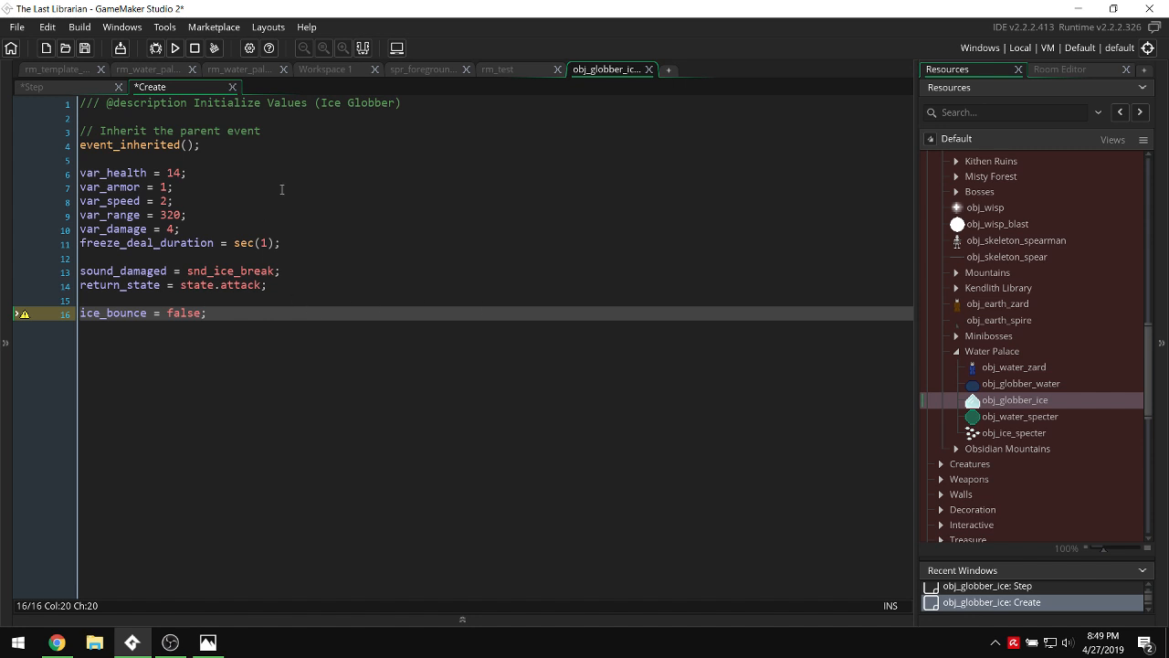
Return to the ice globber's Step event code and add a blank line before and after the wall collision block.
double_click(128, 312)
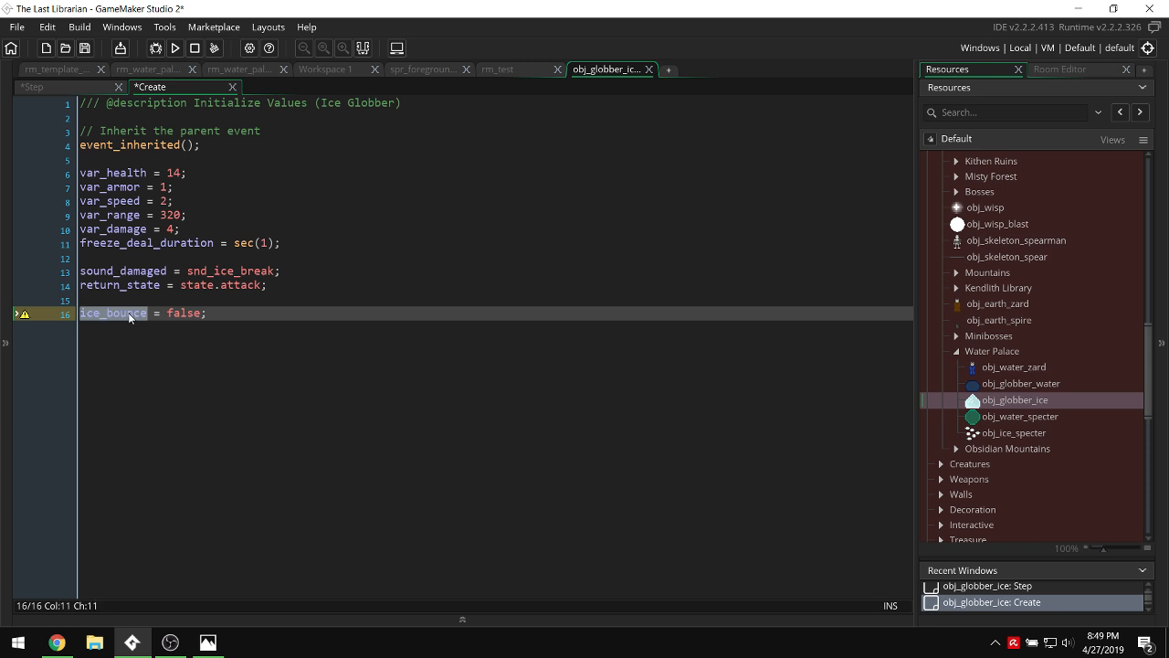
click(35, 87)
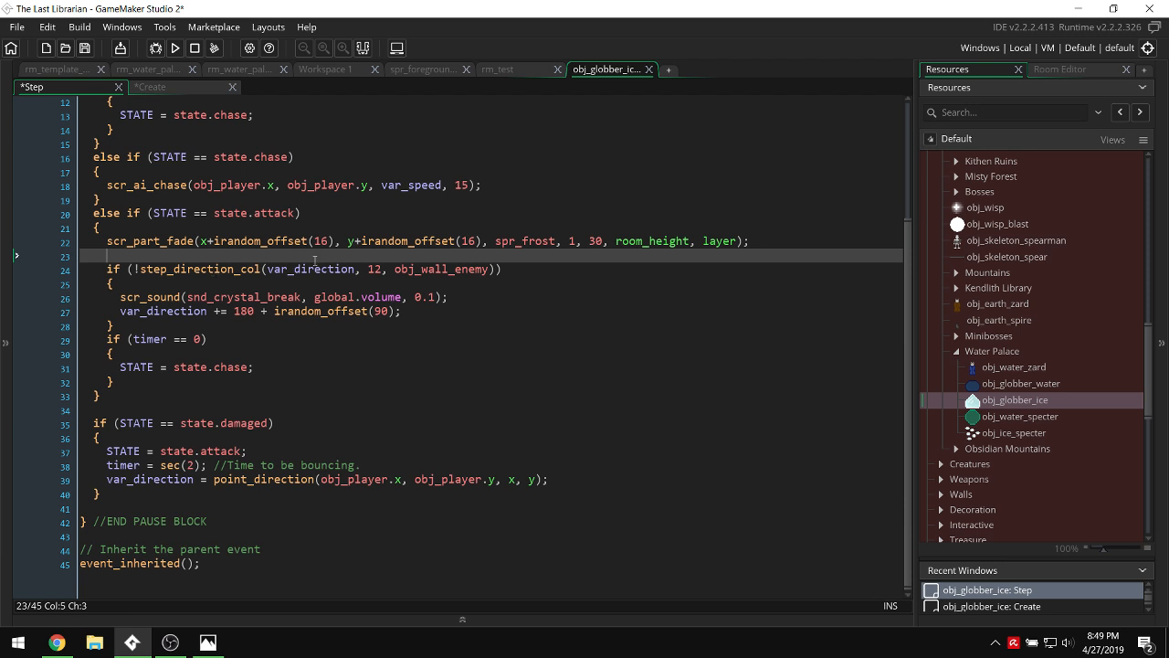
key(Return)
click(246, 338)
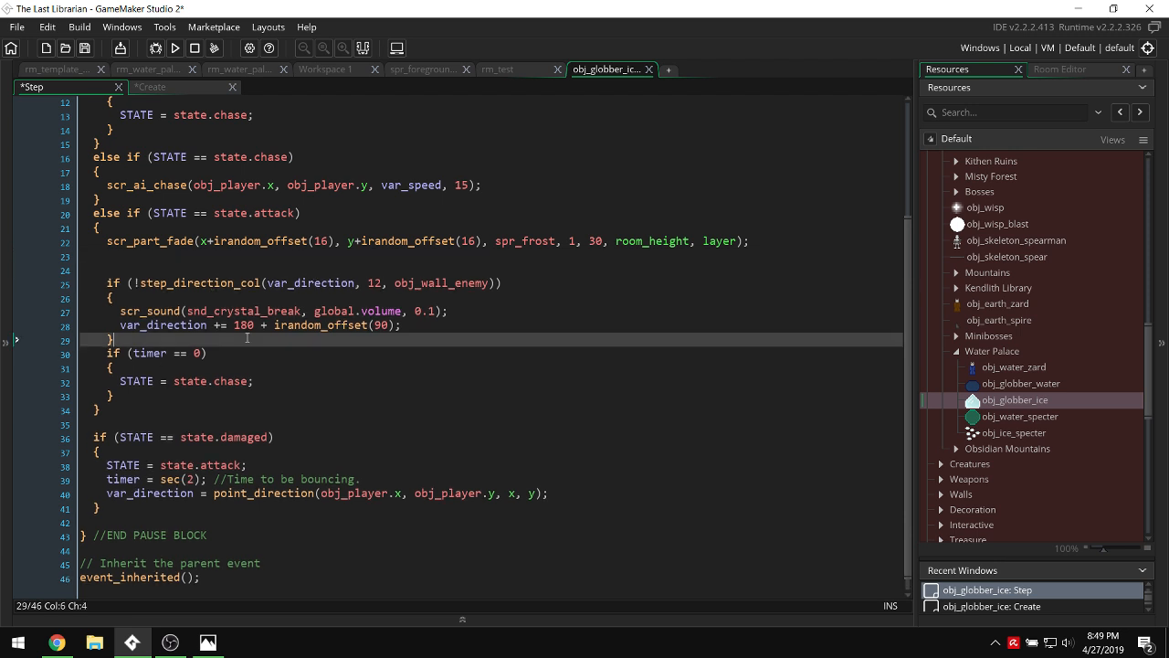
key(Return)
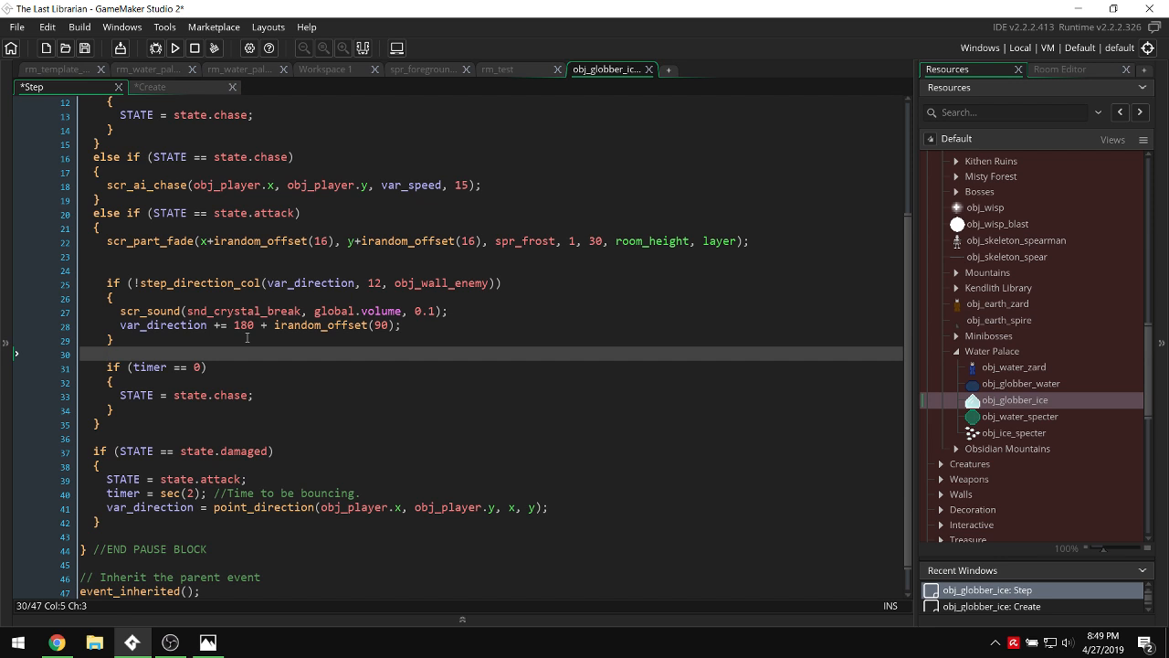
Add an empty if (!ice_bounce) block between the wall collision block and the timer check.
text(if (ice_bounce))
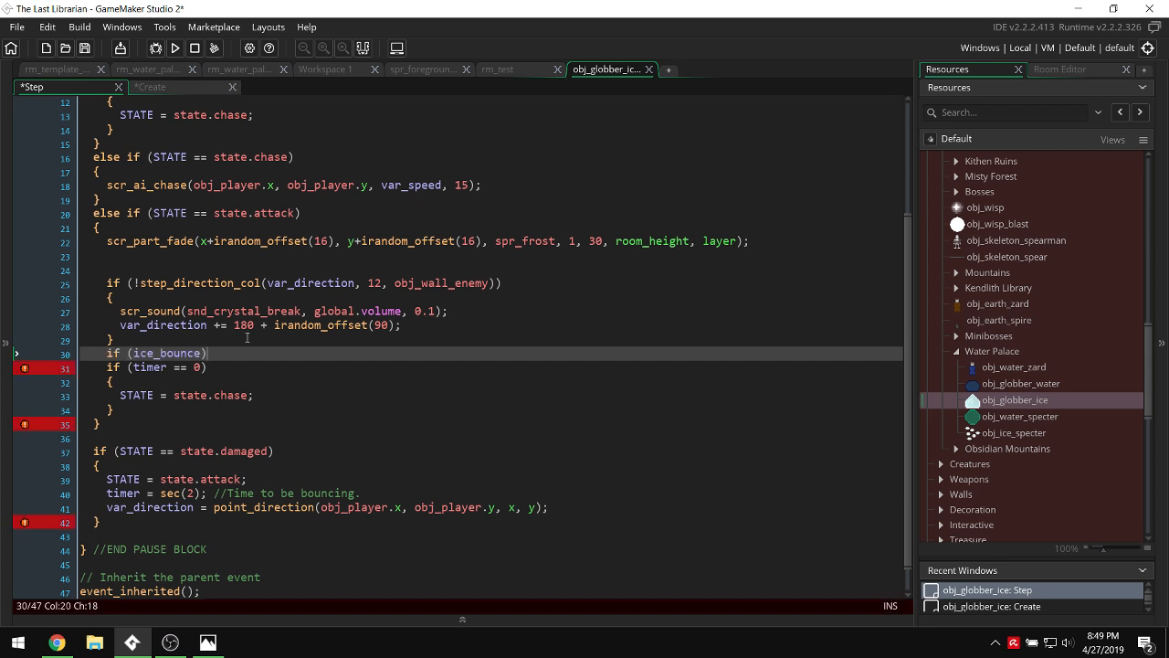
key(Return)
text({)
key(Return)
key(Return)
text(})
key(Up)
key(Up)
key(Up)
key(Right)
key(Right)
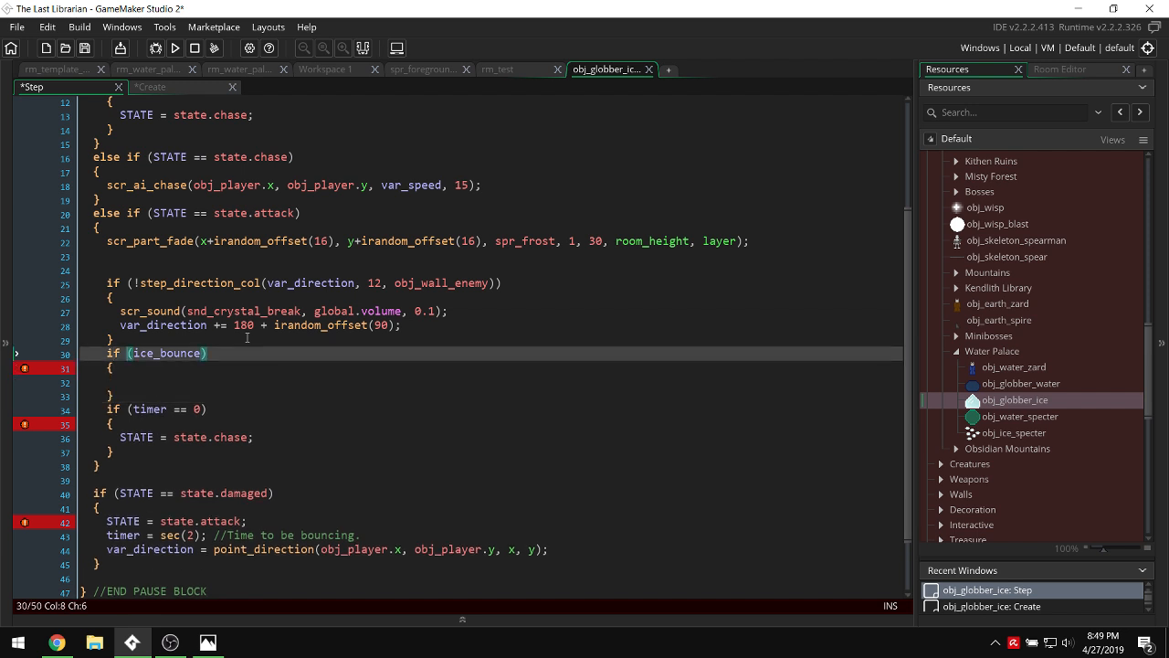
text(!)
key(Right)
key(Right)
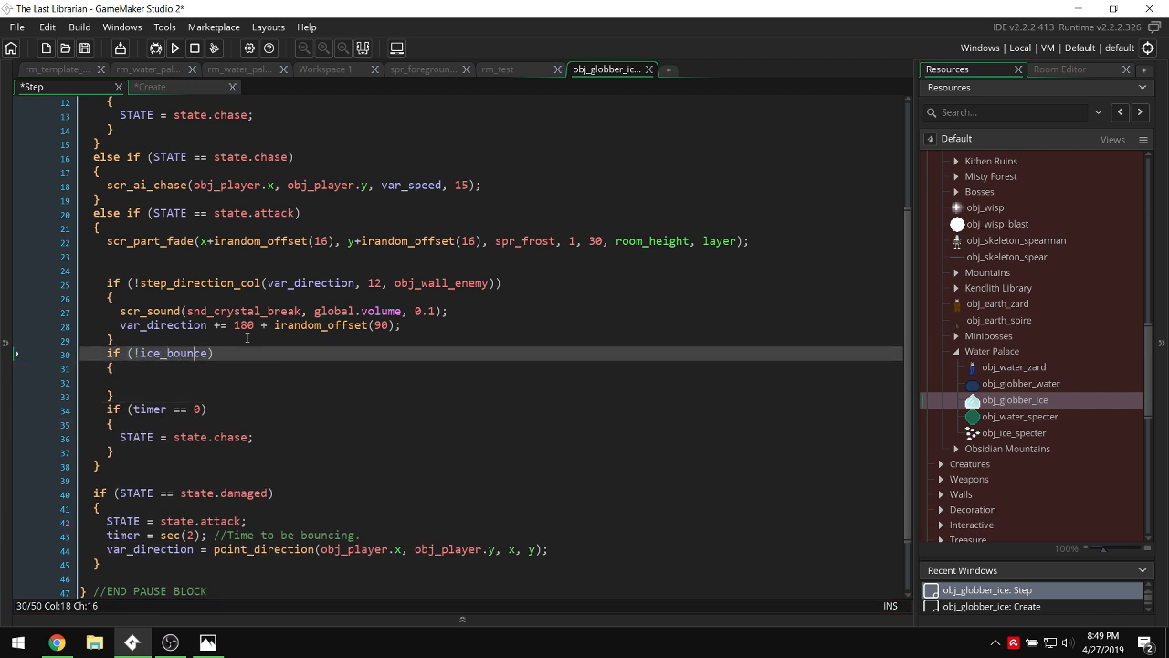
Declare var inst = instance_place(x, y, obj_globber_ice); above the if (!ice_bounce) block, with a blank line before it.
key(End)
key(Up)
key(Return)
key(Return)
text(var )
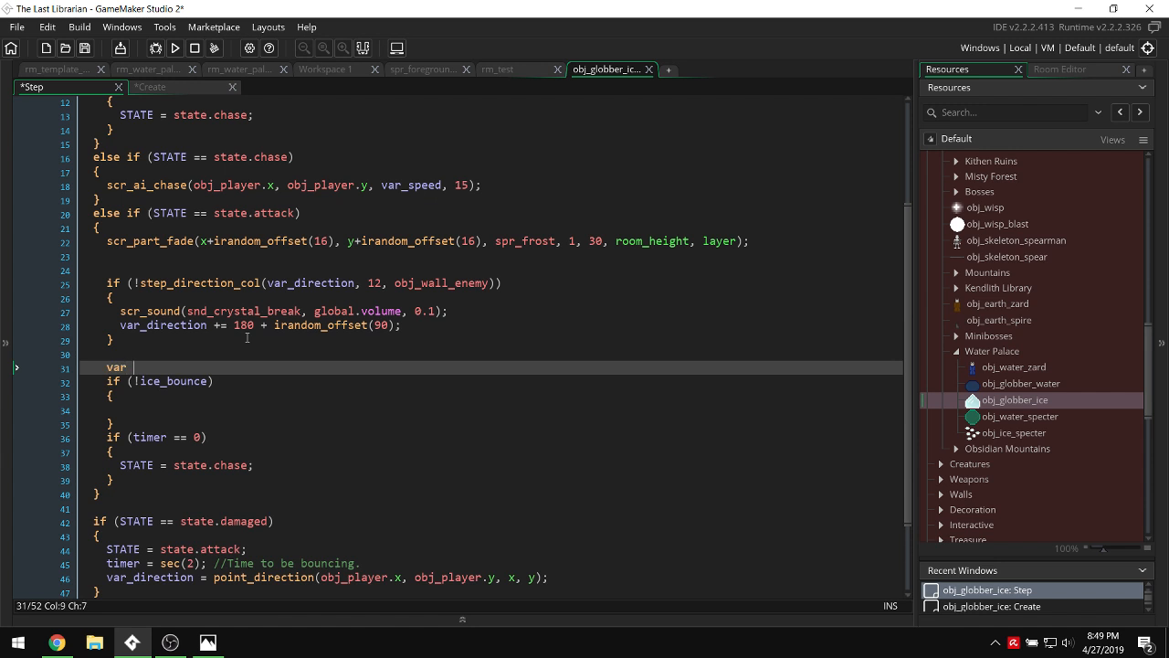
text(inst = instance_)
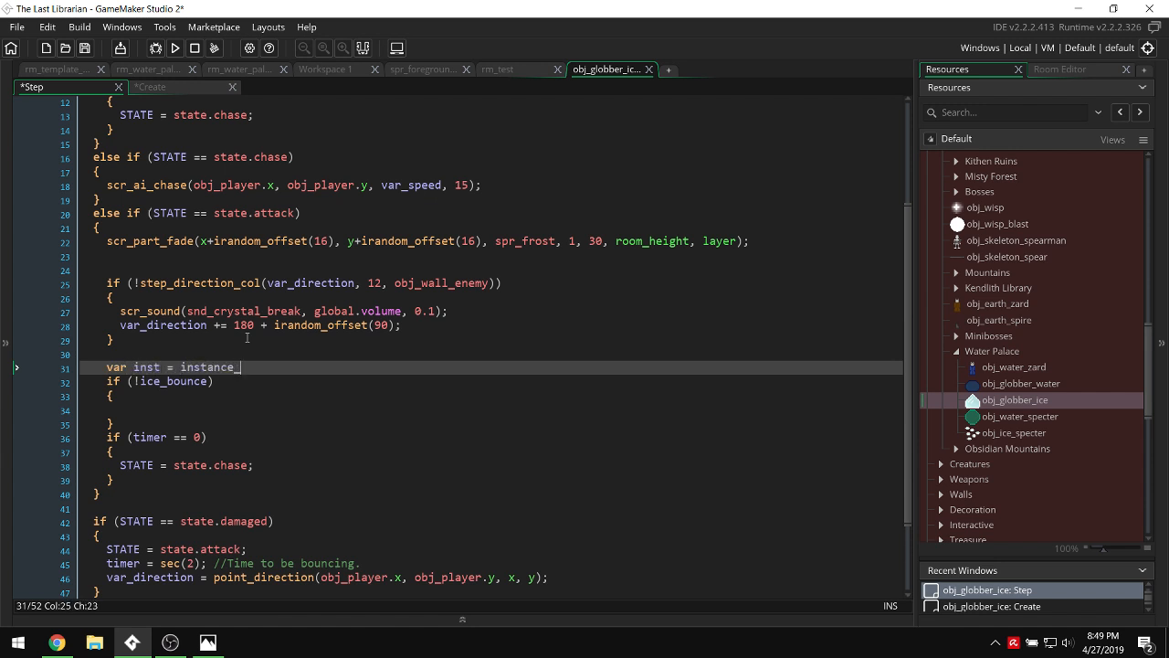
text(place(x, y, obj)
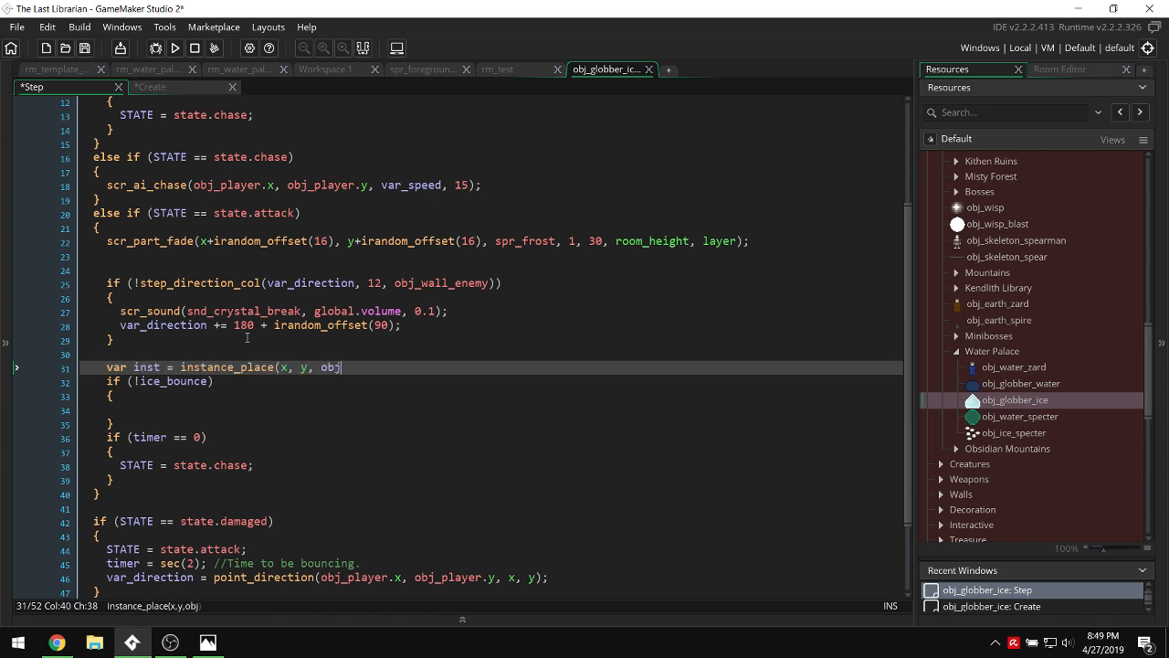
text(_globber_ice)))
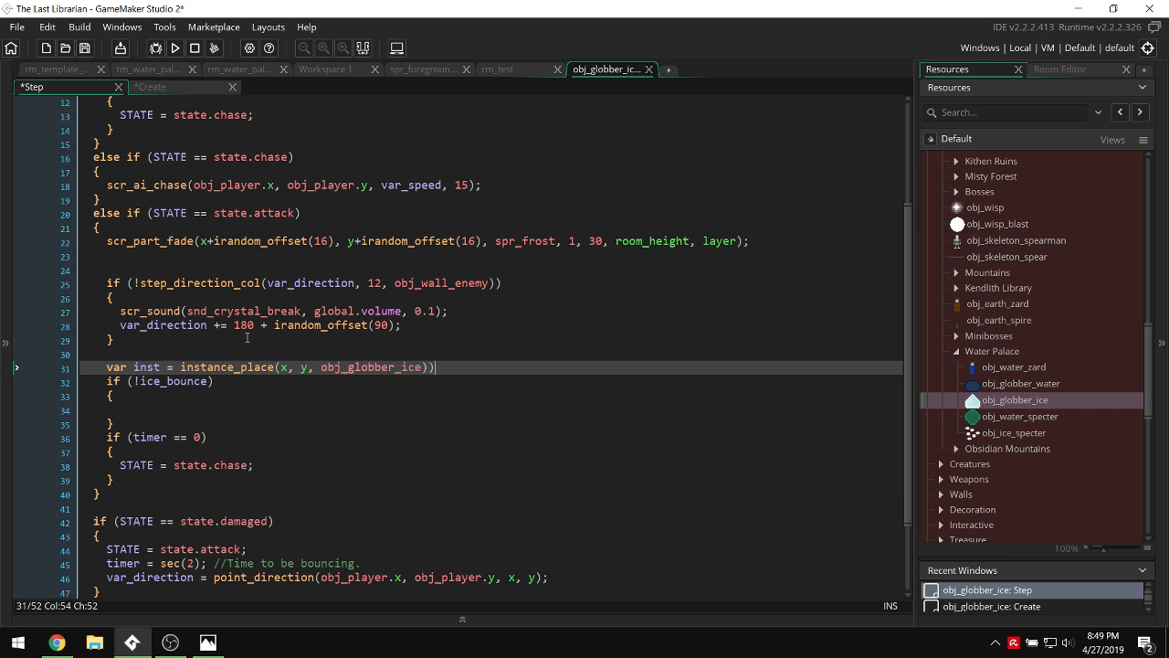
key(BackSpace)
text(;)
key(Down)
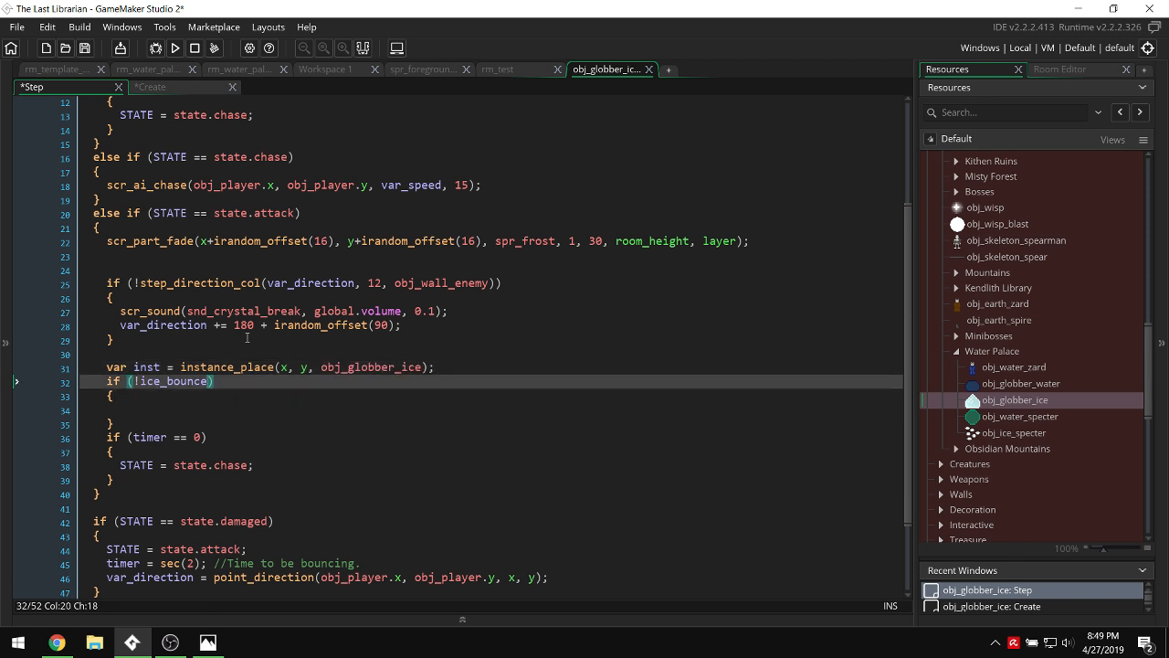
Extend the ice_bounce condition with && instance_exists().
text(&& instance_m)
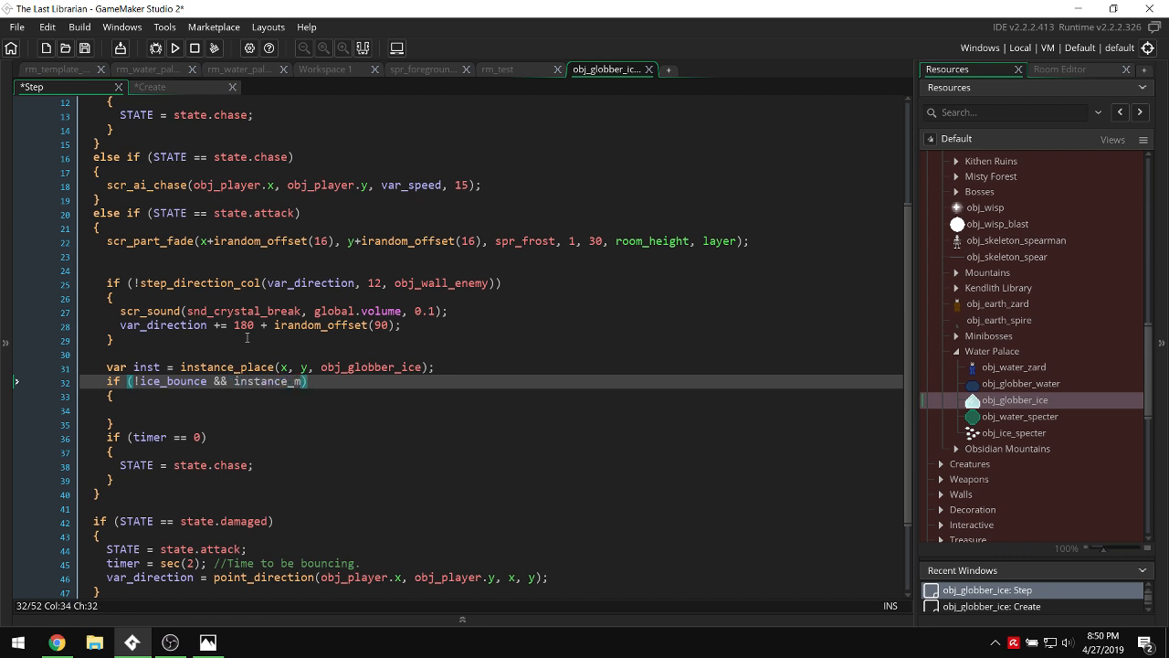
key(BackSpace)
text(exists)
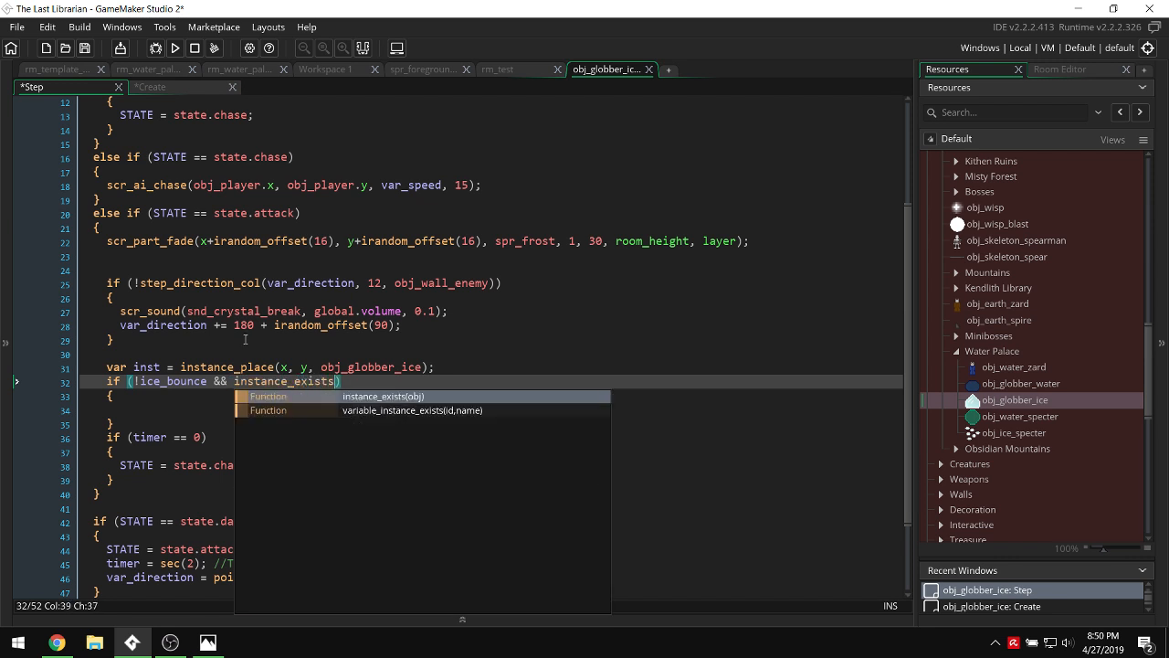
key(Escape)
text(())
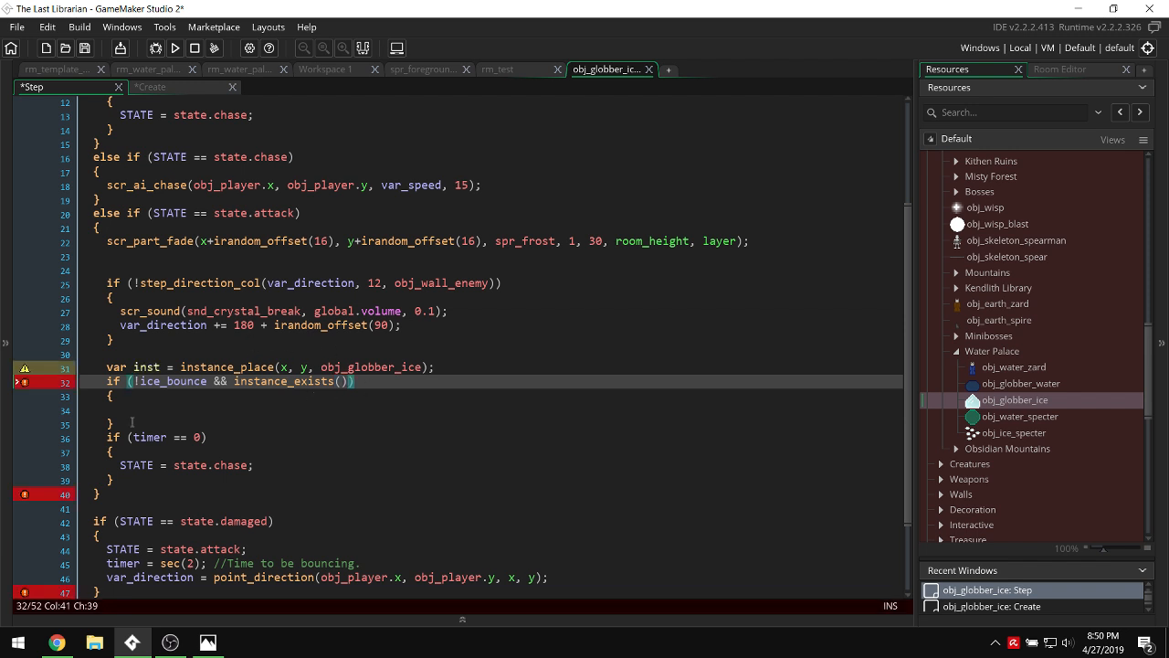
Replace the ice_bounce condition and its braces with an empty if (instance_exists(inst)) block.
drag(117, 423, 134, 381)
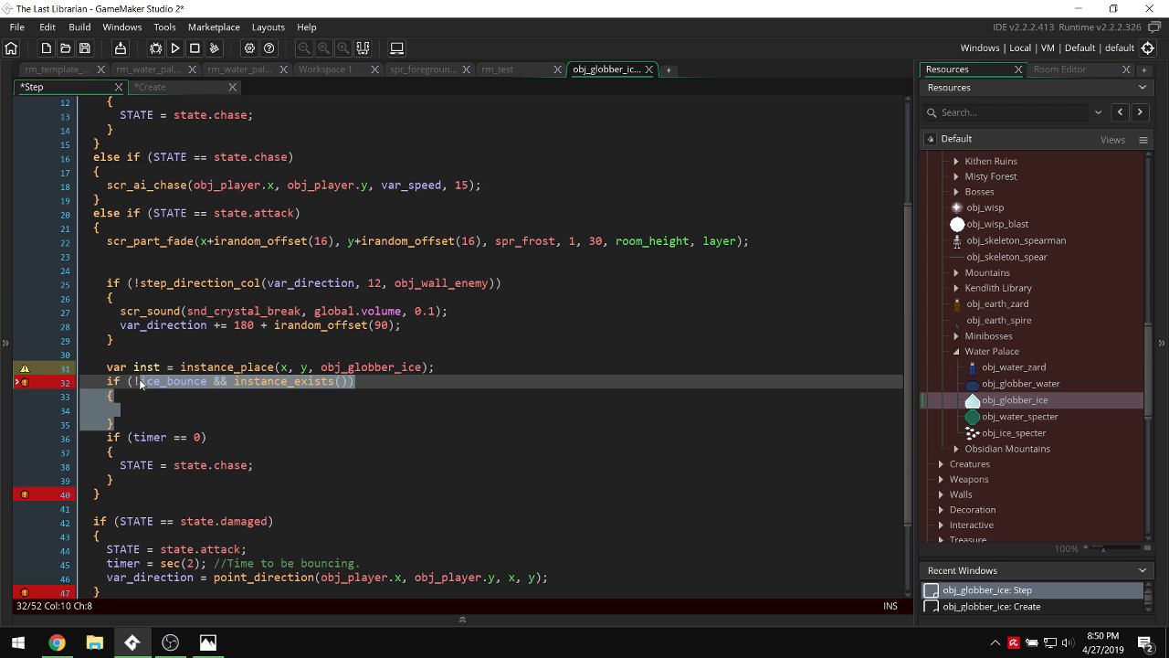
key(BackSpace)
text(instance_e)
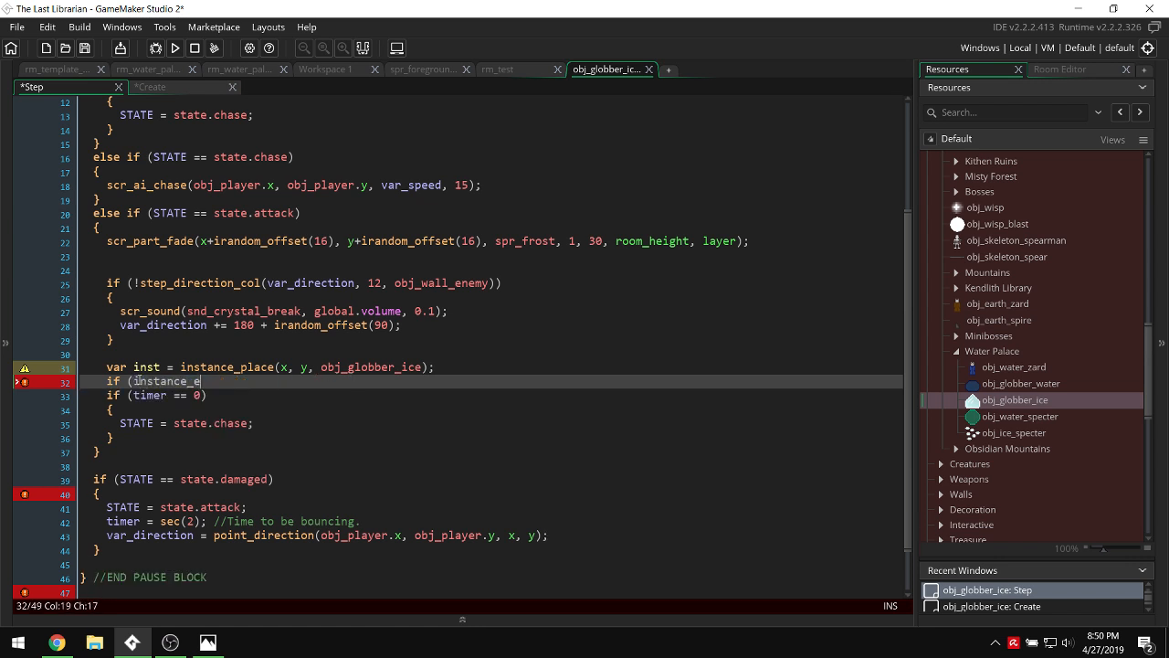
text(xists()
text(inst)))
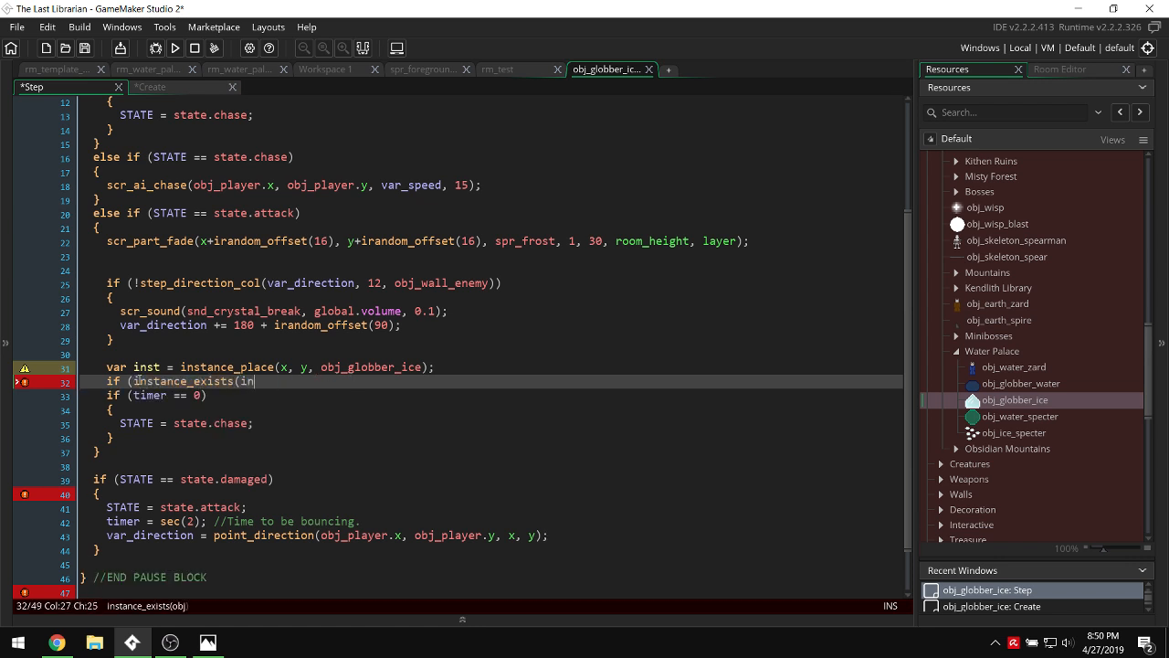
key(Return)
text({)
key(Return)
key(Return)
text(})
key(Up)
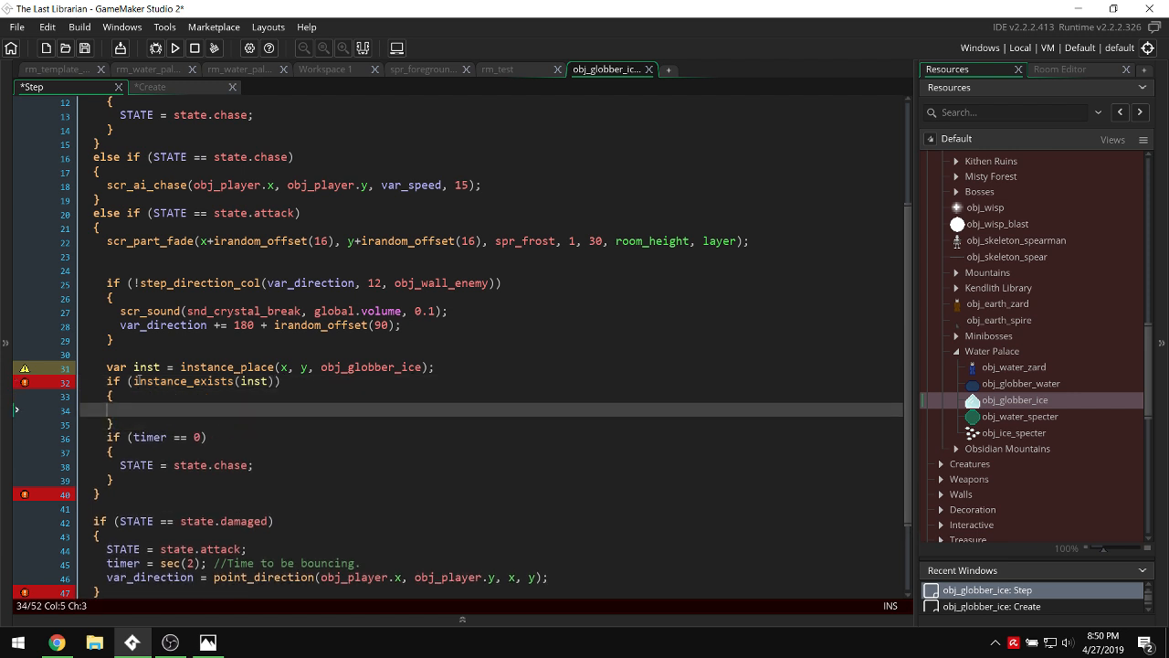
Nest an empty if (!ice_bounce) block inside the instance_exists(inst) block.
text(if (ice_bounce))
key(Return)
text({)
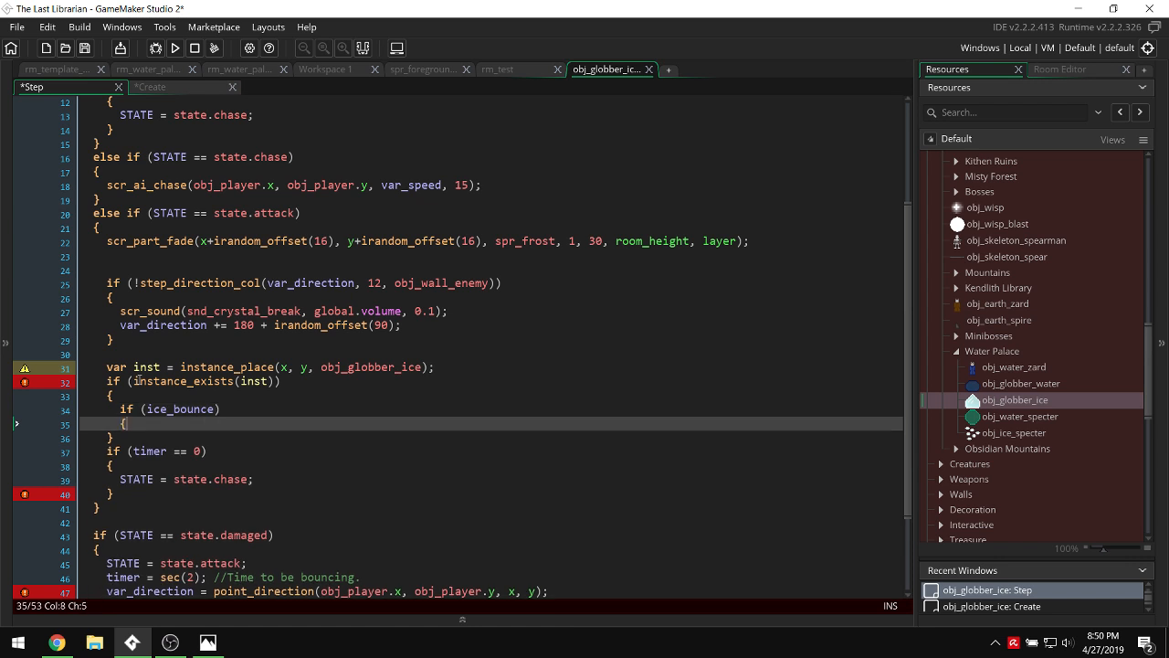
key(Return)
key(Return)
text(})
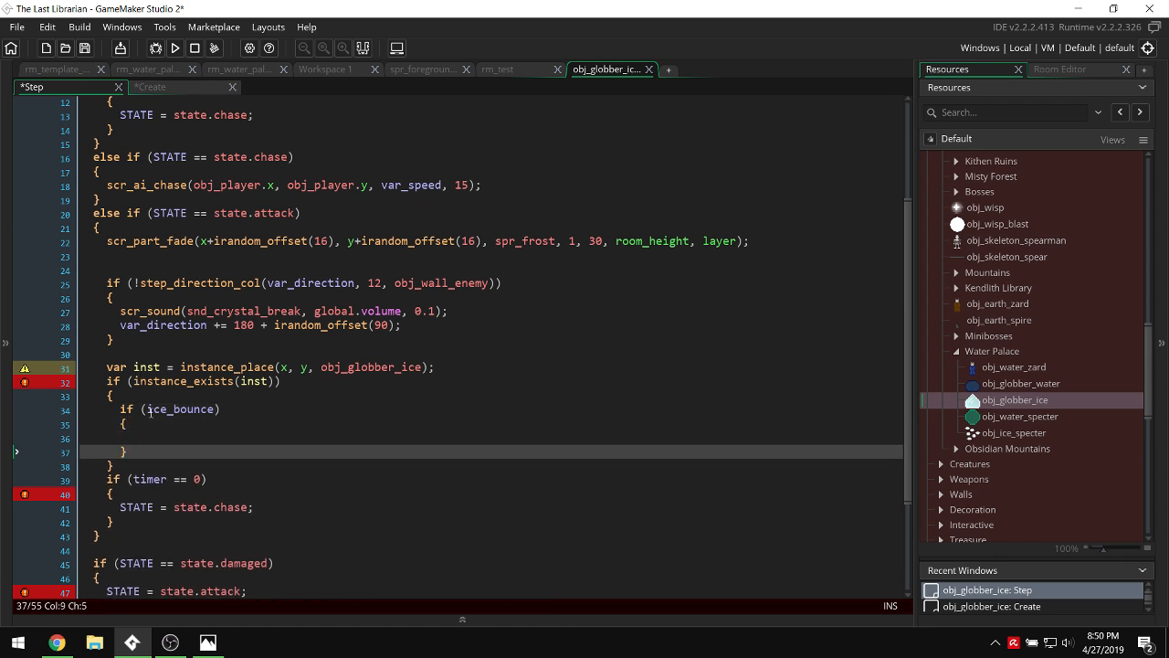
click(150, 411)
text(!)
click(172, 429)
Add ice_bounce = true; inside the if (!ice_bounce) block, leaving an empty line above it.
key(Down)
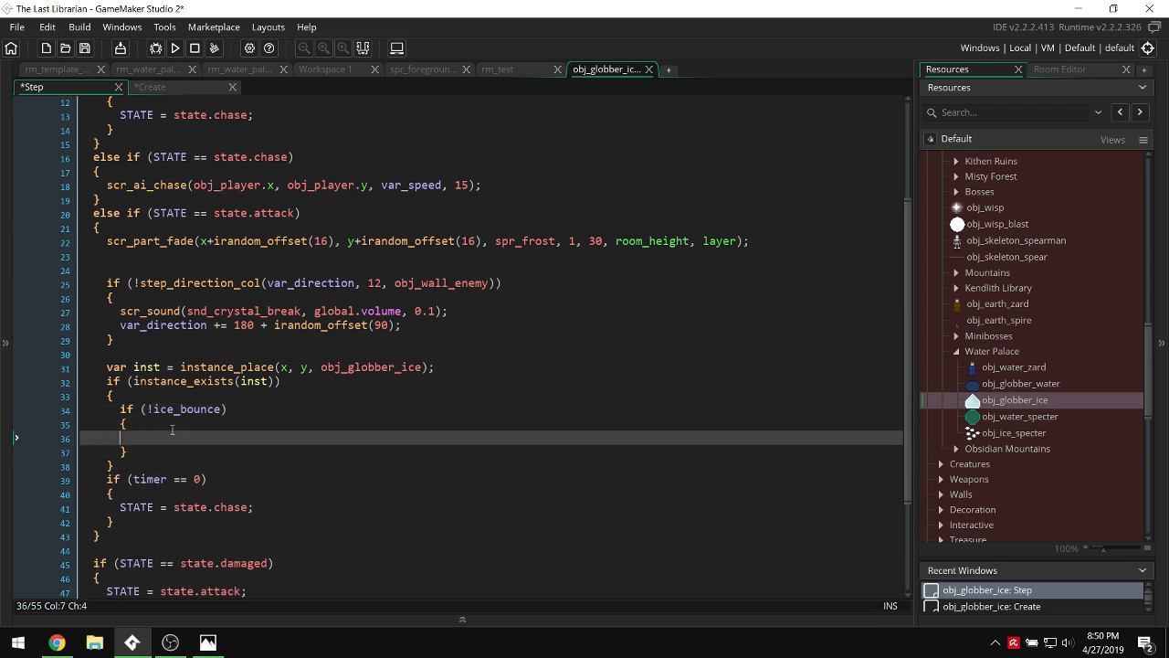
key(Return)
text(ice_boun)
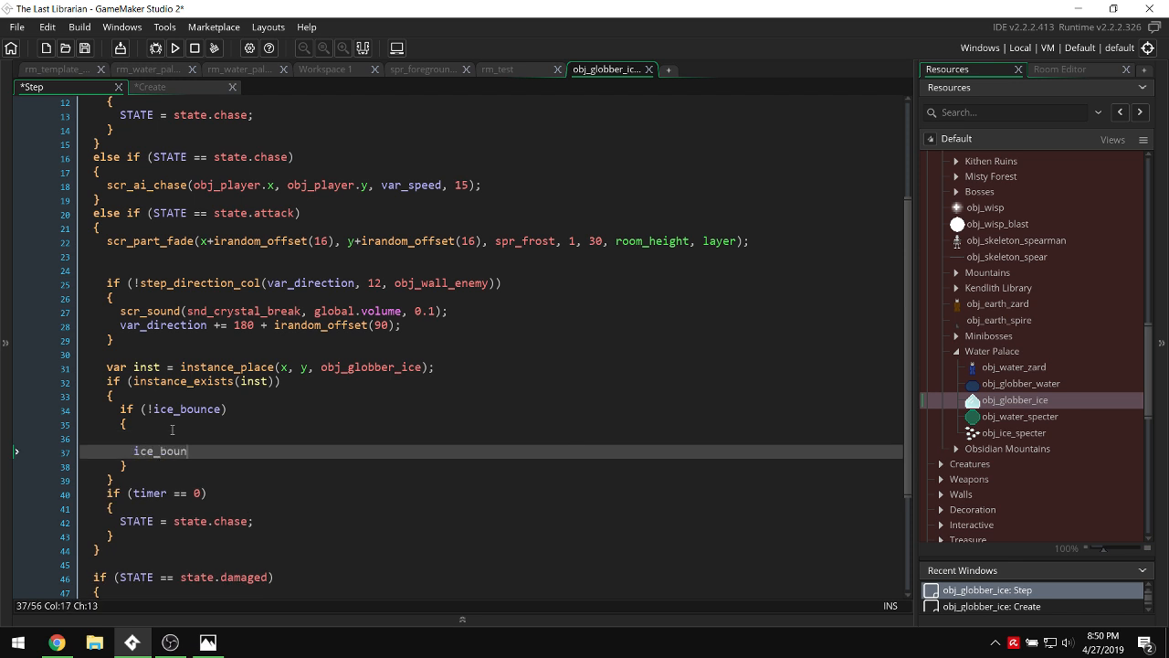
text(ce = true;)
Add an else branch to the instance_exists(inst) check that sets ice_bounce = false;, followed by a blank line.
key(Down)
key(Down)
key(Return)
text(else)
key(Return)
text({)
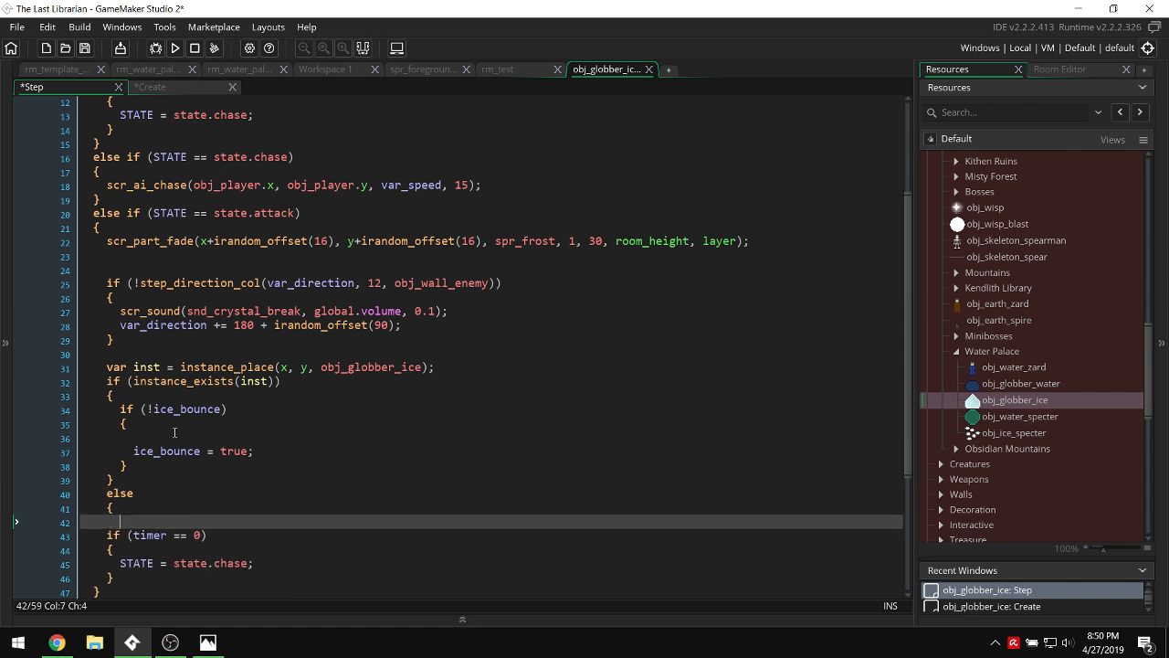
key(Return)
text(ice_bounce = false;)
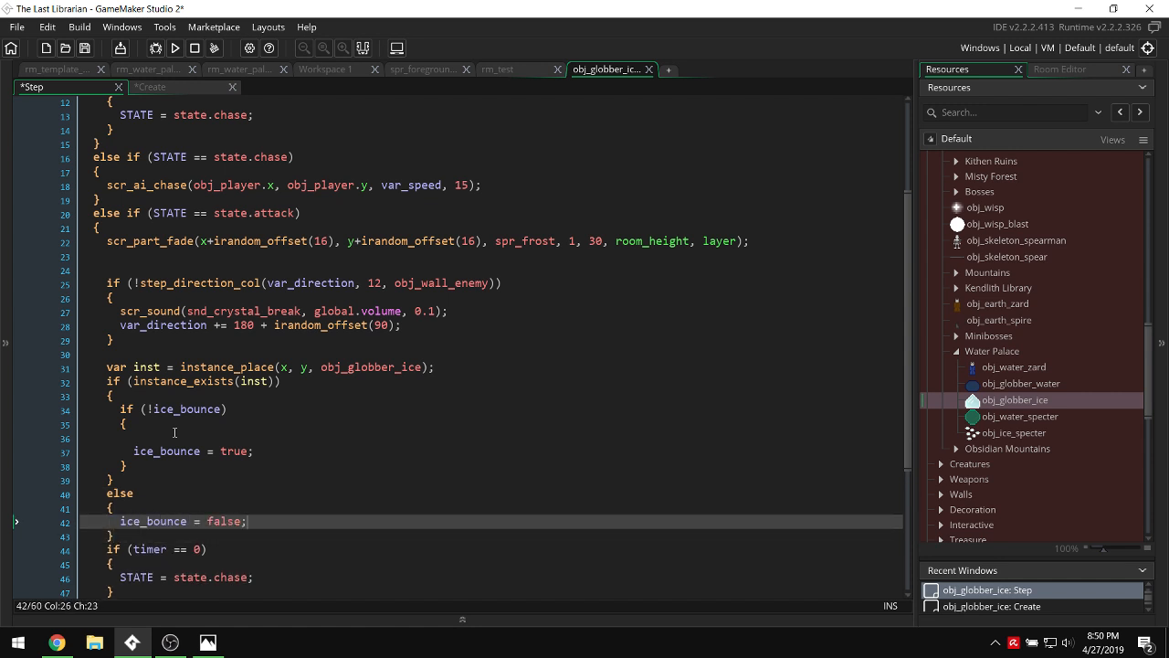
key(Down)
key(Return)
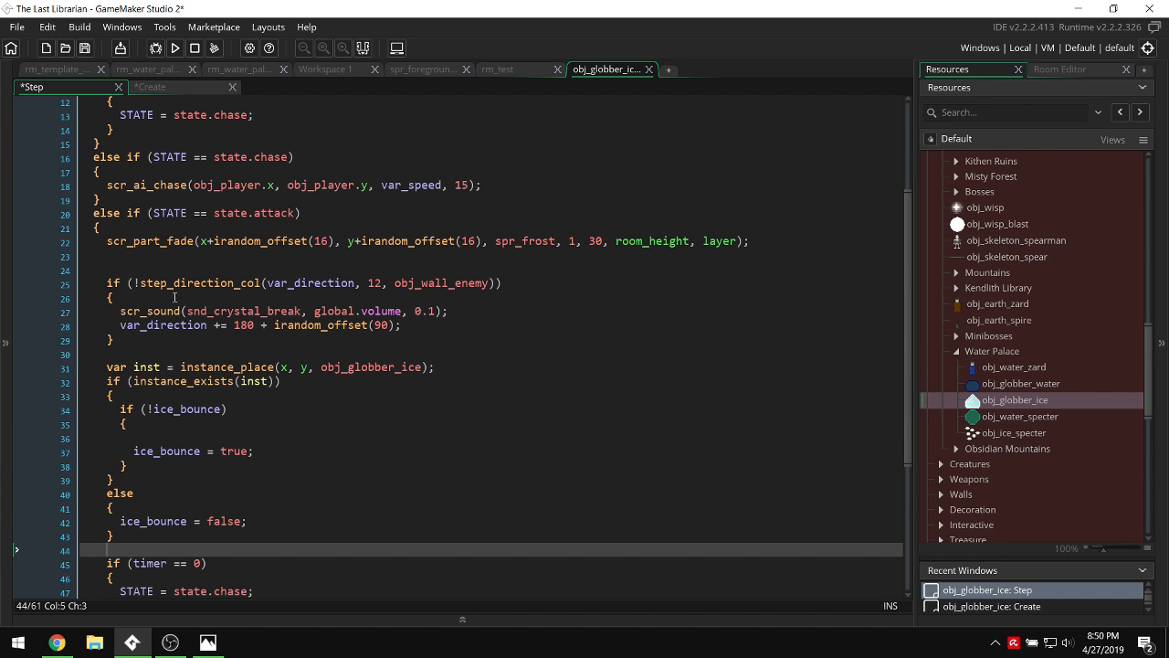
Add the comment //Collisions with other globbers. above the var inst line.
click(162, 438)
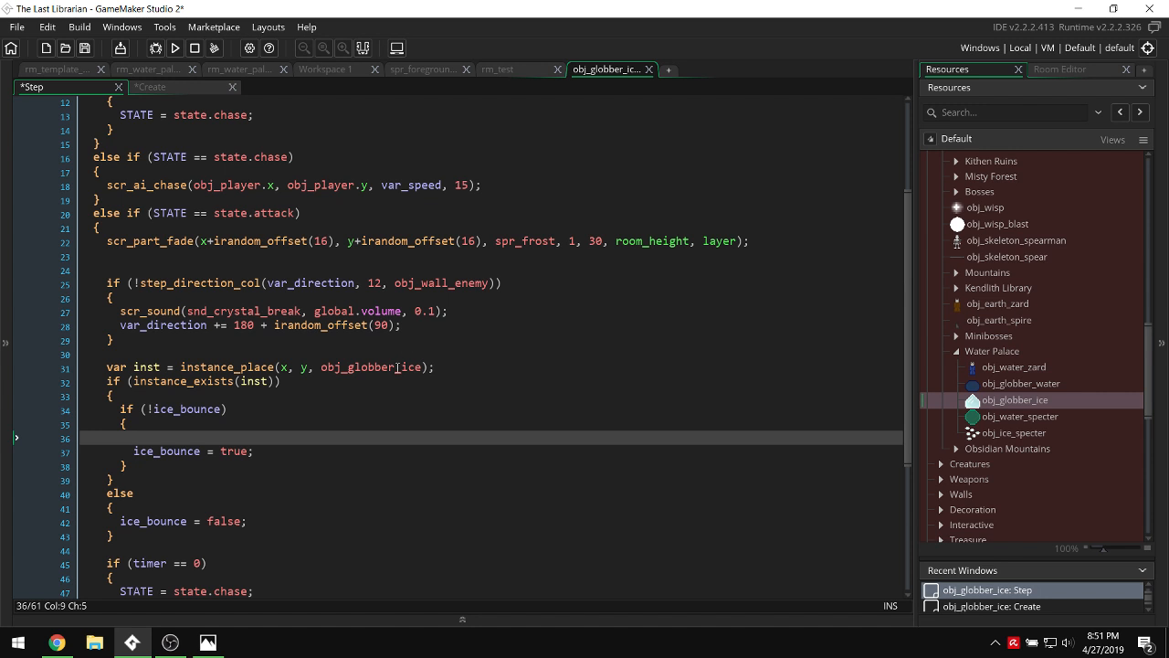
scroll(172, 431, down, 1)
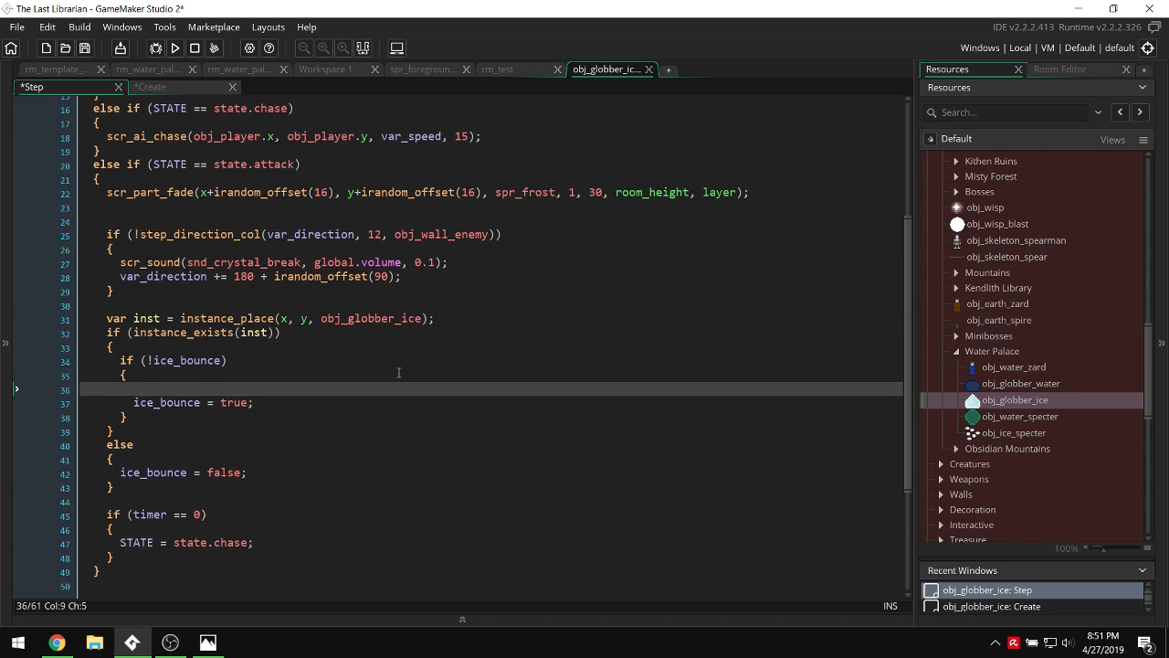
click(169, 313)
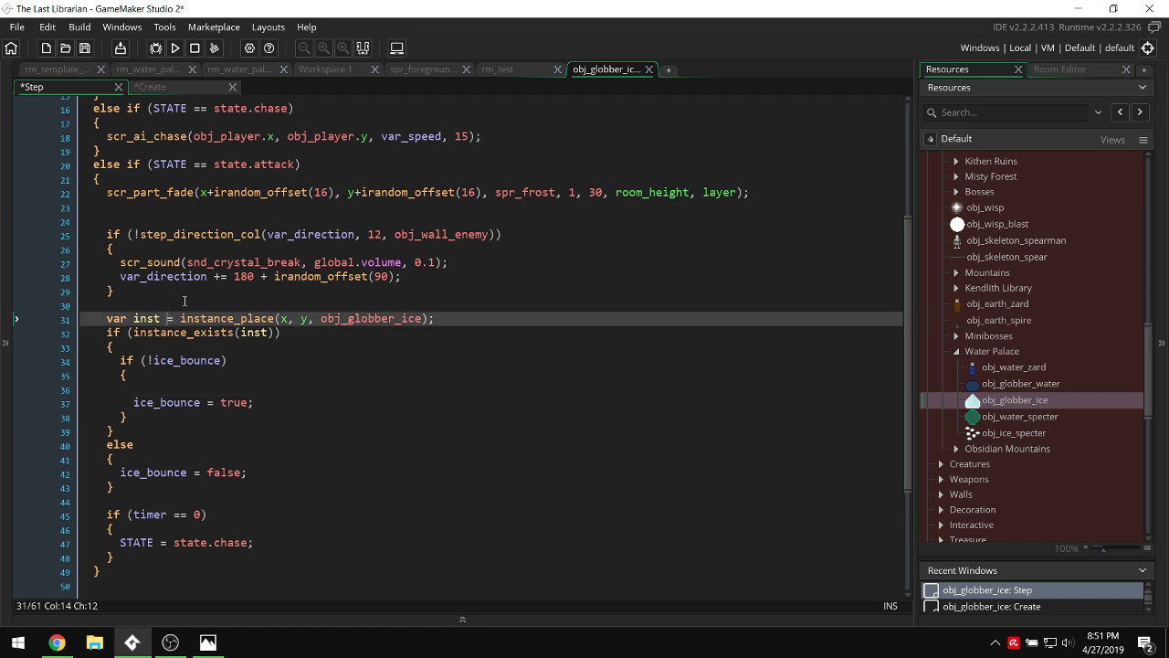
click(184, 301)
key(Return)
text(//Col)
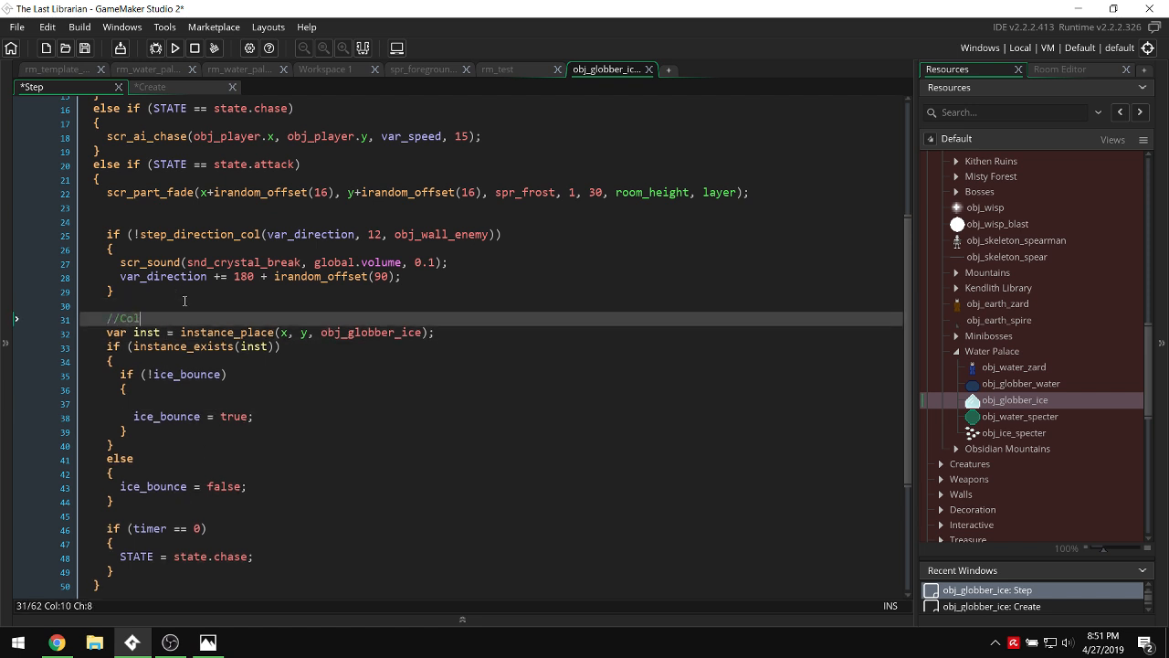
text(lisions with other globbers.)
Insert an empty with (inst) block above ice_bounce = true; in the if (!ice_bounce) block.
click(306, 402)
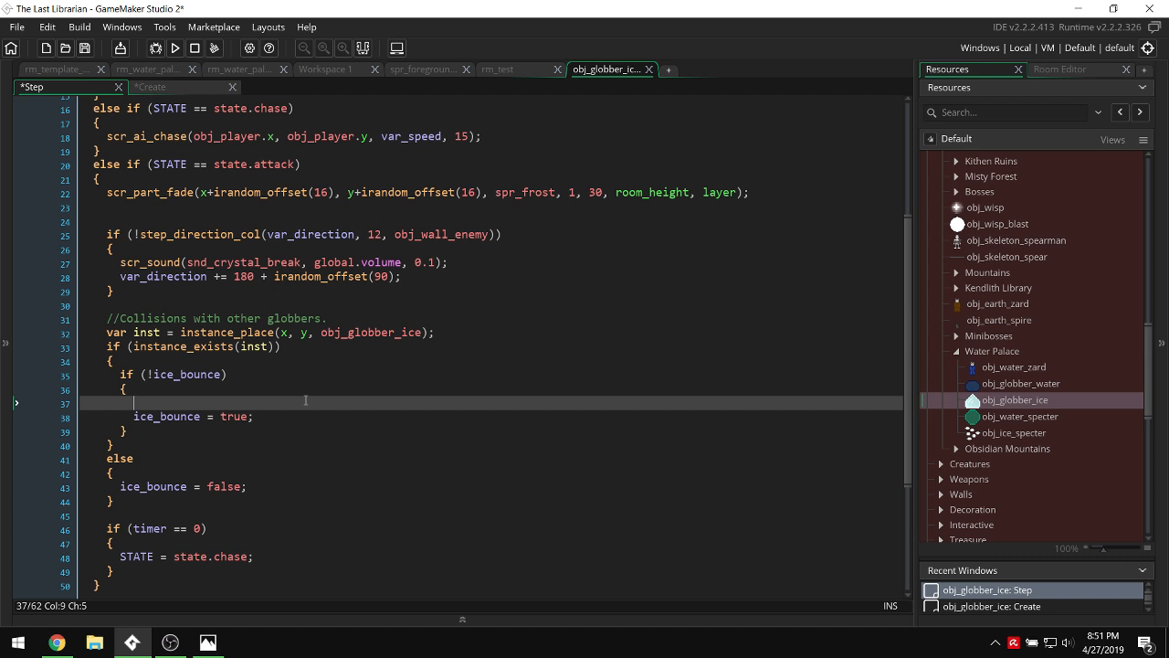
text(with (inst))
key(Return)
text({)
key(Return)
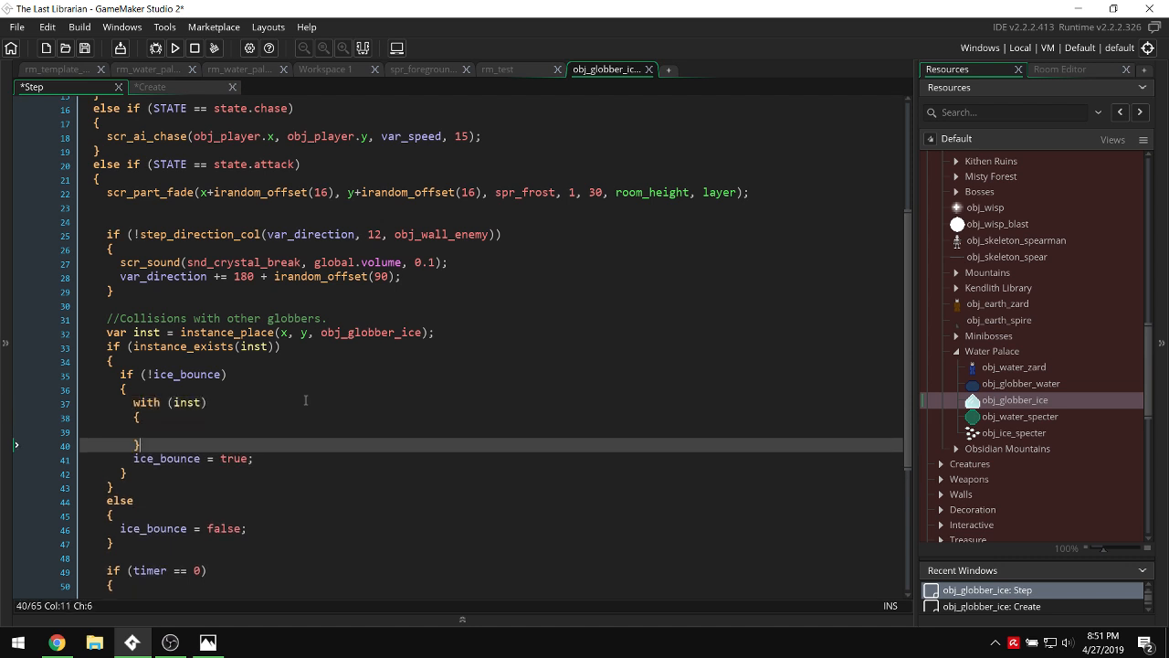
Copy the STATE, timer and var_direction lines from the state.damaged block into the with (inst) block.
scroll(306, 399, down, 5)
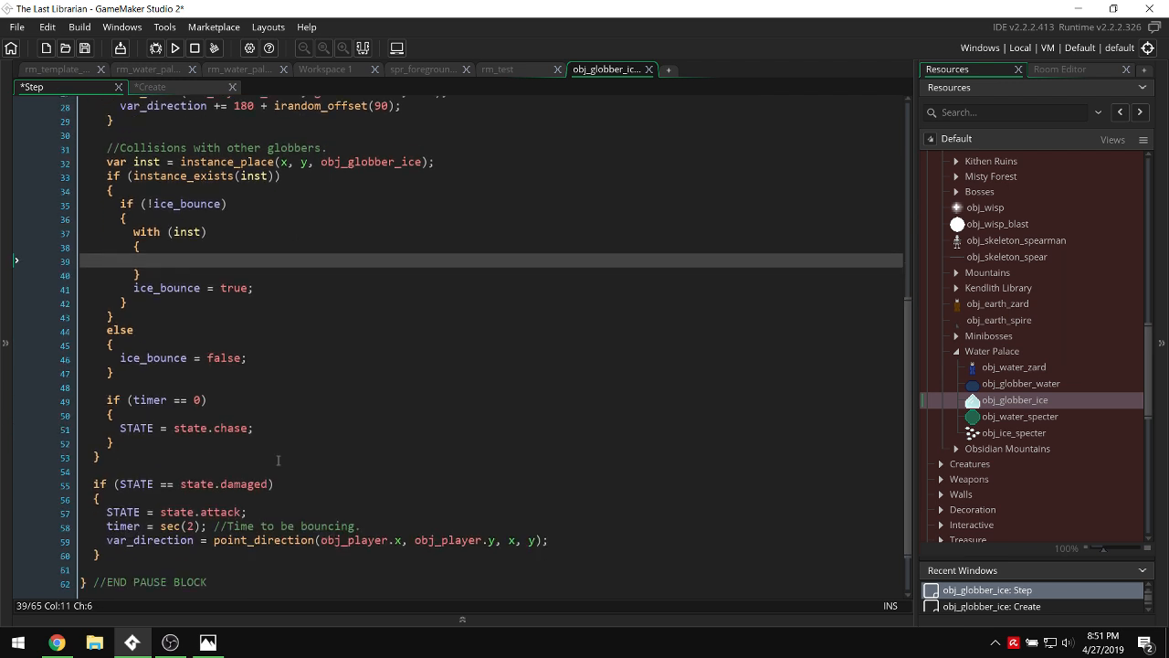
click(541, 515)
drag(542, 515, 73, 486)
key(ctrl+c)
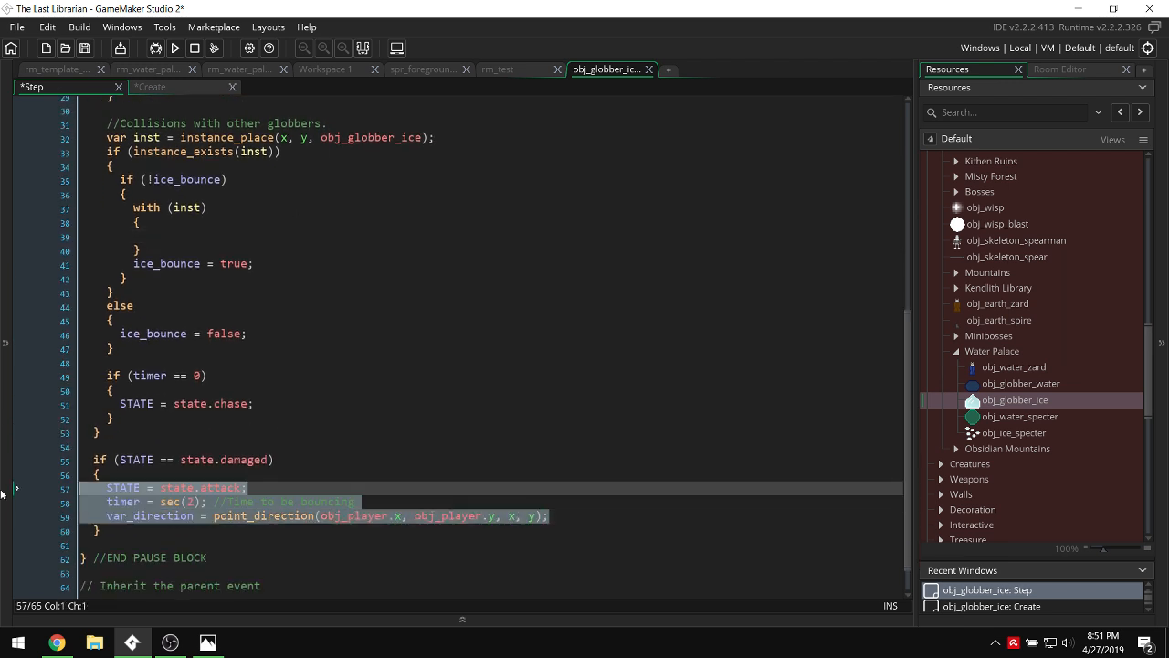
scroll(199, 288, up, 1)
click(199, 286)
key(ctrl+v)
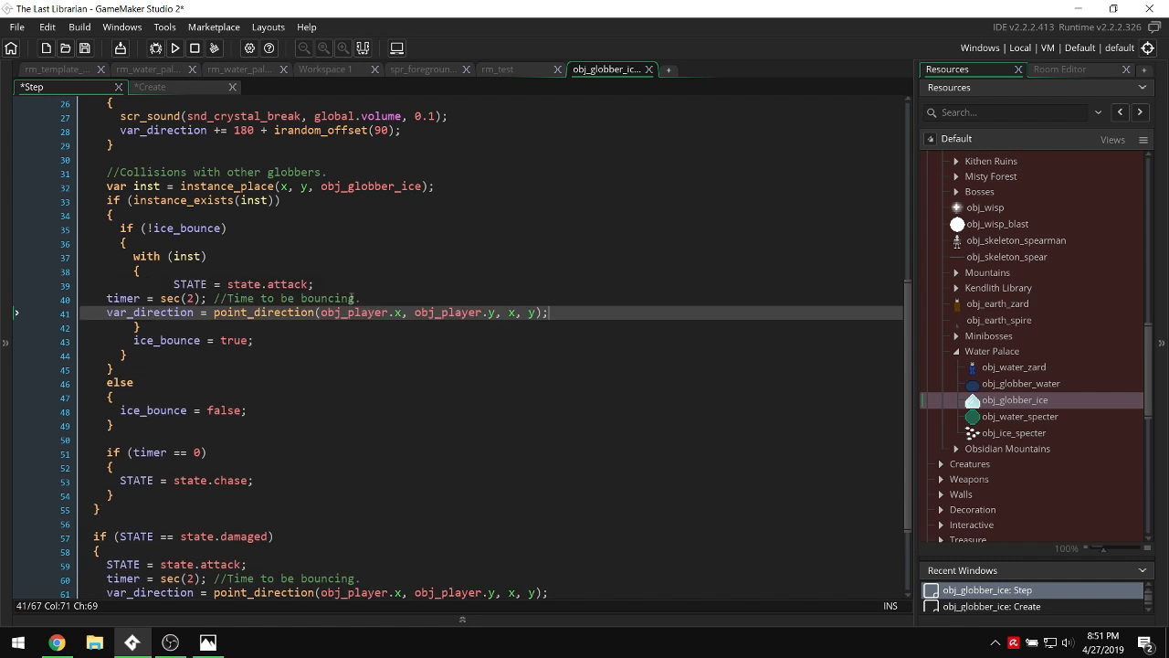
Align the indentation of the STATE, timer and var_direction lines inside the with (inst) block.
drag(549, 311, 0, 304)
key(Tab)
key(Tab)
key(Tab)
key(Tab)
key(Tab)
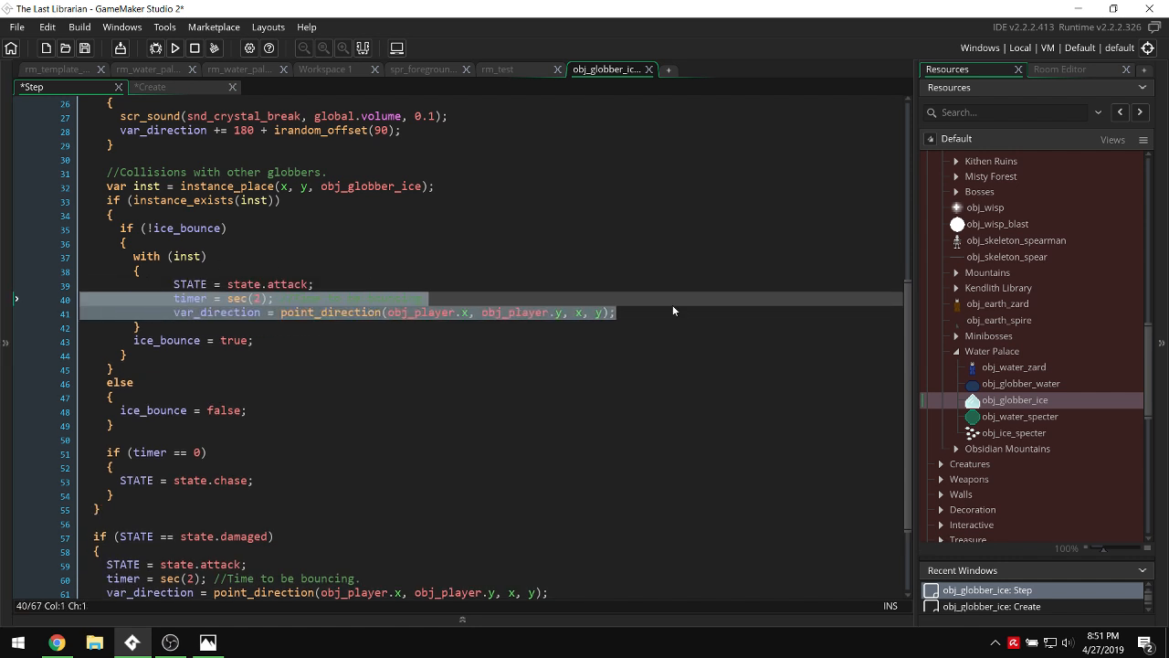
drag(617, 312, 52, 281)
key(shift+Tab)
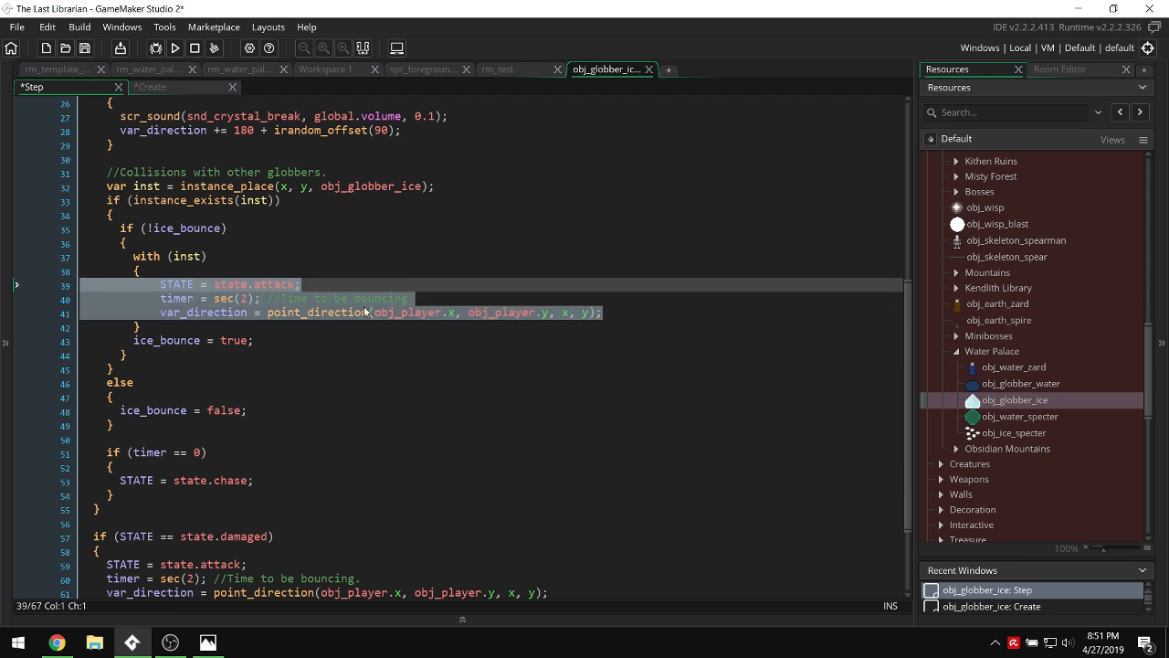
Replace both obj_player references with myid in the point_direction call inside the with (inst) block.
double_click(427, 313)
text(myid)
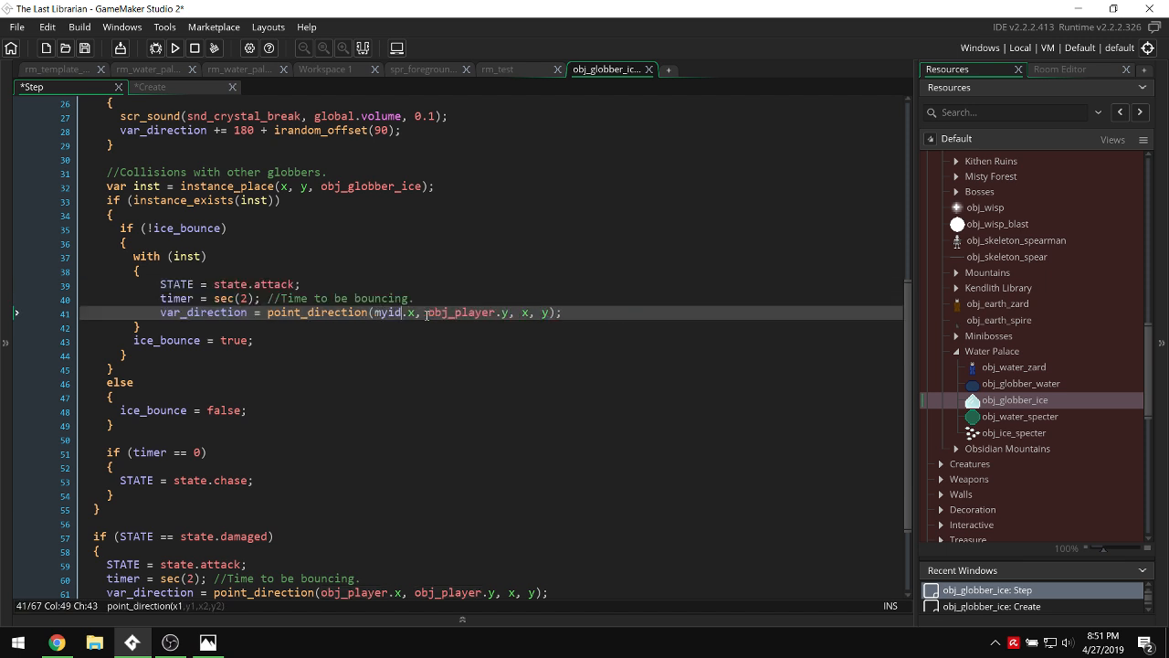
double_click(476, 313)
text(myid)
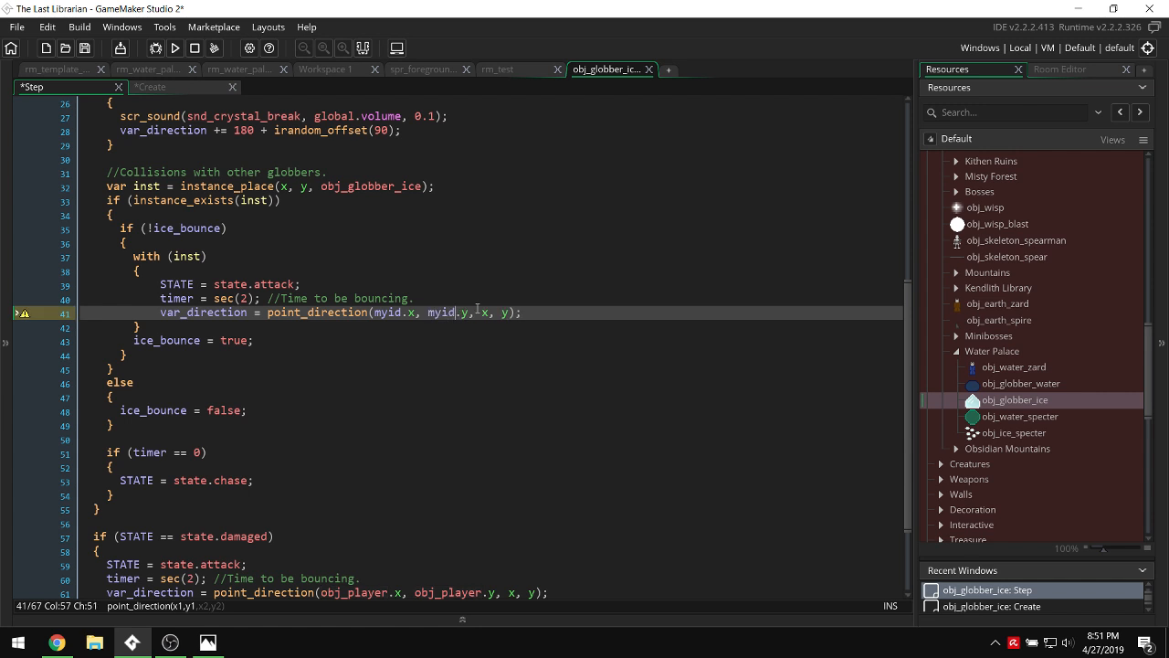
Declare var myid = id; directly above with (inst) in the if (!ice_bounce) block.
click(195, 243)
key(Return)
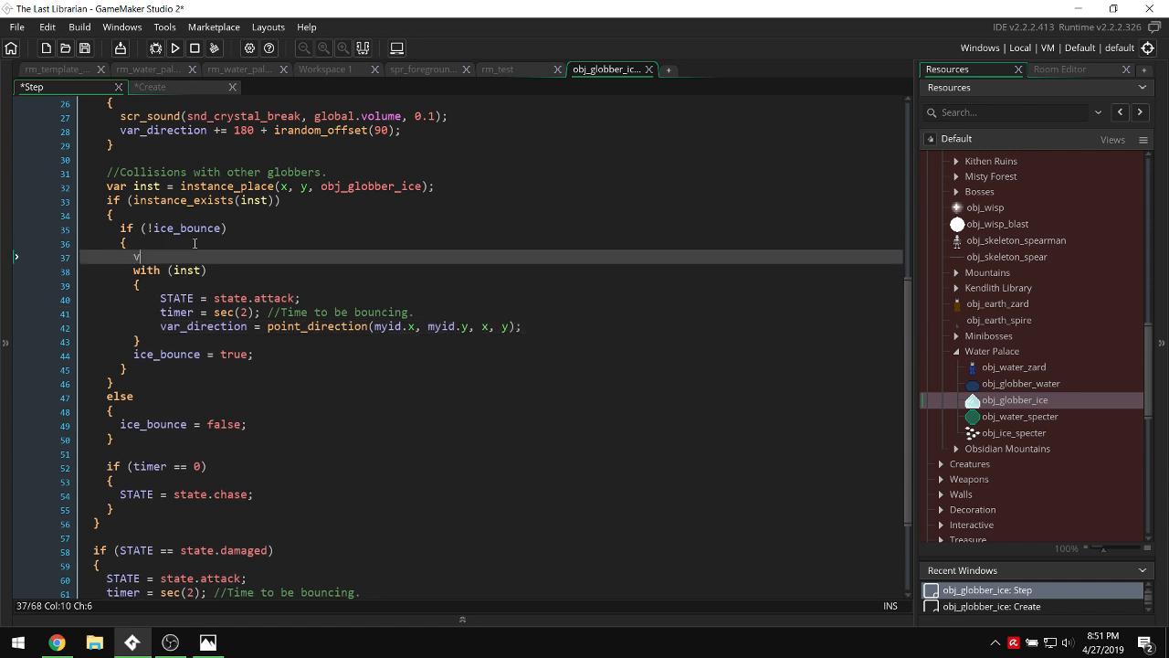
text(var myid =)
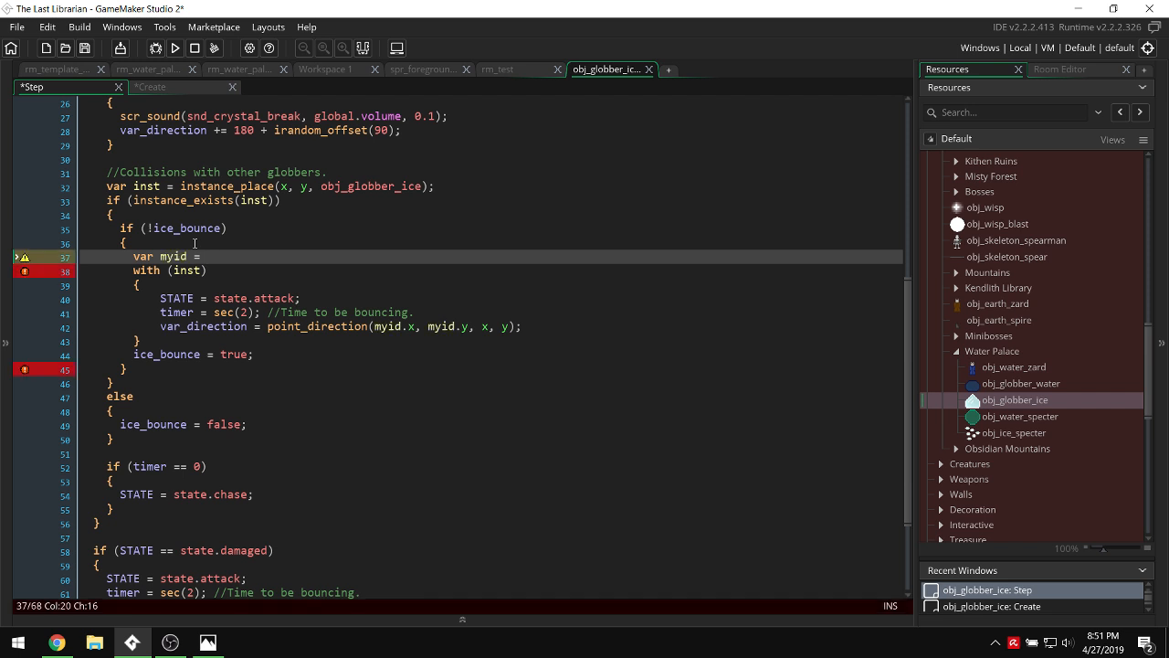
text(id;)
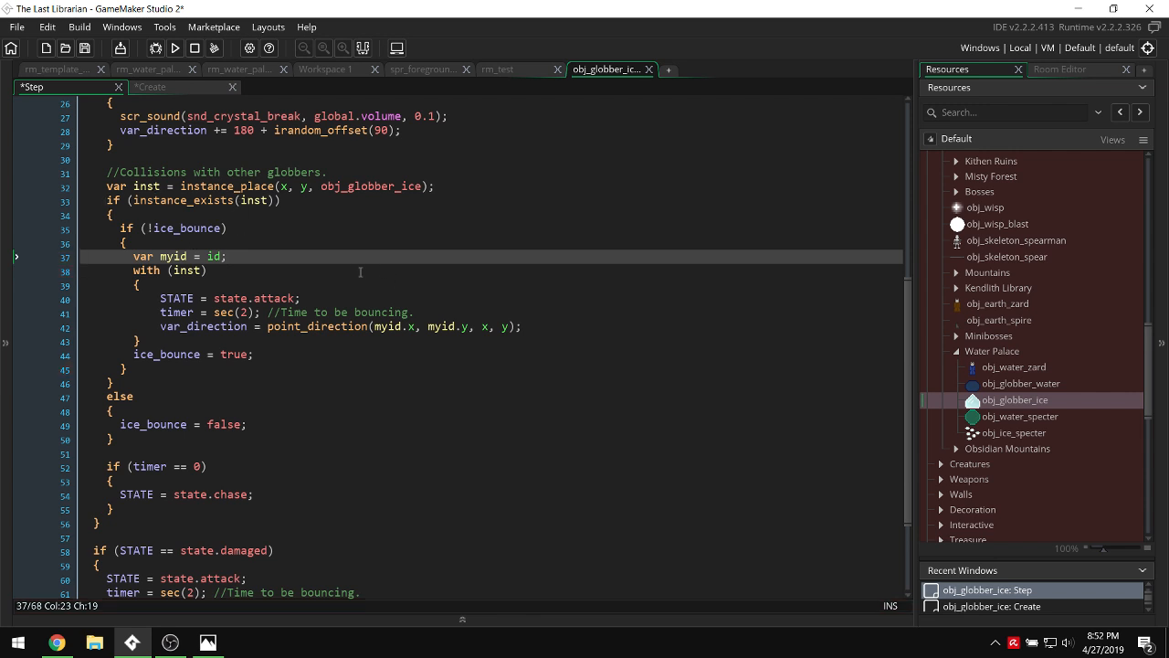
Copy the scr_sound and var_direction lines from the wall collision block to the start of the if (!ice_bounce) block and indent them to match.
click(226, 238)
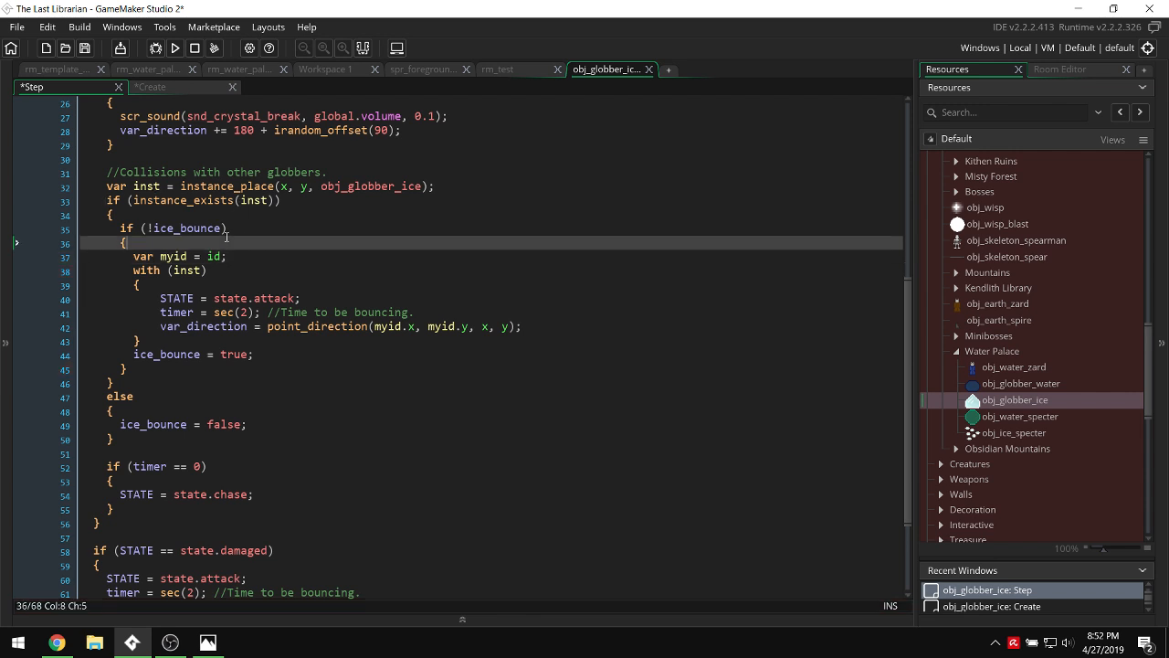
scroll(226, 238, up, 1)
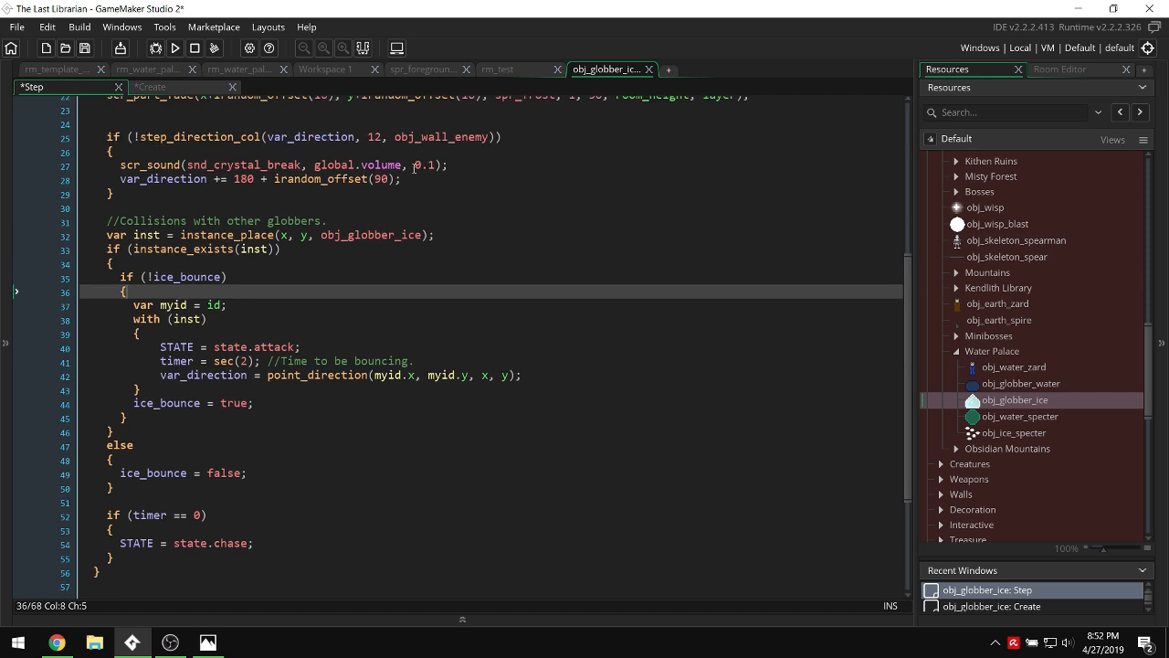
drag(413, 180, 36, 172)
key(ctrl+c)
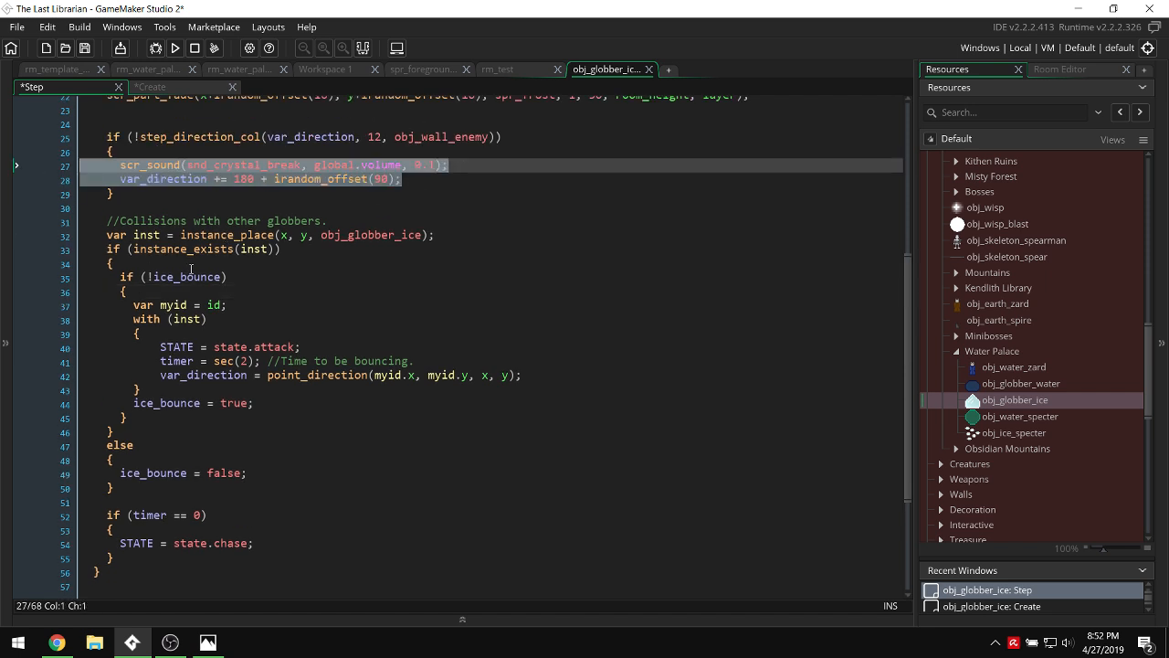
click(177, 293)
key(Return)
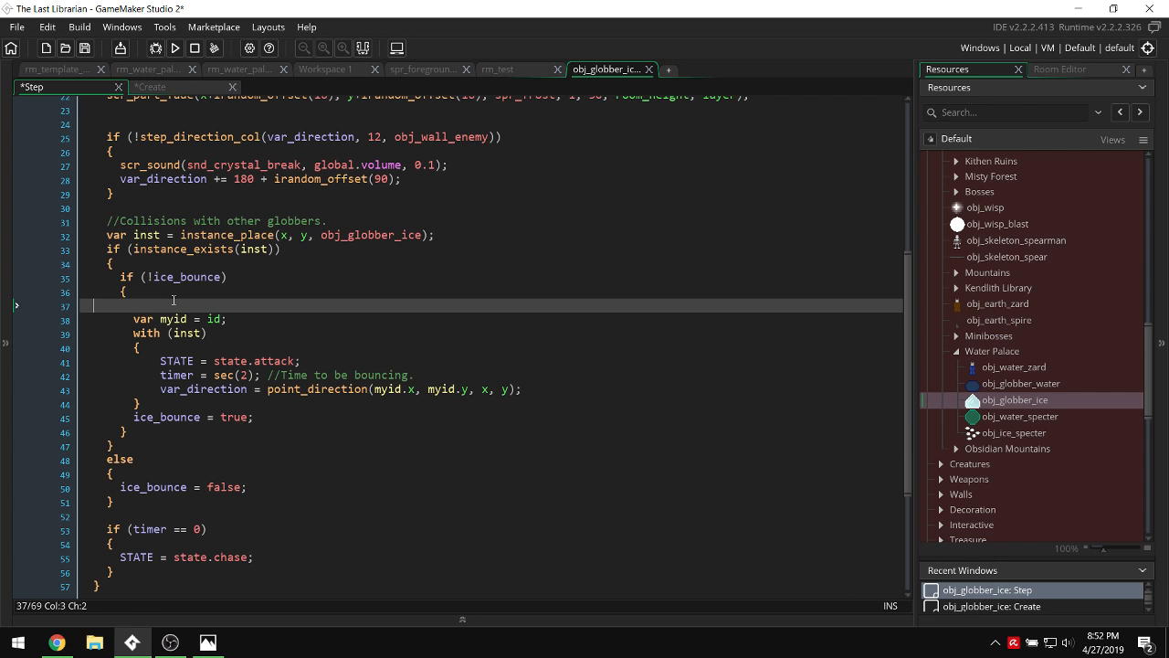
key(ctrl+v)
drag(459, 320, 17, 305)
key(Tab)
click(467, 311)
click(130, 305)
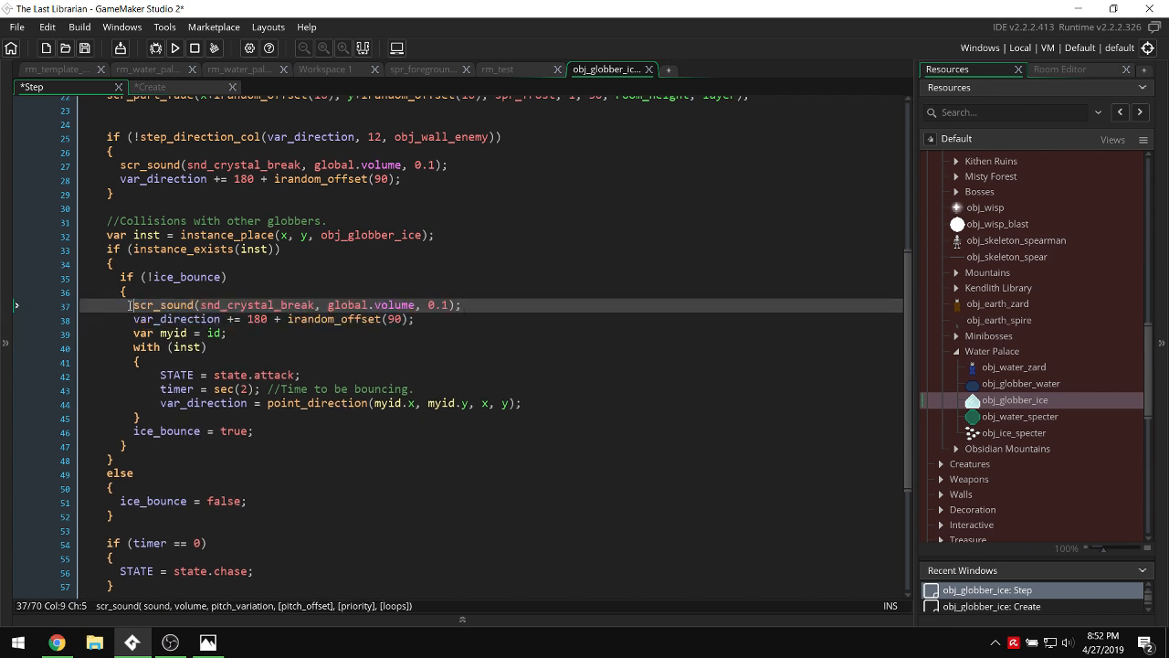
Comment out the scr_sound call inside the !ice_bounce block of obj_globber_ice's Step event and run the game.
text(//)
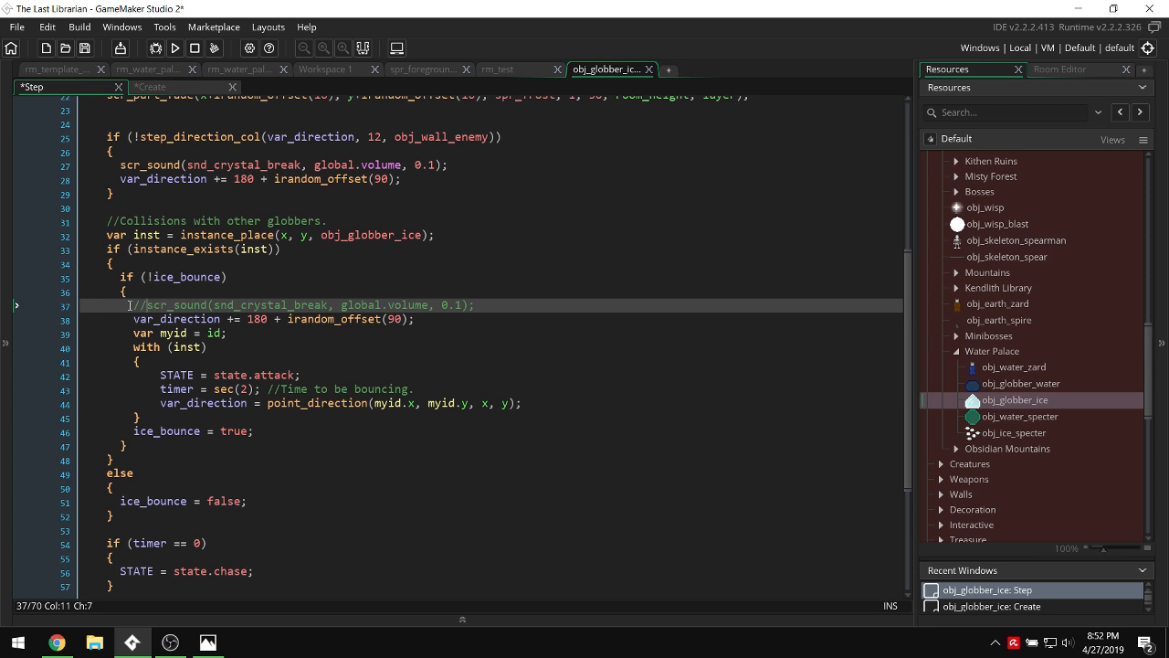
key(F5)
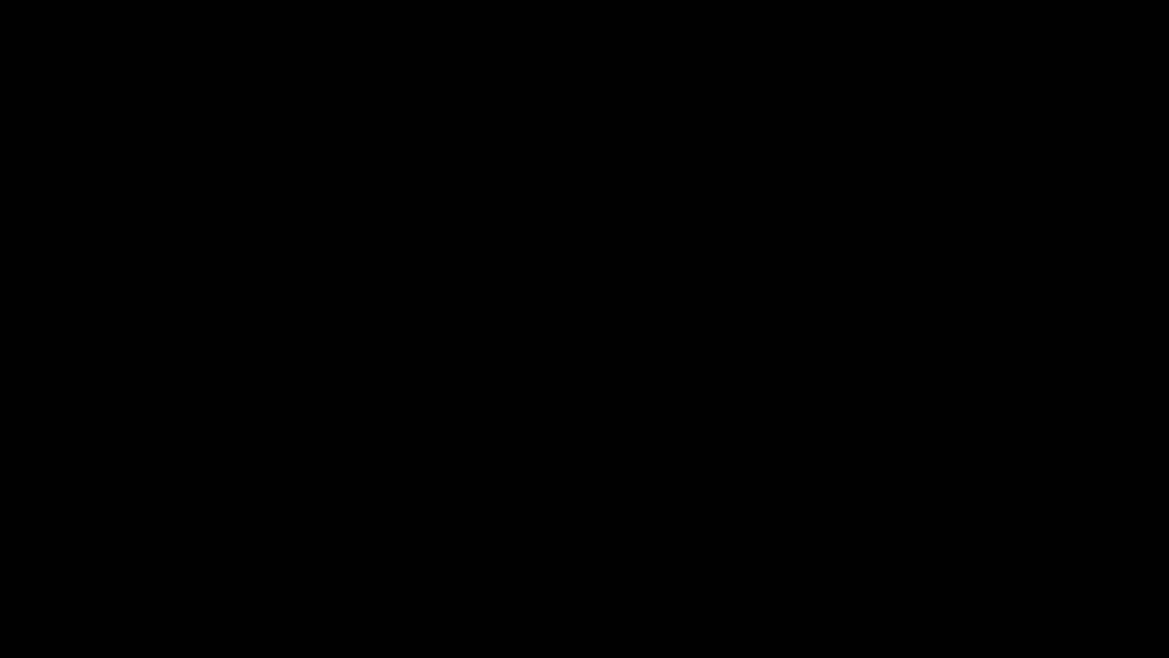
Test-play beside the walled enclosure, moving around the blue water globber while observing how the ice globbers bounce.
key(Right)
key(Down)
key(Left)
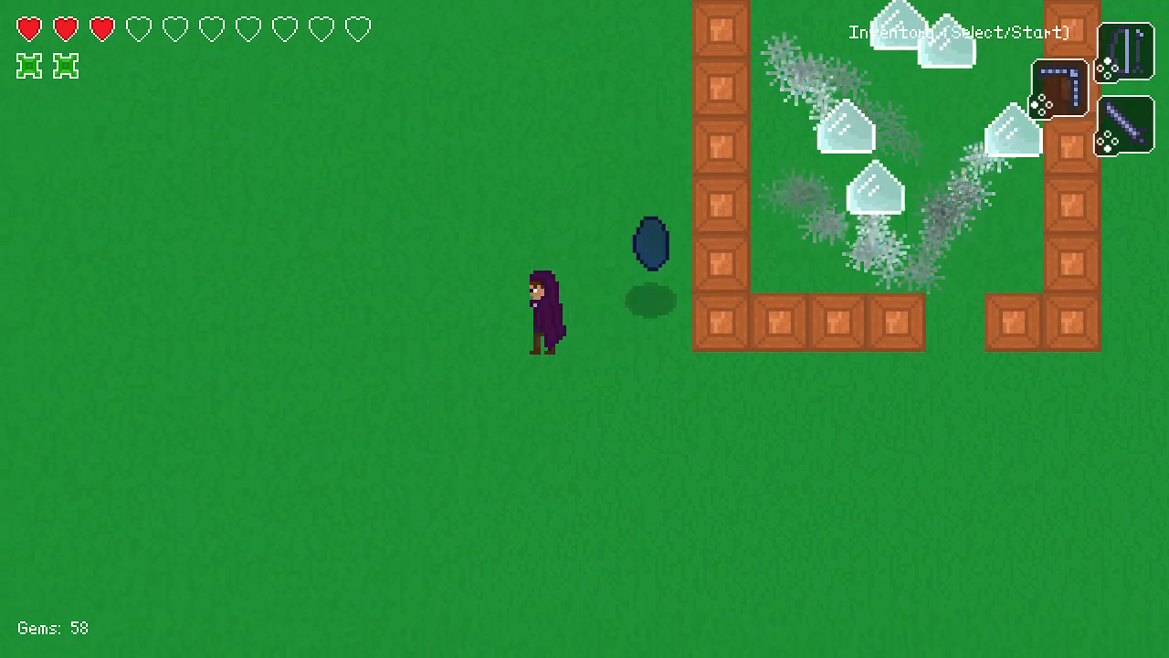
key(Up)
key(Right)
key(Down)
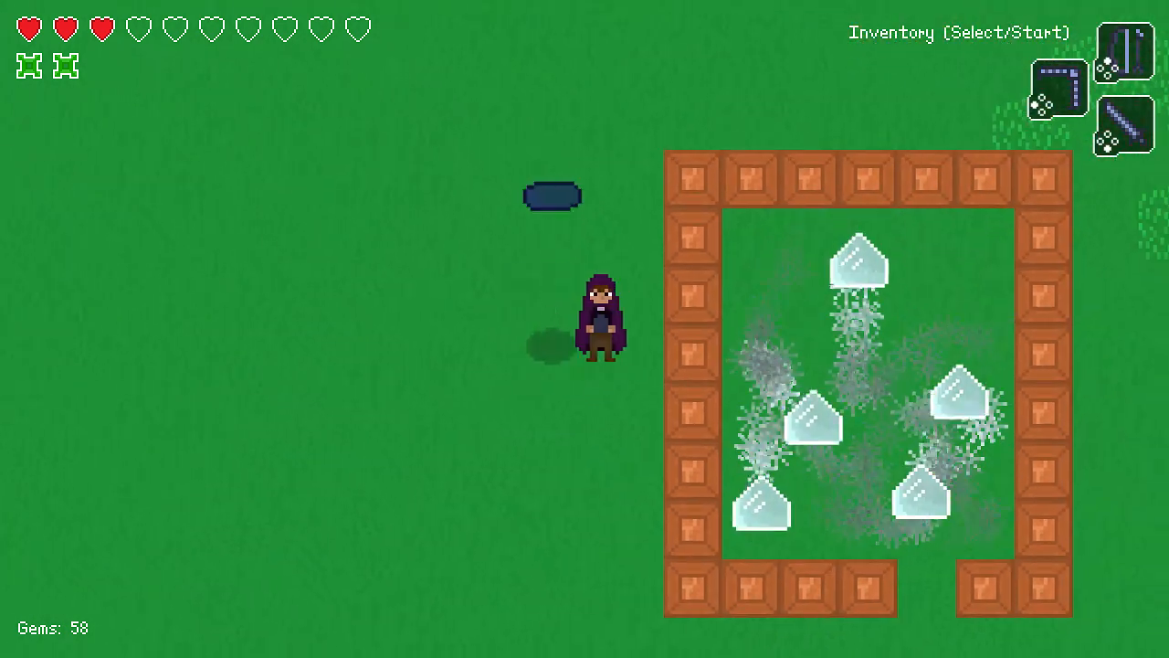
key(Down)
key(Left)
key(Up)
key(Down)
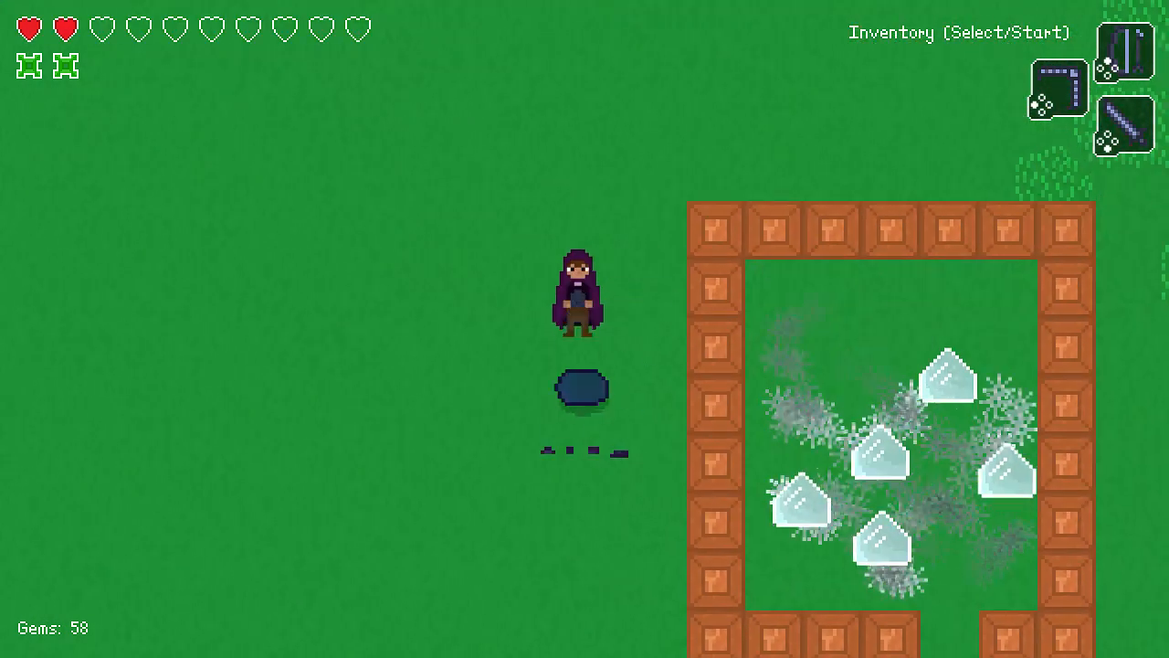
key(Left)
key(Down)
key(Right)
key(Down)
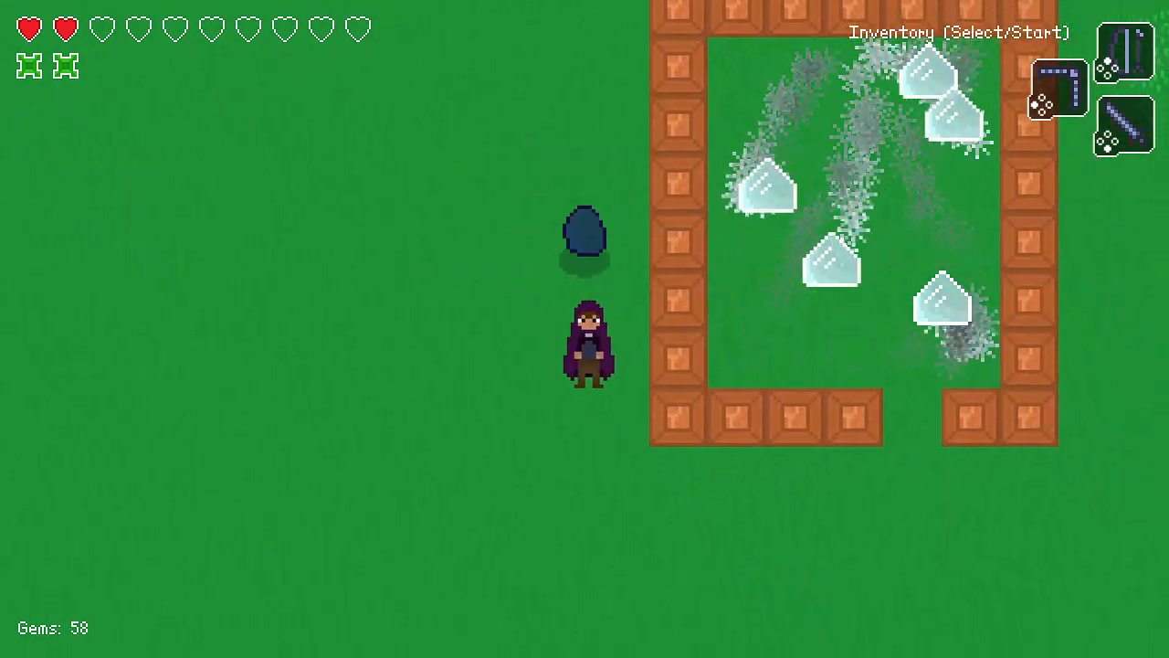
Walk the character around the enclosure to its beehive side and observe the ice globbers from there.
key(Right)
key(Right)
key(space)
key(space)
key(Up)
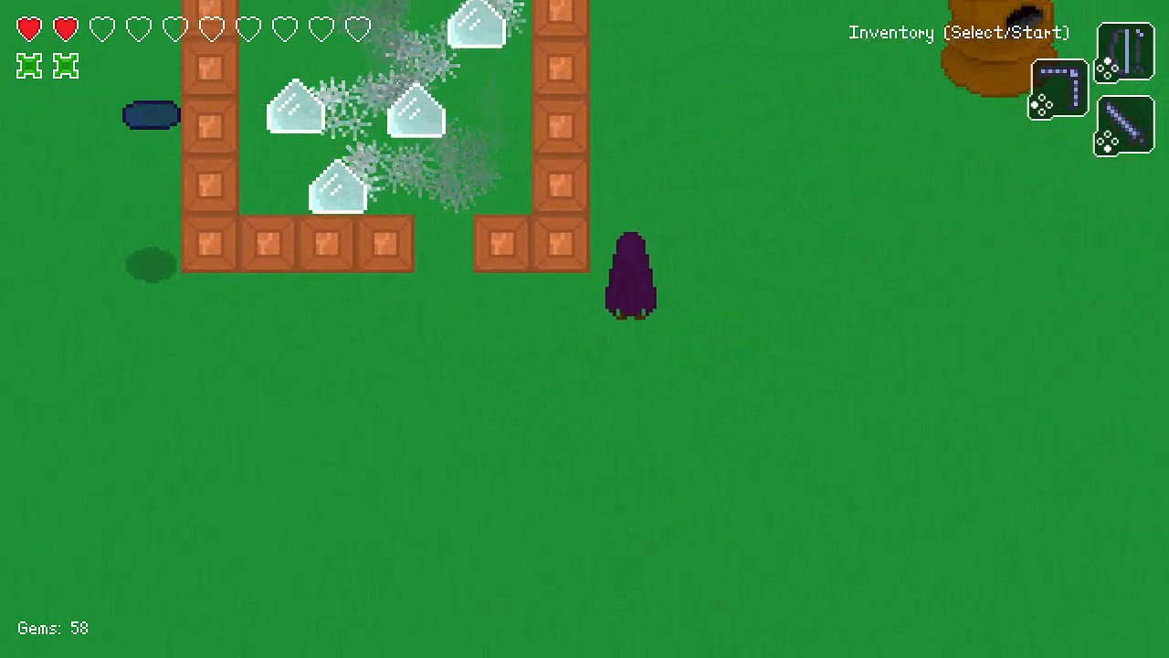
key(Right)
key(space)
key(space)
key(Down)
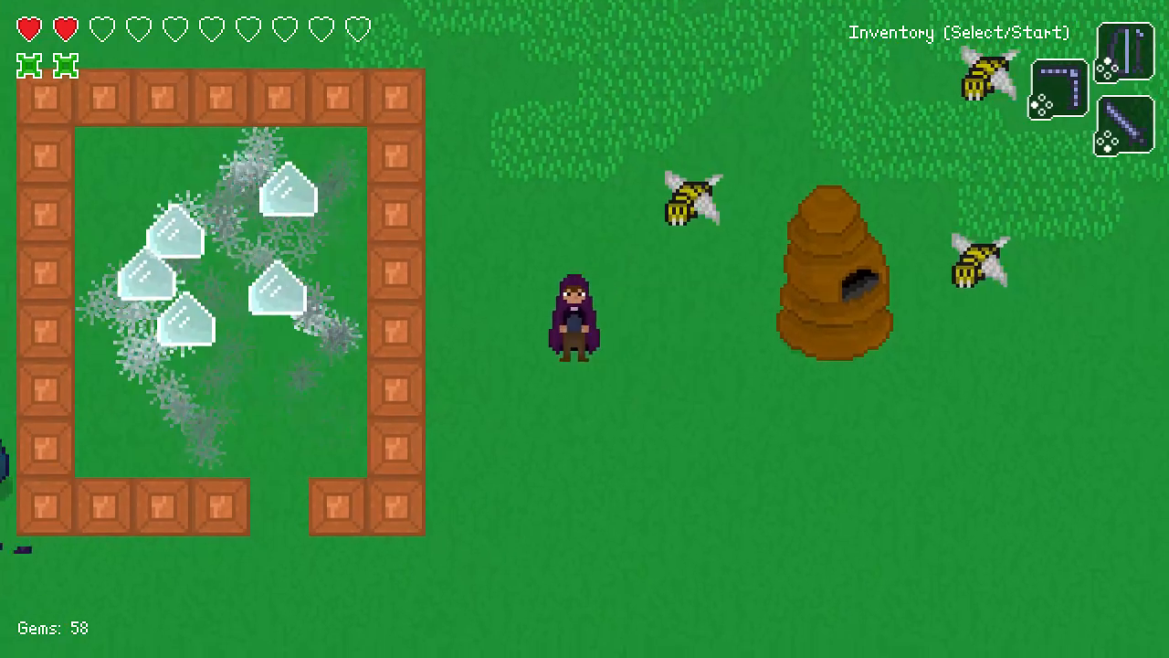
Test the ice globbers from the enclosure's opening, and exit the game from its title screen.
key(Left)
key(Left)
key(Up)
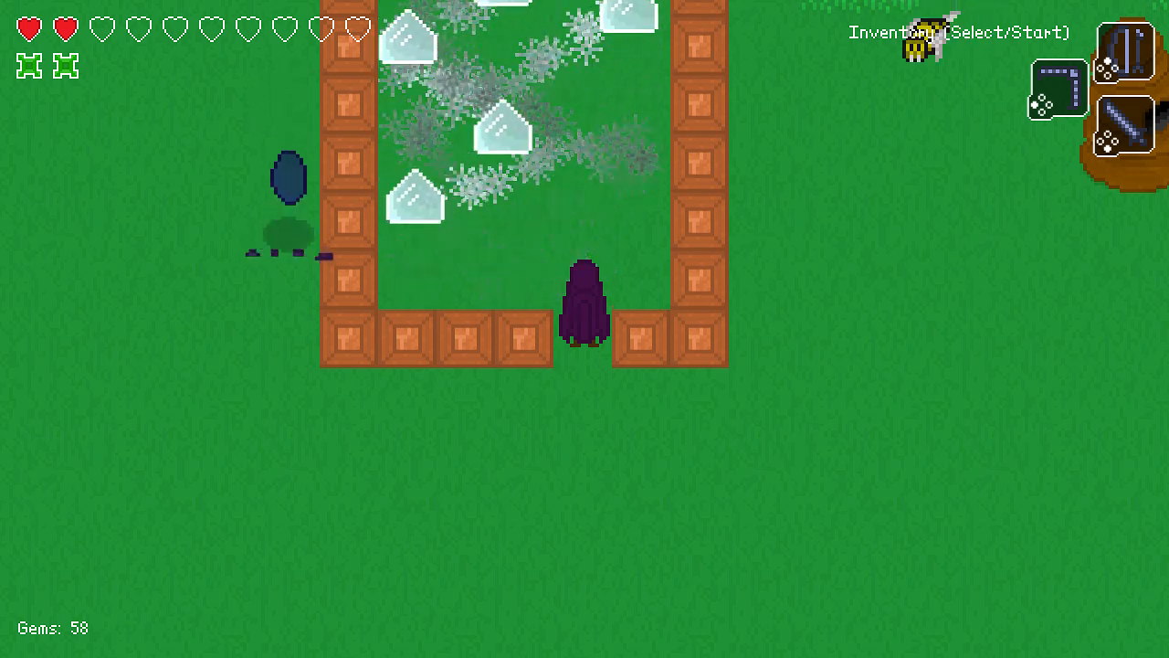
key(space)
key(space)
key(Up)
key(space)
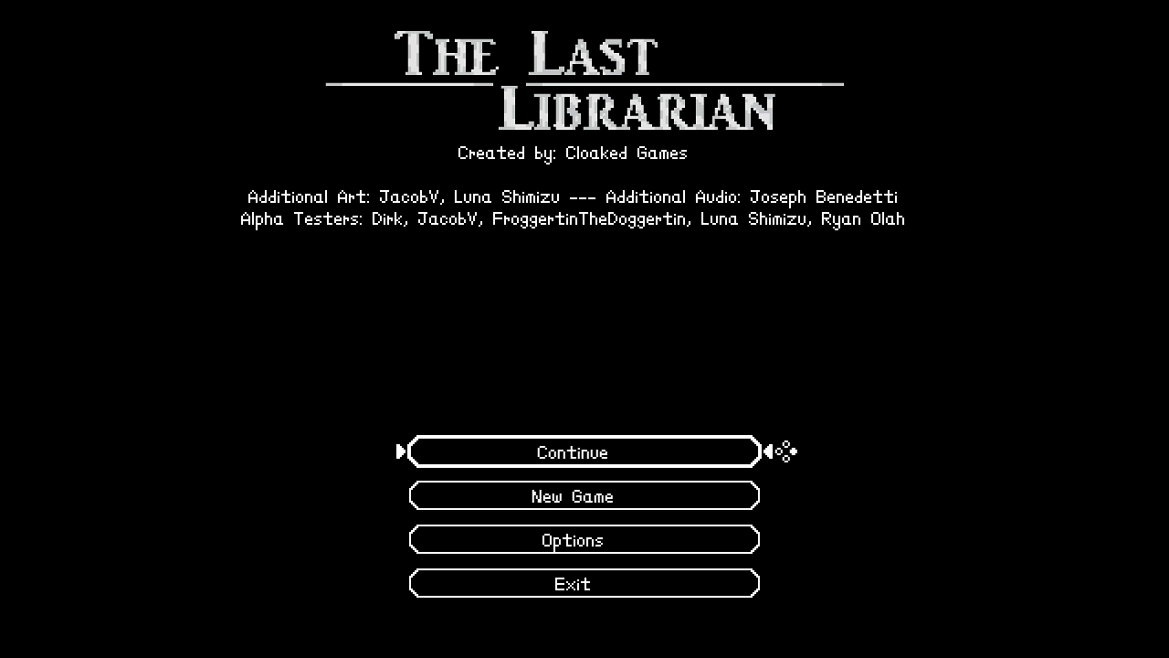
key(Up)
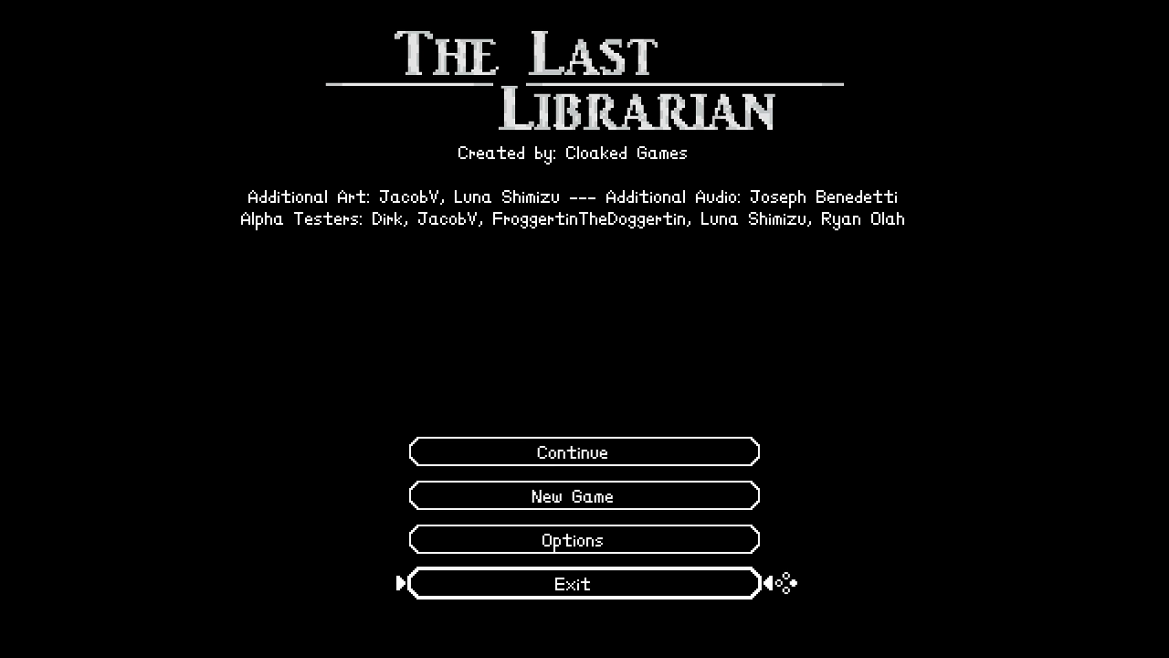
key(Return)
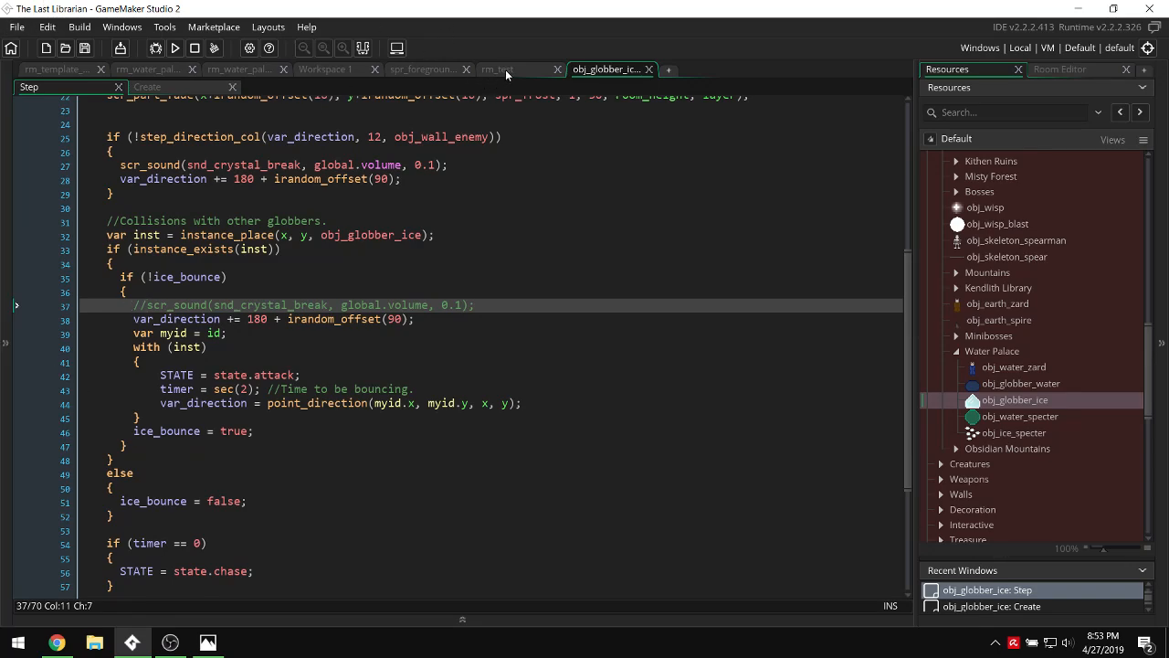
Place eight more obj_globber_ice instances inside the walled enclosure in rm_test and run the game.
click(506, 70)
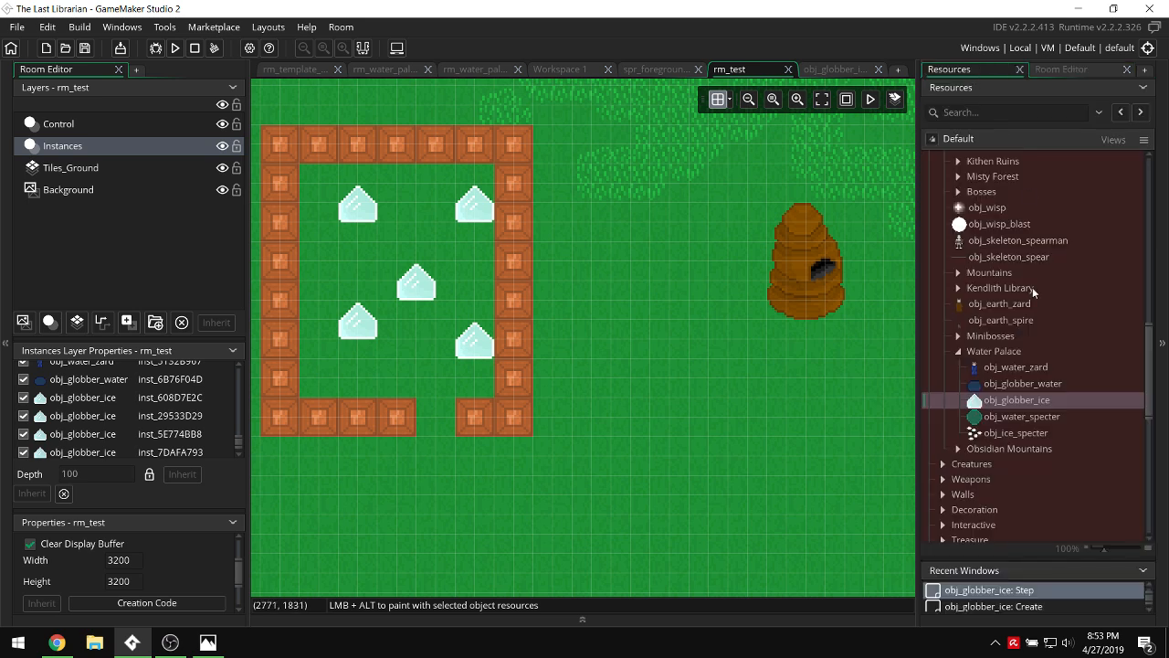
alt+click(435, 230)
alt+click(357, 250)
alt+click(338, 369)
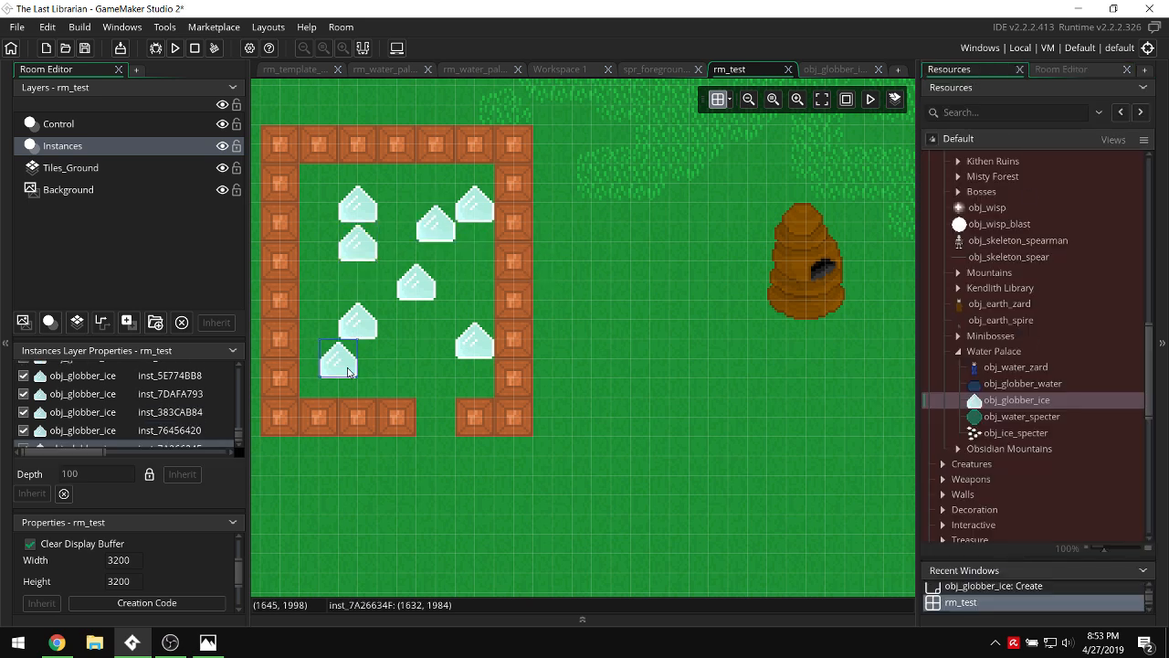
alt+click(475, 312)
alt+click(416, 365)
alt+click(332, 299)
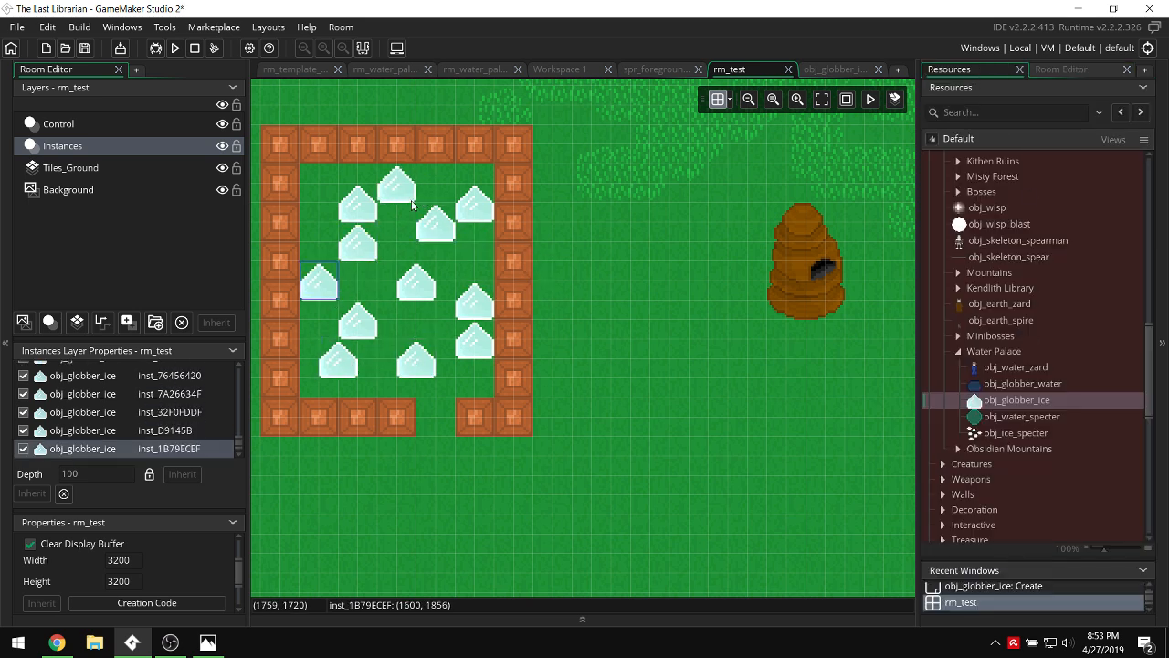
alt+click(410, 201)
alt+click(334, 195)
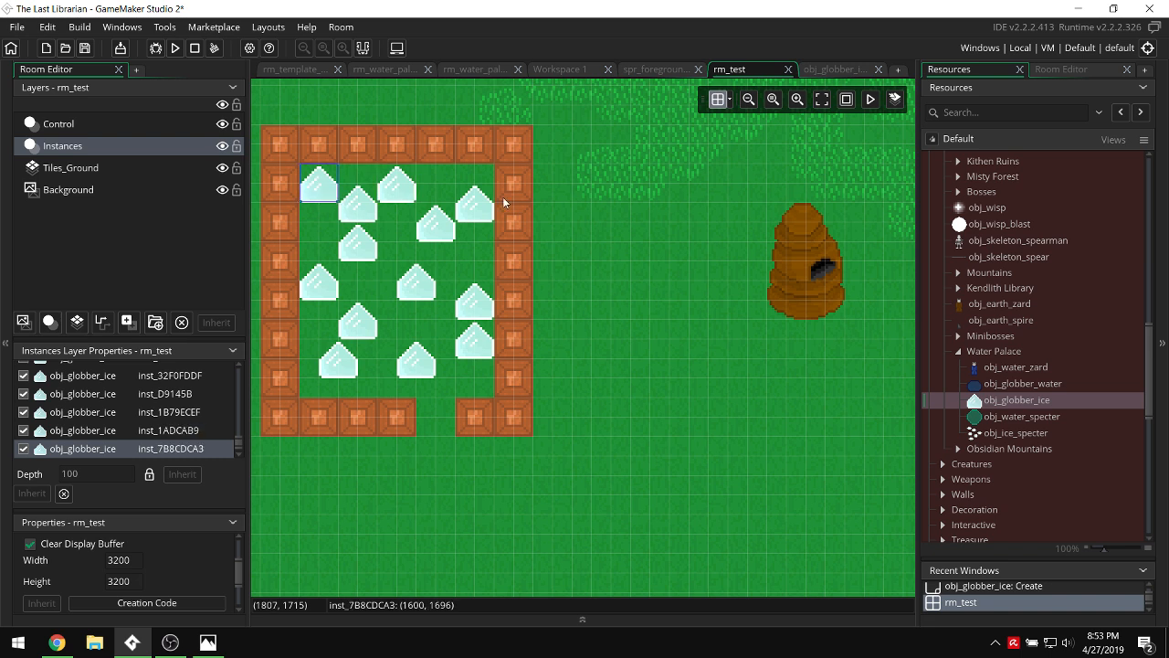
click(657, 384)
key(F5)
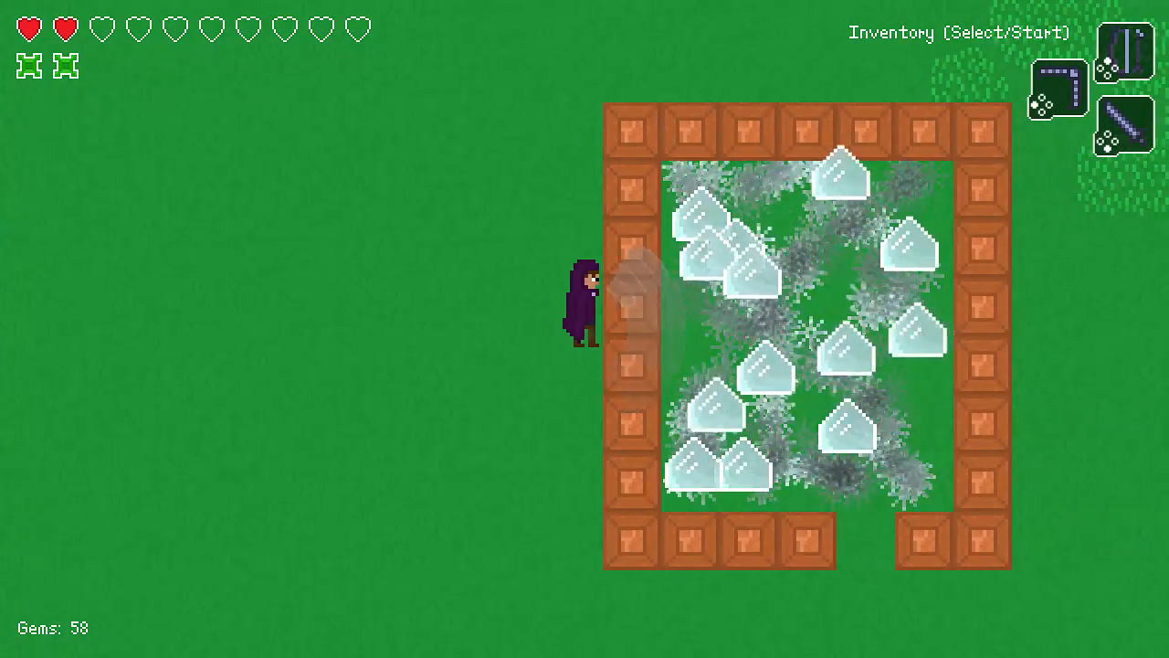
Examine the weapons and spells in the in-game inventory, including Flame Tide, the Librarian Bow and the Librarian Boomerang.
key(Return)
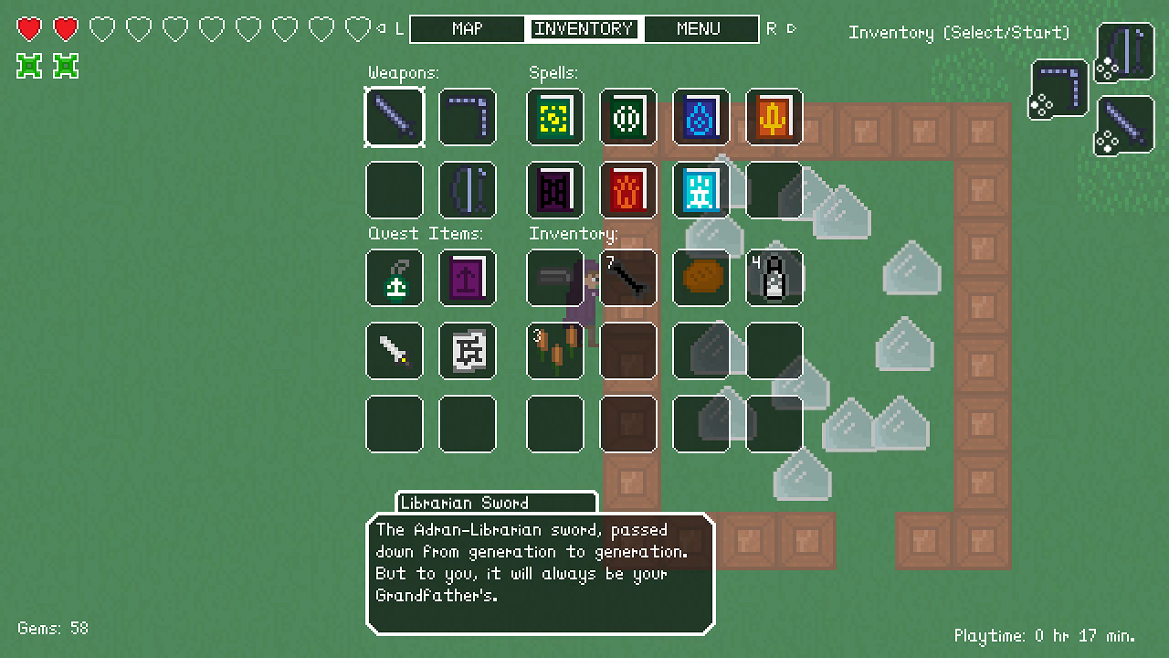
key(Right)
key(Right)
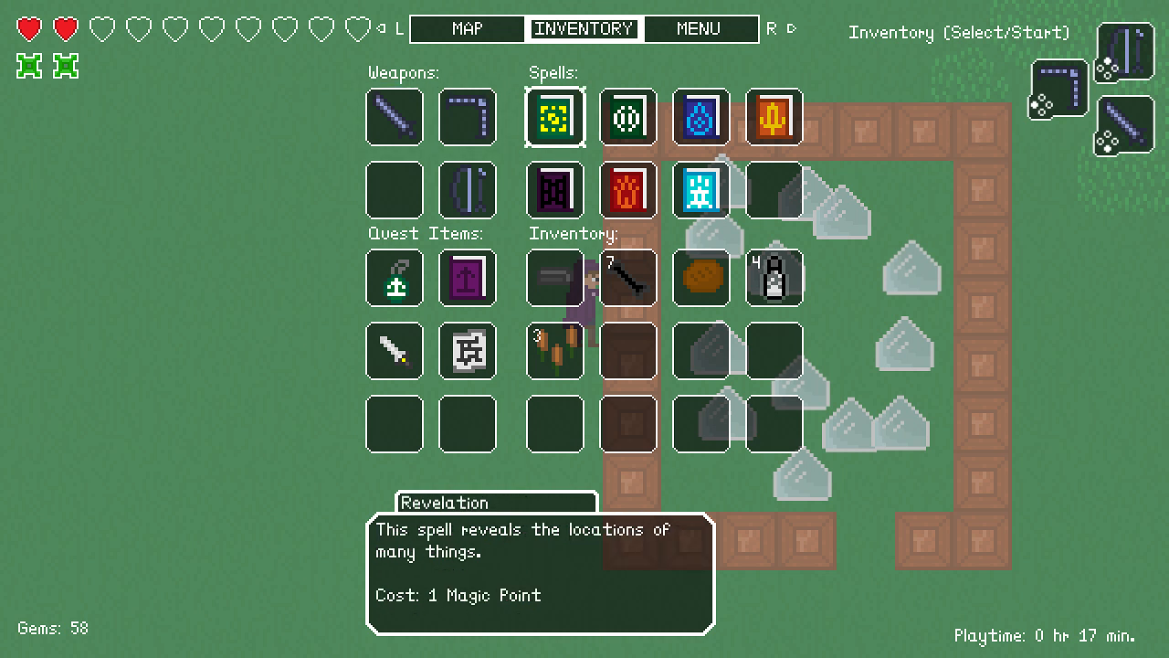
key(Right)
key(Right)
key(Down)
key(Left)
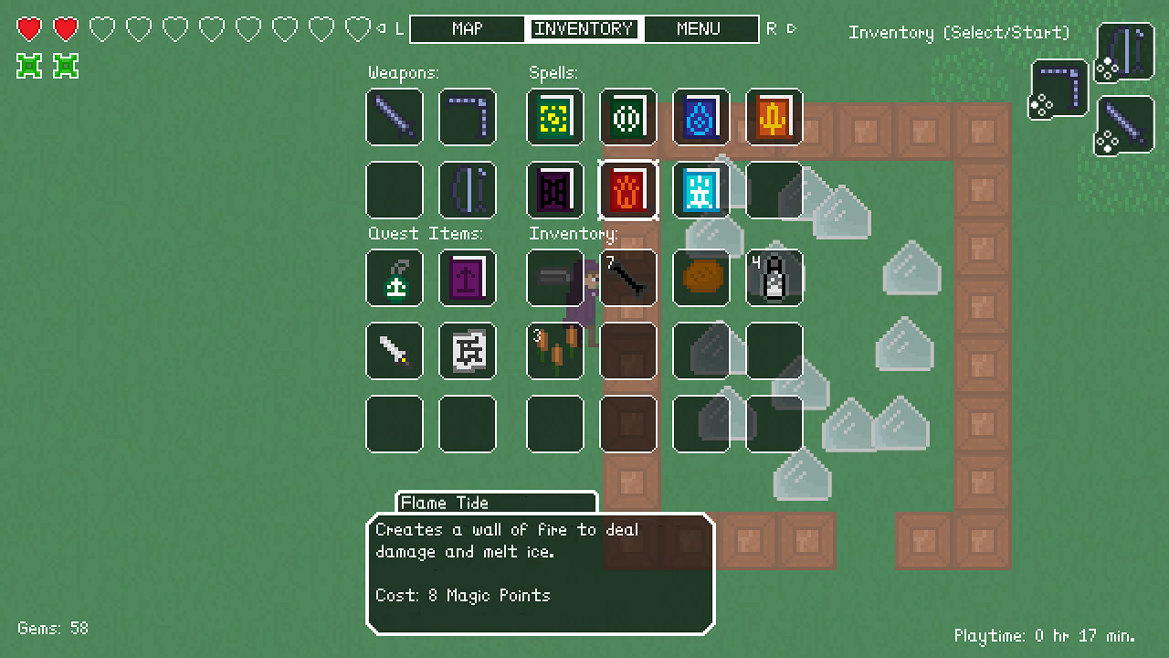
key(Left)
key(Left)
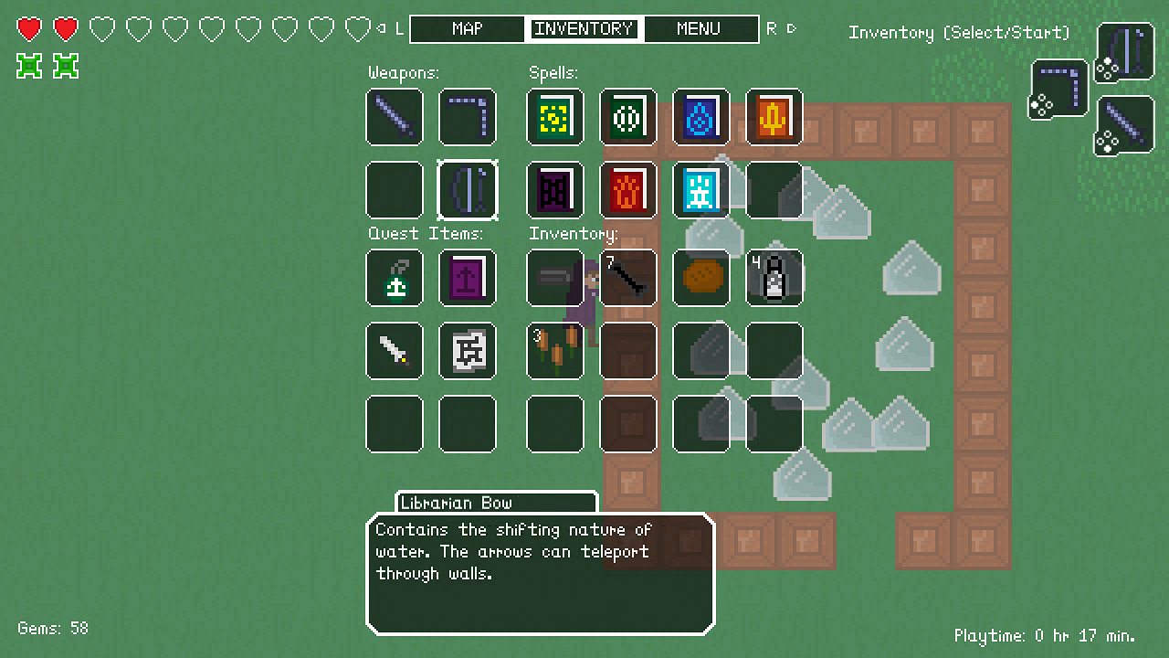
key(Up)
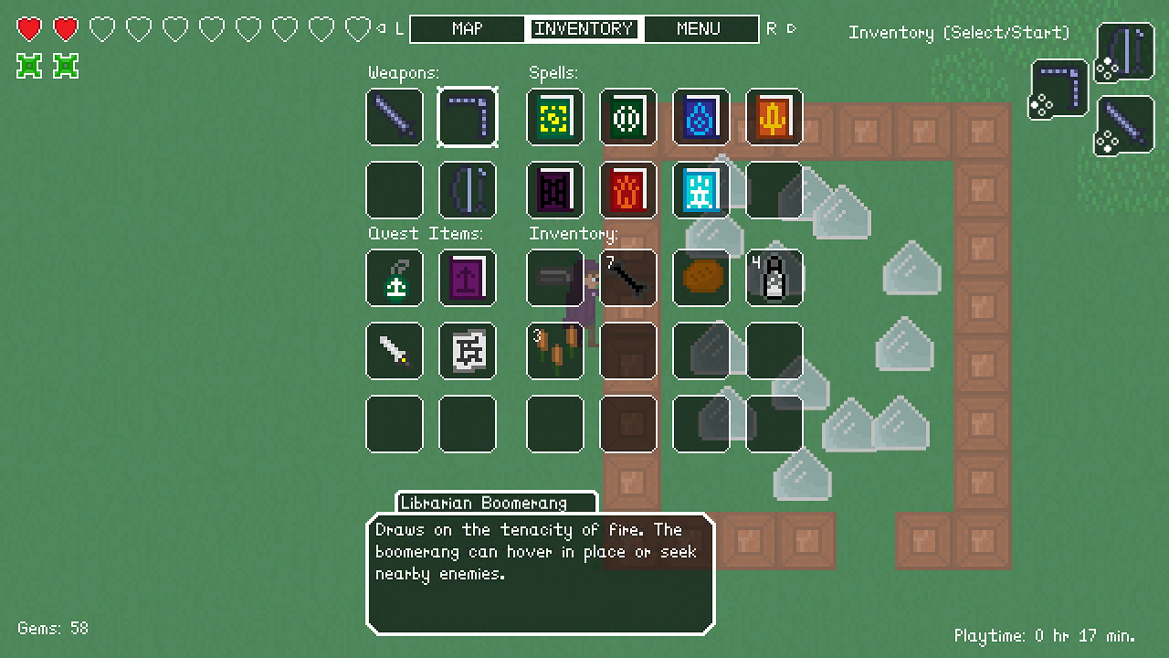
key(Down)
key(Right)
key(Up)
key(Left)
key(Left)
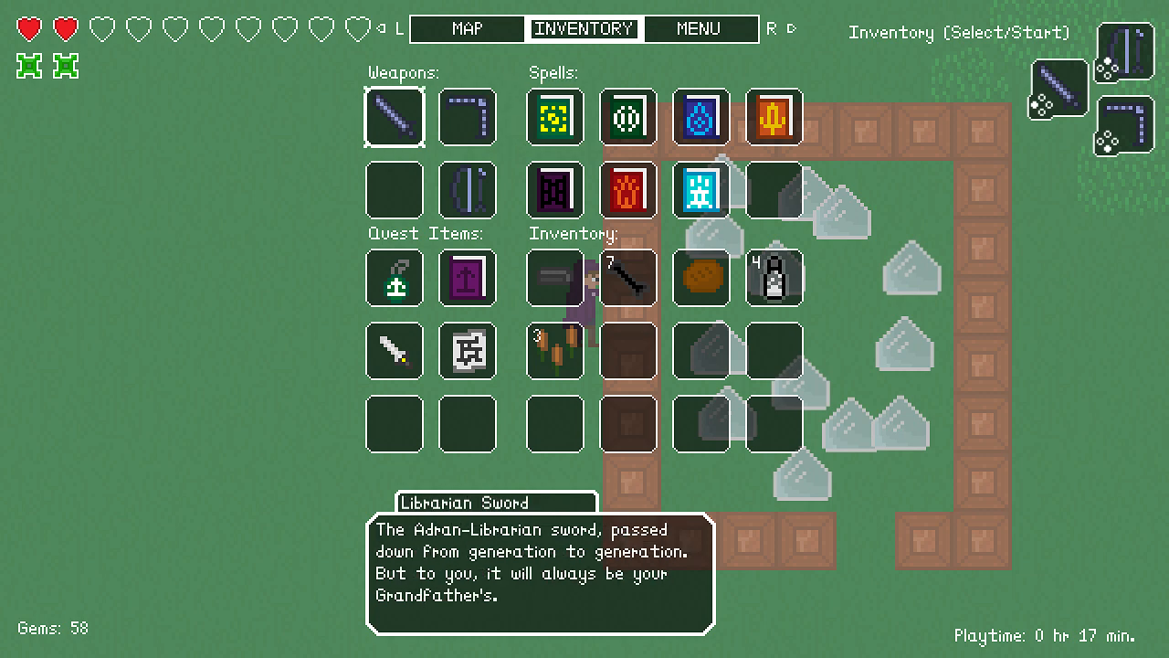
key(Escape)
Walk around to the enclosure's opening and fight the larger group of ice globbers from there.
key(Down)
key(space)
key(Right)
key(Up)
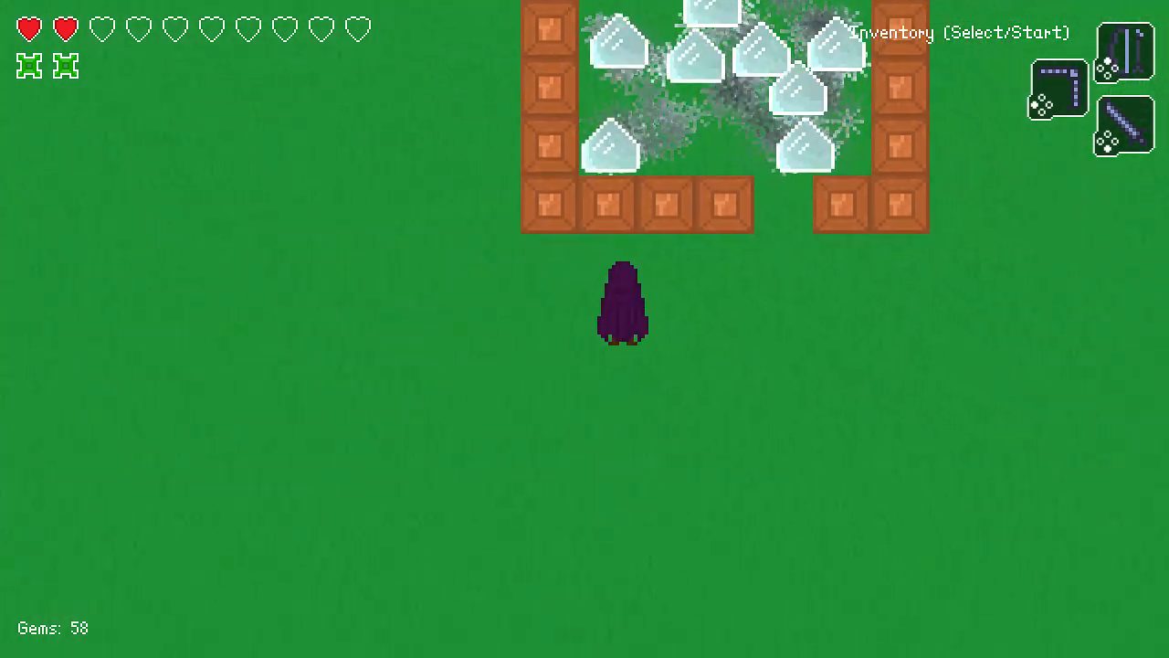
key(Right)
key(Up)
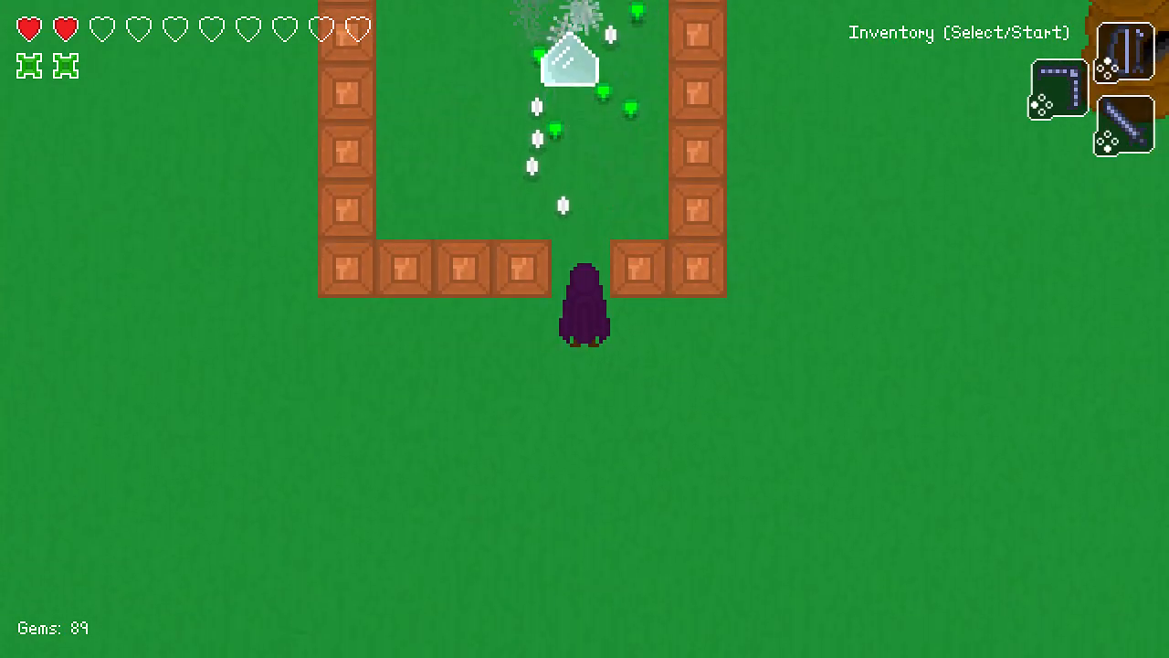
Enter the enclosure and collect the items dropped by the ice globbers.
key(Up)
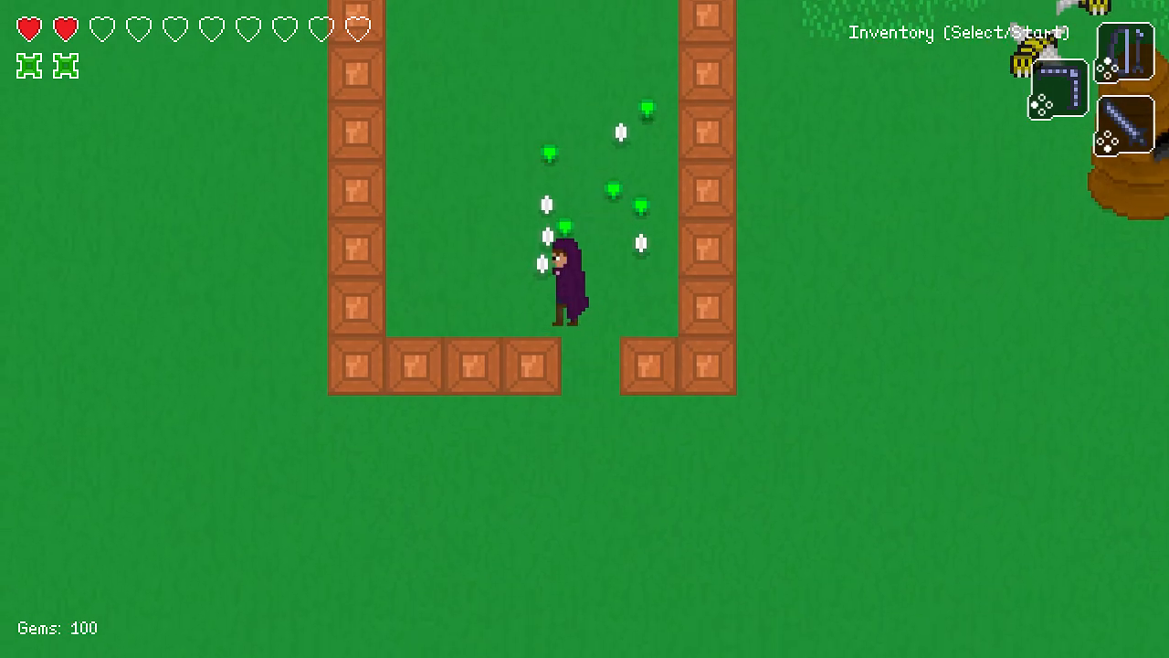
key(Up)
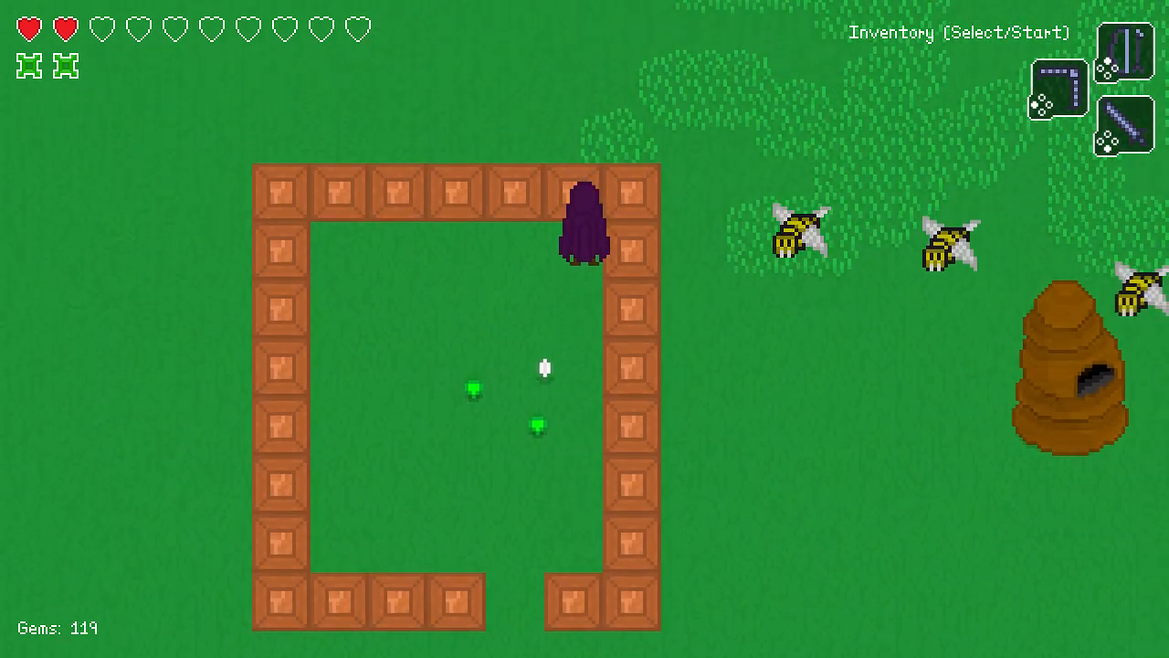
key(Down)
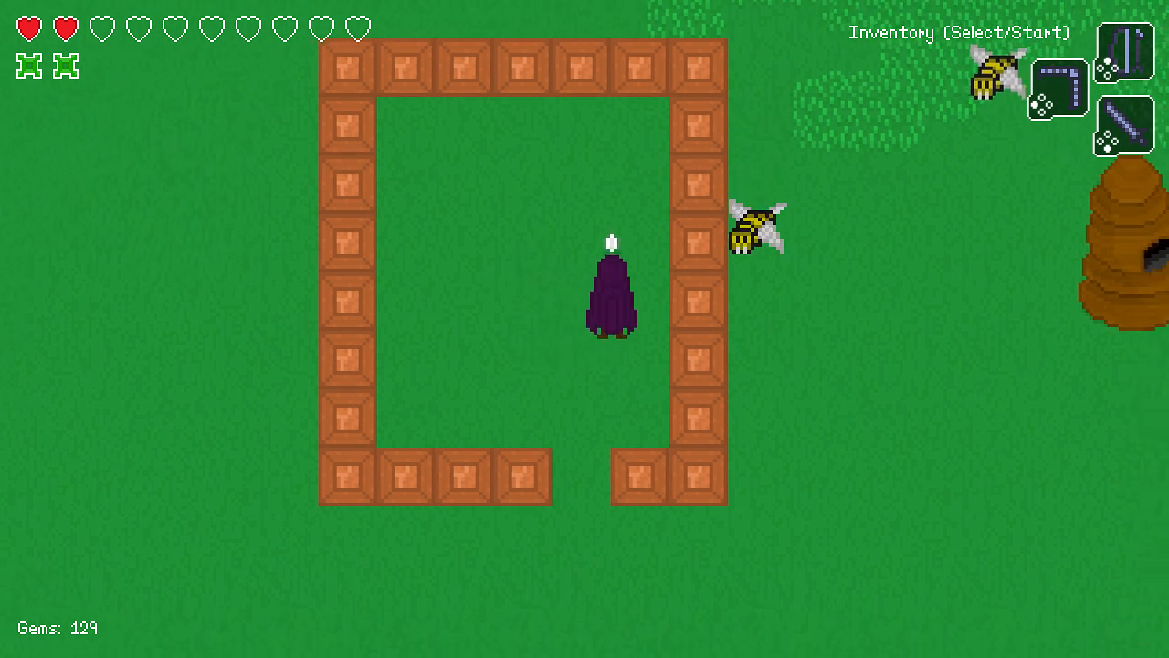
key(Up)
Attack the bees with the sword through the enclosure's wall facing the beehive.
key(Right)
key(Down)
key(space)
key(Right)
key(space)
key(space)
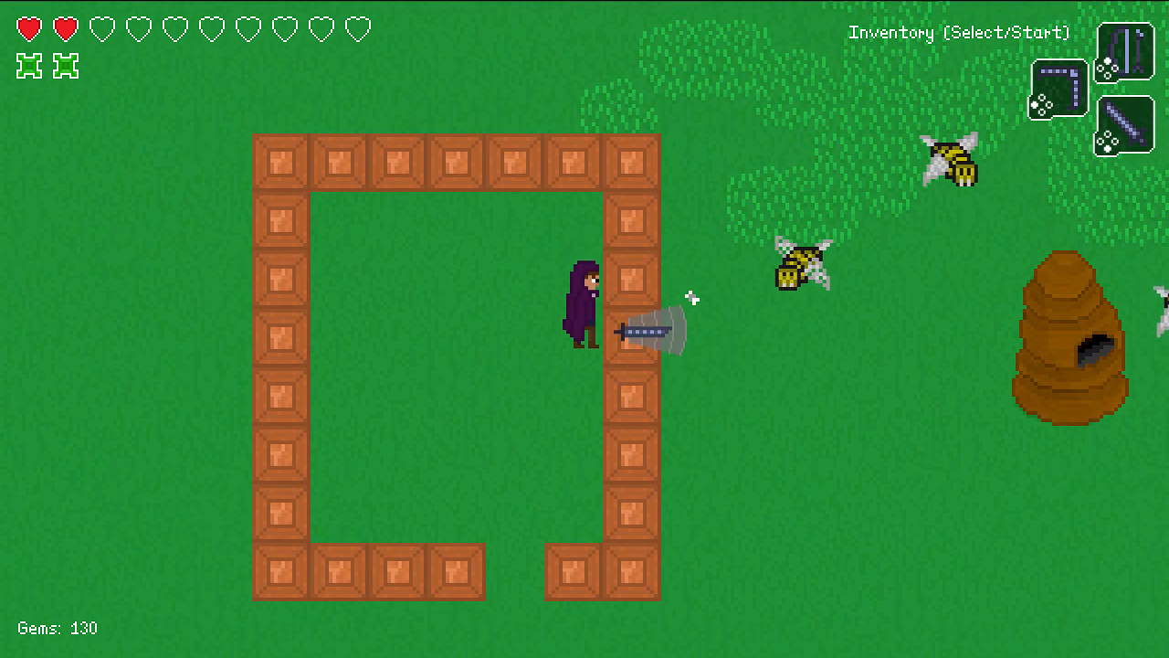
key(Up)
key(Right)
key(space)
key(space)
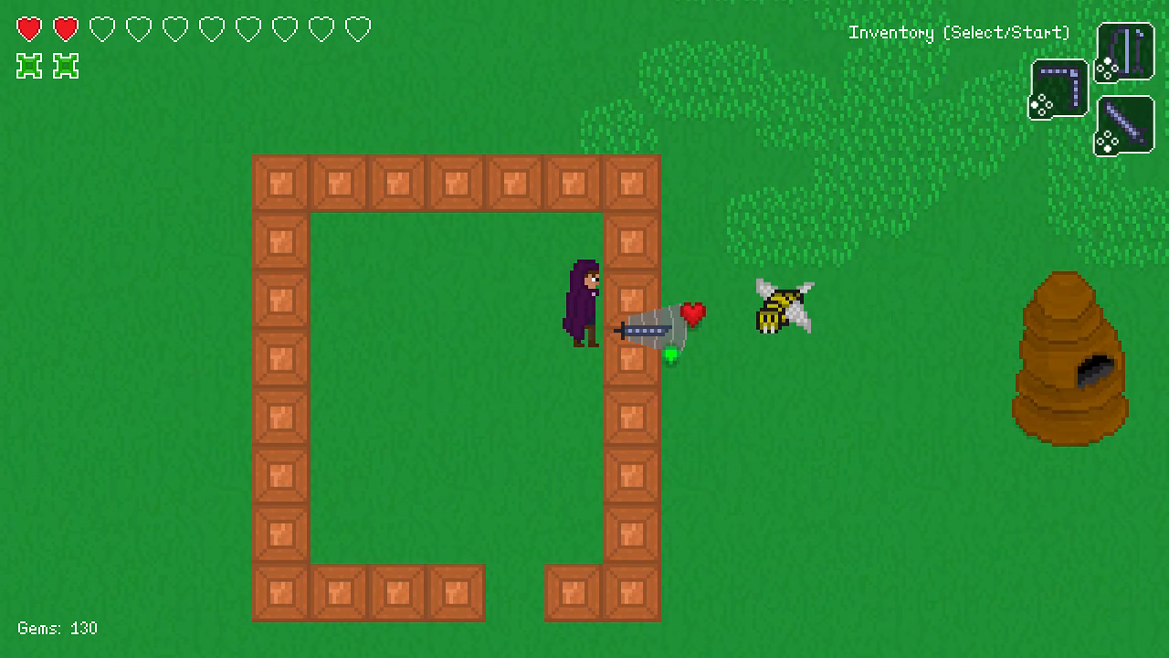
Leave the enclosure and collect the heart and green gem dropped outside the wall facing the beehive.
key(Down)
key(space)
key(Right)
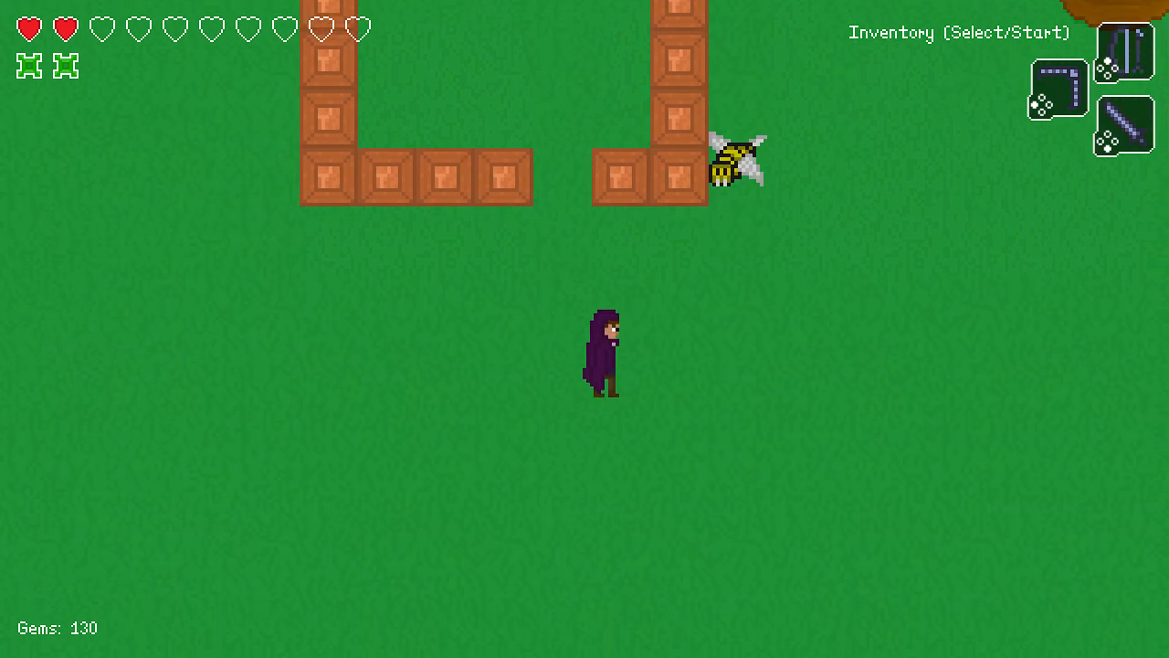
key(Right)
key(Up)
key(Left)
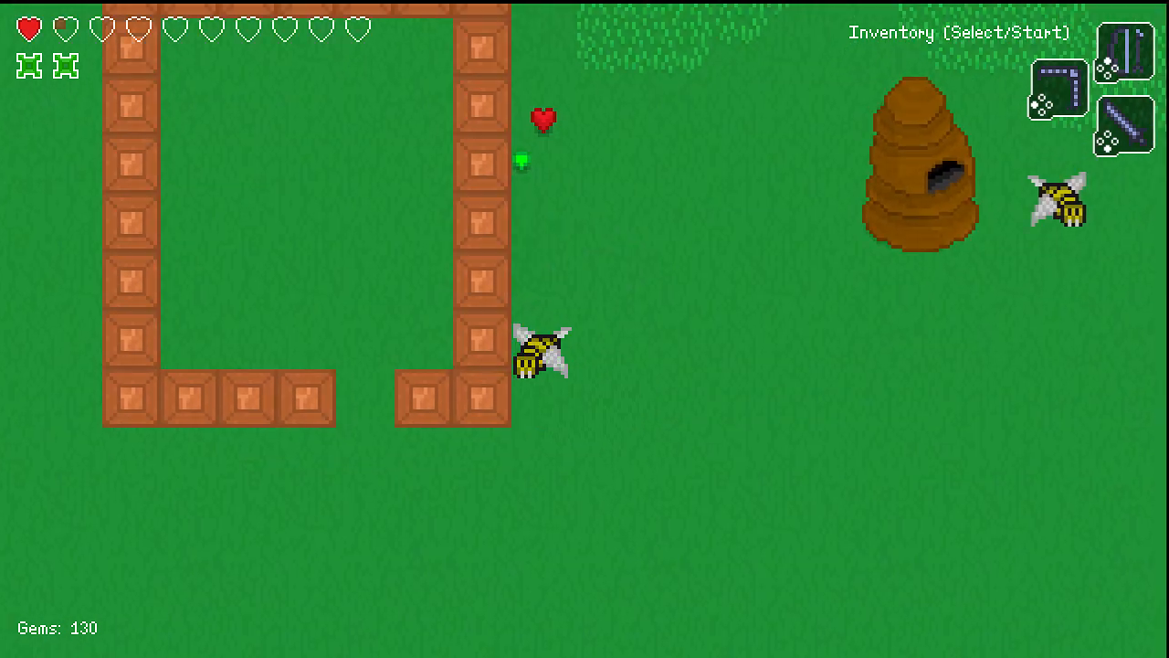
key(Up)
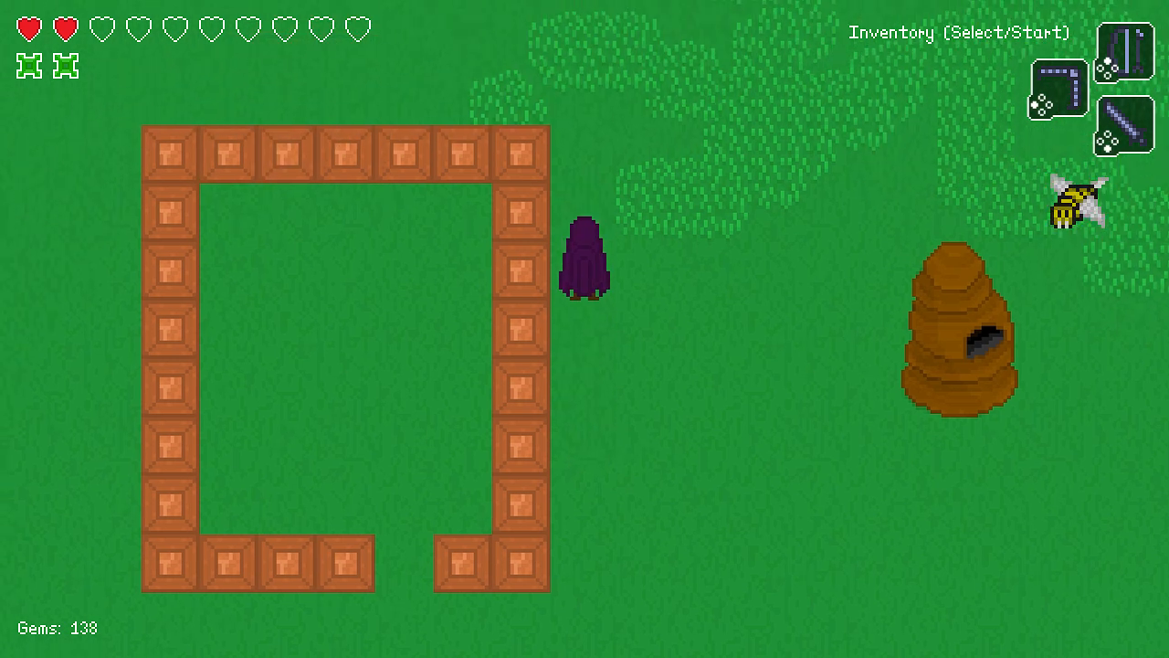
Walk the character back around the corner to the enclosure's opening.
key(Down)
key(space)
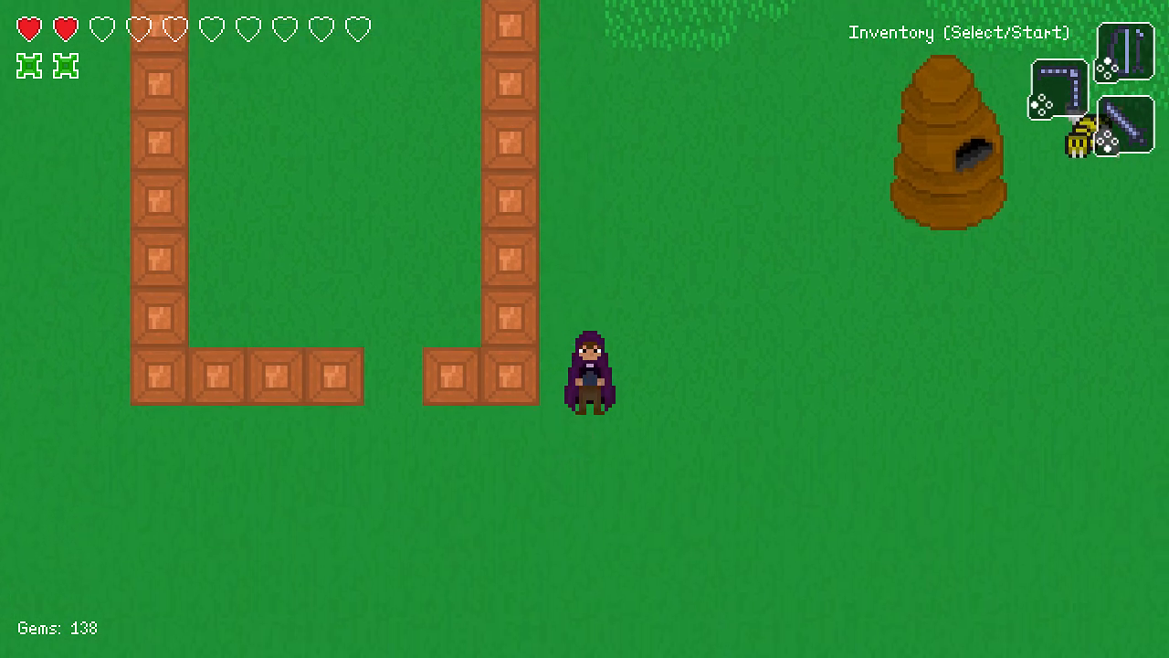
key(Left)
key(Up)
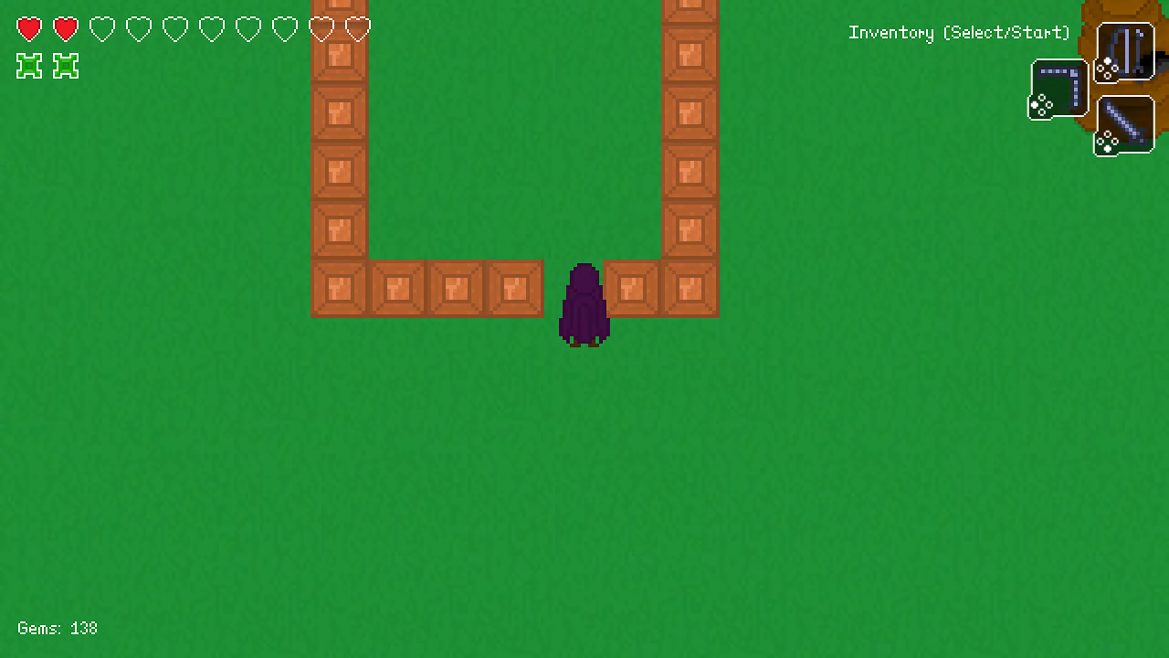
Walk the character into the empty enclosure, back out, and along its outer wall while swinging the sword.
key(space)
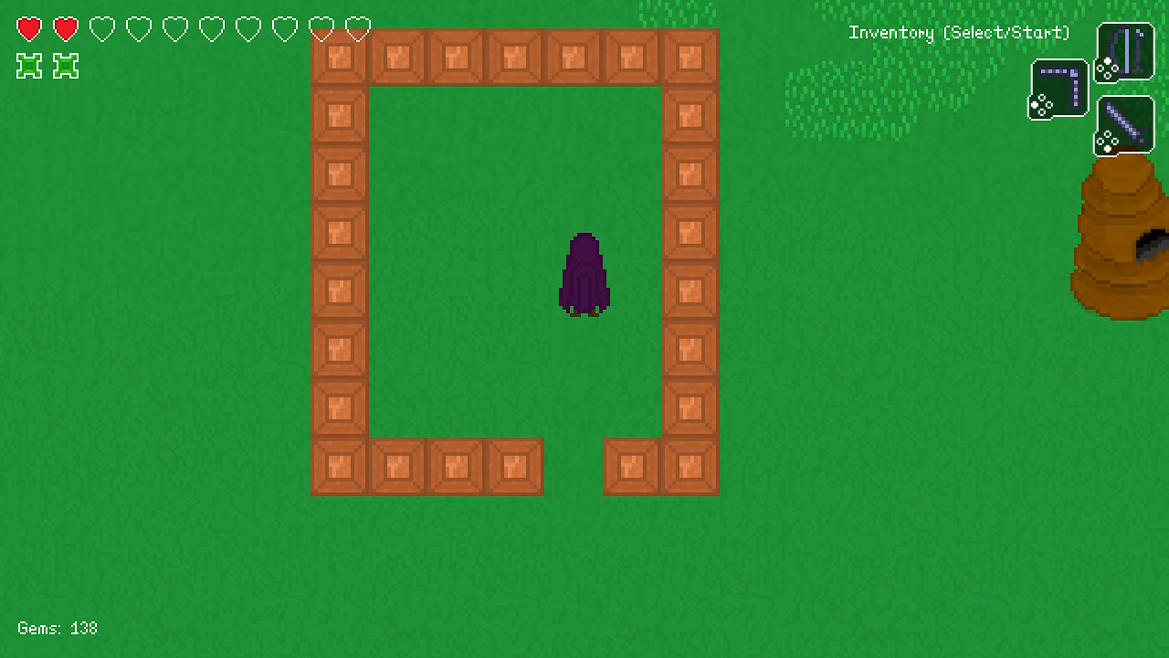
key(Down)
key(Left)
key(Down)
key(space)
key(Left)
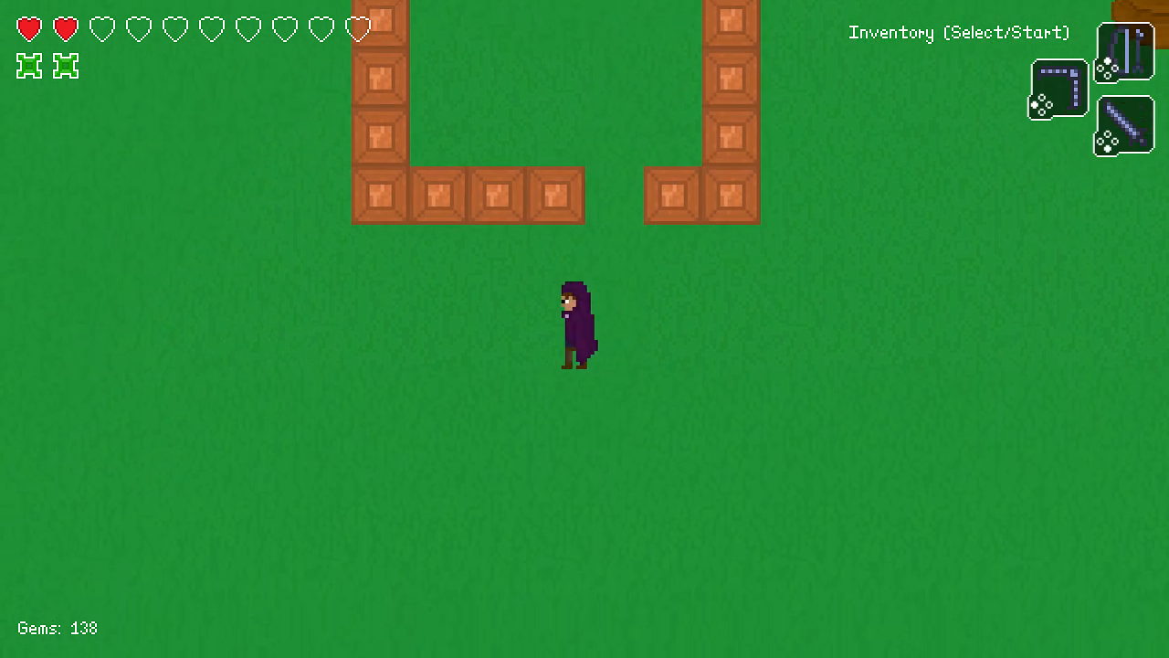
key(space)
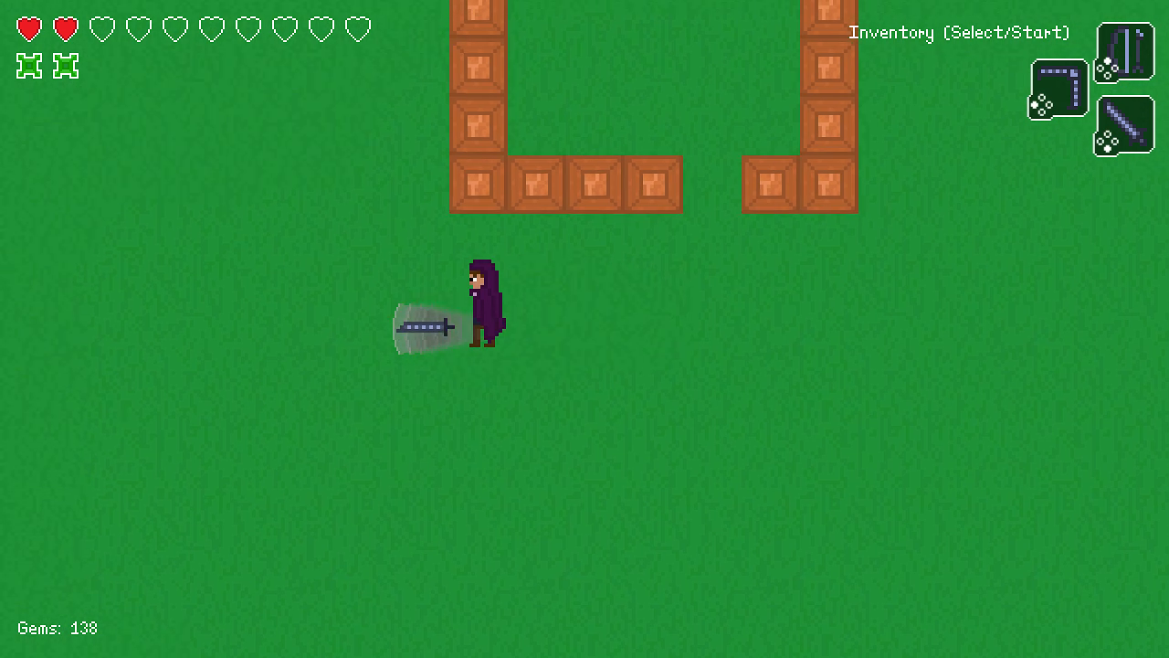
key(Left)
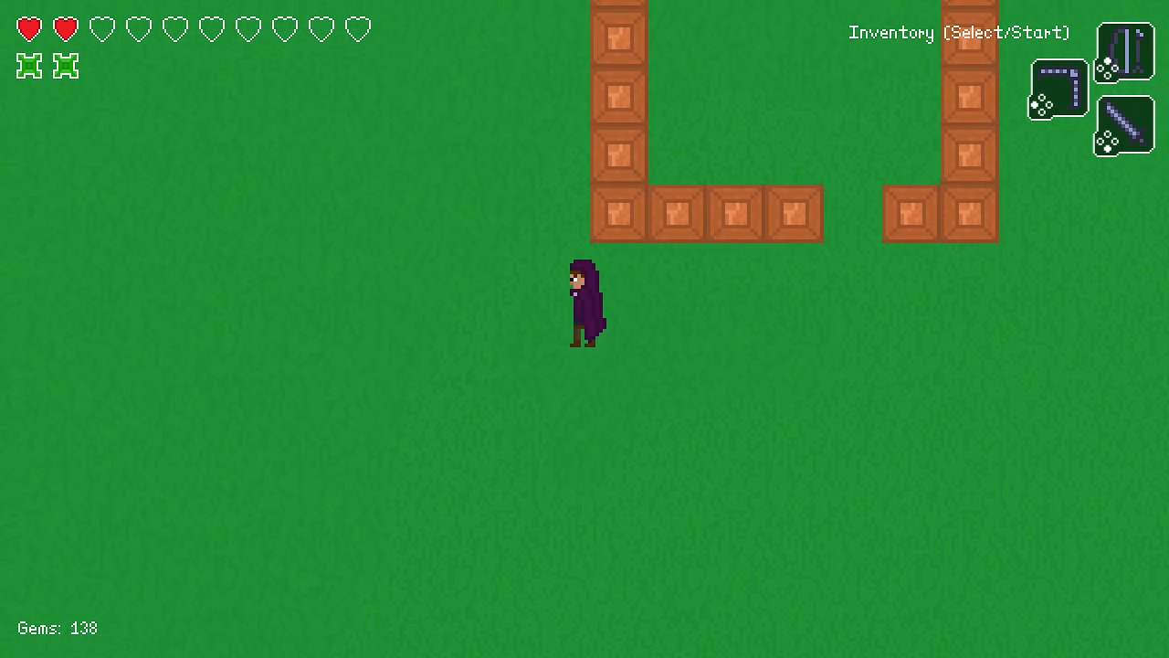
Return to the enclosure's opening, swing the sword inside the empty enclosure, and walk back out.
key(Right)
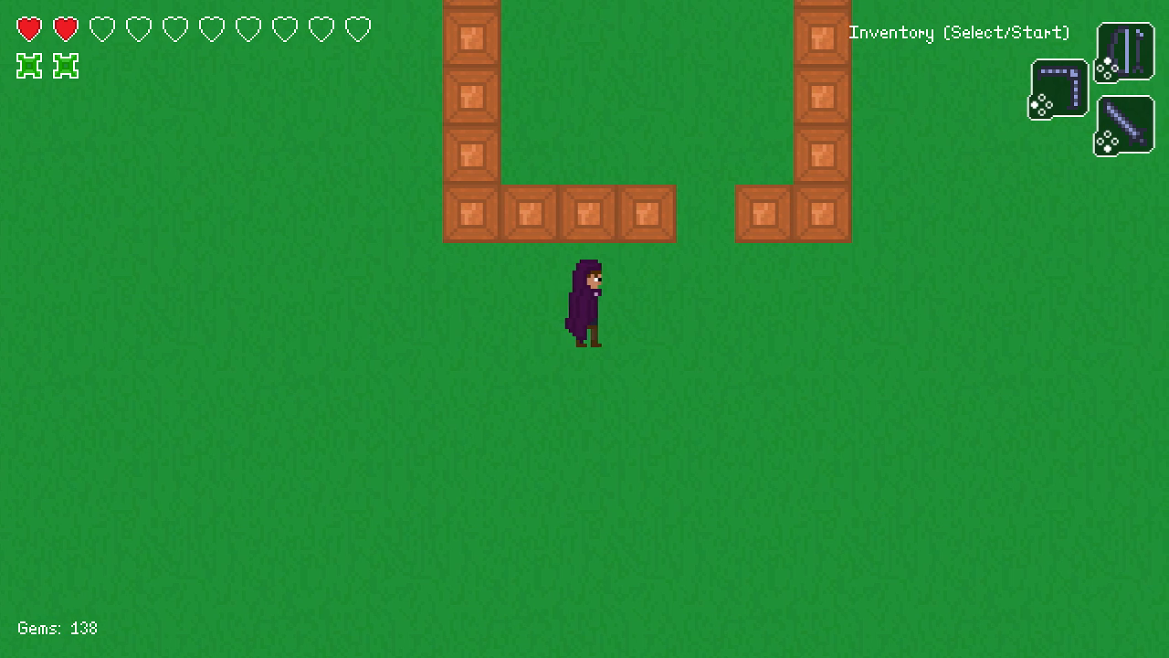
key(Right)
key(Up)
key(Left)
key(Up)
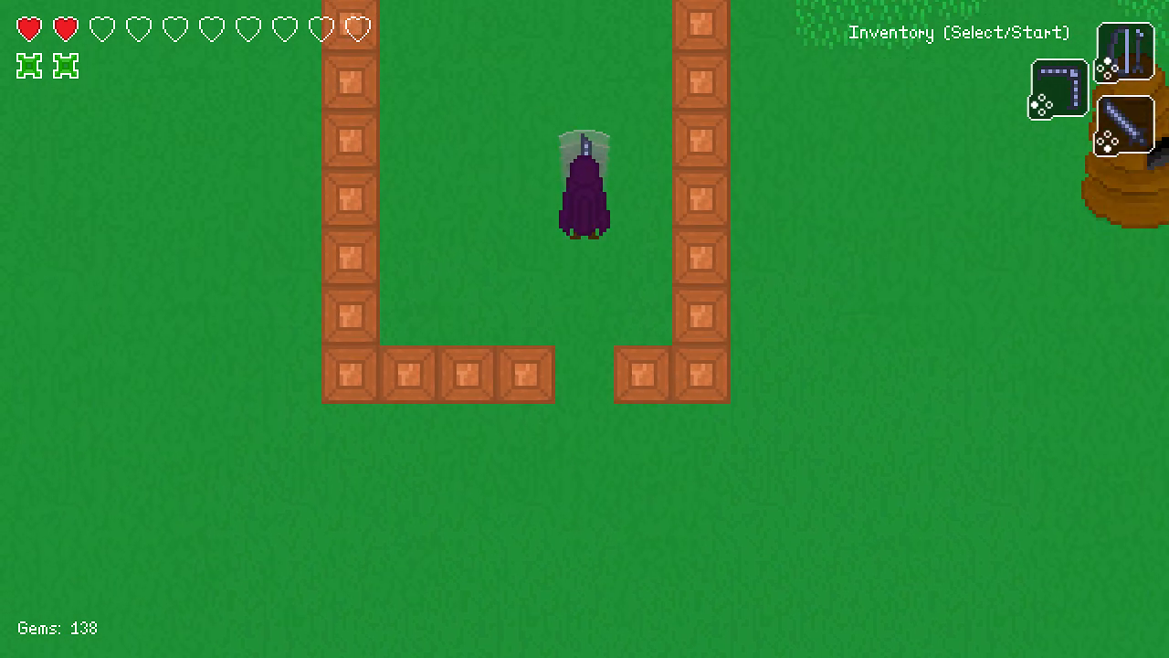
key(Down)
key(Down)
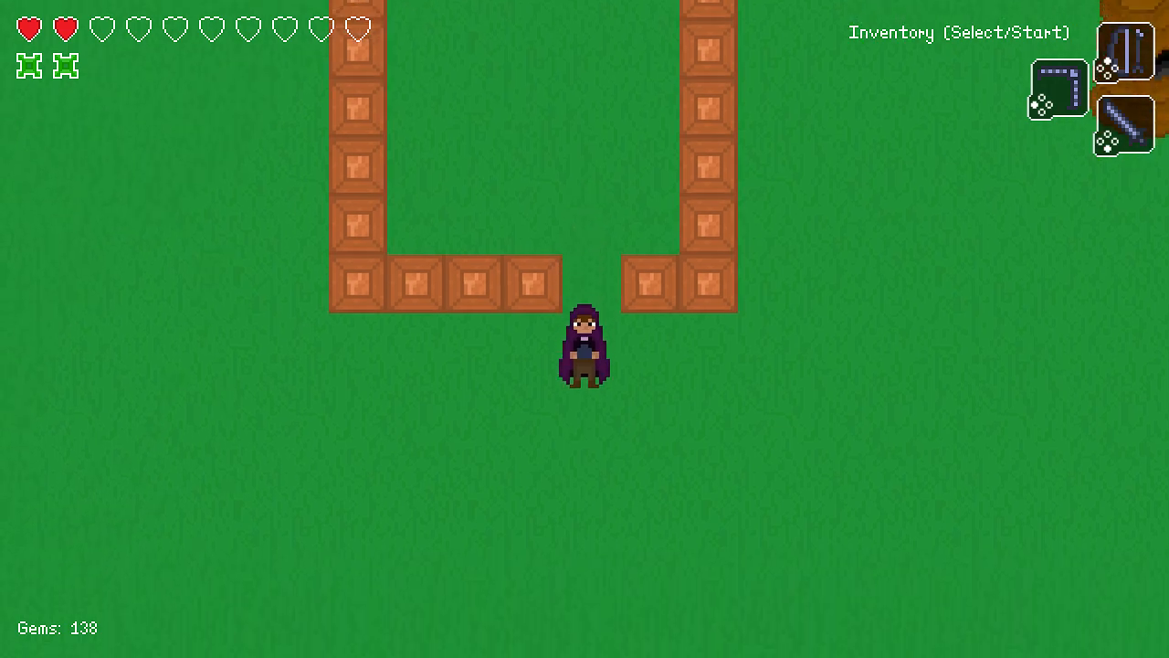
Quit the playtest and return to the rm_test room in GameMaker Studio 2.
key(x)
key(Escape)
key(Up)
key(Return)
key(Down)
key(Return)
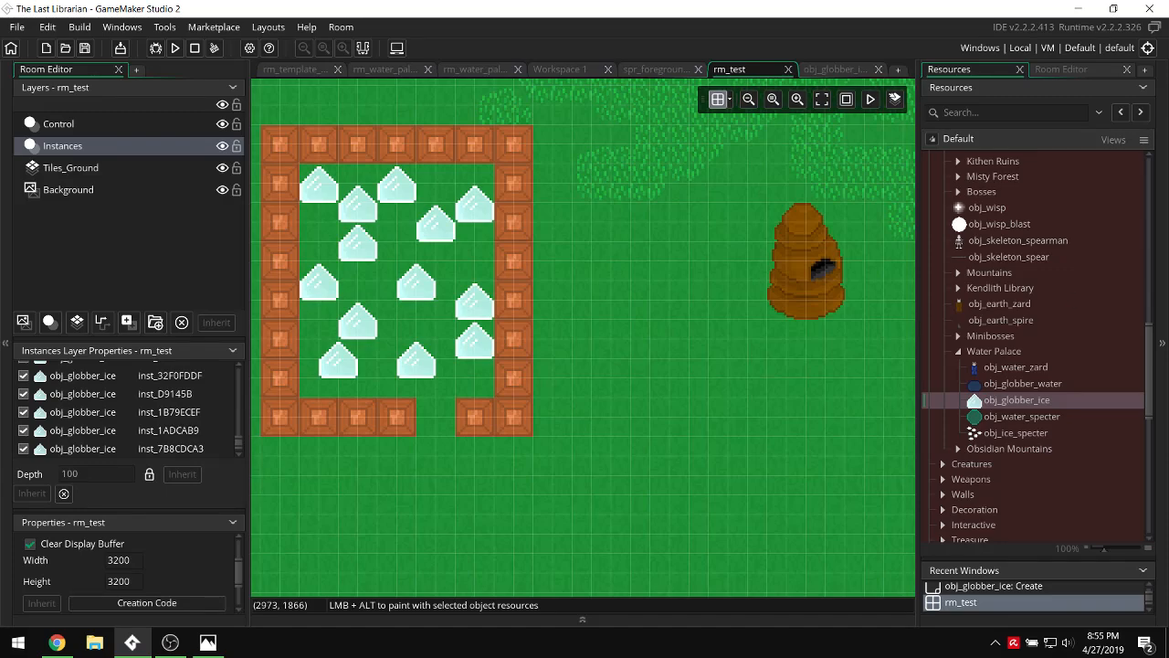
Place several additional obj_globber_ice instances in the middle of the rm_test sandstone enclosure.
key(alt+Tab)
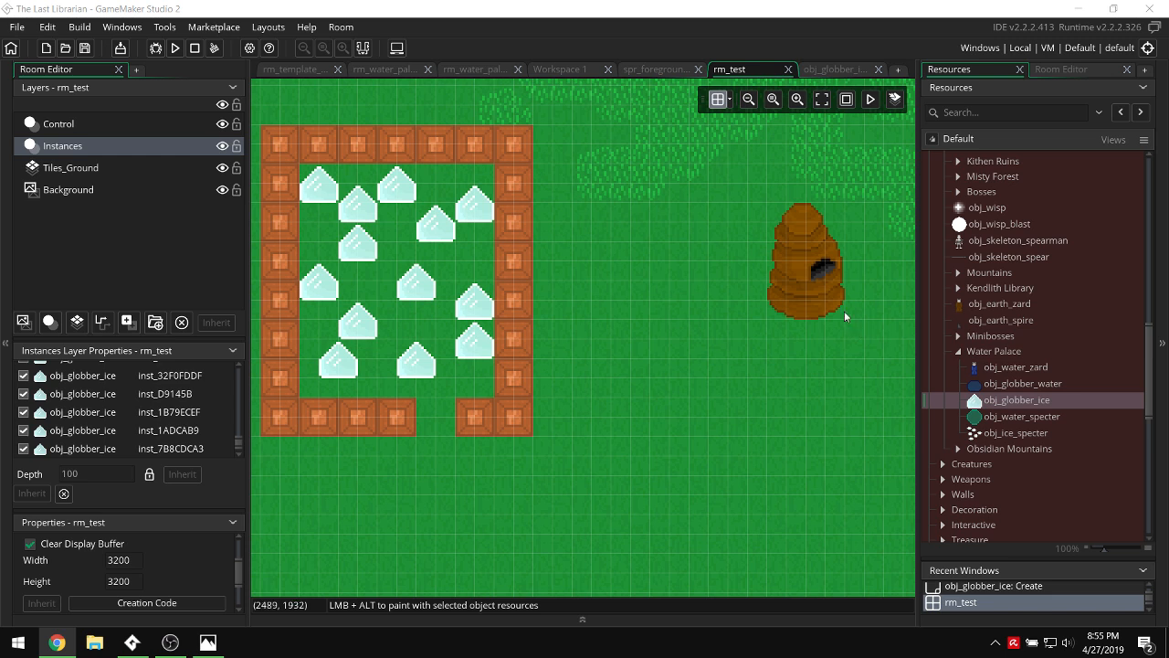
click(530, 313)
click(589, 285)
shift+scroll(607, 259, left, 3)
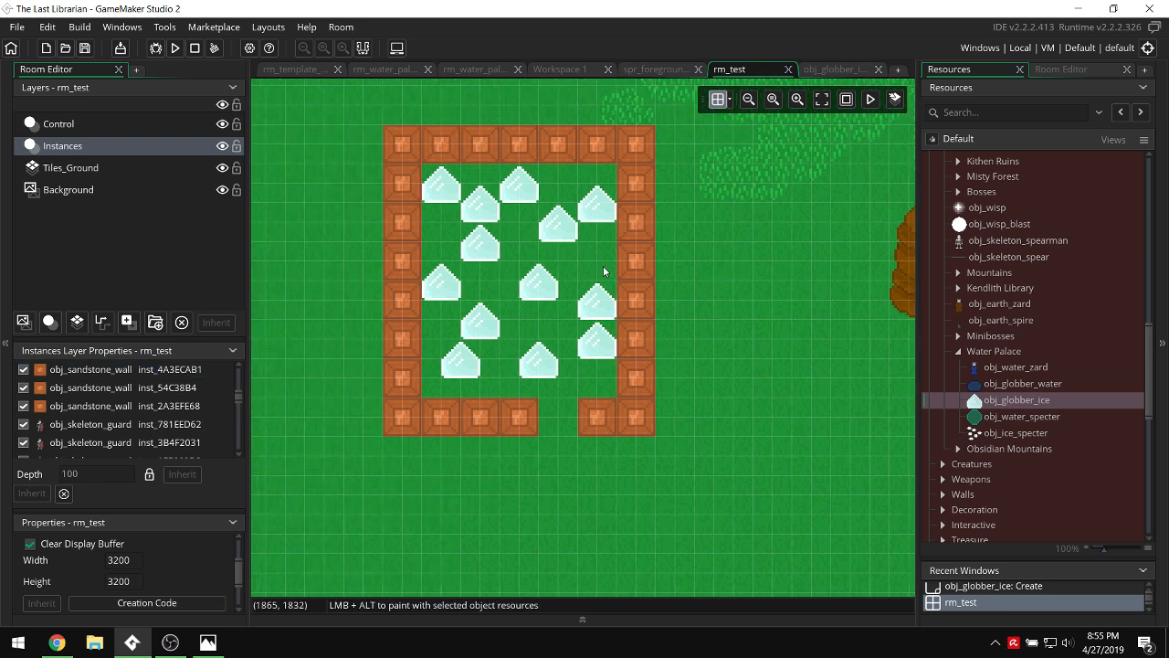
click(519, 417)
drag(553, 419, 562, 430)
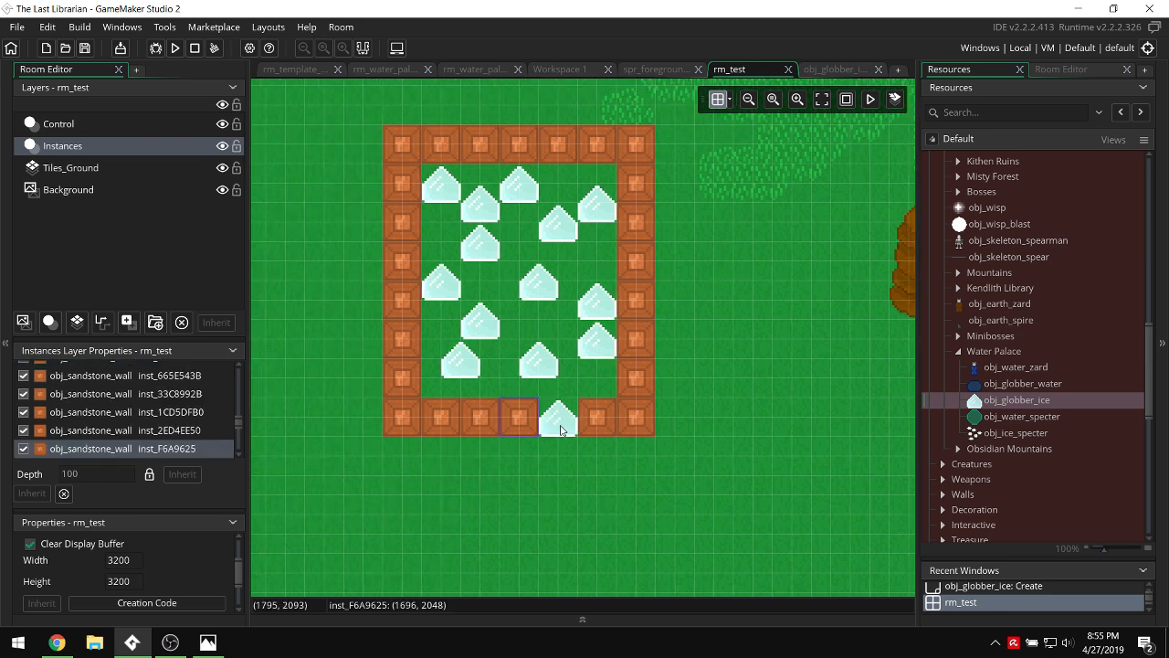
alt+click(576, 284)
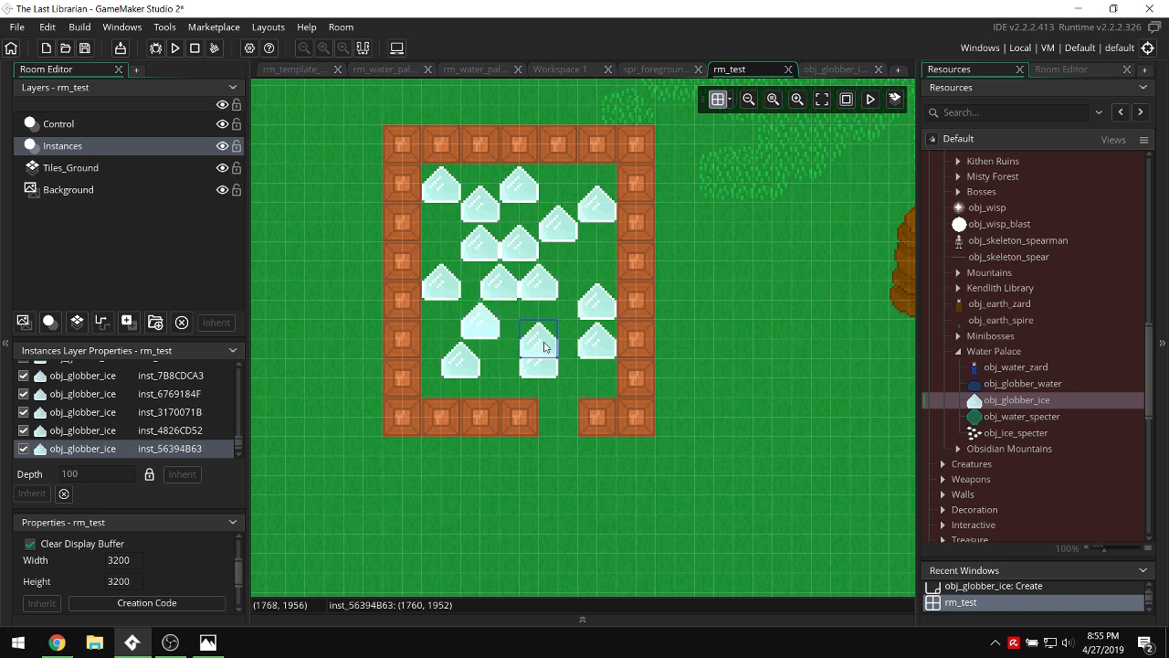
Add more obj_globber_ice instances between the existing ones across the upper half of the enclosure.
alt+click(566, 289)
alt+click(585, 252)
alt+click(527, 250)
alt+click(488, 212)
alt+click(470, 212)
alt+click(545, 209)
alt+click(564, 211)
alt+click(565, 250)
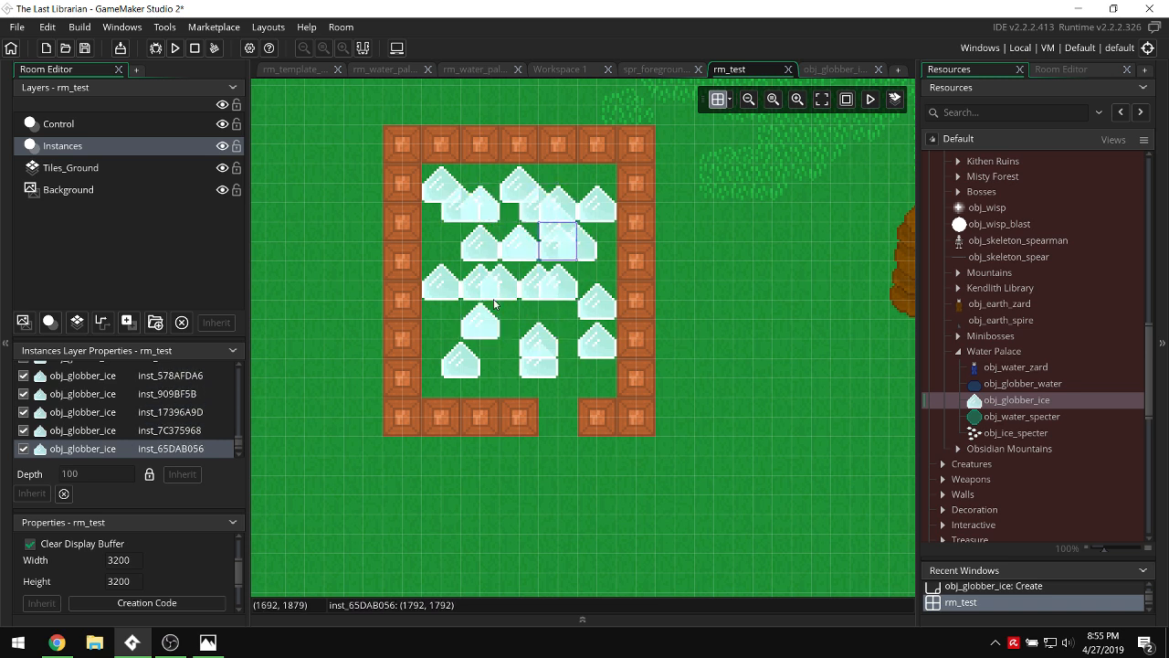
Fill the lower half of the enclosure with obj_globber_ice instances and paint more up through its upper half.
alt+click(446, 325)
mouse_move(446, 345)
alt+mouse_down()
mouse_move(483, 347)
mouse_move(545, 307)
alt+mouse_up()
alt+click(503, 382)
alt+click(506, 363)
alt+click(562, 327)
alt+click(581, 342)
alt+click(584, 306)
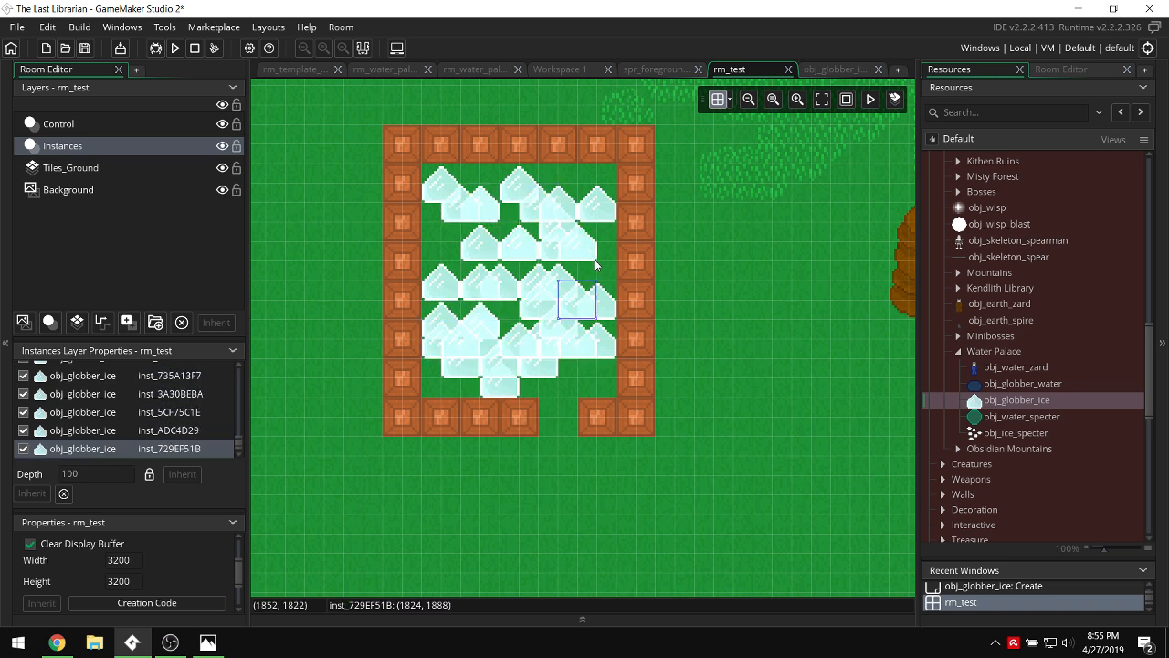
mouse_move(595, 265)
alt+mouse_down()
mouse_move(449, 257)
mouse_move(596, 199)
mouse_move(543, 312)
mouse_move(577, 374)
mouse_move(480, 261)
mouse_move(483, 181)
alt+mouse_up()
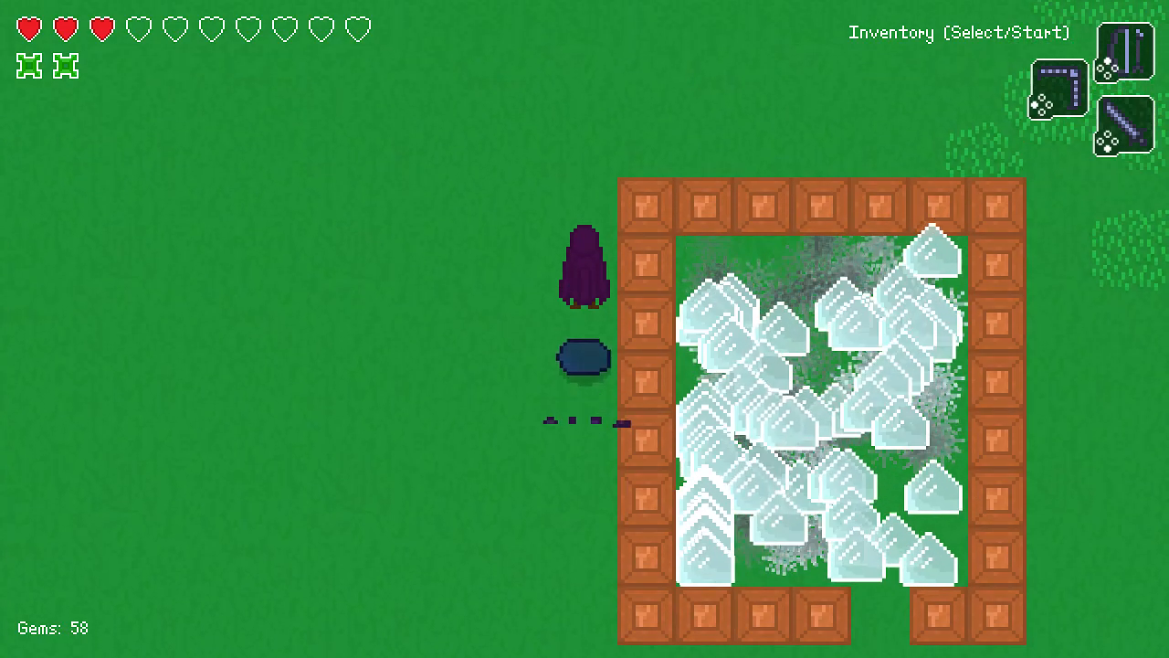
Walk the character around the crowded enclosure's outer corner to the wall beside its opening.
key(Left)
key(Down)
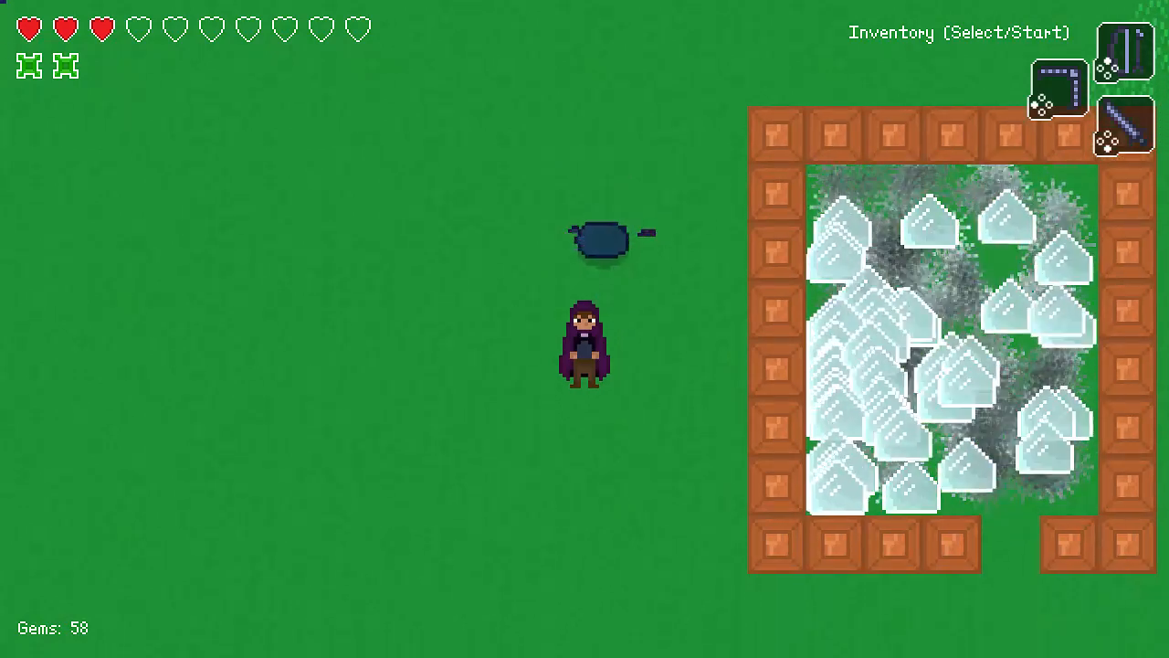
key(Right)
key(Up)
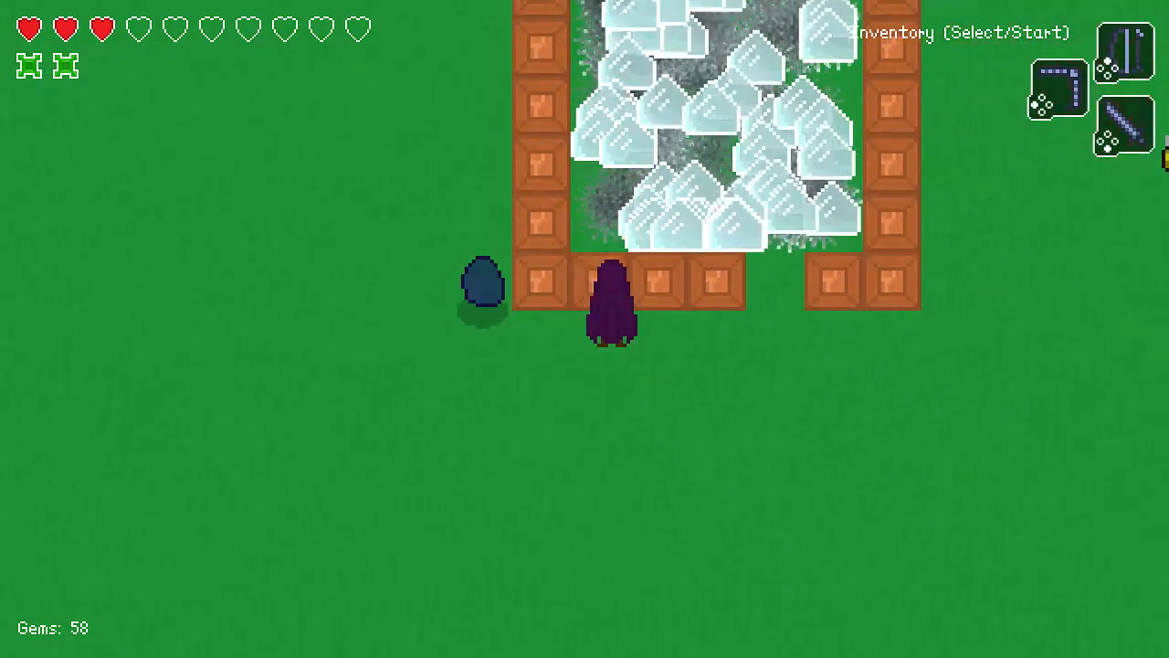
key(Right)
key(Down)
key(Left)
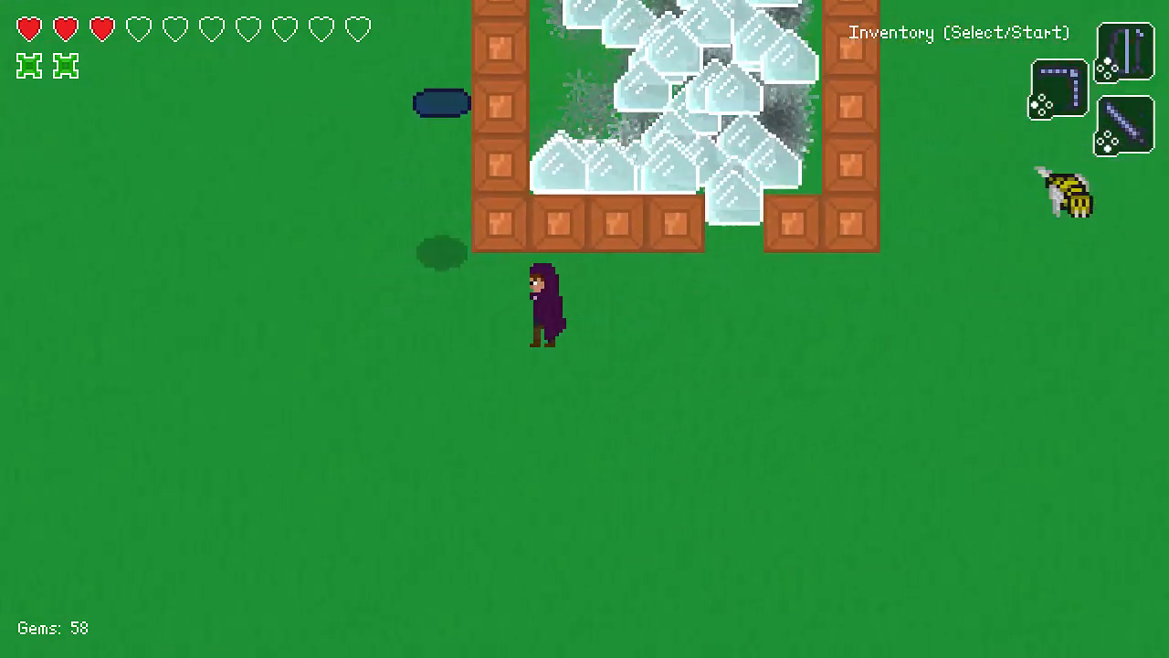
Return to the wall opposite the beehive and swing the sword at the ice globbers through it.
key(Up)
key(Right)
key(space)
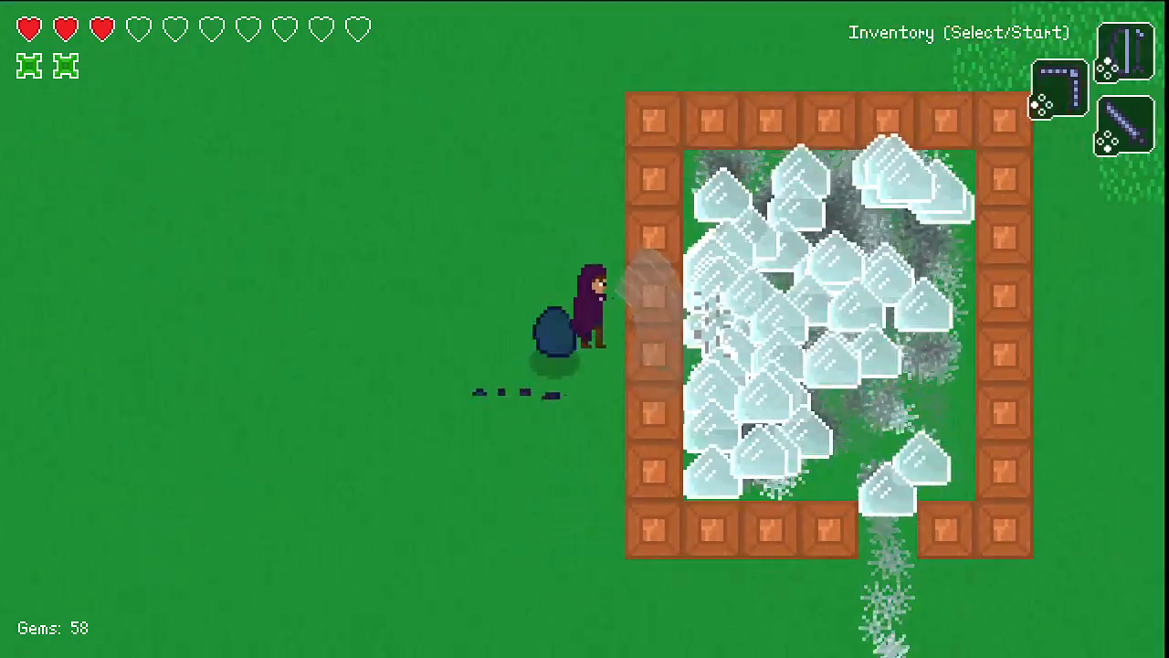
key(Up)
key(Down)
key(space)
key(Left)
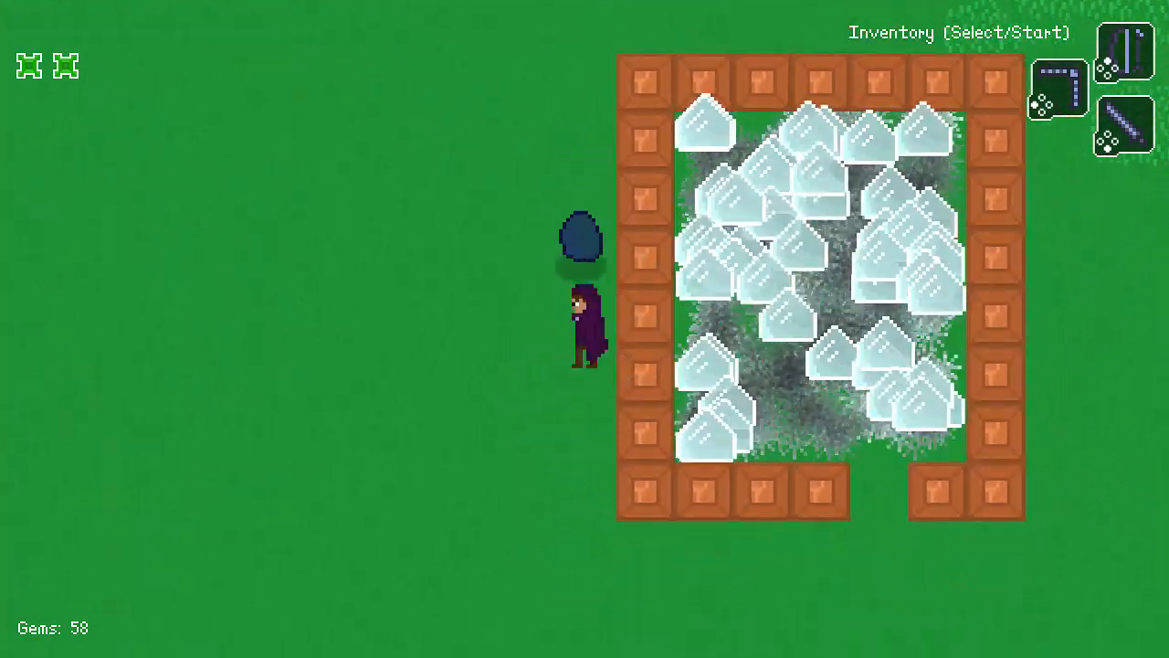
Fight the water globber with the sword outside the wall opposite the beehive.
key(Up)
key(Down)
key(Up)
key(space)
key(Down)
key(space)
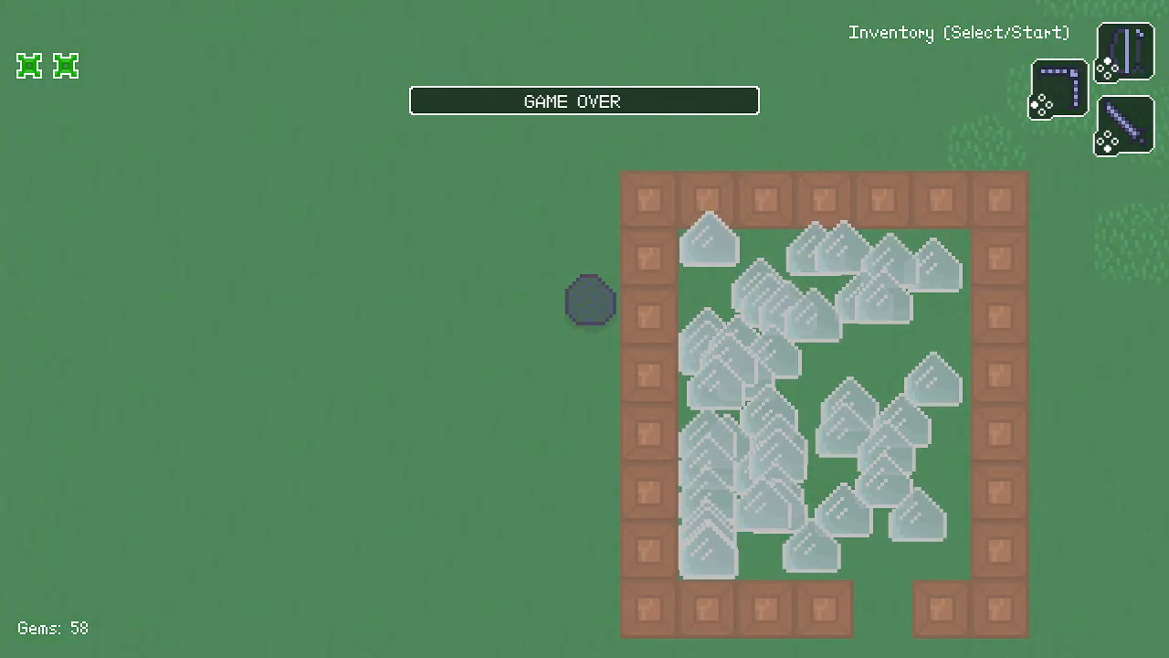
Restart from the game over screen and walk toward the enclosure, dodging around the water globber.
key(Return)
key(Right)
key(space)
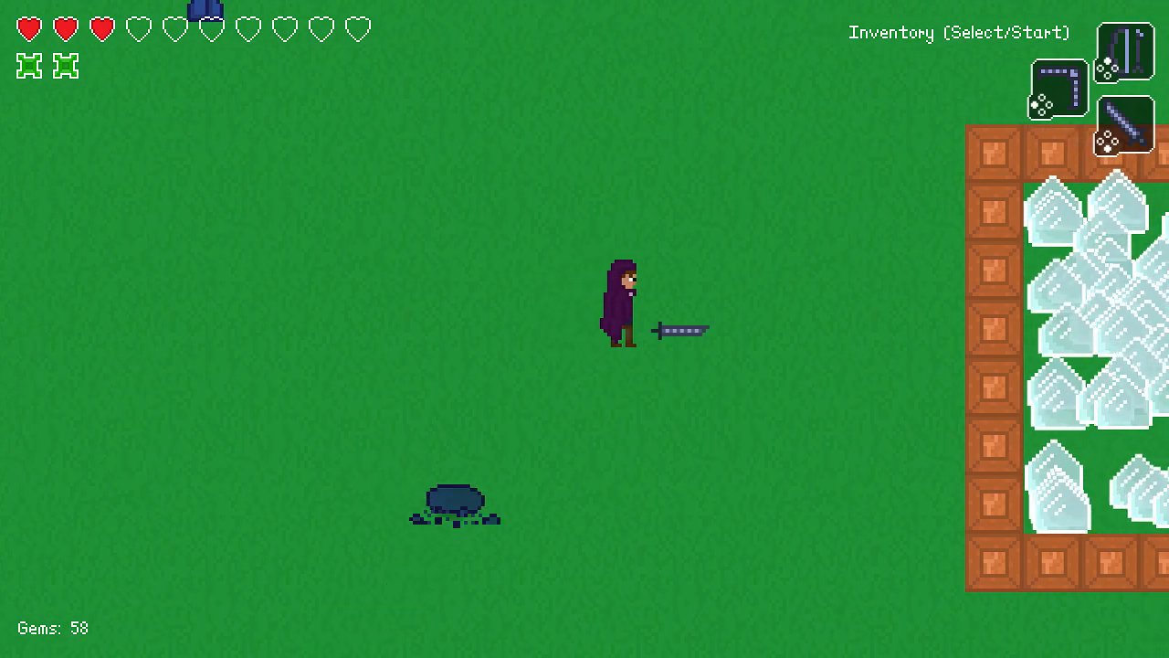
key(Up)
key(Left)
key(Down)
key(Up)
key(Right)
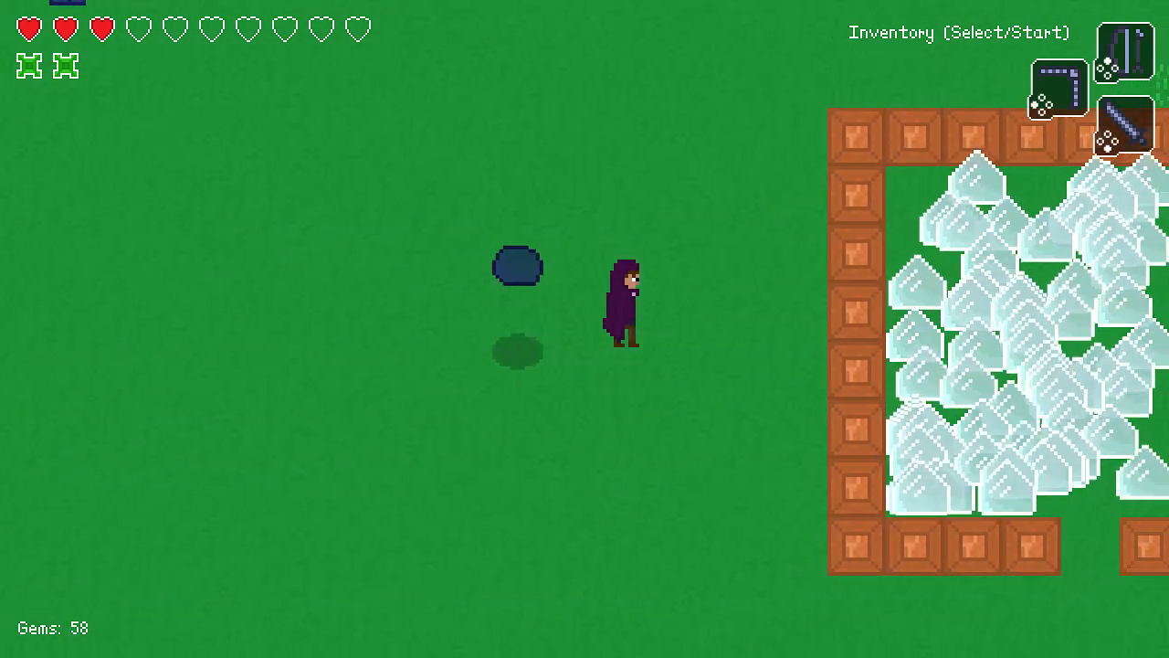
Strike at the pursuing water globber and move up to the enclosure's wall opposite the beehive.
key(Left)
key(space)
key(Down)
key(Right)
key(Down)
key(Right)
key(space)
Consume four Life Bones from the inventory to restore the character's health, then resume play.
key(Return)
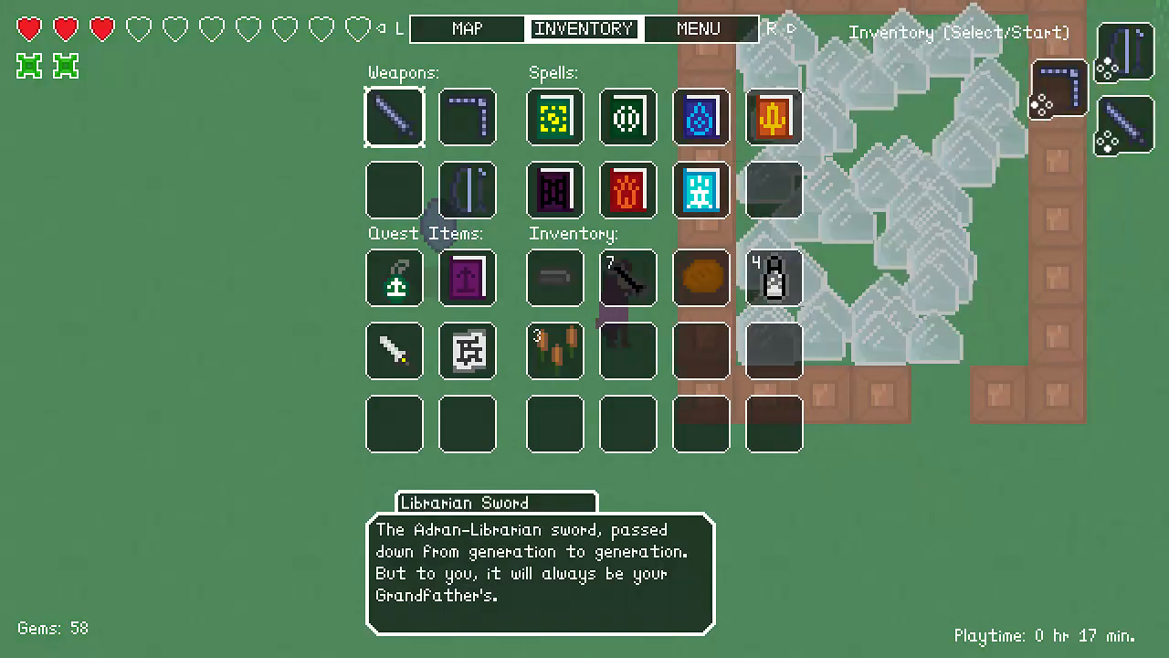
key(Down)
key(Down)
key(Right)
key(Right)
key(Right)
key(space)
key(space)
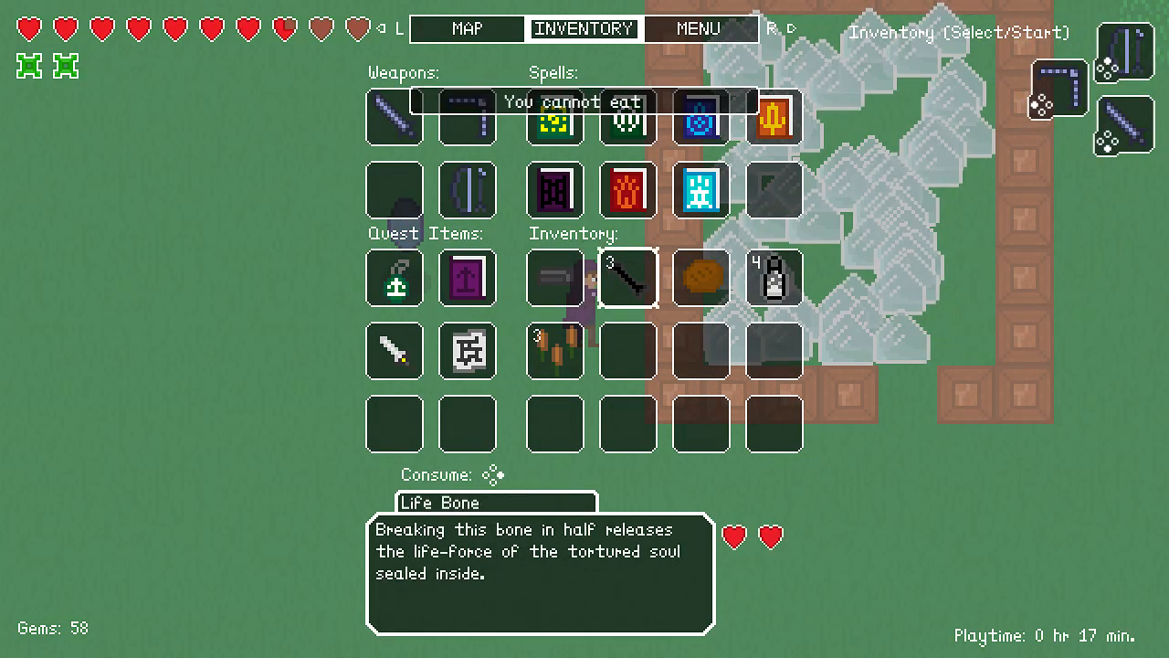
key(Right)
key(Return)
Walk the character to the enclosure's outer corner nearest the opening, away from the water globber.
key(Down)
key(Down)
key(Right)
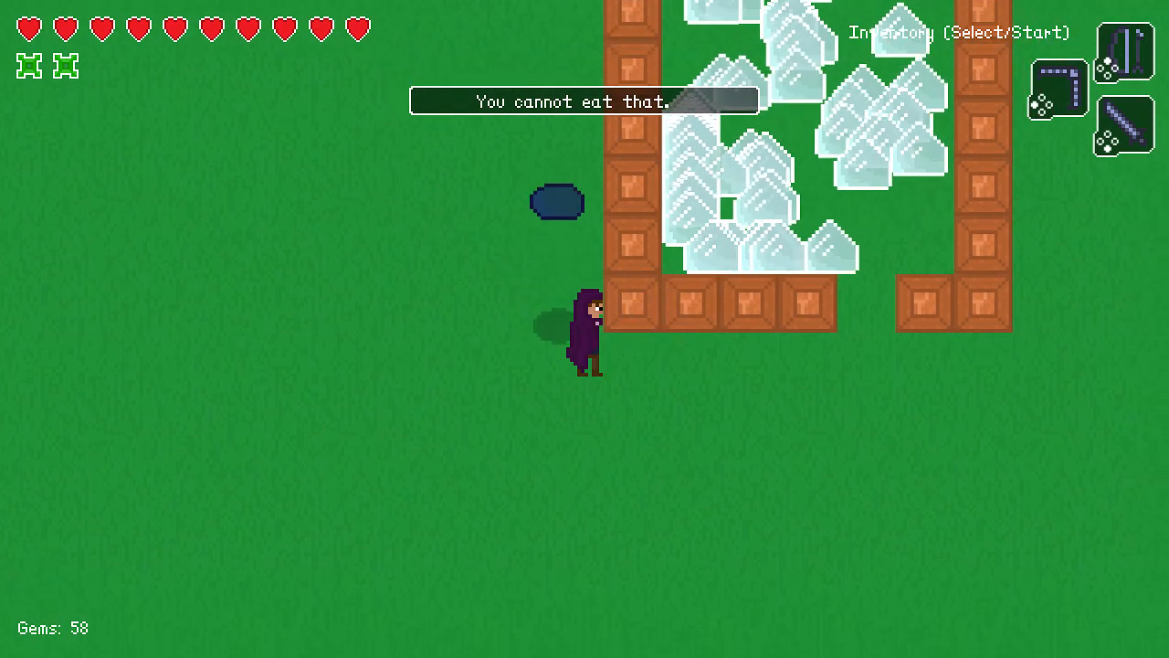
key(Left)
key(Up)
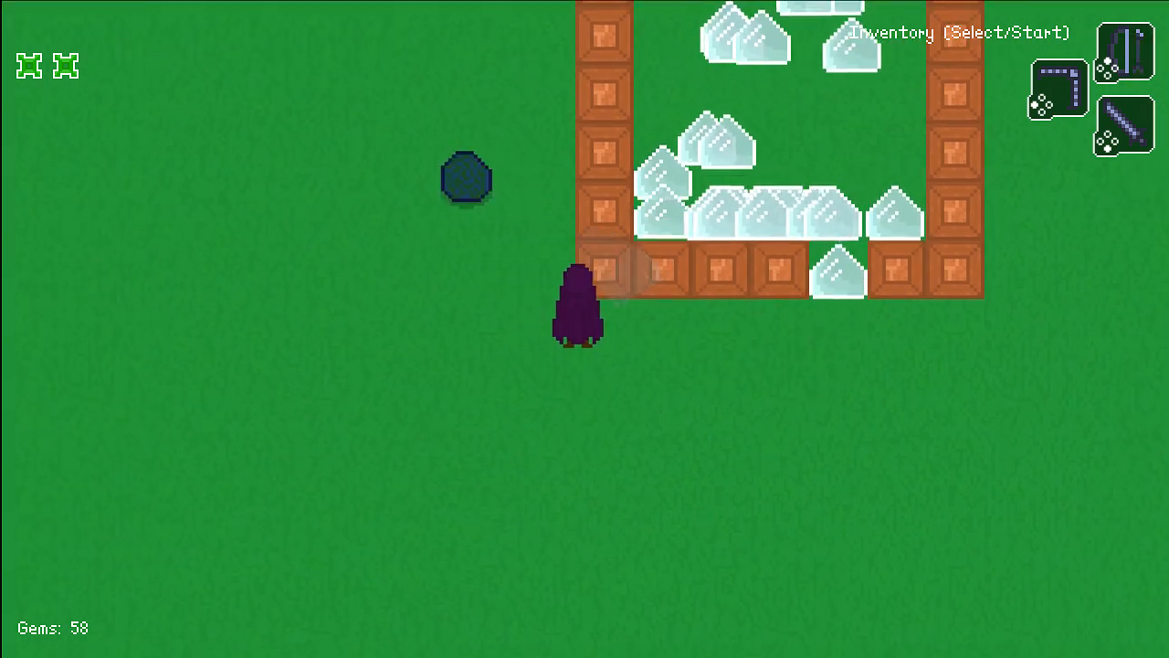
Lure the water globber into the open field away from the enclosure and attack it with the sword.
key(Left)
key(Down)
key(space)
key(Up)
key(space)
key(Up)
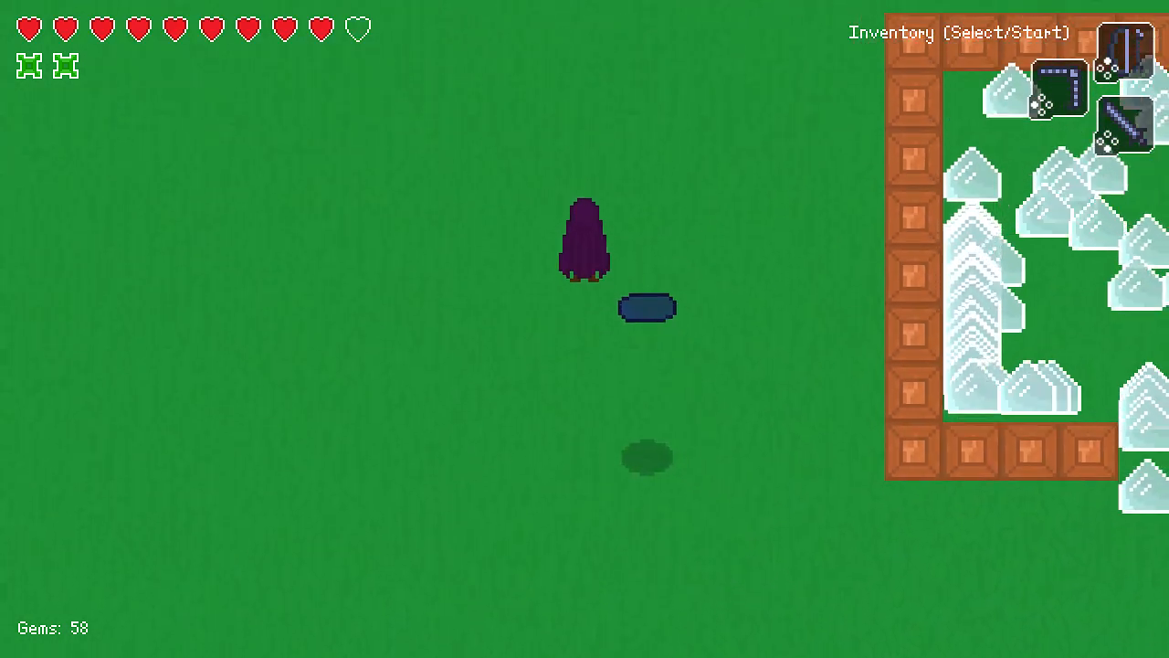
key(Down)
key(space)
key(Up)
key(space)
key(Down)
key(space)
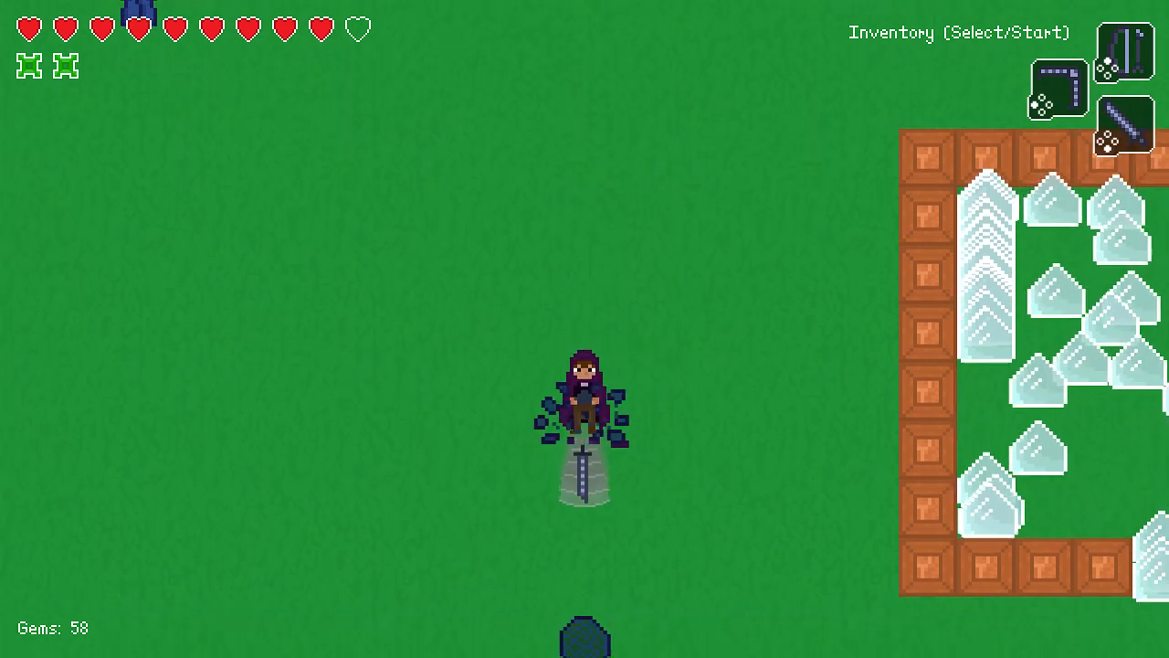
Keep moving around the water globber in the open field, striking from both above and below it.
key(Left)
key(space)
key(Up)
key(space)
key(Down)
key(Up)
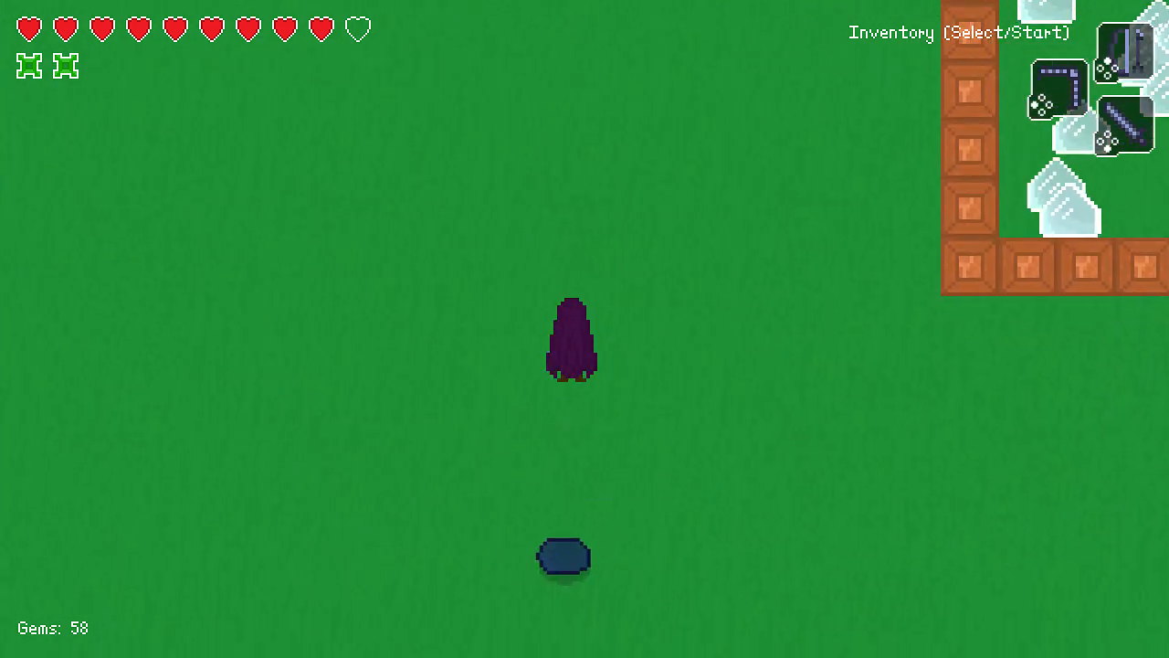
key(space)
key(Down)
key(space)
key(Up)
key(space)
key(space)
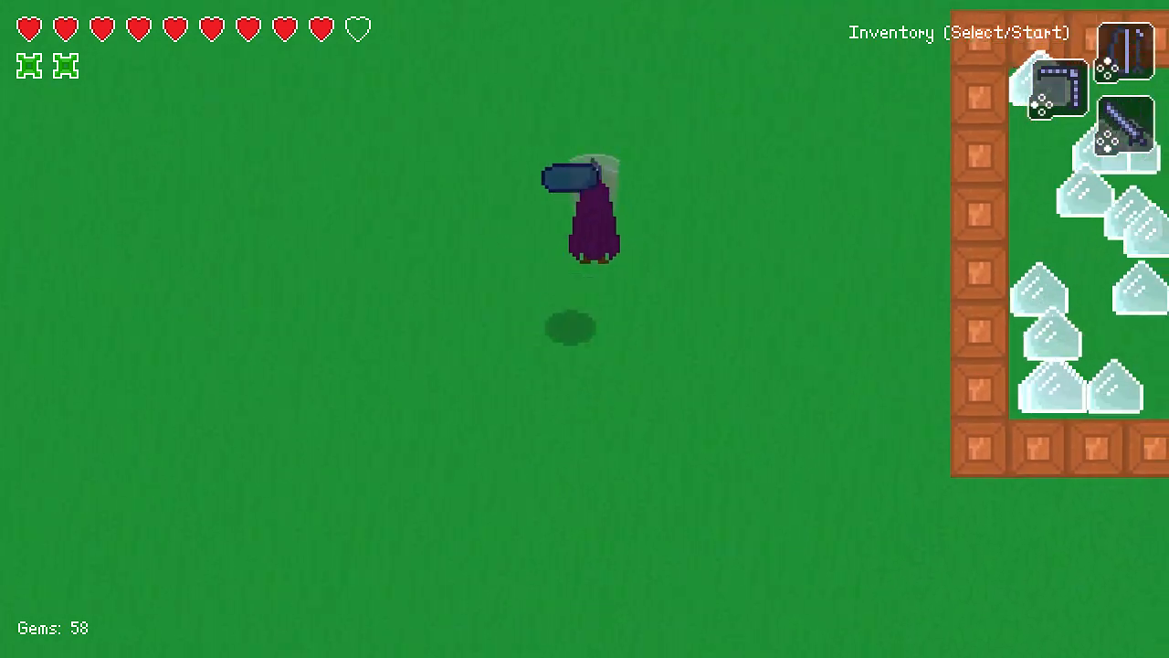
Finish off the water globber with the sword and walk back to the enclosure's wall.
key(Down)
key(Up)
key(space)
key(Right)
key(Right)
key(space)
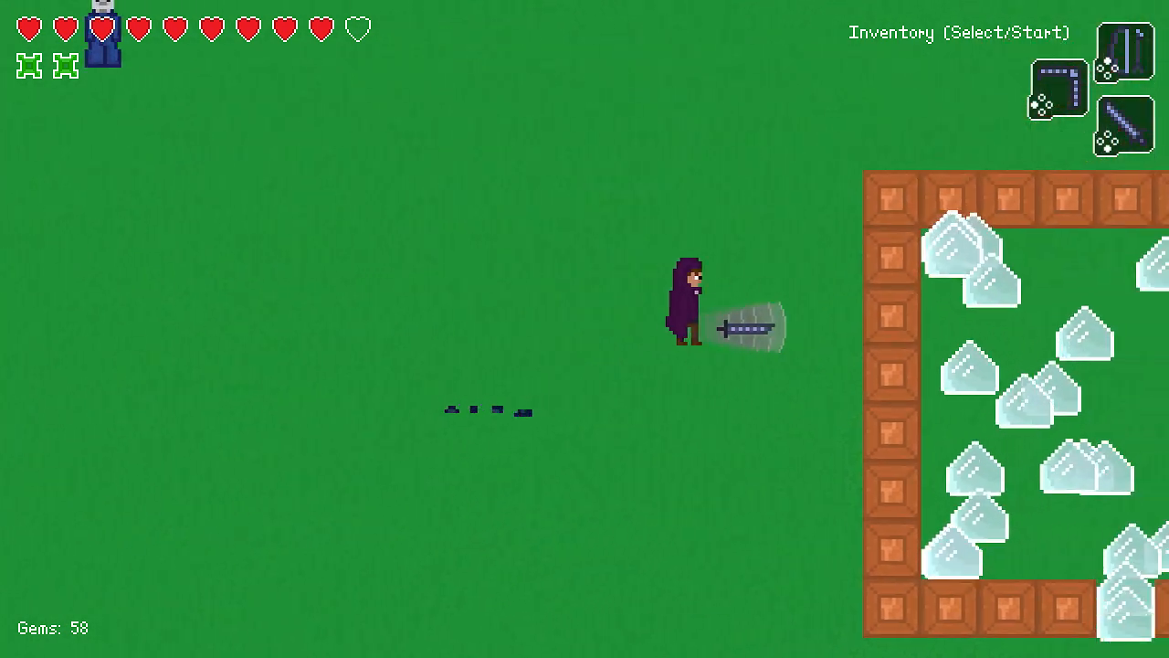
key(Left)
Open the inventory beside the enclosure and view the Swiftsilver Potion's description.
key(Return)
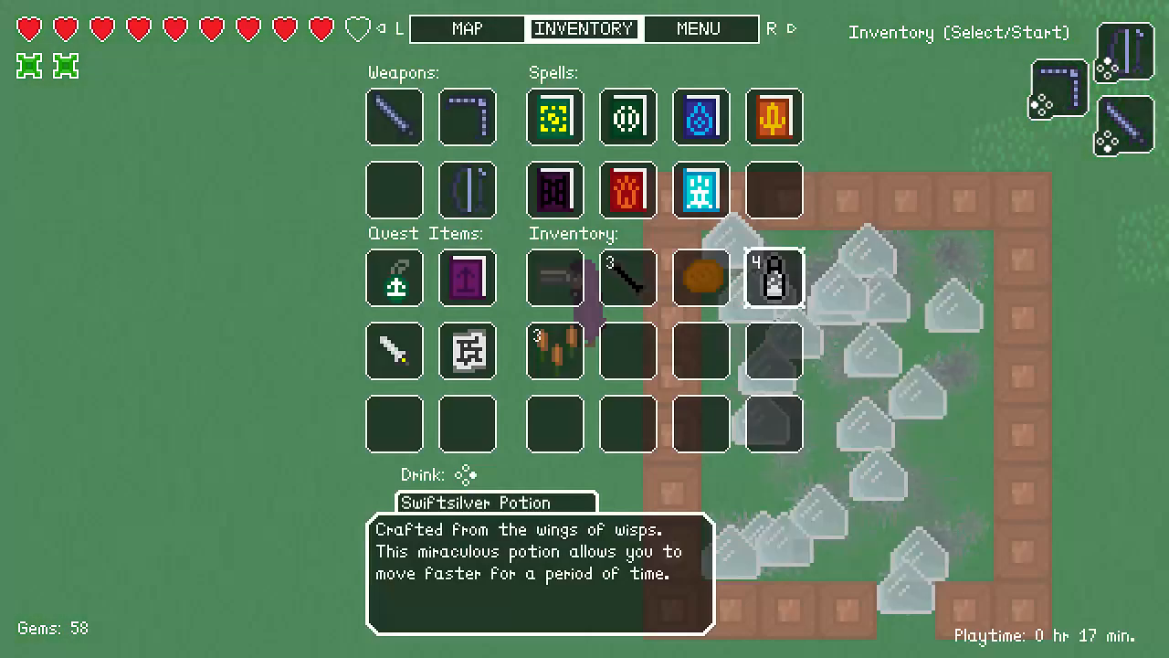
key(Return)
key(Return)
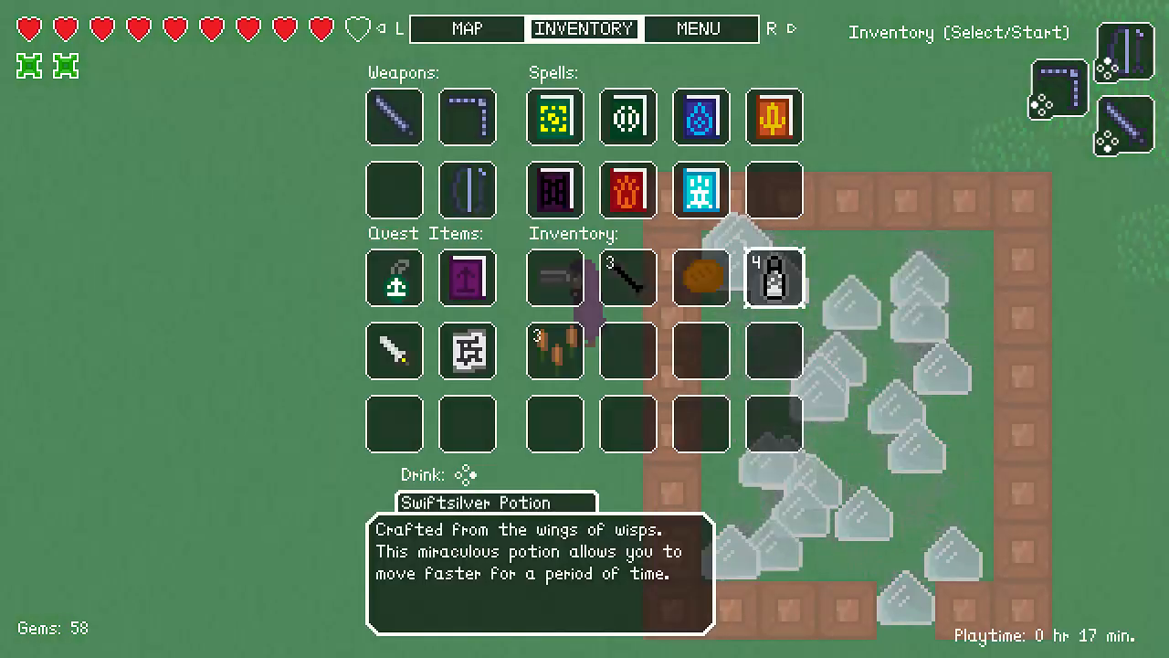
key(Return)
key(Return)
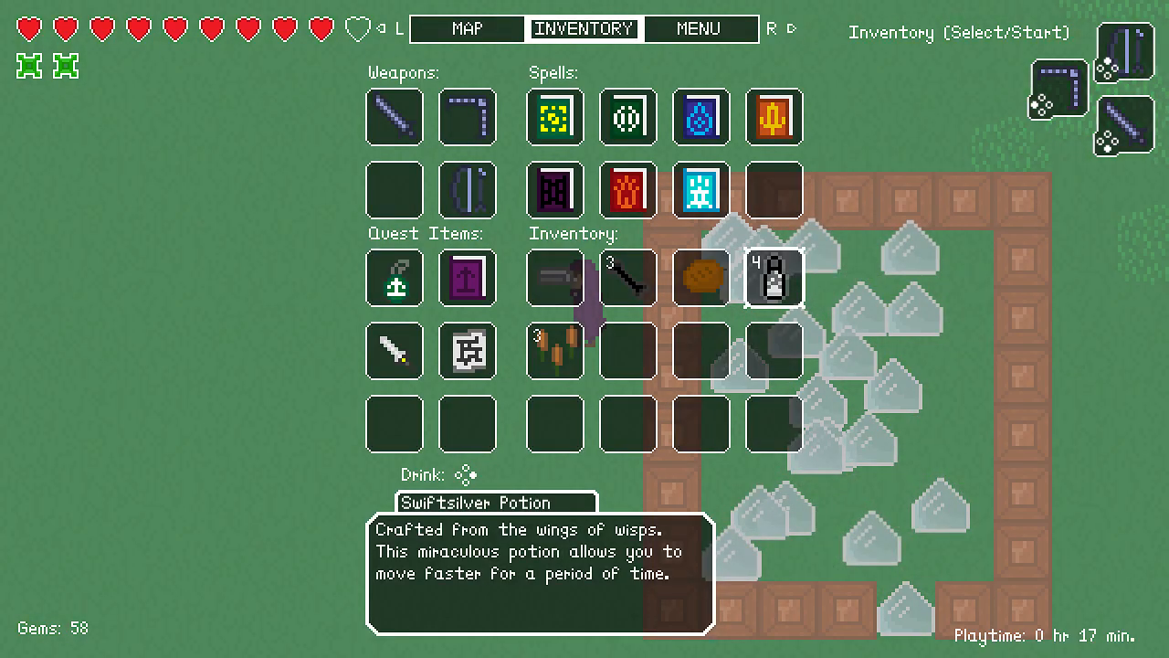
Give the player five Bottled Frosts through the debug console and select them in the inventory.
key(Return)
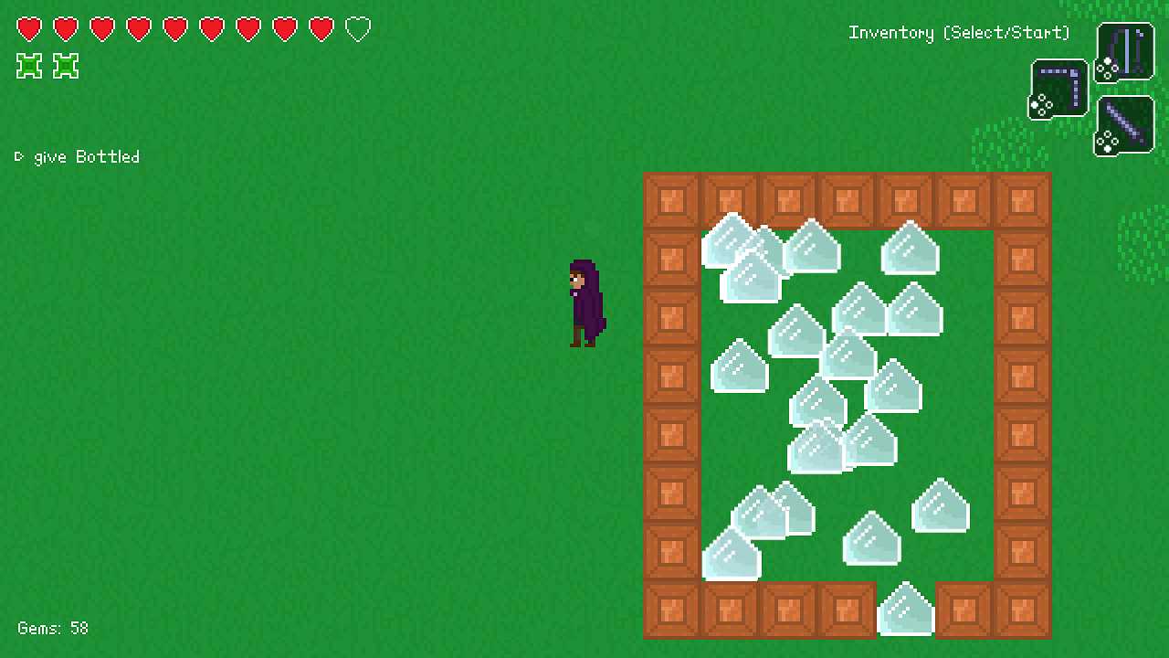
key(Return)
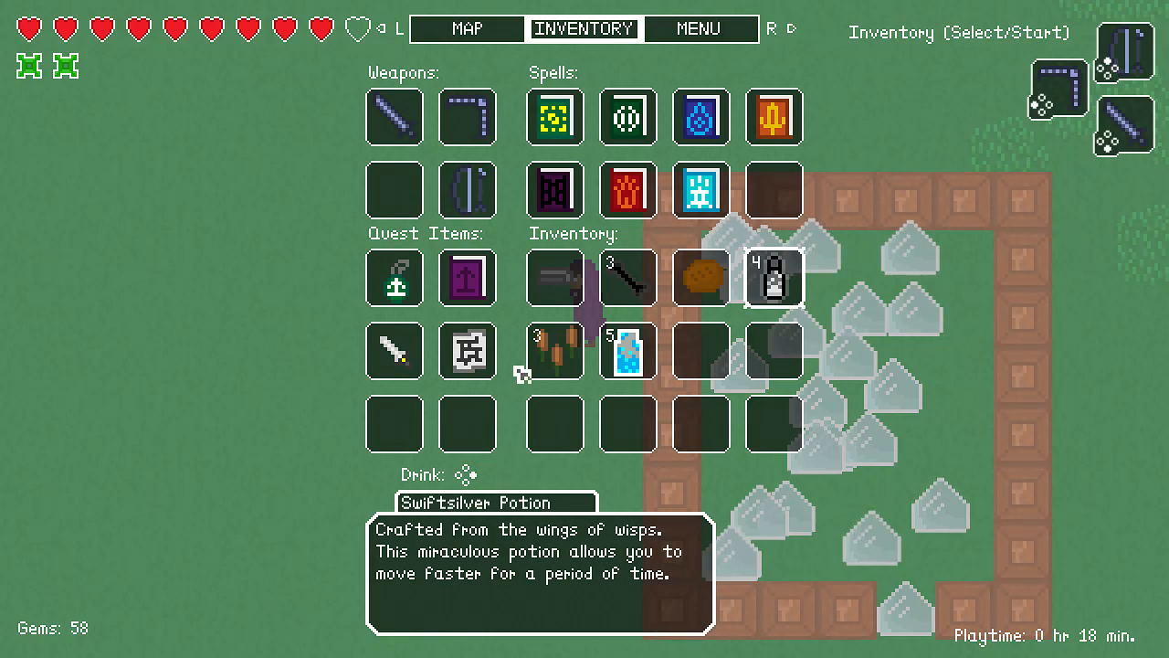
key(Down)
key(Left)
key(Left)
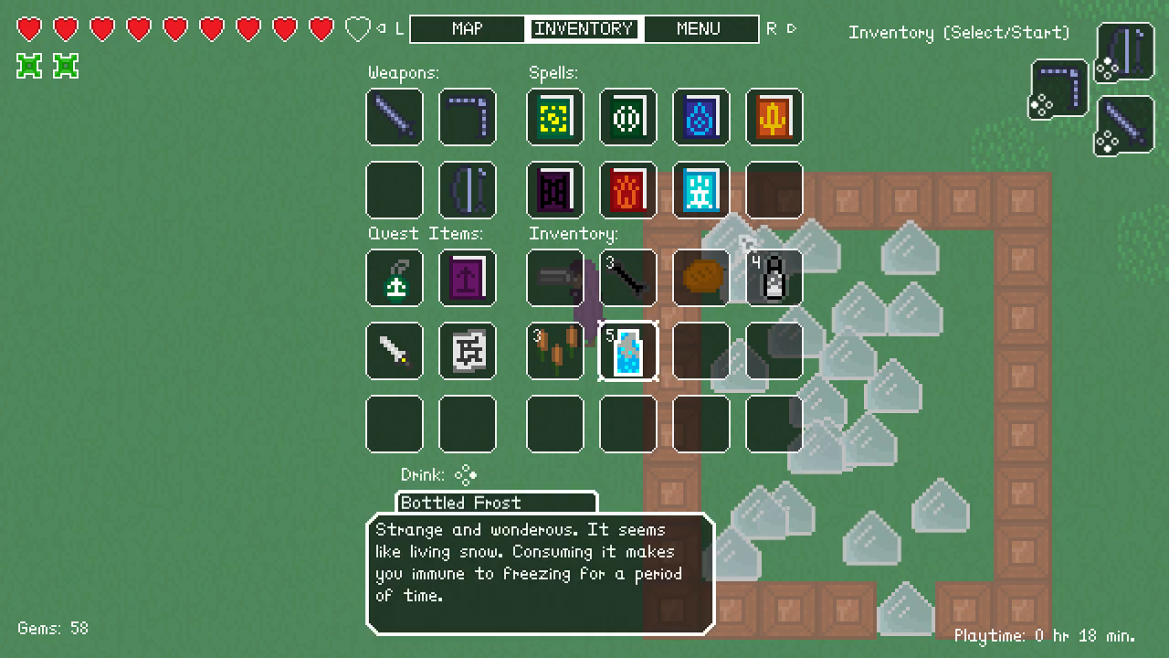
Drink a Bottled Frost and walk around the enclosure's wall to the opening in its lower side.
key(Return)
key(Right)
key(Down)
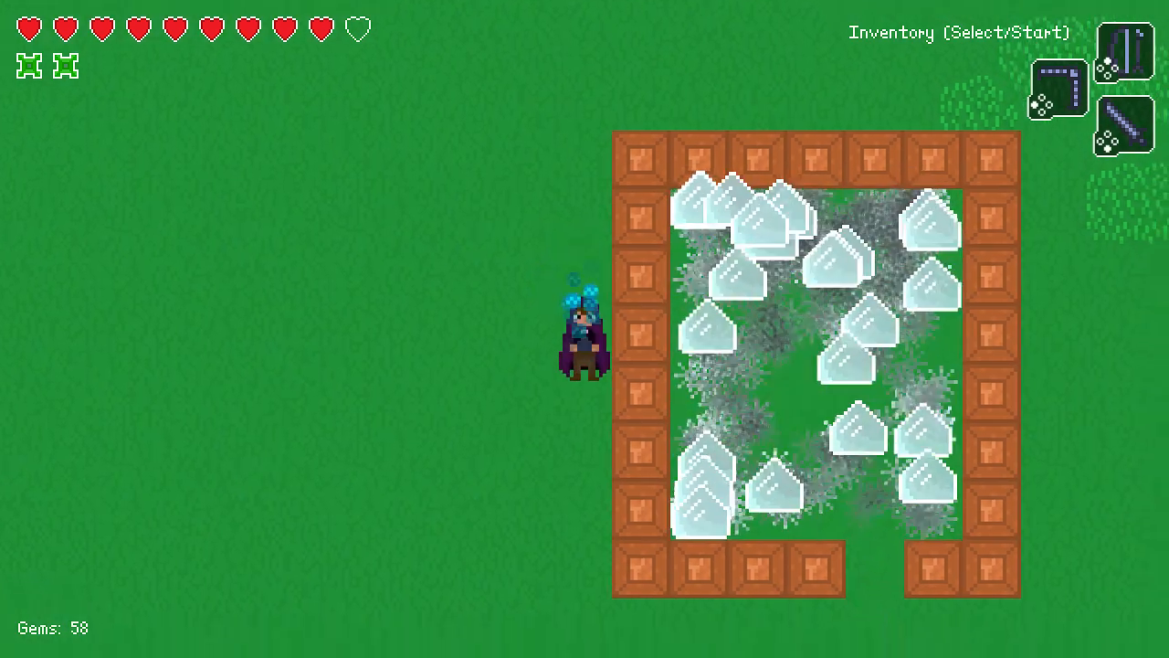
key(Right)
key(Right)
key(Up)
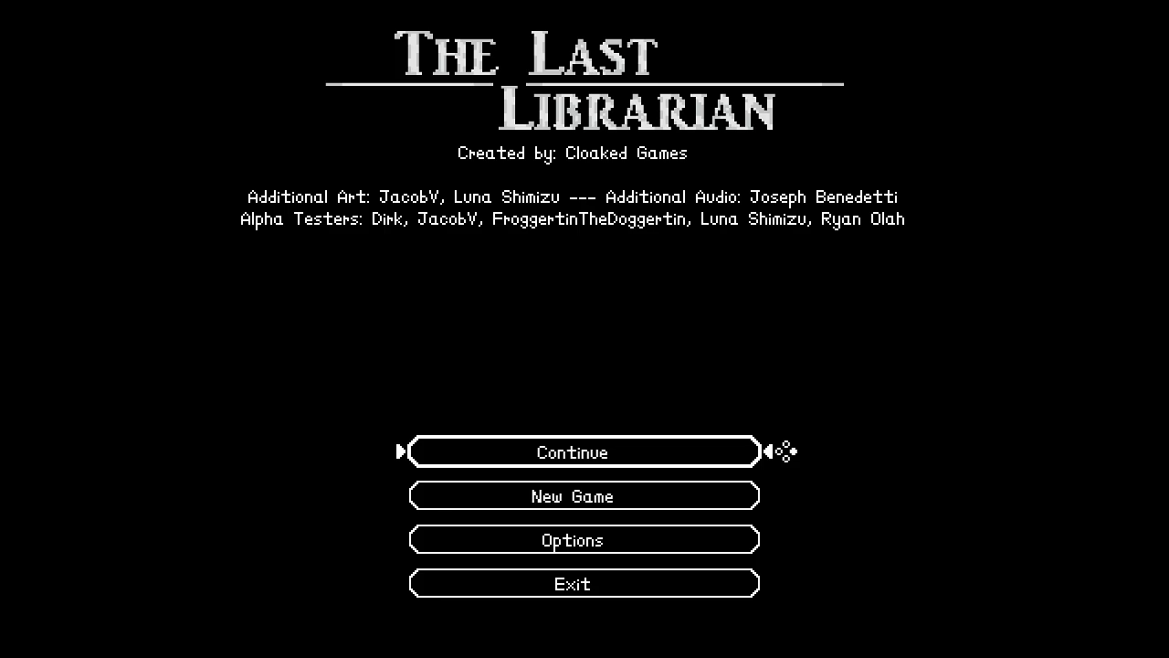
Continue the saved game, walk toward the enclosure and give the player five Bottled Frosts through the console.
key(Return)
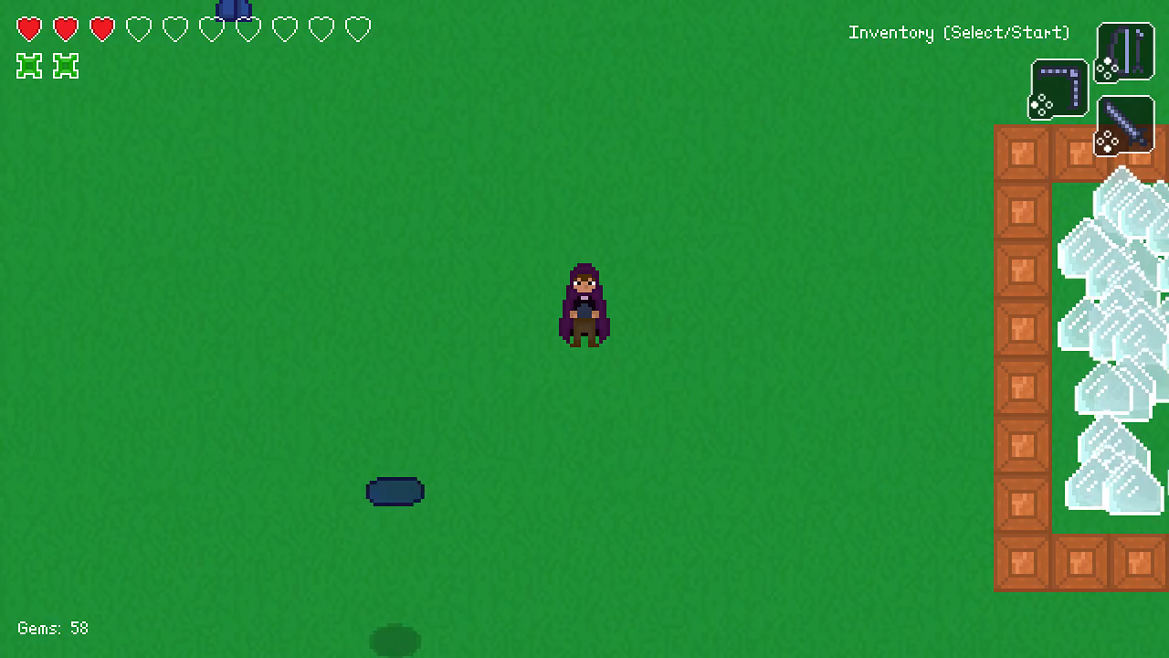
key(Right)
key(z)
key(Return)
key(Return)
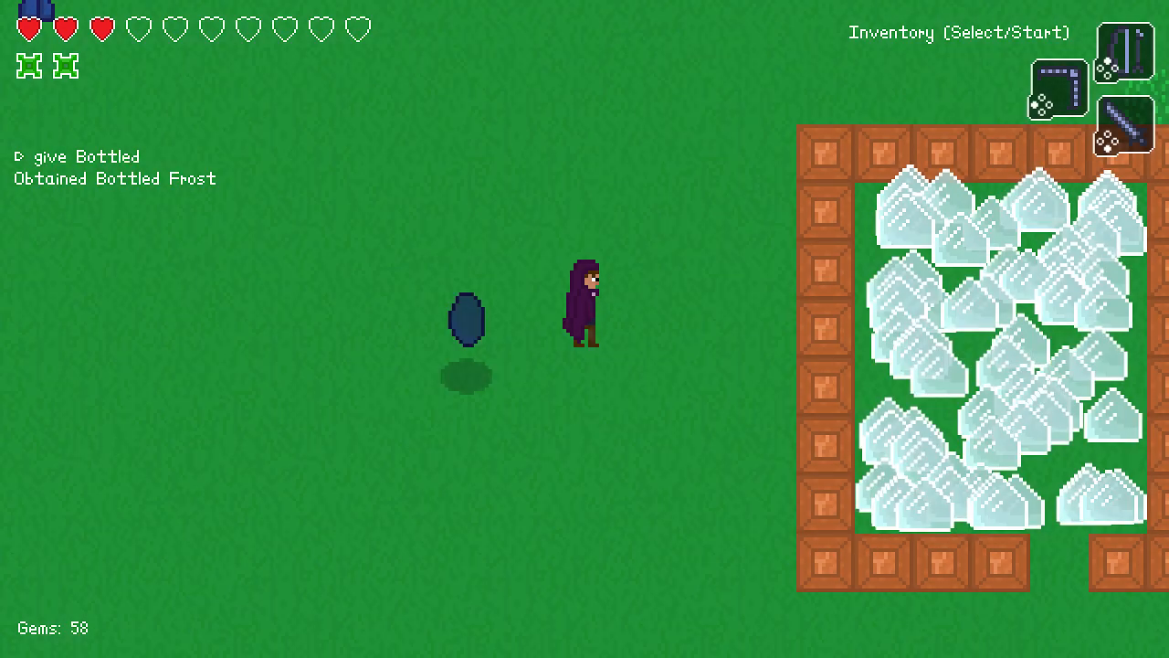
key(Return)
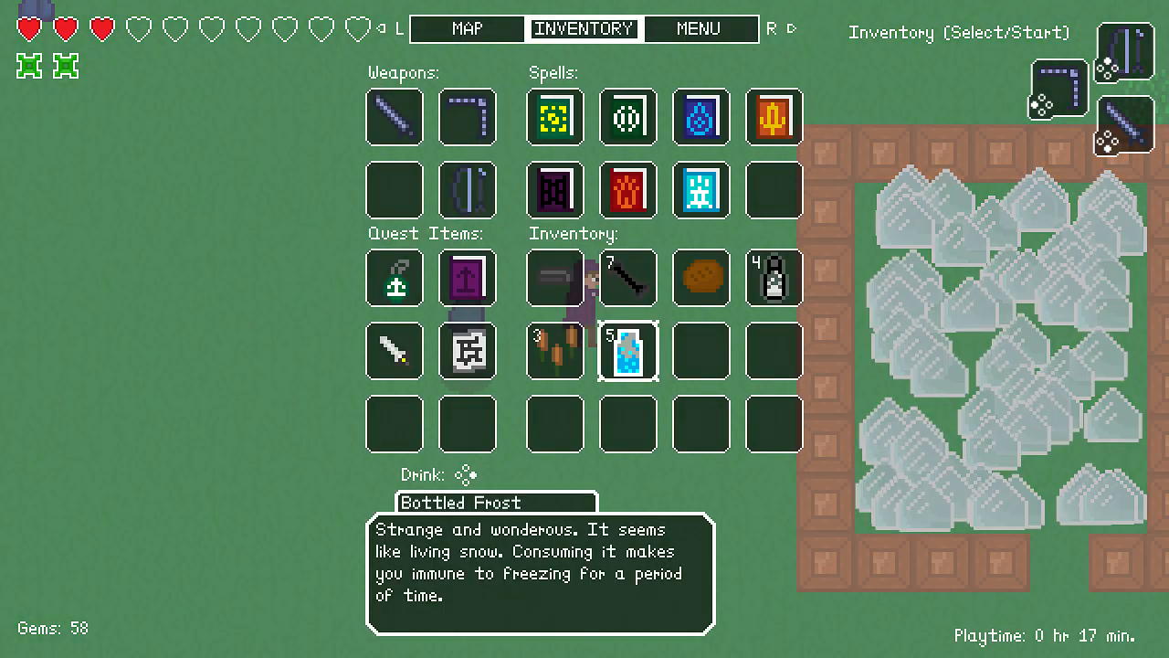
Consume four Life Bones to restore the player's hearts.
key(Up)
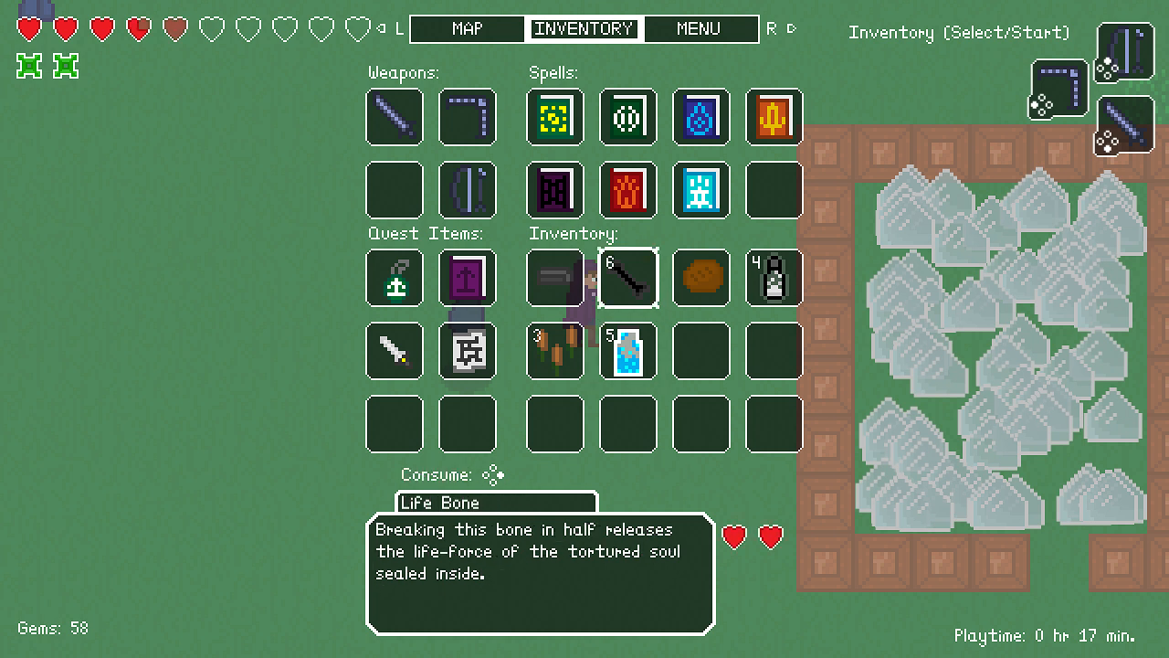
key(x)
key(x)
key(Return)
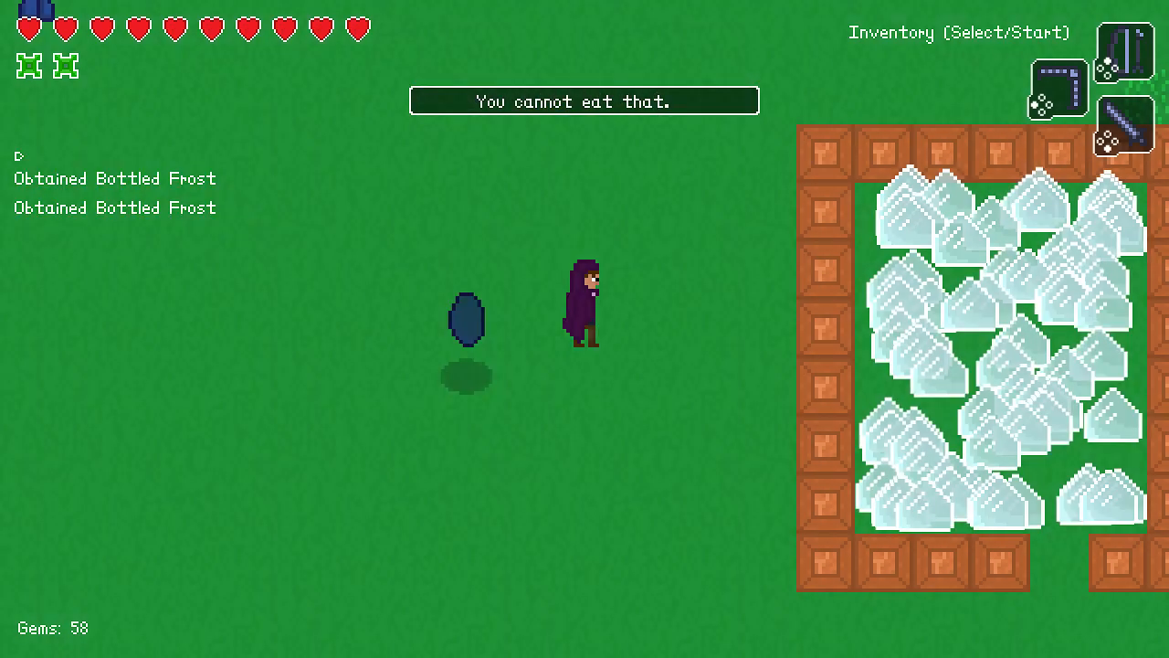
Reopen the inventory and drink one Bottled Frost.
key(Return)
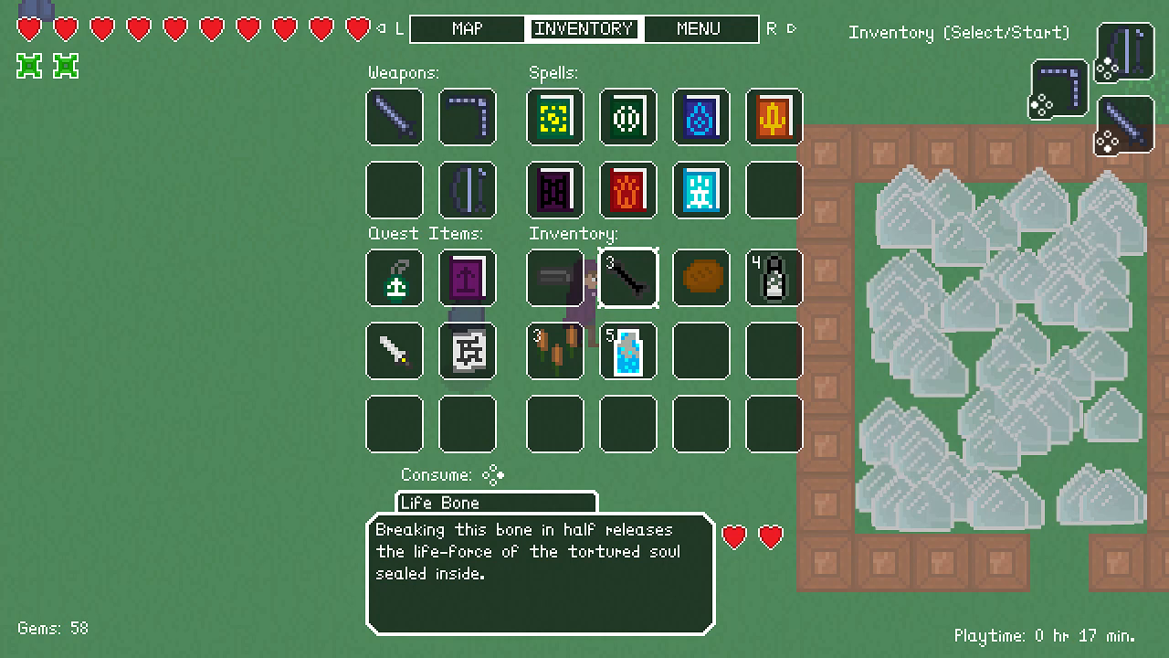
key(Up)
key(Down)
key(Down)
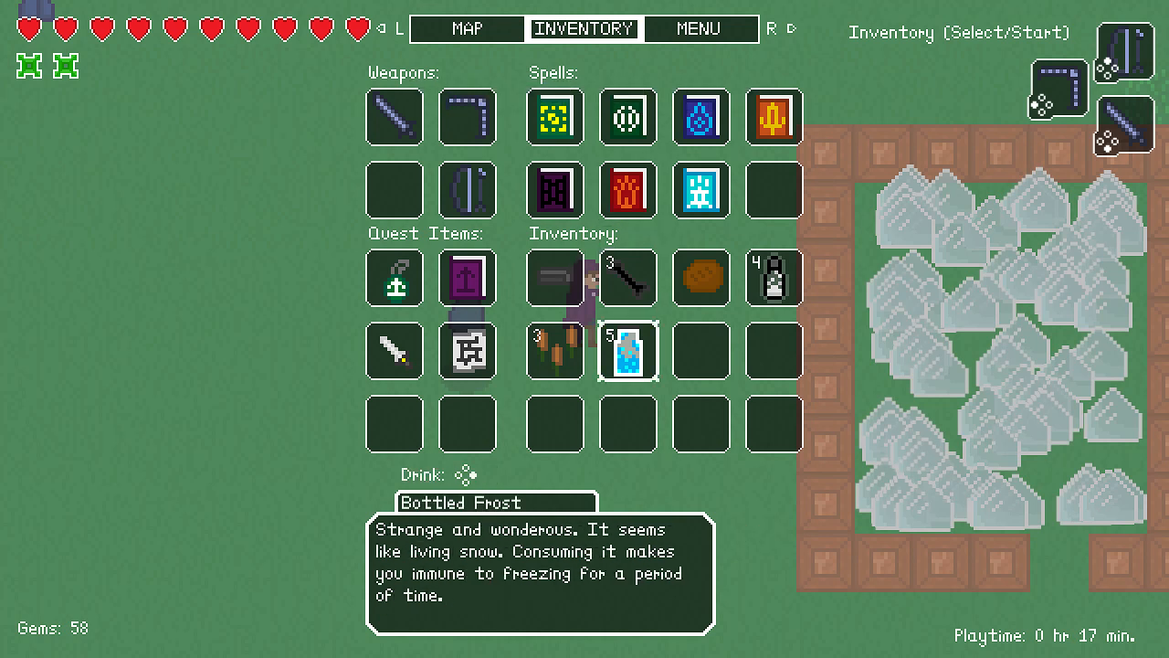
key(Return)
Walk around the enclosure's lower wall and enter the crowd of ice globbers through the opening.
key(Right)
key(Down)
key(Right)
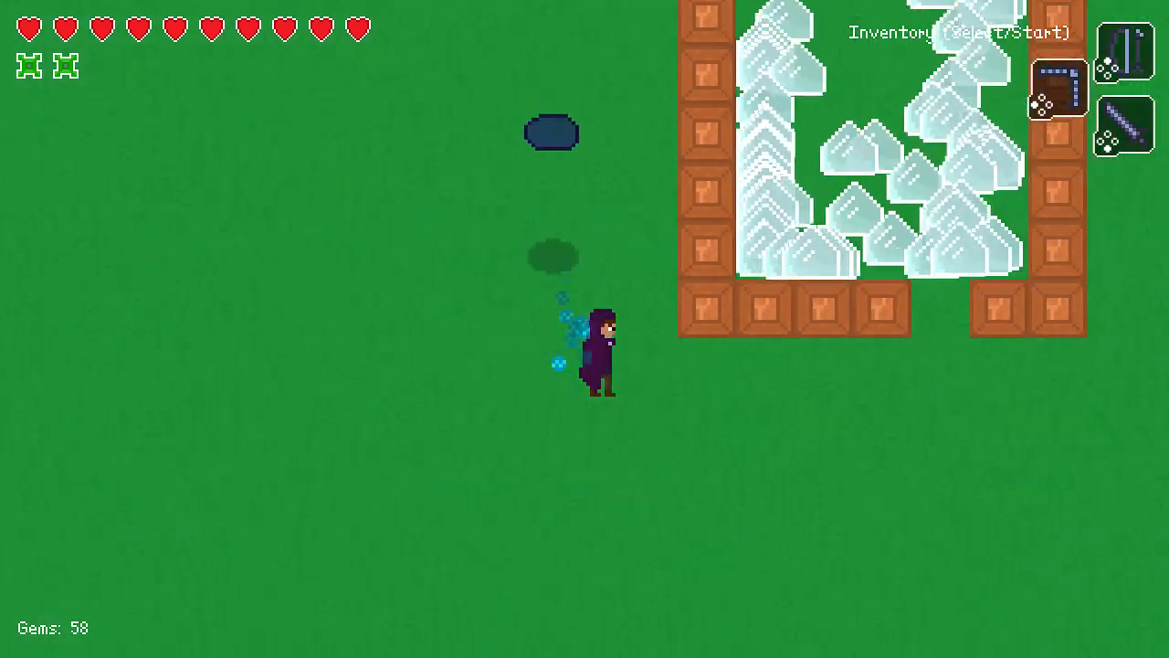
key(Right)
key(Up)
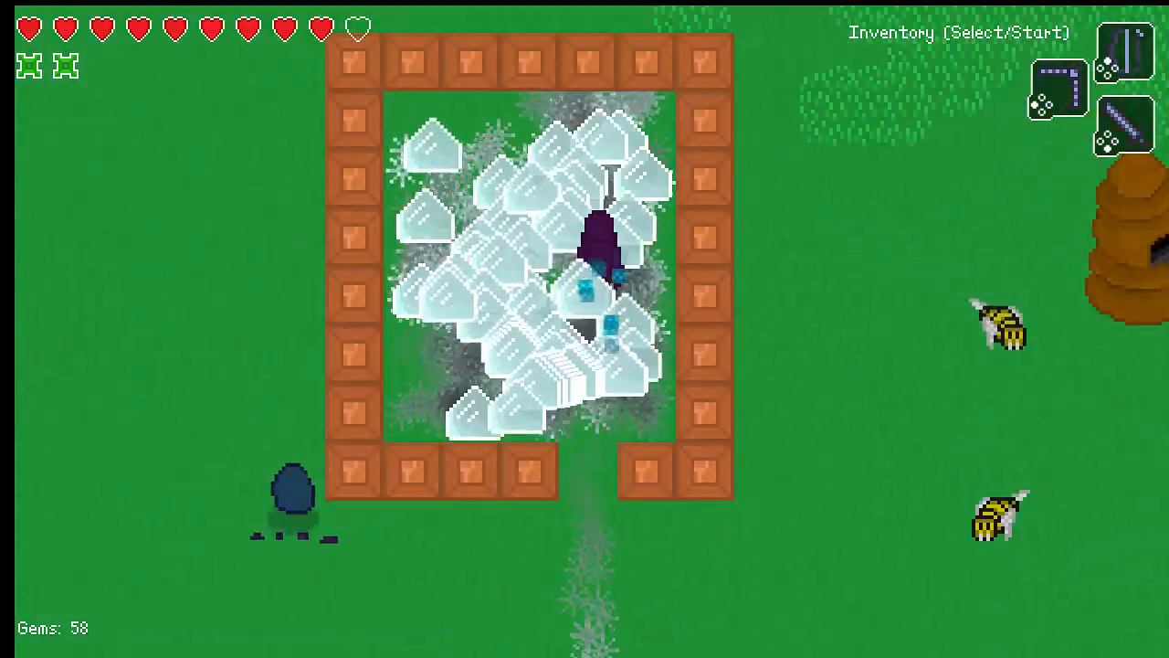
Move up and down through the enclosure, attacking the crowd of ice globbers with the sword.
key(Down)
key(Up)
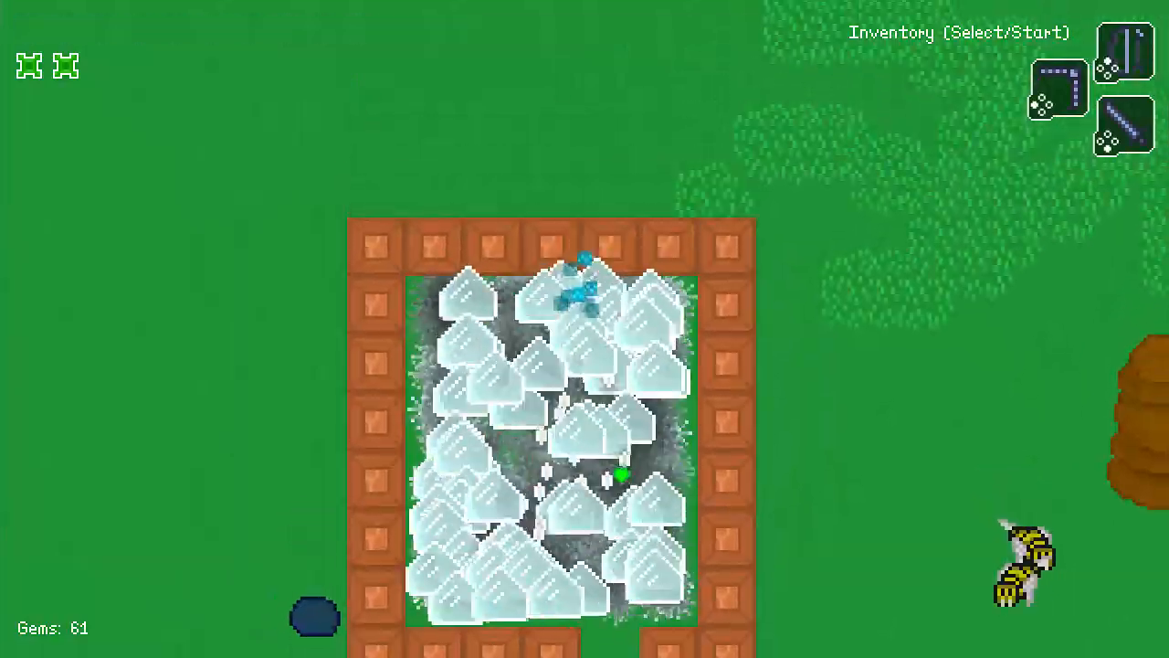
key(Down)
key(Down)
key(Left)
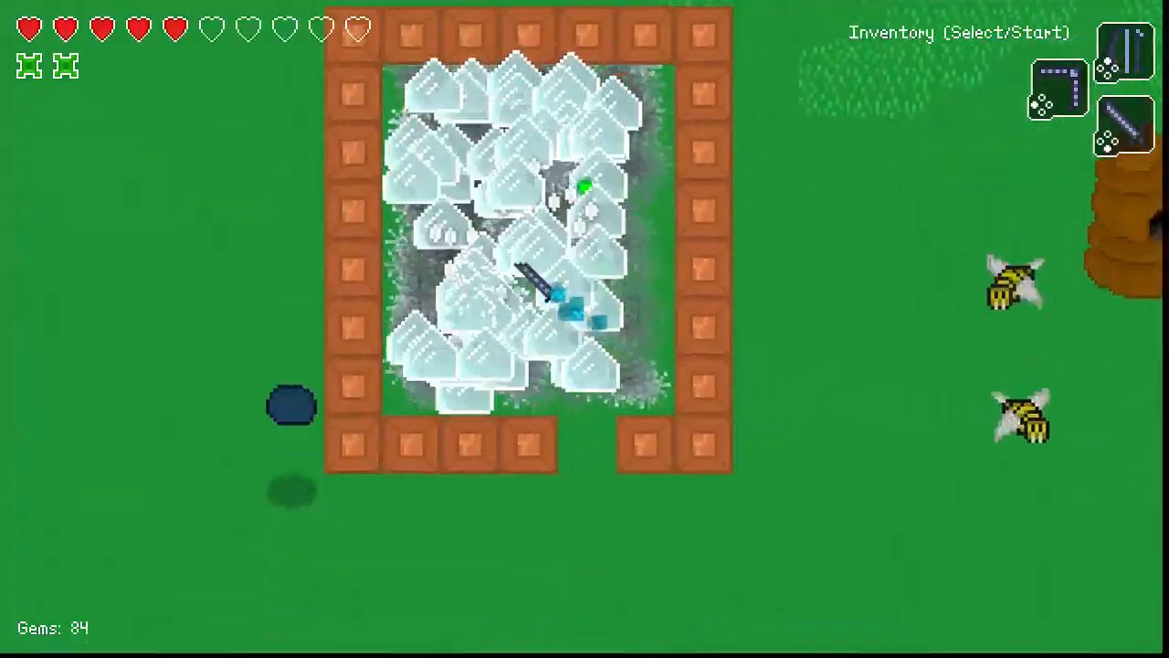
key(Down)
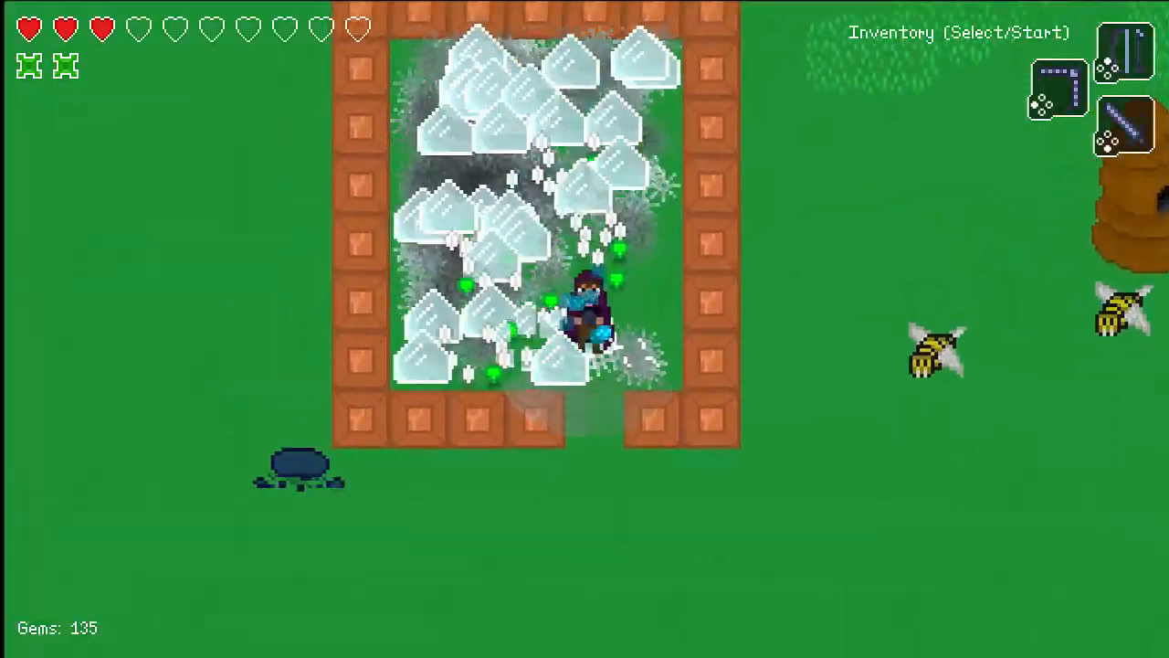
Retreat through the enclosure's opening and consume three Life Bones to regain hearts.
key(Down)
key(Left)
key(Return)
key(Up)
key(Up)
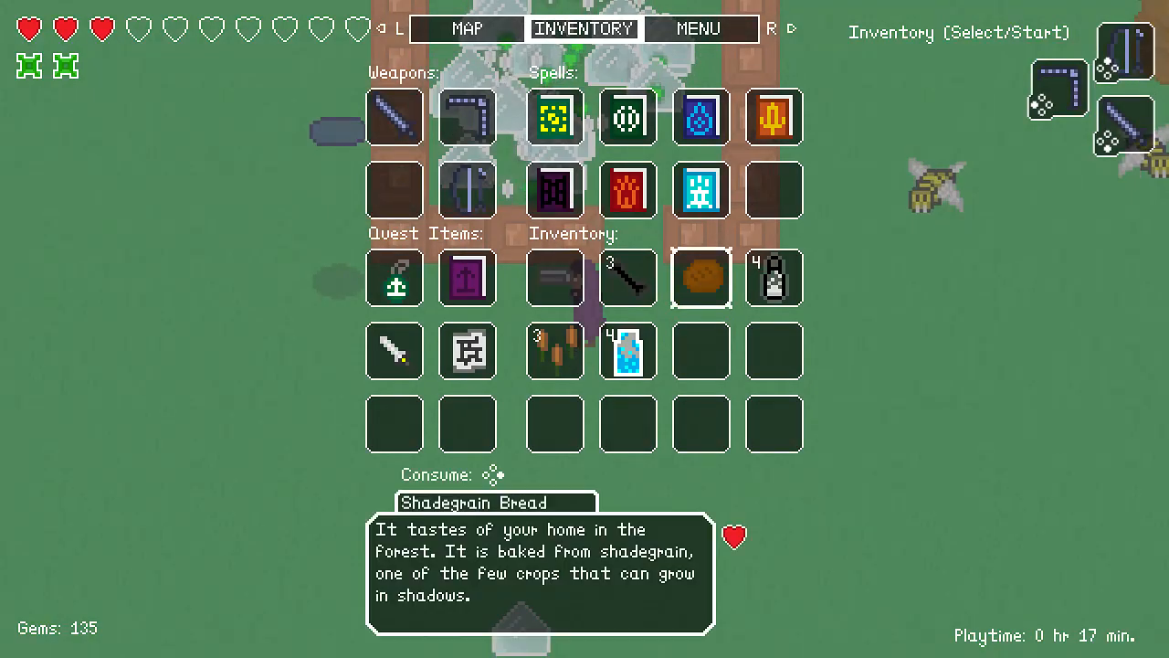
key(Left)
key(x)
key(x)
key(x)
key(Return)
Return to the opening and fight back into the enclosure, striking the ice globbers near its entrance.
key(Right)
key(Up)
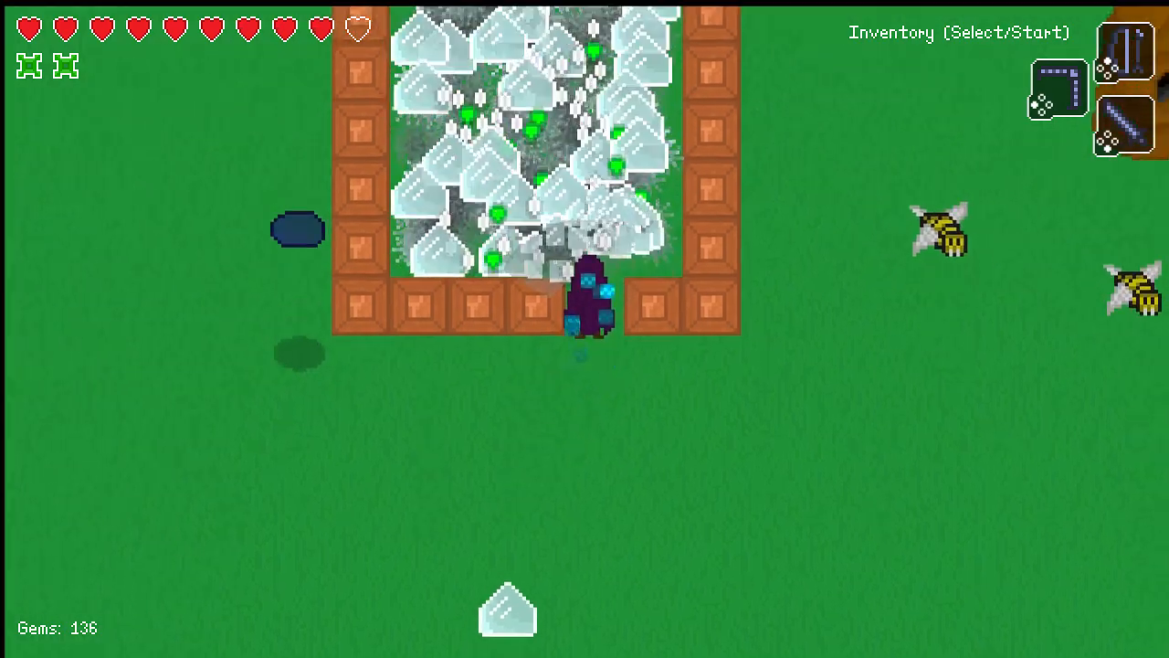
key(Left)
key(Up)
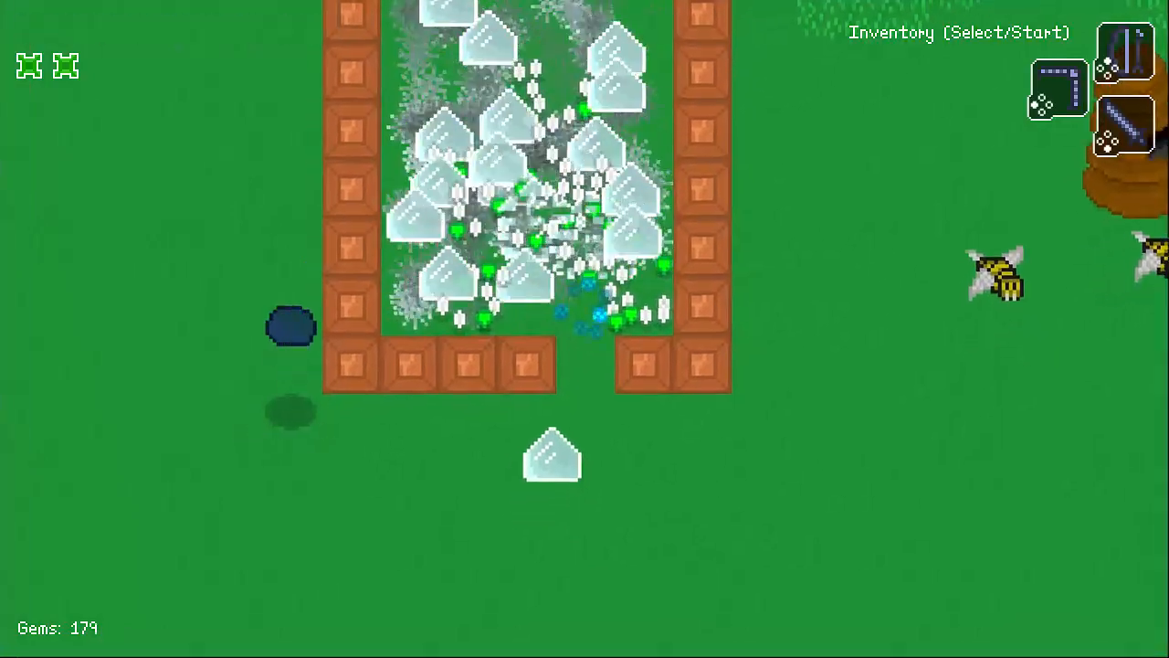
key(Up)
key(Left)
key(x)
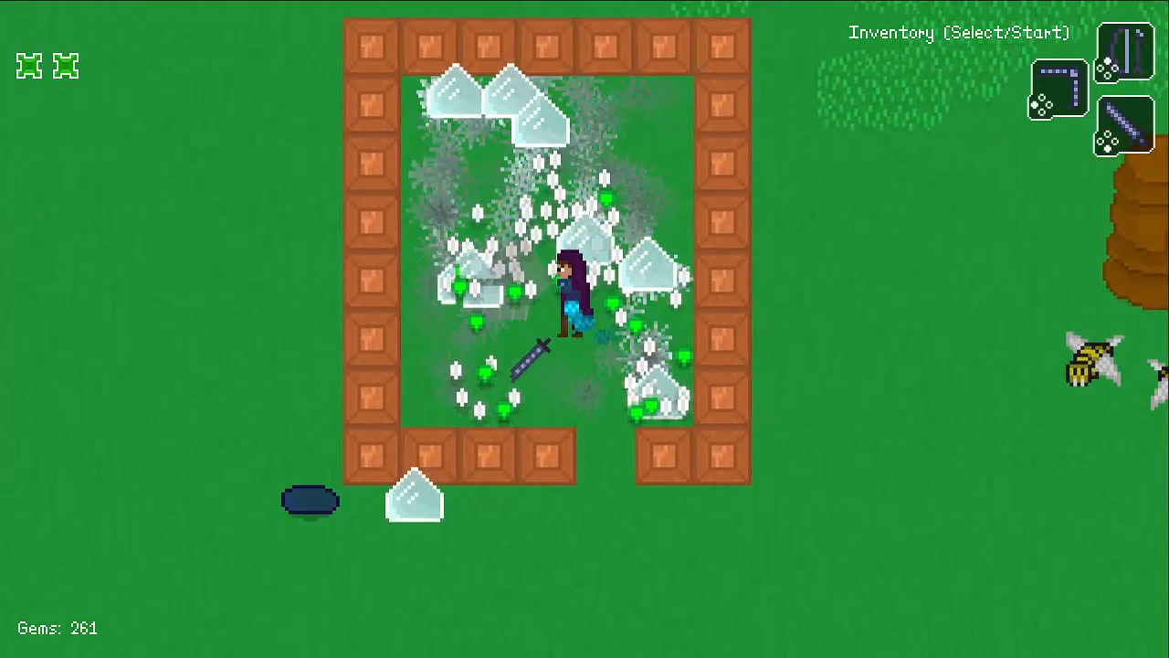
Strike the remaining ice globbers from the middle of the enclosure, turning to face each one.
key(Left)
key(Down)
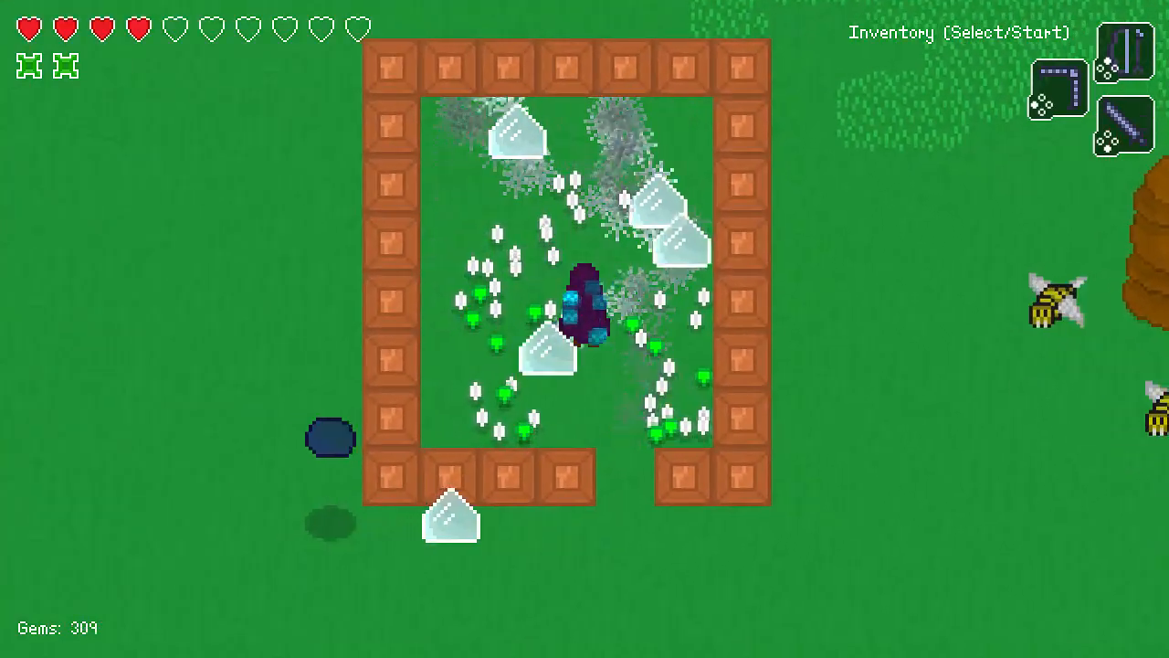
key(Up)
key(x)
key(Up)
key(x)
key(Down)
key(x)
key(Left)
key(x)
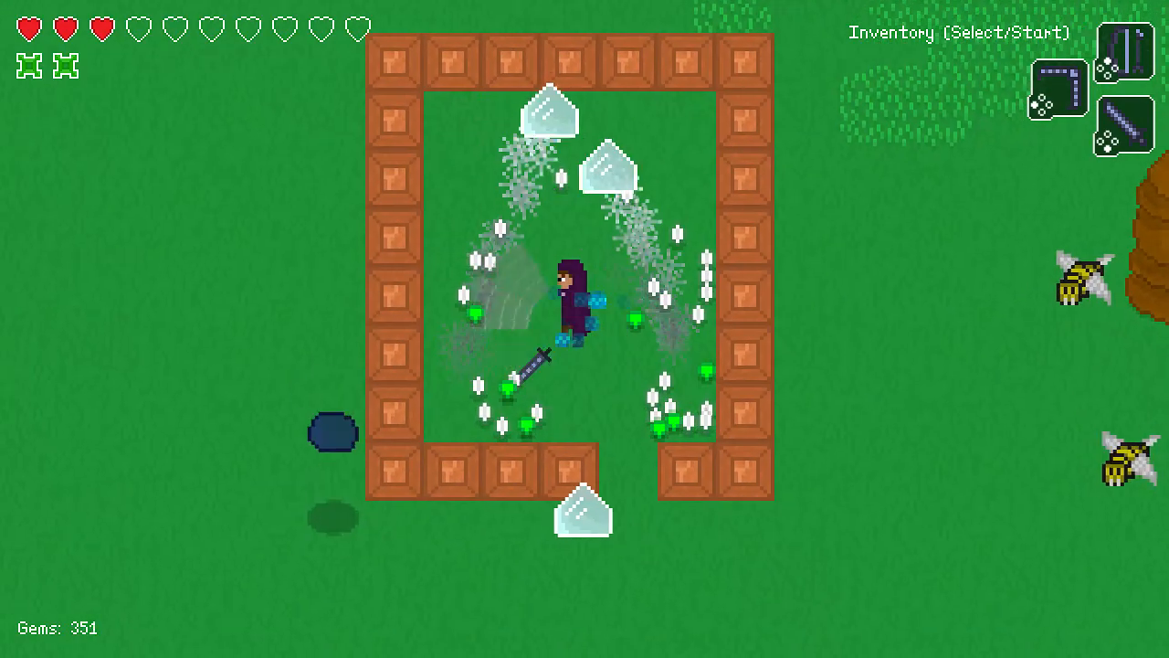
Move toward the enclosure's upper wall and destroy the last two ice globbers inside.
key(Up)
key(x)
key(Up)
key(x)
key(x)
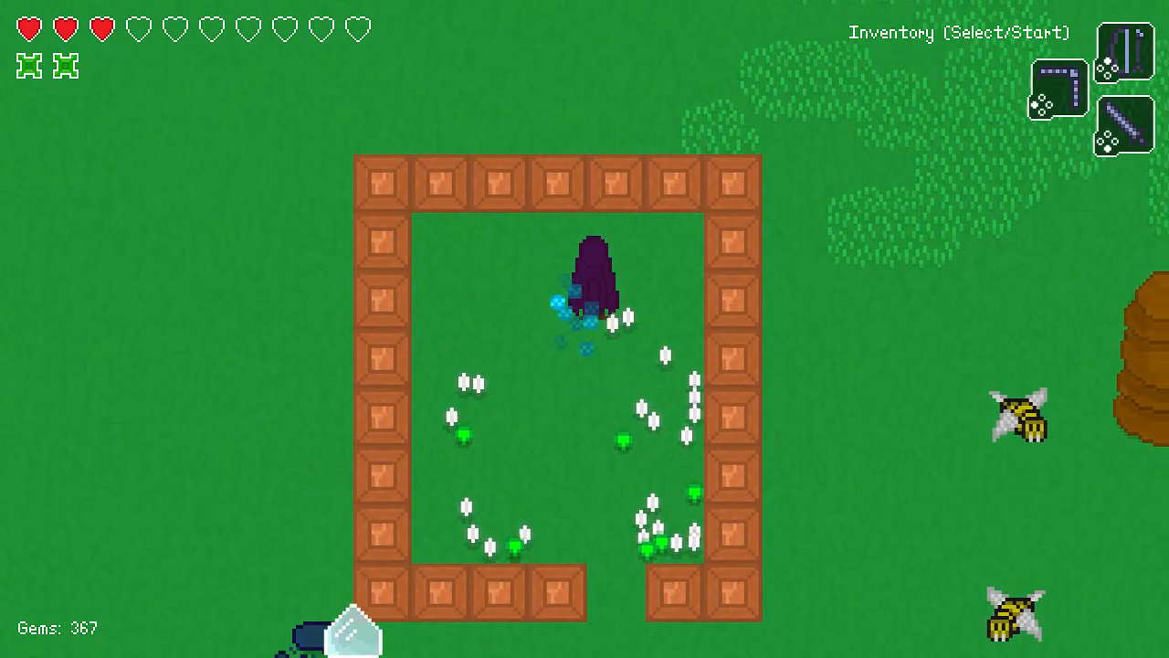
Collect the dropped gems along the enclosure's right wall and swing at the ice globber that enters.
key(Right)
key(Down)
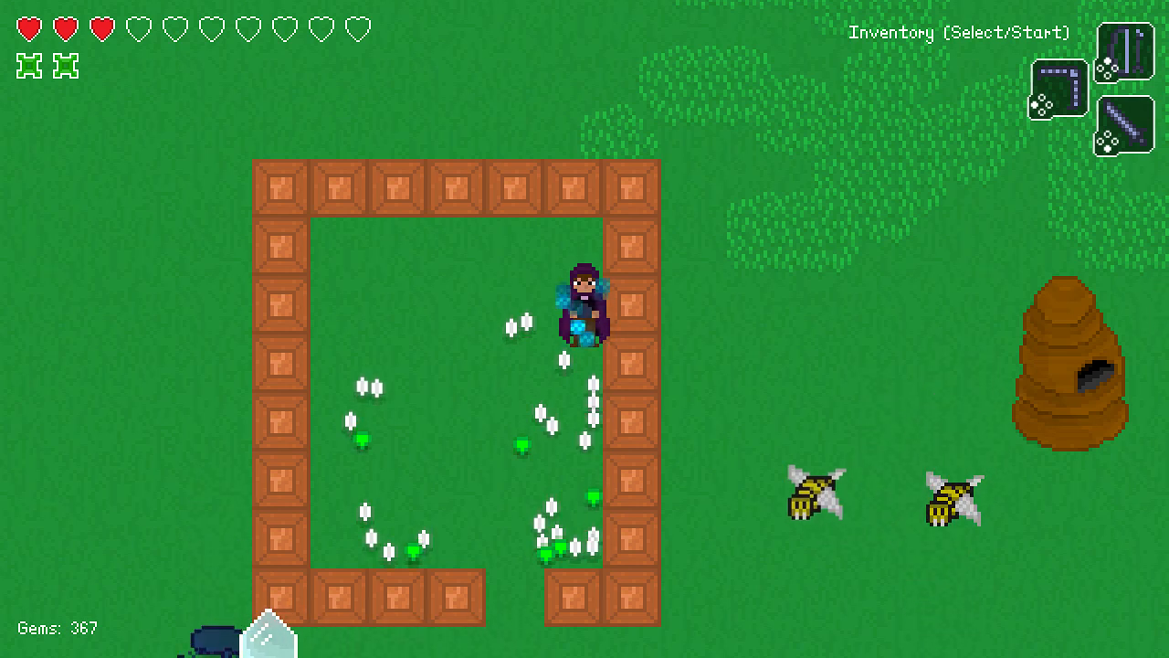
key(Down)
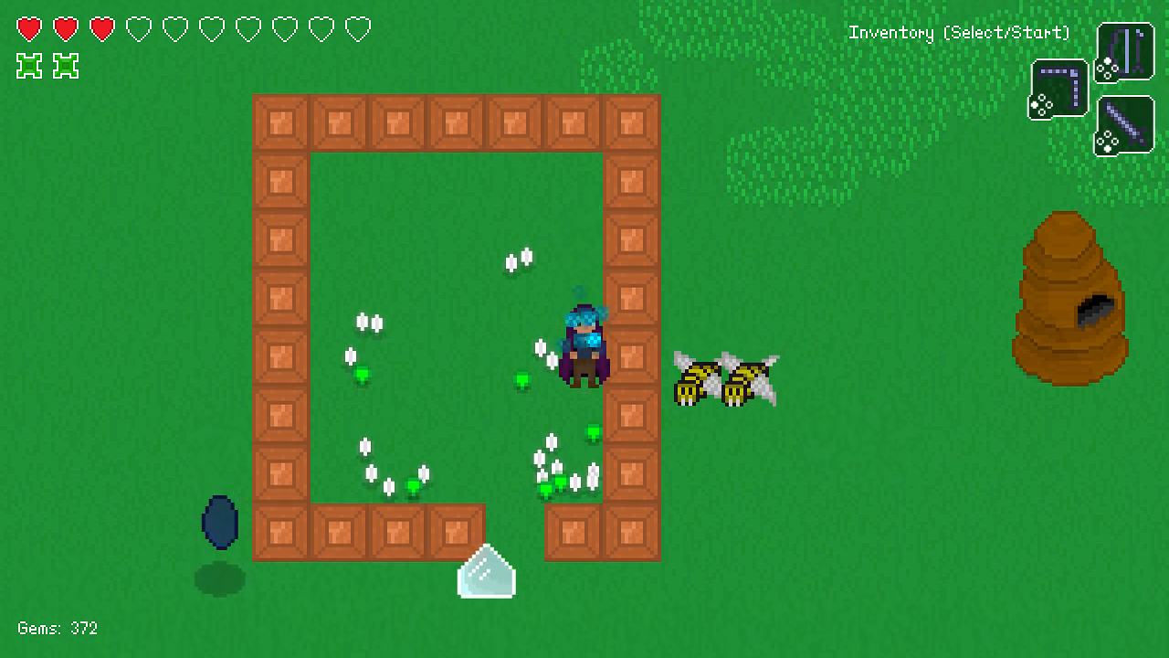
key(Up)
key(Left)
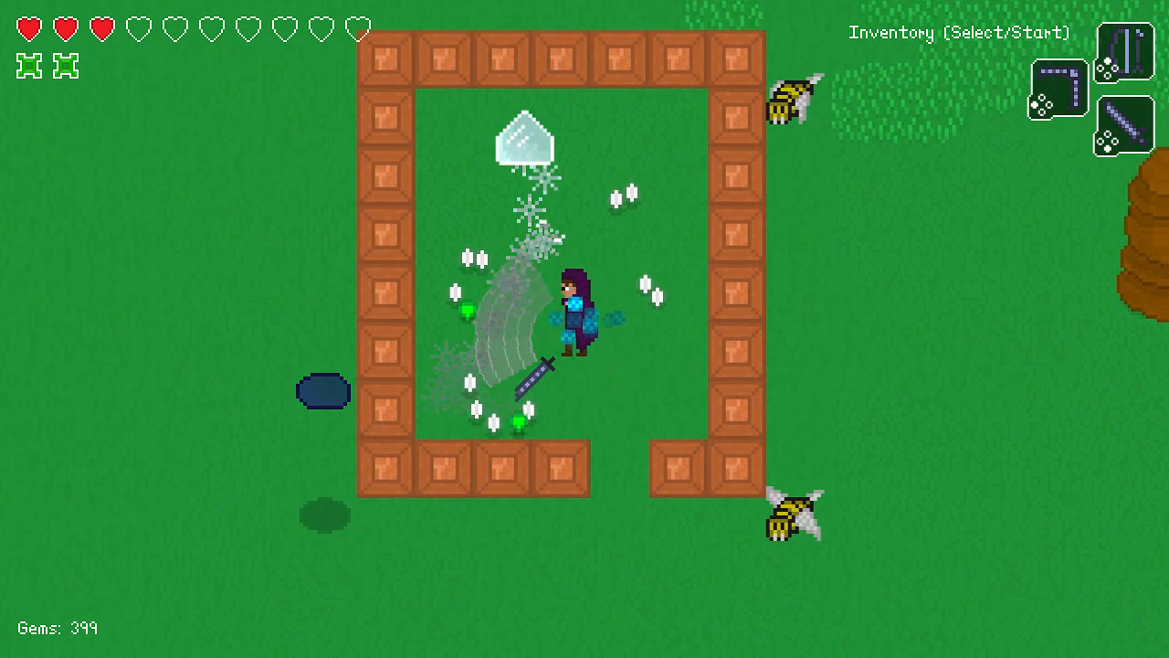
Chase down the last ice globber inside the enclosure and gather the gems on its left side.
key(Up)
key(Right)
key(Left)
key(Down)
key(Left)
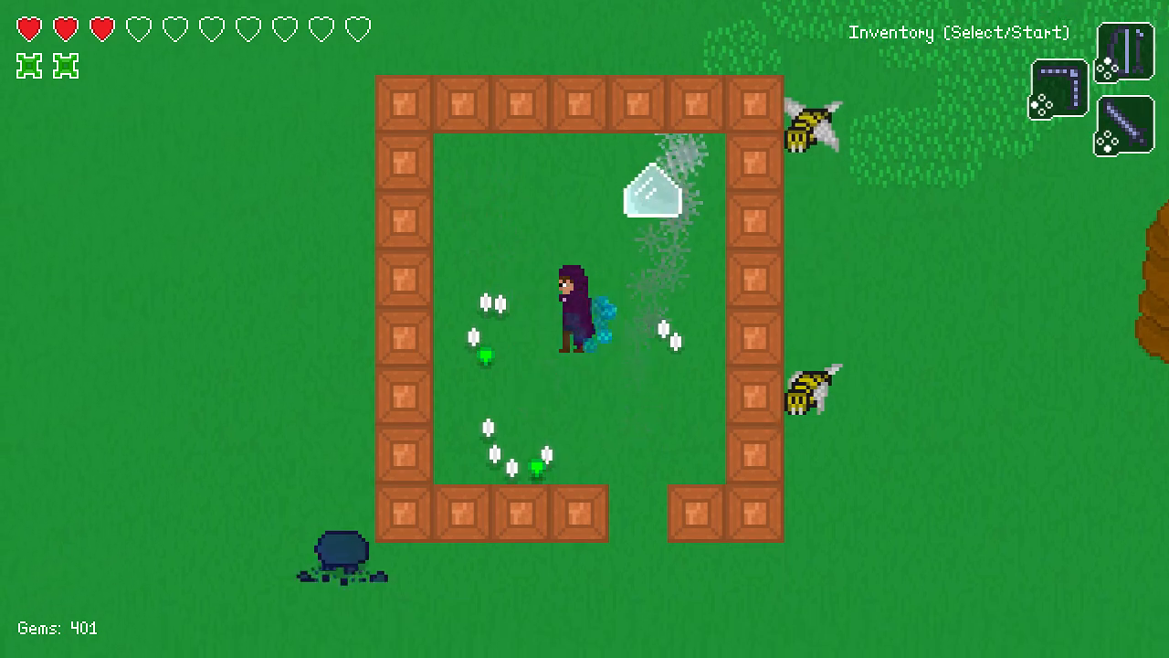
key(Down)
key(Right)
key(Up)
key(Down)
key(Right)
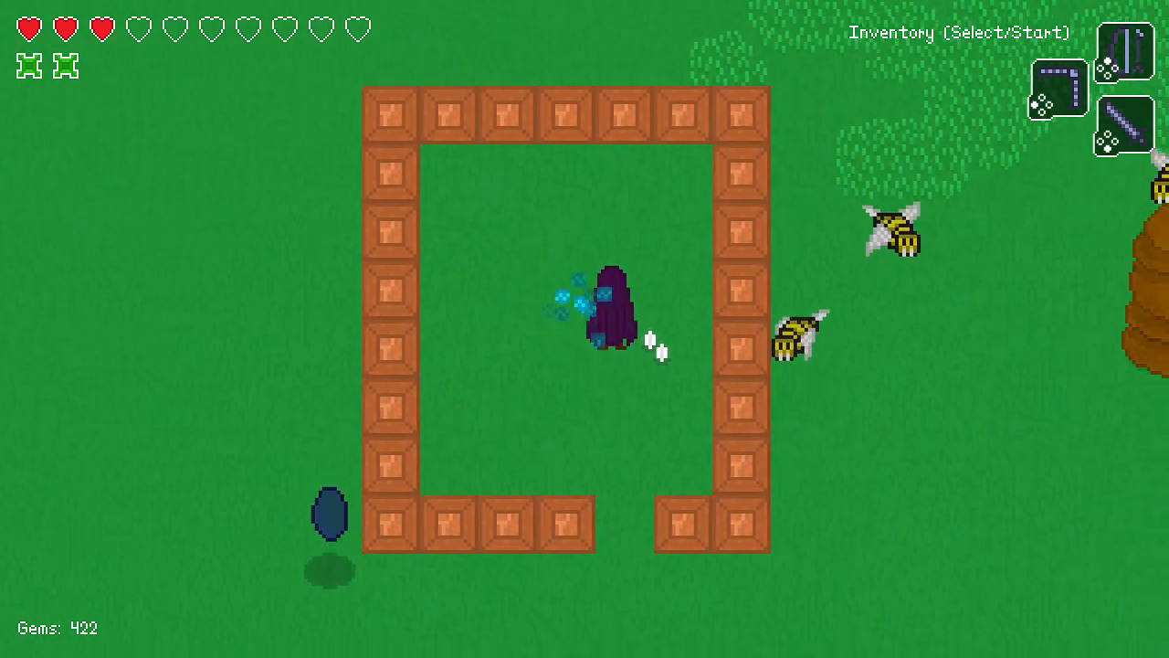
Quit the playtest and return to the rm_test room in GameMaker Studio 2.
key(Return)
key(Escape)
key(Down)
key(Return)
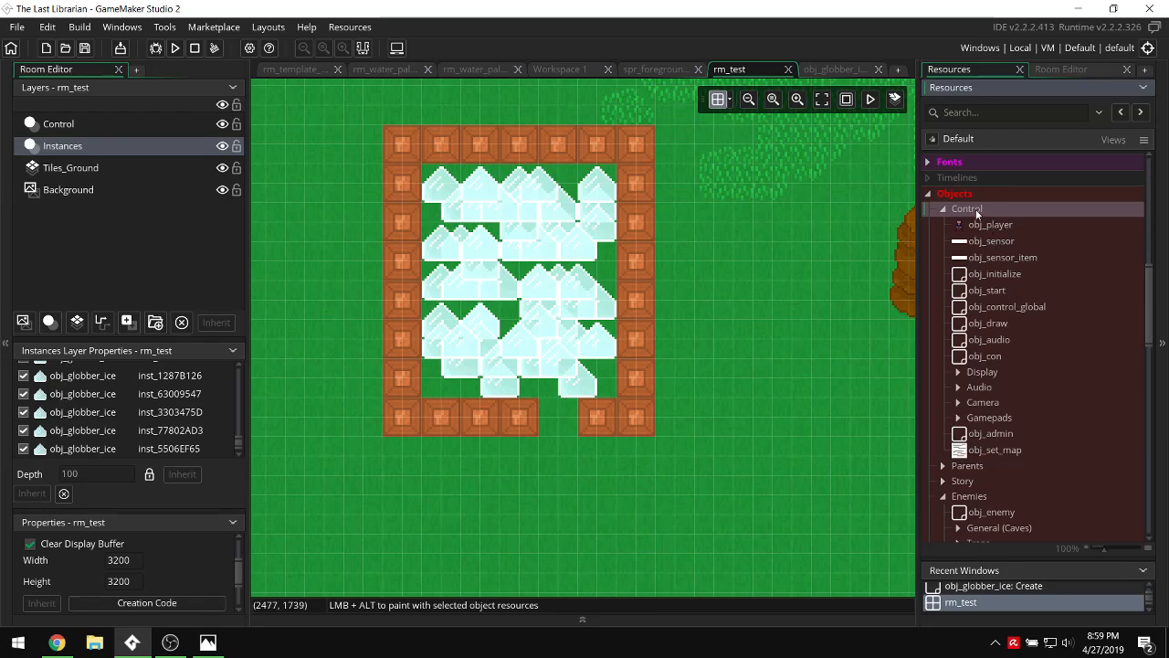
Open the obj_player object and add a Key Pressed event for the letter T.
double_click(990, 225)
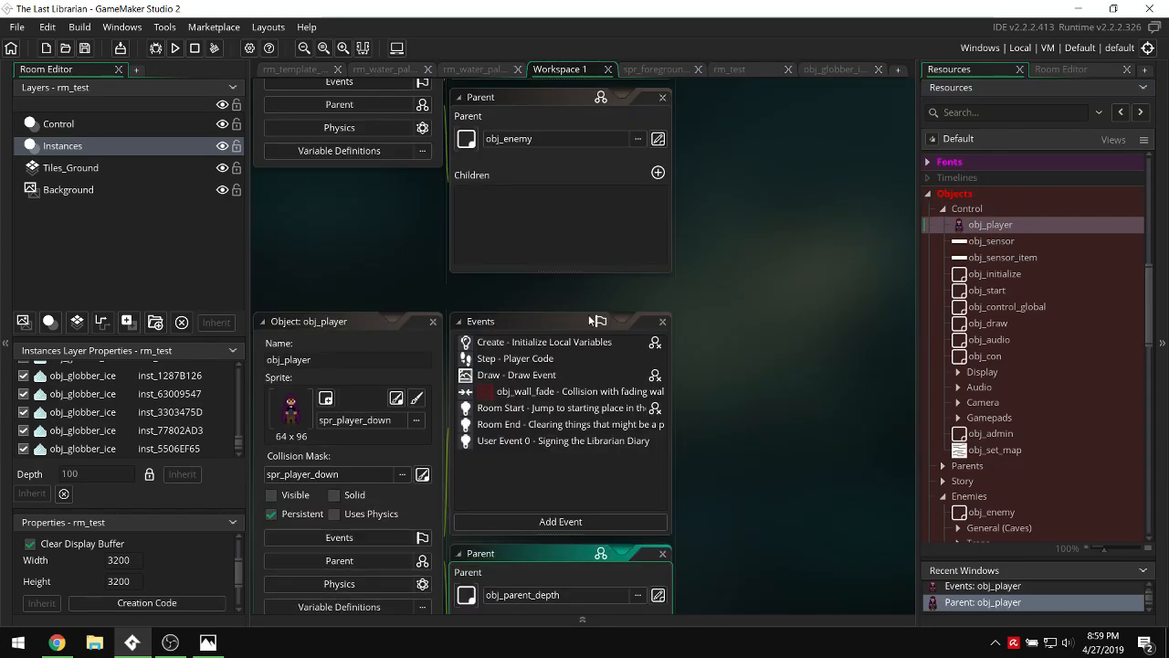
click(567, 520)
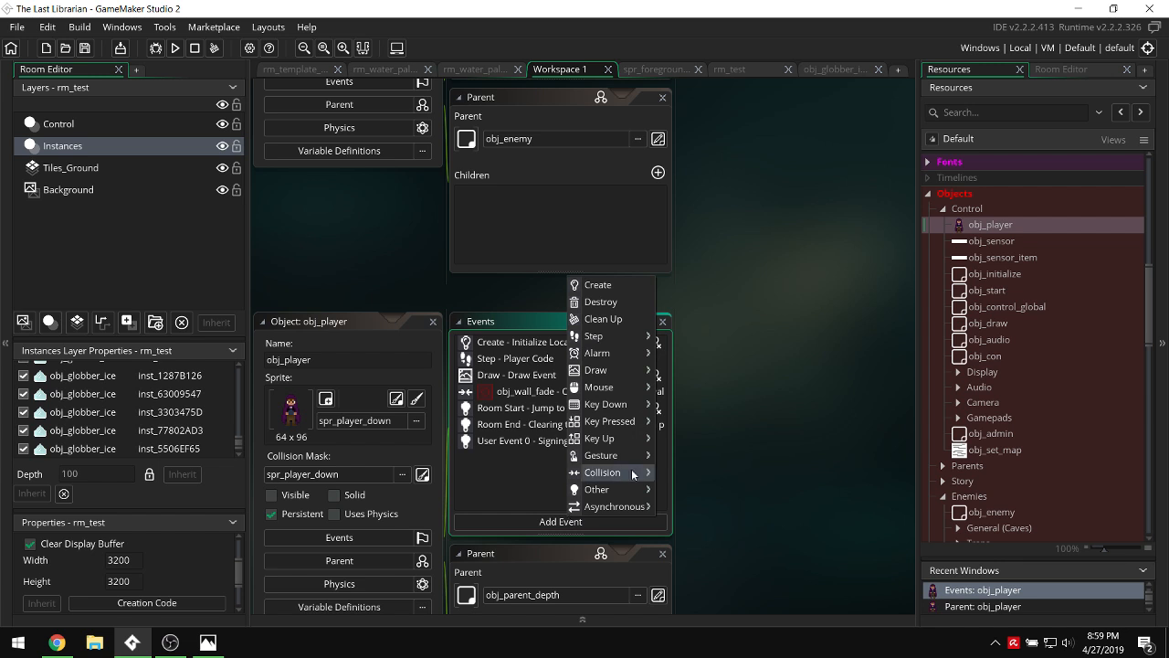
mouse_move(628, 474)
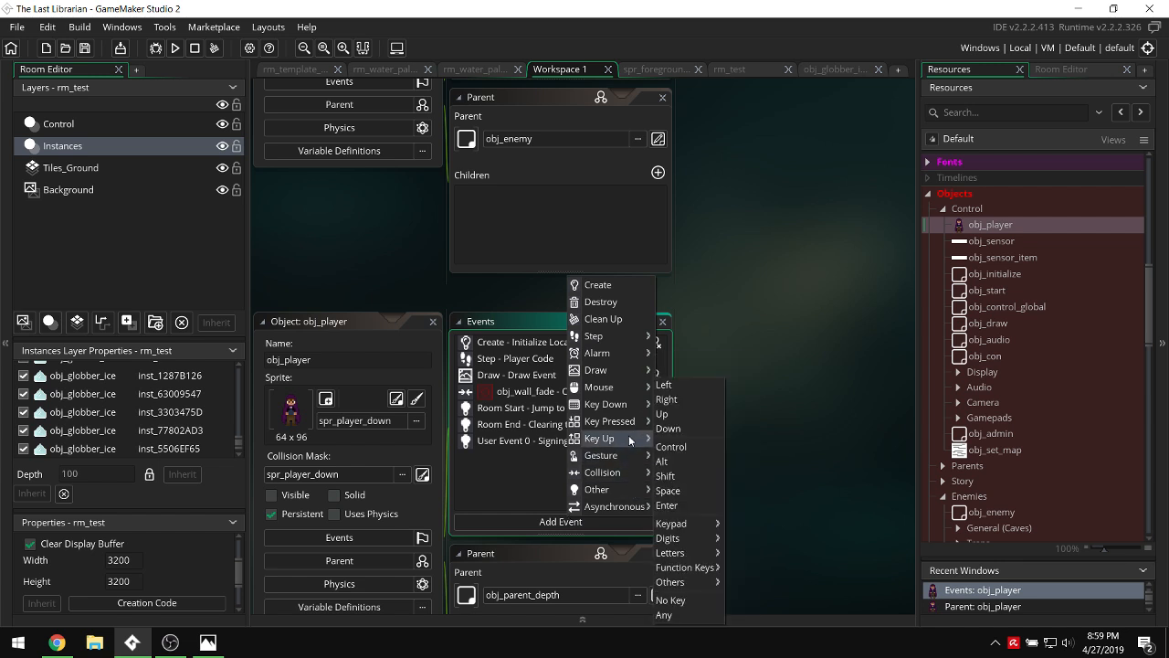
mouse_move(632, 428)
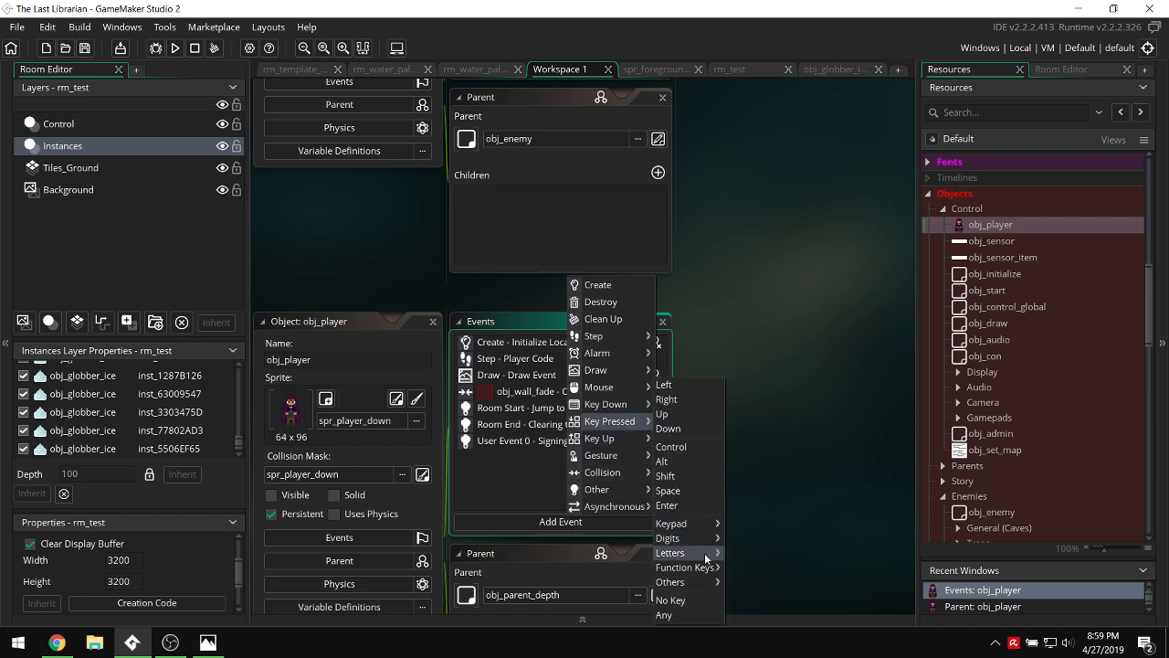
mouse_move(707, 555)
click(728, 527)
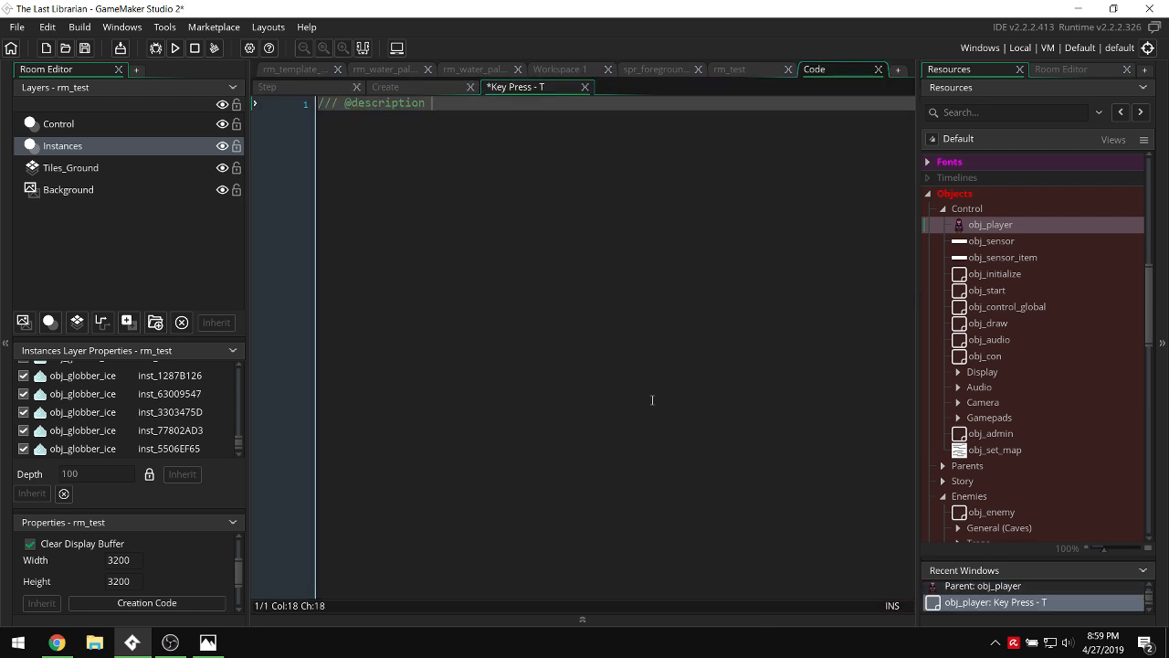
Describe the T key event as SCREENSHAKE and add the code line obj_draw.screenshake = 3200;.
text(SCREENSHAKE)
key(Return)
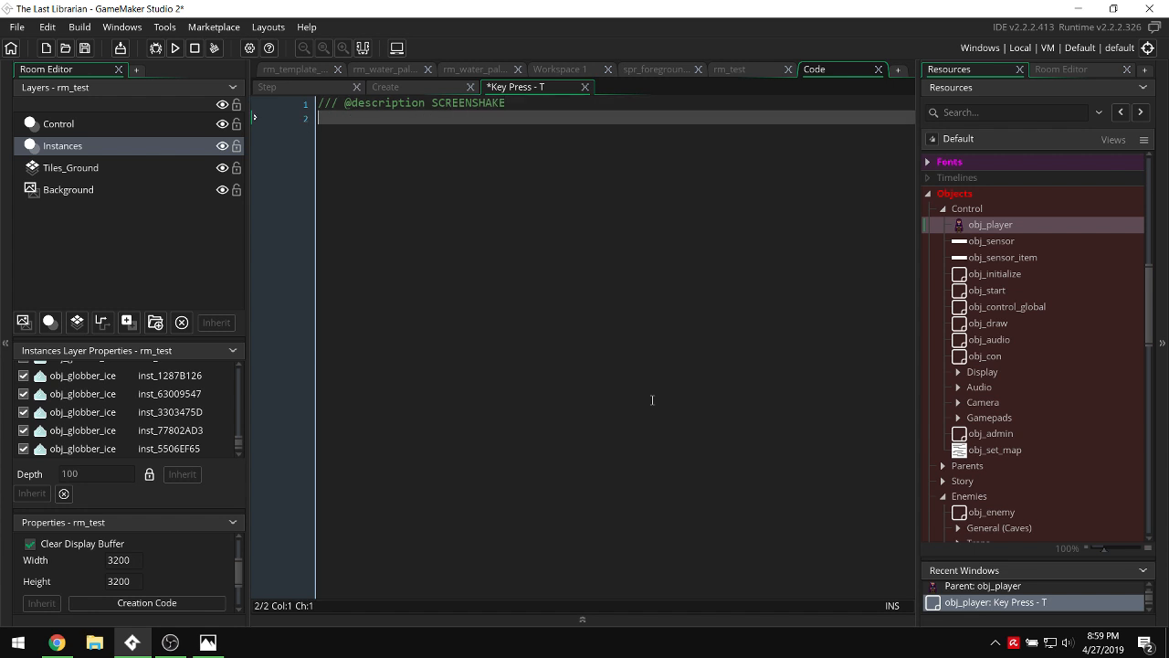
text(obj_draw.screenshake = )
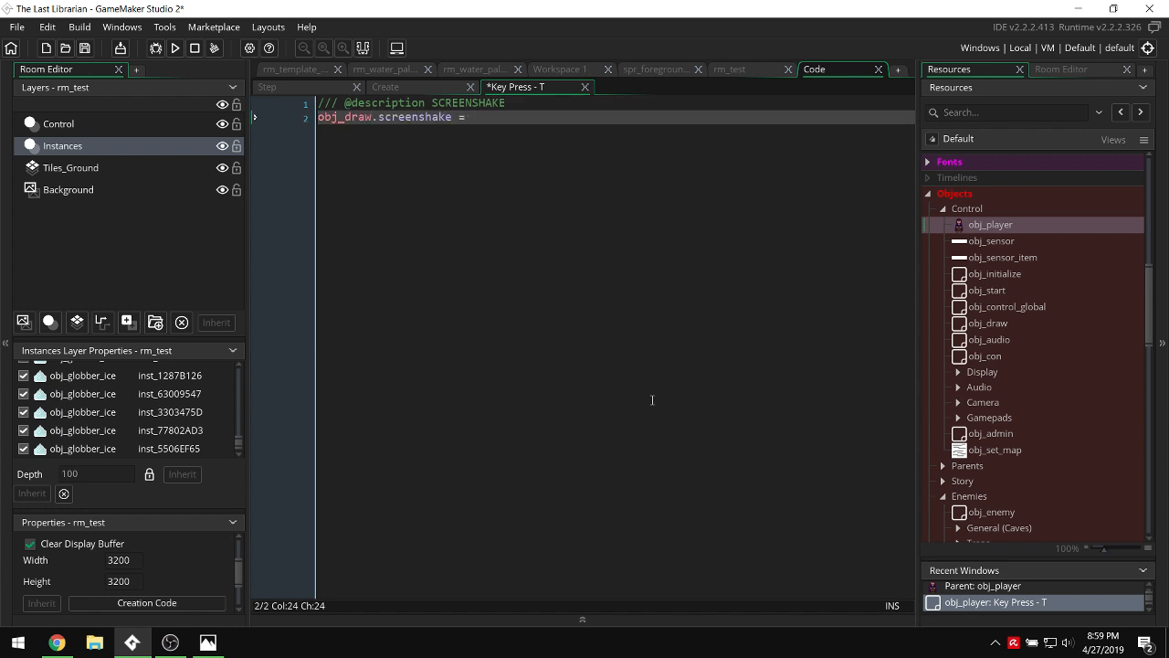
text(3200;)
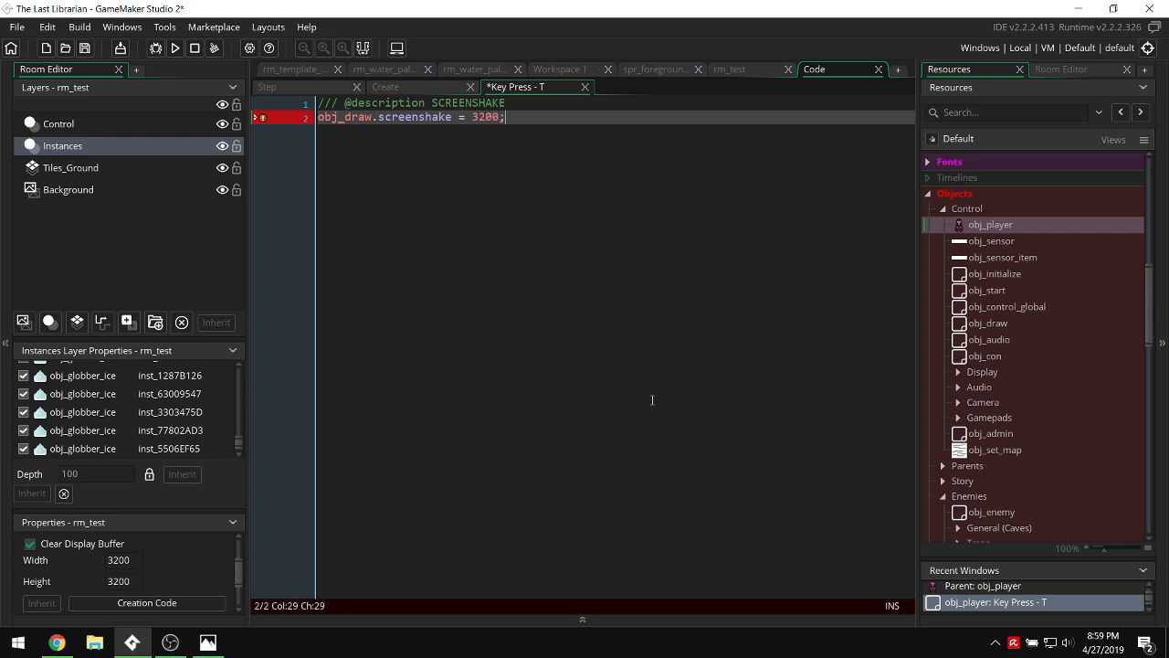
Run the game, load the saved game and walk around beside the ice globber enclosure.
key(F5)
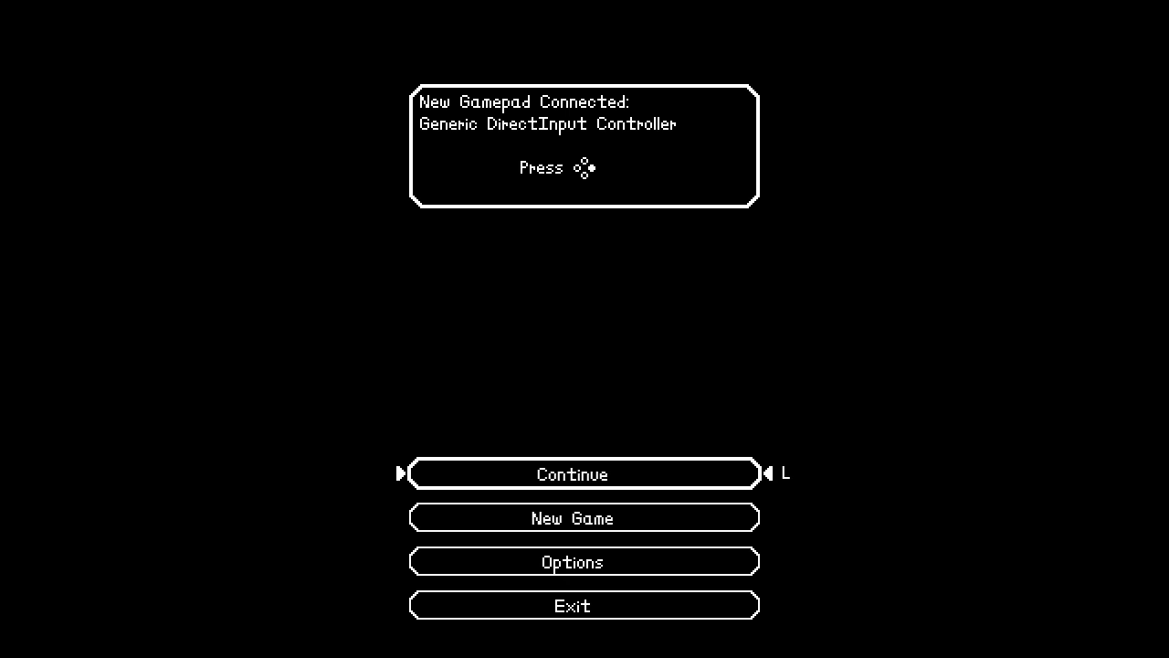
key(l)
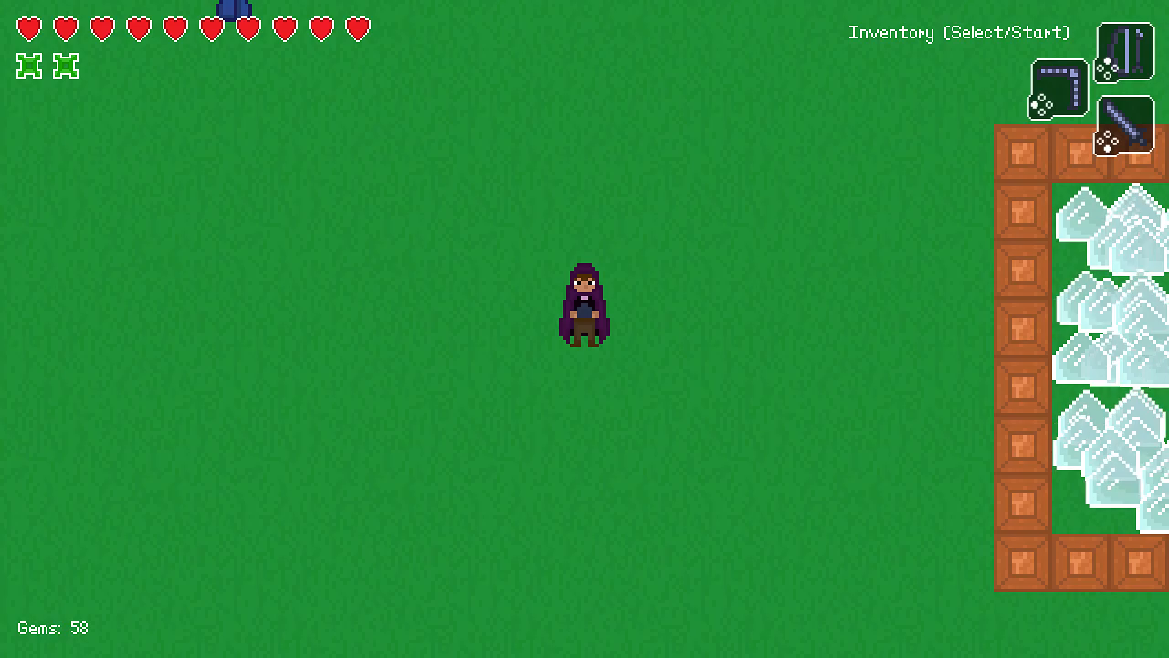
key(d)
key(s)
key(s)
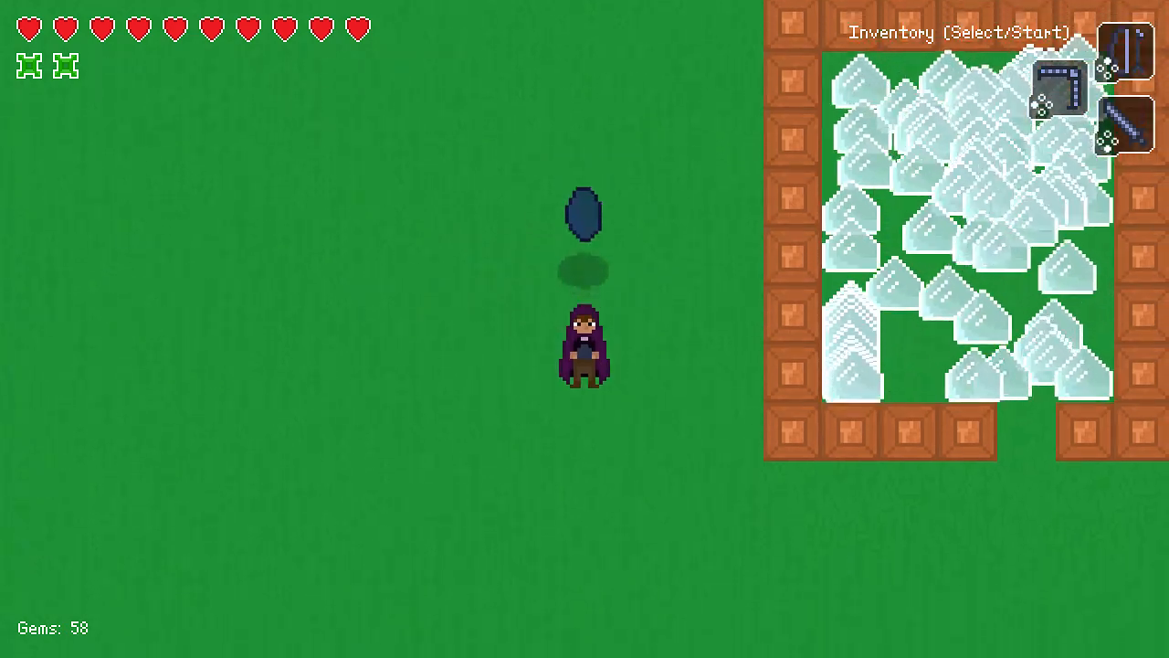
key(a)
key(w)
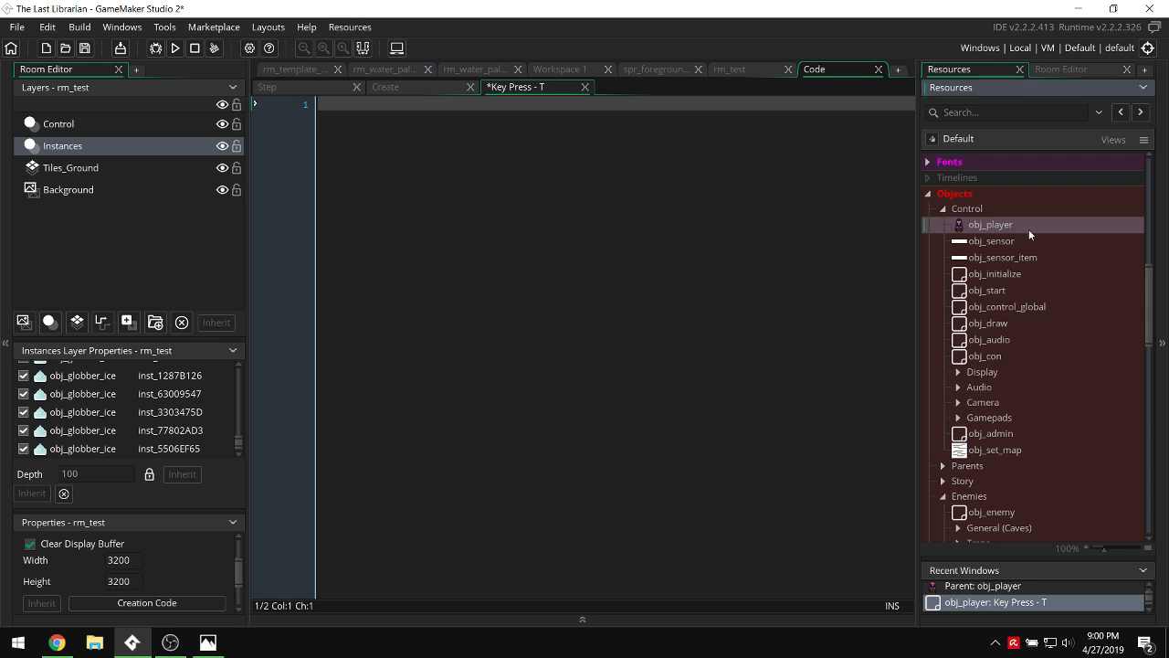
Delete the T key press event from obj_player, including its contents.
double_click(991, 225)
right_click(519, 214)
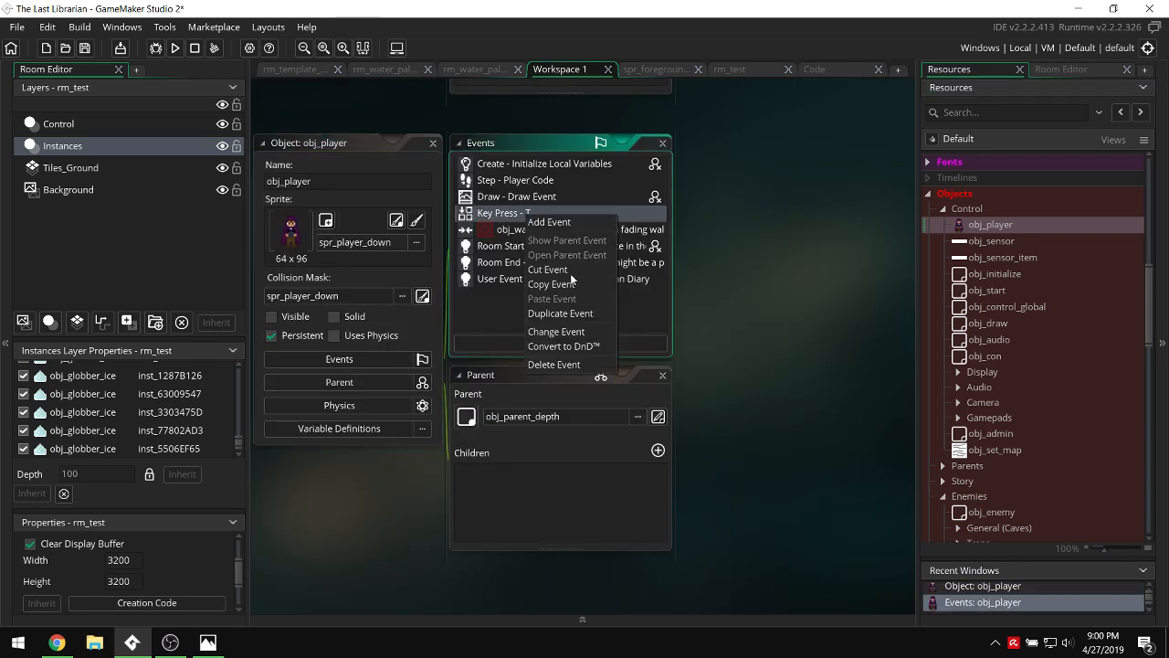
click(561, 363)
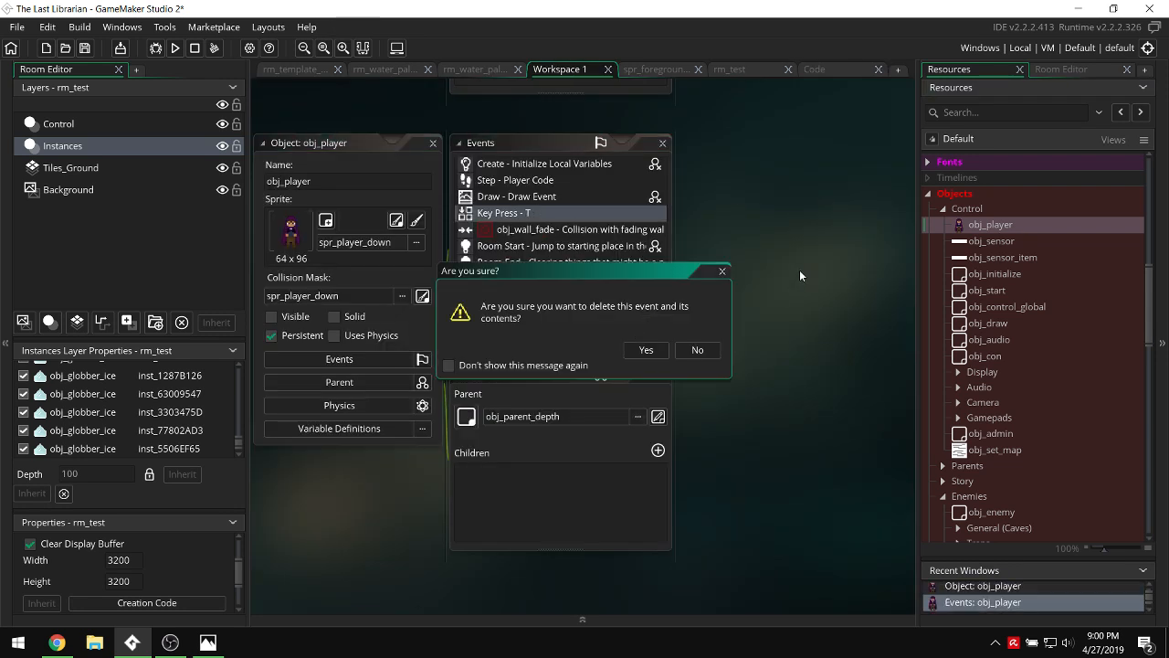
click(647, 350)
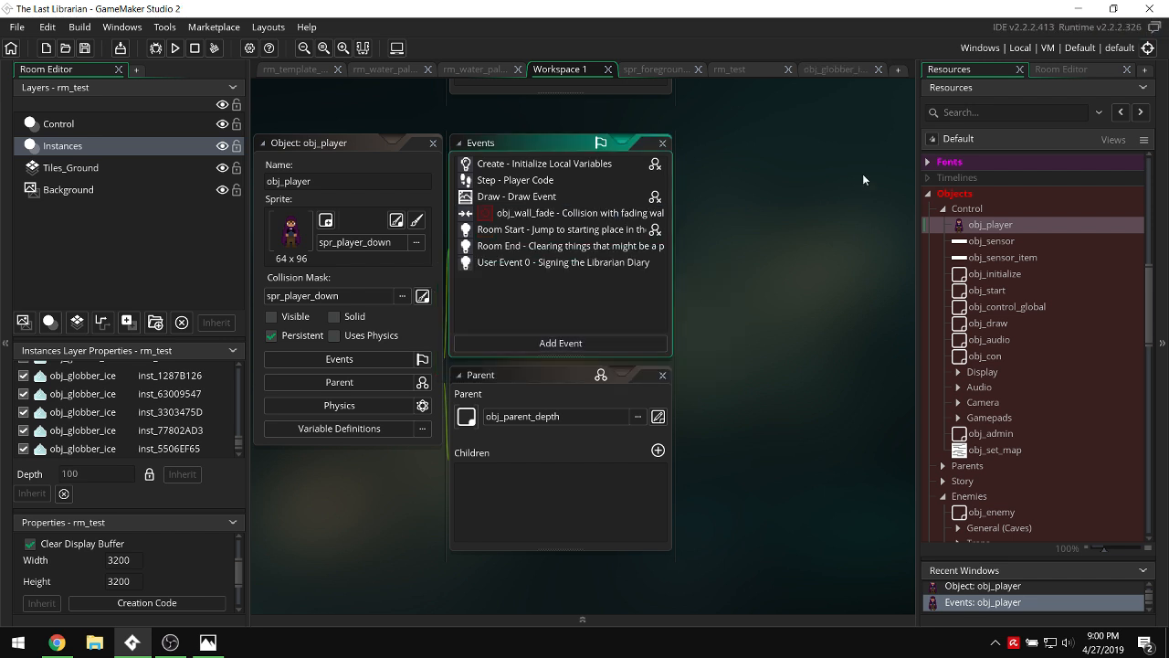
click(860, 229)
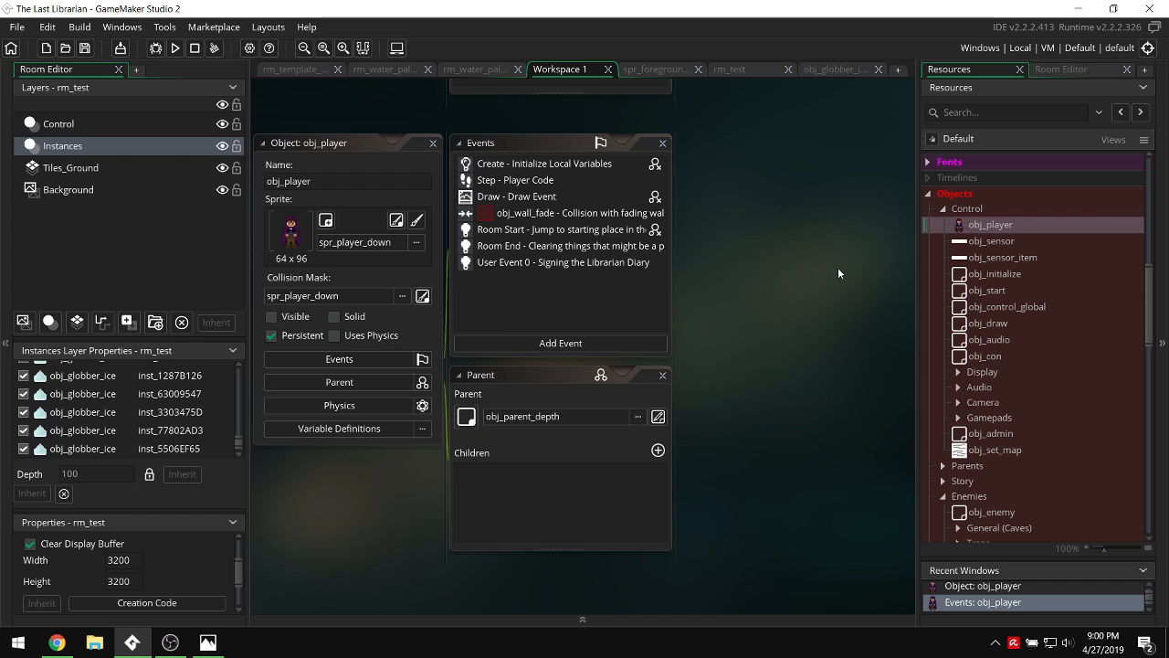
mouse_move(168, 643)
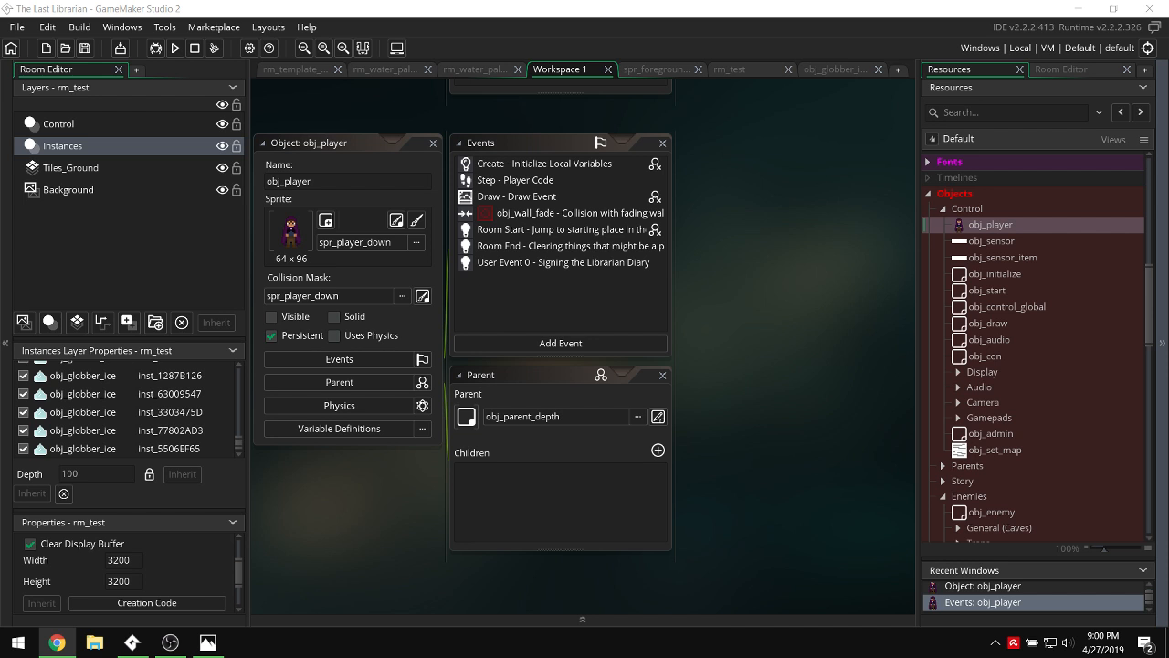
click(743, 371)
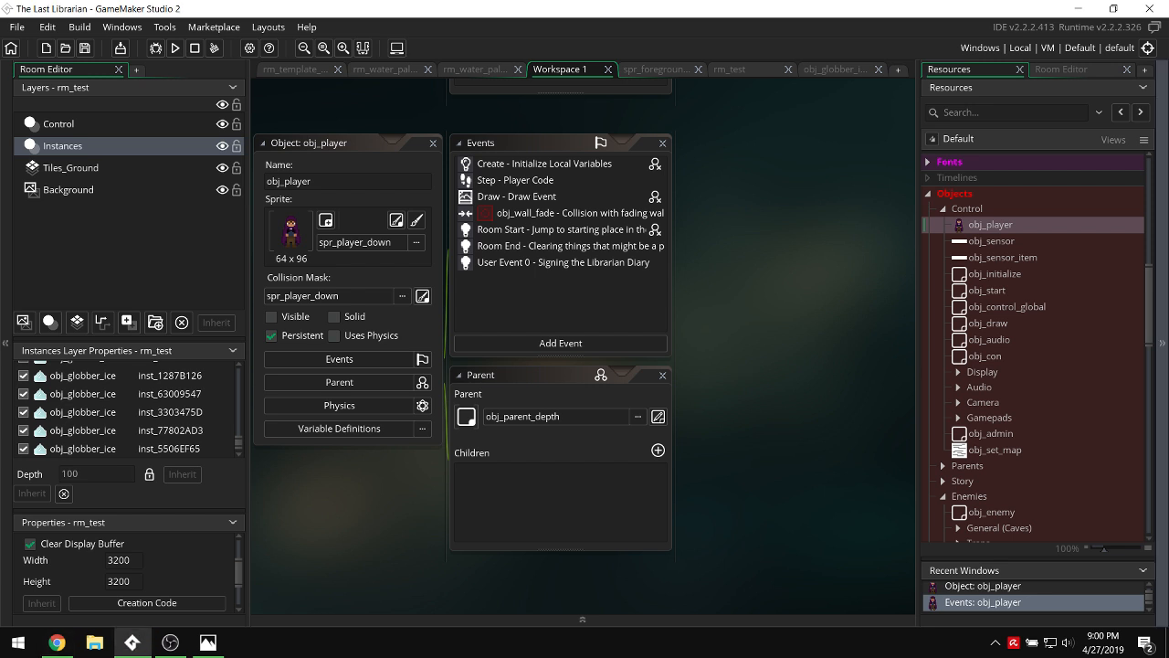
key(alt+Tab)
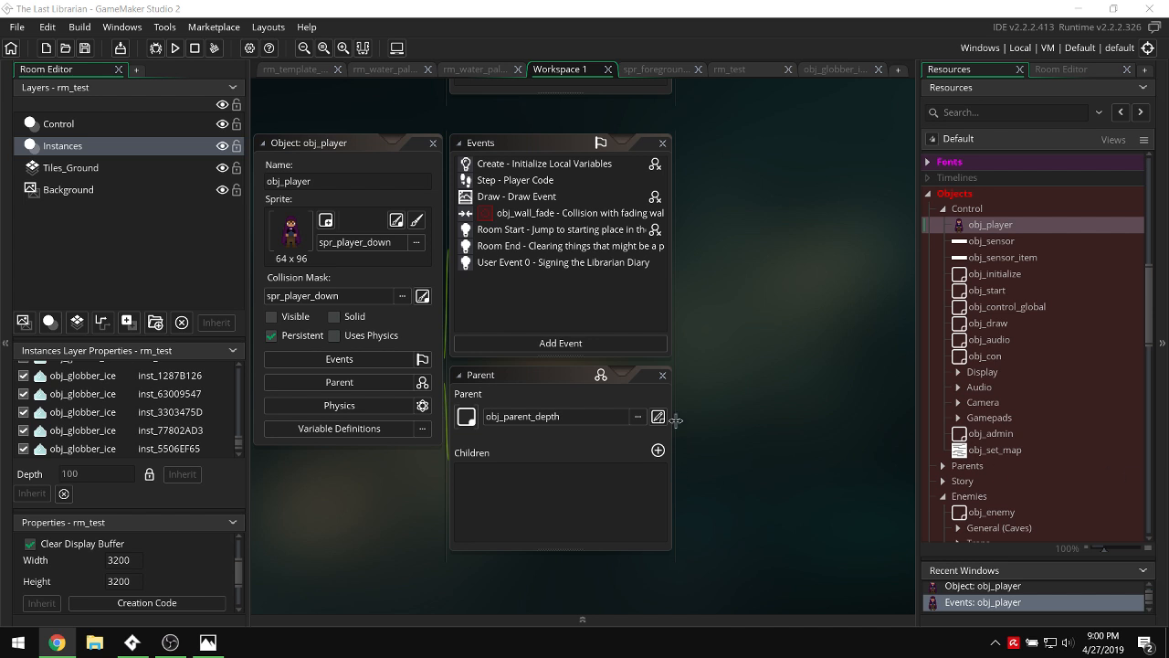
click(767, 363)
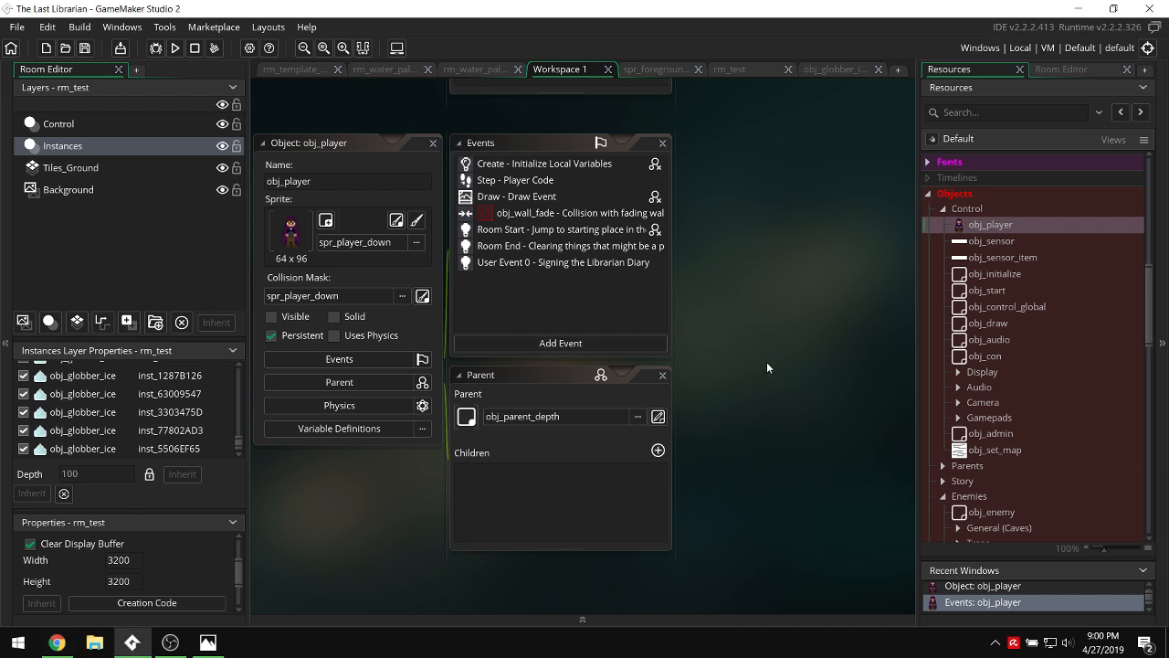
click(4, 343)
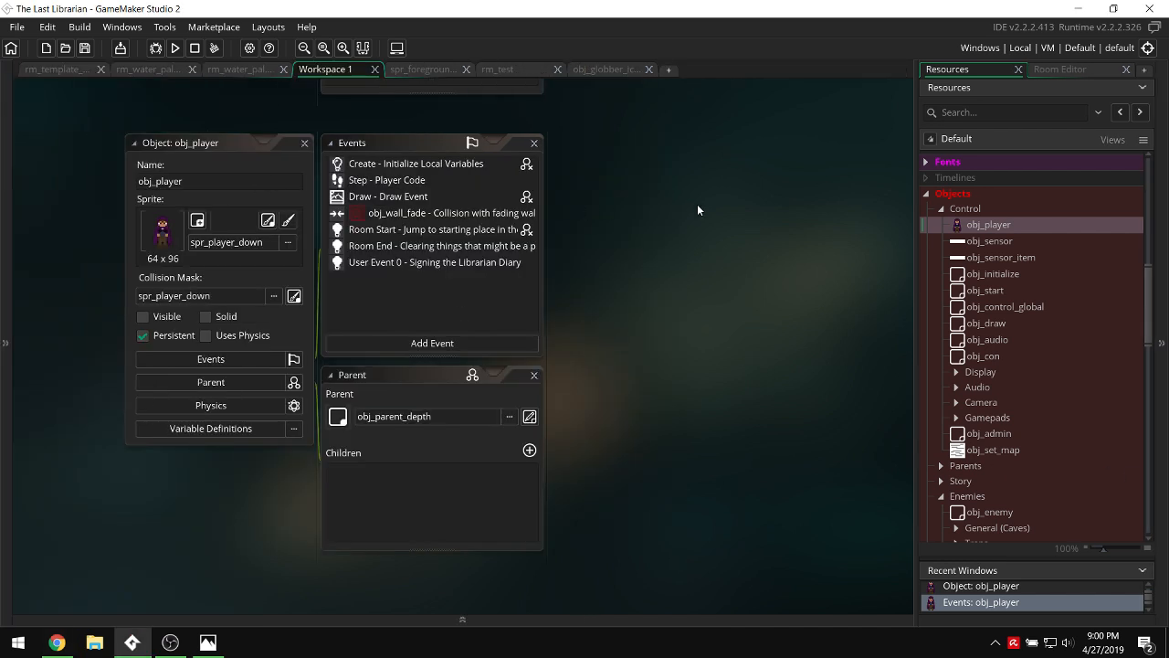
scroll(701, 208, up, 5)
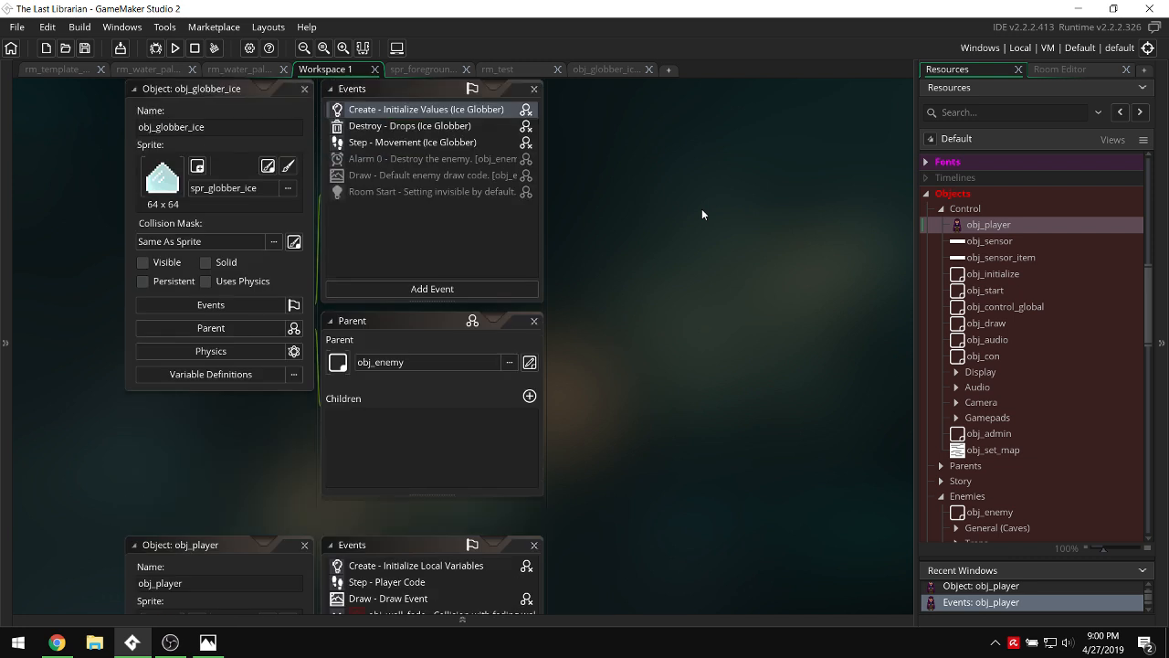
scroll(711, 230, down, 5)
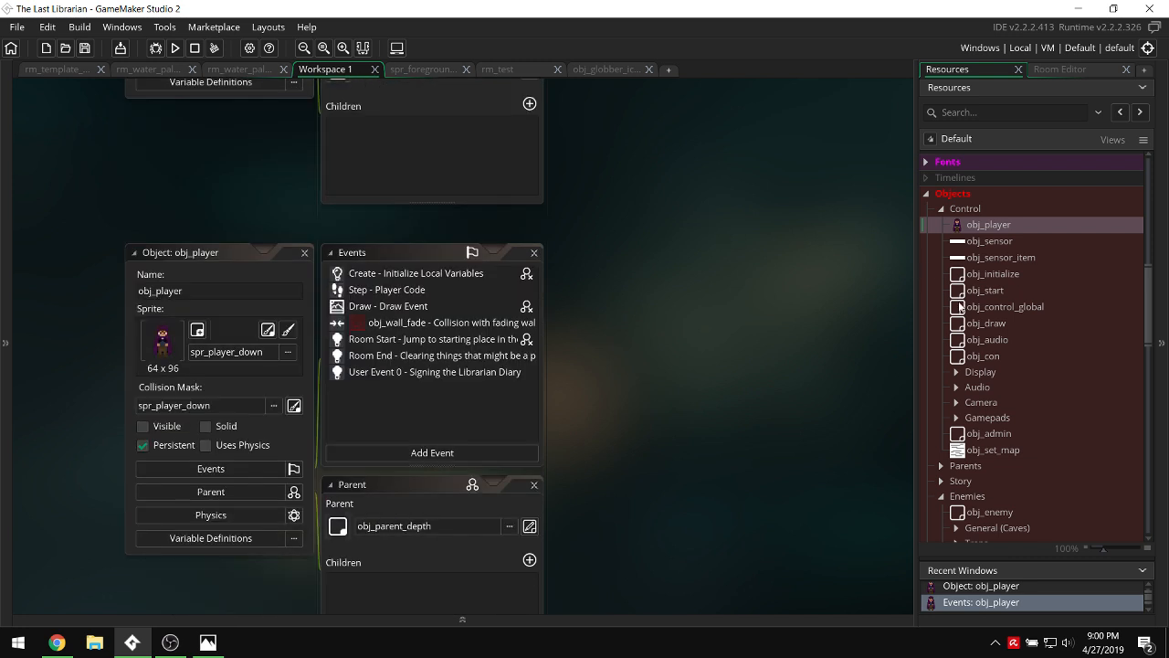
Show the rm_water_palace_main room and compare its layout with the hand-drawn dungeon map in Photos.
click(222, 73)
scroll(605, 242, down, 5)
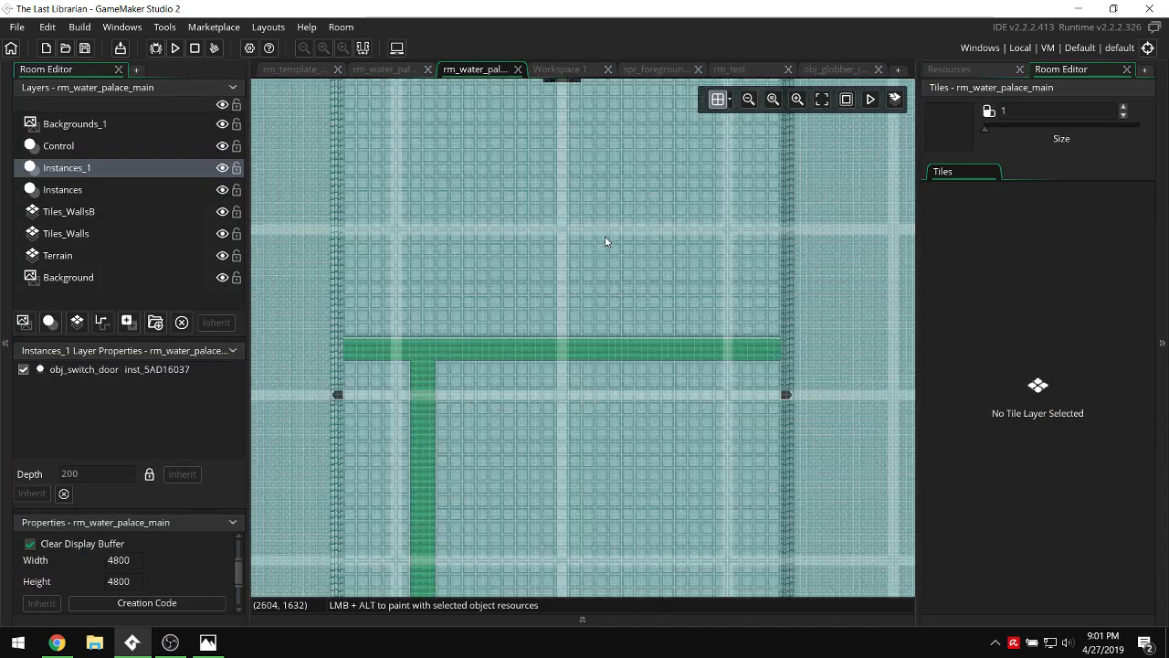
scroll(606, 241, down, 8)
scroll(606, 242, up, 3)
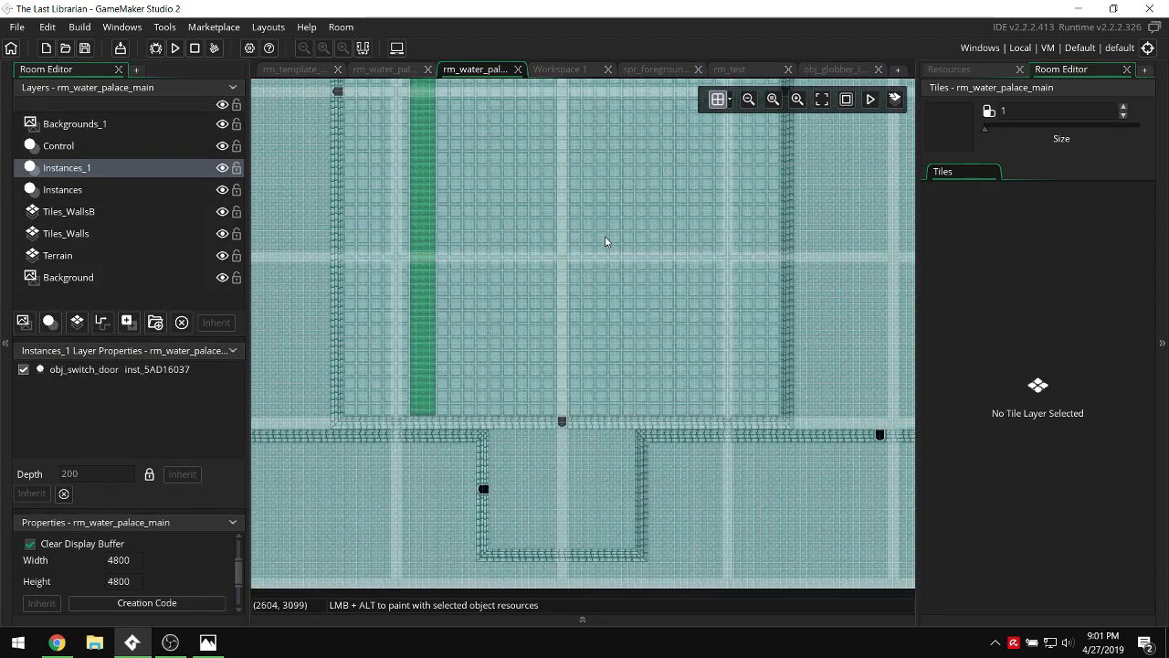
click(208, 642)
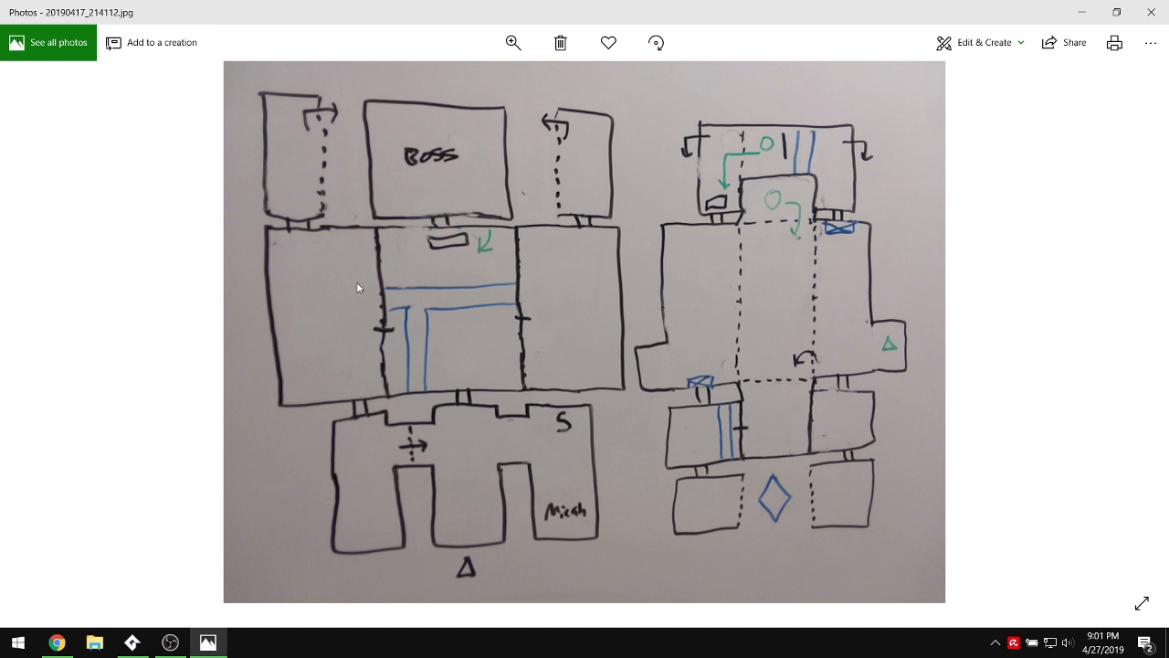
click(132, 642)
scroll(570, 322, down, 5)
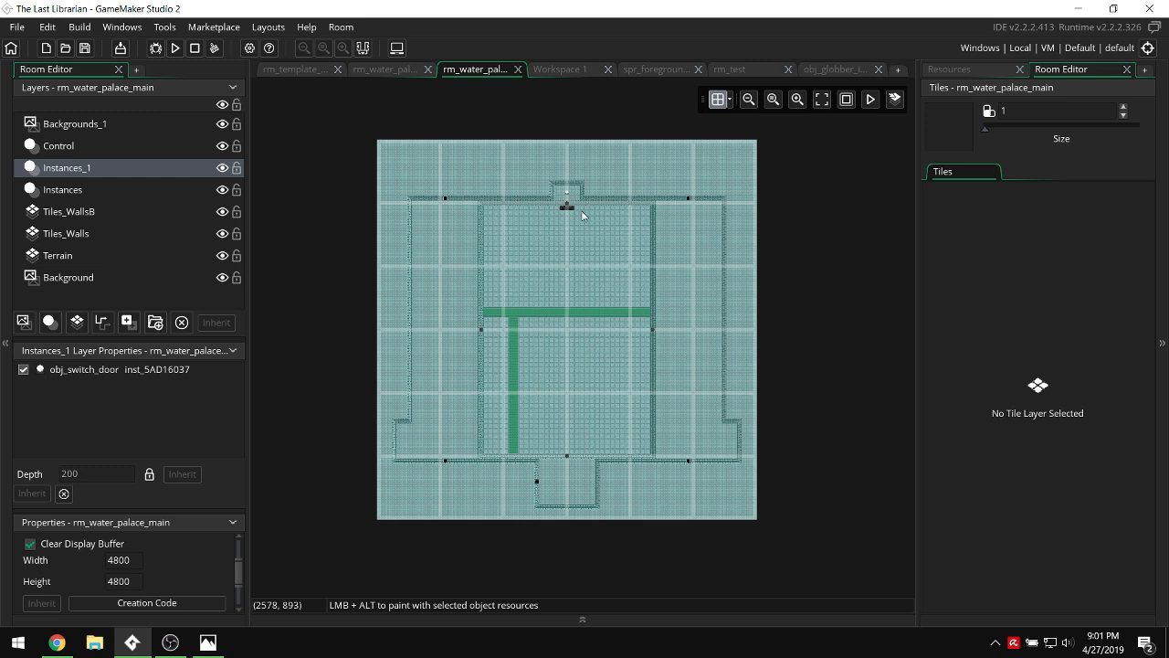
Examine the water palace main room from the upper alcove and its door down to the lower entrance, including both side corridors.
ctrl+scroll(576, 211, up, 3)
ctrl+scroll(559, 192, up, 1)
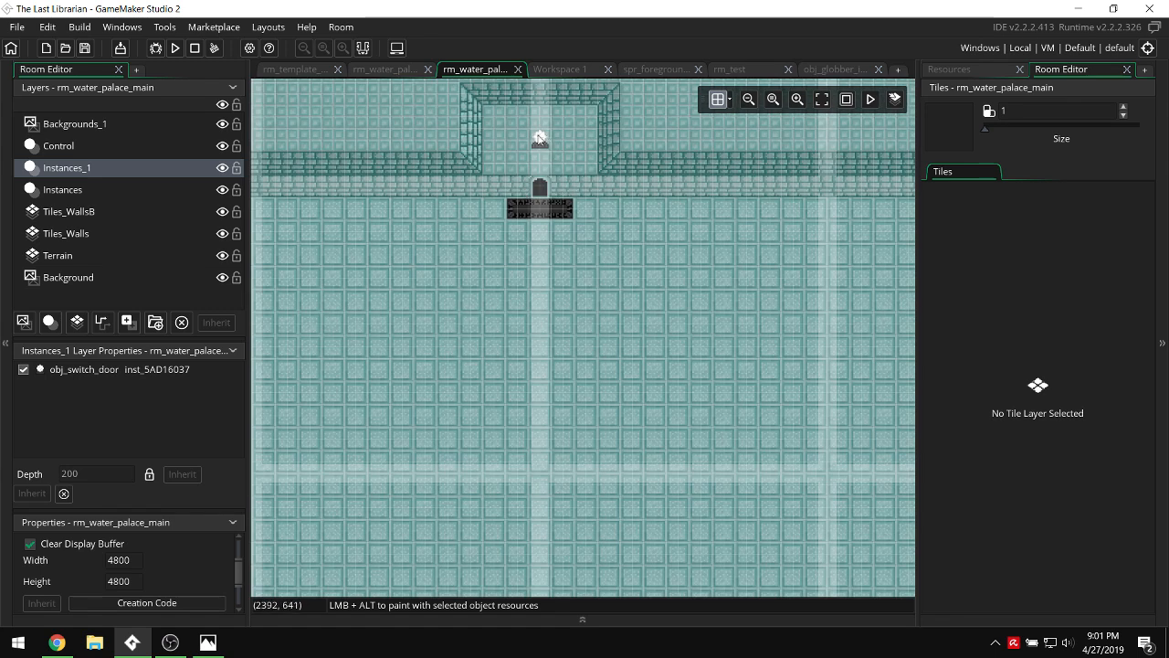
click(539, 138)
click(620, 247)
ctrl+scroll(620, 248, down, 3)
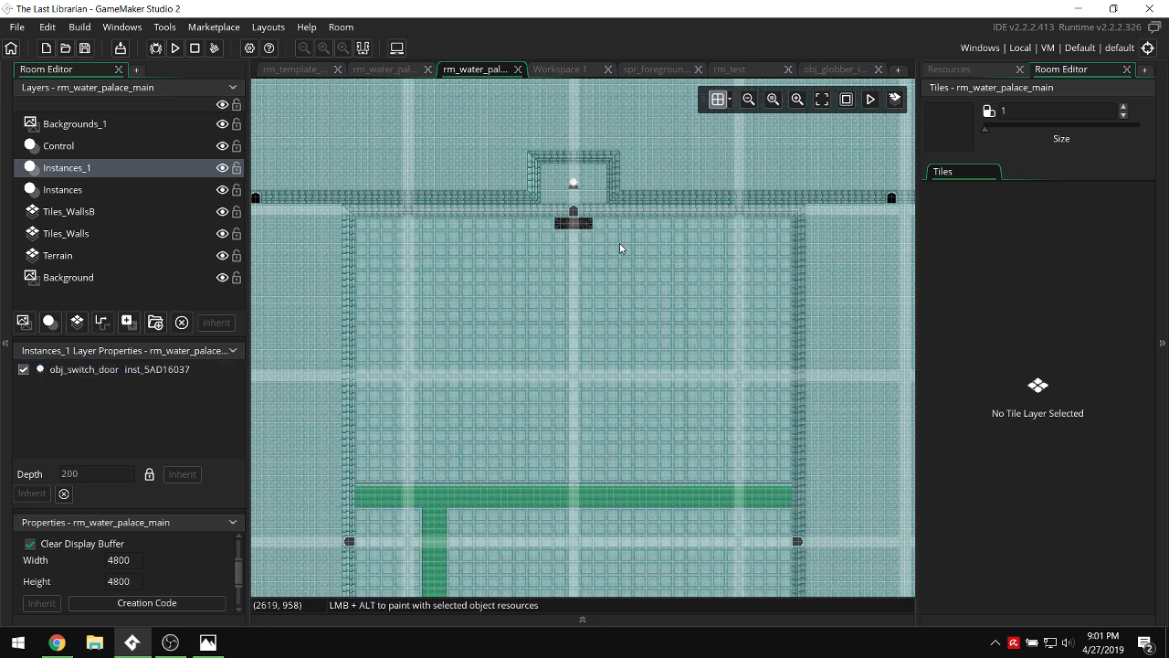
scroll(620, 247, down, 10)
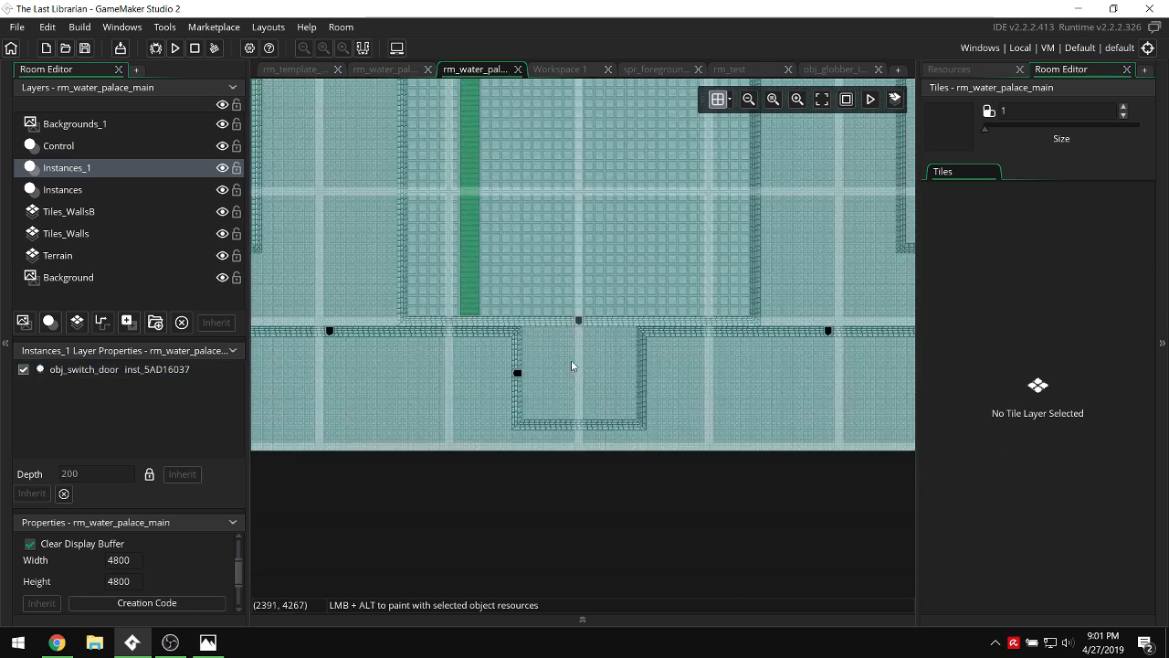
scroll(582, 379, up, 10)
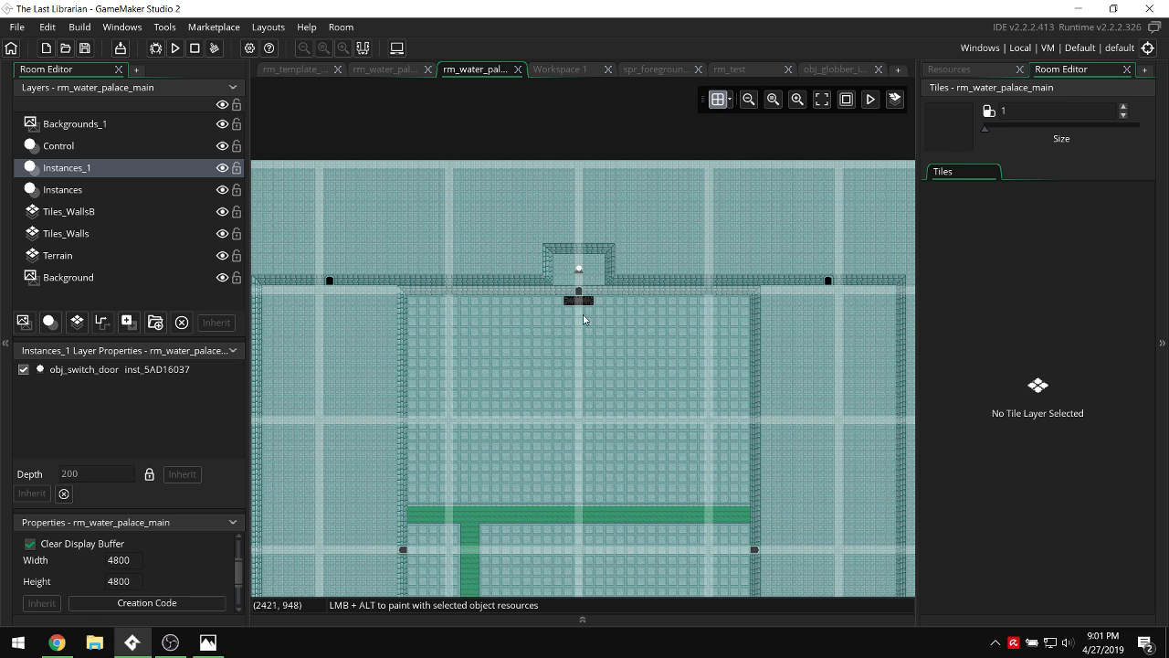
scroll(588, 365, down, 10)
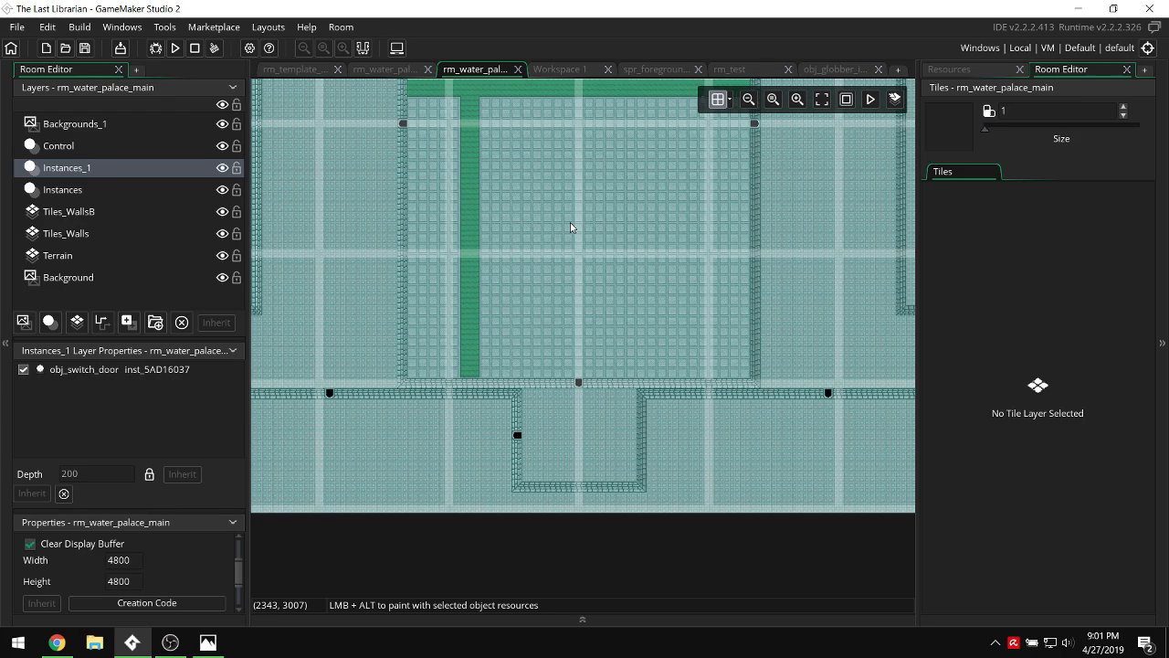
scroll(579, 222, up, 3)
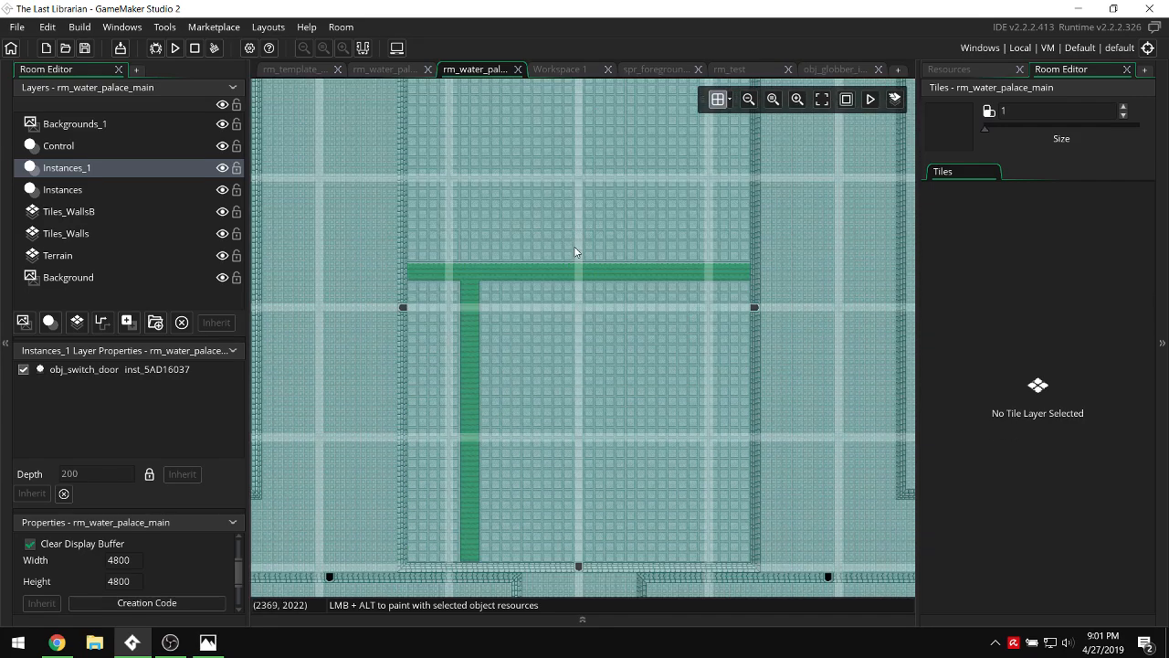
scroll(575, 247, up, 3)
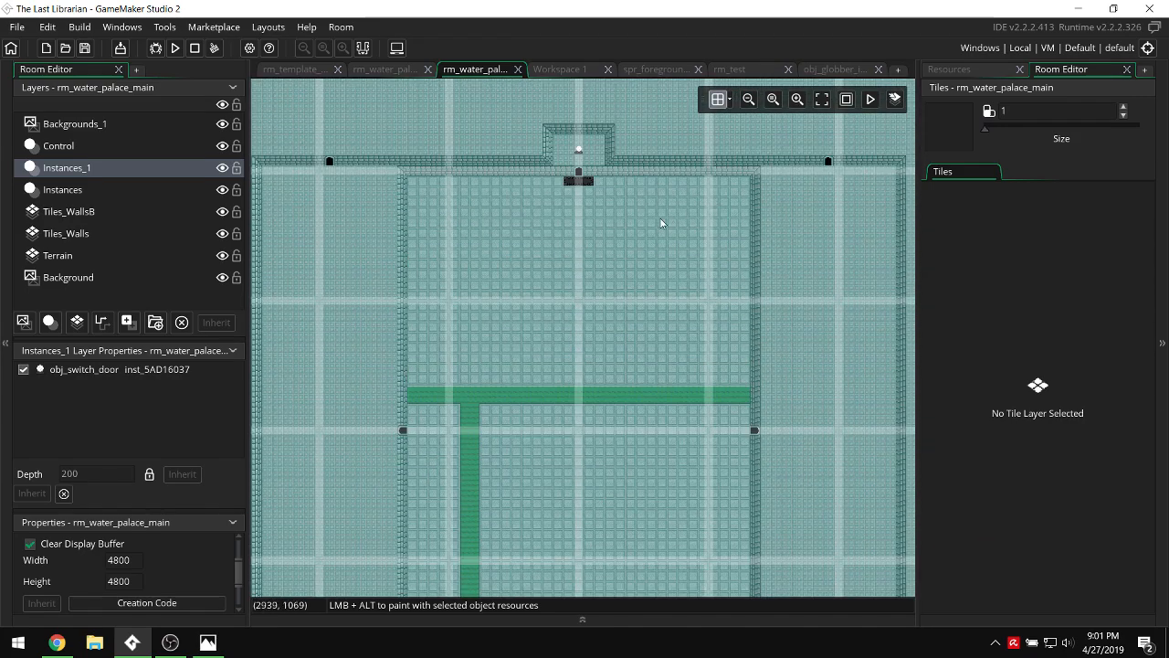
shift+scroll(661, 223, left, 1)
shift+scroll(705, 214, right, 4)
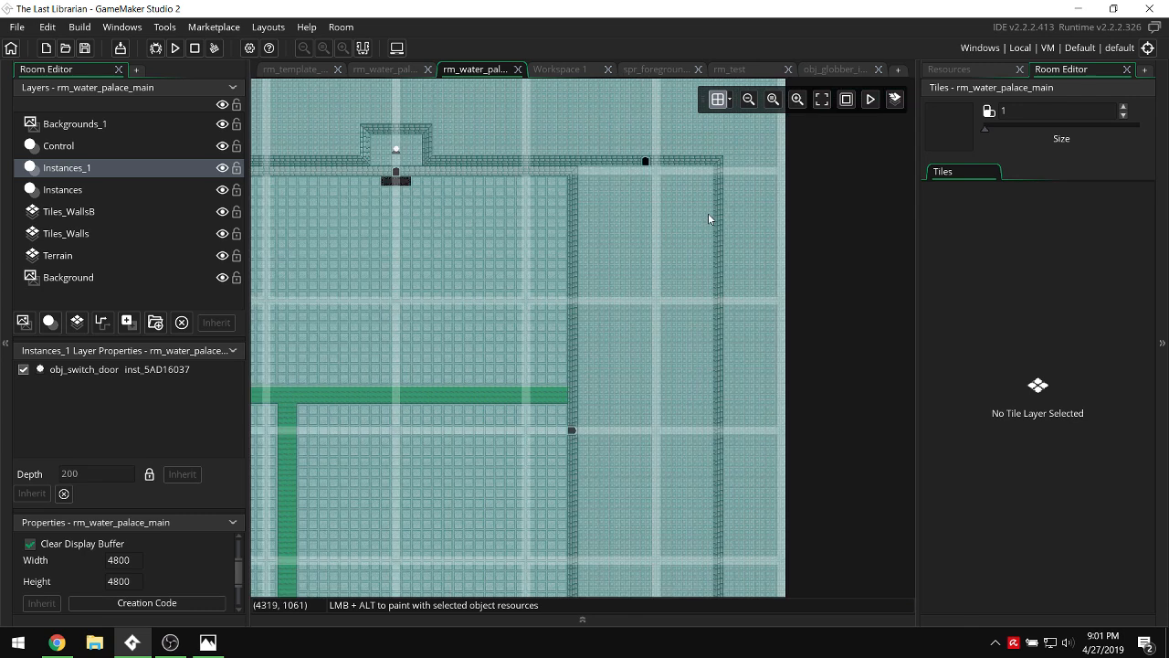
shift+scroll(543, 207, left, 6)
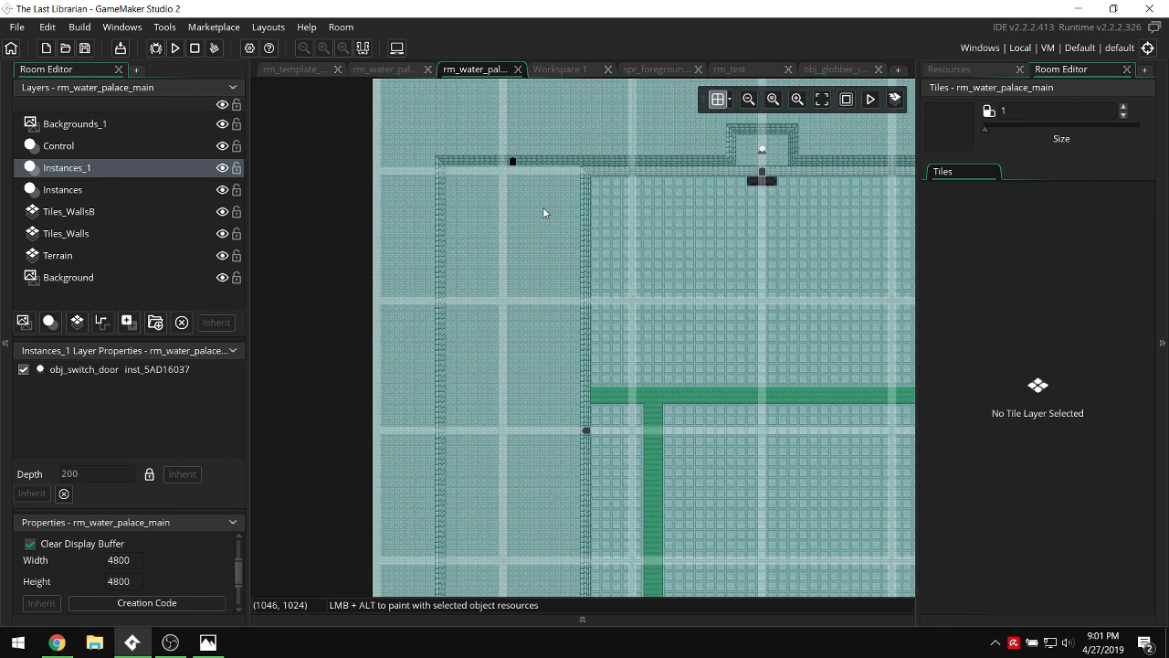
shift+scroll(586, 199, right, 3)
scroll(586, 199, down, 5)
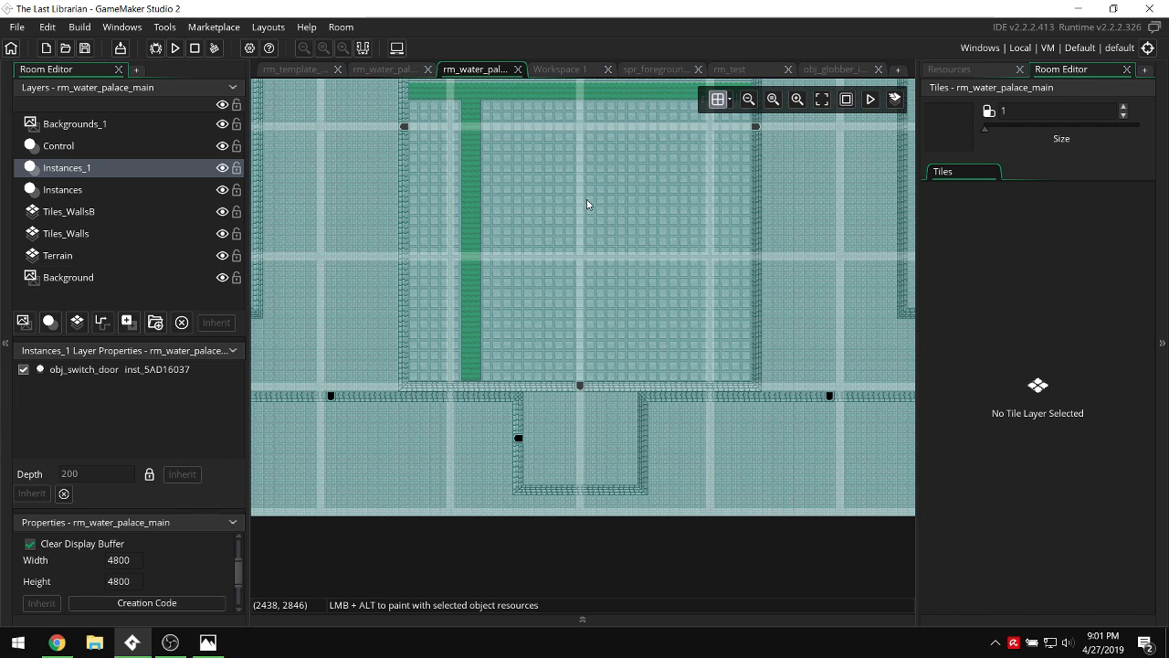
Run the game and use the teleport console command to enter the water palace's main room.
key(F5)
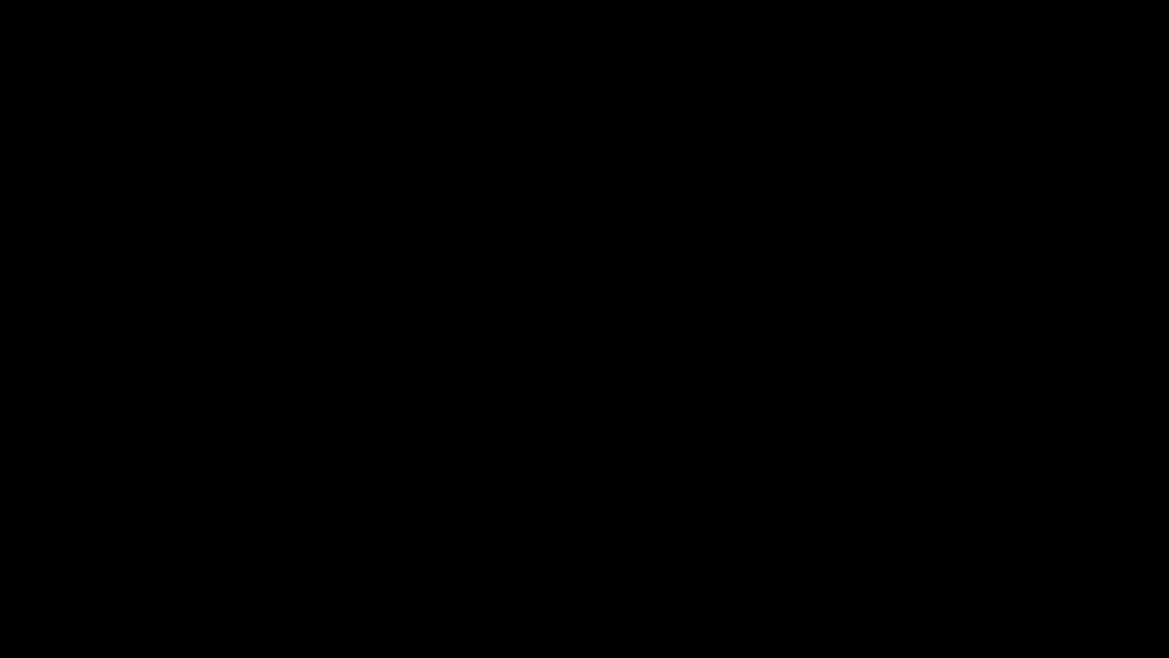
text(teleport rm)
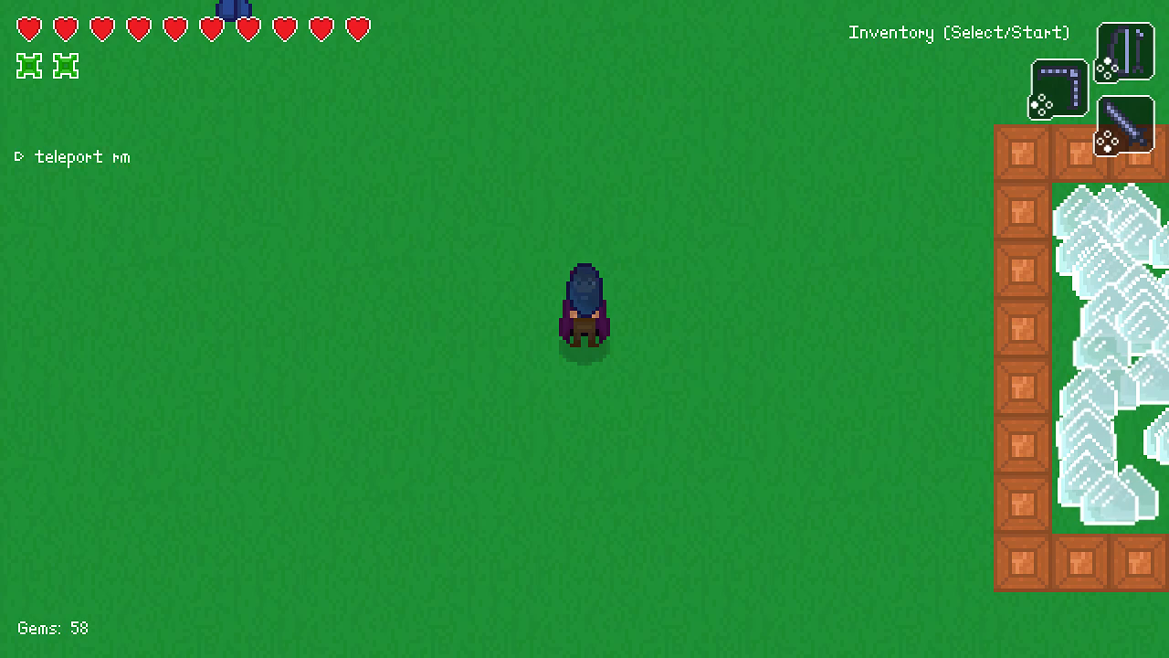
text(_water_palace)
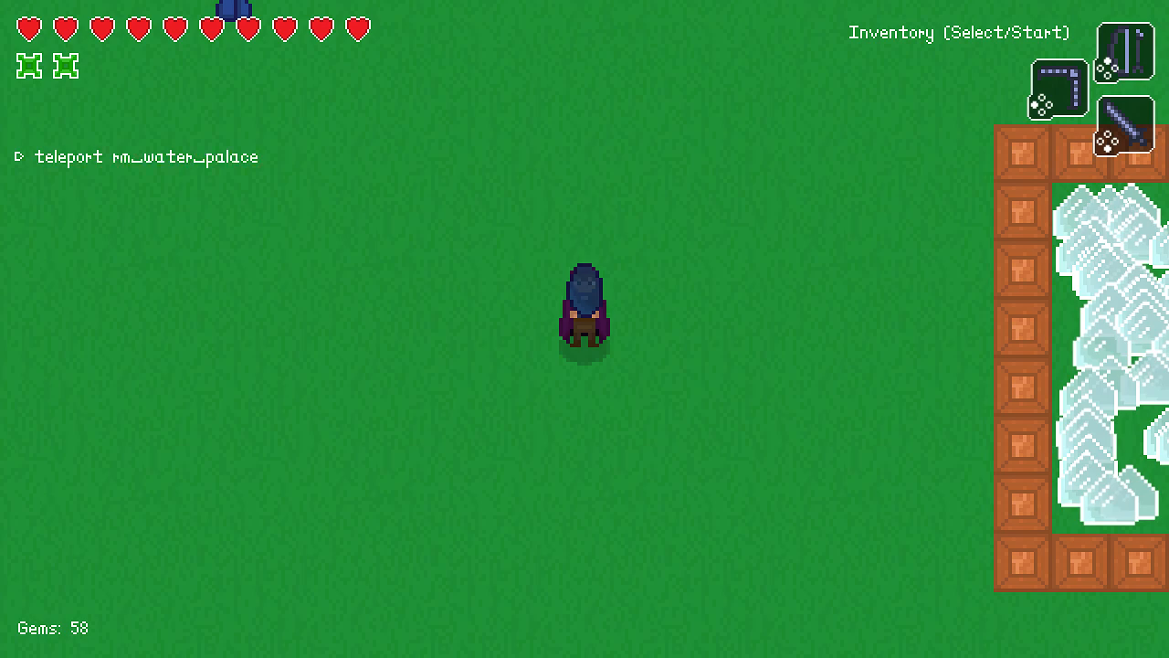
text(_c)
key(BackSpace)
text(f1)
key(Return)
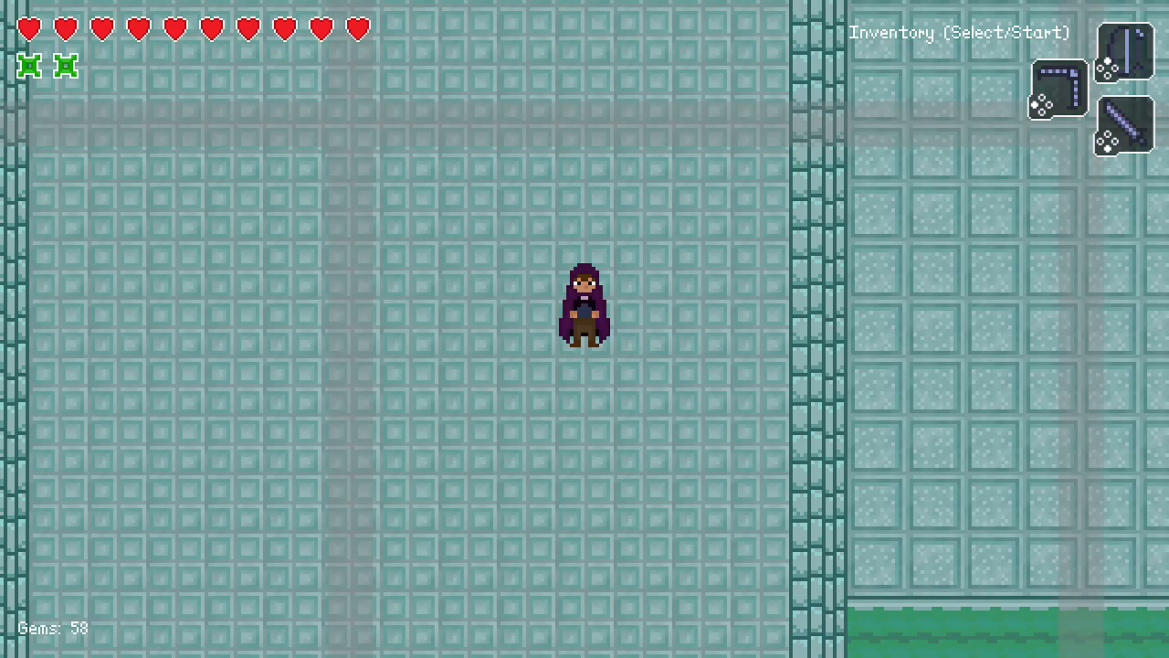
Playtest the water palace's side corridors, walking down the western one and up the eastern one to its upper door.
key(Down)
key(Left)
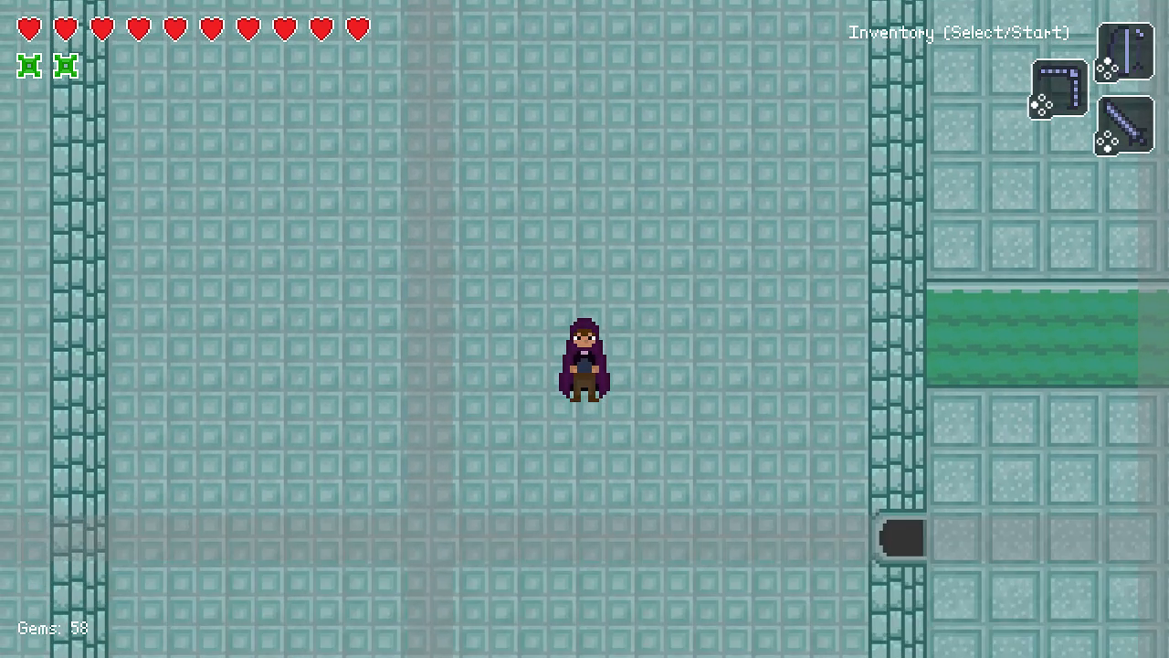
key(Right)
key(Down)
key(space)
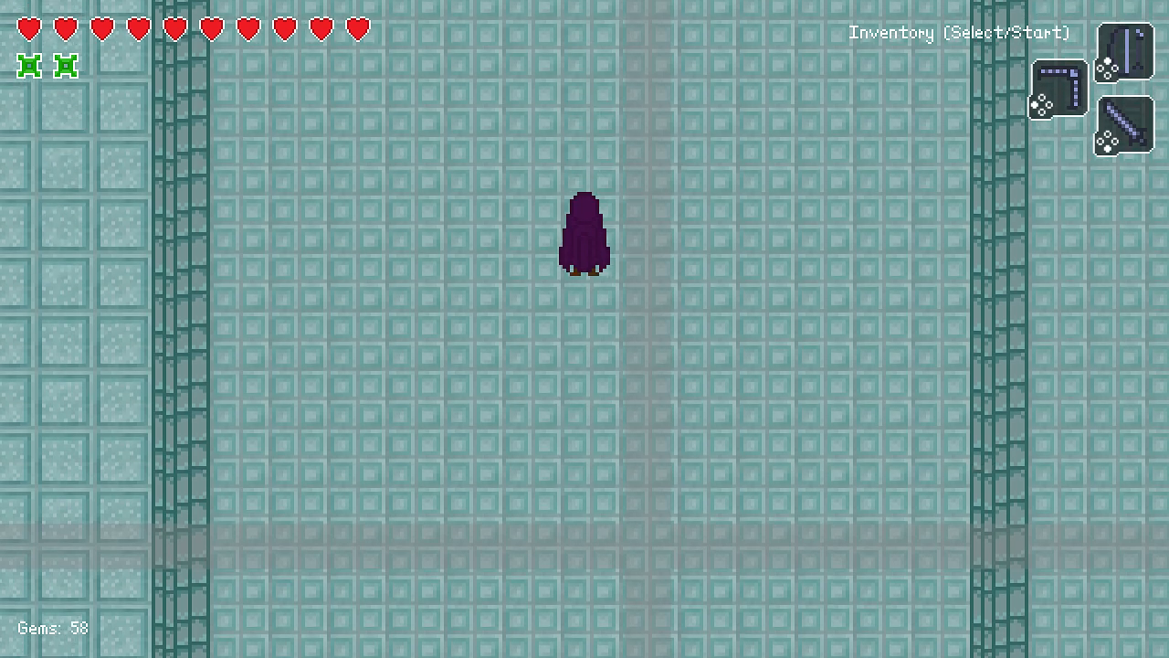
key(Left)
key(space)
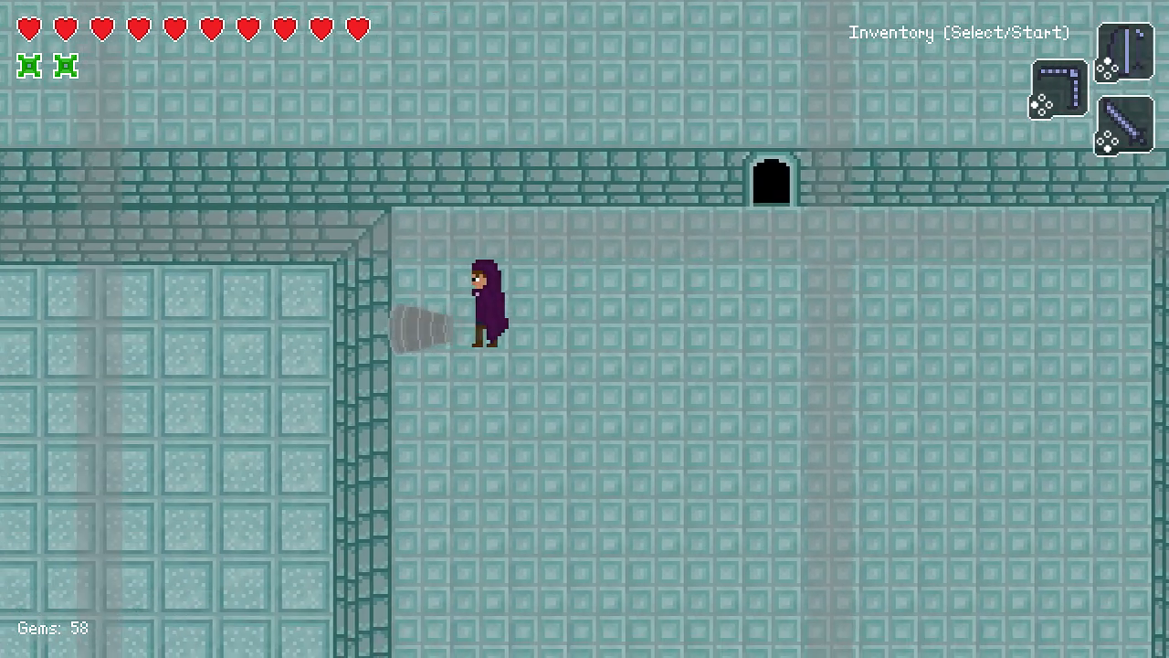
Walk west across the upper central hall past its door, and down over the green channel to judge the hall's size.
key(Left)
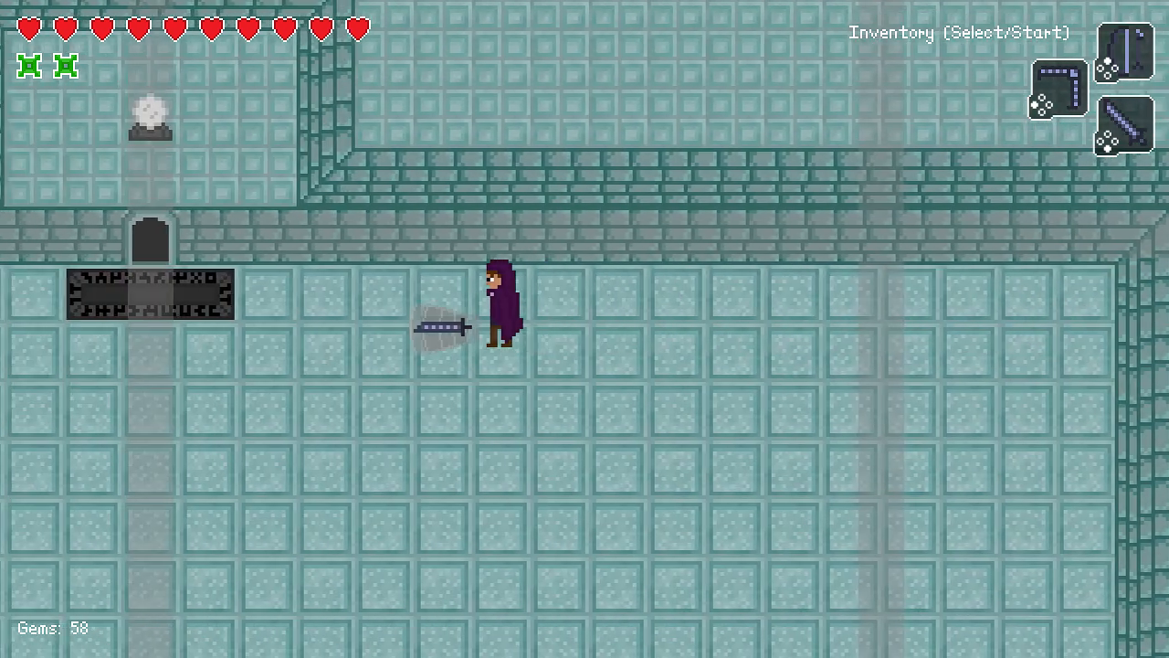
key(Down)
key(space)
key(Left)
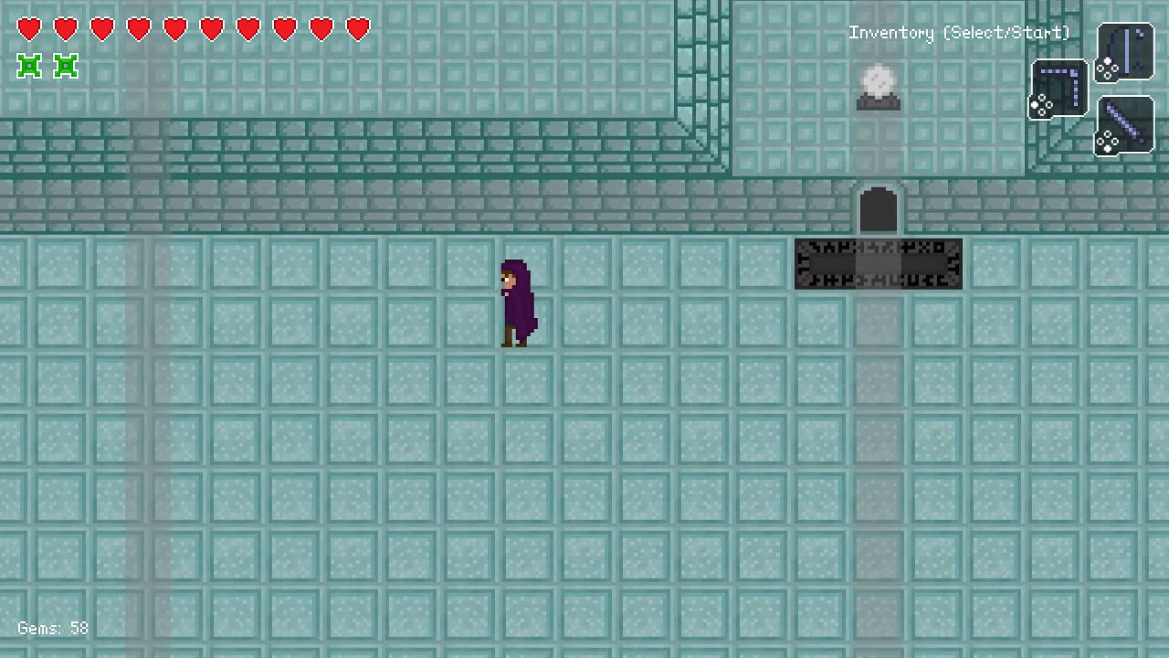
key(Down)
key(space)
key(Down)
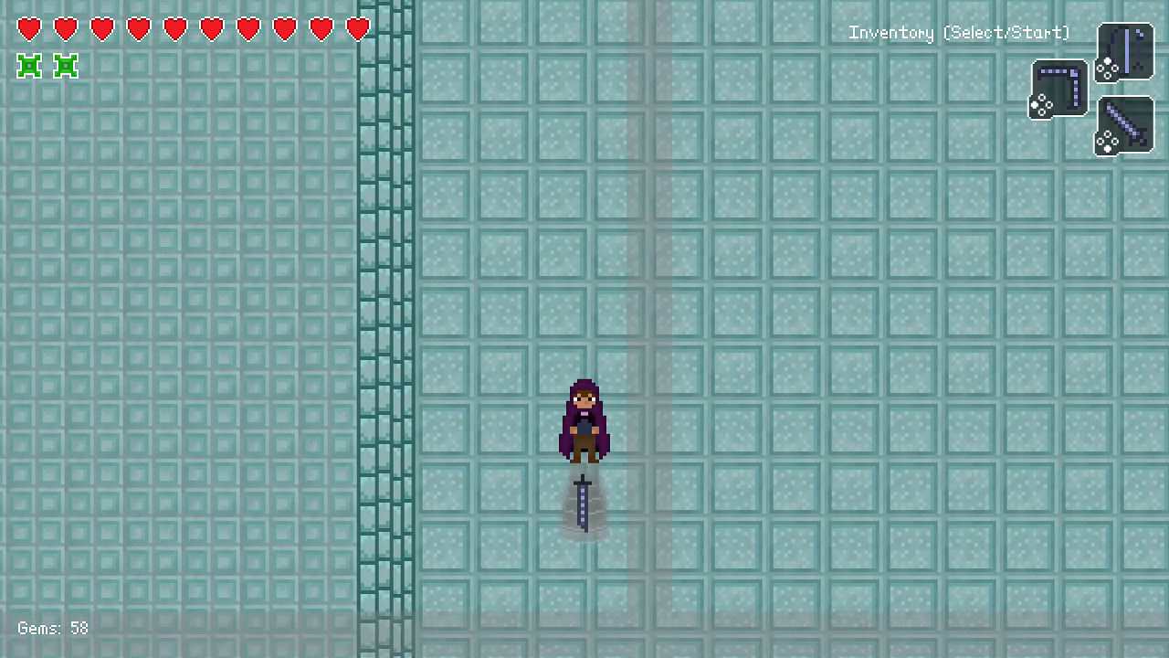
key(Down)
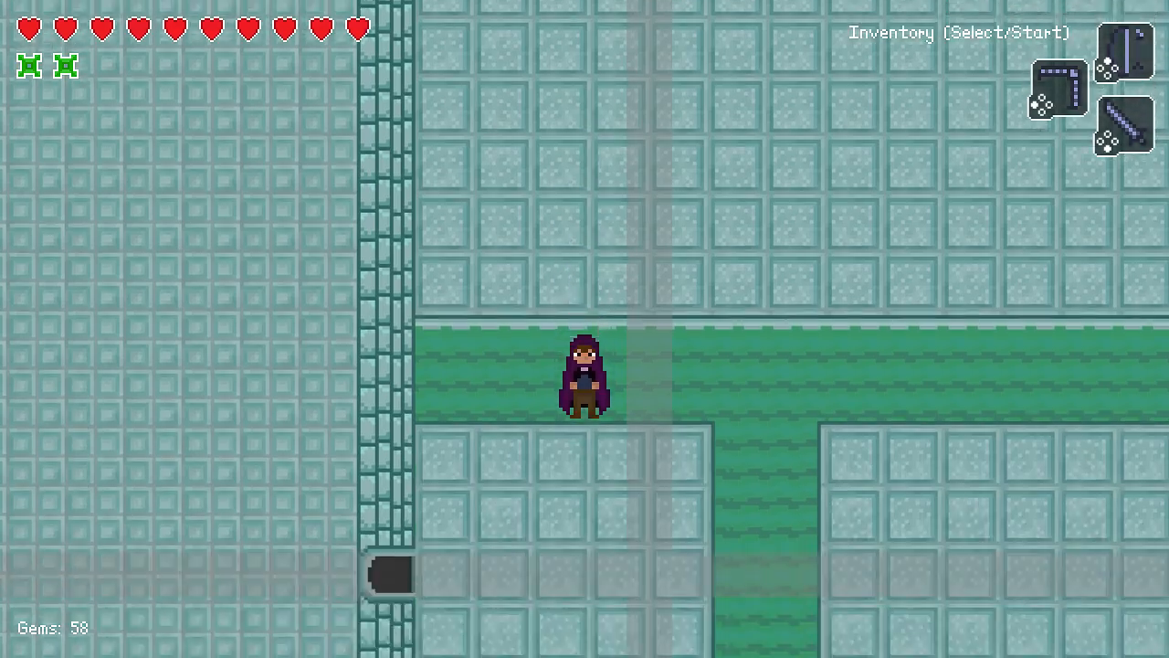
End the playtest by confirming the return to the title screen and closing the game.
key(Escape)
key(r)
key(Up)
key(Return)
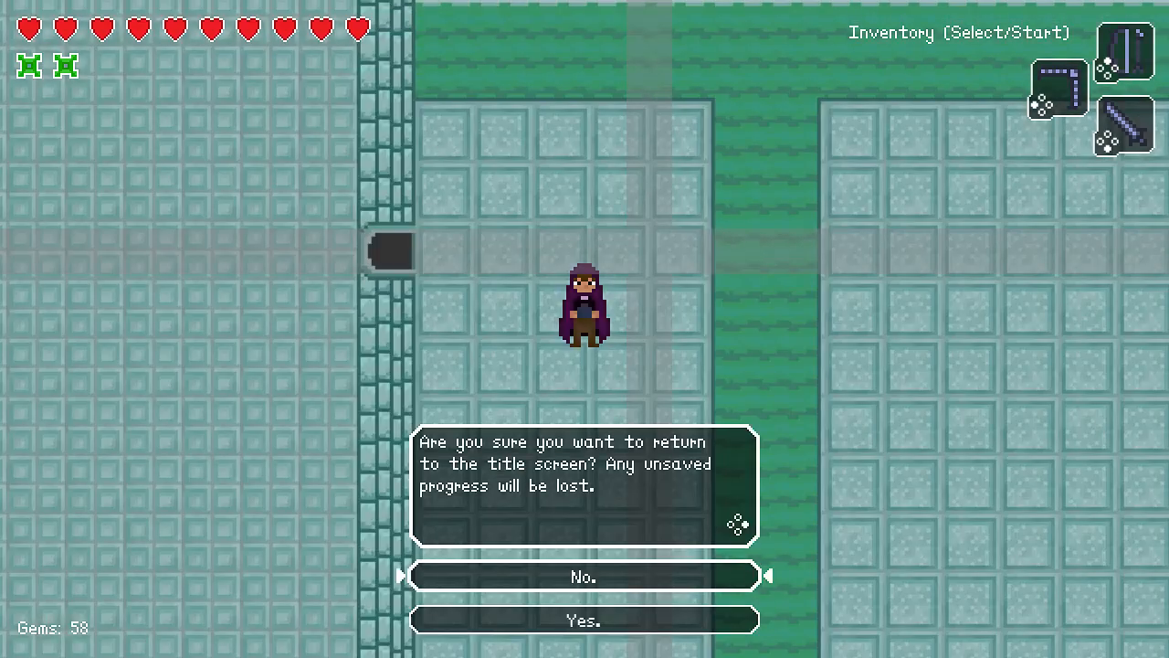
key(Down)
key(Return)
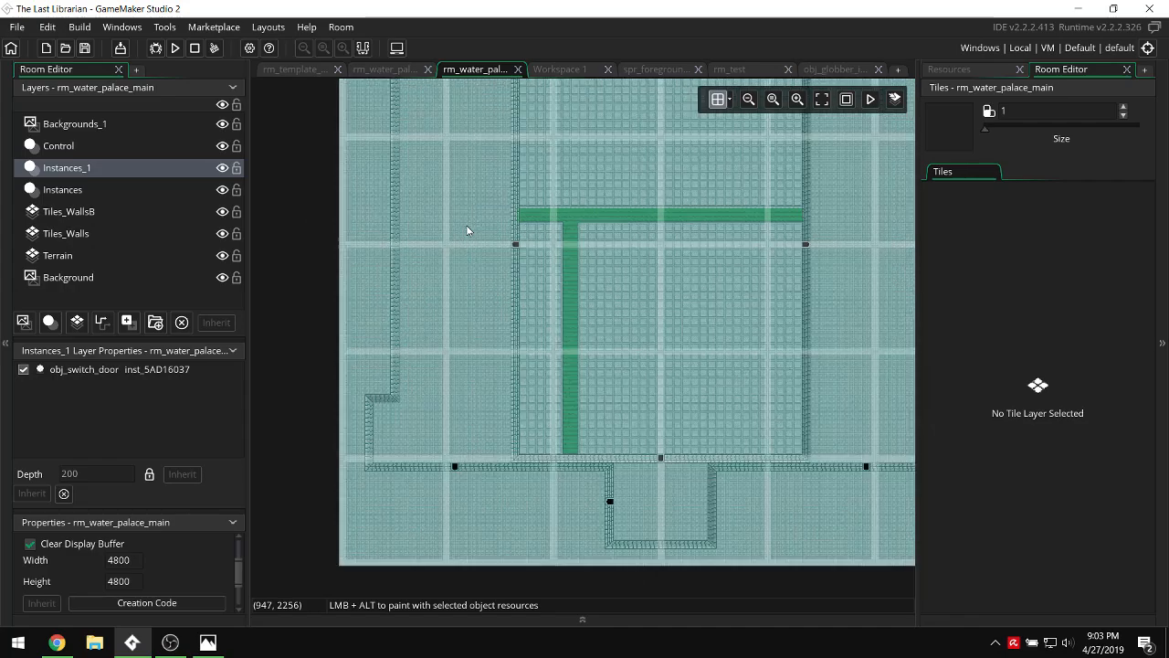
Select the Tiles_Walls layer of rm_water_palace_main and choose autotile_1 from its Auto Tile Library.
scroll(473, 228, up, 3)
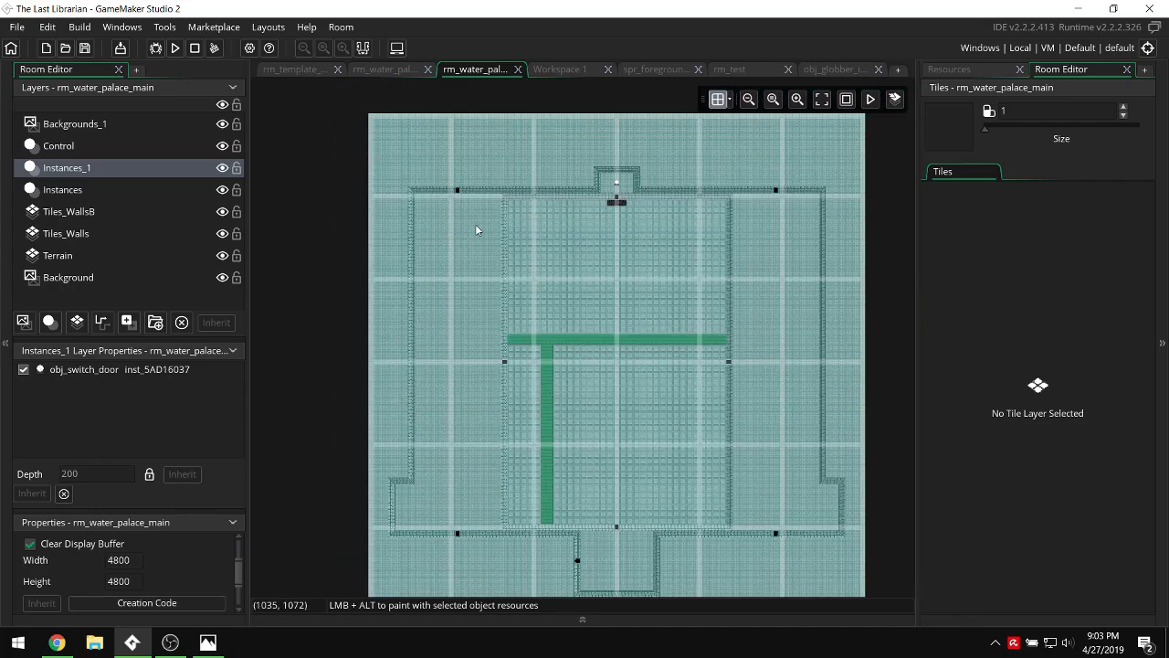
scroll(473, 228, down, 2)
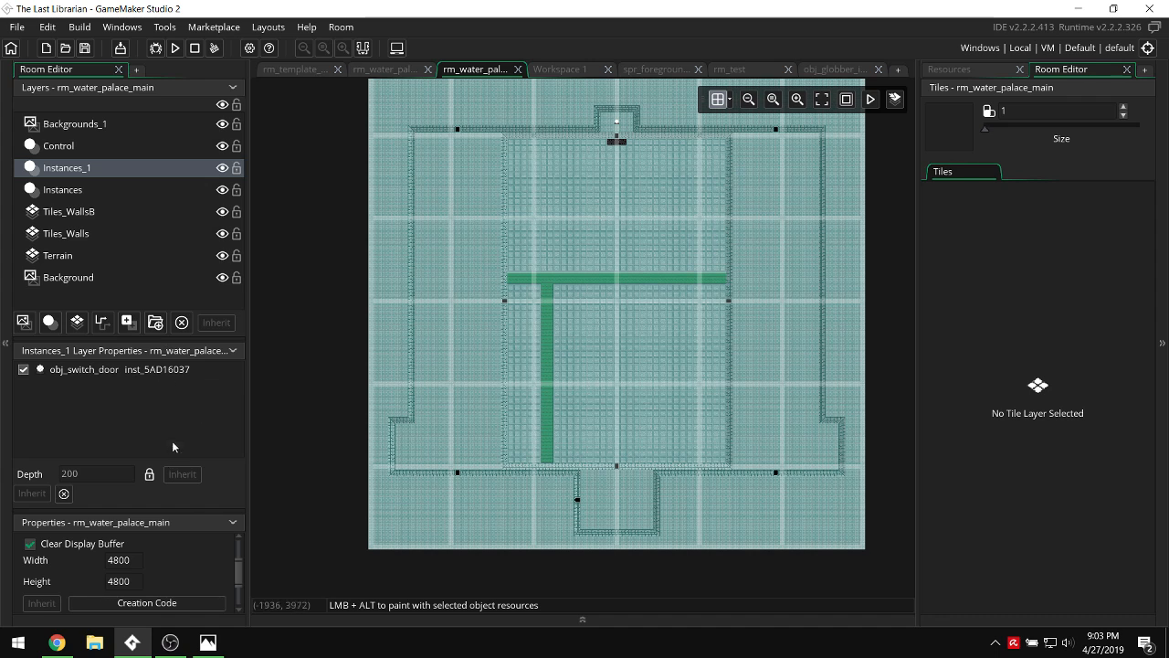
click(89, 190)
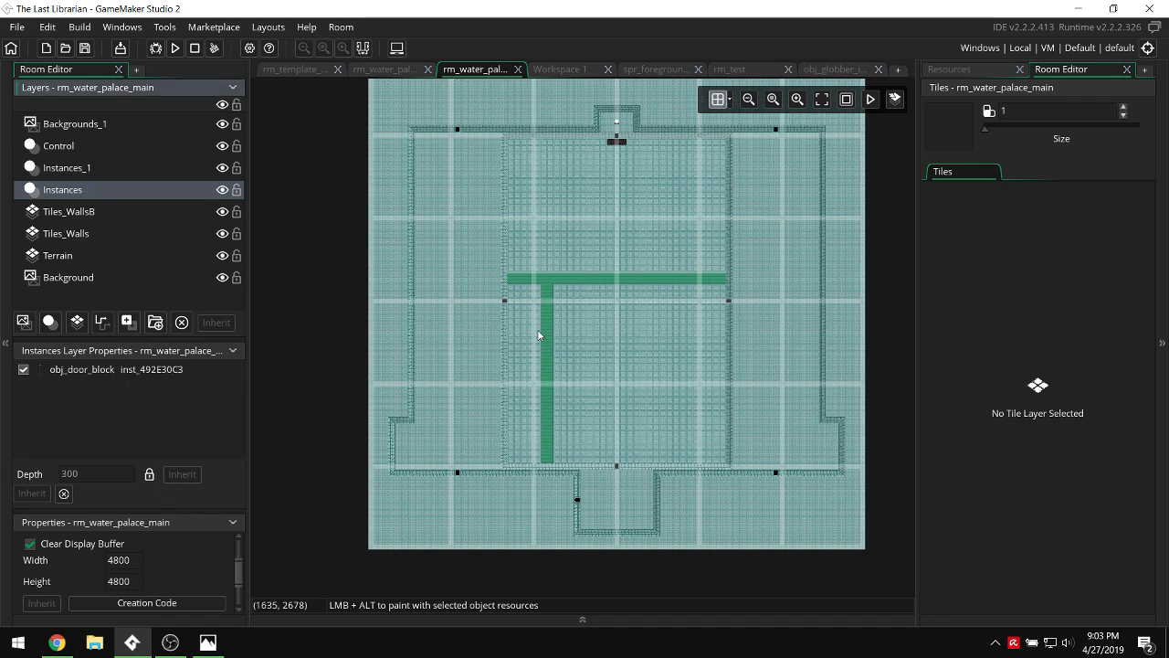
scroll(639, 322, right, 2)
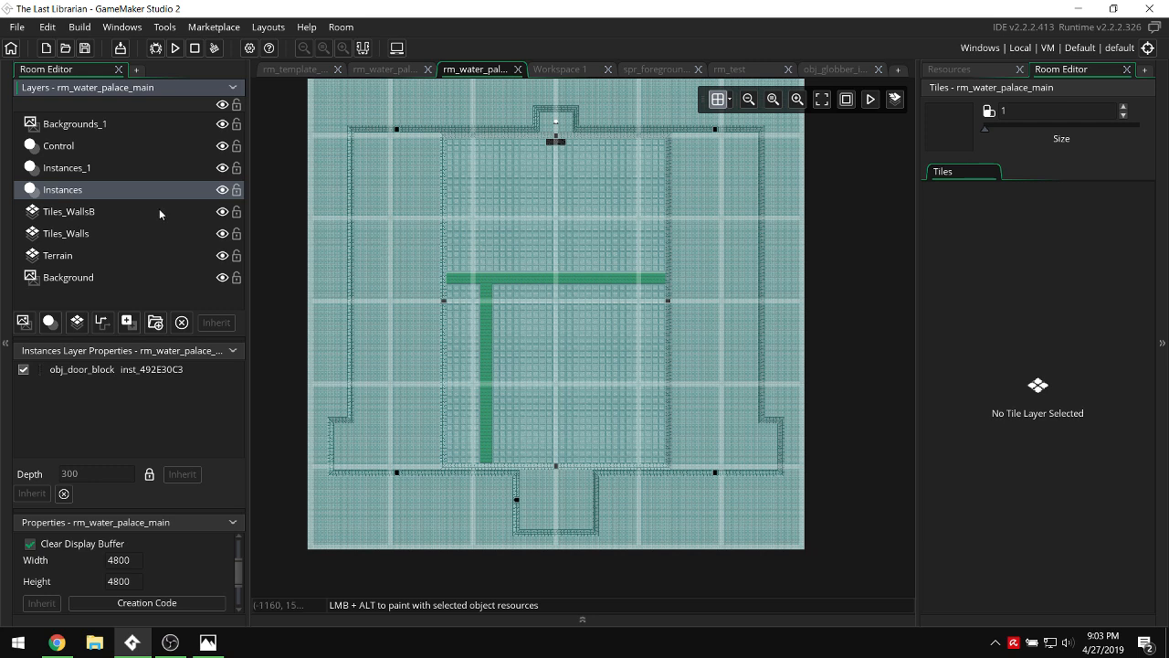
click(73, 235)
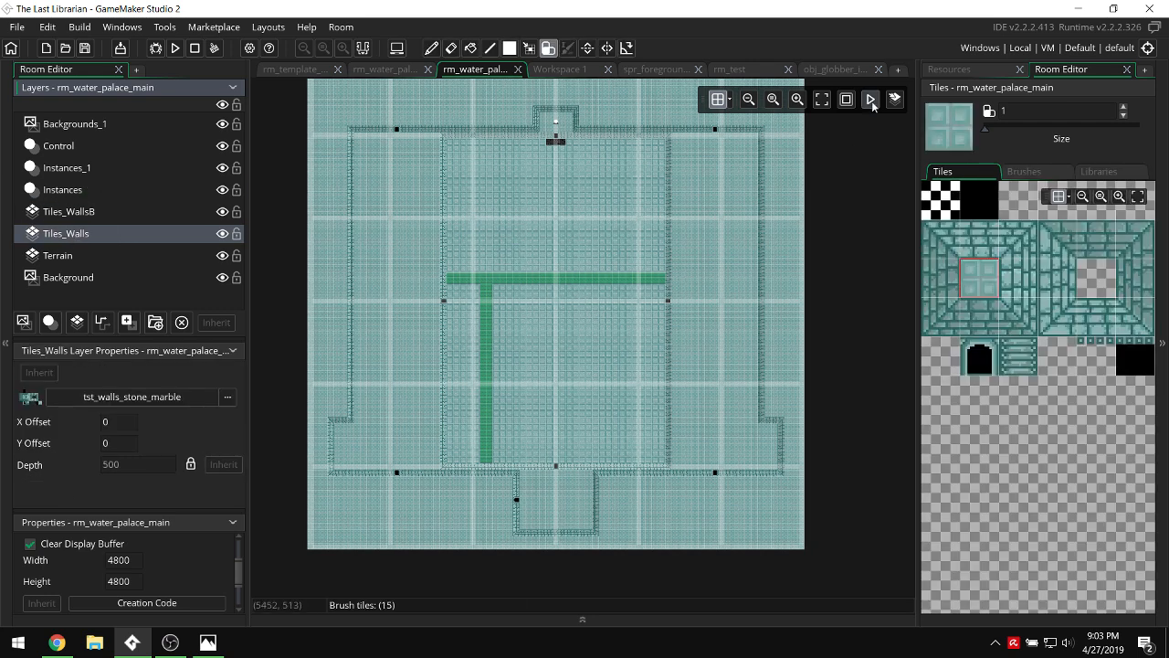
click(950, 70)
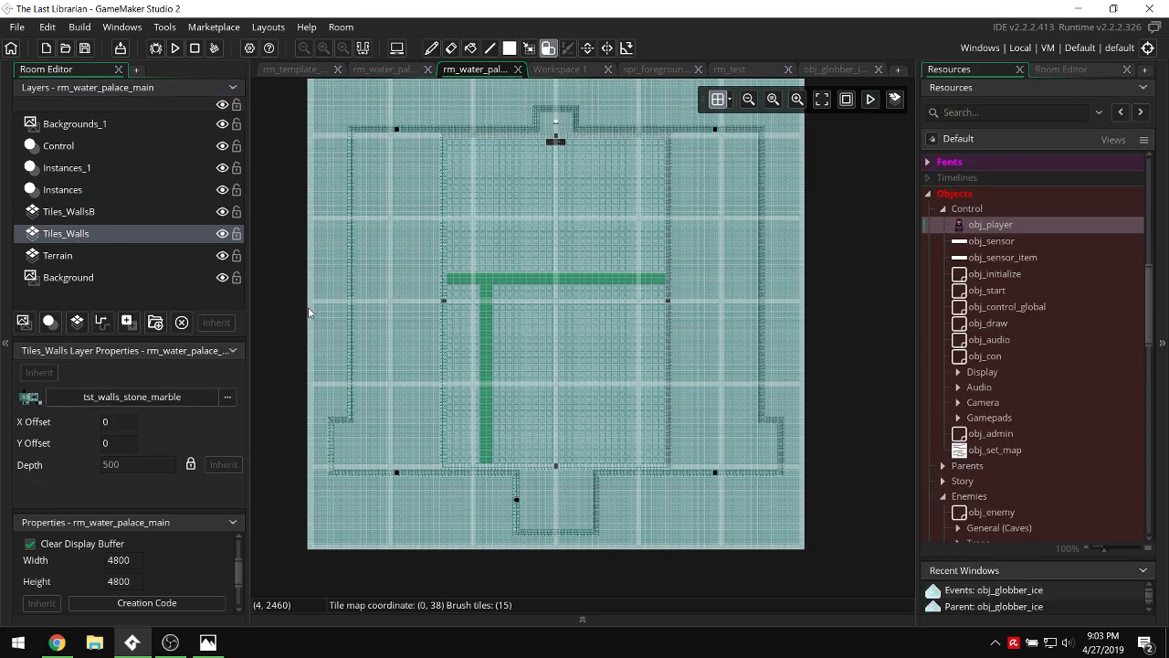
key(s)
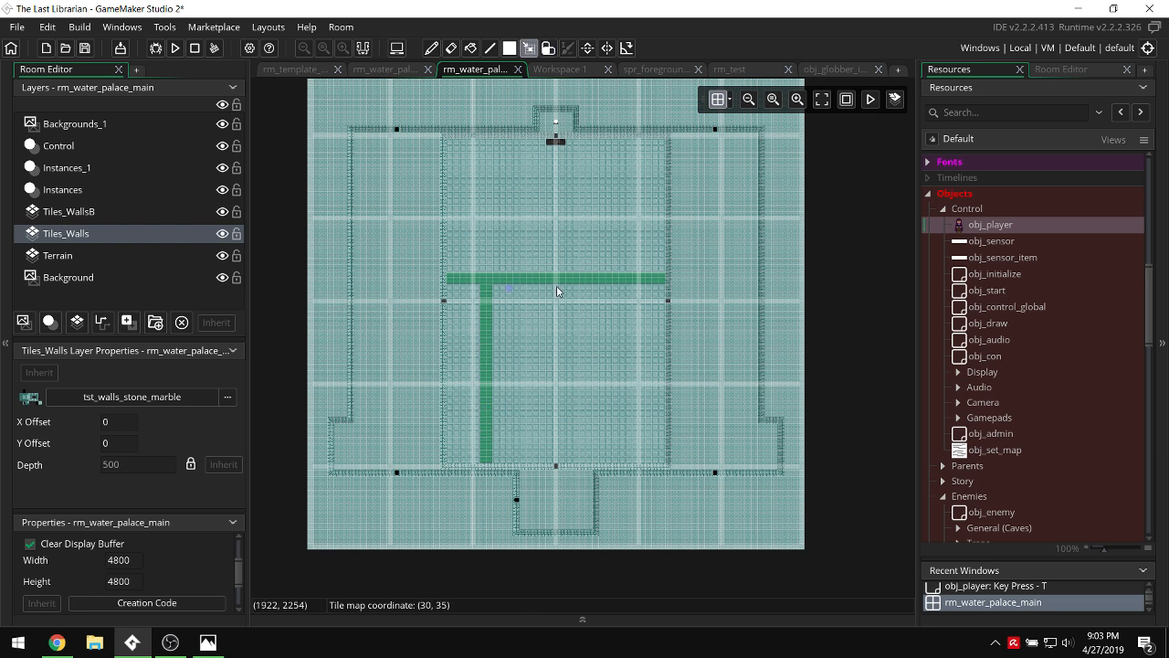
click(1056, 70)
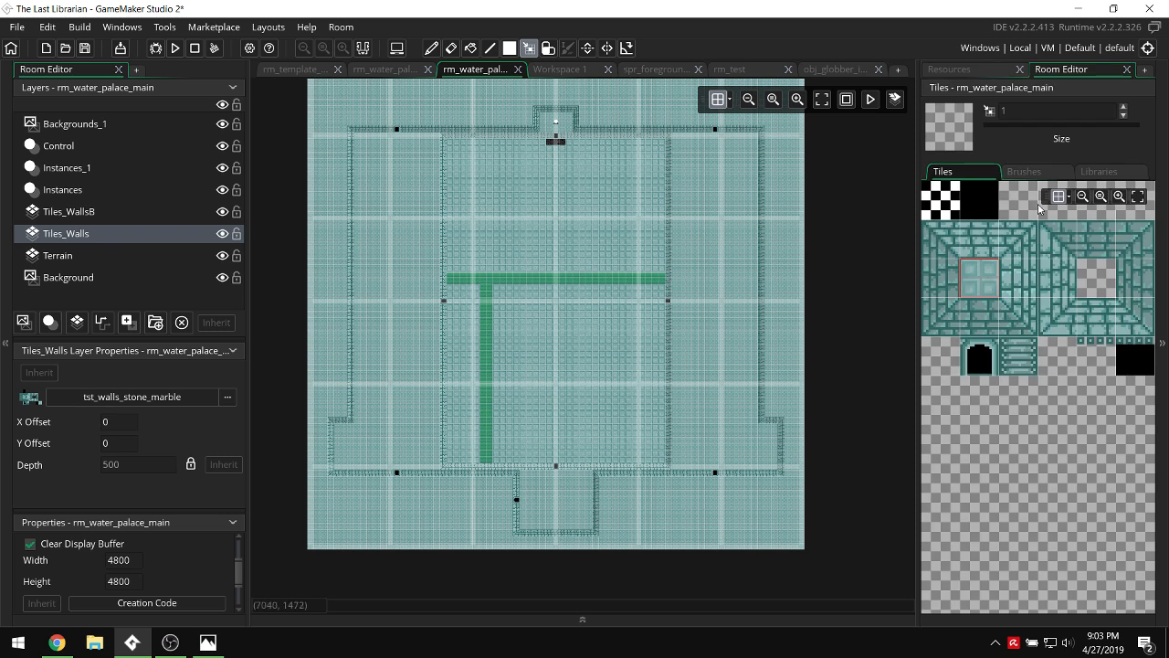
click(1096, 171)
click(980, 209)
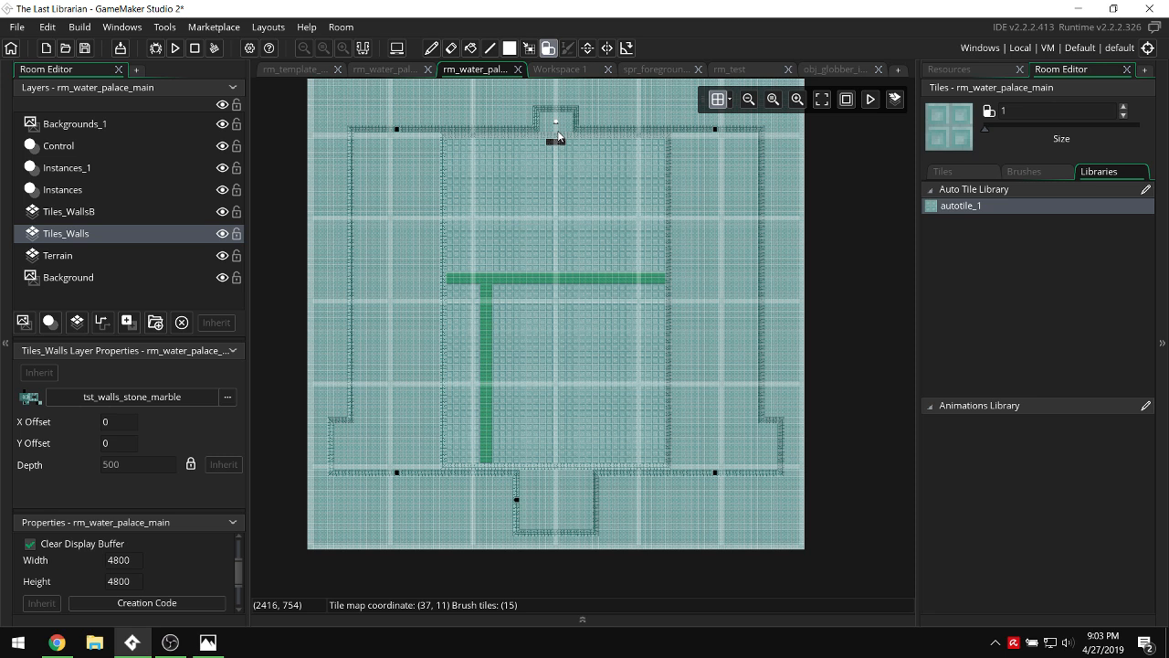
ctrl+scroll(447, 246, up, 1)
ctrl+scroll(493, 250, up, 1)
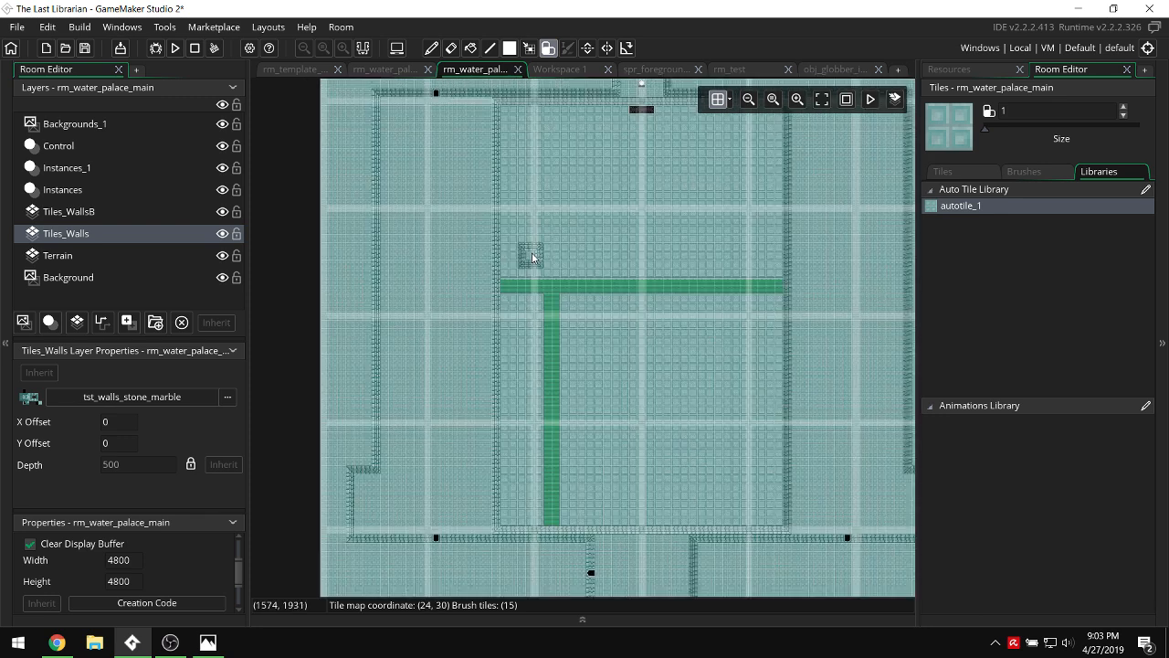
Cut the lower part of the central hall on the Tiles_Walls layer and place it higher to shorten the hall.
key(s)
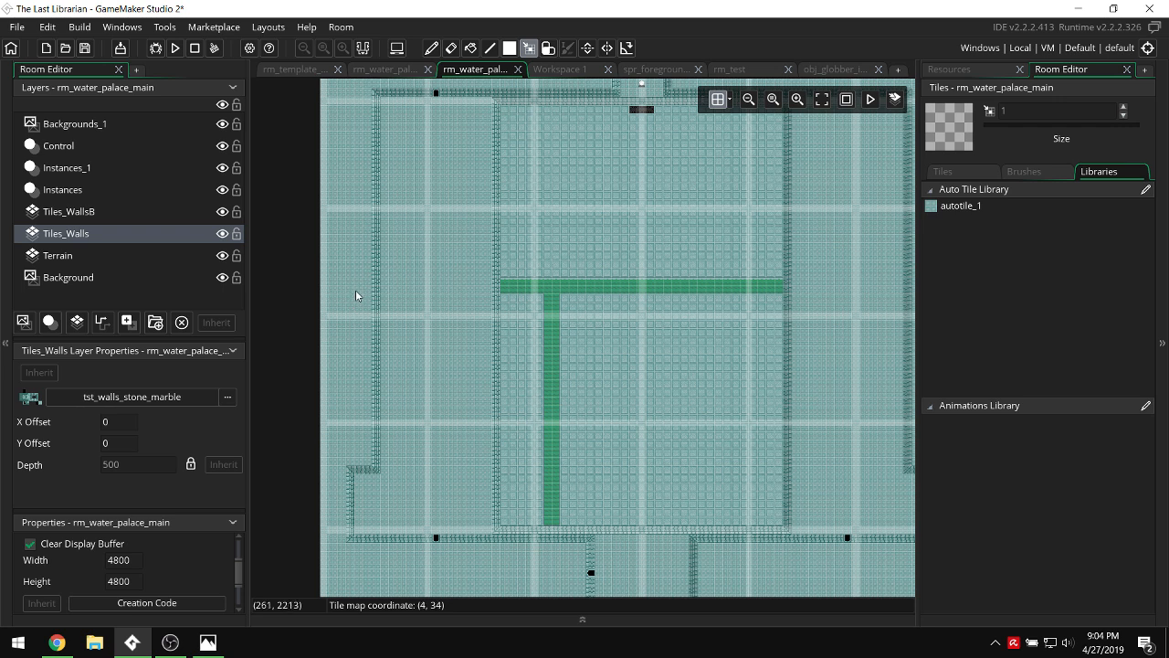
scroll(410, 244, right, 1)
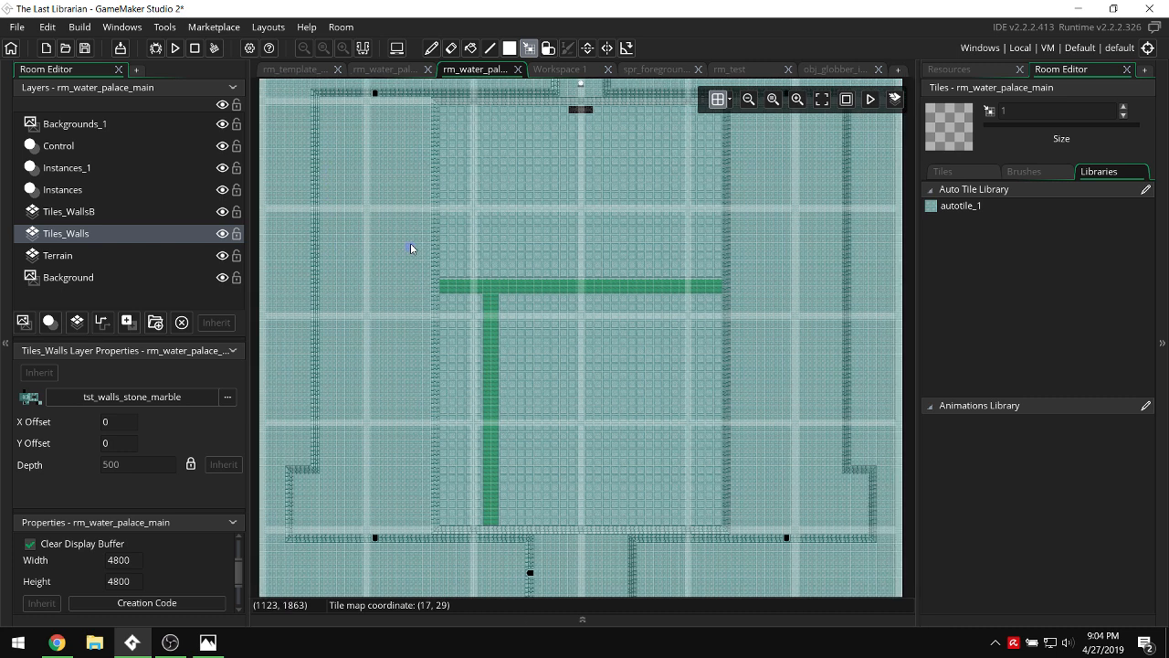
ctrl+scroll(409, 228, down, 1)
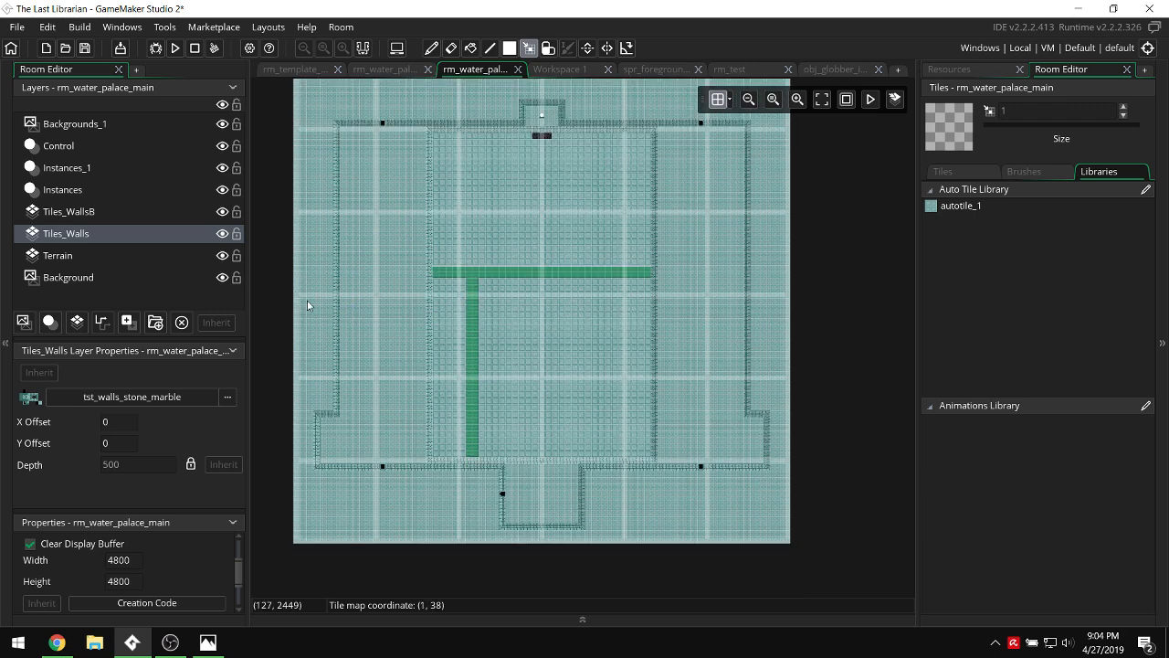
mouse_move(341, 298)
mouse_down()
mouse_move(520, 453)
mouse_move(612, 488)
mouse_move(685, 490)
mouse_move(795, 529)
mouse_move(814, 525)
mouse_move(748, 546)
mouse_move(735, 609)
mouse_move(665, 603)
mouse_up()
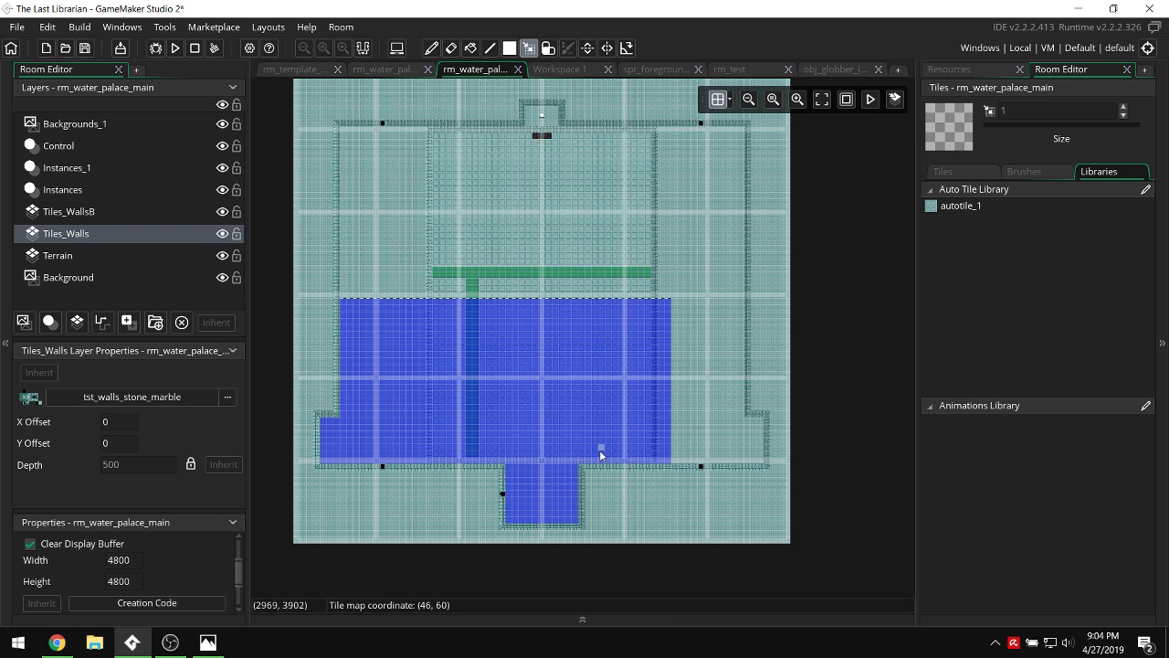
key(ctrl+x)
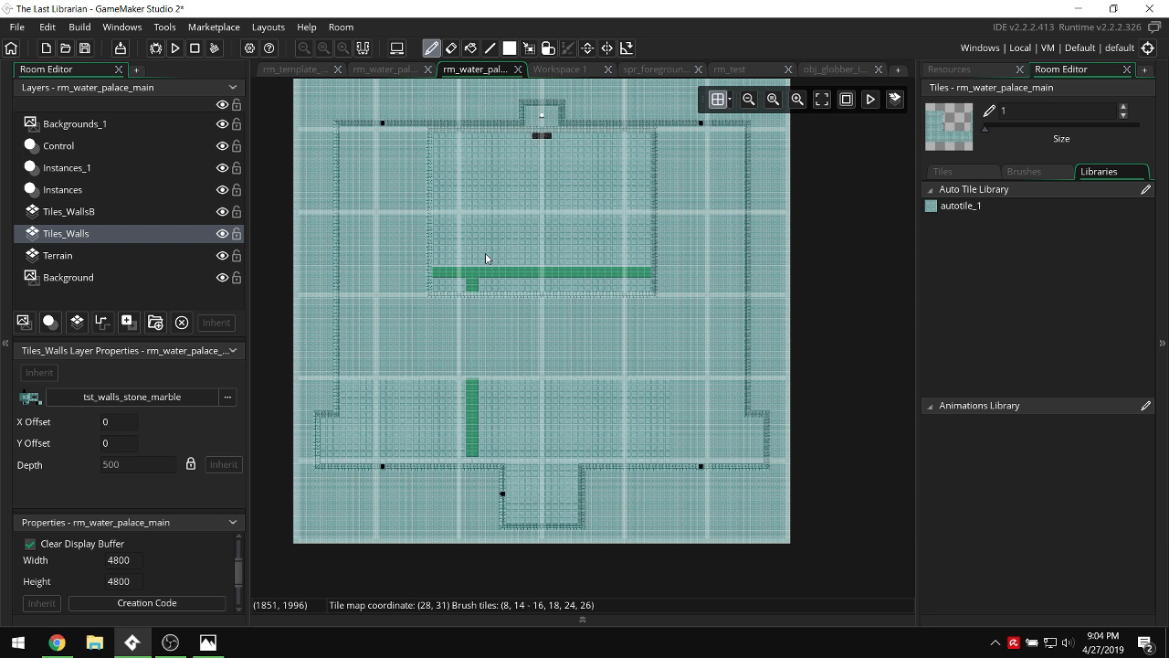
Move the lower walls, doorways and entrance alcove on the Tiles_WallsB layer up against the shortened central hall.
click(81, 170)
click(78, 211)
drag(295, 326, 815, 574)
key(ctrl+c)
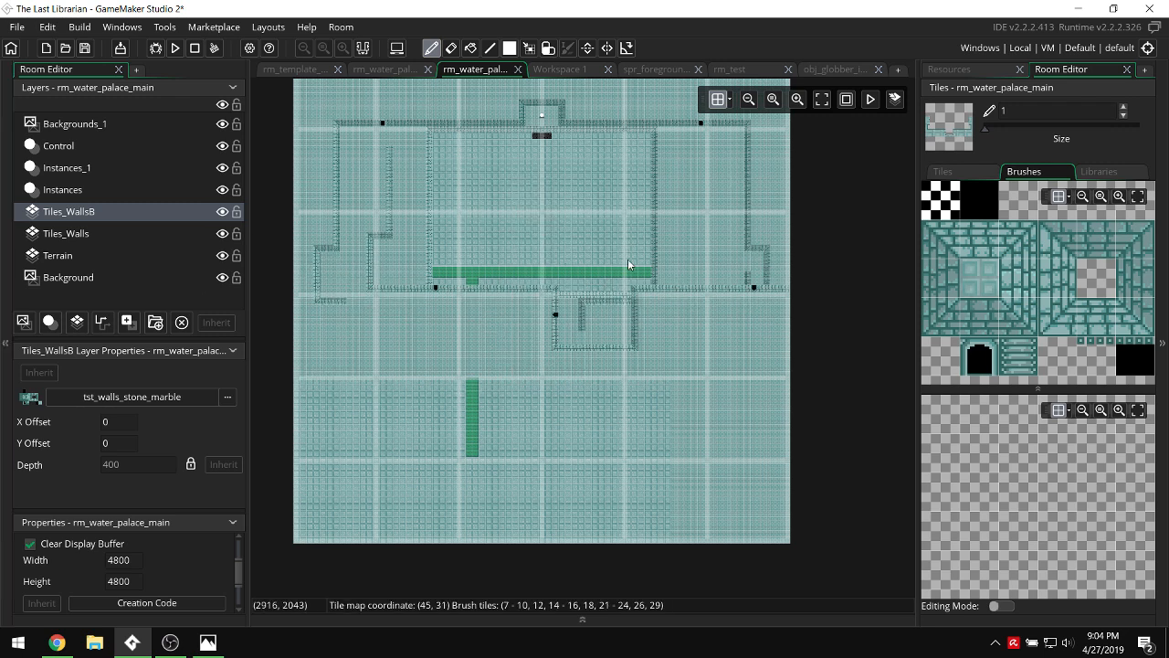
ctrl+scroll(418, 274, up, 1)
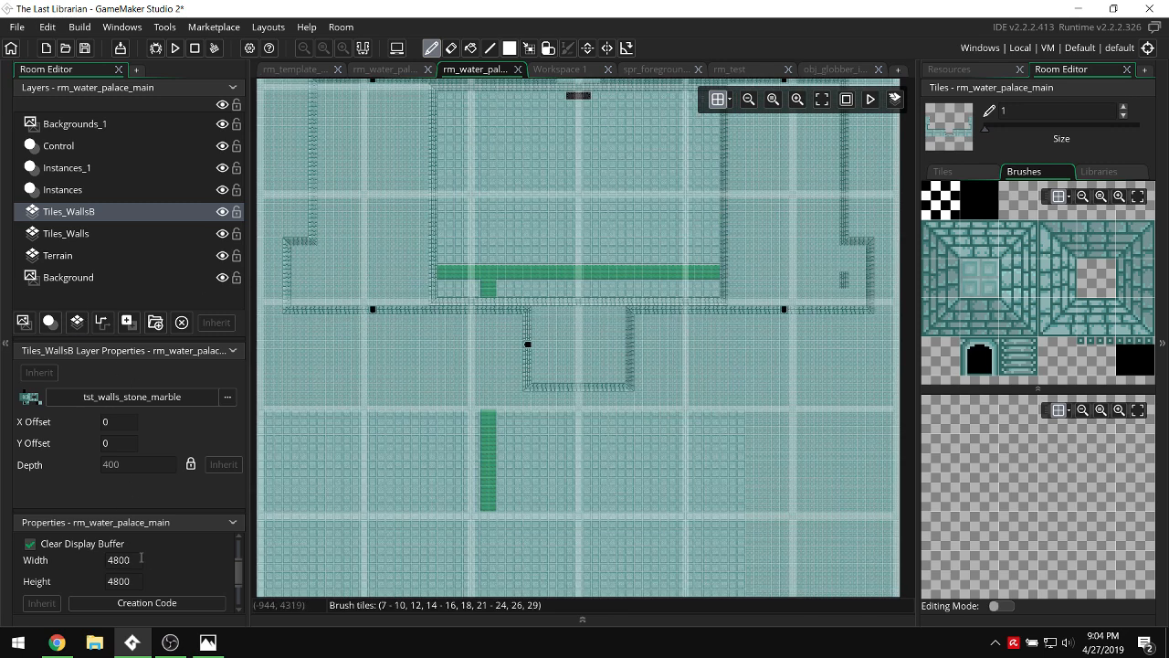
Set the height of rm_water_palace_main to 2400.
drag(129, 581, 32, 582)
text(2400)
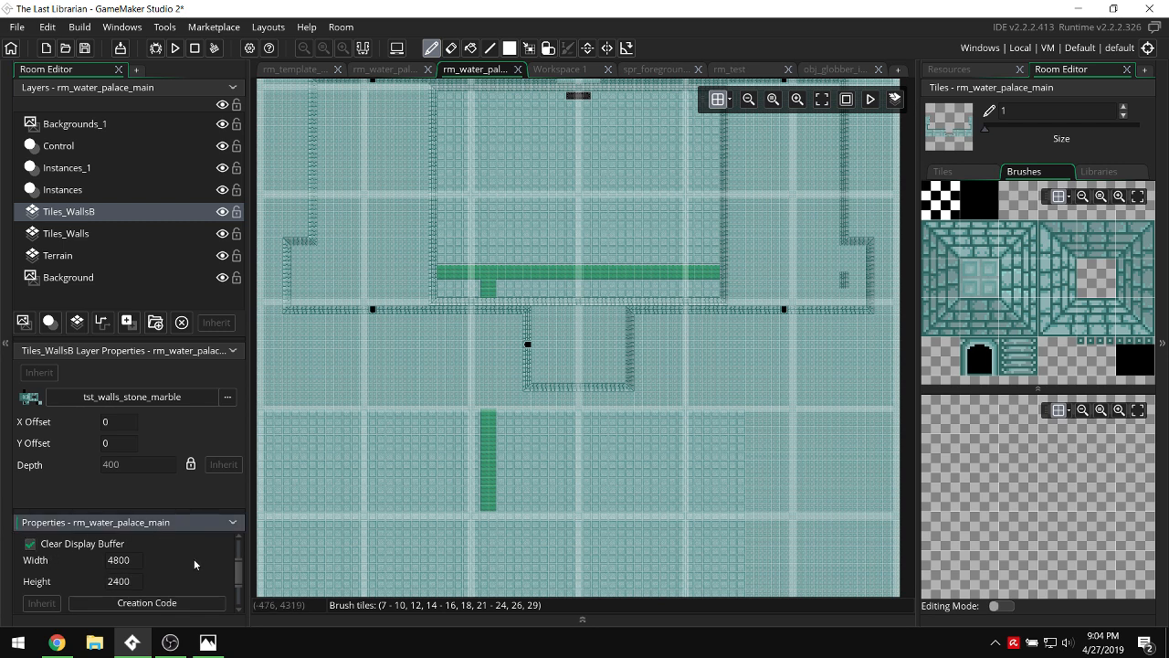
key(Return)
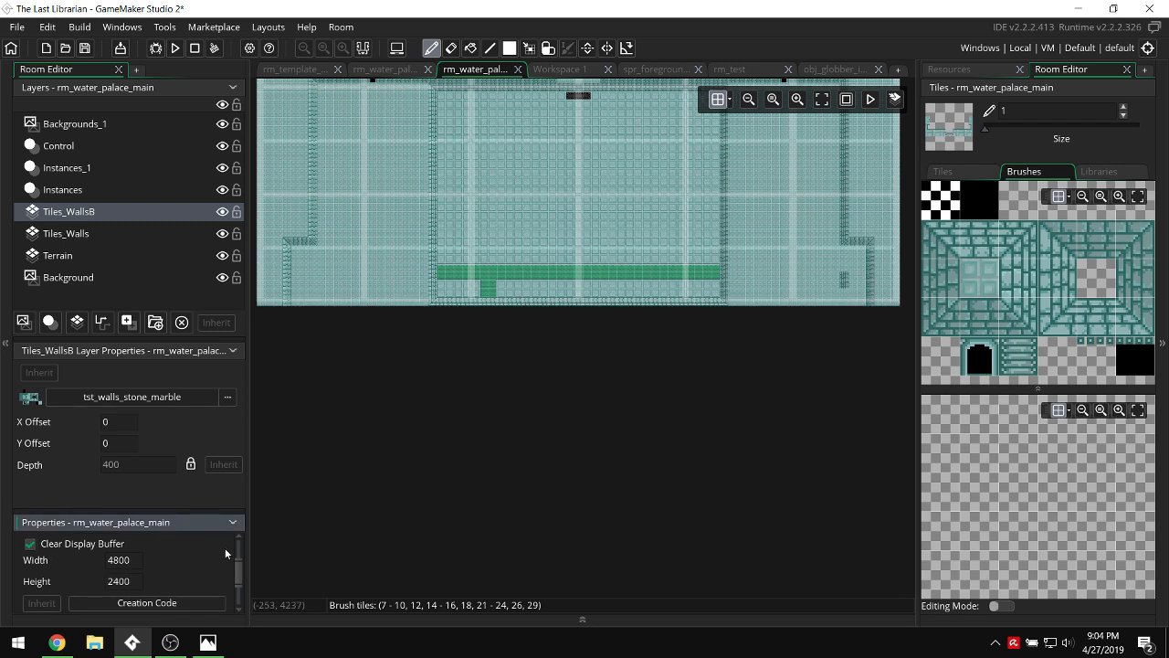
Set the height of rm_water_palace_main to 3200 so the room includes the relocated entrance alcove.
drag(136, 581, 39, 586)
text(3200)
key(Return)
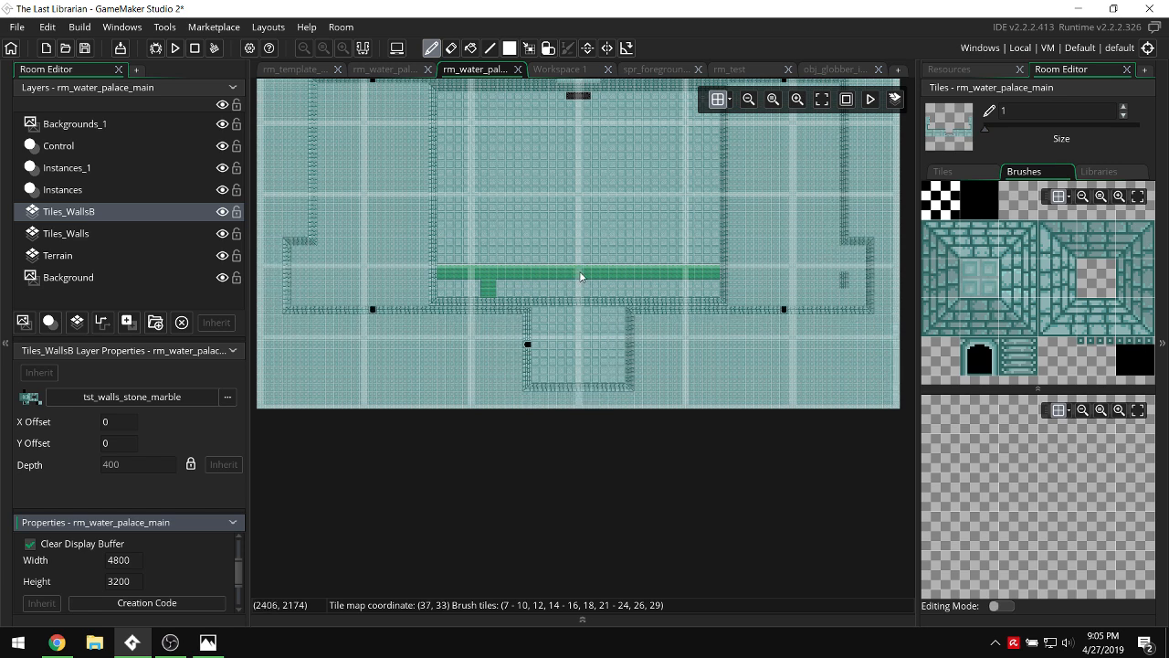
ctrl+scroll(575, 269, down, 1)
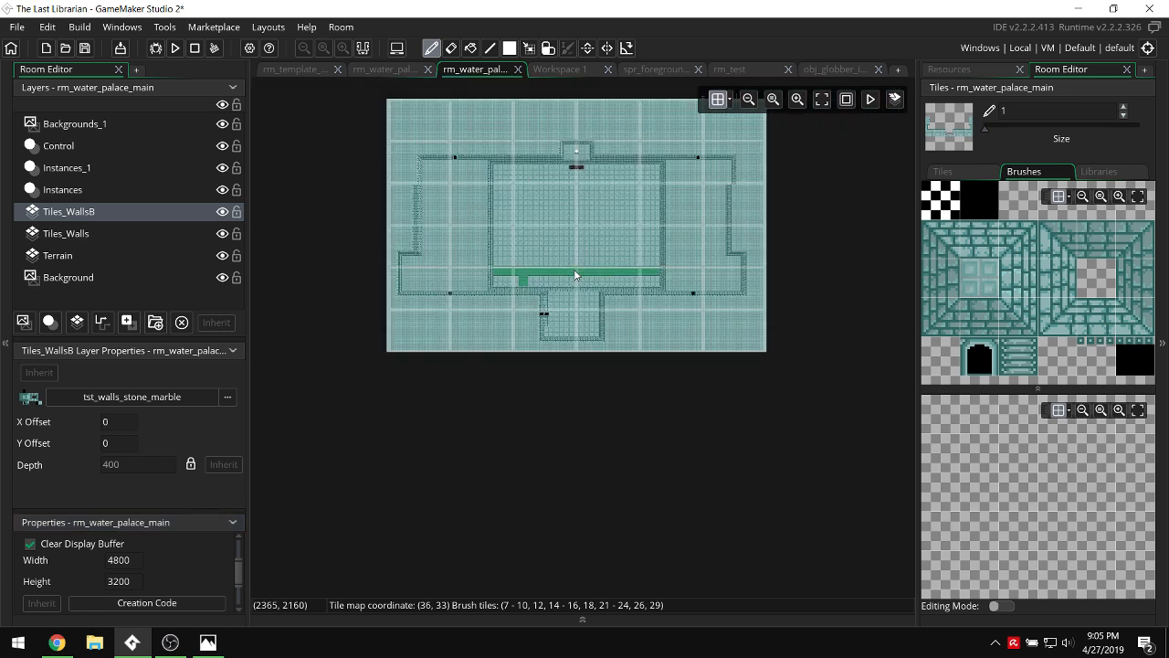
ctrl+scroll(617, 316, up, 3)
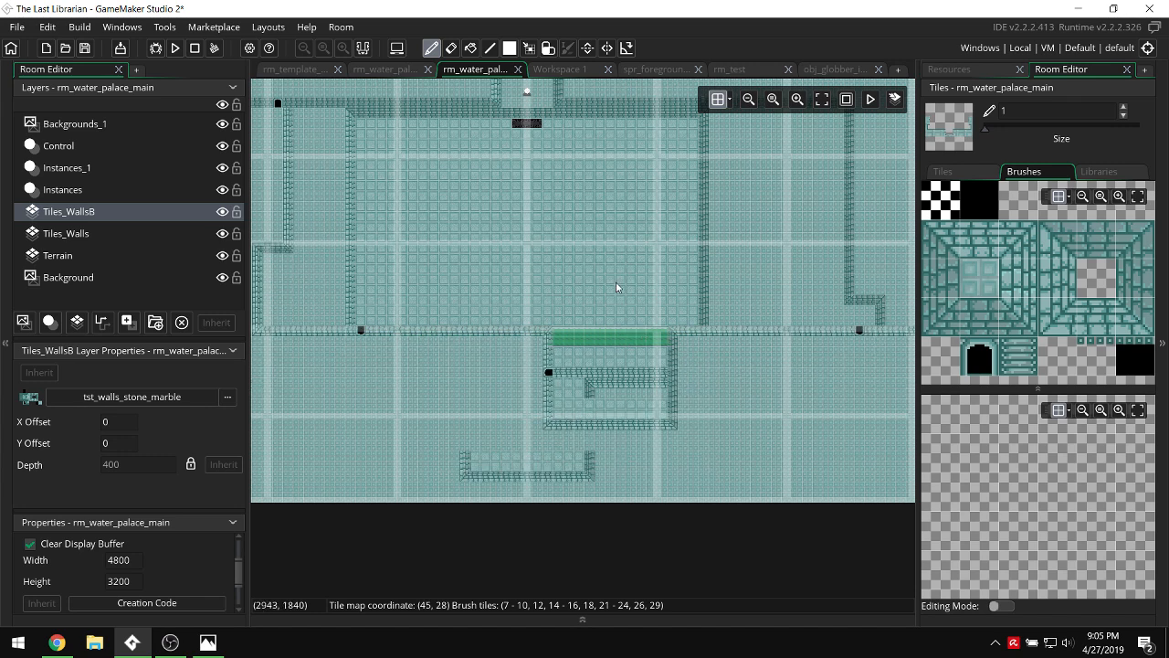
Examine the shortened room's overall layout, checking the relocated walls, doorways and entrance alcove.
scroll(552, 305, up, 1)
shift+scroll(668, 280, up, 1)
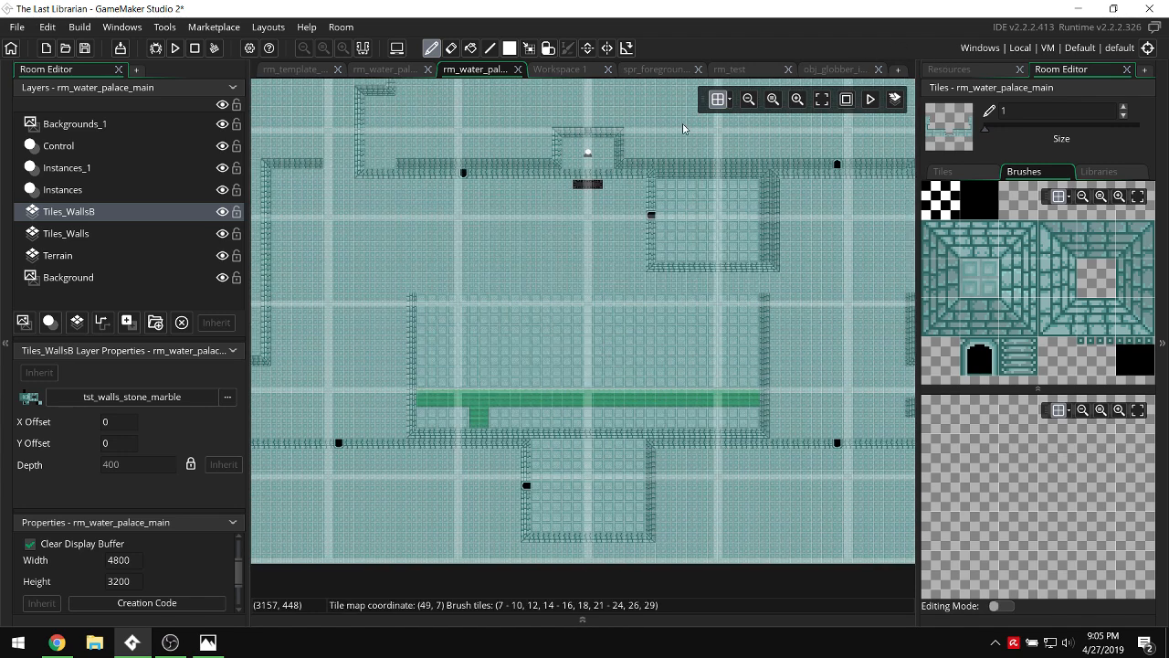
shift+scroll(650, 245, up, 1)
ctrl+scroll(630, 265, down, 1)
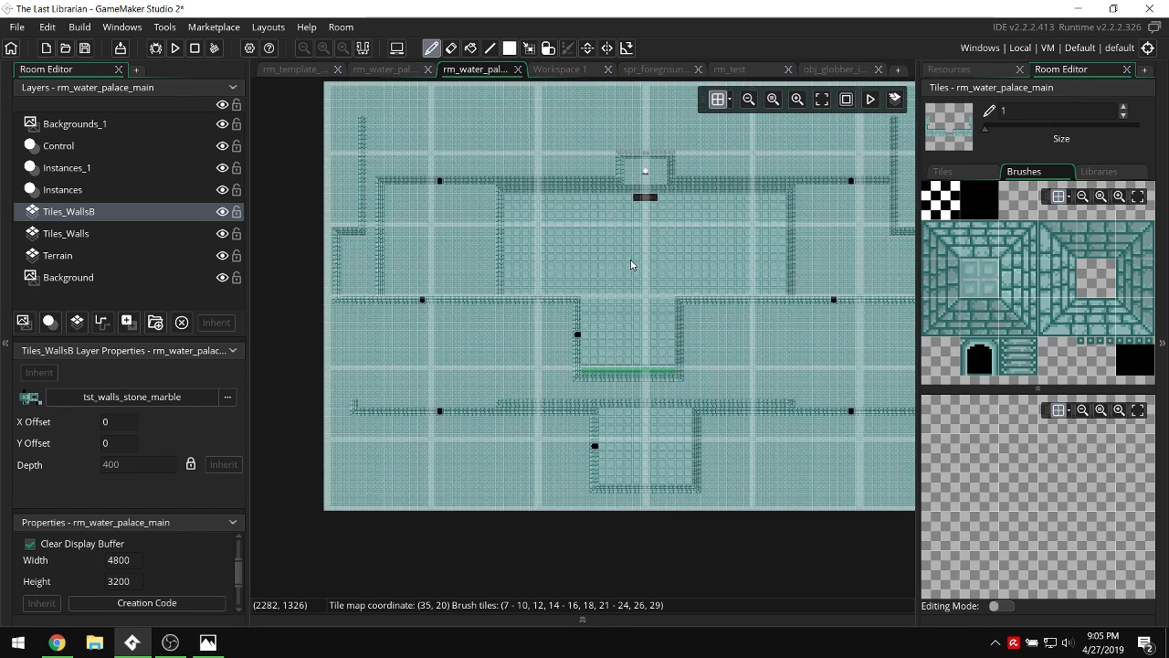
scroll(629, 334, down, 2)
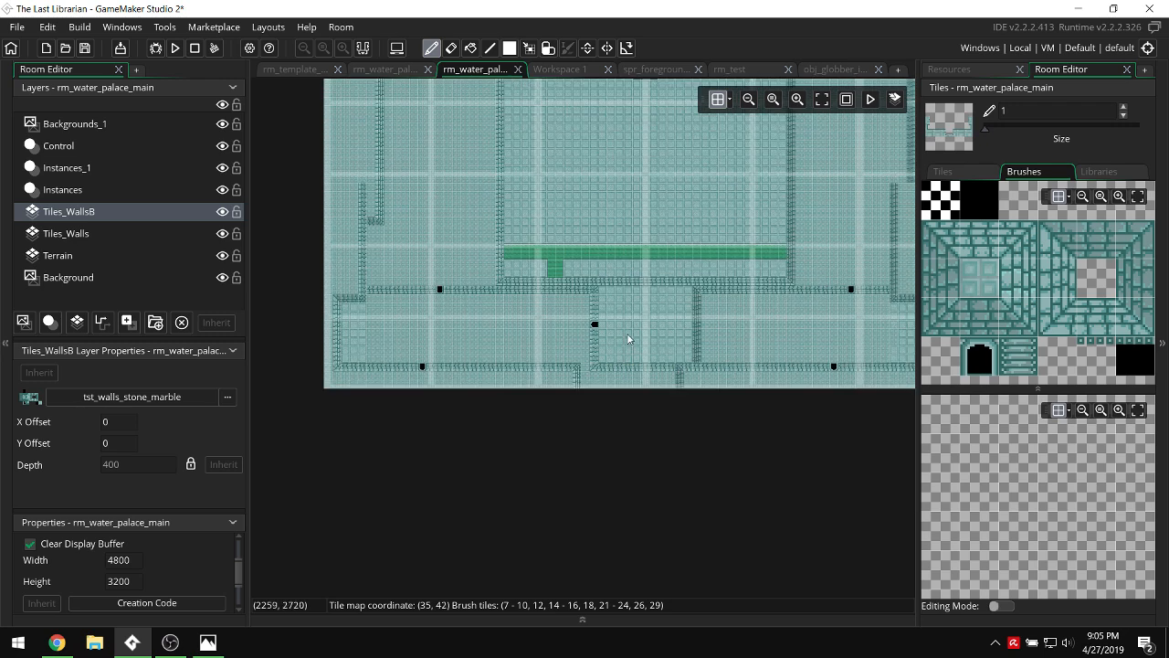
ctrl+scroll(626, 338, down, 2)
shift+scroll(804, 306, down, 2)
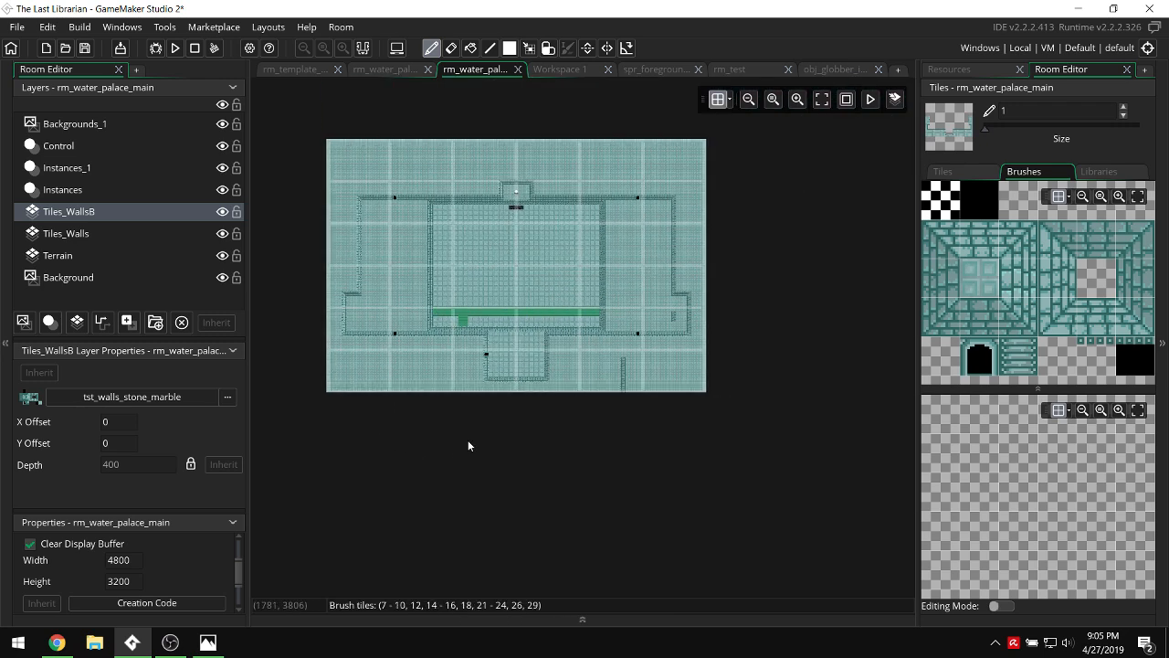
ctrl+scroll(468, 440, up, 1)
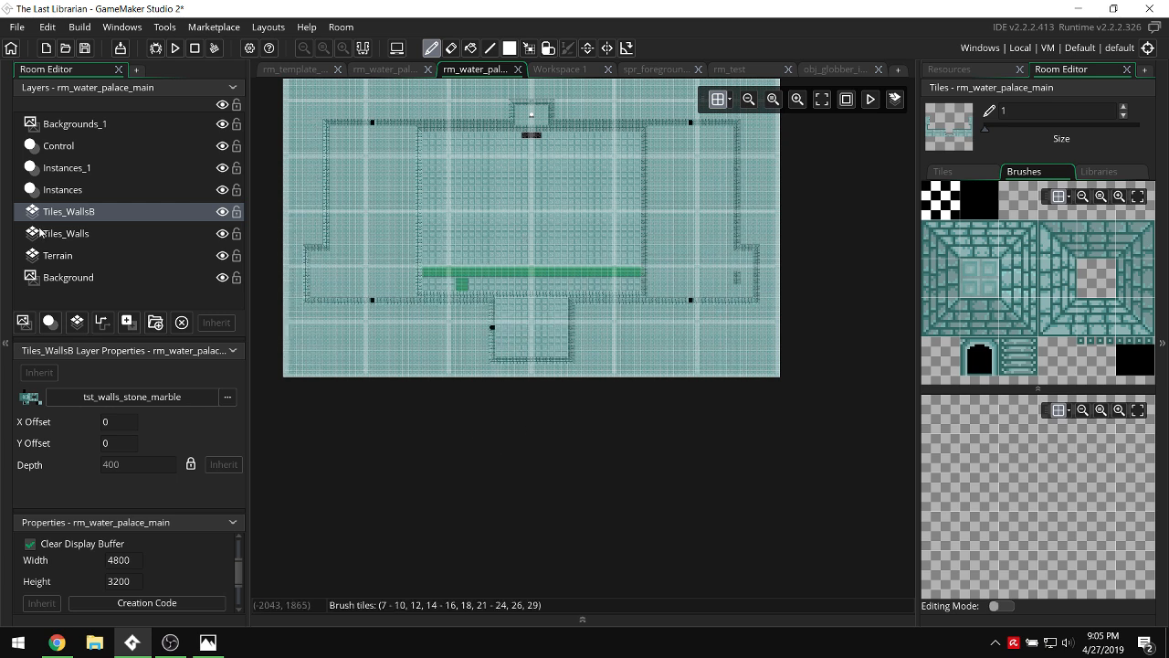
Move the water channel on the Terrain layer up into the middle of the central hall and choose the atl_water auto tile.
click(75, 256)
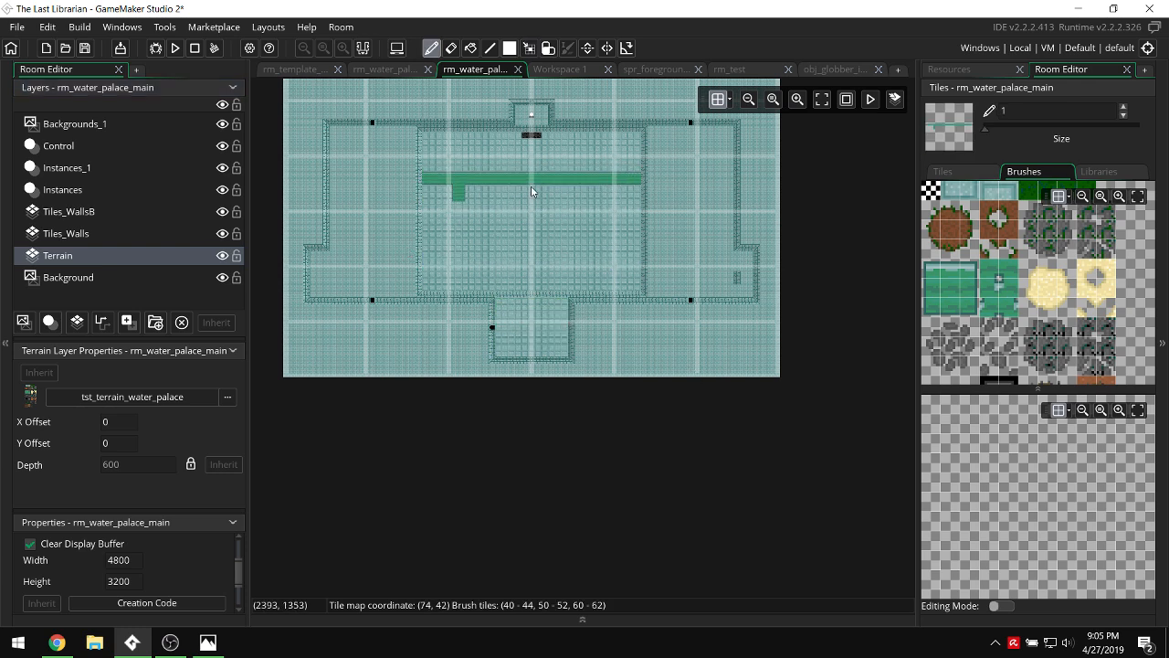
ctrl+scroll(530, 185, up, 2)
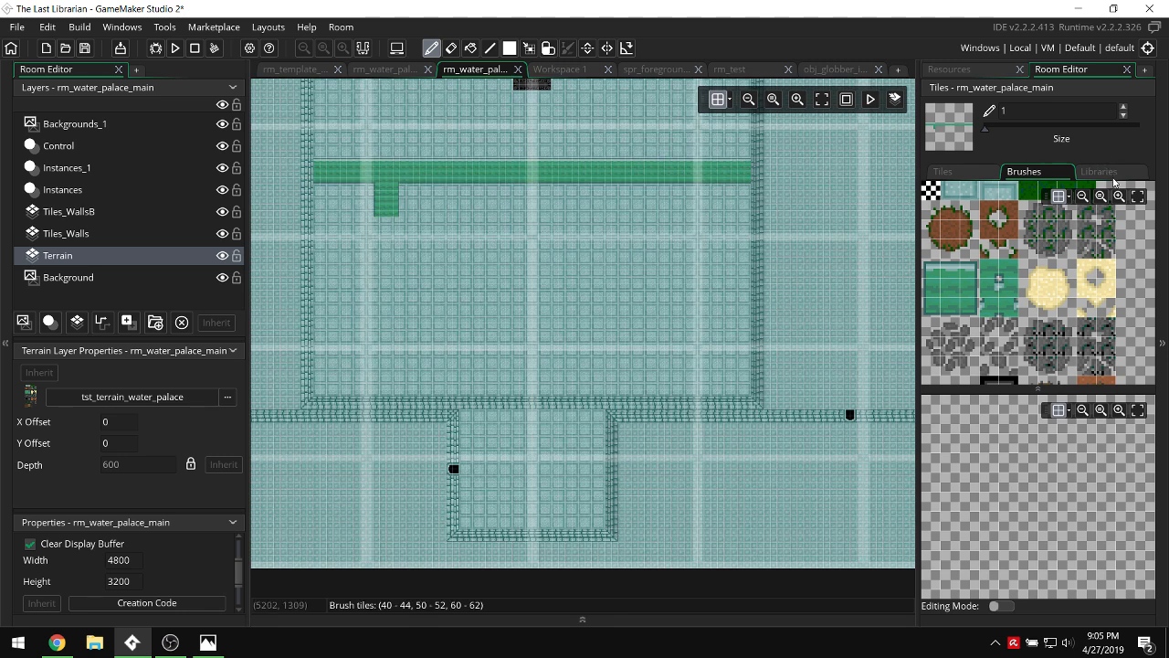
click(1099, 171)
click(990, 208)
scroll(391, 223, up, 2)
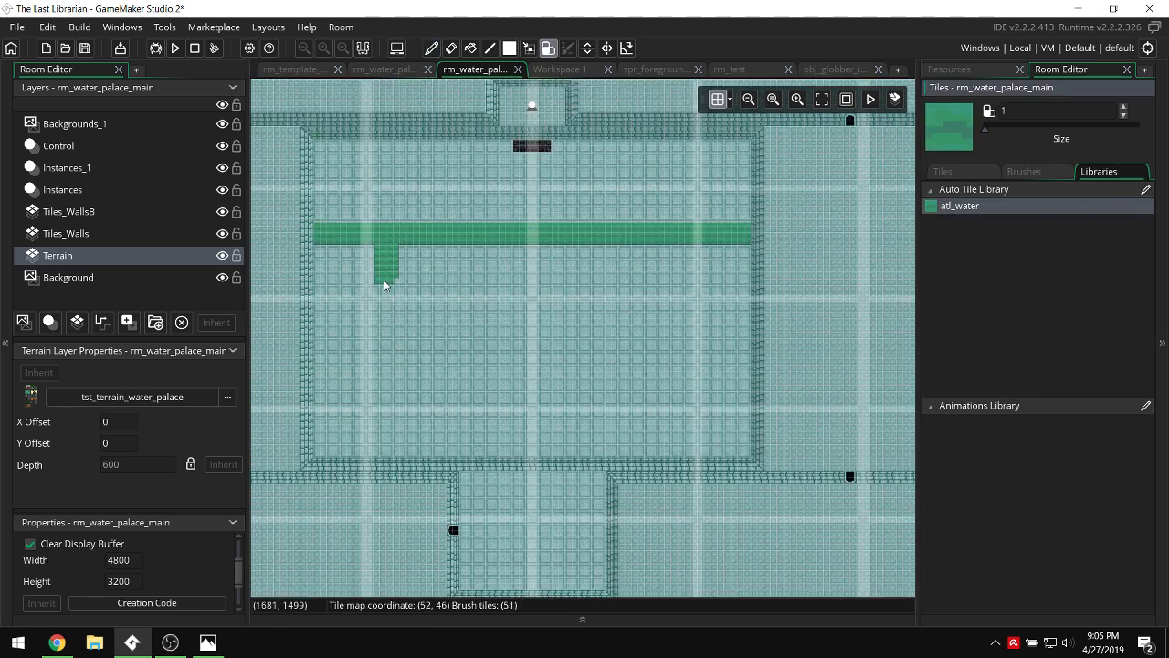
Try extending the vertical water branch below the horizontal channel, and erase the whole uneven branch.
mouse_move(386, 282)
mouse_down()
mouse_move(384, 466)
mouse_move(387, 341)
mouse_up()
ctrl+scroll(385, 293, up, 2)
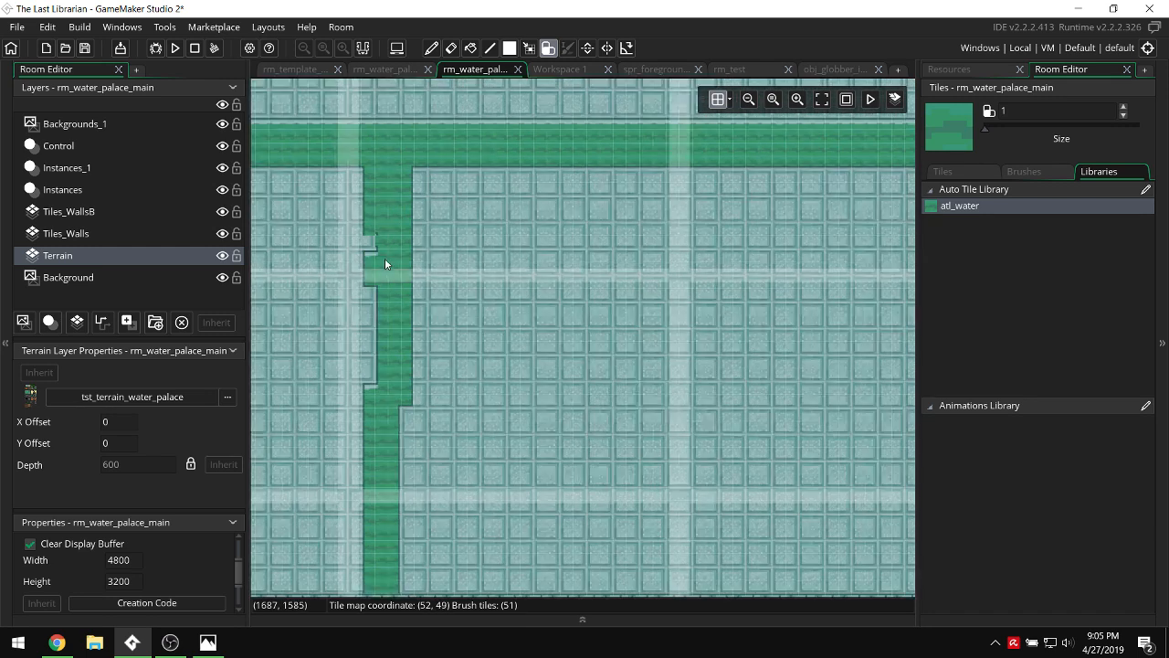
shift+scroll(503, 230, left, 2)
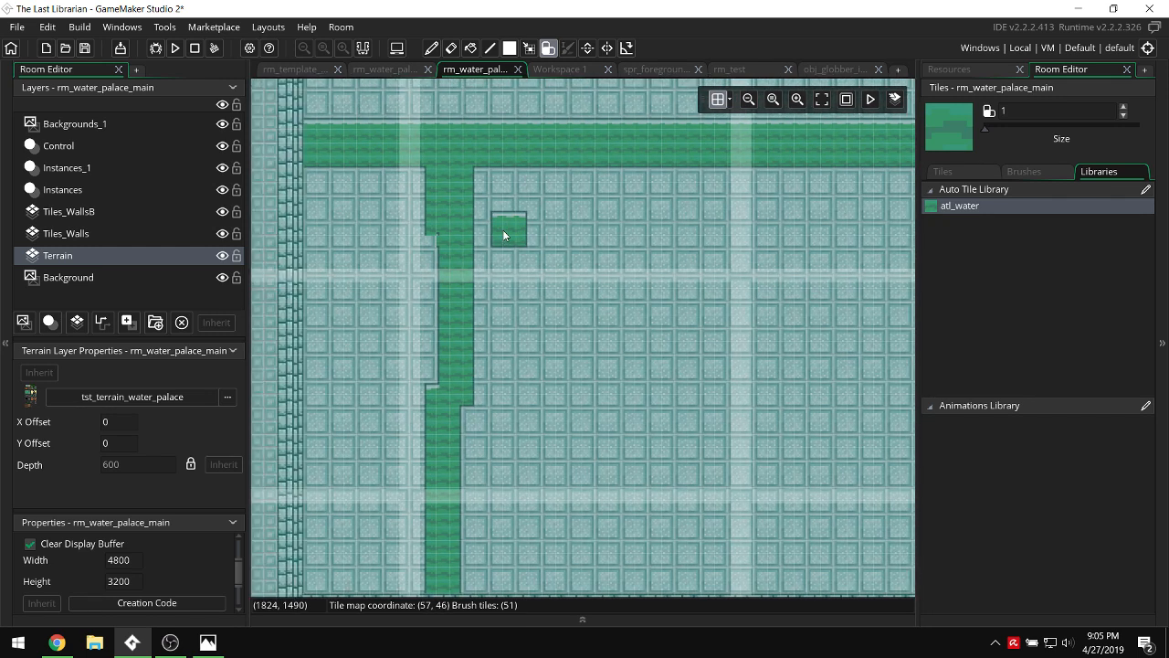
mouse_move(428, 191)
right_down()
mouse_move(445, 433)
mouse_move(431, 559)
mouse_move(448, 404)
mouse_move(454, 432)
right_up()
scroll(439, 502, down, 3)
middle_drag(590, 325, 416, 323)
middle_drag(579, 311, 1005, 312)
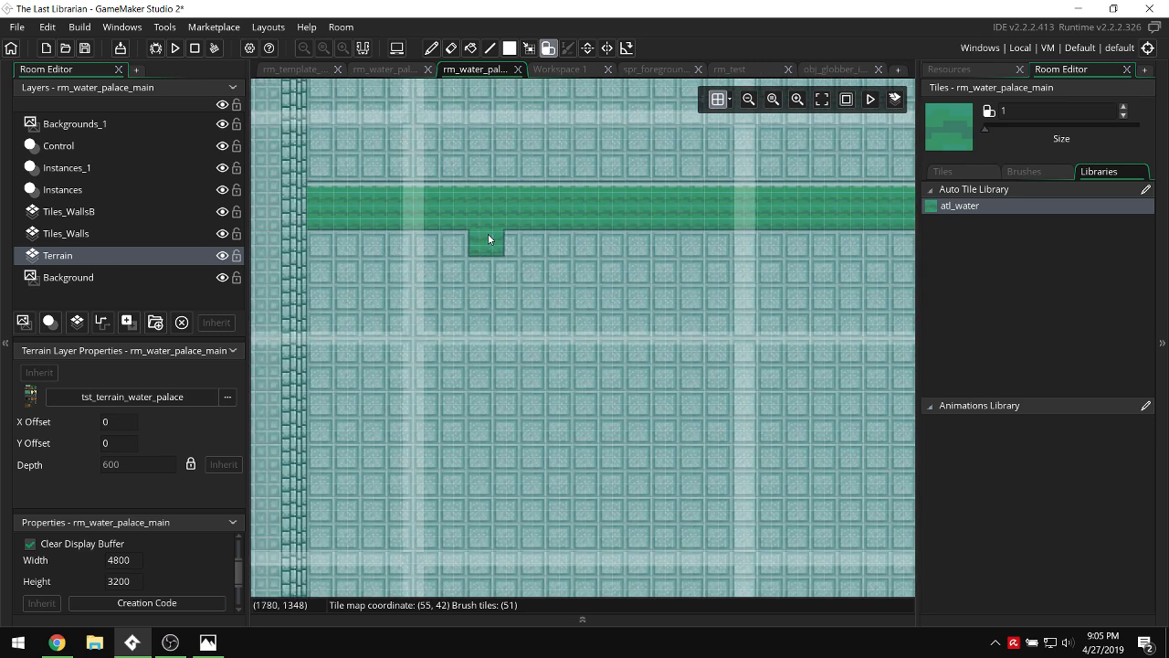
Paint a straight vertical atl_water branch from the horizontal channel down to the hall's lower wall, erasing excess water along its edges.
mouse_move(457, 243)
mouse_down()
mouse_move(463, 378)
mouse_move(481, 260)
mouse_up()
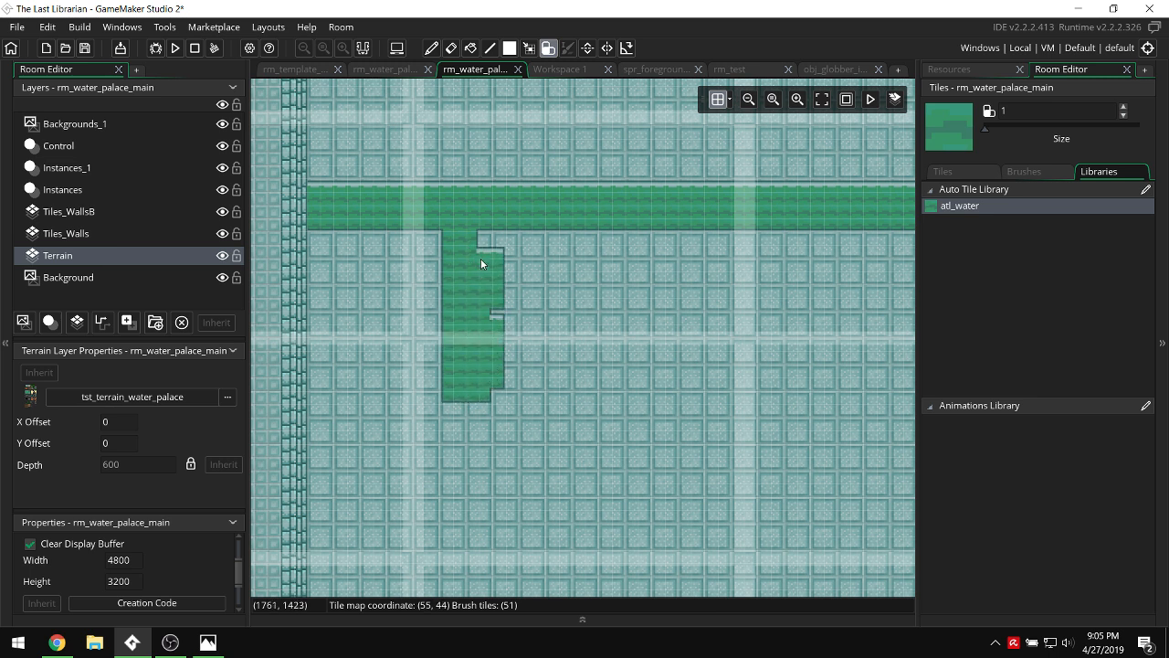
right_drag(498, 283, 486, 394)
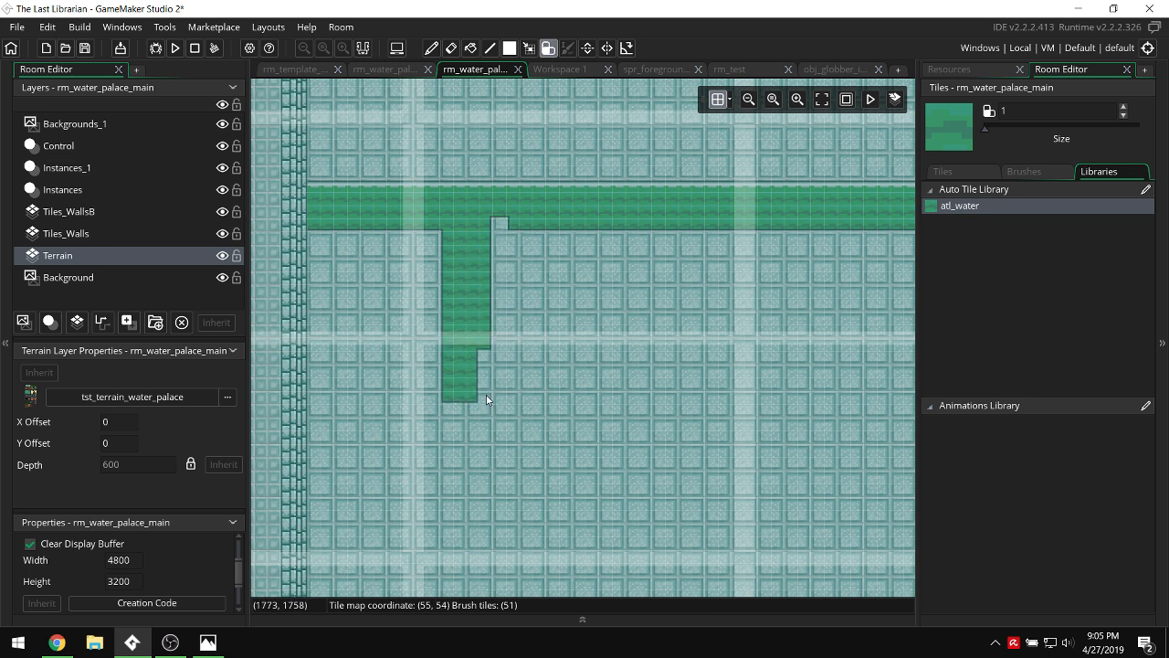
drag(477, 267, 470, 498)
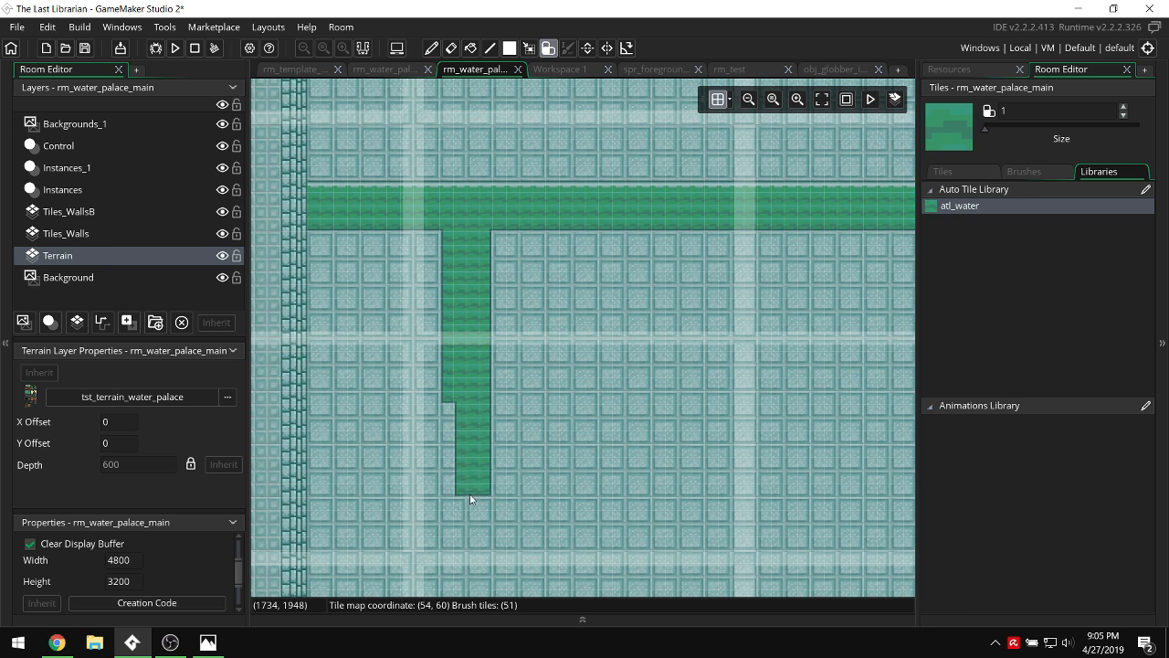
drag(456, 443, 453, 524)
scroll(471, 465, down, 3)
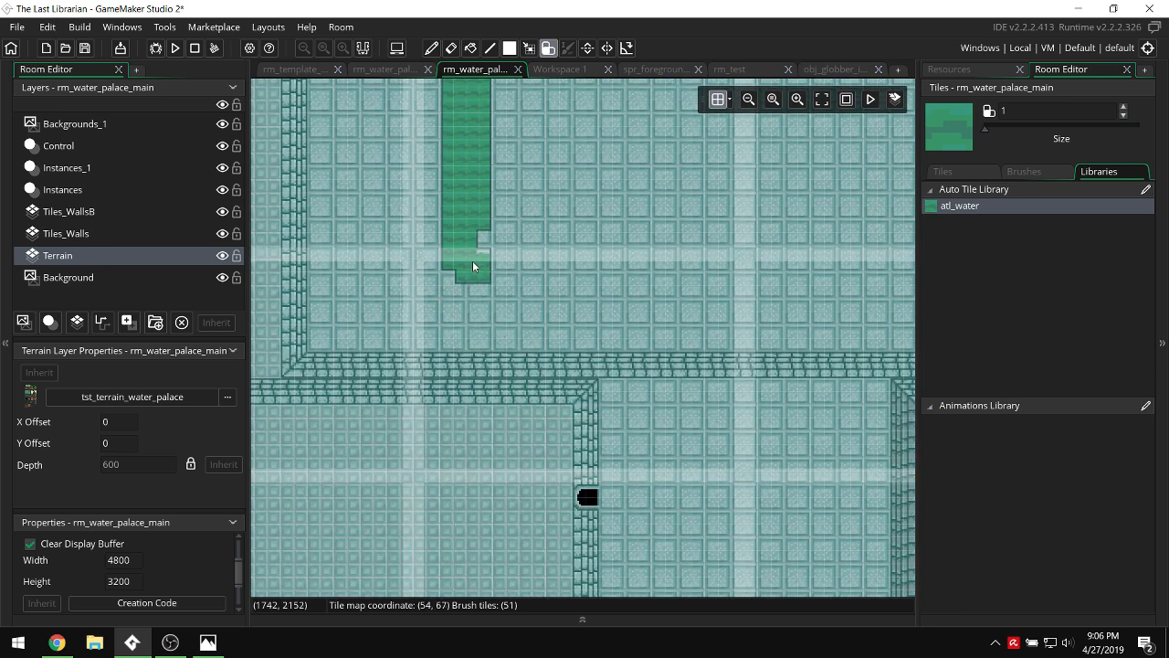
mouse_move(472, 271)
mouse_down()
mouse_move(471, 344)
mouse_move(458, 270)
mouse_up()
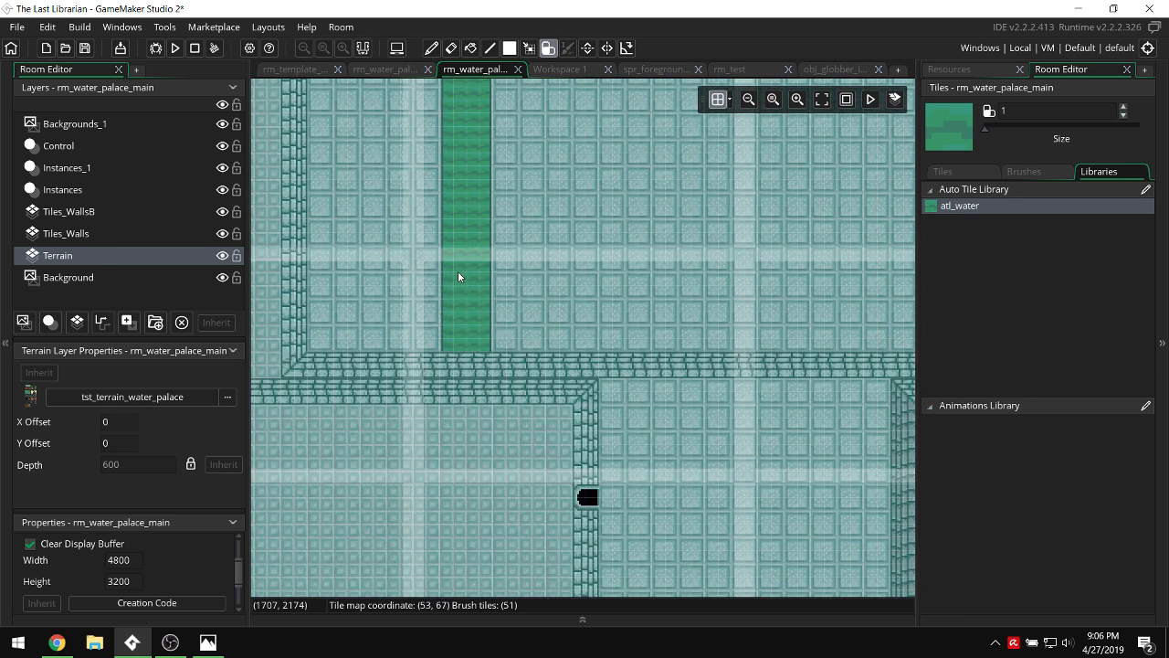
drag(472, 366, 459, 367)
scroll(581, 276, up, 4)
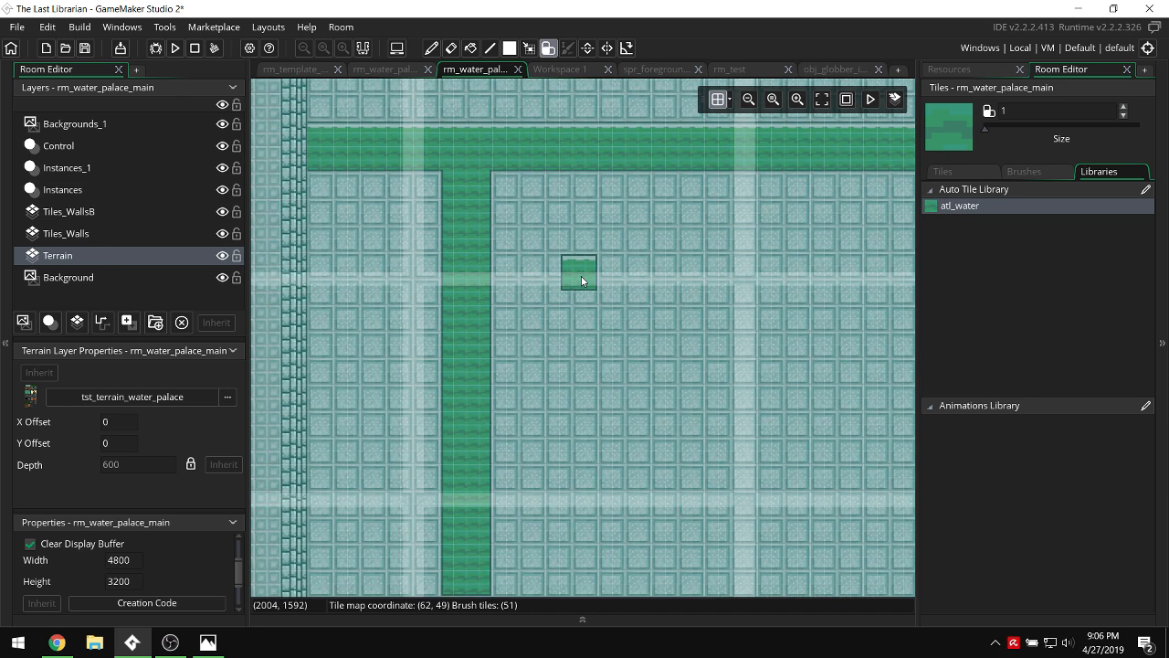
Shift the horizontal water channel slightly lower across the hall by adding water along its underside and erasing its upper edge.
ctrl+scroll(581, 277, down, 2)
scroll(576, 271, right, 2)
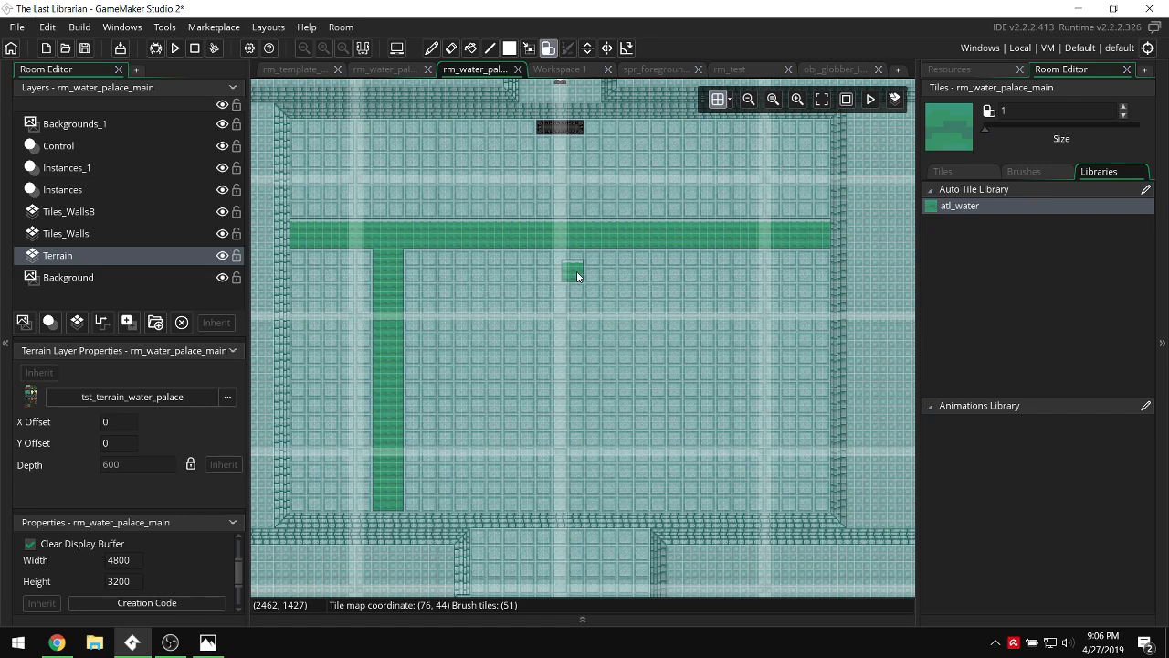
ctrl+scroll(576, 270, down, 1)
ctrl+scroll(576, 271, up, 2)
scroll(443, 260, left, 2)
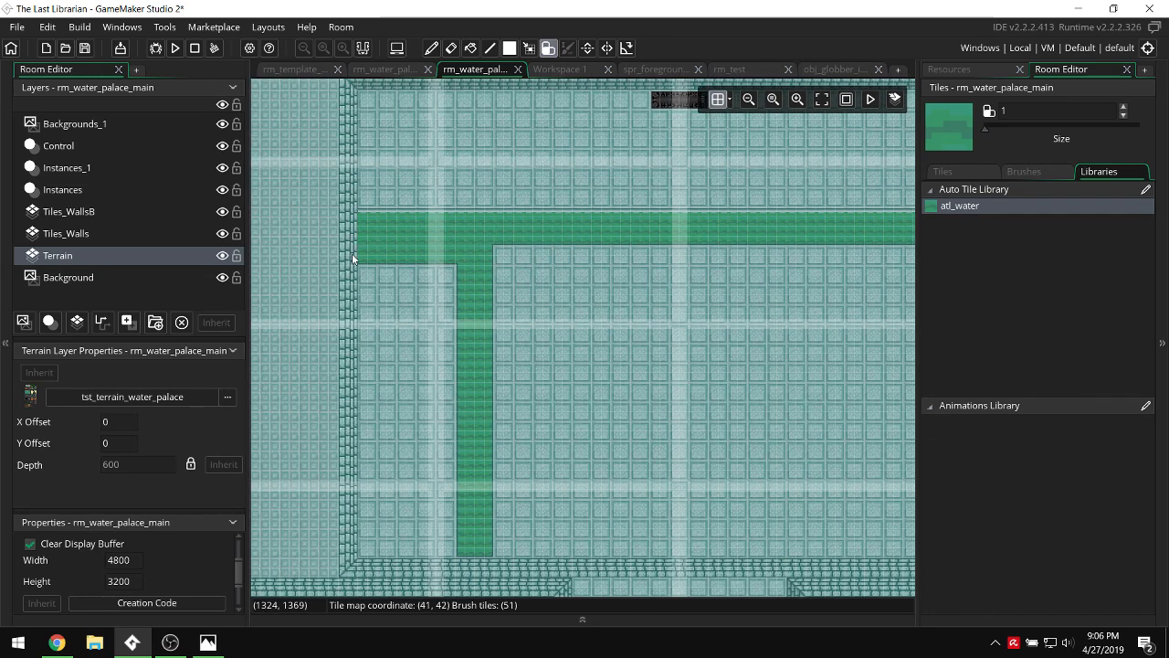
scroll(514, 241, right, 8)
drag(677, 252, 265, 252)
scroll(536, 245, left, 15)
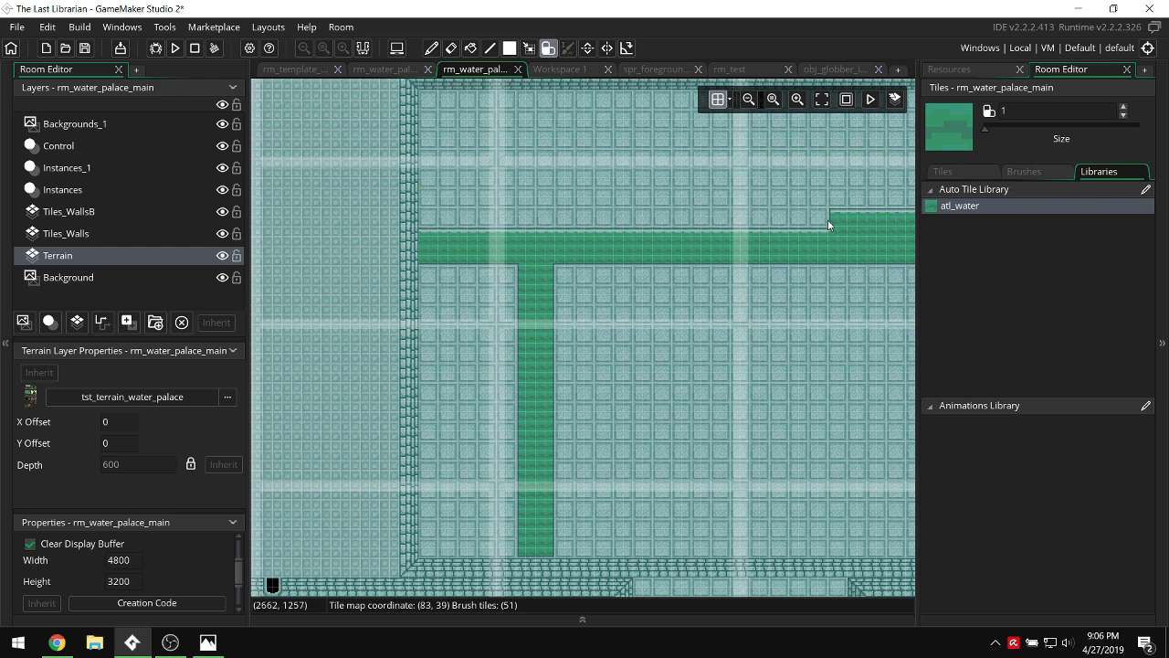
scroll(593, 217, right, 15)
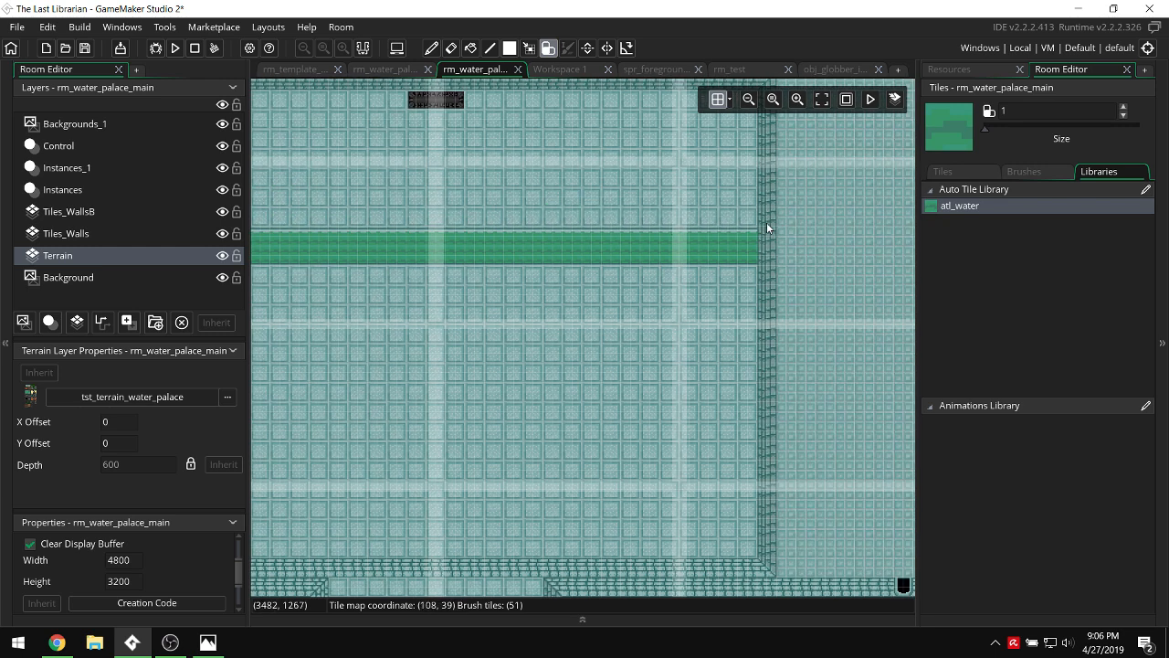
ctrl+scroll(581, 233, down, 5)
scroll(727, 251, left, 2)
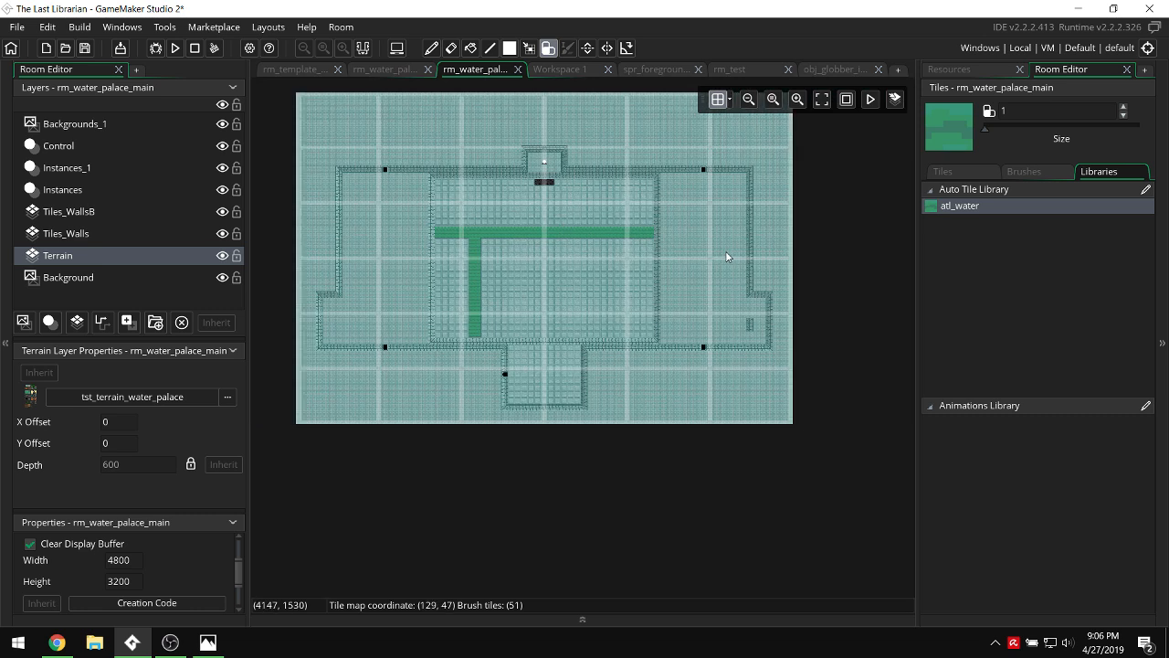
click(91, 168)
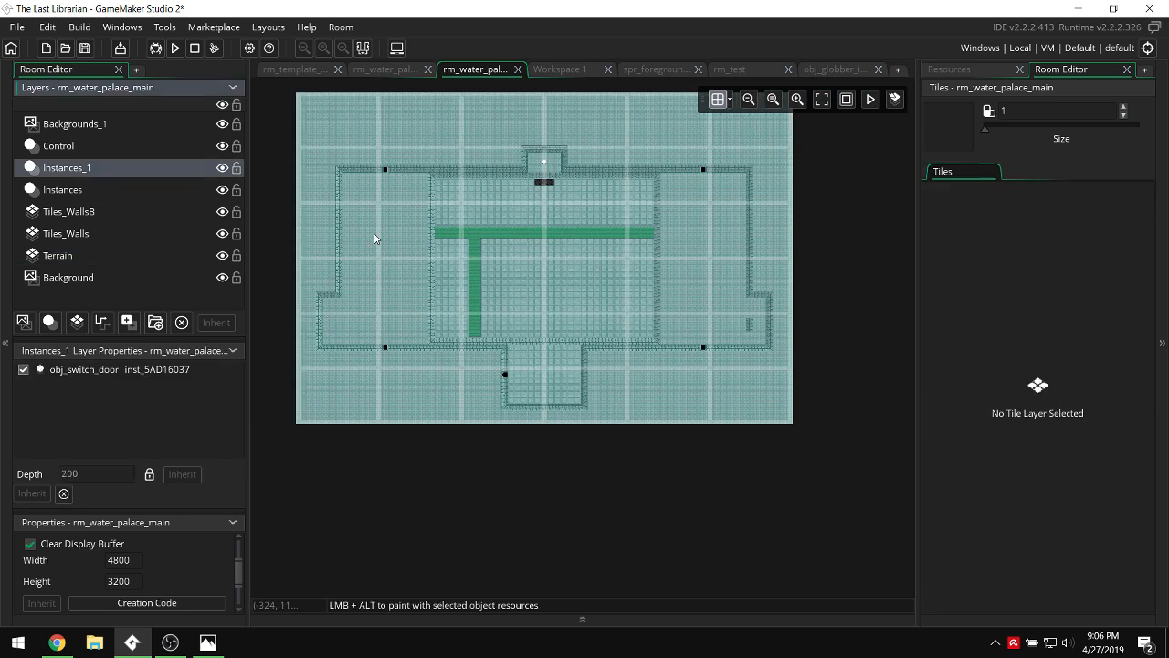
ctrl+scroll(790, 320, up, 4)
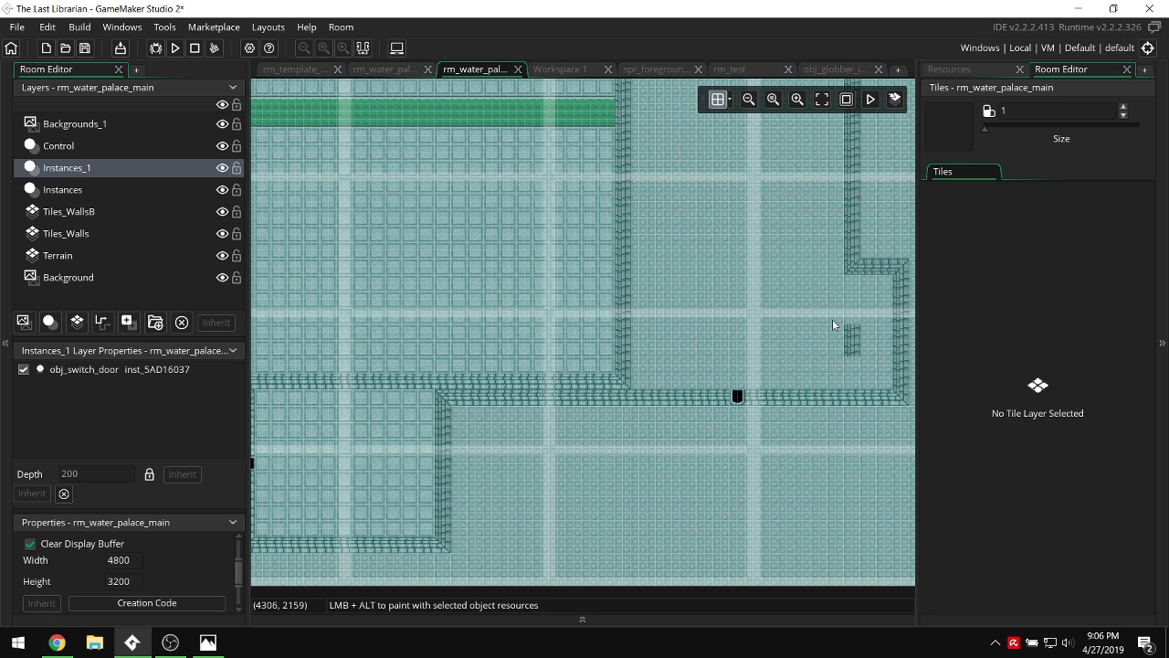
click(954, 71)
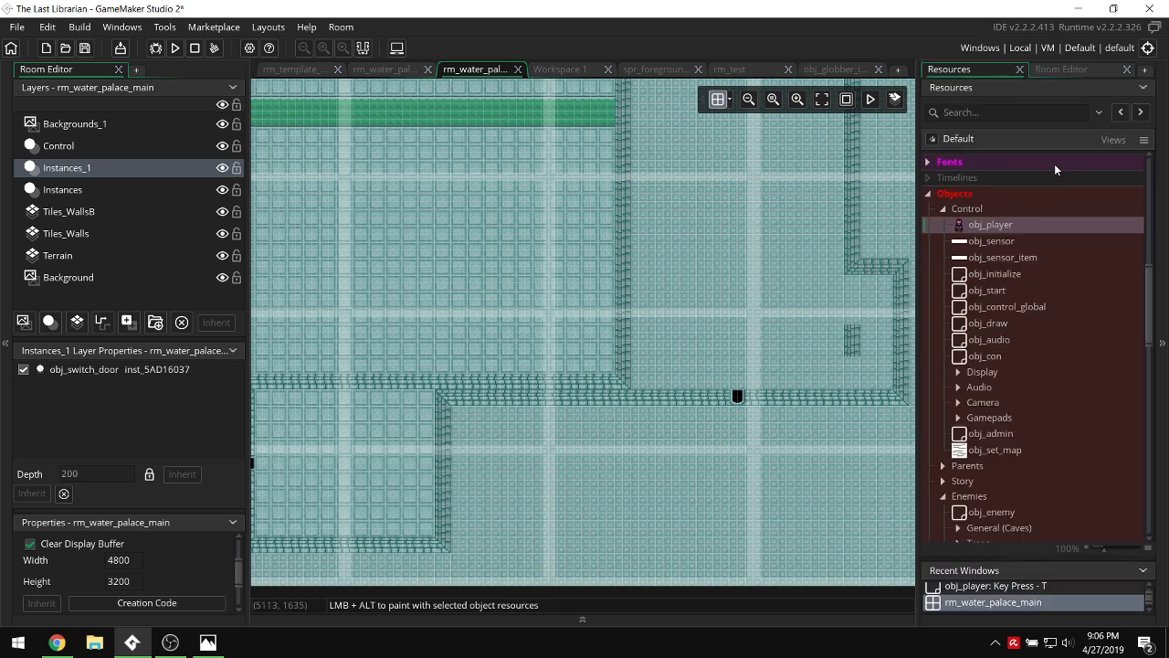
click(1067, 70)
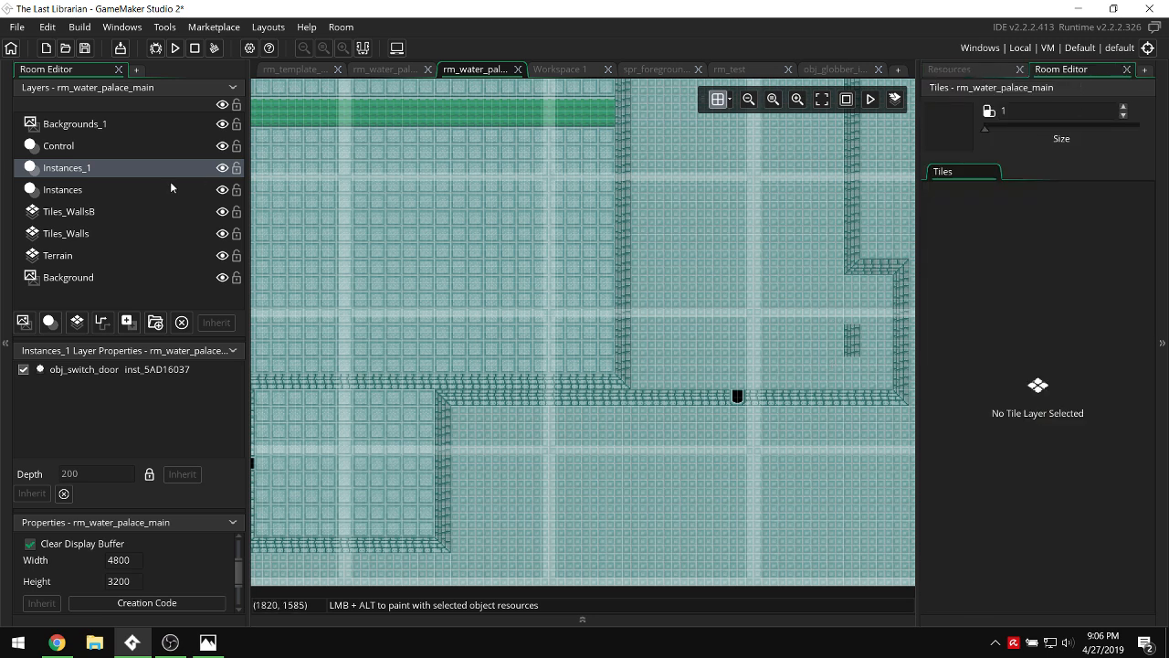
Erase the stray wall fragment inside the right side area's lower alcove on the Tiles_WallsB layer.
click(111, 213)
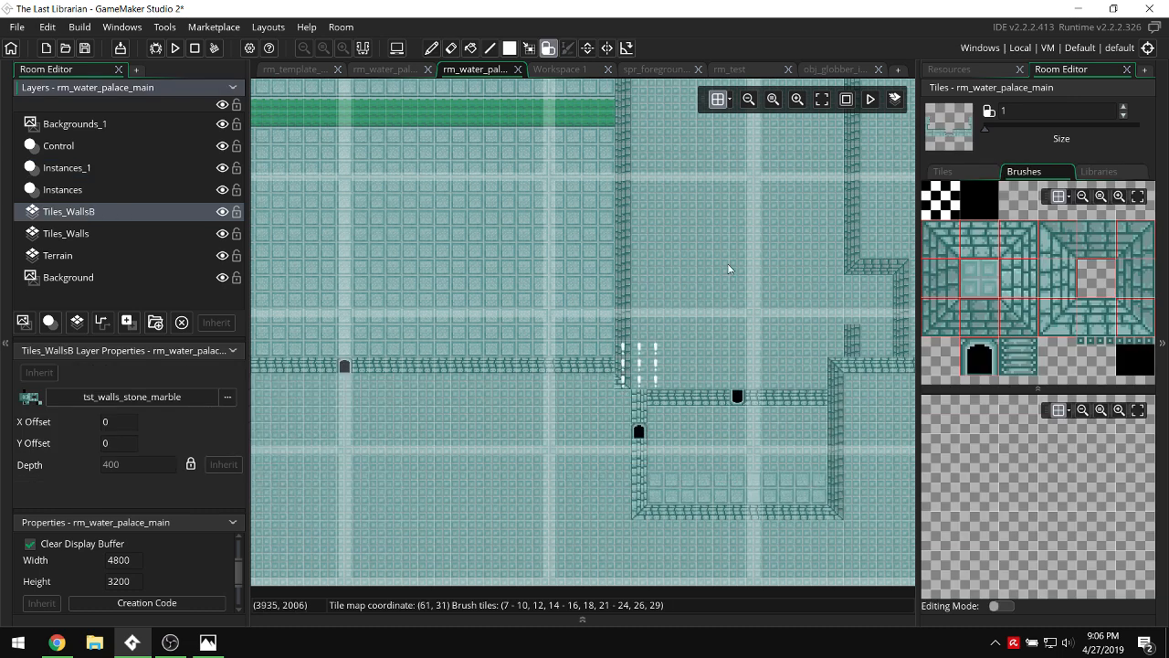
click(971, 279)
key(e)
ctrl+scroll(720, 276, down, 4)
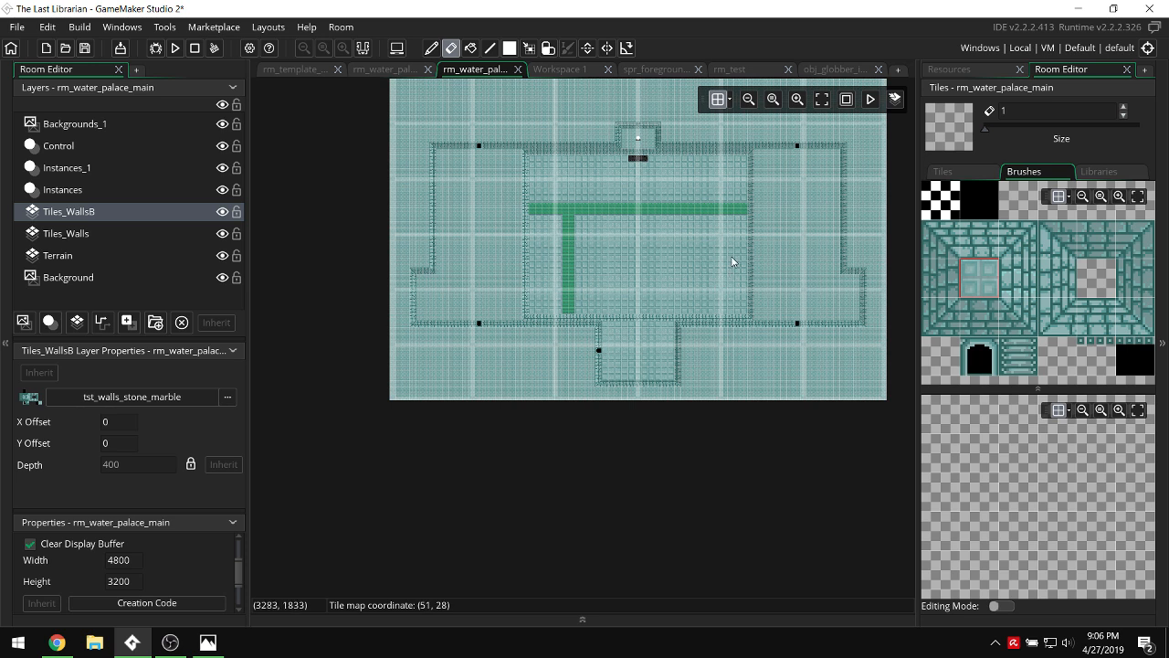
ctrl+scroll(700, 269, up, 2)
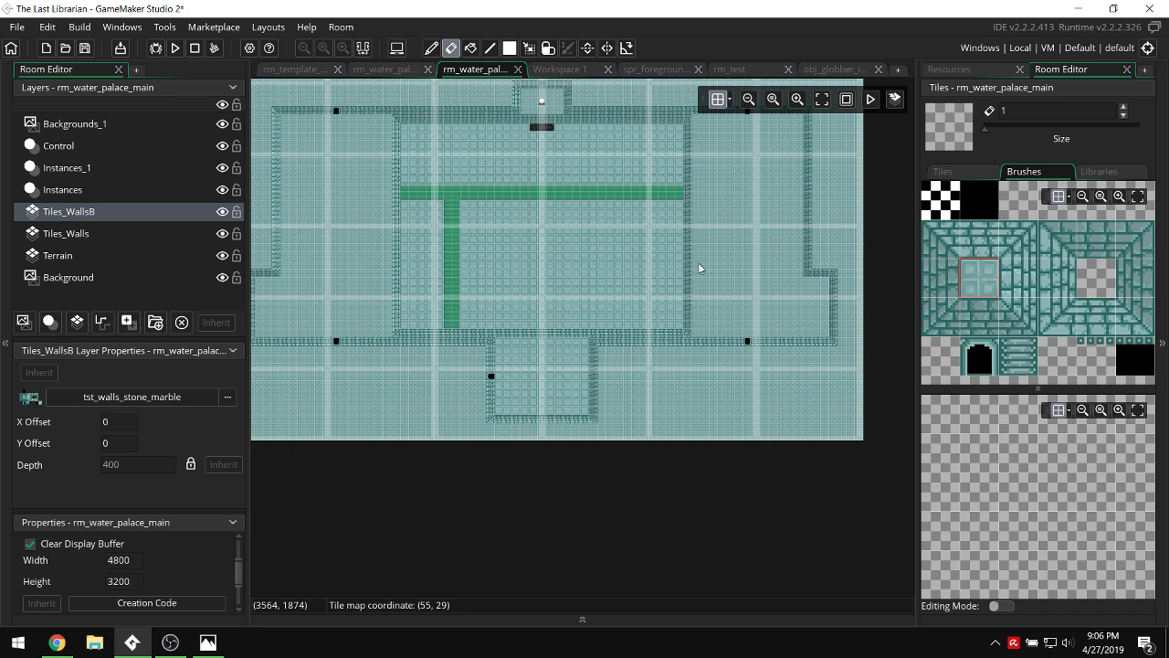
scroll(720, 275, up, 1)
shift+scroll(717, 287, up, 1)
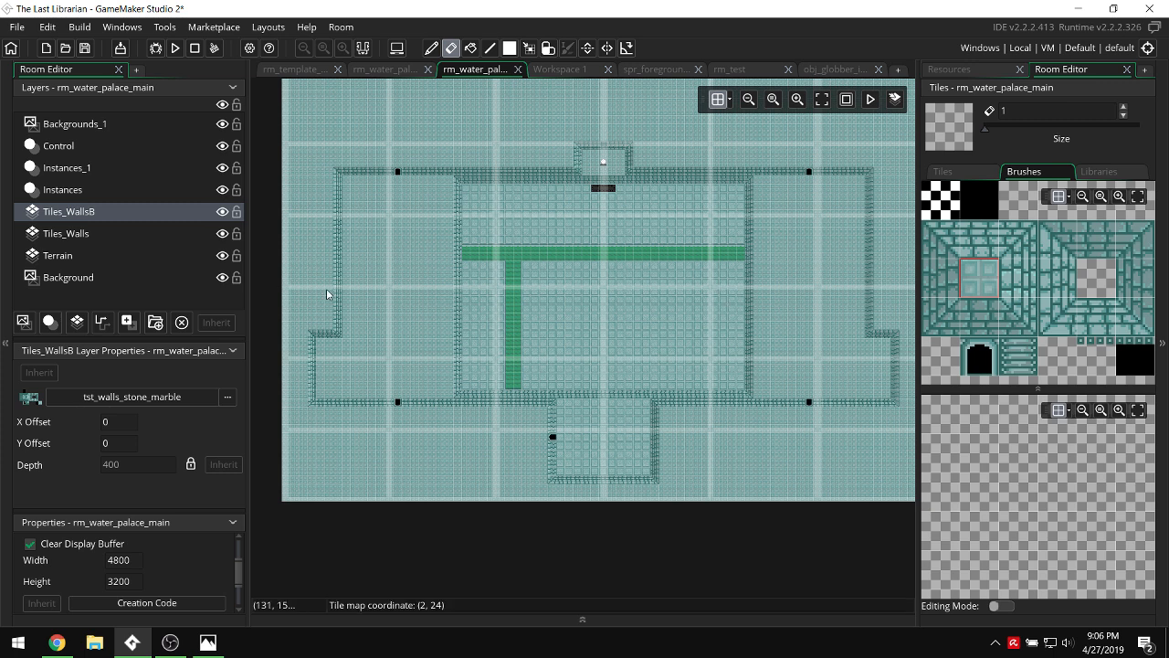
ctrl+scroll(450, 293, up, 2)
click(105, 170)
click(6, 342)
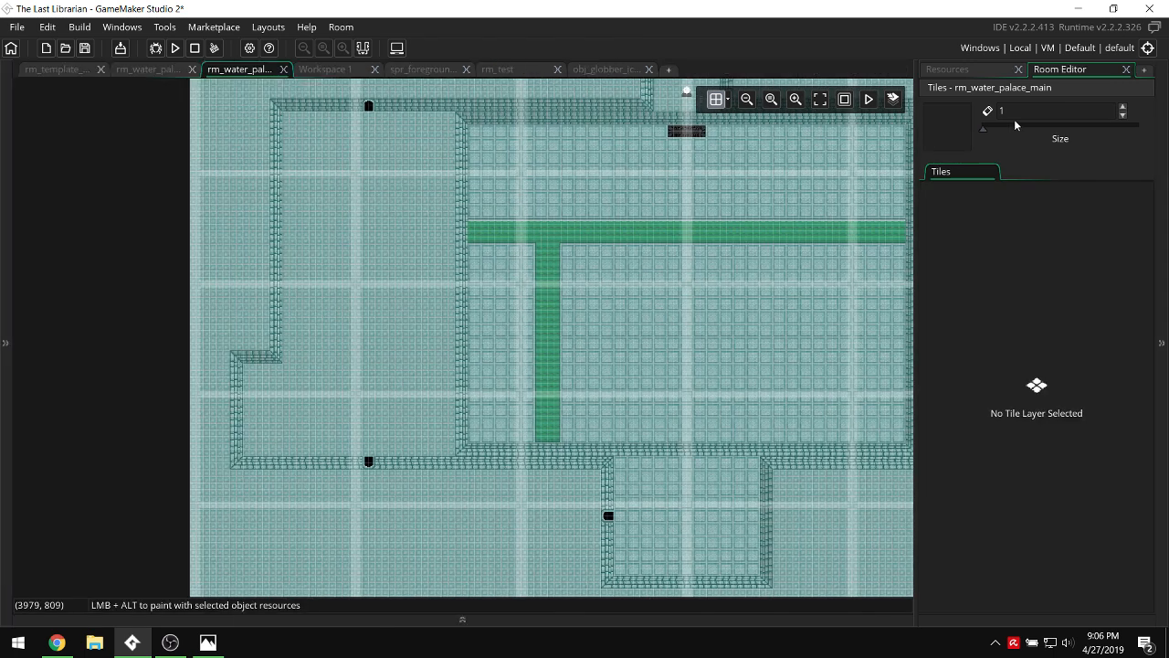
click(988, 75)
click(1064, 71)
click(6, 343)
Lower the upper ledges of both side alcoves by two tiles using autotile_1 from the Auto Tile Library.
click(57, 211)
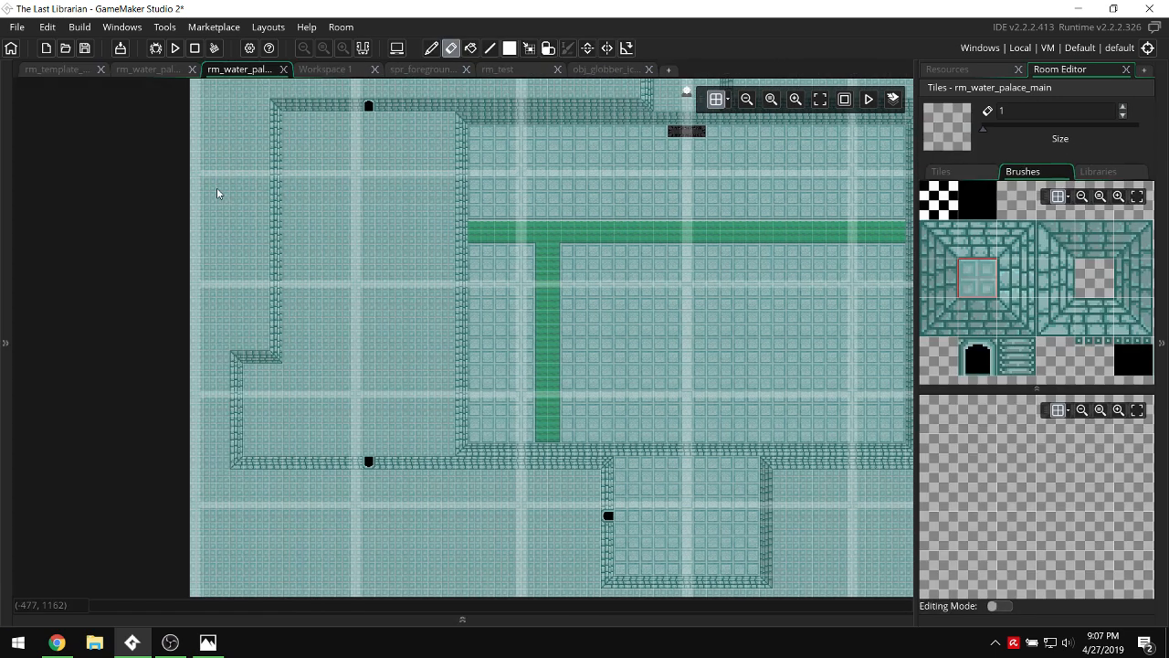
click(1120, 176)
click(976, 208)
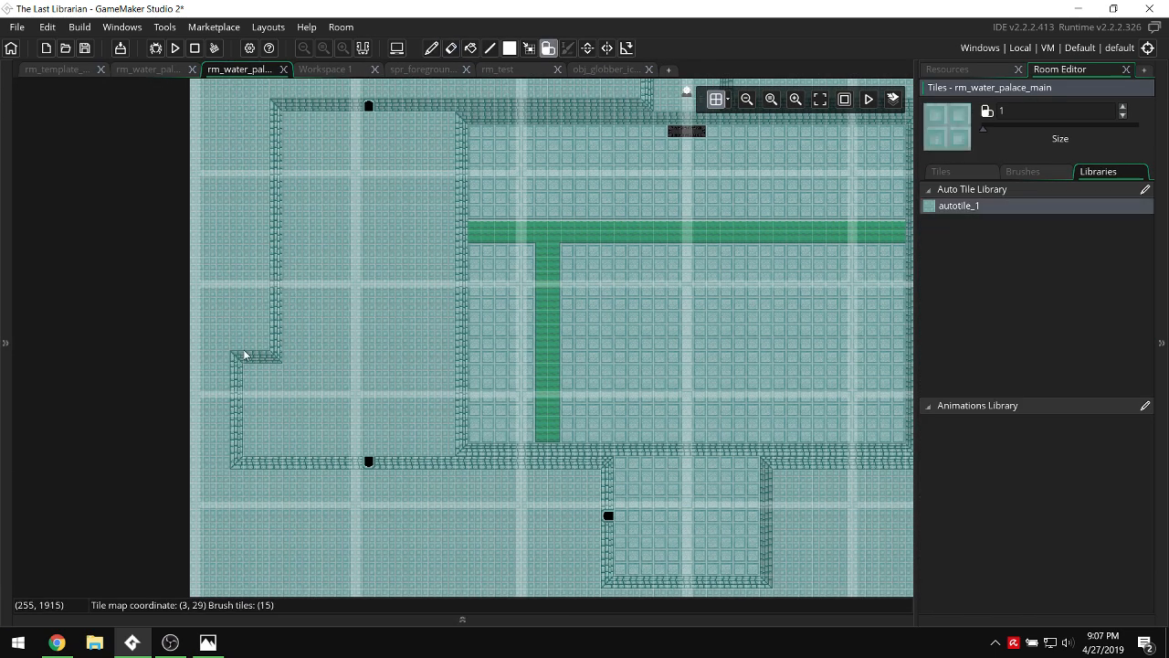
ctrl+scroll(245, 412, up, 3)
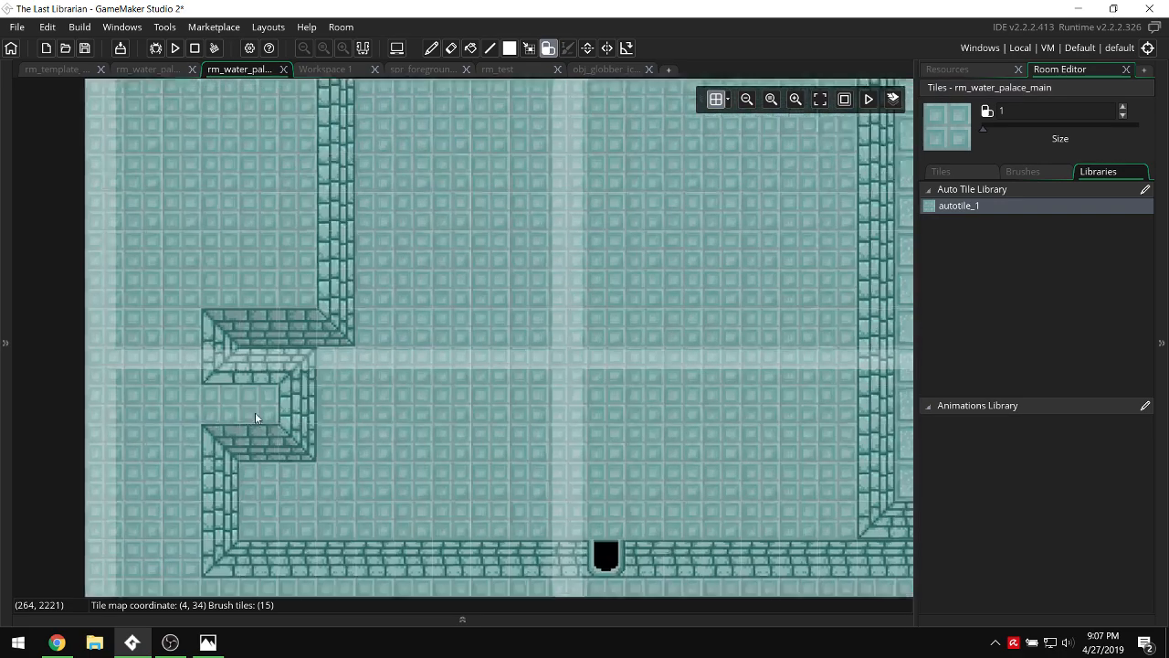
scroll(302, 448, right, 15)
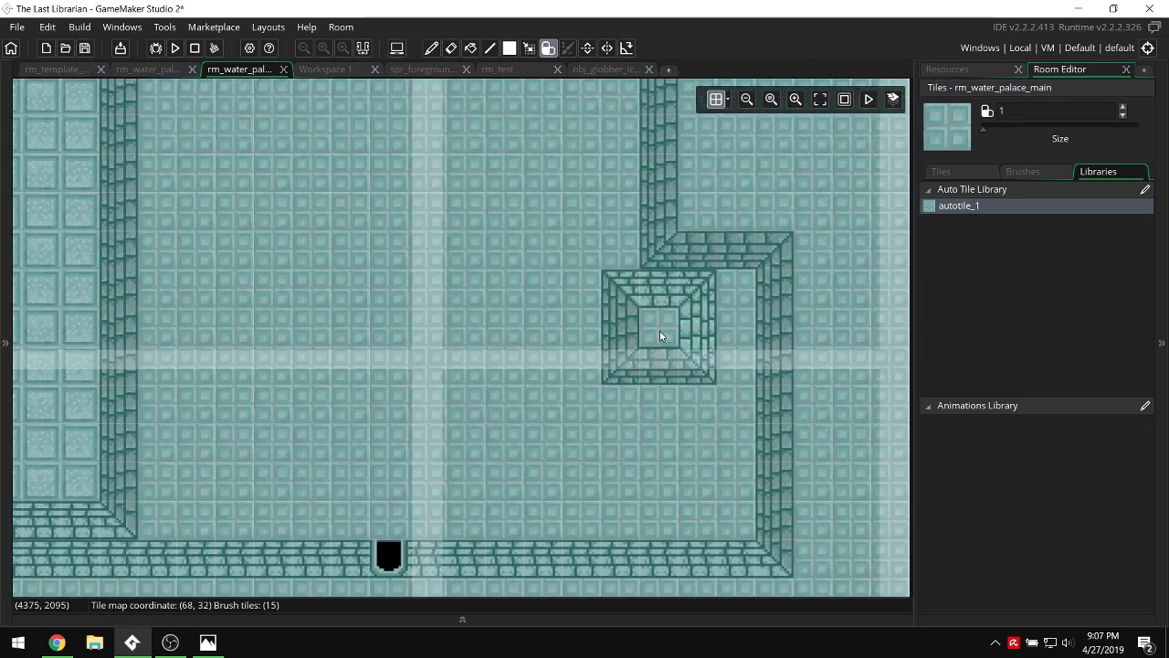
mouse_move(659, 330)
mouse_down()
mouse_move(709, 280)
mouse_move(745, 293)
mouse_up()
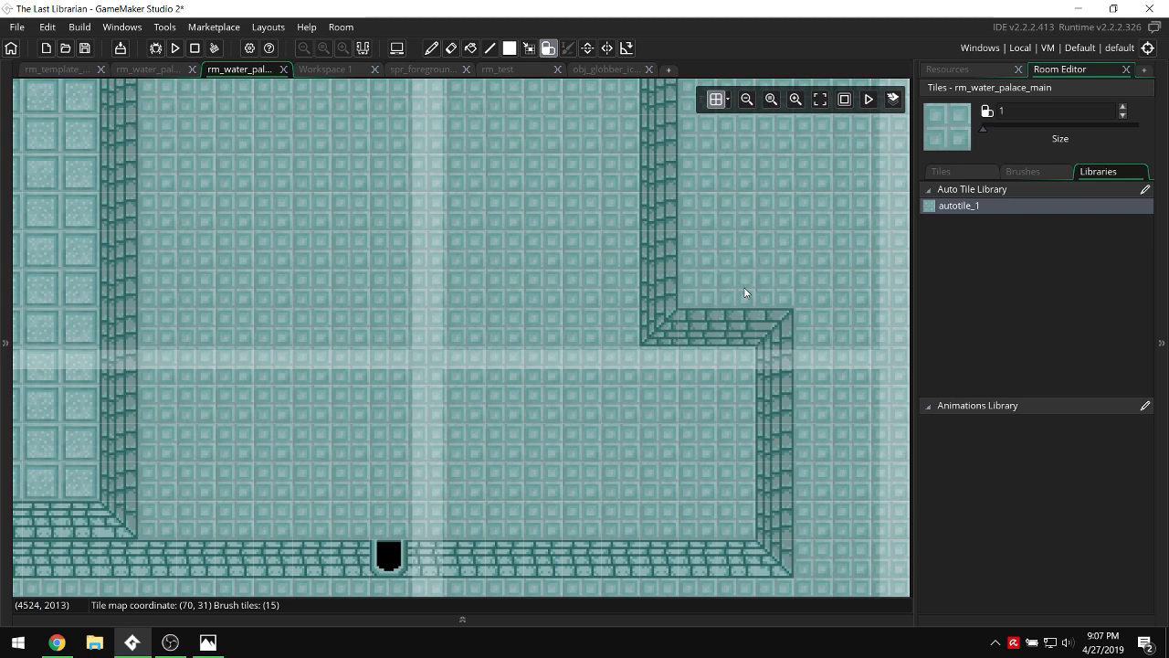
Move the right side area's outer wall two tiles inward with autotile_1, from the alcove ledge up to the top wall.
ctrl+scroll(665, 282, down, 2)
scroll(665, 273, left, 3)
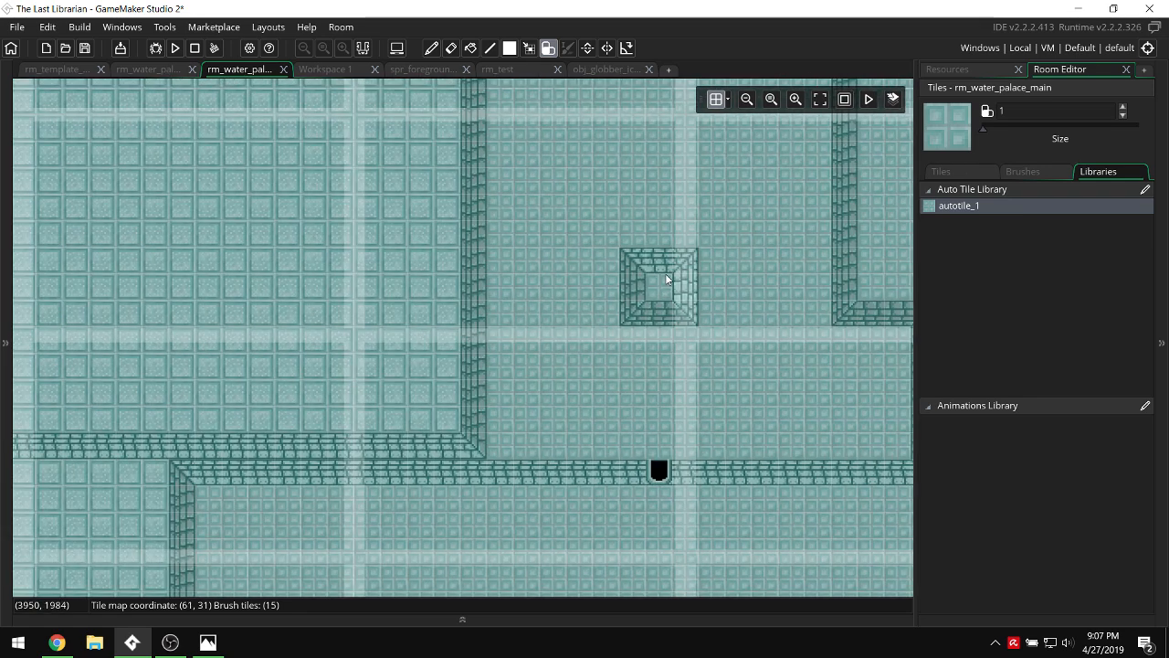
ctrl+scroll(665, 274, down, 2)
scroll(665, 274, up, 3)
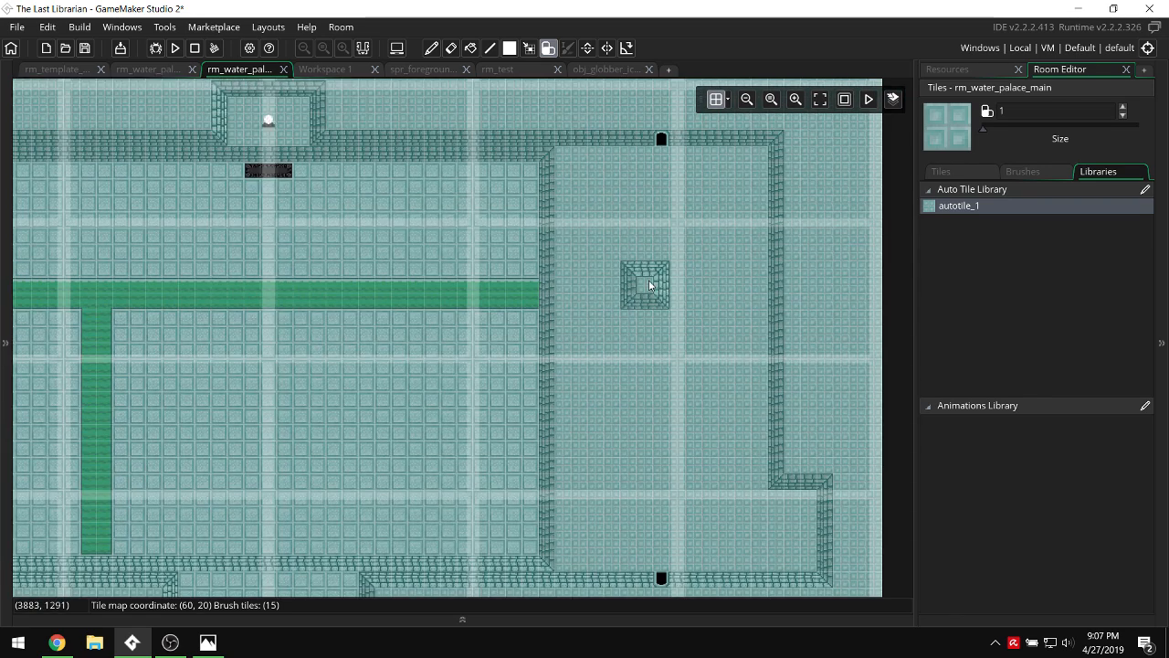
scroll(649, 285, down, 3)
scroll(649, 285, left, 2)
scroll(648, 285, right, 3)
scroll(649, 285, up, 1)
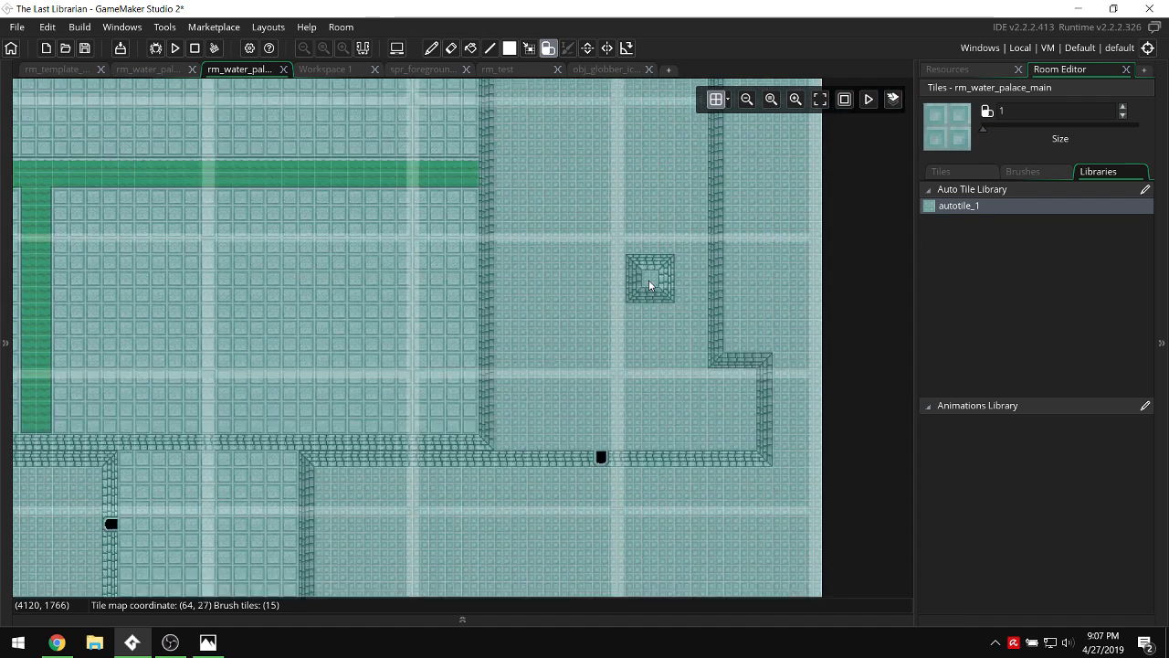
scroll(648, 283, up, 1)
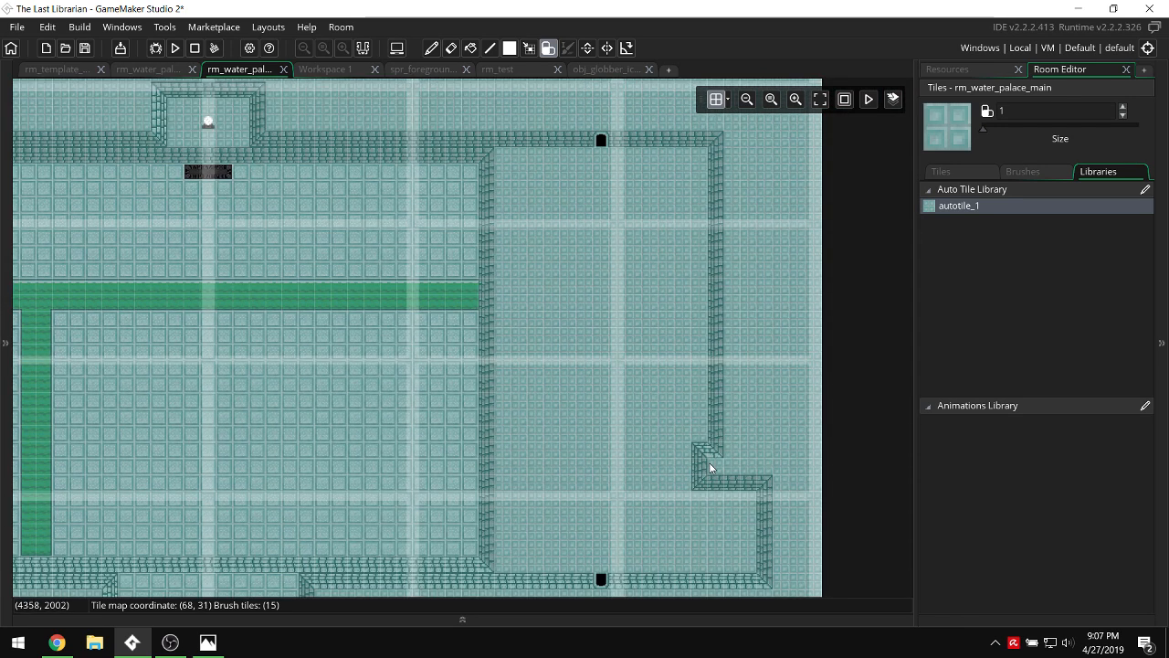
drag(700, 454, 706, 164)
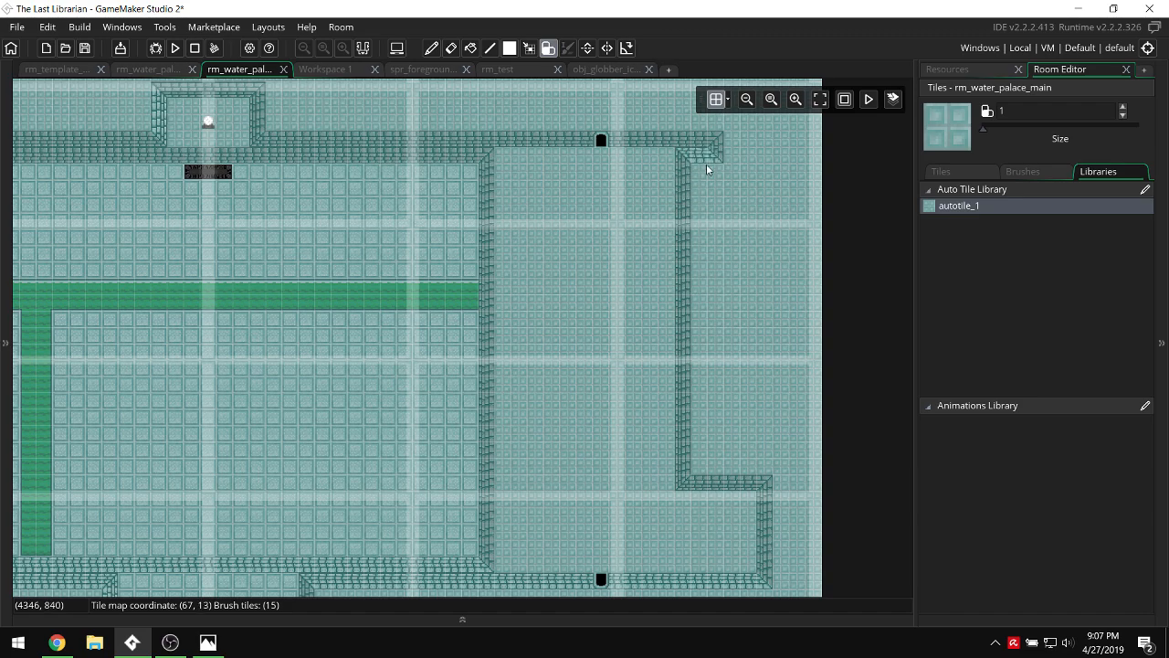
Move the left side area's outer wall two tiles inward with autotile_1 along its full height above the alcove.
ctrl+scroll(731, 517, up, 2)
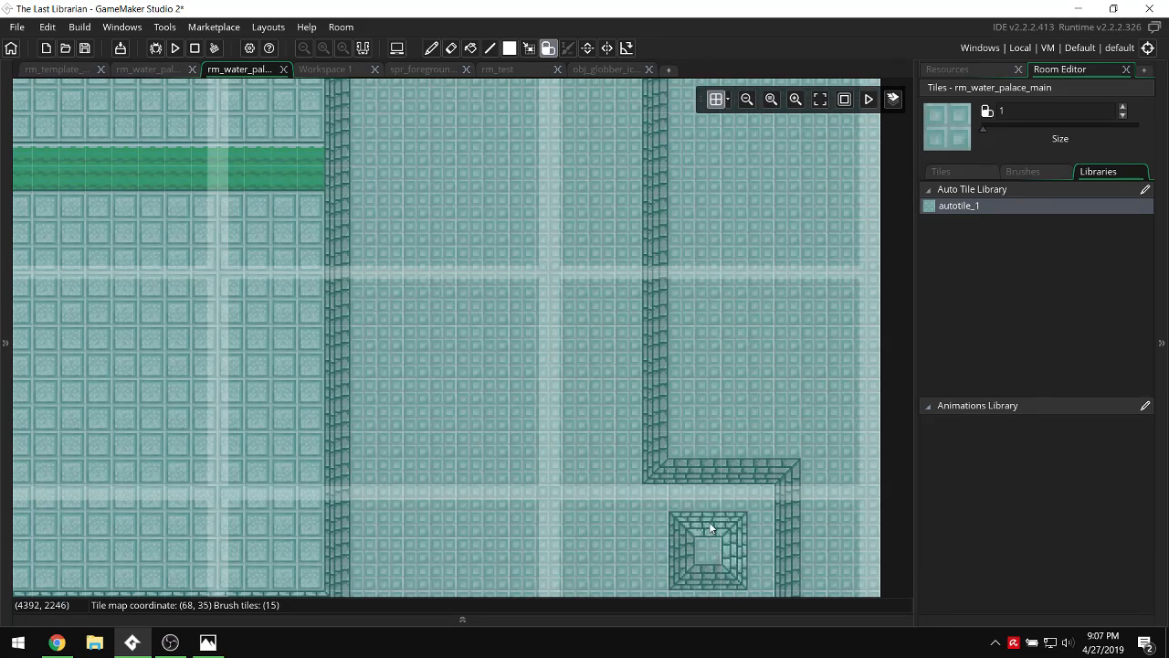
scroll(709, 522, left, 4)
scroll(504, 371, left, 6)
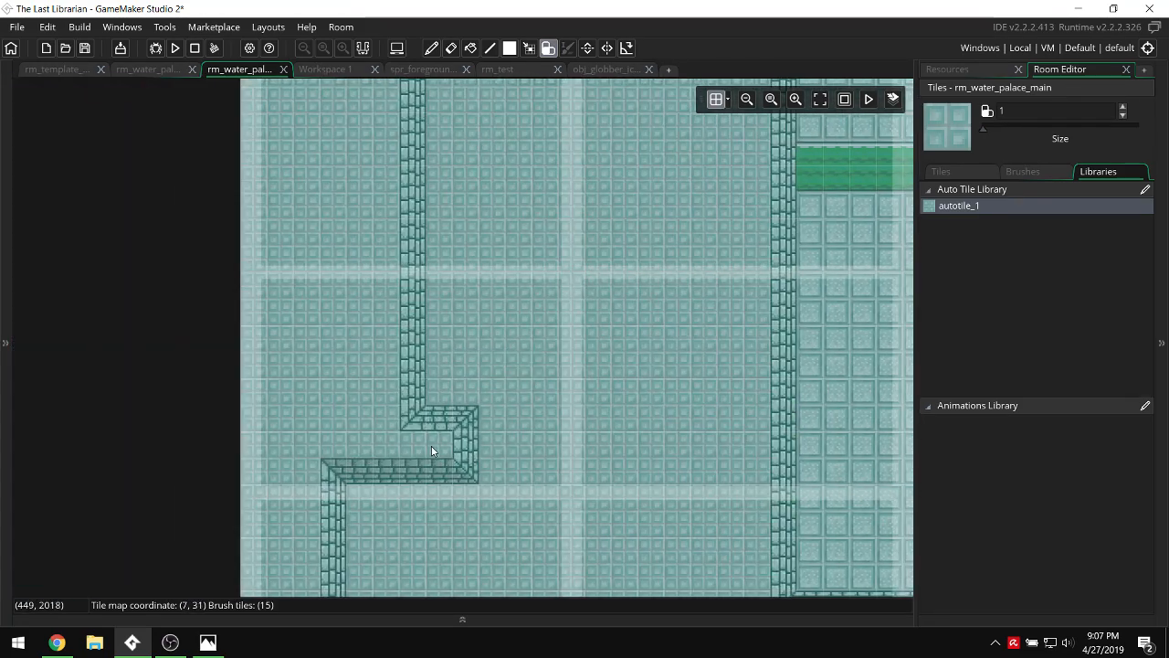
drag(431, 443, 434, 189)
scroll(435, 188, up, 3)
drag(434, 261, 433, 492)
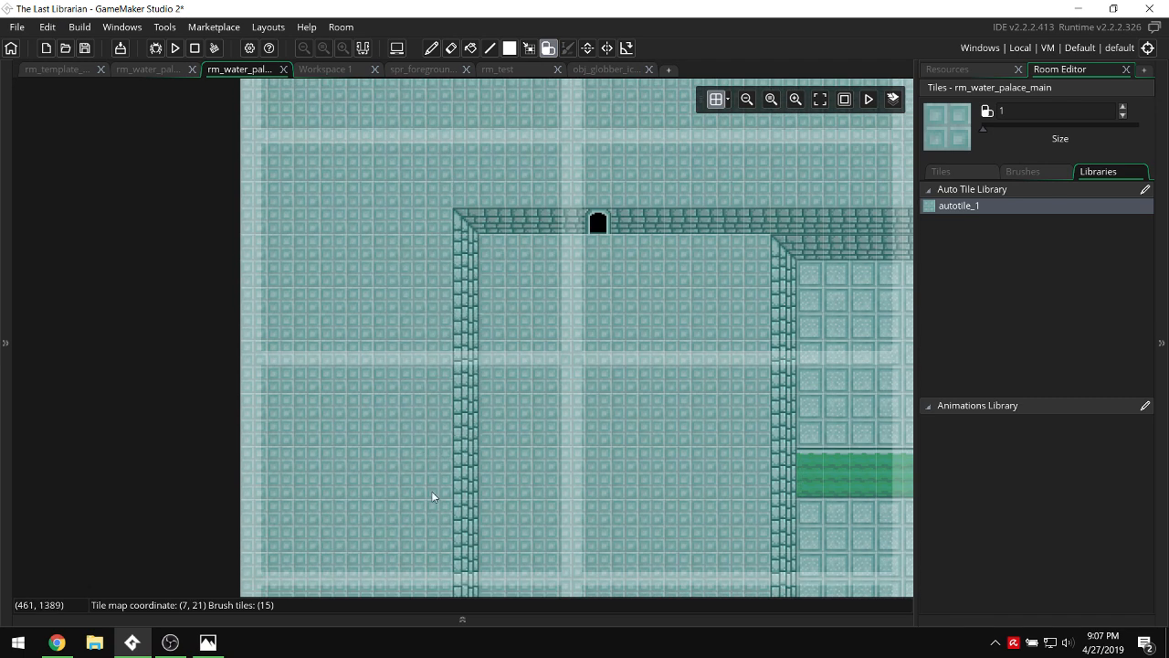
Shift the left side area's upper doorway one tile toward the hall, covering the old opening with a matching wall tile.
click(9, 213)
click(62, 172)
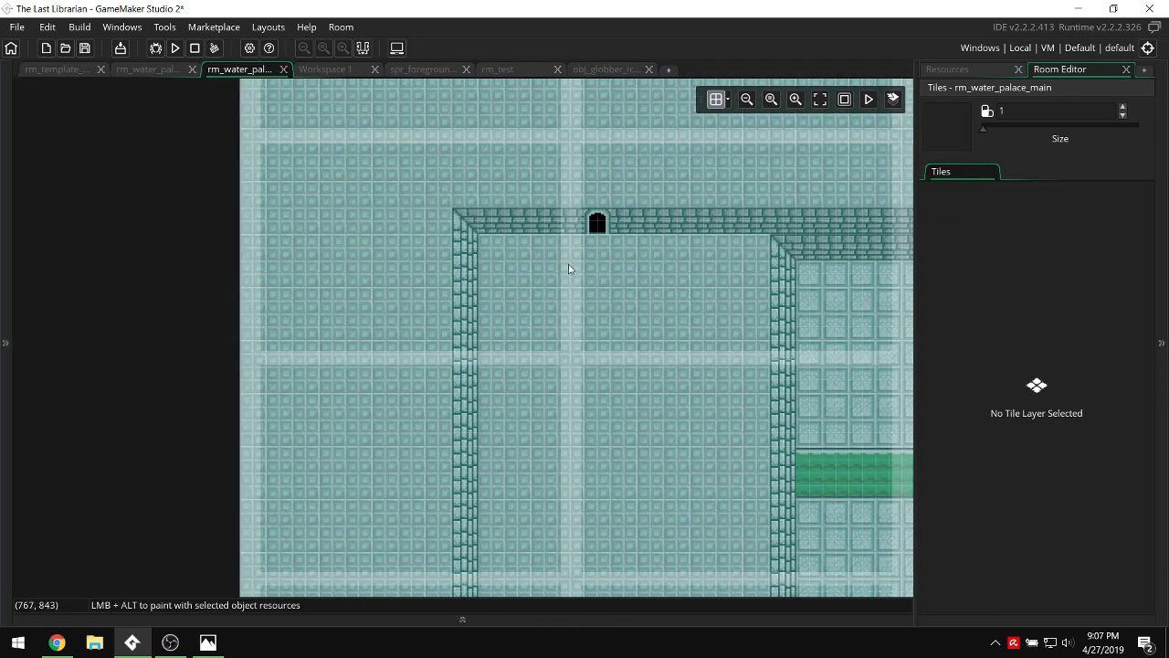
click(991, 69)
click(1067, 68)
click(3, 194)
click(79, 212)
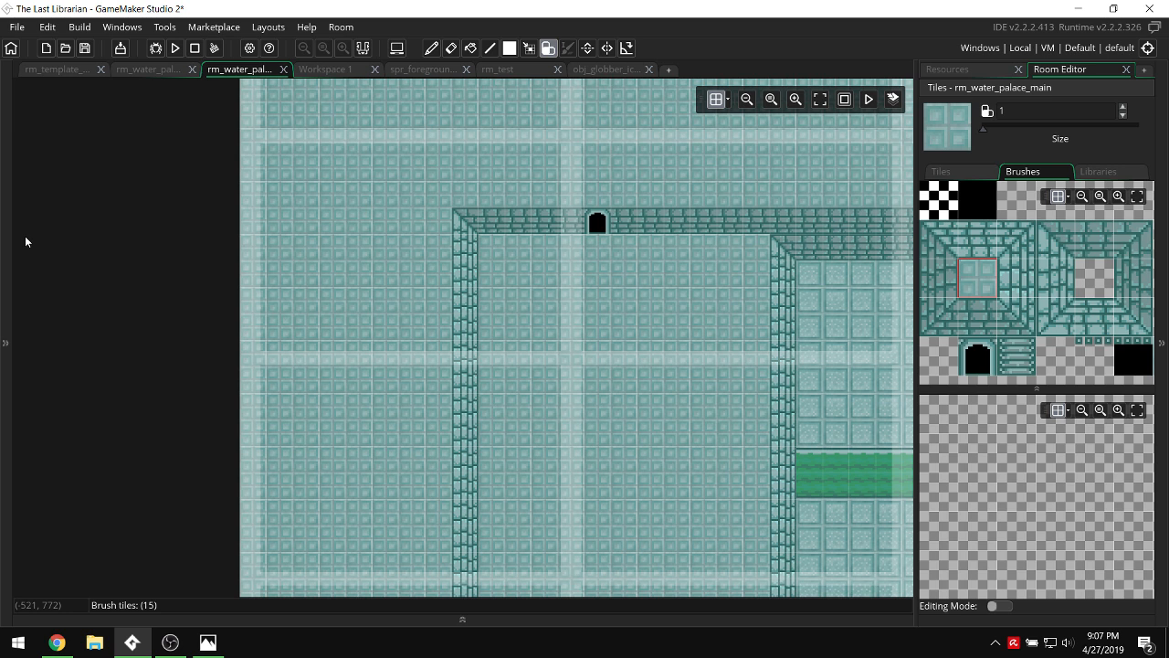
click(978, 317)
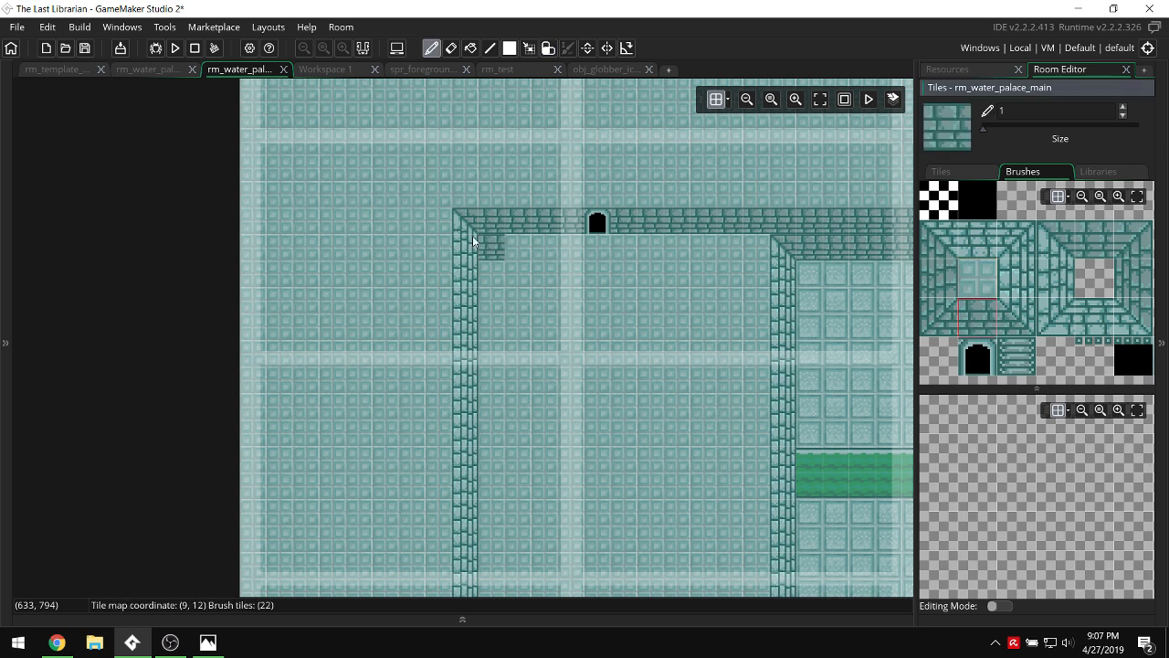
click(978, 357)
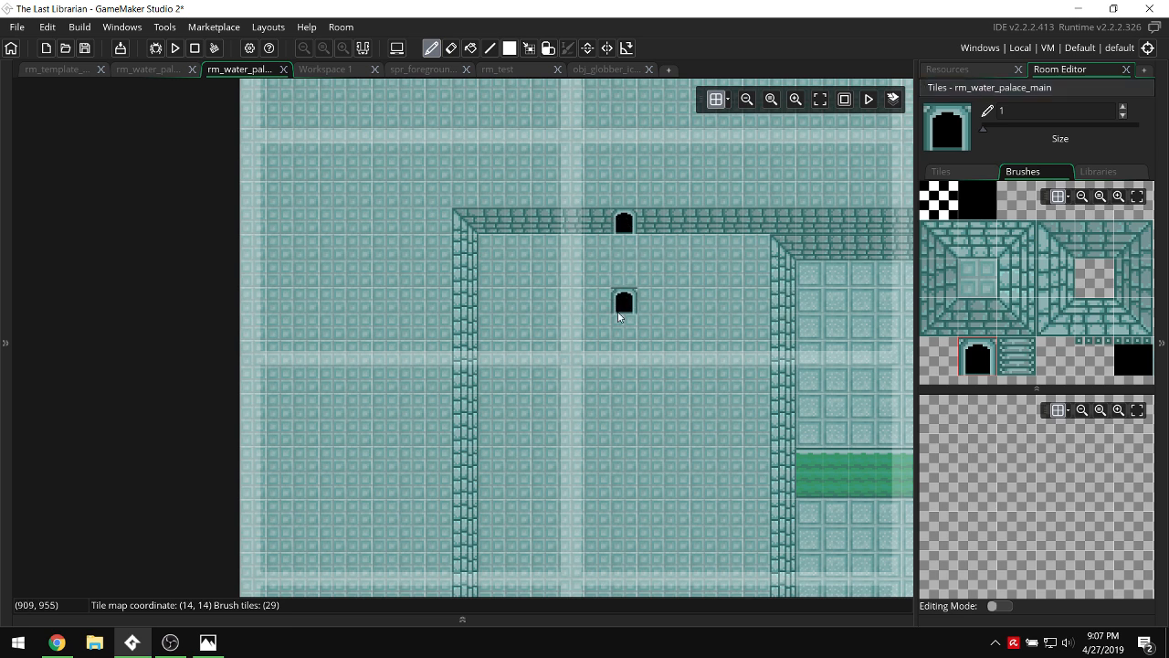
Cover the right side area's upper doorway with wall and place a doorway tile one tile closer to the hall.
scroll(637, 301, right, 8)
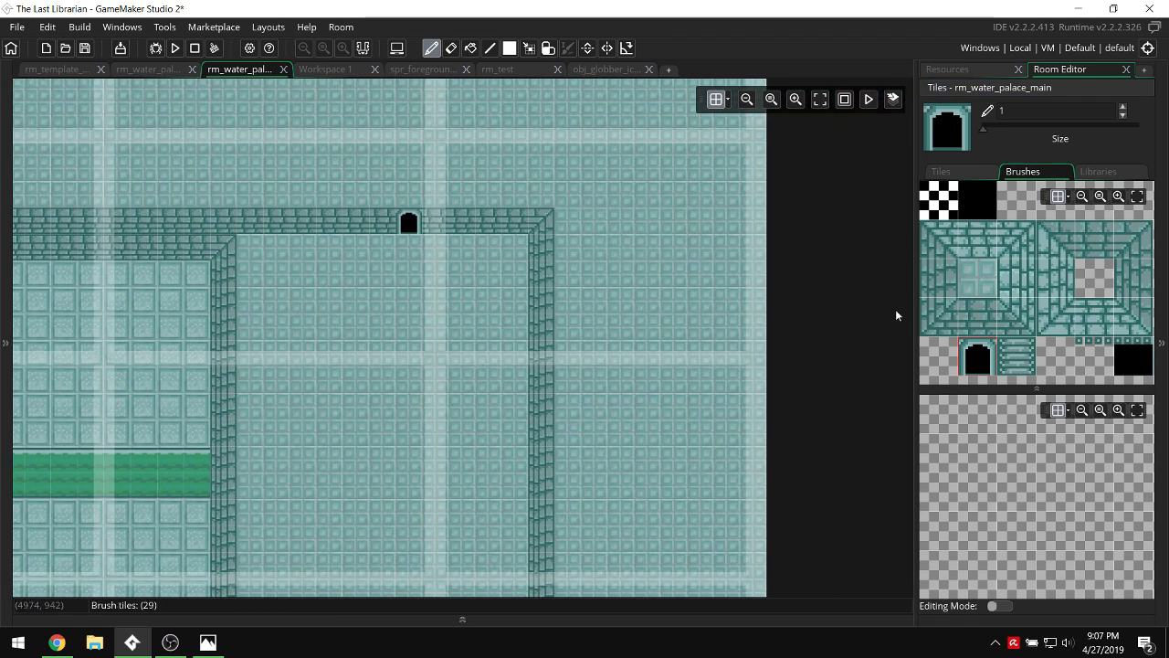
click(977, 316)
click(971, 348)
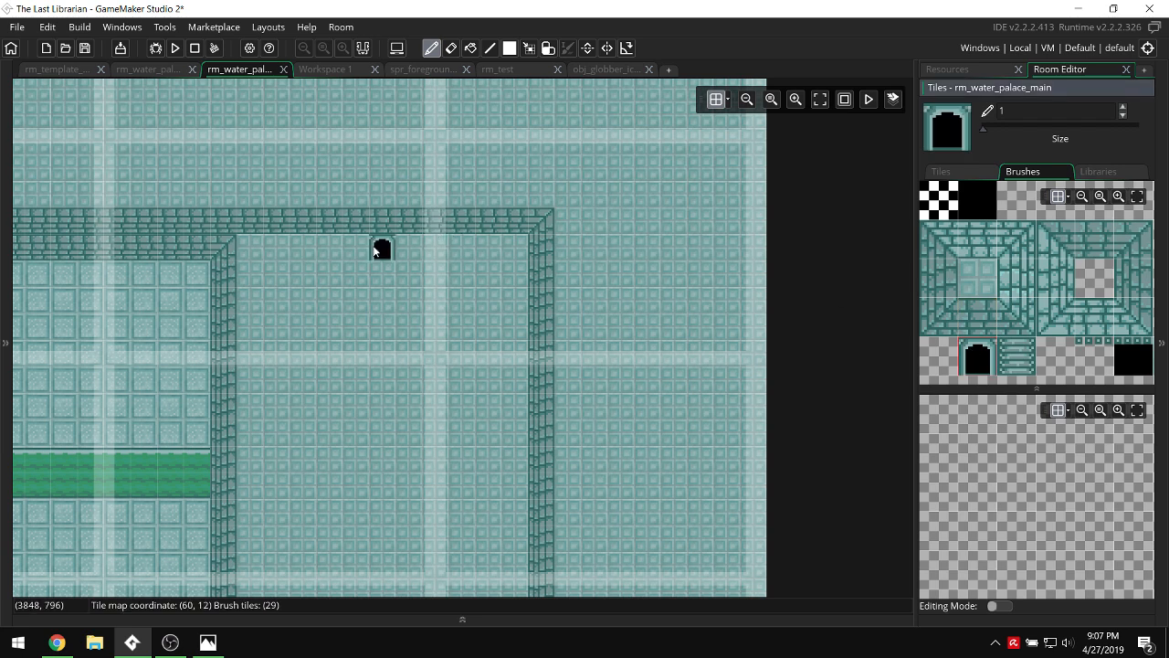
Shift the left side area's lower doorway one tile toward the hall with the flipped doorway tile, covering the old opening with wall.
scroll(378, 232, down, 8)
scroll(454, 311, up, 3)
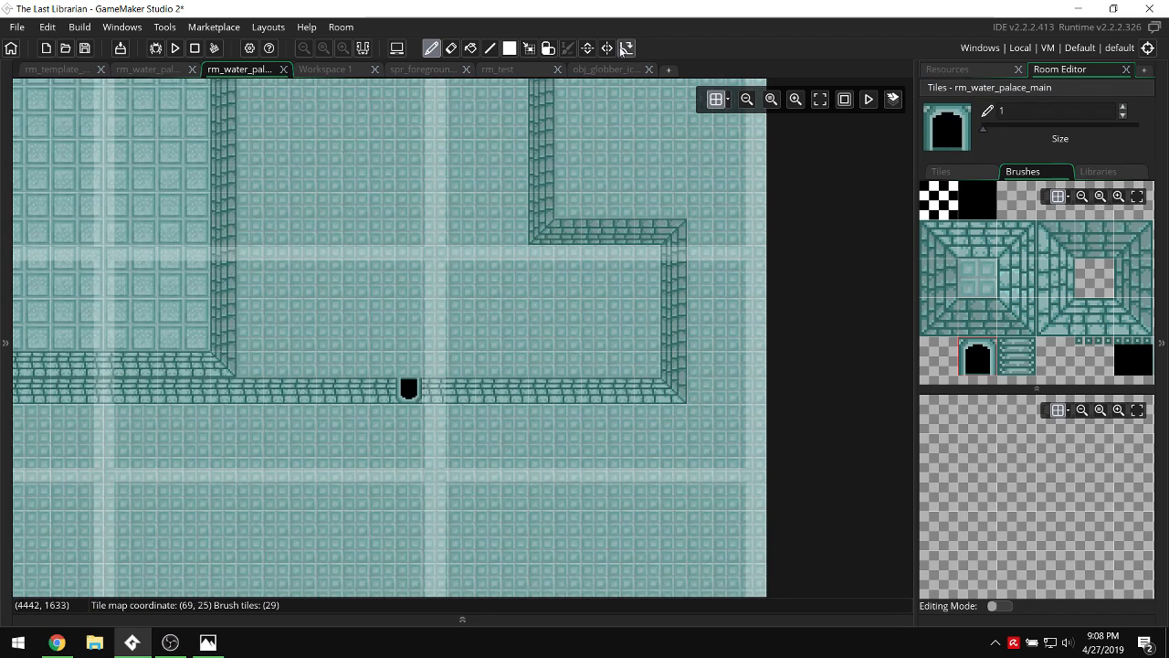
scroll(485, 300, left, 5)
scroll(482, 295, left, 5)
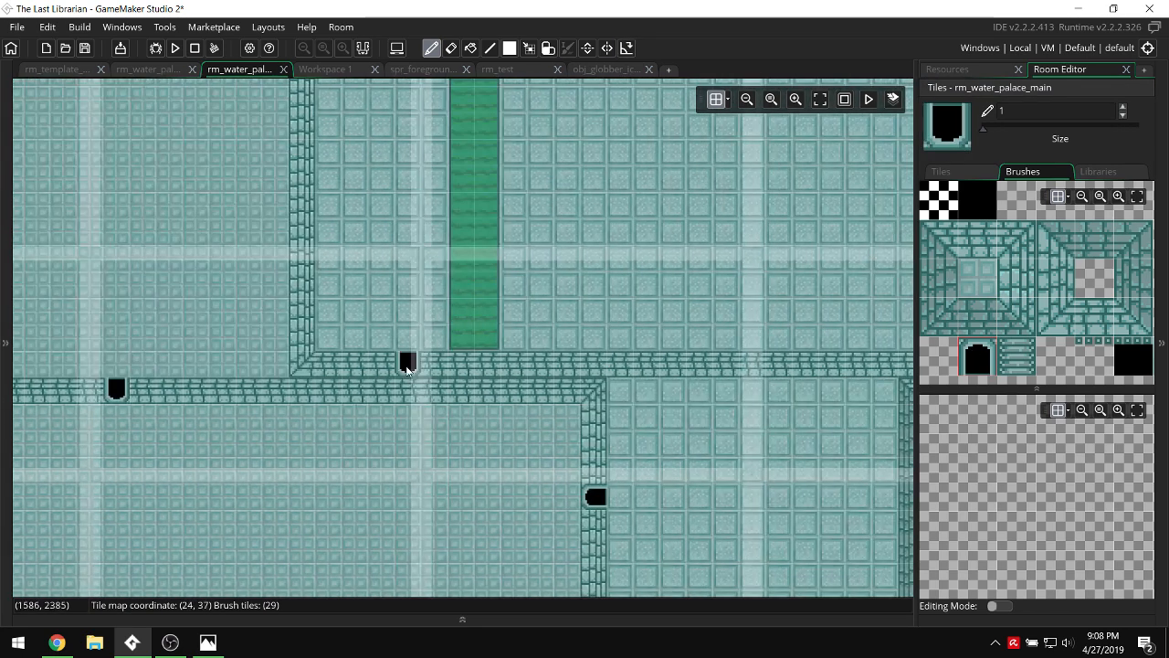
click(143, 389)
click(982, 240)
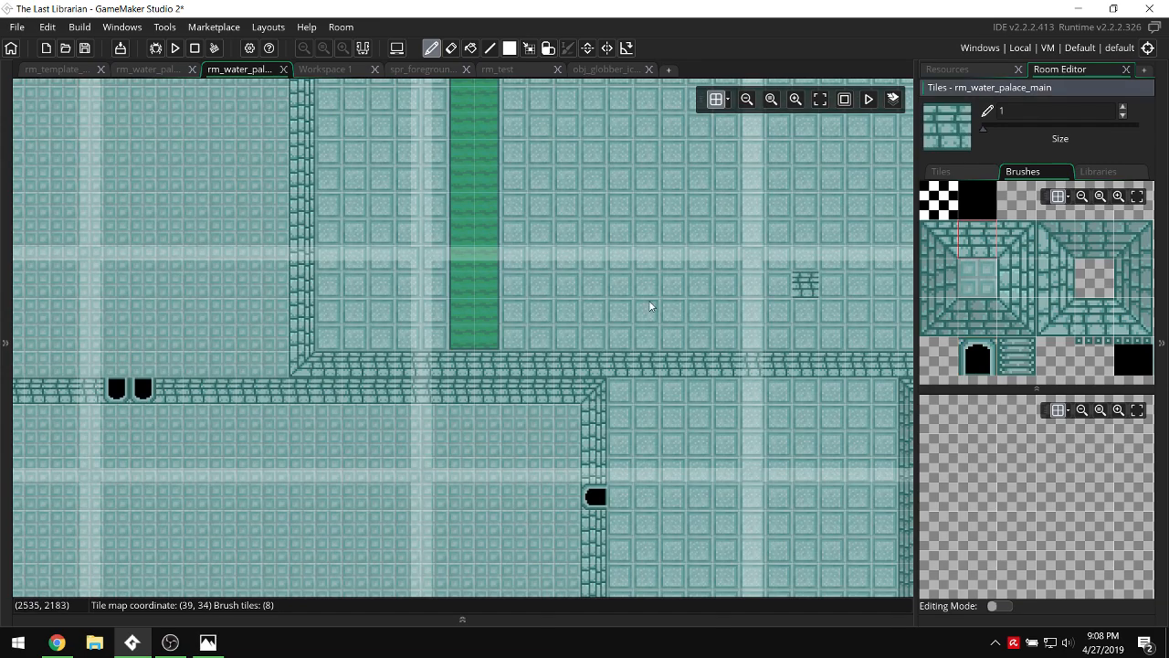
click(113, 389)
scroll(543, 257, right, 7)
click(783, 393)
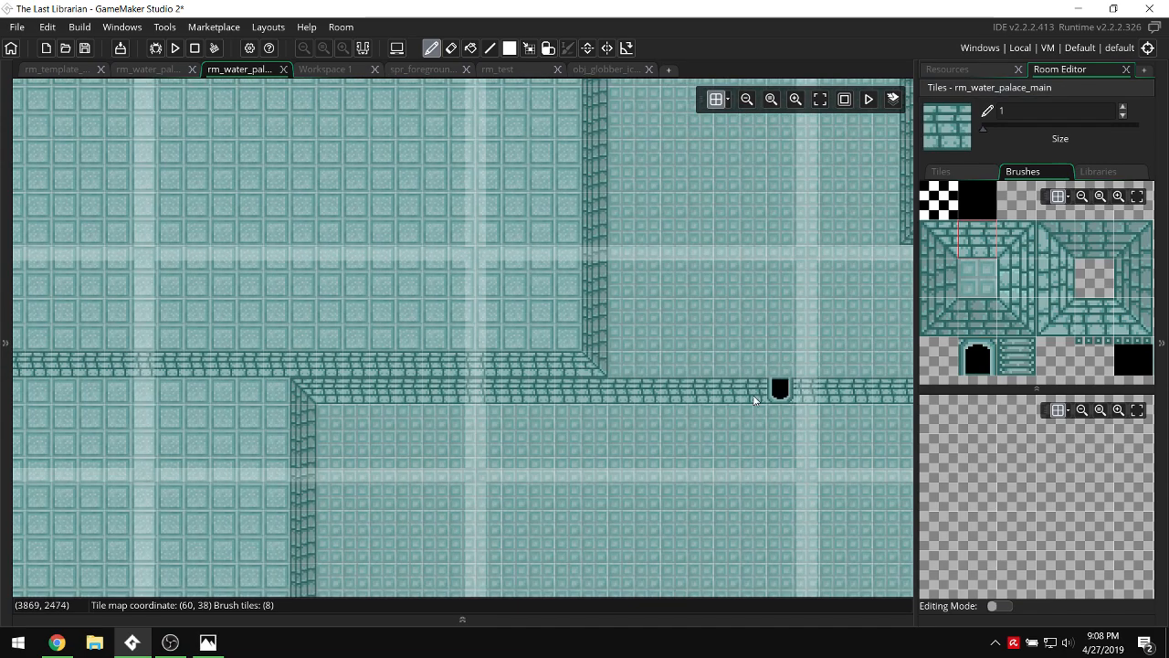
ctrl+scroll(525, 279, down, 4)
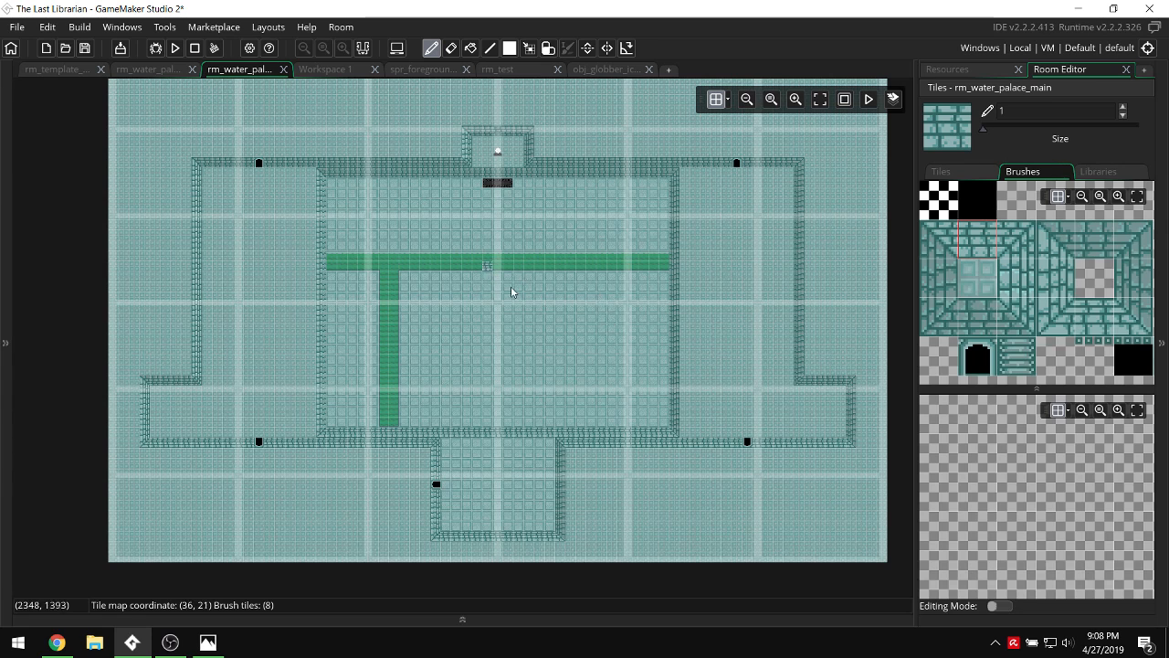
Place an upright doorway tile at the centre of the main hall's upper wall, directly above the dark plaque.
mouse_move(5, 342)
click(68, 192)
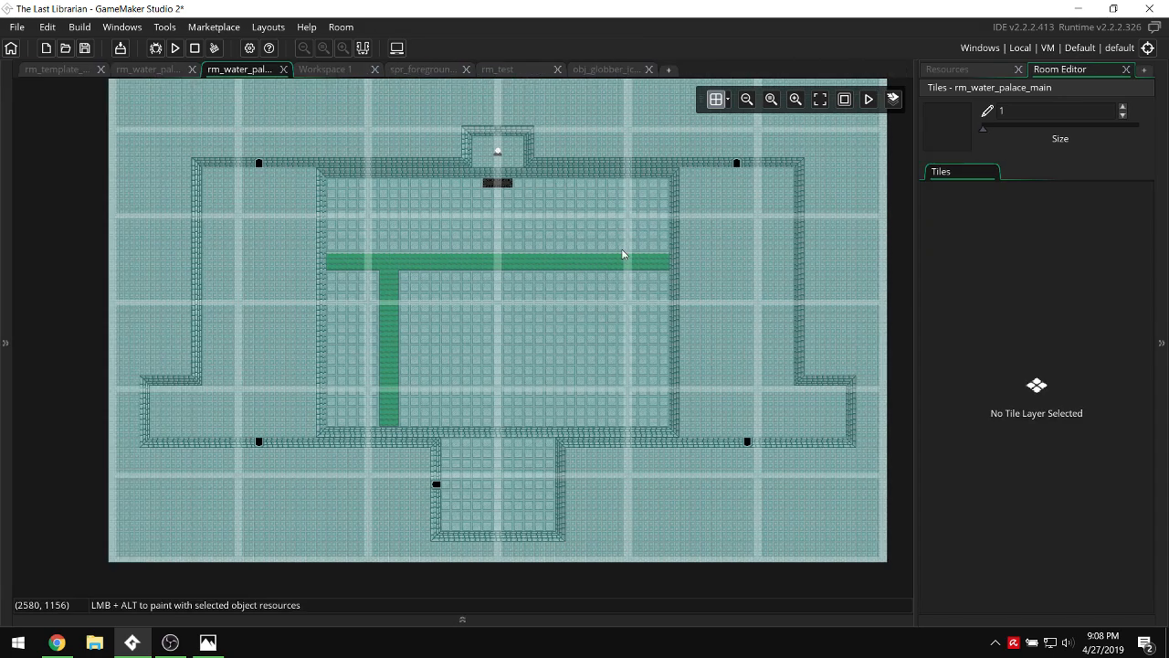
ctrl+scroll(623, 255, up, 3)
click(951, 70)
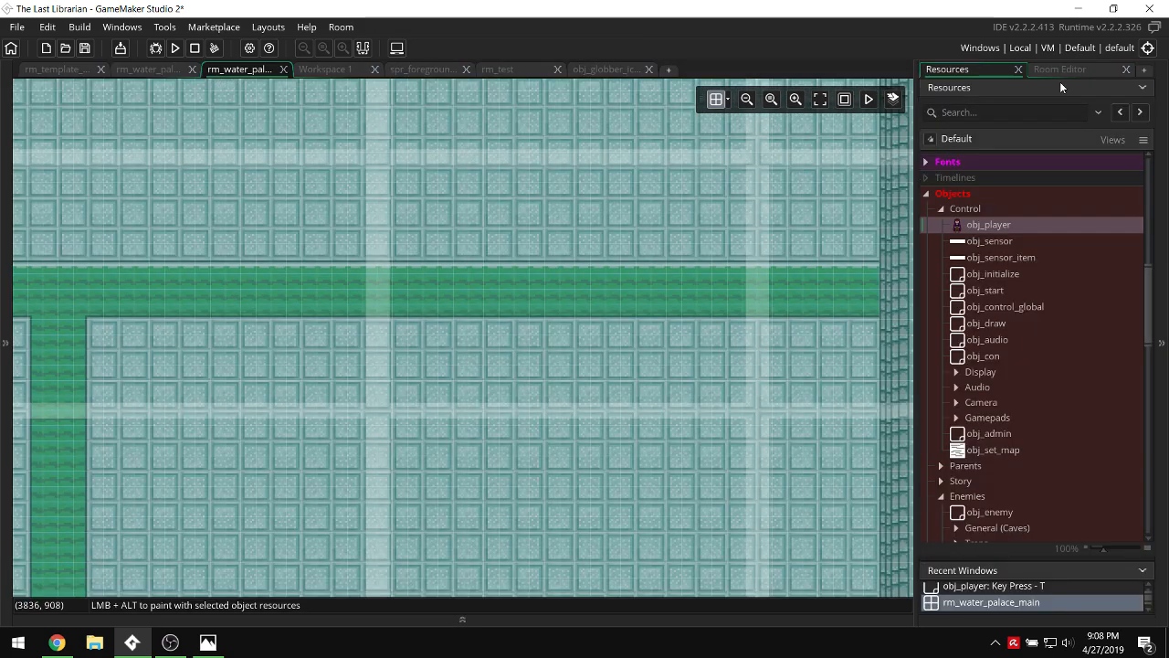
mouse_move(5, 343)
click(99, 231)
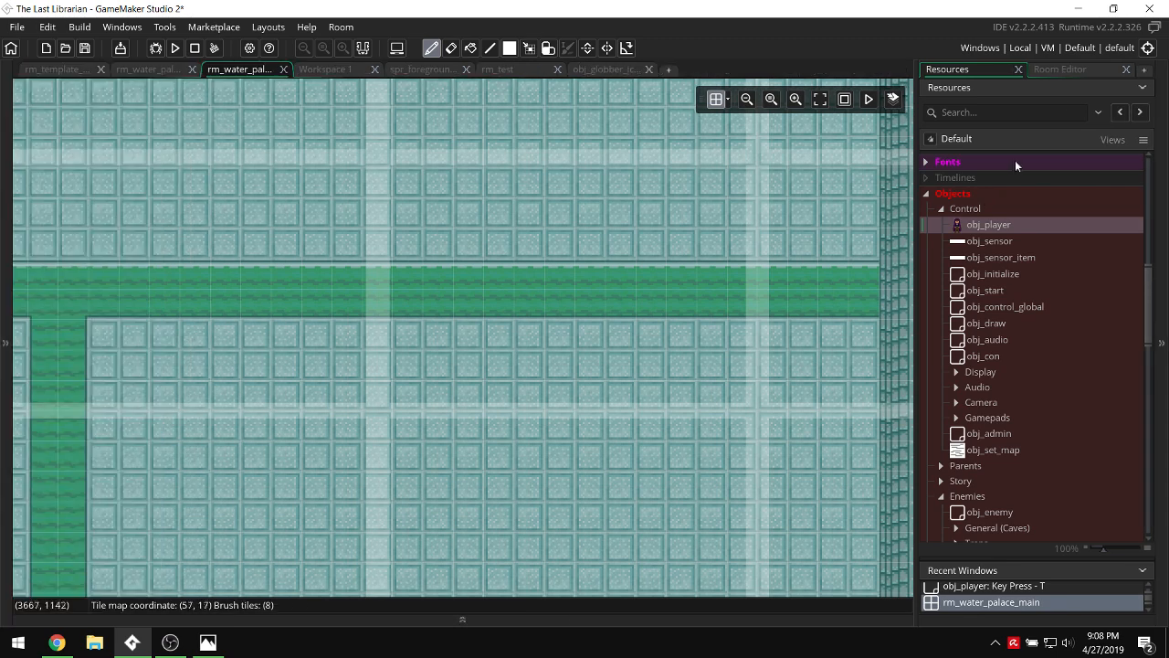
click(1085, 74)
click(978, 356)
scroll(384, 301, up, 6)
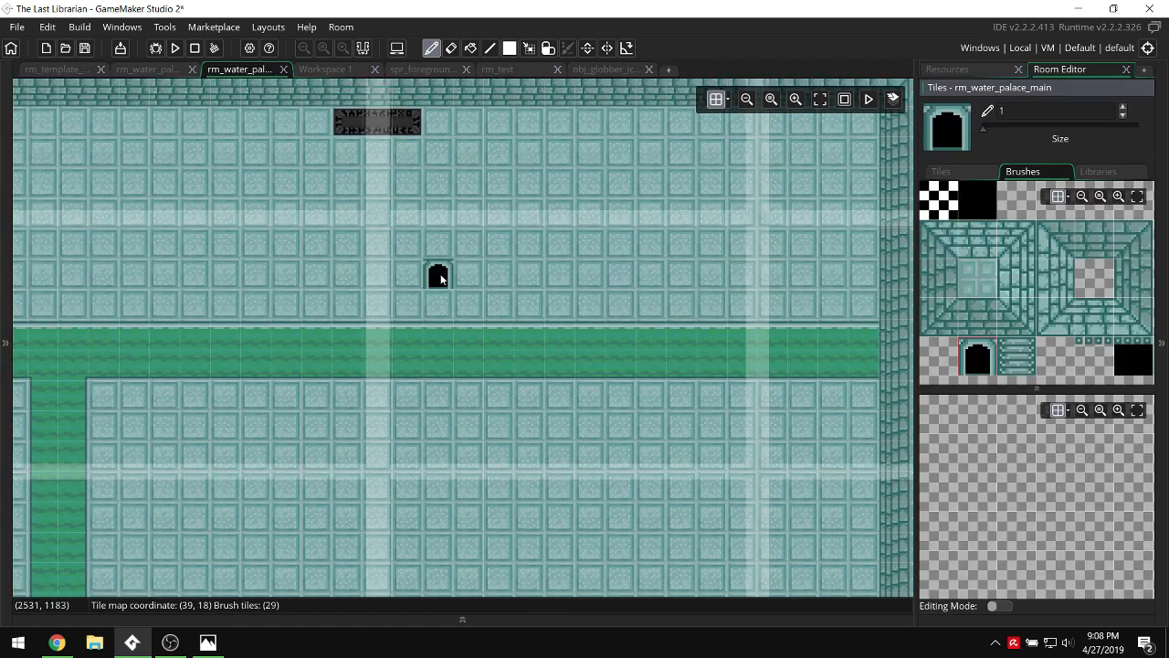
click(383, 398)
Place a doorway tile rotated sideways in the main hall's right wall, slightly below the horizontal water channel.
scroll(548, 379, down, 6)
ctrl+scroll(554, 371, down, 4)
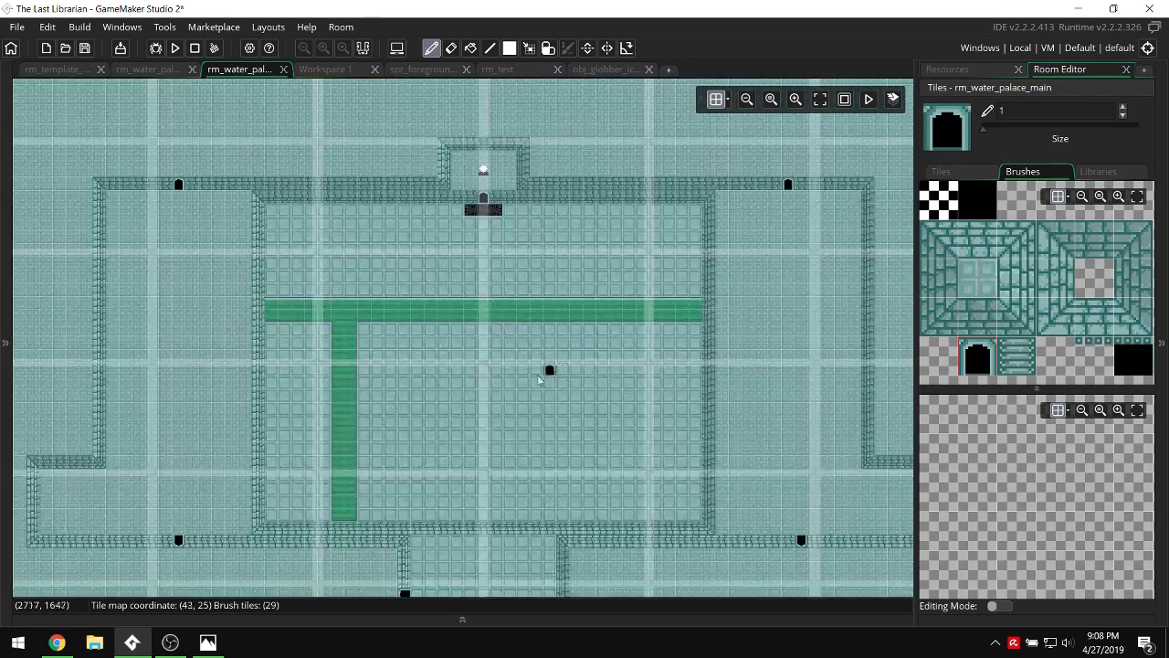
scroll(550, 363, down, 1)
ctrl+scroll(553, 352, up, 1)
scroll(597, 319, up, 2)
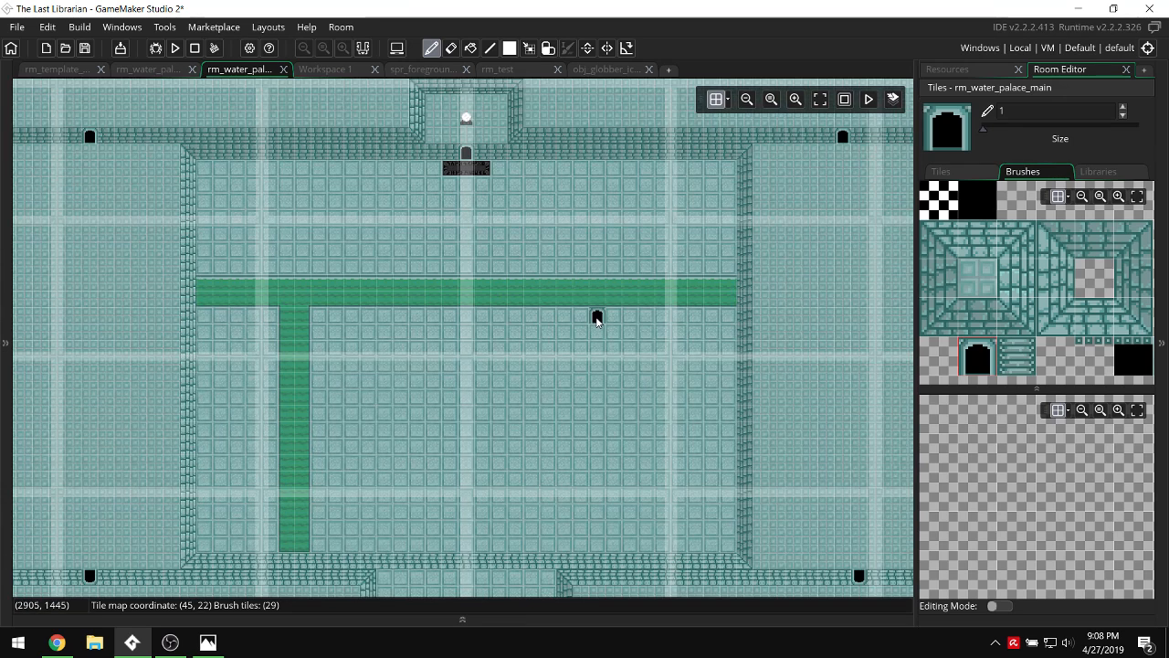
key(z)
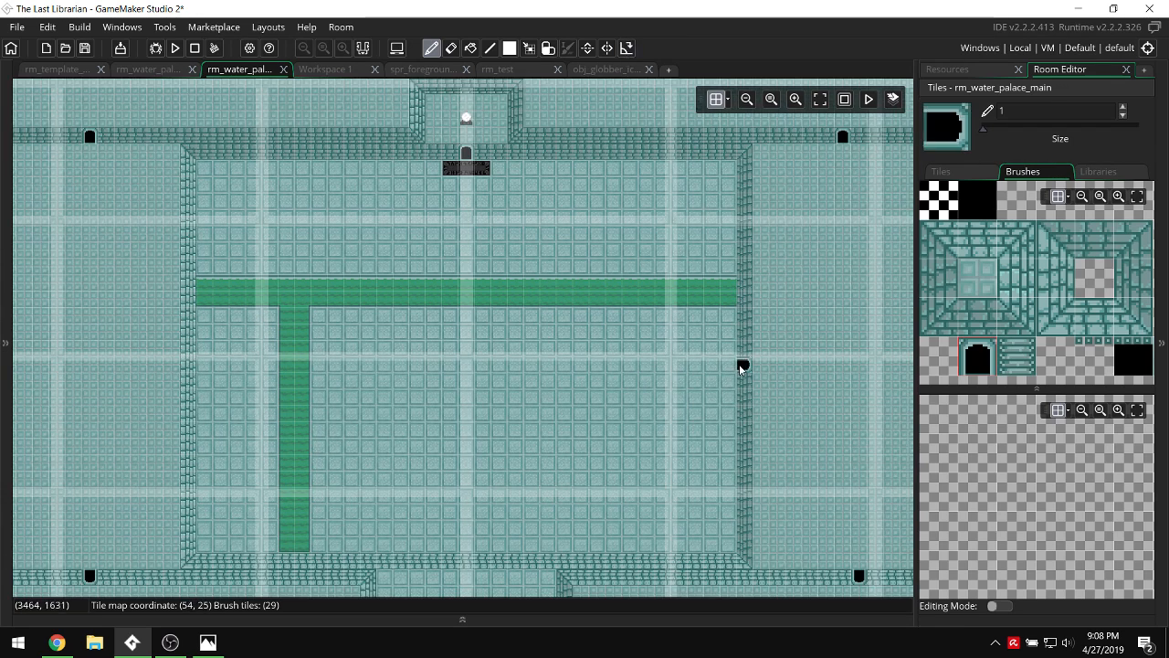
click(742, 349)
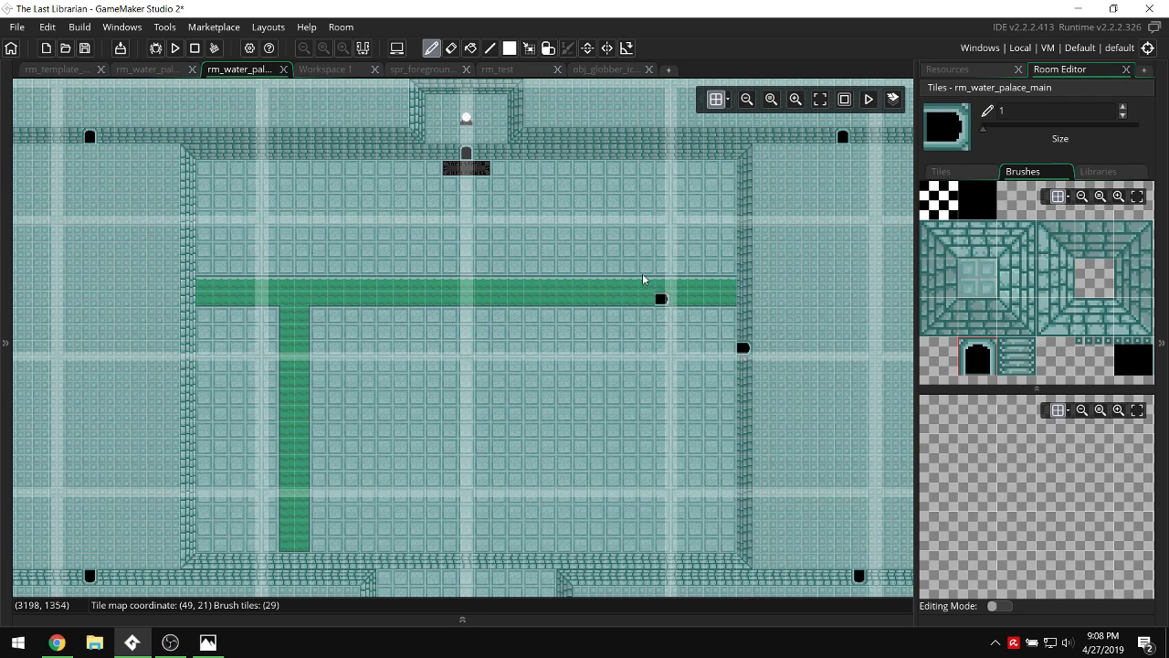
Place rotated doorway tiles at the centre of the main hall's lower wall and in its left wall, level with the right wall's doorway.
click(626, 49)
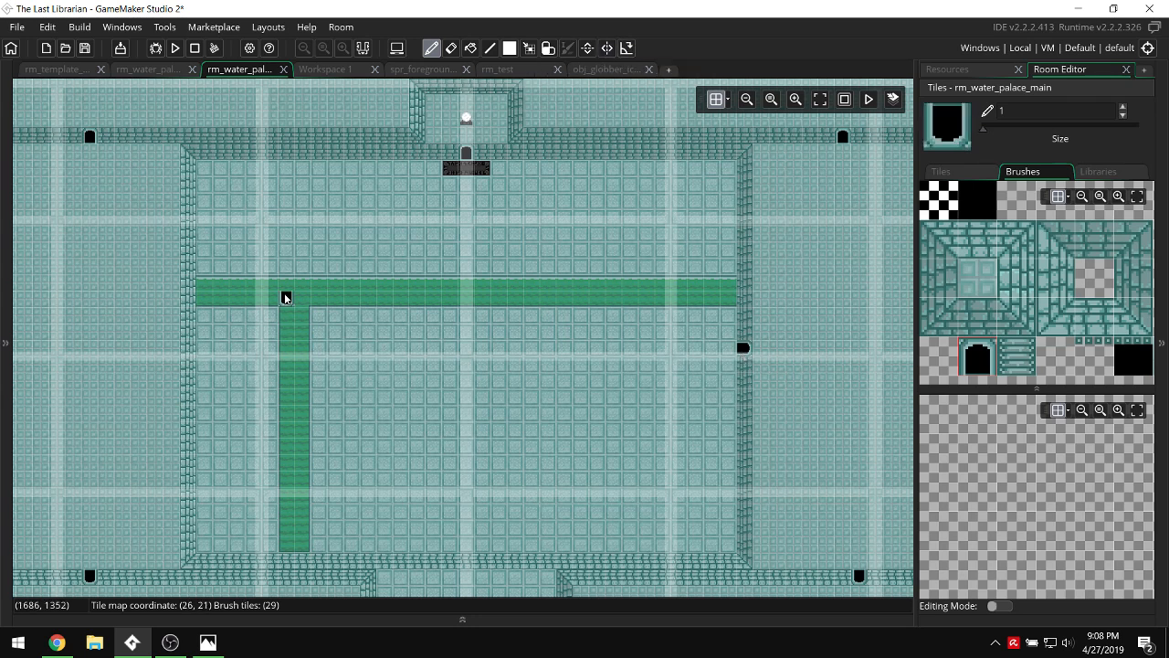
click(467, 559)
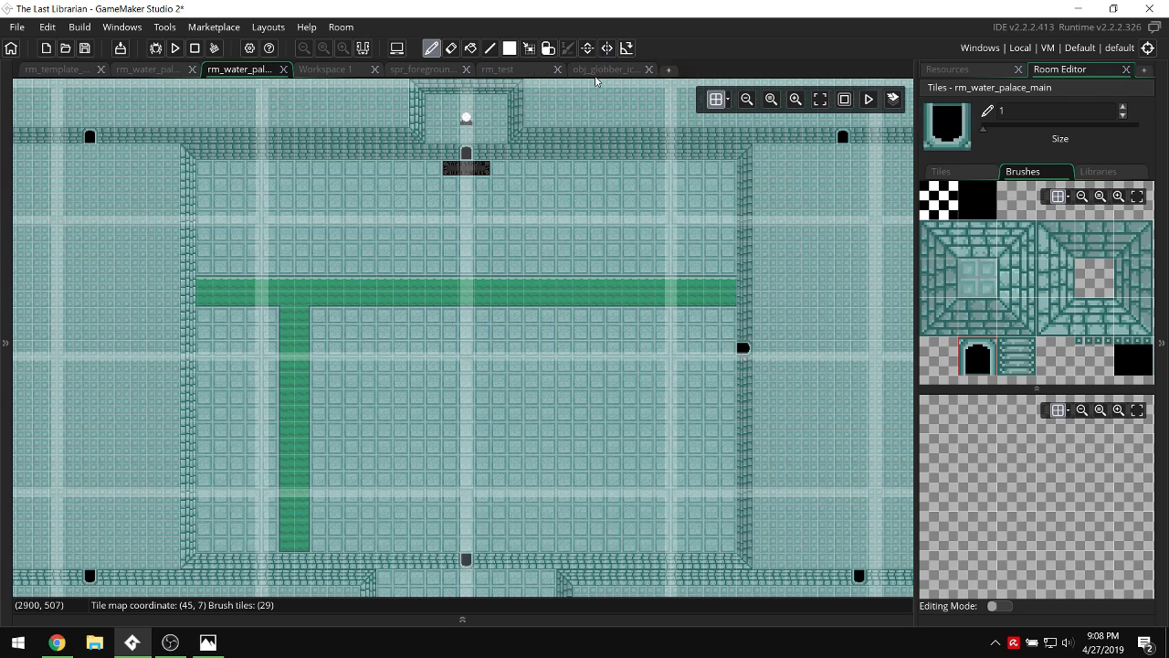
click(626, 49)
click(202, 351)
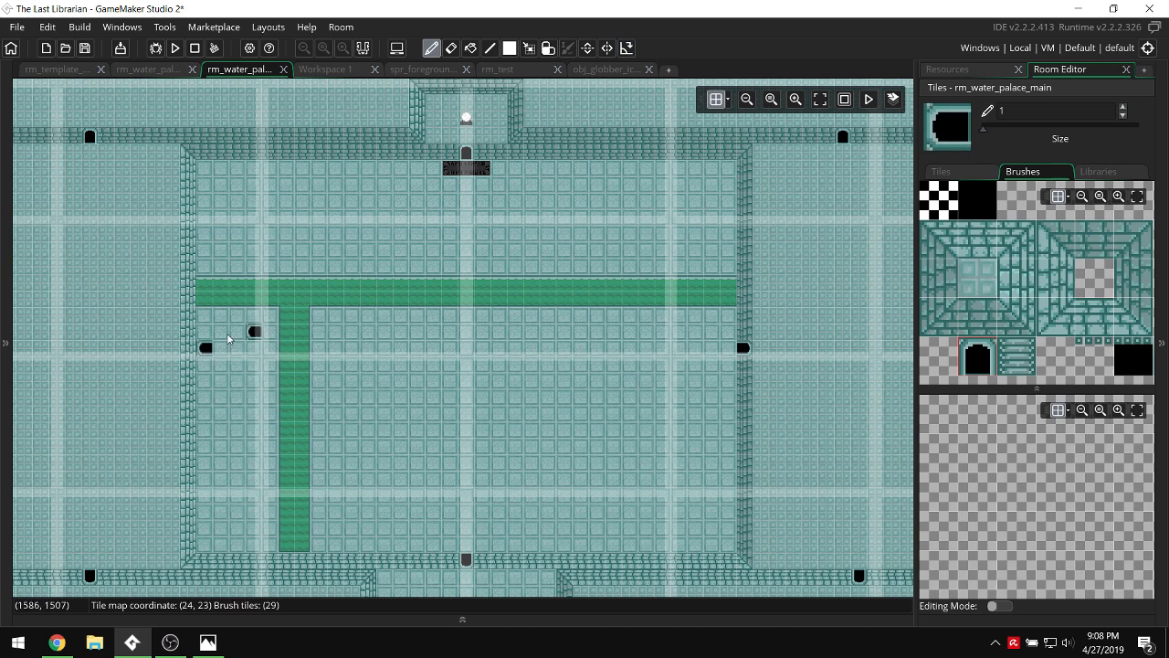
right_click(205, 349)
click(190, 349)
Run the game and enter a teleport command for an rm_w room in the debug console.
ctrl+scroll(466, 368, down, 1)
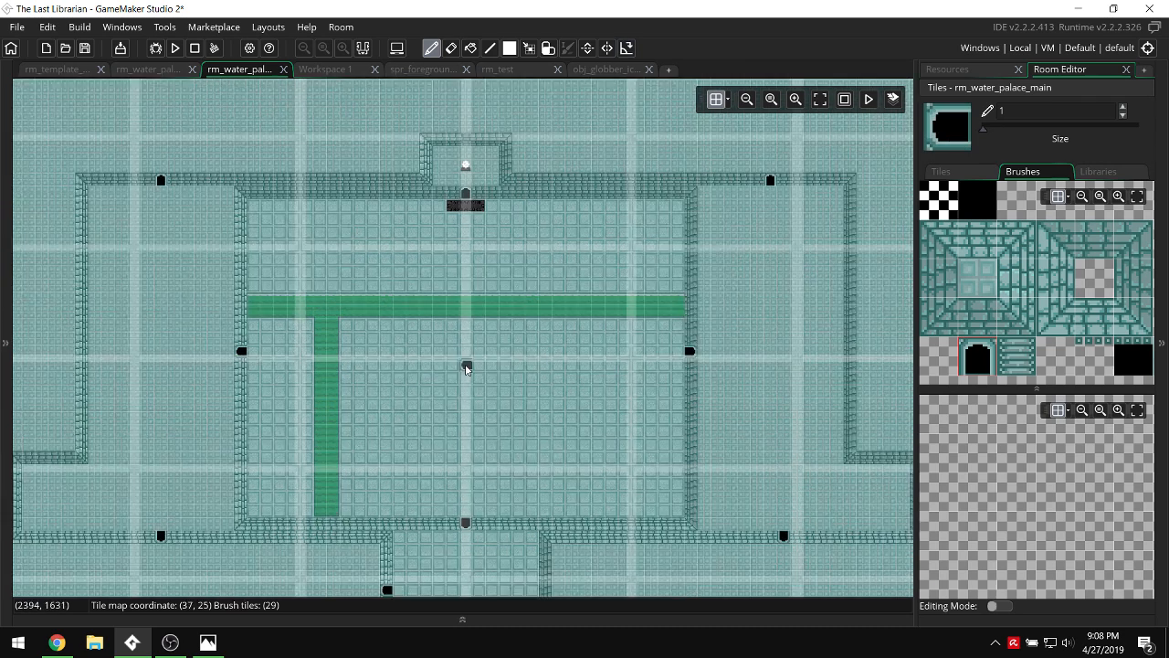
scroll(465, 368, down, 1)
ctrl+scroll(518, 297, down, 2)
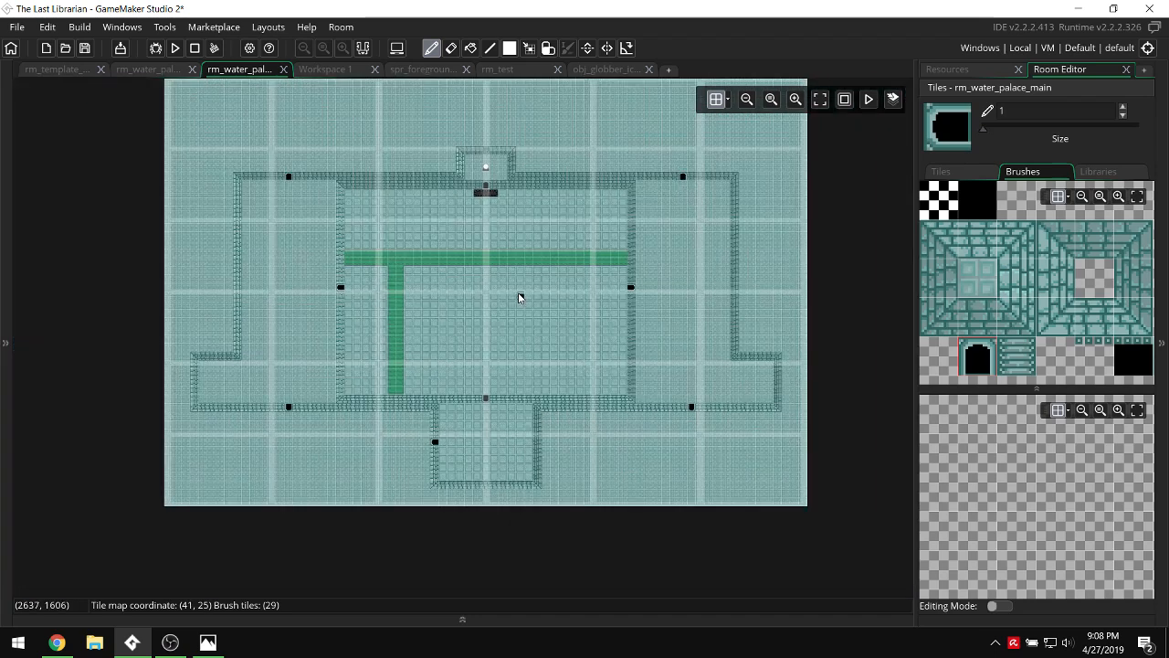
ctrl+scroll(501, 378, up, 1)
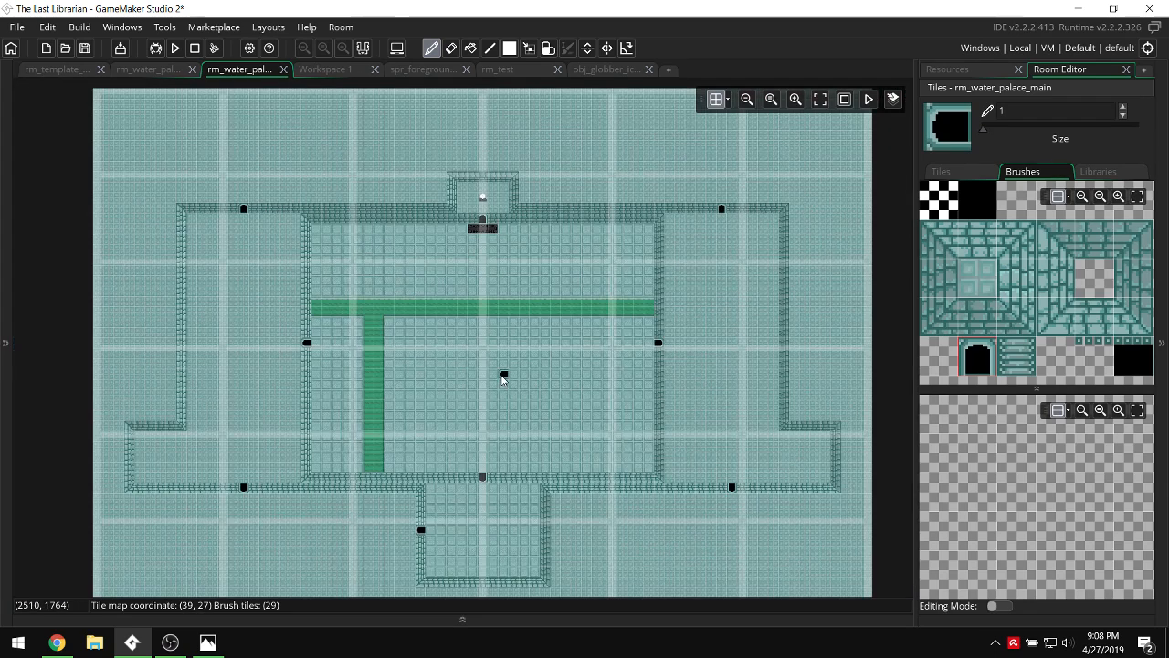
key(F5)
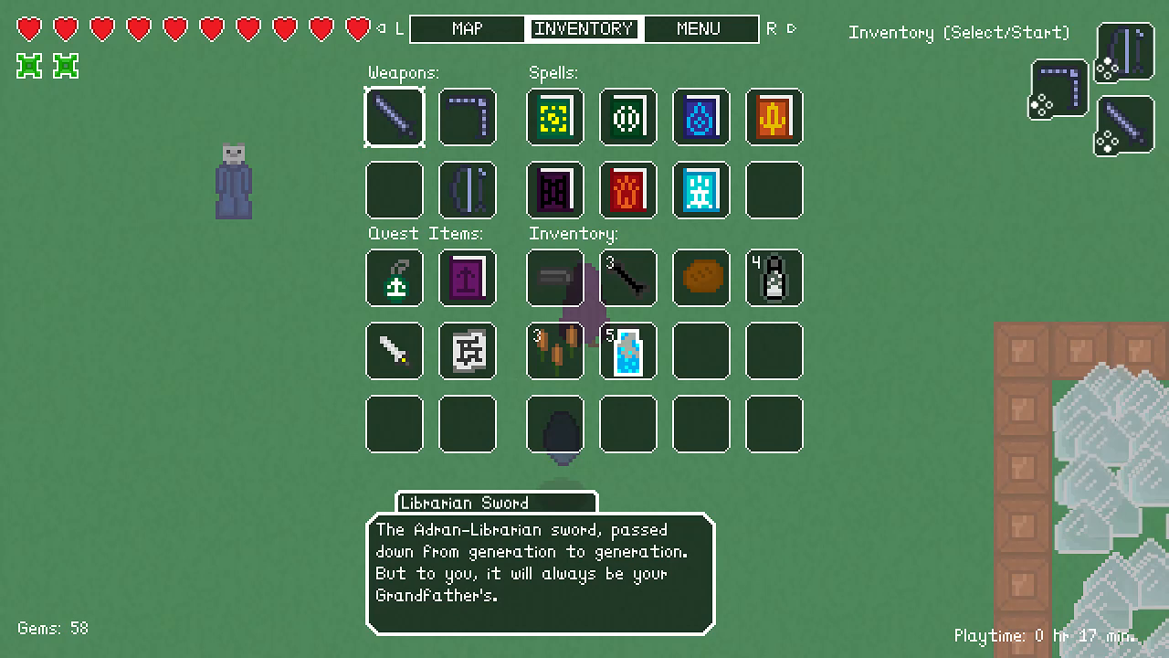
key(grave)
text(teleport rm_w)
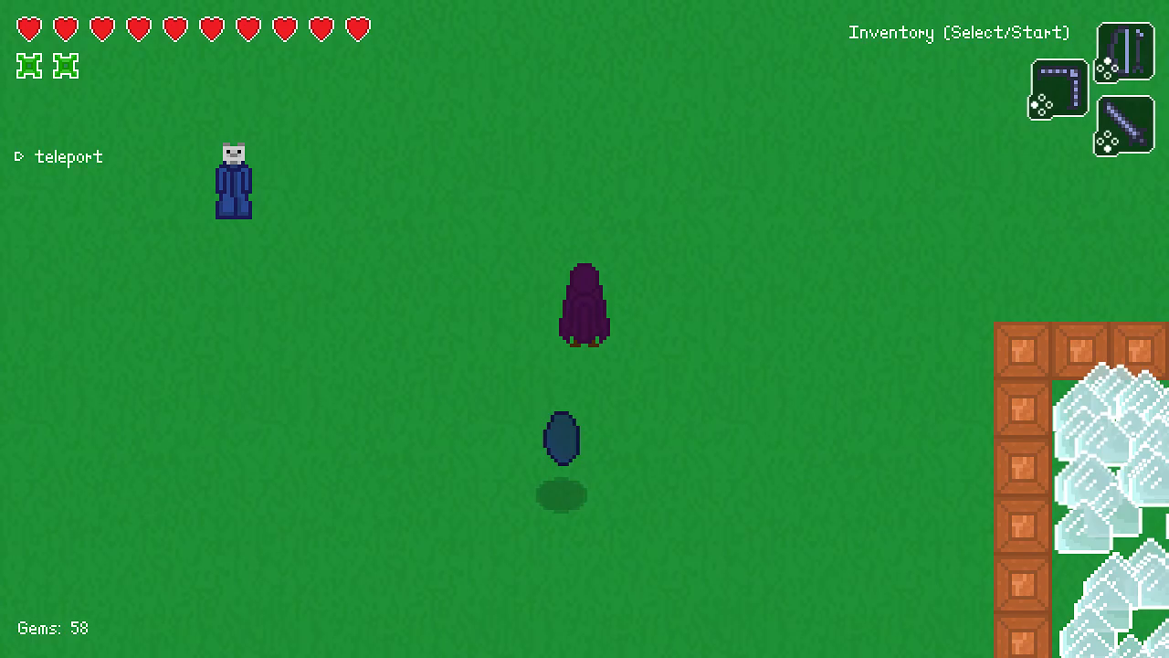
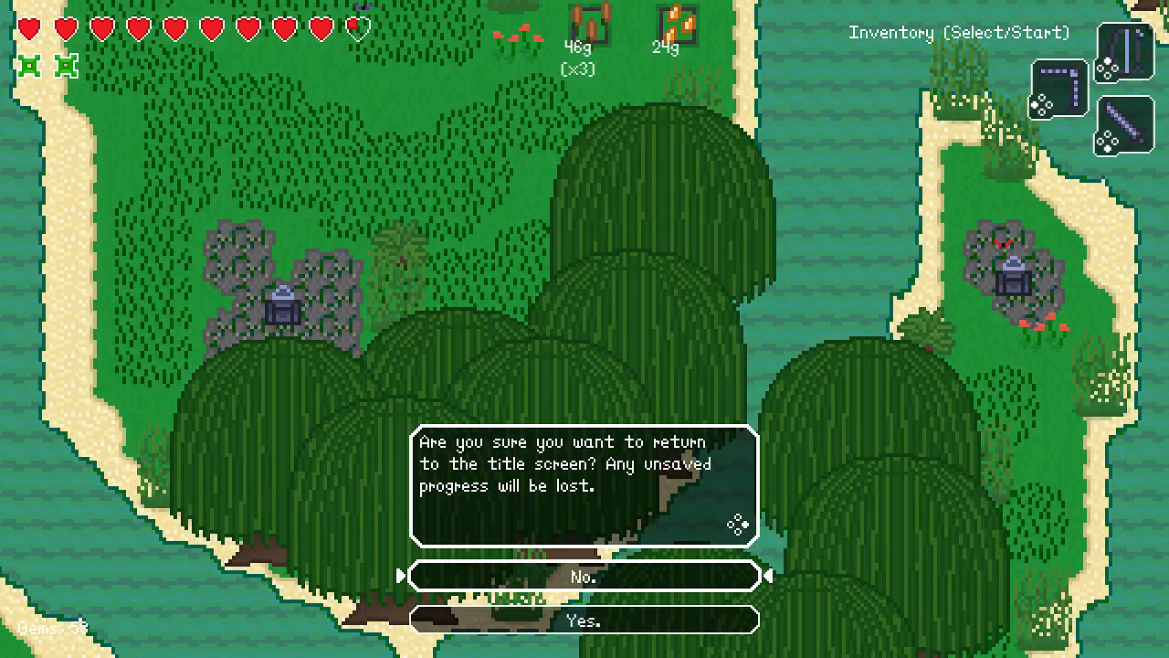
Decline returning to the title screen and walk the character past the blue crystal to the grass in front of the palace.
key(Return)
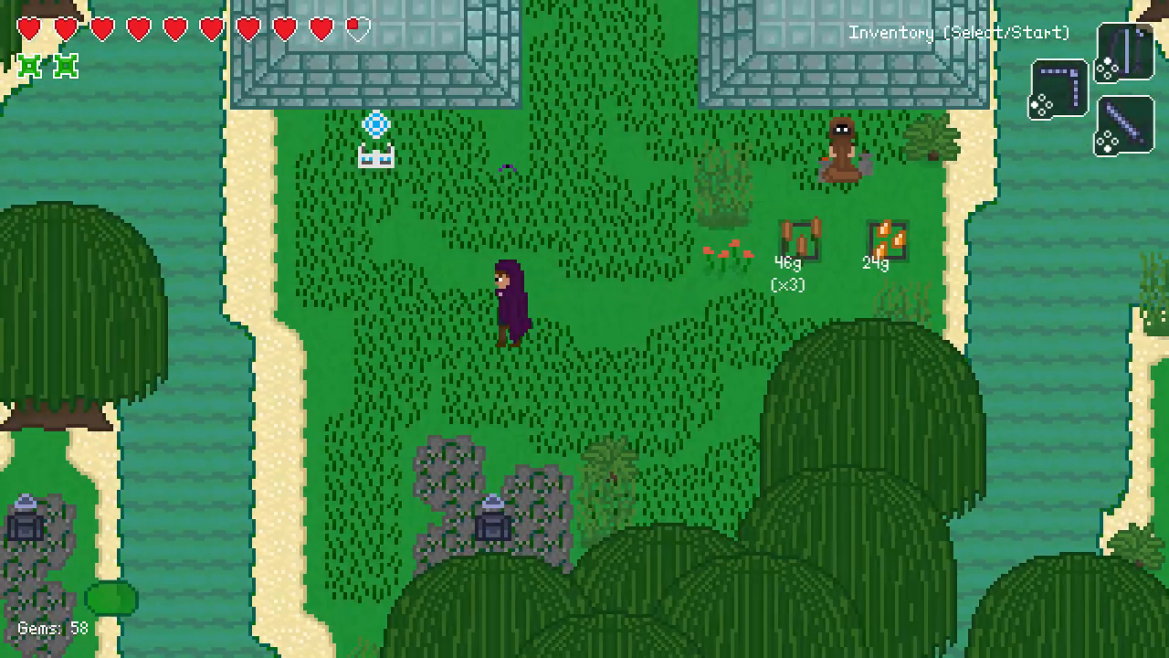
key(Left)
key(Up)
key(Return)
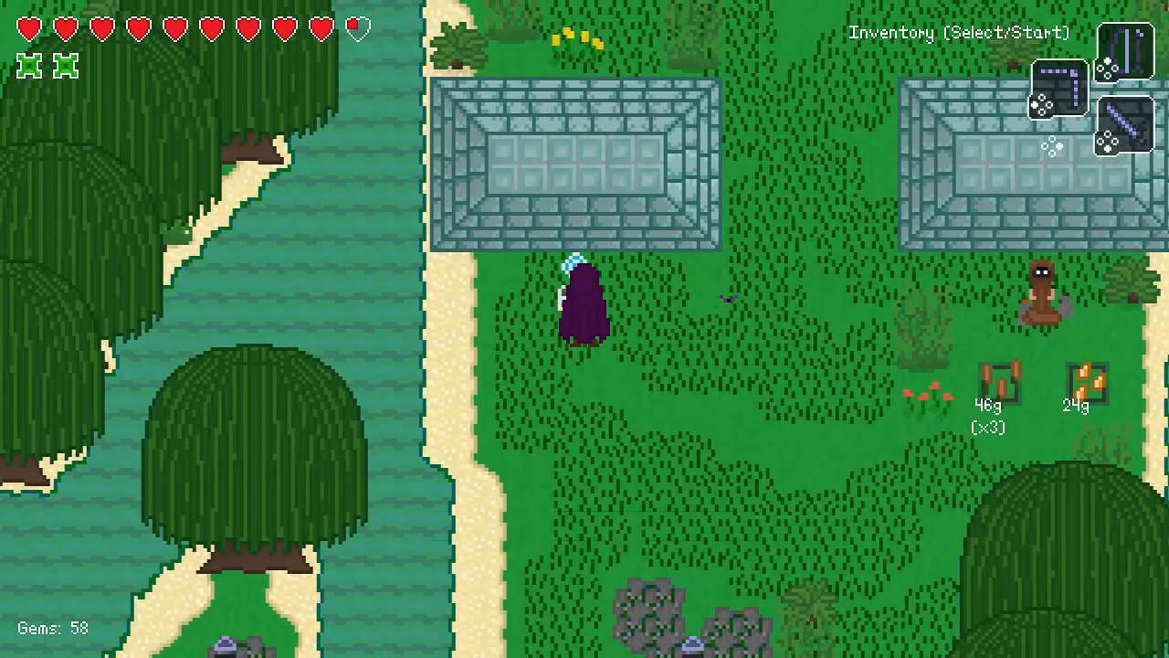
key(Right)
key(Up)
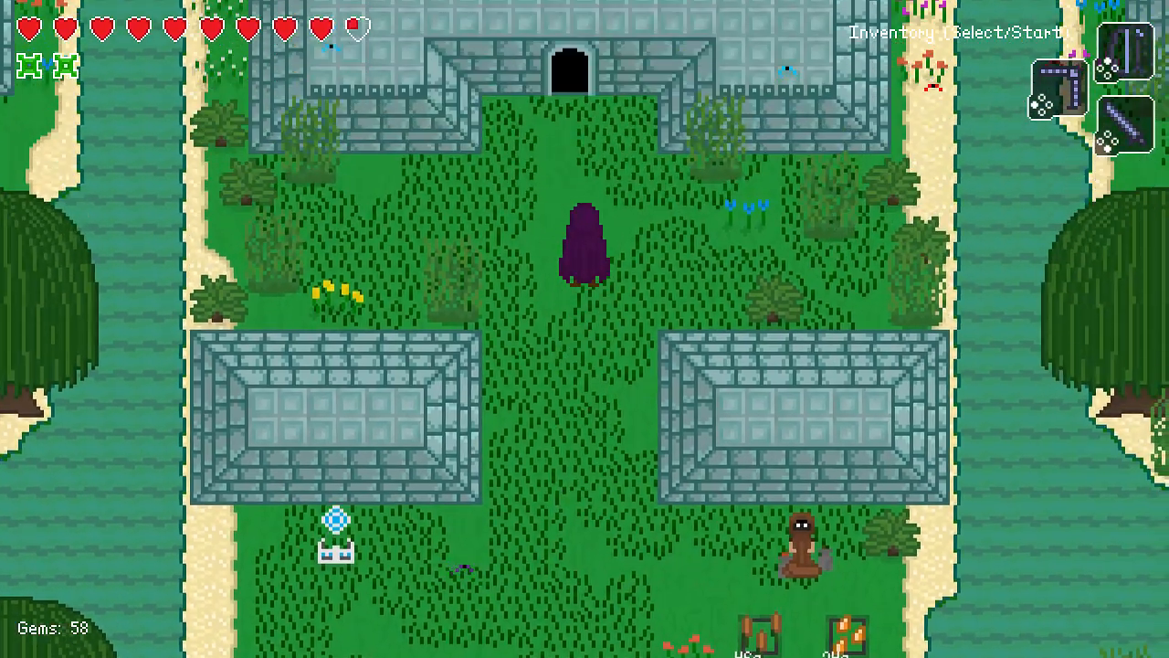
Walk the character through the palace doorway onto the stone courtyard and back out to inspect the layout.
key(Up)
key(Down)
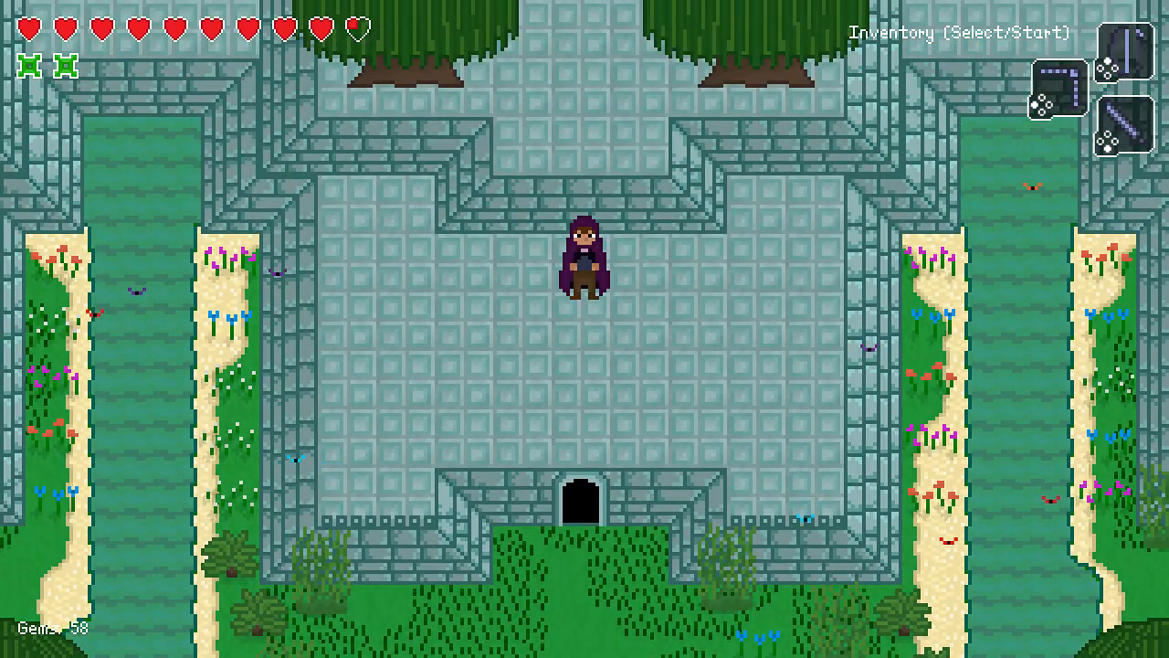
key(Down)
key(Up)
key(Down)
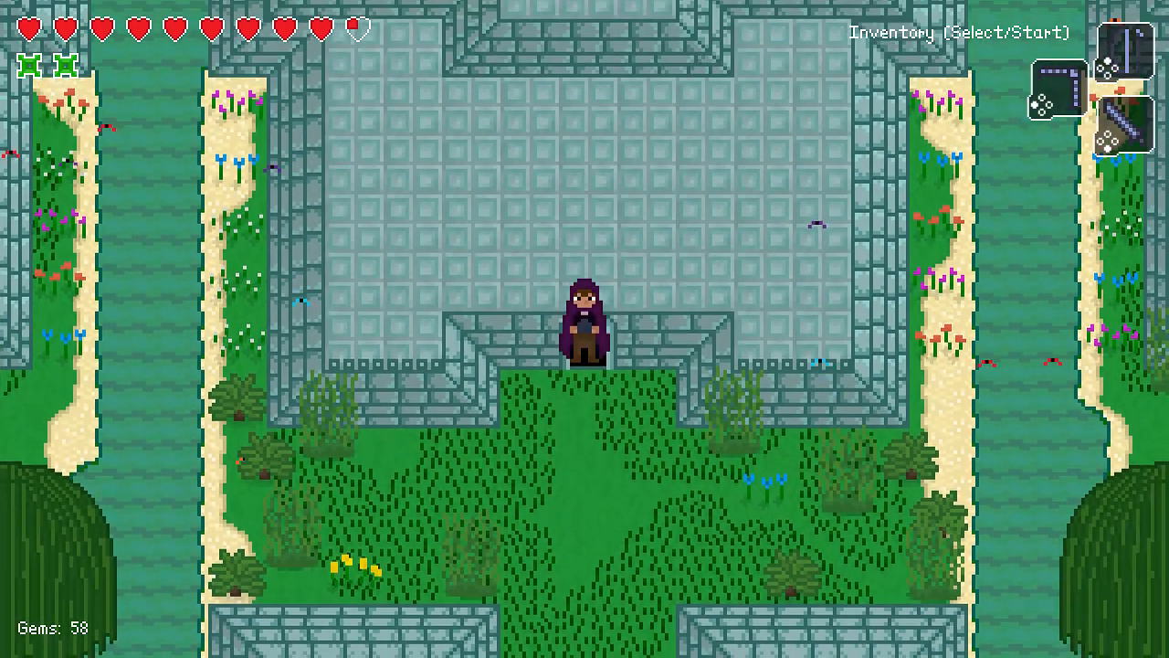
key(Down)
Quit the running game through its menu and return to the room editor.
key(Escape)
key(e)
key(Up)
key(Return)
key(Down)
key(Return)
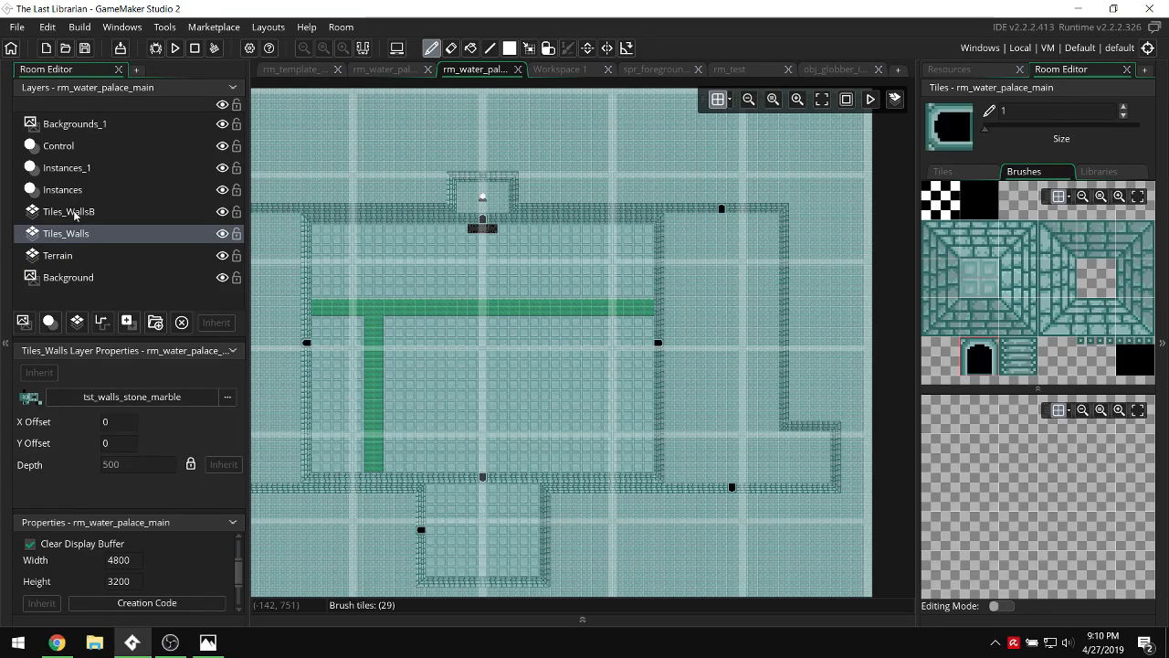
Examine the hand-drawn palace floor plan in Photos, then return to the room in GameMaker.
mouse_move(207, 642)
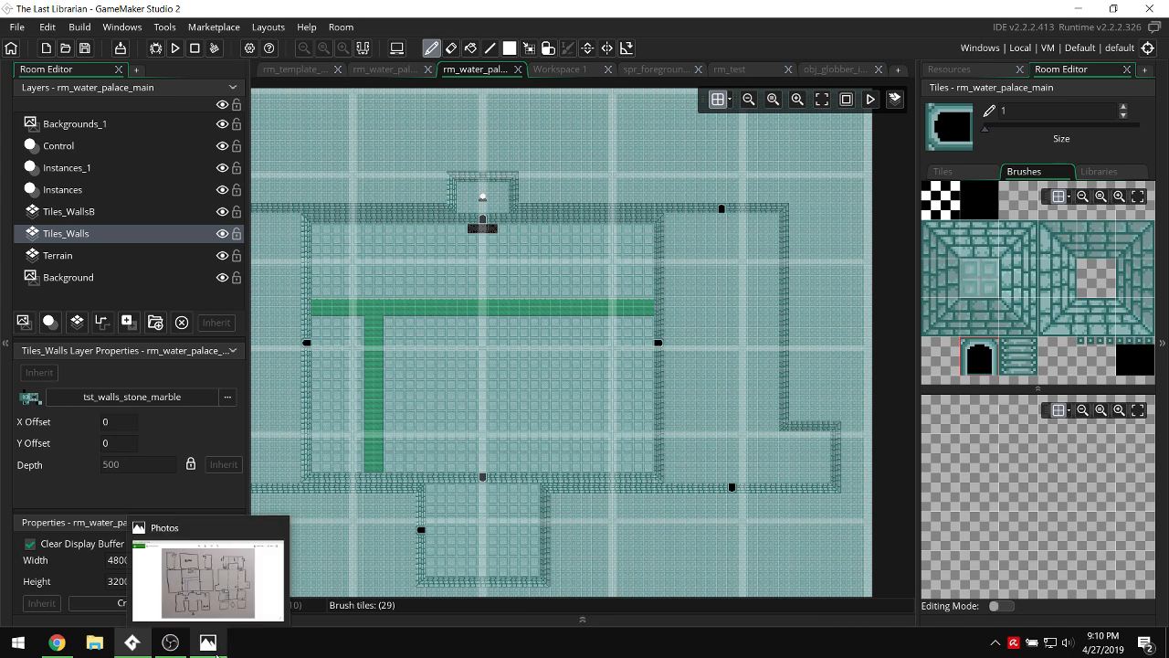
click(216, 595)
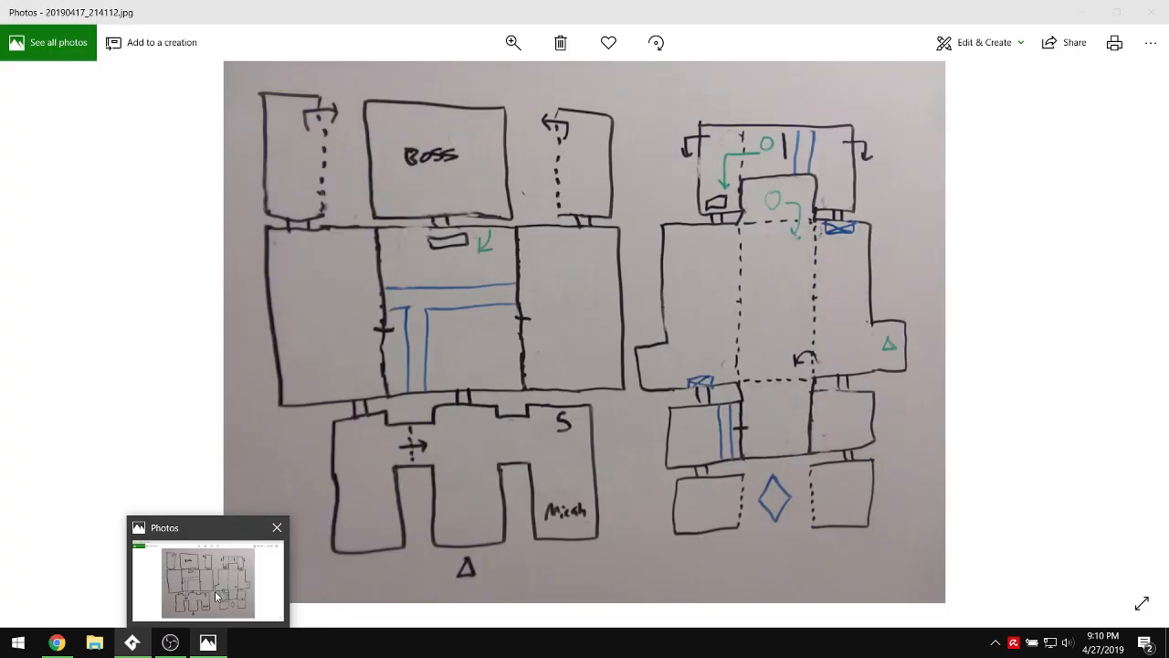
click(208, 643)
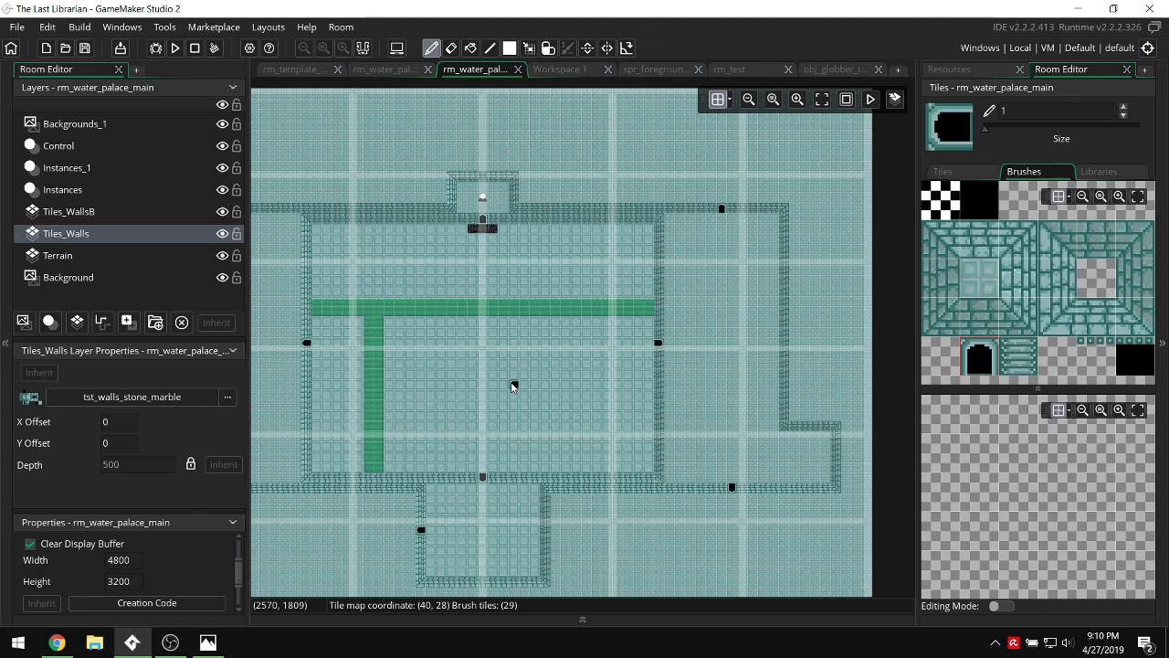
Place an obj_door from Special Objects on the Instances layer, over the doorway in the main hall's lower wall.
scroll(402, 329, down, 1)
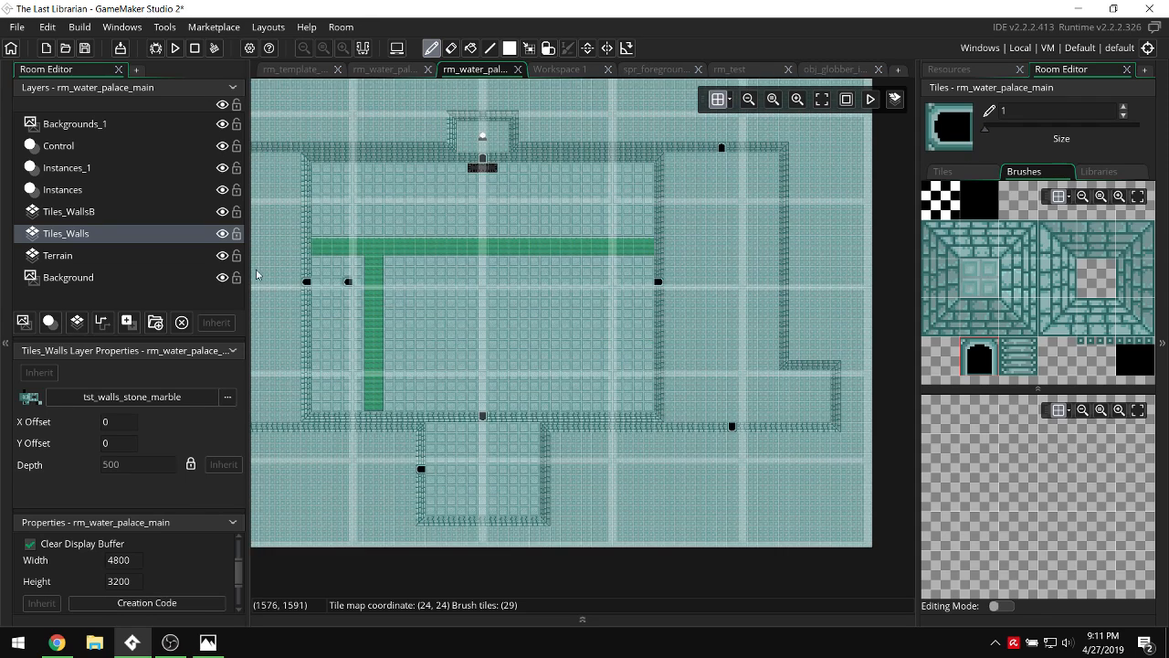
click(70, 190)
click(948, 70)
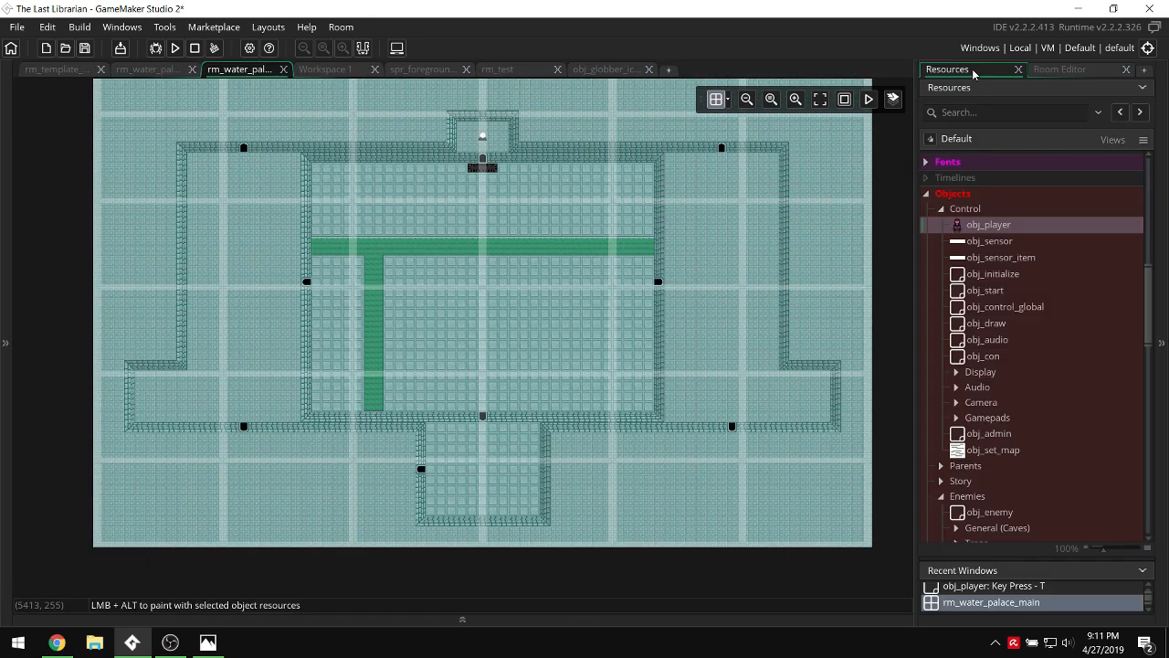
scroll(969, 324, up, 3)
scroll(1059, 304, down, 3)
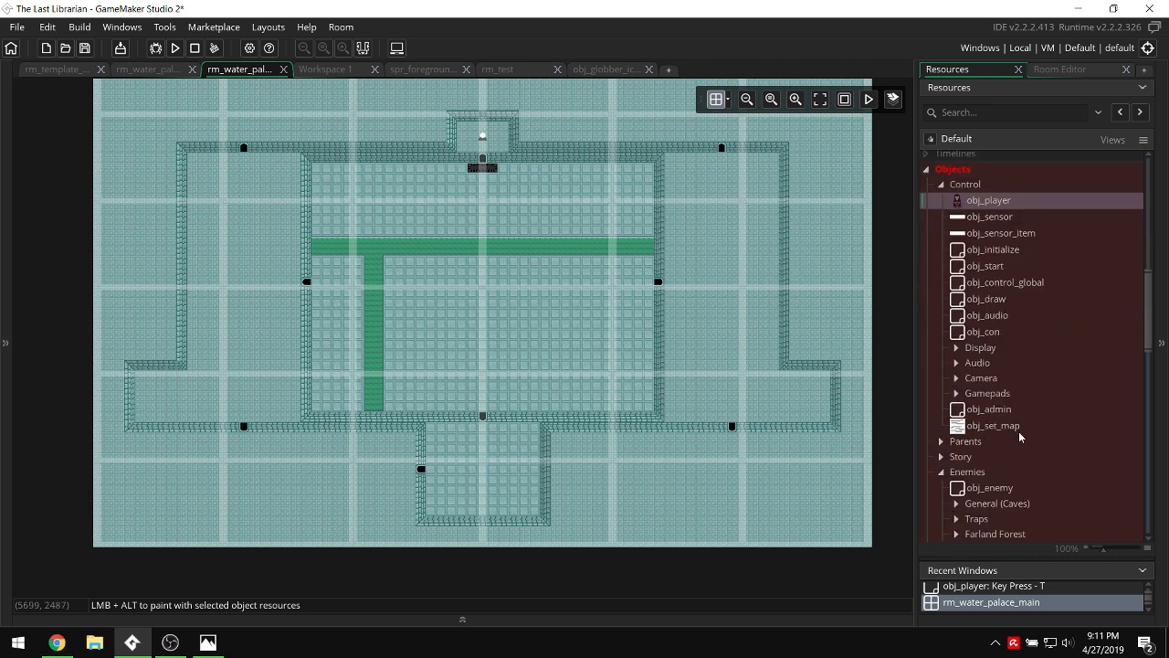
scroll(1018, 431, down, 5)
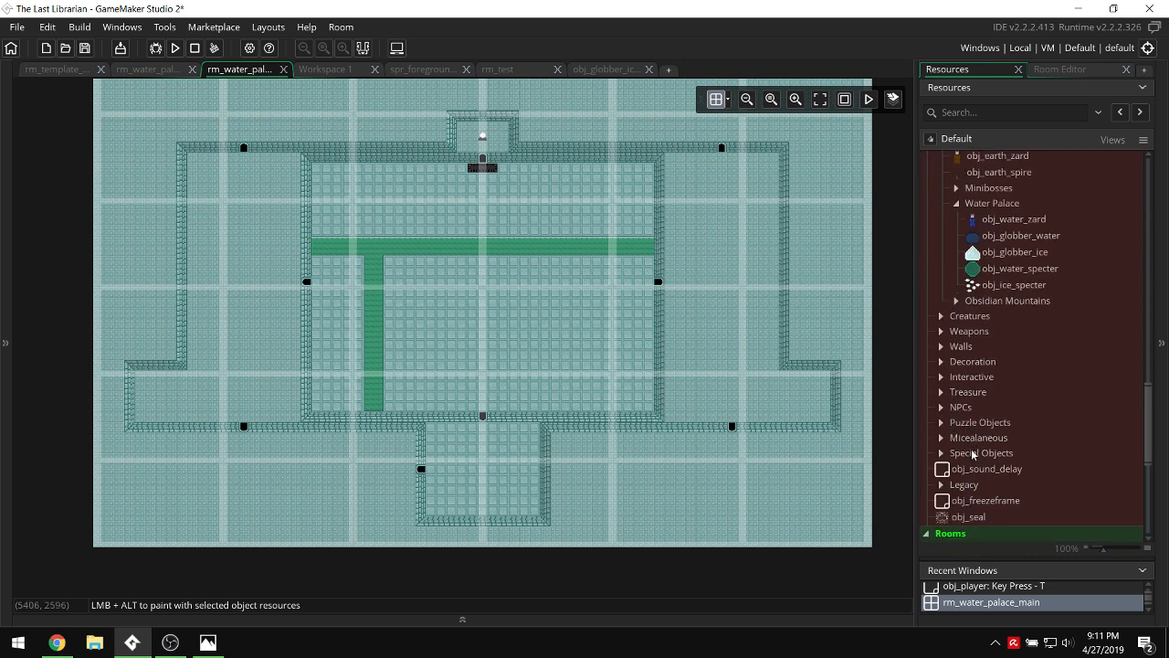
double_click(971, 452)
scroll(1031, 412, down, 3)
click(990, 378)
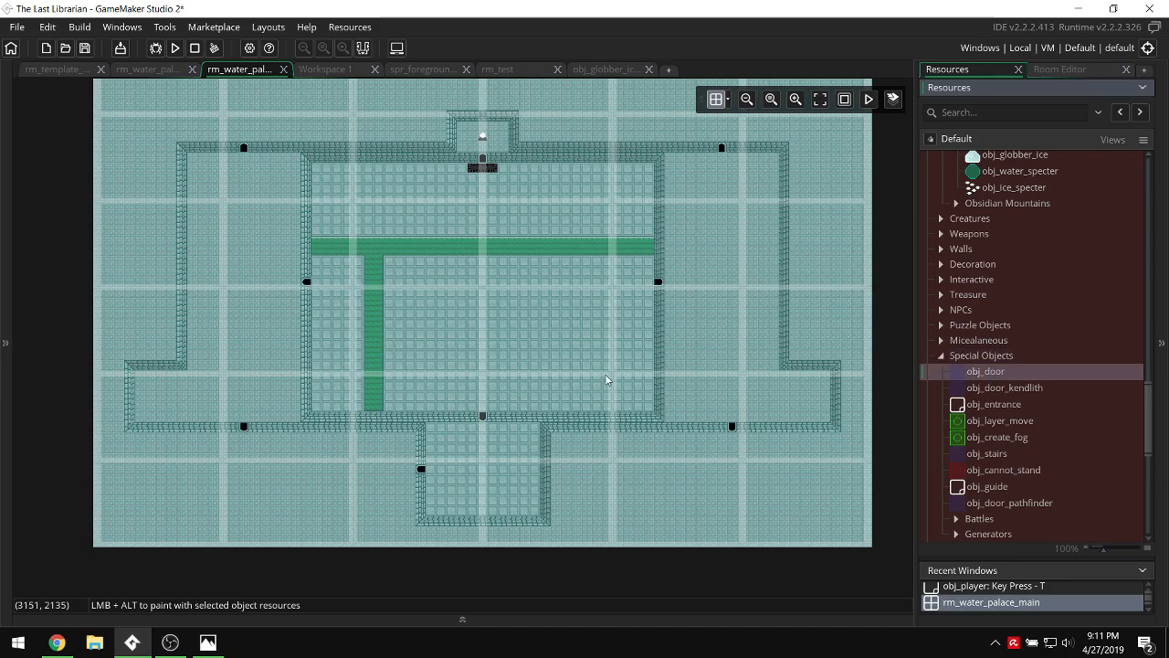
ctrl+scroll(605, 374, up, 3)
middle_drag(247, 512, 491, 391)
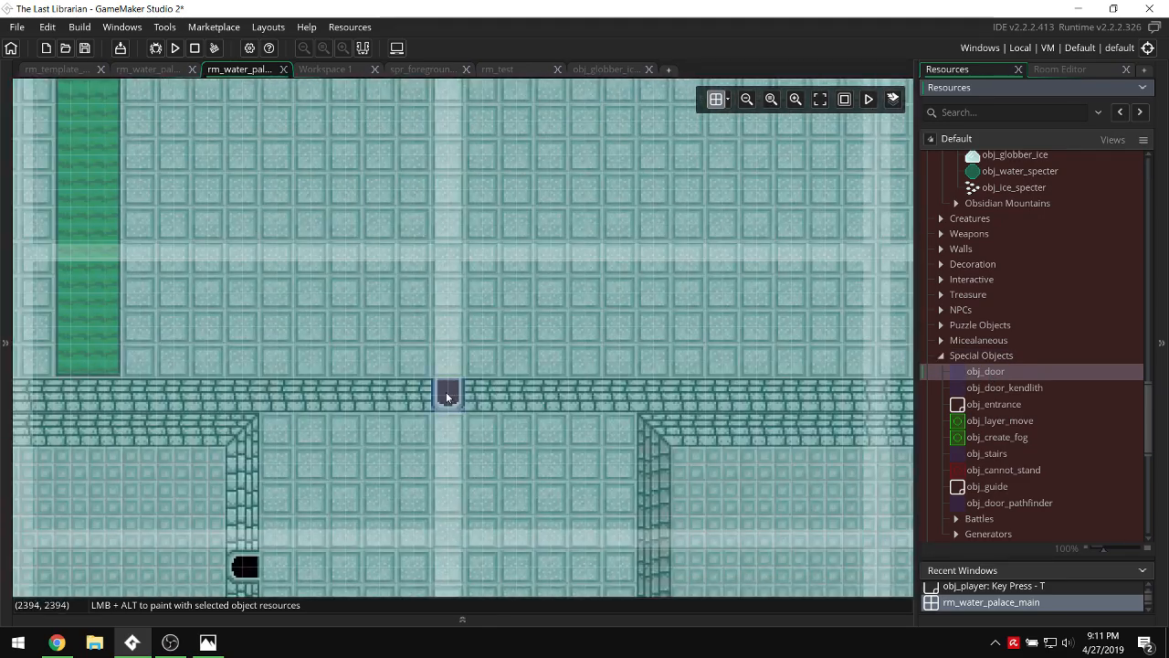
Set the door's target_room to rm_water_palace_entrance and target_entrance to 1, and place an obj_entrance just above the door.
double_click(447, 393)
click(562, 444)
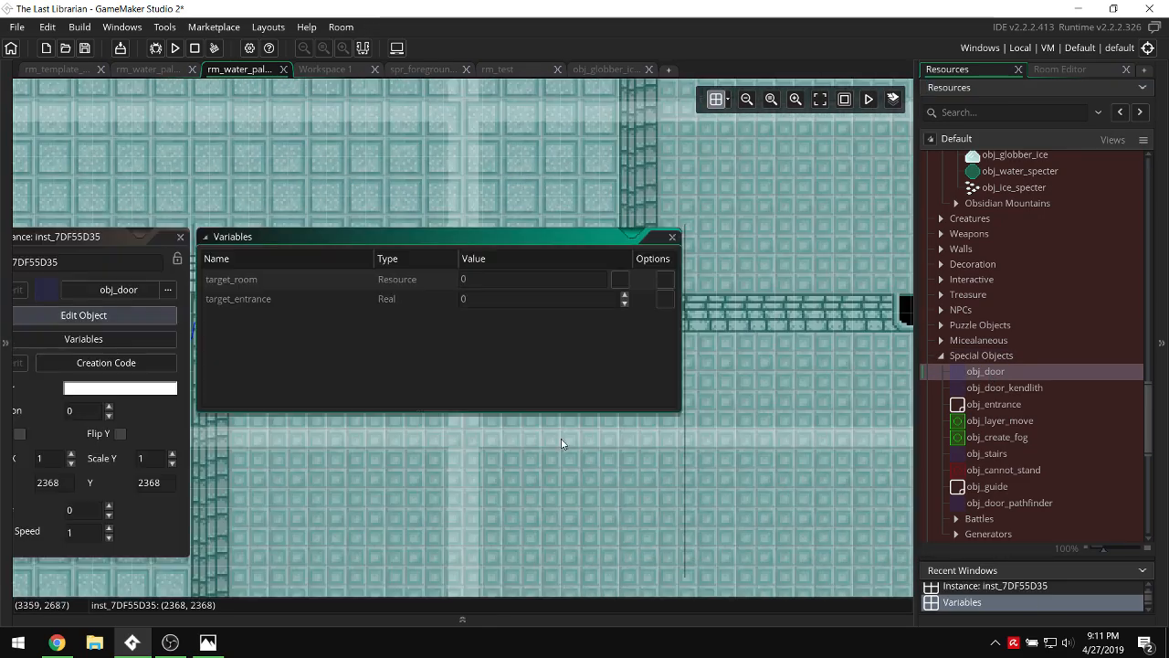
click(665, 279)
text(rm_water_)
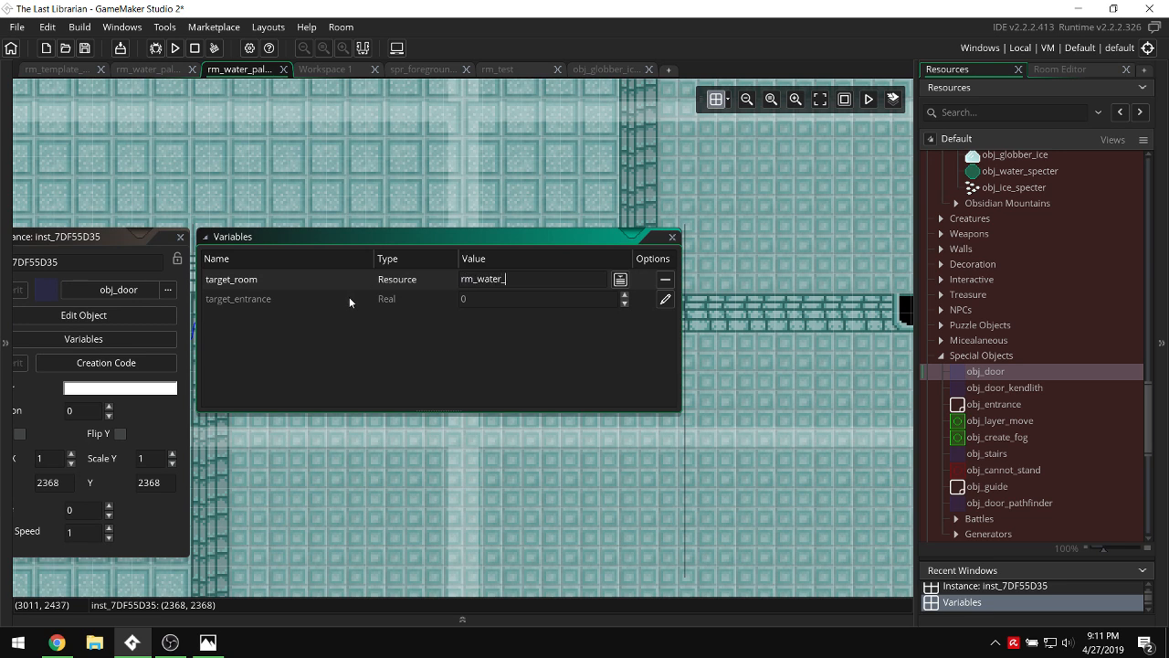
text(palace_entrance)
click(662, 301)
middle_drag(182, 208, 486, 210)
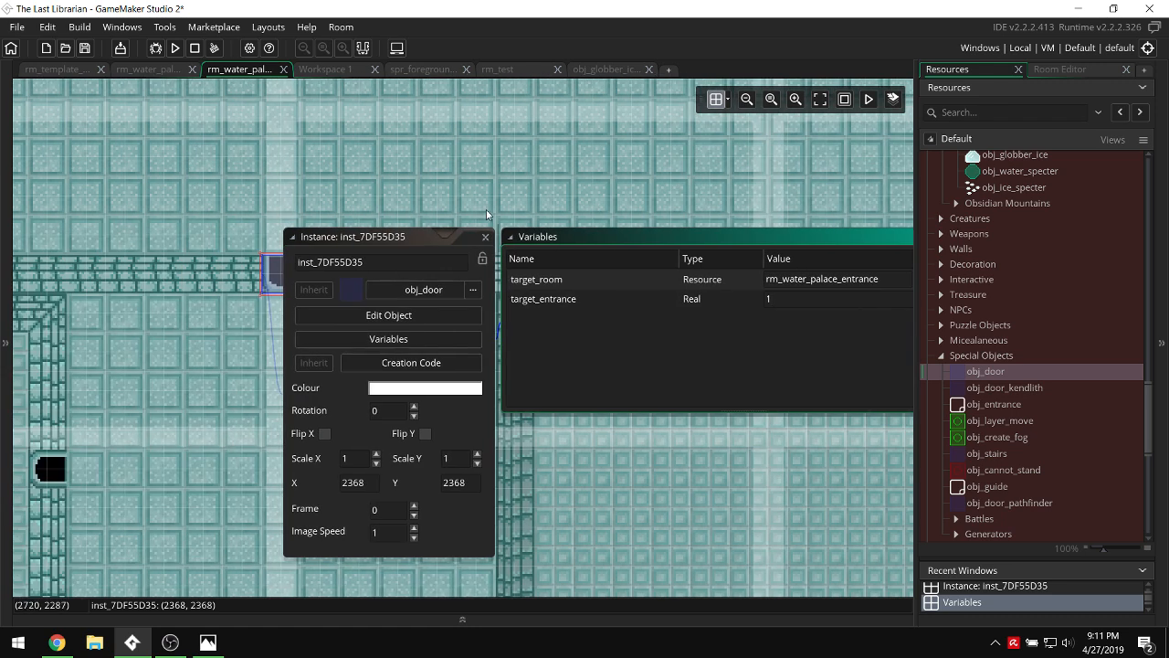
click(484, 237)
drag(1001, 410, 286, 241)
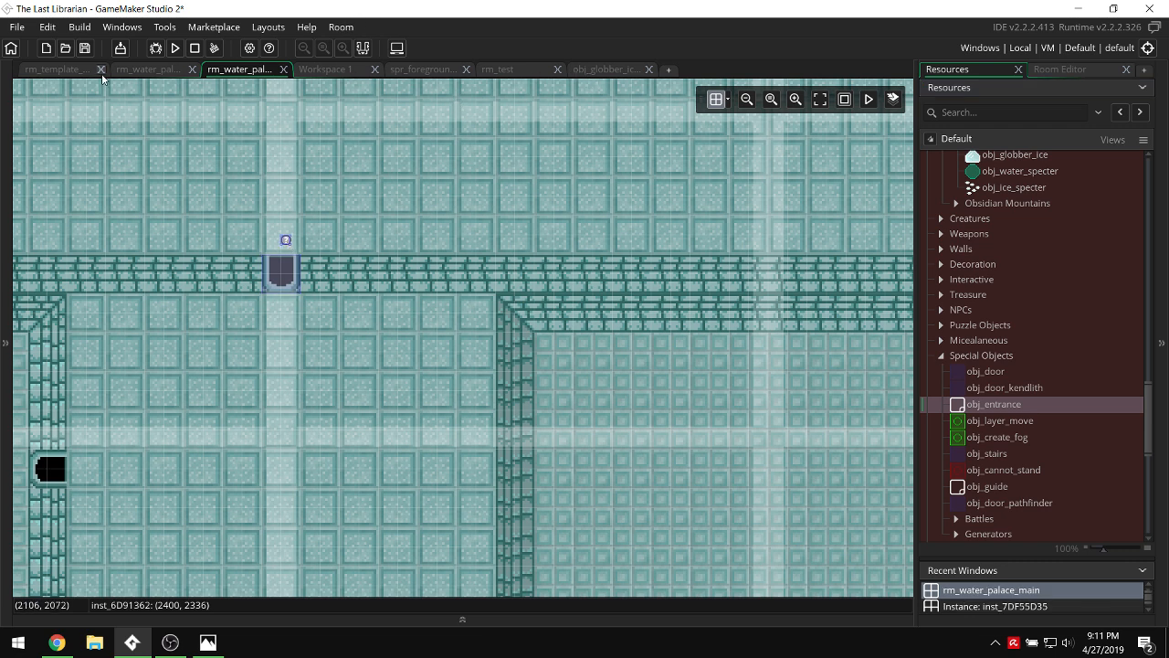
Switch to the palace entrance room and place an obj_door over the middle doorway in its upper wall.
click(125, 75)
ctrl+scroll(552, 229, up, 2)
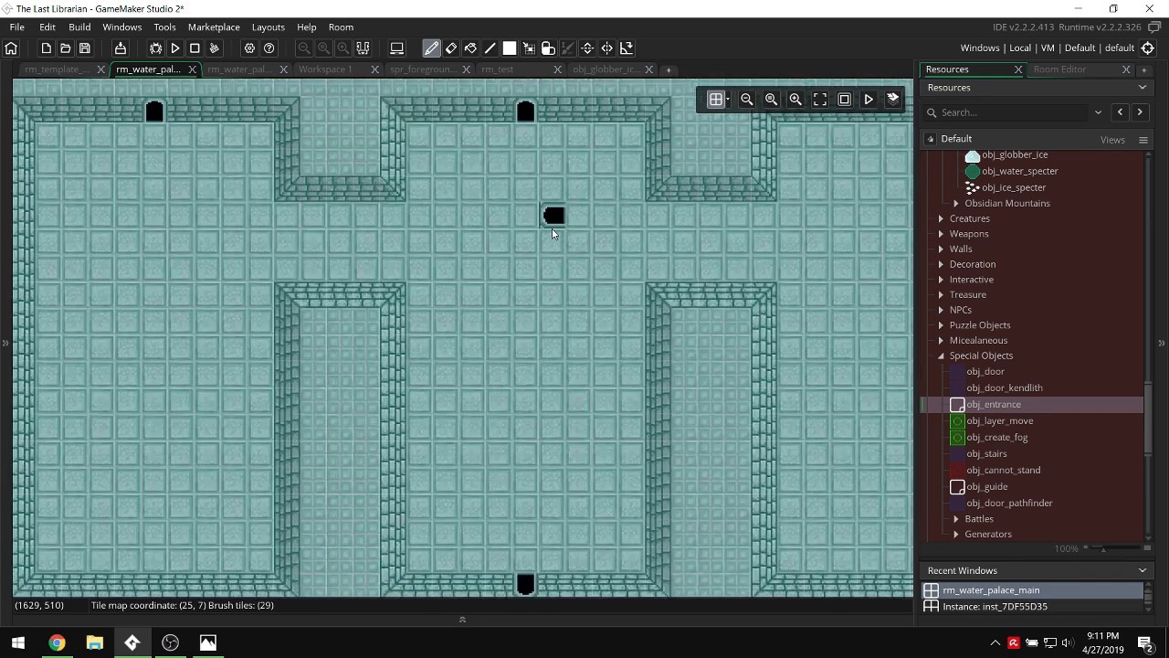
click(986, 405)
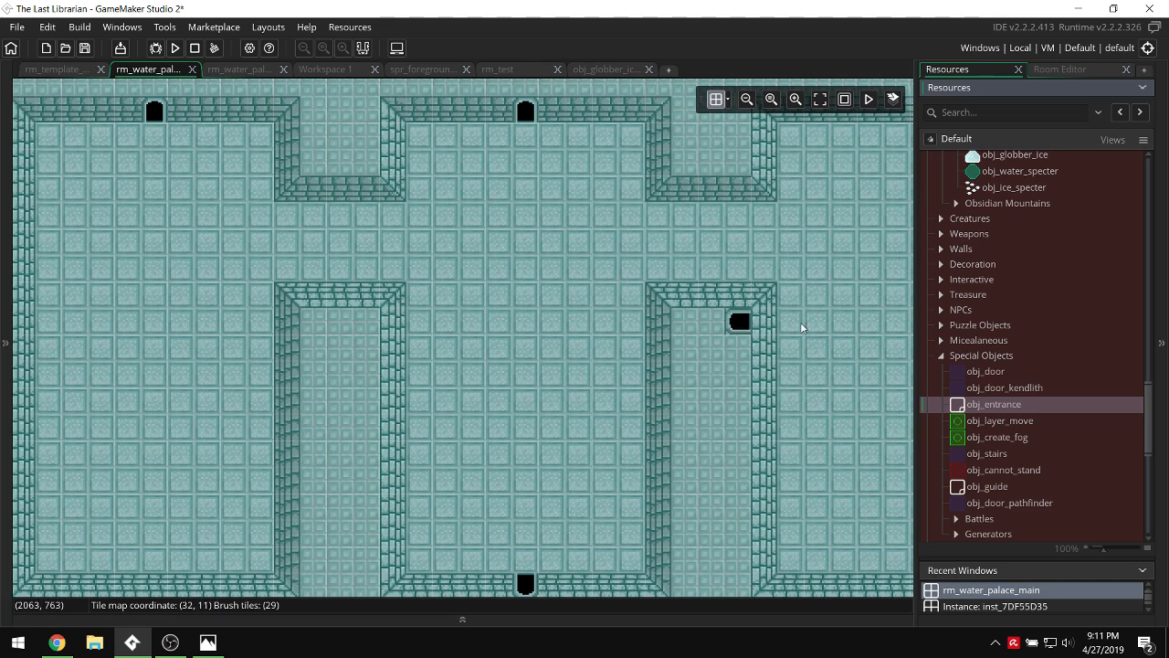
click(1010, 386)
click(987, 371)
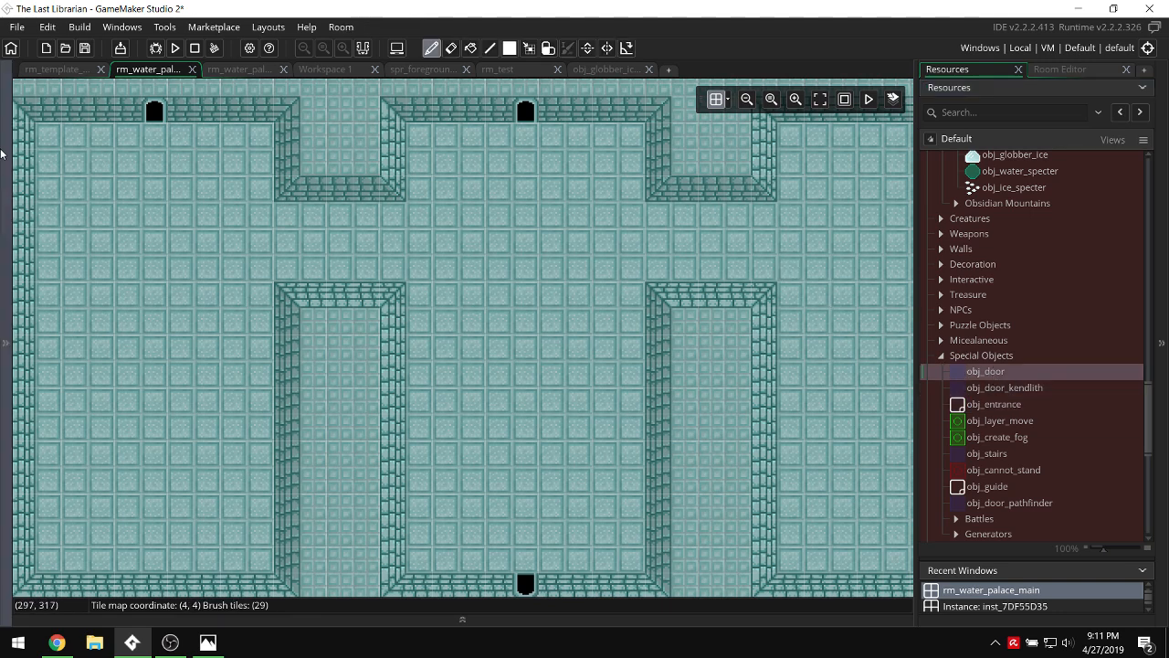
click(5, 343)
click(69, 147)
click(6, 343)
middle_drag(522, 104, 527, 288)
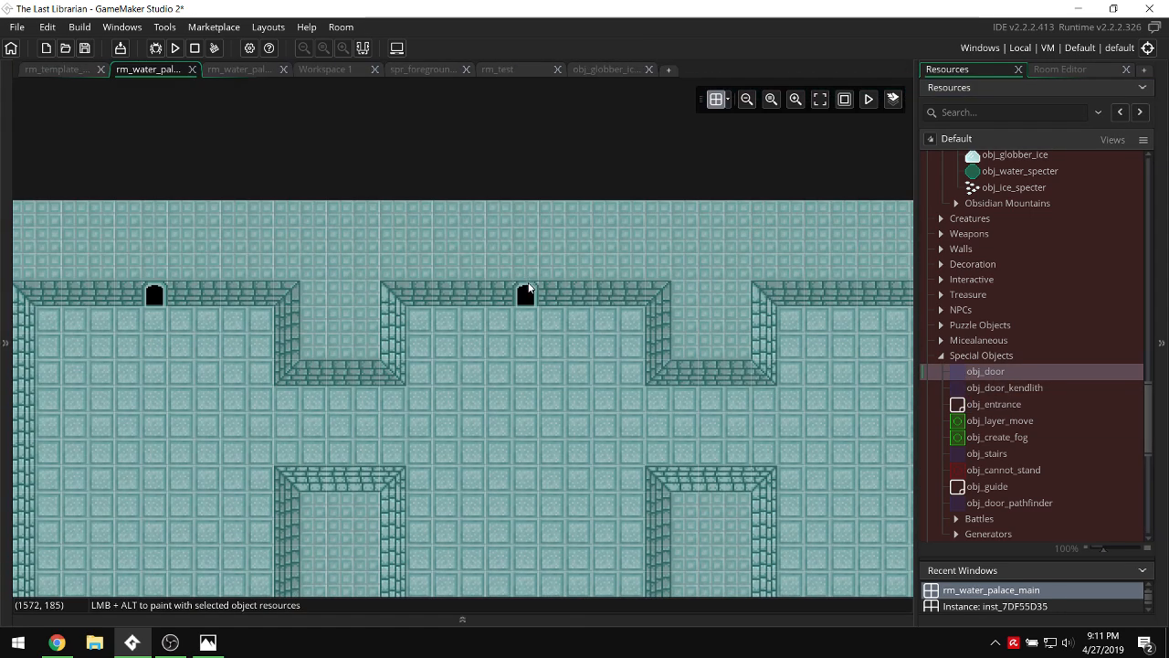
ctrl+scroll(527, 292, up, 2)
click(527, 293)
Set the target_room variable of the door in the entrance room's upper middle doorway to rm_water_palace_main.
double_click(525, 301)
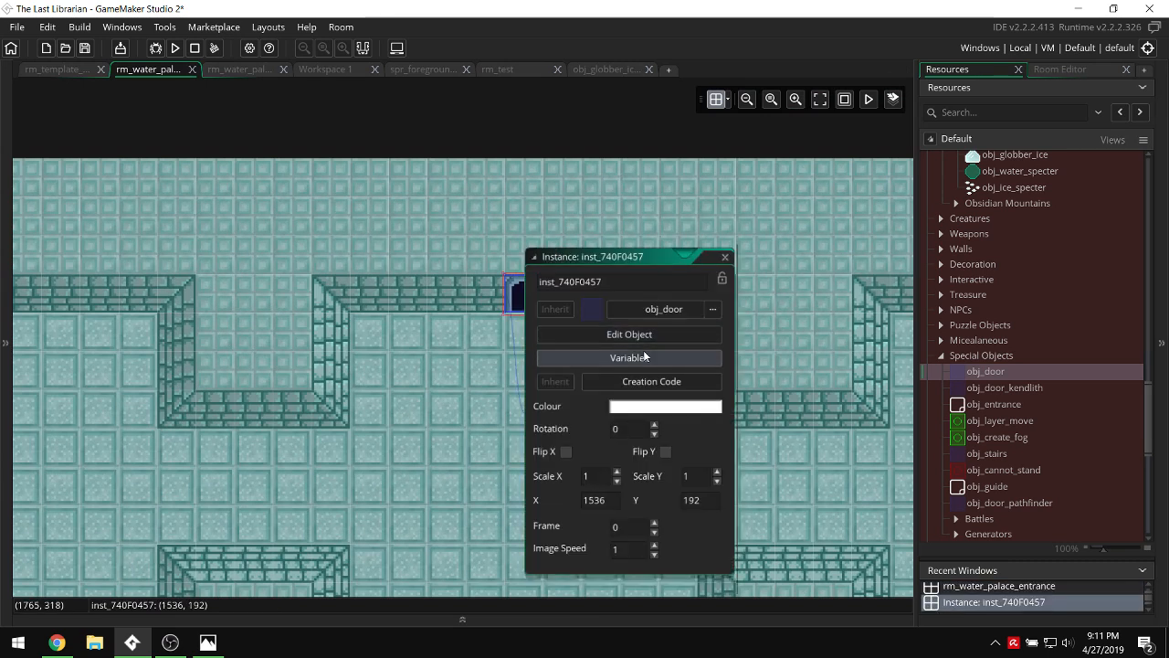
click(639, 356)
text(rm_)
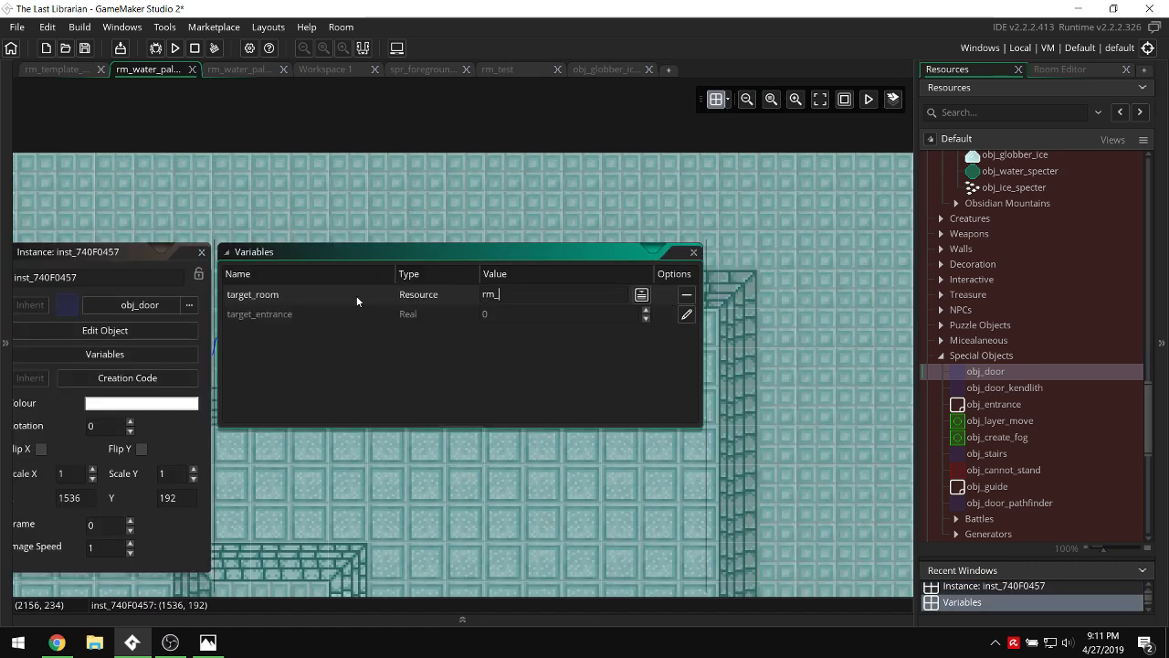
text(water_palace_main)
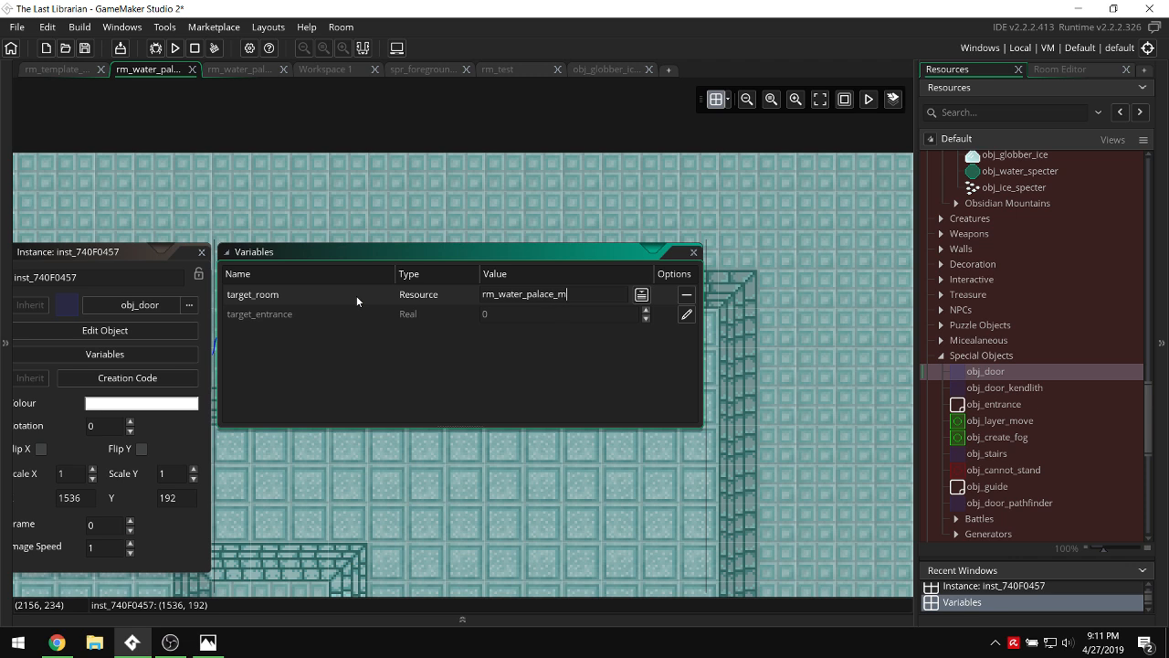
click(687, 314)
click(686, 314)
middle_drag(226, 249, 409, 257)
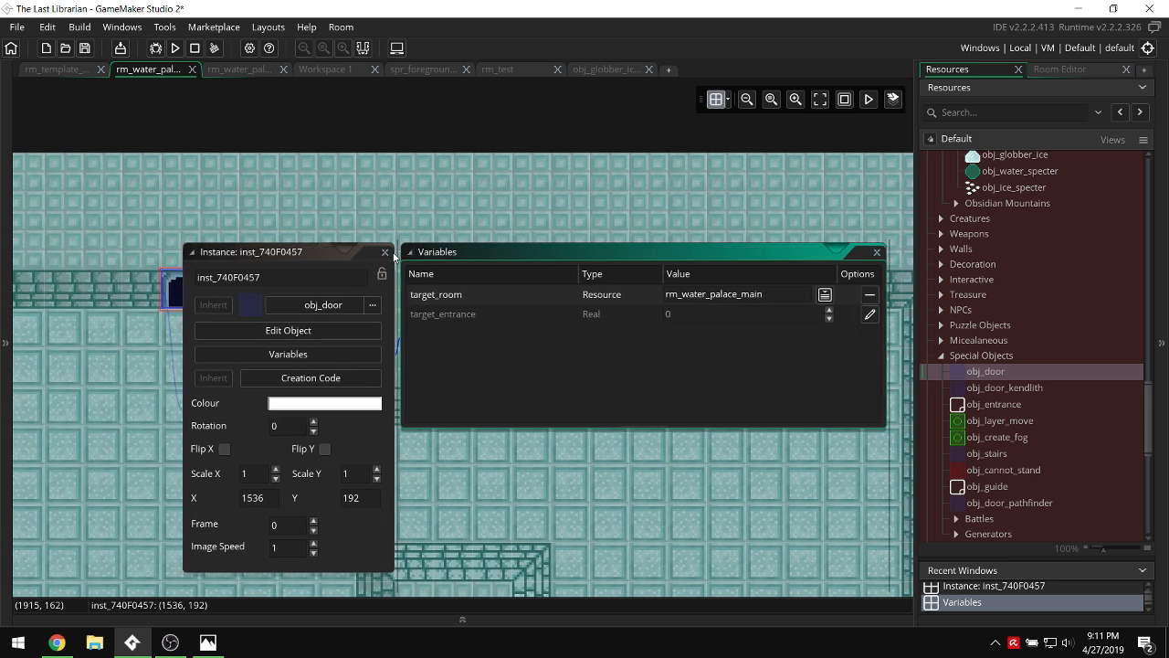
click(387, 253)
click(386, 253)
Set the target_room of the door in the lower wall to rm_water_palace and its target_entrance to 2.
scroll(427, 286, down, 5)
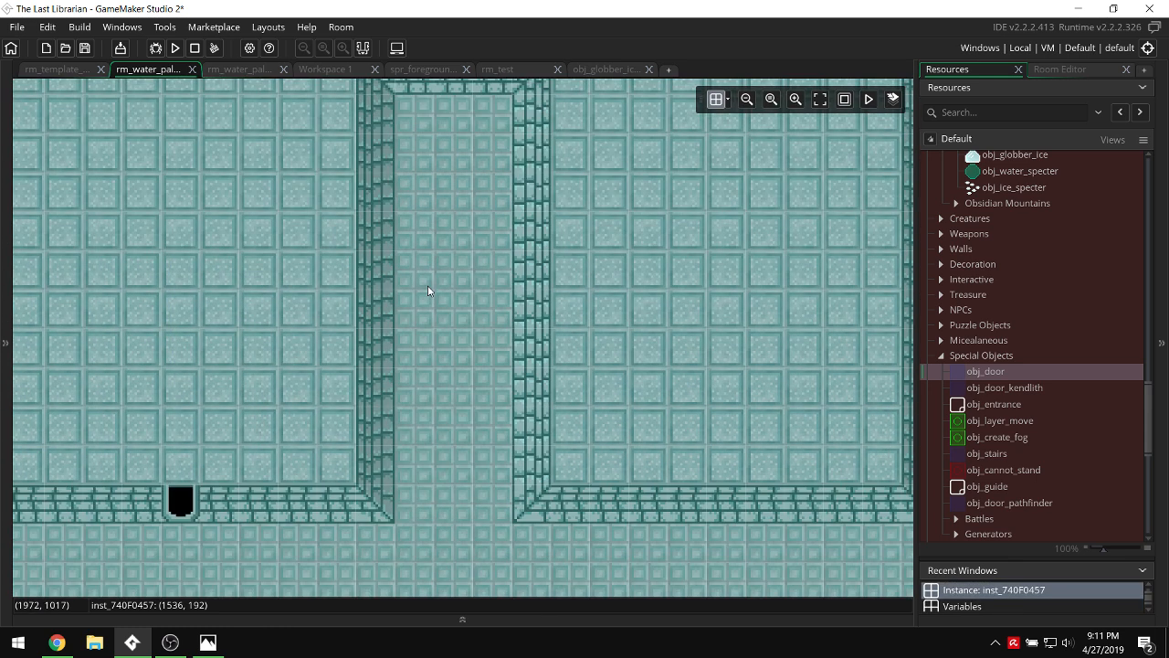
scroll(427, 286, left, 2)
scroll(387, 376, down, 2)
double_click(301, 388)
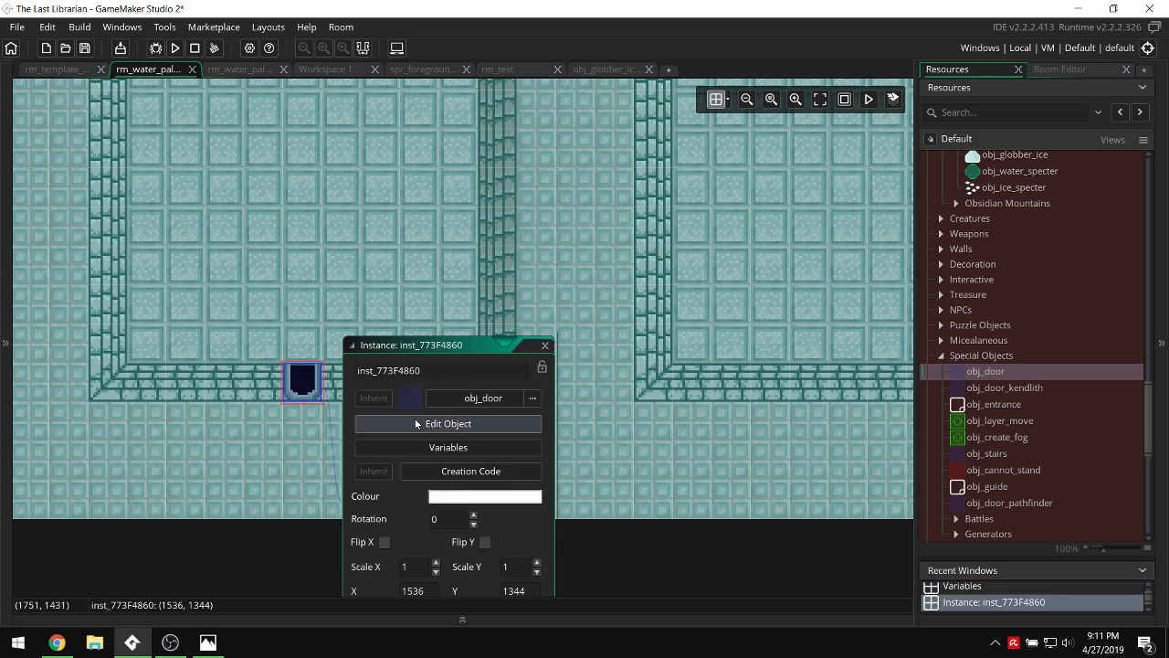
click(438, 448)
click(688, 294)
text(r)
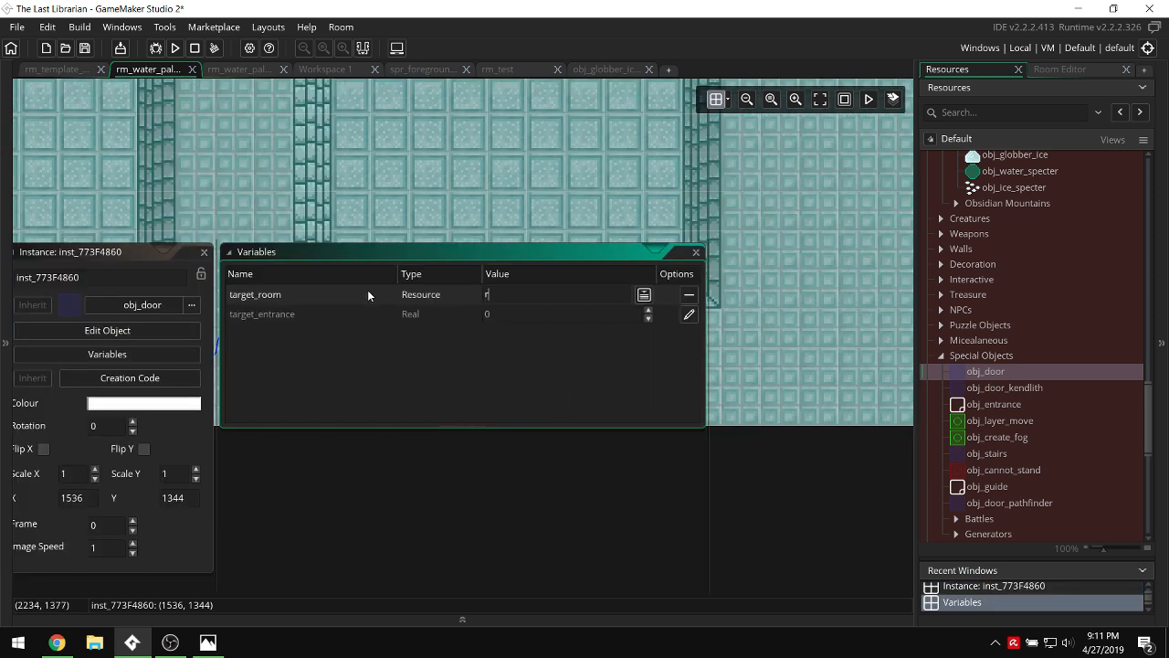
text(m_water)
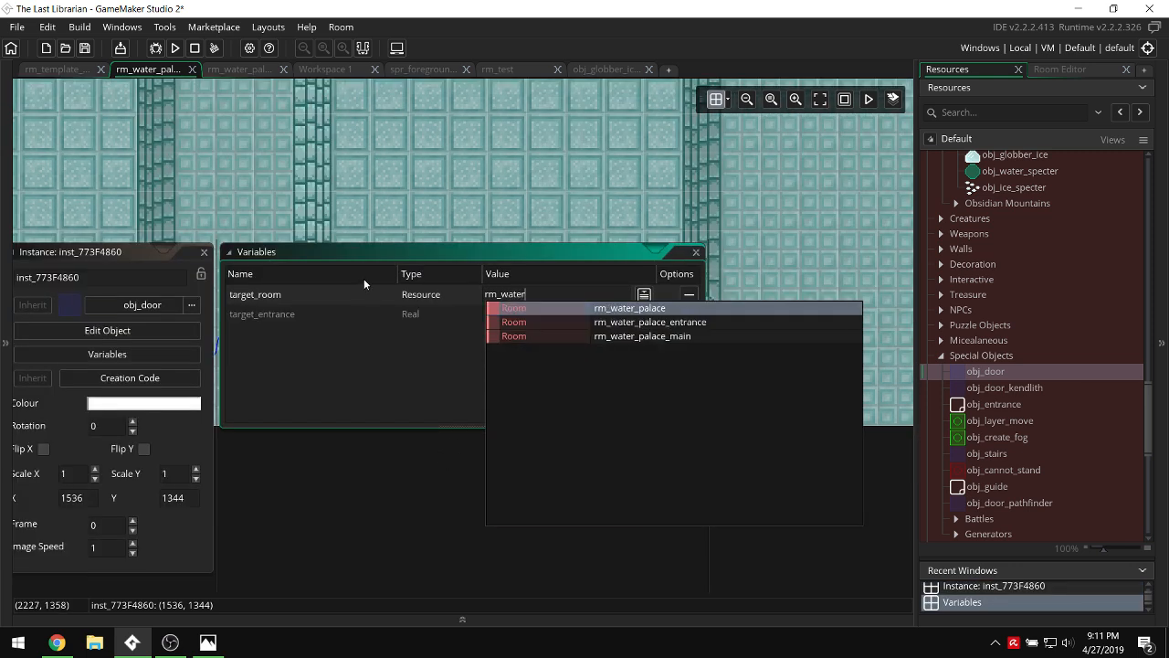
text(_palace)
key(Return)
click(692, 315)
click(631, 314)
text(2)
middle_drag(212, 187, 517, 187)
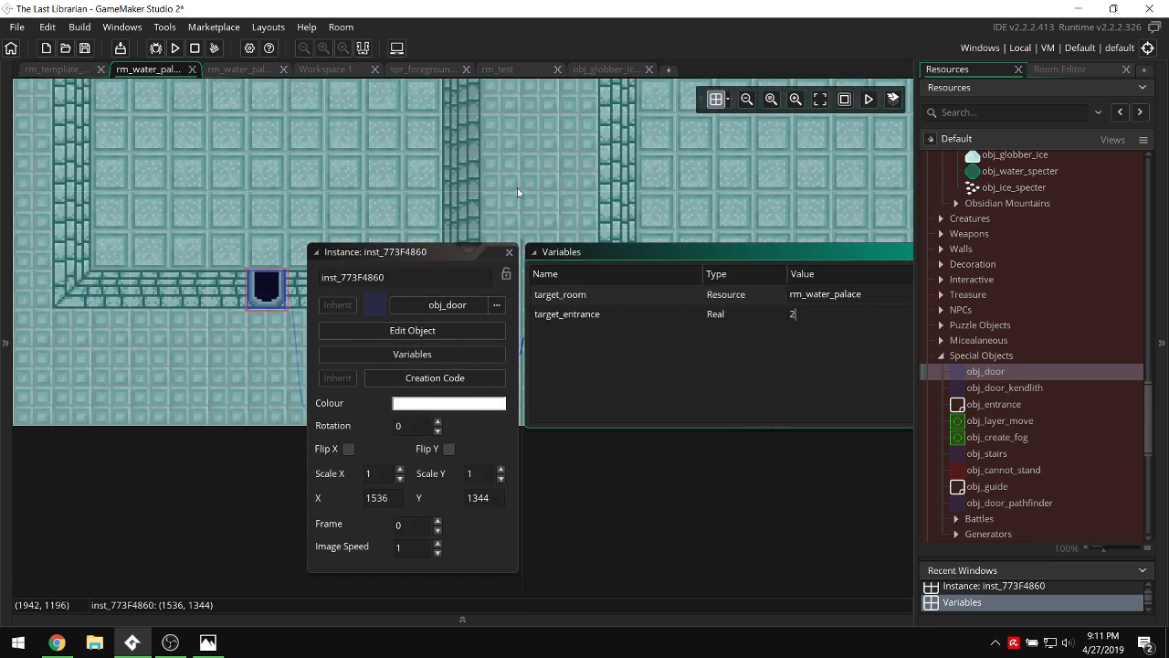
click(509, 253)
Set the room editor's snapping grid to 32 by 32.
click(727, 99)
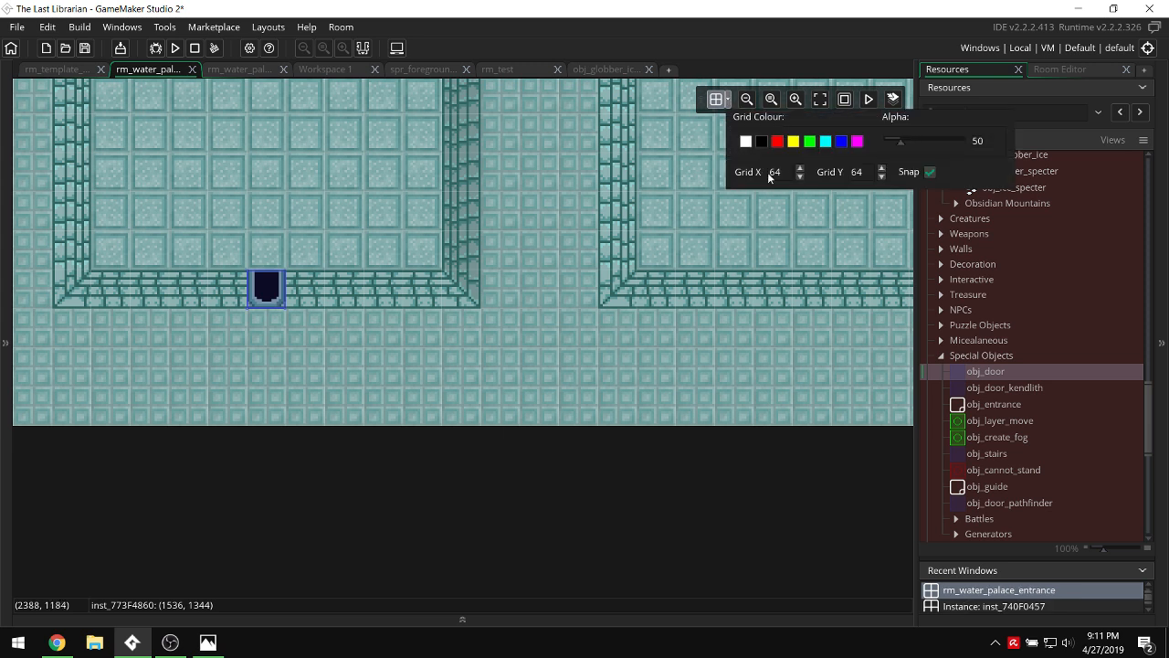
drag(769, 176, 792, 175)
text(32)
drag(866, 174, 779, 193)
text(32)
click(767, 246)
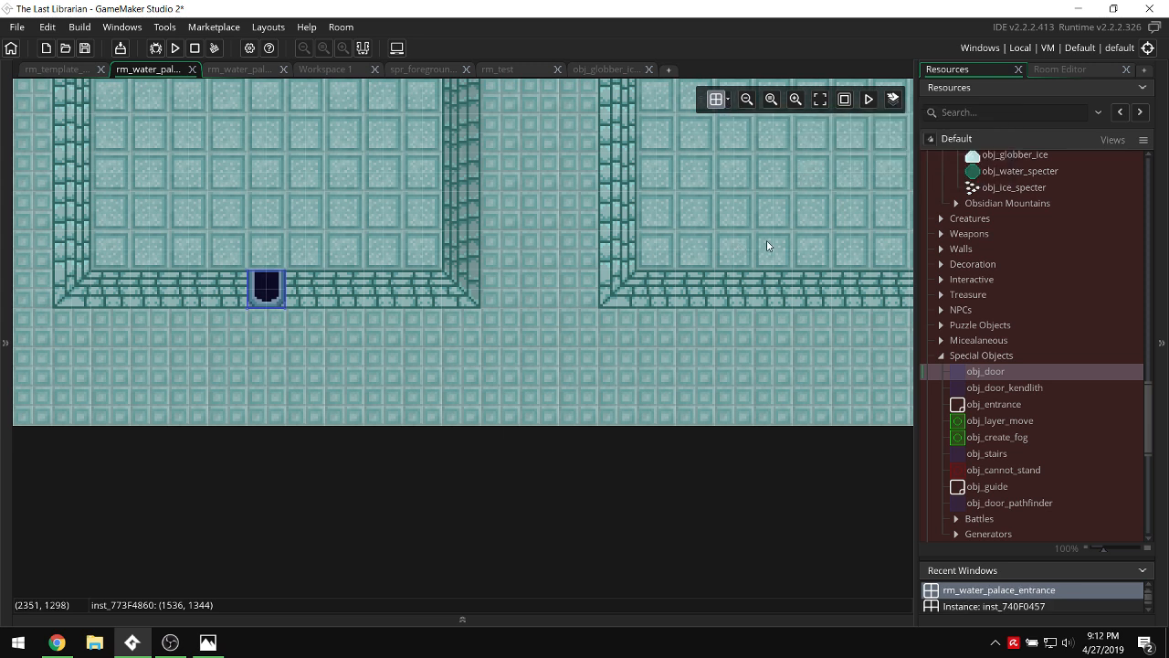
Place obj_entrance instances just inside the entrance room's lower and upper middle doors.
click(992, 404)
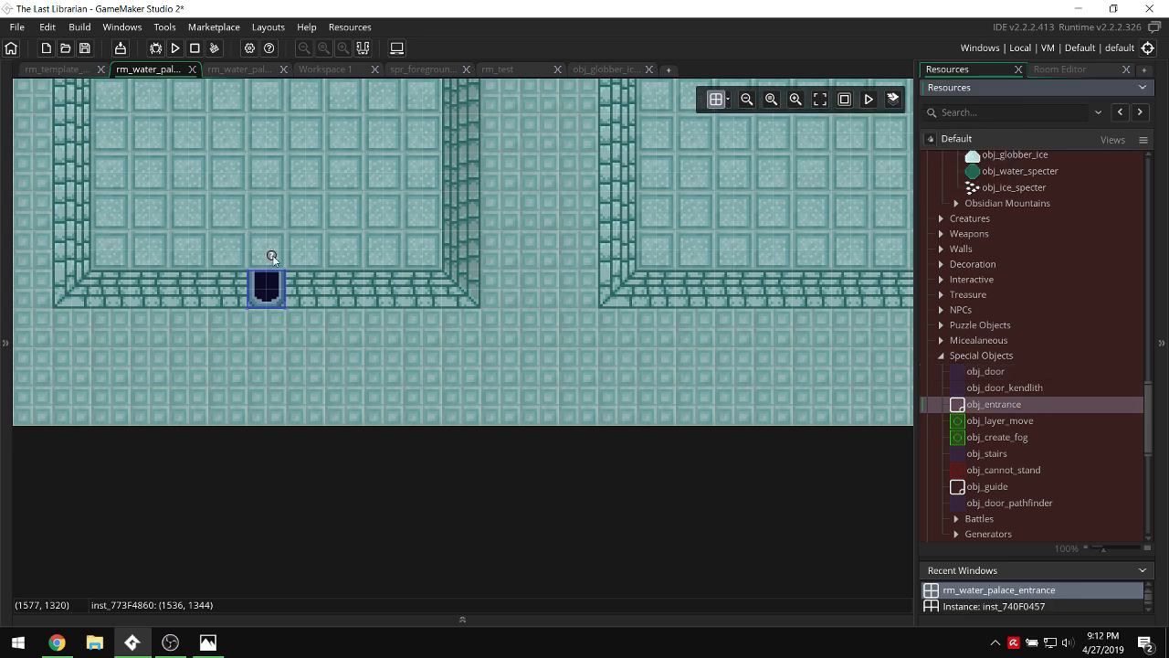
scroll(307, 216, up, 3)
scroll(306, 216, down, 5)
scroll(275, 237, up, 1)
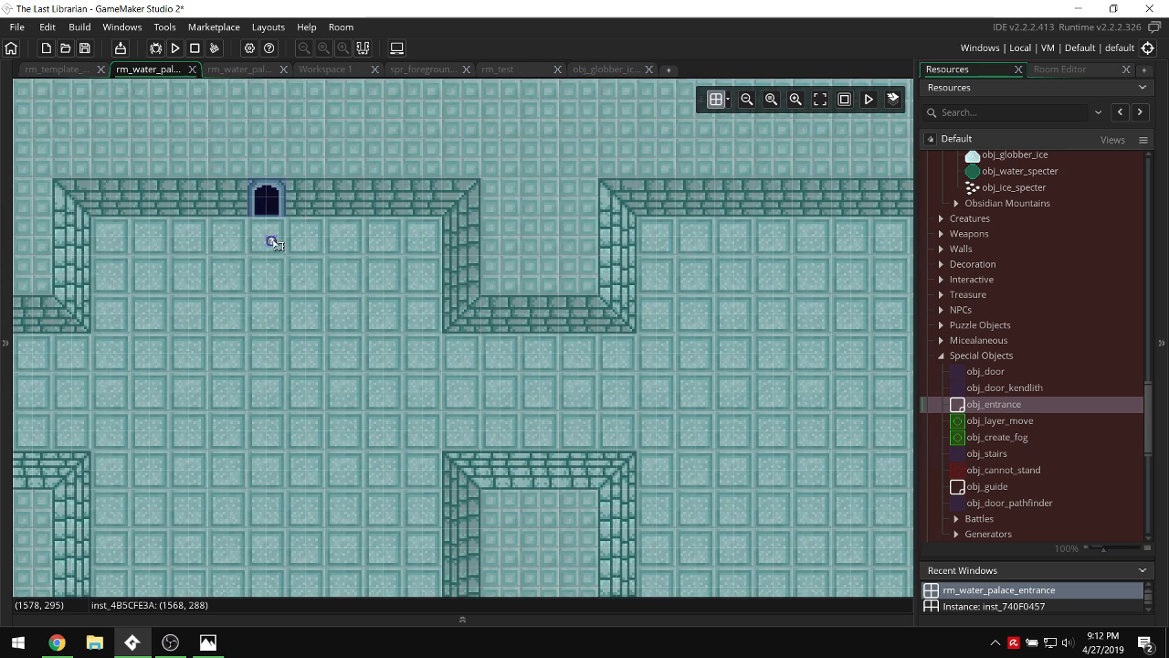
Set the target_entrance of the obj_entrance below the upper middle door to 1.
double_click(274, 242)
click(421, 320)
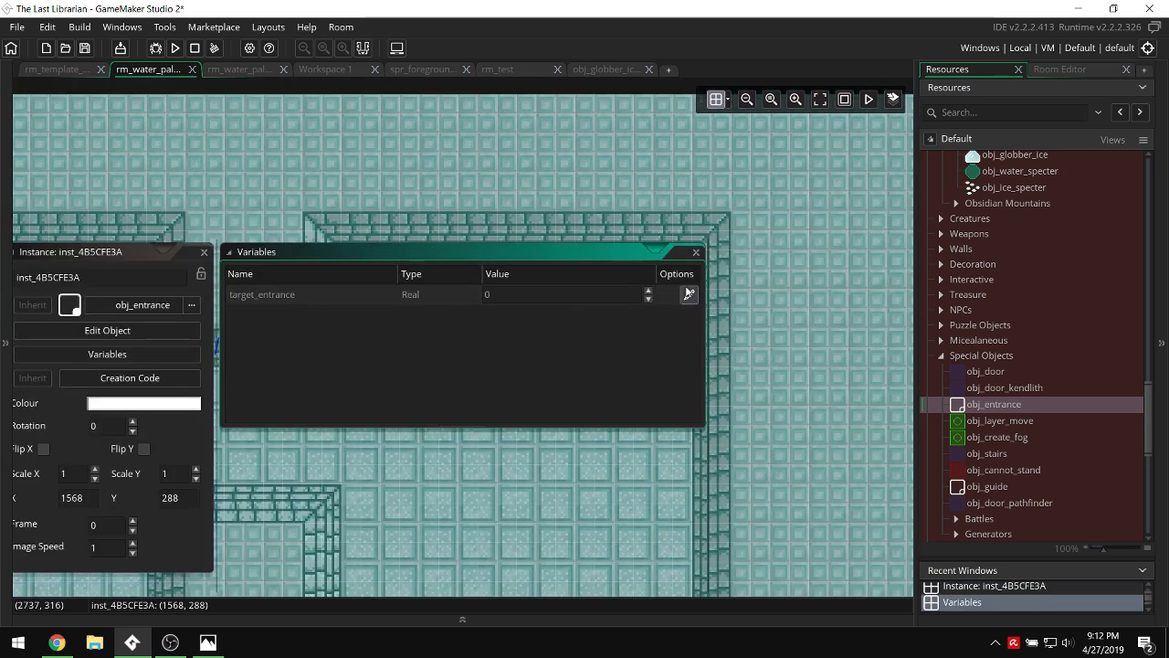
click(689, 293)
click(512, 294)
text(1)
shift+scroll(477, 176, up, 6)
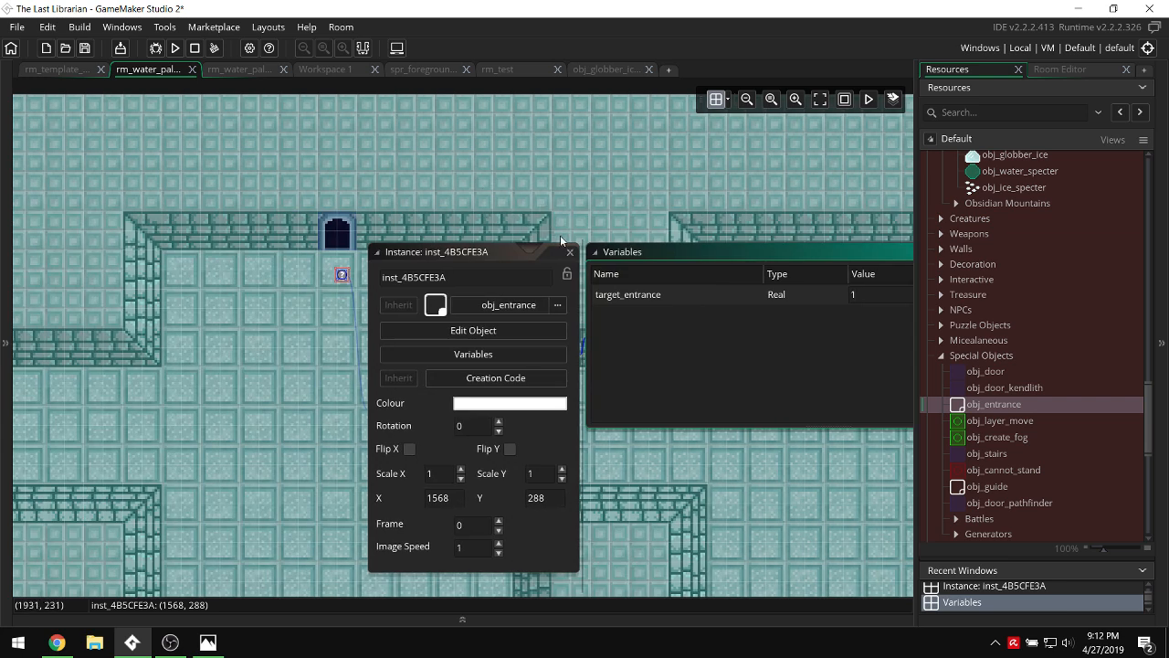
click(570, 251)
Find the outdoor room rm_water_palace in the Dragon Bog room group and open it.
click(240, 68)
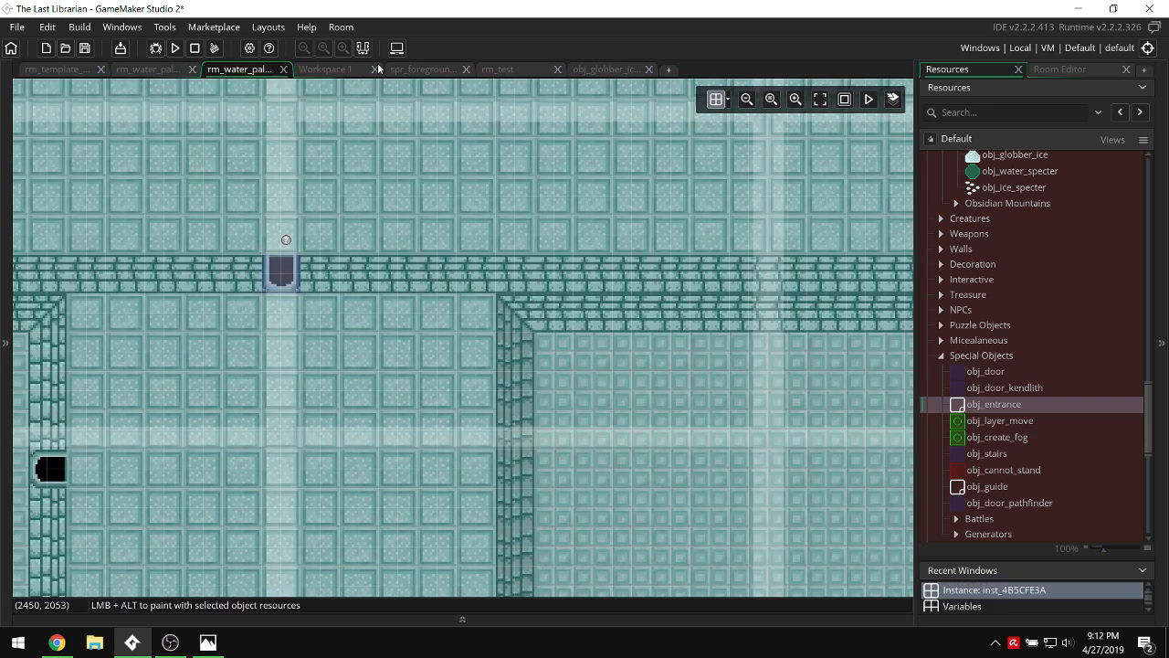
scroll(1003, 303, down, 5)
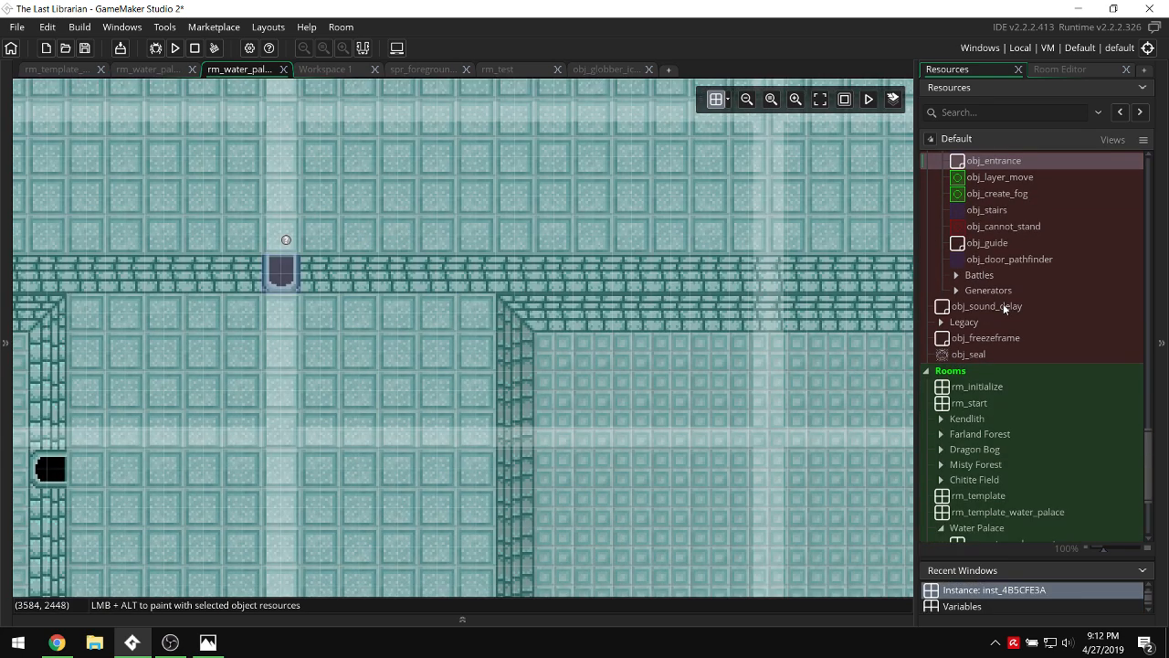
scroll(1000, 338, down, 3)
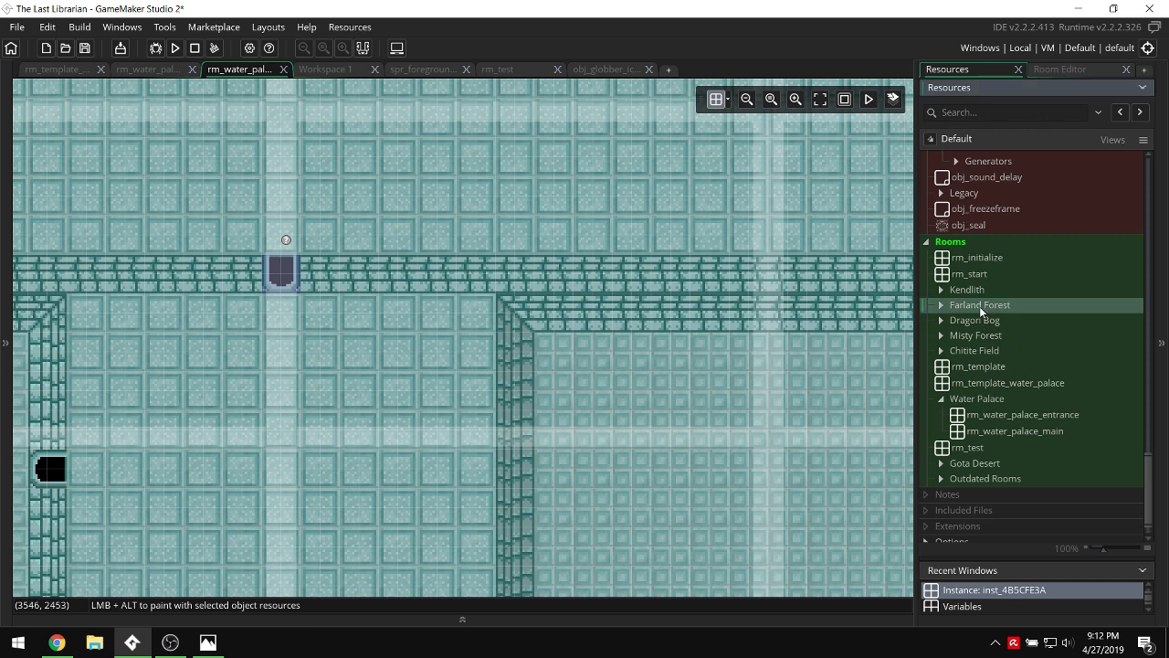
double_click(979, 319)
double_click(1003, 377)
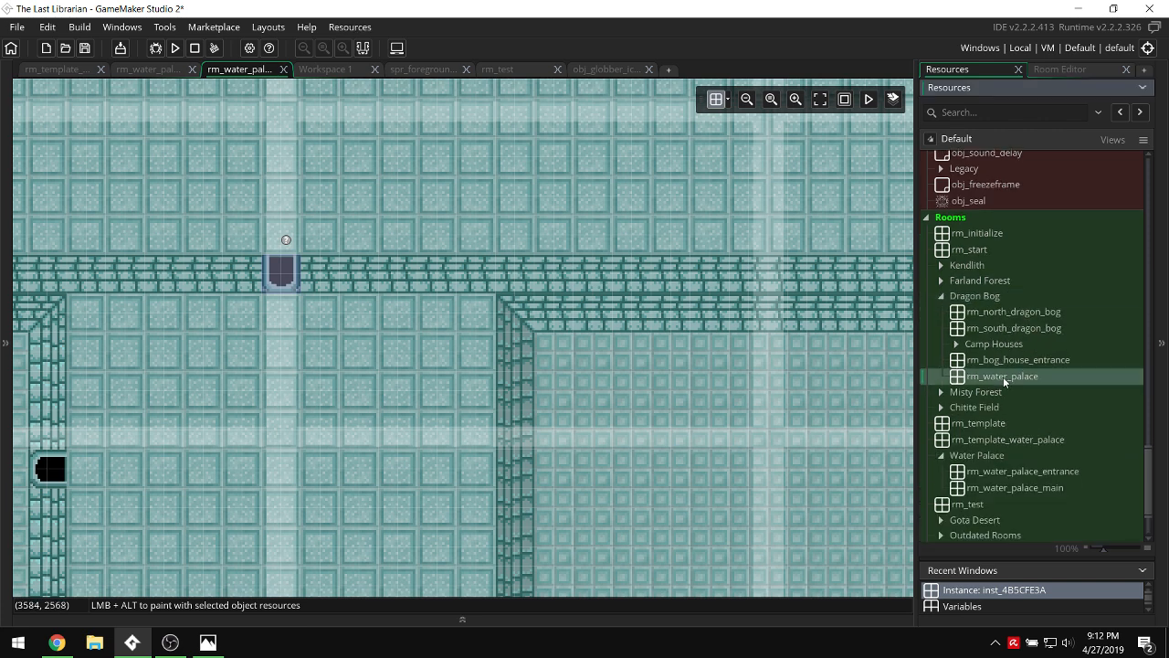
Place an obj_entrance on the Instances layer, on the dark block in front of the outdoor palace doorway.
ctrl+scroll(451, 208, up, 2)
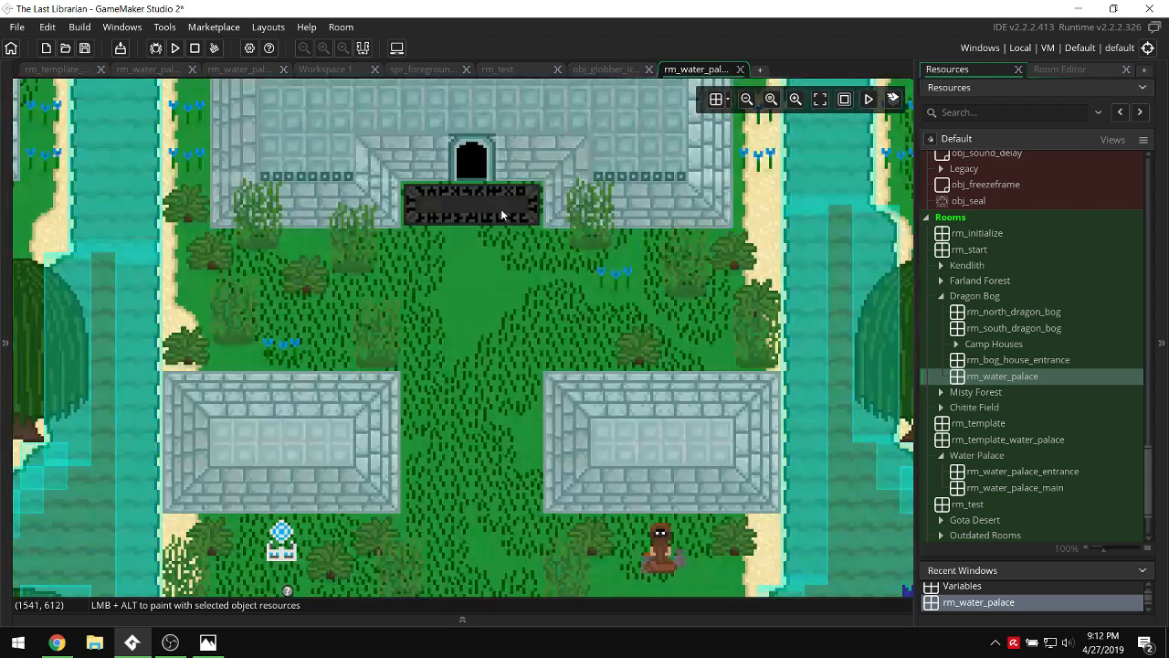
scroll(1015, 258, up, 3)
scroll(1012, 269, up, 2)
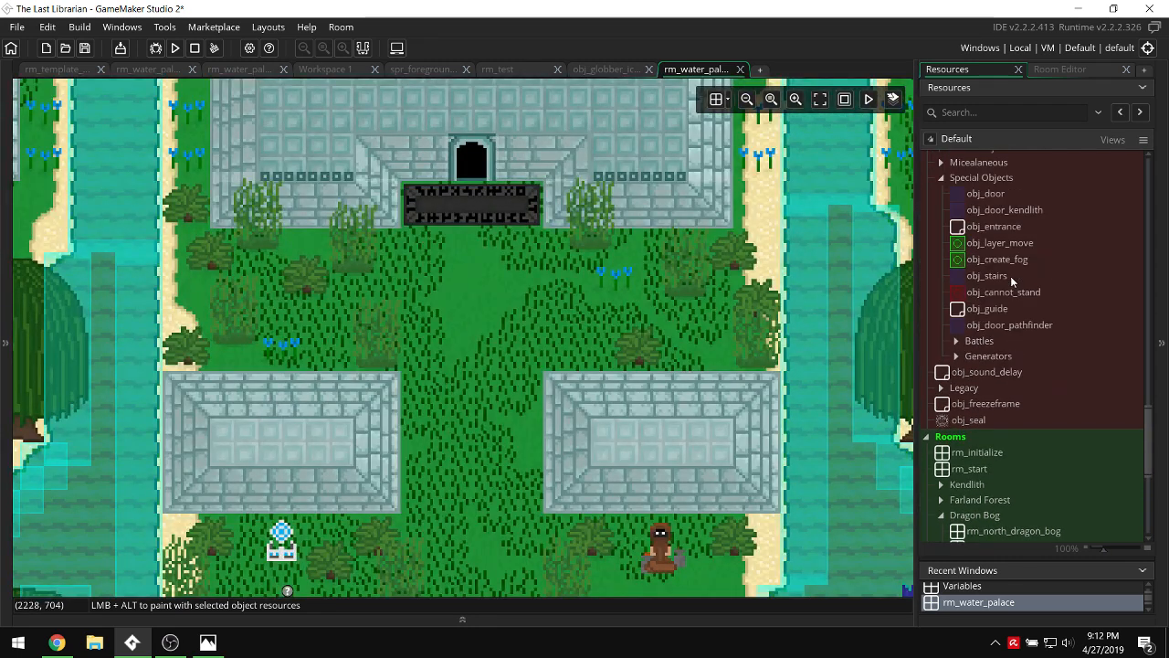
click(1037, 239)
click(993, 231)
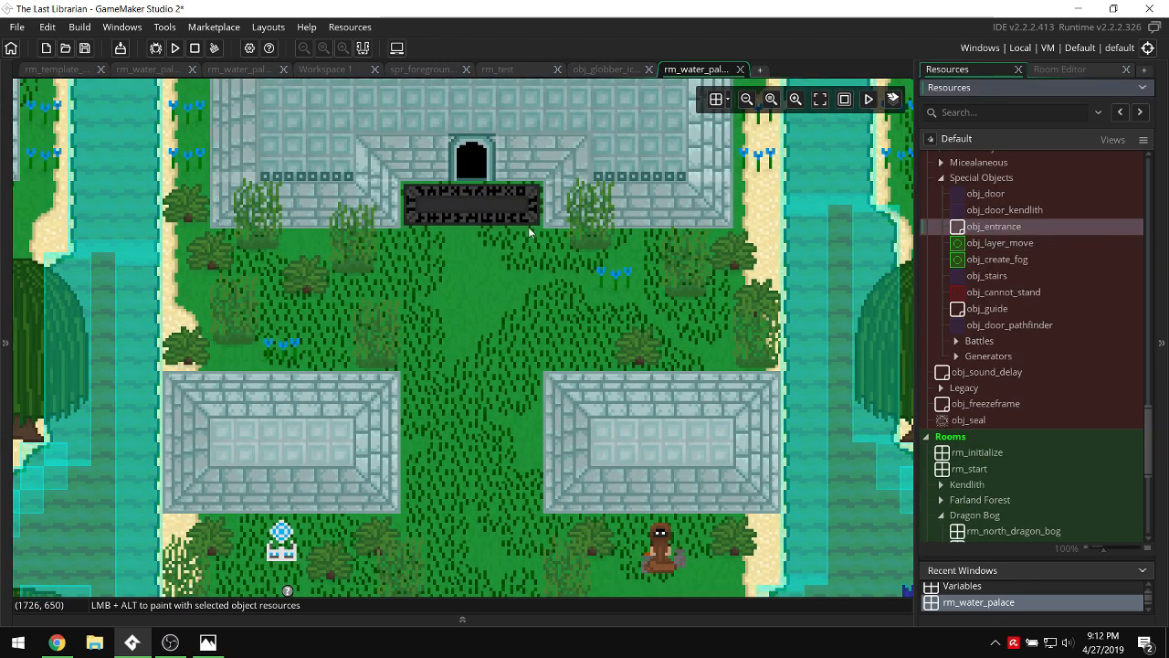
ctrl+scroll(529, 228, up, 1)
click(3, 173)
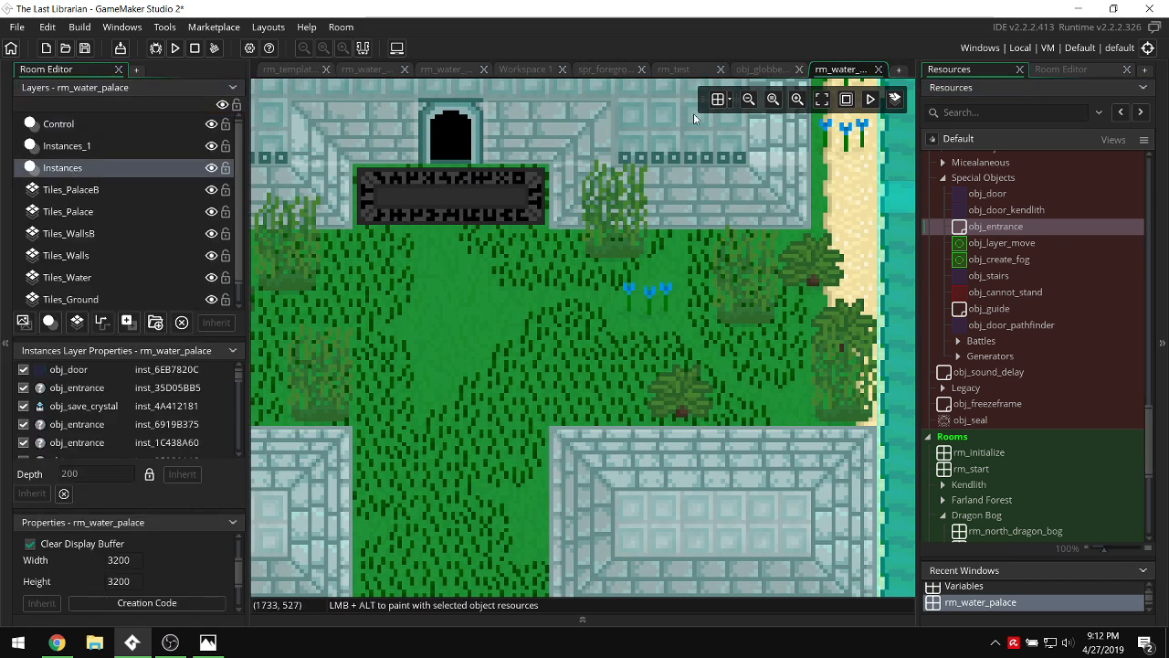
click(718, 98)
drag(405, 193, 461, 201)
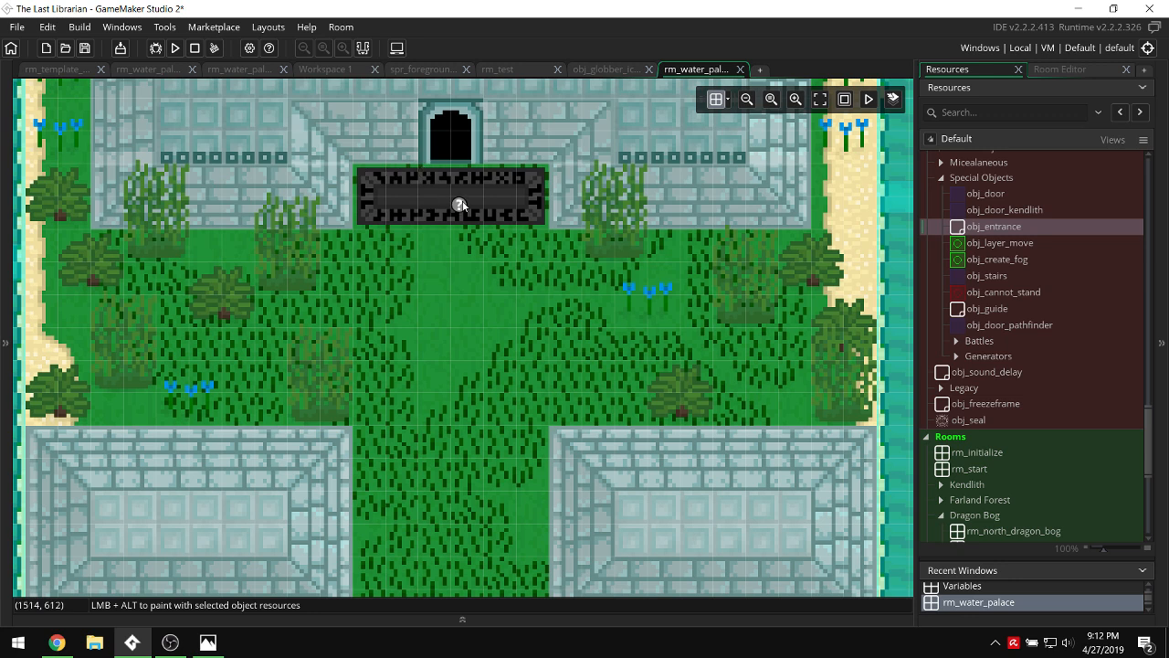
Set the target_entrance of the obj_entrance in front of the outdoor palace doorway to 2.
double_click(459, 204)
click(632, 260)
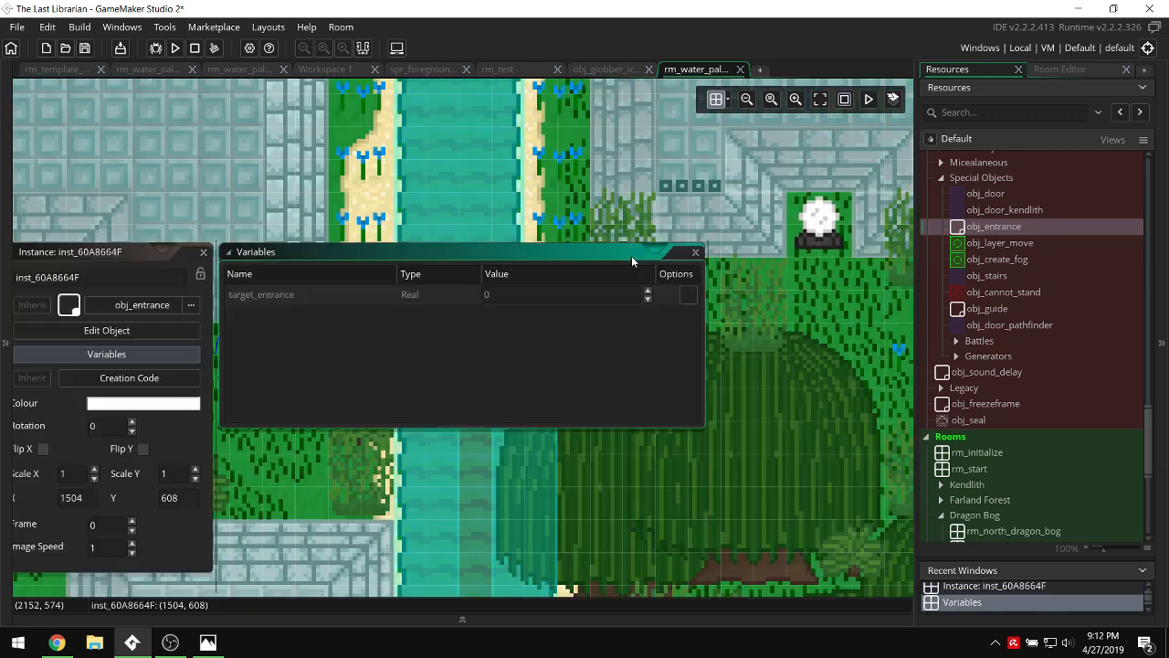
click(691, 298)
text(2)
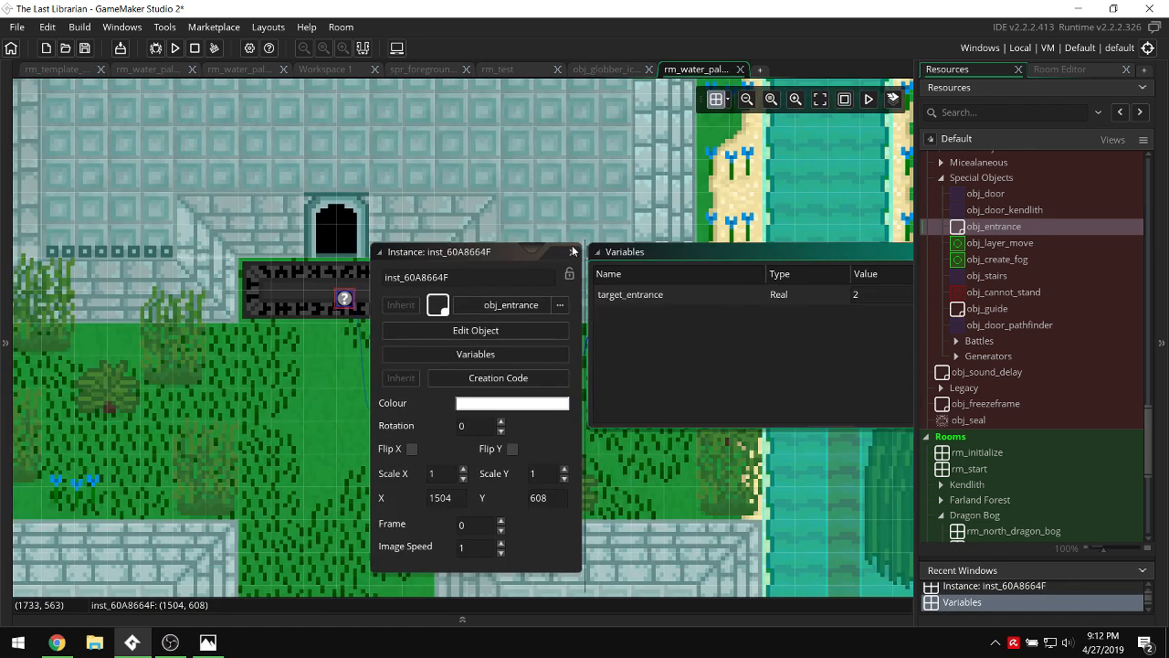
click(573, 252)
Place an obj_door over the outdoor palace doorway and set its target_room to rm_water_palace_entrance.
drag(983, 193, 338, 229)
double_click(338, 227)
click(502, 255)
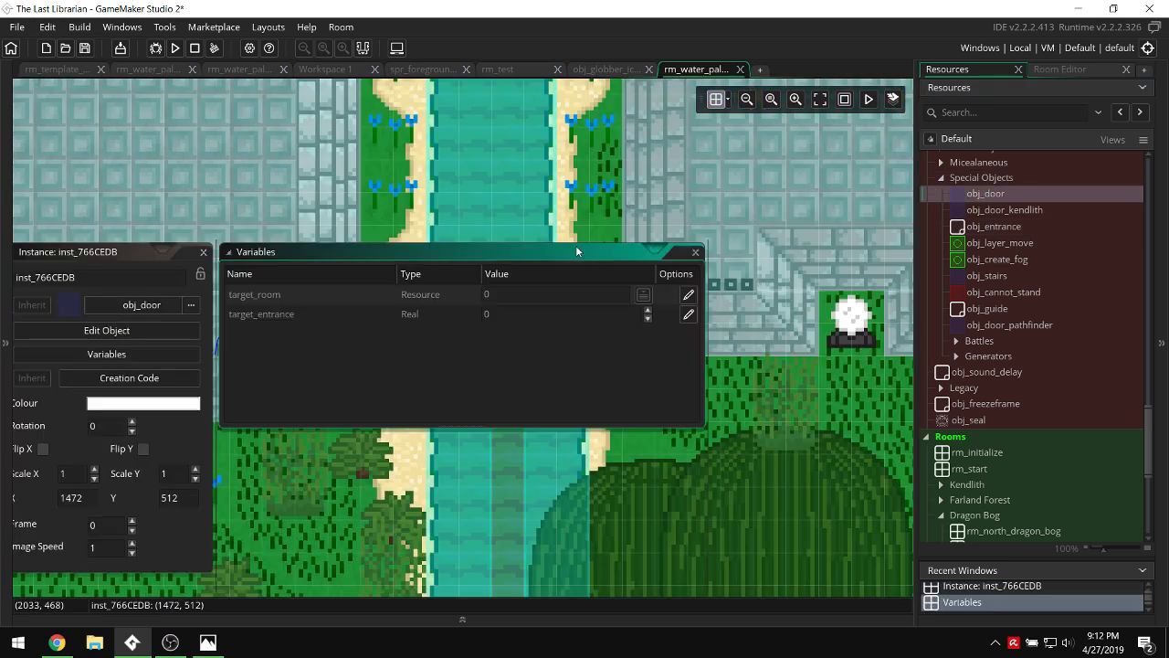
click(689, 294)
text(r0)
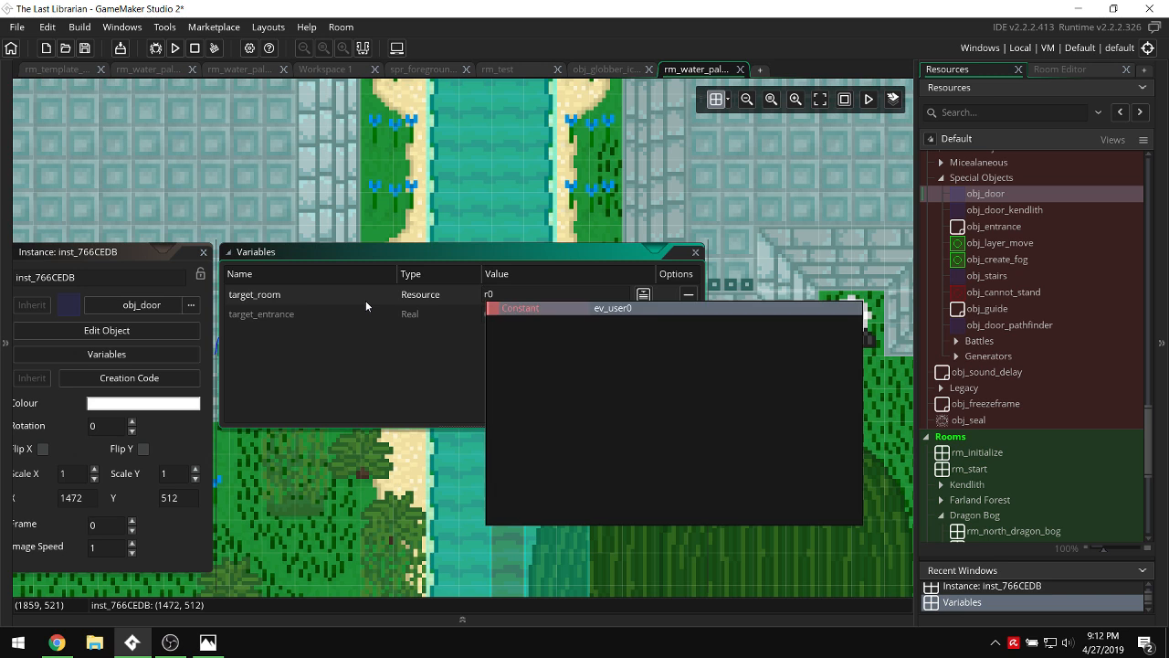
key(BackSpace)
text(m_)
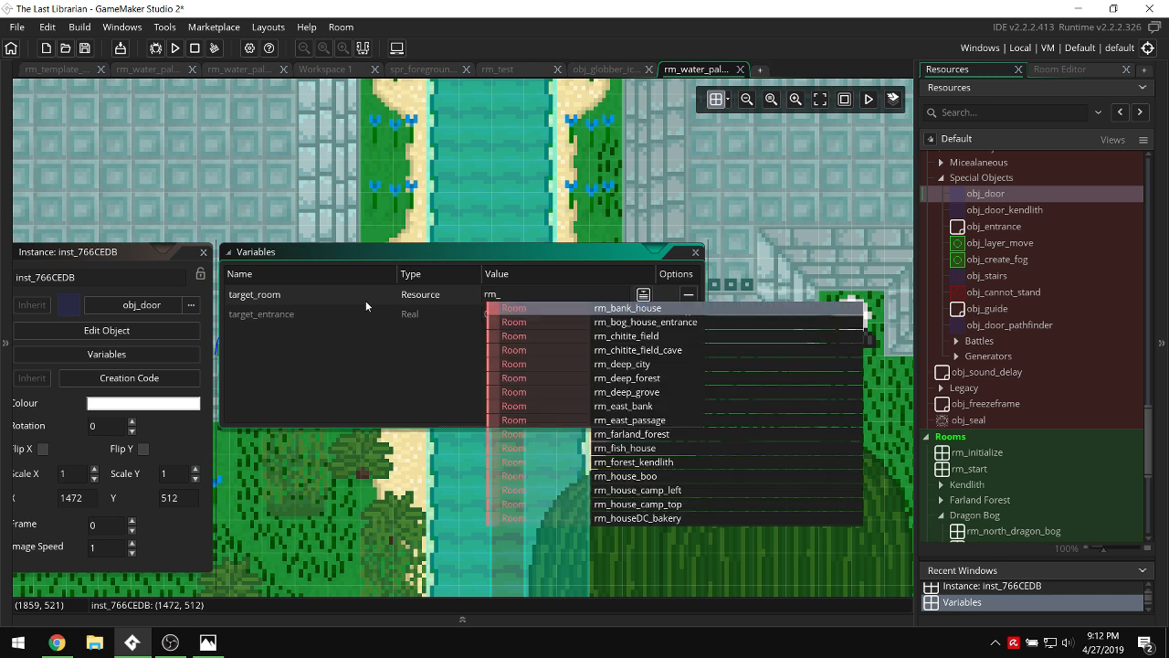
text(water_palace_entrance)
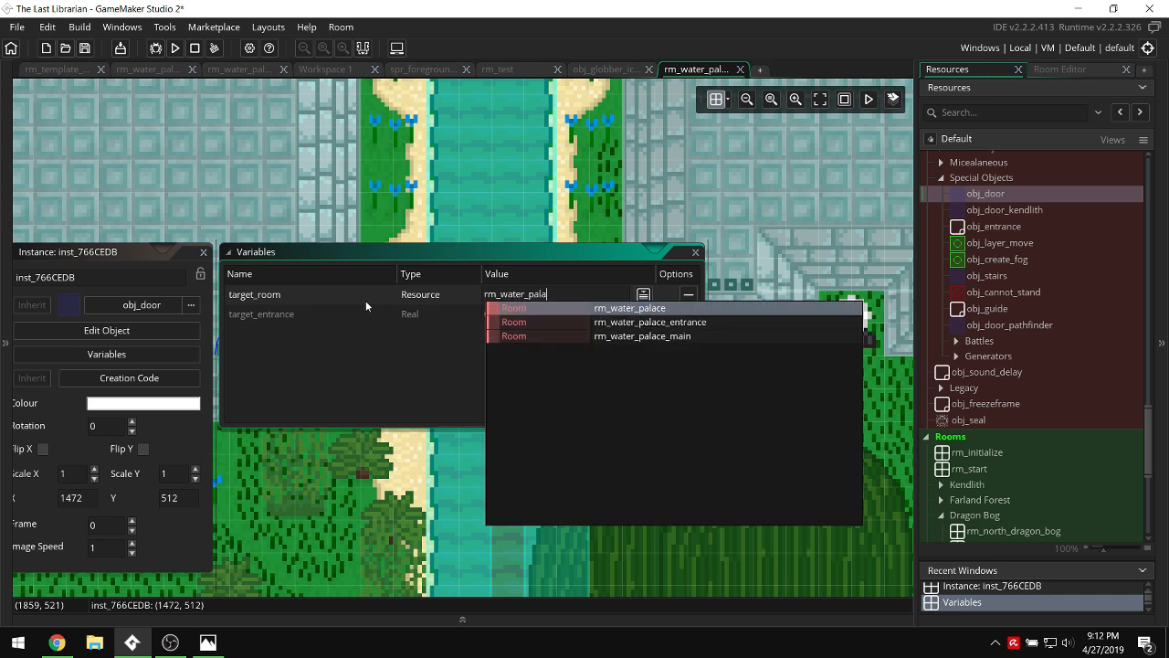
key(Down)
key(Return)
click(687, 314)
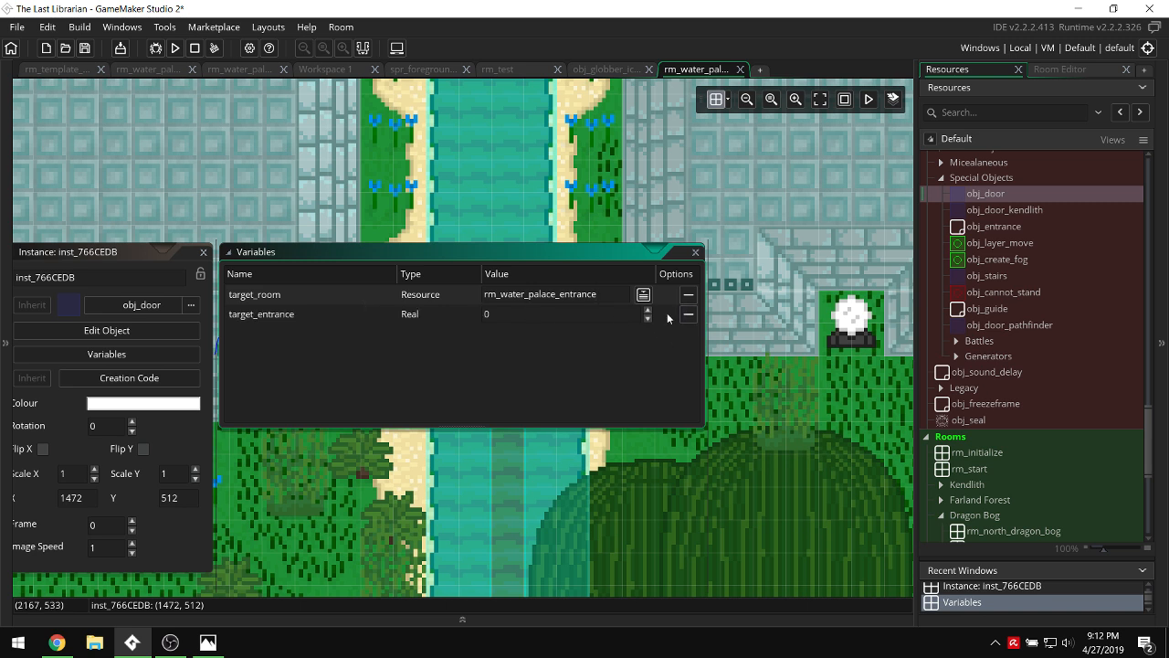
click(694, 316)
middle_drag(264, 218, 526, 217)
click(449, 252)
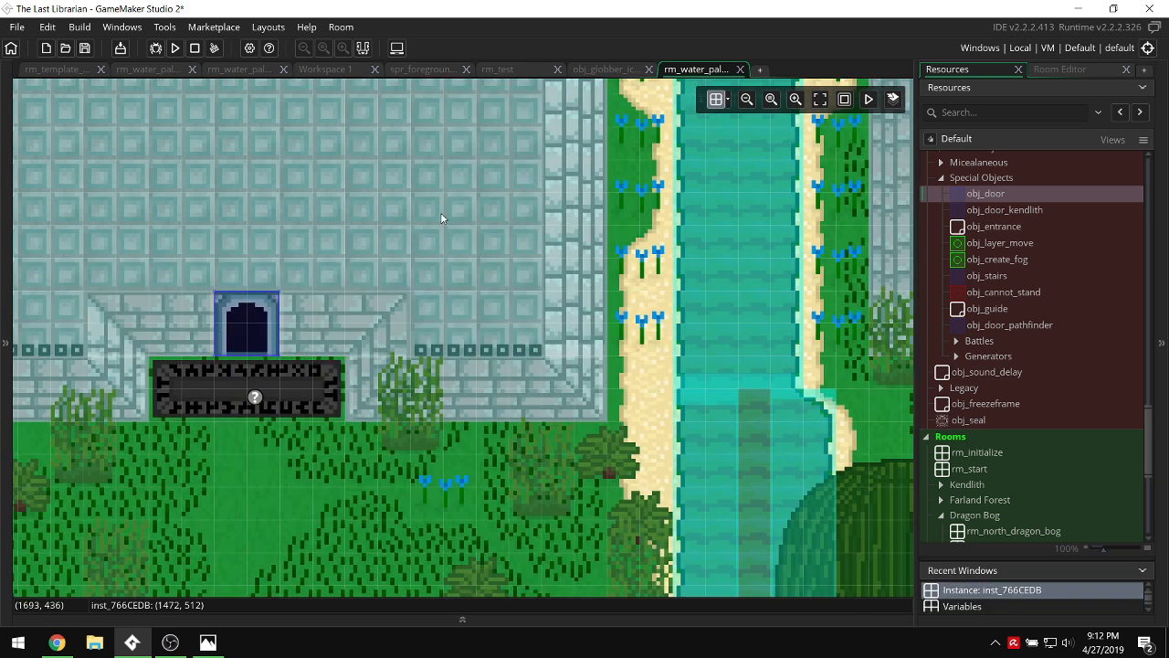
Run the game and continue the saved game from the title screen.
key(F5)
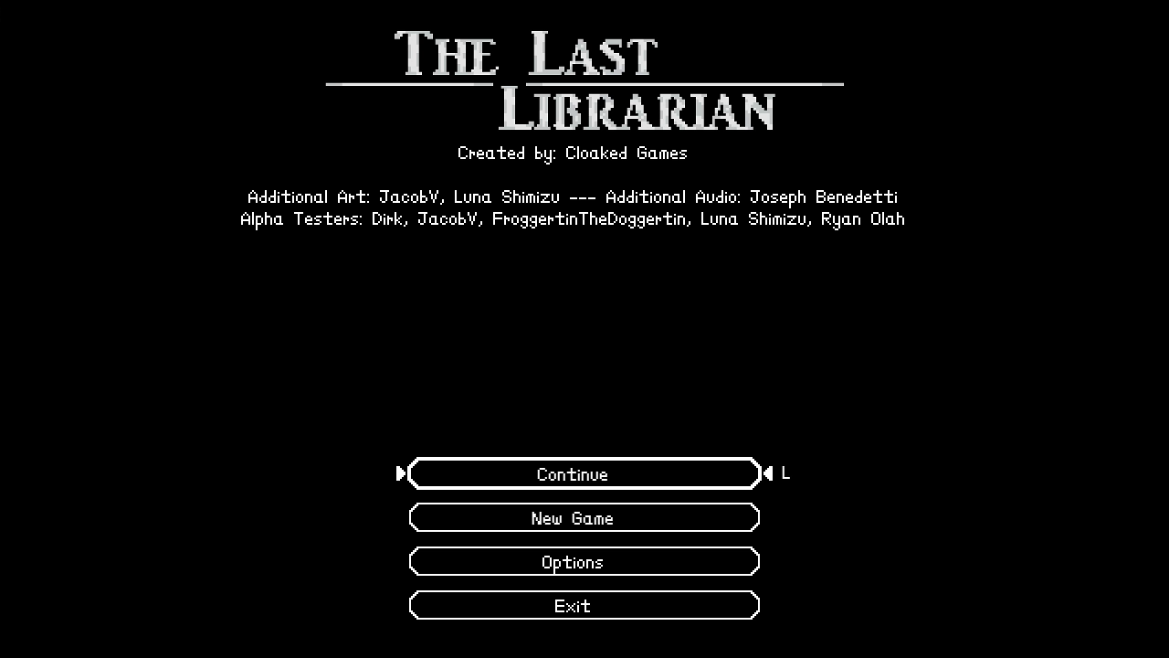
key(l)
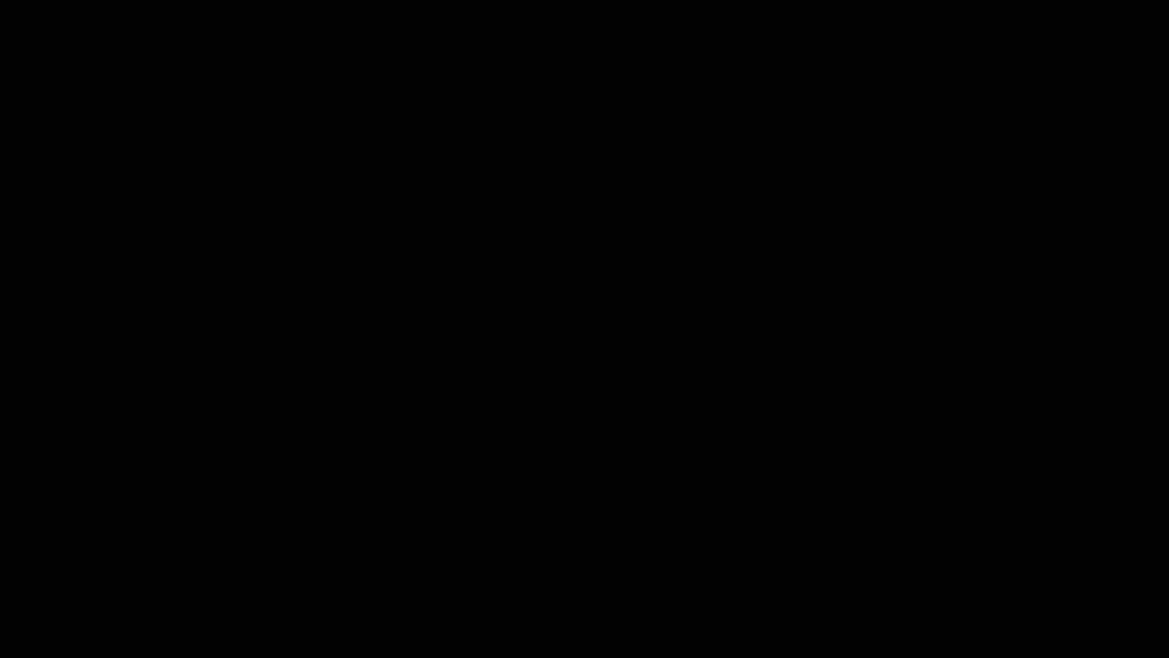
key(Up)
key(Down)
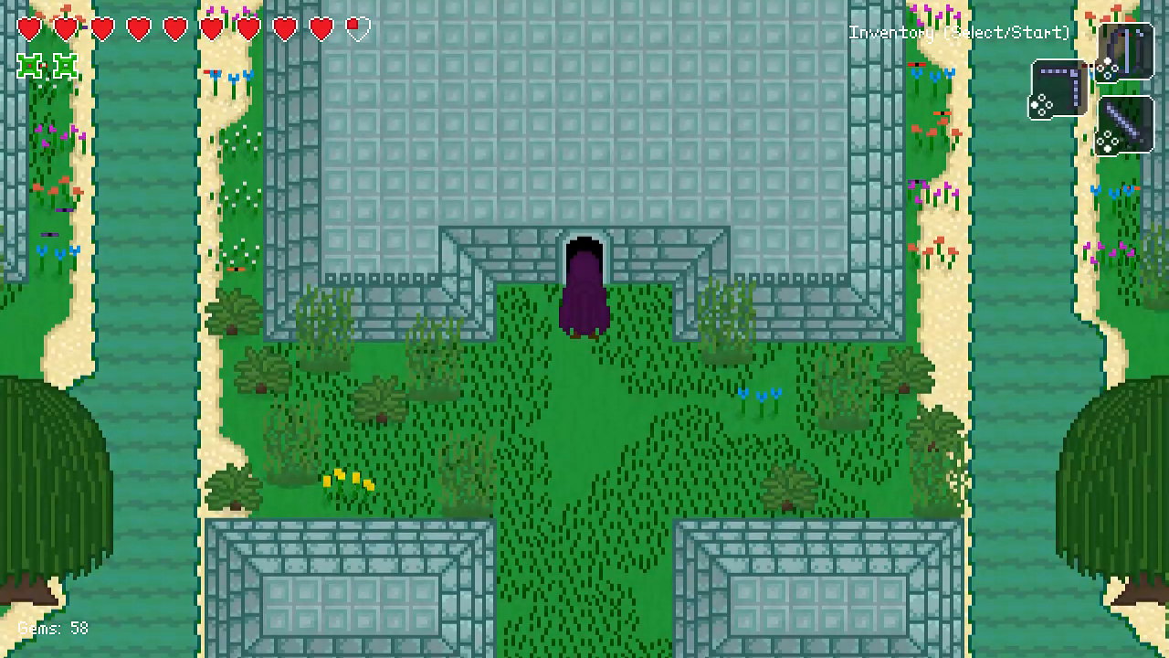
Walk the character back and forth through the outdoor palace doorway to test the transitions to and from the entrance room.
key(Up)
key(Down)
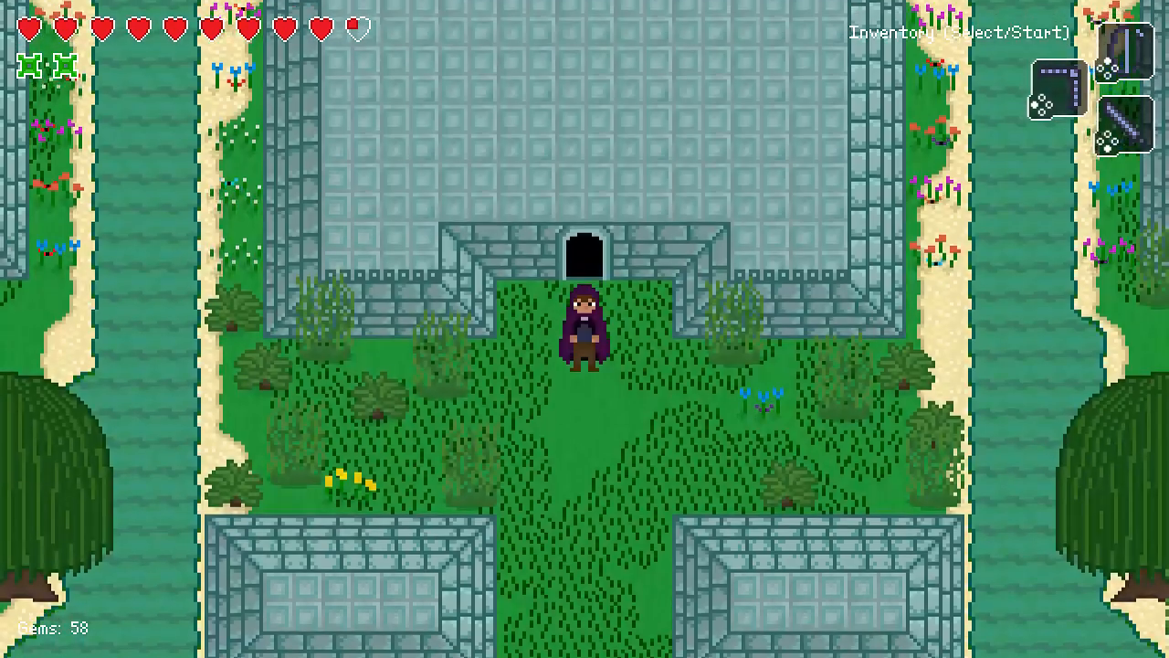
key(Up)
key(Down)
key(Up)
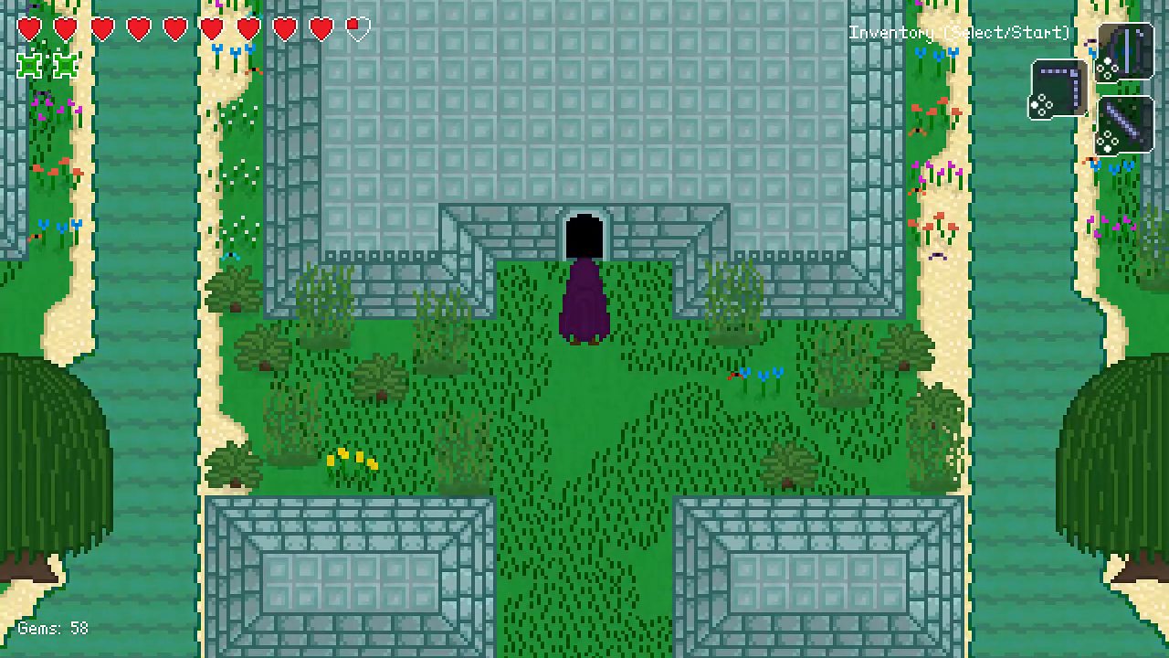
key(Up)
key(Down)
key(Up)
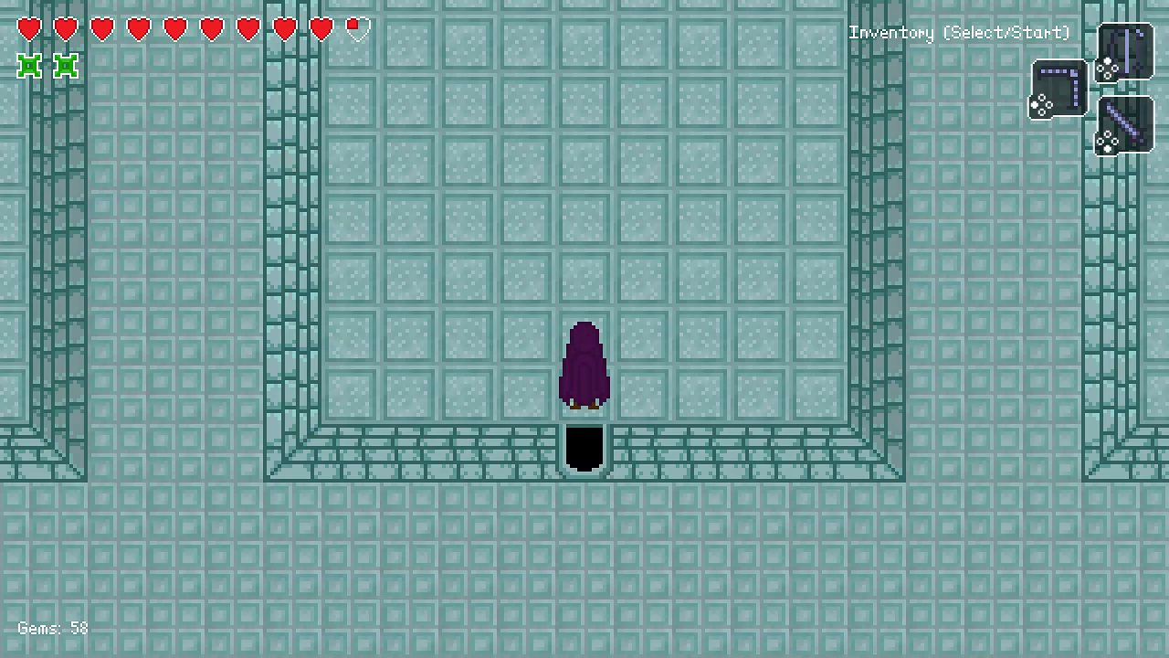
key(Down)
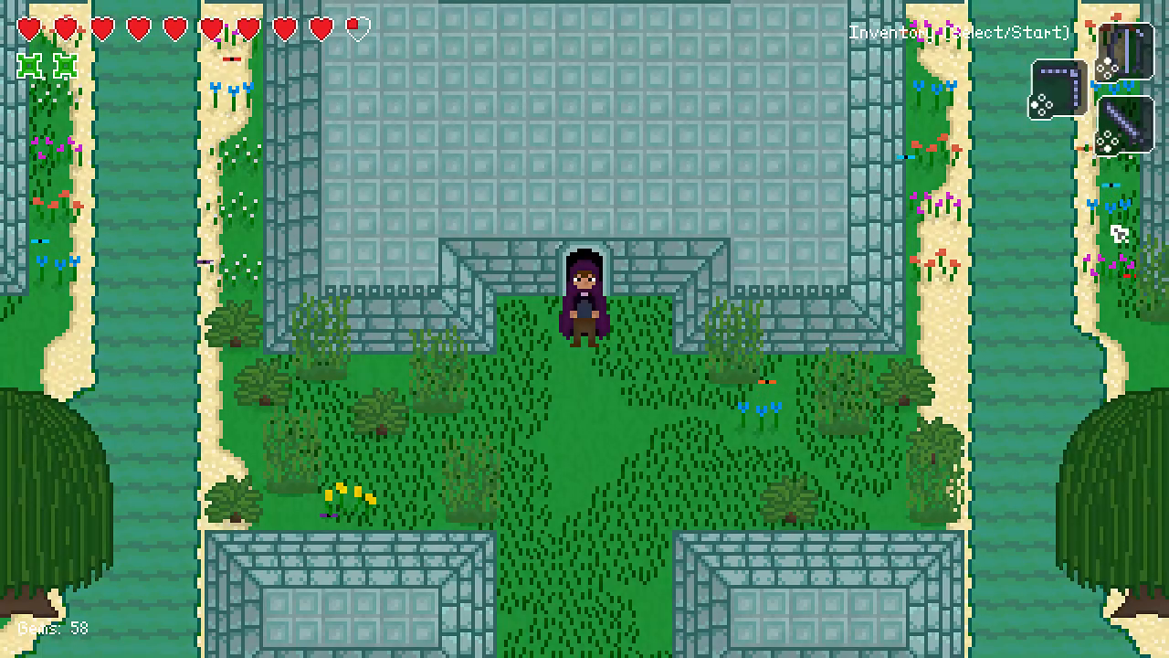
key(Up)
key(Down)
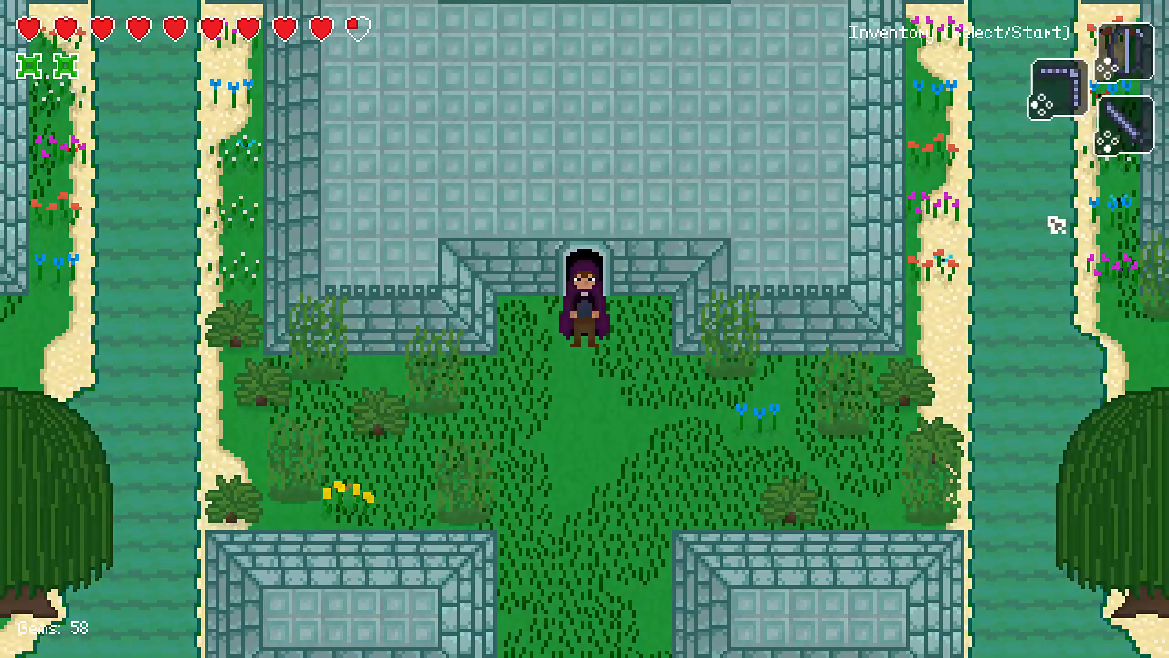
key(Up)
key(Down)
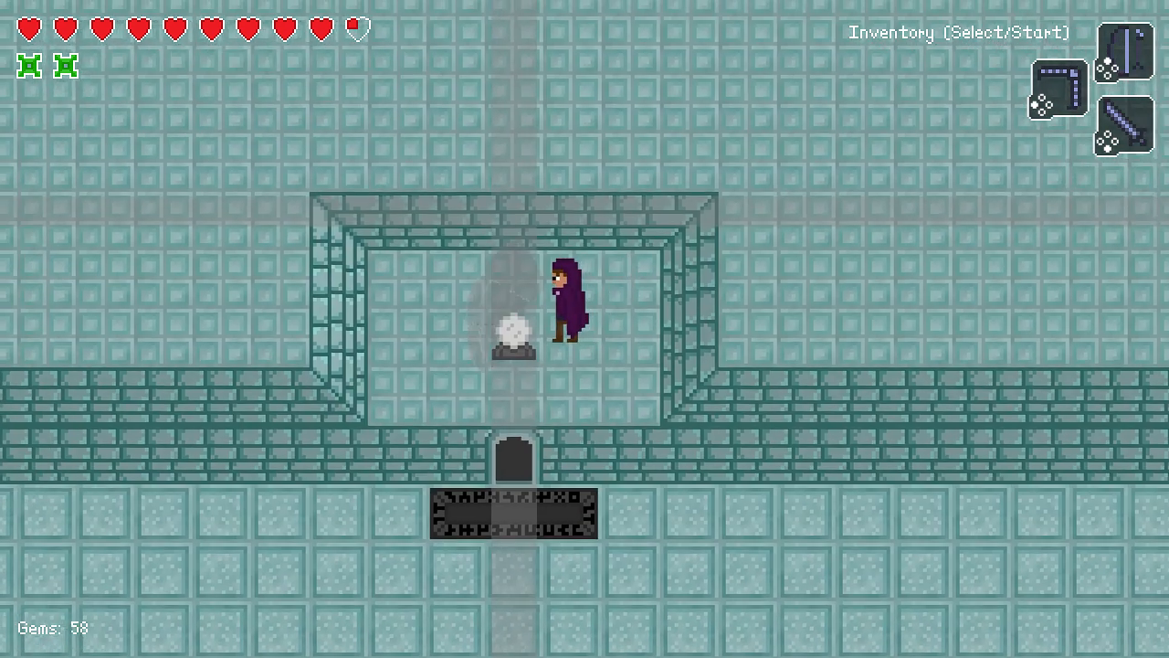
Explore the main palace room from the orb alcove along the water channels, and return through its doorway to the entrance room.
key(Right)
key(Down)
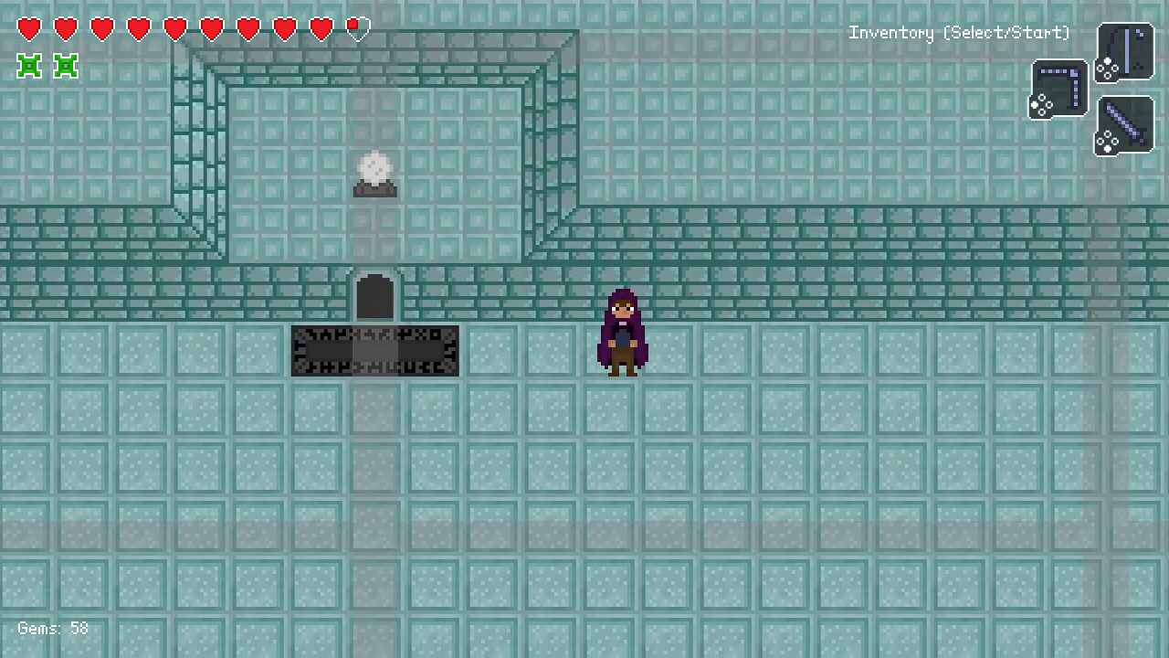
key(Down)
key(Left)
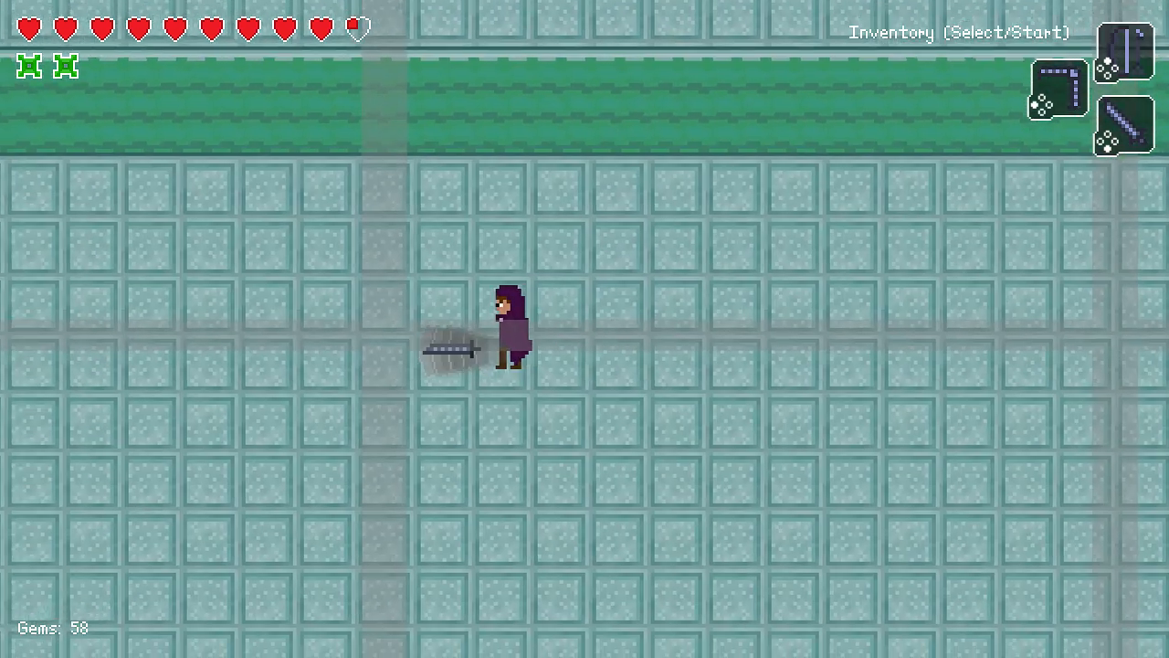
key(Left)
key(Up)
key(Down)
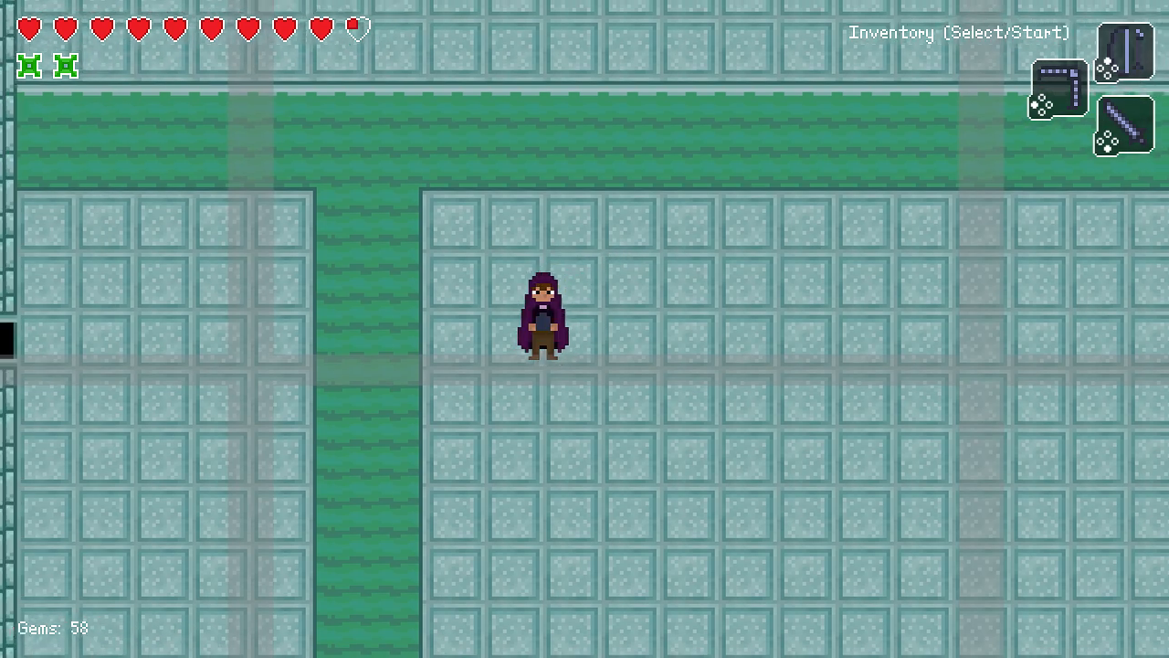
key(space)
key(Left)
key(Down)
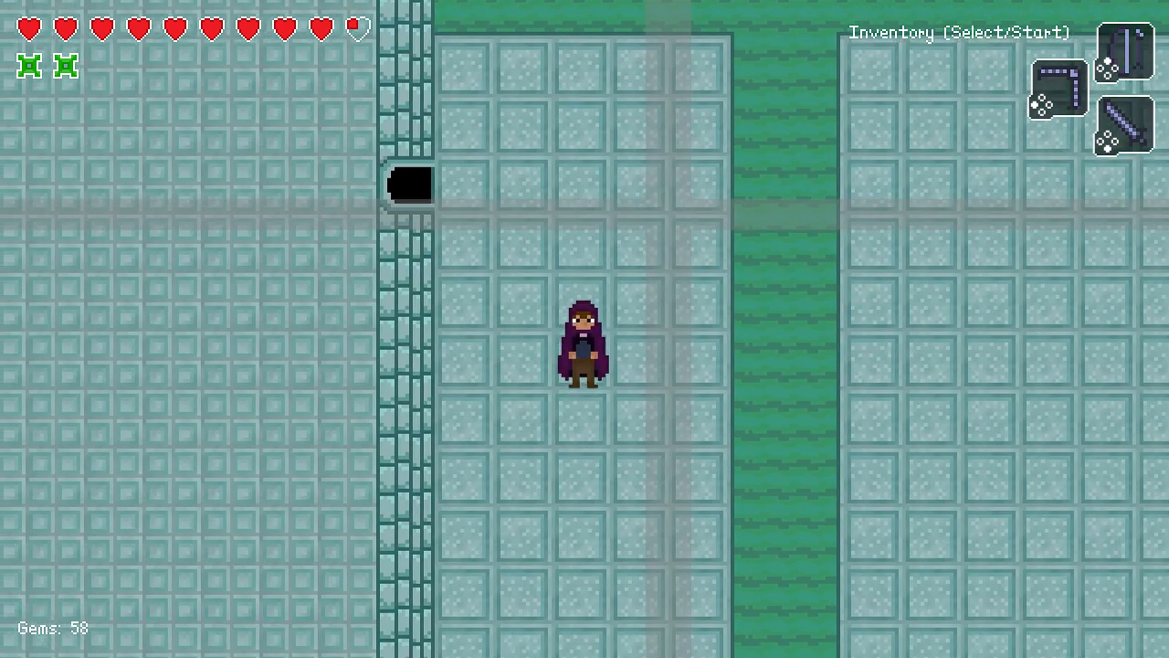
key(space)
key(Down)
key(Right)
key(space)
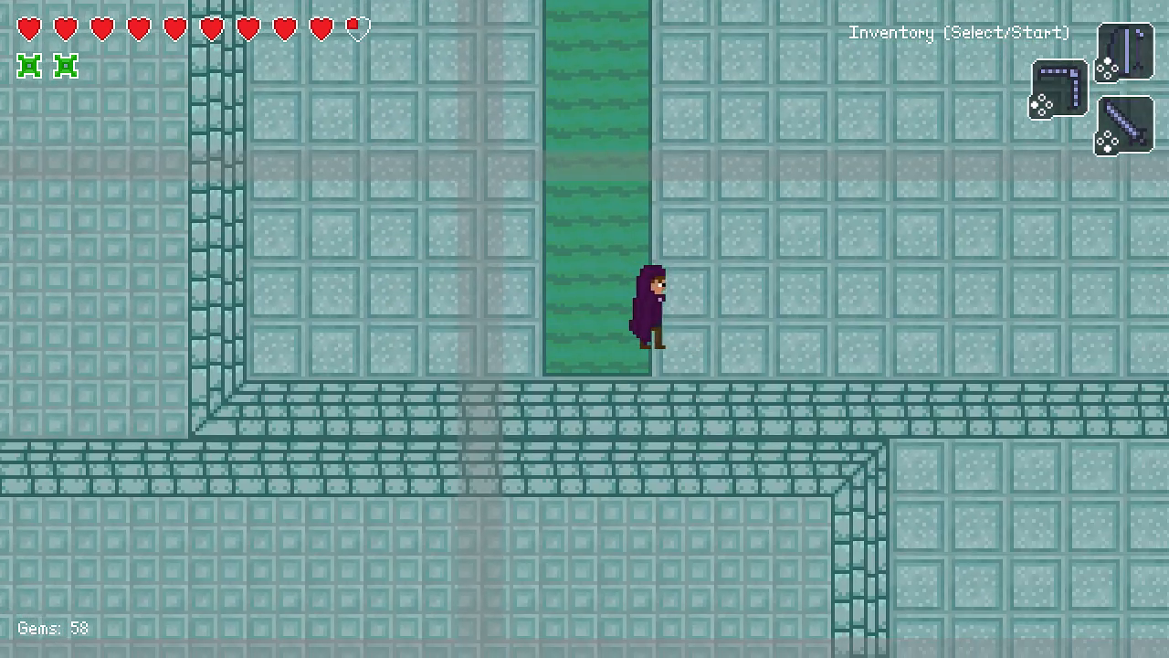
key(Right)
key(Up)
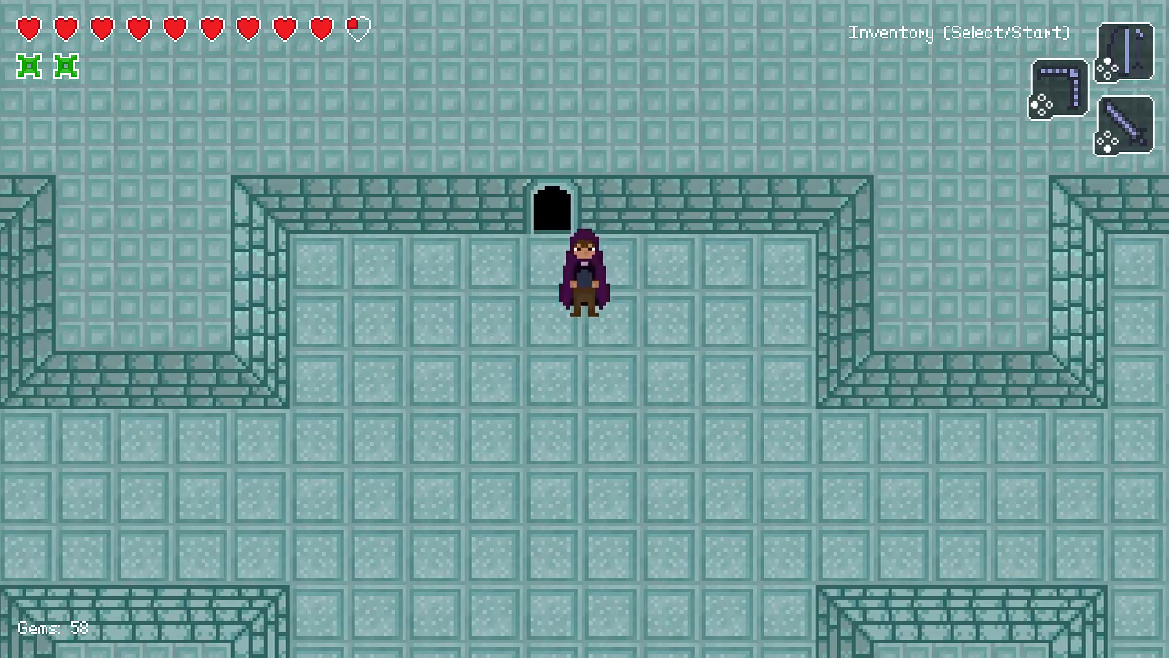
Walk the character down the entrance room's central hall towards the lower doorway and back up to check the layout.
key(Down)
key(space)
key(Down)
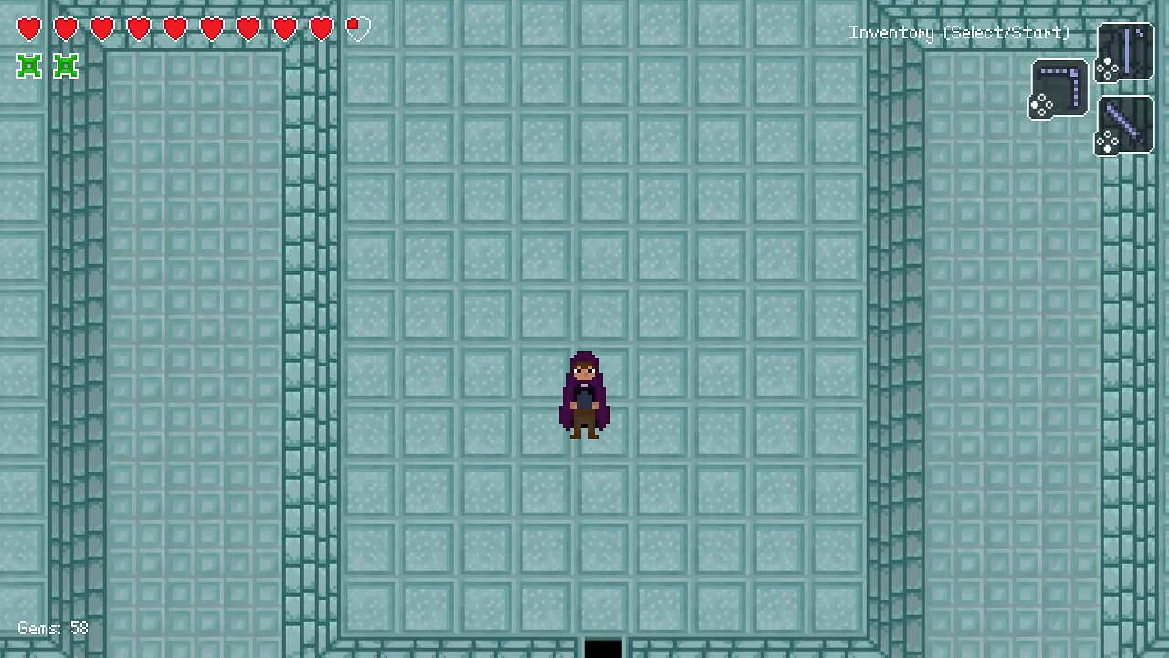
key(Right)
key(Left)
key(Up)
key(space)
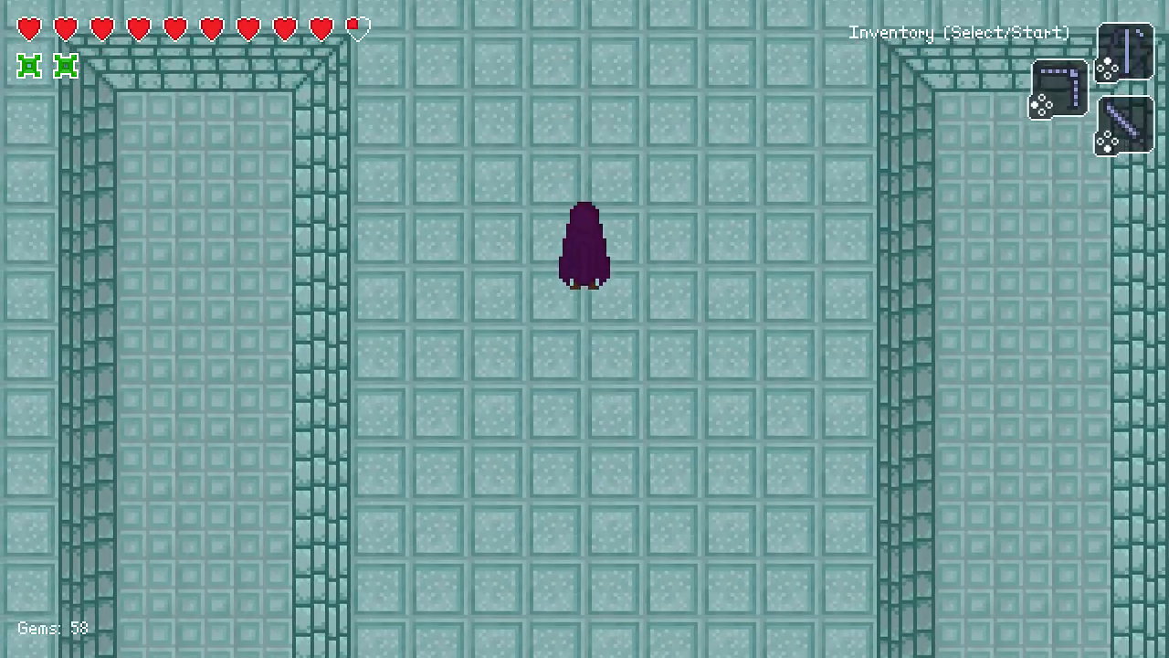
Quit the running game and return to the room editor.
key(Return)
key(Escape)
key(Down)
key(Return)
key(Up)
key(Return)
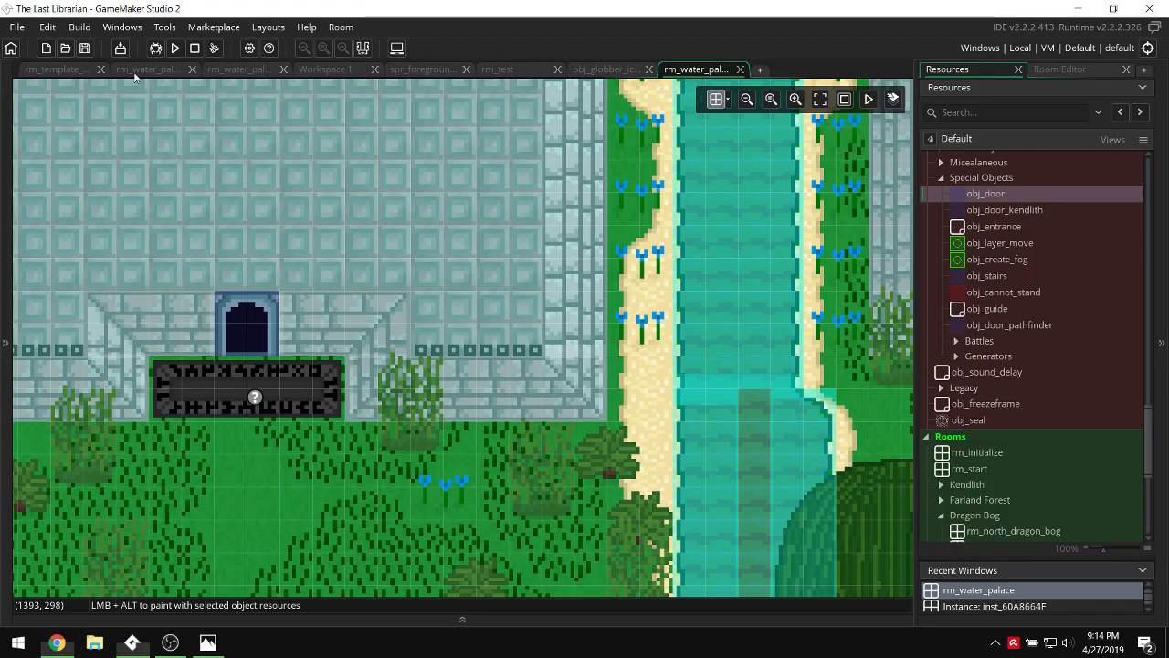
Open rm_water_palace_entrance at its lower doorway and make Tiles_Walls the active layer.
click(137, 73)
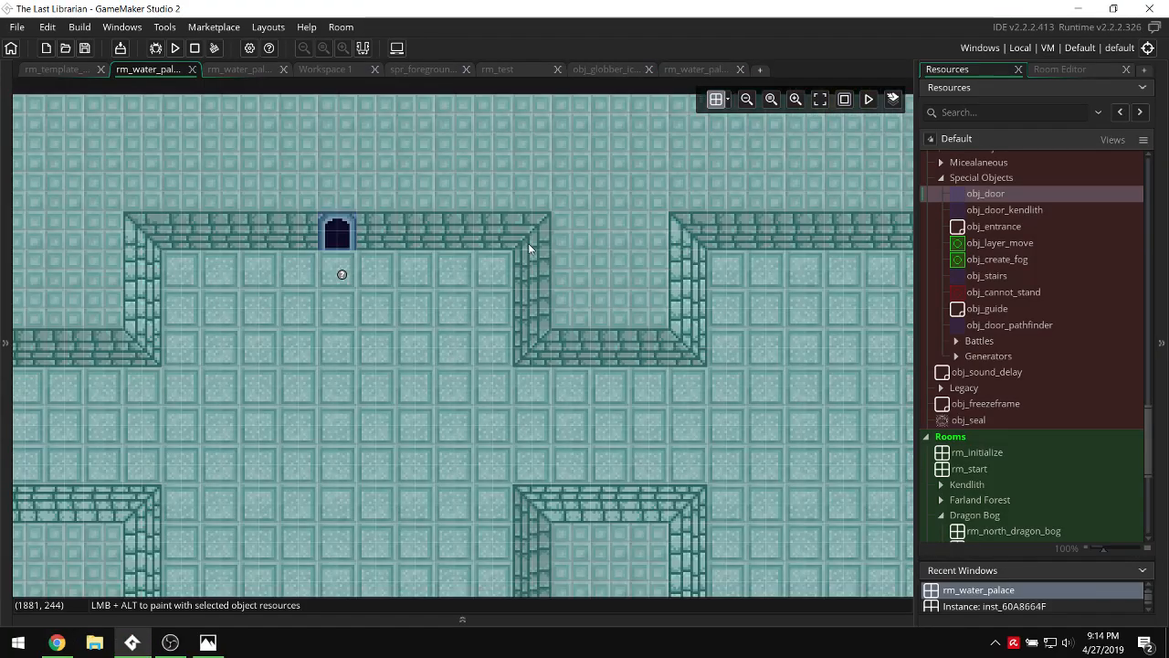
scroll(452, 270, down, 5)
ctrl+scroll(451, 271, down, 2)
ctrl+scroll(451, 266, down, 2)
click(3, 222)
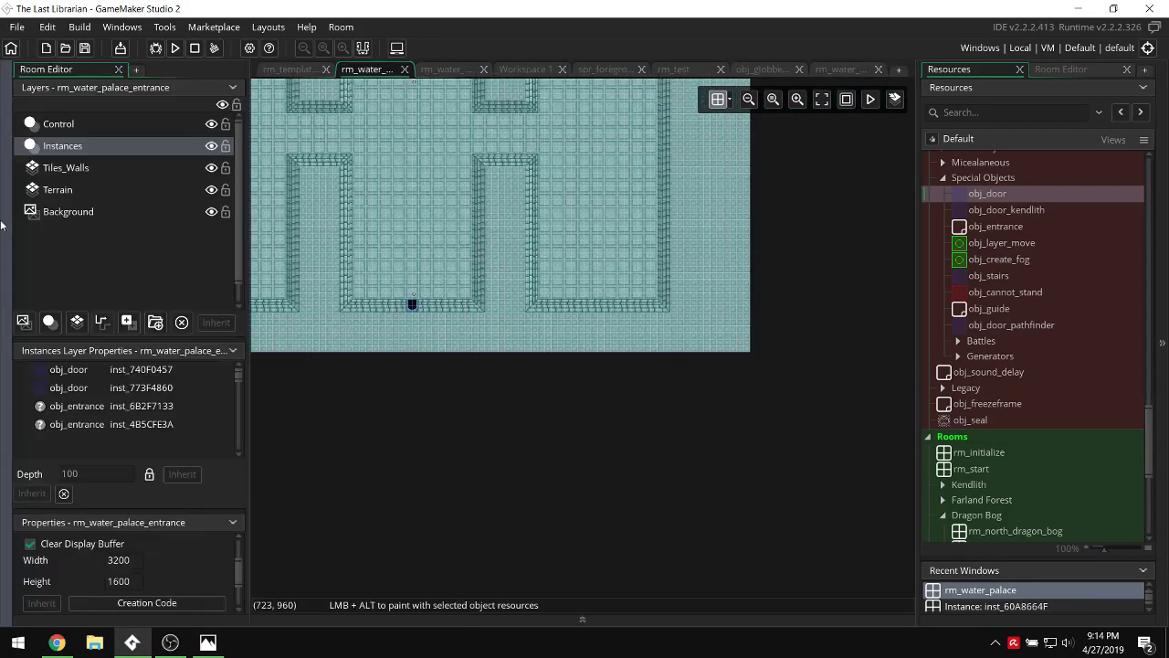
click(62, 187)
ctrl+scroll(357, 281, up, 2)
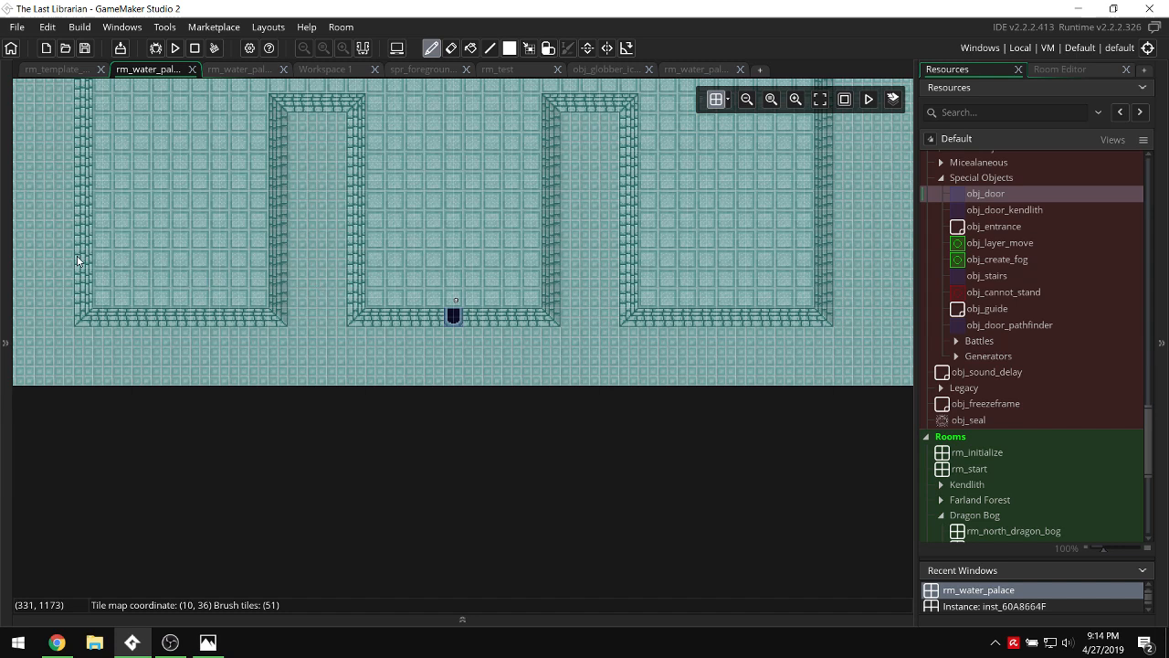
click(2, 183)
click(85, 165)
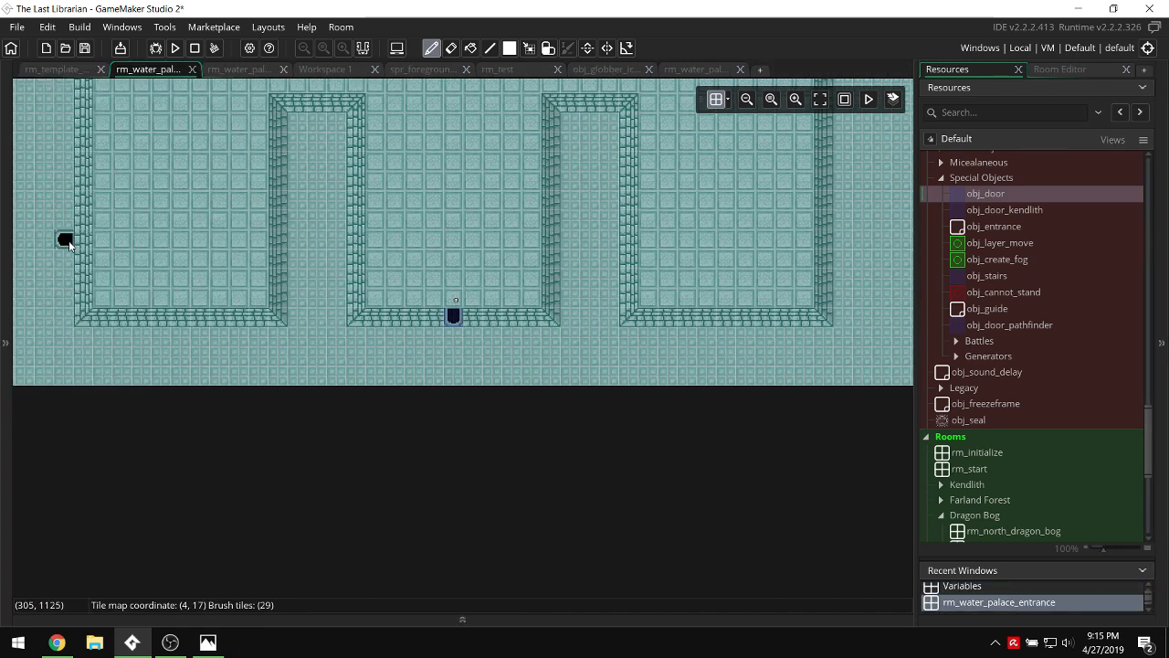
Move the entrance room's lower wall with its doorway two tile rows up and fill the vacated rows with the plain block tile.
key(s)
mouse_move(46, 245)
mouse_down()
mouse_move(742, 343)
mouse_move(851, 341)
mouse_up()
key(ctrl+x)
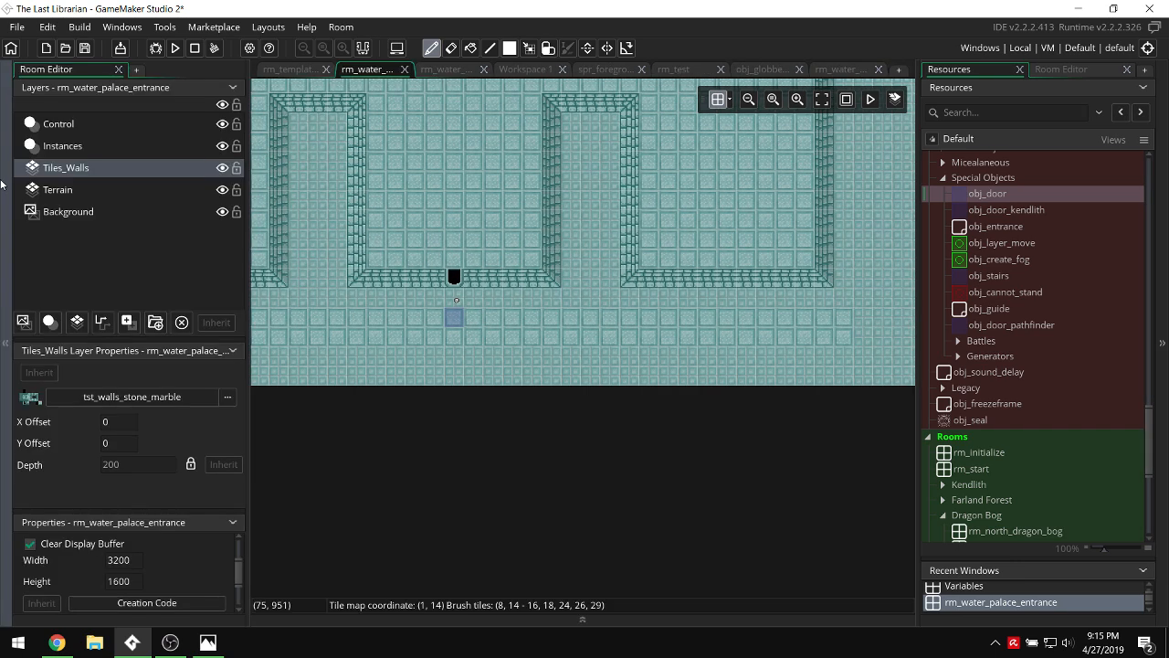
click(1059, 69)
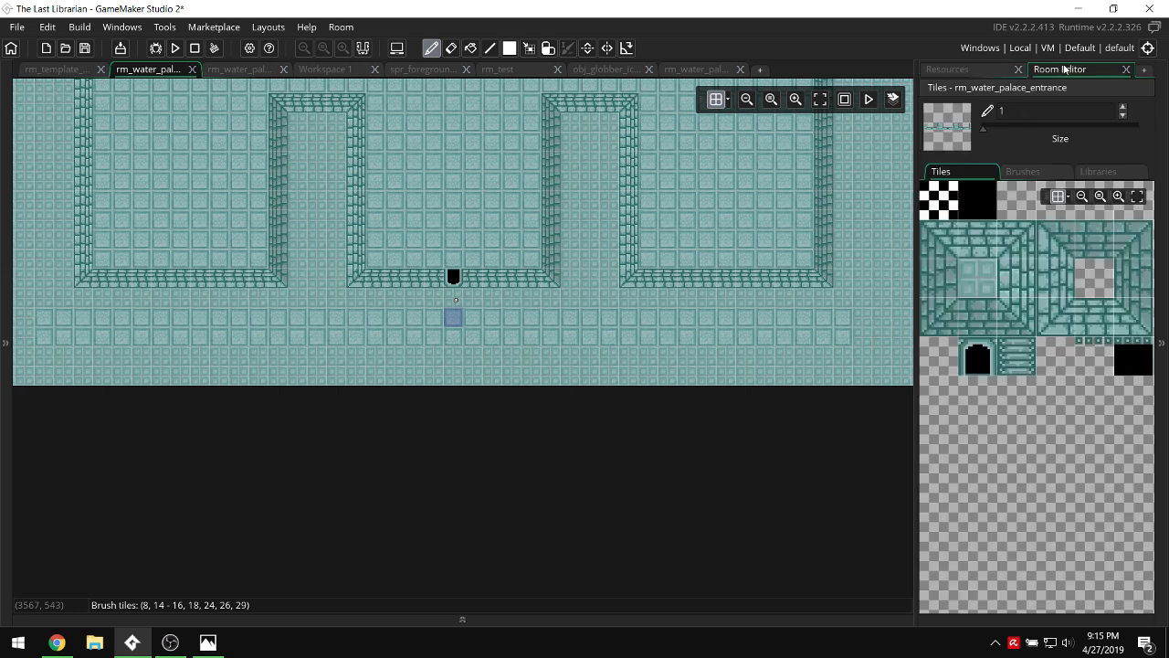
click(978, 277)
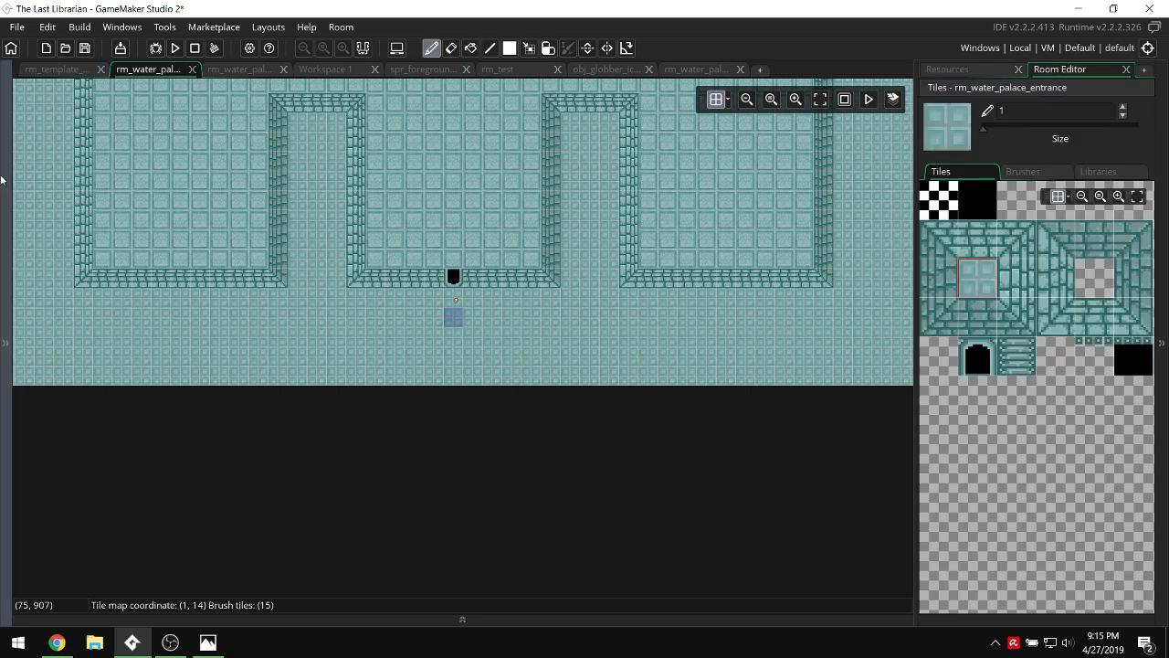
On the Instances layer, move the lower obj_door onto the relocated doorway and its obj_entrance just in front of it.
mouse_move(4, 179)
click(51, 147)
ctrl+scroll(388, 317, up, 2)
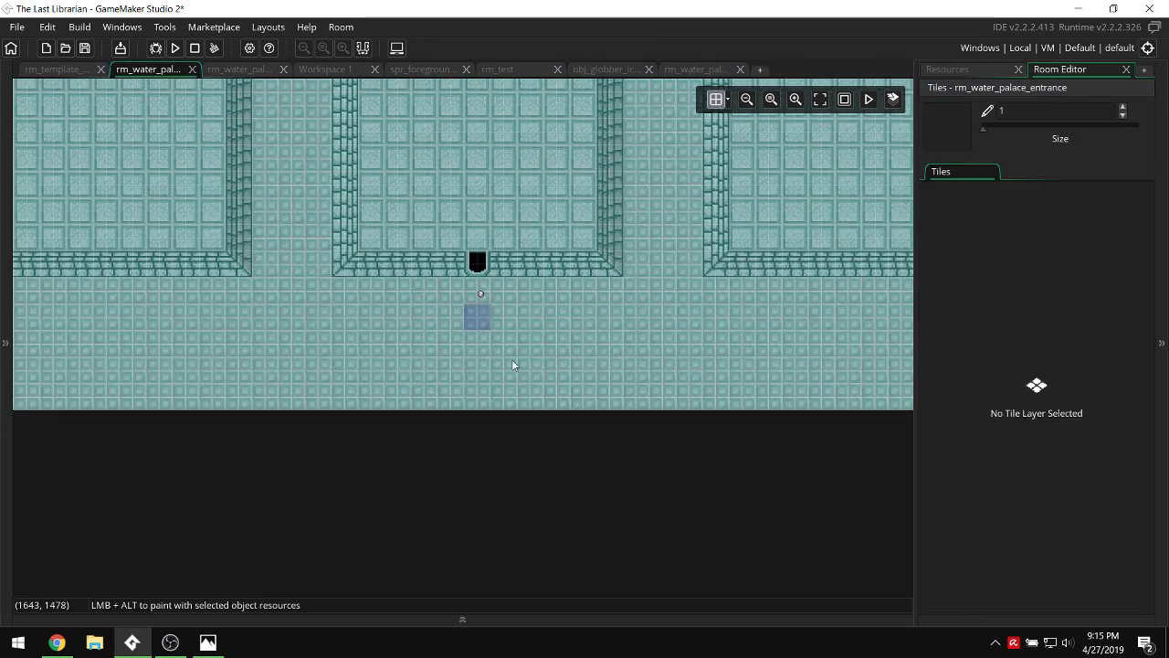
ctrl+scroll(471, 274, up, 2)
drag(456, 274, 509, 248)
click(550, 182)
Make Tiles_Walls the active layer of the entrance room and select autotile_1 from the auto tile library.
scroll(550, 204, up, 3)
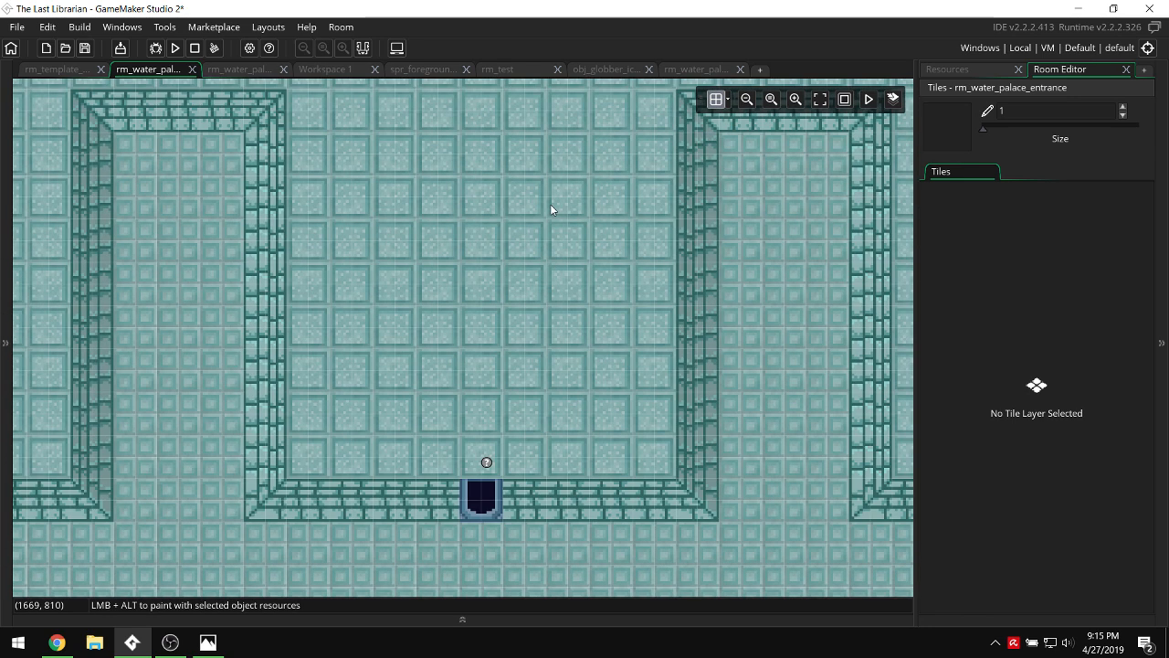
ctrl+scroll(576, 204, down, 2)
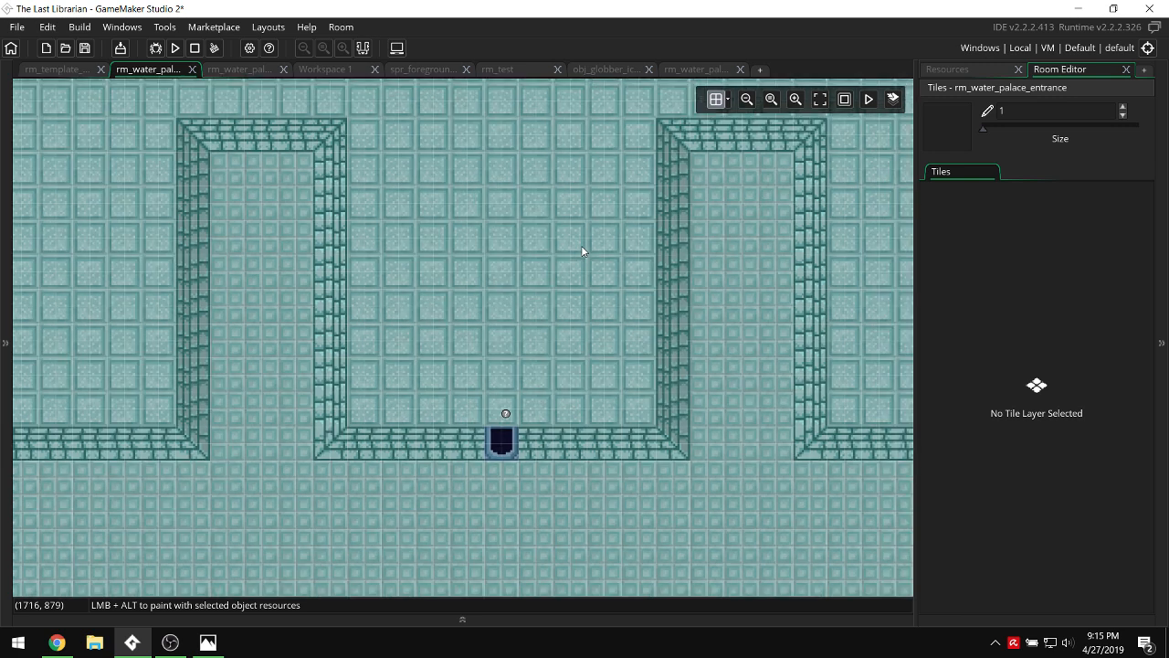
scroll(581, 249, up, 5)
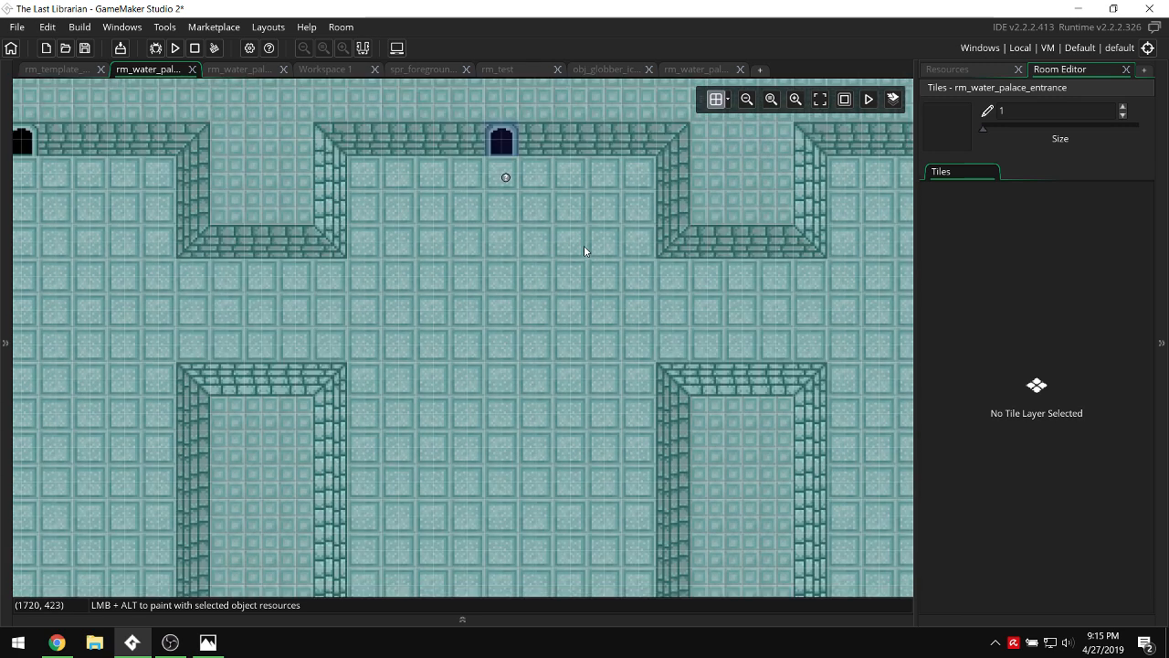
scroll(588, 246, down, 4)
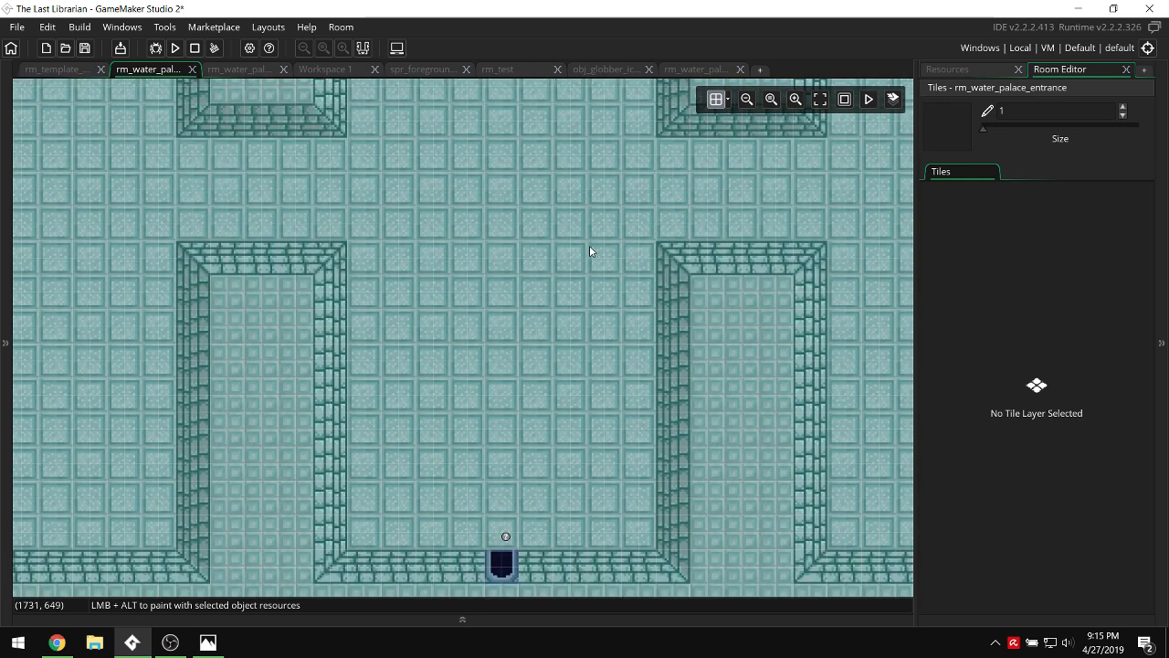
click(6, 182)
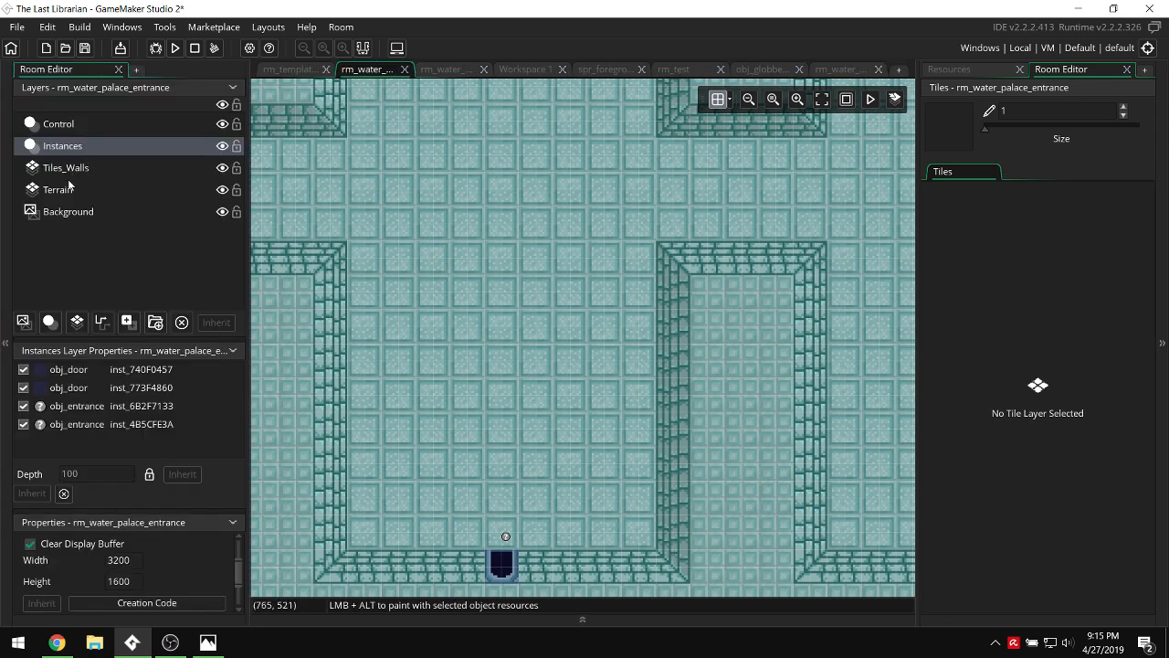
click(72, 170)
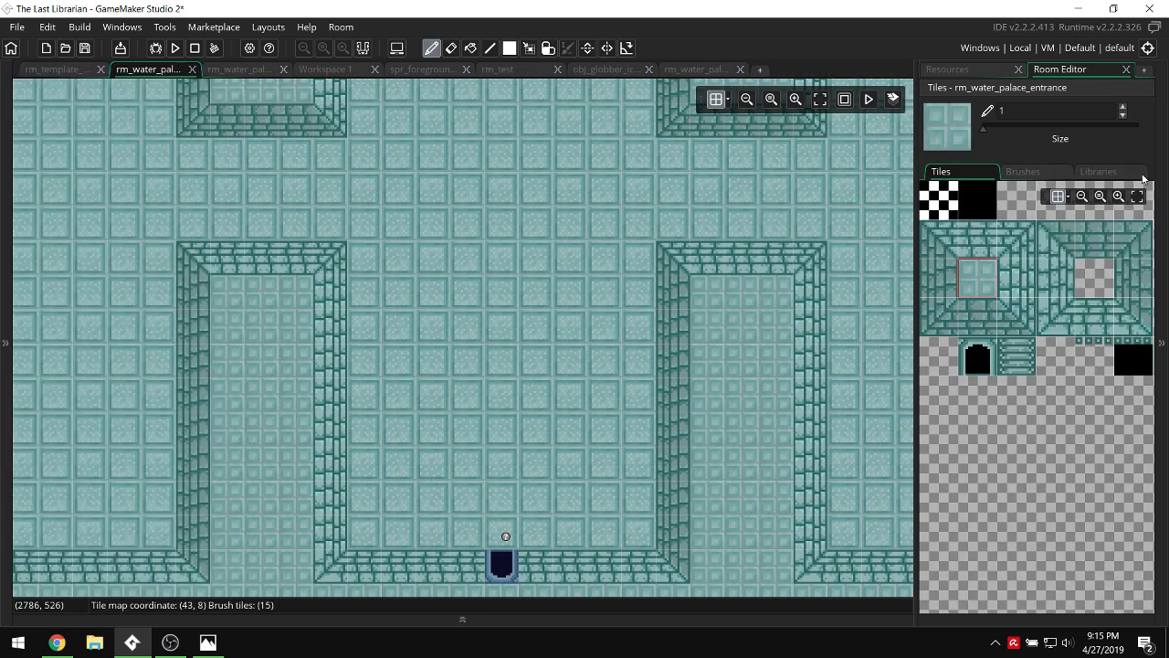
click(1098, 171)
click(959, 206)
Try notching the corners of the wall blocks that separate the three chambers, above and below the connecting passages, with autotile_1.
drag(694, 254, 807, 251)
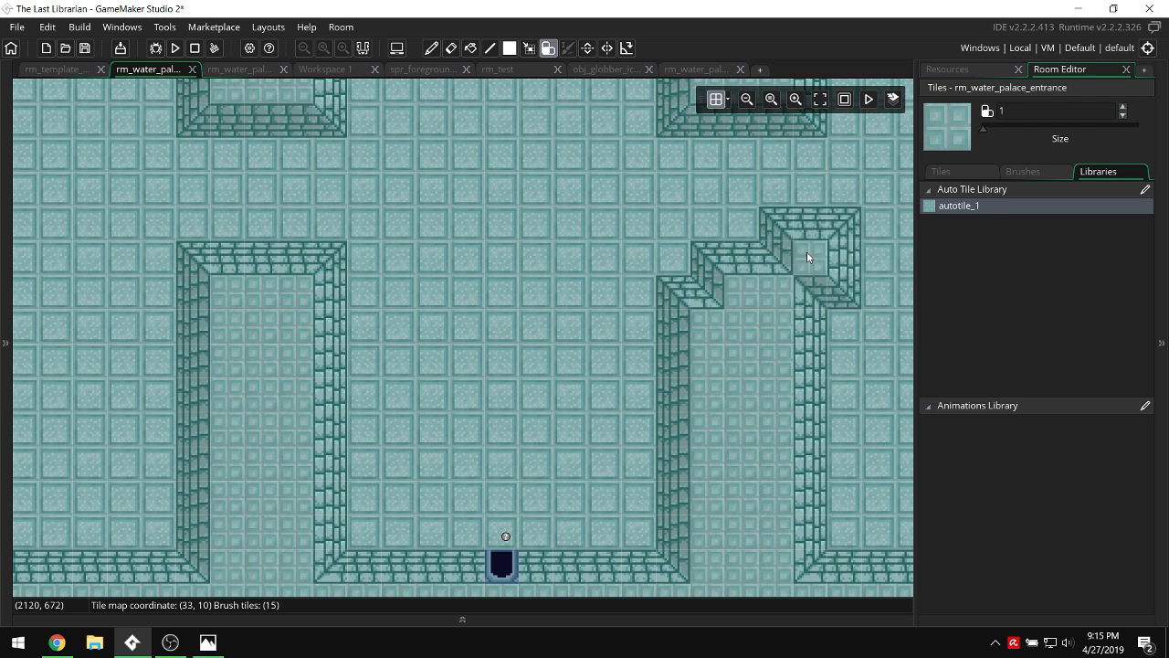
scroll(783, 157, right, 2)
scroll(696, 212, up, 2)
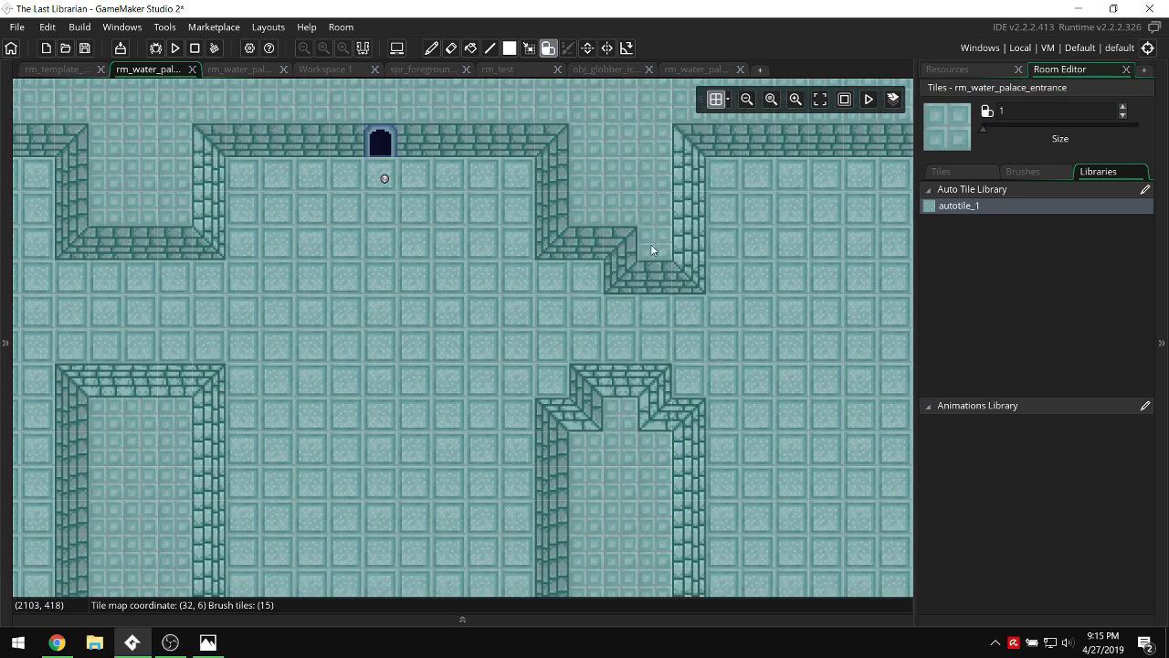
scroll(382, 224, left, 2)
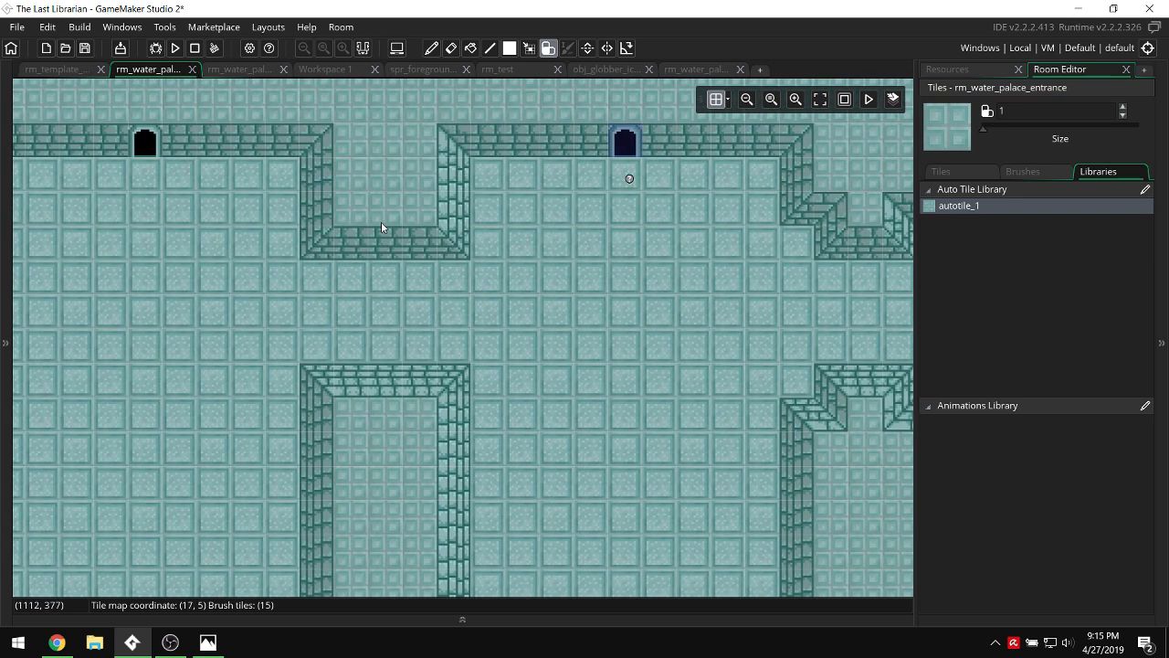
right_click(452, 250)
right_click(351, 243)
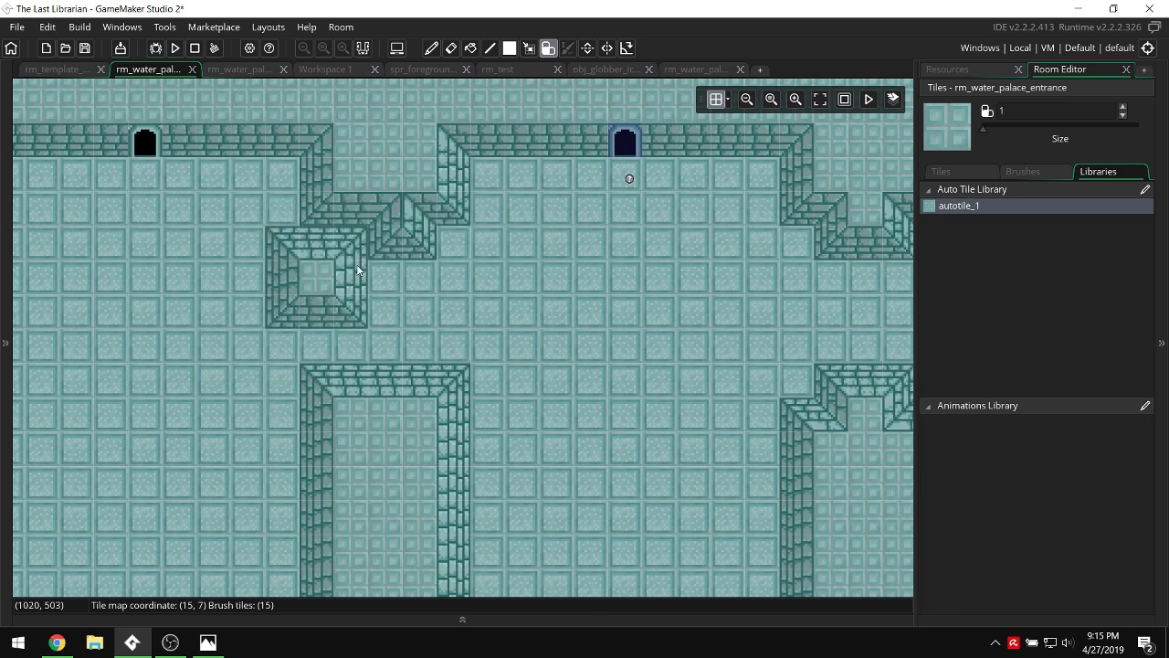
click(384, 227)
right_click(331, 378)
right_click(457, 381)
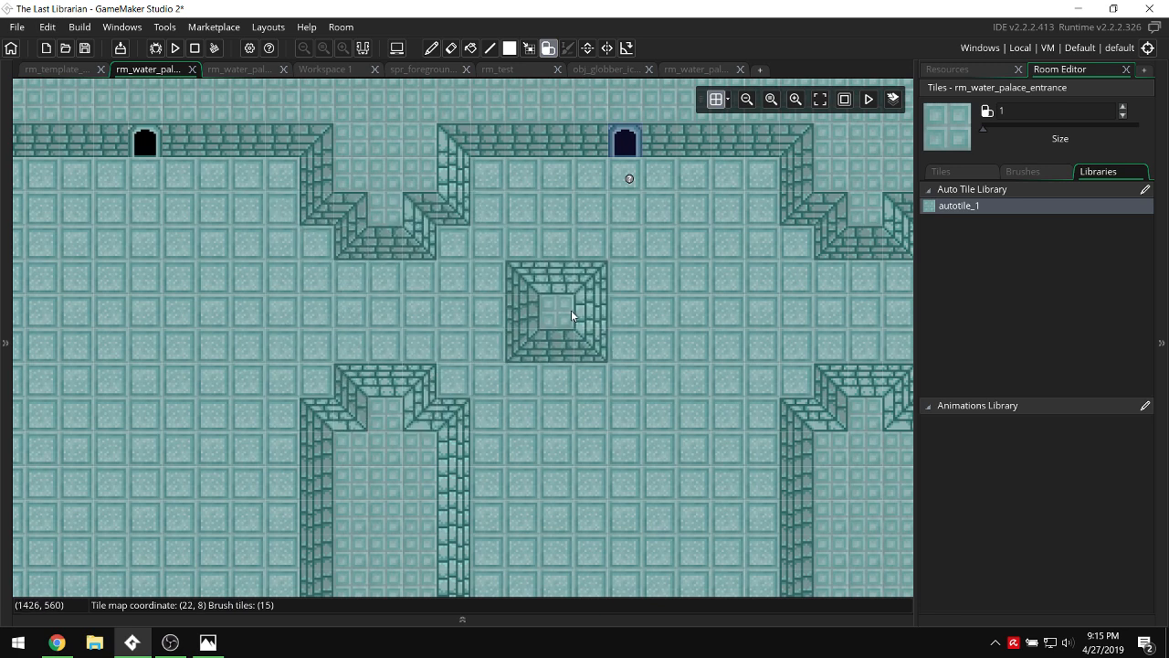
scroll(624, 280, down, 2)
scroll(531, 274, right, 1)
ctrl+scroll(497, 269, down, 1)
scroll(497, 268, up, 1)
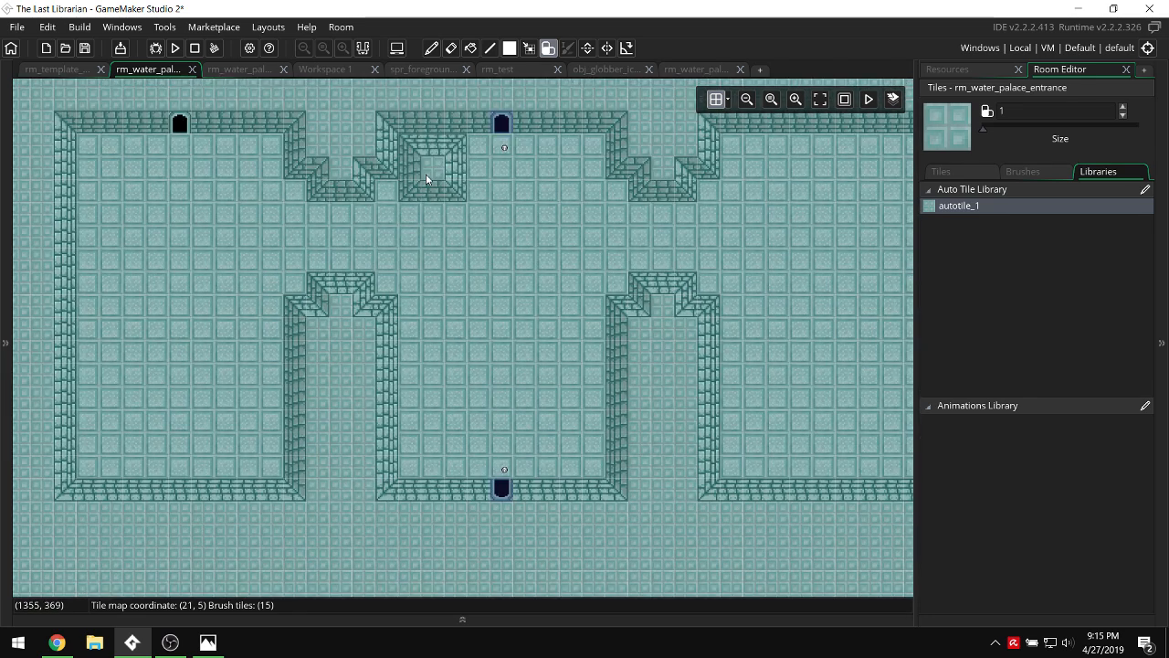
Undo the corner notches on the wall blocks between the chambers.
key(ctrl+z)
key(ctrl+z)
key(ctrl+z)
key(ctrl+z)
key(ctrl+z)
key(ctrl+z)
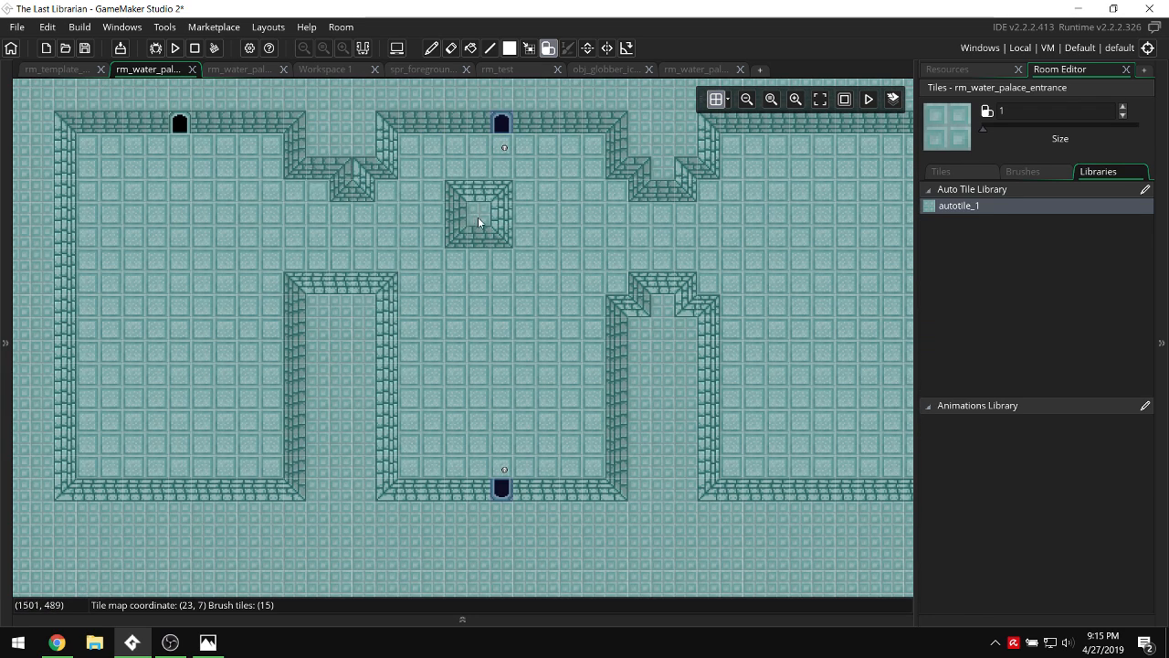
key(ctrl+z)
key(ctrl+z)
key(ctrl+z)
key(ctrl+z)
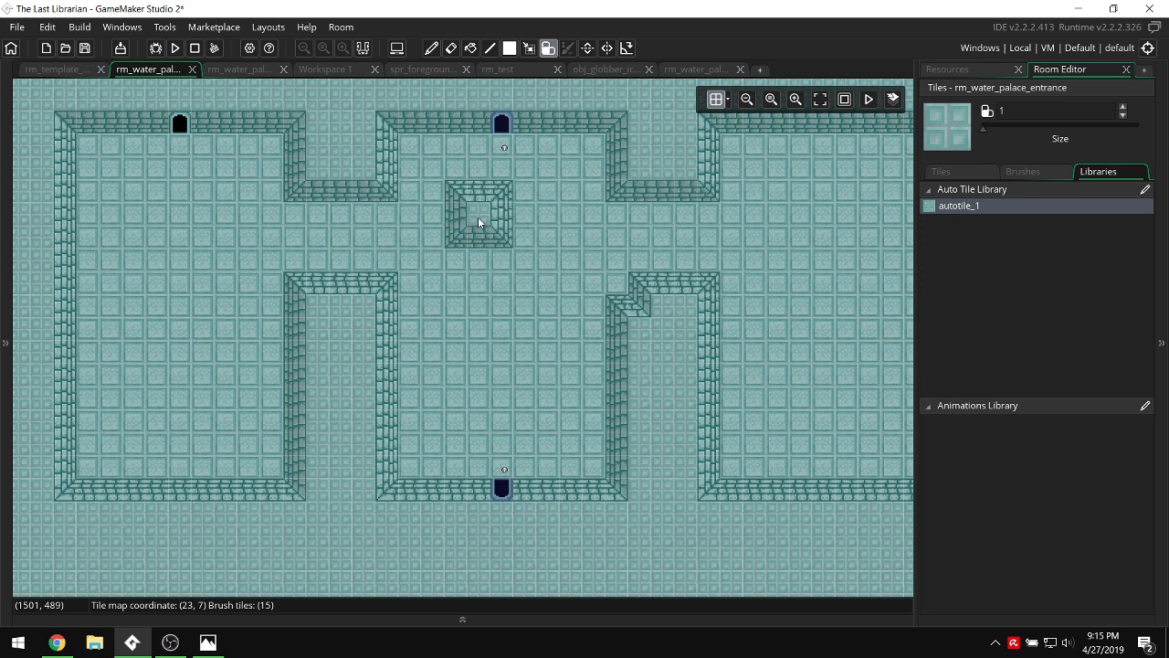
Try widening the lower dividing wall blocks one tile into the middle and right chambers.
ctrl+scroll(480, 354, down, 1)
ctrl+scroll(587, 391, up, 1)
drag(587, 391, 594, 283)
drag(333, 279, 323, 402)
middle_drag(774, 337, 652, 337)
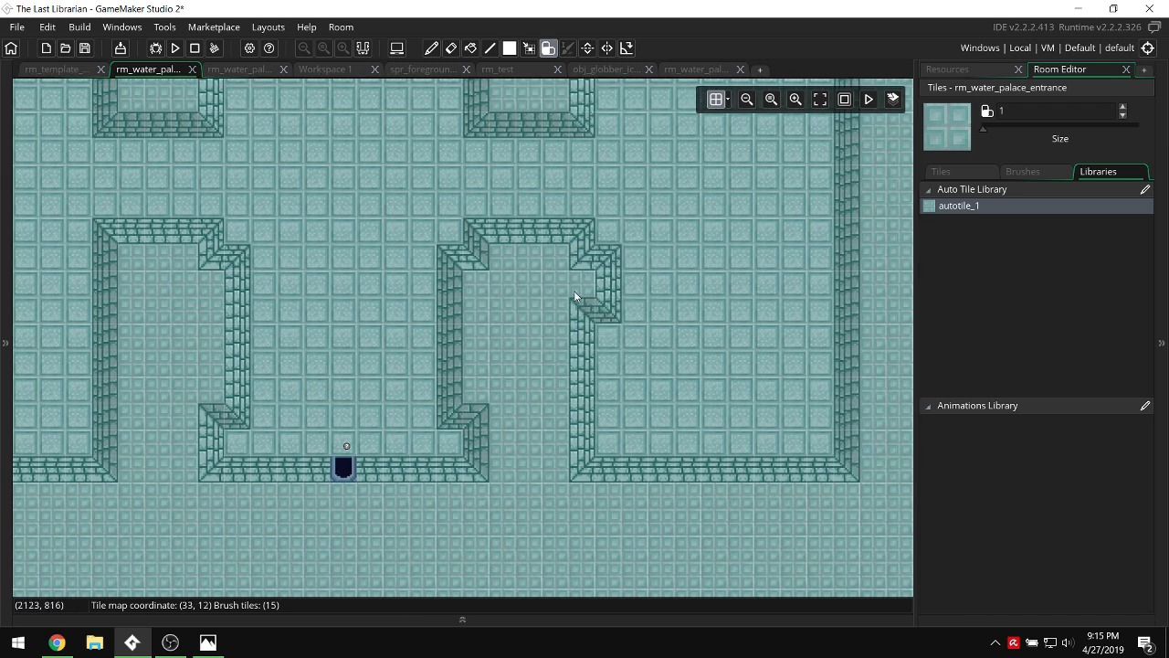
drag(572, 295, 574, 390)
Undo the widening of the lower dividing wall blocks.
key(ctrl+z)
key(ctrl+z)
key(ctrl+z)
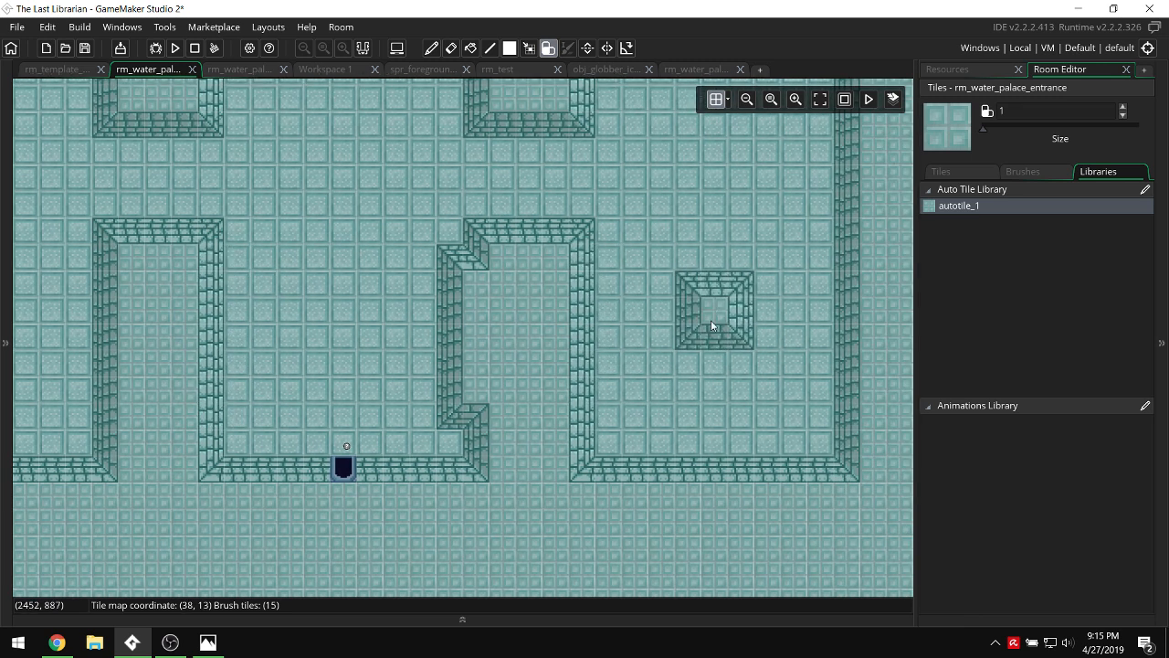
Try stepping both lower corners of the right chamber inward with autotile_1.
scroll(710, 319, right, 1)
scroll(672, 374, up, 1)
scroll(648, 417, down, 1)
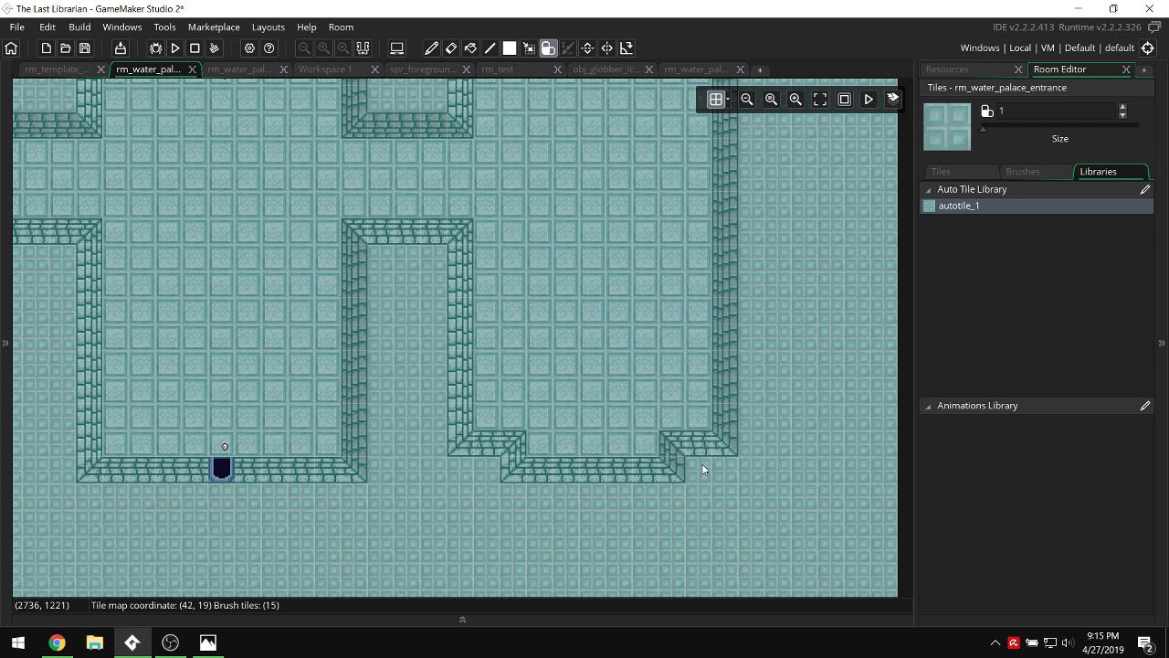
click(451, 416)
click(726, 408)
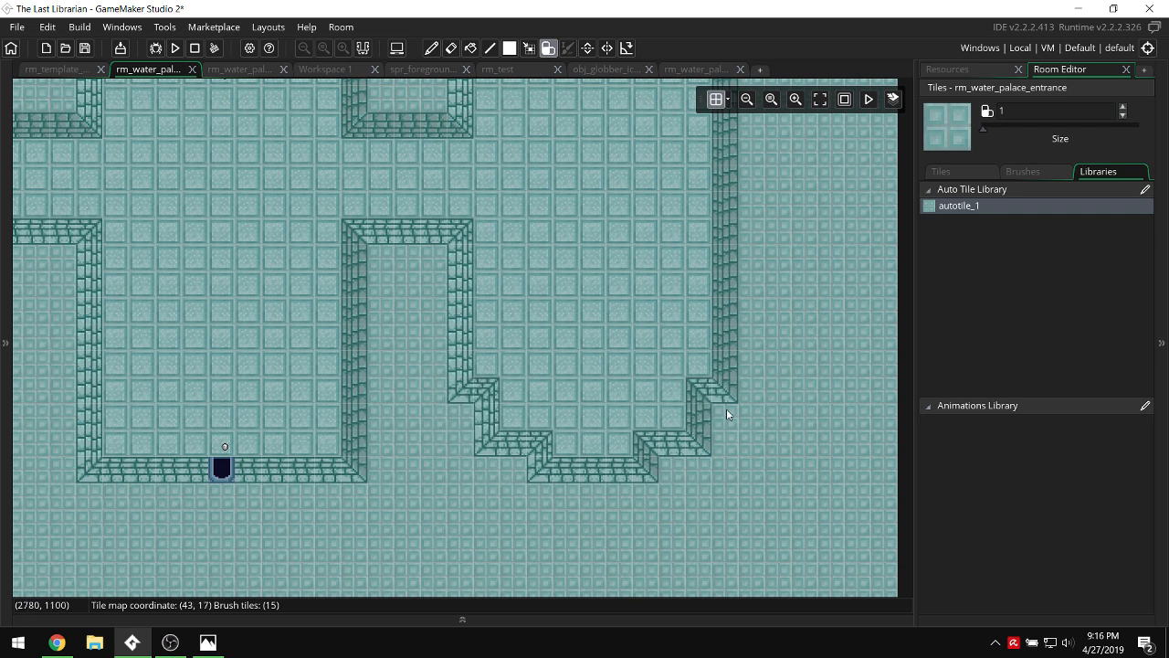
scroll(746, 338, up, 1)
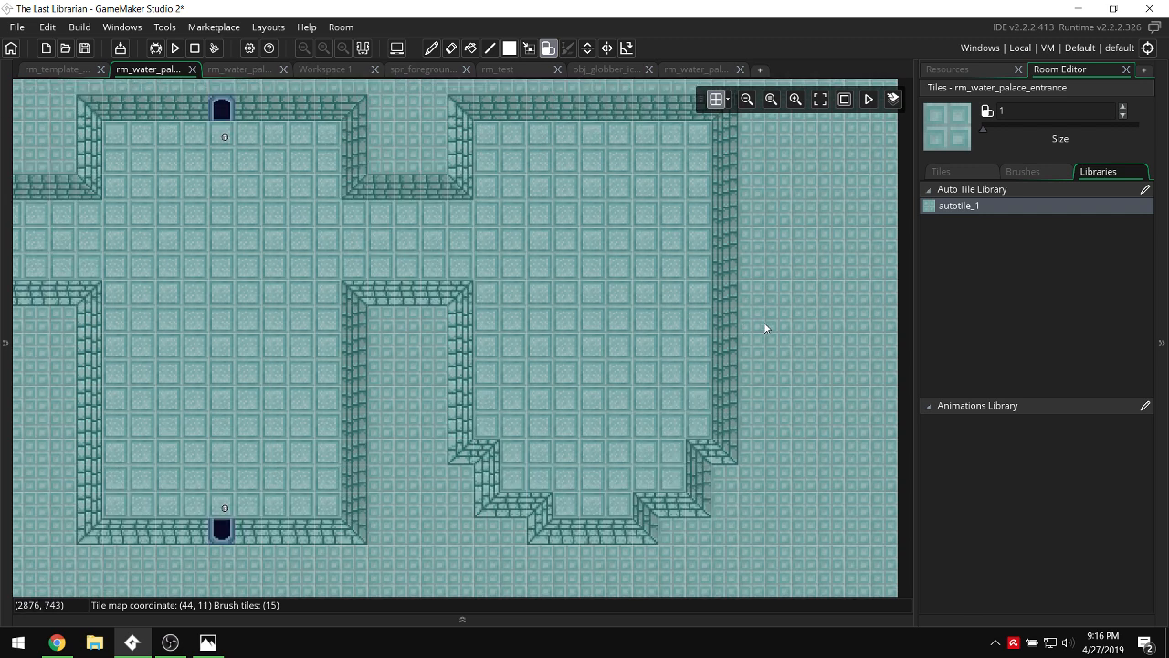
scroll(630, 297, up, 2)
scroll(615, 294, down, 4)
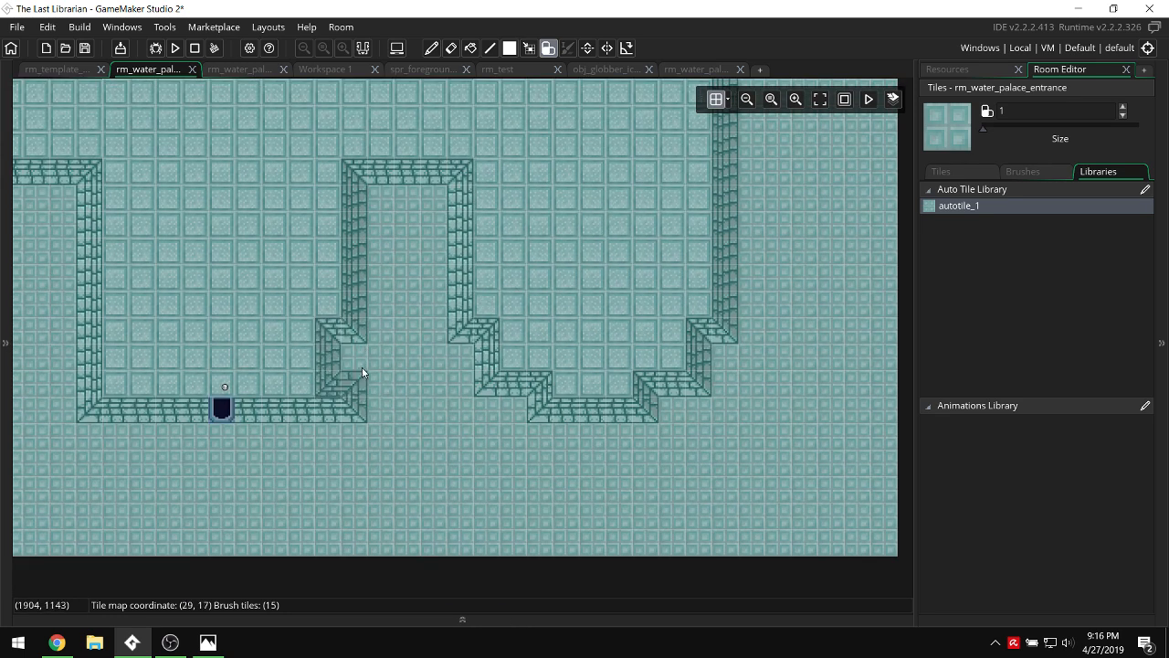
Try stepping both lower corners of the middle chamber inward around its lower doorway.
click(363, 390)
click(314, 421)
click(122, 415)
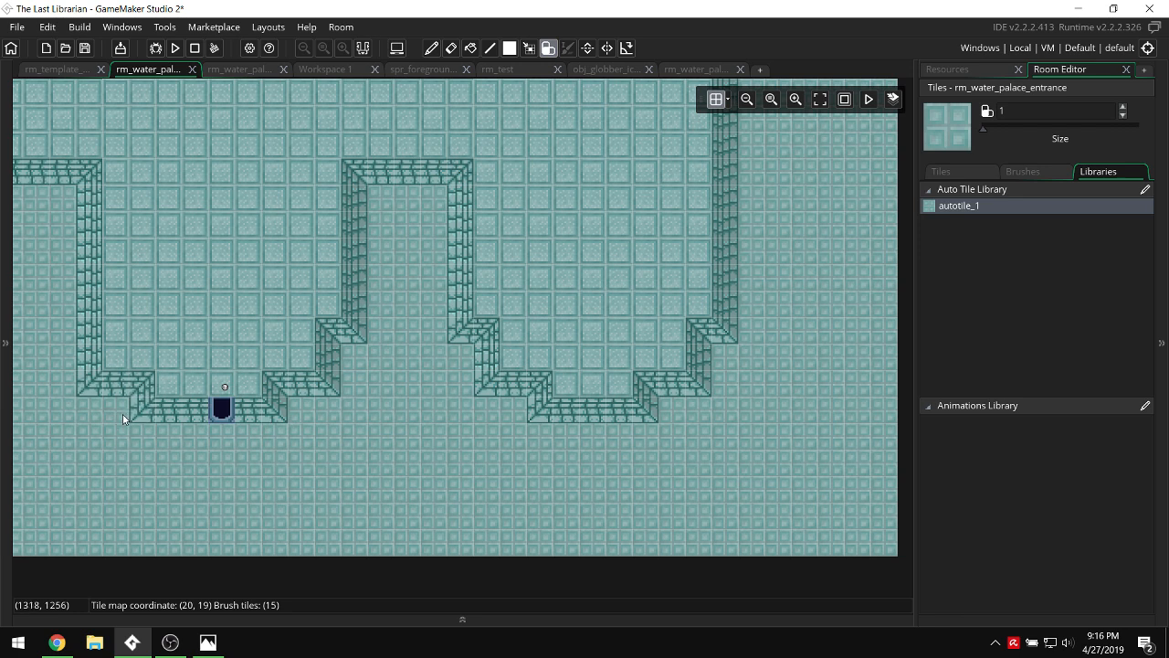
click(139, 413)
click(110, 415)
click(90, 349)
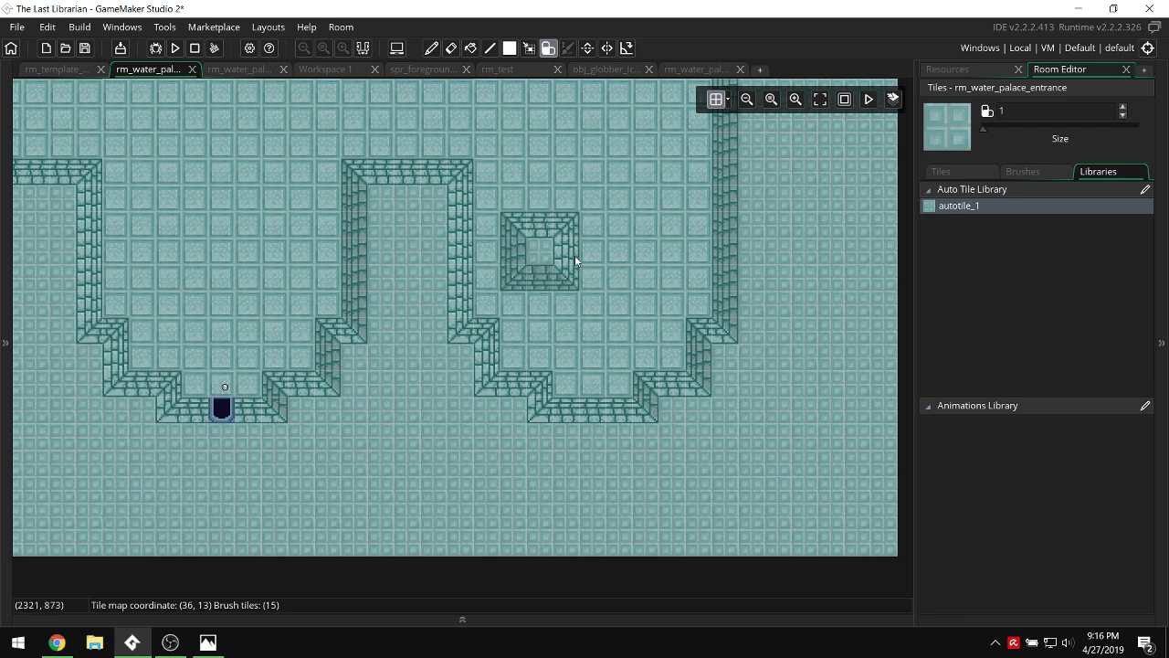
Try stepping both lower corners of the left chamber inward to match the other two chambers.
middle_drag(541, 195, 664, 257)
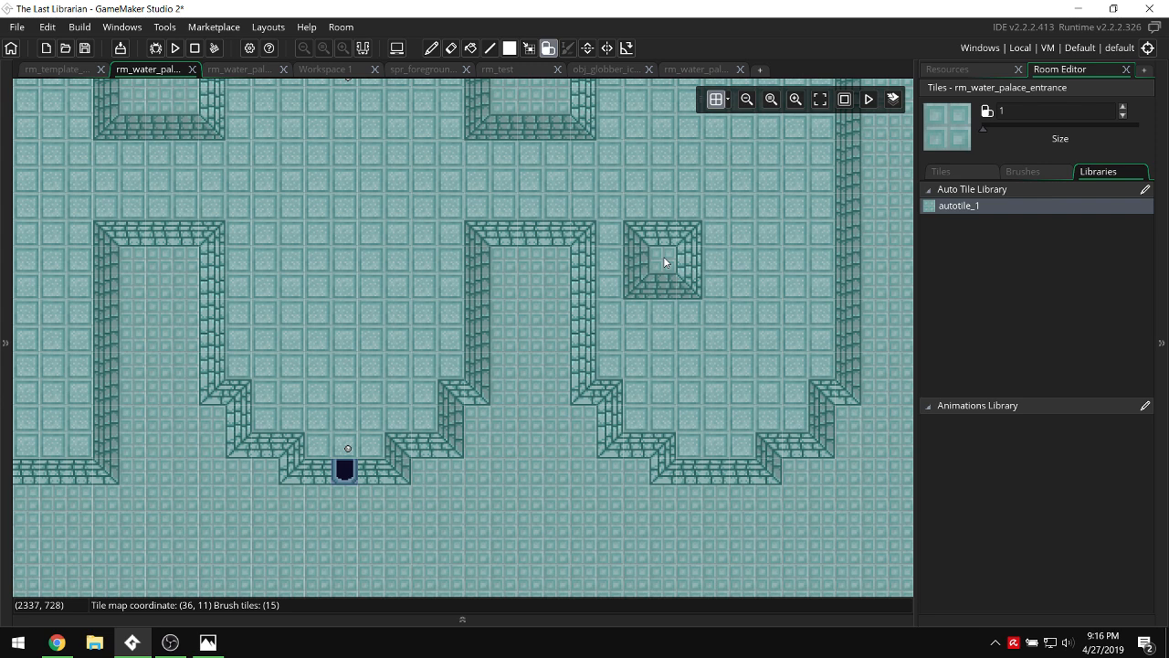
scroll(685, 232, left, 3)
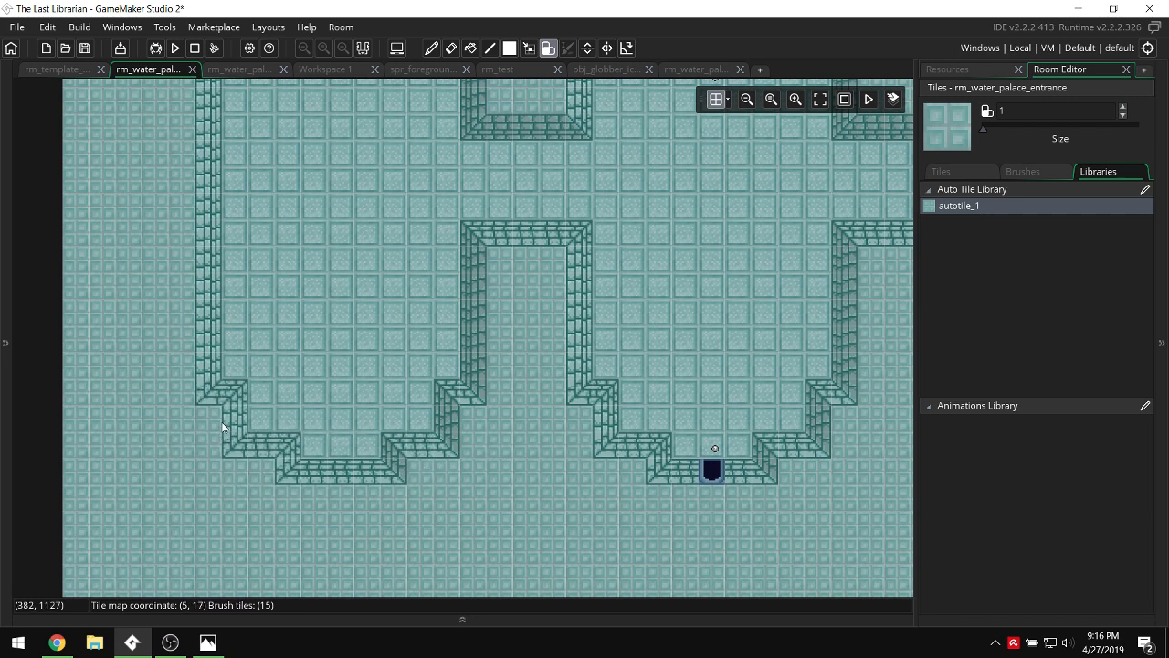
scroll(320, 316, up, 1)
shift+scroll(321, 321, right, 1)
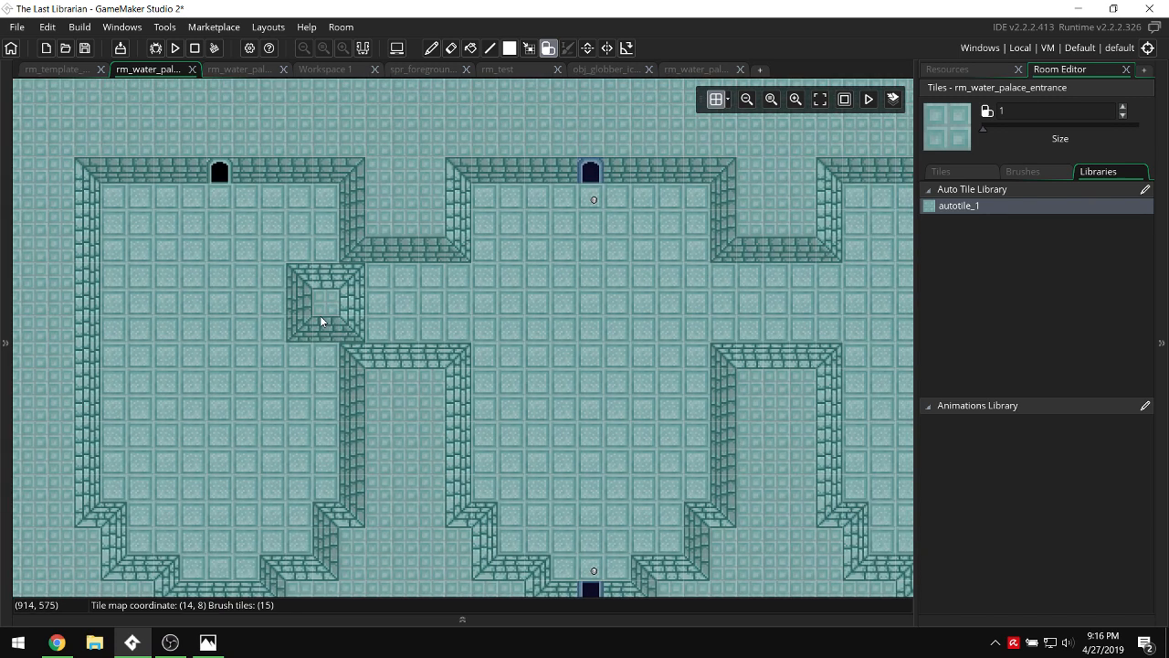
mouse_move(320, 321)
mouse_down()
mouse_move(306, 169)
mouse_move(361, 191)
mouse_move(357, 225)
mouse_move(381, 274)
mouse_move(431, 272)
mouse_up()
key(ctrl+z)
key(ctrl+z)
key(ctrl+z)
key(ctrl+z)
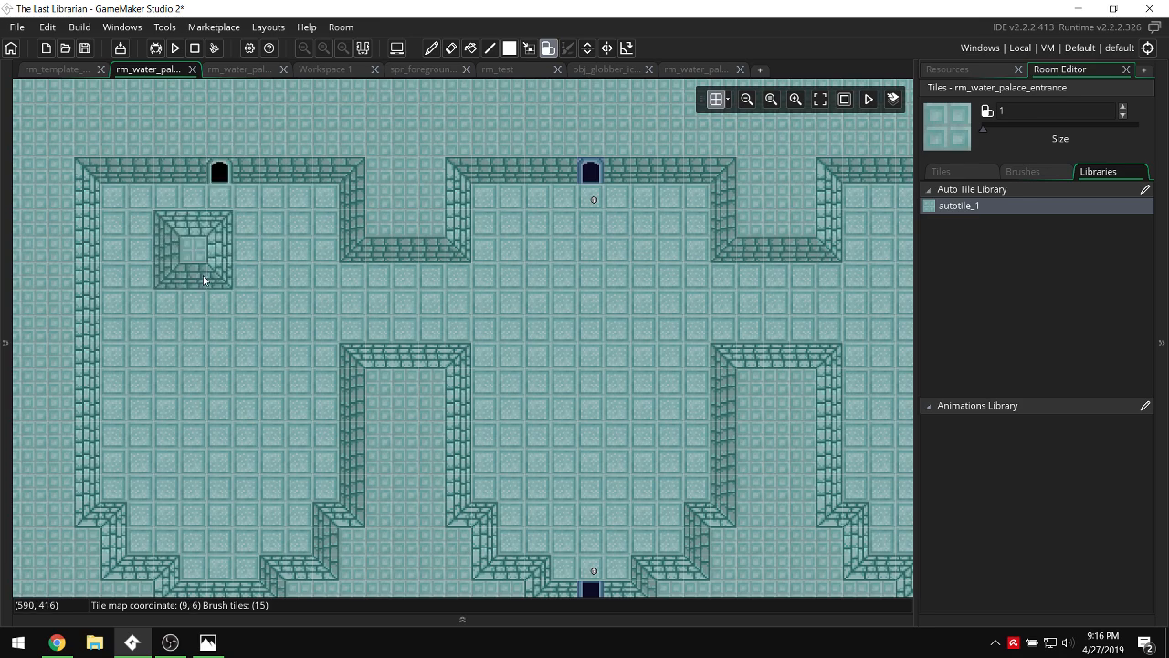
Undo the stepped lower corners of all three chambers back to straight rectangular walls.
ctrl+scroll(344, 306, down, 5)
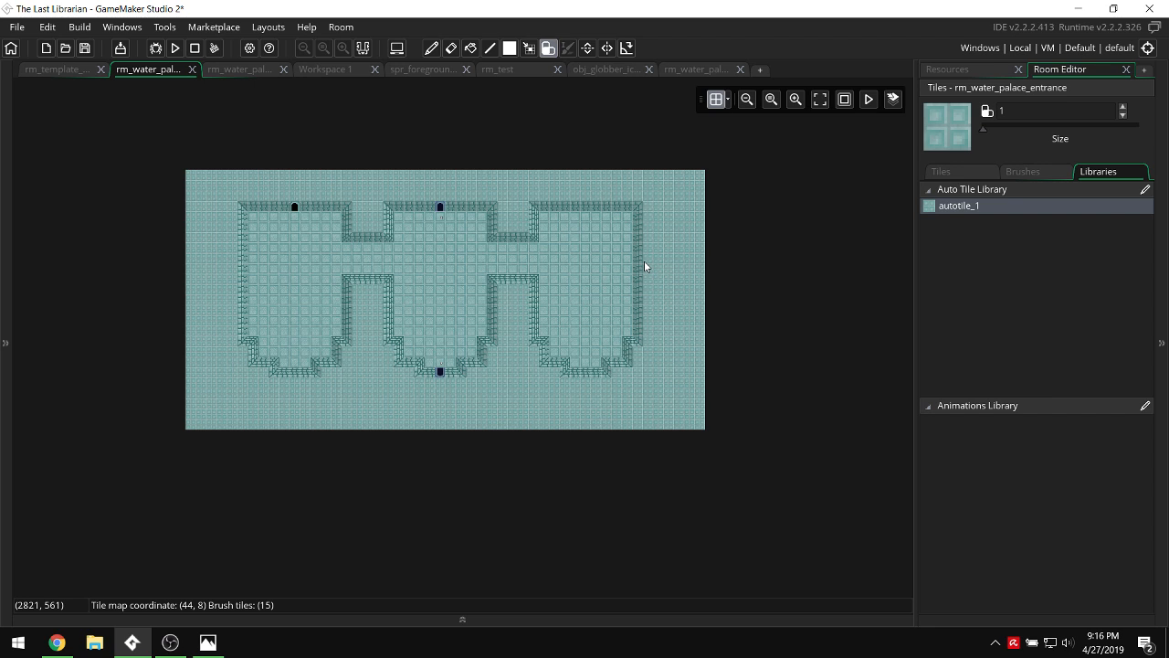
key(ctrl+z)
key(ctrl+z)
key(ctrl+z)
key(ctrl+z)
key(ctrl+z)
key(ctrl+z)
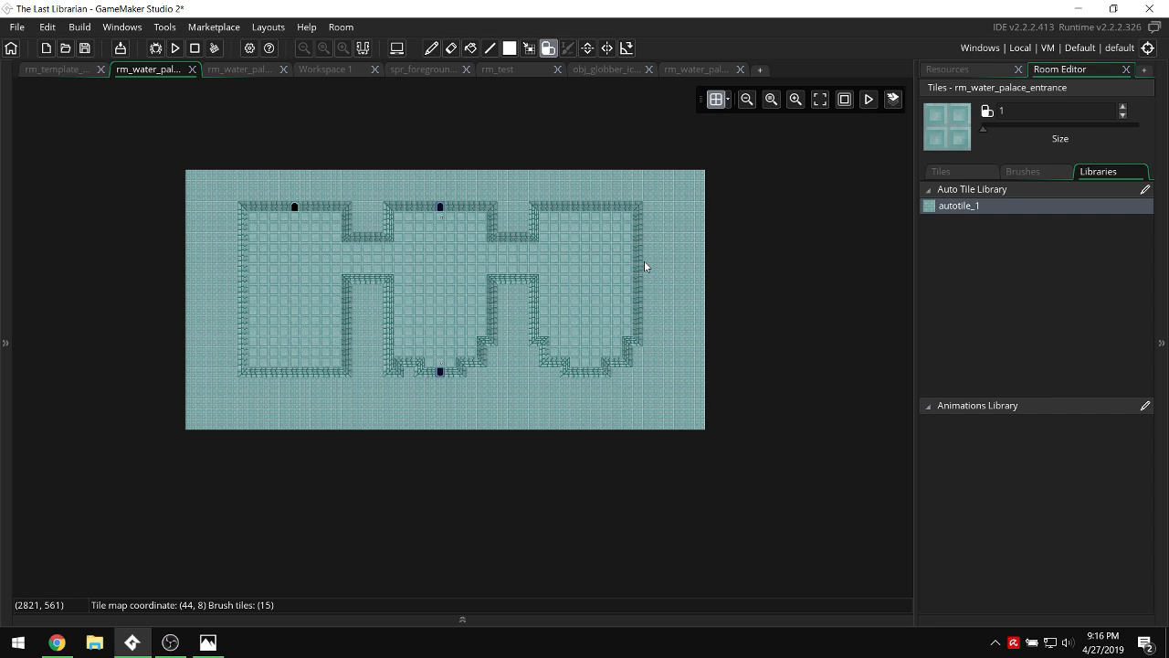
key(ctrl+z)
key(ctrl+z)
key(ctrl+z)
key(ctrl+z)
key(ctrl+z)
key(ctrl+z)
key(ctrl+z)
key(ctrl+z)
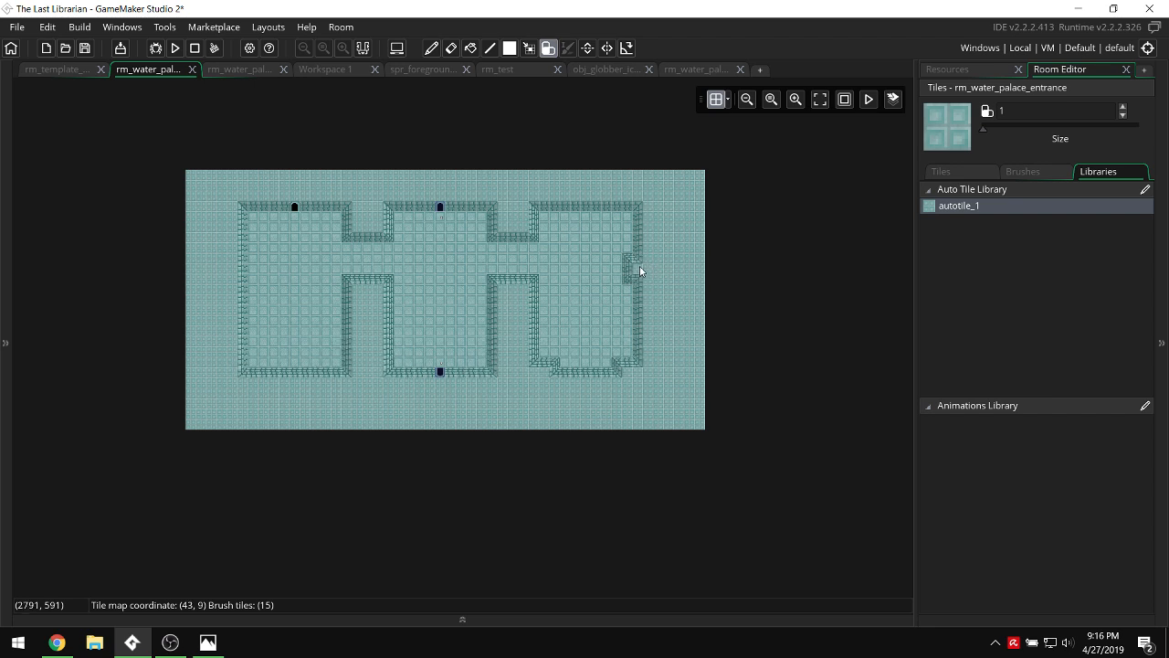
key(ctrl+z)
key(ctrl+z)
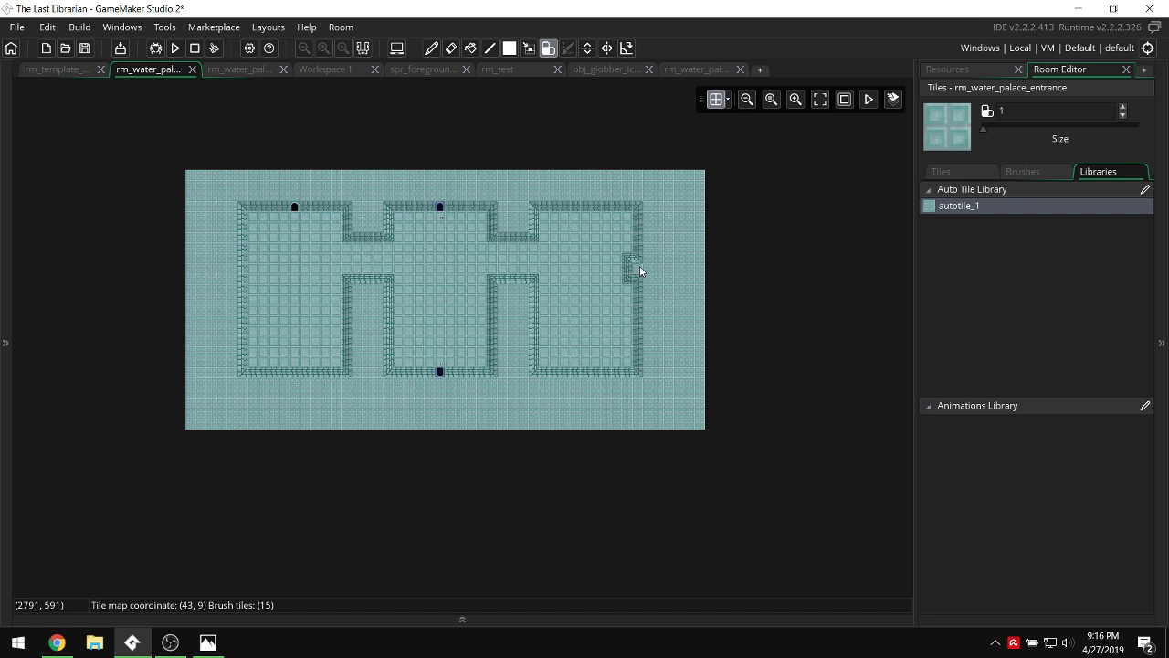
key(ctrl+z)
ctrl+scroll(584, 236, up, 4)
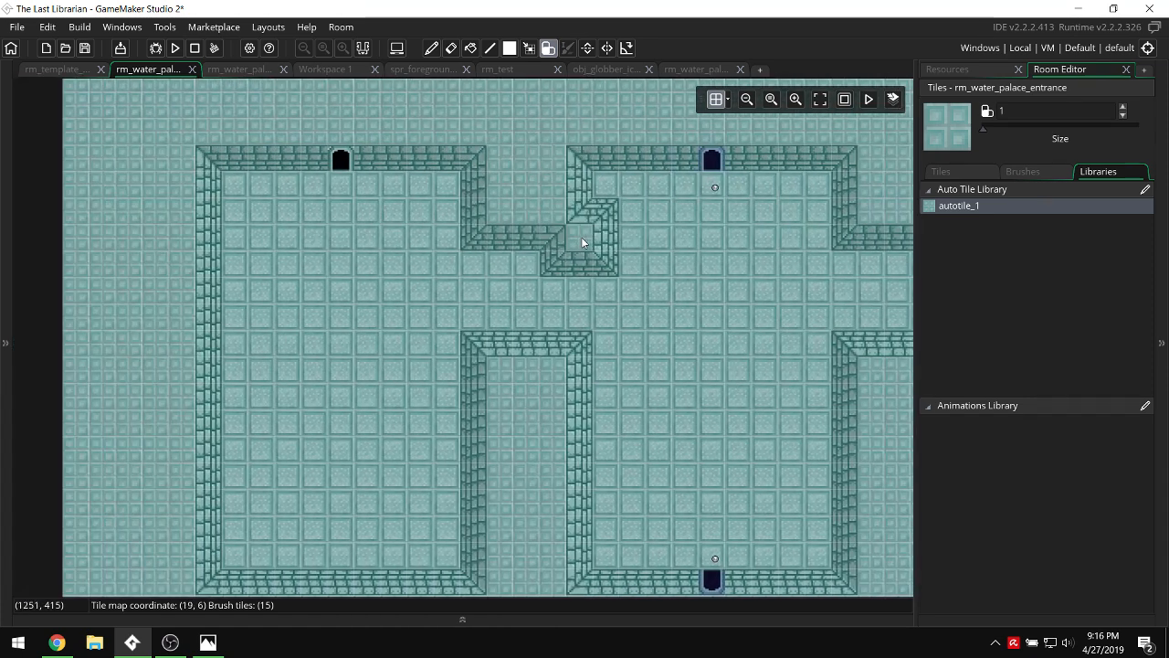
shift+scroll(581, 236, right, 3)
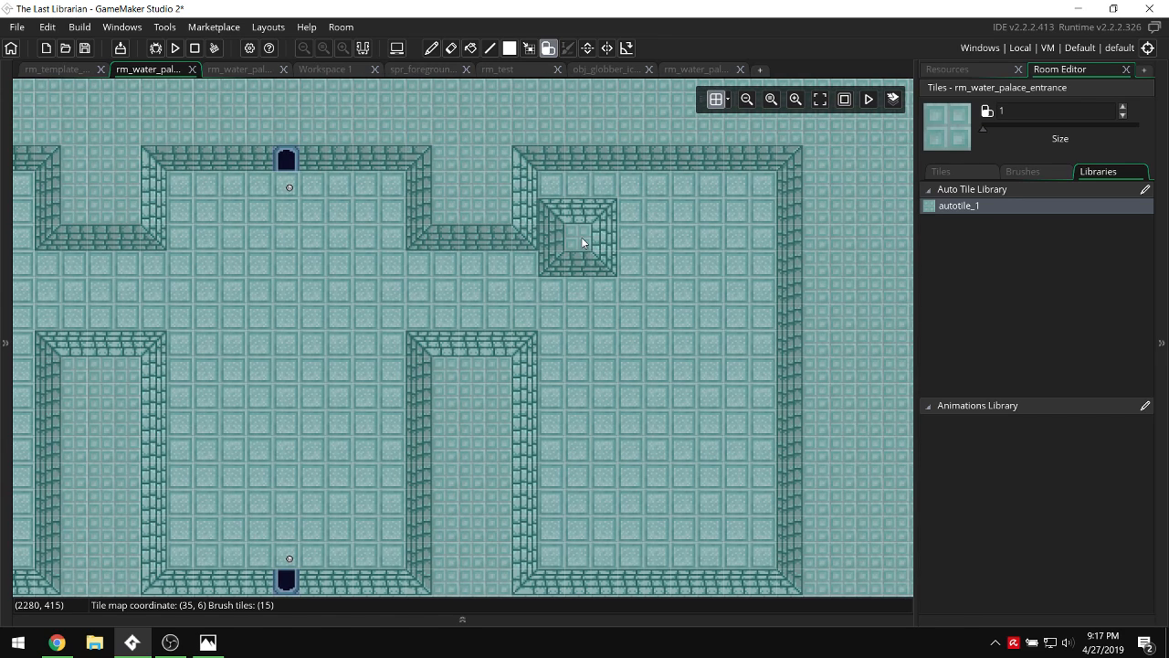
click(85, 70)
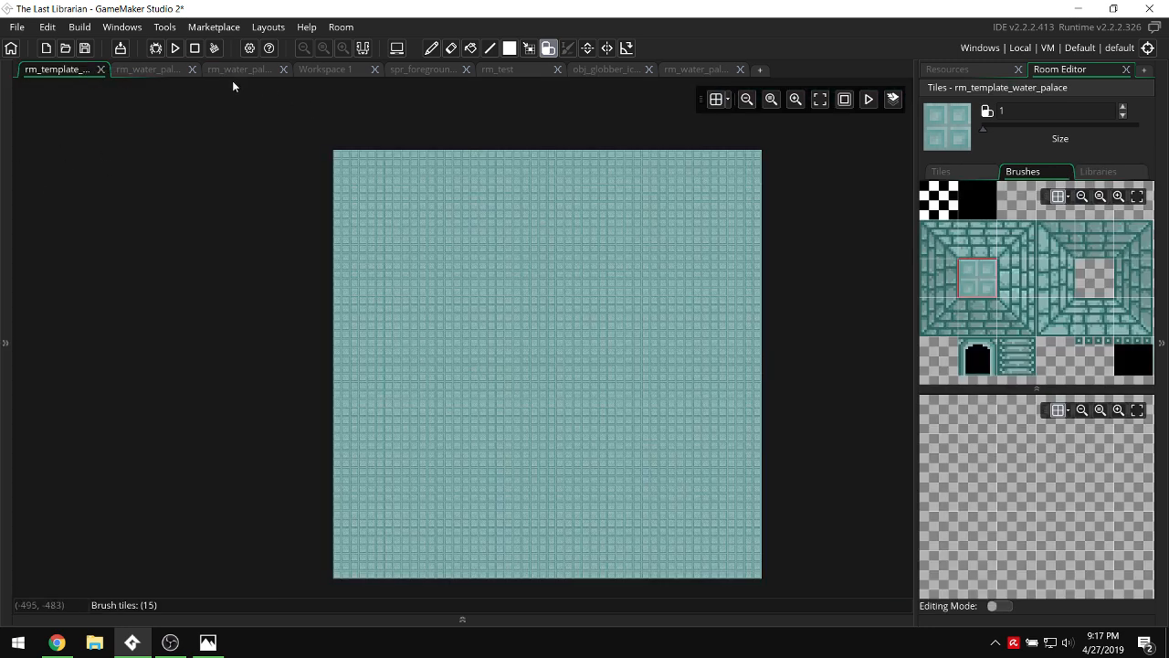
click(129, 73)
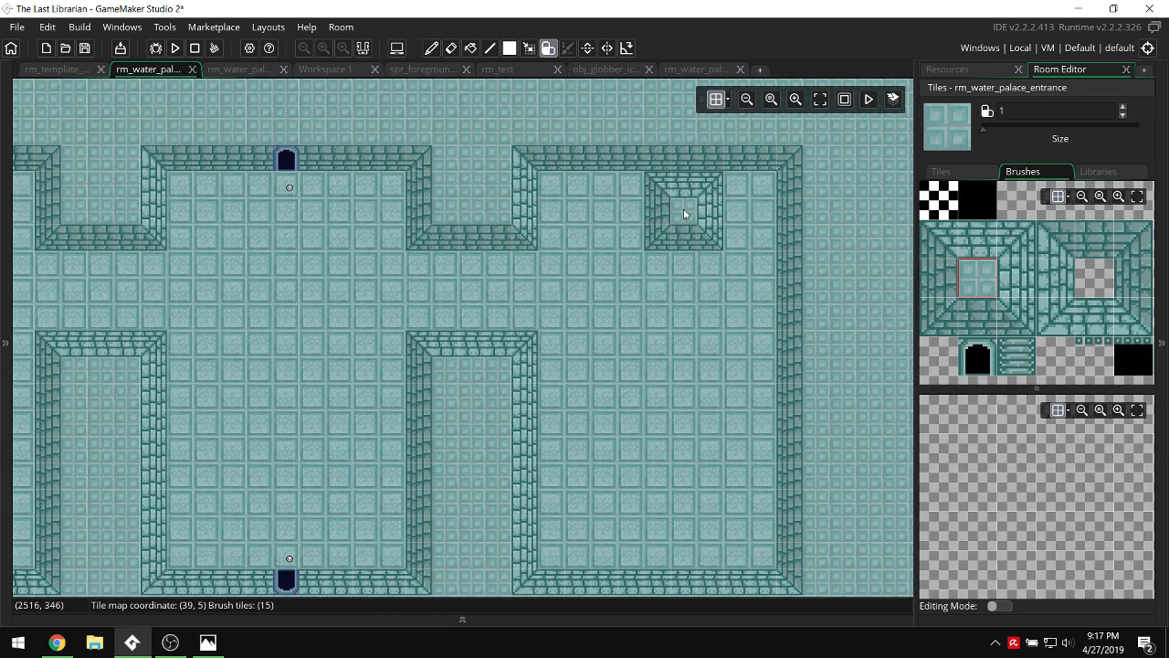
shift+scroll(684, 210, left, 1)
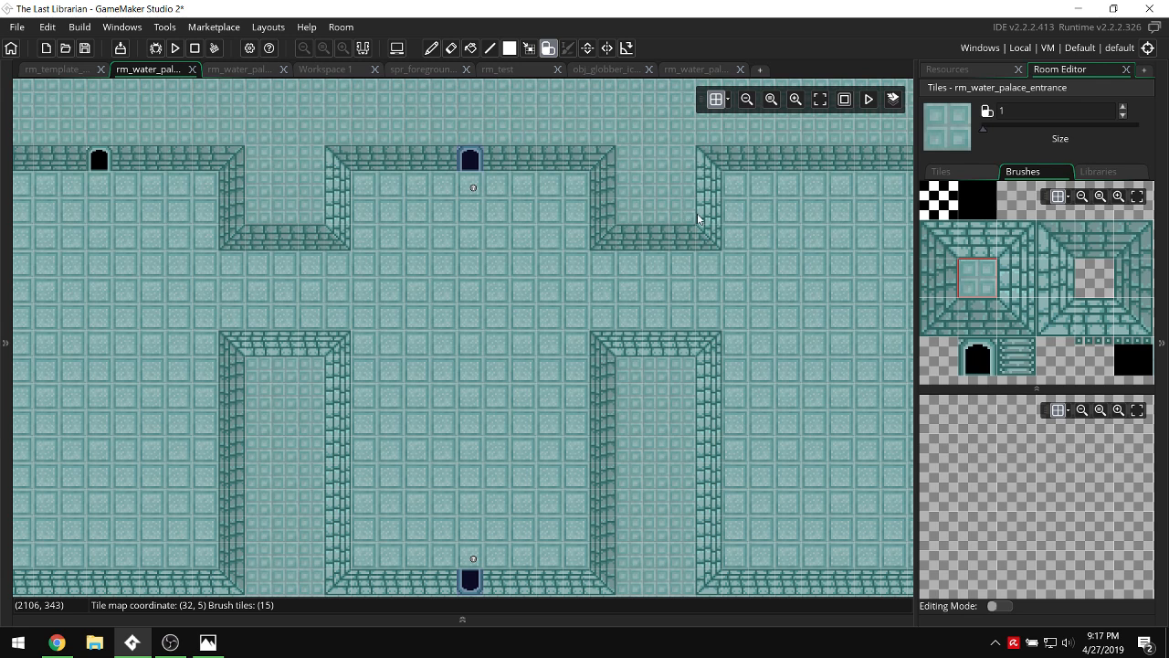
Run the game and teleport the character to rm_north_swamp with the in-game console.
key(F5)
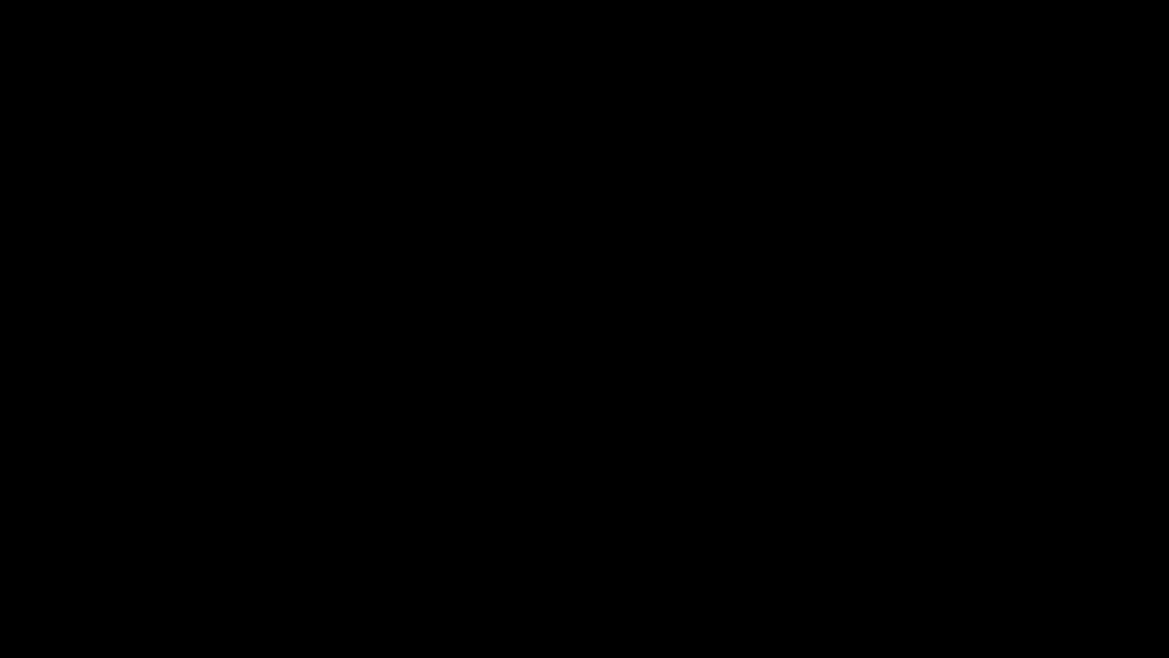
text(te)
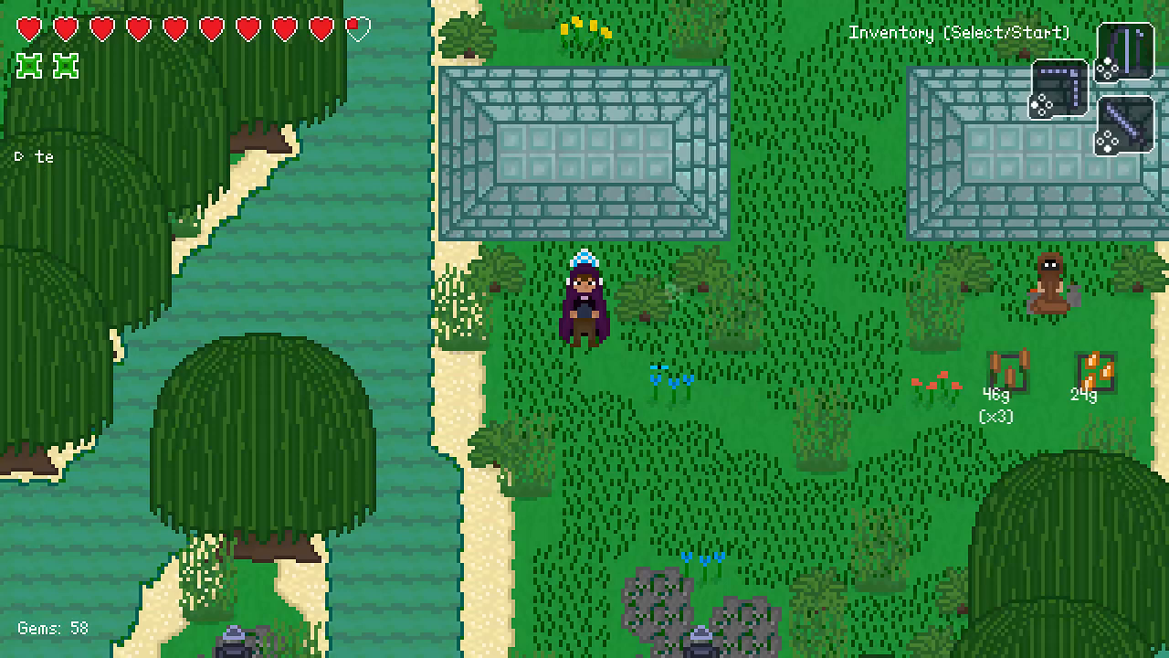
text(leport rm_north_swamp)
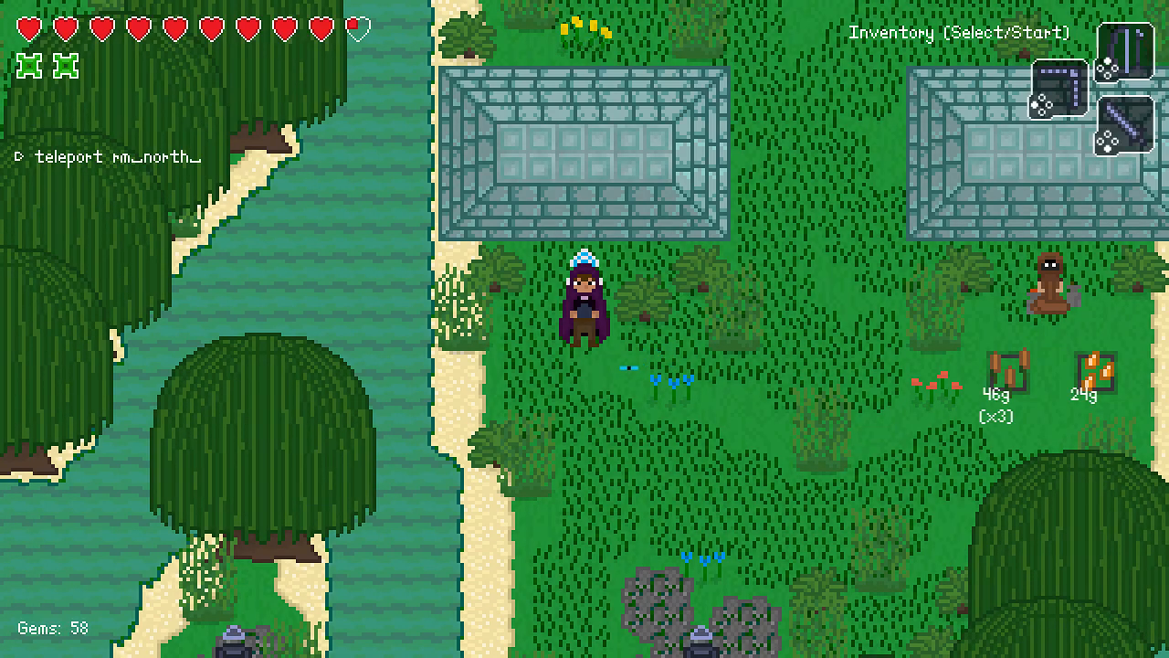
key(Return)
Explore the north swamp with the character, heading north past the willow trees and across the river to the stone patch.
key(Right)
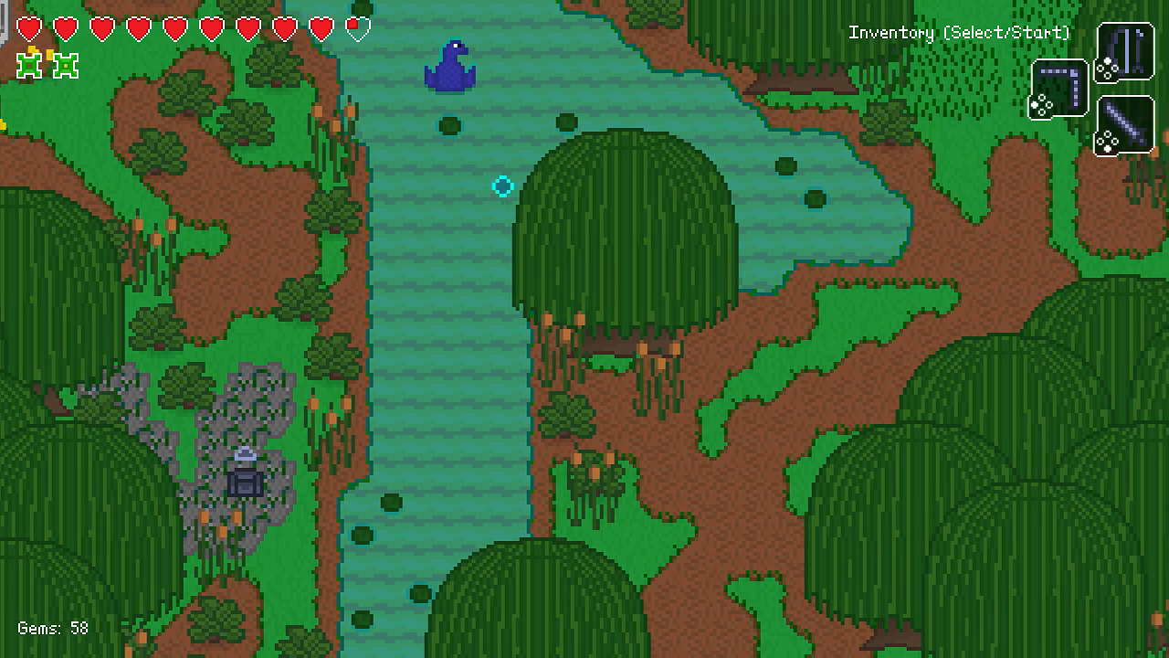
key(Right)
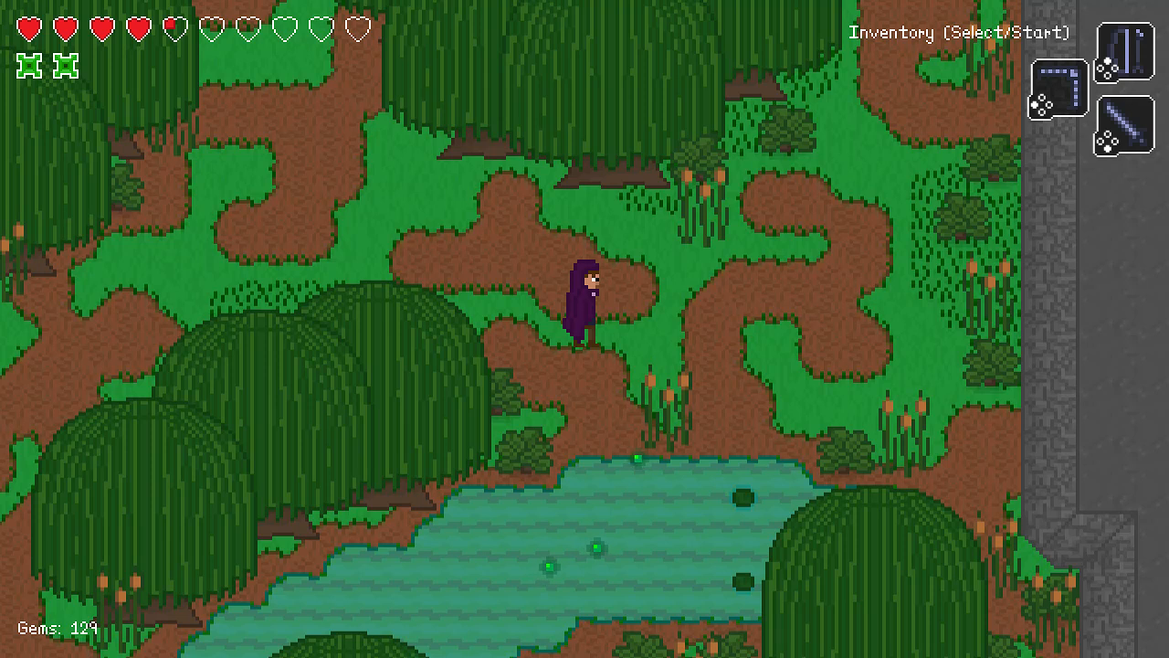
key(Up)
key(Left)
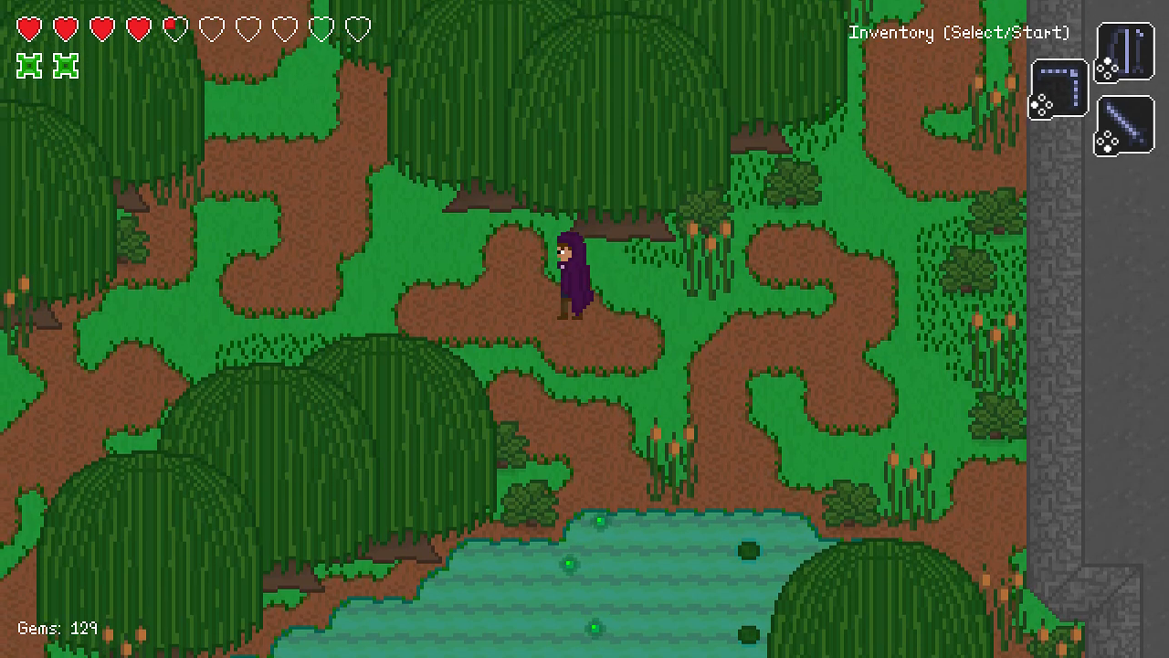
key(Up)
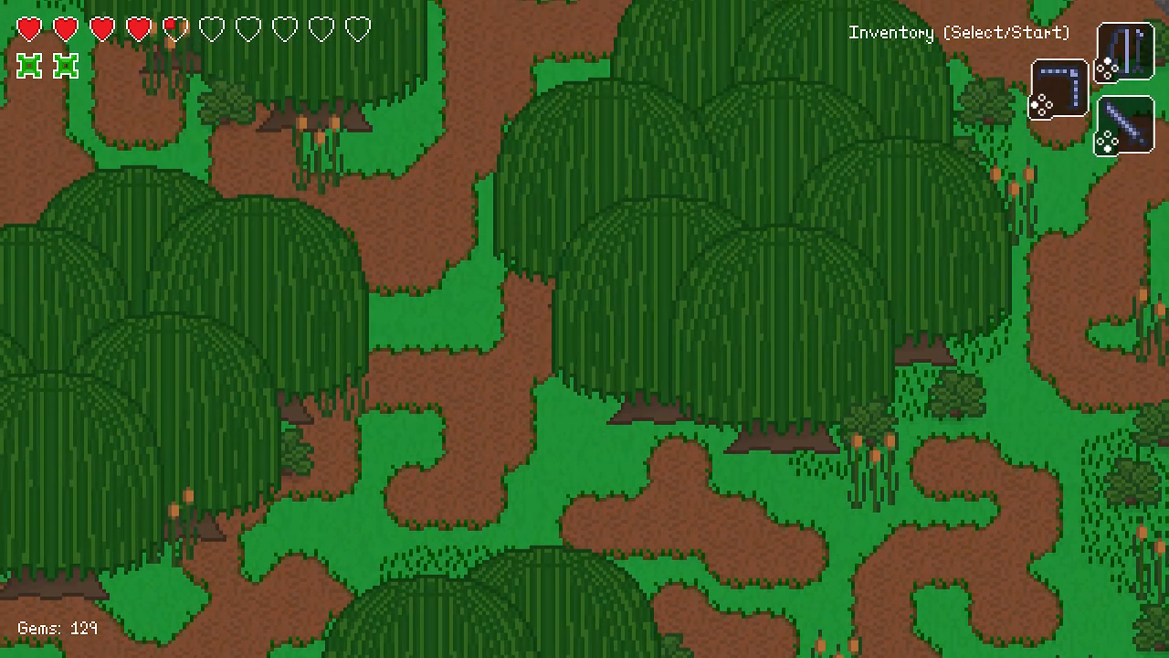
key(Up)
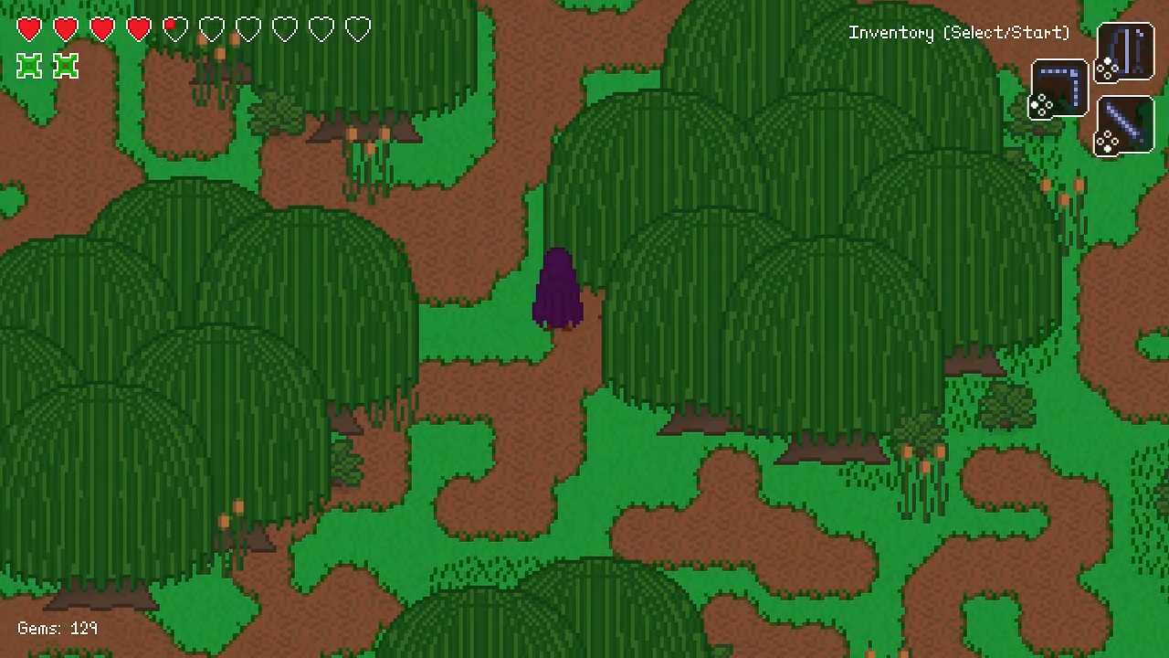
key(Up)
key(Left)
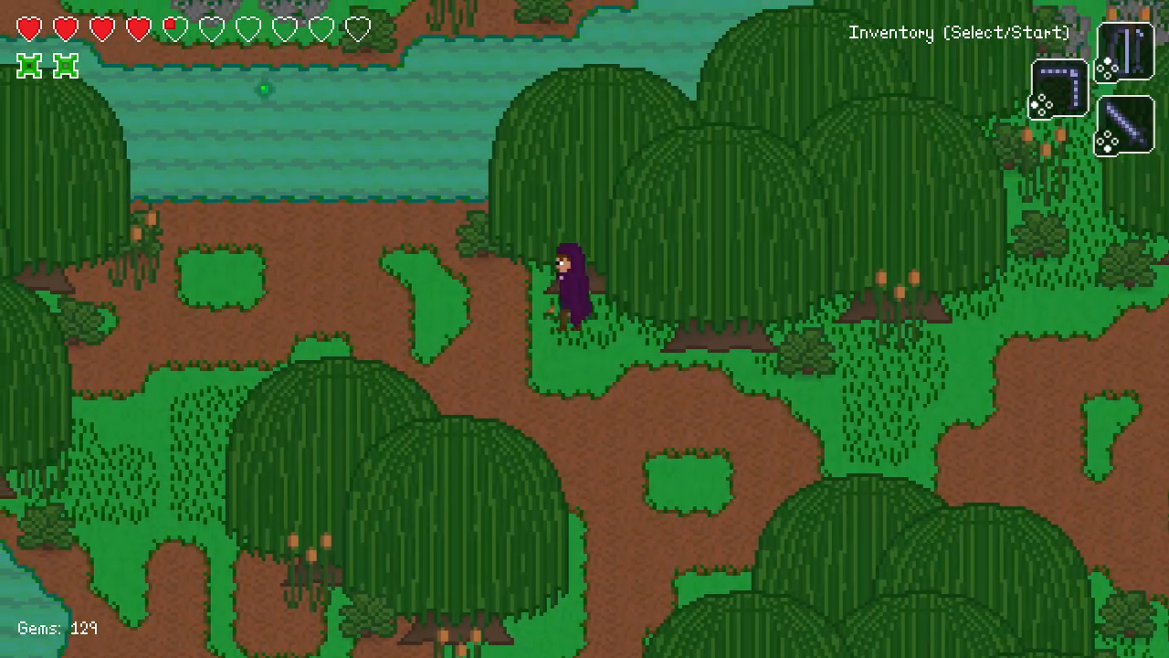
key(Left)
key(Up)
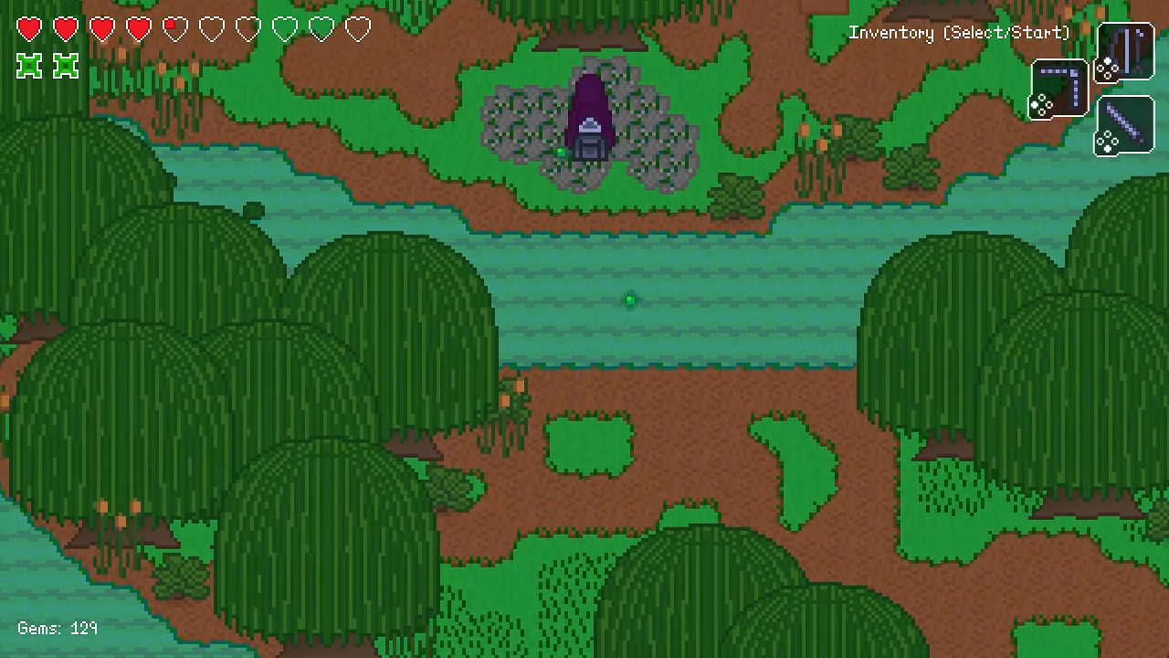
Walk the character east from the stone patch and open the wooden chest beneath the willow trees.
key(Right)
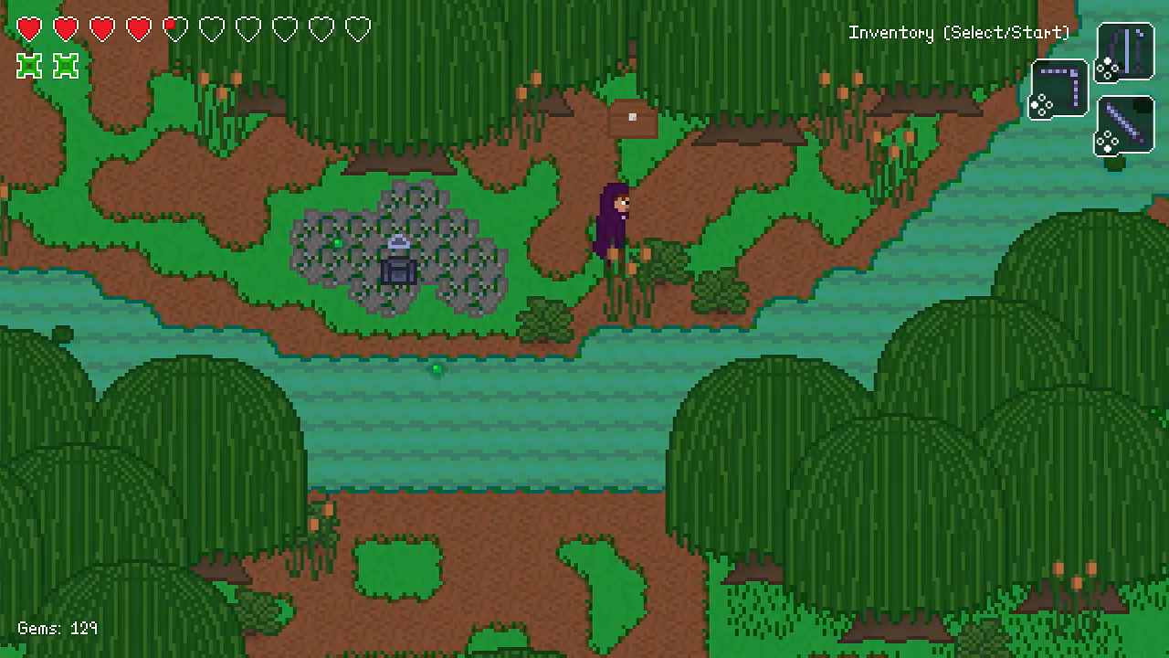
key(Up)
key(Return)
key(Down)
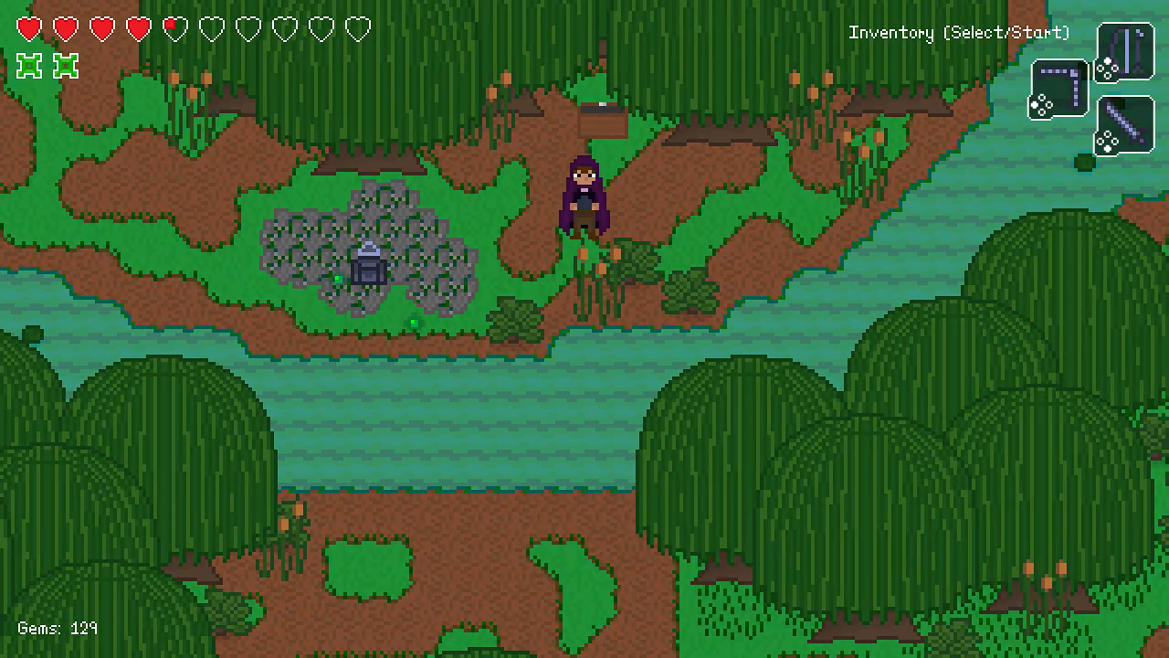
Leave the play session for the title screen and exit the game.
key(Escape)
key(Up)
key(Return)
key(Down)
key(Return)
key(Up)
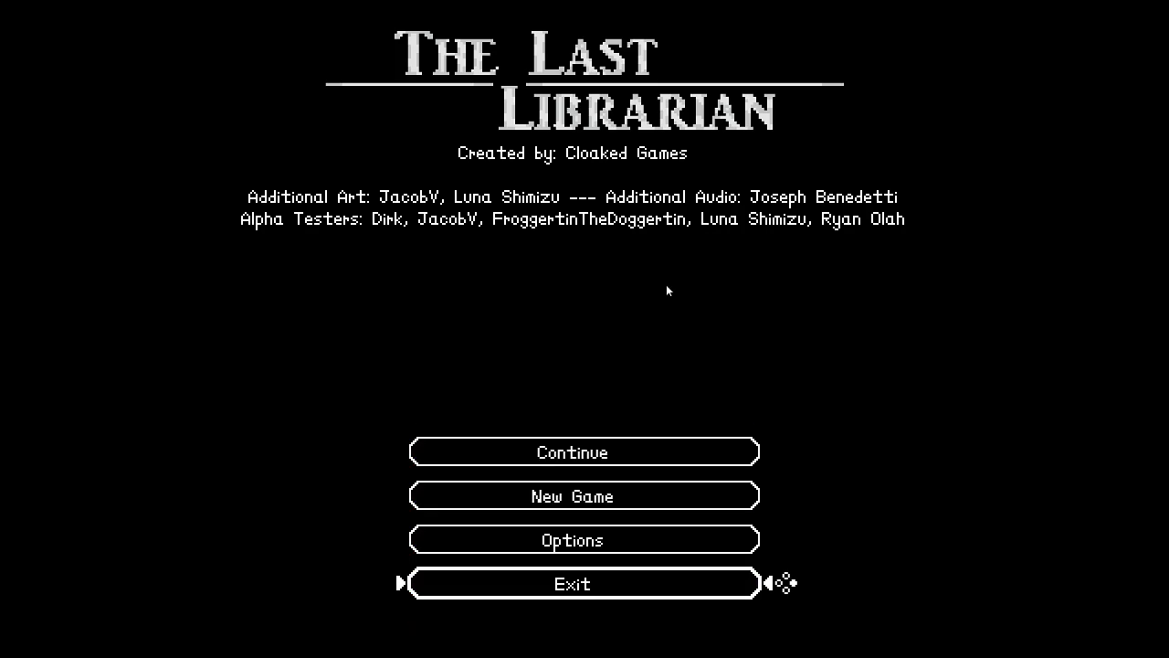
key(Return)
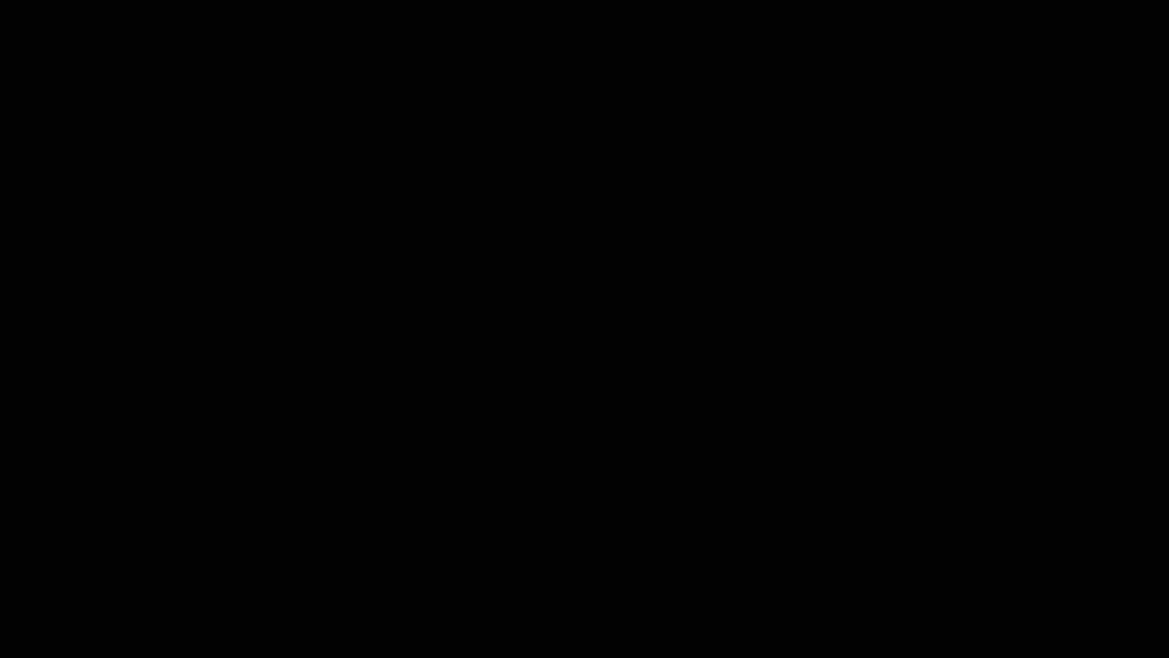